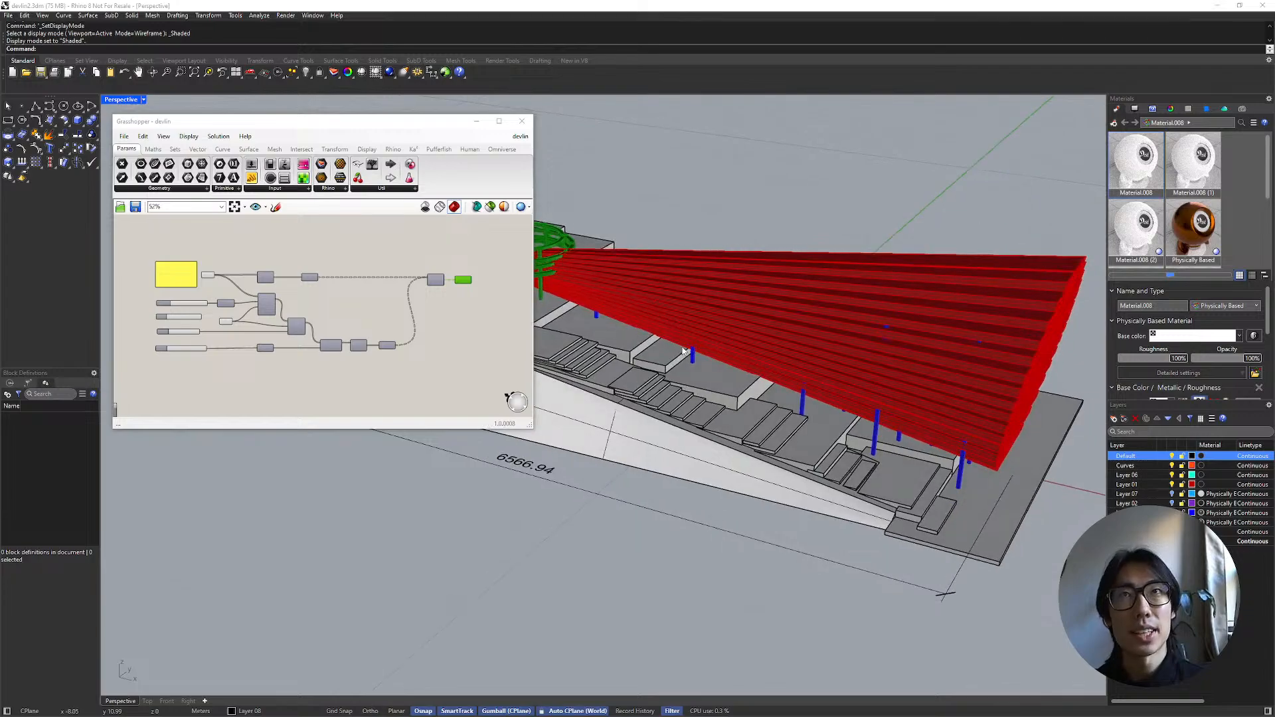
# Step: Hide Layer 01, which holds the red beams over the stepped terrace
pyautogui.scroll(3, 690, 350)
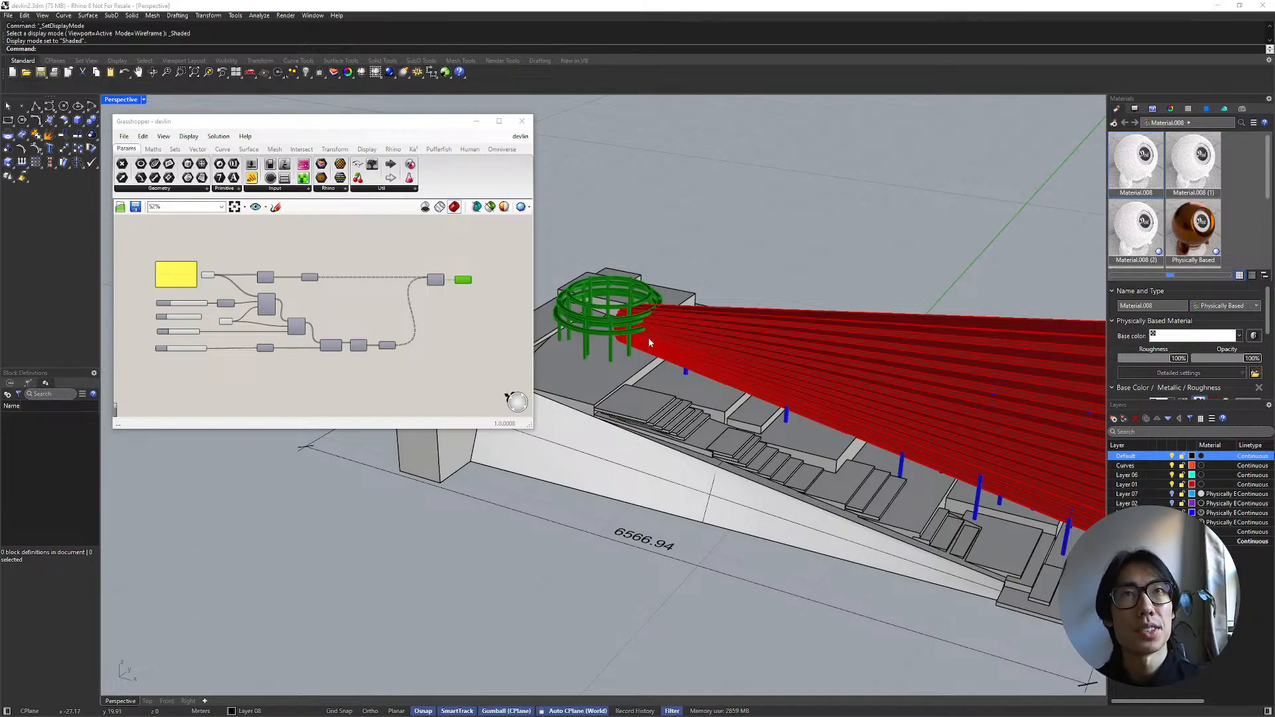
pyautogui.moveTo(648, 342); pyautogui.dragTo(712, 362, button='right')
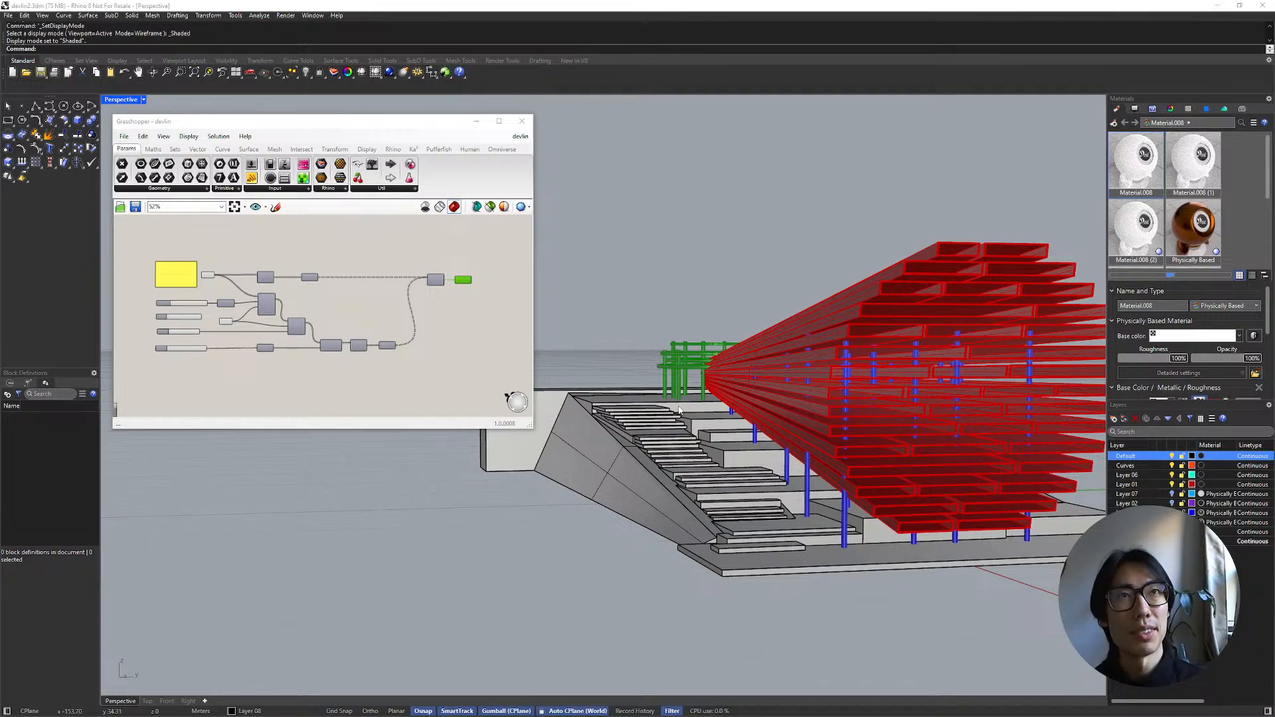
pyautogui.moveTo(680, 408); pyautogui.dragTo(727, 442, button='right')
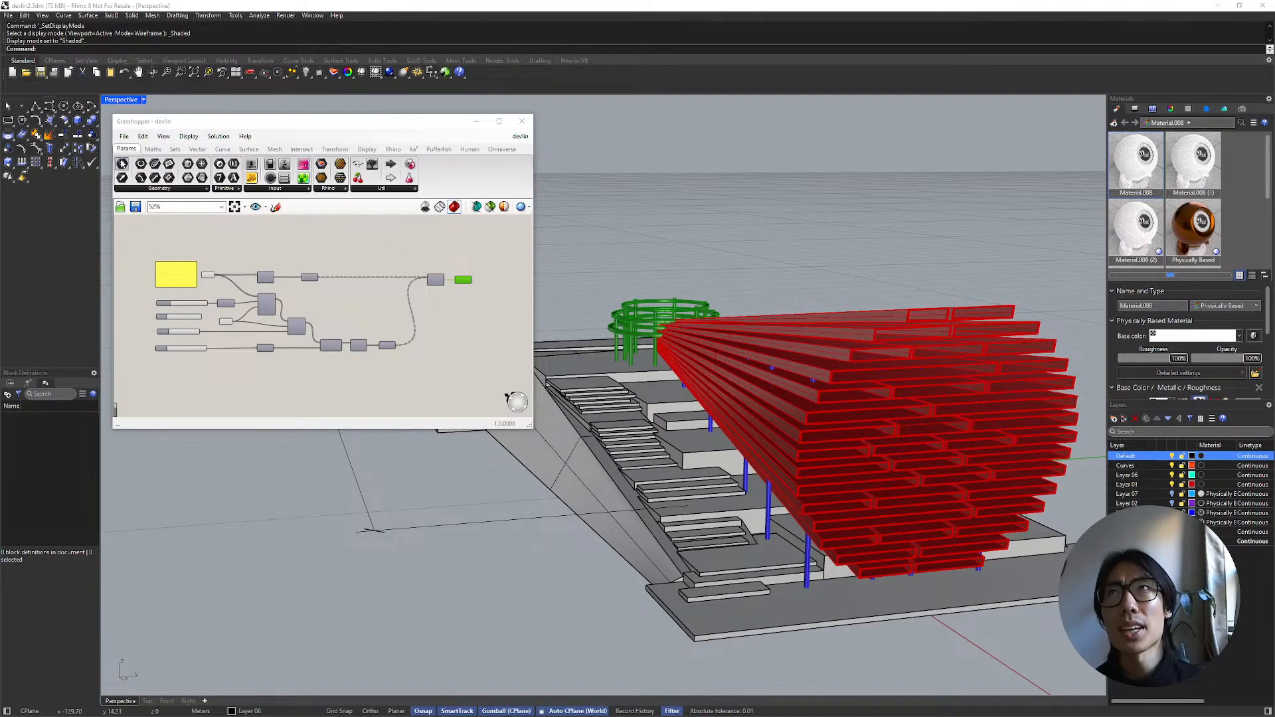
pyautogui.scroll(1, 290, 252)
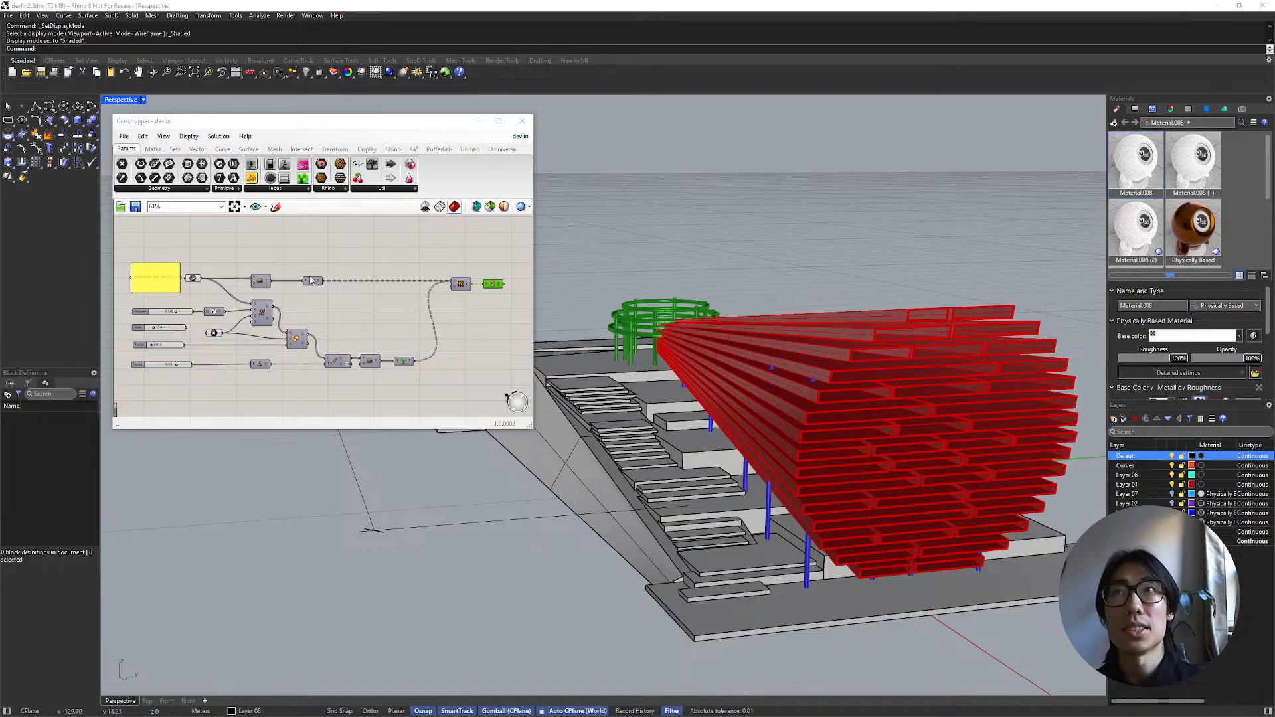
pyautogui.scroll(1, 307, 284)
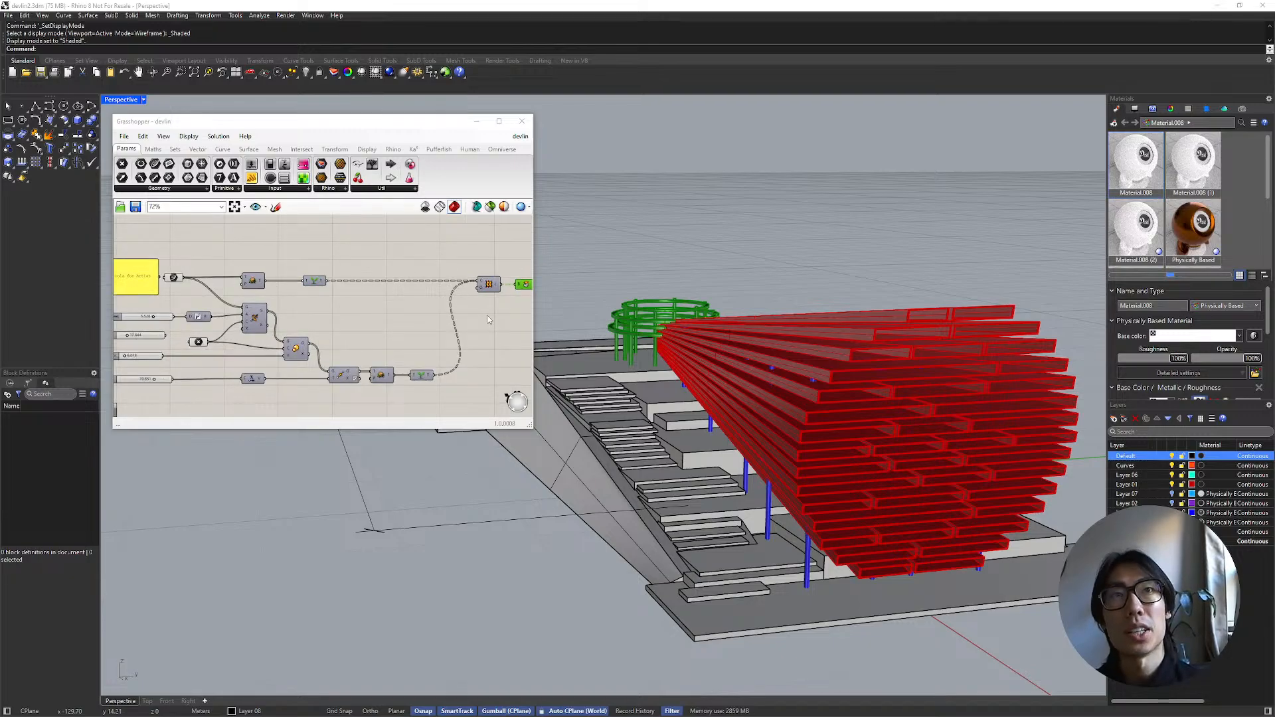
pyautogui.moveTo(763, 318); pyautogui.dragTo(793, 365, button='right')
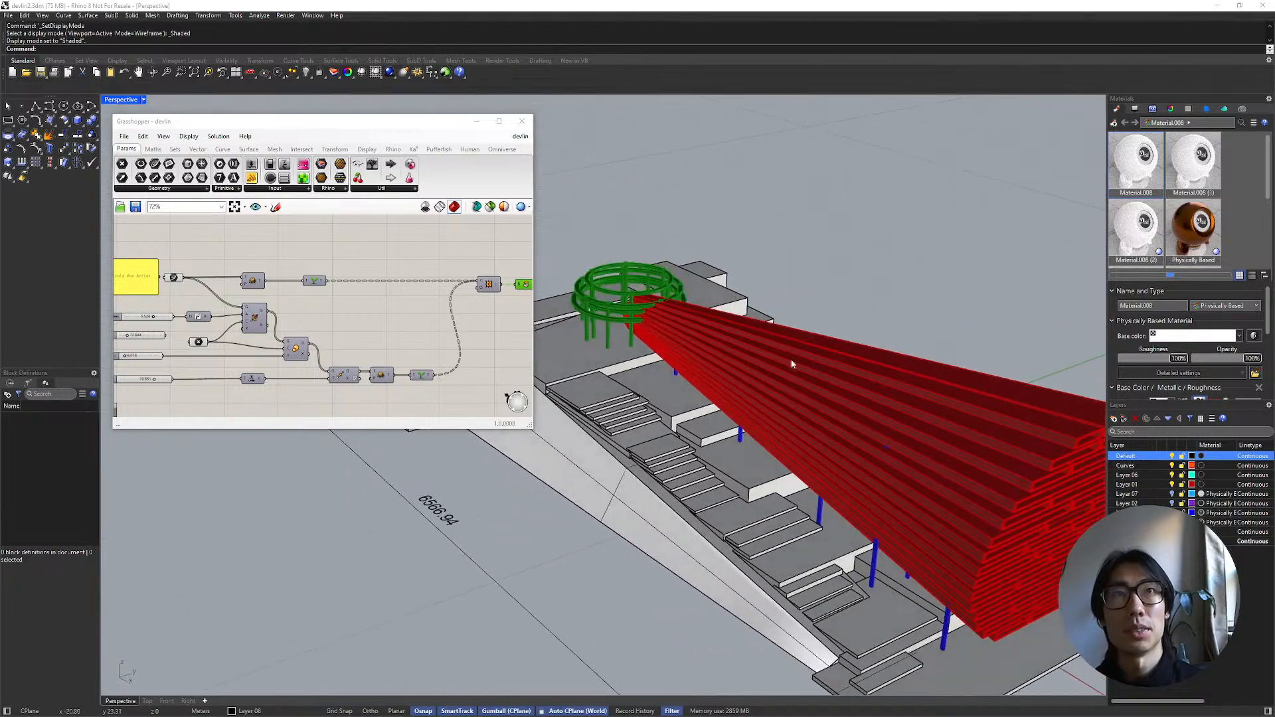
pyautogui.click(1172, 485)
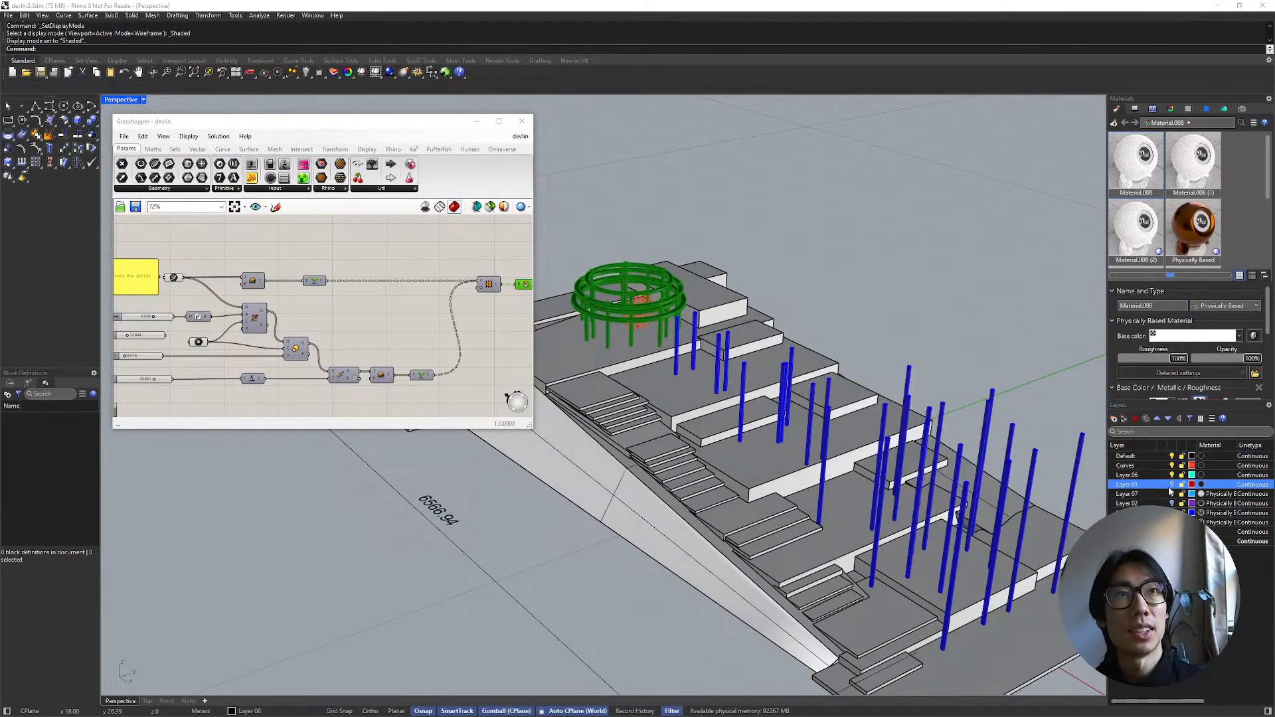
# Step: Examine the brick-pattern profile curves inside the green ring structure, picking one of the closed curves
pyautogui.moveTo(884, 405); pyautogui.dragTo(913, 365, button='right')
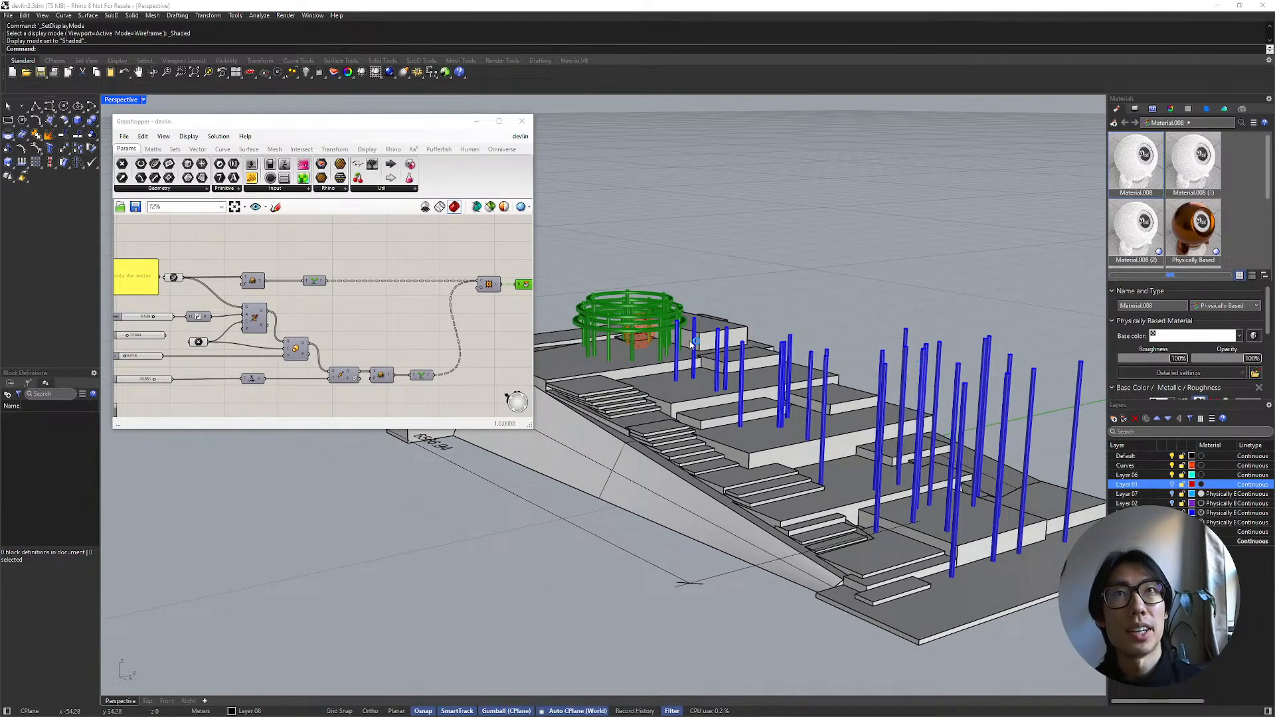
pyautogui.scroll(2, 695, 343)
pyautogui.scroll(5, 603, 312)
pyautogui.scroll(5, 664, 352)
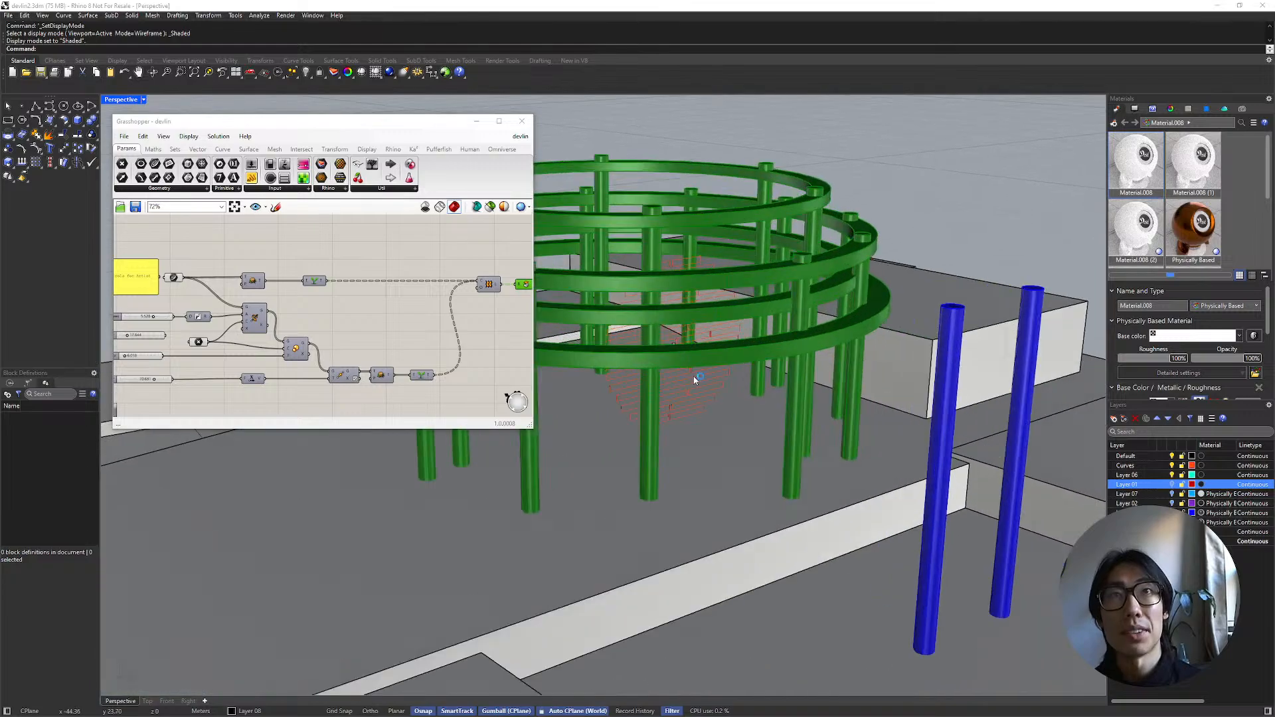
pyautogui.moveTo(693, 376); pyautogui.dragTo(709, 320, button='right')
pyautogui.moveTo(730, 445); pyautogui.dragTo(735, 362, button='right')
pyautogui.scroll(5, 735, 362)
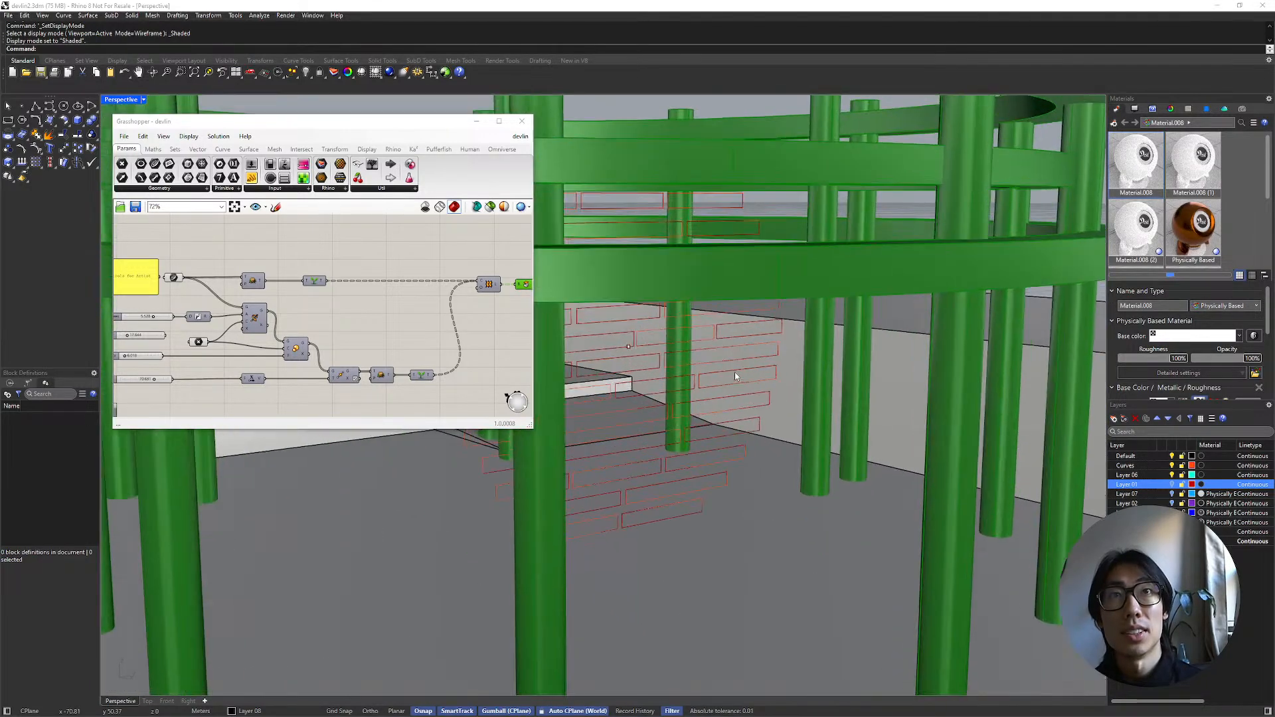
pyautogui.click(735, 362)
pyautogui.press('Escape')
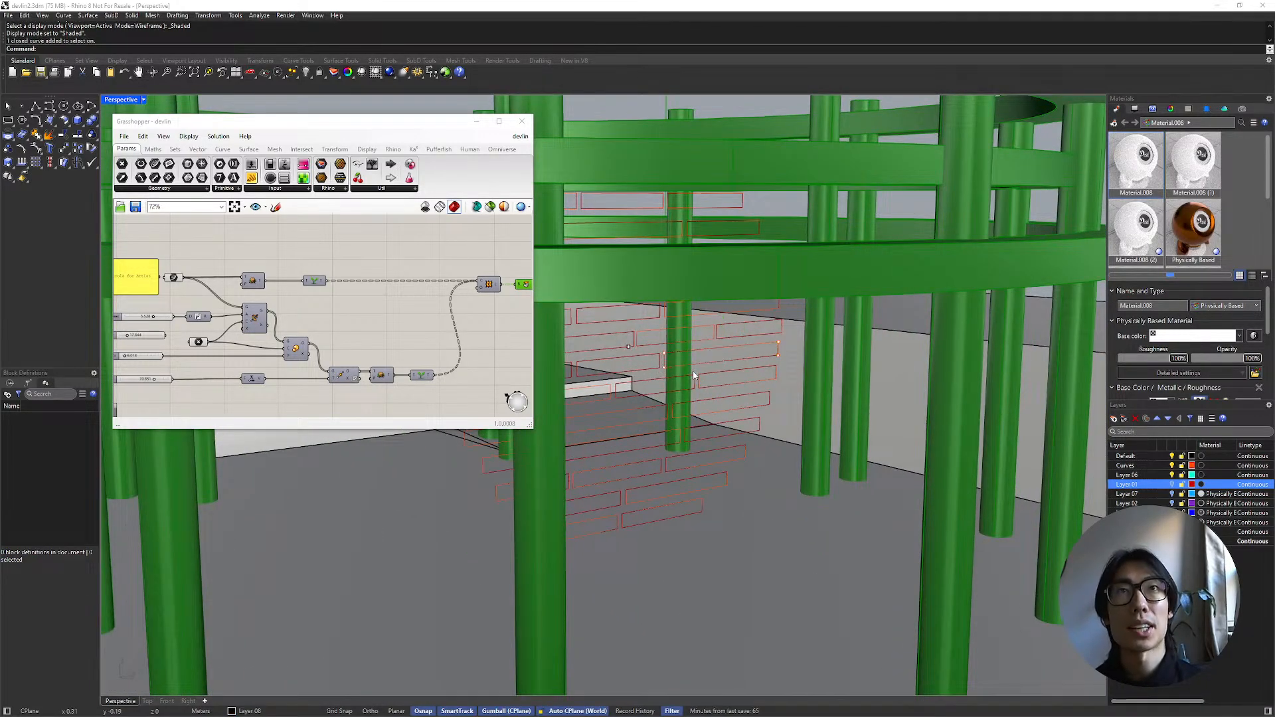
pyautogui.scroll(-1, 636, 343)
pyautogui.moveTo(669, 322); pyautogui.dragTo(0, 288, button='right')
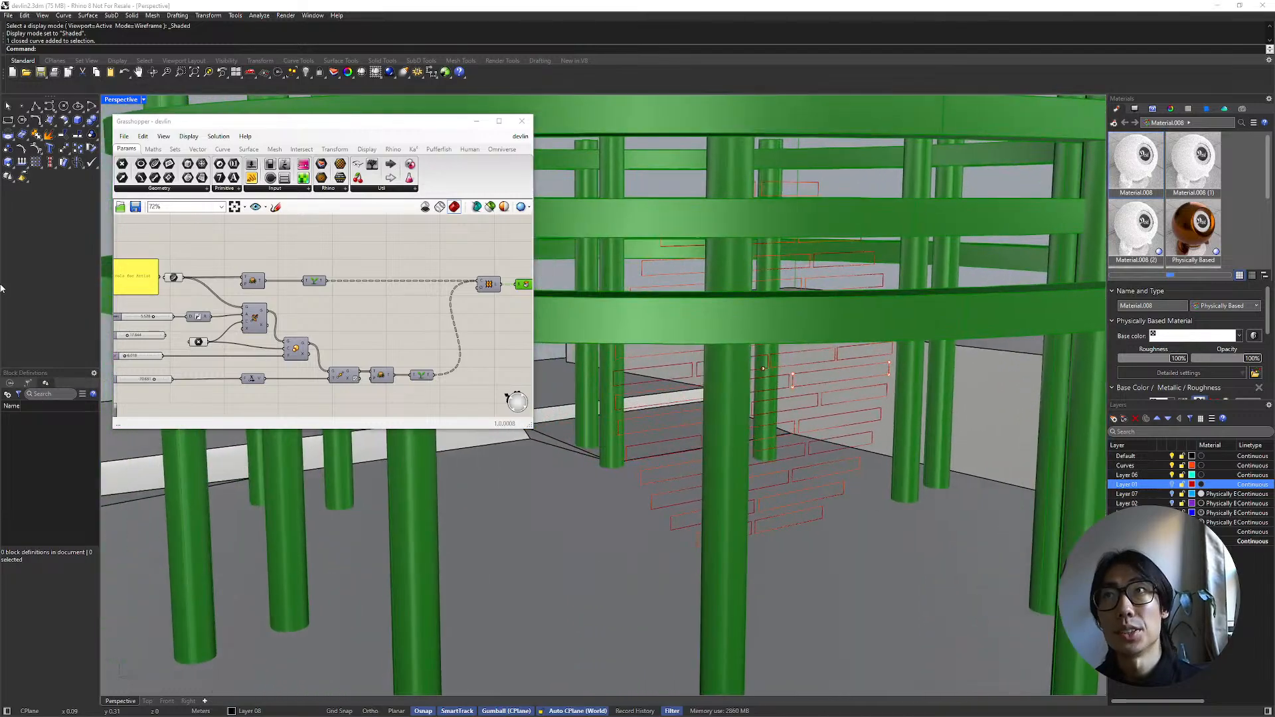
# Step: Highlight the profile curves referenced by the Curve parameter in the Grasshopper definition and review them within the whole model
pyautogui.click(176, 279)
pyautogui.scroll(1, 178, 280)
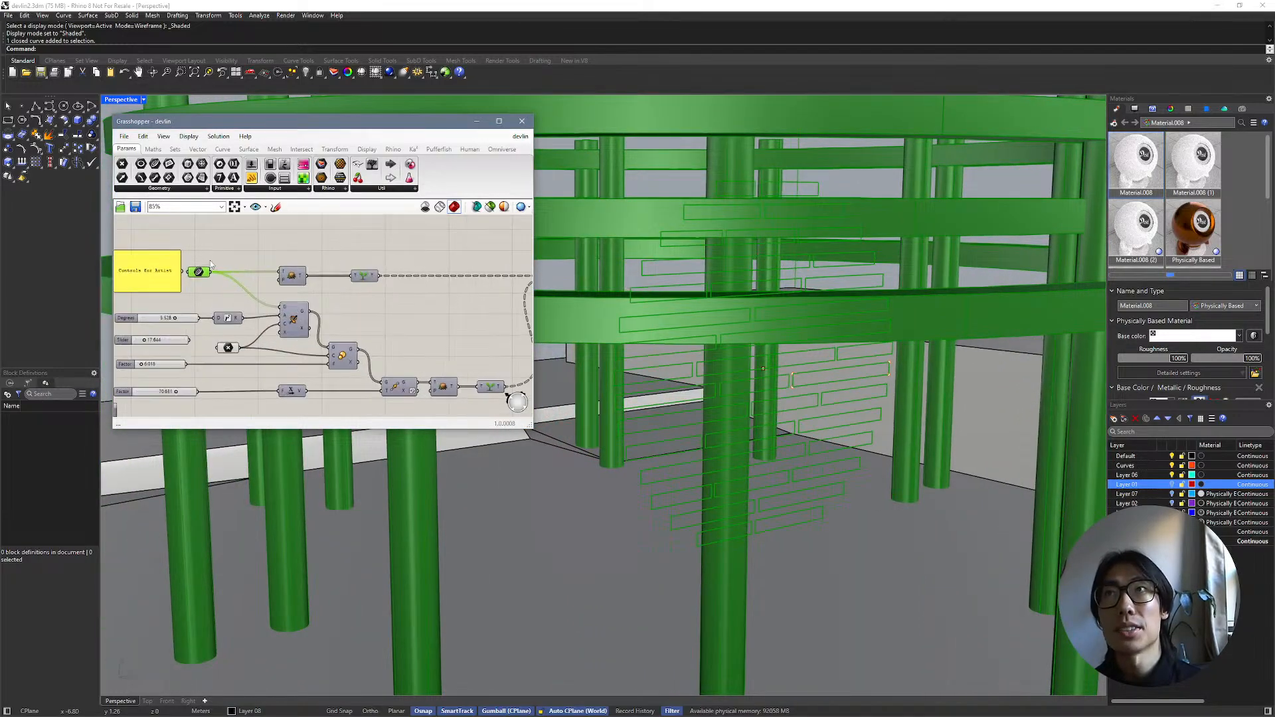
pyautogui.click(200, 256)
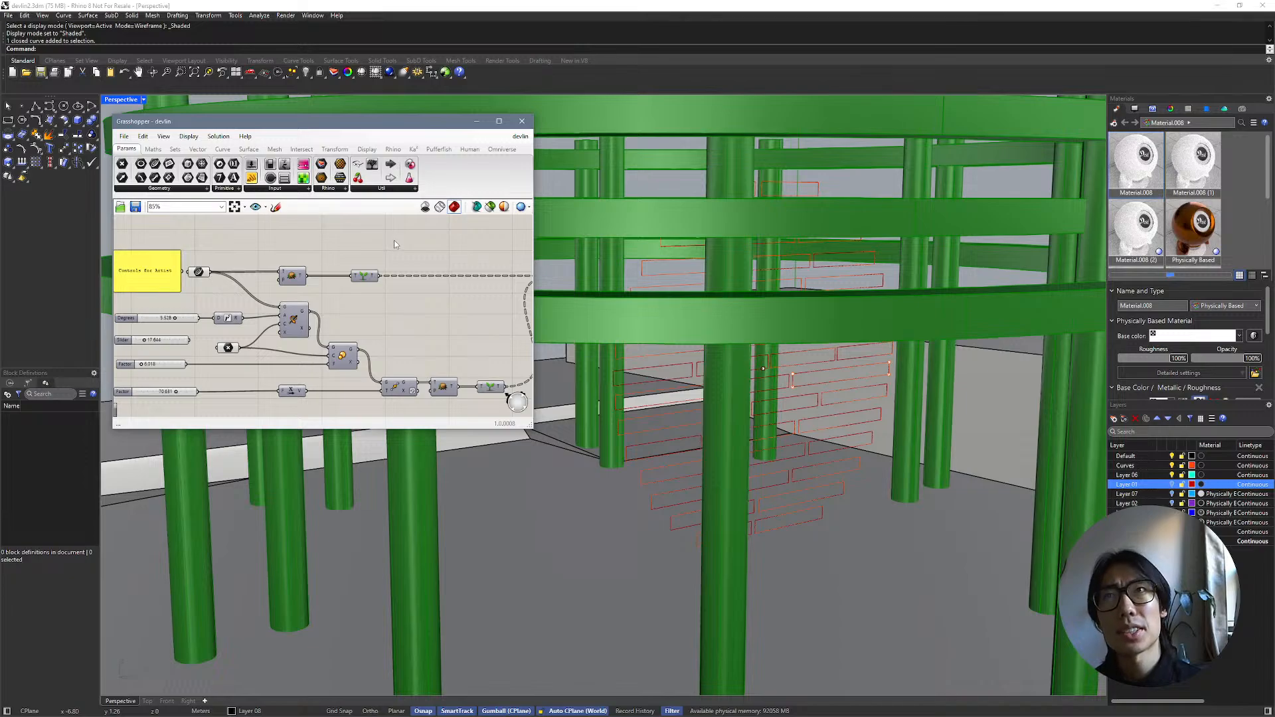
pyautogui.scroll(-2, 393, 241)
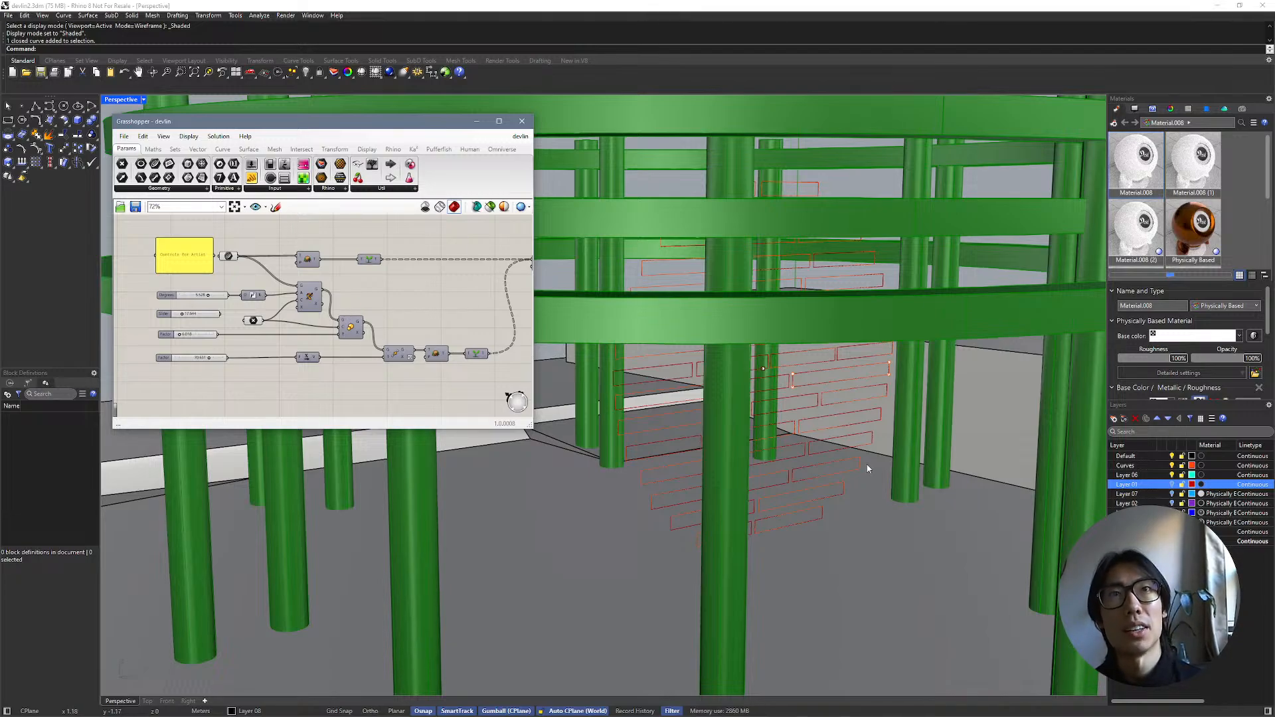
pyautogui.scroll(-5, 529, 354)
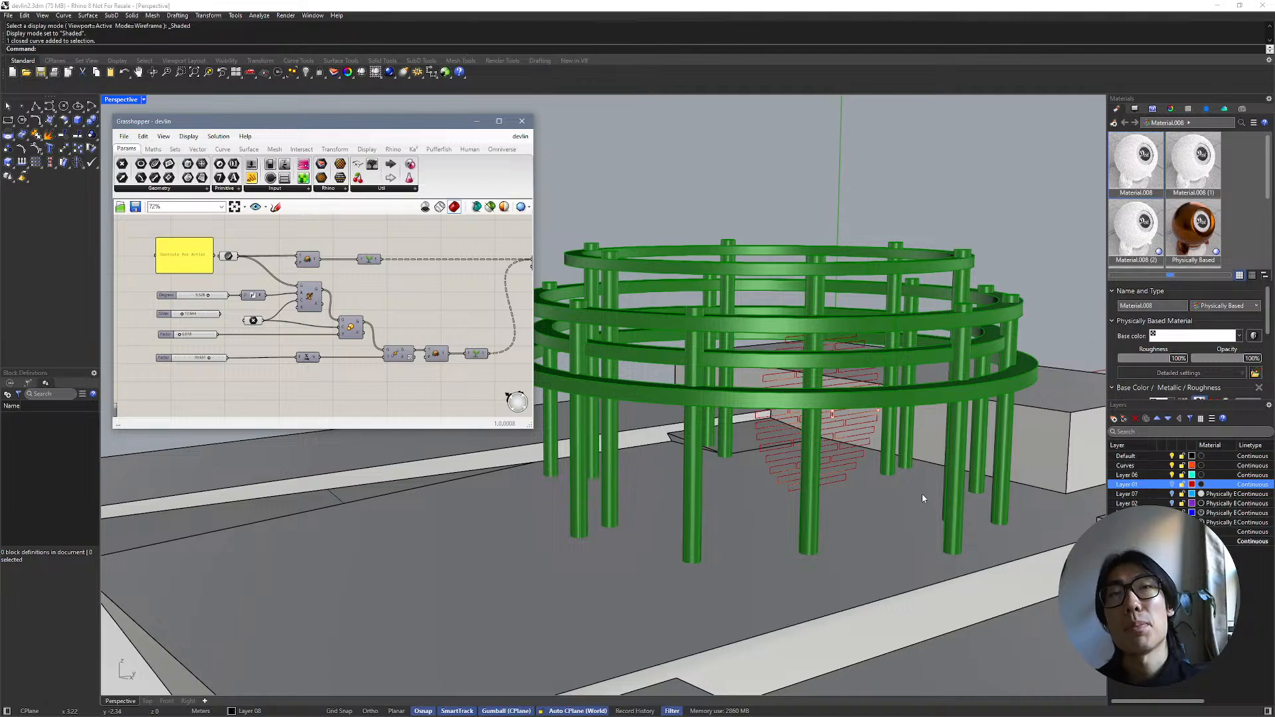
pyautogui.scroll(-5, 922, 493)
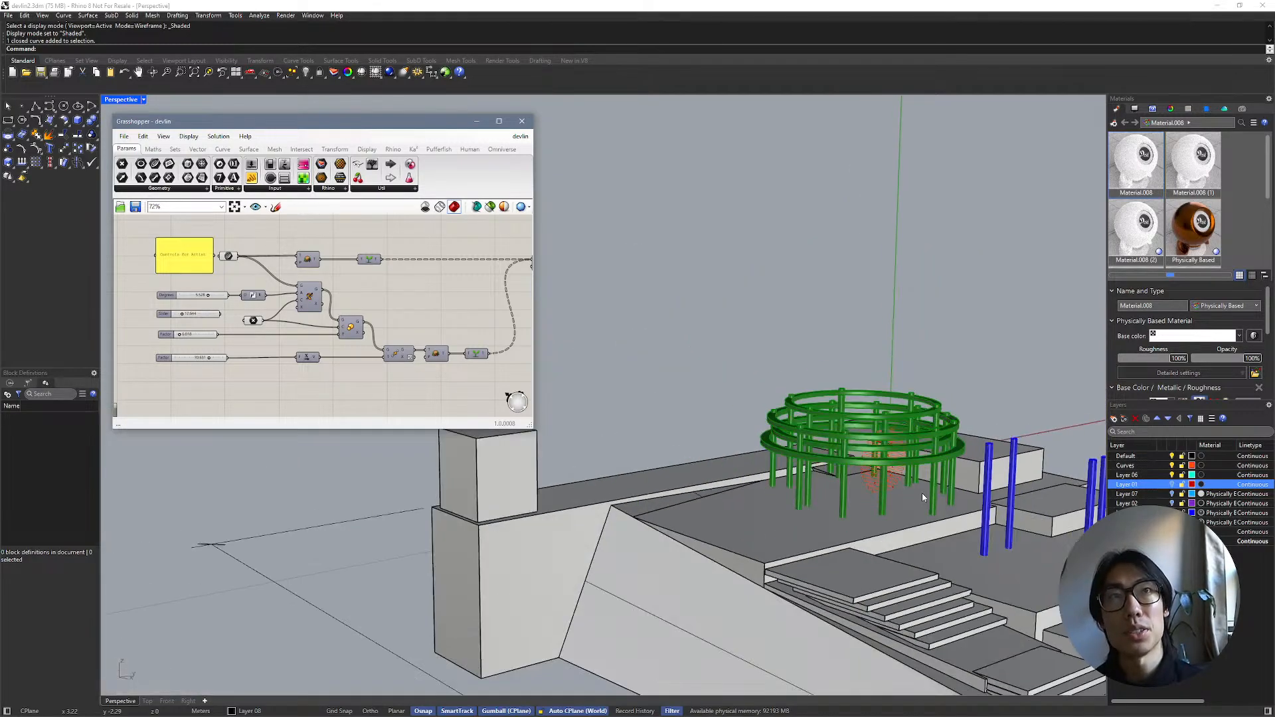
pyautogui.keyDown('shift'); pyautogui.moveTo(922, 508); pyautogui.dragTo(676, 405, button='right'); pyautogui.keyUp('shift')
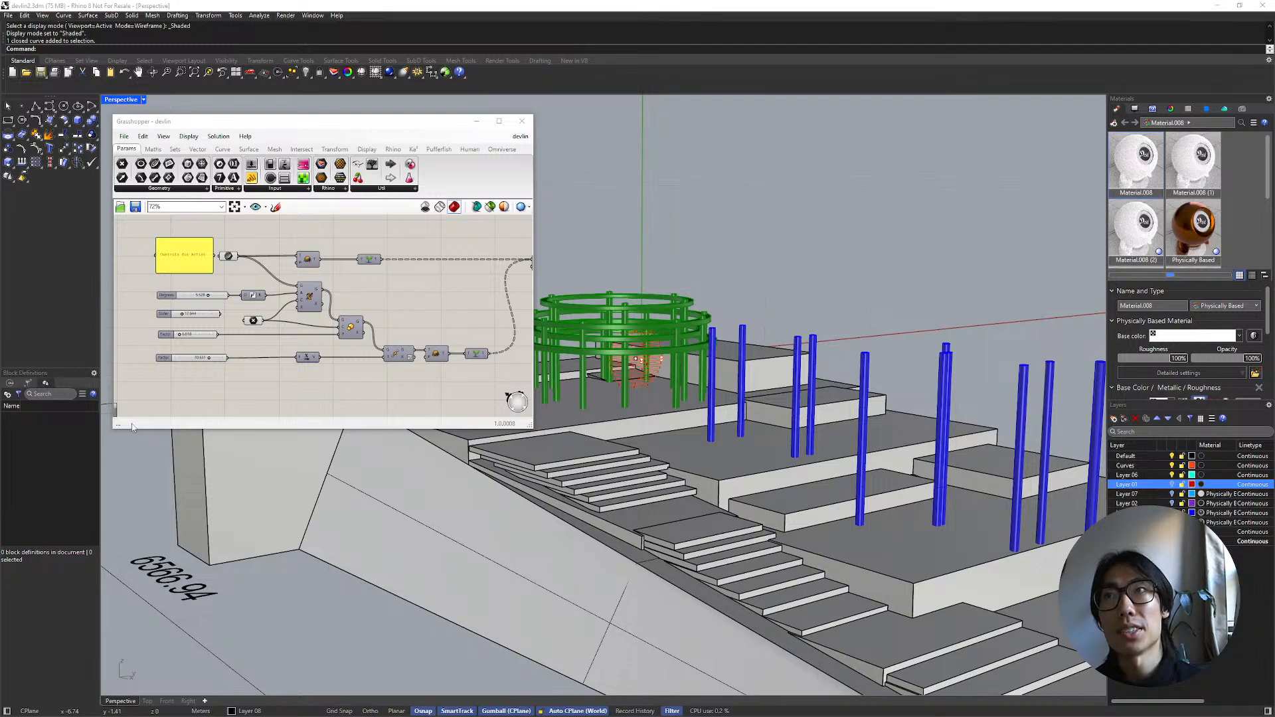
# Step: Enlarge and reposition the Grasshopper window, and turn on the preview of the Cap component
pyautogui.moveTo(115, 430); pyautogui.dragTo(25, 577)
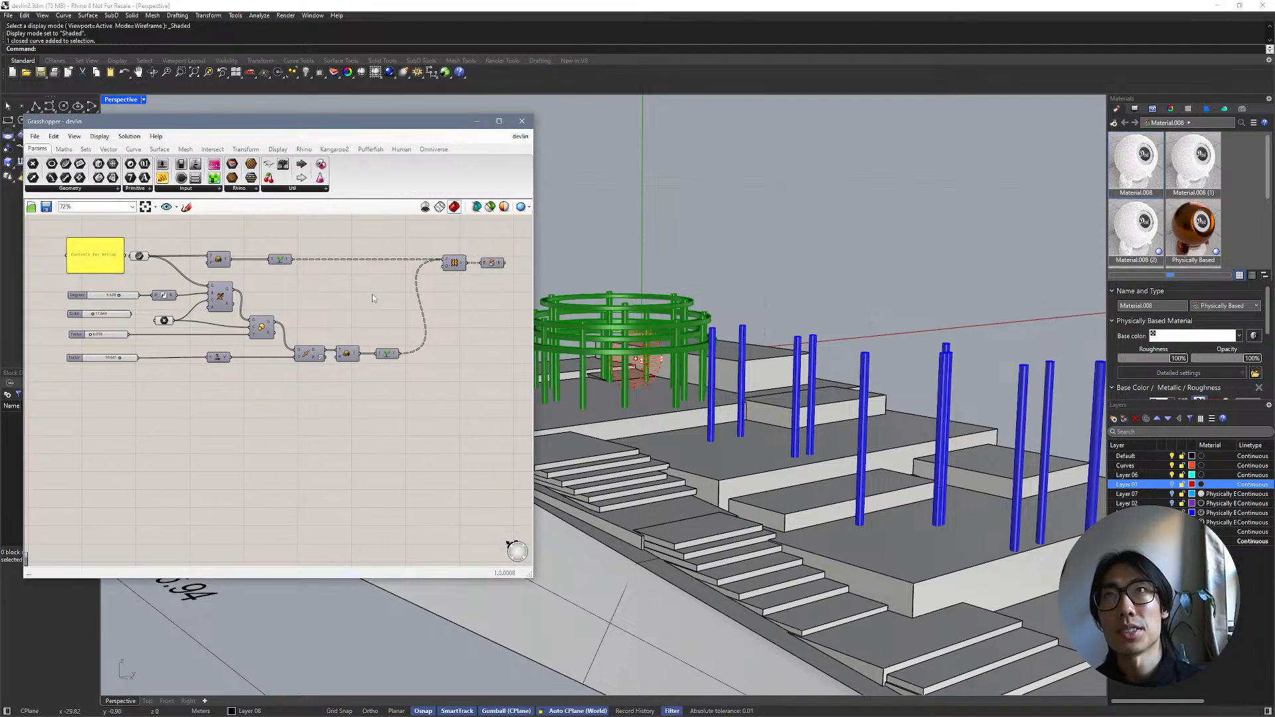
pyautogui.moveTo(351, 136); pyautogui.dragTo(348, 219)
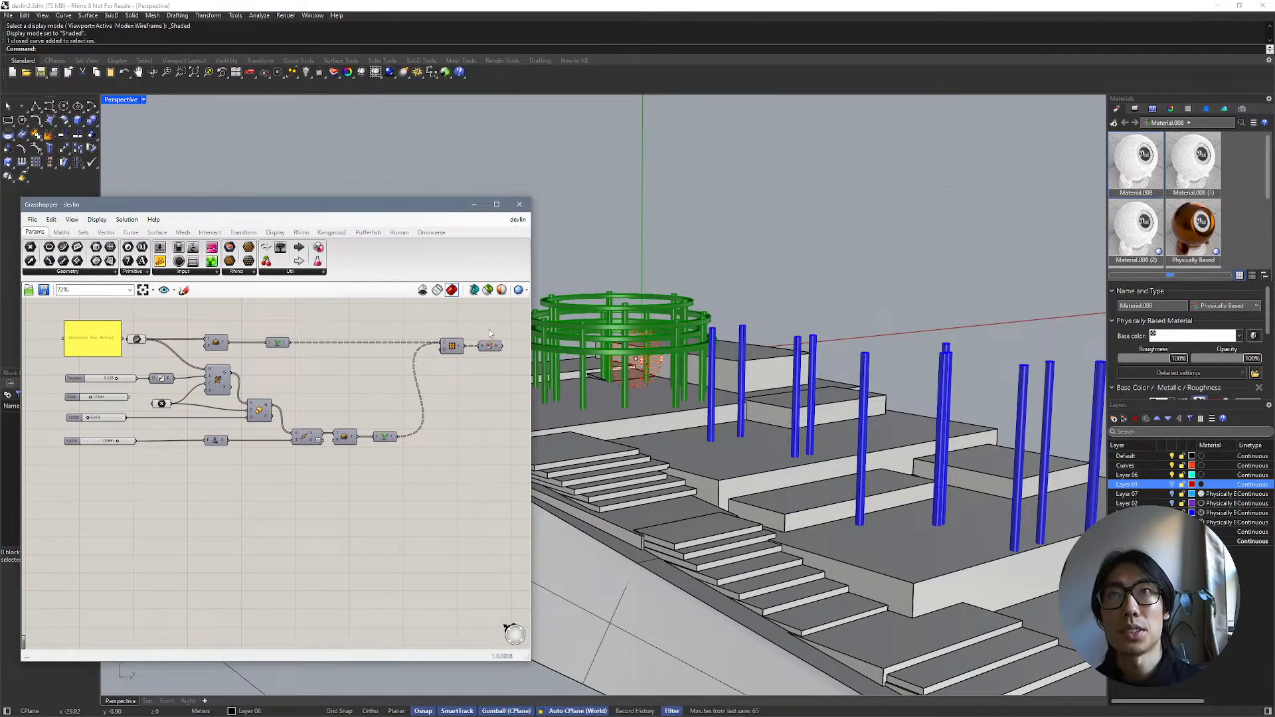
pyautogui.rightClick(493, 349)
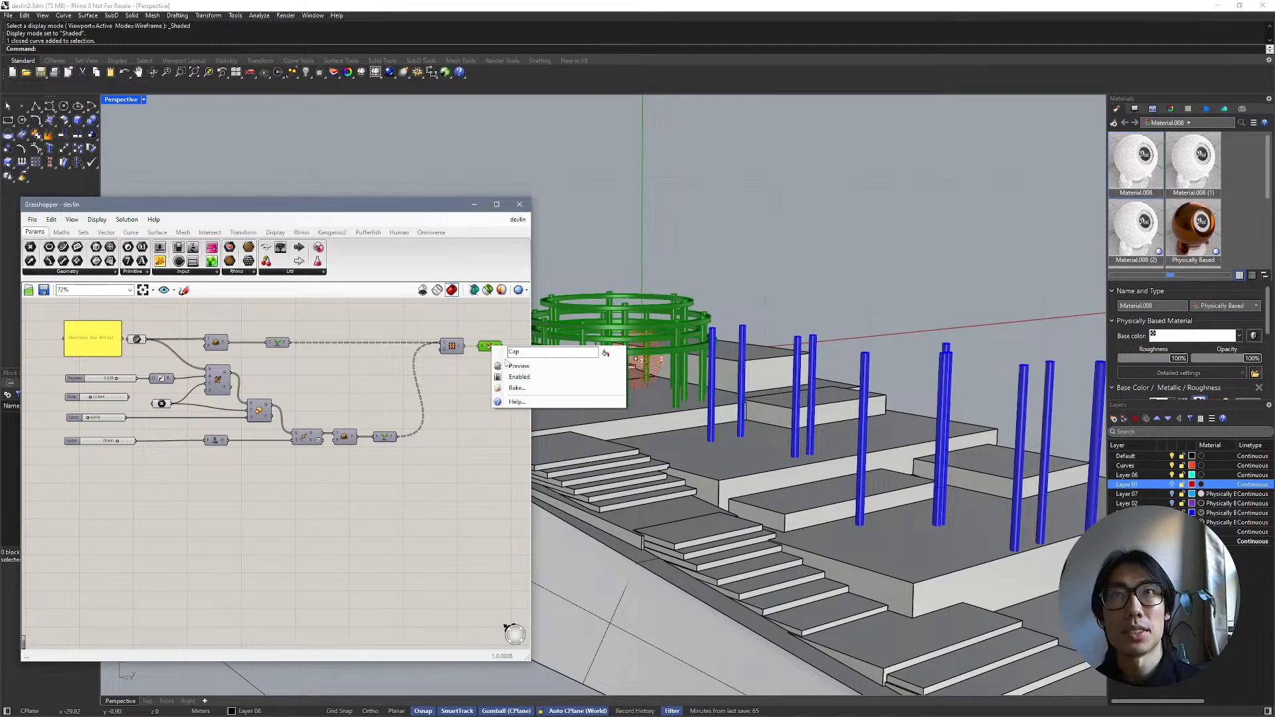
pyautogui.click(511, 366)
pyautogui.moveTo(902, 208); pyautogui.dragTo(819, 253, button='right')
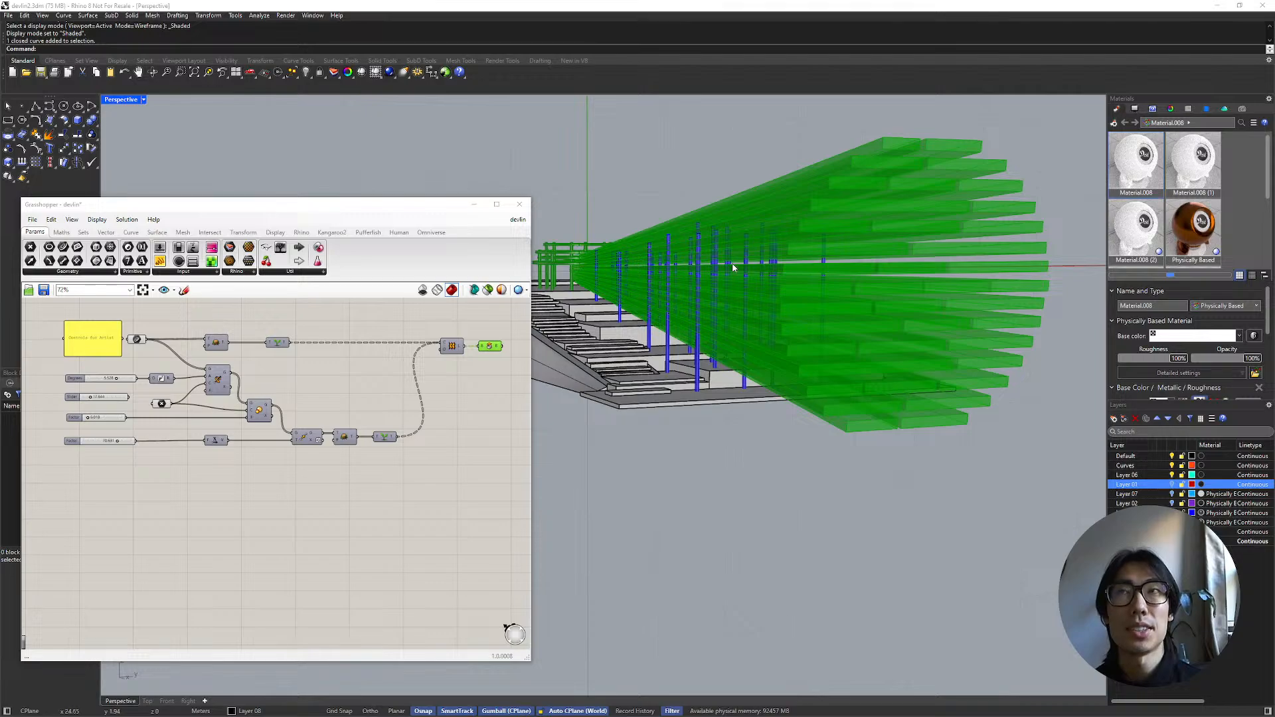
# Step: Inspect the input Curve parameter and its downstream components against the previewed beams, ending with a side view of the structure
pyautogui.click(138, 340)
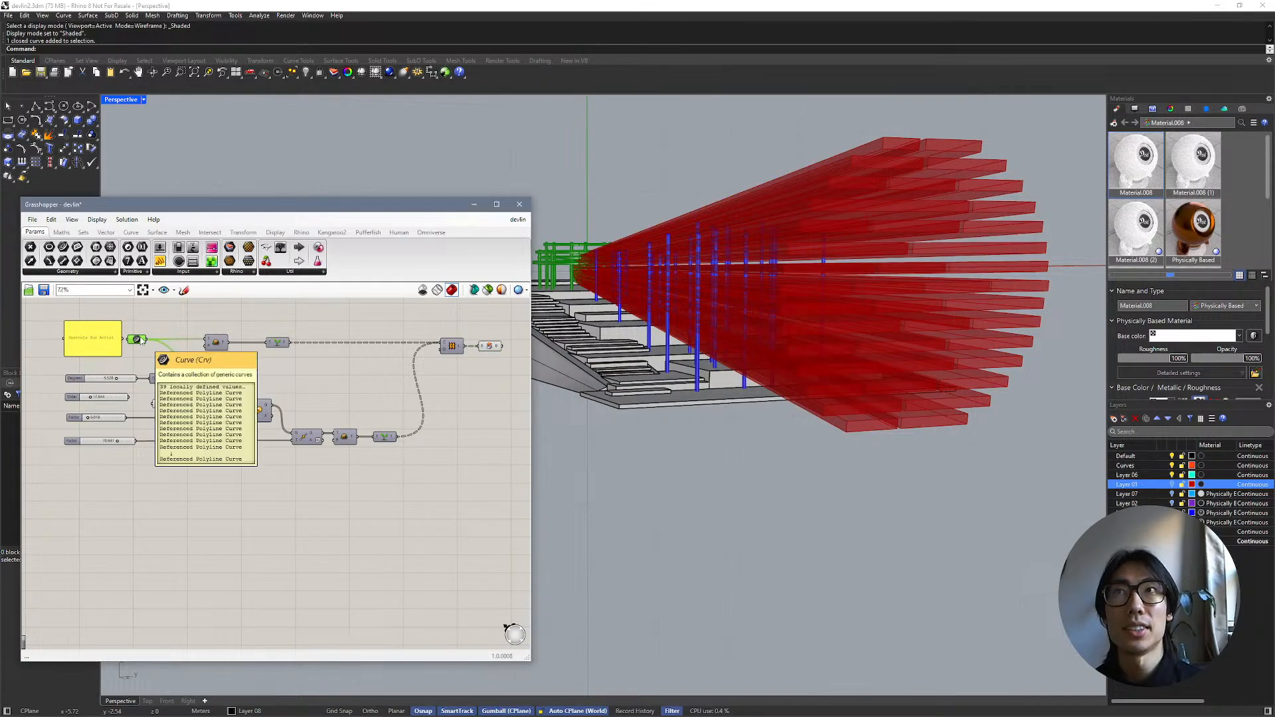
pyautogui.scroll(2, 140, 340)
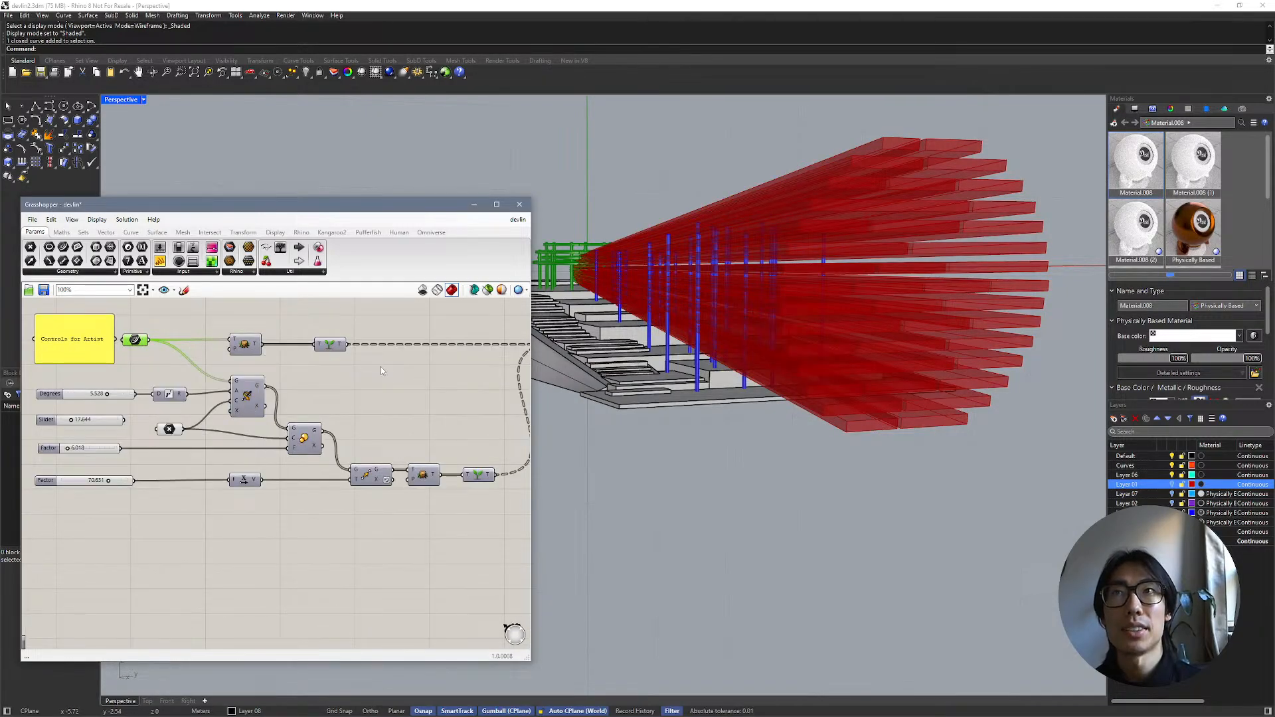
pyautogui.moveTo(390, 366)
pyautogui.mouseDown(button='right')
pyautogui.moveTo(355, 374)
pyautogui.moveTo(400, 355)
pyautogui.mouseUp(button='right')
pyautogui.moveTo(658, 238); pyautogui.dragTo(686, 247, button='right')
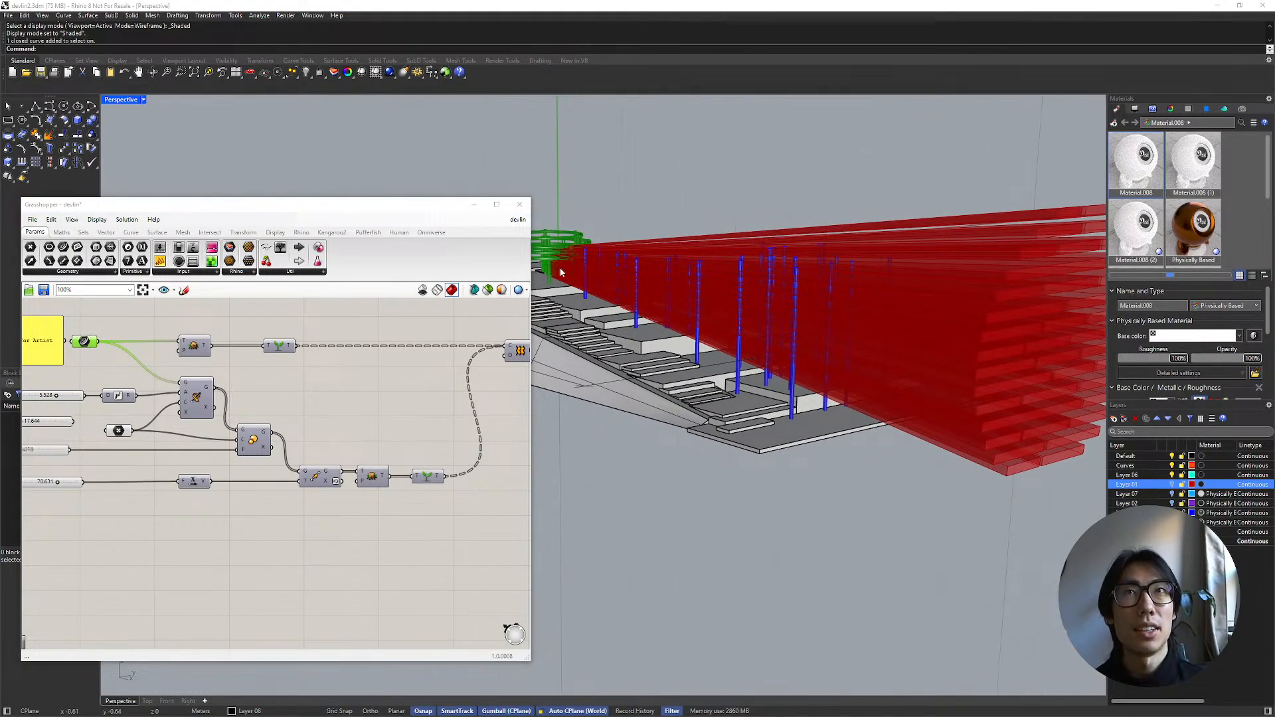
pyautogui.moveTo(563, 257); pyautogui.dragTo(806, 361, button='right')
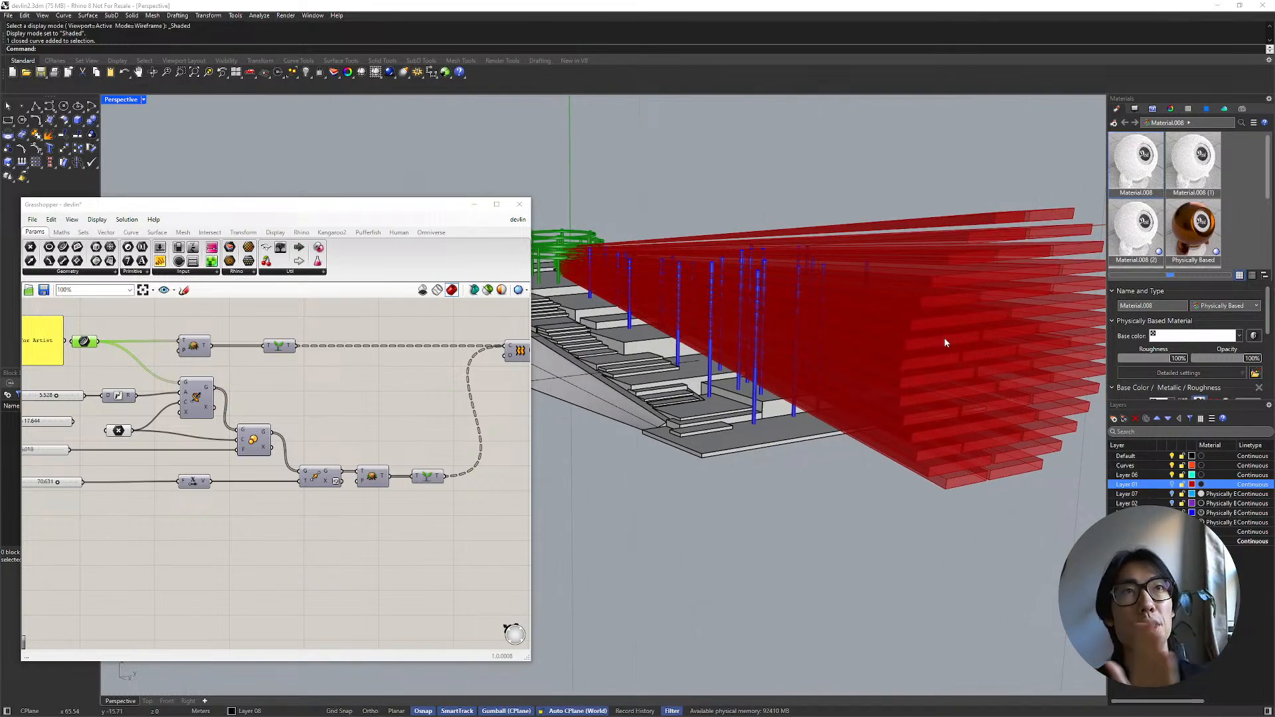
pyautogui.moveTo(120, 381); pyautogui.dragTo(220, 362, button='right')
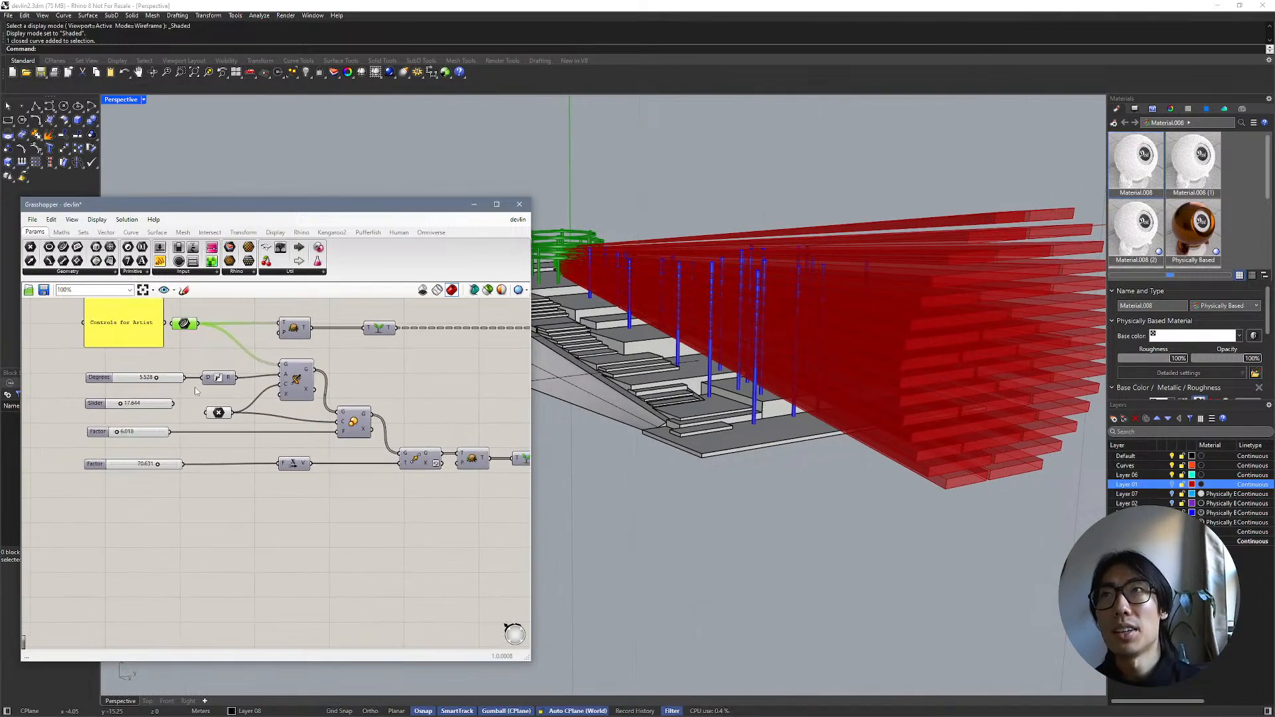
pyautogui.scroll(1, 197, 387)
pyautogui.moveTo(673, 411); pyautogui.dragTo(859, 379, button='right')
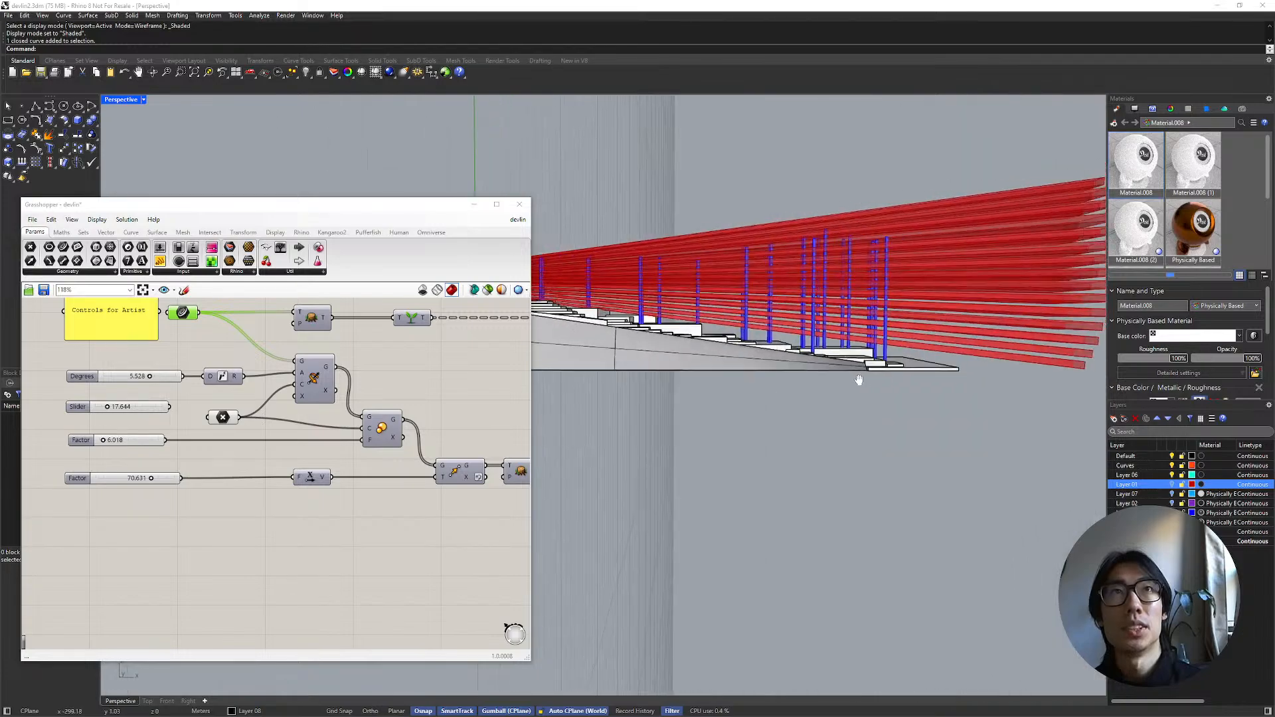
pyautogui.scroll(-4, 750, 379)
pyautogui.moveTo(880, 336); pyautogui.dragTo(866, 331, button='right')
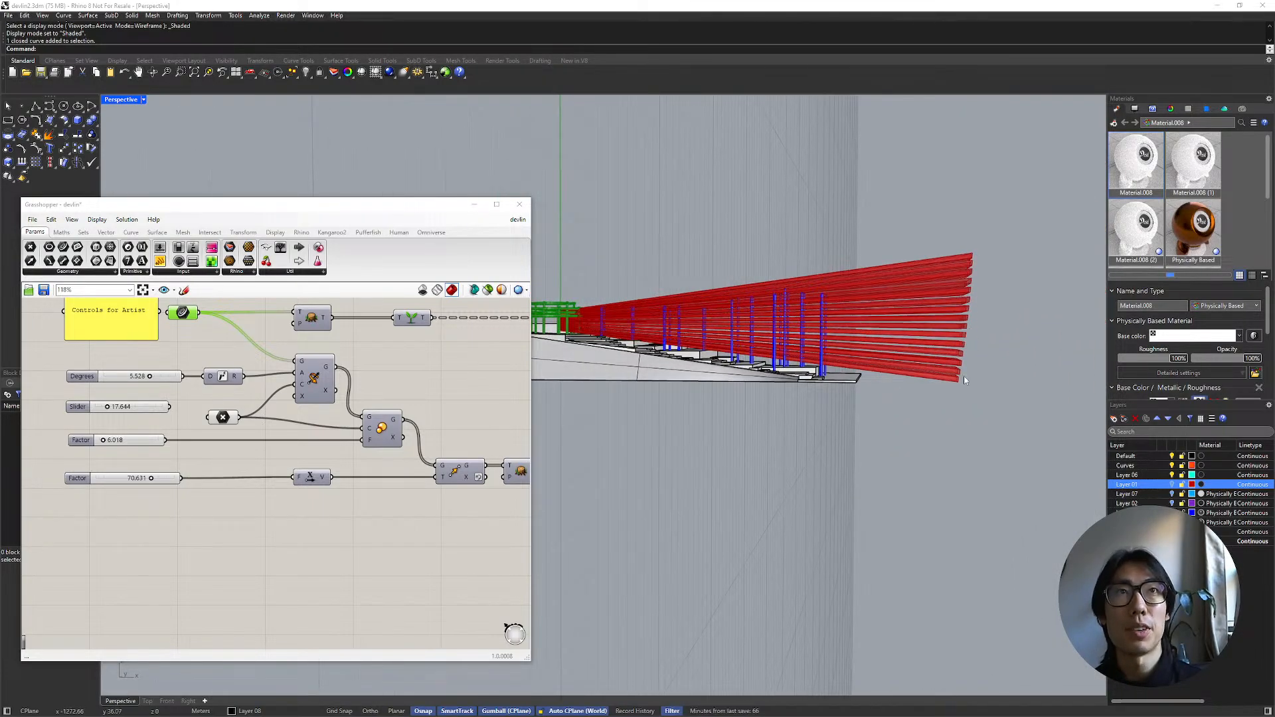
# Step: Set the Degrees slider to 3.517, the scale Factor slider to 5.168 and the extrusion-length Factor slider to 55.932
pyautogui.moveTo(150, 376)
pyautogui.mouseDown()
pyautogui.moveTo(132, 379)
pyautogui.moveTo(147, 376)
pyautogui.mouseUp()
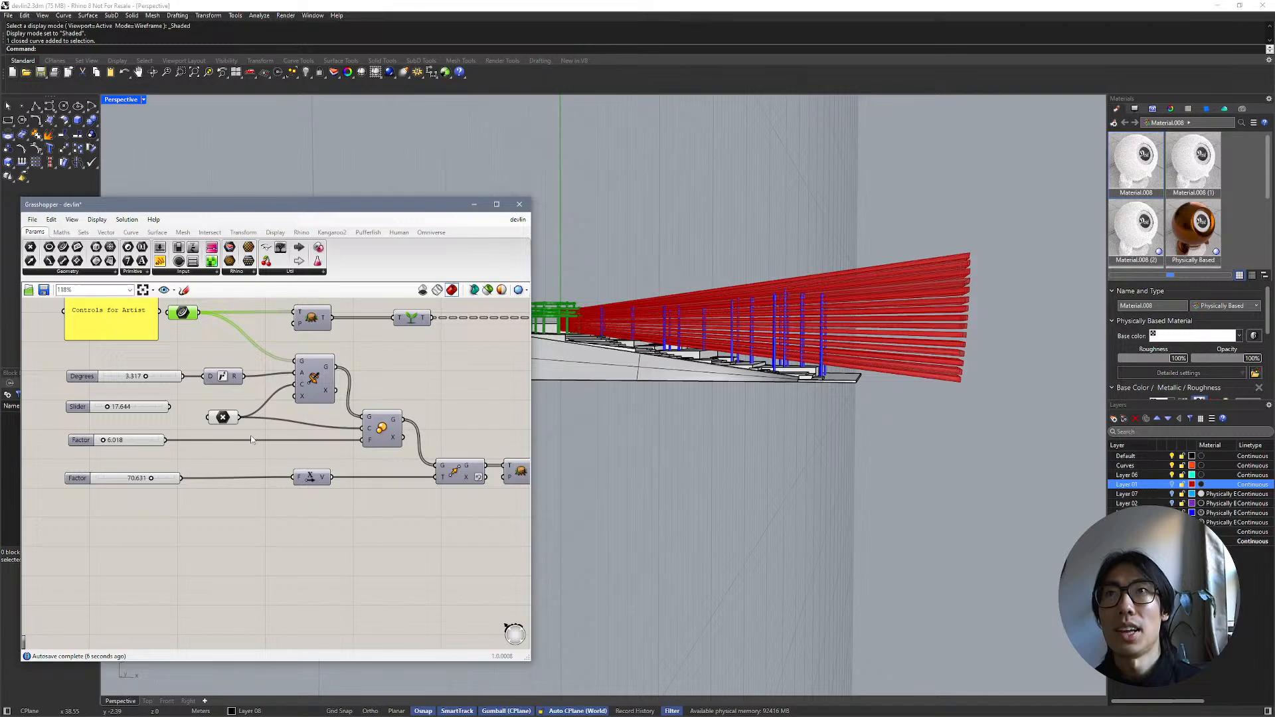
pyautogui.moveTo(104, 443); pyautogui.dragTo(106, 443)
pyautogui.hotkey('ctrl', 'z')
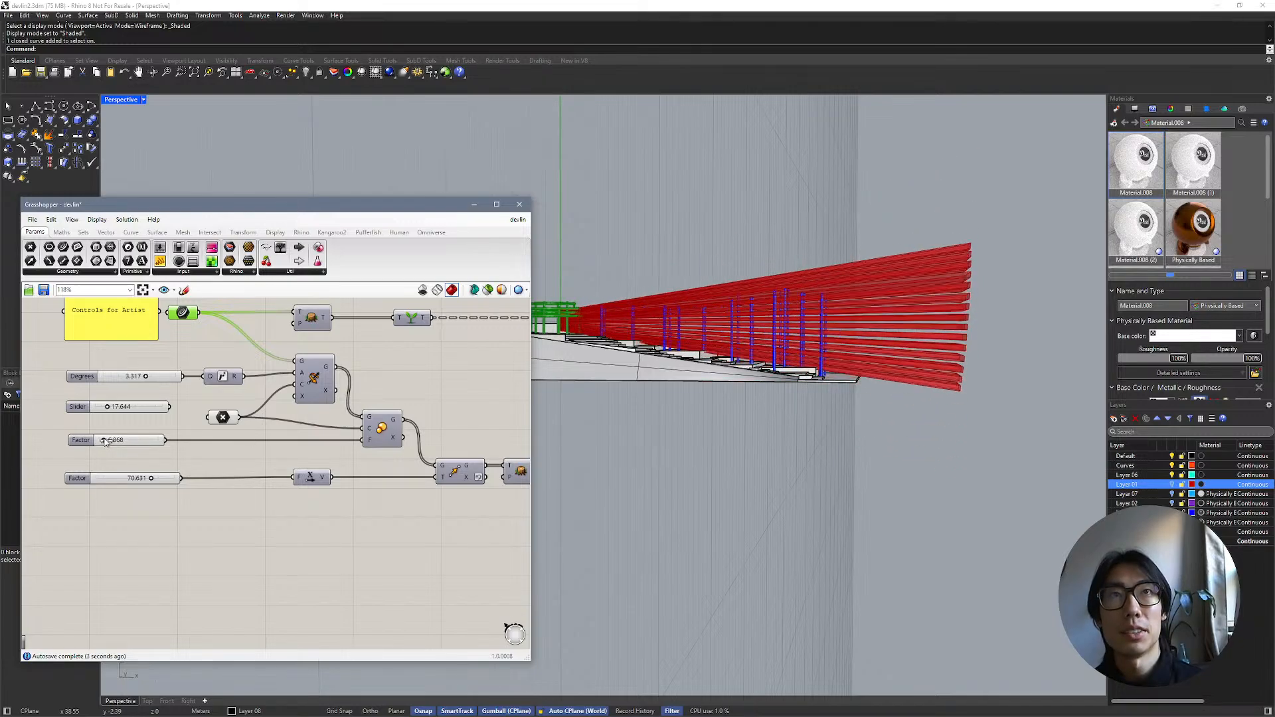
pyautogui.moveTo(152, 478); pyautogui.dragTo(103, 441)
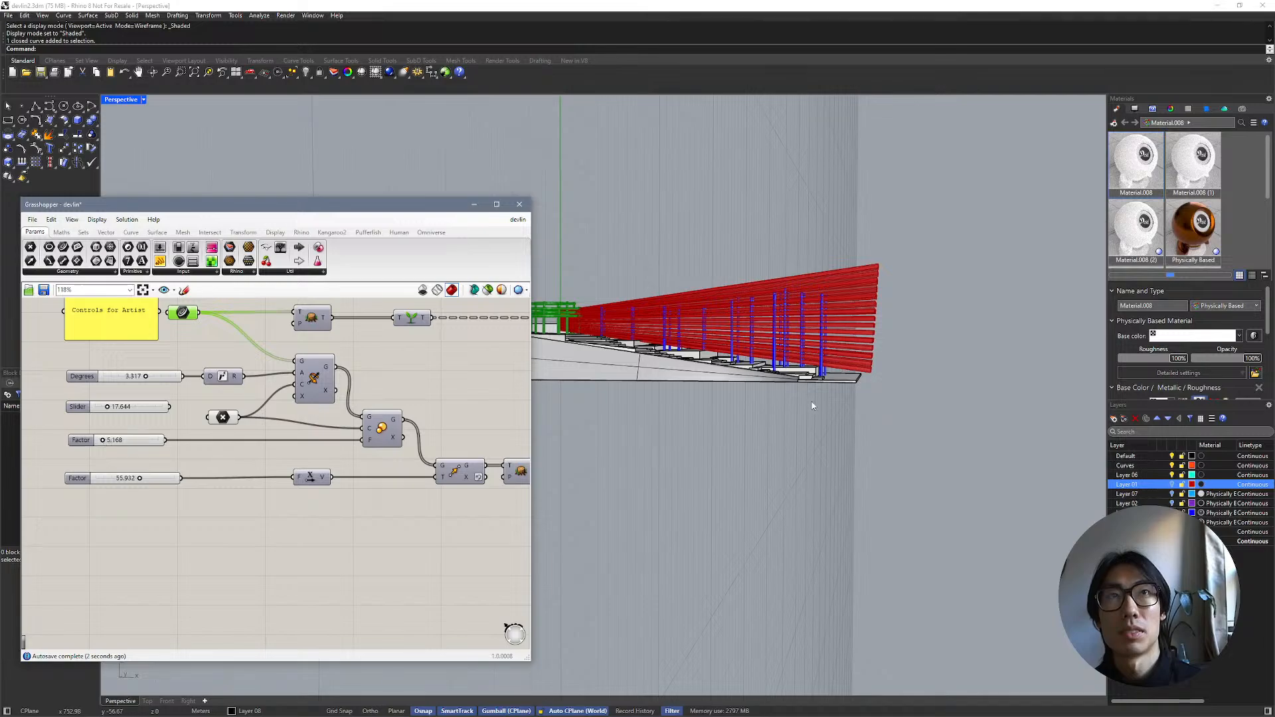
# Step: Review the adjusted beams at an angle and select the Cap component following the Loft at the end of the definition
pyautogui.moveTo(821, 406); pyautogui.dragTo(789, 412, button='right')
pyautogui.scroll(-1, 469, 384)
pyautogui.moveTo(470, 385); pyautogui.dragTo(326, 392, button='right')
pyautogui.scroll(-2, 326, 392)
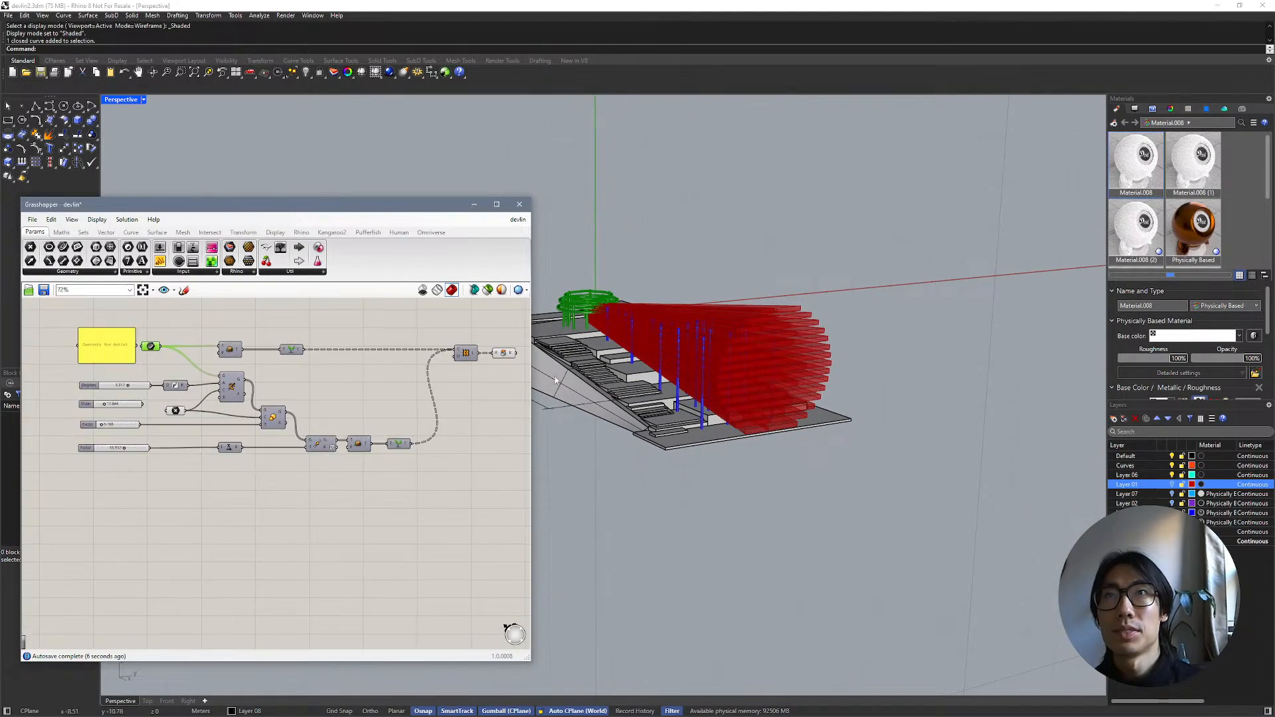
pyautogui.moveTo(504, 364); pyautogui.dragTo(454, 380, button='right')
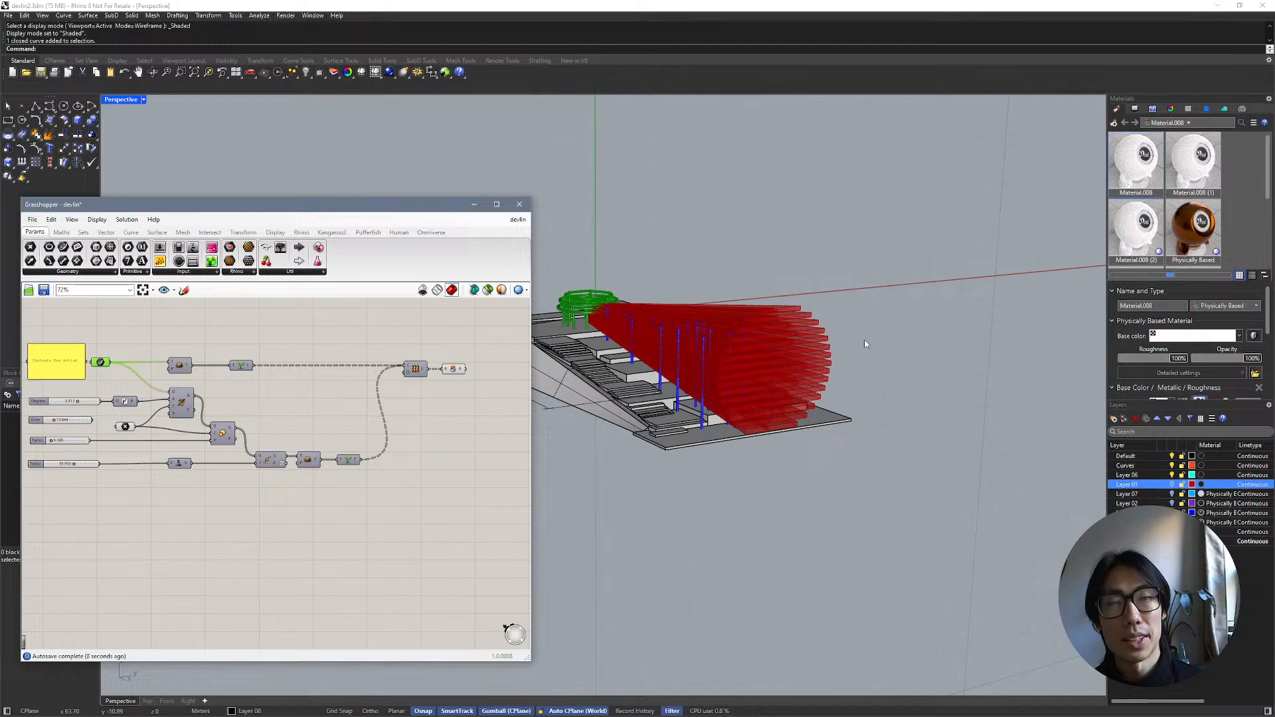
pyautogui.scroll(6, 465, 372)
pyautogui.click(401, 396)
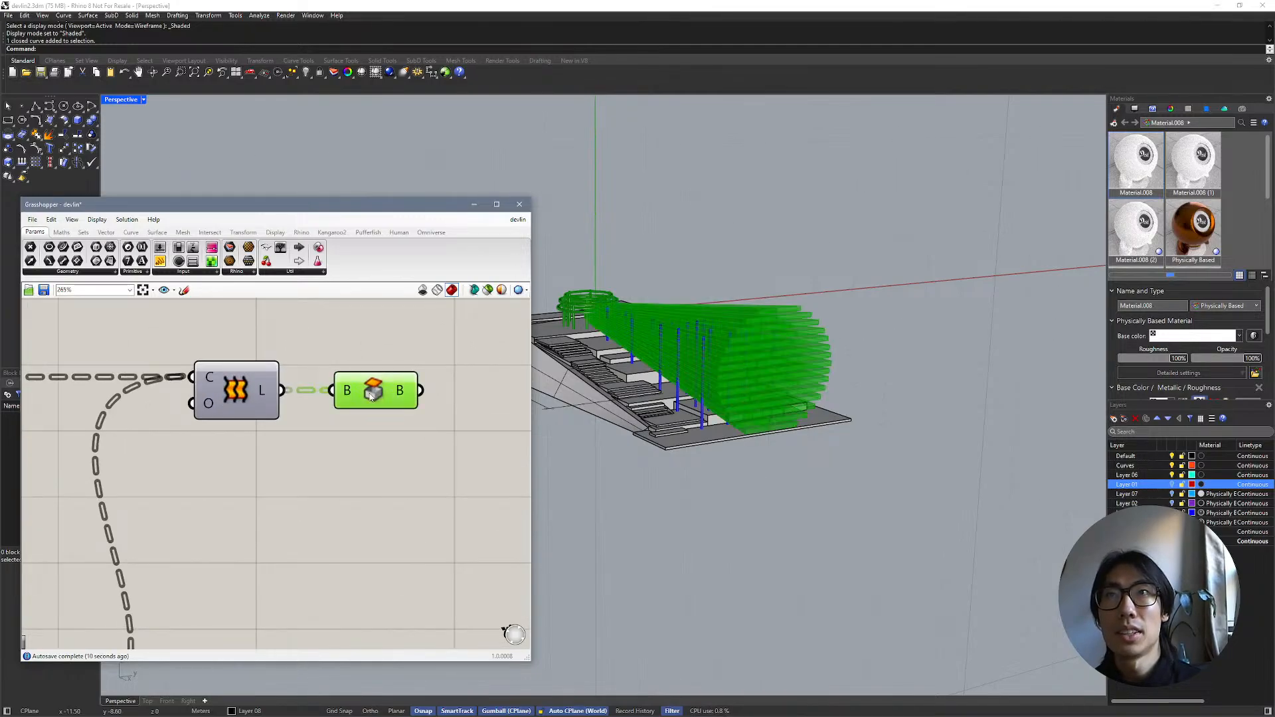
# Step: Bake the capped beams from the Cap component onto Layer 08
pyautogui.rightClick(370, 395)
pyautogui.click(401, 437)
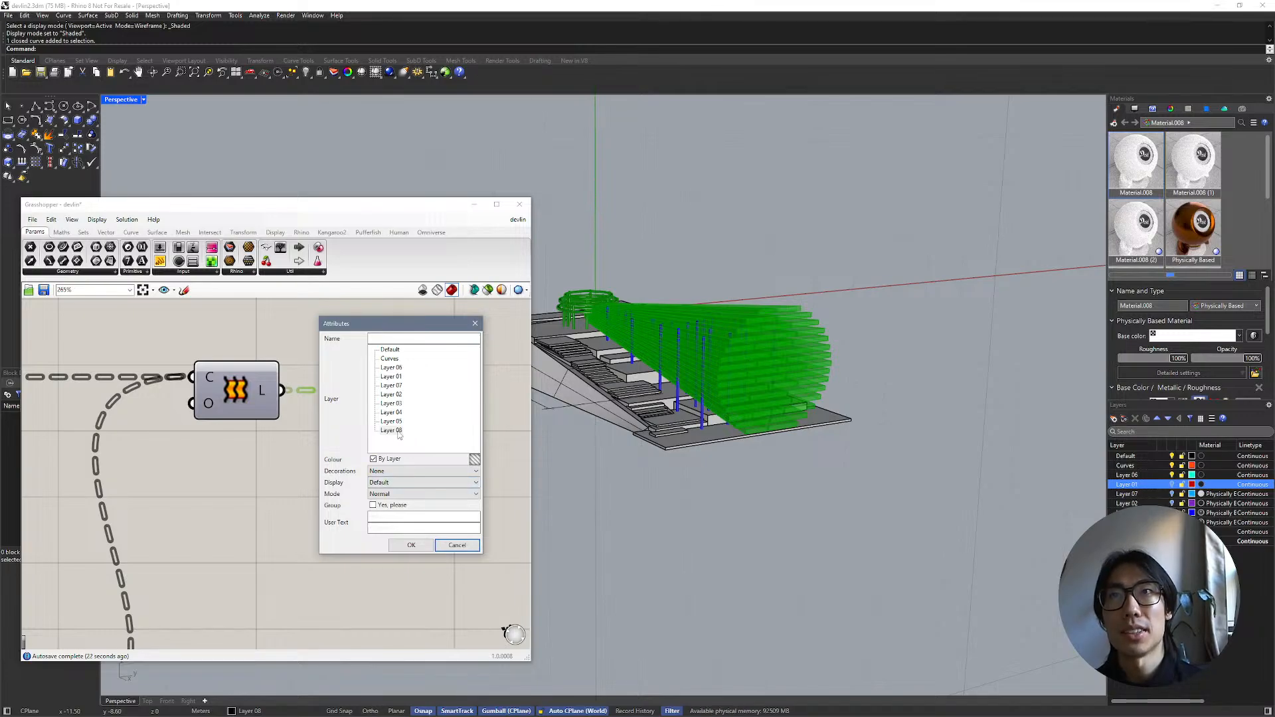
pyautogui.click(392, 430)
pyautogui.click(411, 545)
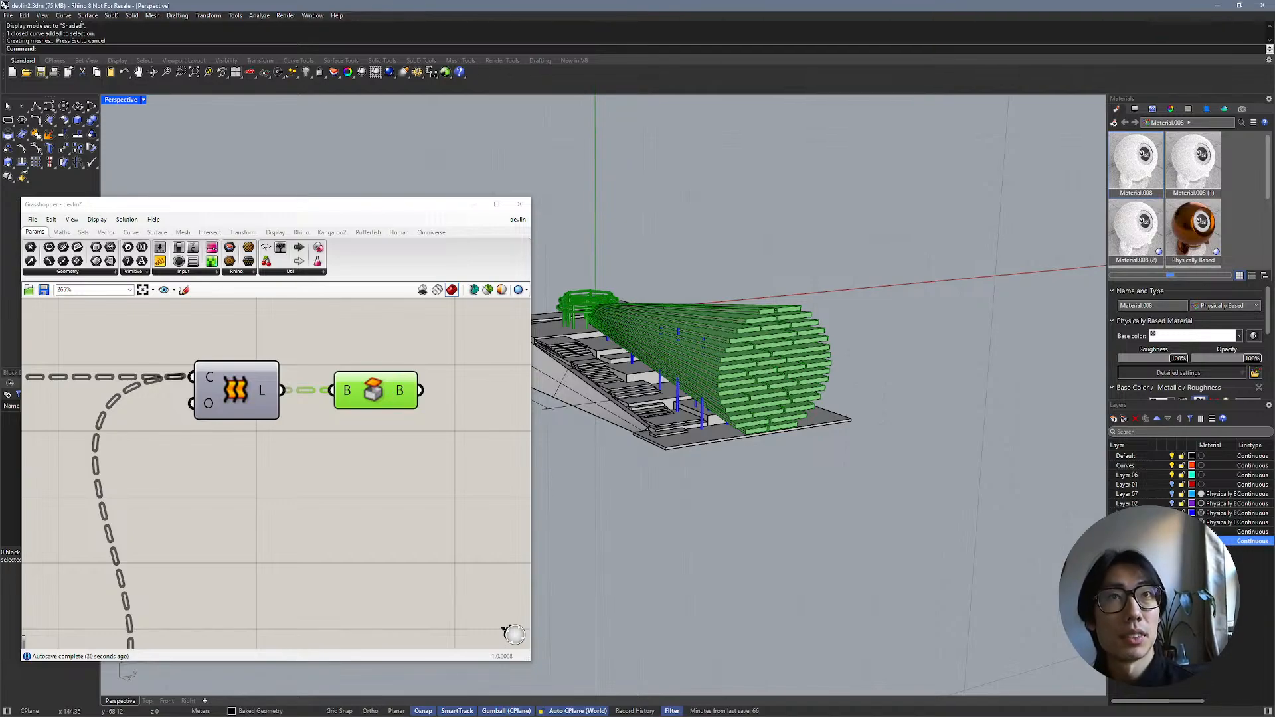
# Step: Turn off the Cap component's preview, clear the beam selection and minimise the Grasshopper window
pyautogui.moveTo(918, 330); pyautogui.dragTo(951, 320, button='right')
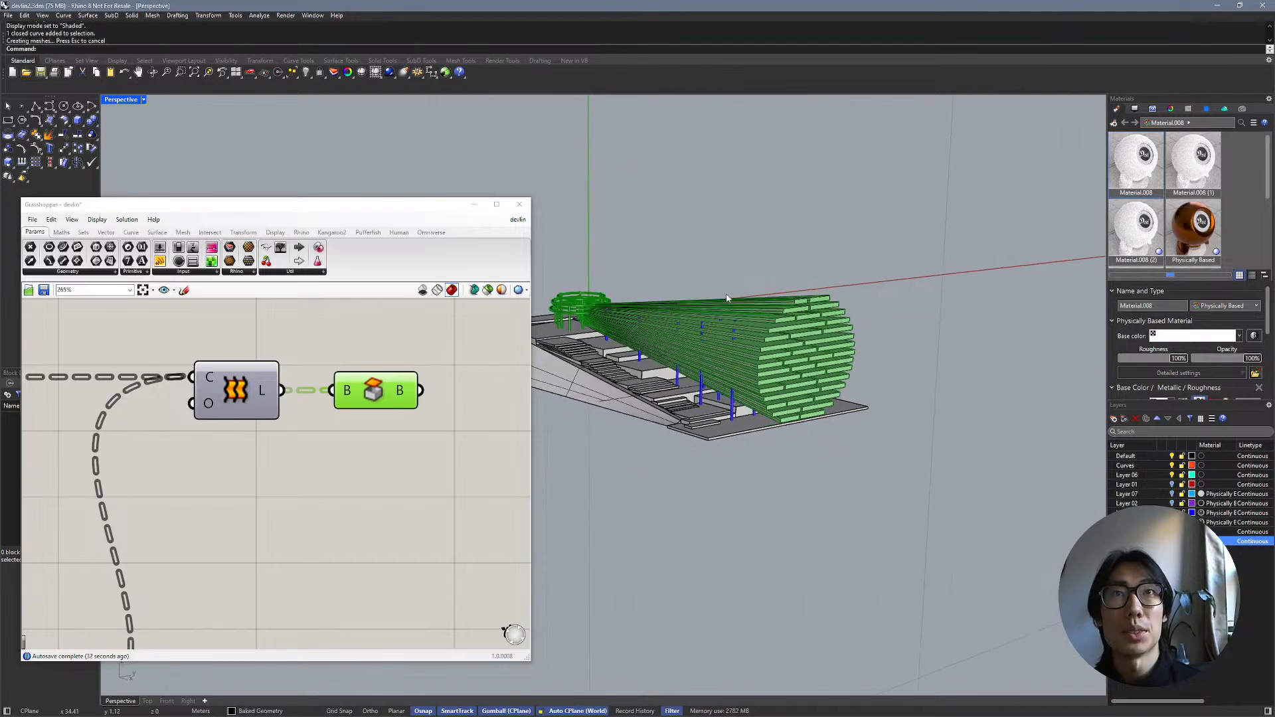
pyautogui.click(831, 329)
pyautogui.click(437, 418)
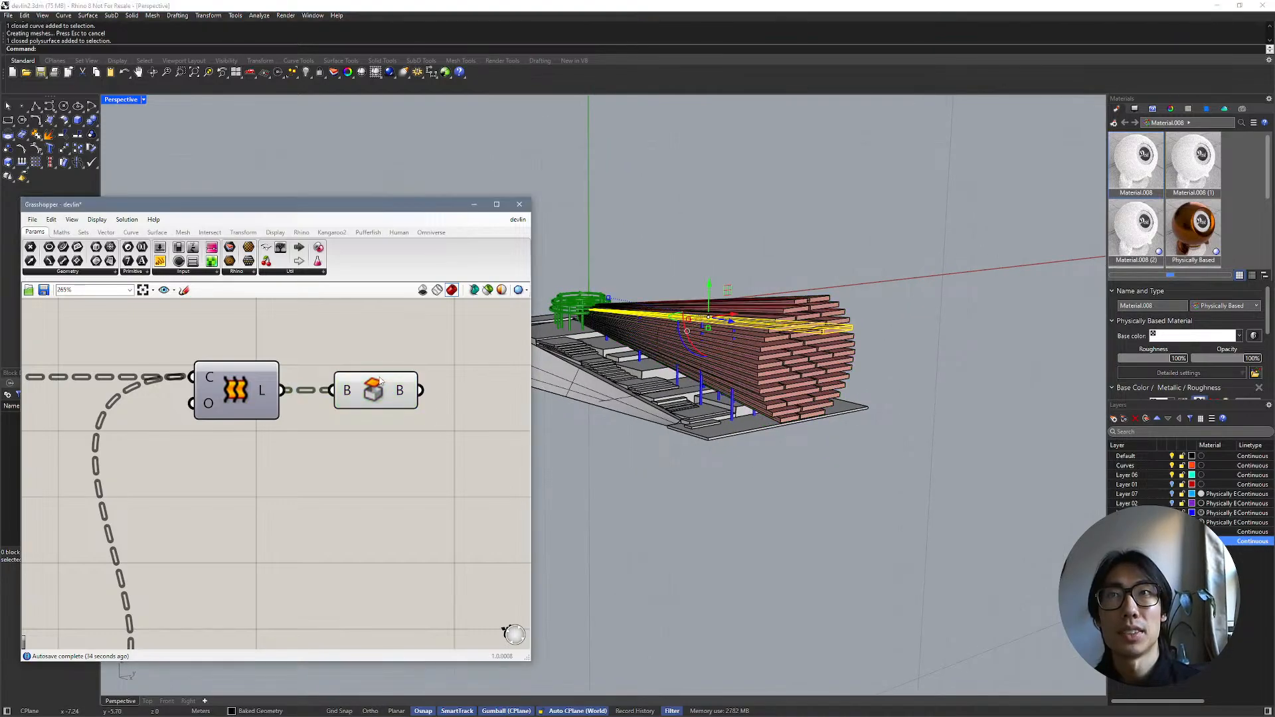
pyautogui.rightClick(378, 377)
pyautogui.click(398, 397)
pyautogui.click(627, 477)
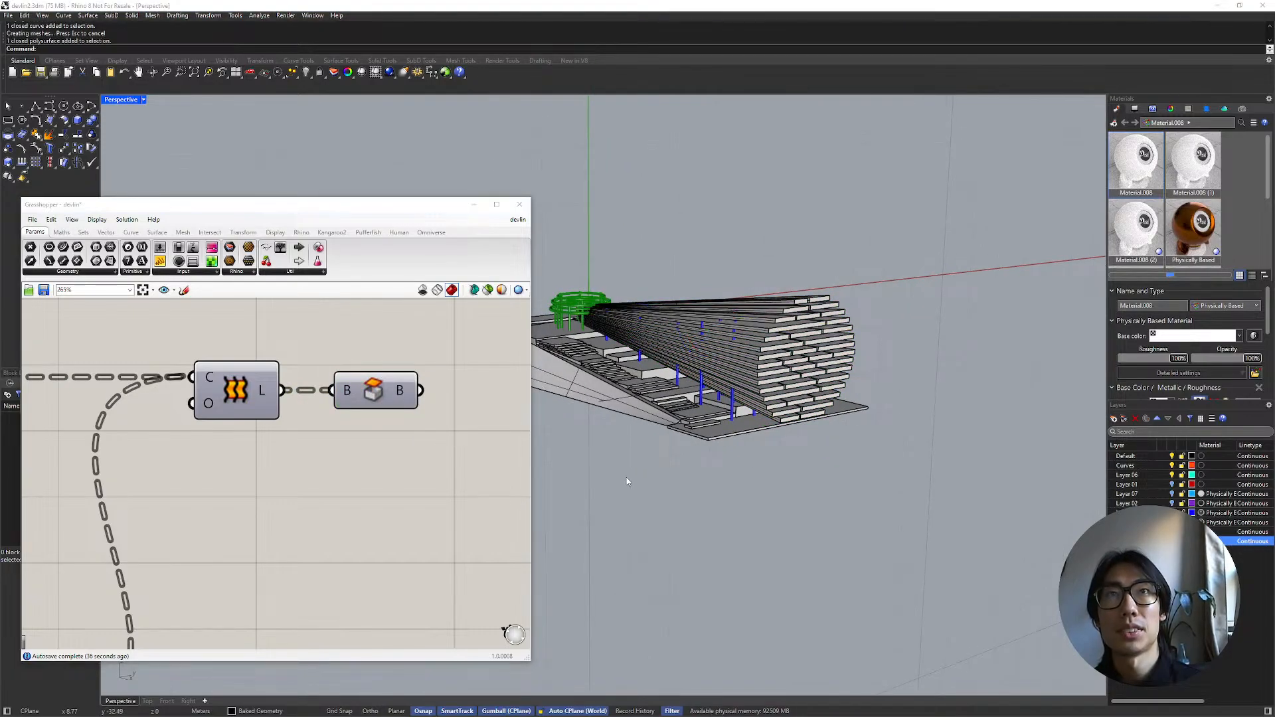
pyautogui.click(473, 204)
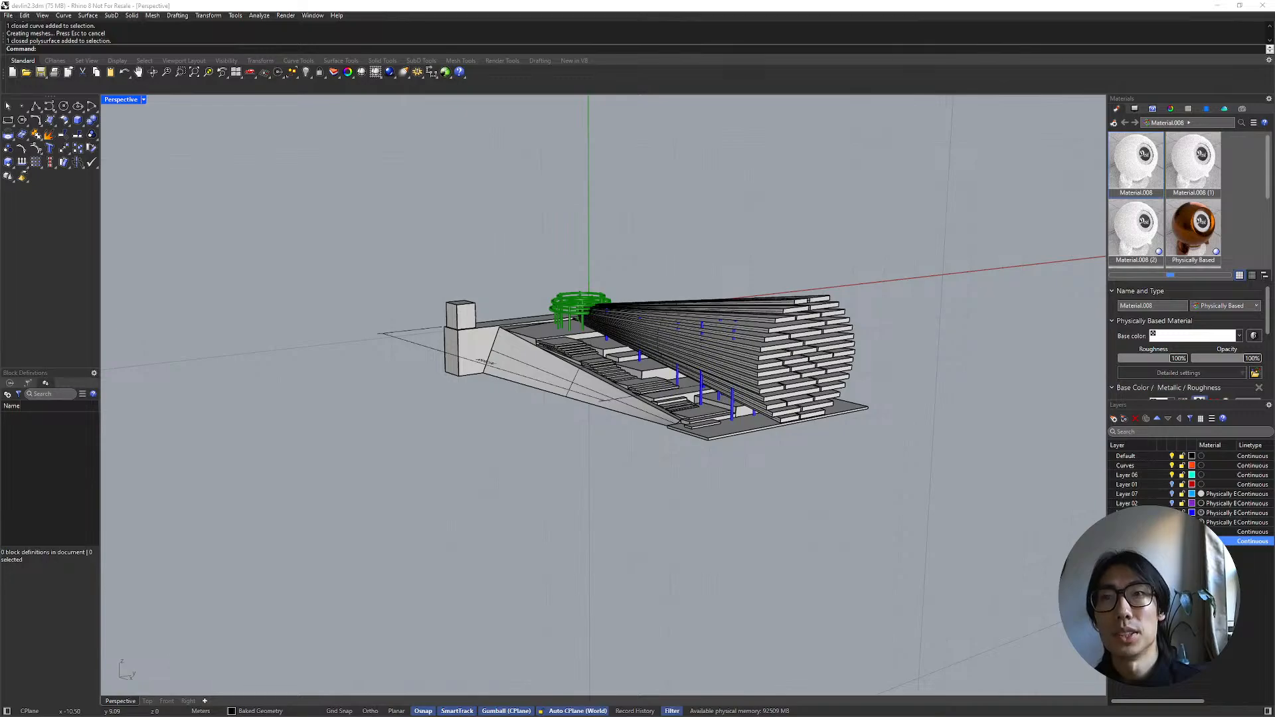
# Step: Switch the perspective view of the model to the Rendered display mode
pyautogui.moveTo(978, 348); pyautogui.dragTo(815, 428, button='right')
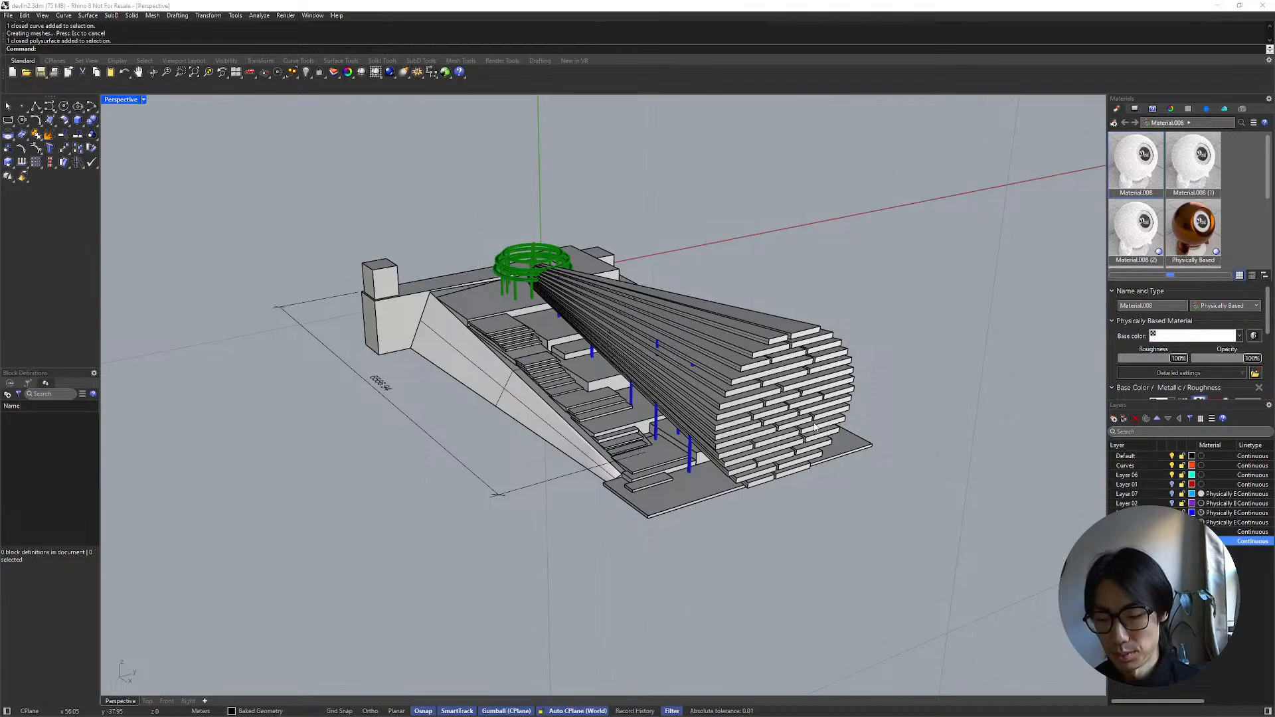
pyautogui.click(121, 99)
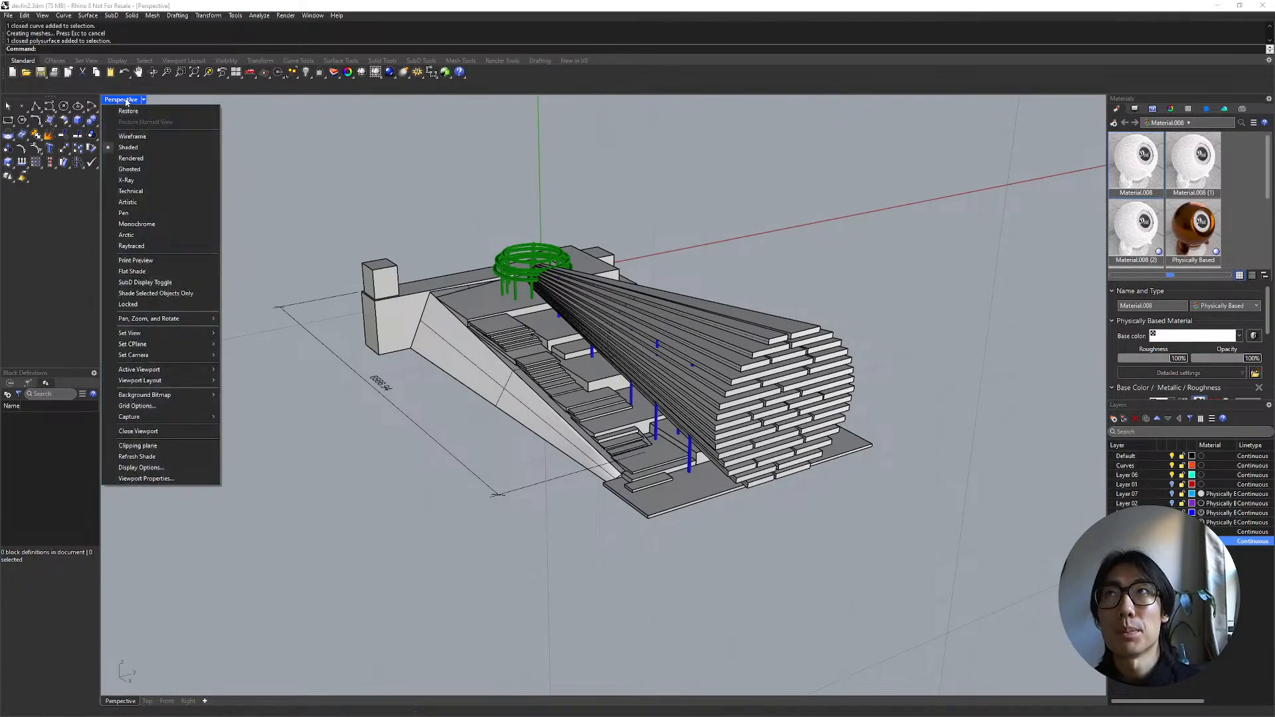
pyautogui.click(133, 158)
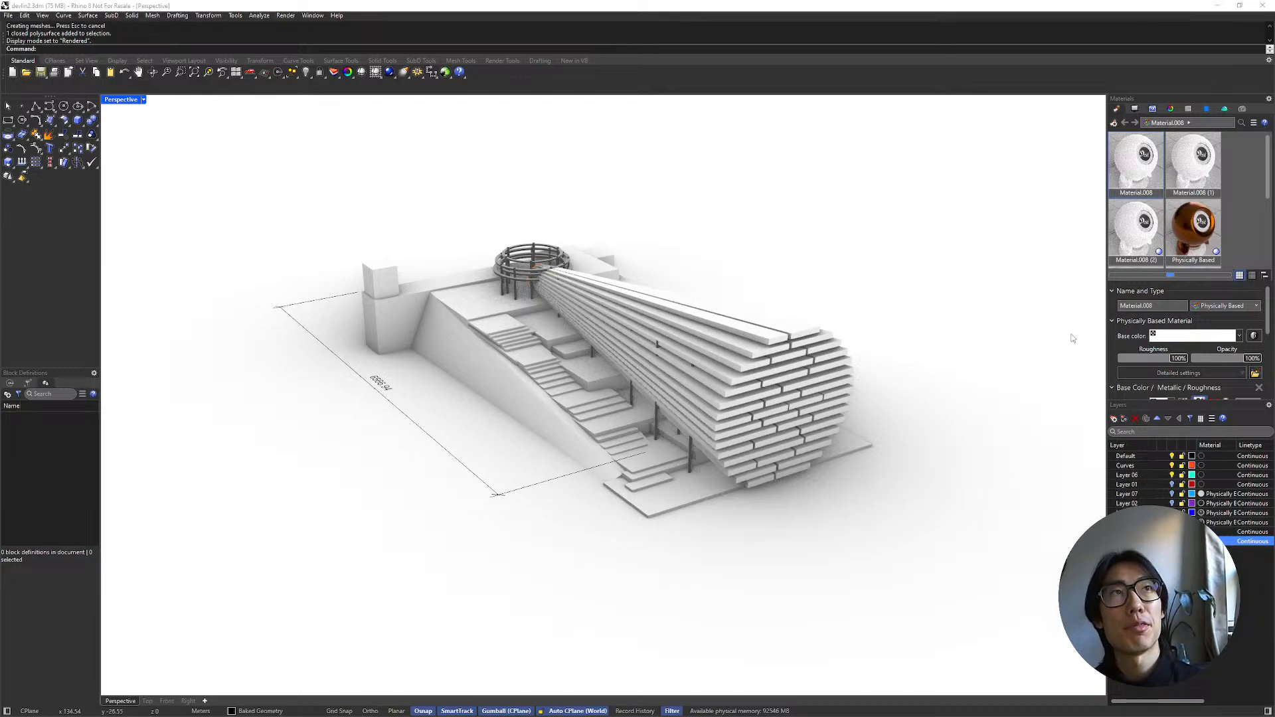
# Step: Assign the orange-brown Physically Based material to the Baked Geometry layer holding the beams
pyautogui.scroll(-1, 1198, 211)
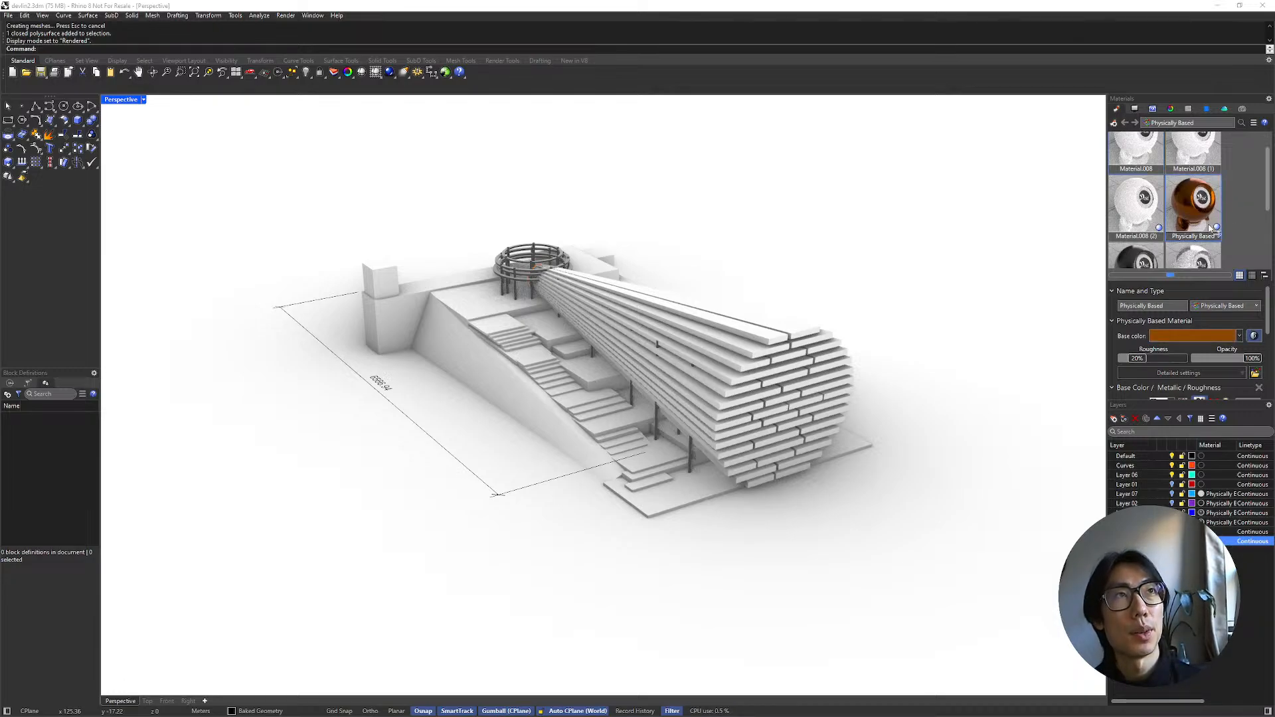
pyautogui.moveTo(1210, 203); pyautogui.dragTo(1224, 549)
pyautogui.scroll(5, 778, 370)
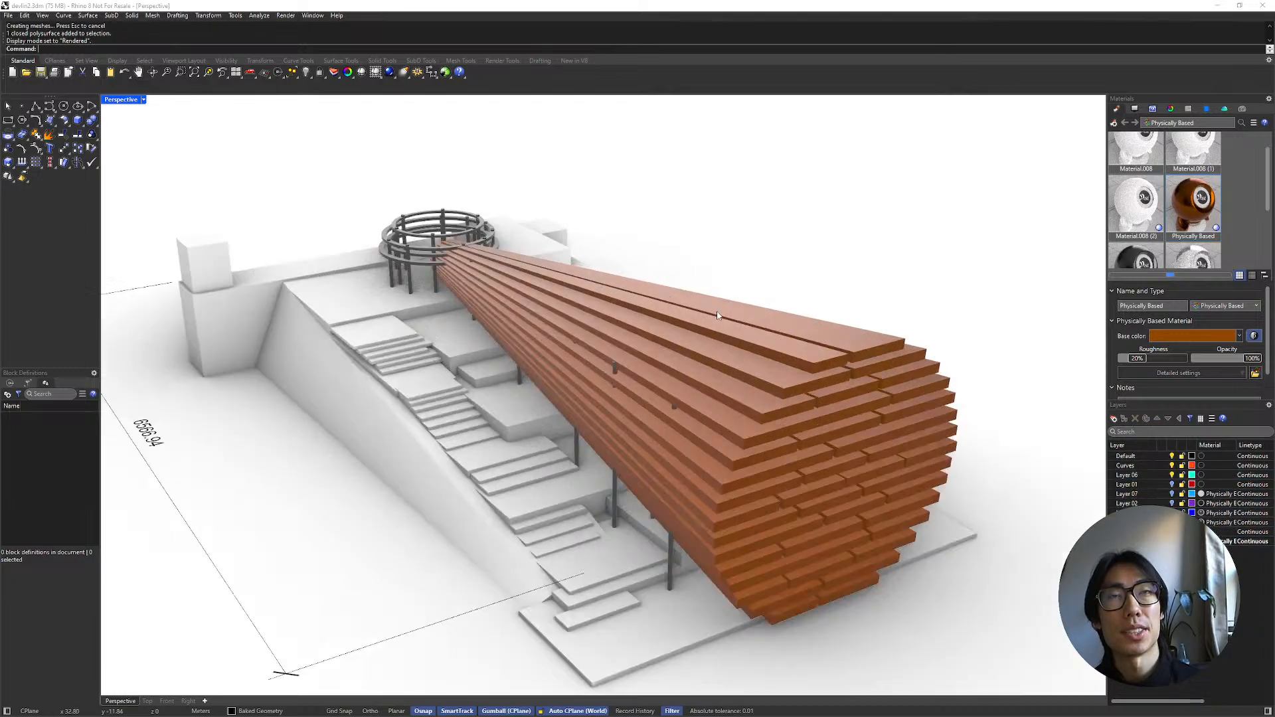
# Step: Examine the rendered beams from several angles, and inspect the dark Physically Based (1) material and the circular frame
pyautogui.moveTo(778, 369); pyautogui.dragTo(631, 217, button='right')
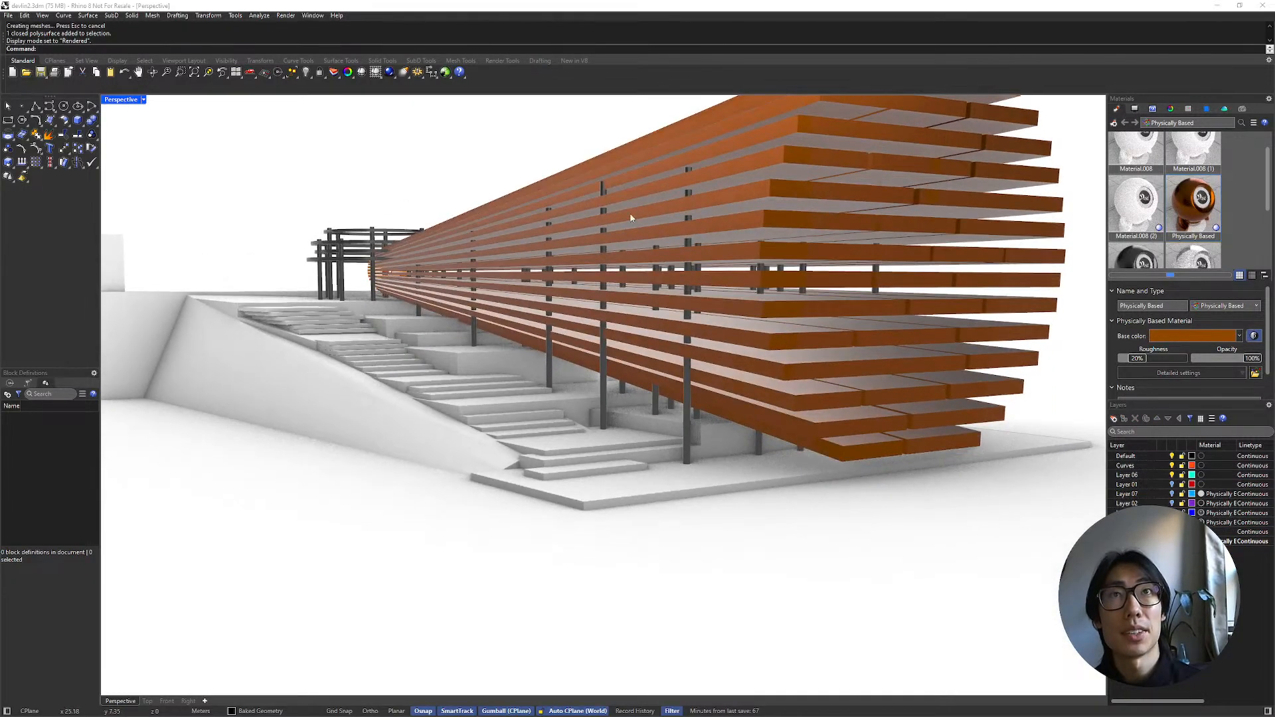
pyautogui.moveTo(763, 211); pyautogui.dragTo(760, 245, button='right')
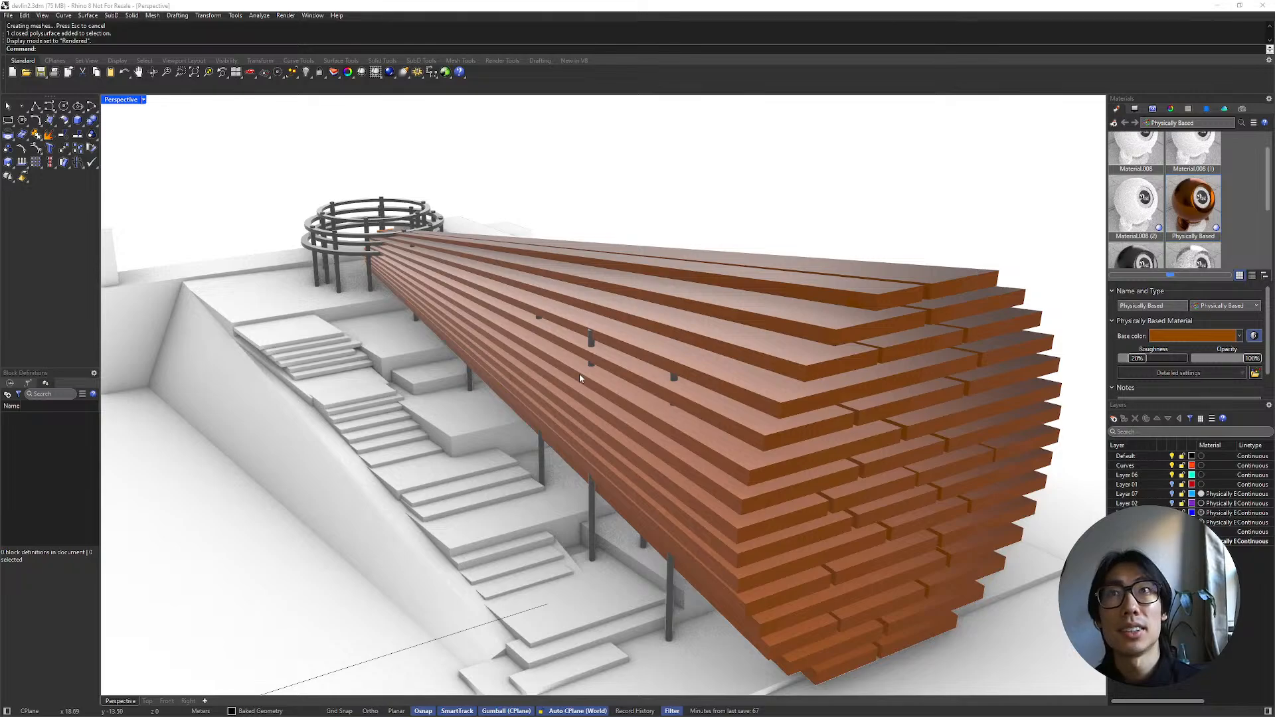
pyautogui.moveTo(582, 375); pyautogui.dragTo(474, 403, button='right')
pyautogui.keyDown('shift'); pyautogui.moveTo(348, 255); pyautogui.dragTo(558, 376, button='right'); pyautogui.keyUp('shift')
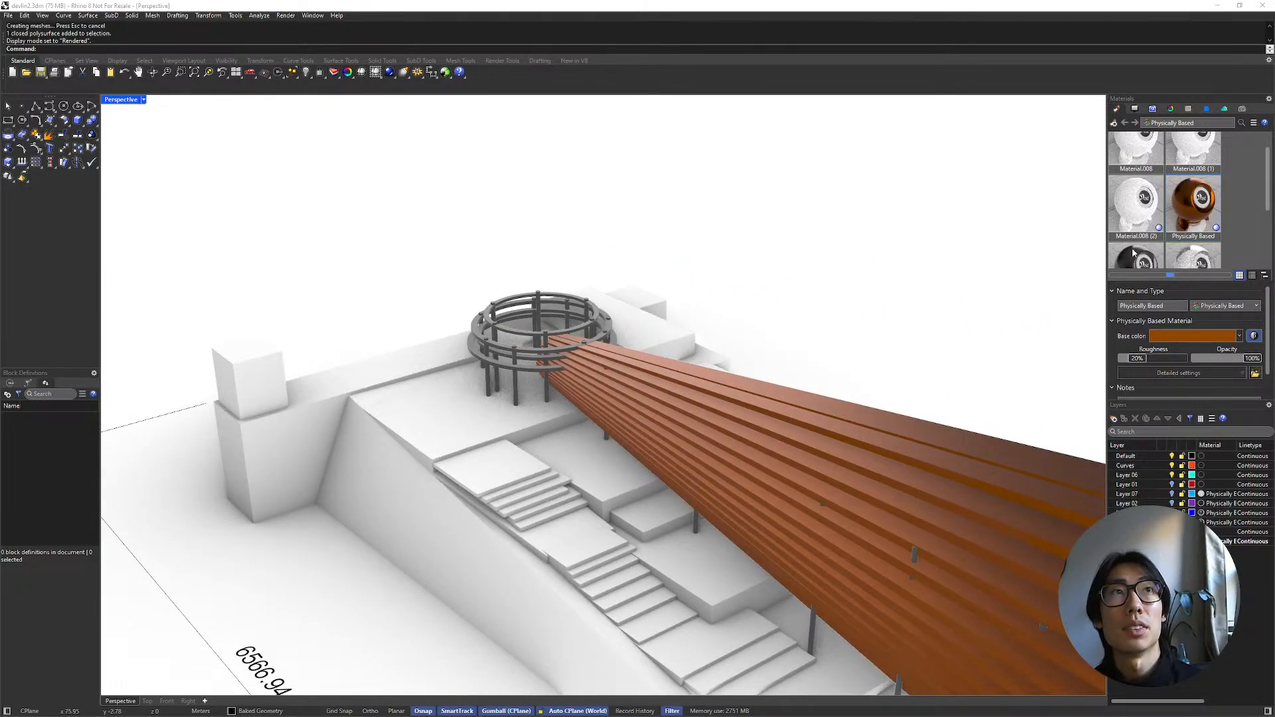
pyautogui.scroll(-2, 1145, 238)
pyautogui.click(1138, 221)
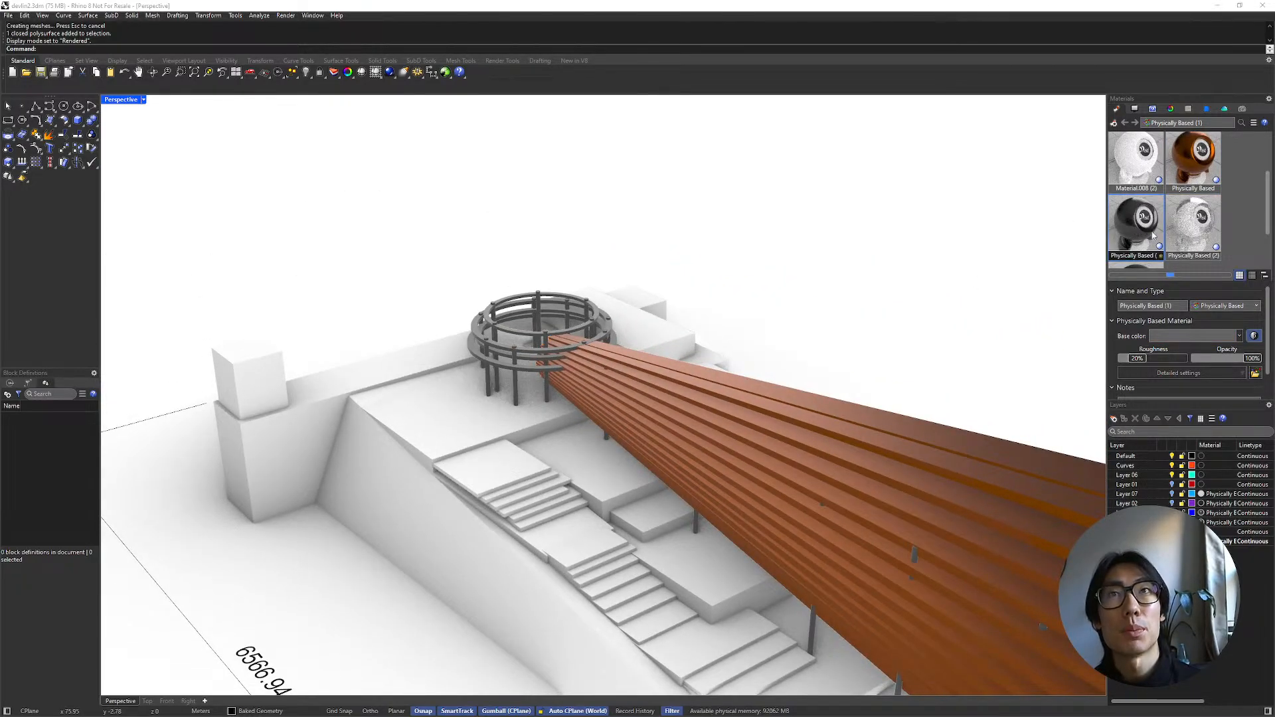
pyautogui.moveTo(1135, 230); pyautogui.dragTo(582, 326)
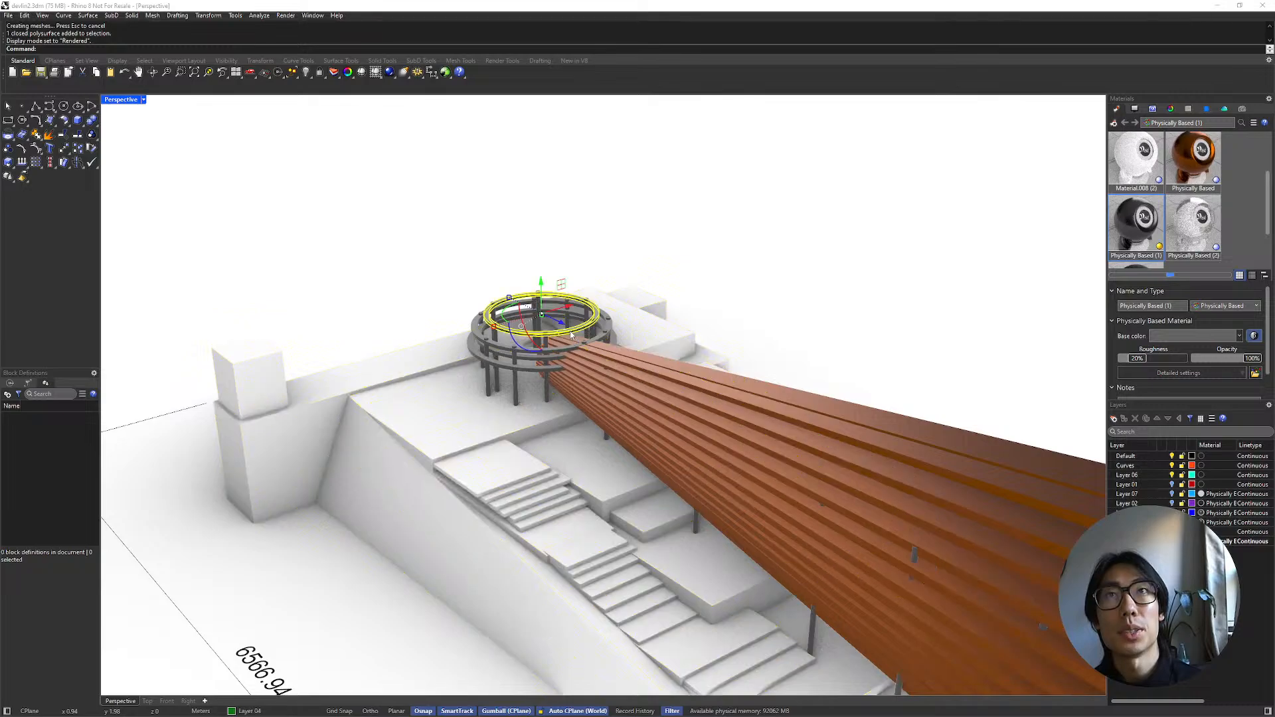
pyautogui.click(590, 201)
pyautogui.moveTo(1138, 229); pyautogui.dragTo(280, 375)
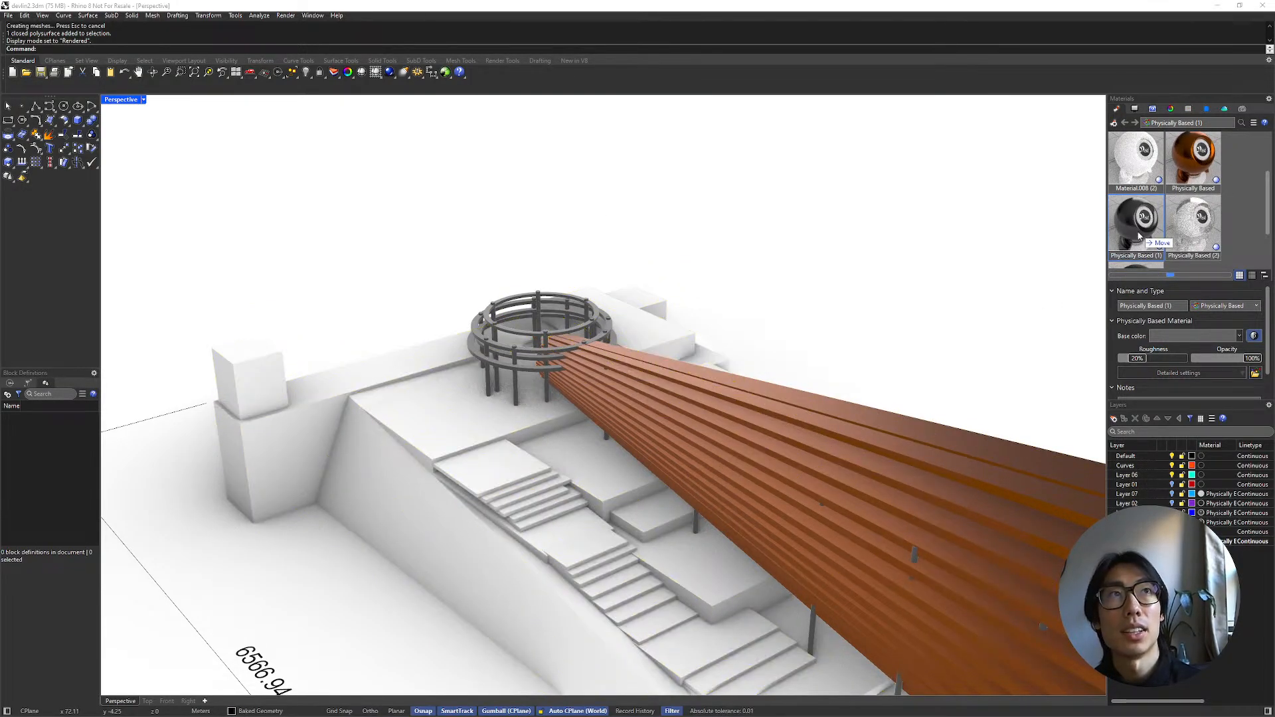
# Step: Turn on Layer 07 and rename it Glass Railing
pyautogui.click(1172, 495)
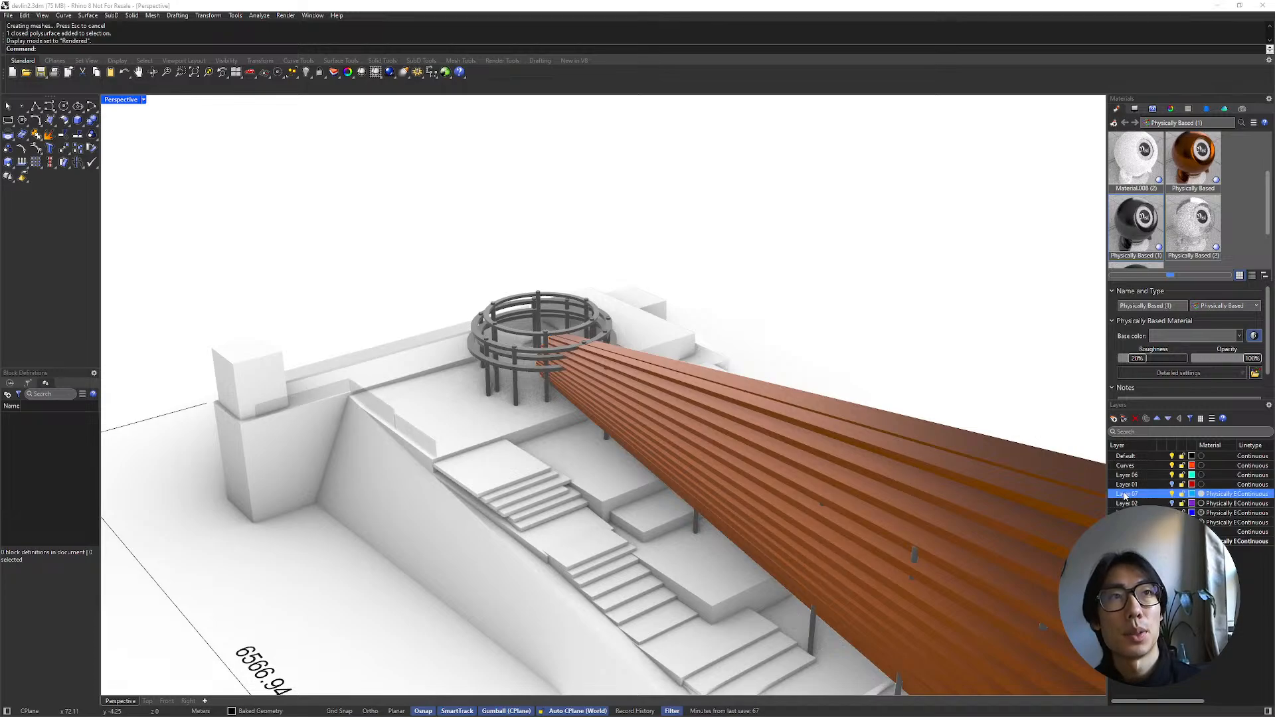
pyautogui.doubleClick(1123, 495)
pyautogui.click(1125, 492)
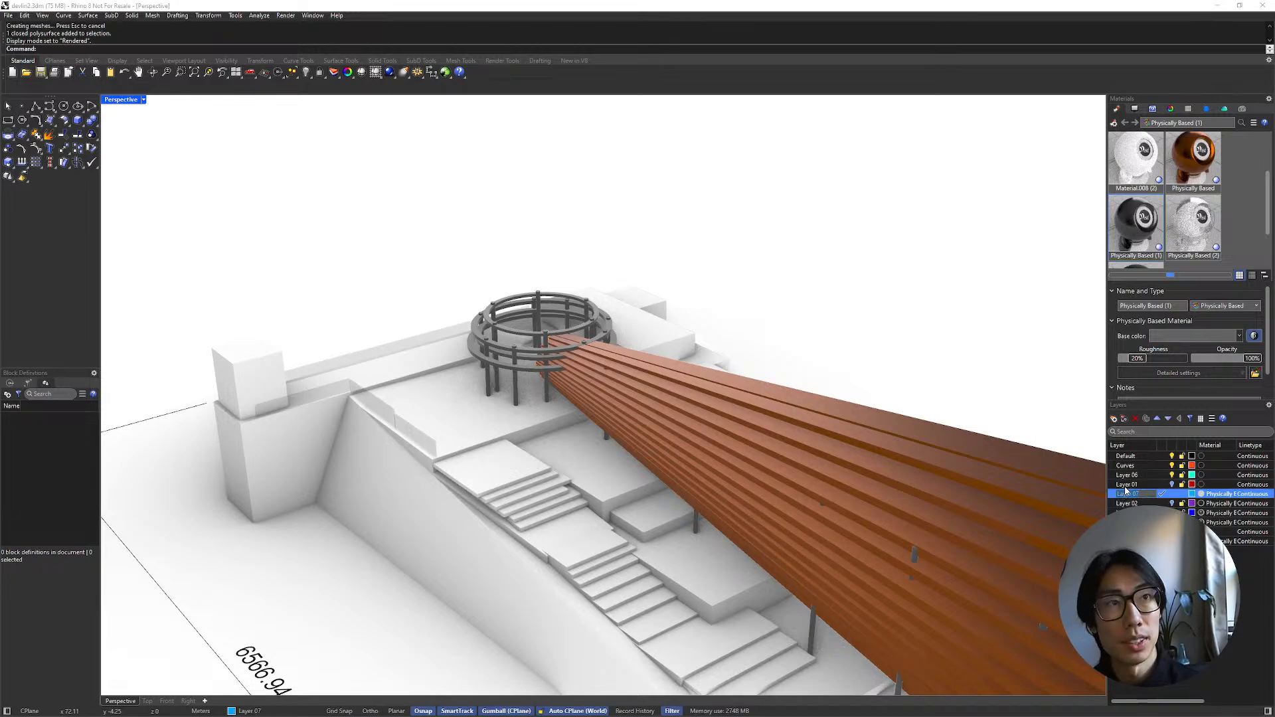
pyautogui.write('Glass R')
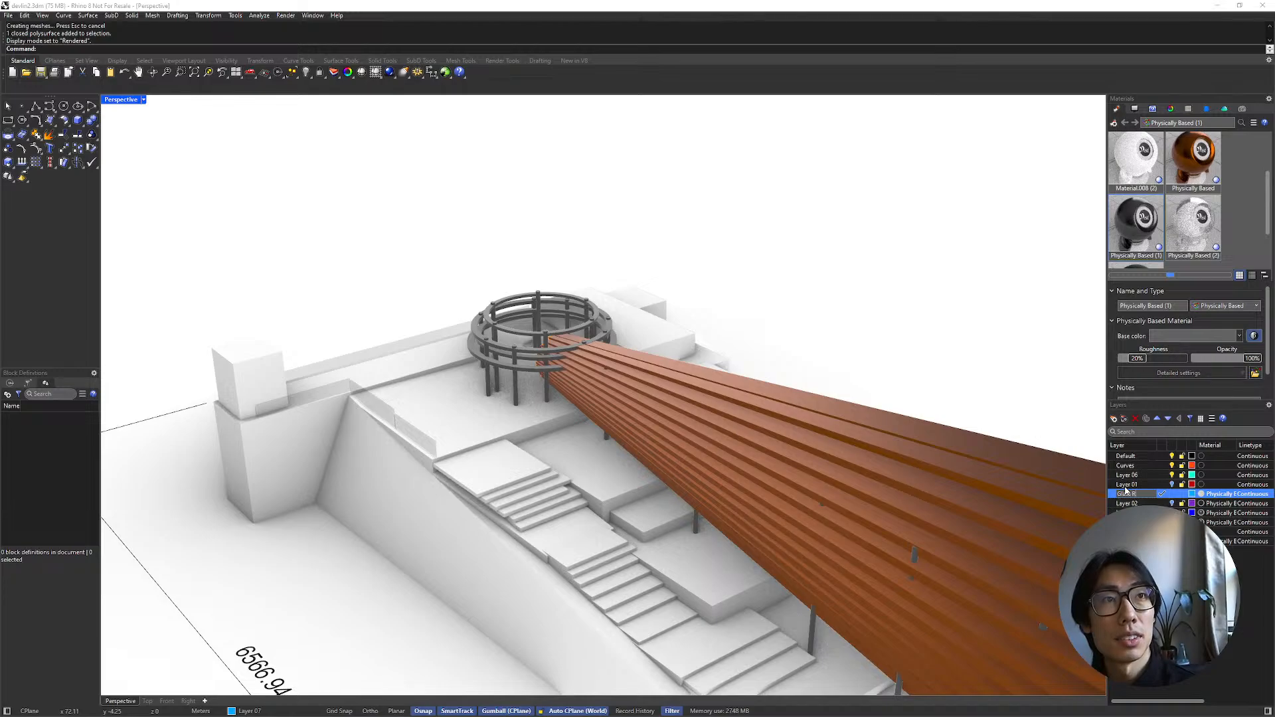
pyautogui.write('ailing')
pyautogui.press('Return')
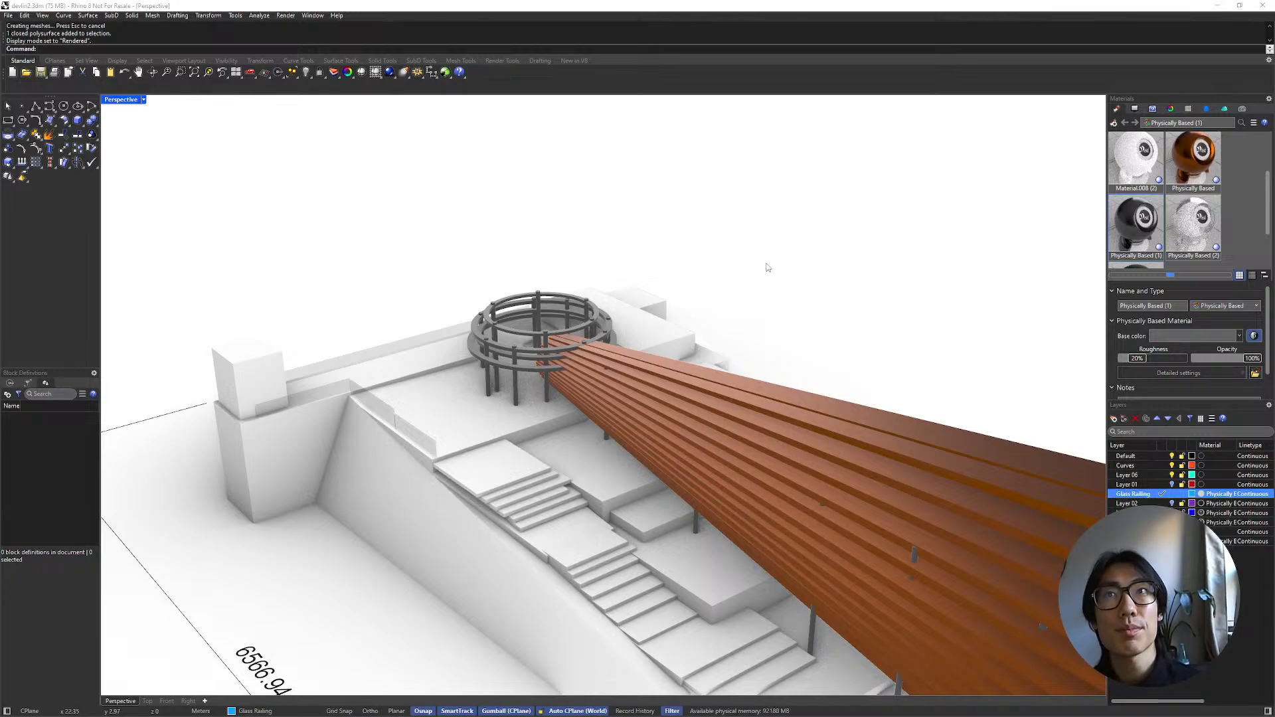
# Step: Examine the glass railing panels beside the stairs and the settings of the transparent Physically Based (2) material
pyautogui.moveTo(763, 265); pyautogui.dragTo(614, 345, button='right')
pyautogui.scroll(6, 331, 425)
pyautogui.click(520, 364)
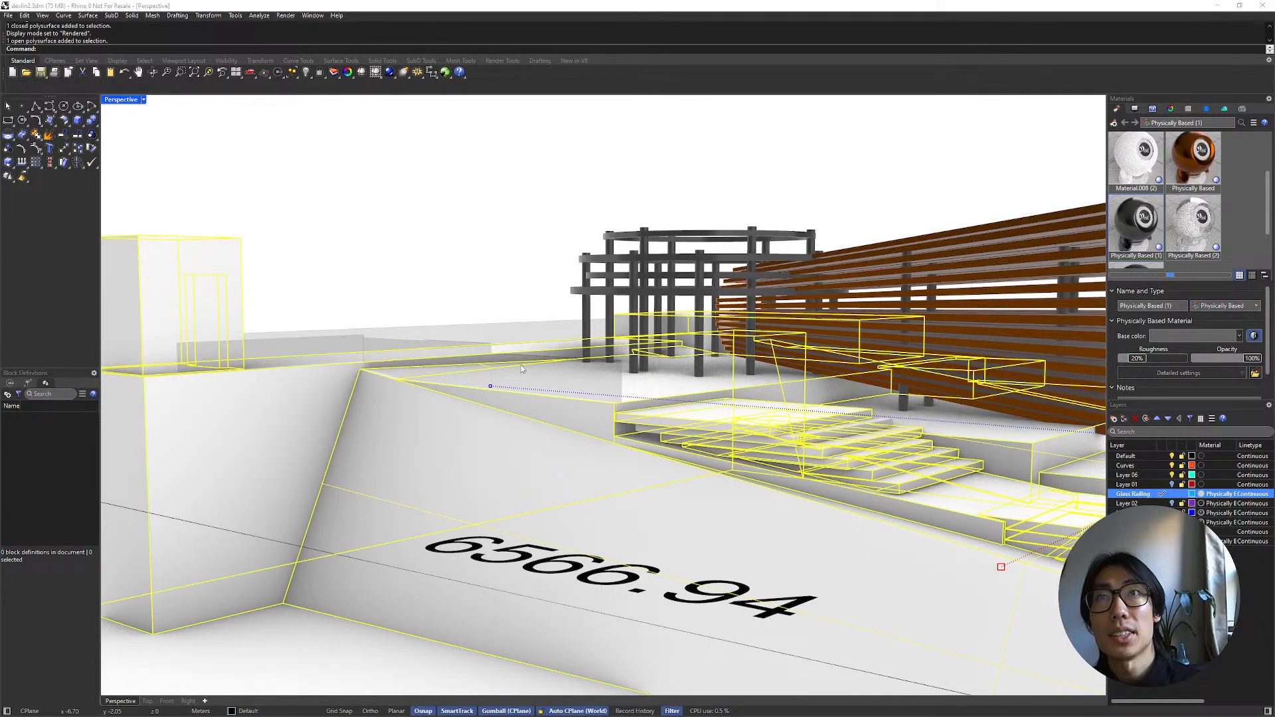
pyautogui.click(366, 340)
pyautogui.click(420, 363)
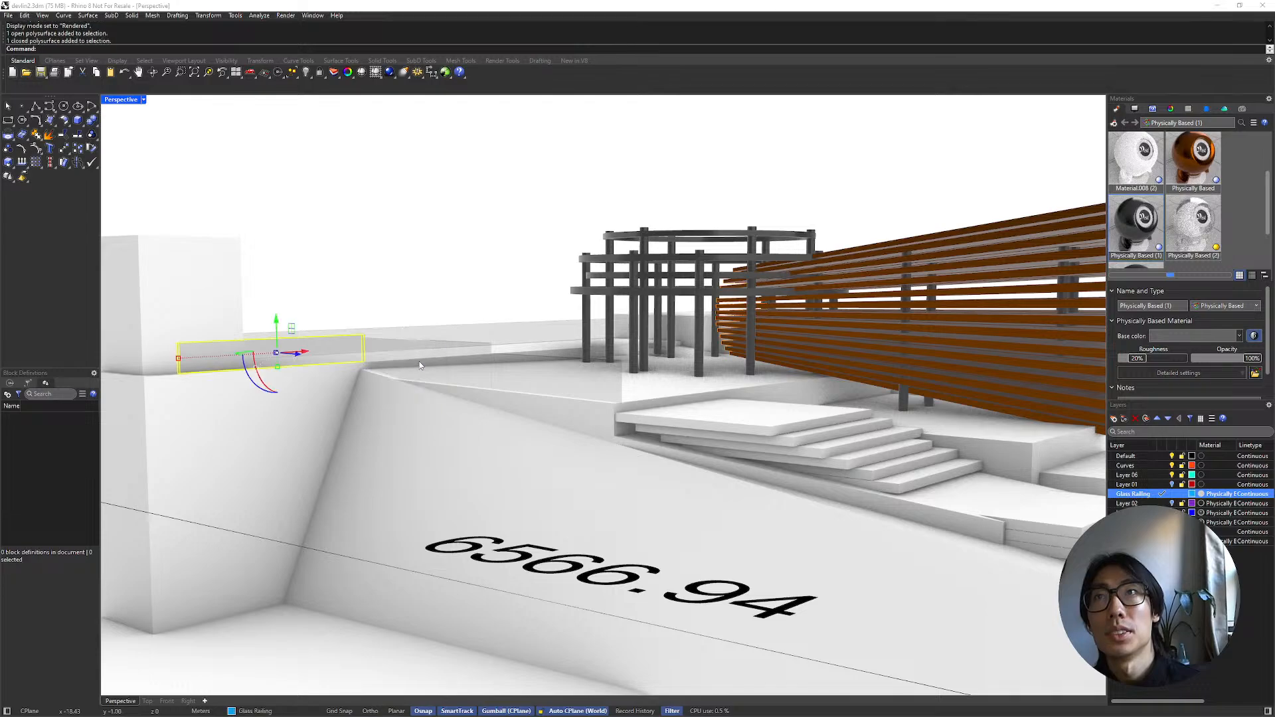
pyautogui.scroll(-1, 1122, 219)
pyautogui.click(1196, 178)
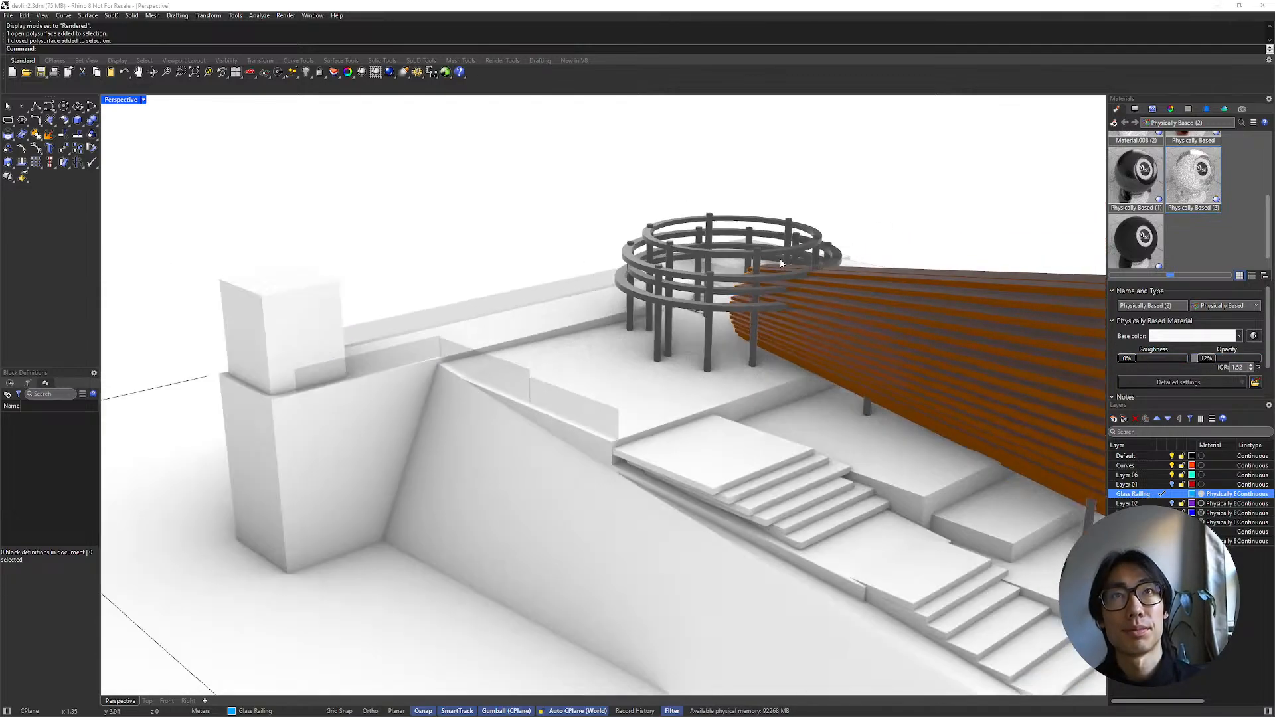
# Step: Start an export of selected objects and pick the entire model, including beams, stairs and circular frame
pyautogui.scroll(-7, 781, 263)
pyautogui.keyDown('shift'); pyautogui.moveTo(911, 279); pyautogui.dragTo(643, 260, button='right'); pyautogui.keyUp('shift')
pyautogui.moveTo(896, 348); pyautogui.dragTo(854, 399, button='right')
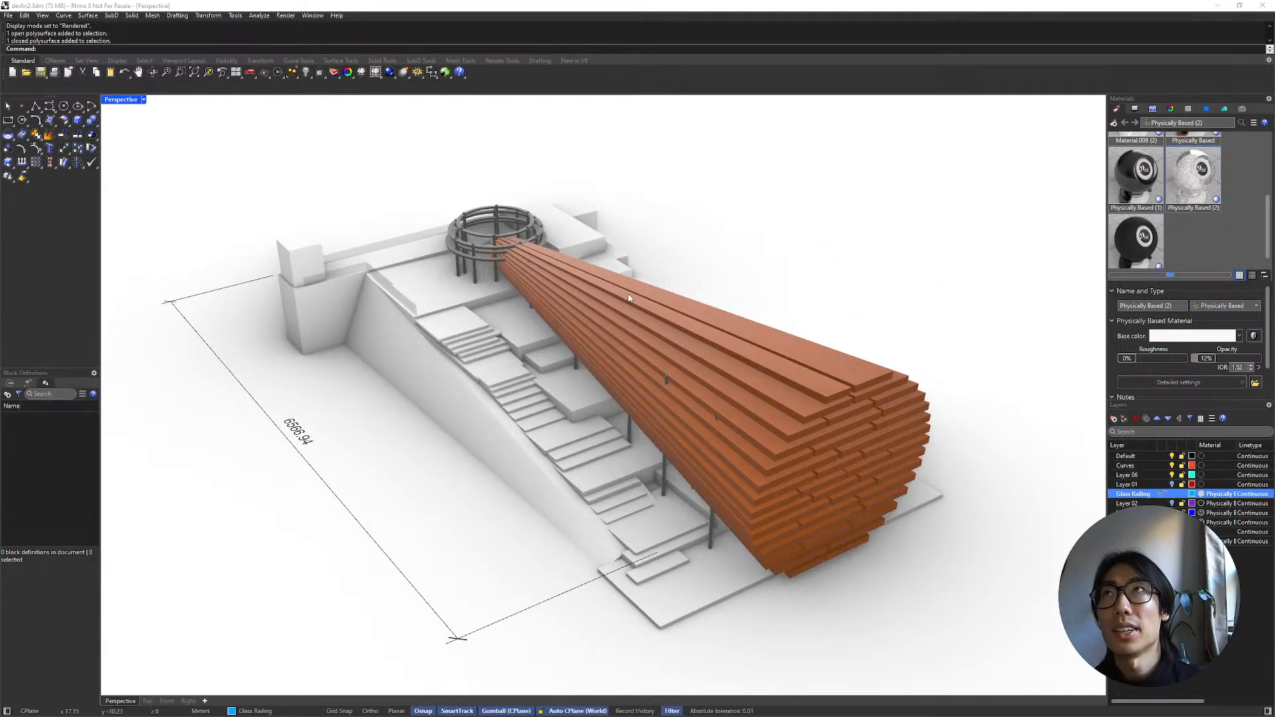
pyautogui.click(9, 16)
pyautogui.click(36, 166)
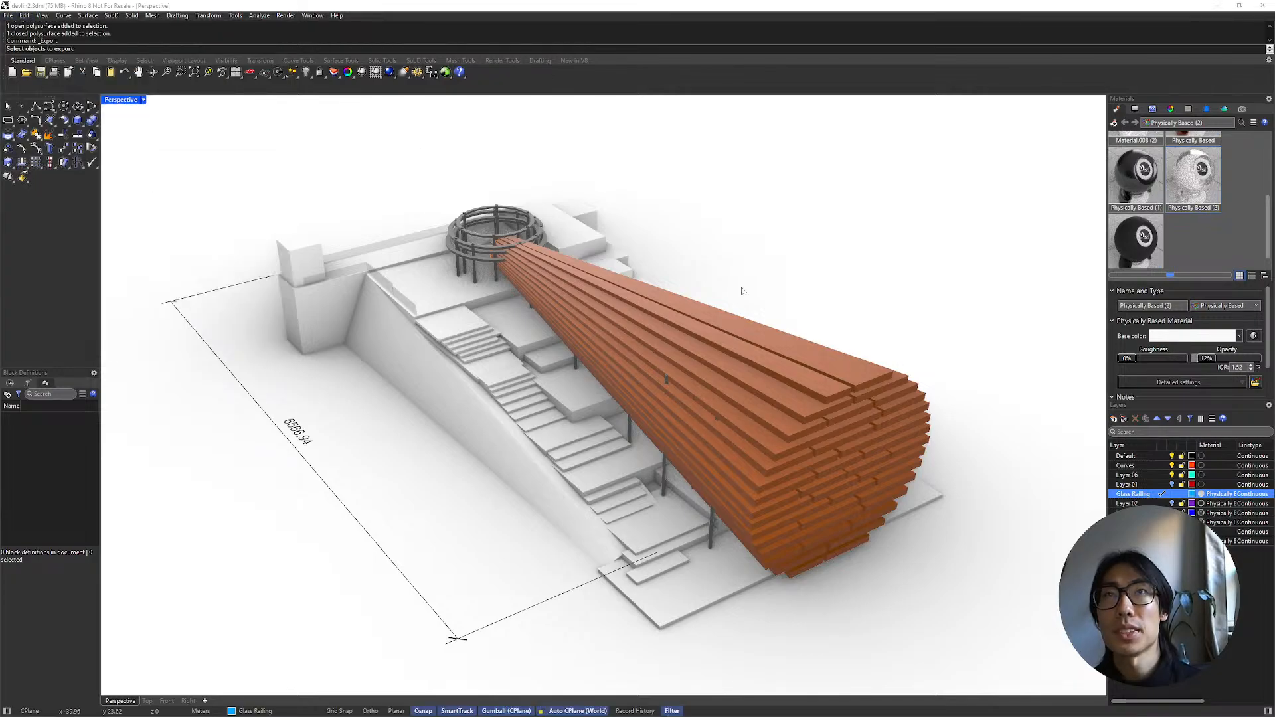
pyautogui.moveTo(946, 133); pyautogui.dragTo(222, 659)
pyautogui.press('Return')
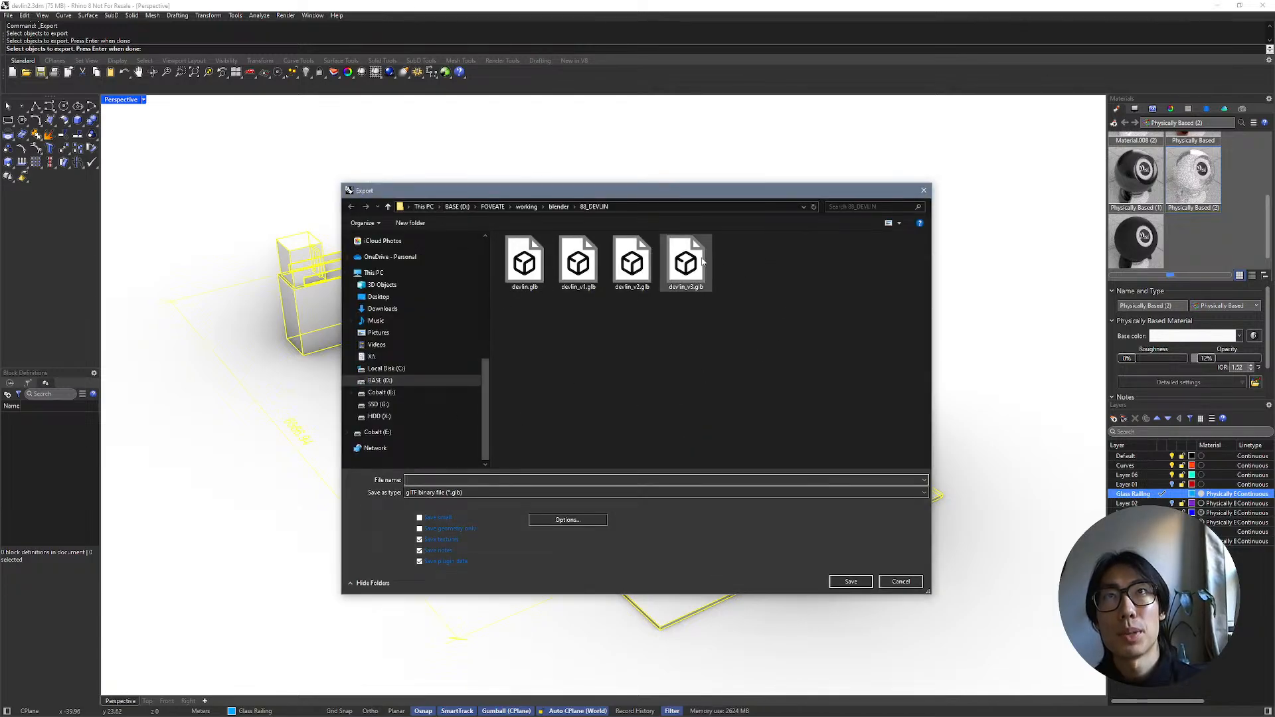
# Step: Name the glTF binary export devlin_v4.glb in the 88_DEVLIN folder, based on the devlin_v3.glb file name
pyautogui.click(685, 265)
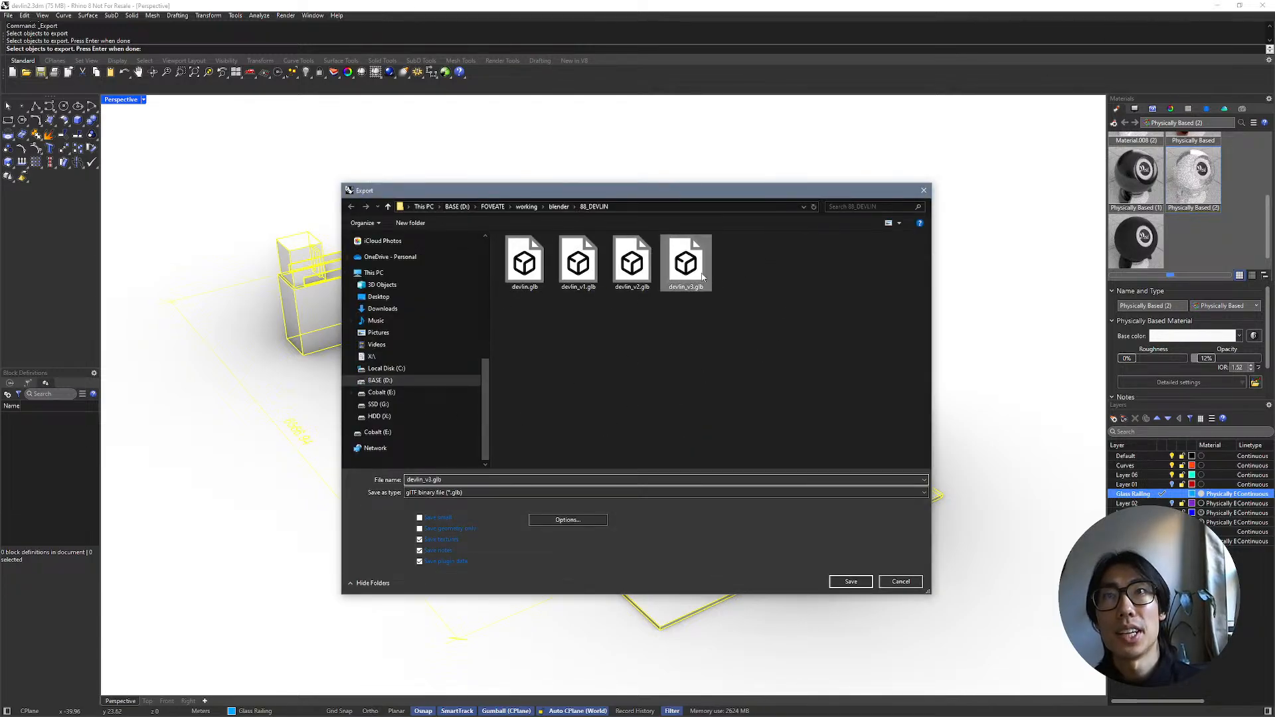
pyautogui.click(446, 477)
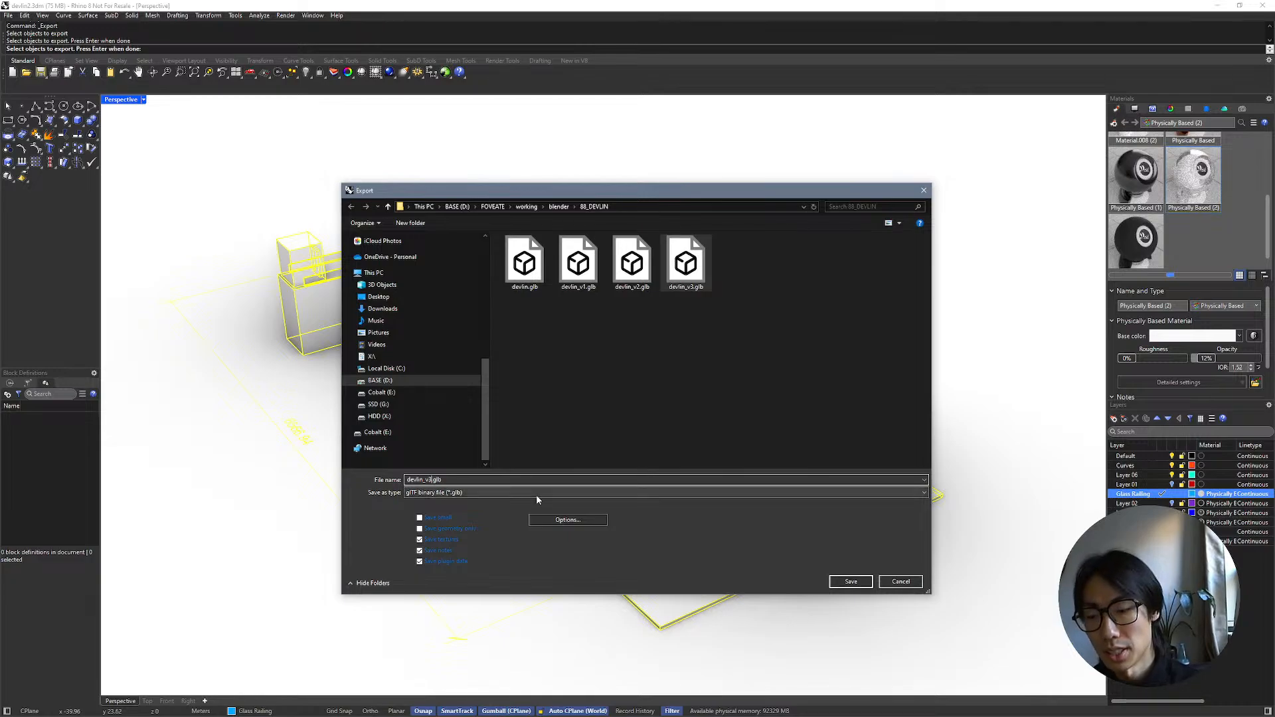
pyautogui.press('BackSpace')
pyautogui.write('4')
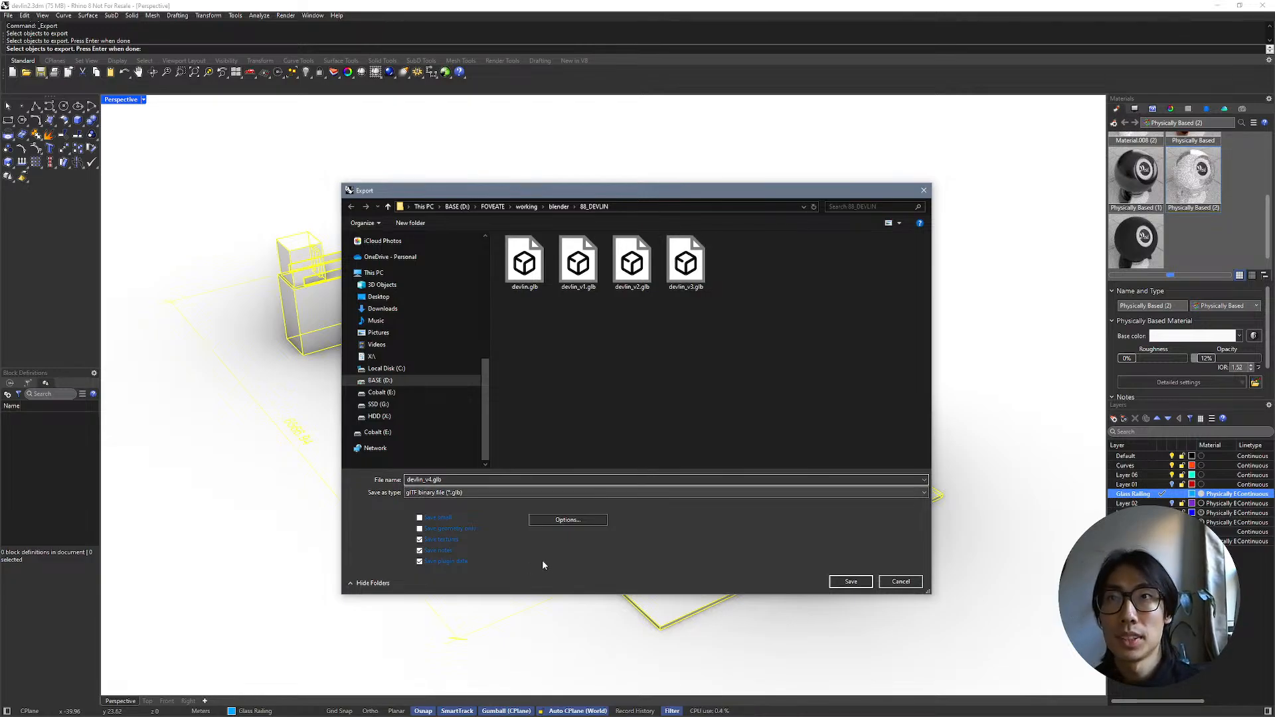
# Step: Review the formatting, mesh and Draco compression settings of the glTF export options and accept them
pyautogui.click(569, 520)
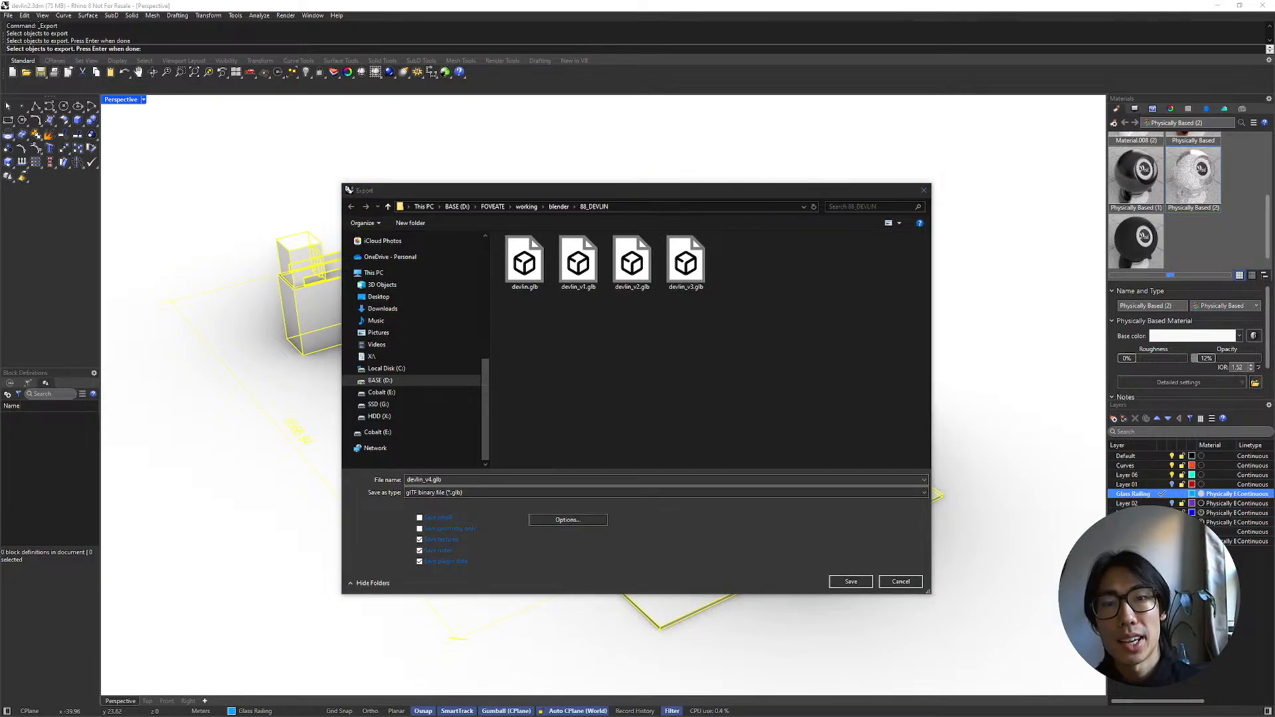
pyautogui.moveTo(967, 264); pyautogui.dragTo(824, 283)
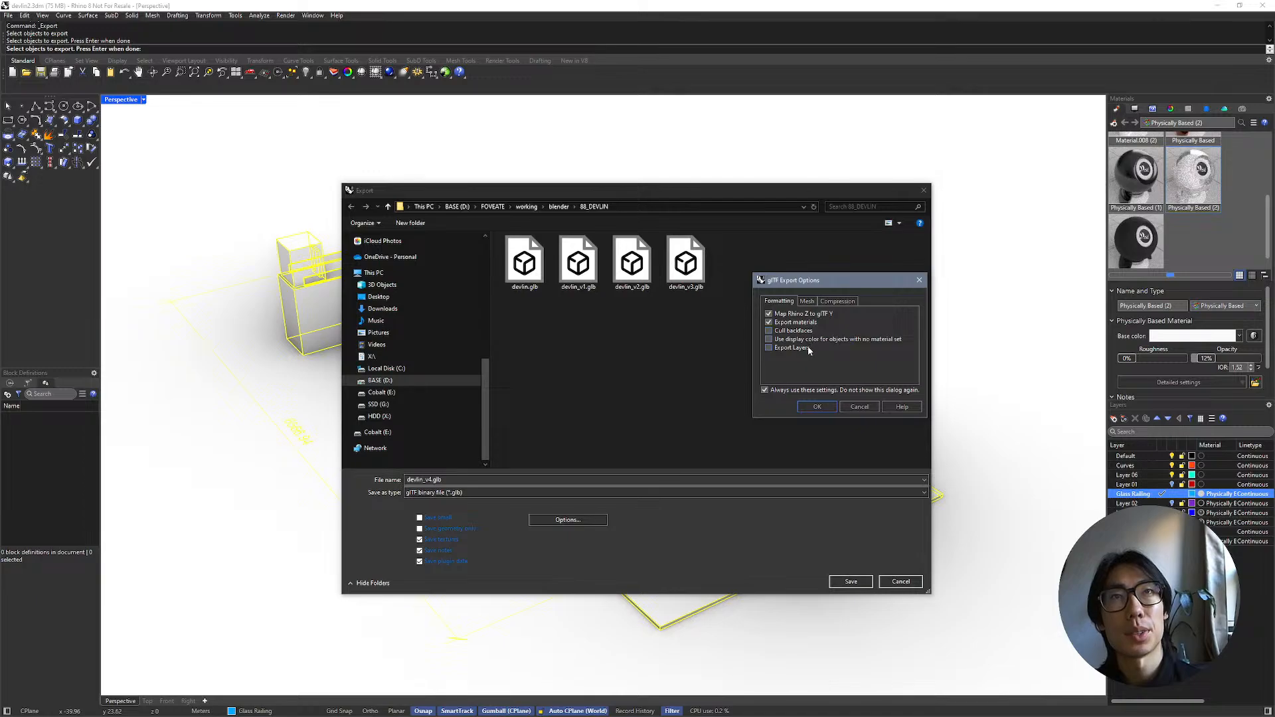
pyautogui.click(809, 301)
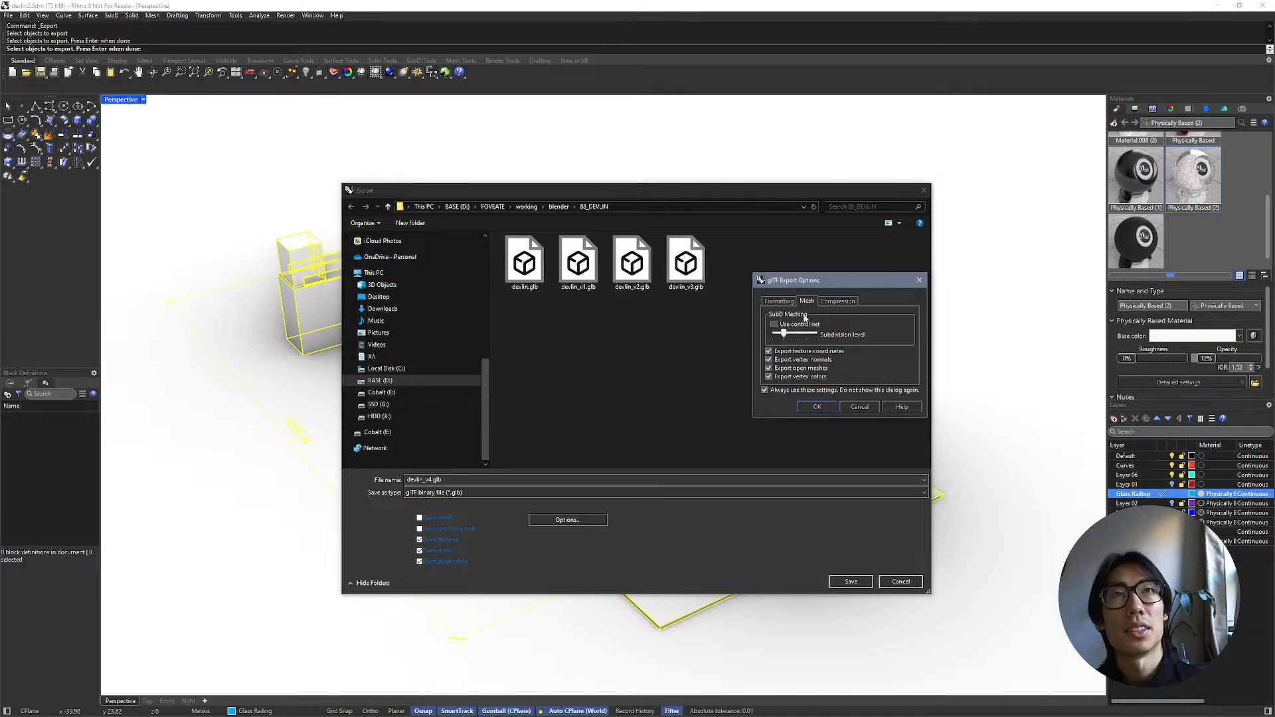
pyautogui.click(838, 301)
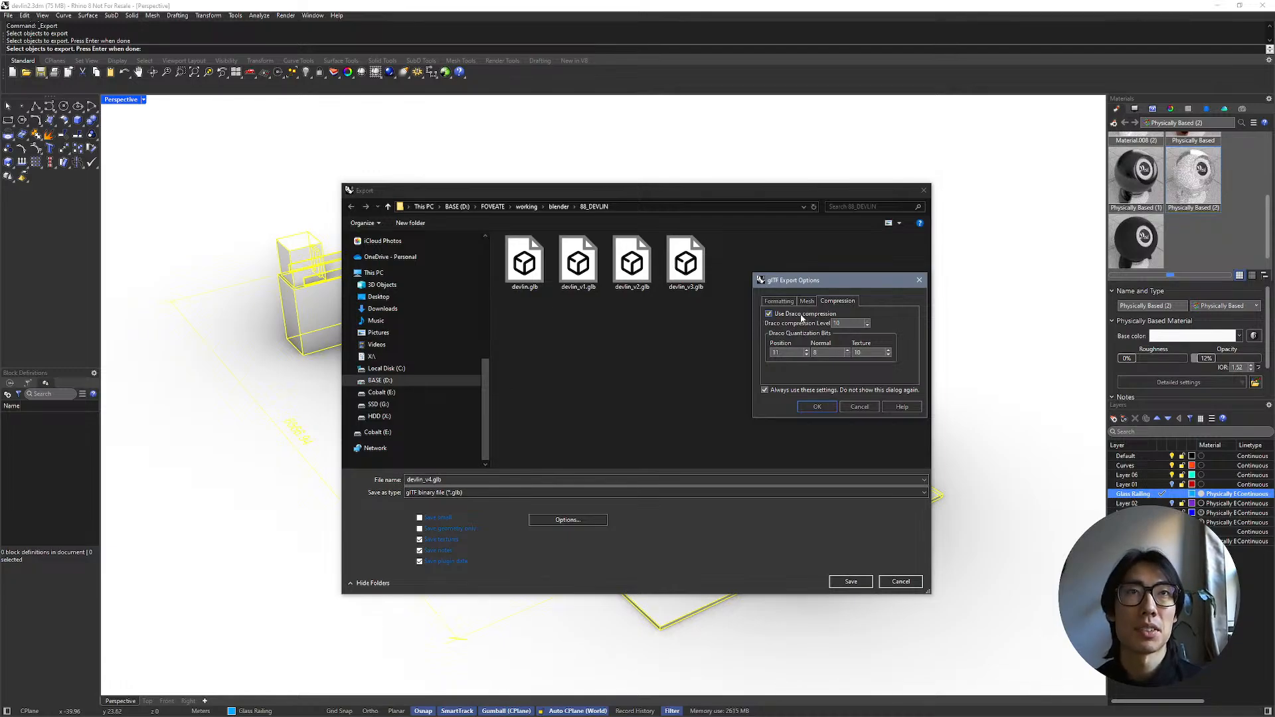
pyautogui.click(817, 406)
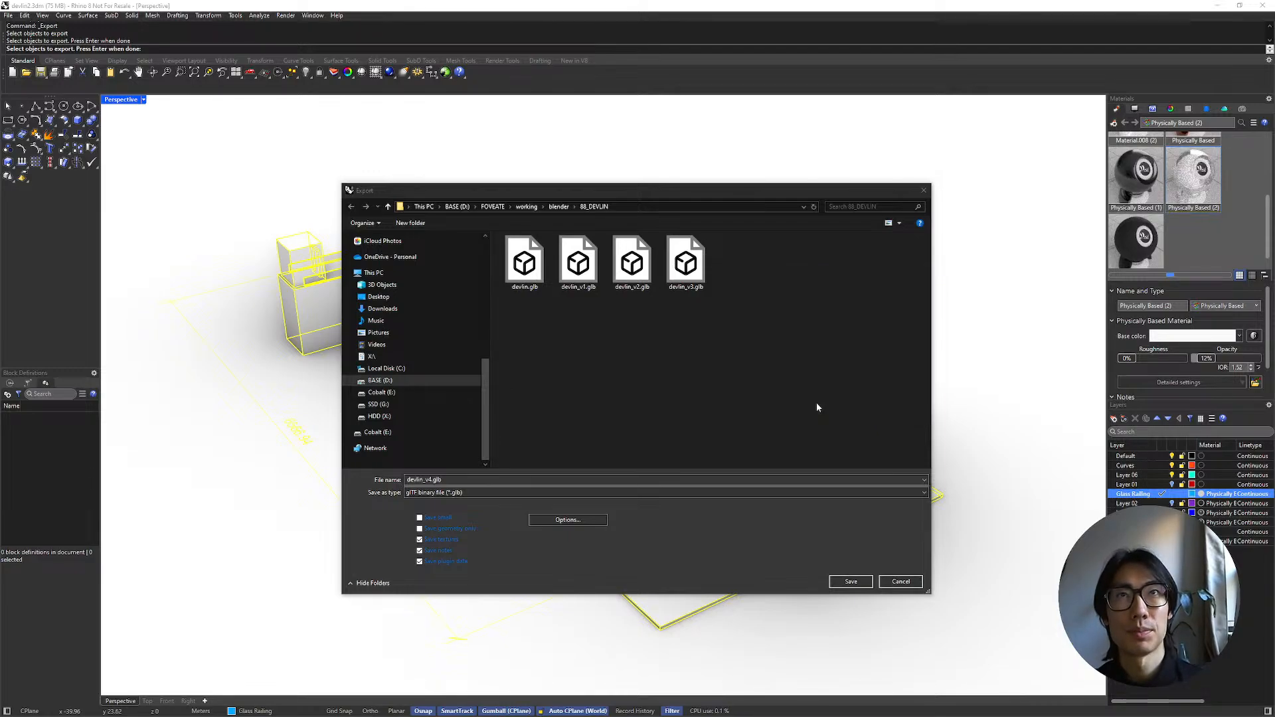
# Step: Save the glTF binary export of the whole model as devlin_v4.glb and finish the export command
pyautogui.click(849, 582)
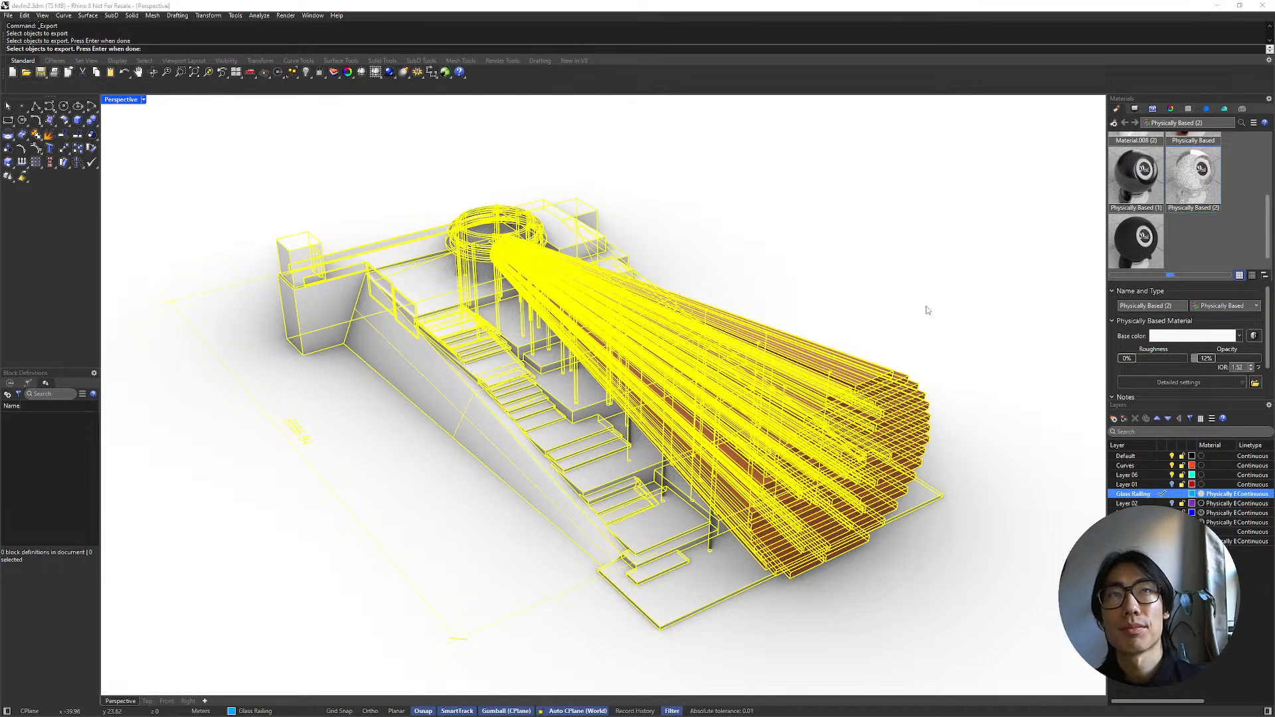
pyautogui.press('Return')
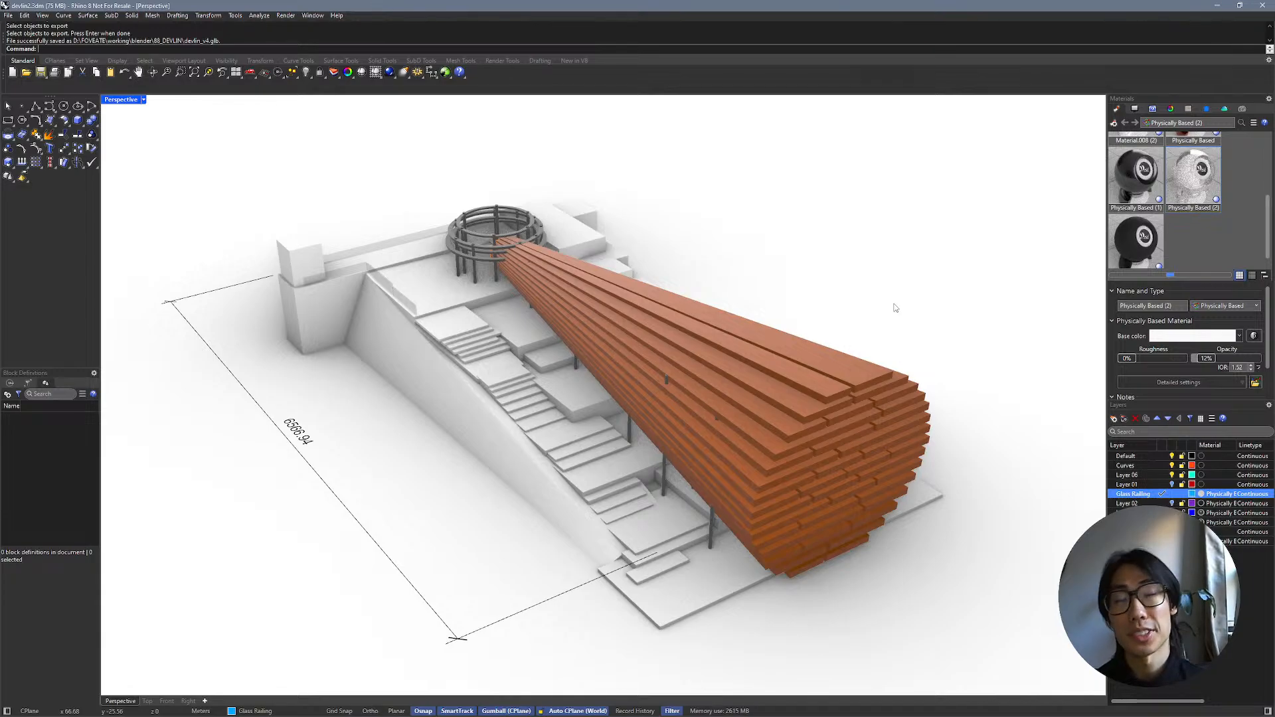
pyautogui.moveTo(894, 307); pyautogui.dragTo(894, 288, button='right')
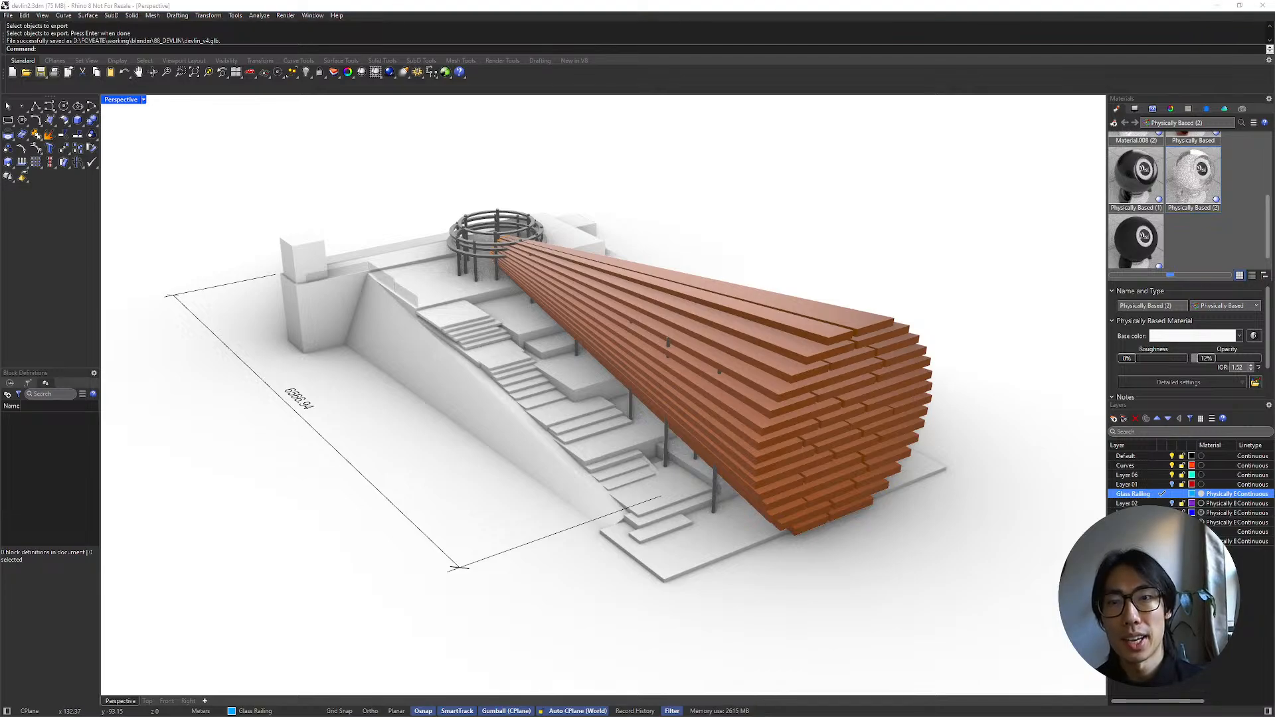
# Step: Switch to the Foveate dashboard in the browser, show it full screen and create a new scene
pyautogui.hotkey('alt', 'Tab')
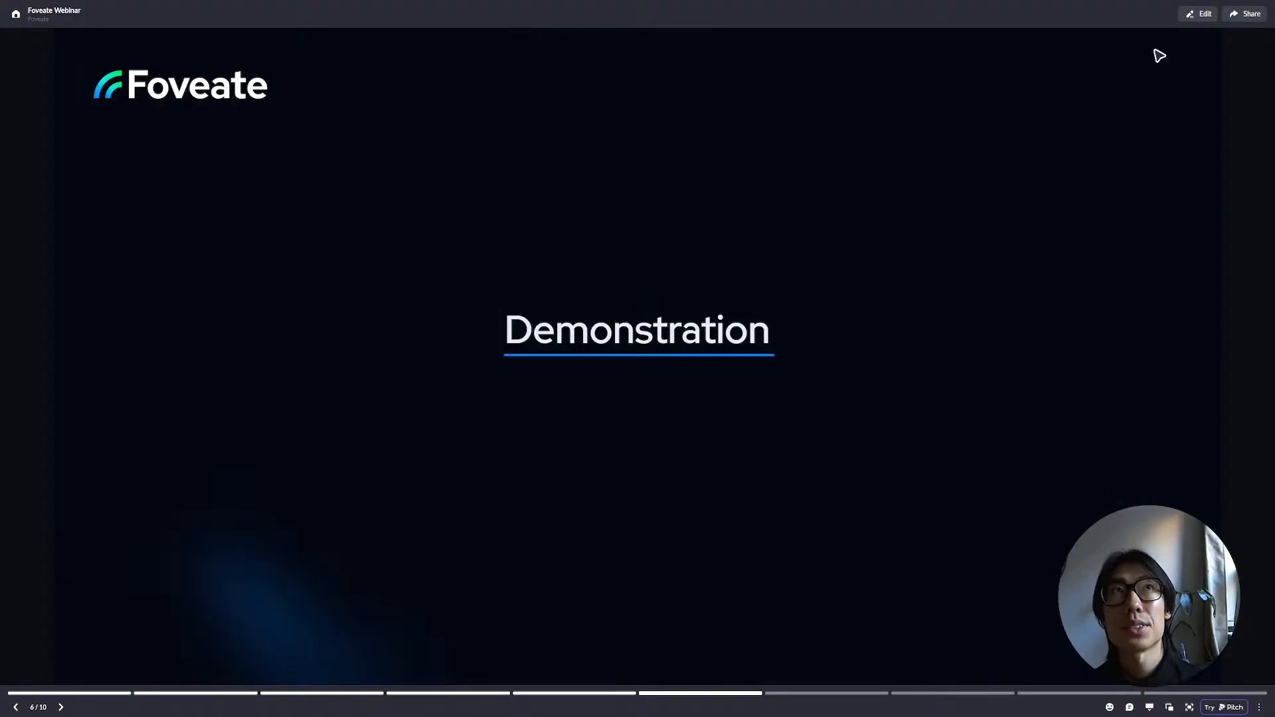
pyautogui.press('Escape')
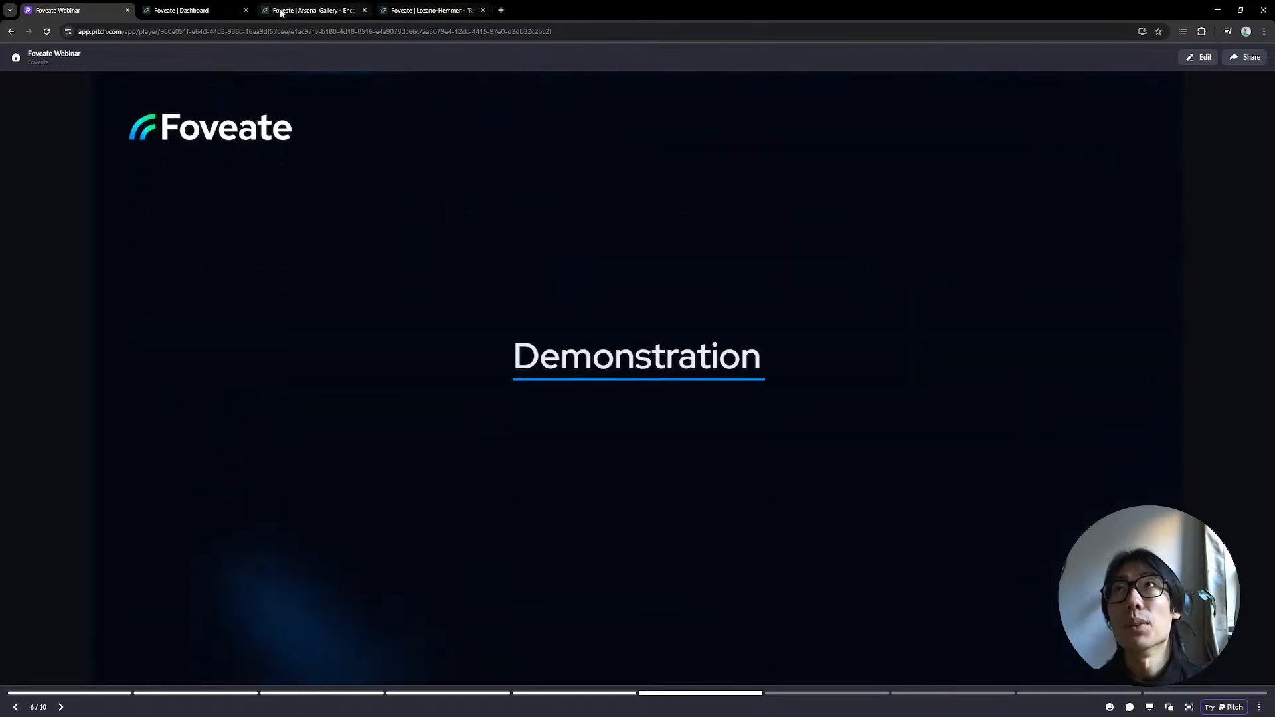
pyautogui.click(213, 11)
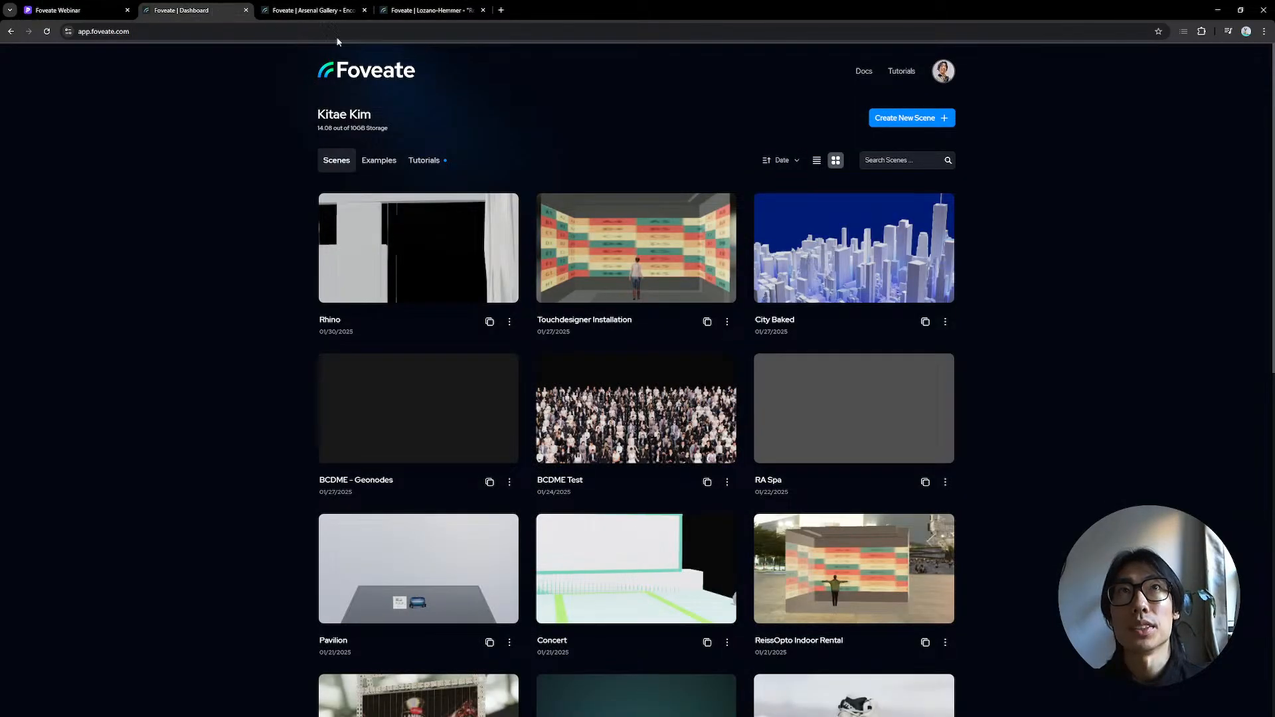
pyautogui.press('F11')
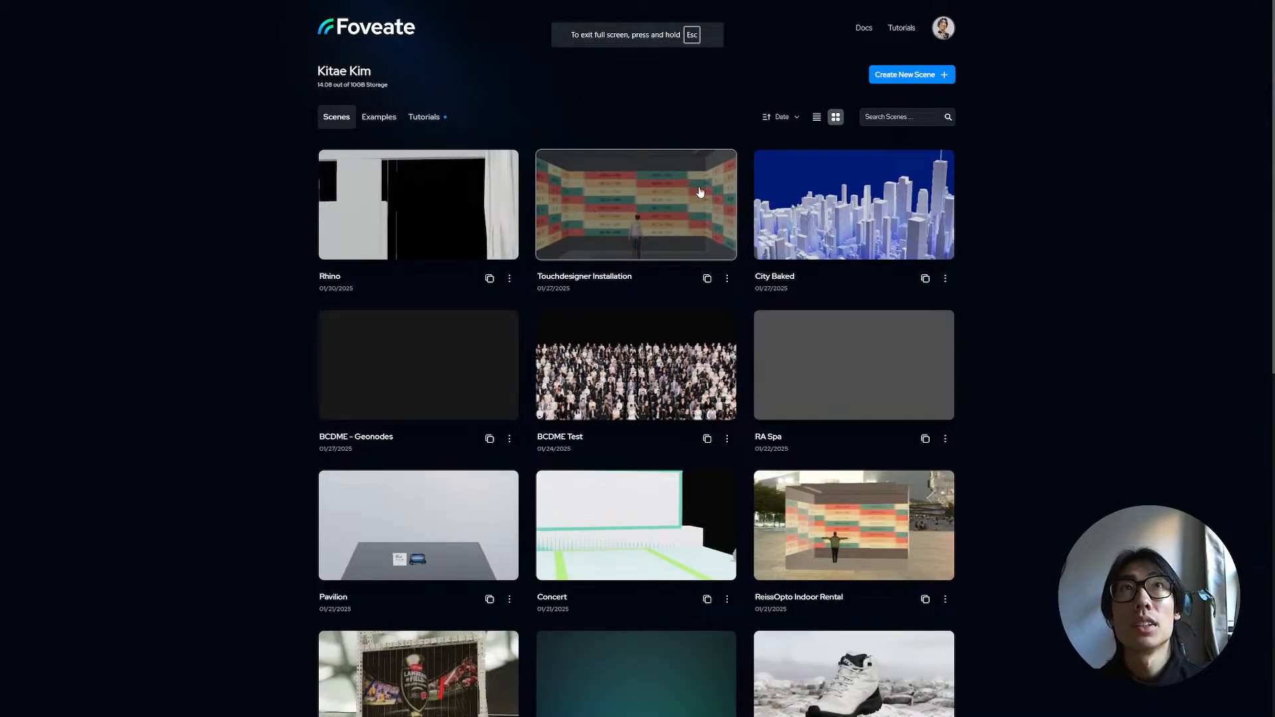
pyautogui.click(923, 80)
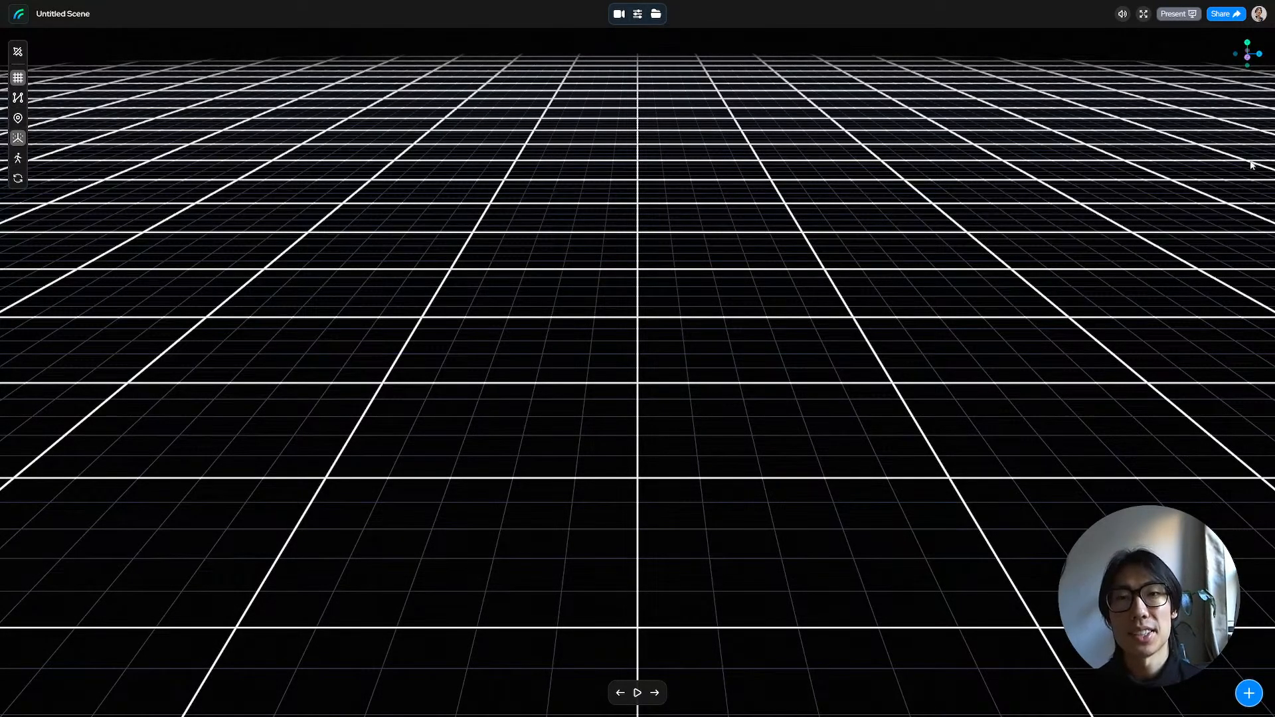
pyautogui.moveTo(598, 455); pyautogui.dragTo(612, 430)
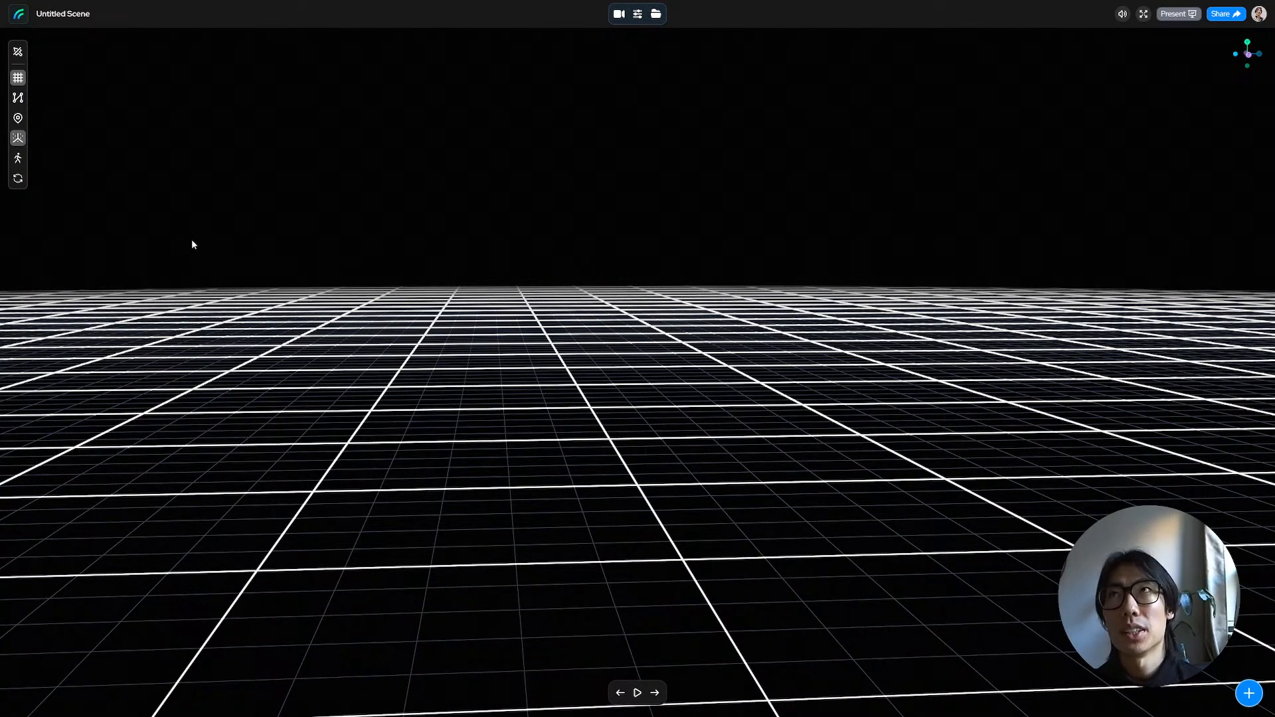
# Step: Rename the untitled scene as "Devlin - Rhino"
pyautogui.click(102, 14)
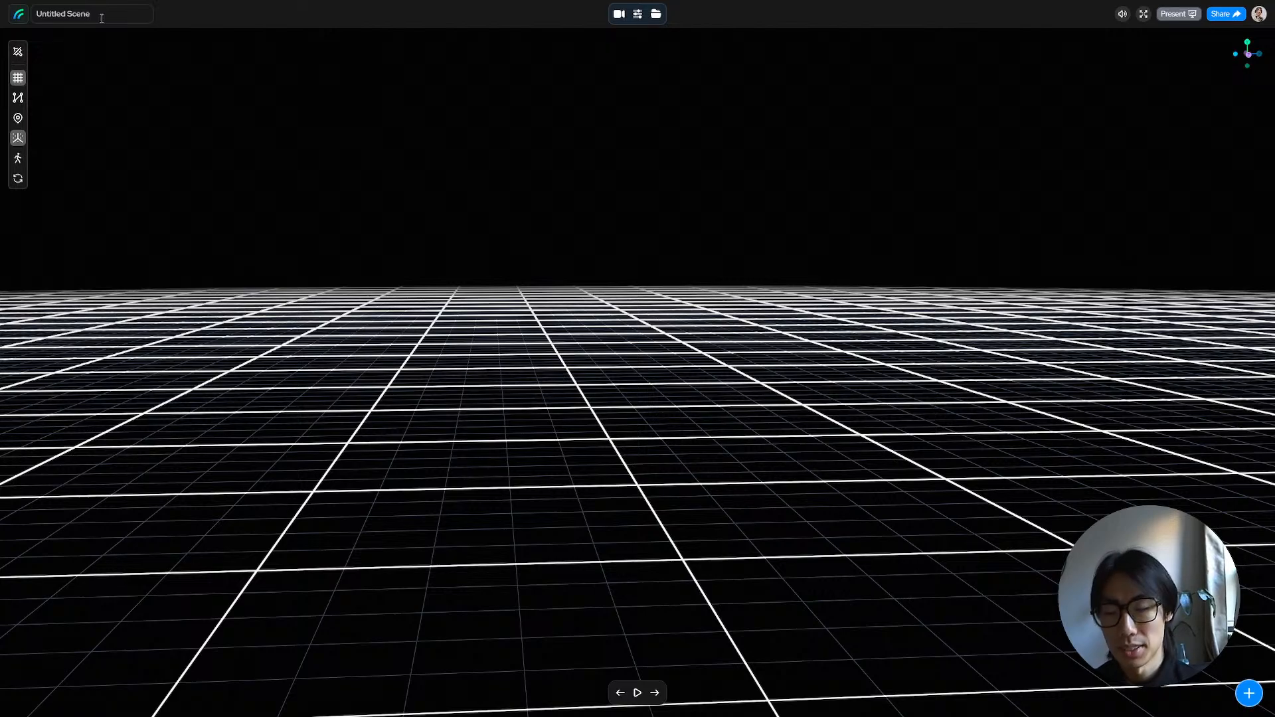
pyautogui.hotkey('ctrl', 'a')
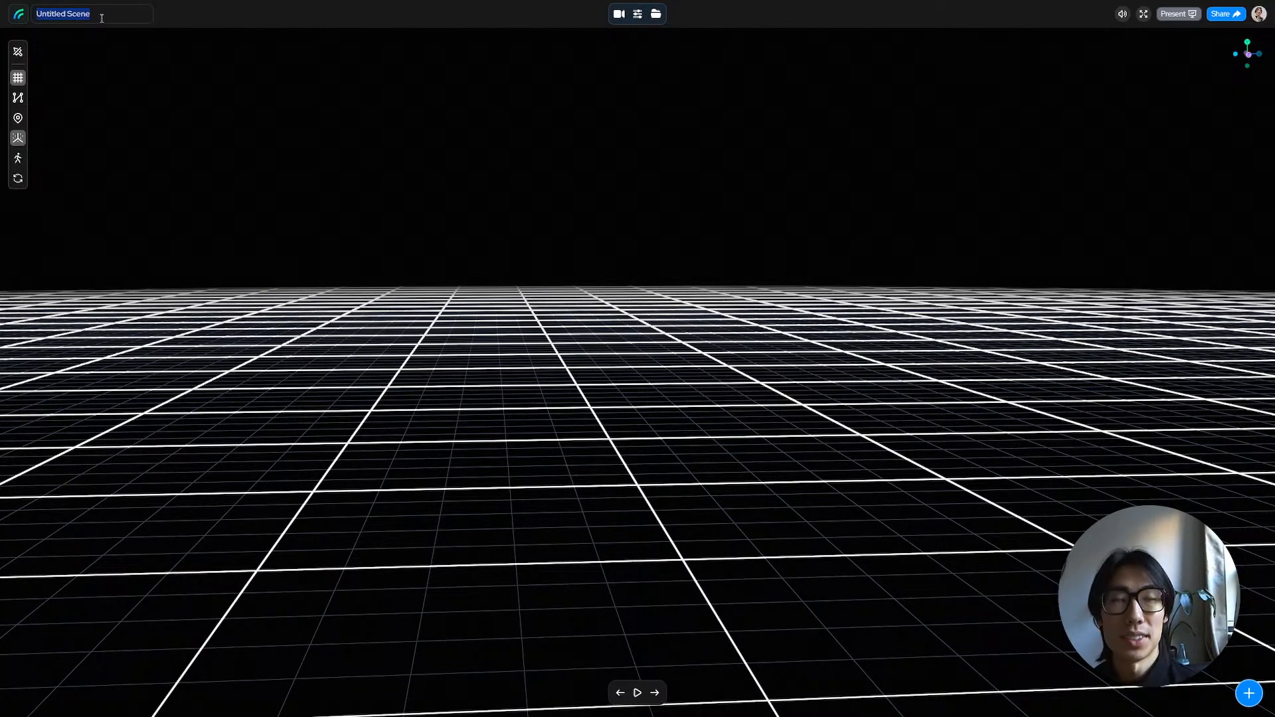
pyautogui.write('D')
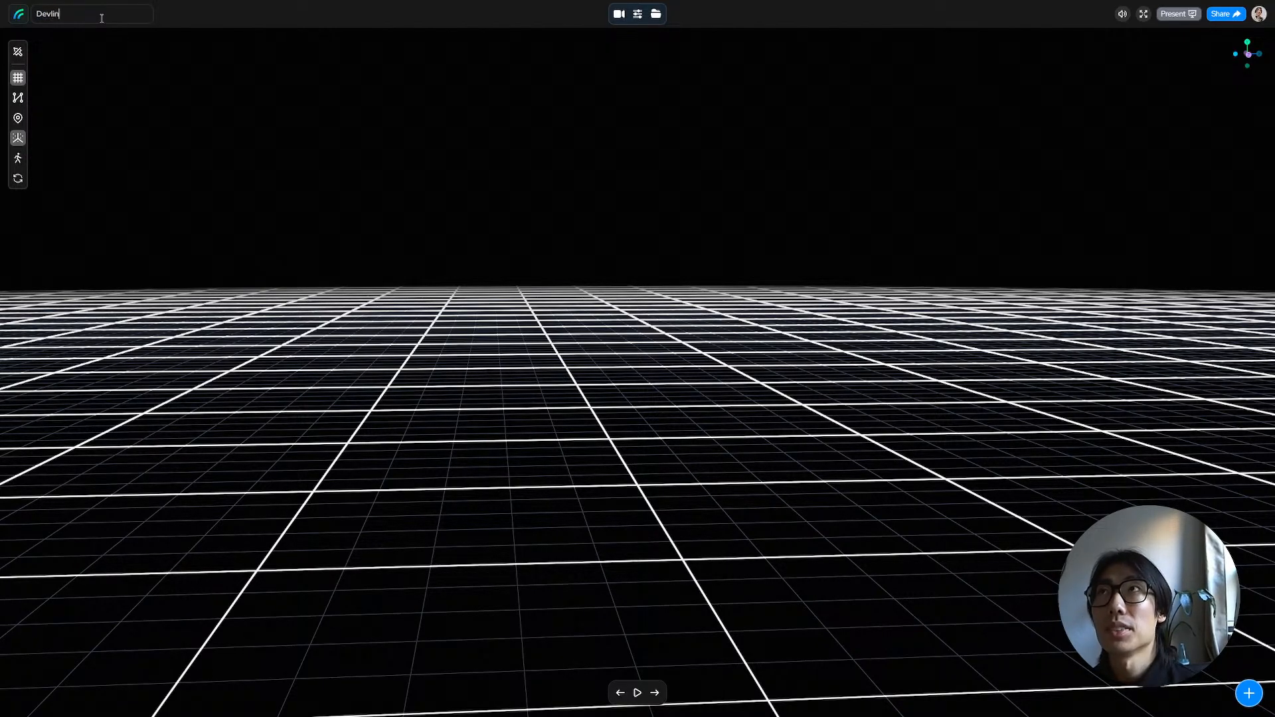
pyautogui.write('evlin')
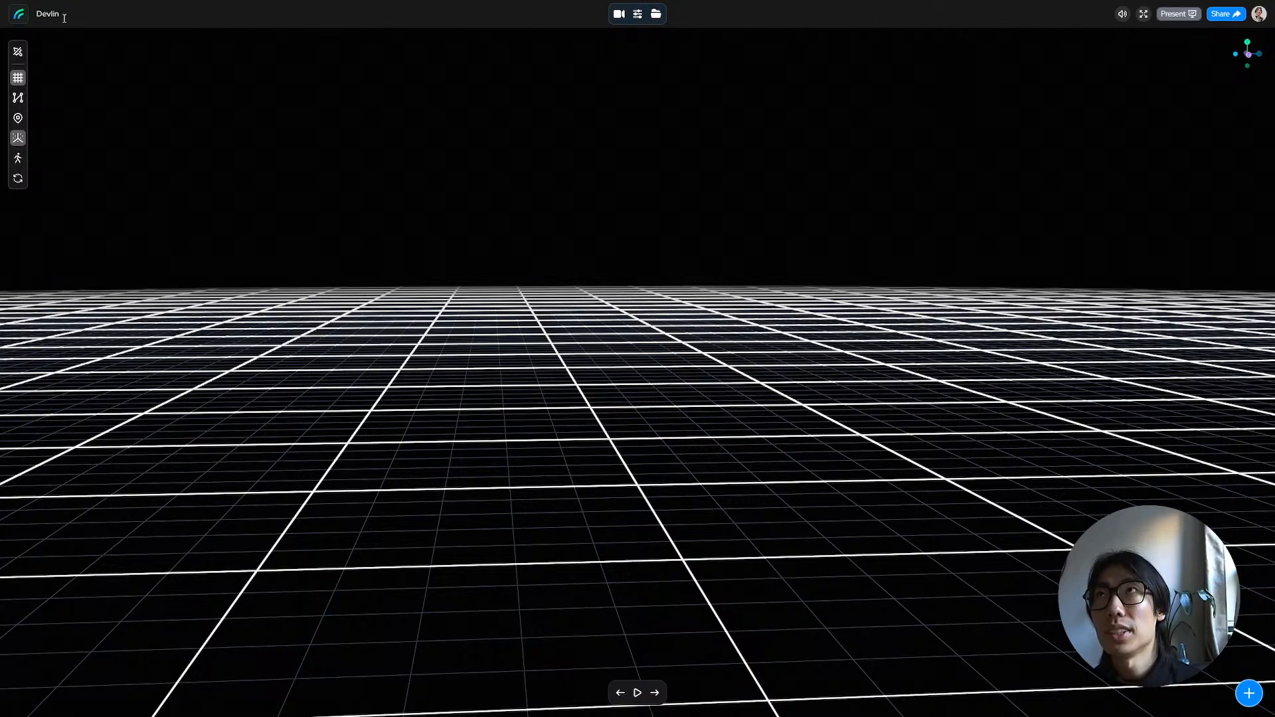
pyautogui.write(' G')
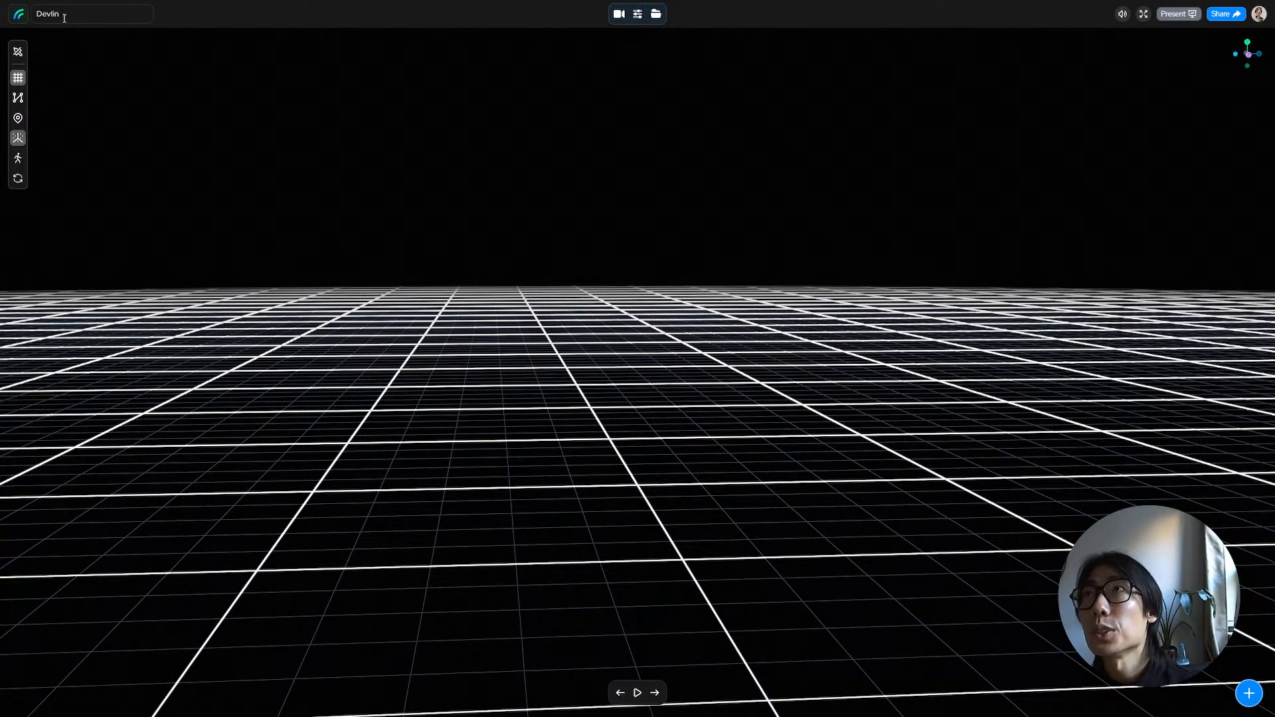
pyautogui.write('Rhin')
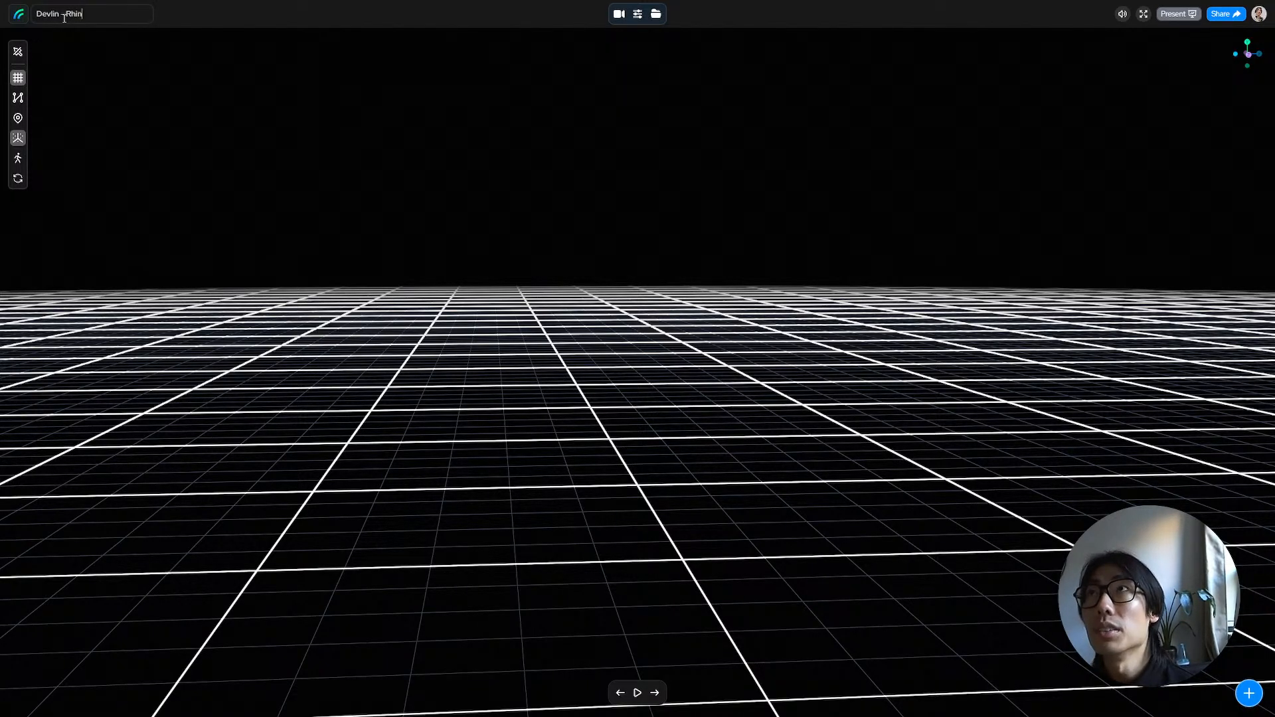
pyautogui.write('o')
pyautogui.press('Return')
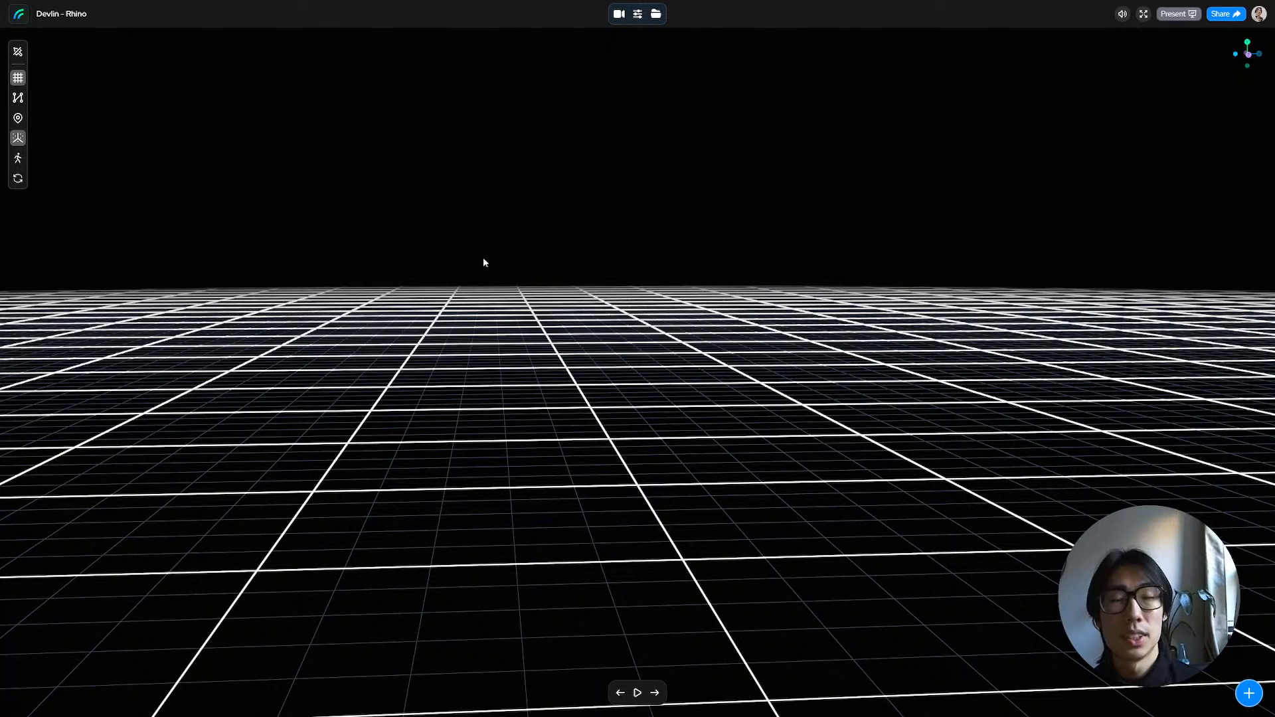
# Step: Import devlin_v4.glb from the 88_DEVLIN folder in File Explorer into the scene and frame the whole model
pyautogui.hotkey('alt', 'Tab')
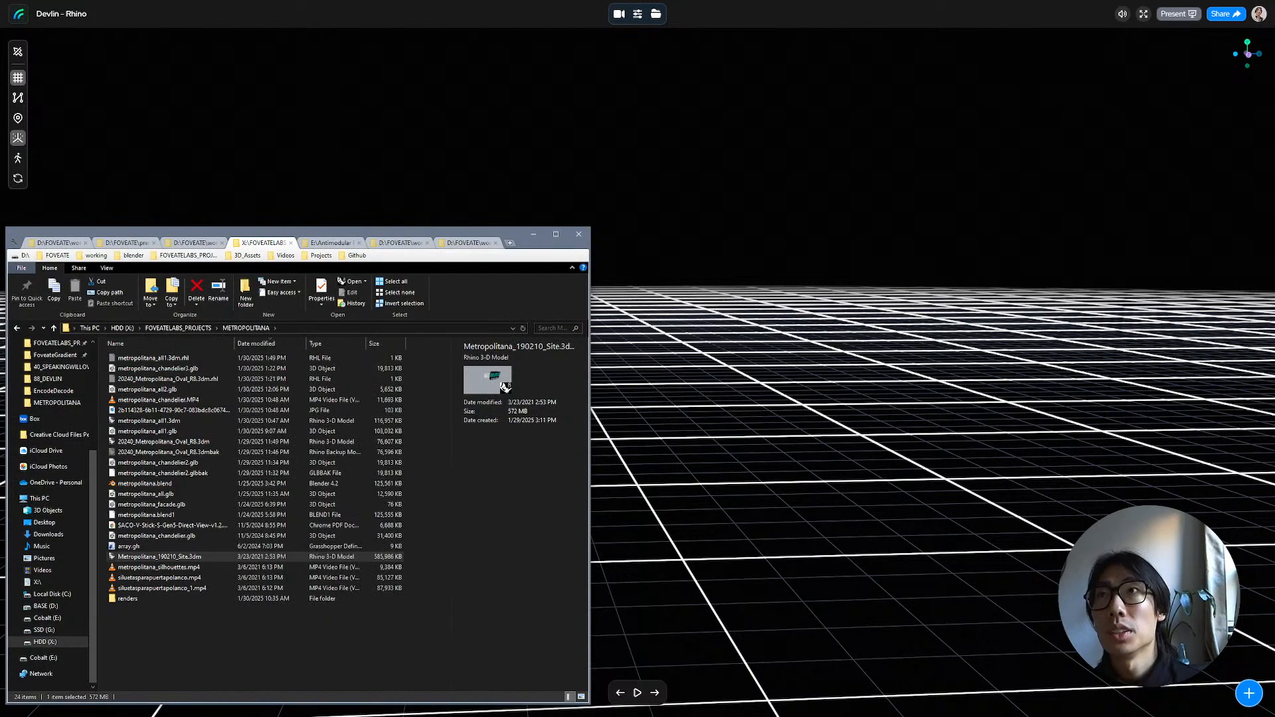
pyautogui.click(133, 247)
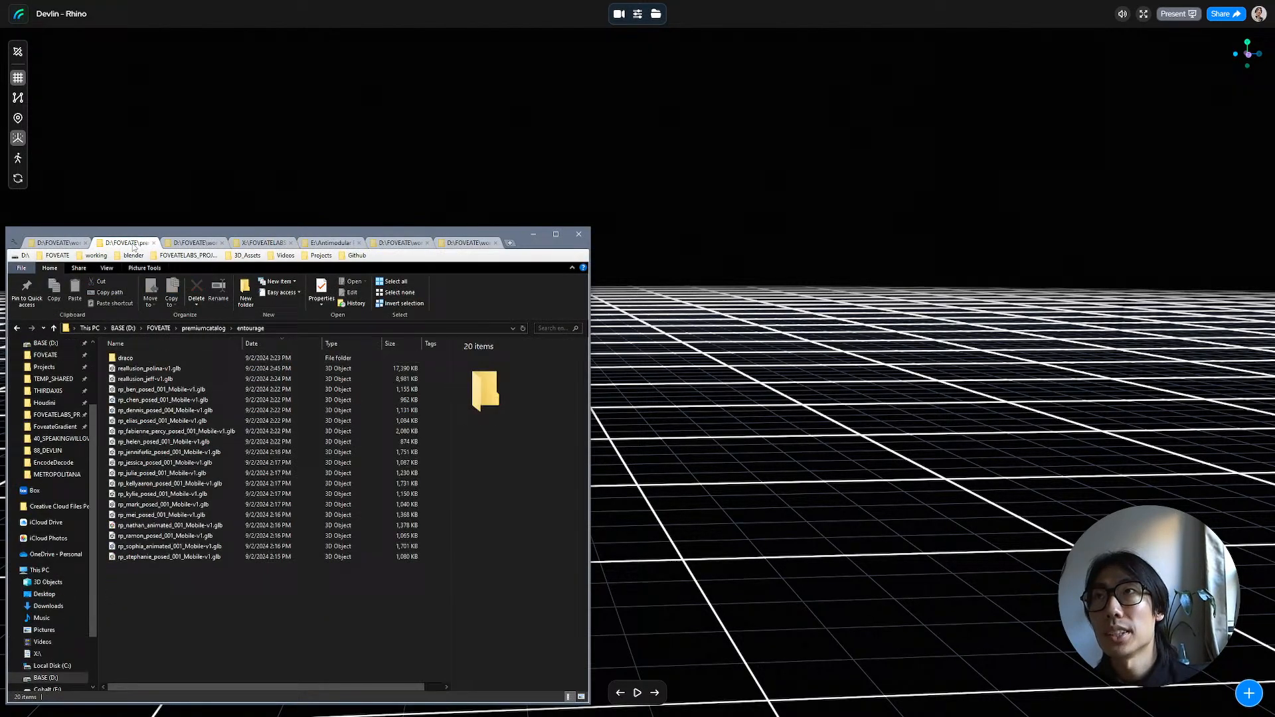
pyautogui.click(196, 243)
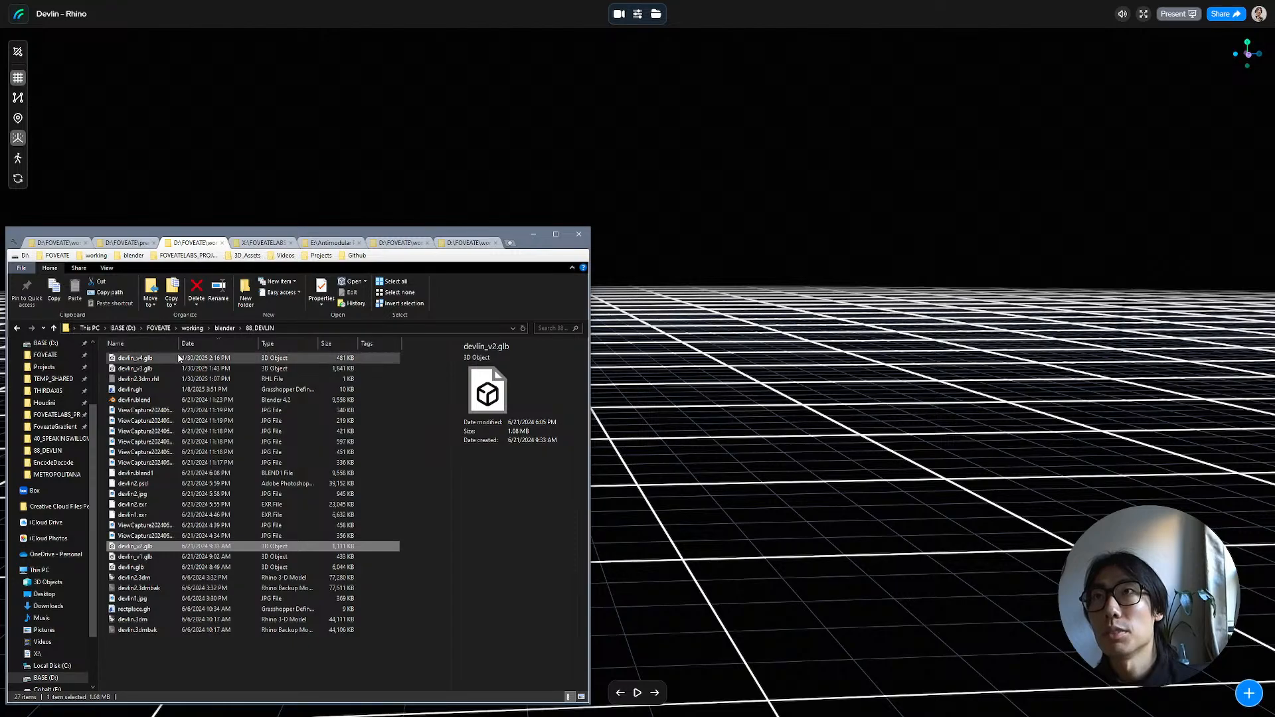
pyautogui.moveTo(136, 360); pyautogui.dragTo(831, 399)
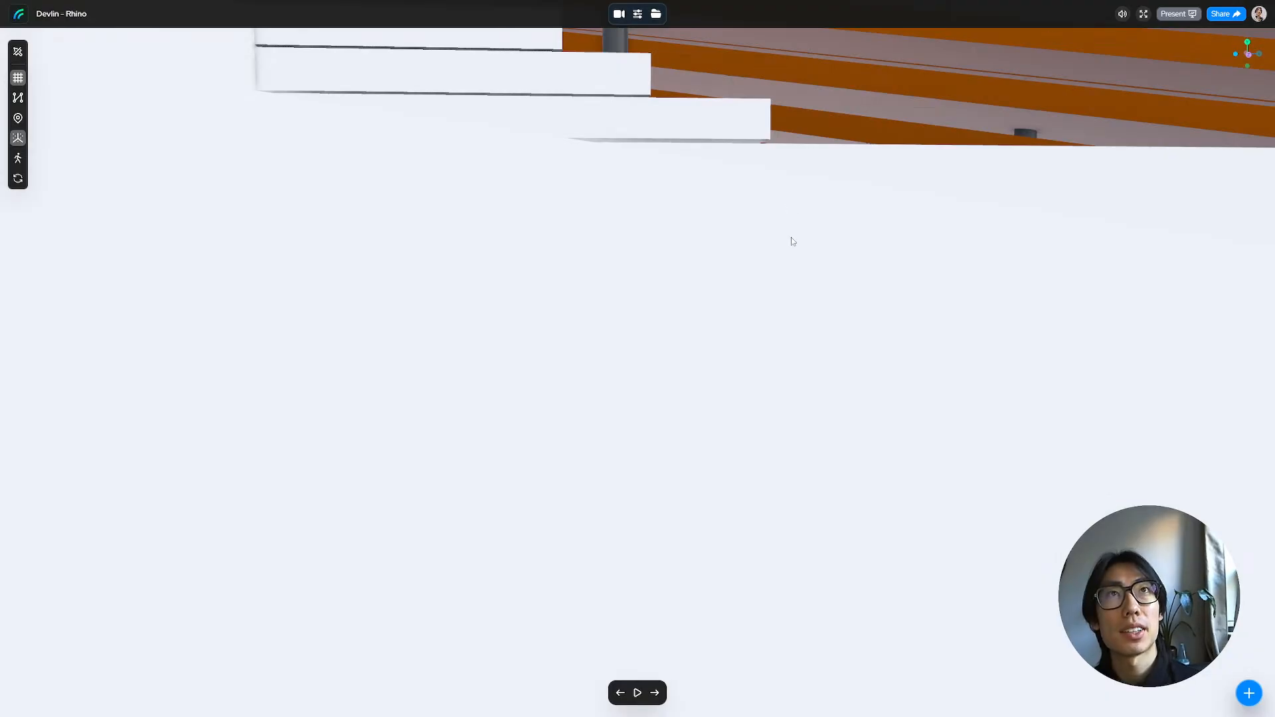
pyautogui.scroll(-8, 791, 237)
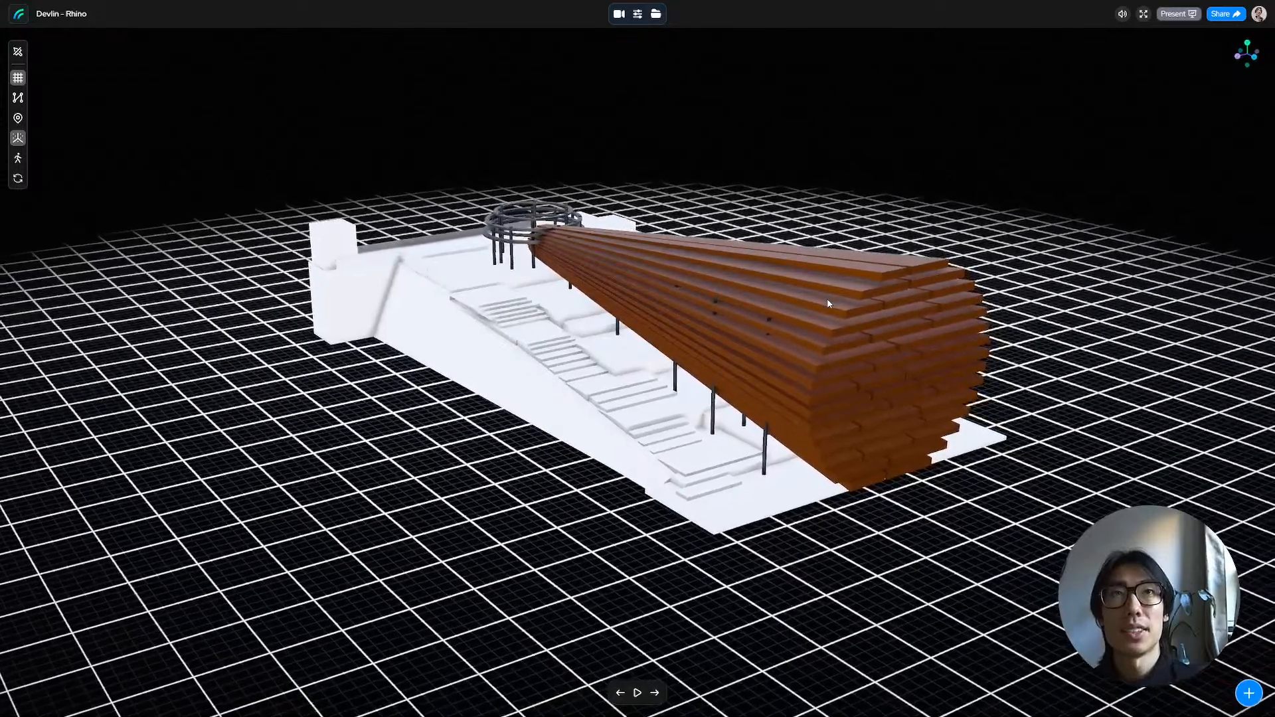
# Step: Hide the ground grid and inspect the imported stairs and beam structure from above and from the side
pyautogui.click(18, 78)
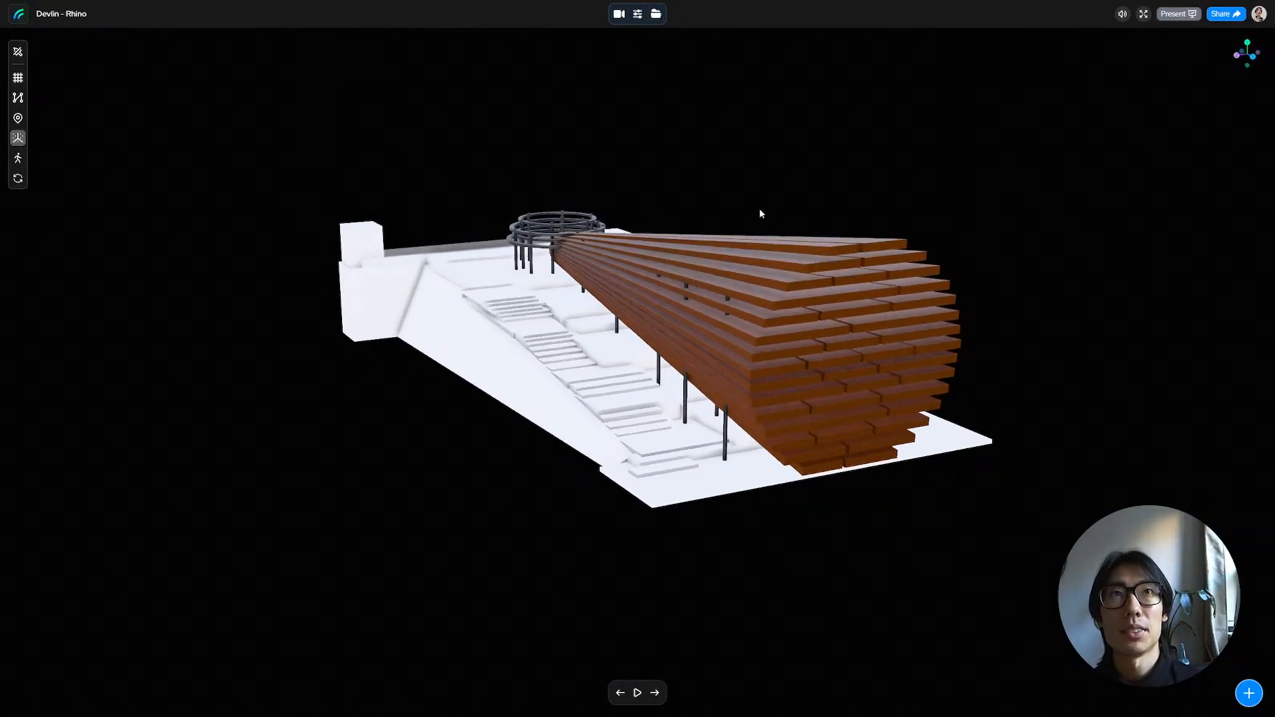
pyautogui.moveTo(670, 228); pyautogui.dragTo(786, 271)
pyautogui.moveTo(667, 305); pyautogui.dragTo(532, 281, button='right')
pyautogui.scroll(-5, 663, 277)
pyautogui.scroll(5, 663, 278)
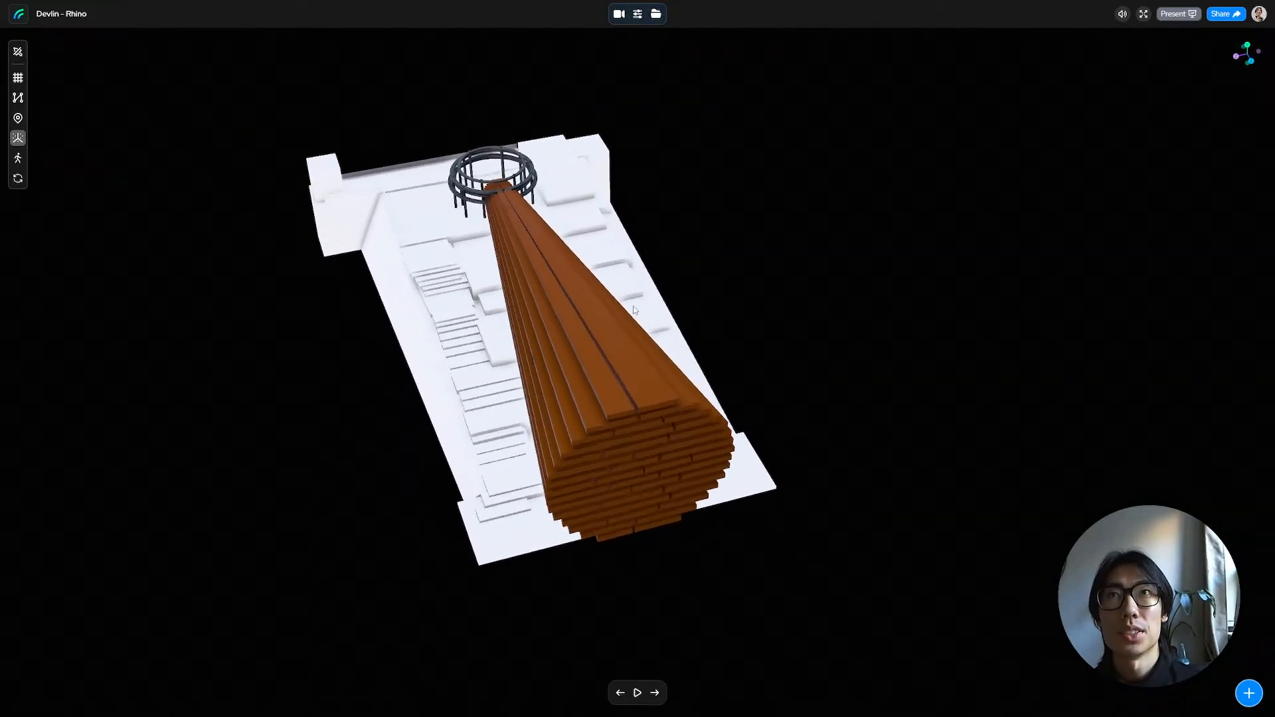
pyautogui.moveTo(632, 307); pyautogui.dragTo(639, 296)
pyautogui.moveTo(639, 296); pyautogui.dragTo(686, 327, button='right')
pyautogui.moveTo(697, 379); pyautogui.dragTo(717, 377)
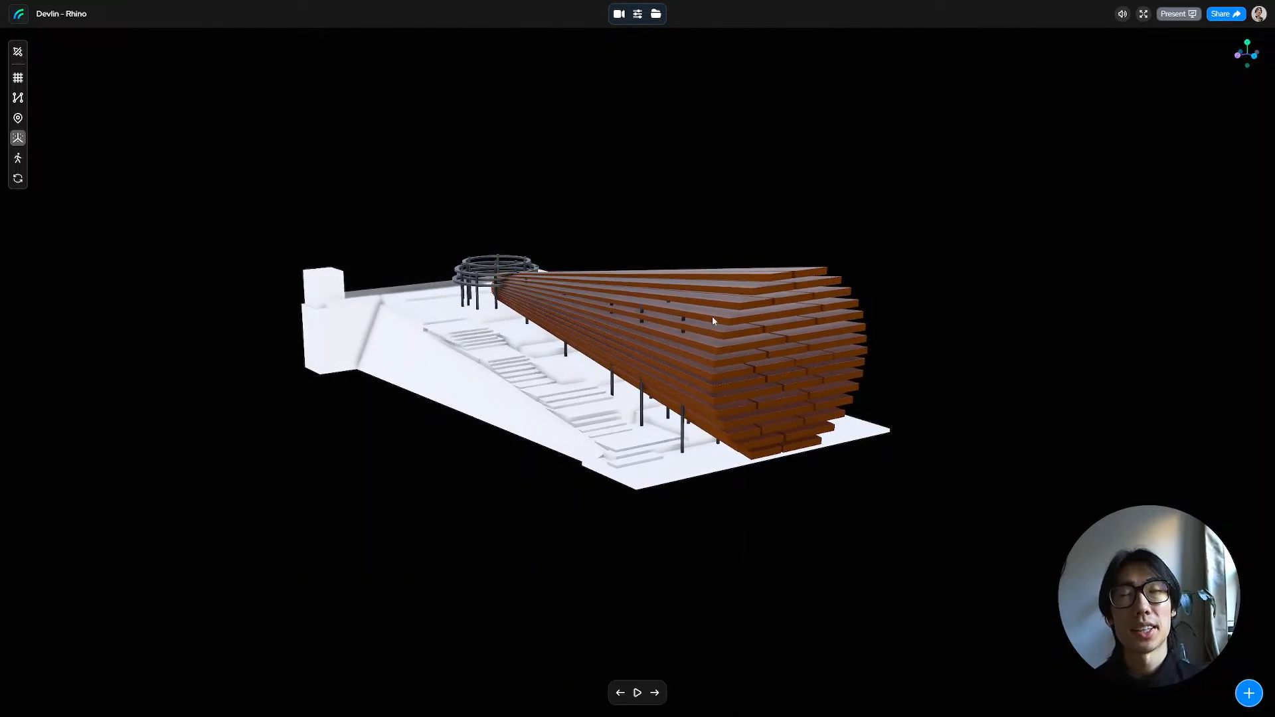
# Step: Set the ambient occlusion falloff to 1.2 in the scene's post-processing settings and check the shading on the beams
pyautogui.click(637, 14)
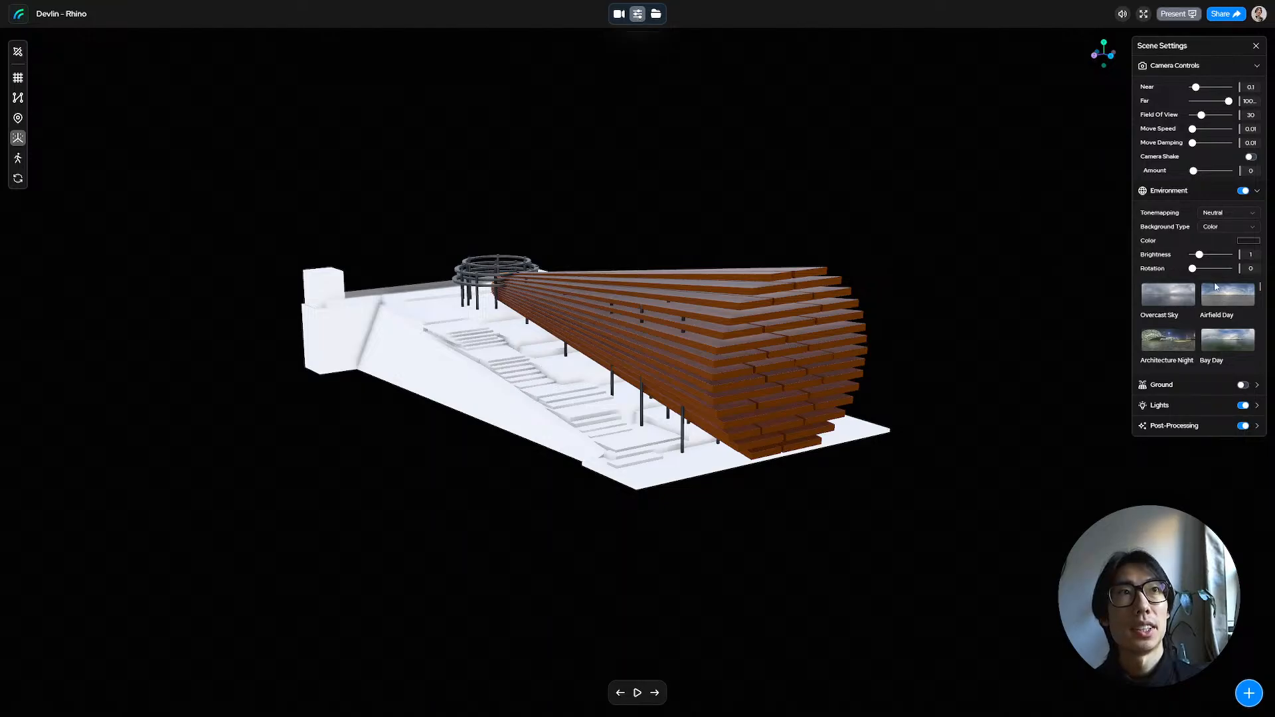
pyautogui.click(1215, 428)
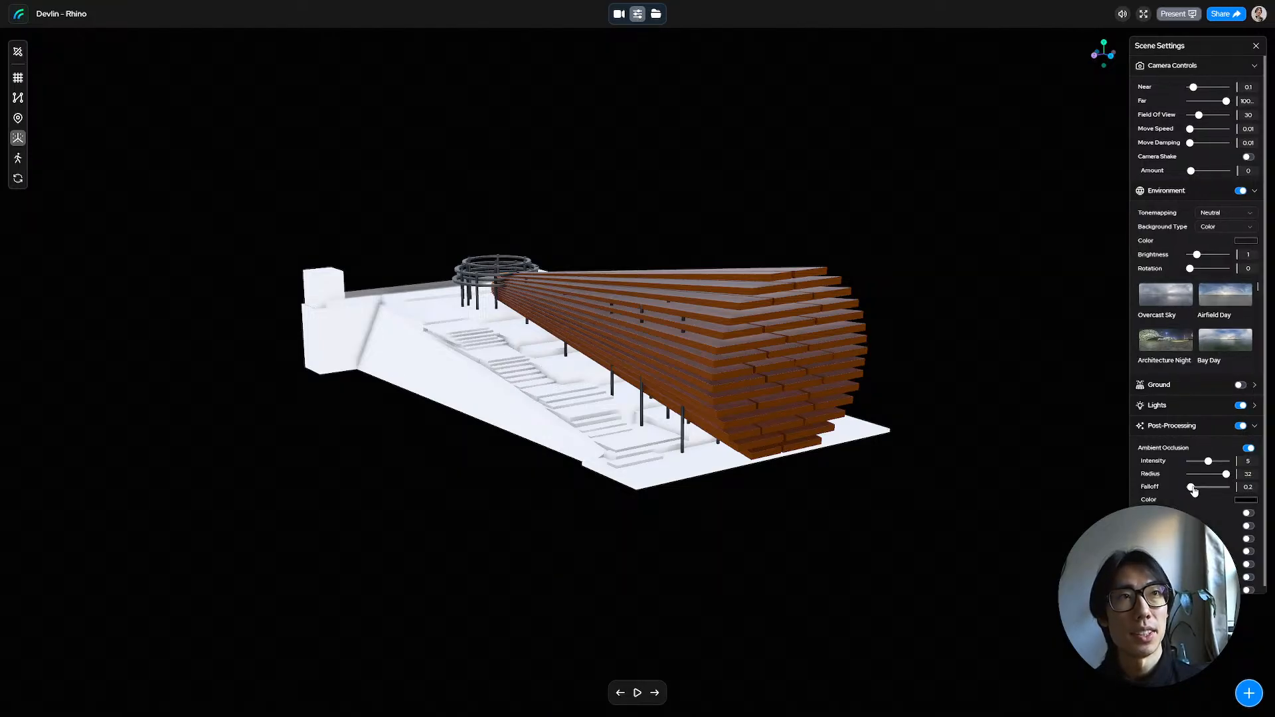
pyautogui.moveTo(1192, 487); pyautogui.dragTo(1195, 487)
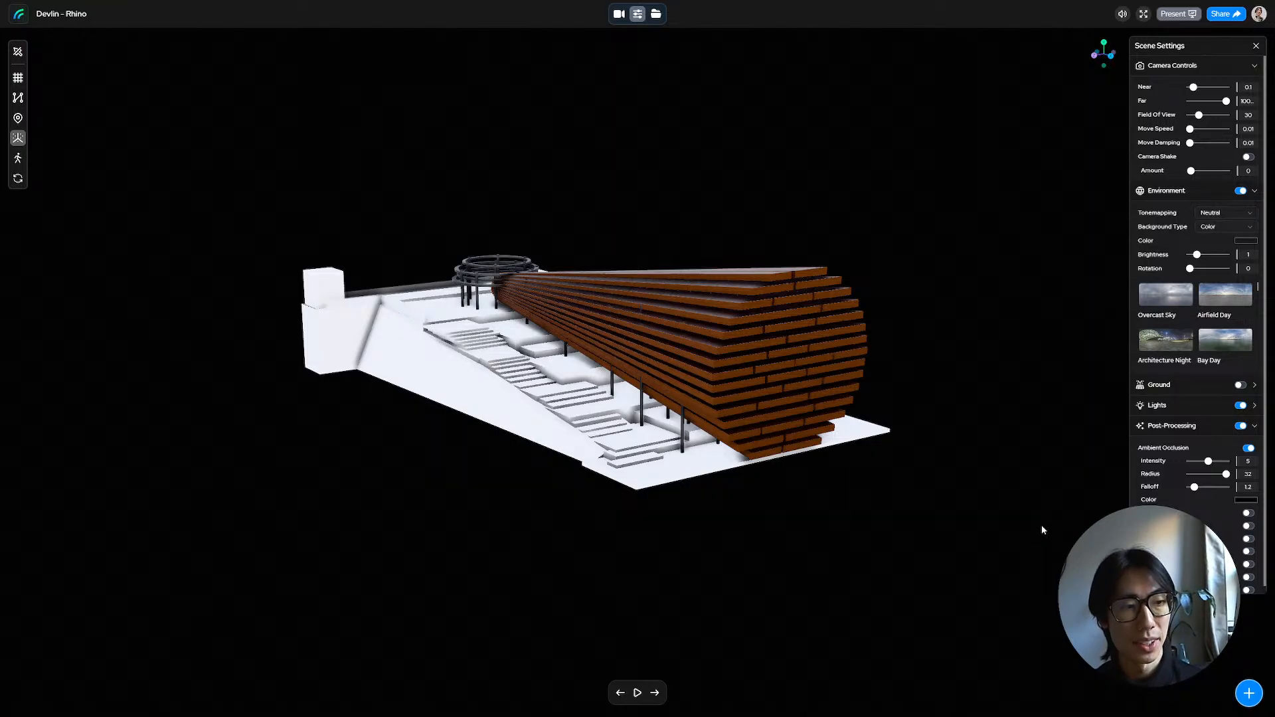
pyautogui.moveTo(923, 384); pyautogui.dragTo(824, 350)
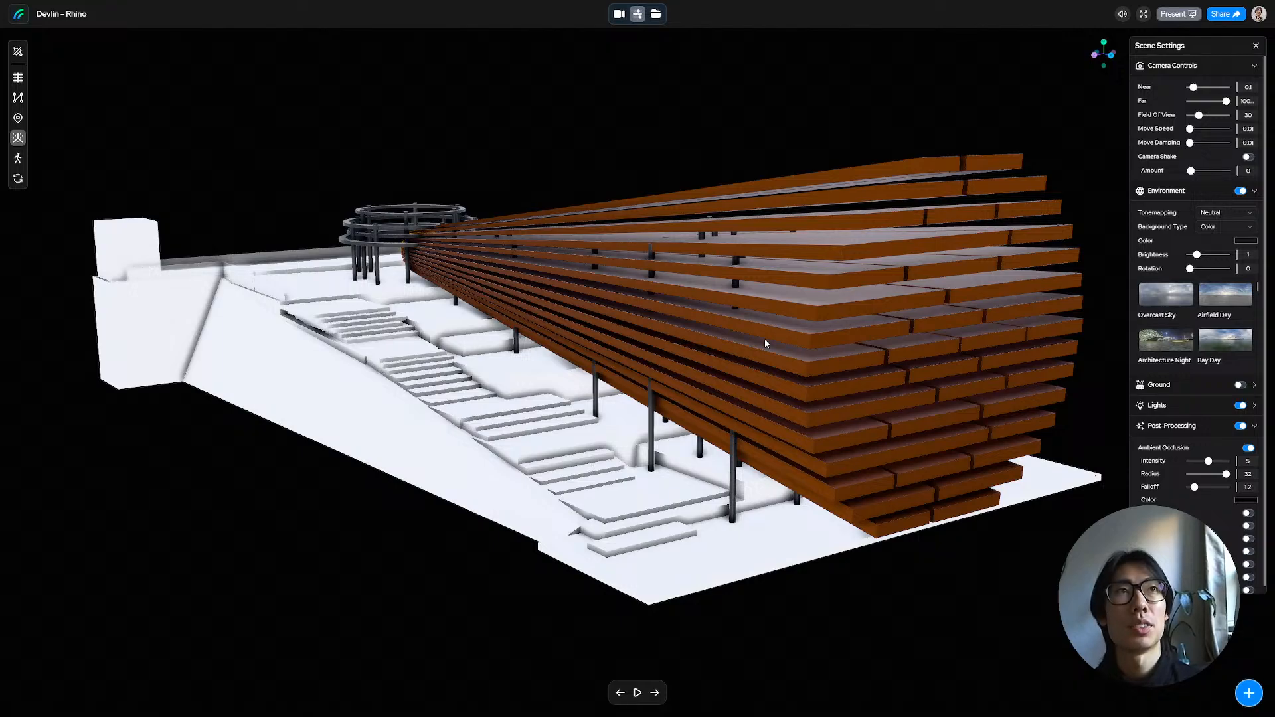
# Step: Change the environment's background type to Image Sphere and view the model against the sky
pyautogui.click(1251, 228)
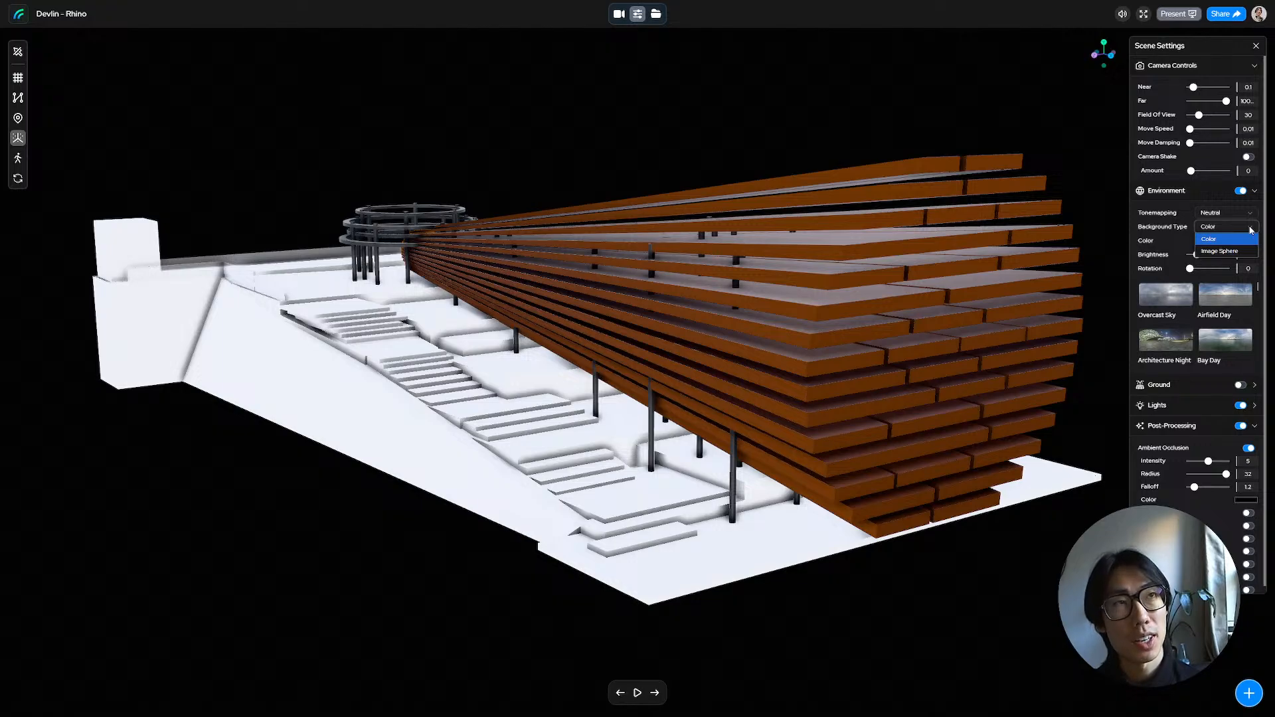
pyautogui.click(1218, 251)
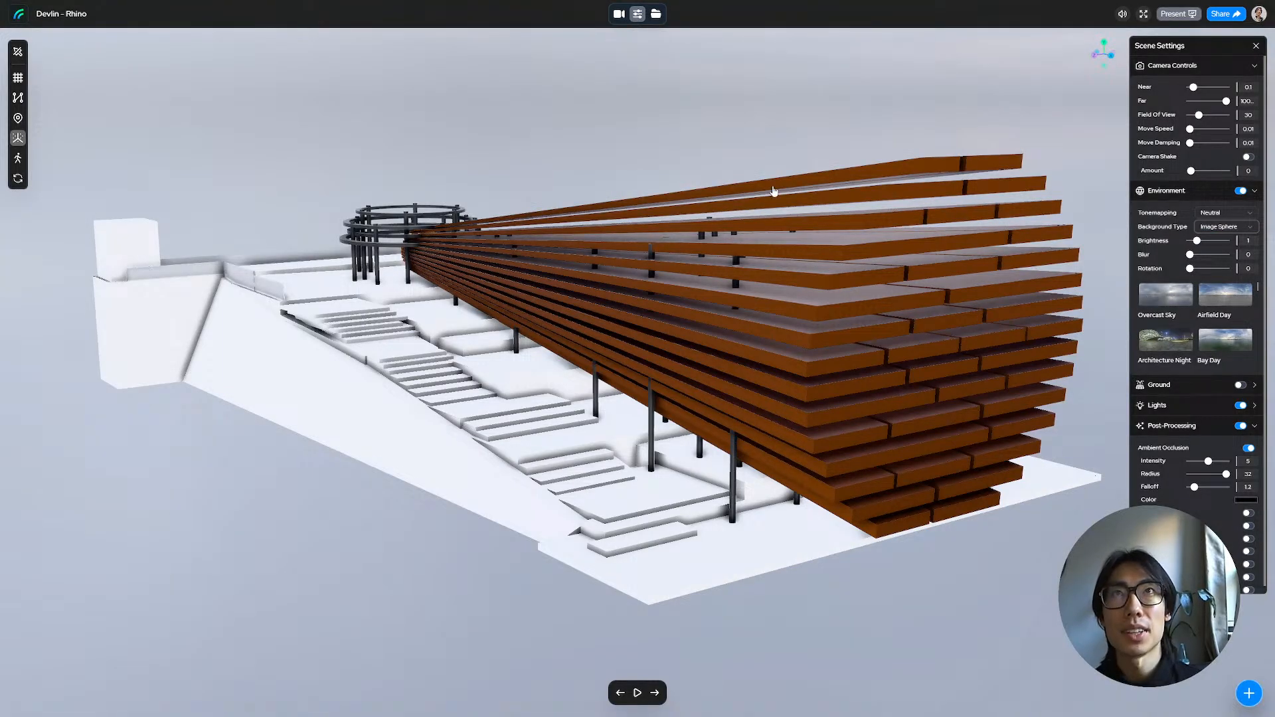
pyautogui.scroll(-5, 765, 165)
pyautogui.moveTo(825, 146); pyautogui.dragTo(910, 174)
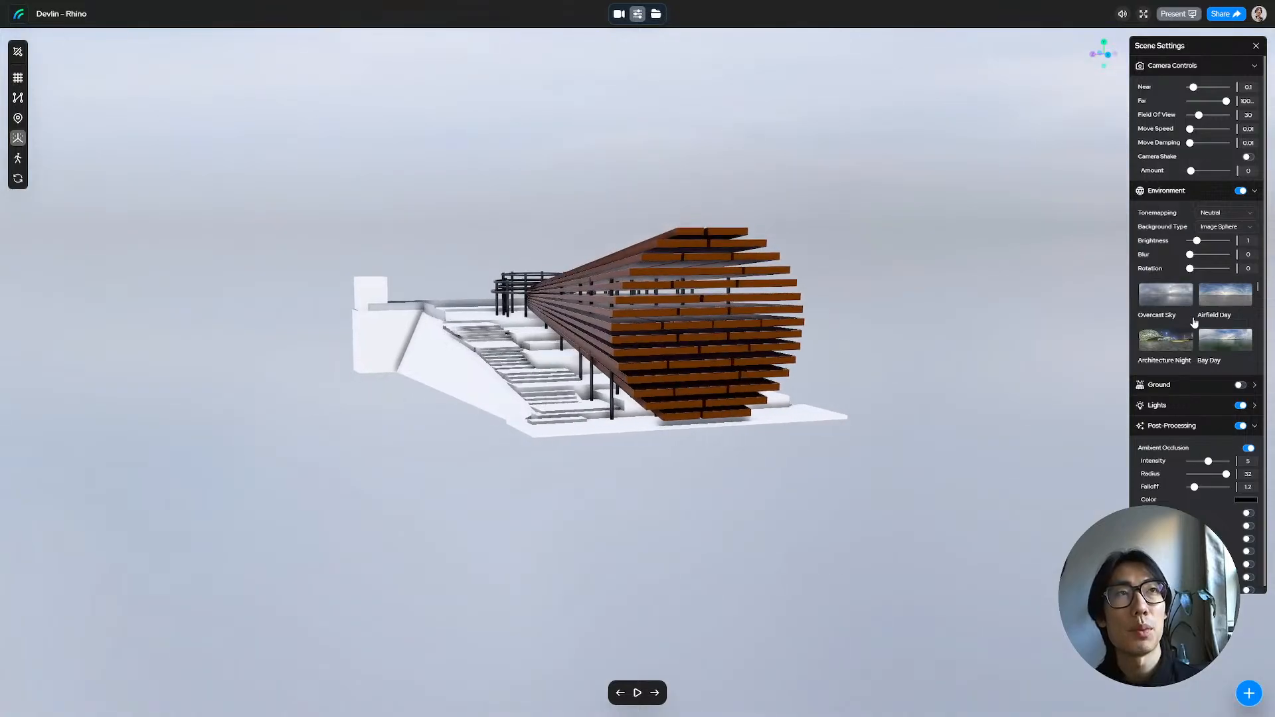
# Step: Browse the environment presets and apply Desert Dusk as the scene's environment
pyautogui.scroll(-1, 1194, 322)
pyautogui.scroll(-1, 1190, 327)
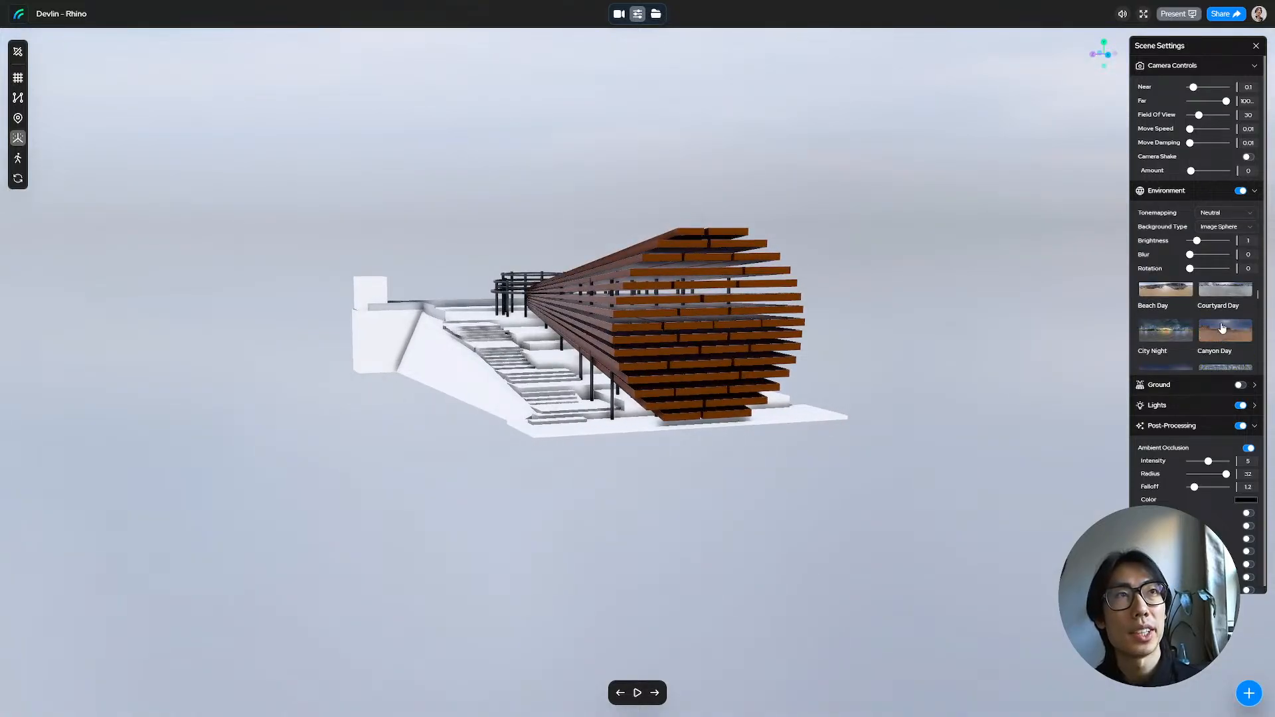
pyautogui.scroll(-1, 1185, 336)
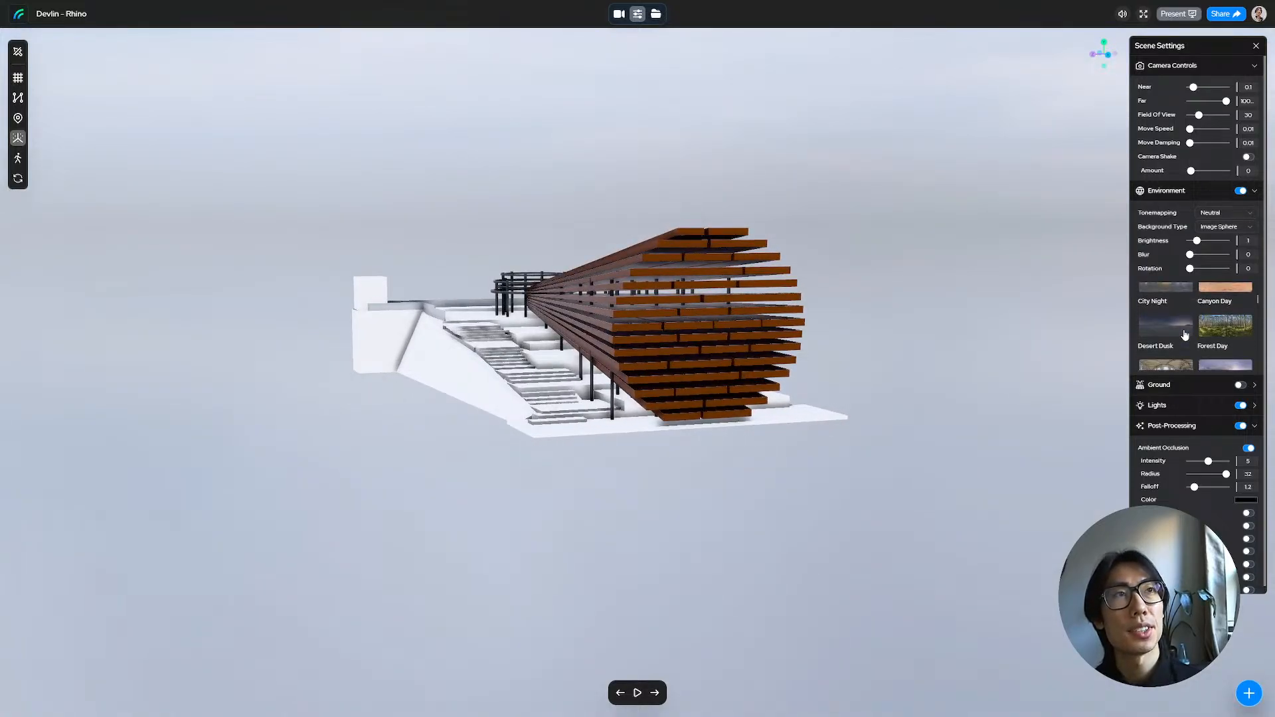
pyautogui.scroll(-1, 1184, 335)
pyautogui.scroll(1, 1186, 339)
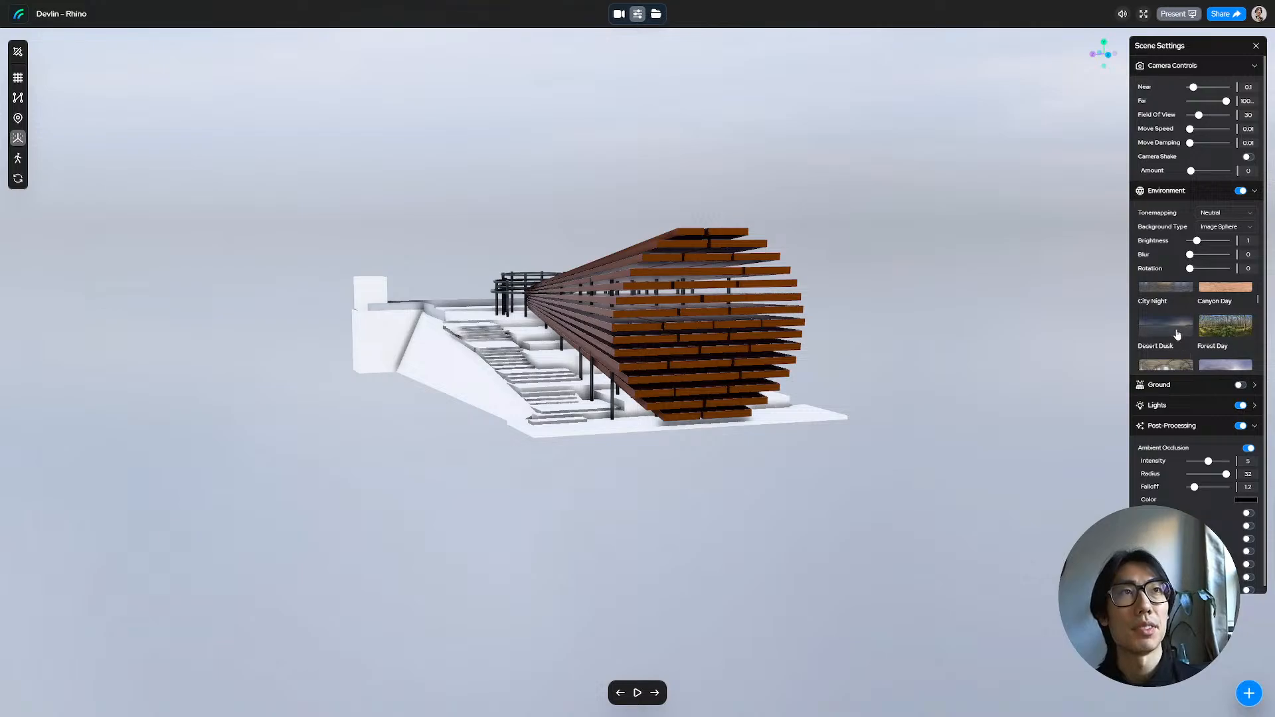
pyautogui.click(1177, 333)
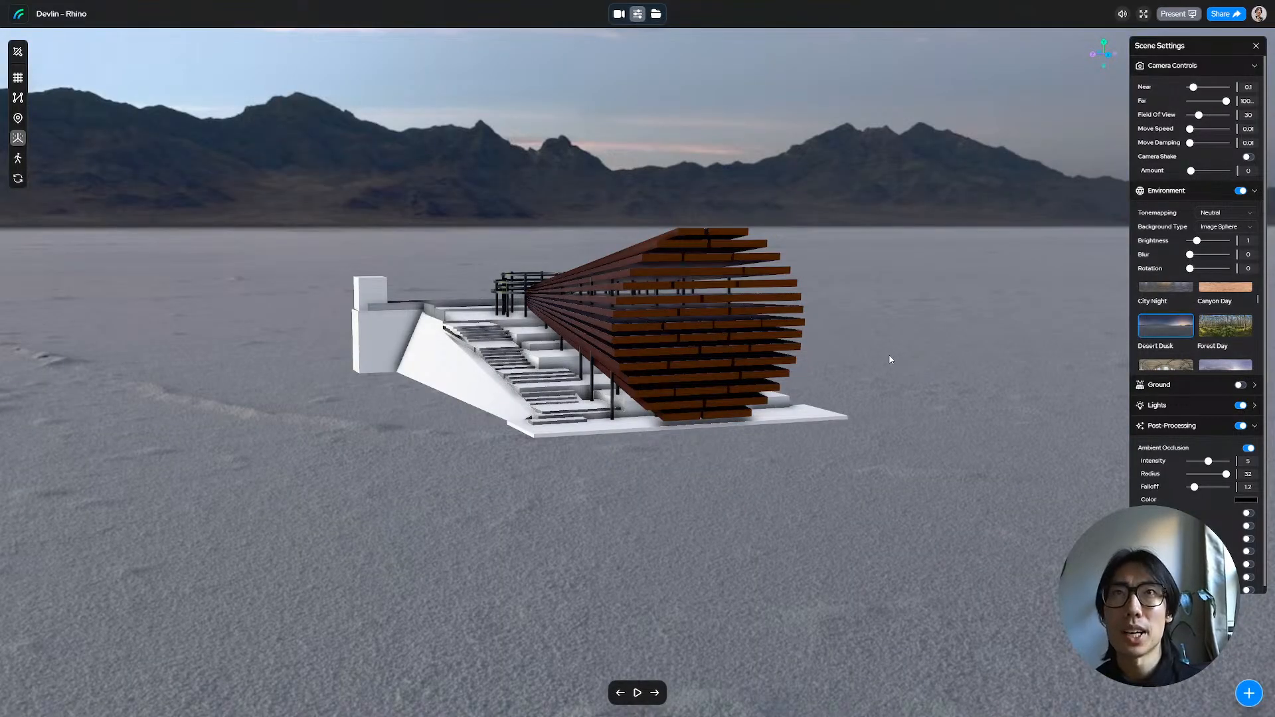
# Step: Turn on the scene's ground plane and set its scale to 2.29 so it extends around the model
pyautogui.moveTo(891, 353); pyautogui.dragTo(898, 361)
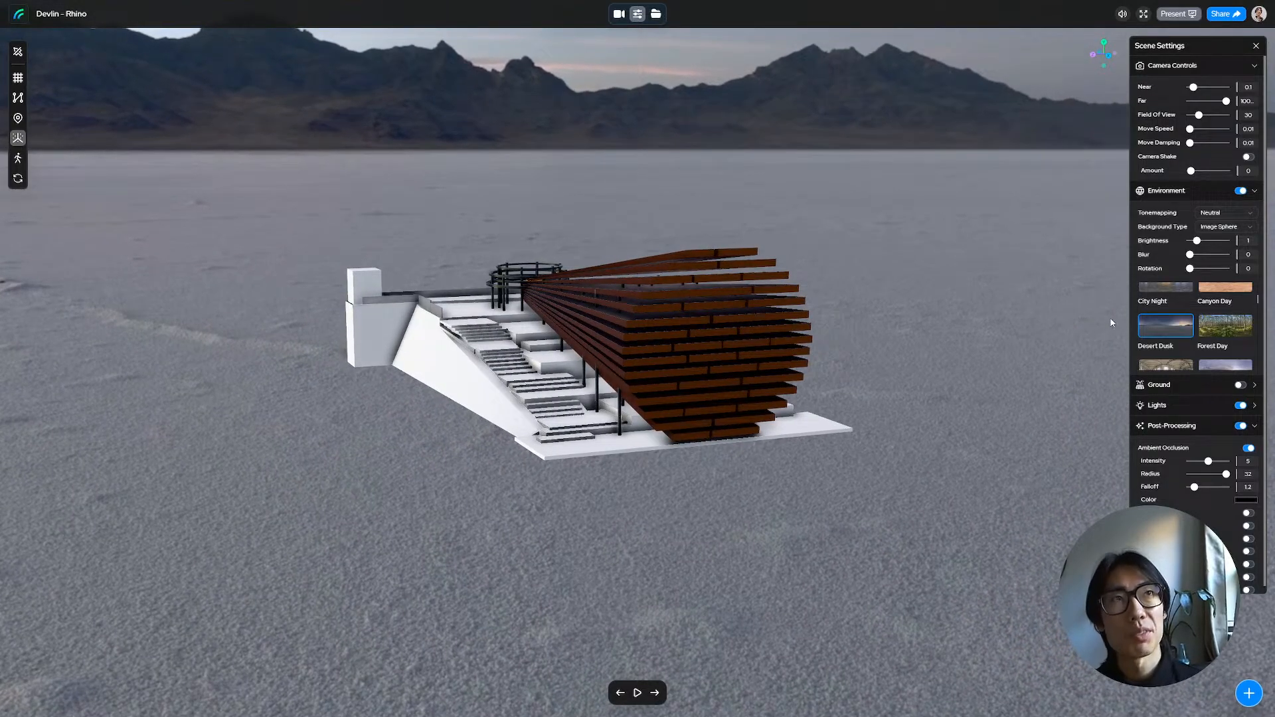
pyautogui.moveTo(828, 259)
pyautogui.mouseDown()
pyautogui.moveTo(810, 240)
pyautogui.moveTo(822, 249)
pyautogui.mouseUp()
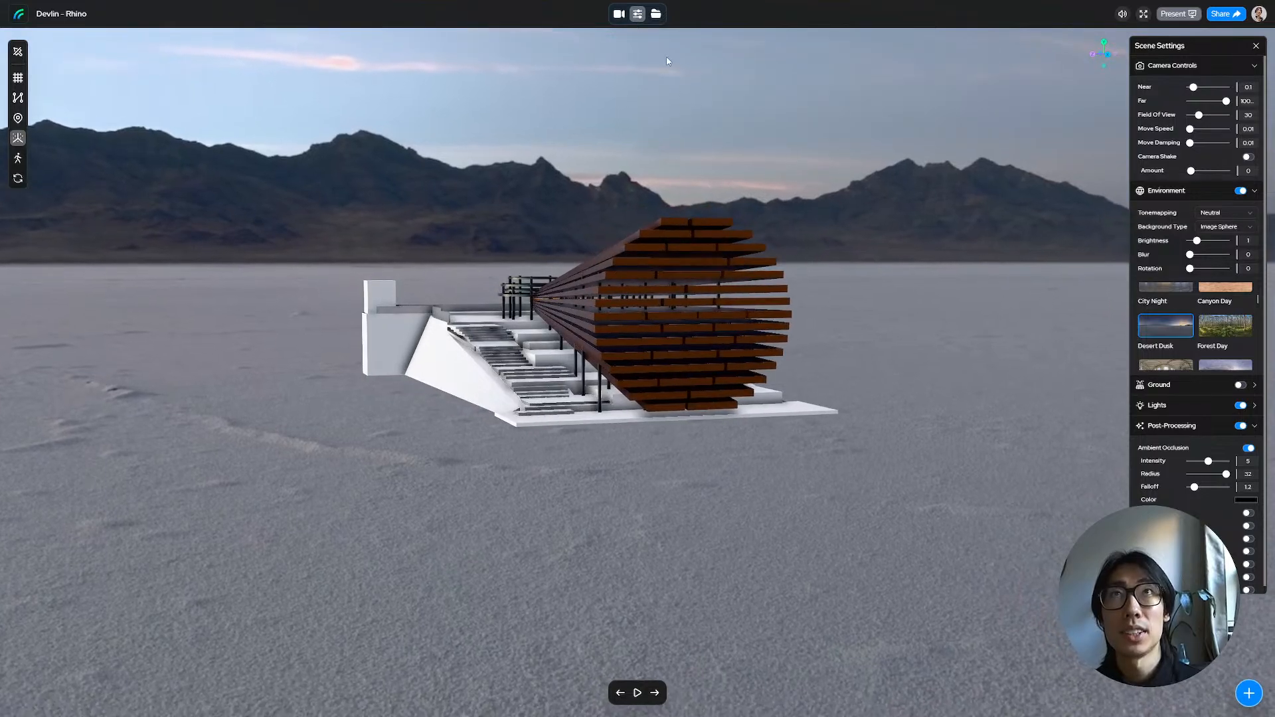
pyautogui.click(1174, 199)
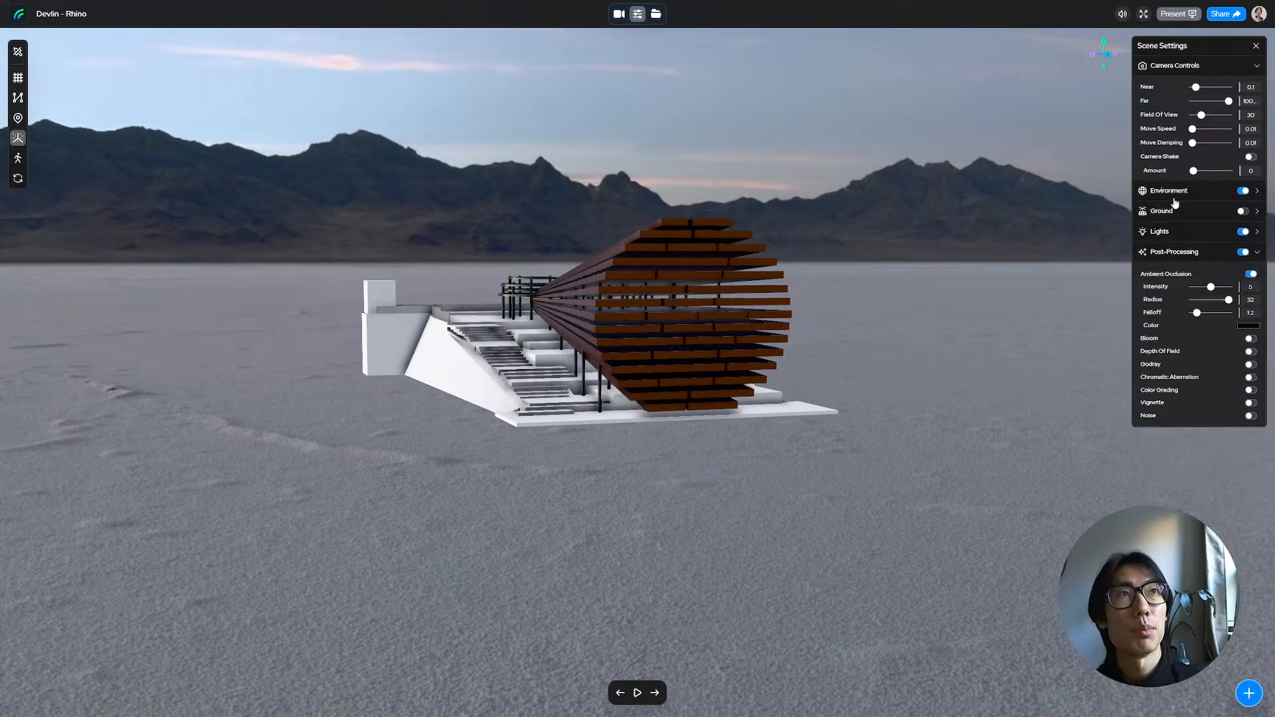
pyautogui.click(1243, 211)
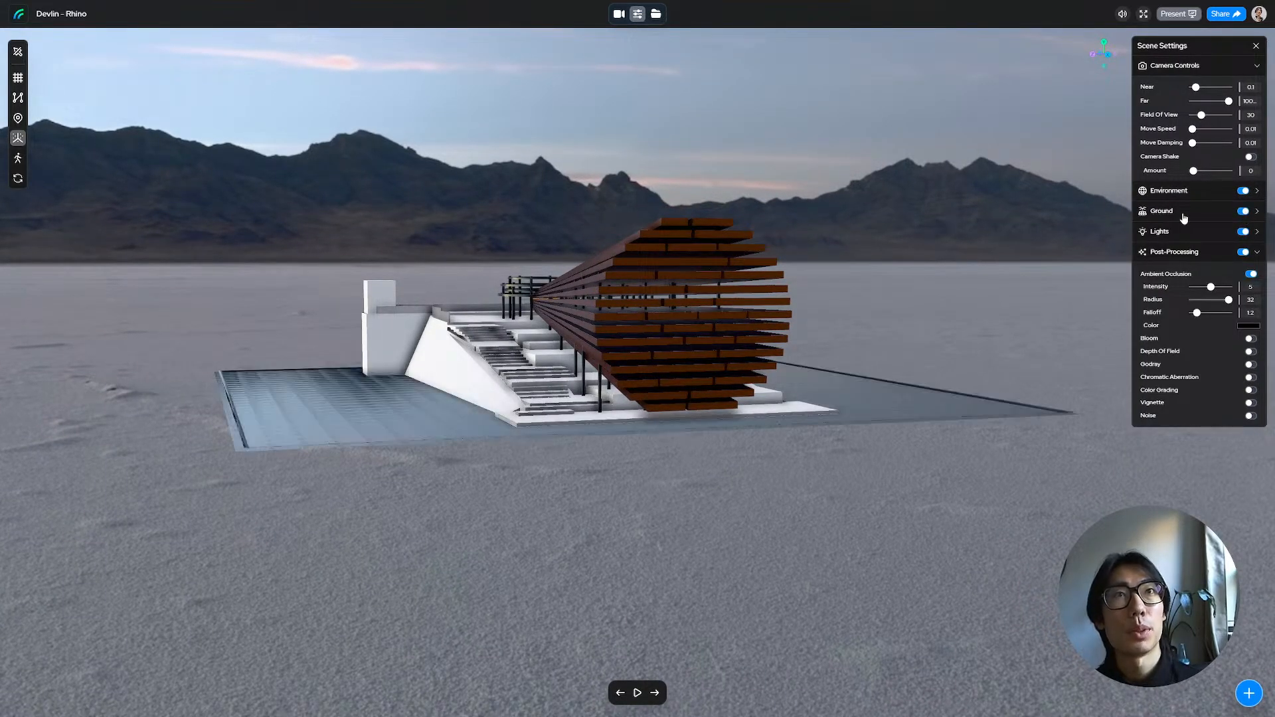
pyautogui.click(1184, 218)
pyautogui.moveTo(1197, 248); pyautogui.dragTo(1202, 248)
pyautogui.moveTo(803, 243); pyautogui.dragTo(820, 248)
pyautogui.scroll(5, 820, 248)
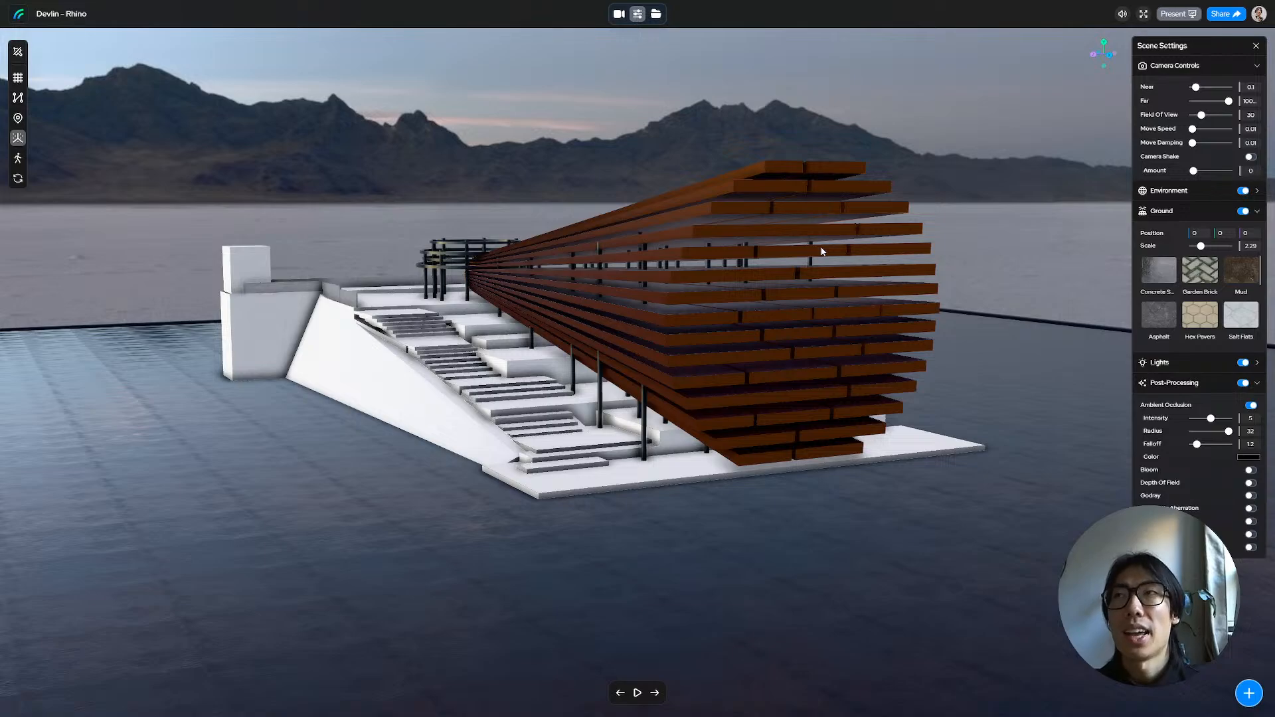
# Step: Rotate the Desert Dusk environment to about 170, checking the light on the stairs and beams up close
pyautogui.moveTo(823, 251); pyautogui.dragTo(830, 314)
pyautogui.scroll(3, 712, 340)
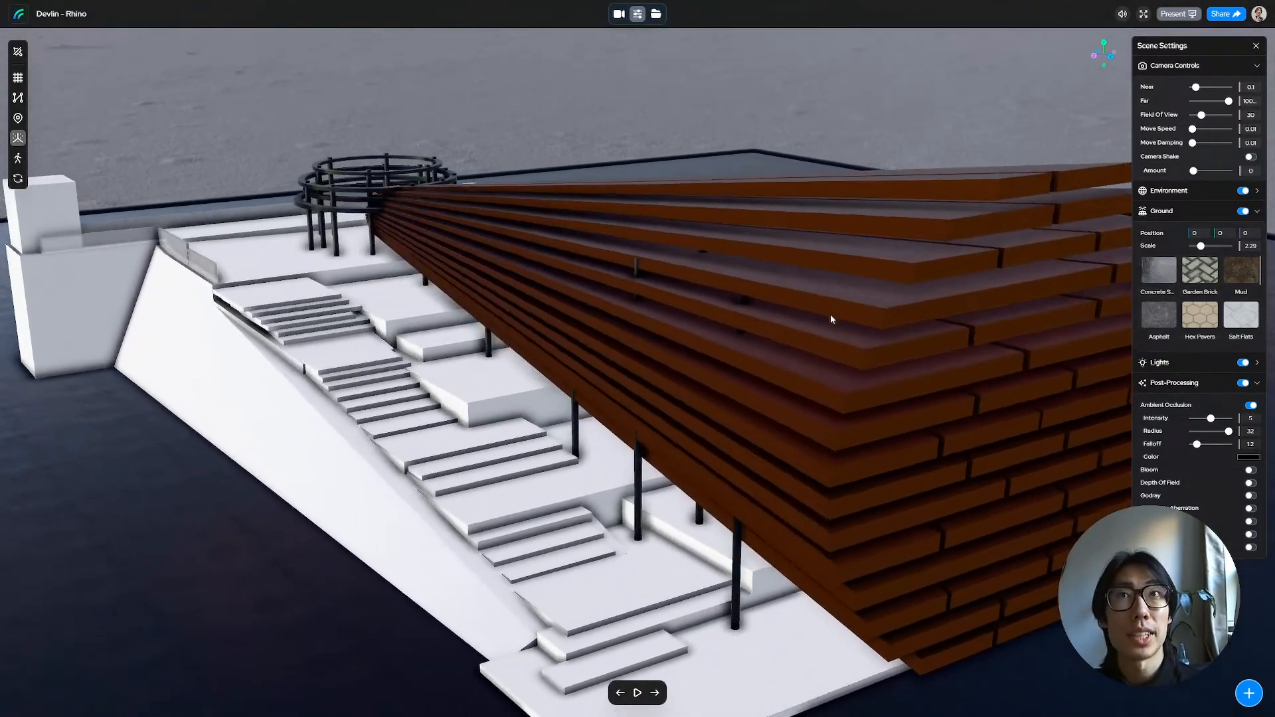
pyautogui.scroll(4, 403, 267)
pyautogui.moveTo(187, 293); pyautogui.dragTo(708, 306)
pyautogui.click(1198, 191)
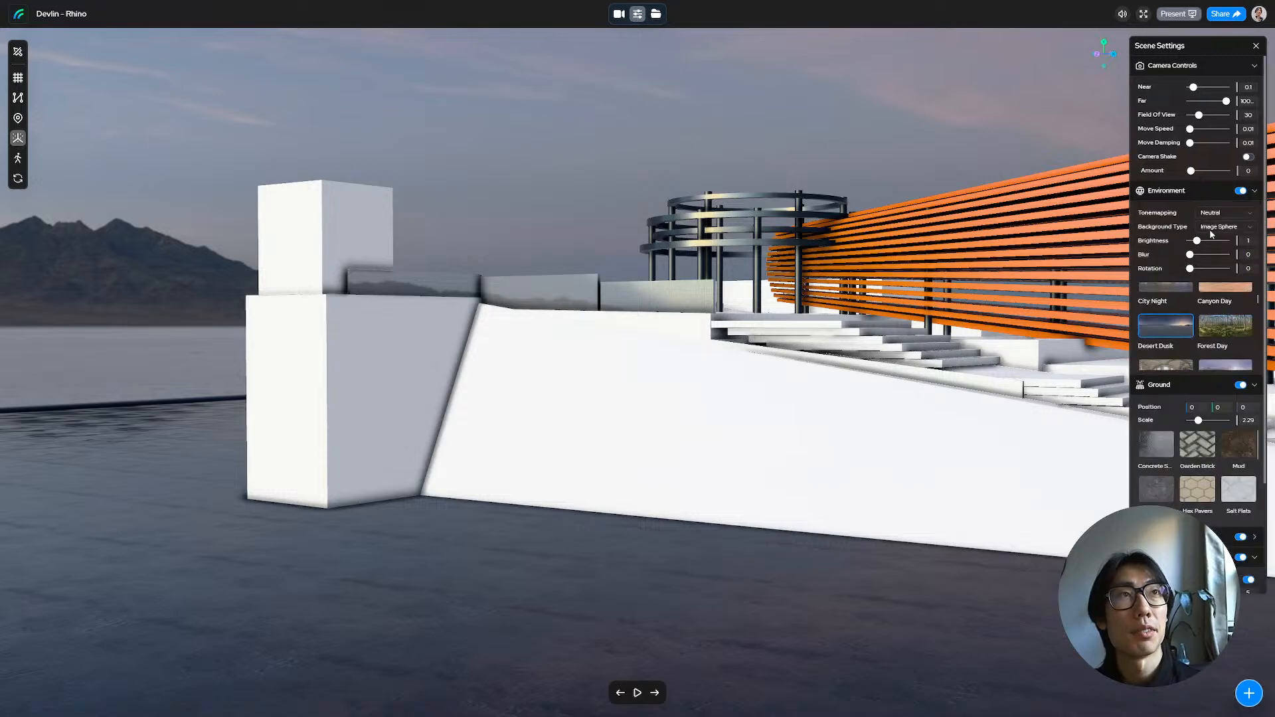
pyautogui.moveTo(1194, 268); pyautogui.dragTo(1201, 269)
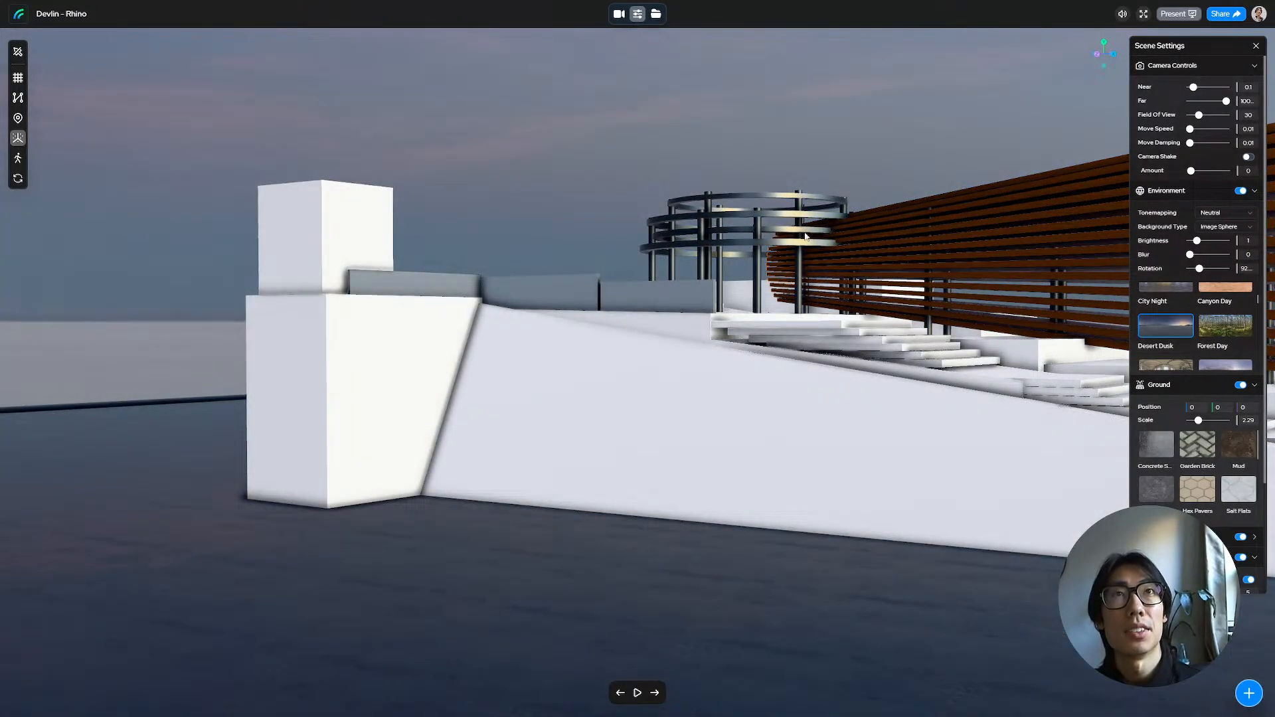
pyautogui.moveTo(963, 264); pyautogui.dragTo(637, 269)
pyautogui.moveTo(1200, 269); pyautogui.dragTo(1207, 269)
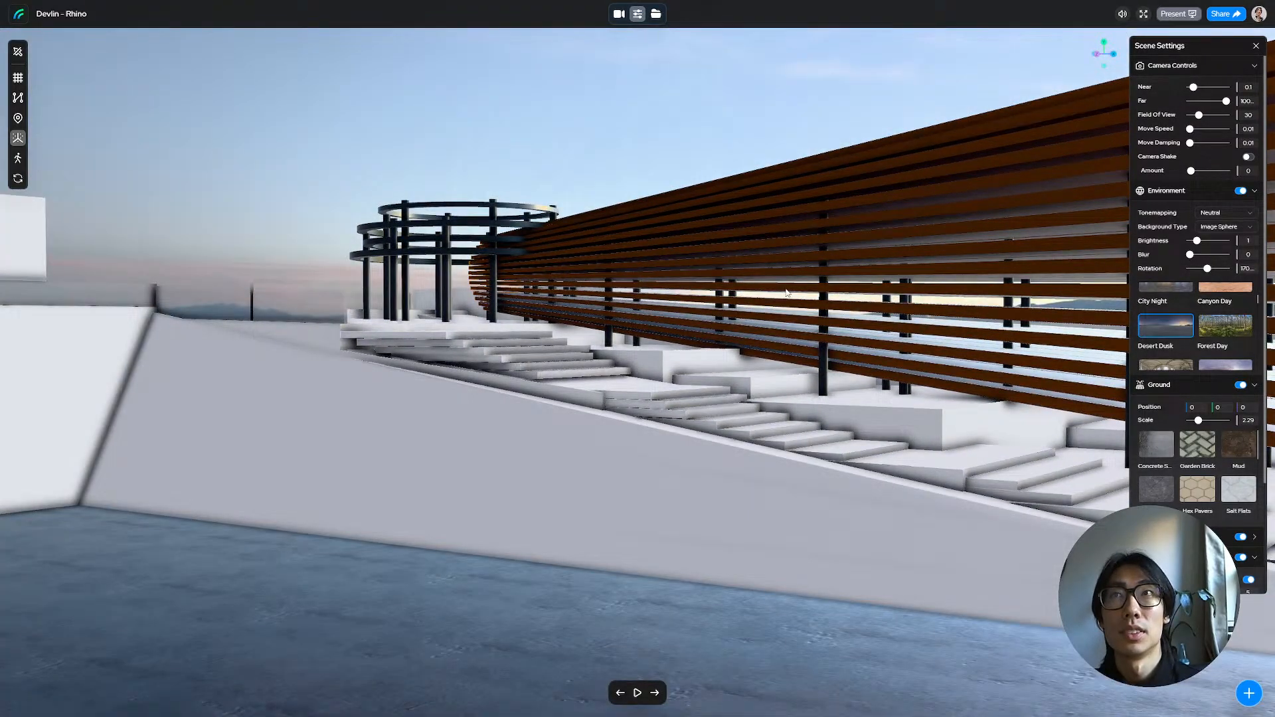
# Step: Frame the whole model in a low corner view facing the beam ends and add a moment titled "Moment 1"
pyautogui.moveTo(786, 292); pyautogui.dragTo(684, 285)
pyautogui.scroll(-5, 700, 284)
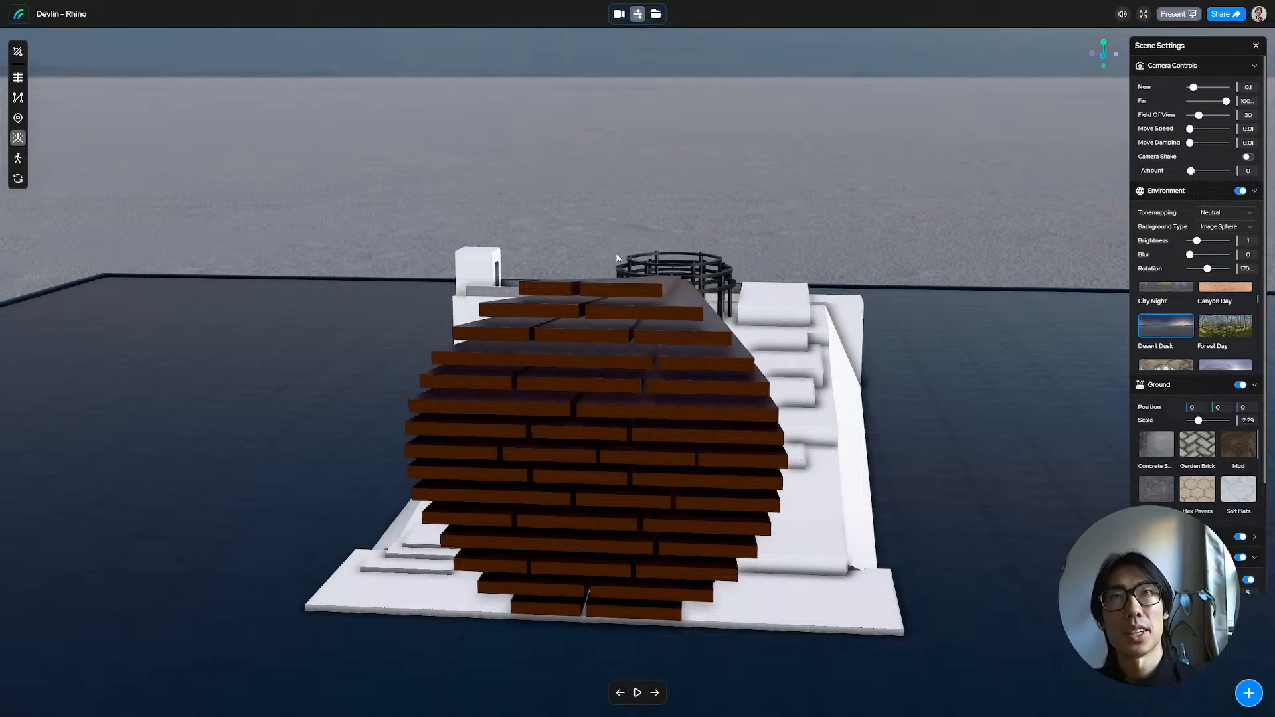
pyautogui.moveTo(618, 244); pyautogui.dragTo(837, 381)
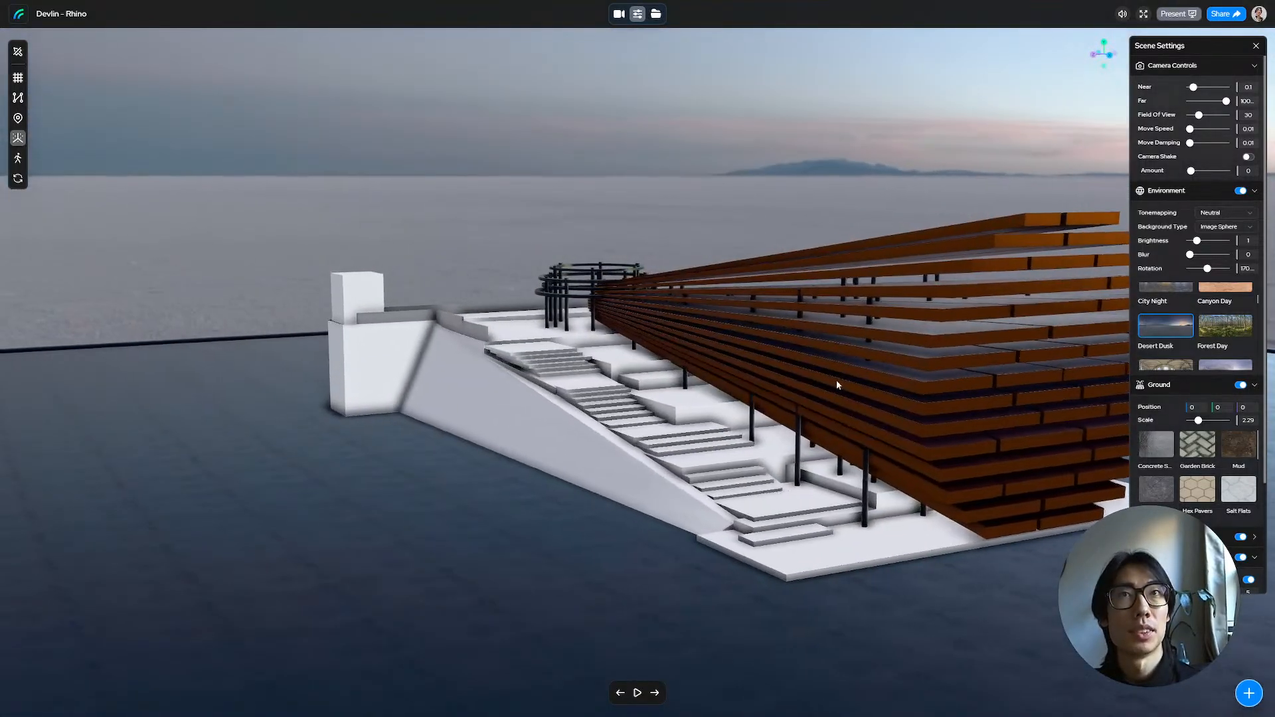
pyautogui.moveTo(727, 320)
pyautogui.mouseDown()
pyautogui.moveTo(684, 310)
pyautogui.moveTo(692, 288)
pyautogui.moveTo(709, 320)
pyautogui.mouseUp()
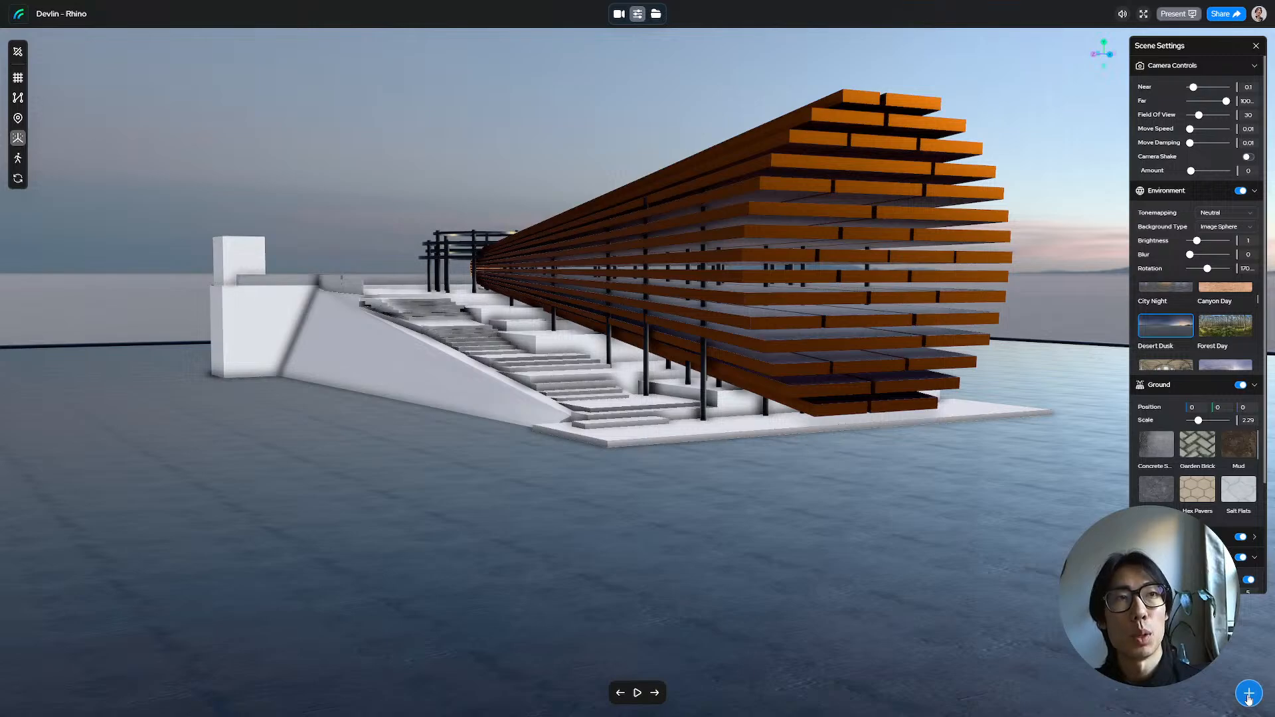
pyautogui.click(1248, 695)
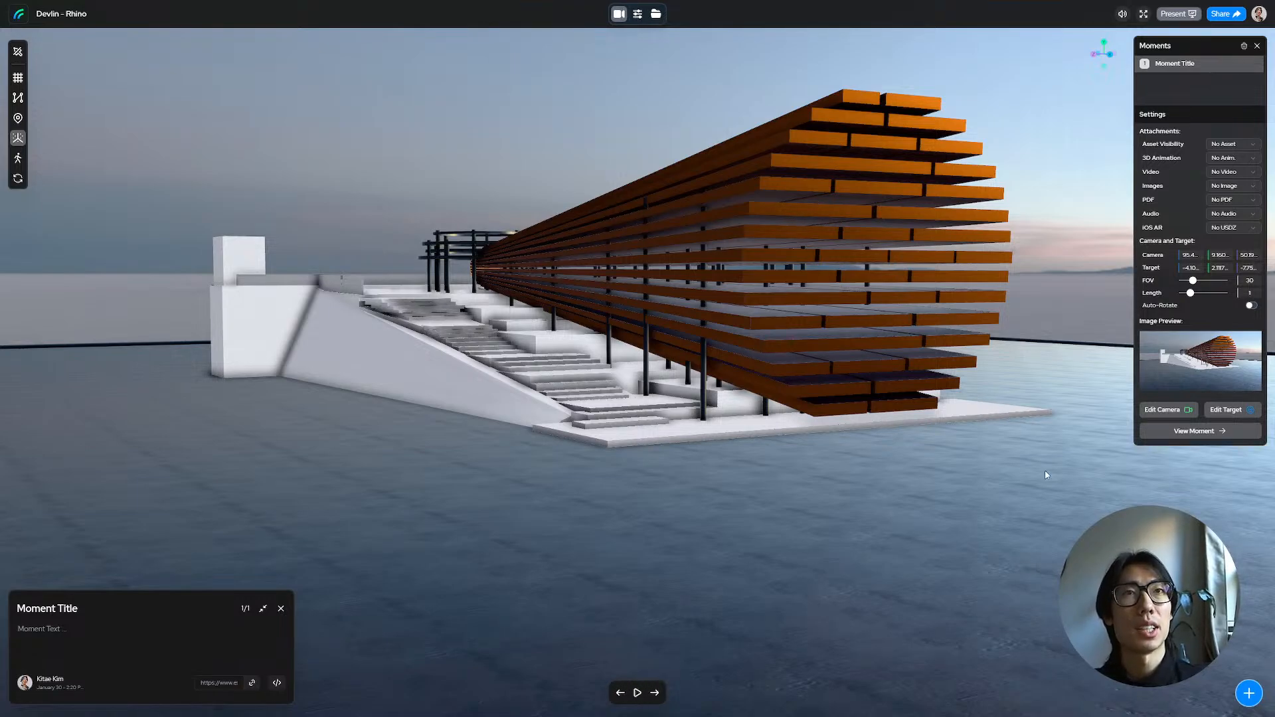
pyautogui.doubleClick(67, 609)
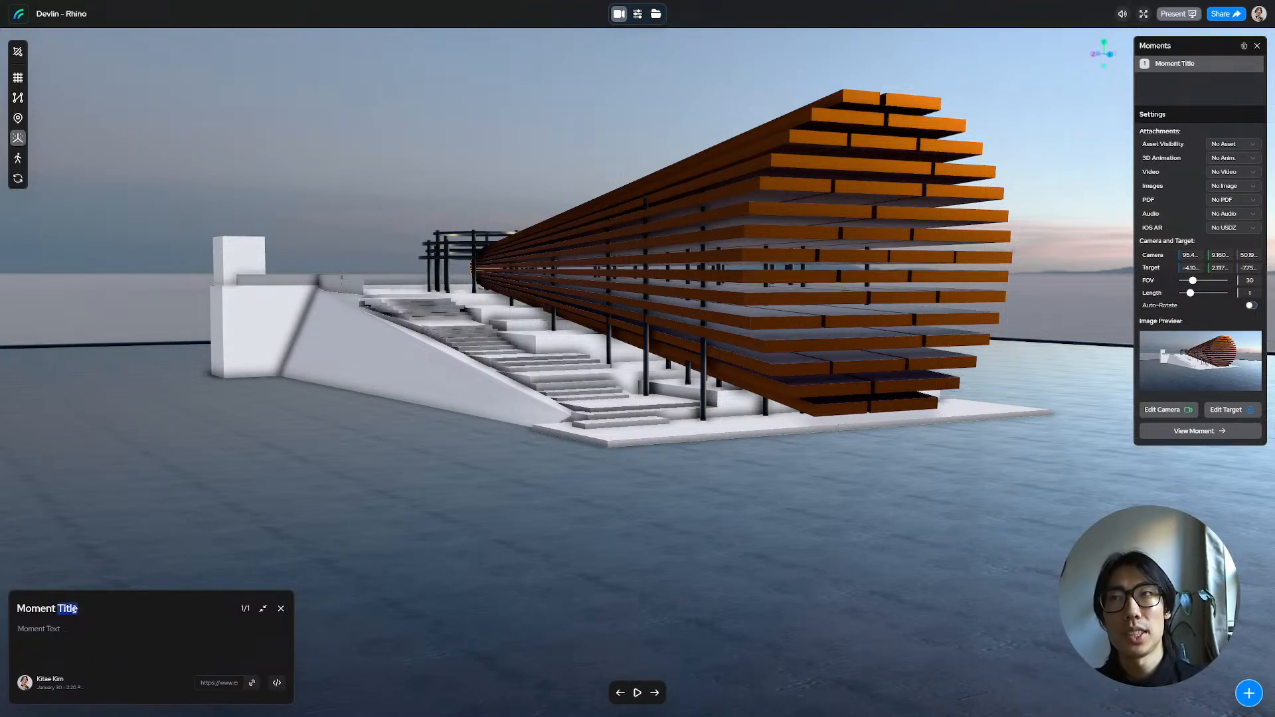
pyautogui.write('1')
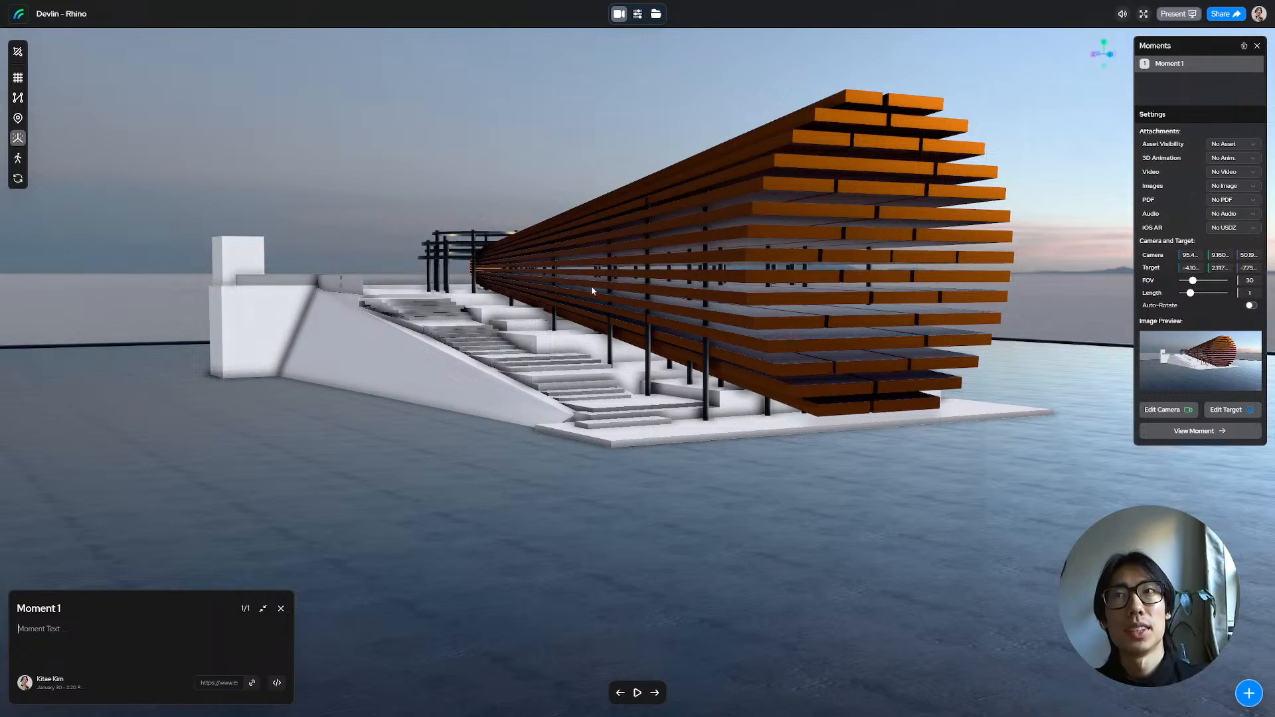
# Step: Frame a close view looking up the steps beside the beams and add a moment titled "Exterior Staircase"
pyautogui.scroll(10, 583, 342)
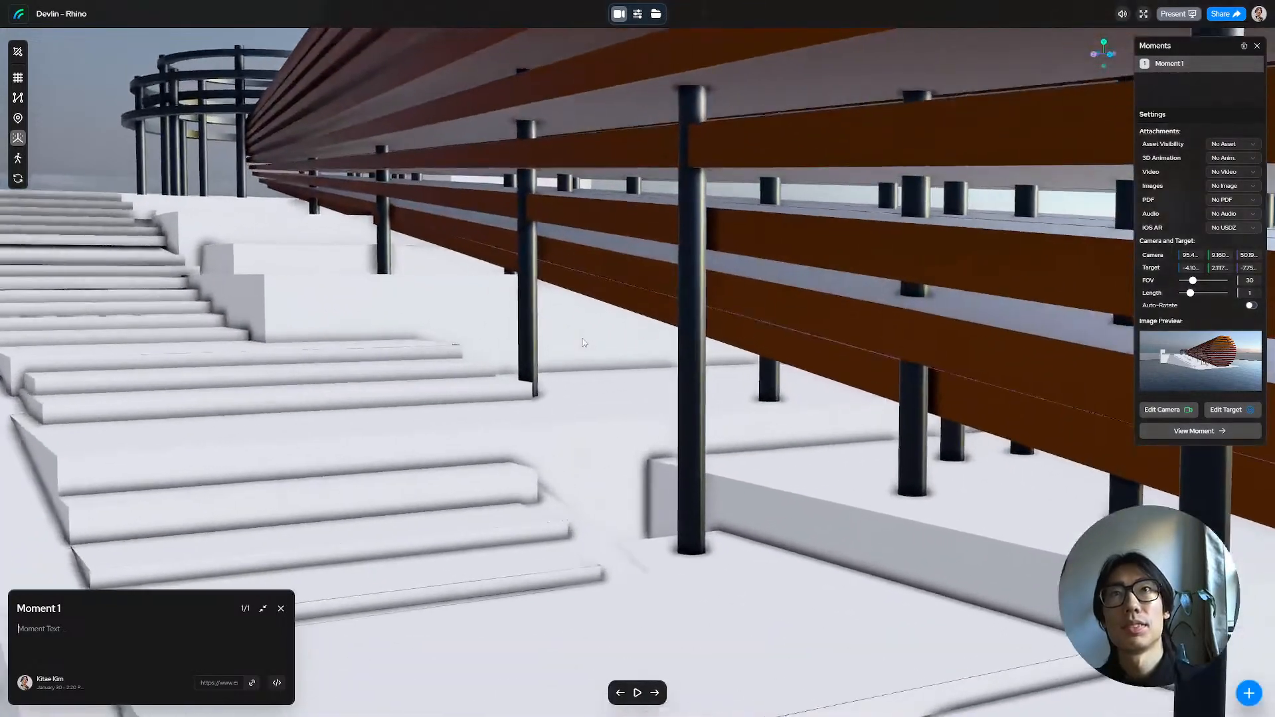
pyautogui.scroll(-4, 583, 343)
pyautogui.scroll(3, 583, 342)
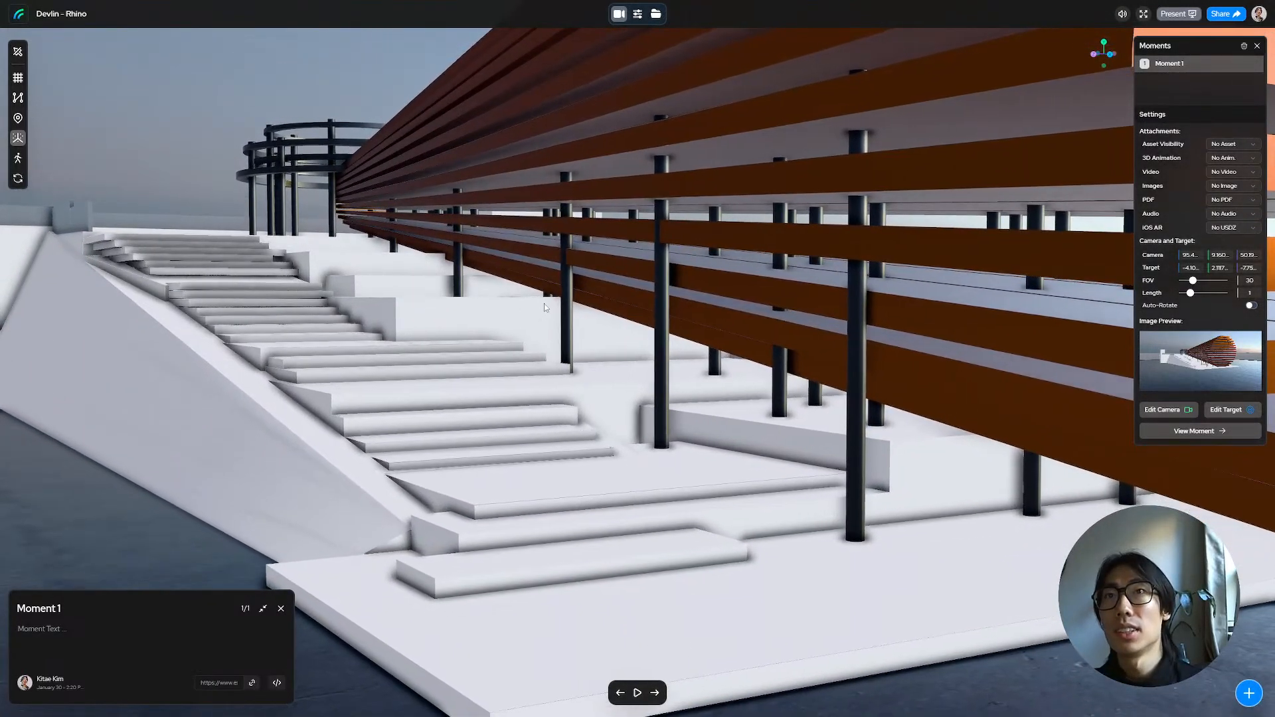
pyautogui.scroll(3, 544, 303)
pyautogui.moveTo(475, 293); pyautogui.dragTo(433, 258)
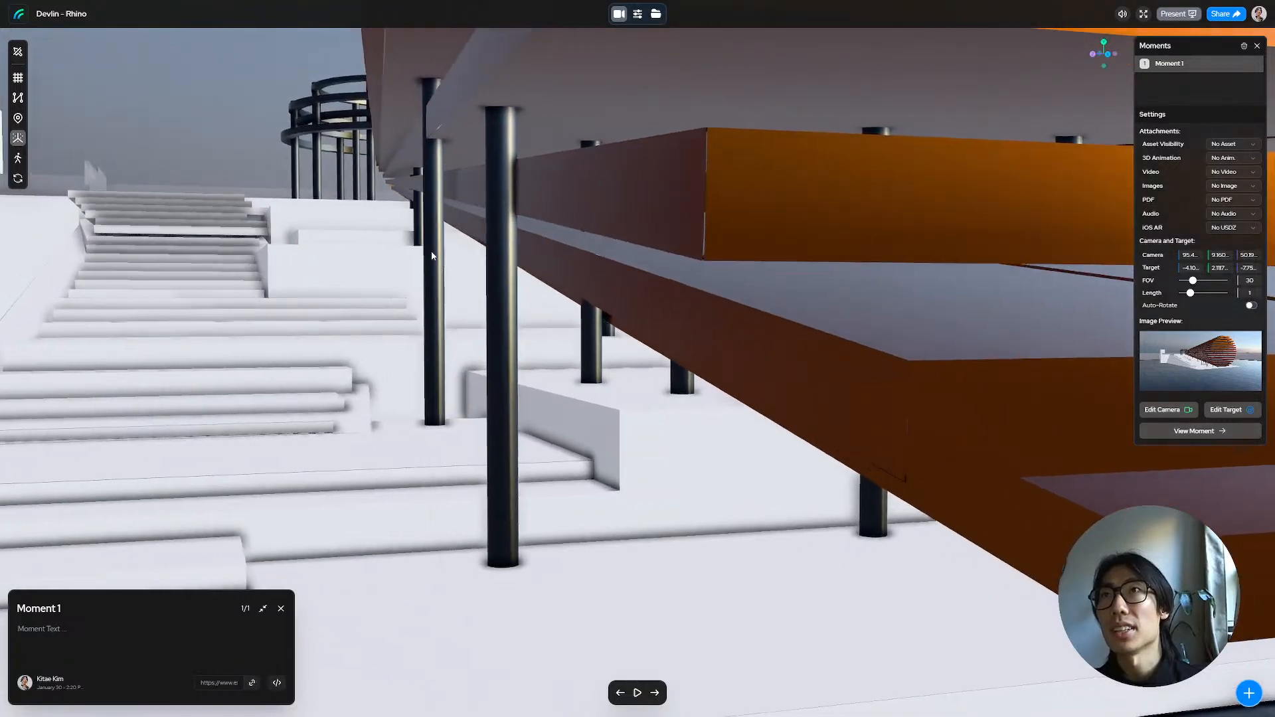
pyautogui.moveTo(433, 257); pyautogui.dragTo(558, 242, button='right')
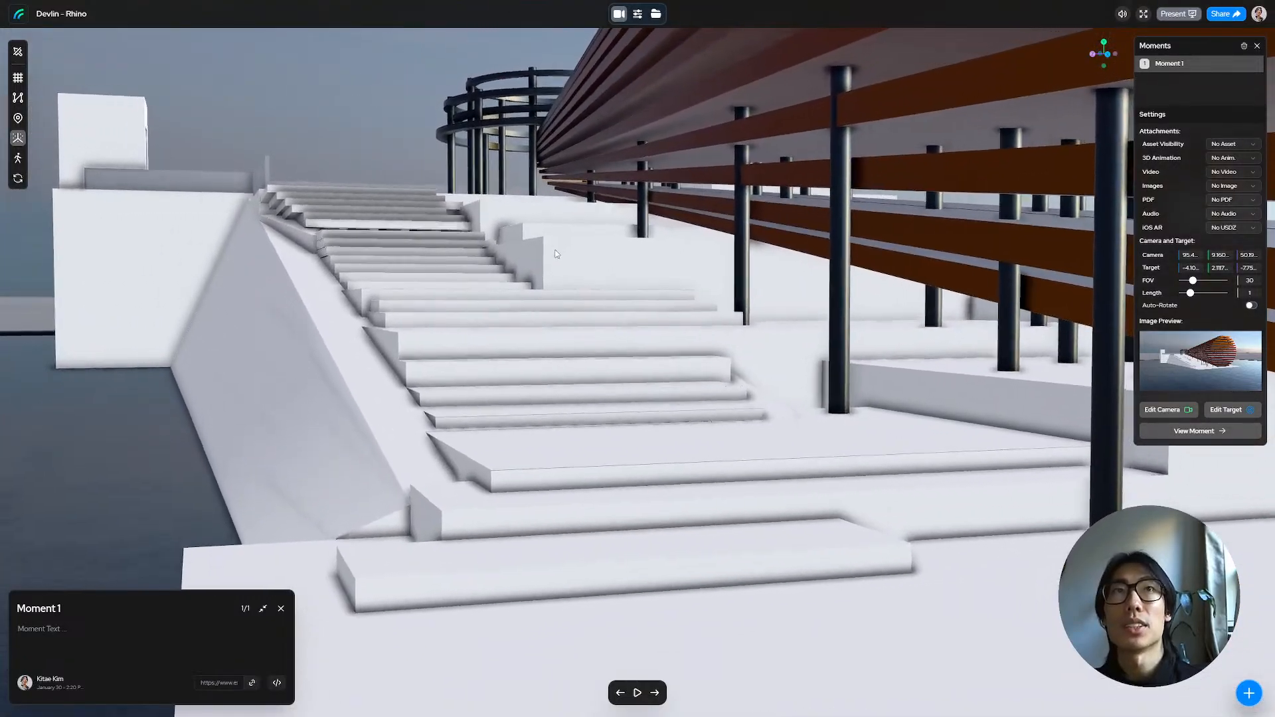
pyautogui.click(1249, 693)
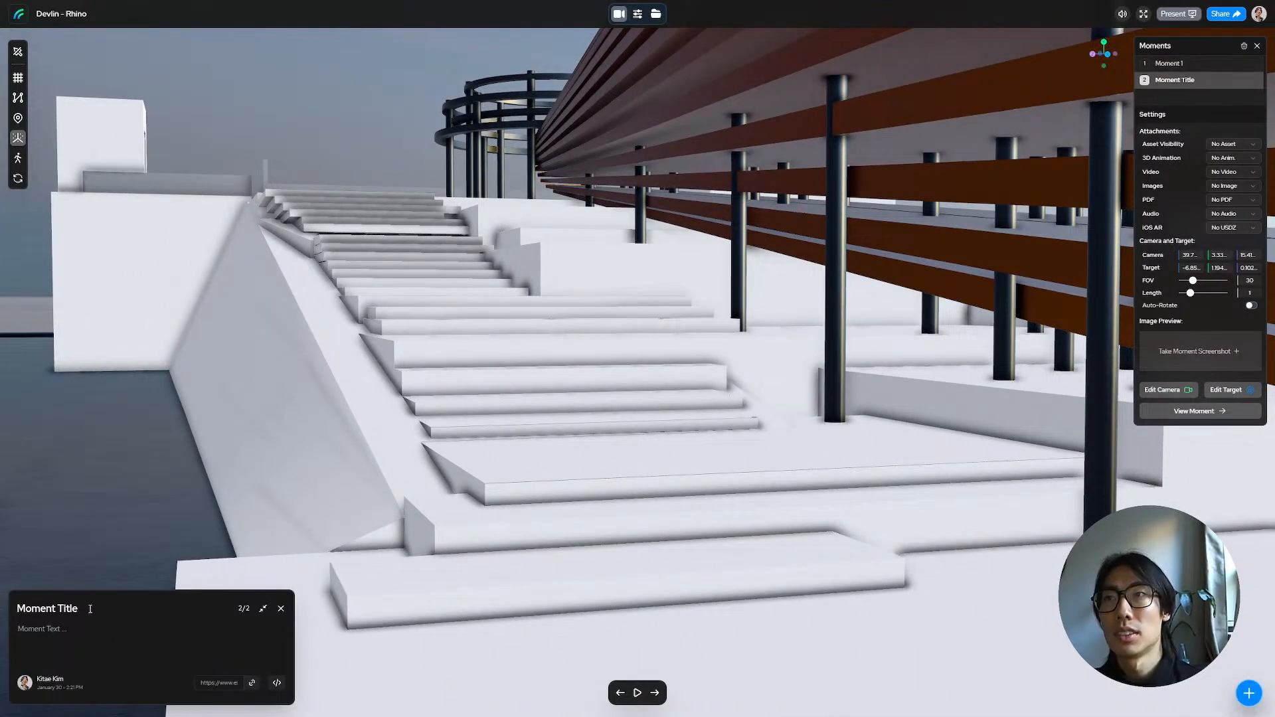
pyautogui.click(117, 604)
pyautogui.write('Exter')
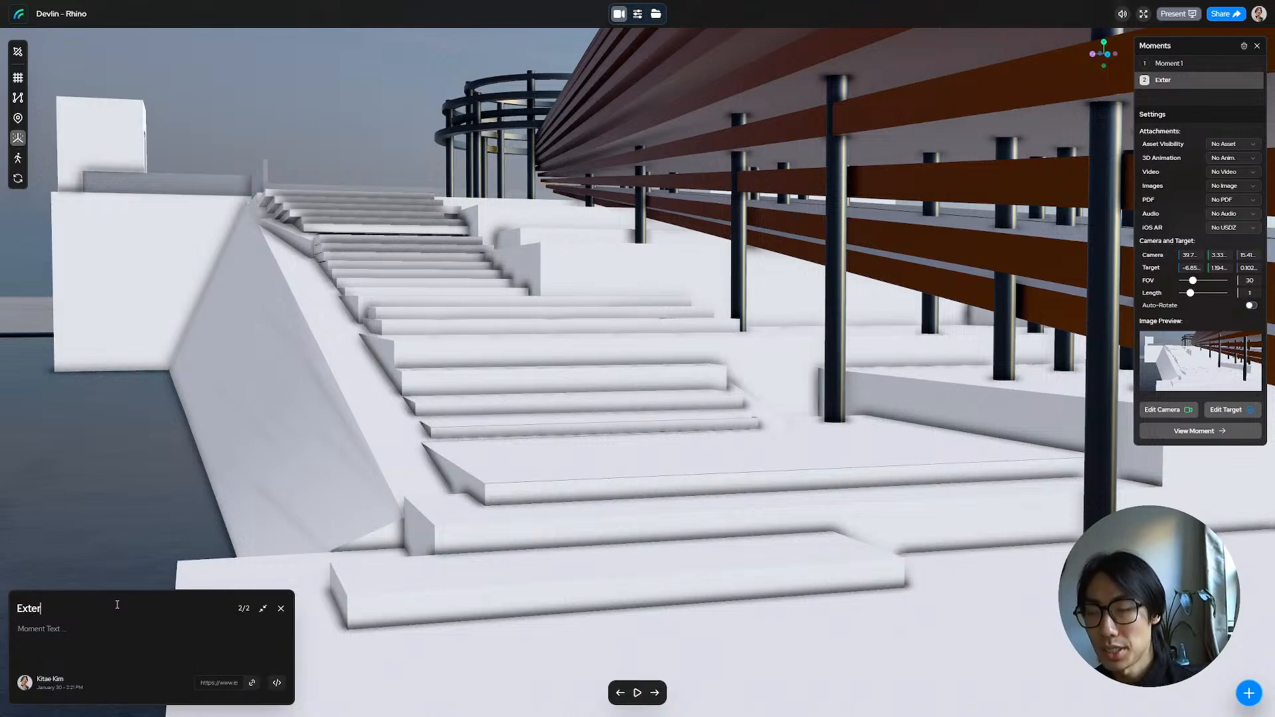
pyautogui.write('ior Staircase')
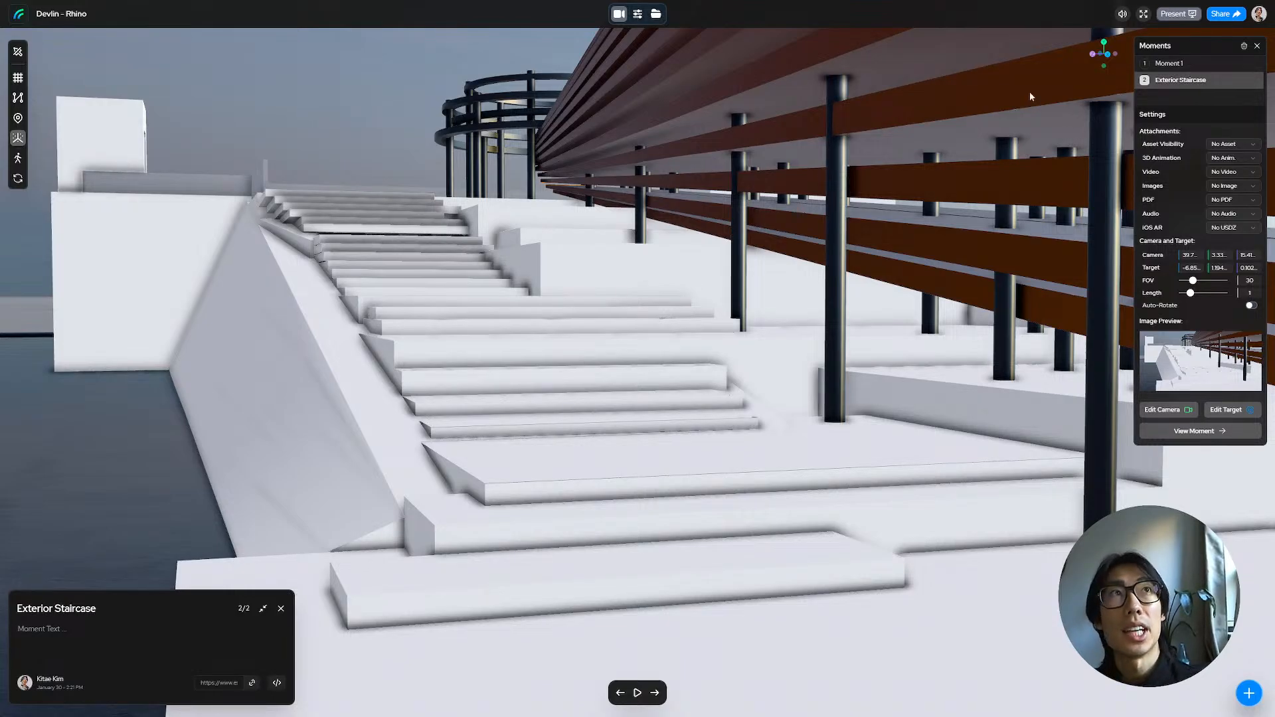
# Step: Play back and forth between Moment 1 and Exterior Staircase to check the camera transitions
pyautogui.click(621, 693)
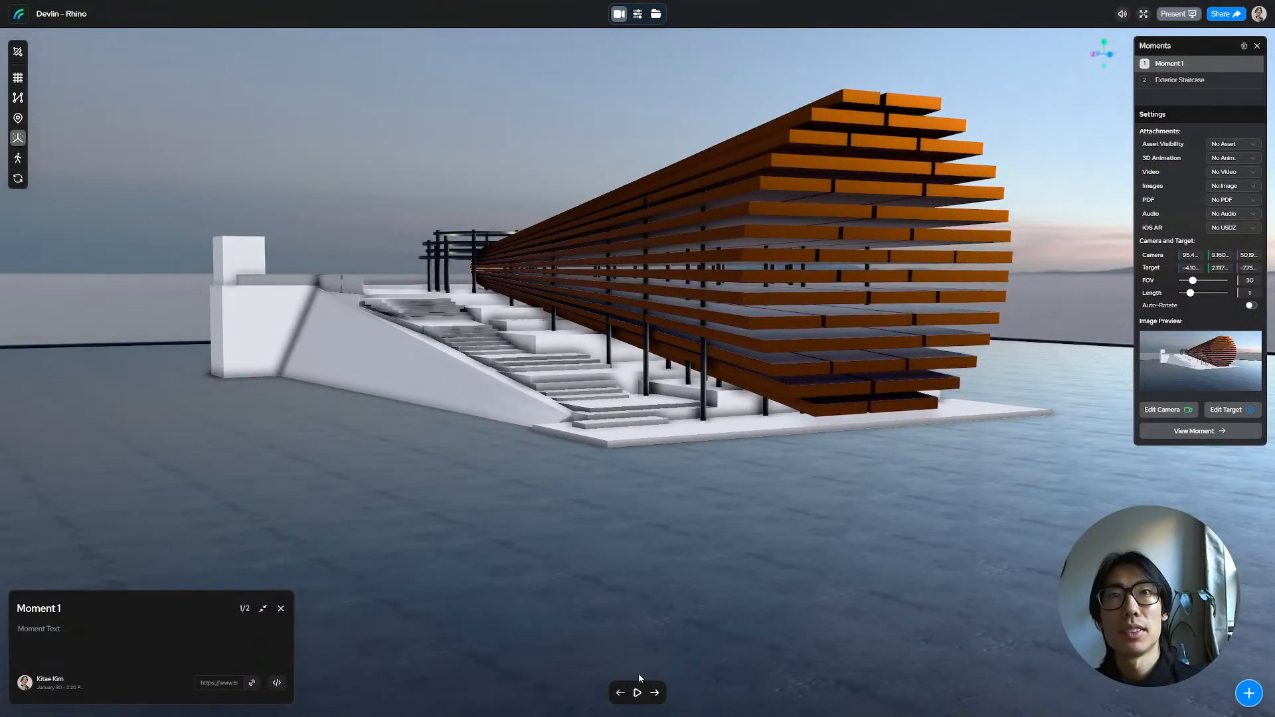
pyautogui.click(654, 692)
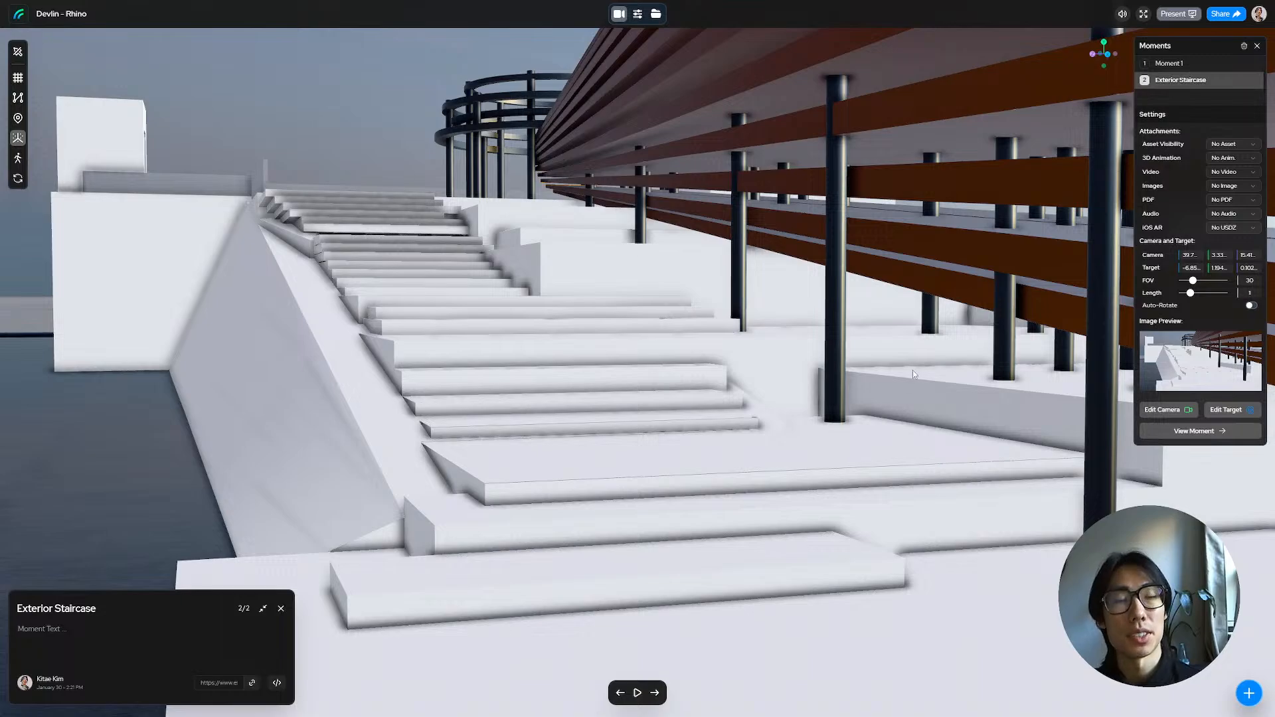
pyautogui.press('Left')
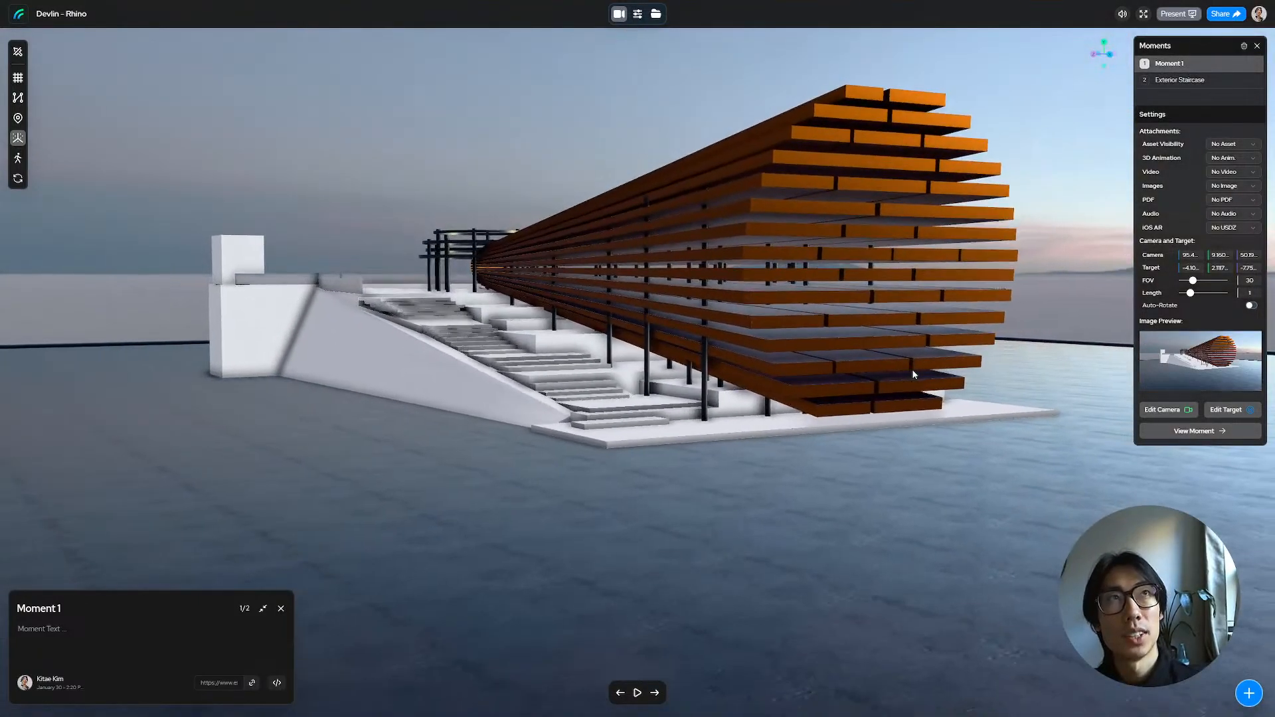
pyautogui.press('Right')
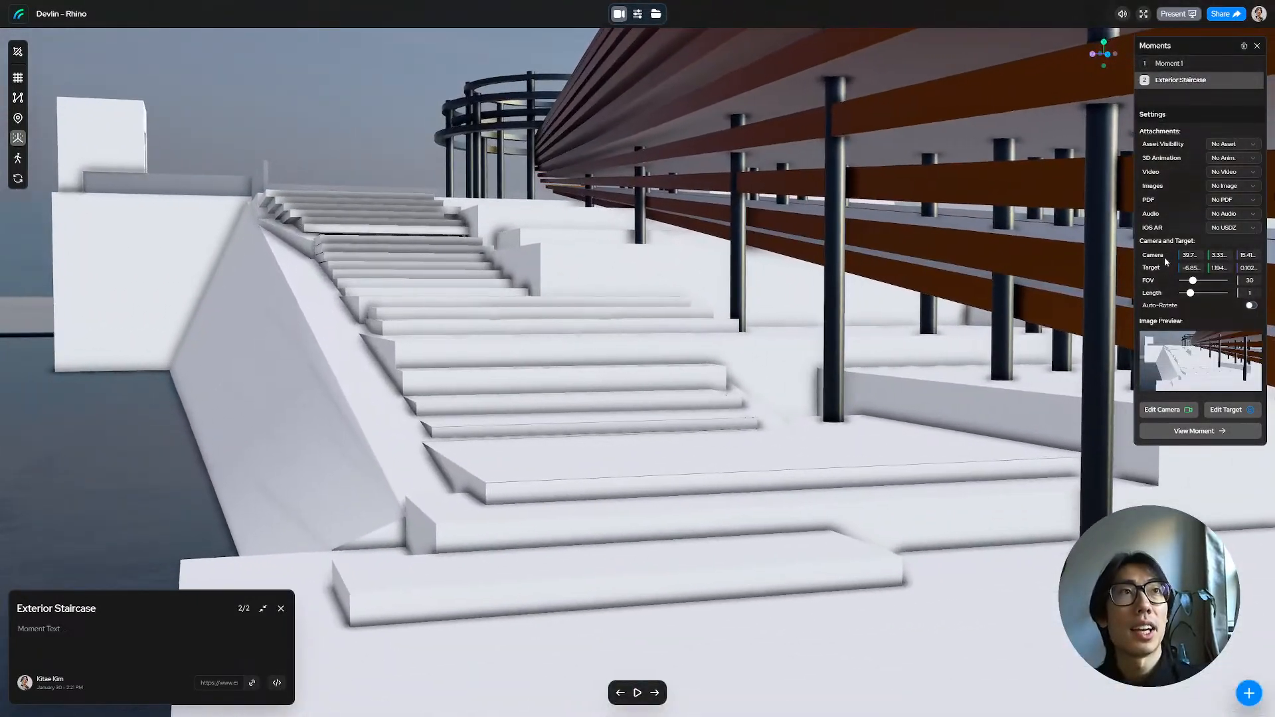
# Step: Set the Exterior Staircase moment's FOV to 35.5 and length to 5, and replay the transition from Moment 1
pyautogui.moveTo(1194, 282); pyautogui.dragTo(1228, 301)
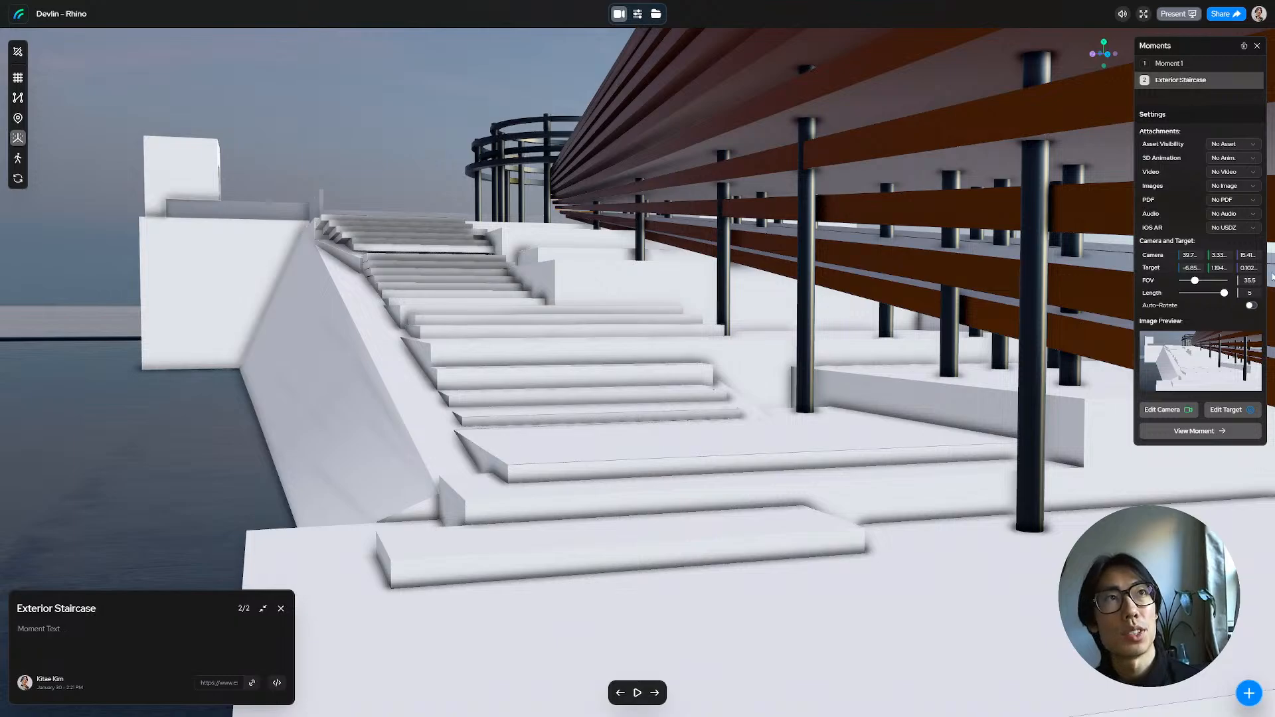
pyautogui.click(1170, 64)
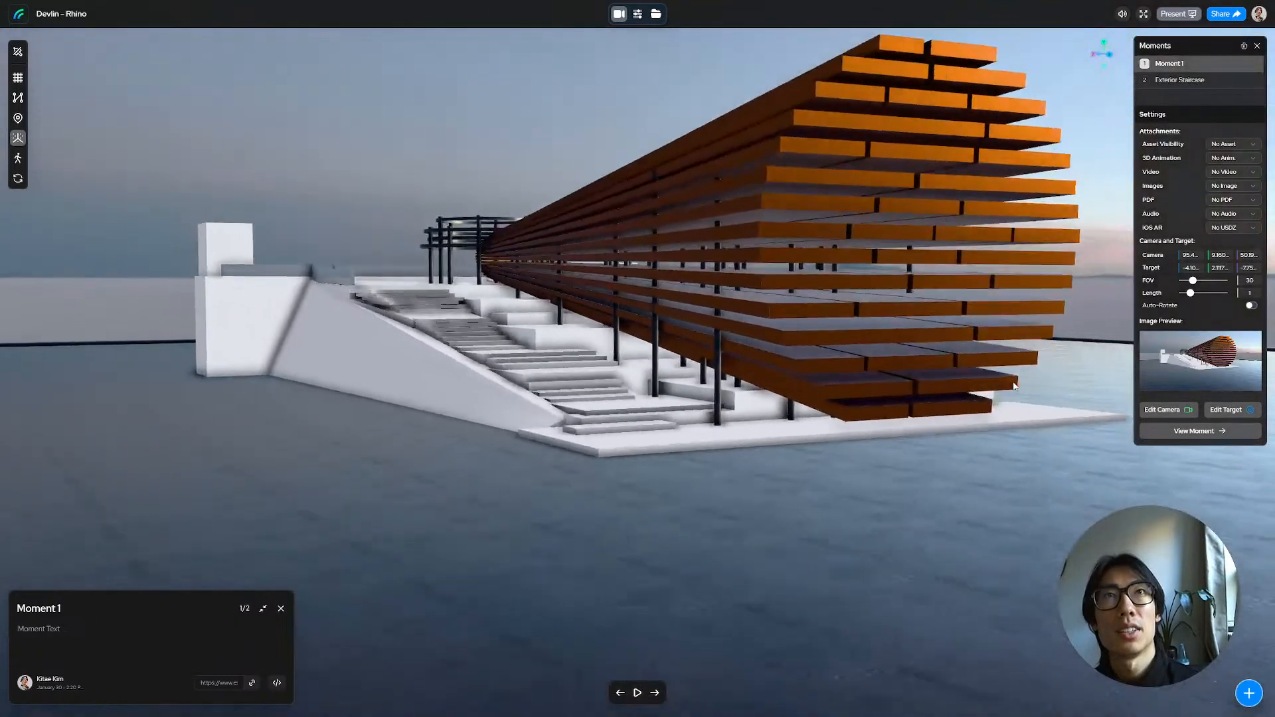
pyautogui.press('Right')
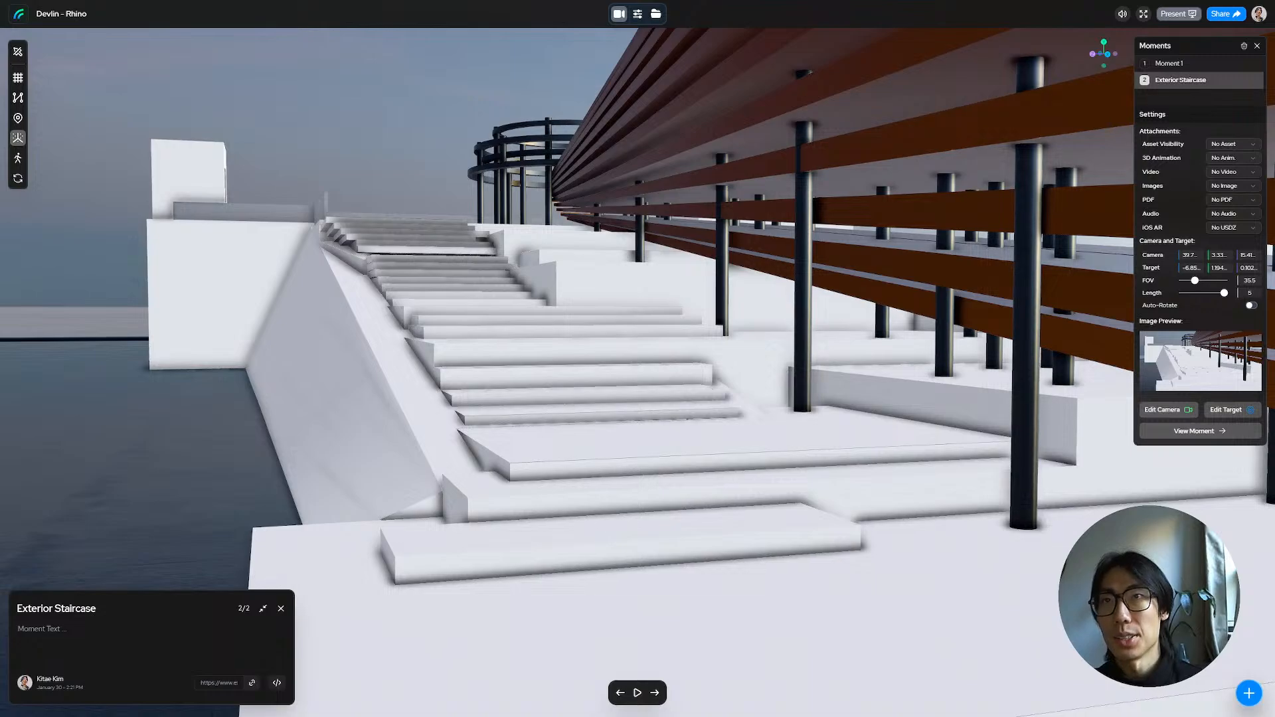
# Step: Preview a ViewCapture image in File Explorer, and add a third moment in Foveate showing the model from directly above
pyautogui.hotkey('alt', 'Tab')
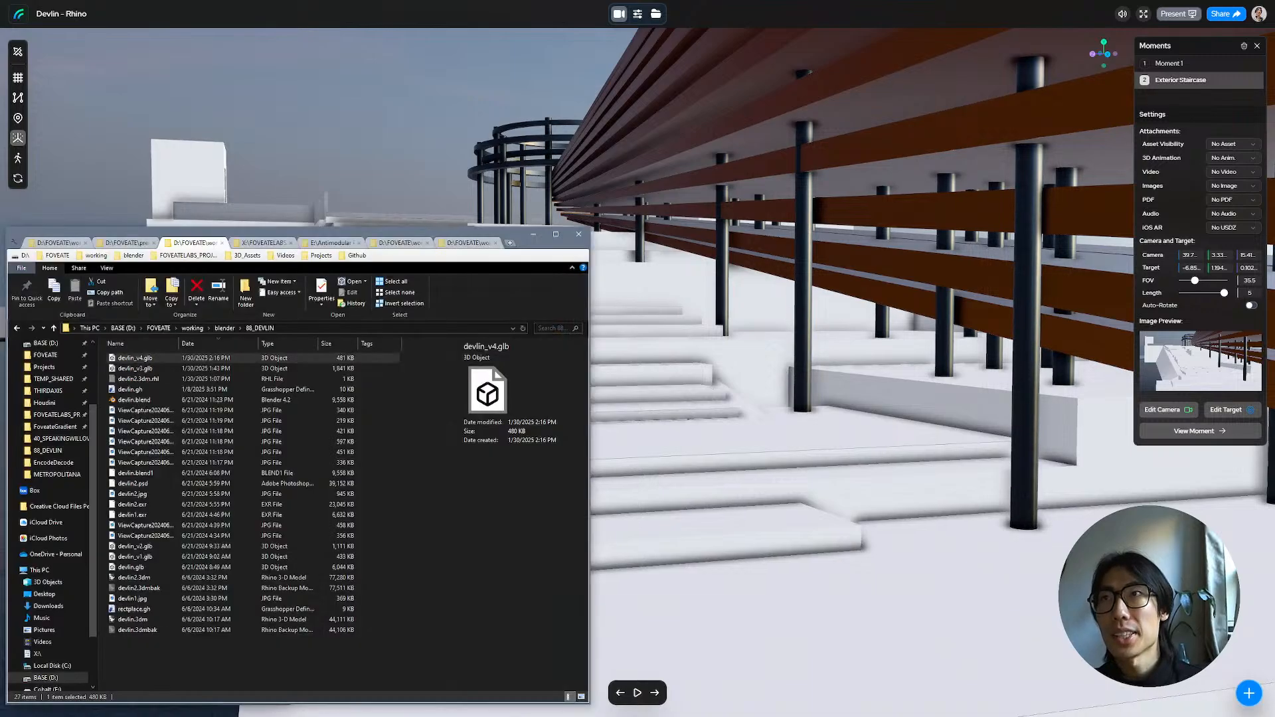
pyautogui.click(171, 410)
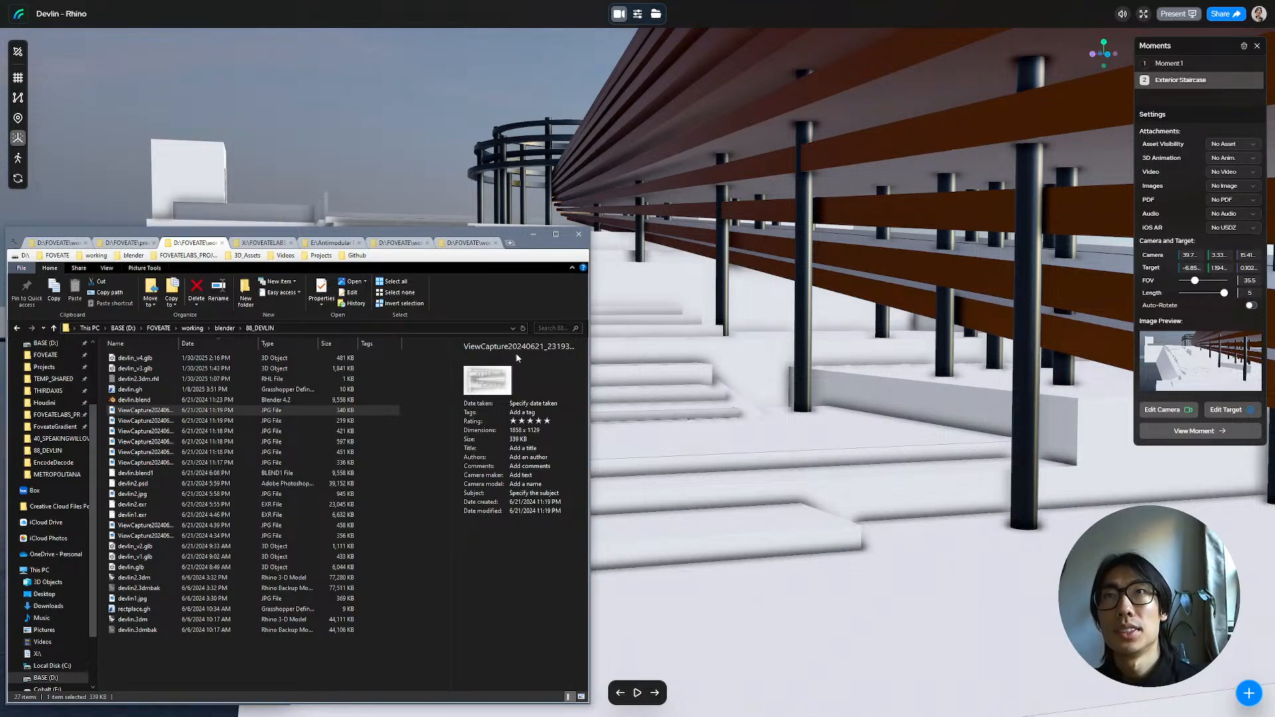
pyautogui.moveTo(759, 273); pyautogui.dragTo(695, 348)
pyautogui.scroll(-5, 753, 329)
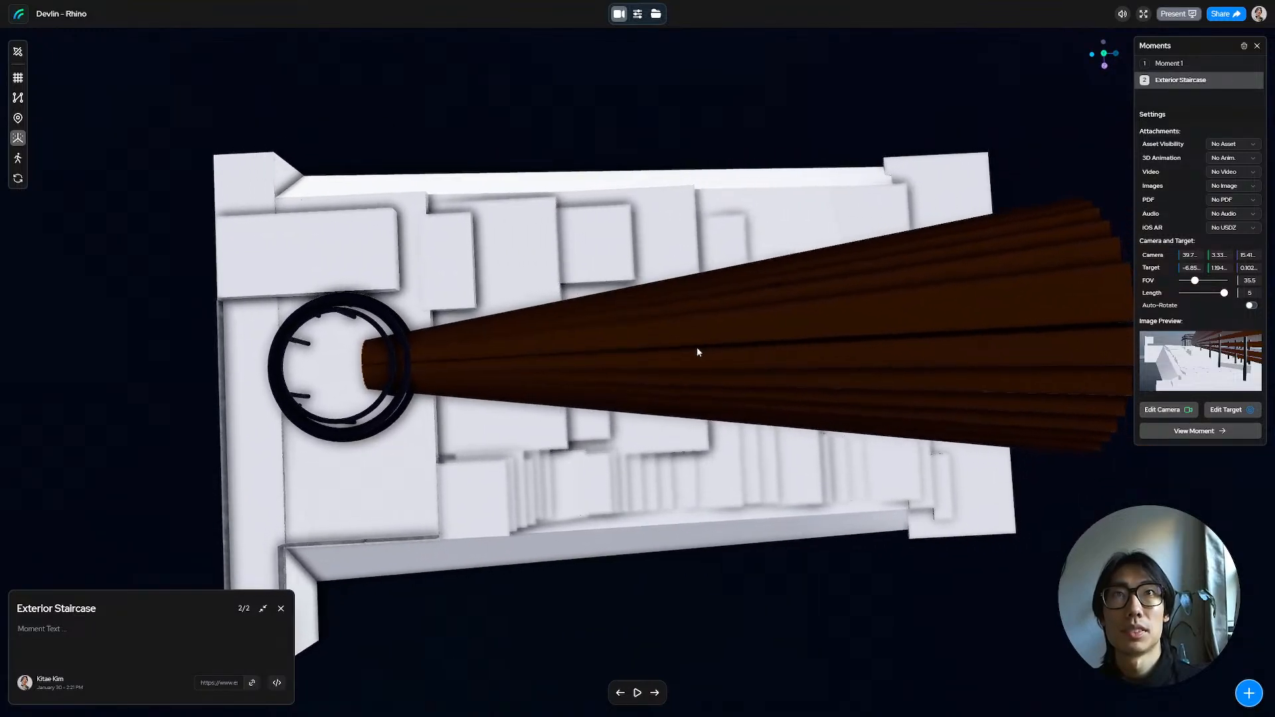
pyautogui.scroll(-3, 695, 348)
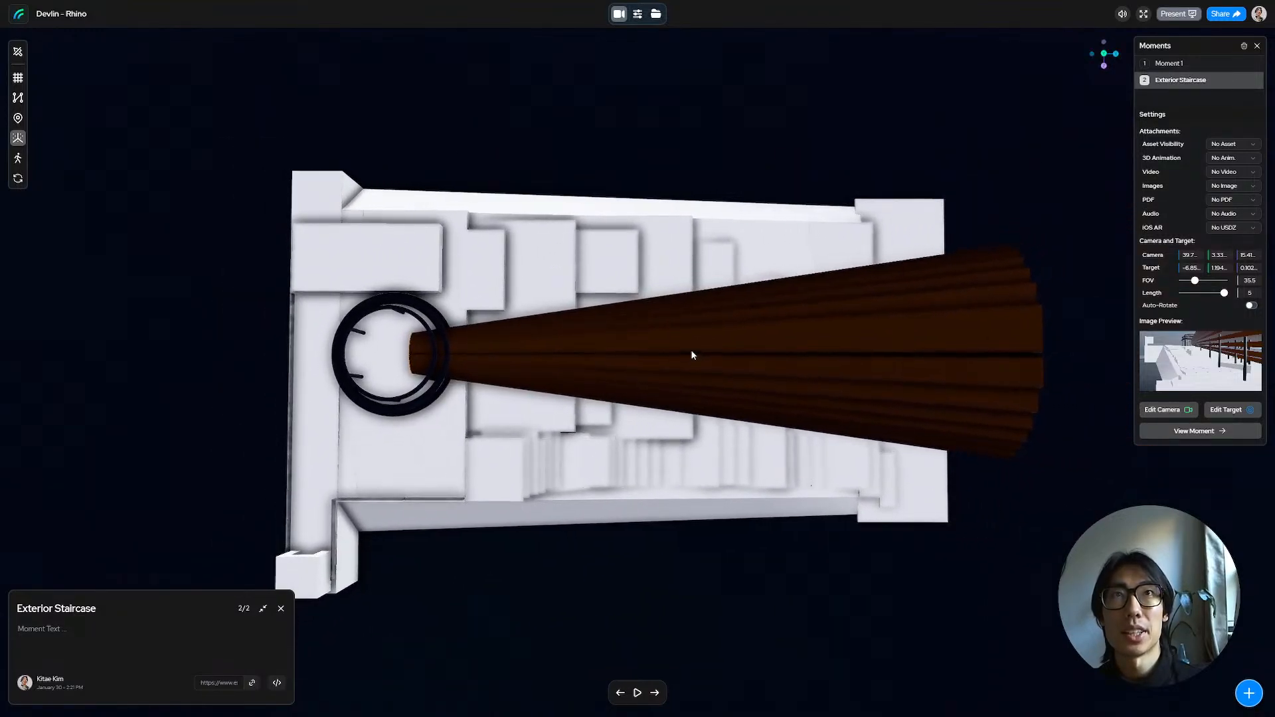
pyautogui.click(1247, 703)
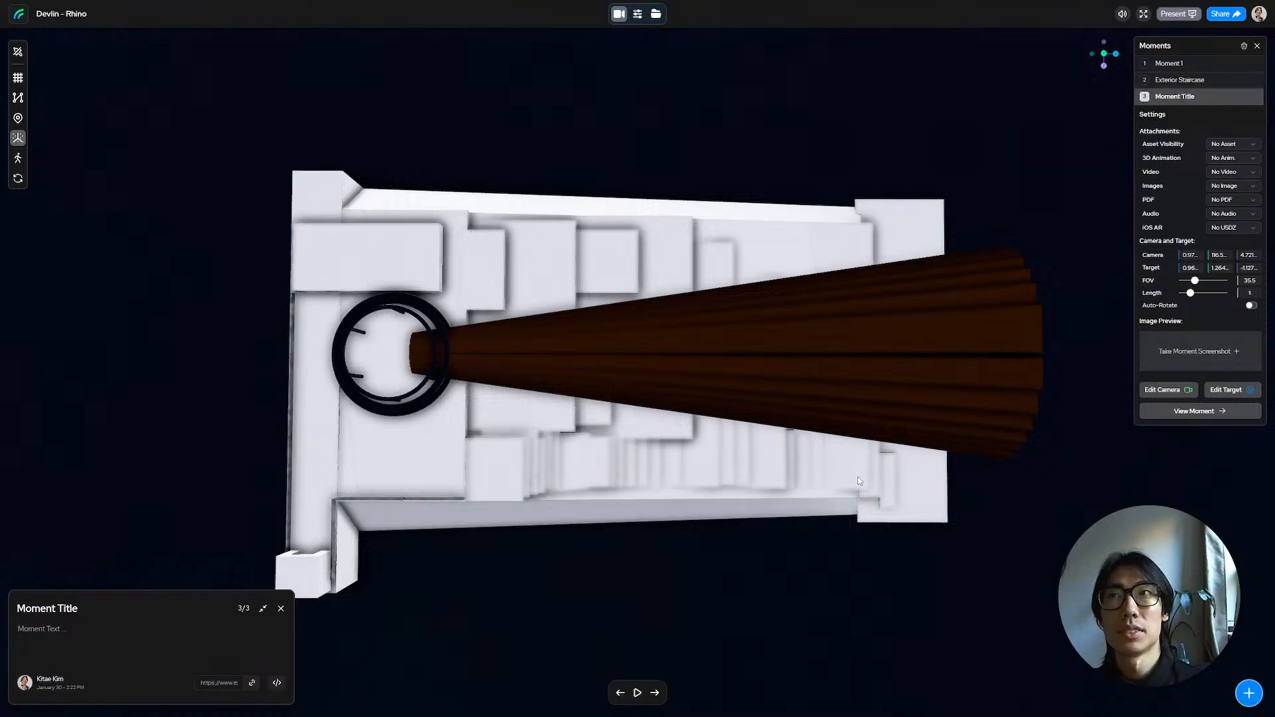
# Step: Import ViewCapture20240621_231934.jpg from the 88_DEVLIN folder into the scene and check it among the assets
pyautogui.hotkey('alt', 'Tab')
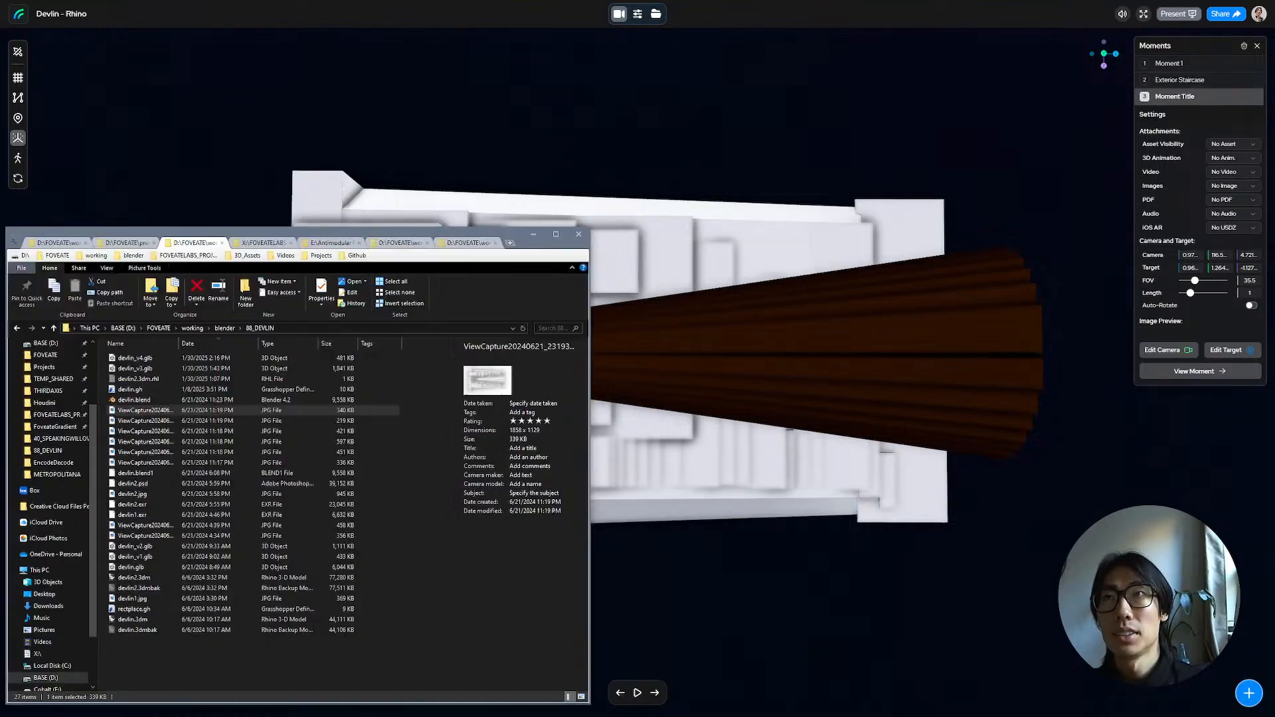
pyautogui.moveTo(143, 410); pyautogui.dragTo(709, 316)
pyautogui.click(656, 14)
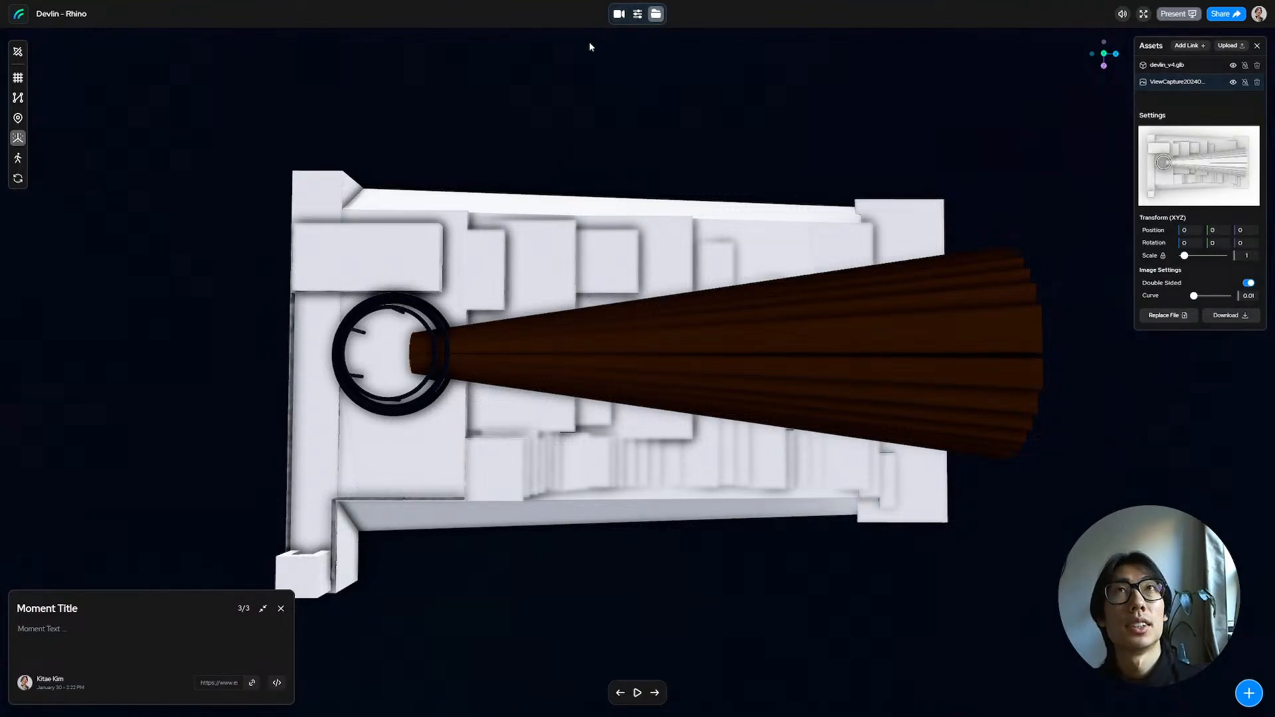
# Step: Attach the ViewCapture image to the third moment, then open the attachment for a preview and close it
pyautogui.click(619, 14)
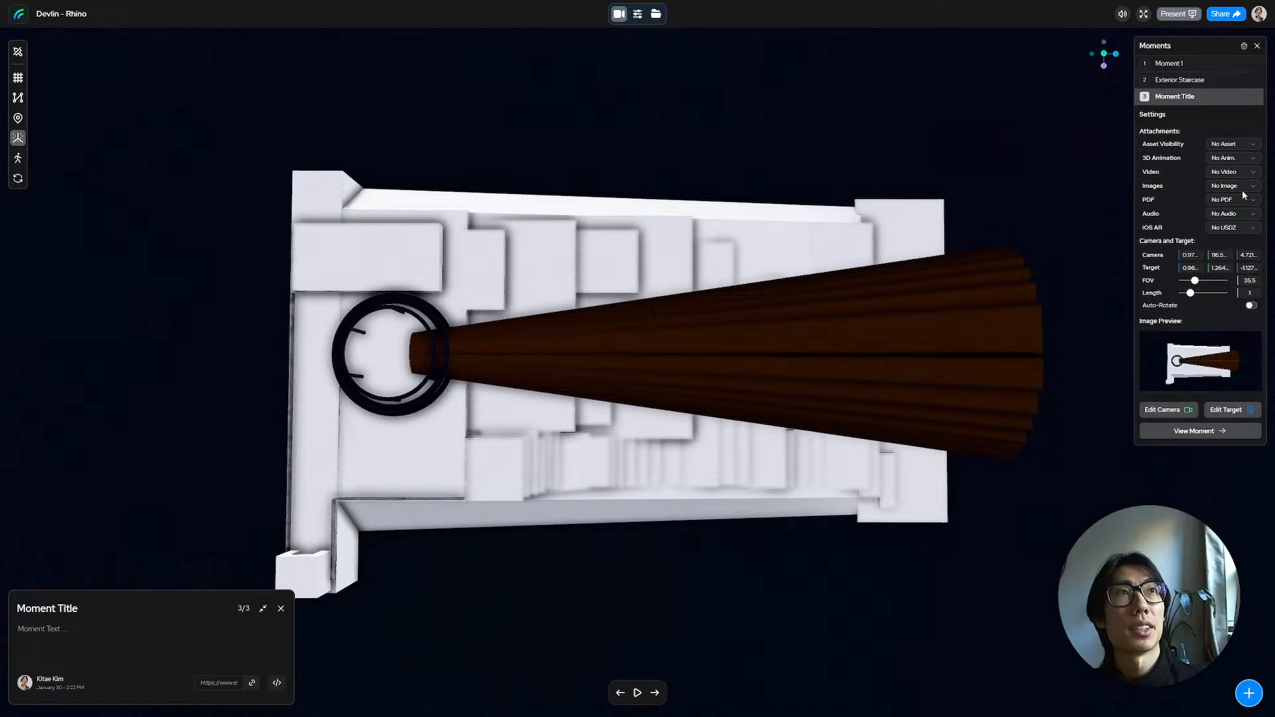
pyautogui.click(1243, 192)
pyautogui.click(1236, 208)
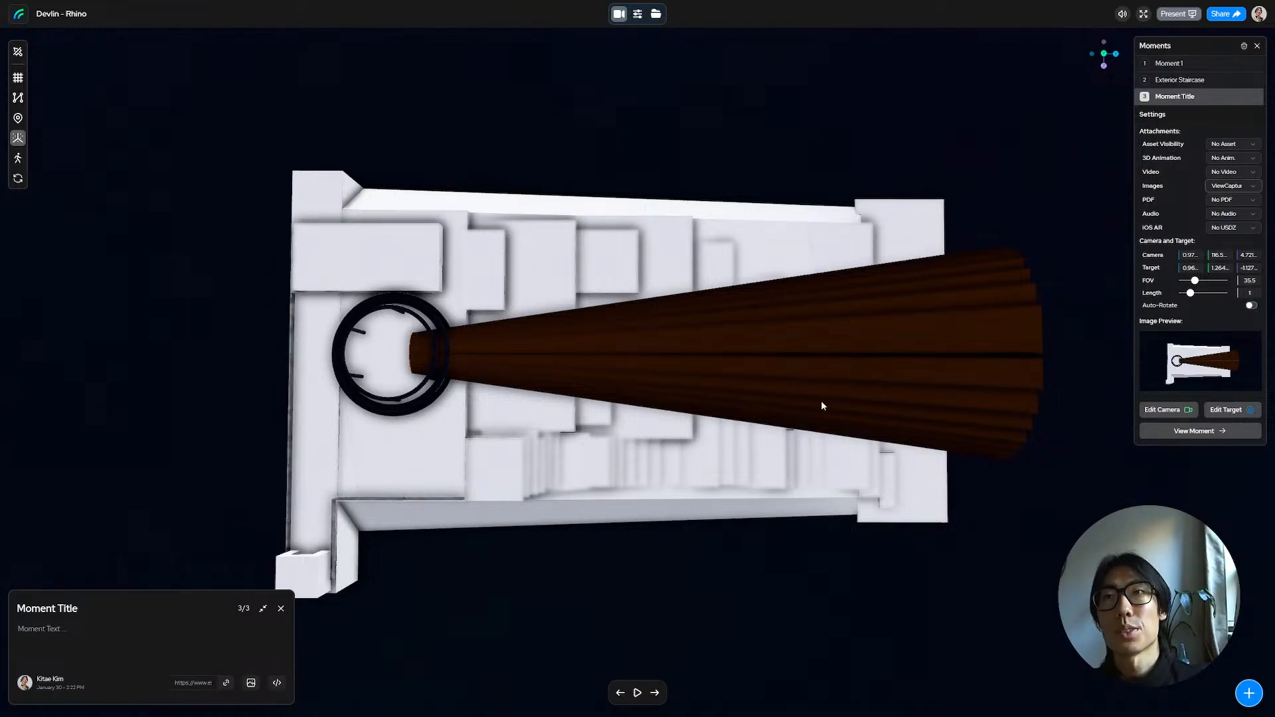
pyautogui.click(250, 684)
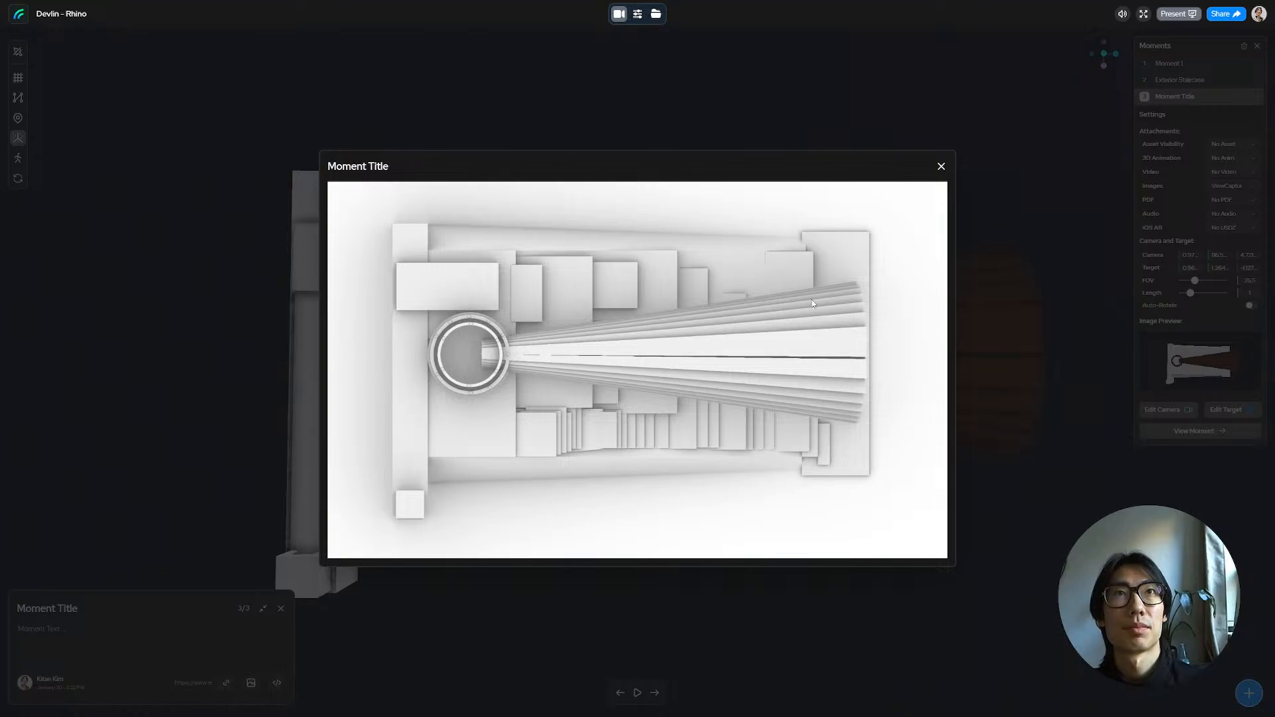
pyautogui.click(945, 171)
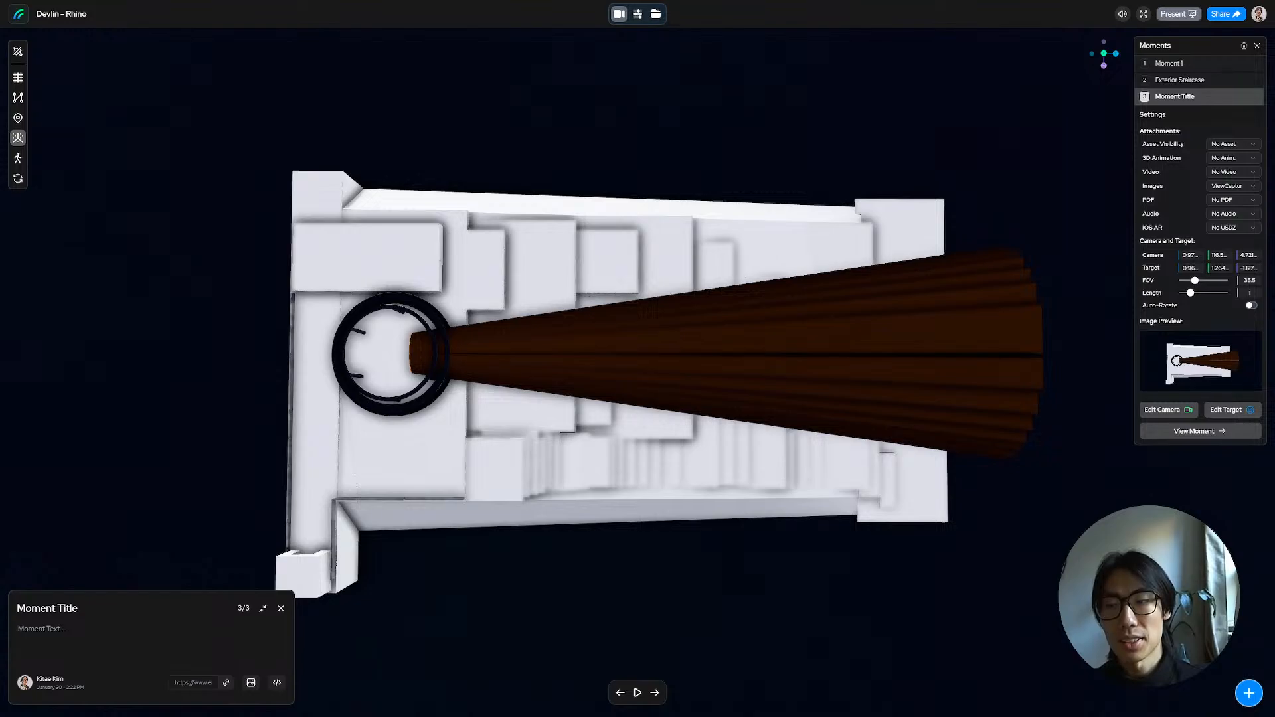
# Step: Import devlin2.jpg from the 88_DEVLIN folder into the scene and check it among the assets
pyautogui.hotkey('alt', 'Tab')
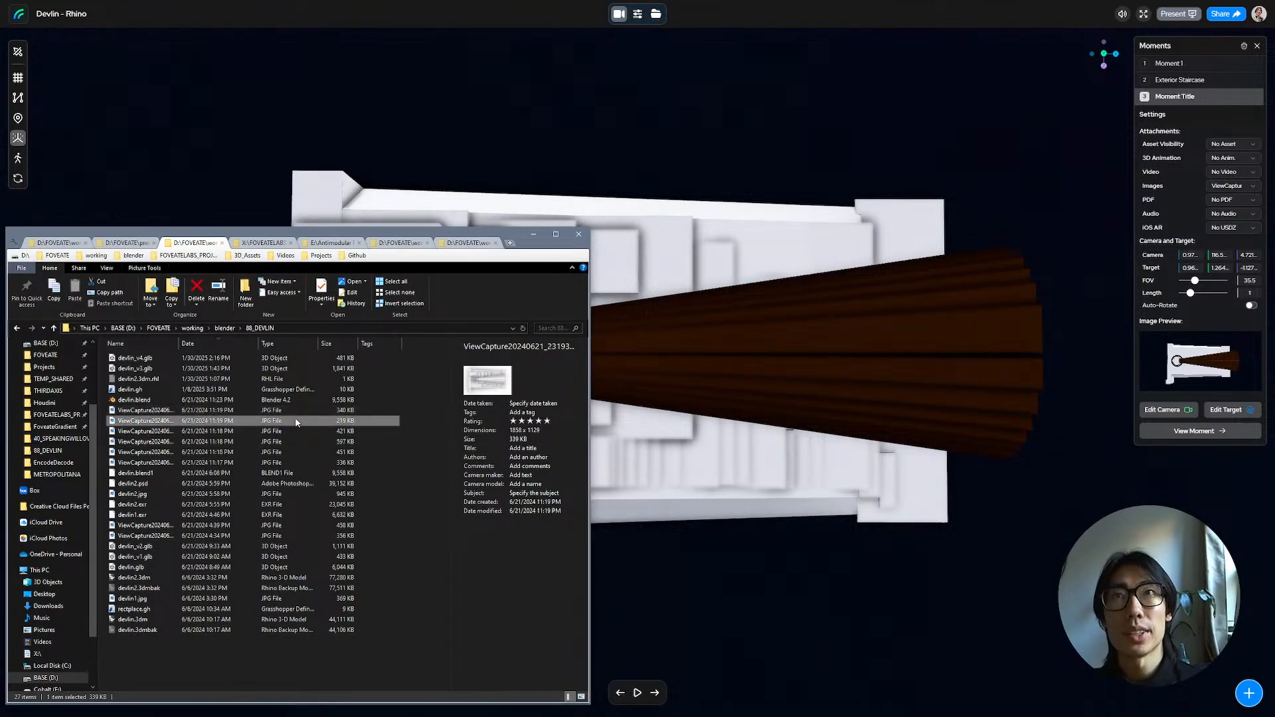
pyautogui.click(296, 423)
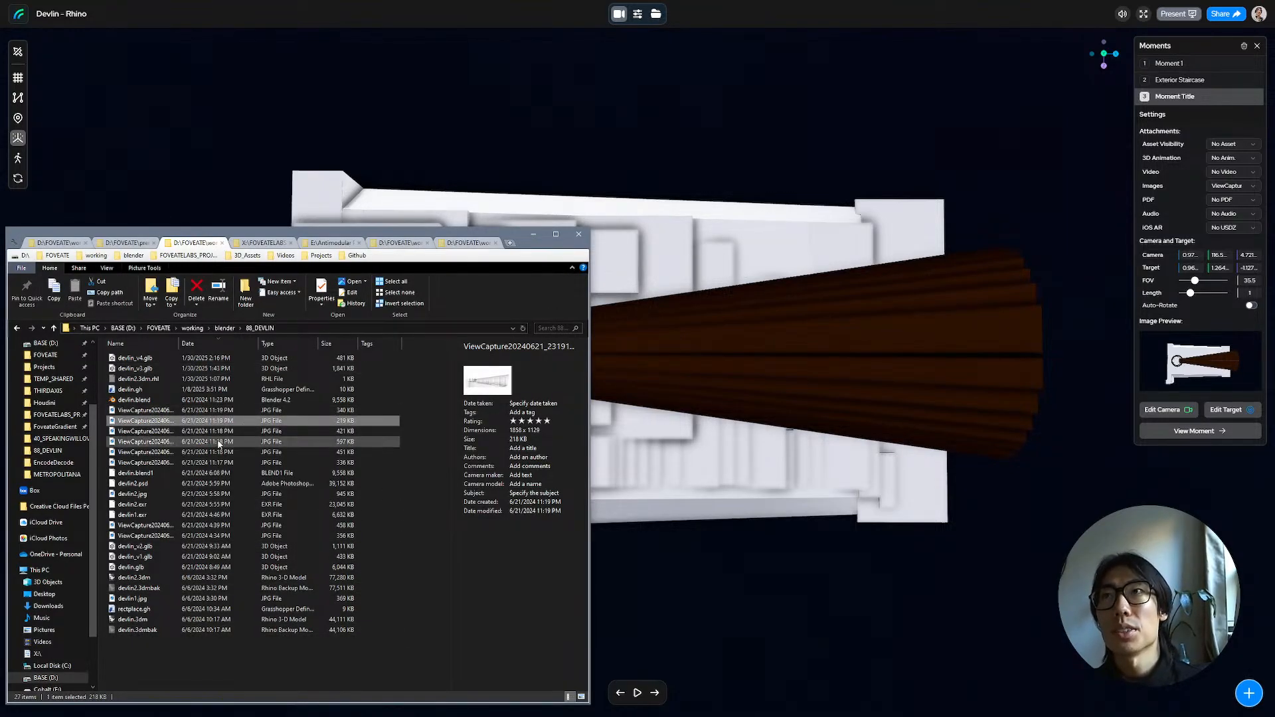
pyautogui.click(158, 498)
pyautogui.moveTo(141, 499); pyautogui.dragTo(906, 311)
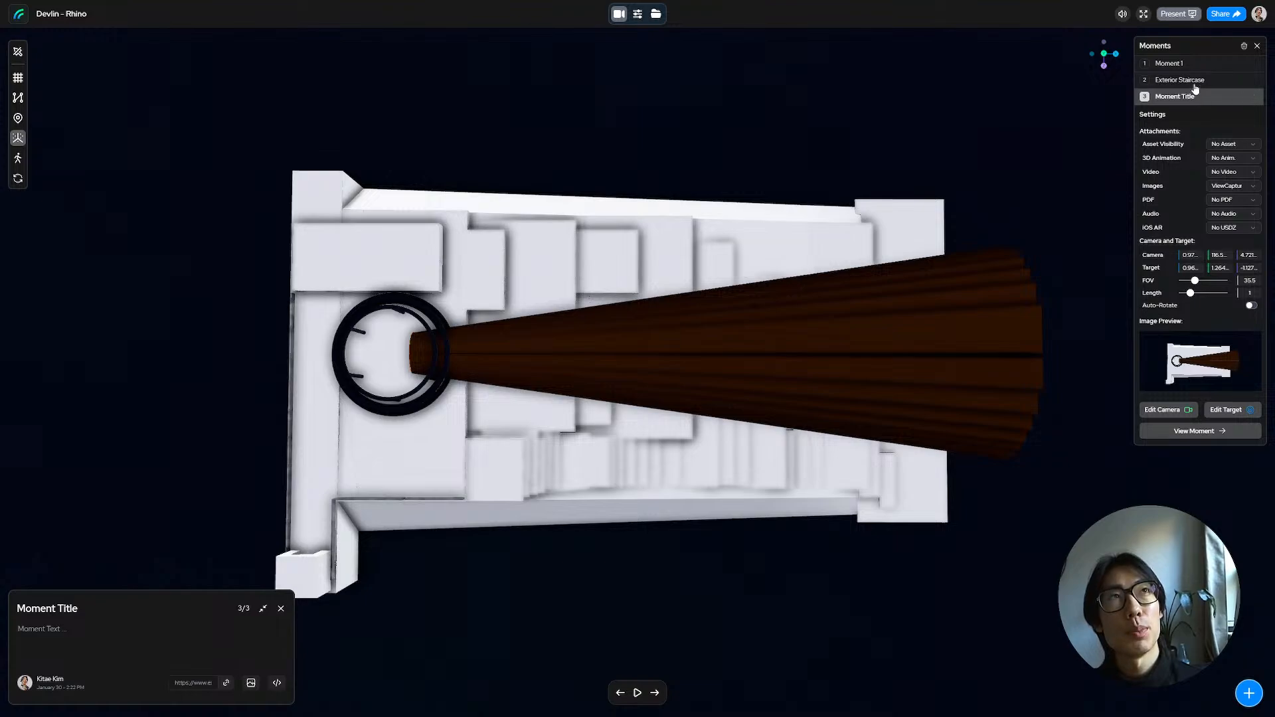
pyautogui.click(655, 15)
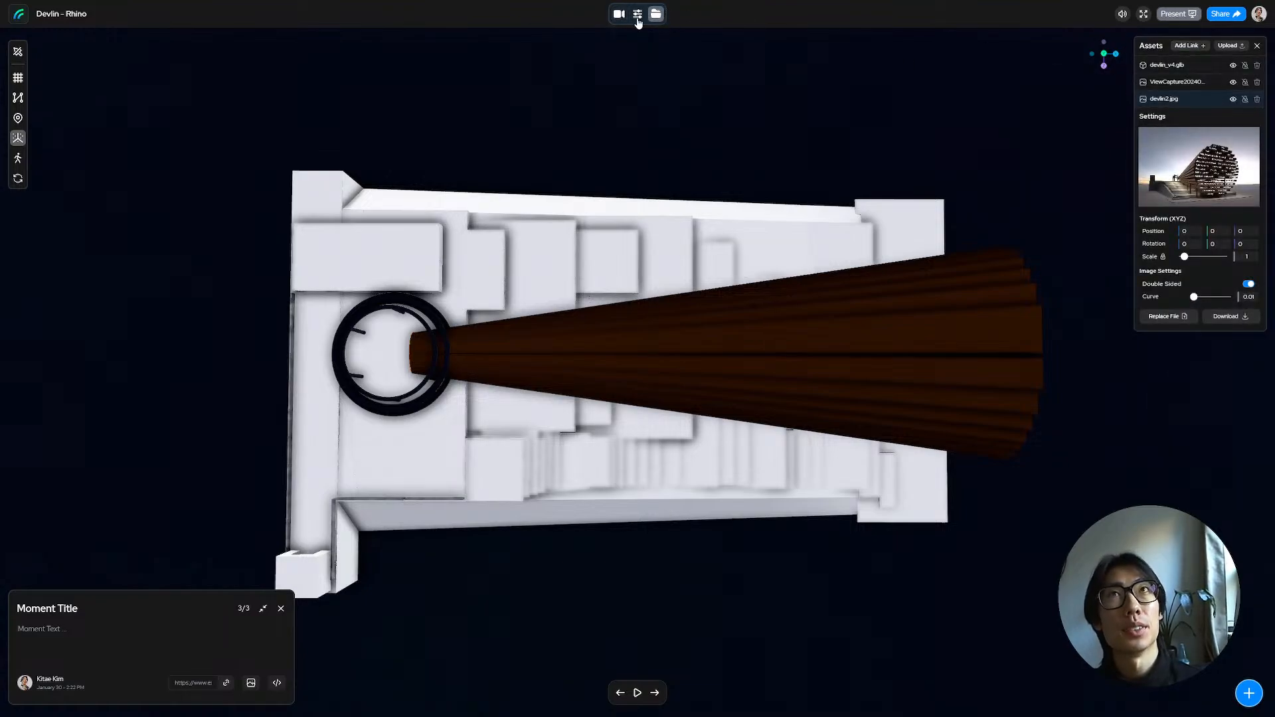
# Step: Title the third moment "Plan View"
pyautogui.click(619, 14)
pyautogui.doubleClick(73, 610)
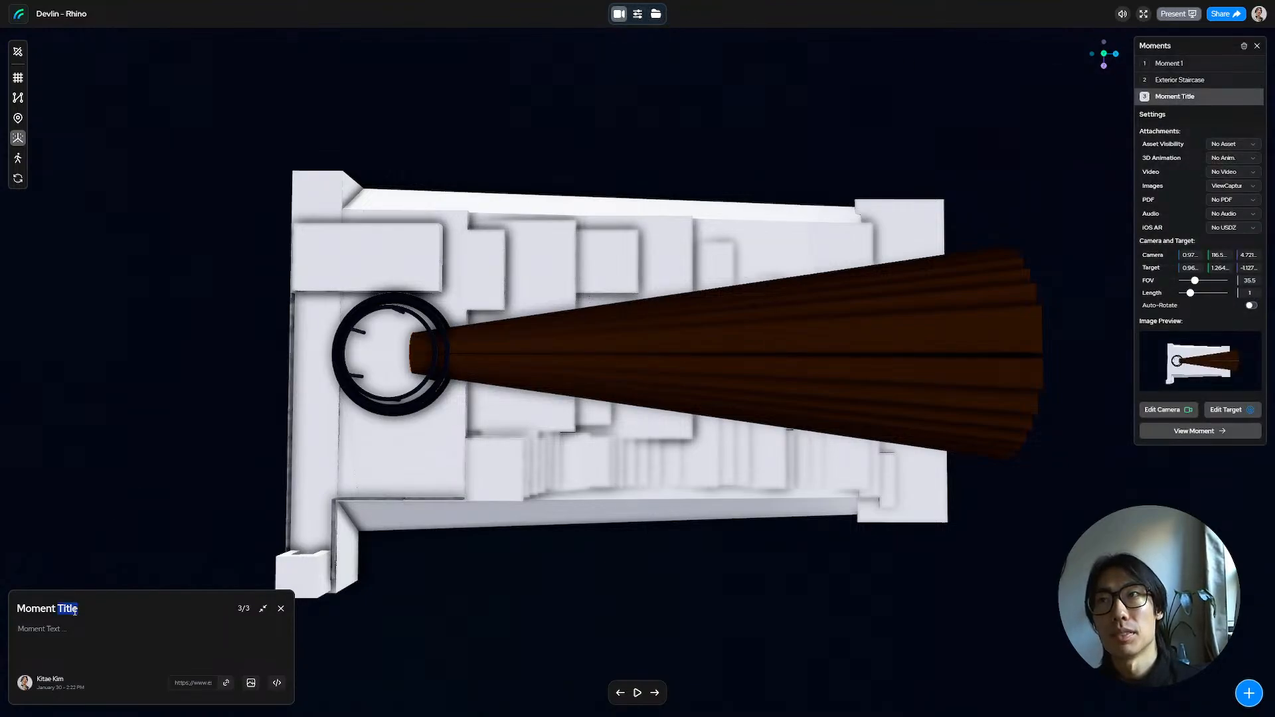
pyautogui.hotkey('ctrl', 'a')
pyautogui.write('Plan')
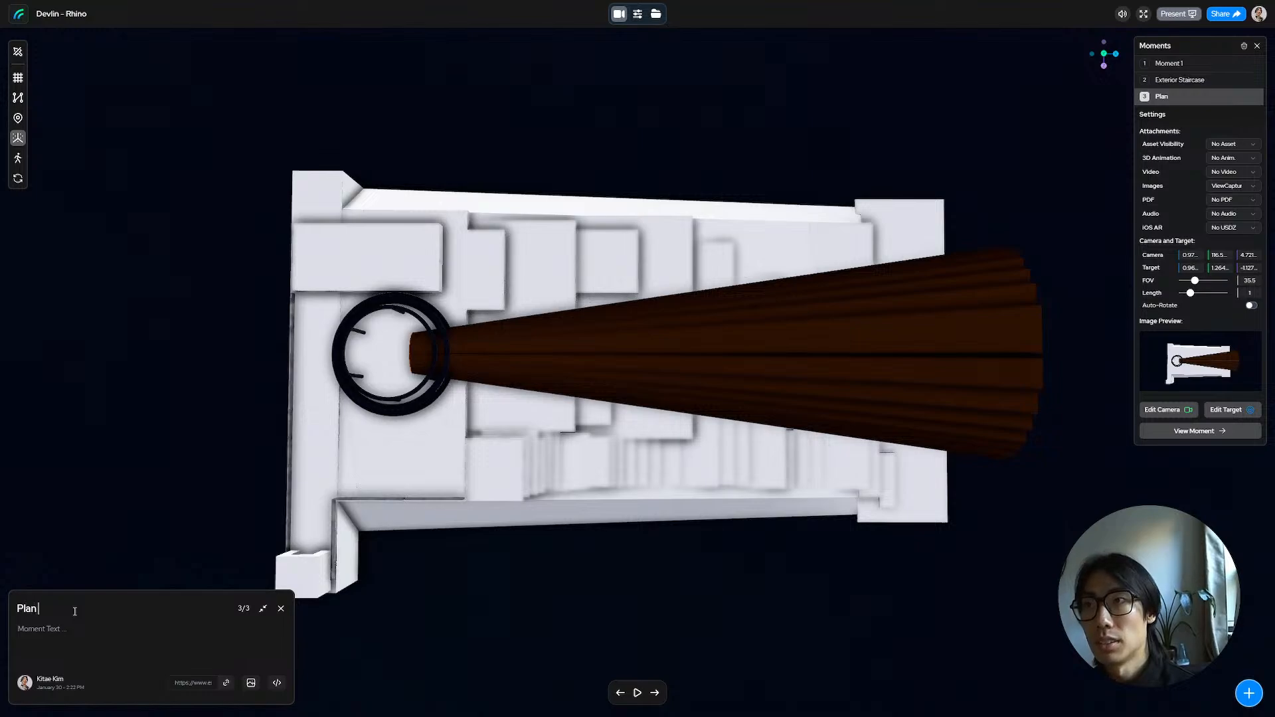
pyautogui.write(' View')
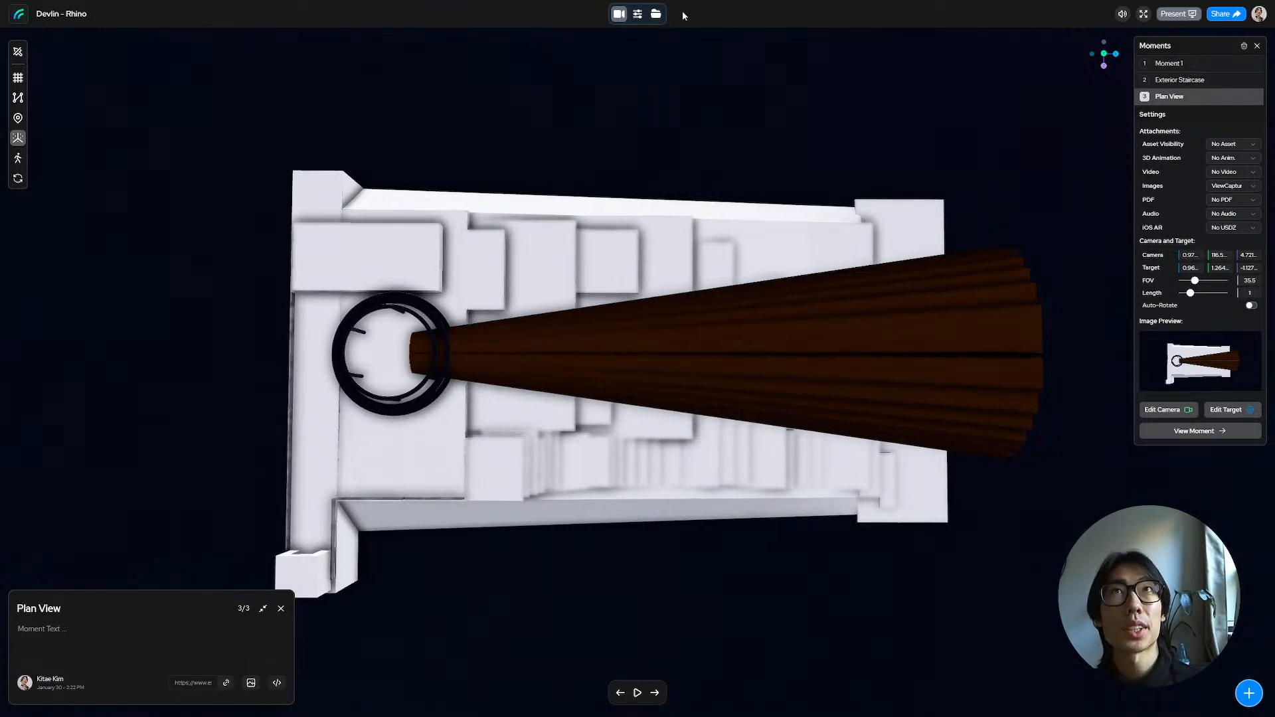
# Step: Attach the image devlin2.jpg to Moment 1
pyautogui.click(655, 13)
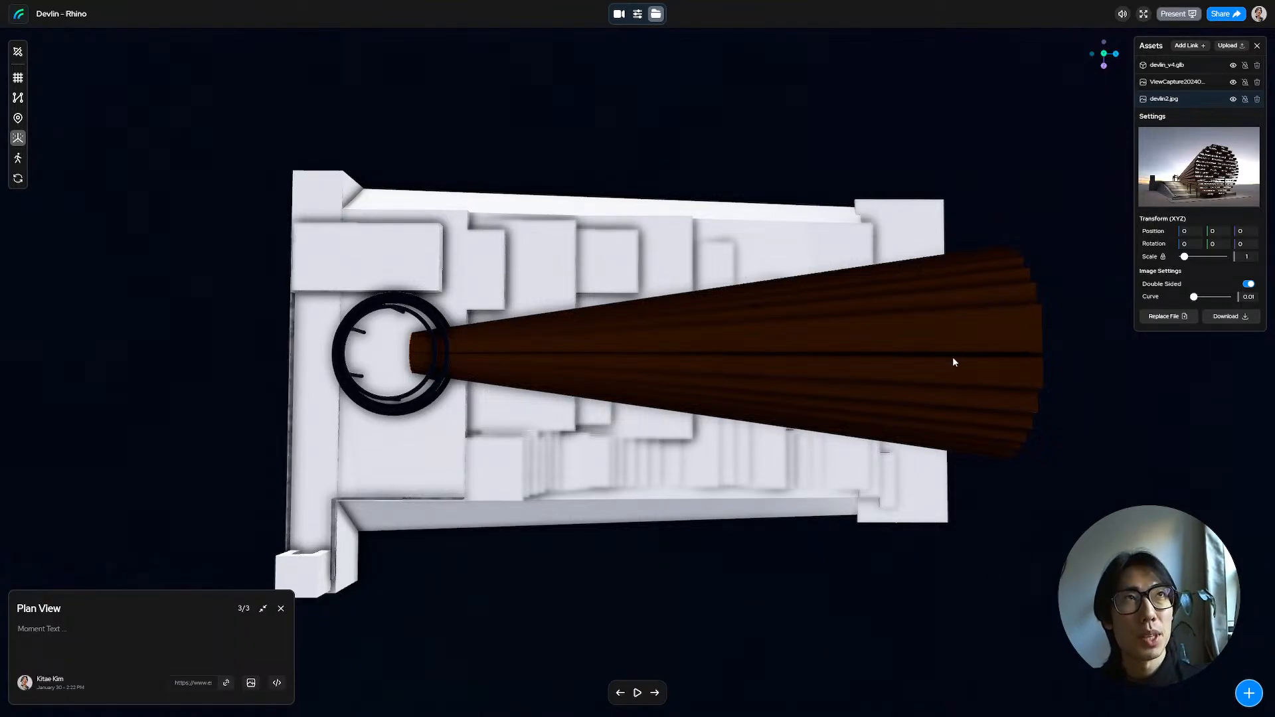
pyautogui.moveTo(953, 358); pyautogui.dragTo(829, 291)
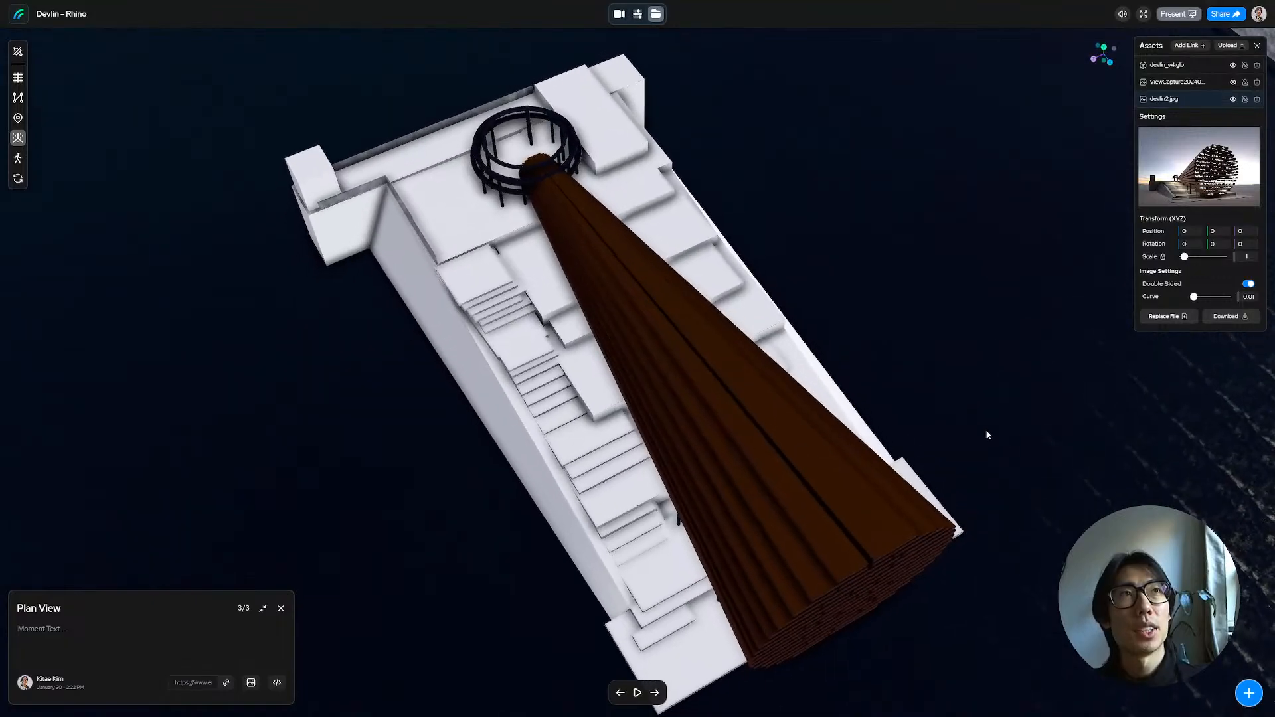
pyautogui.moveTo(986, 435); pyautogui.dragTo(1003, 340)
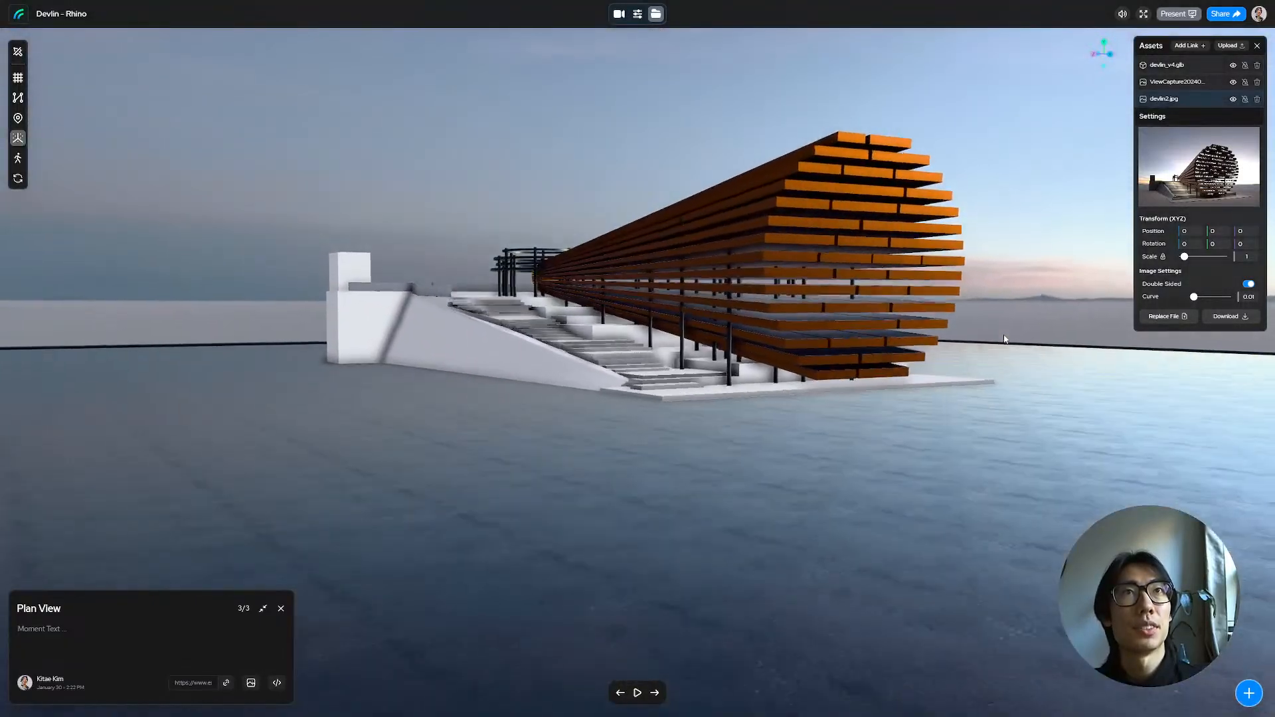
pyautogui.click(619, 13)
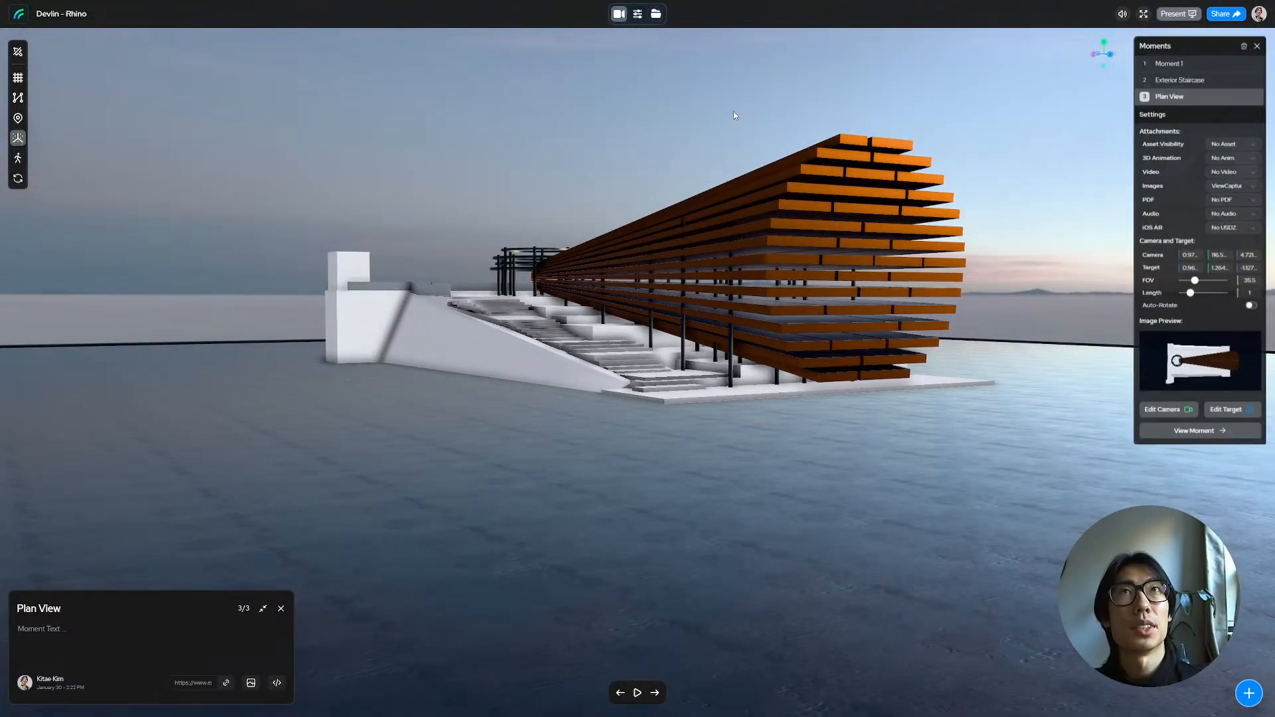
pyautogui.click(1188, 65)
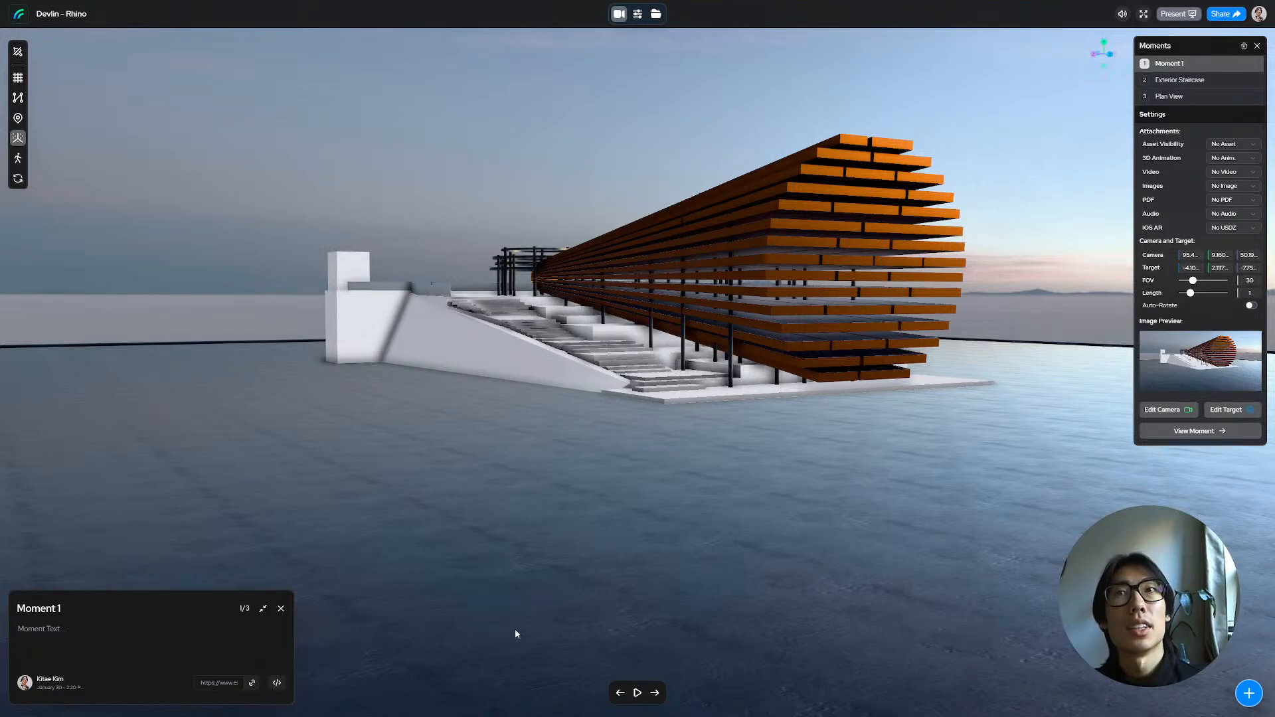
pyautogui.click(1242, 186)
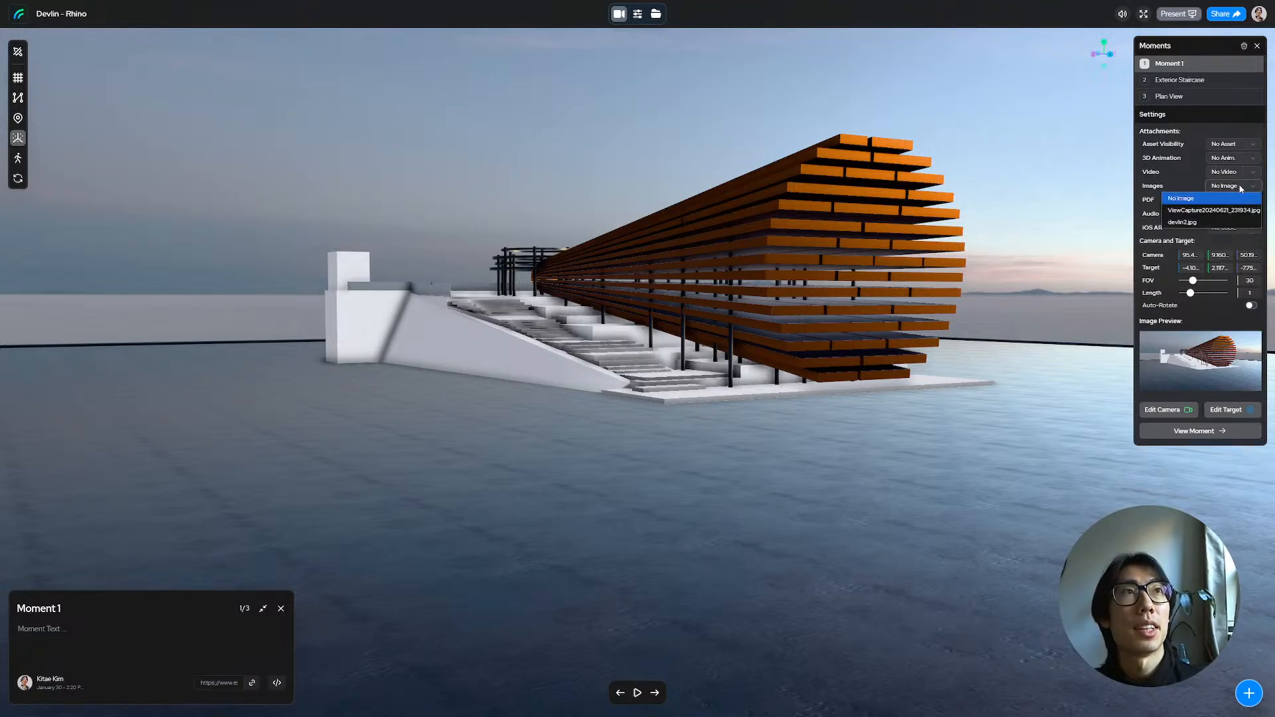
pyautogui.click(1229, 222)
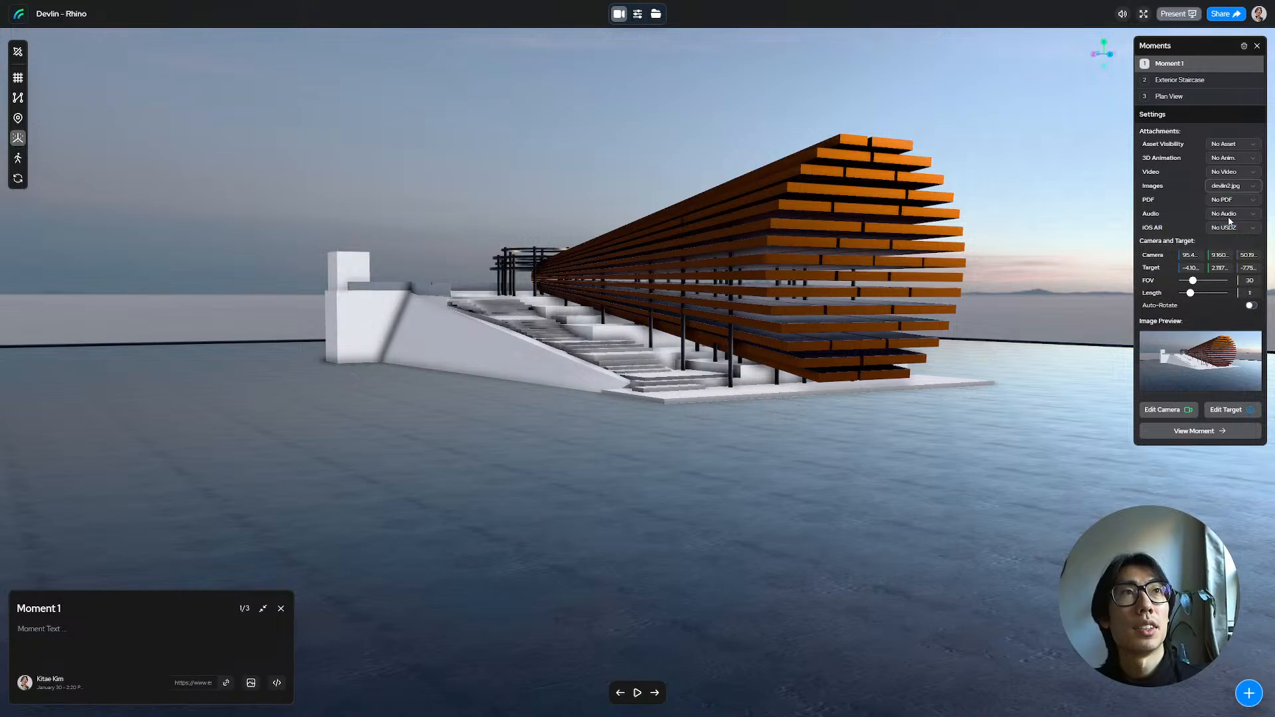
# Step: Retitle Moment 1 as "Render View" and preview its attached image
pyautogui.tripleClick(93, 611)
pyautogui.write('Render')
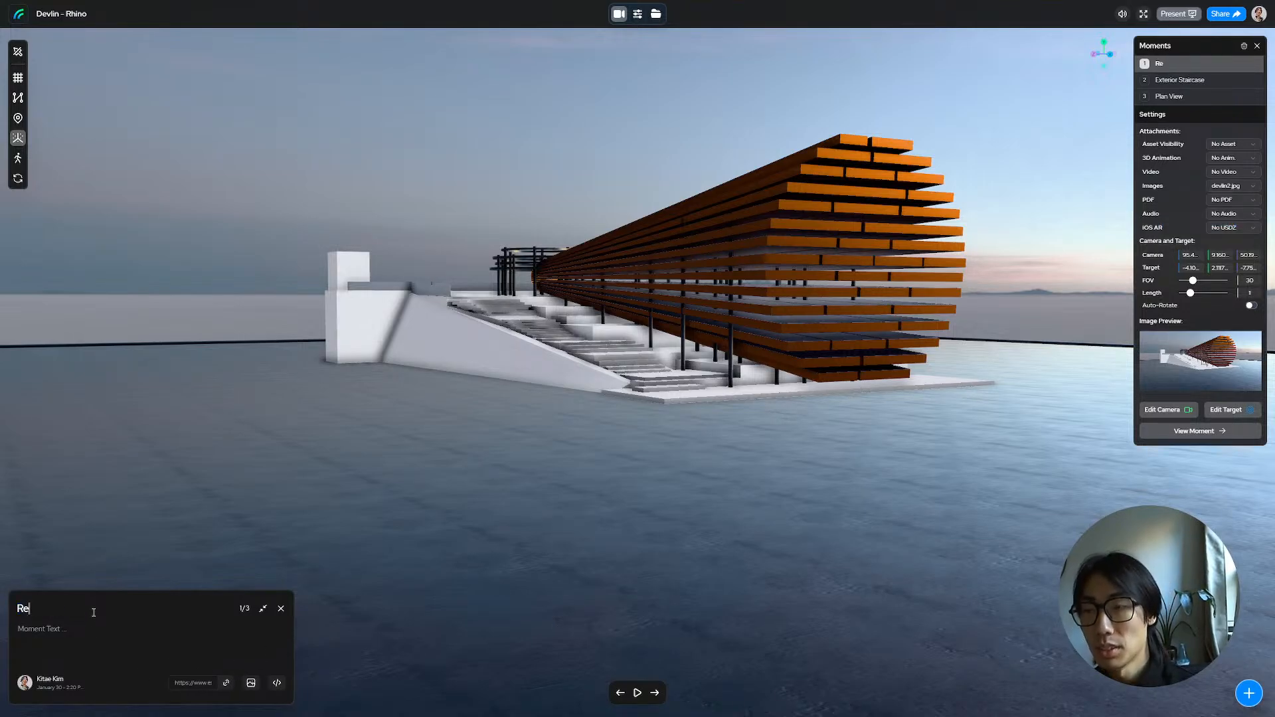
pyautogui.write(' View')
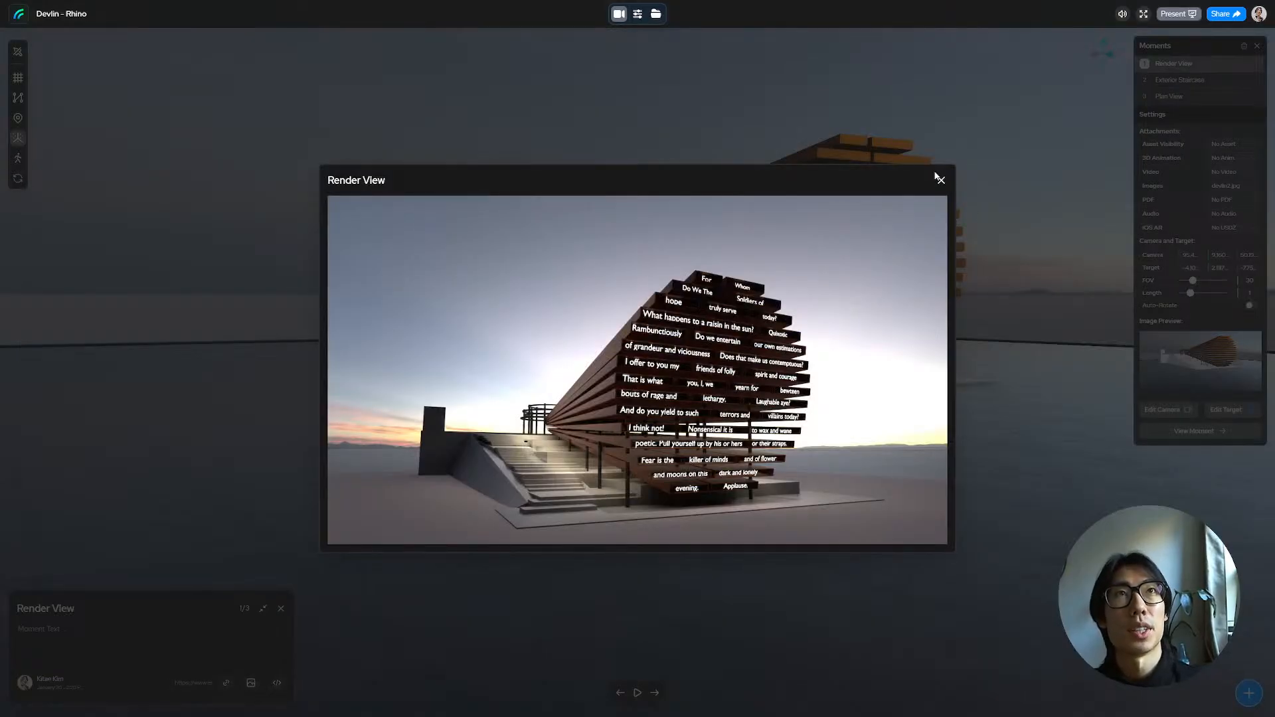
pyautogui.click(940, 179)
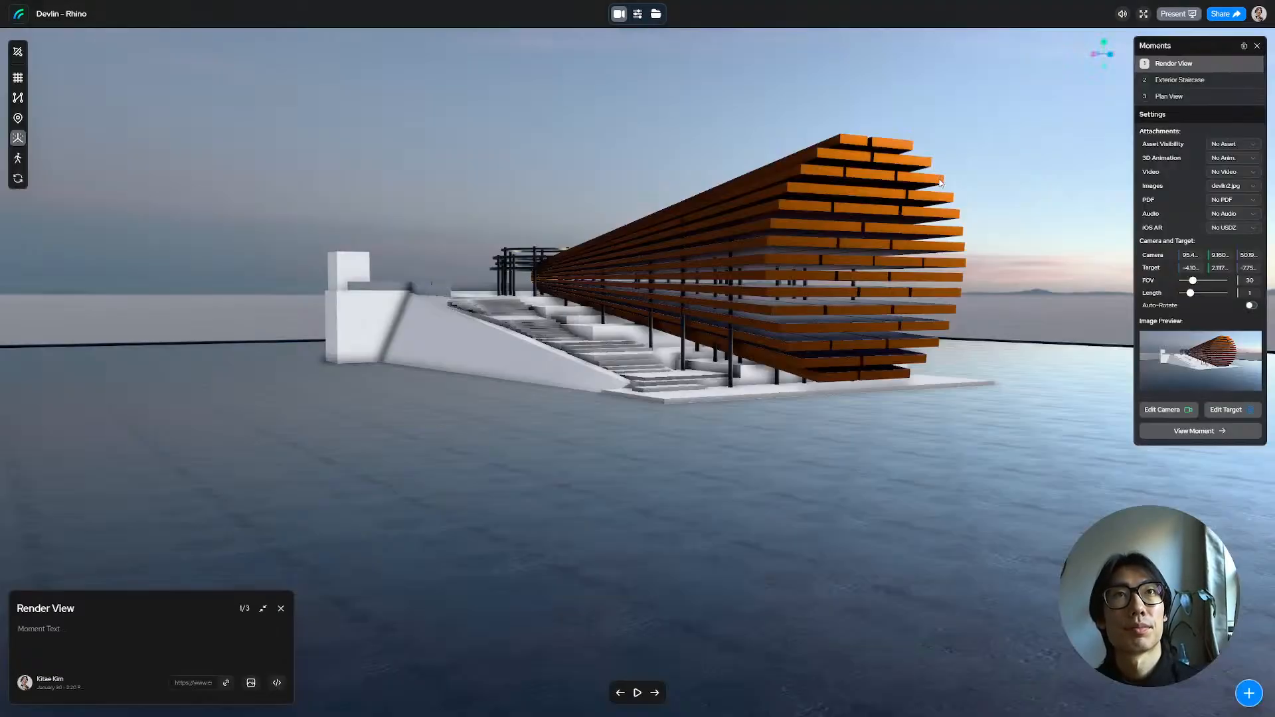
# Step: Reposition the Render View moment's camera closer to the beams and steps and save the new camera
pyautogui.click(1192, 410)
pyautogui.scroll(1, 808, 283)
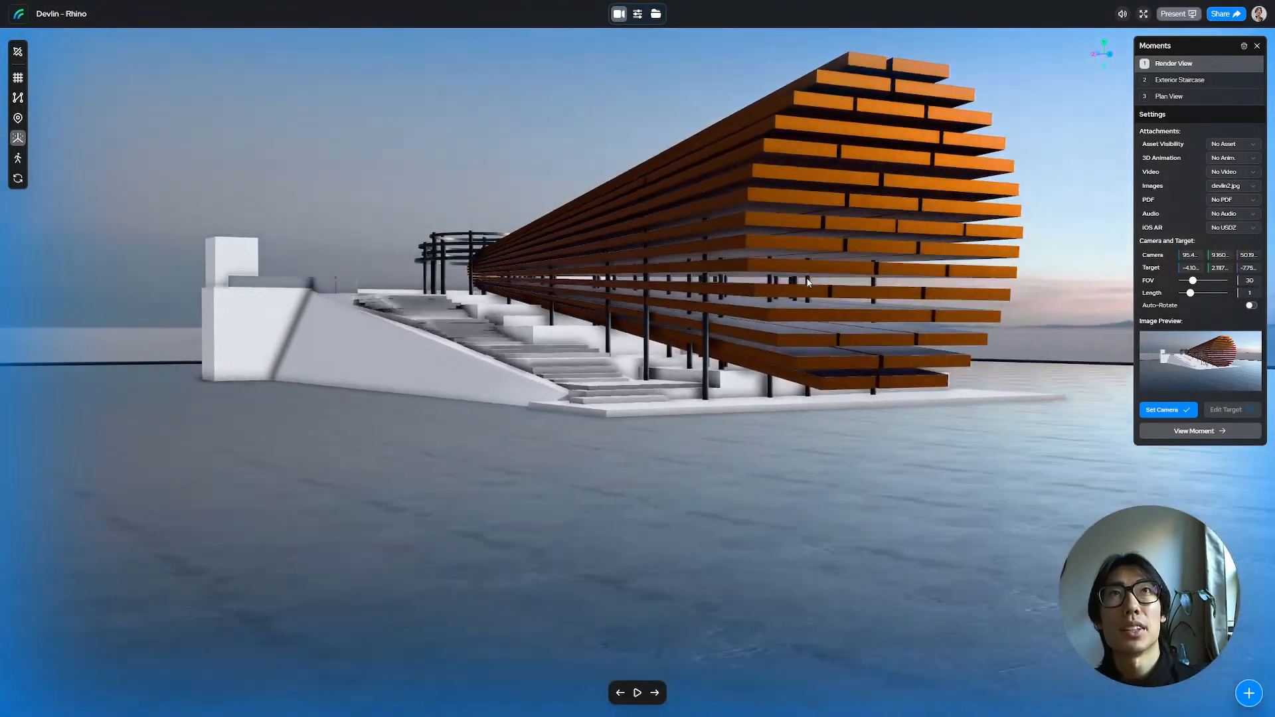
pyautogui.scroll(2, 808, 283)
pyautogui.rightClick(815, 258)
pyautogui.moveTo(815, 257); pyautogui.dragTo(818, 253)
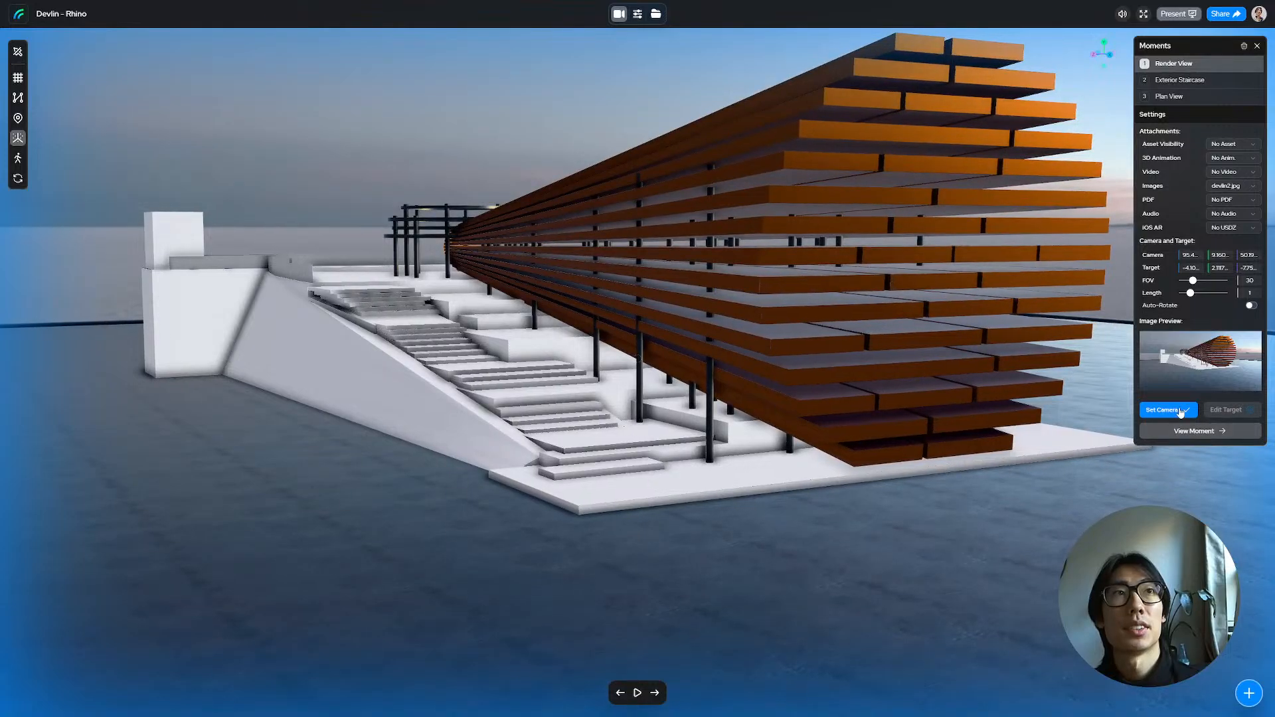
pyautogui.click(1181, 412)
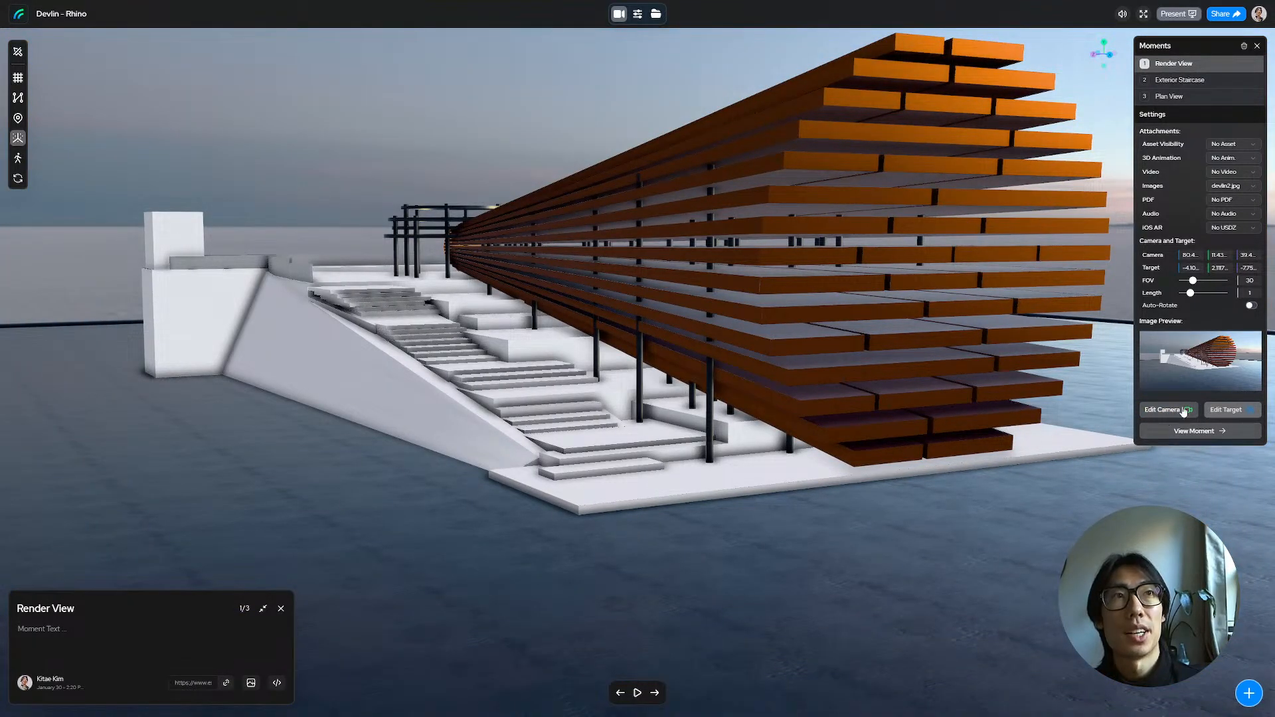
# Step: Raise the Render View moment's target to a height of about 10.46 and set its camera to a lower, near-ground angle
pyautogui.click(1229, 410)
pyautogui.moveTo(633, 281); pyautogui.dragTo(636, 166)
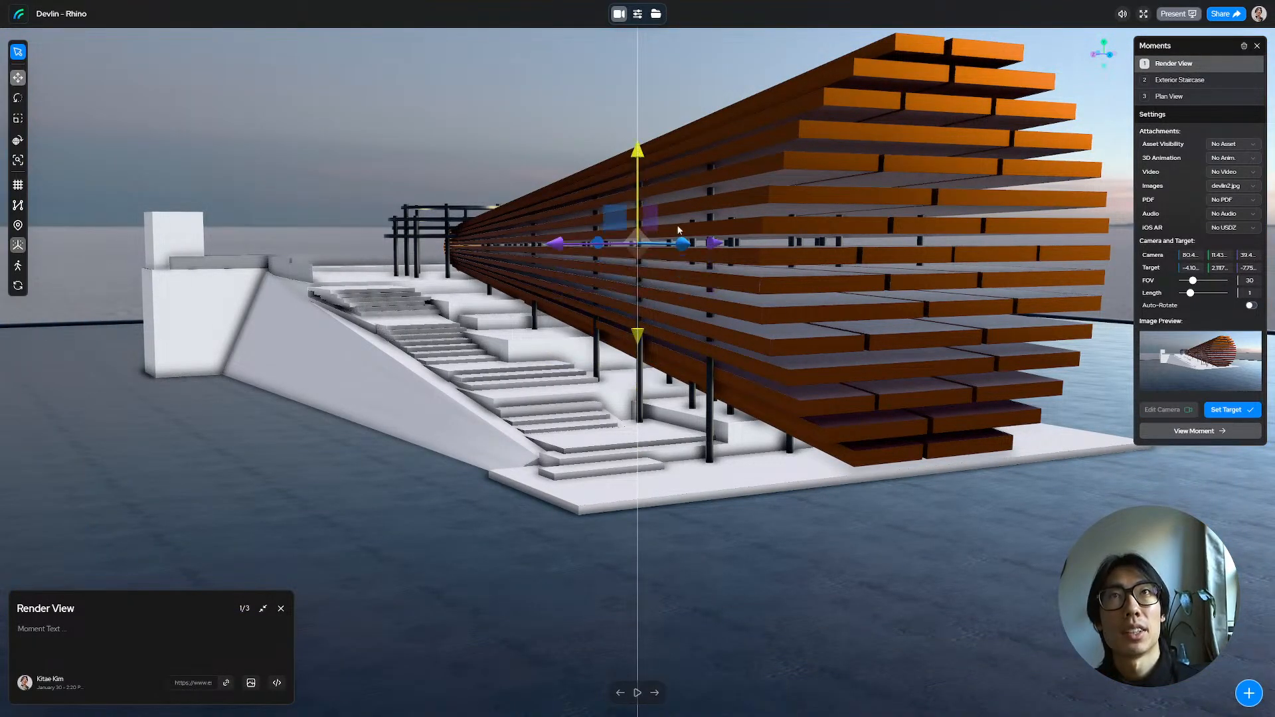
pyautogui.click(1226, 410)
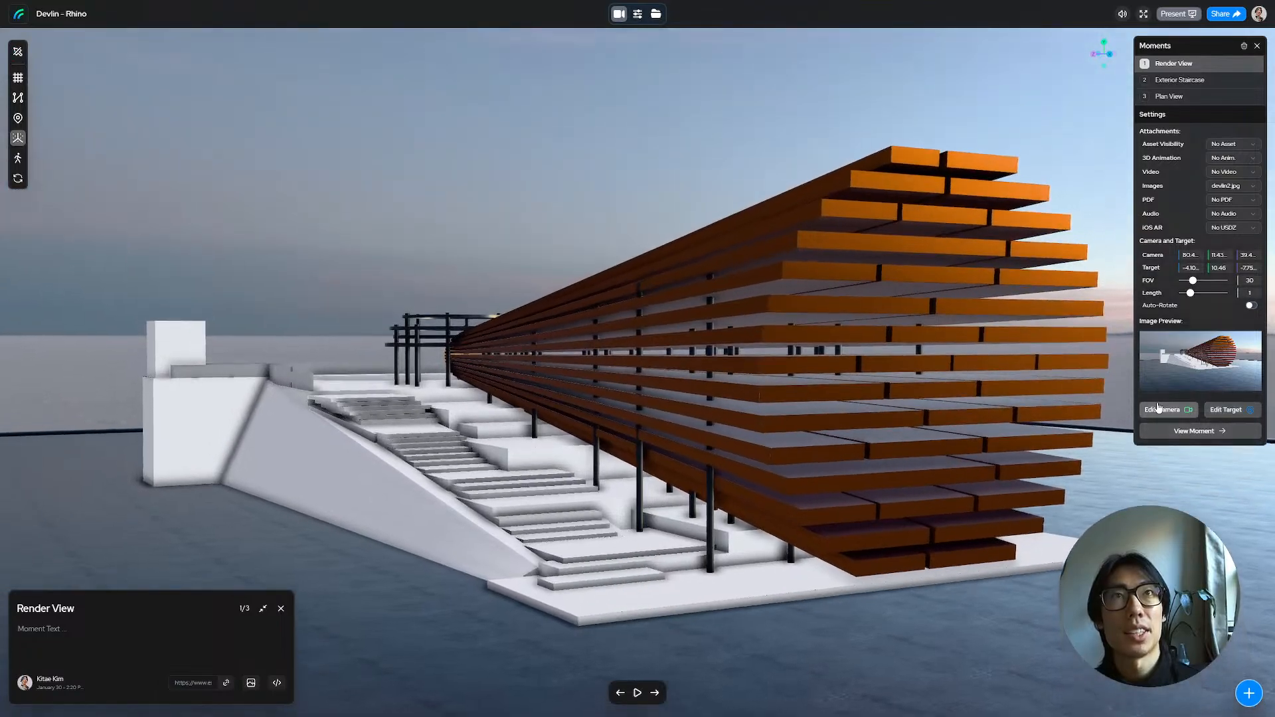
pyautogui.click(1166, 411)
pyautogui.moveTo(863, 404); pyautogui.dragTo(864, 391)
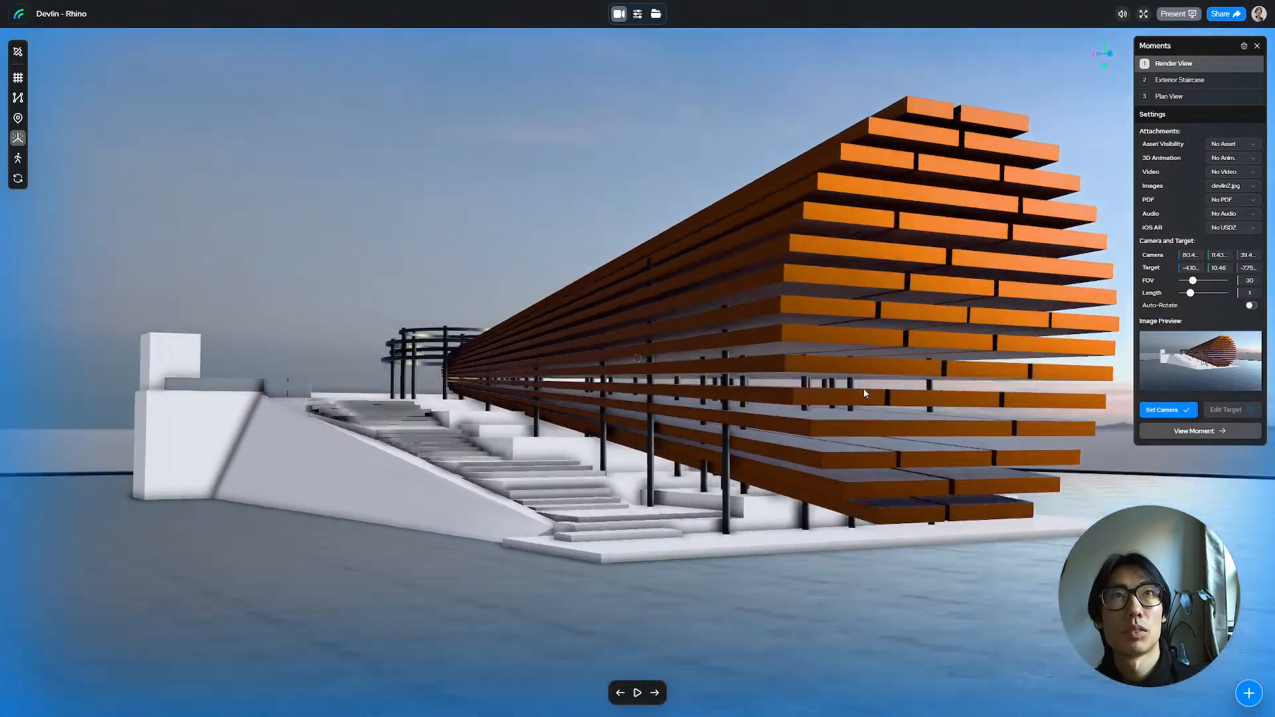
pyautogui.click(1169, 412)
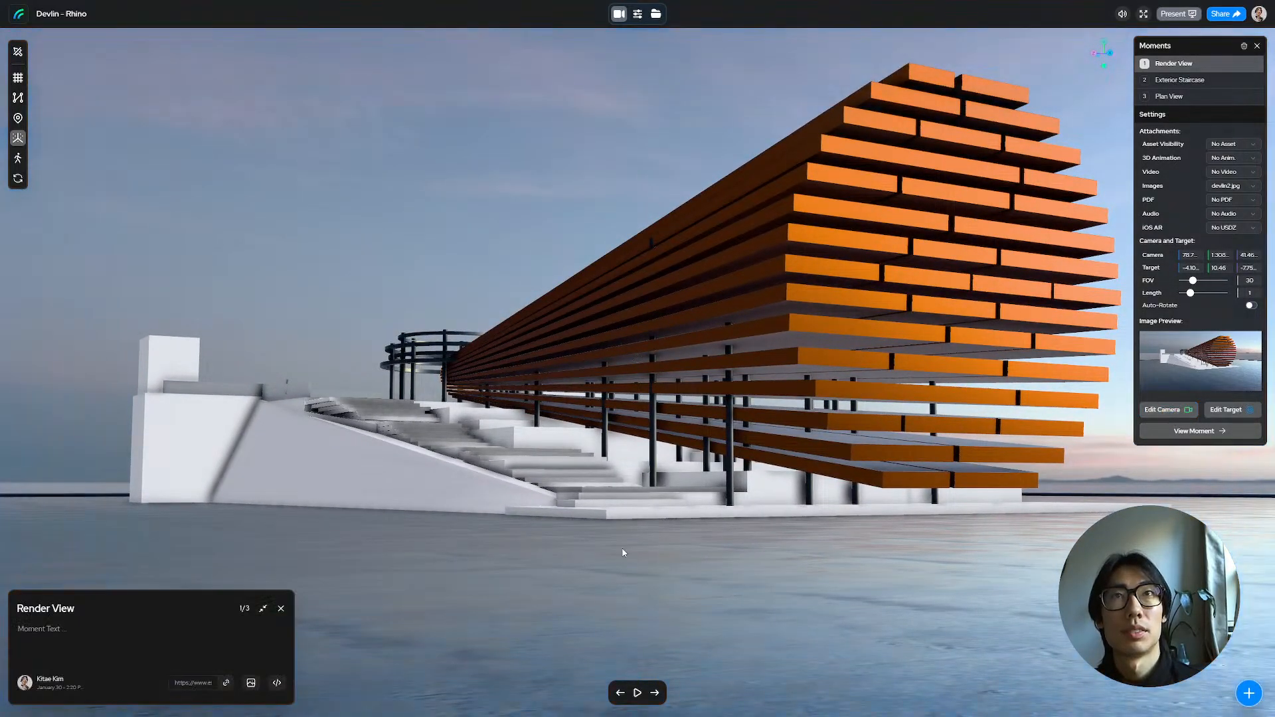
# Step: Preview the images attached to the Render View and Plan View moments, then view the model from another angle
pyautogui.click(252, 683)
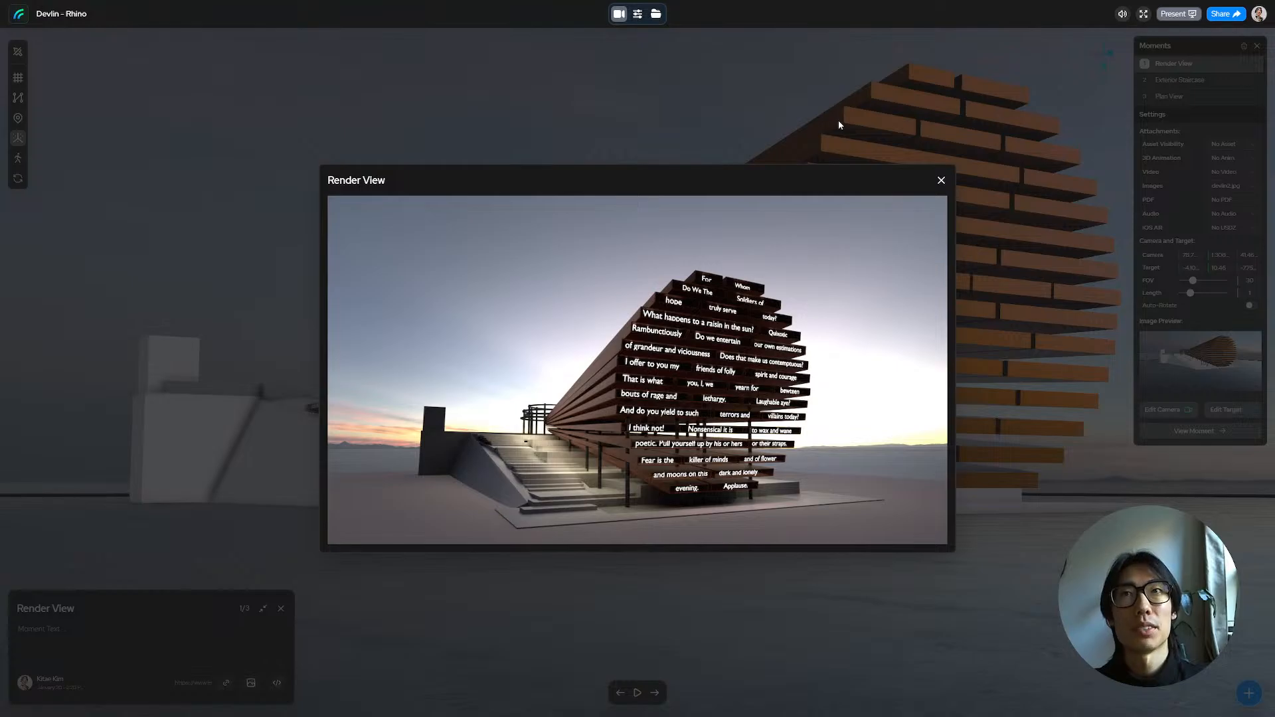
pyautogui.press('Left')
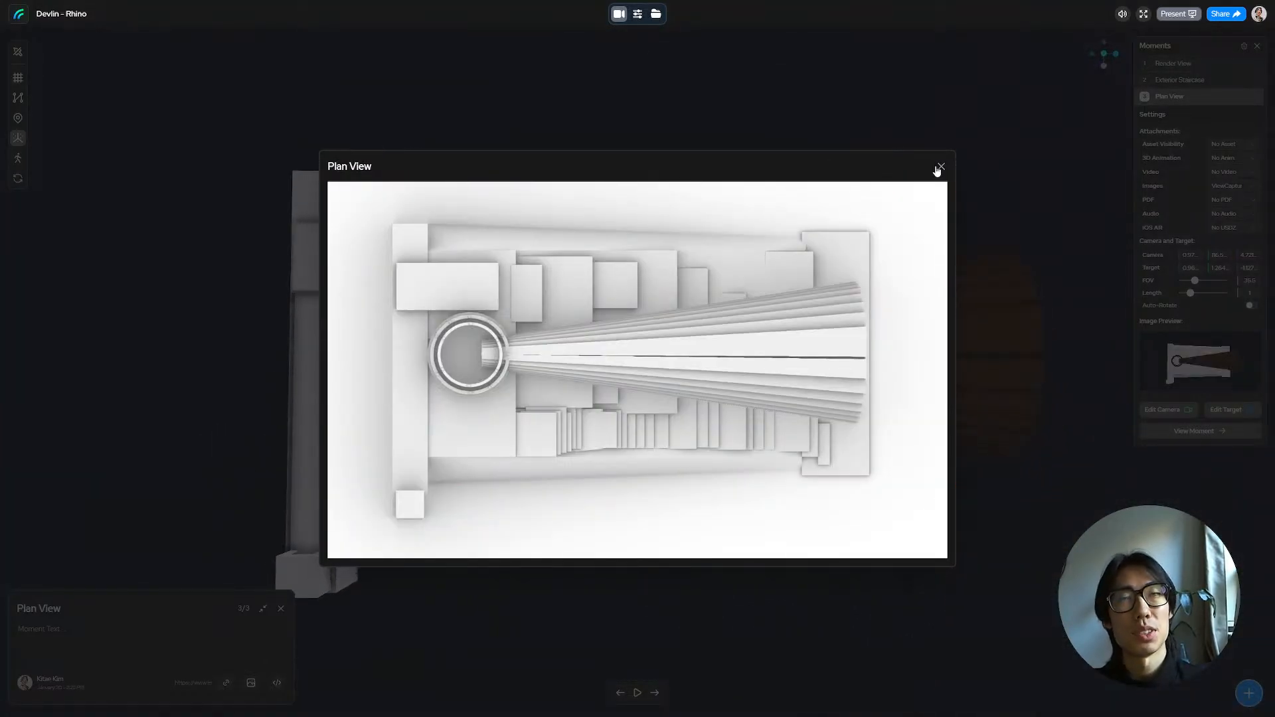
pyautogui.click(940, 167)
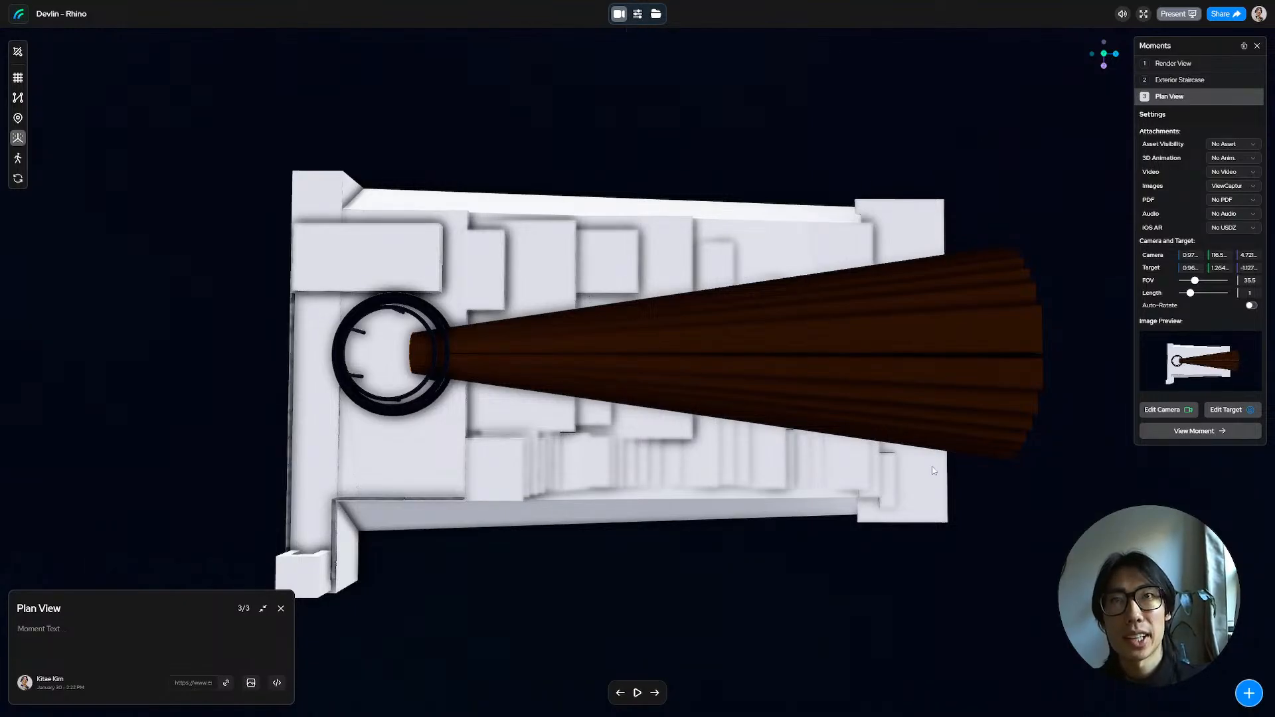
pyautogui.moveTo(896, 453); pyautogui.dragTo(856, 366)
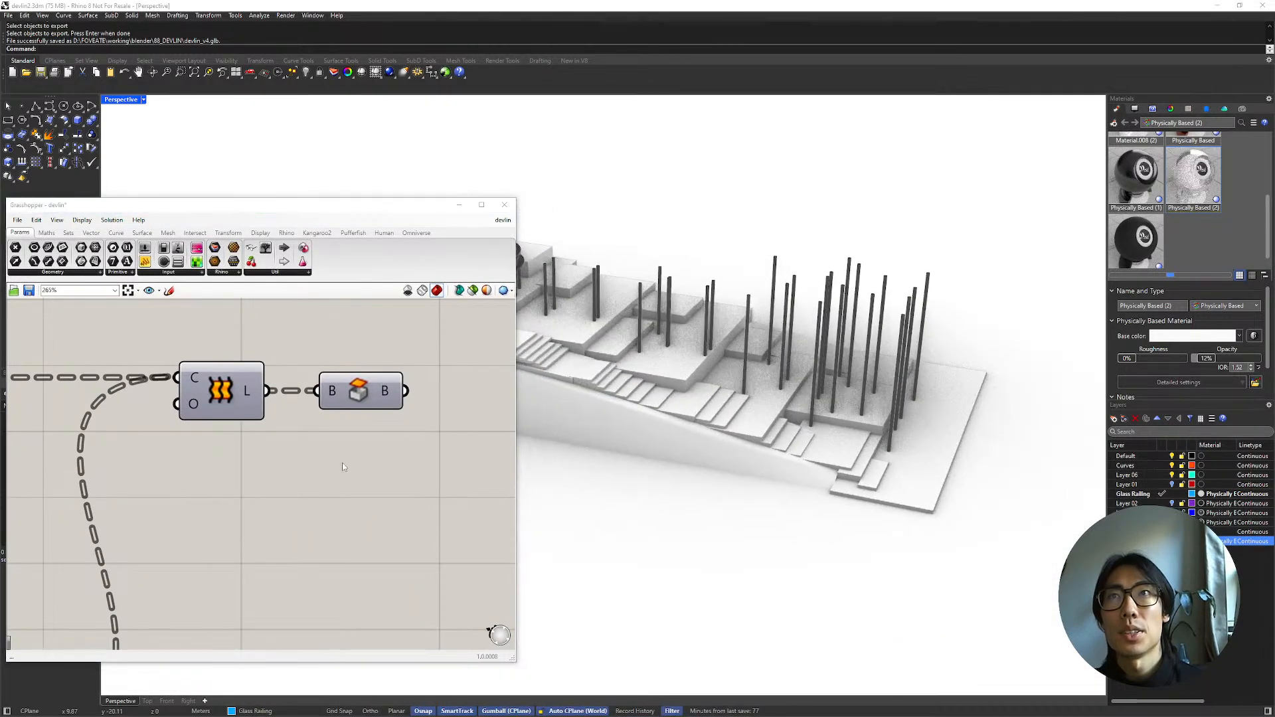
# Step: Switch to Grasshopper in Rhino and turn on the preview of the capping component after the Loft
pyautogui.click(362, 397)
pyautogui.rightClick(366, 384)
pyautogui.click(386, 406)
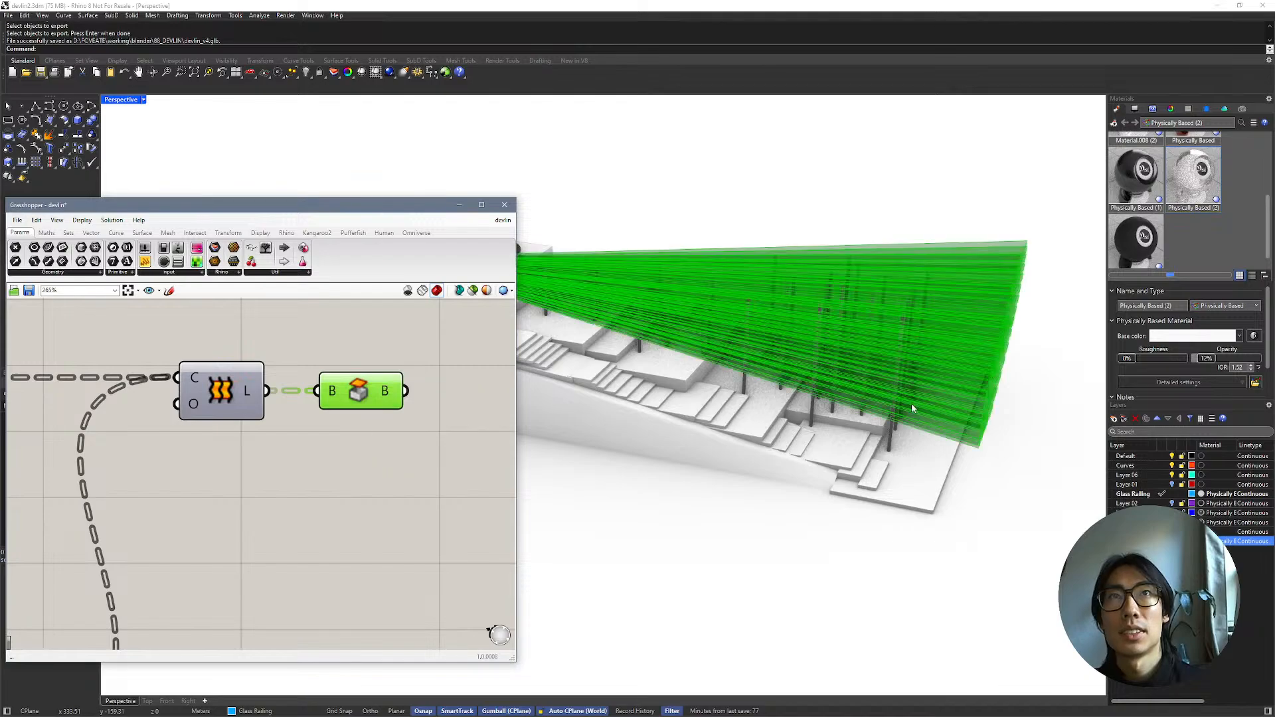
# Step: Set the Degrees slider for the artist controls in the Grasshopper definition to 13.842
pyautogui.scroll(-5, 912, 409)
pyautogui.moveTo(788, 529); pyautogui.dragTo(755, 504, button='right')
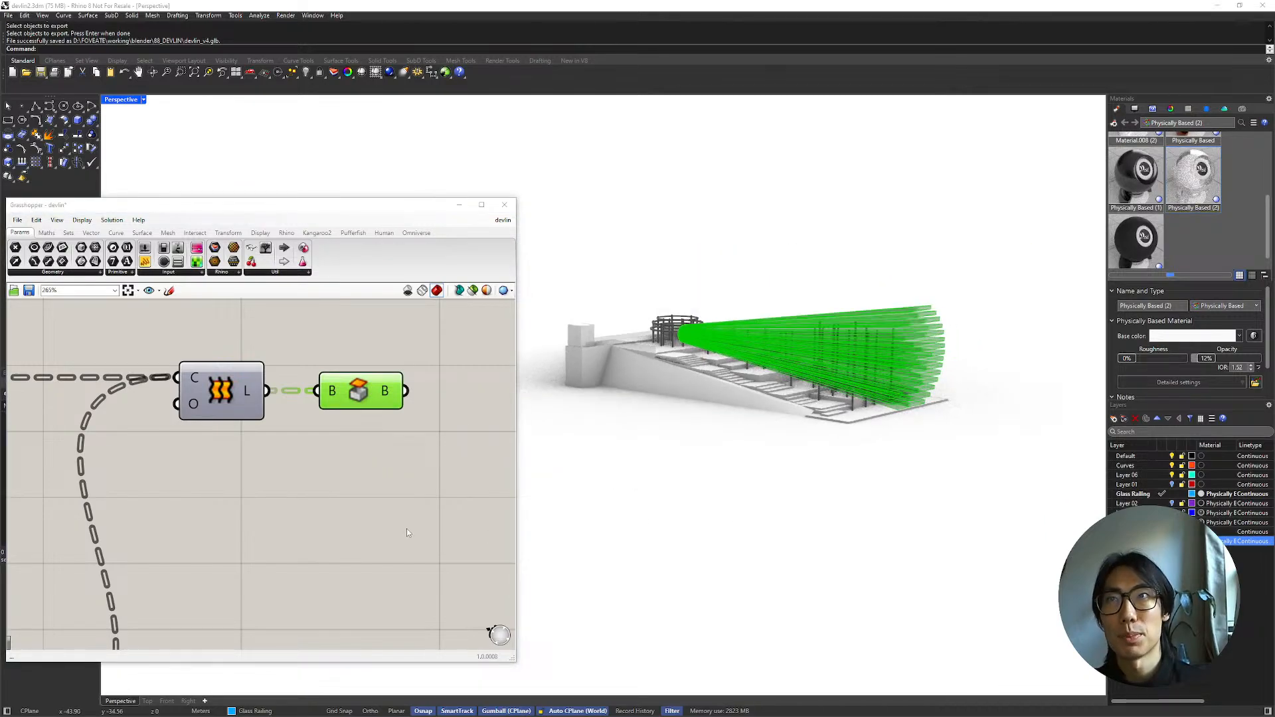
pyautogui.scroll(-5, 409, 532)
pyautogui.moveTo(70, 556); pyautogui.dragTo(191, 531, button='right')
pyautogui.scroll(2, 192, 531)
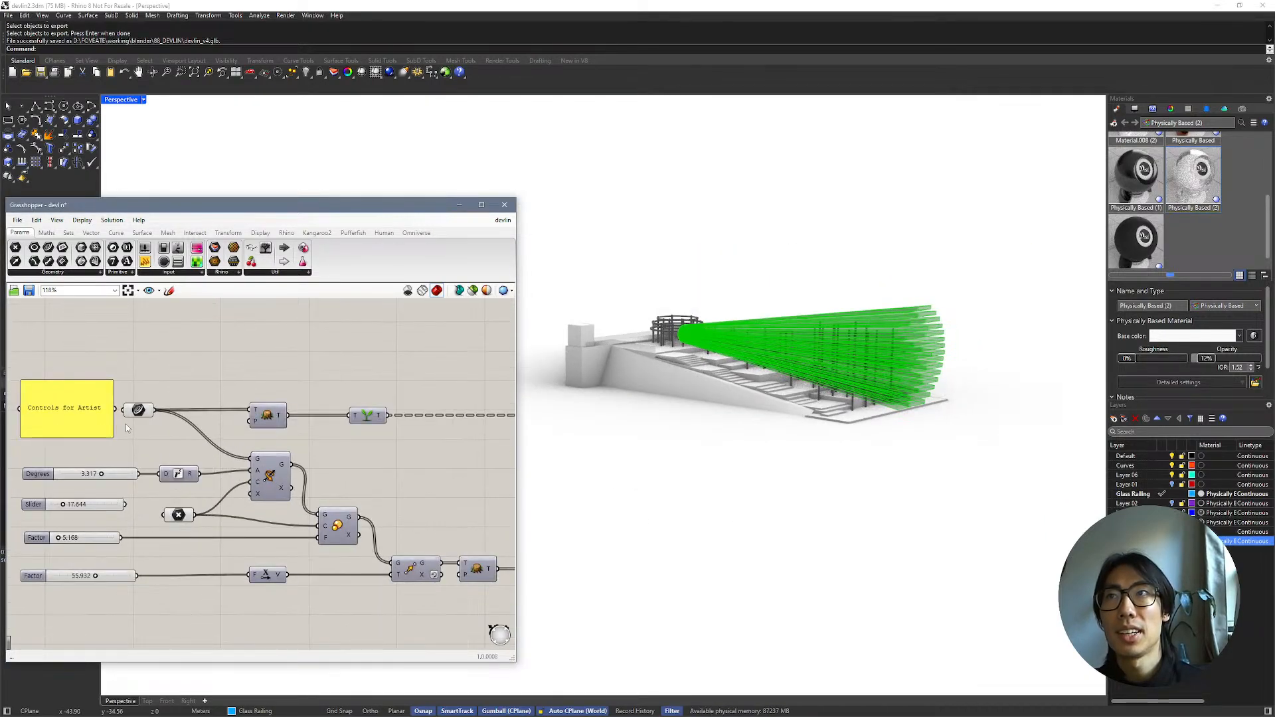
pyautogui.moveTo(128, 428); pyautogui.dragTo(192, 434, button='right')
pyautogui.scroll(2, 165, 482)
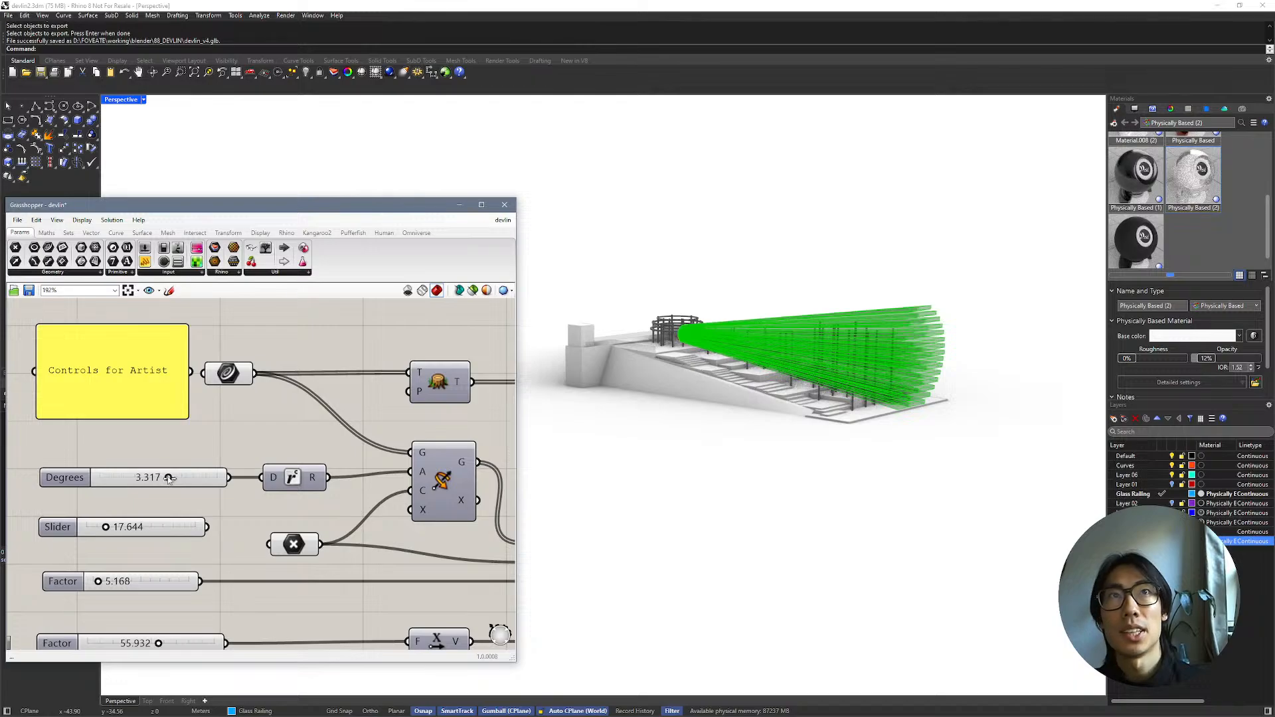
pyautogui.moveTo(170, 478); pyautogui.dragTo(204, 480)
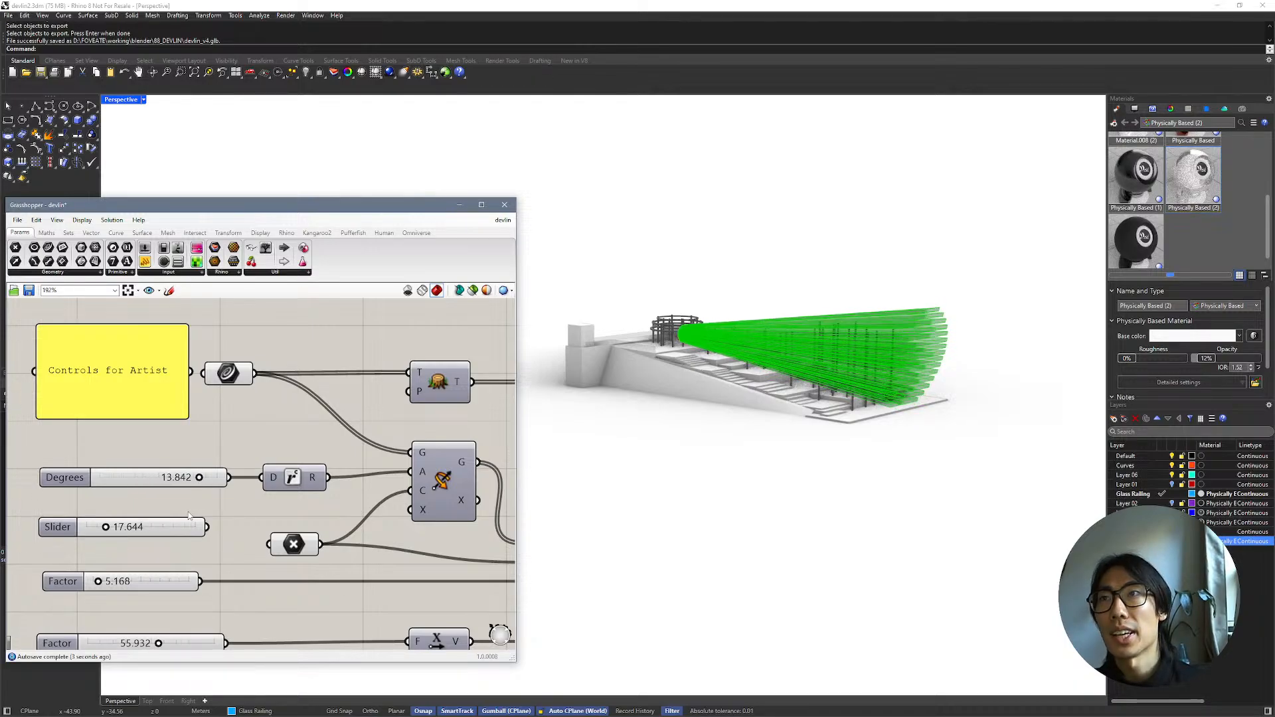
# Step: Set the scaling Factor slider to 4.124 and the Factor slider feeding the X vector to 71.631
pyautogui.moveTo(203, 602); pyautogui.dragTo(218, 526, button='right')
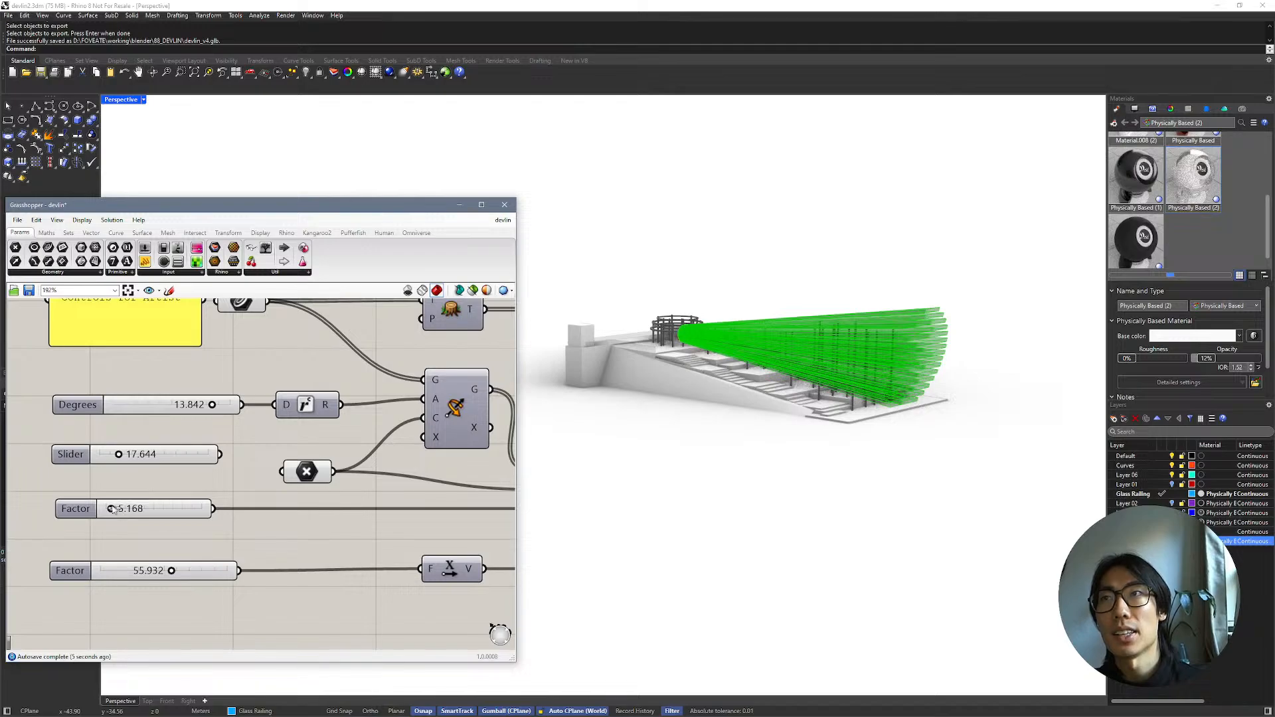
pyautogui.moveTo(113, 509); pyautogui.dragTo(113, 508)
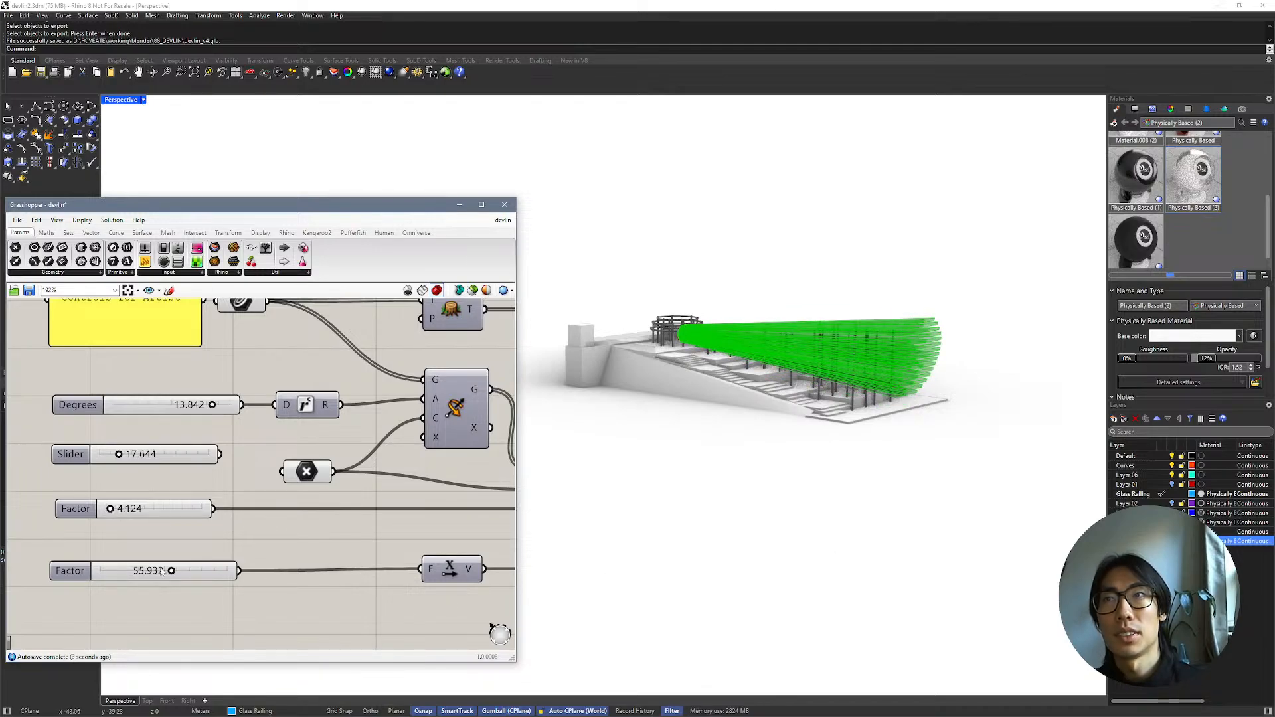
pyautogui.moveTo(172, 571); pyautogui.dragTo(191, 572)
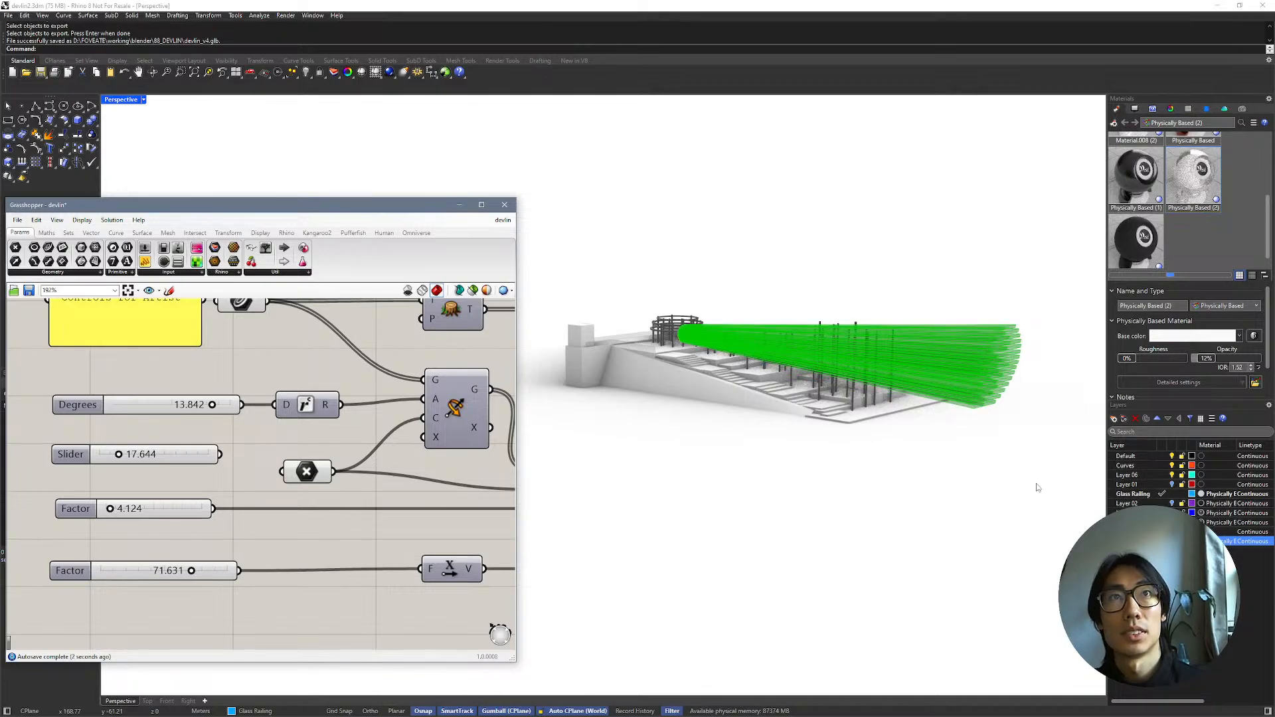
pyautogui.moveTo(1036, 486); pyautogui.dragTo(931, 494, button='right')
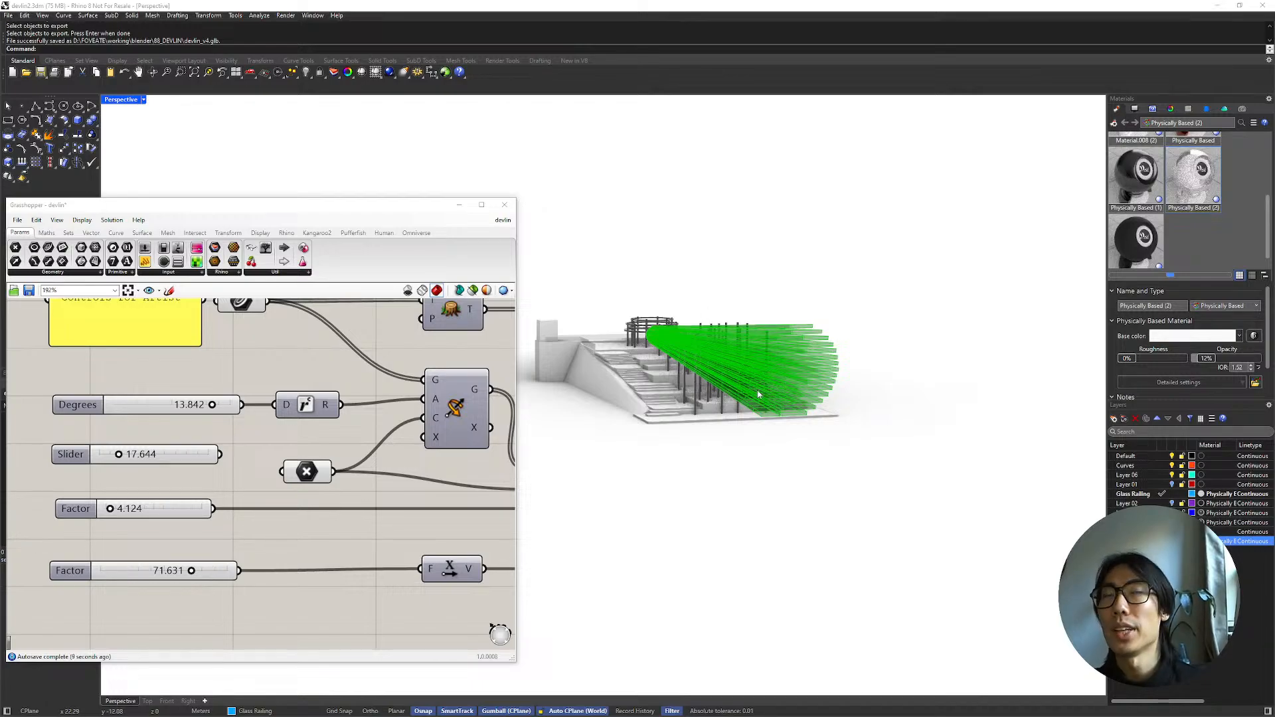
# Step: Add a layer named Baked Geometry 2 and bake the Cap component's beams onto it
pyautogui.click(1114, 419)
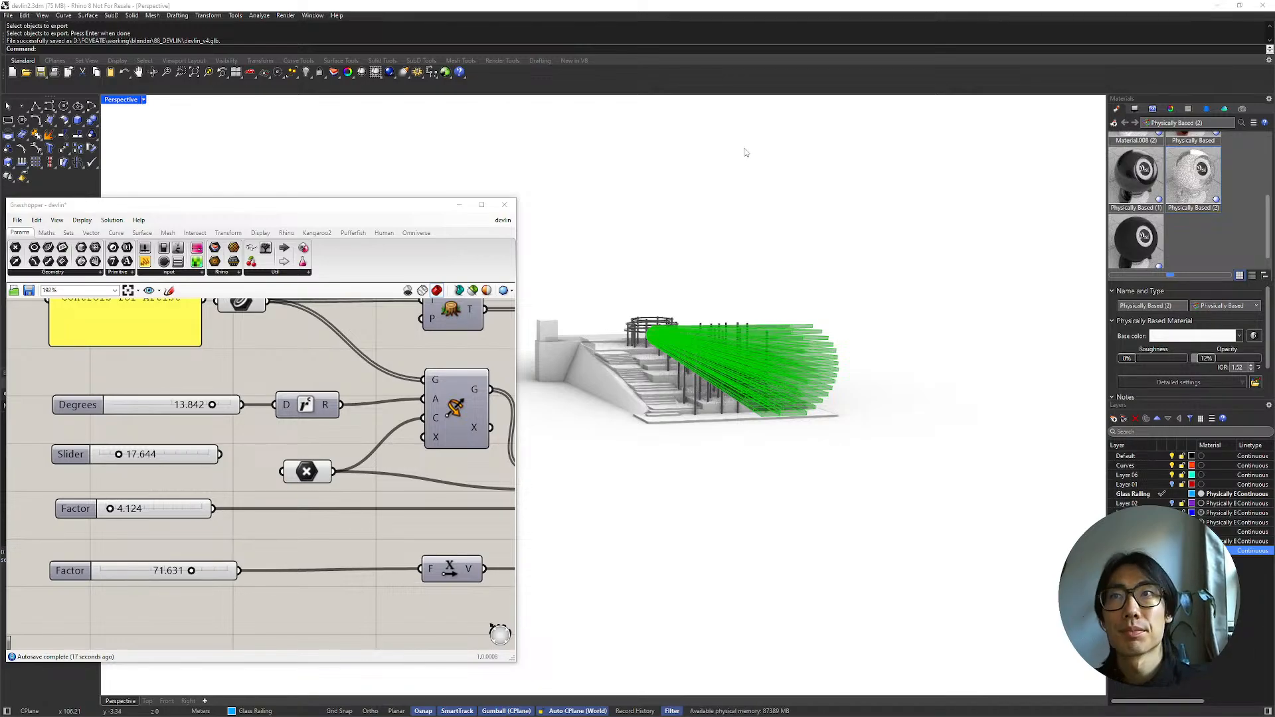
pyautogui.scroll(-5, 417, 416)
pyautogui.moveTo(417, 417); pyautogui.dragTo(333, 416, button='right')
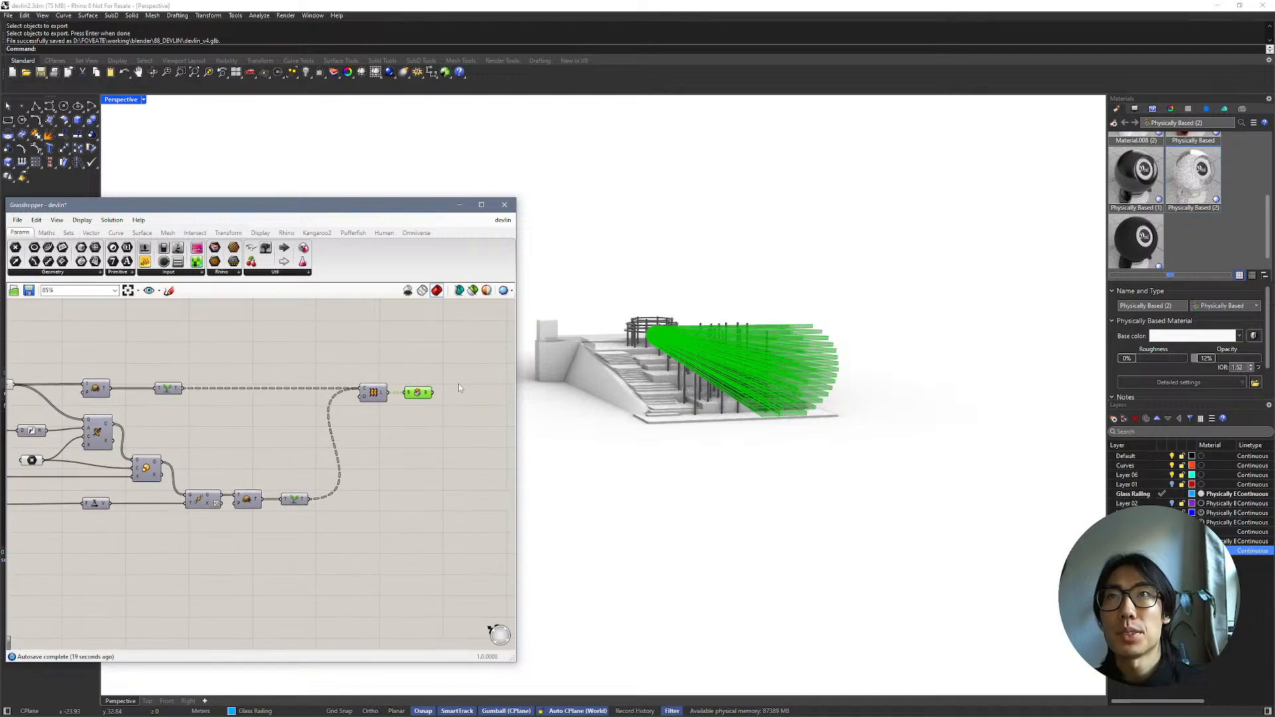
pyautogui.rightClick(425, 394)
pyautogui.click(436, 435)
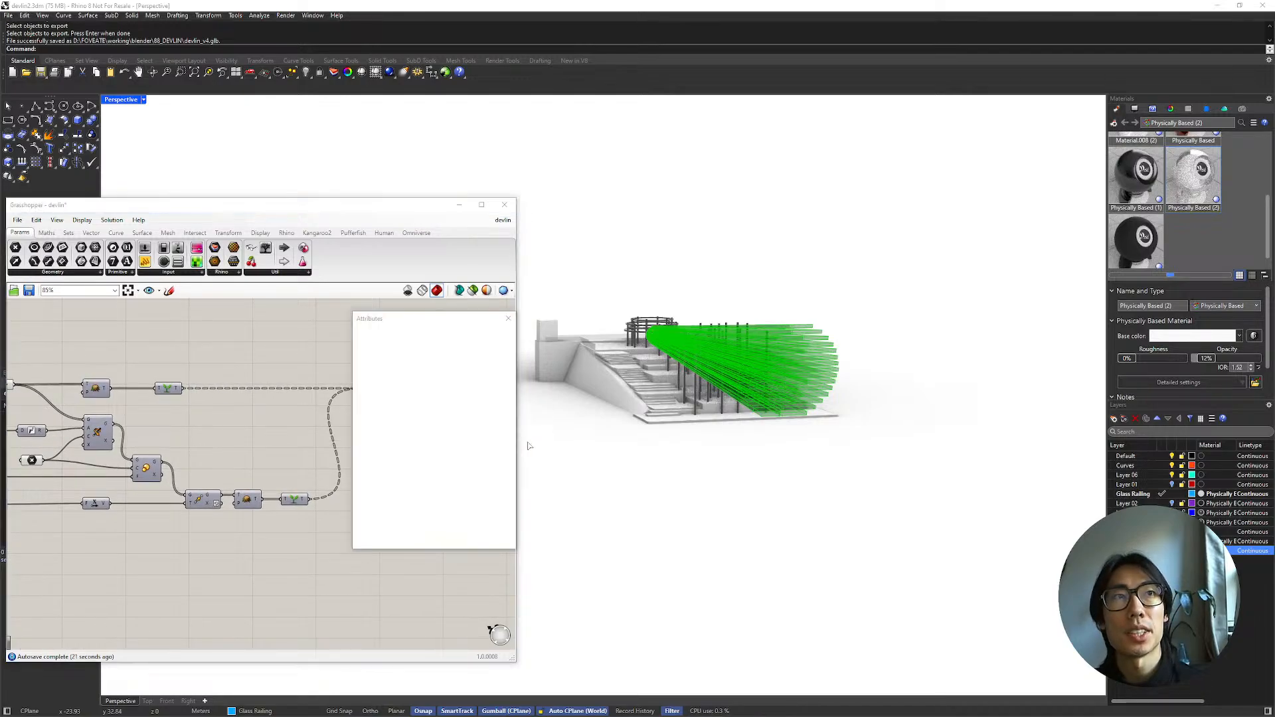
pyautogui.click(442, 431)
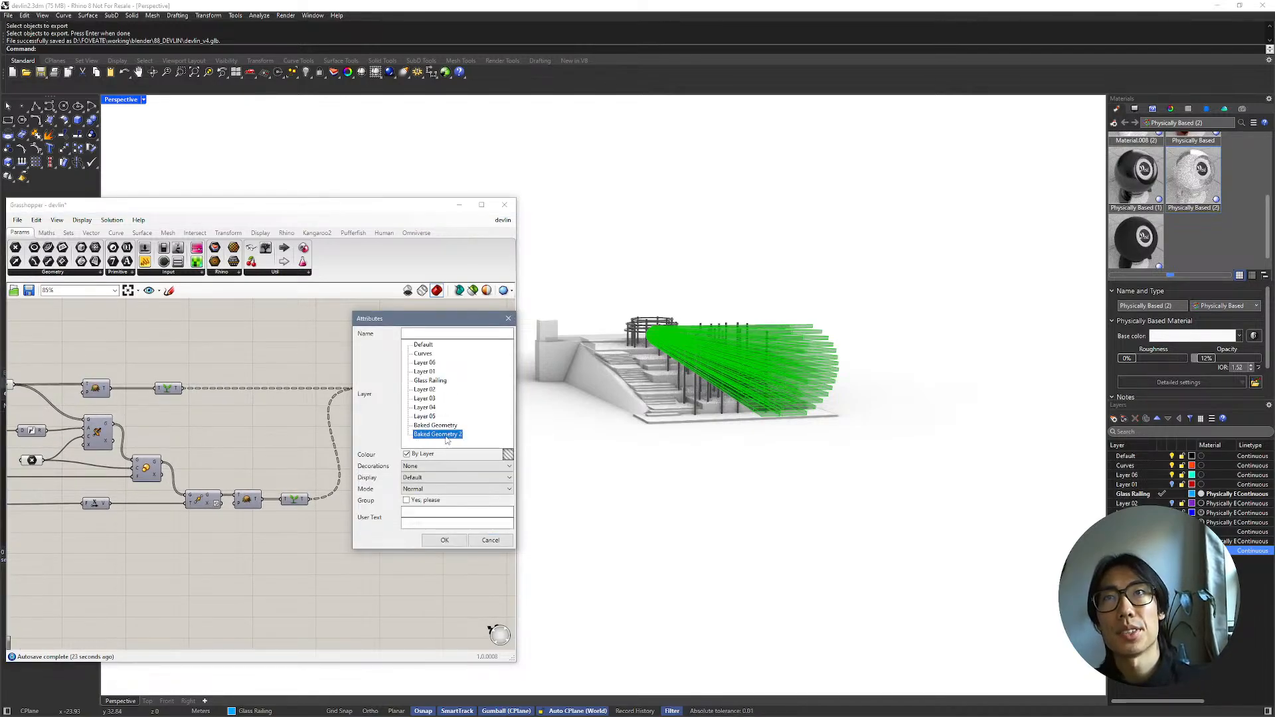
pyautogui.click(447, 540)
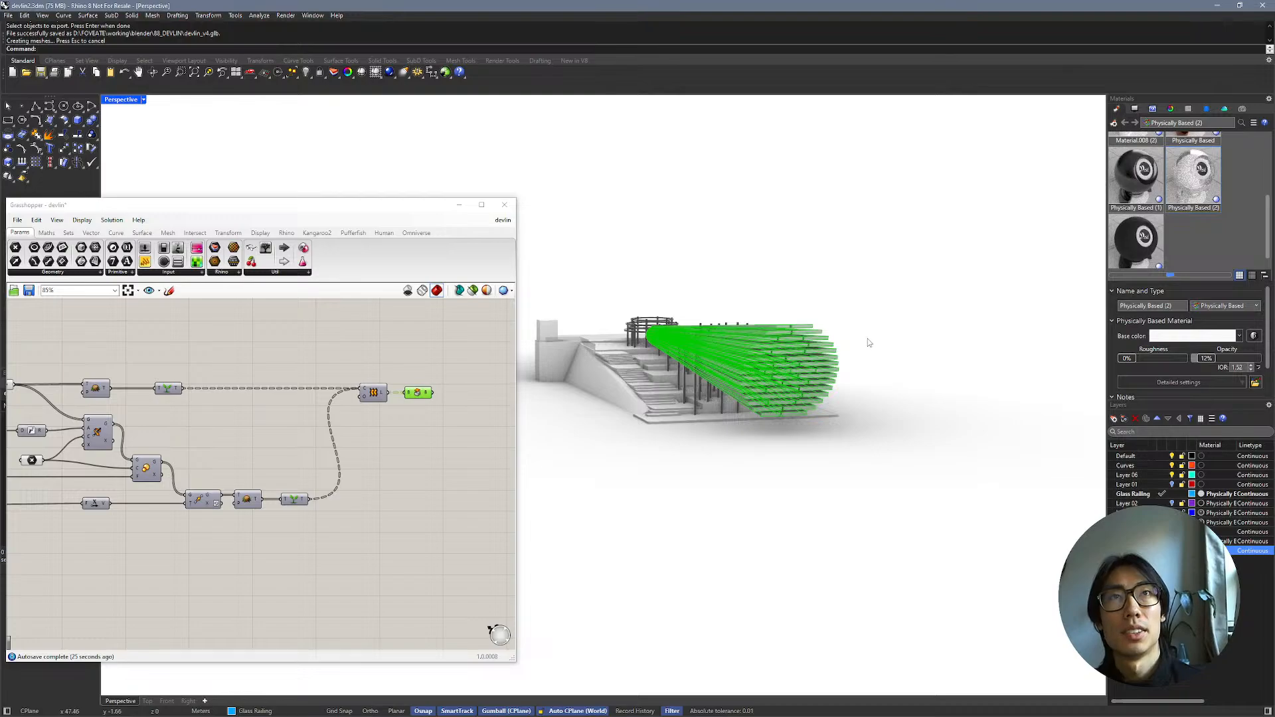
# Step: Select the dark Physically Based (1) material among the document's materials
pyautogui.moveTo(868, 348); pyautogui.dragTo(900, 364, button='right')
pyautogui.scroll(1, 1202, 169)
pyautogui.click(1202, 166)
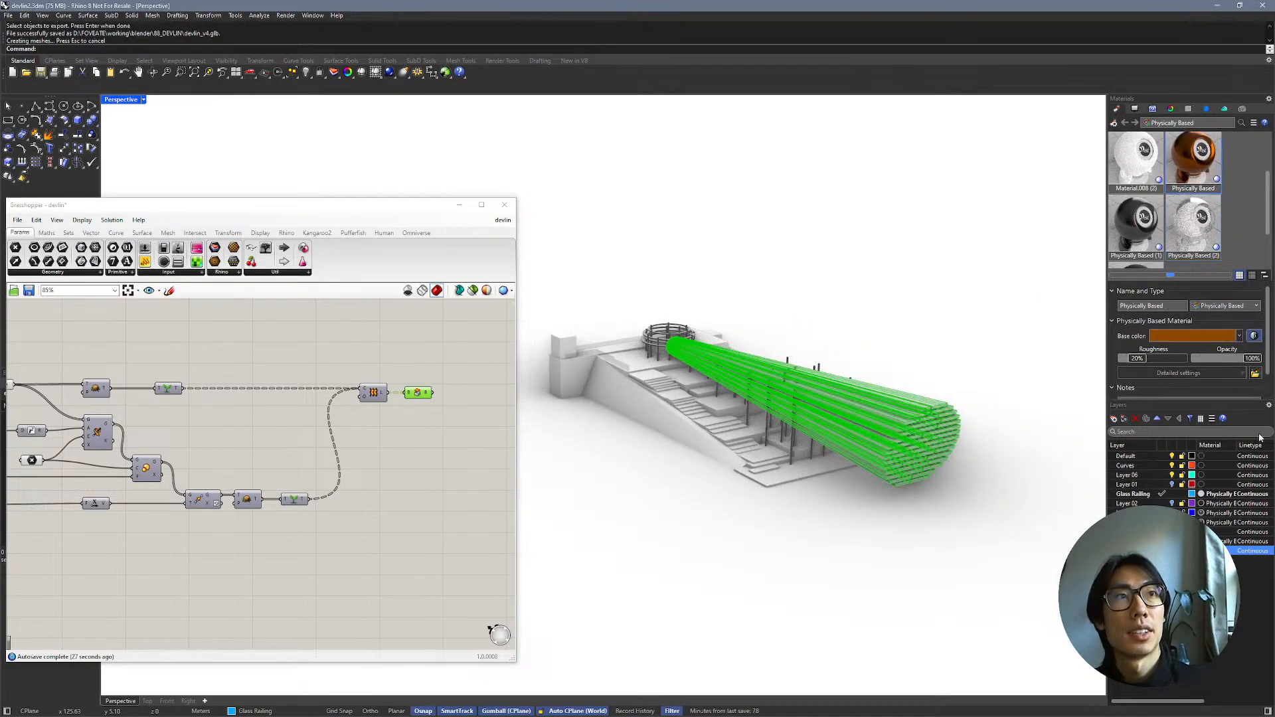
pyautogui.rightClick(1198, 150)
pyautogui.click(1004, 191)
pyautogui.click(1136, 222)
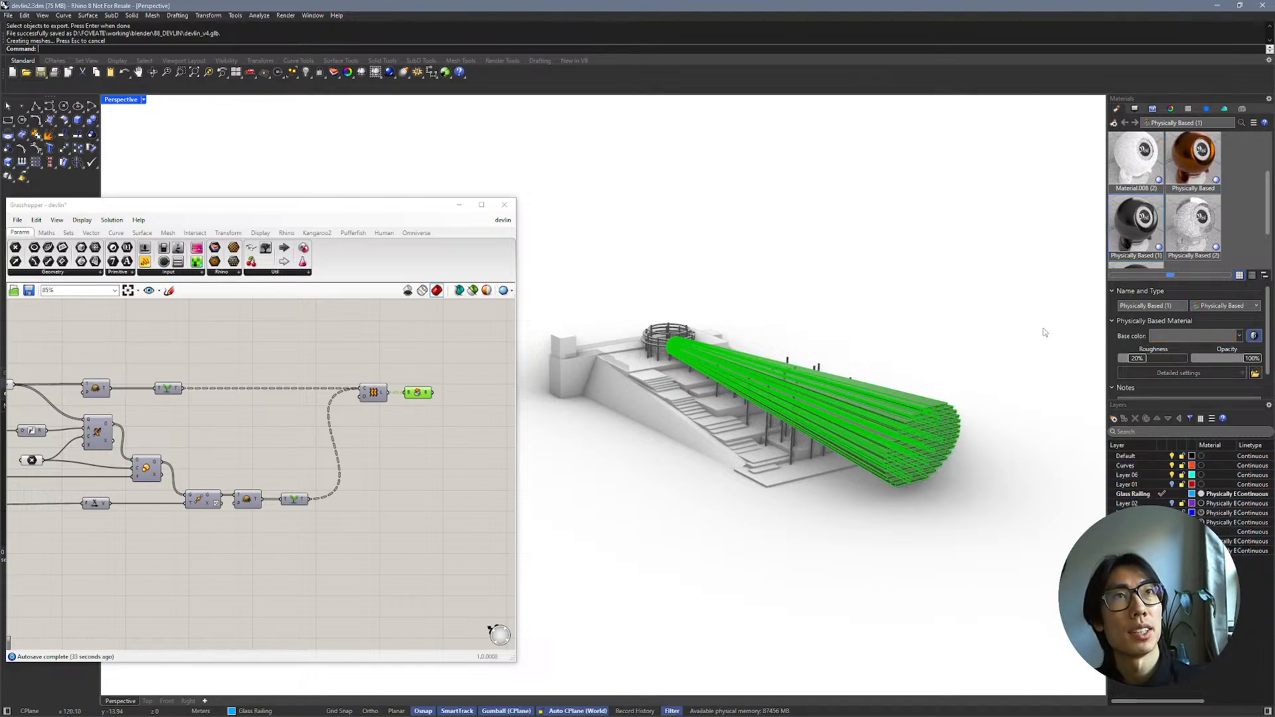
# Step: Turn off the Cap component's preview and minimize the Grasshopper window
pyautogui.rightClick(414, 392)
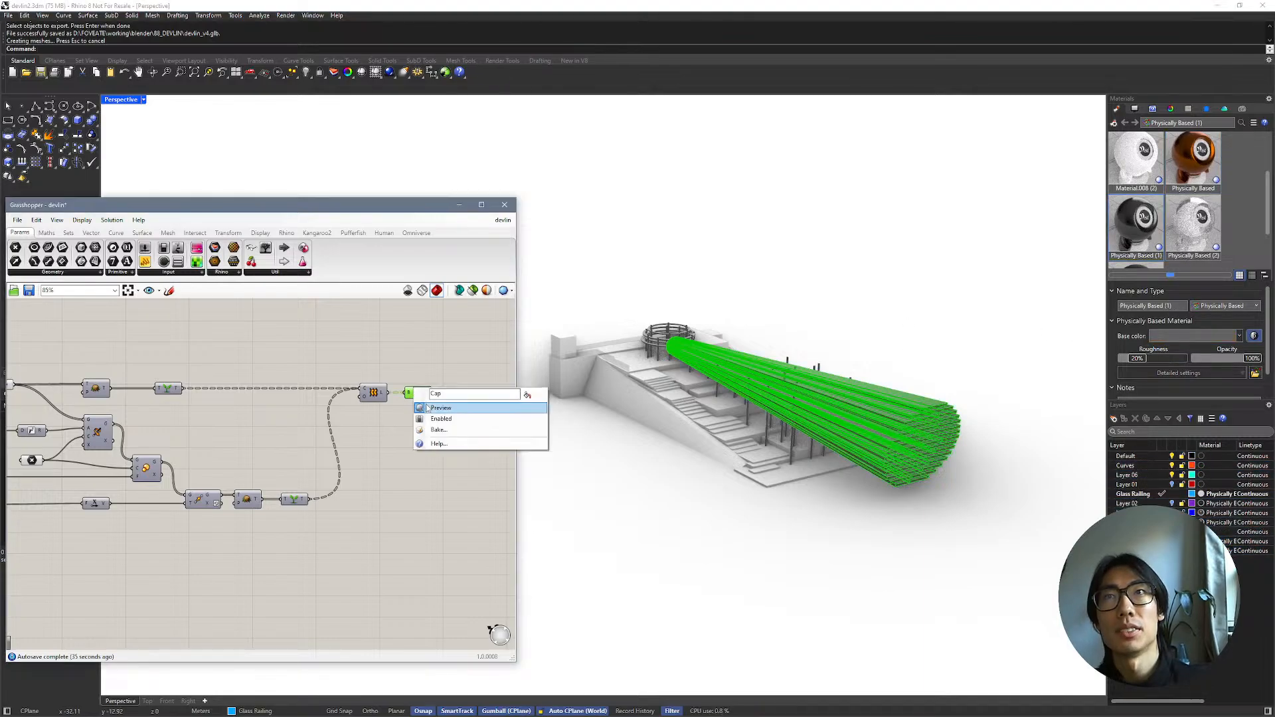
pyautogui.click(425, 405)
pyautogui.click(459, 204)
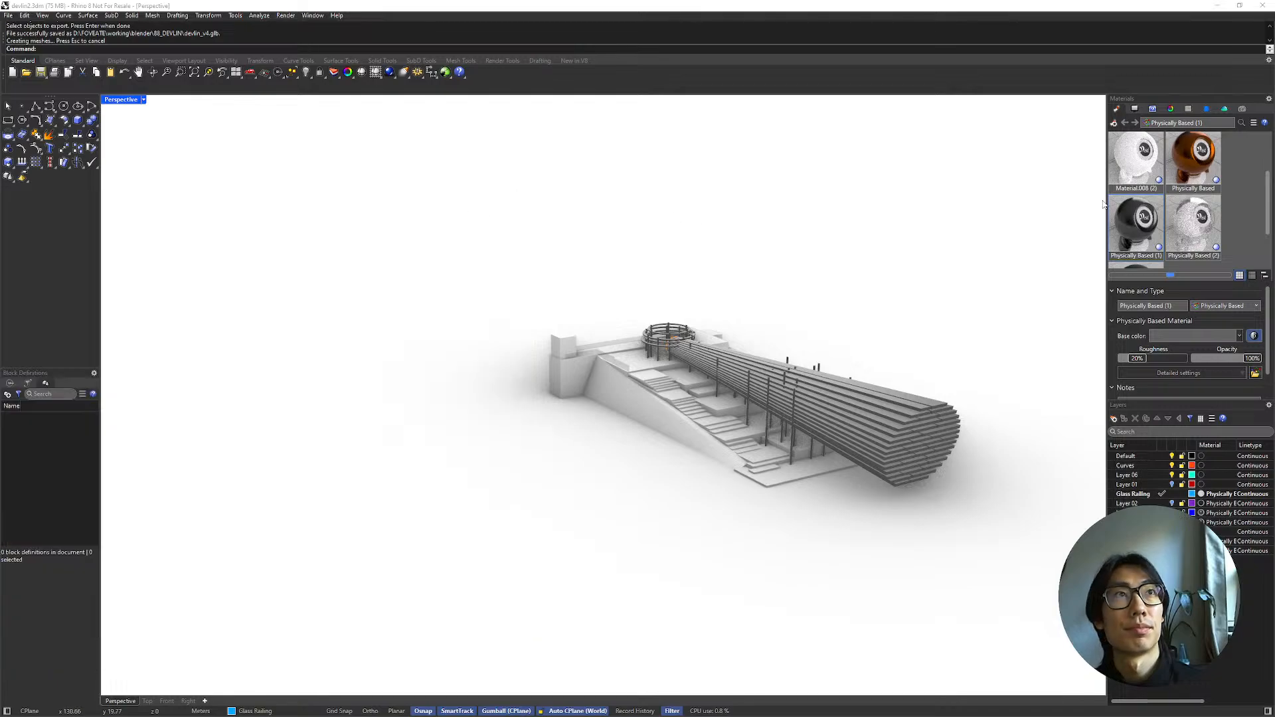
# Step: Duplicate the Physically Based (1) material and set the copy's base color to pure red
pyautogui.rightClick(1161, 222)
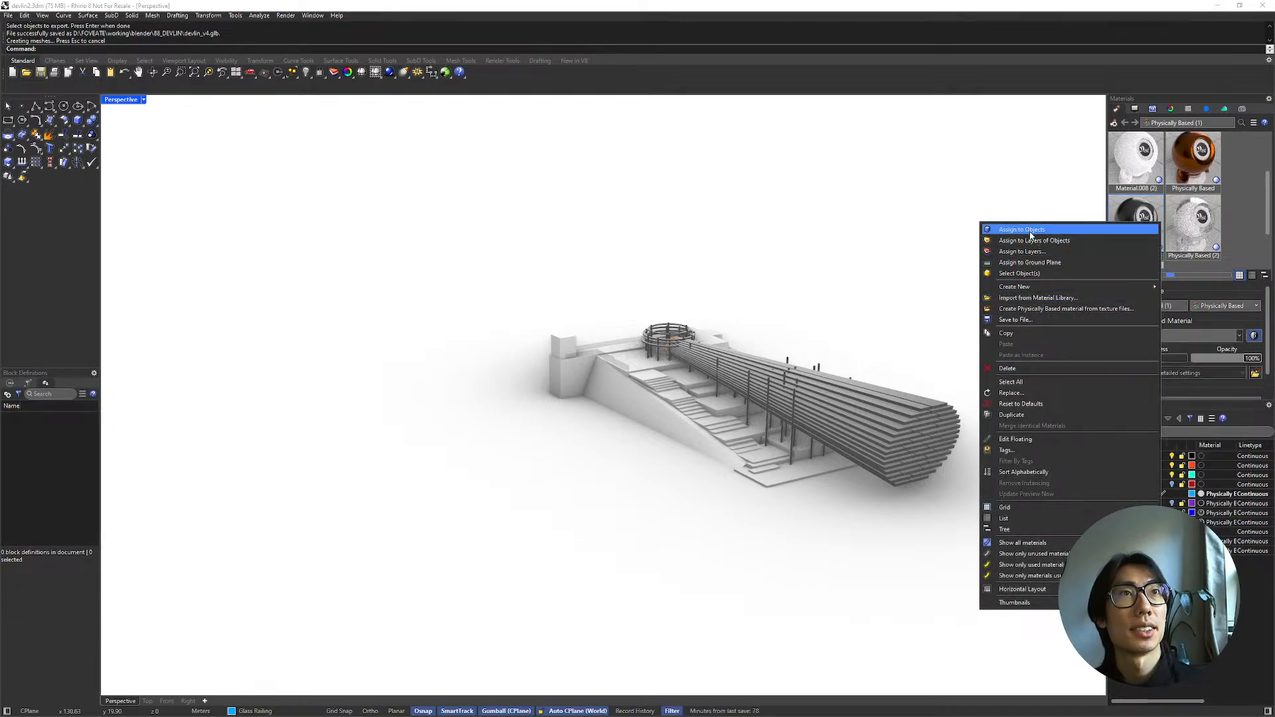
pyautogui.click(1044, 404)
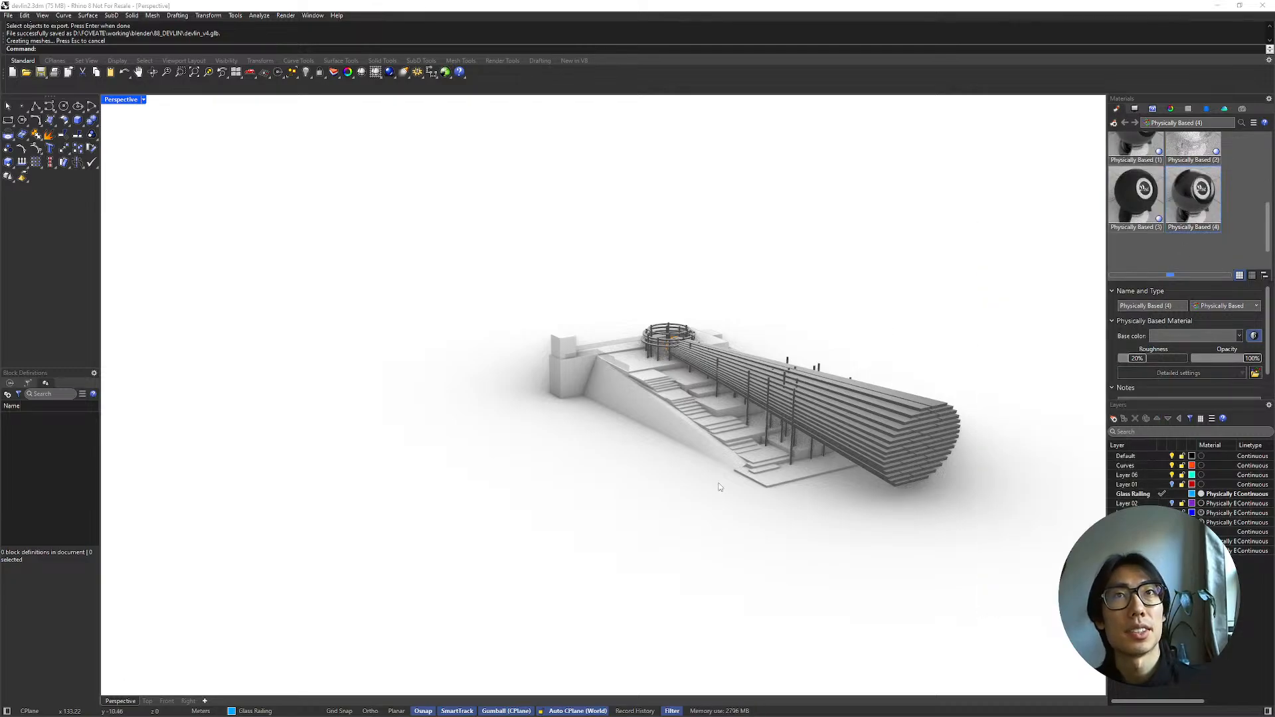
pyautogui.moveTo(389, 716); pyautogui.dragTo(427, 178)
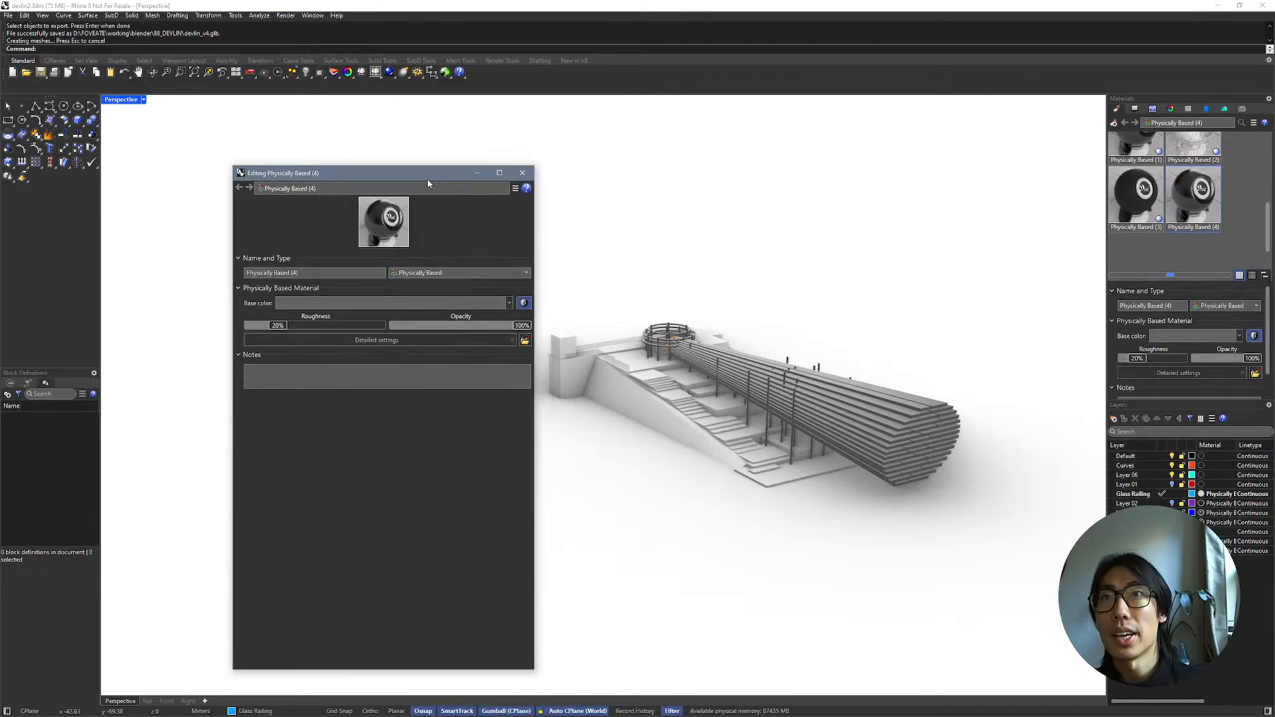
pyautogui.click(328, 302)
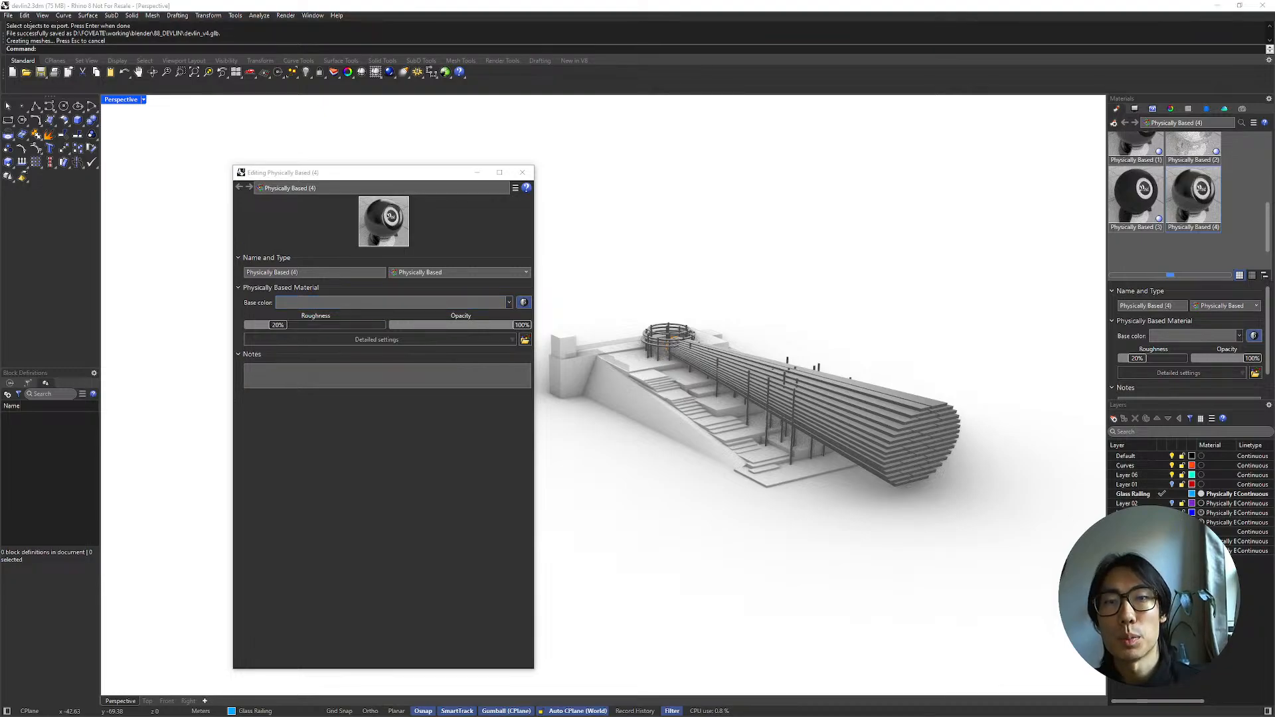
pyautogui.click(369, 302)
pyautogui.moveTo(391, 336); pyautogui.dragTo(379, 322)
pyautogui.click(515, 474)
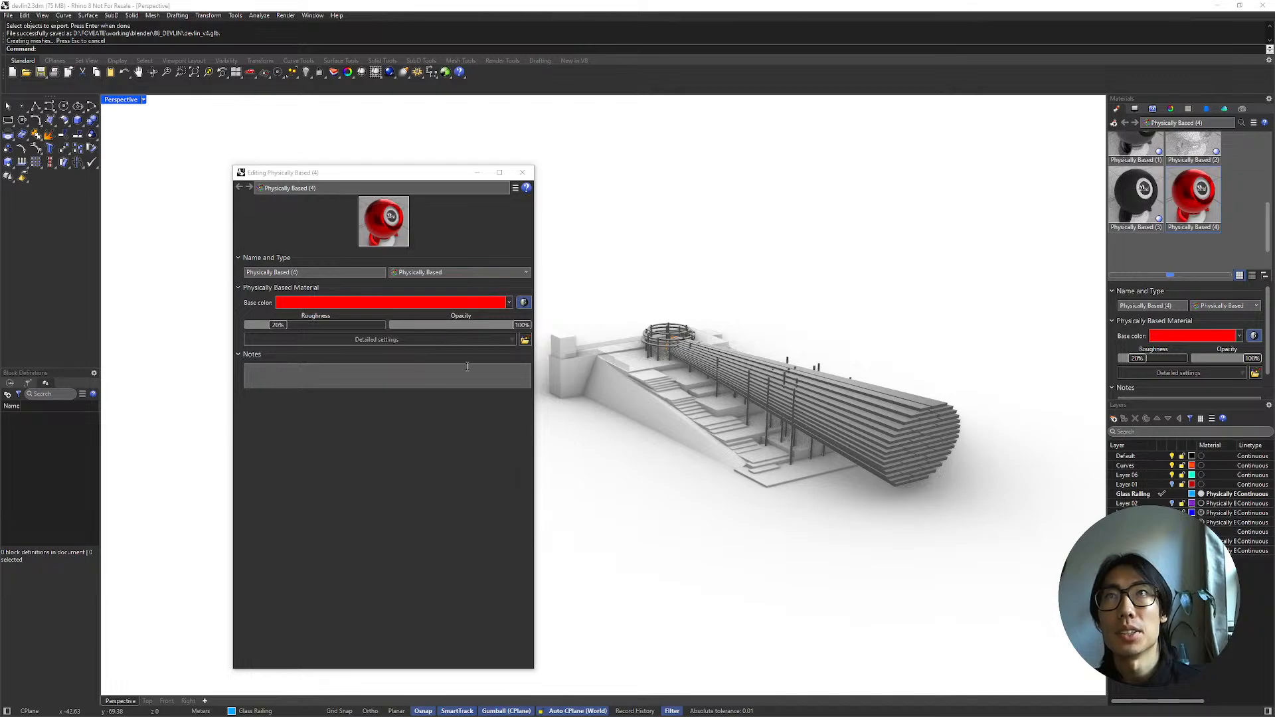
# Step: Assign the red material to the newly baked beams' layer and set its roughness to 15%
pyautogui.scroll(2, 856, 425)
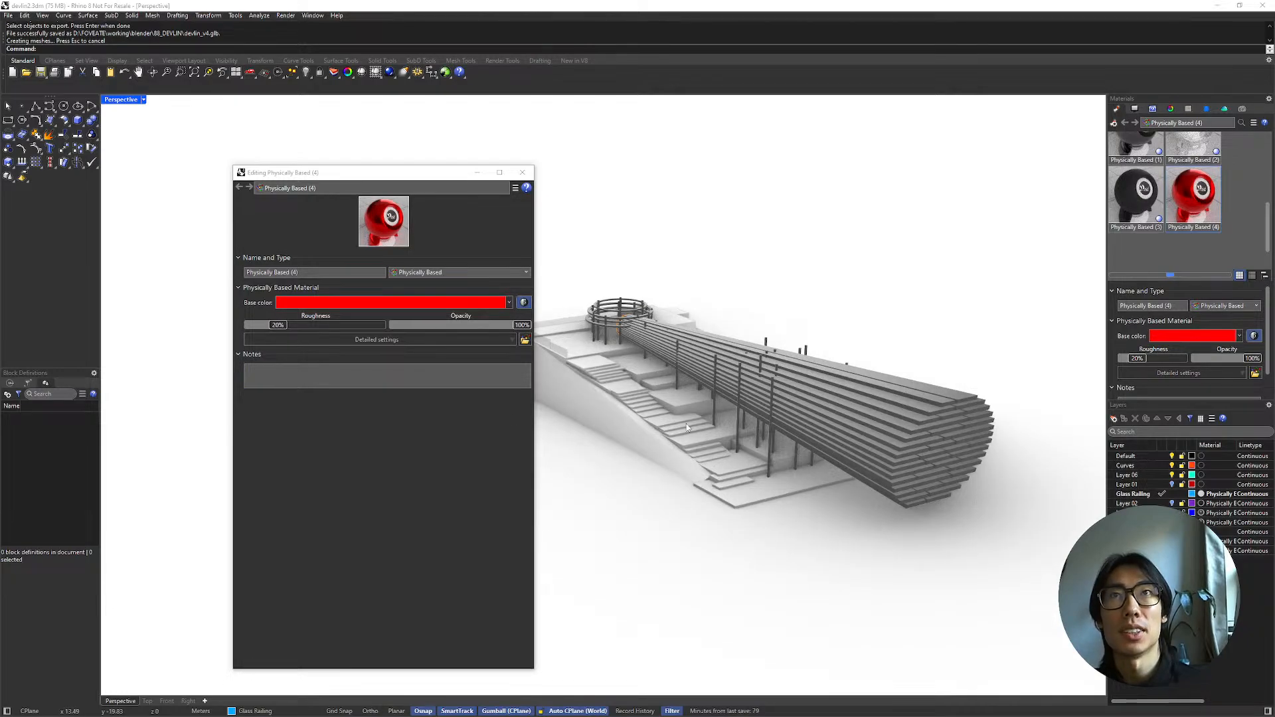
pyautogui.moveTo(1196, 200); pyautogui.dragTo(1222, 532)
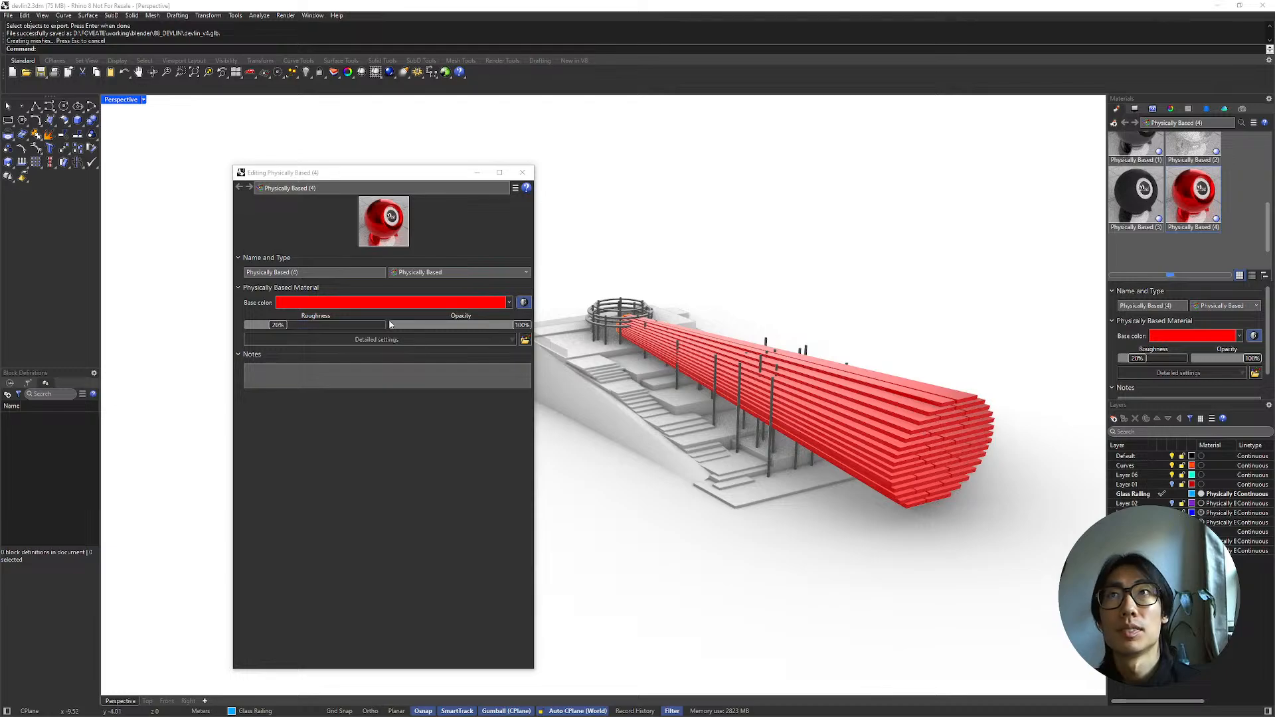
pyautogui.moveTo(274, 326); pyautogui.dragTo(267, 325)
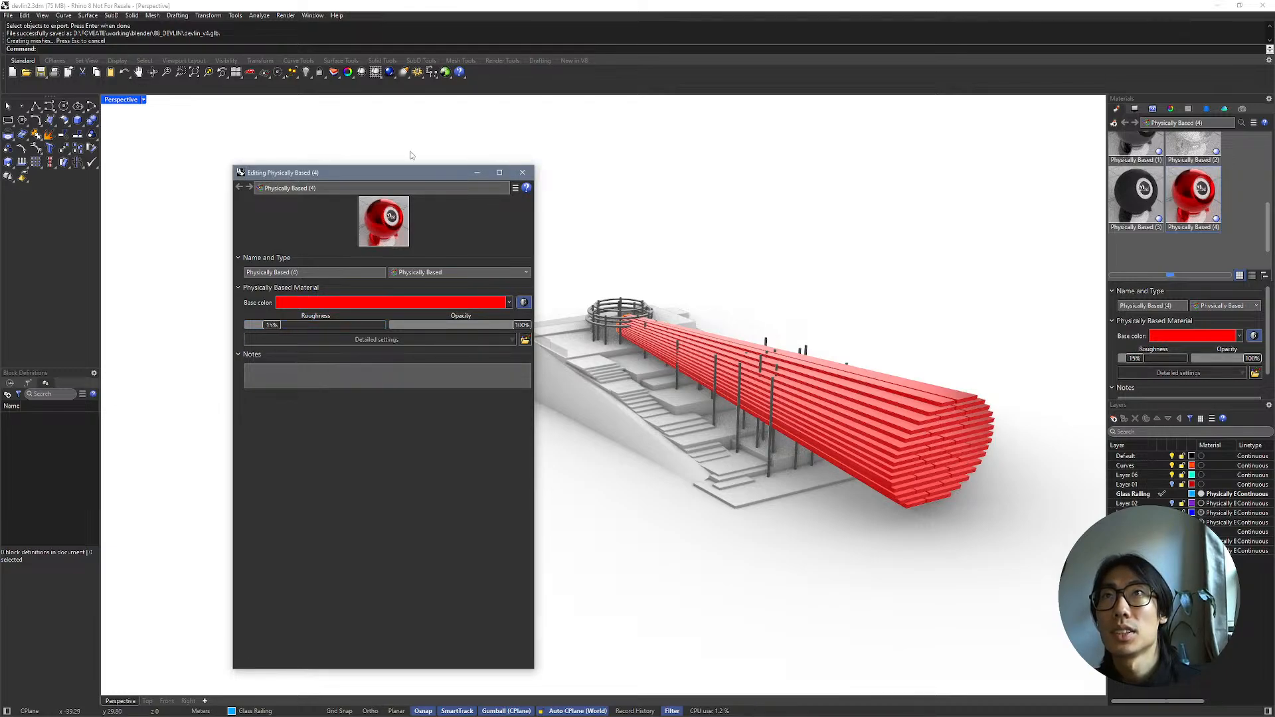
pyautogui.click(522, 172)
pyautogui.moveTo(772, 268); pyautogui.dragTo(800, 244, button='right')
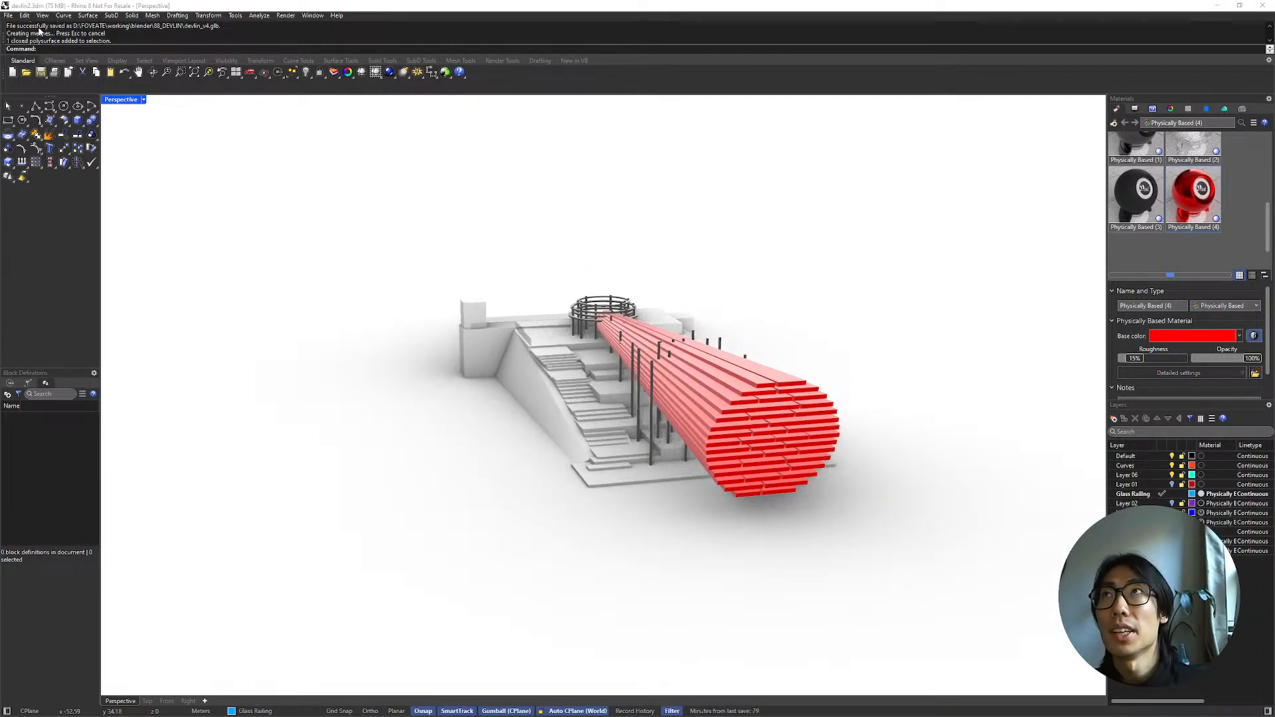
# Step: Start exporting the selected geometry with every object in the model included
pyautogui.click(9, 18)
pyautogui.click(96, 166)
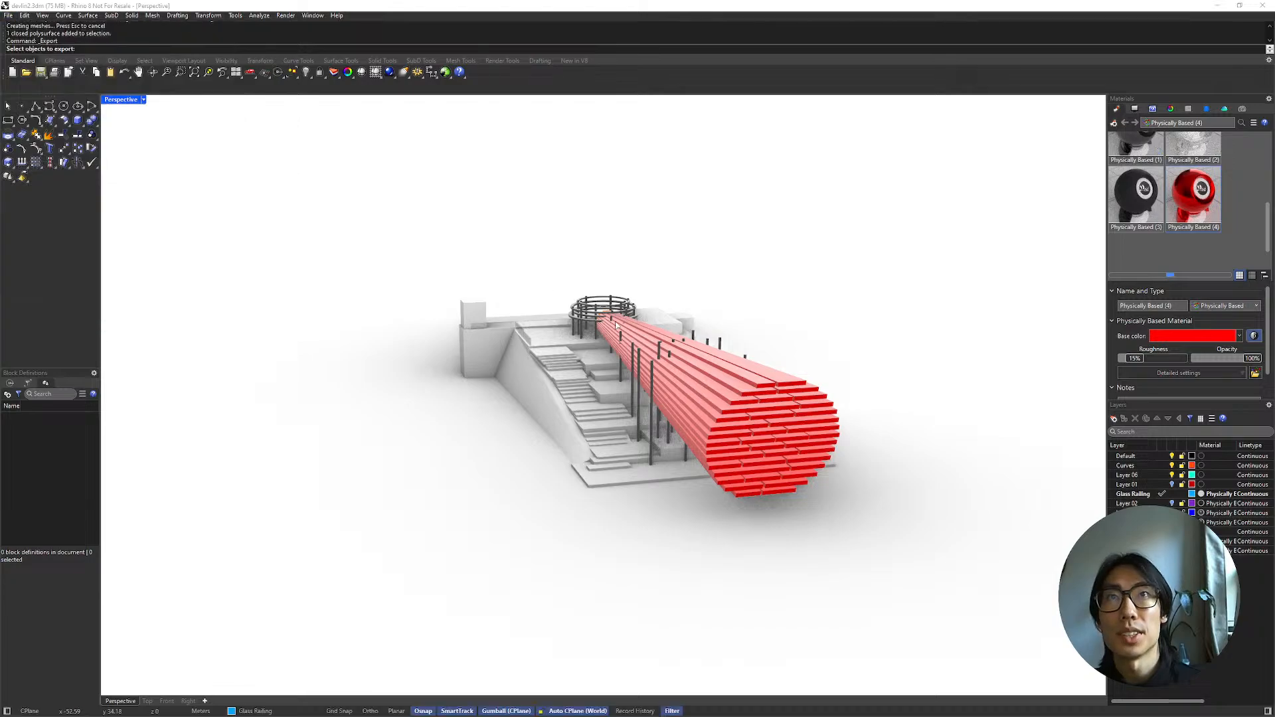
pyautogui.hotkey('ctrl', 'a')
pyautogui.press('Return')
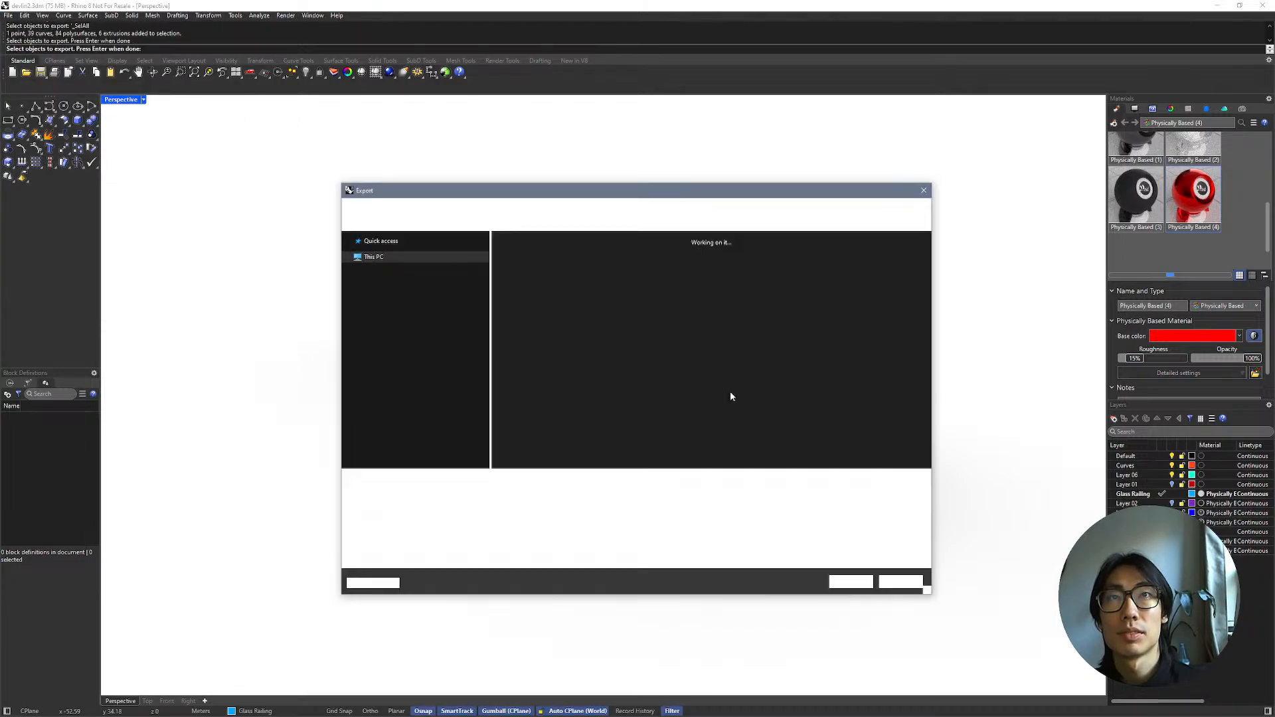
# Step: Save the export as devlin_v5.glb in glTF binary format in the 88_DEVLIN folder
pyautogui.click(756, 243)
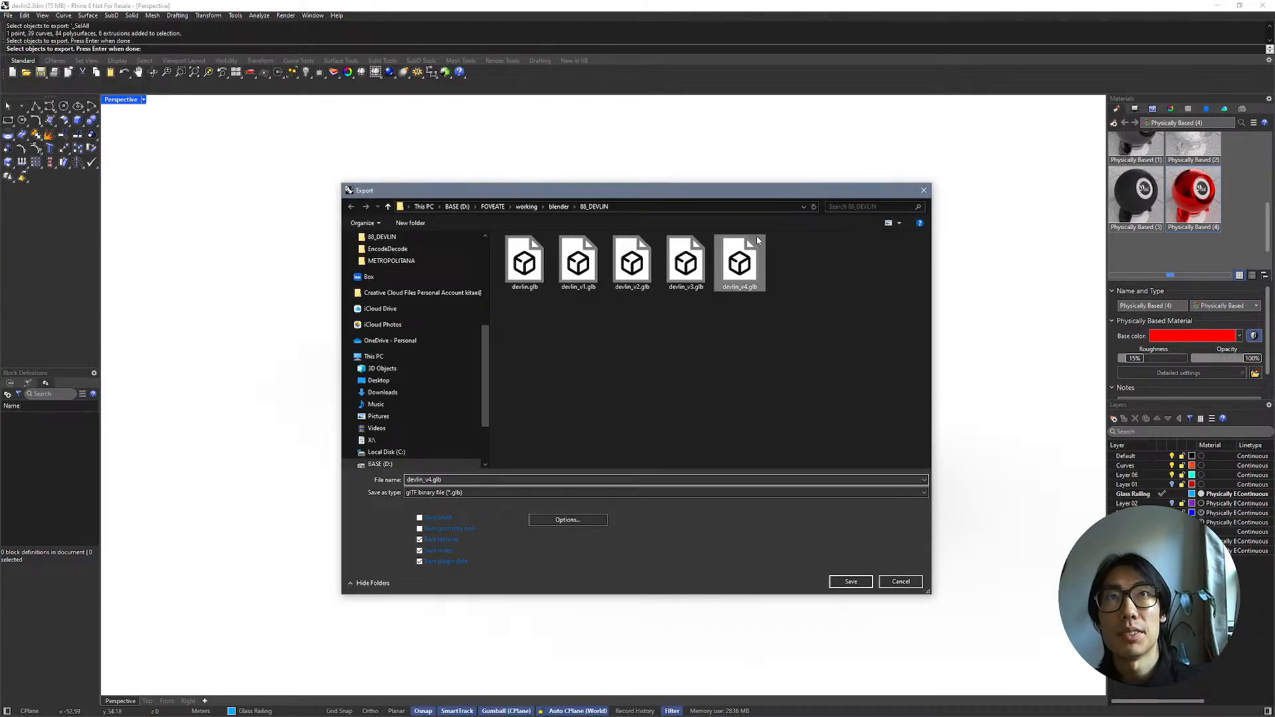
pyautogui.moveTo(407, 480); pyautogui.dragTo(444, 480)
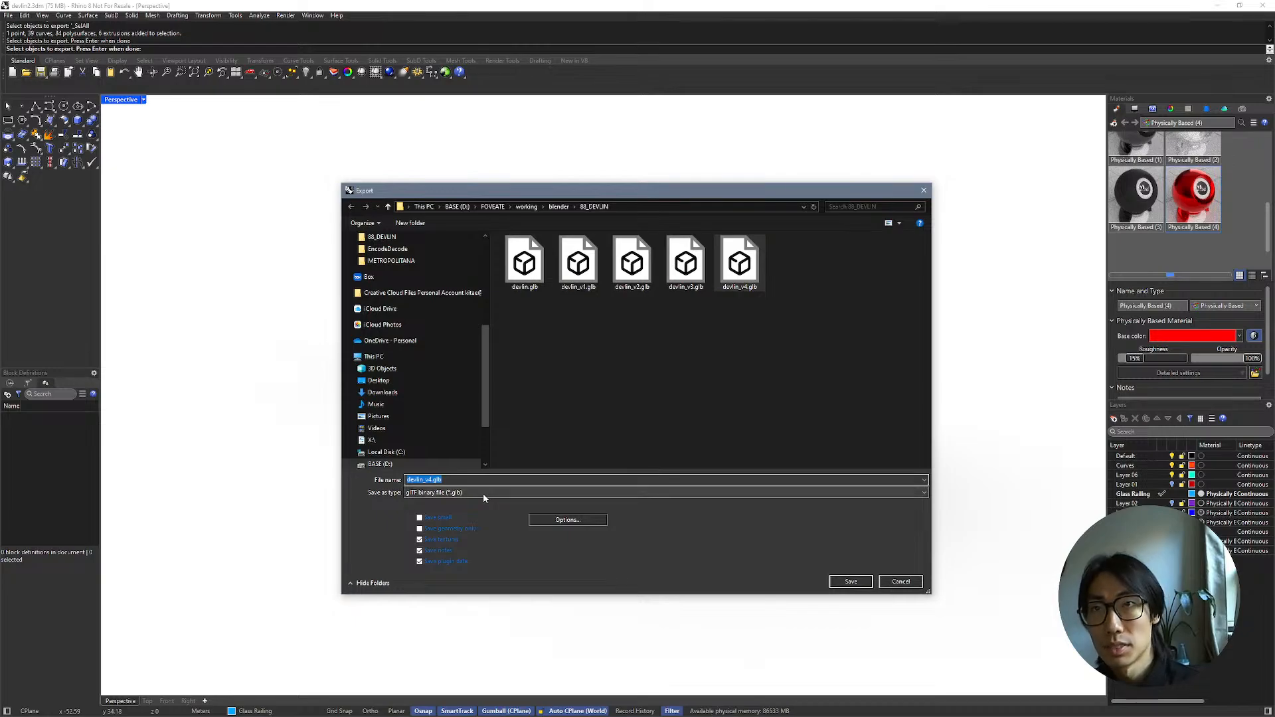
pyautogui.press('Right')
pyautogui.press('Left')
pyautogui.press('Left')
pyautogui.press('Left')
pyautogui.press('Left')
pyautogui.press('BackSpace')
pyautogui.write('5')
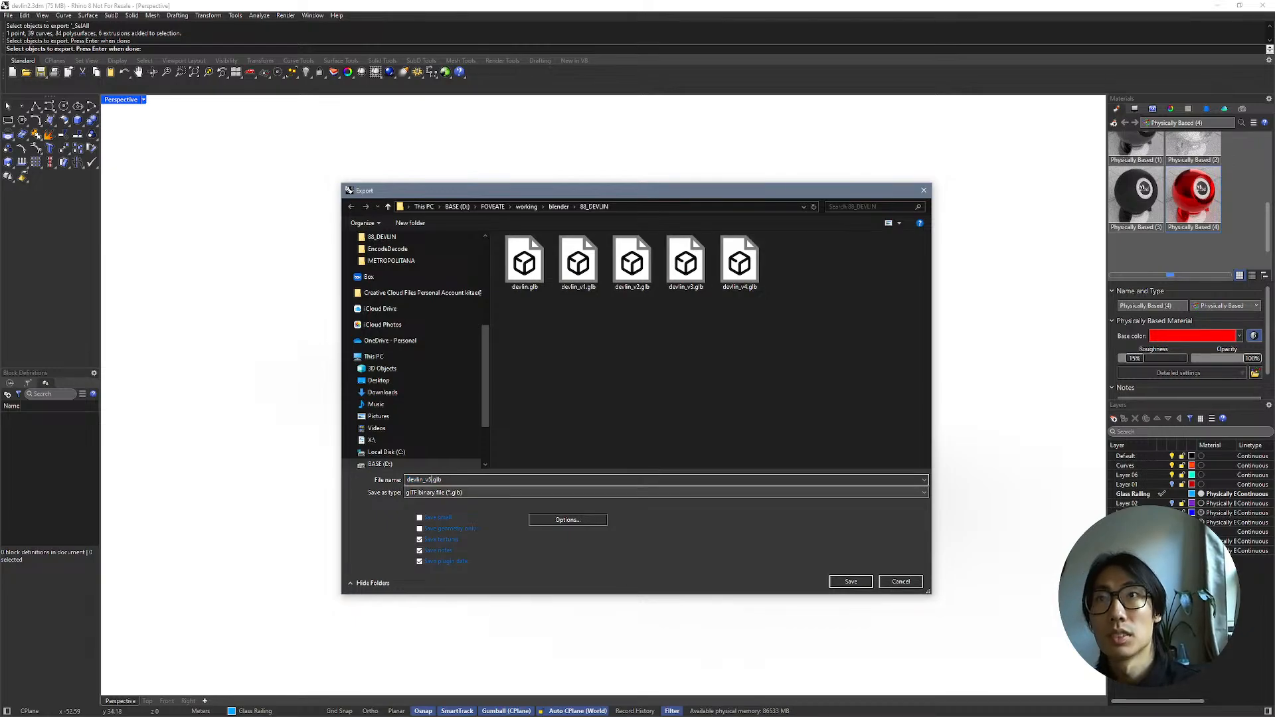
pyautogui.click(851, 582)
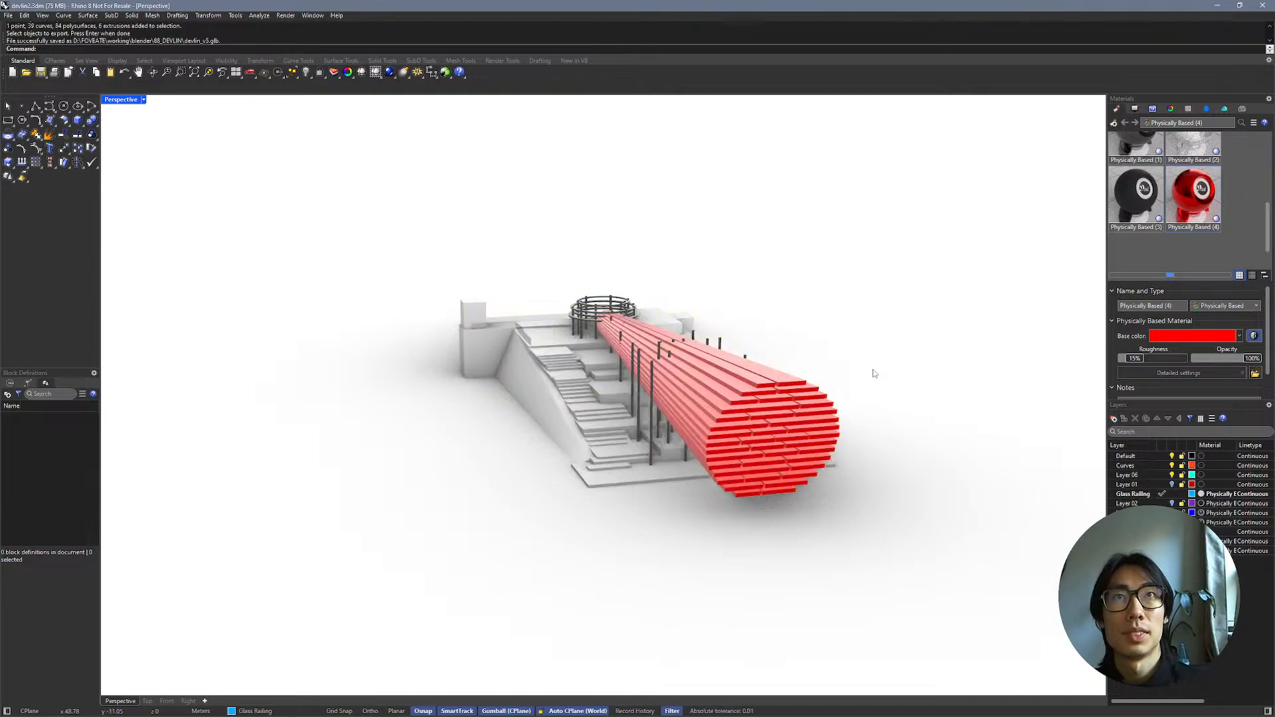
# Step: Replace the devlin_v4.glb asset in the Foveate scene with devlin_v5.glb from the 88_DEVLIN folder
pyautogui.scroll(2, 876, 332)
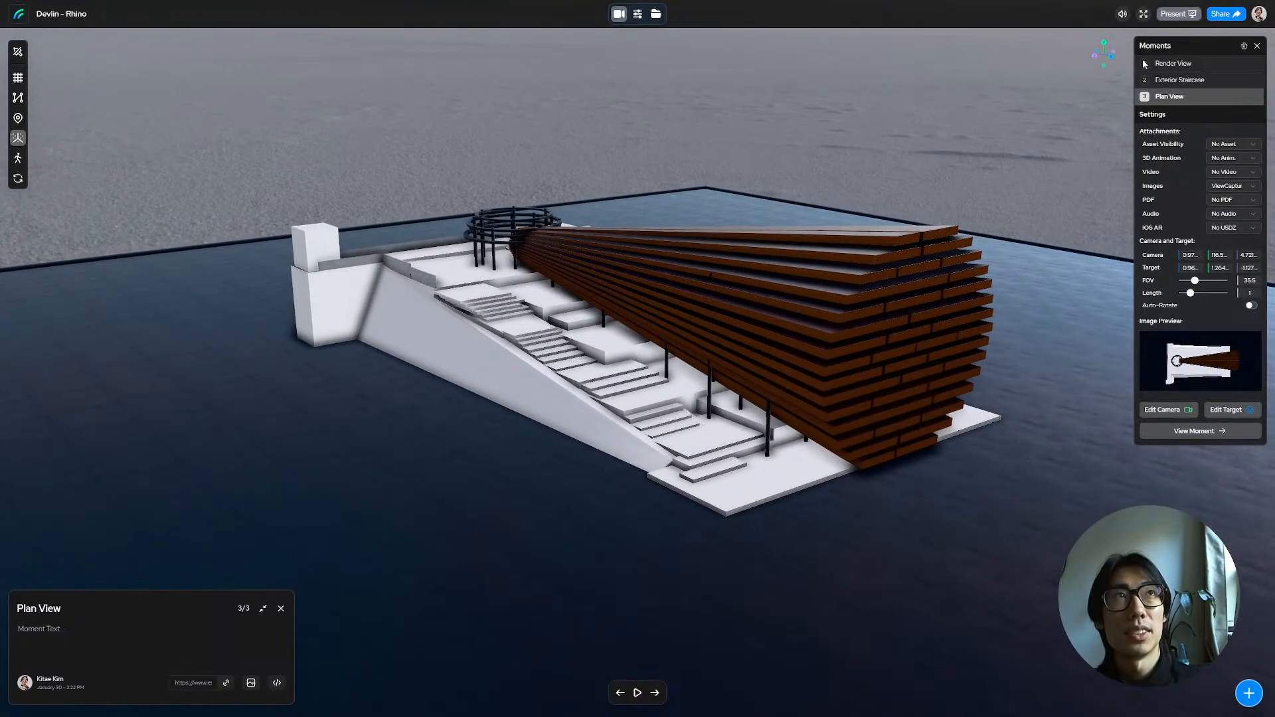
pyautogui.click(659, 16)
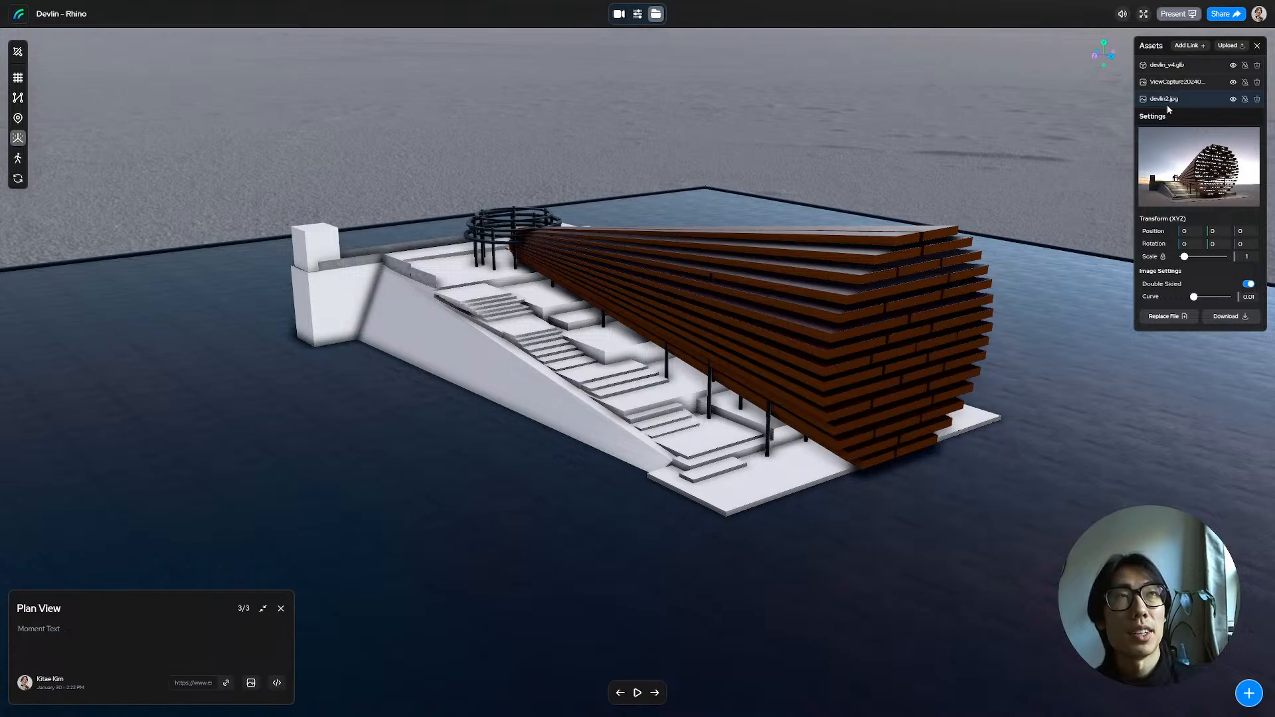
pyautogui.click(1176, 66)
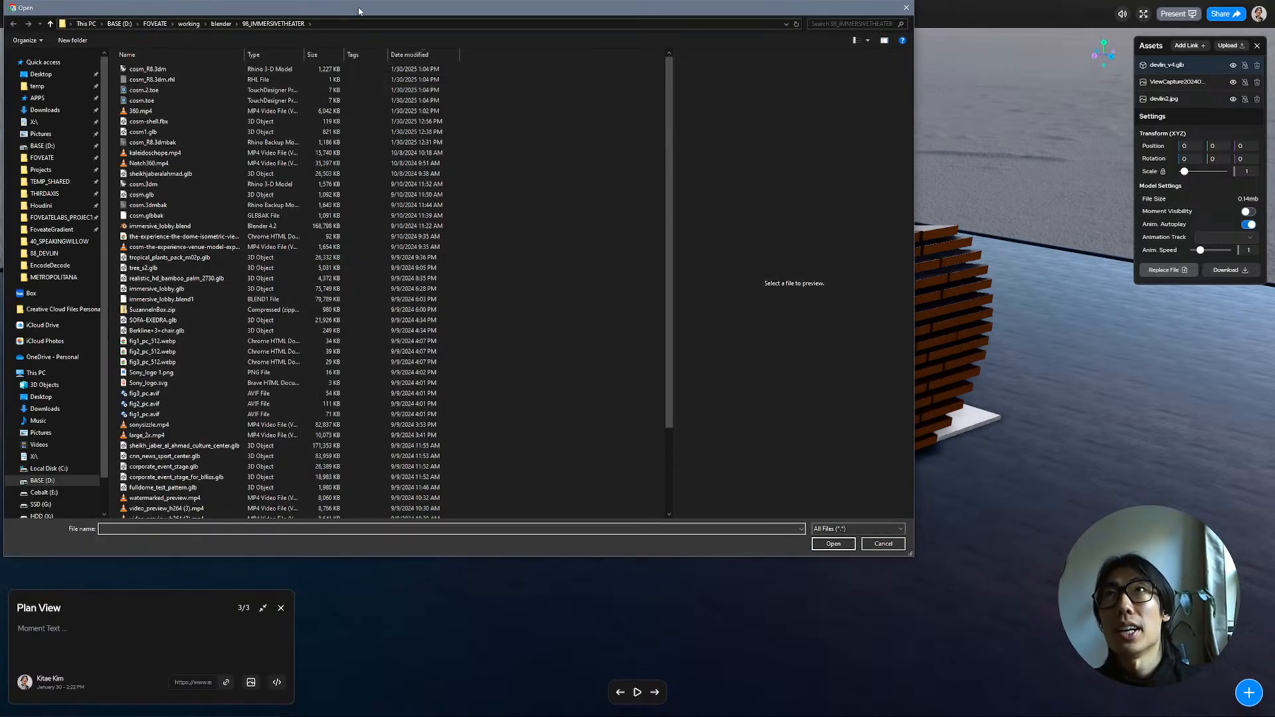
pyautogui.moveTo(357, 6); pyautogui.dragTo(496, 51)
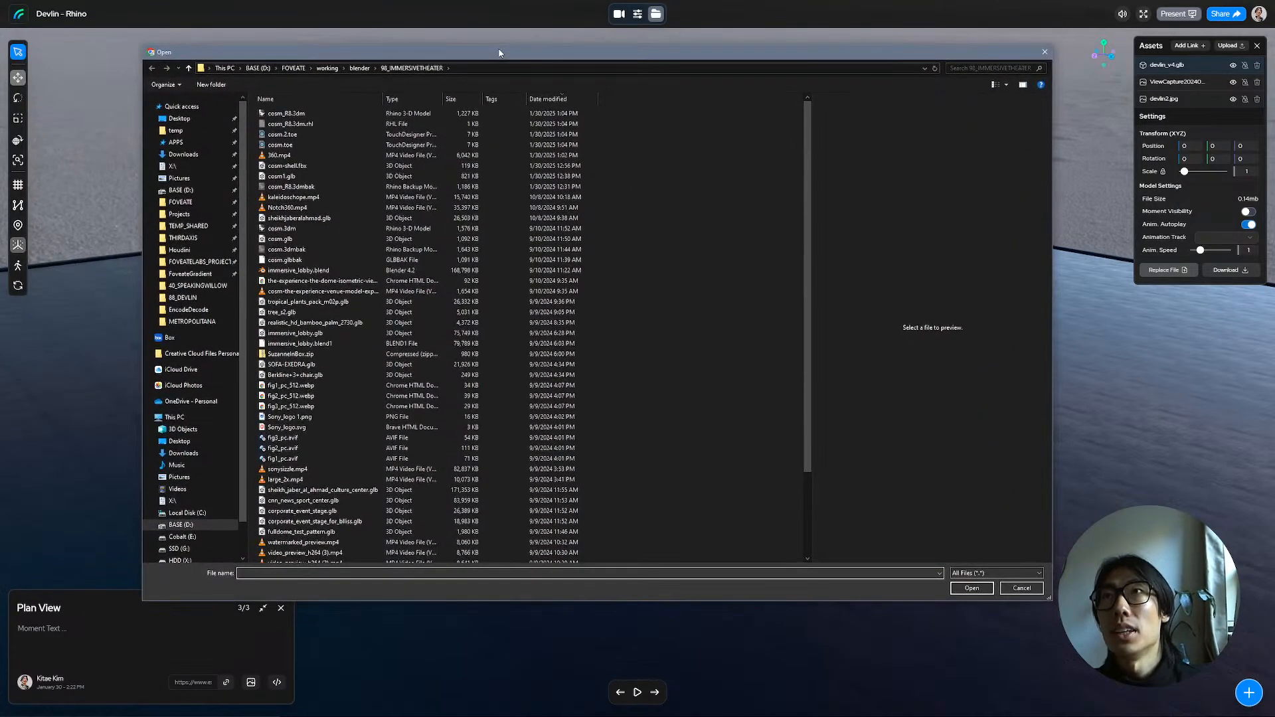
pyautogui.click(183, 297)
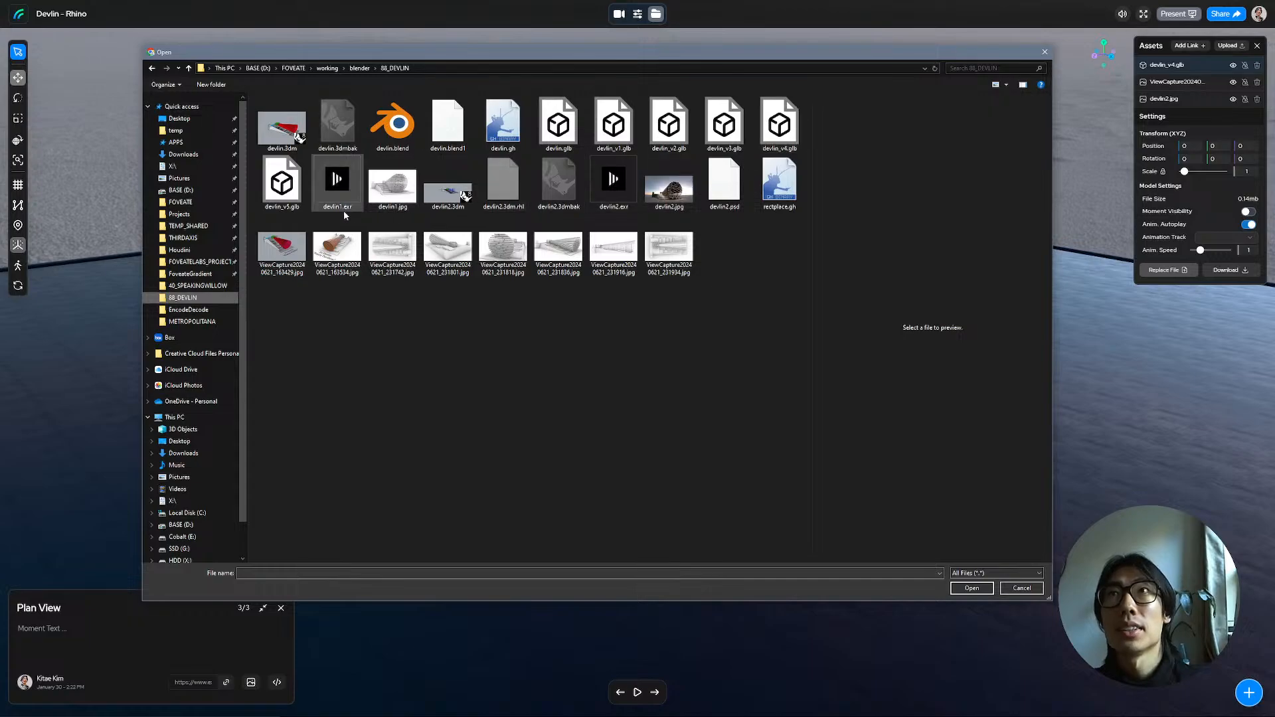
pyautogui.click(287, 189)
pyautogui.doubleClick(289, 192)
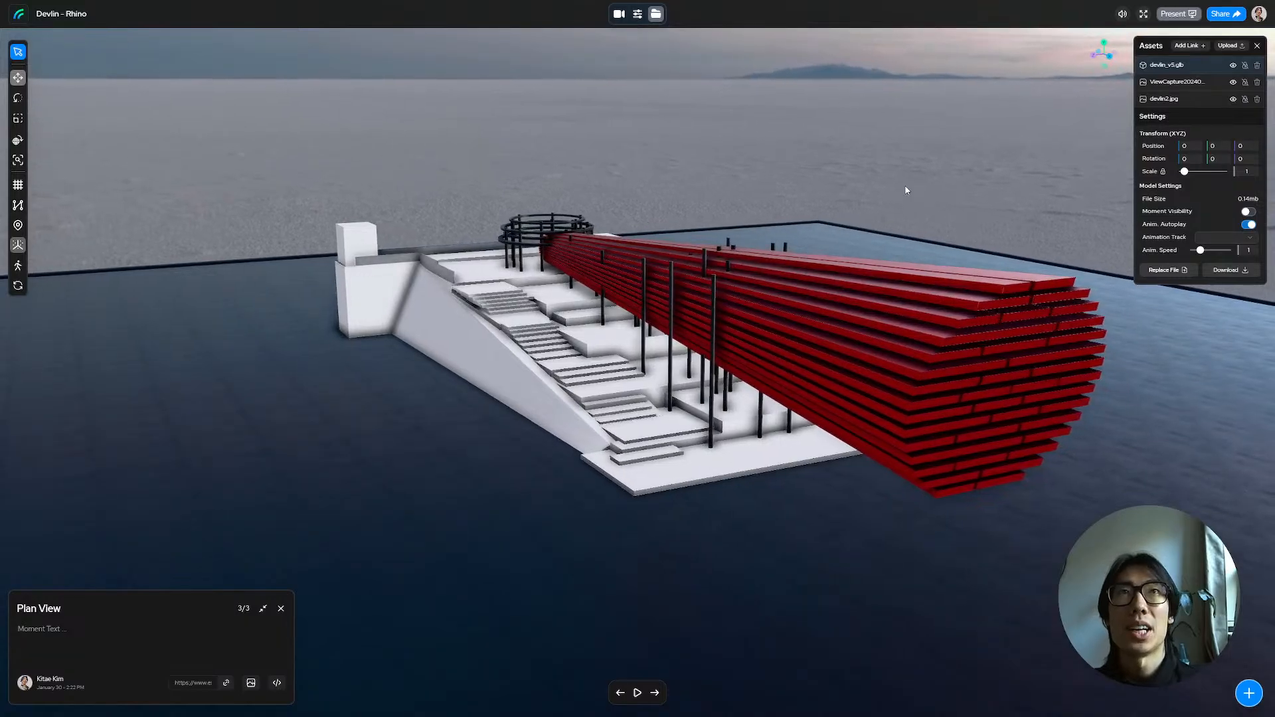
# Step: Step through the Render View, Exterior Staircase and Plan View moments to review the updated red-beam model
pyautogui.press('Right')
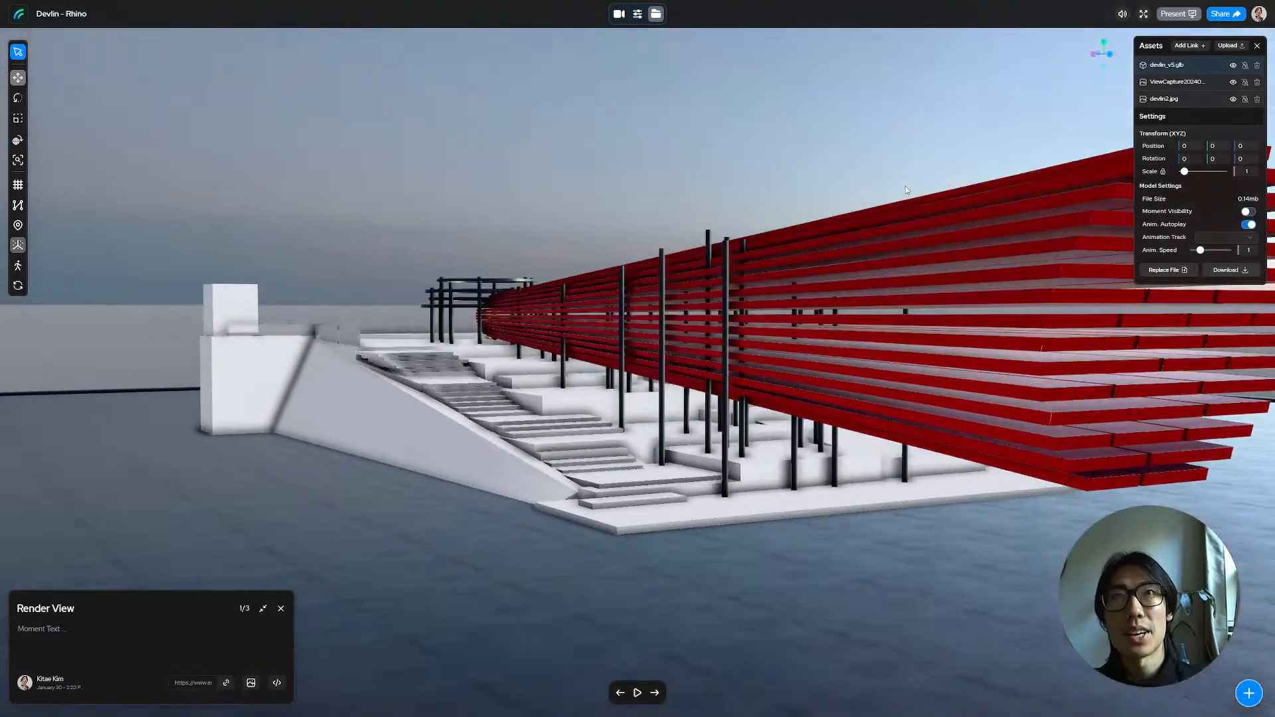
pyautogui.press('Right')
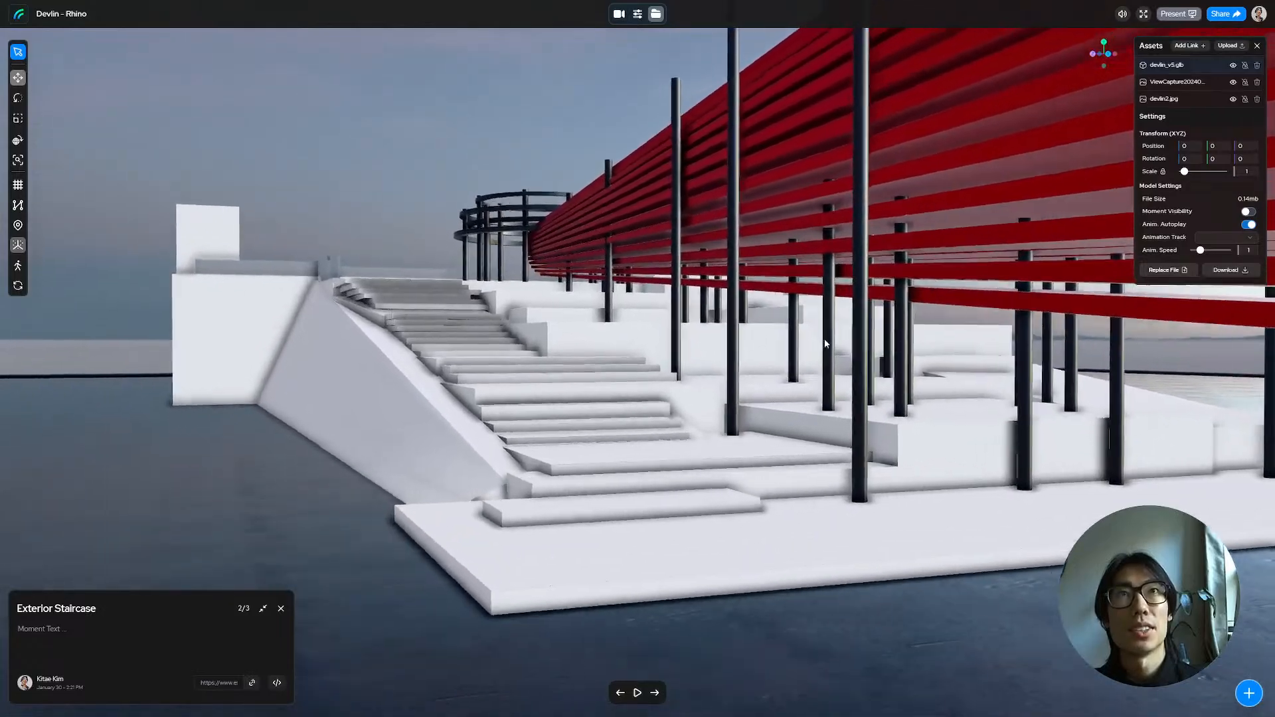
pyautogui.press('Right')
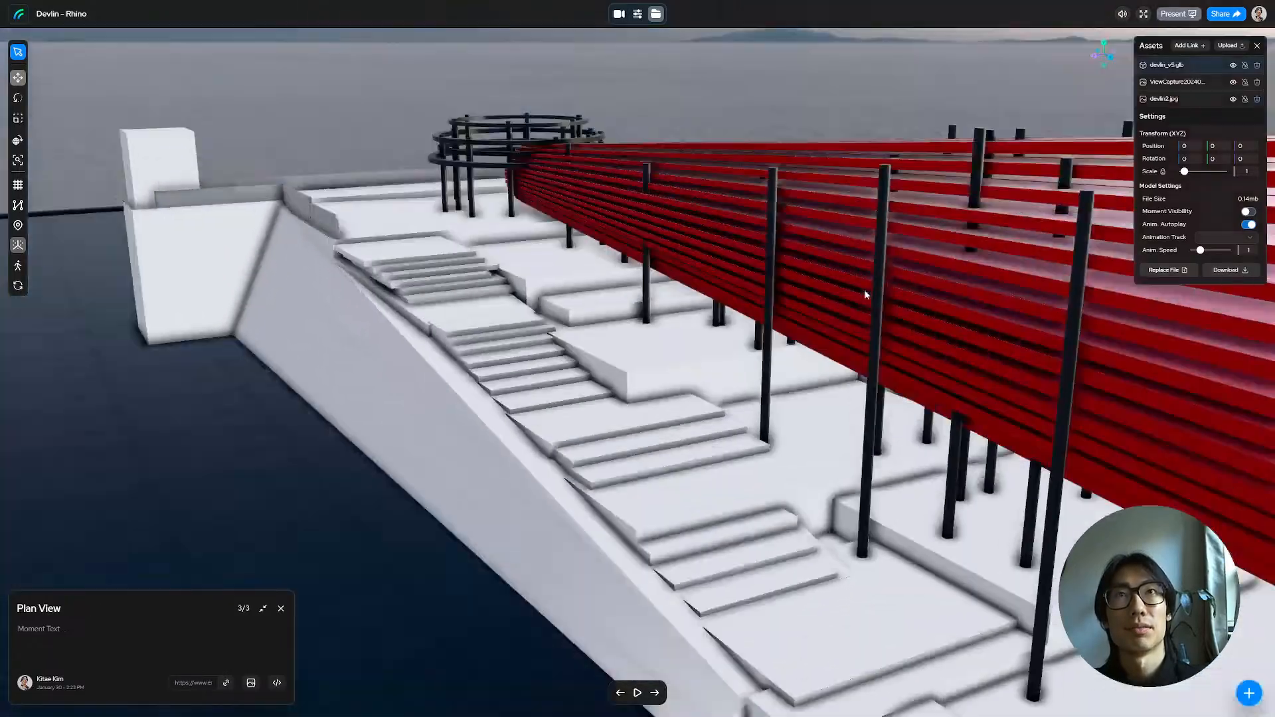
pyautogui.press('Right')
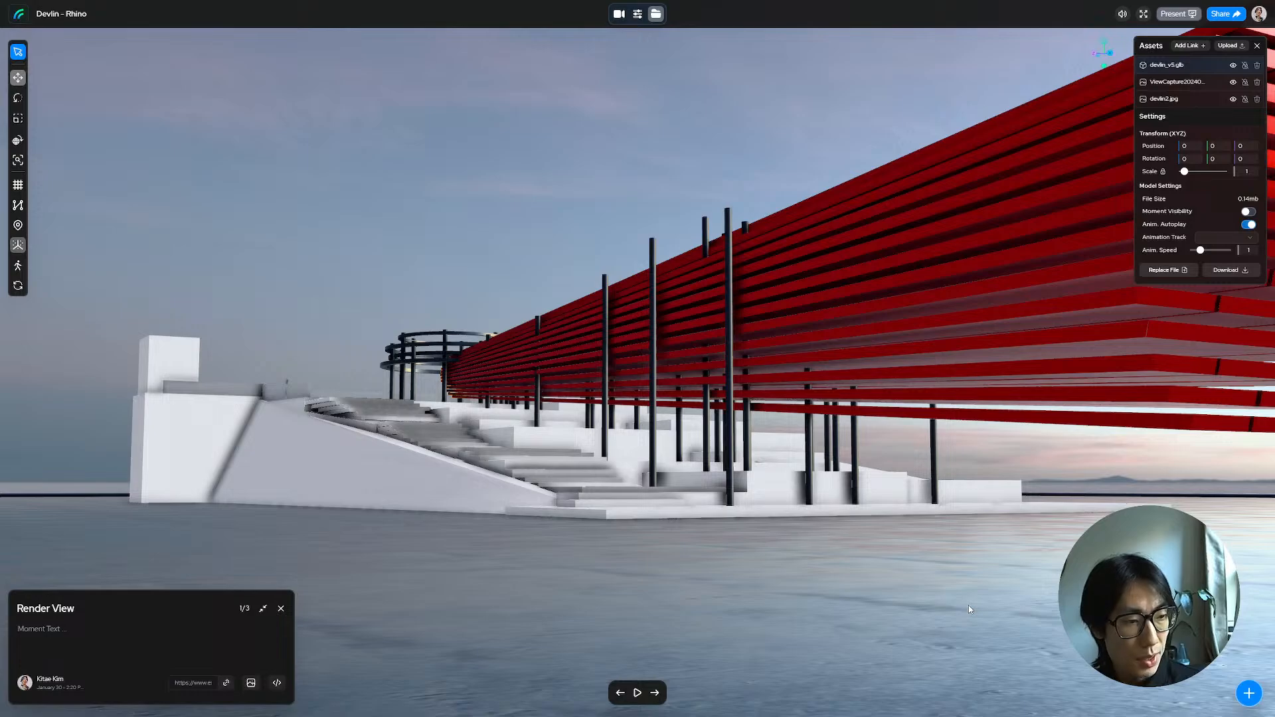
pyautogui.moveTo(828, 336); pyautogui.dragTo(824, 389)
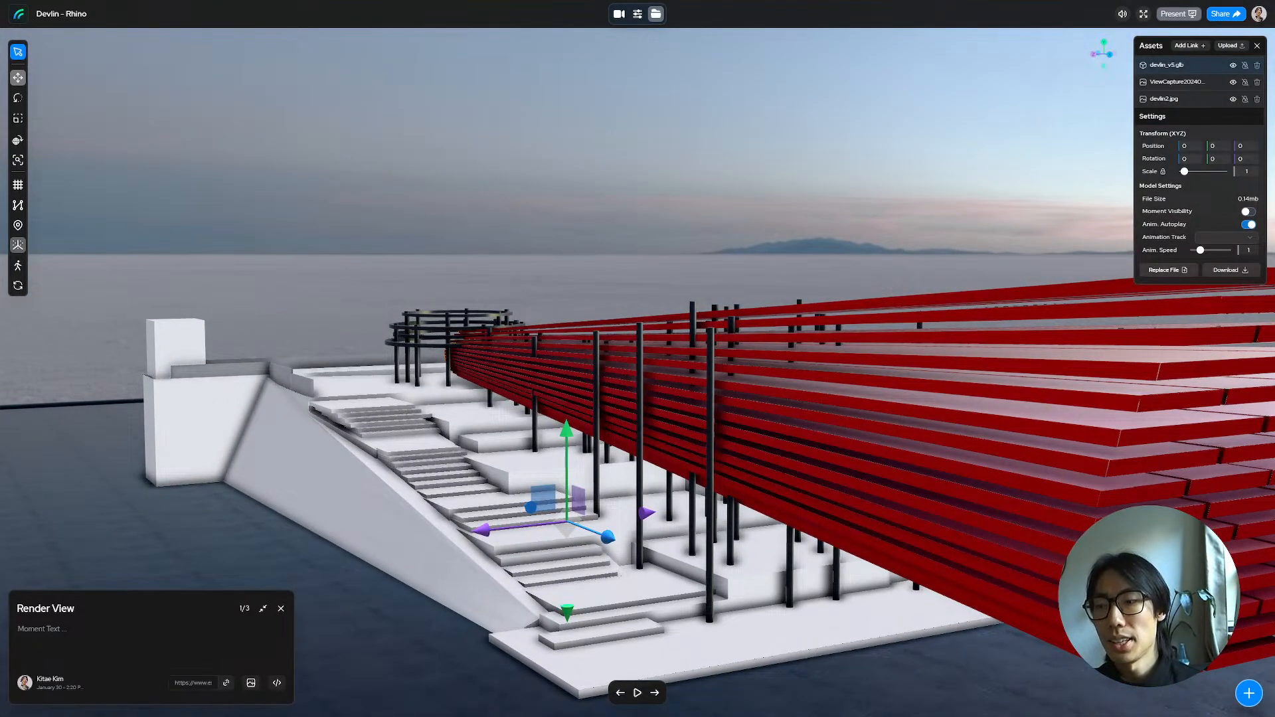
# Step: Add devlin_v2.glb from the 88_DEVLIN folder to the scene as a second model
pyautogui.hotkey('alt', 'Tab')
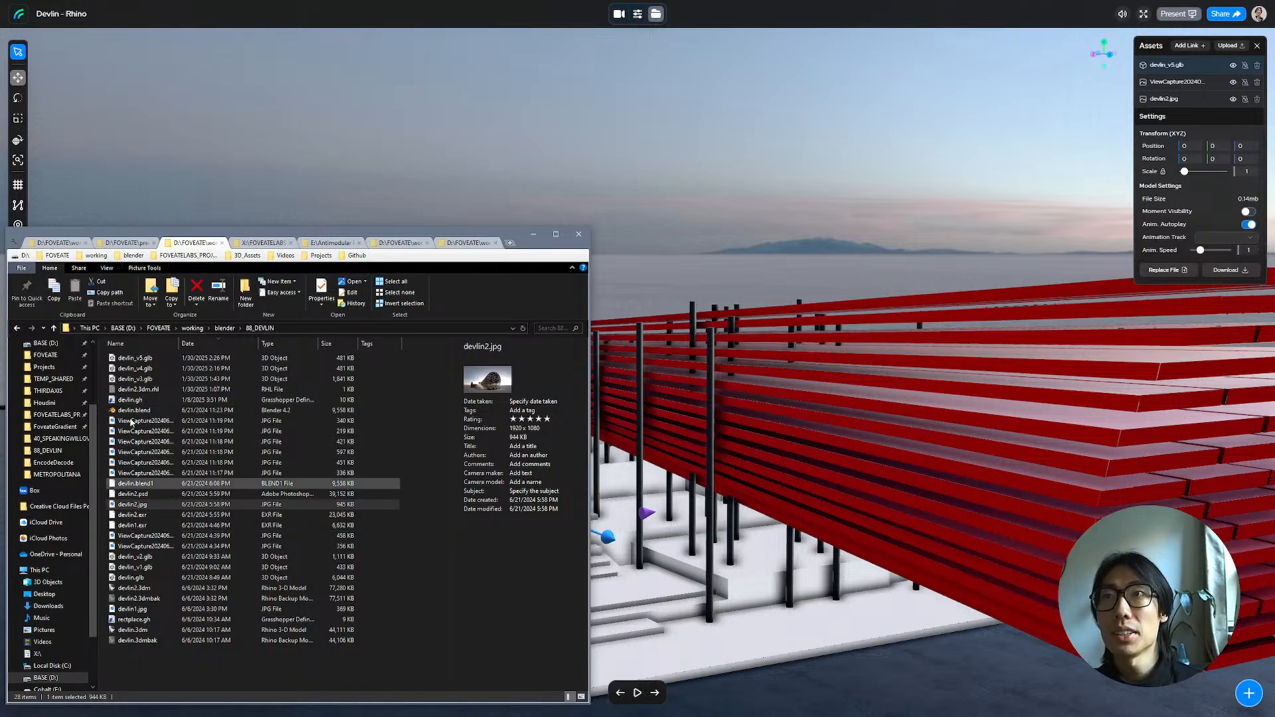
pyautogui.click(143, 370)
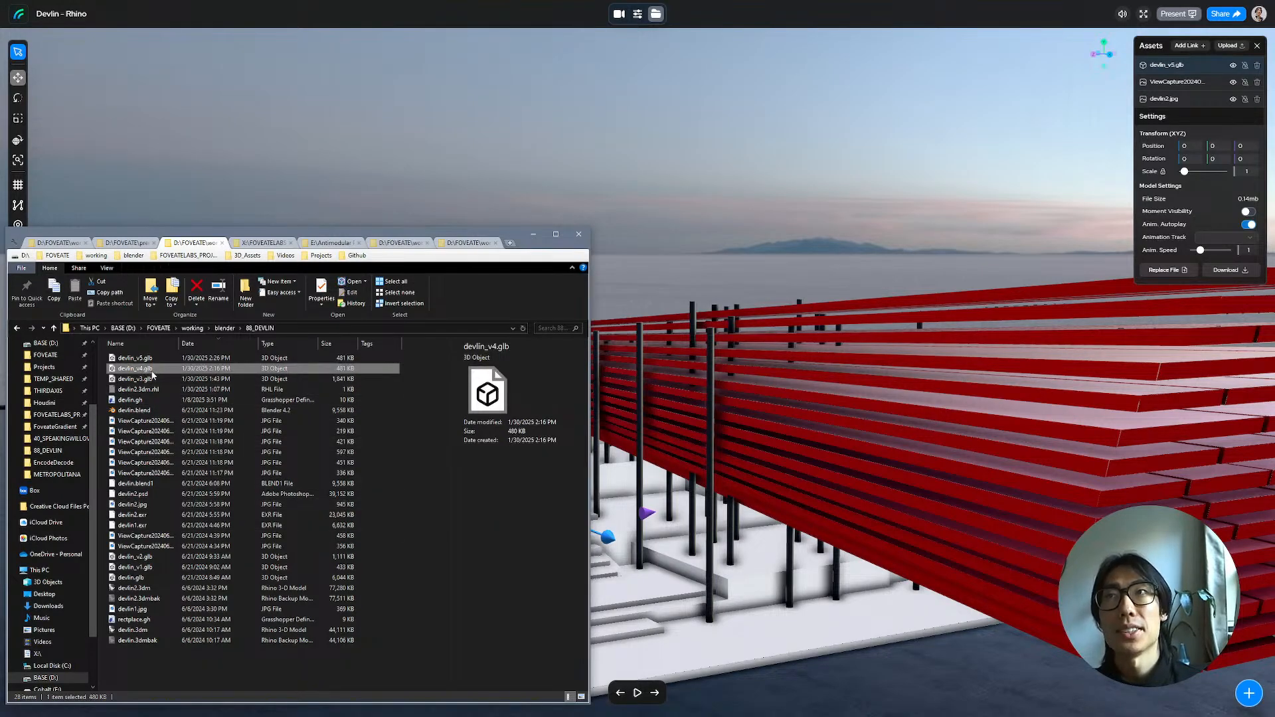
pyautogui.click(159, 380)
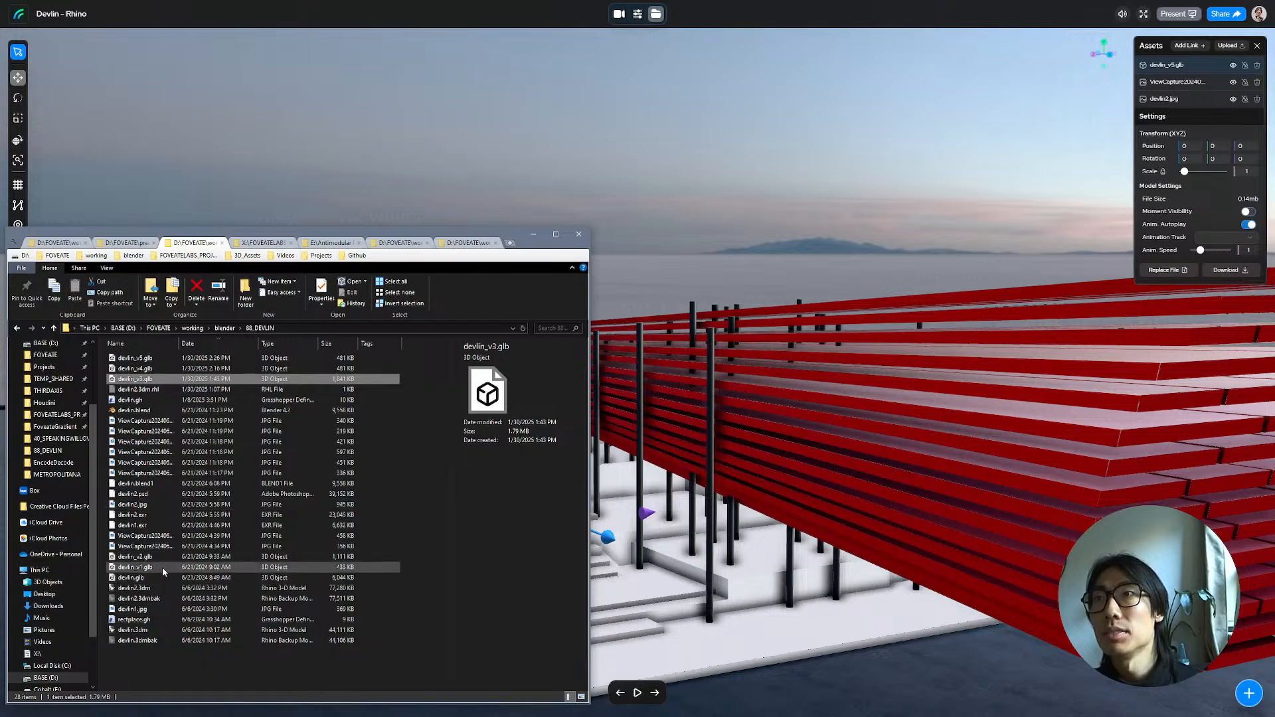
pyautogui.click(146, 558)
pyautogui.moveTo(145, 560); pyautogui.dragTo(794, 352)
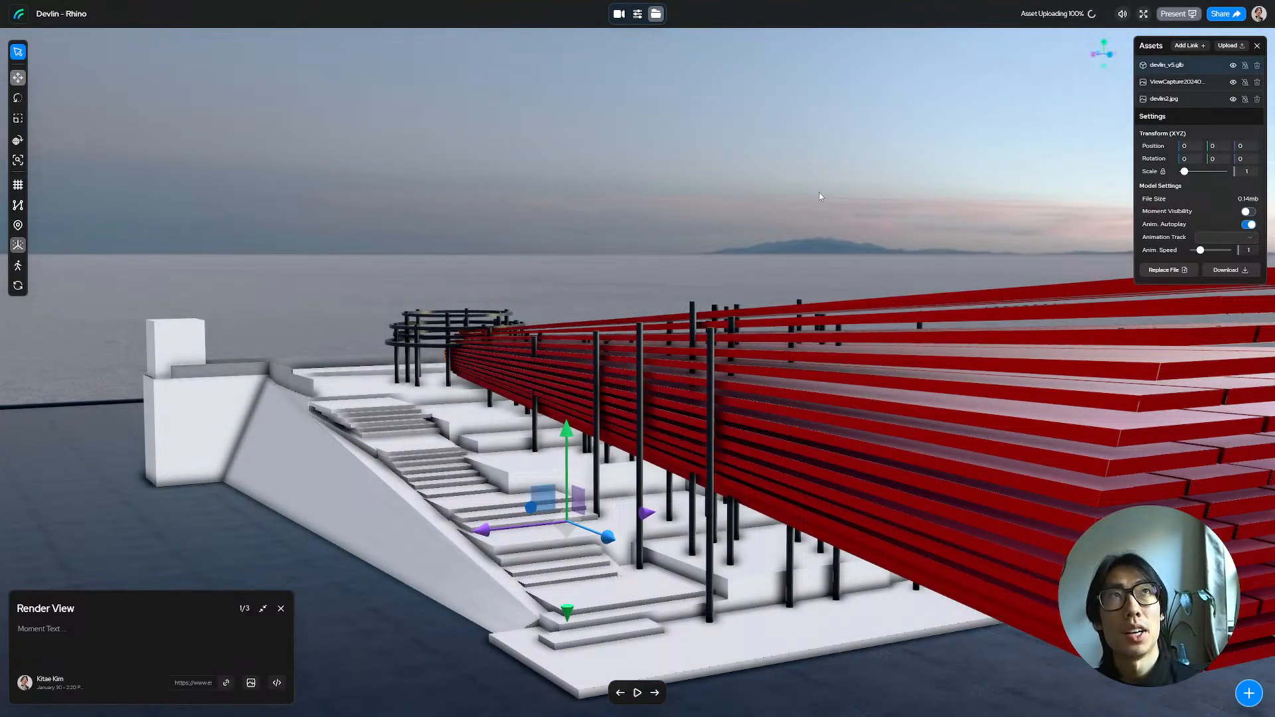
pyautogui.scroll(-7, 961, 221)
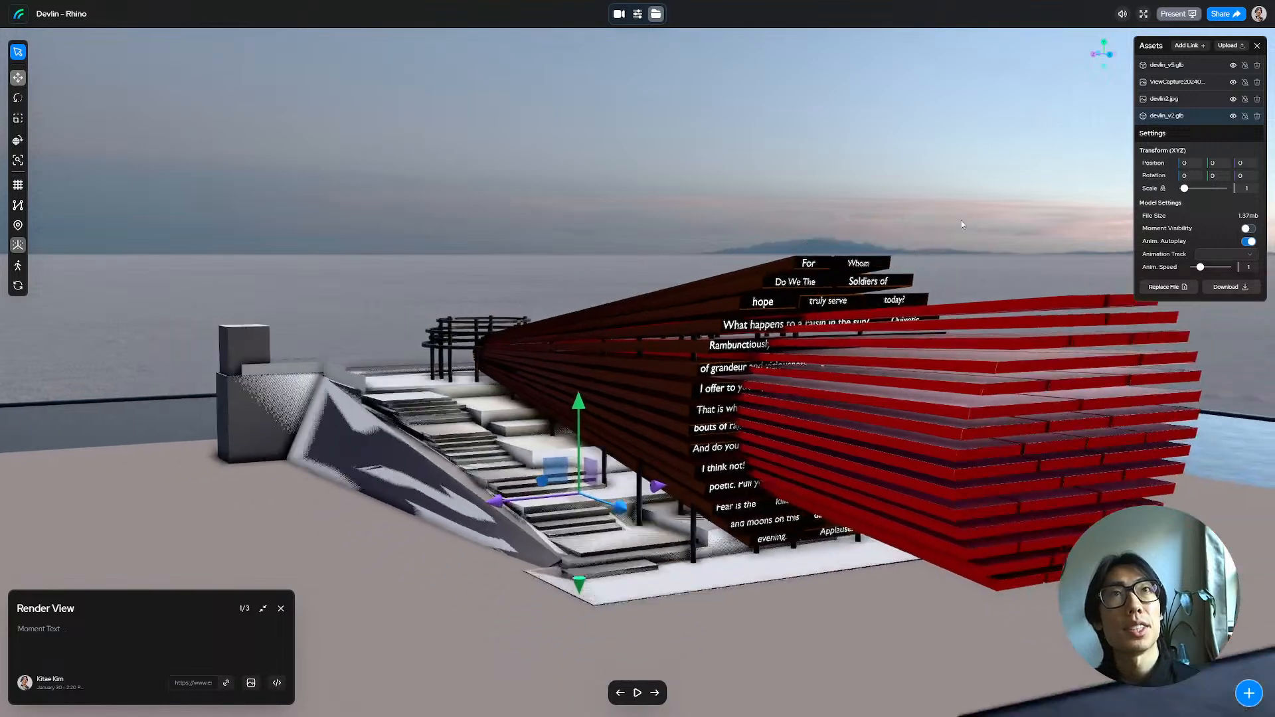
# Step: Move the red-beam devlin_v5 model about 70 units along Z so it stands beside the devlin_v2 model
pyautogui.moveTo(528, 448); pyautogui.dragTo(10, 483)
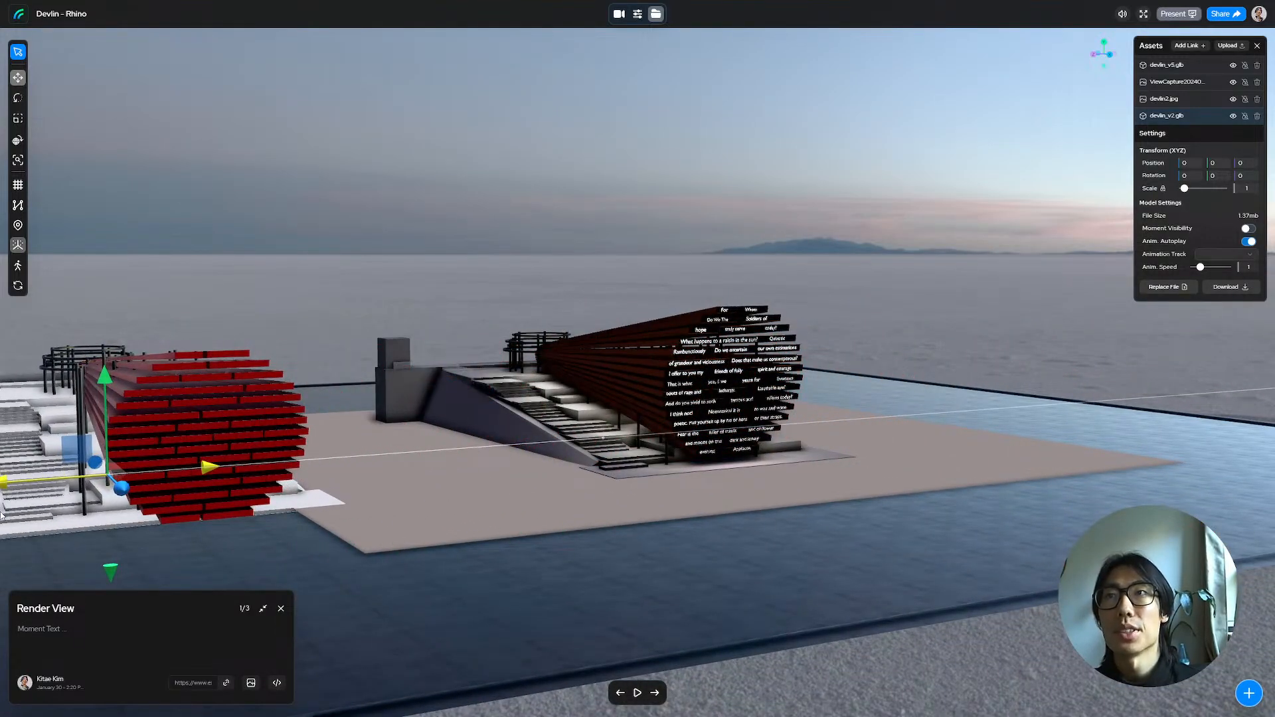
pyautogui.scroll(-5, 359, 436)
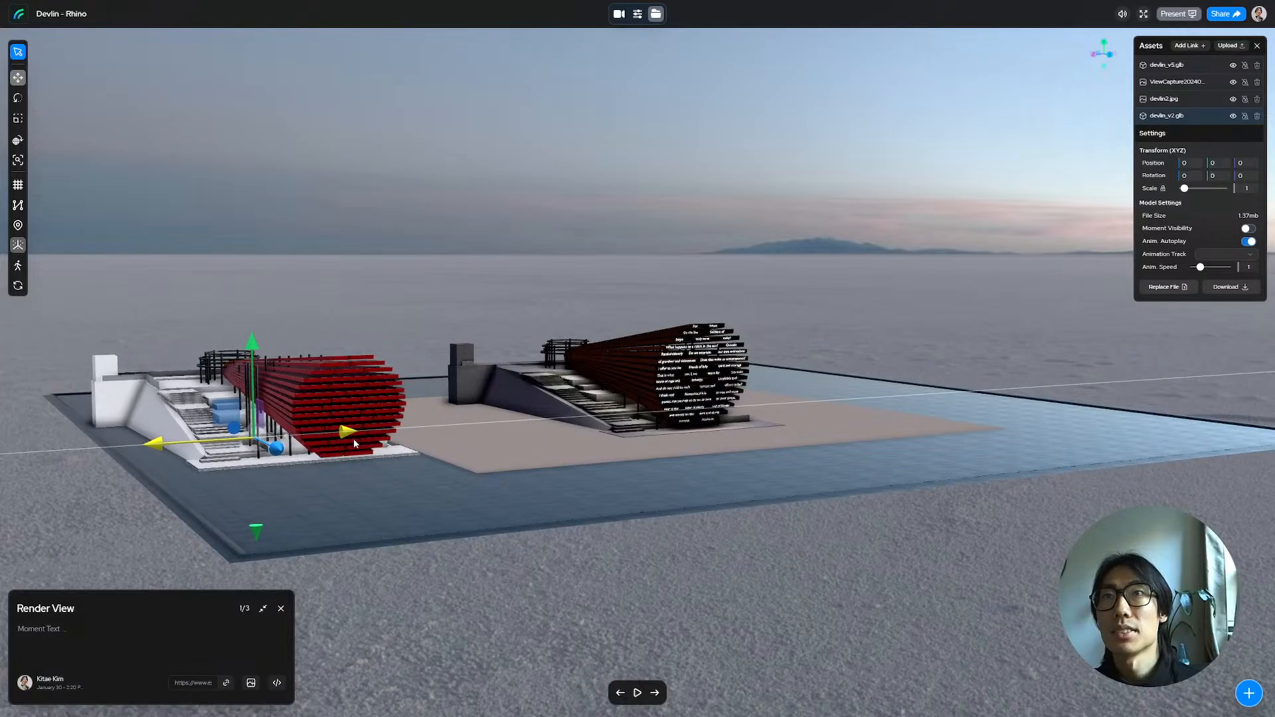
pyautogui.click(18, 52)
# Step: Frame the red-beam model and add a camera moment titled Option A
pyautogui.moveTo(654, 181); pyautogui.dragTo(752, 436)
pyautogui.scroll(5, 797, 468)
pyautogui.scroll(4, 710, 480)
pyautogui.scroll(-8, 711, 480)
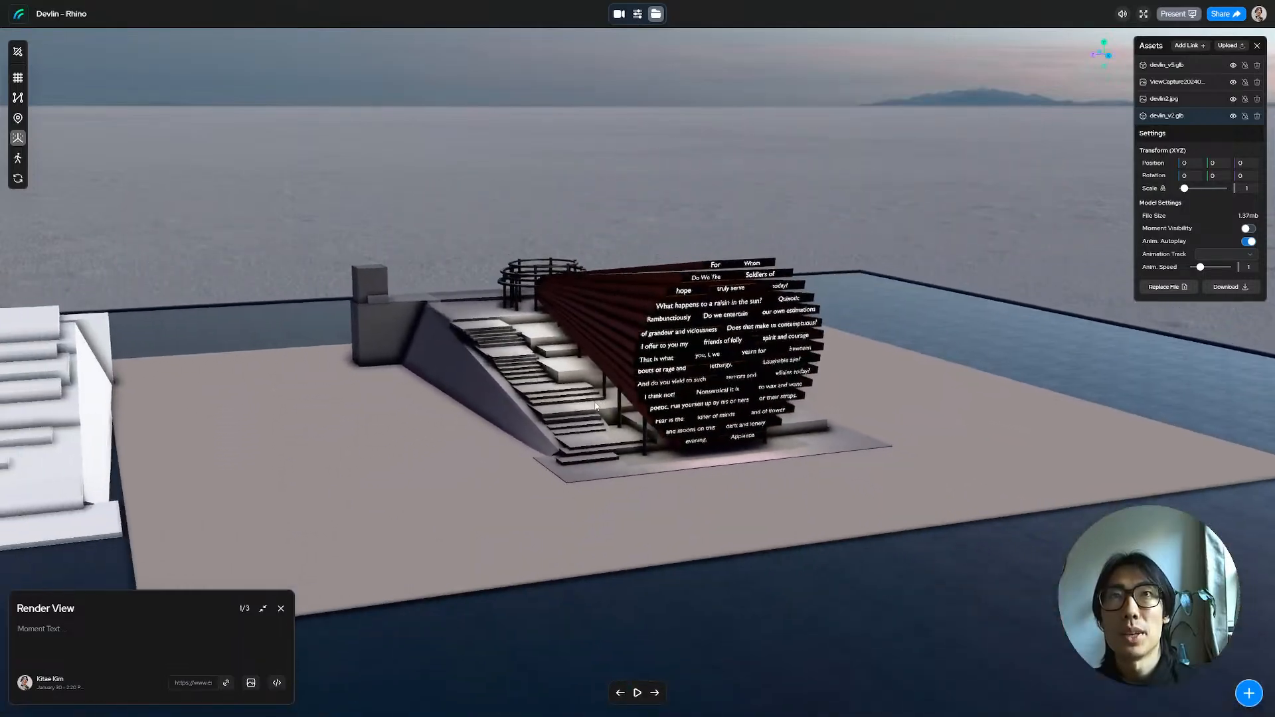
pyautogui.moveTo(595, 406); pyautogui.dragTo(1046, 372, button='right')
pyautogui.moveTo(778, 415)
pyautogui.mouseDown()
pyautogui.moveTo(757, 404)
pyautogui.moveTo(767, 404)
pyautogui.mouseUp()
pyautogui.scroll(4, 759, 393)
pyautogui.scroll(-4, 768, 403)
pyautogui.moveTo(777, 403); pyautogui.dragTo(765, 381, button='right')
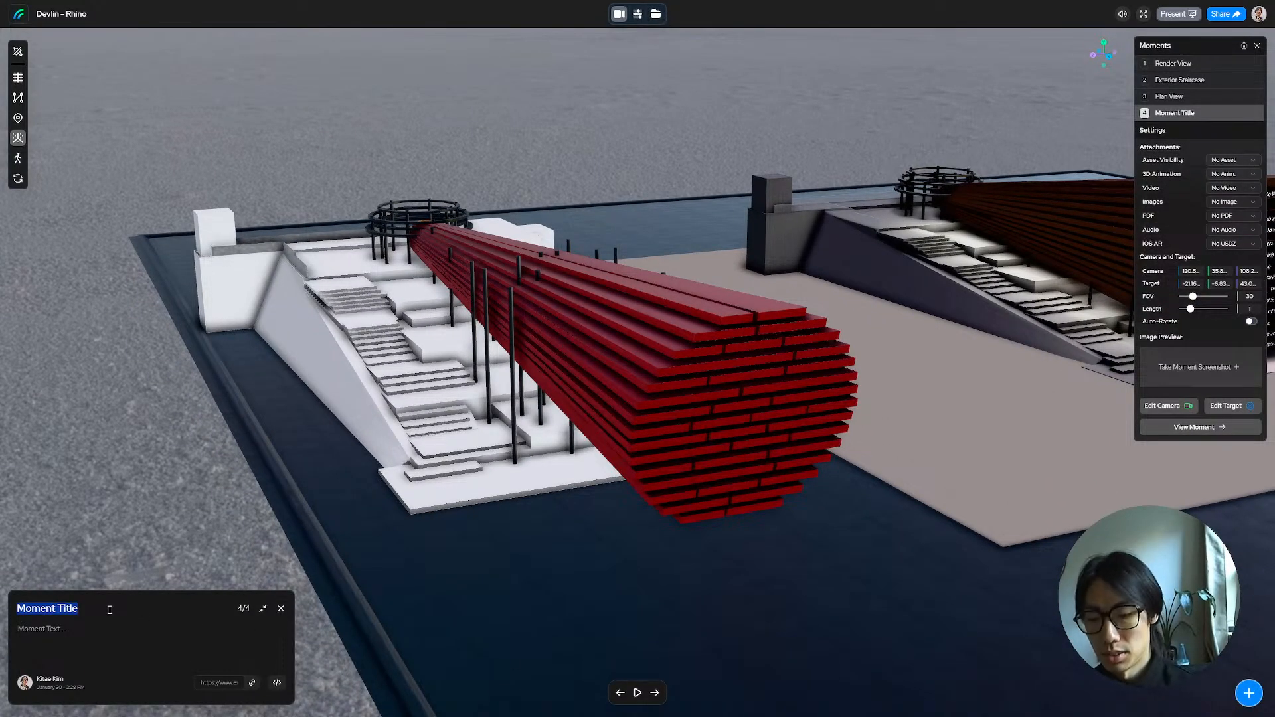
pyautogui.press('BackSpace')
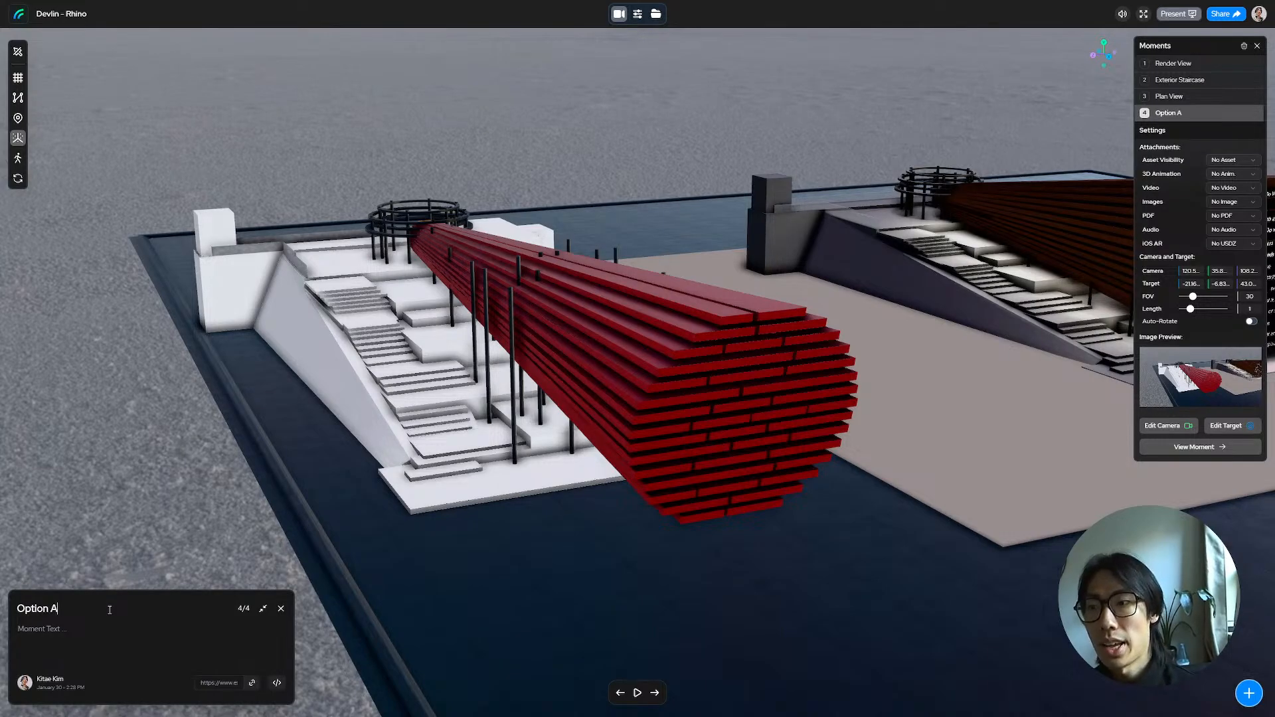
# Step: Frame the devlin_v2 model with the lettered beam ends and add a camera moment titled Option B
pyautogui.moveTo(991, 226); pyautogui.dragTo(635, 301)
pyautogui.scroll(4, 637, 304)
pyautogui.moveTo(638, 303); pyautogui.dragTo(666, 300, button='right')
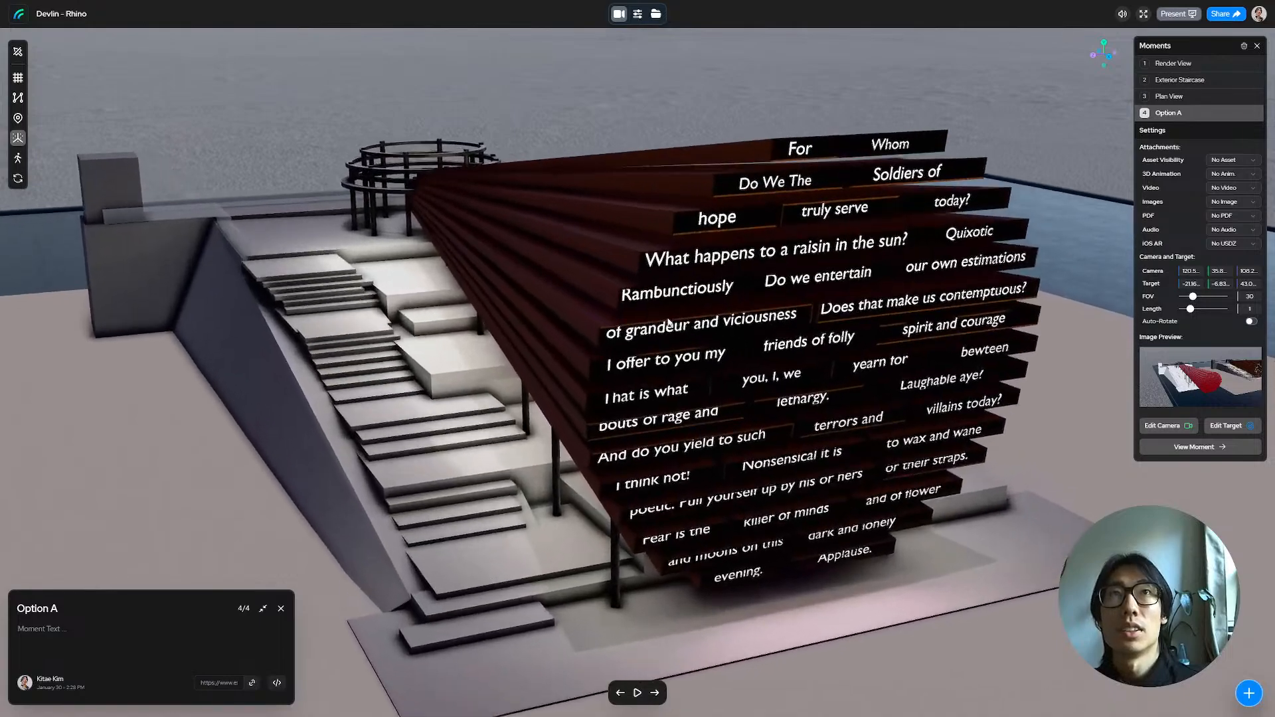
pyautogui.scroll(-4, 667, 300)
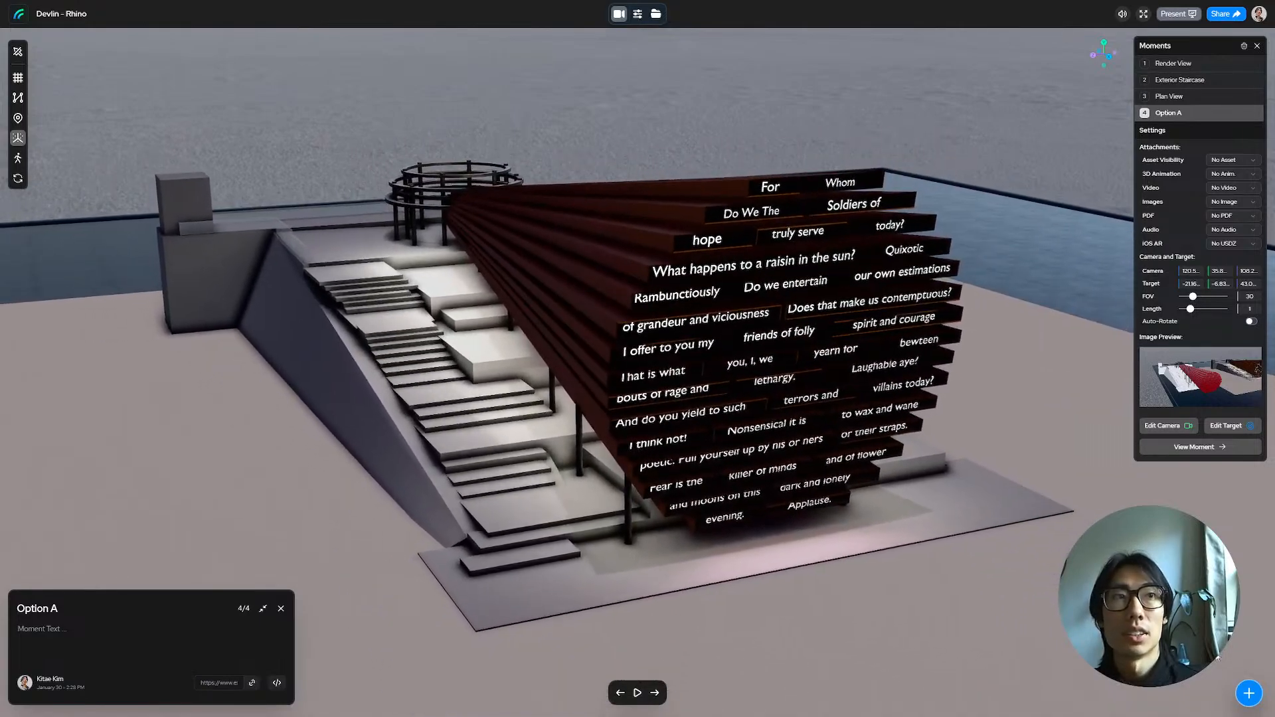
pyautogui.click(1248, 694)
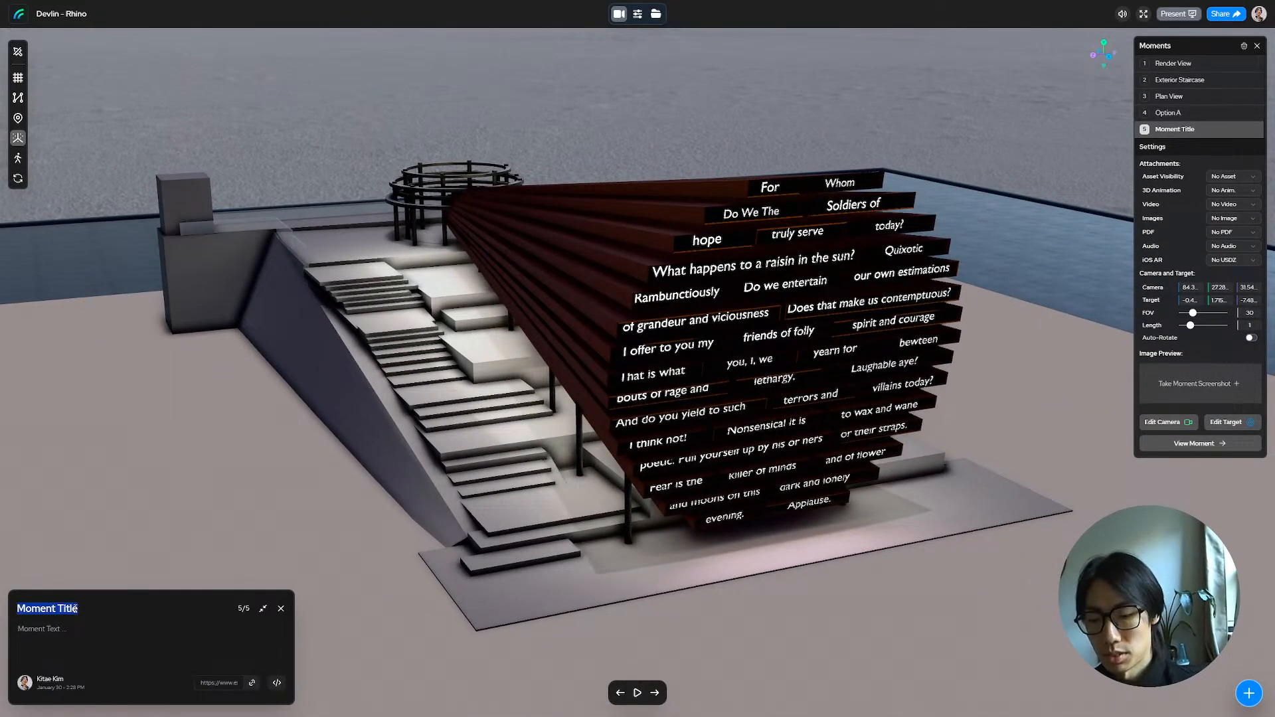
pyautogui.write('Option B')
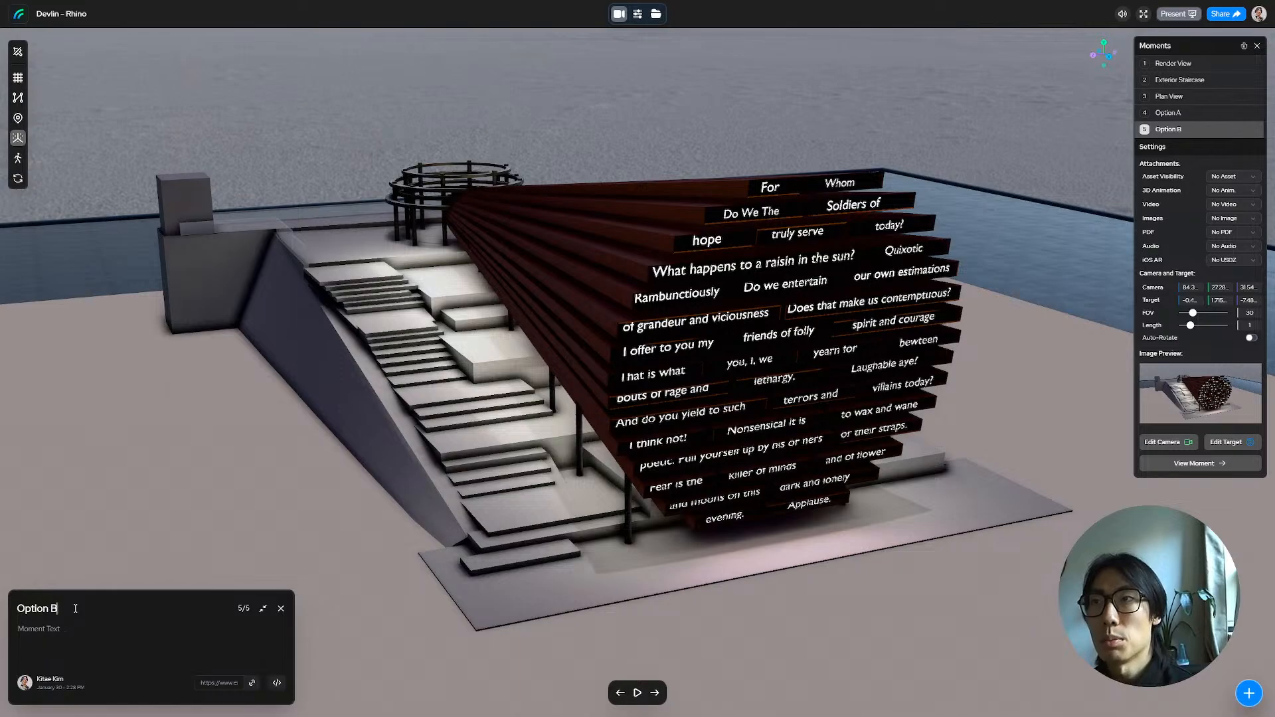
# Step: Switch between the Option A and Option B moments to compare the two models
pyautogui.click(621, 693)
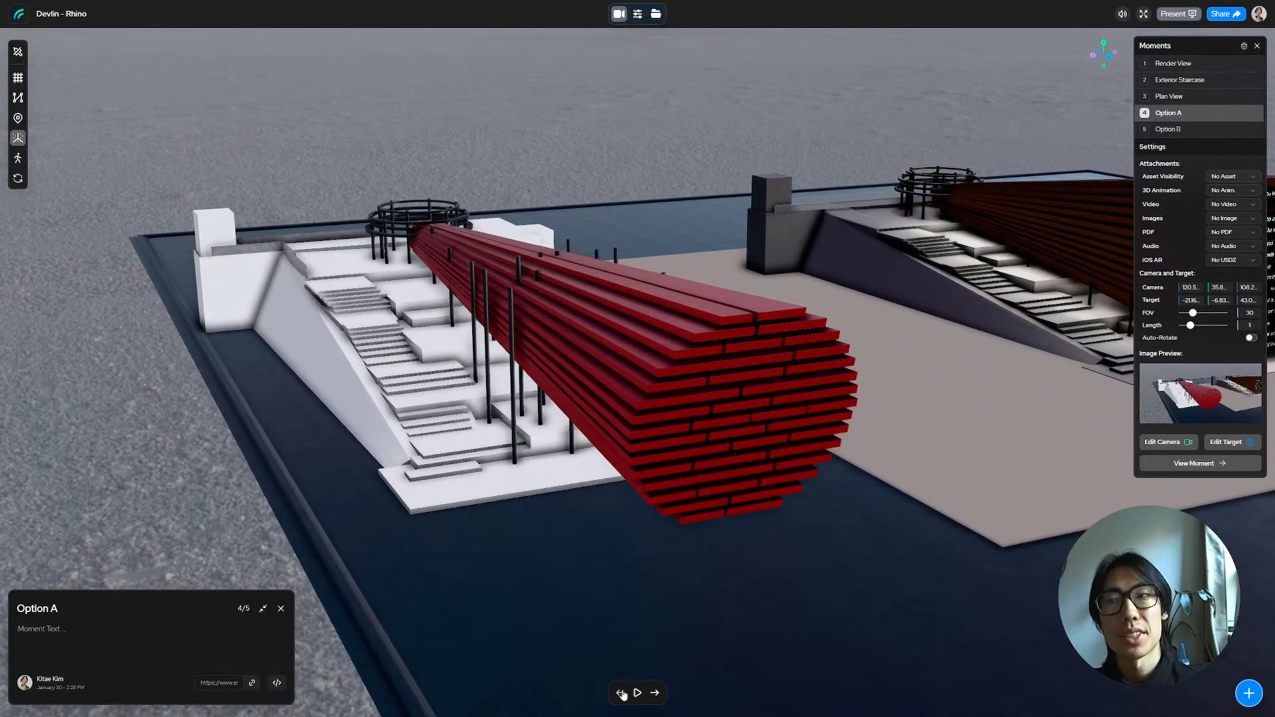
pyautogui.click(659, 694)
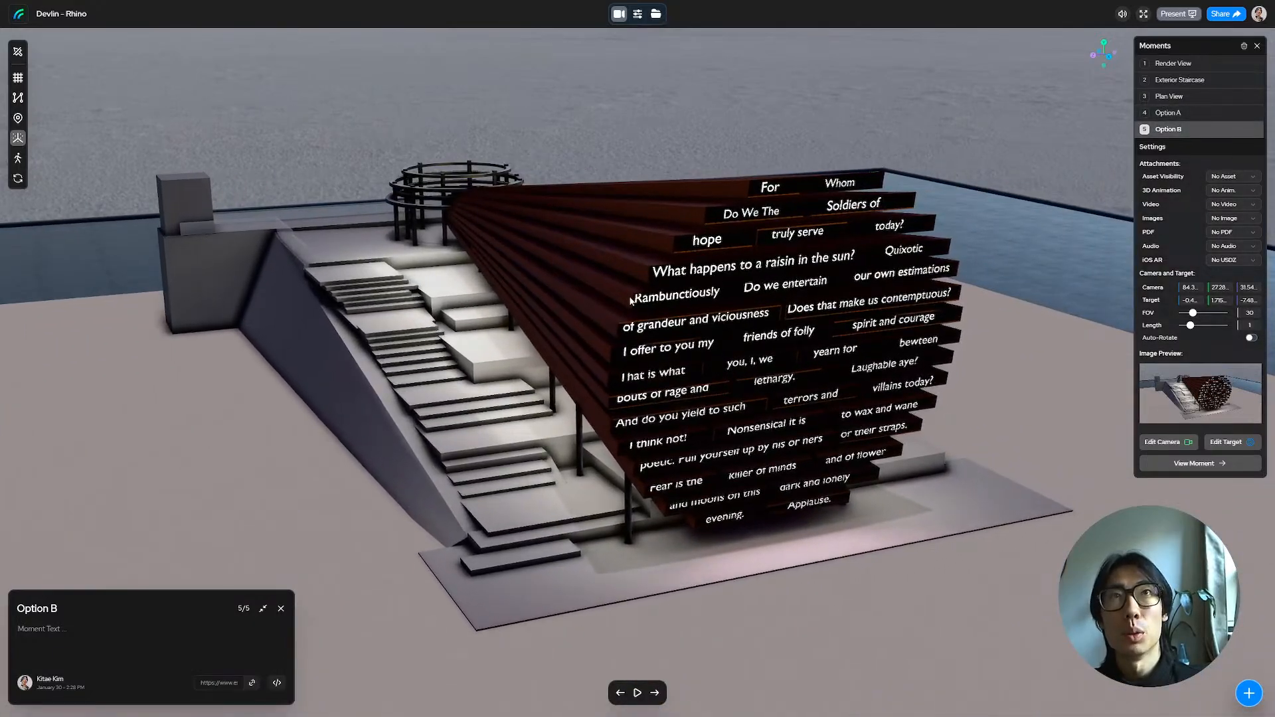
pyautogui.scroll(-5, 513, 88)
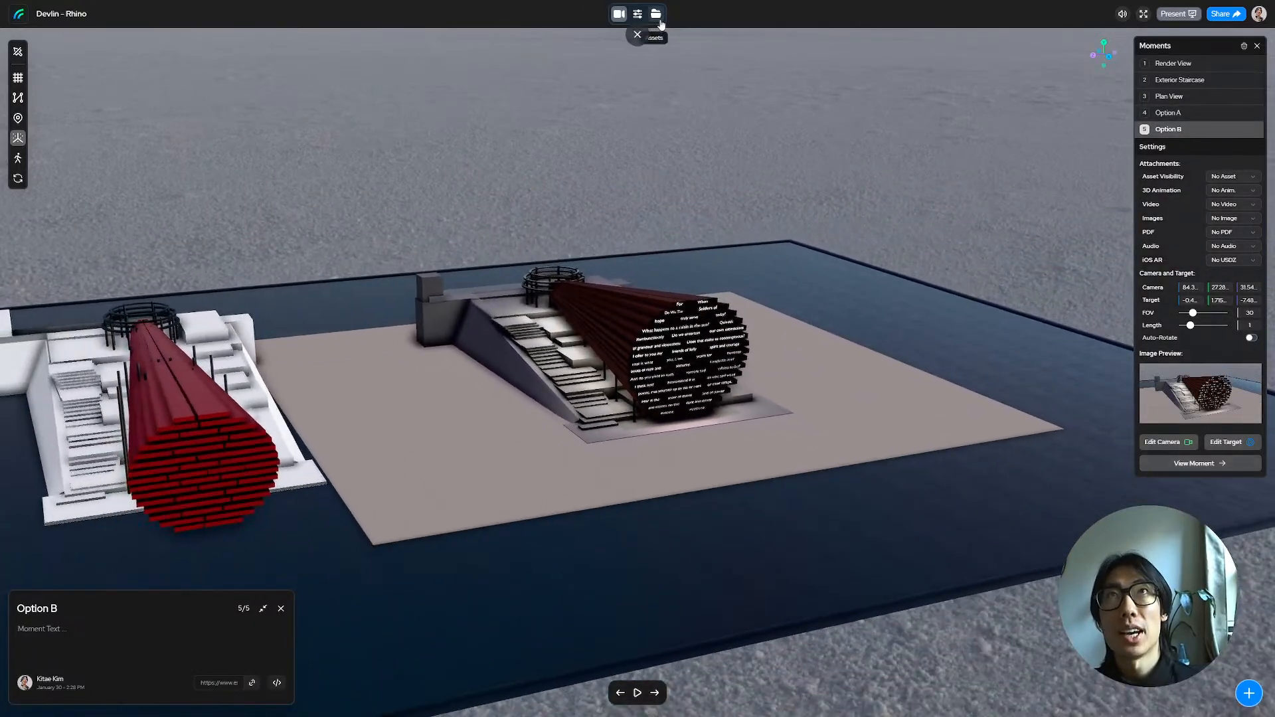
# Step: Set the devlin_v5.glb model's Z position to 0 so it overlaps devlin_v2, and leave object selection mode
pyautogui.click(656, 13)
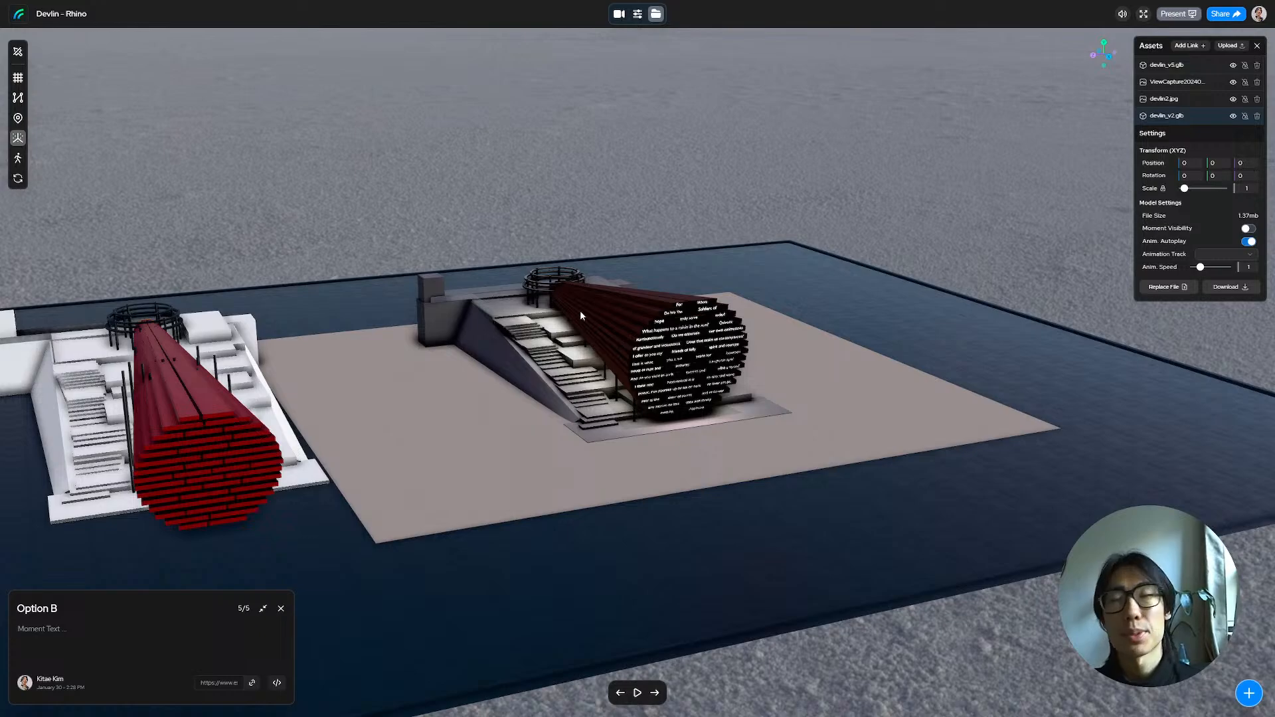
pyautogui.click(1175, 117)
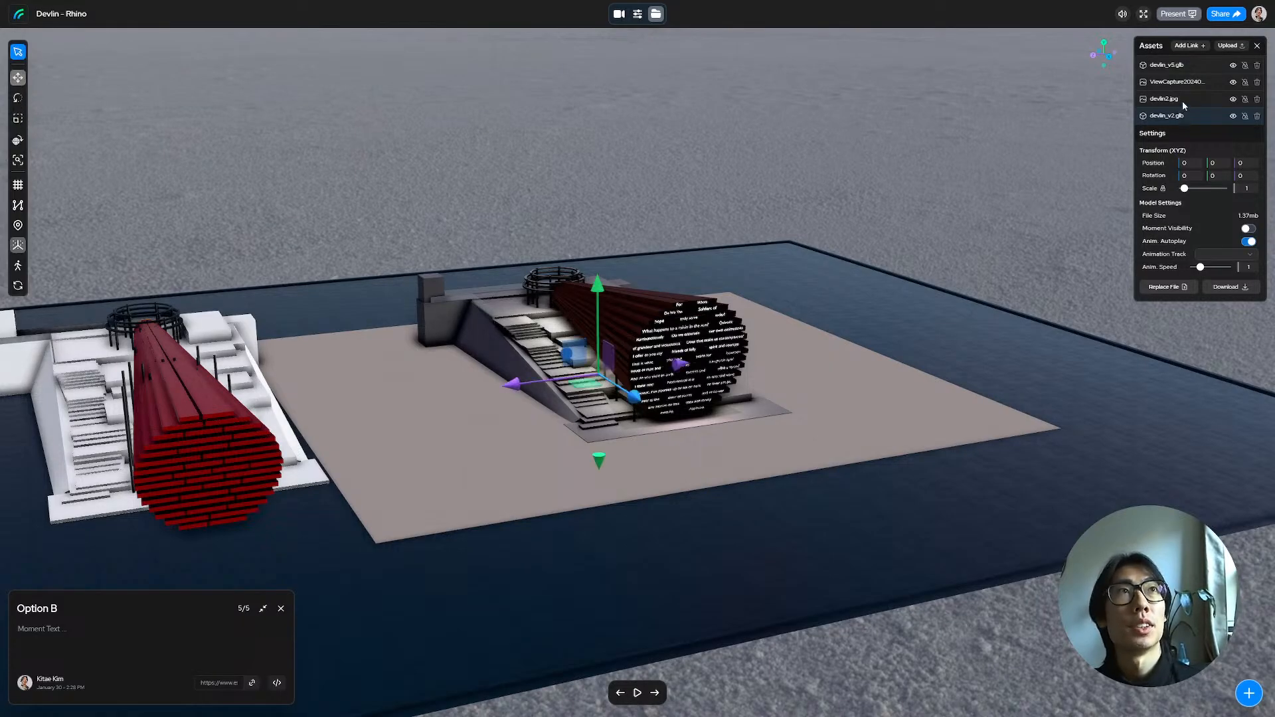
pyautogui.click(1184, 66)
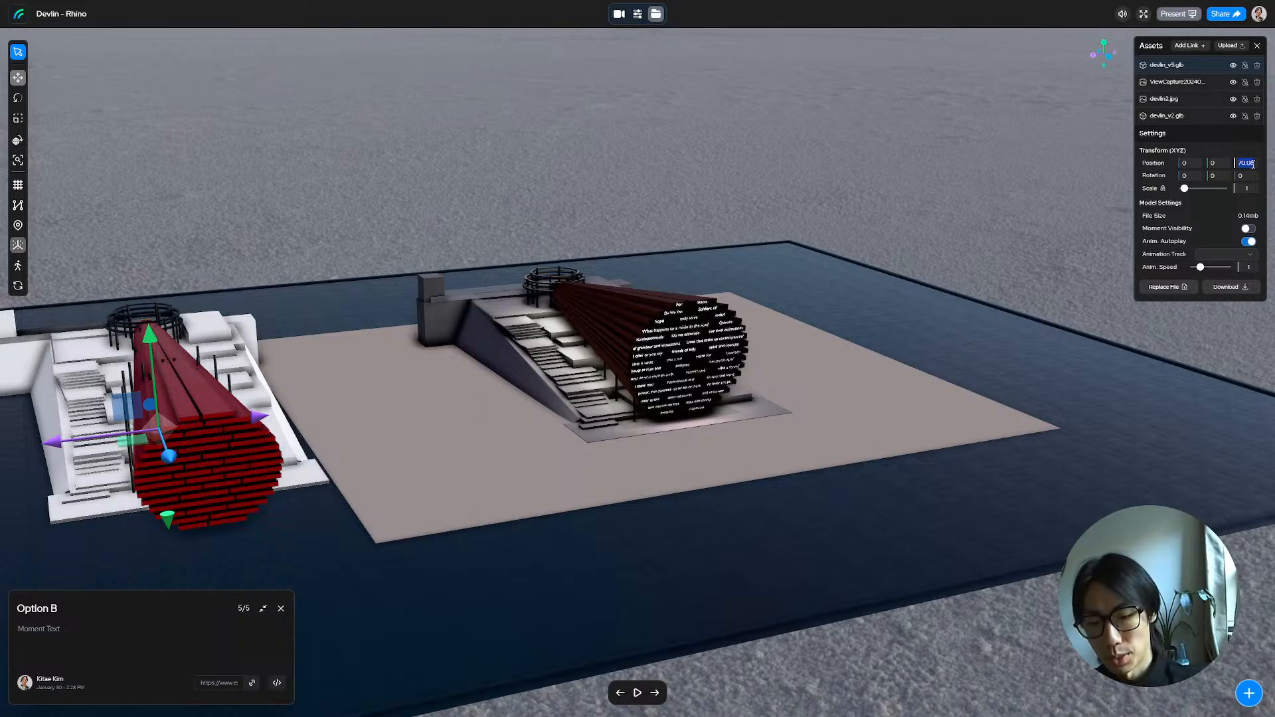
pyautogui.write('0')
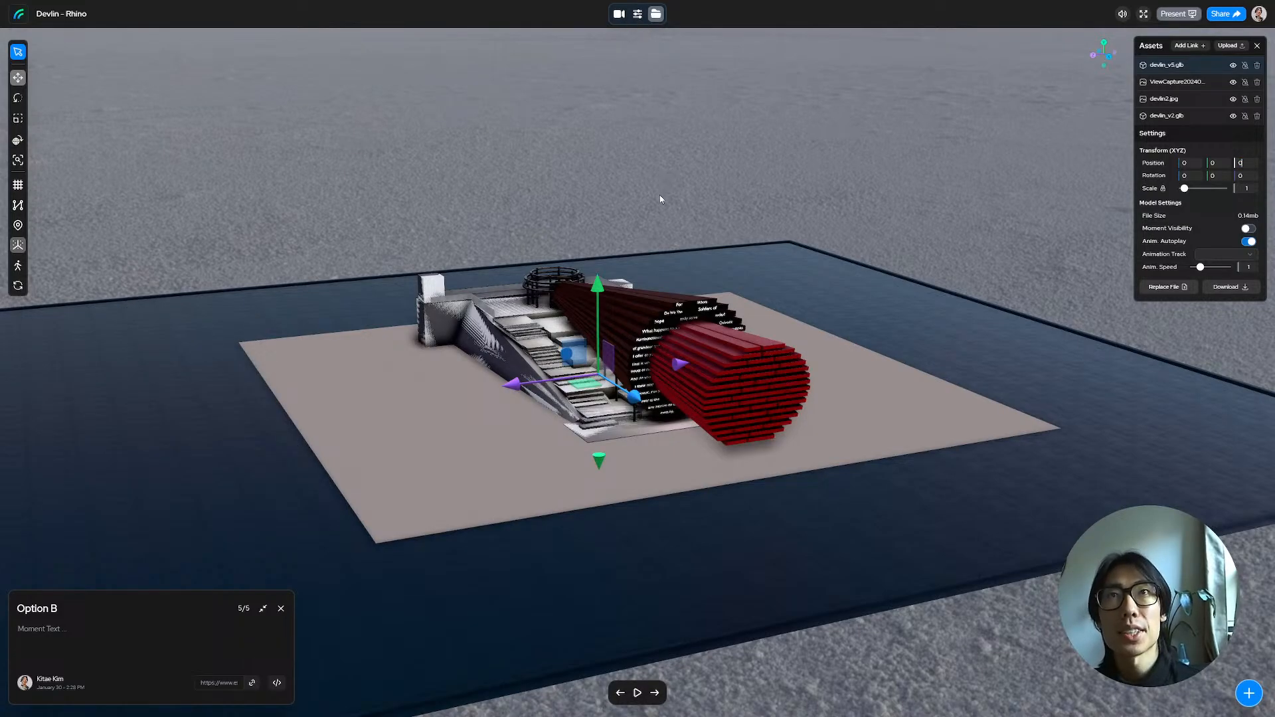
pyautogui.scroll(3, 604, 263)
pyautogui.click(18, 51)
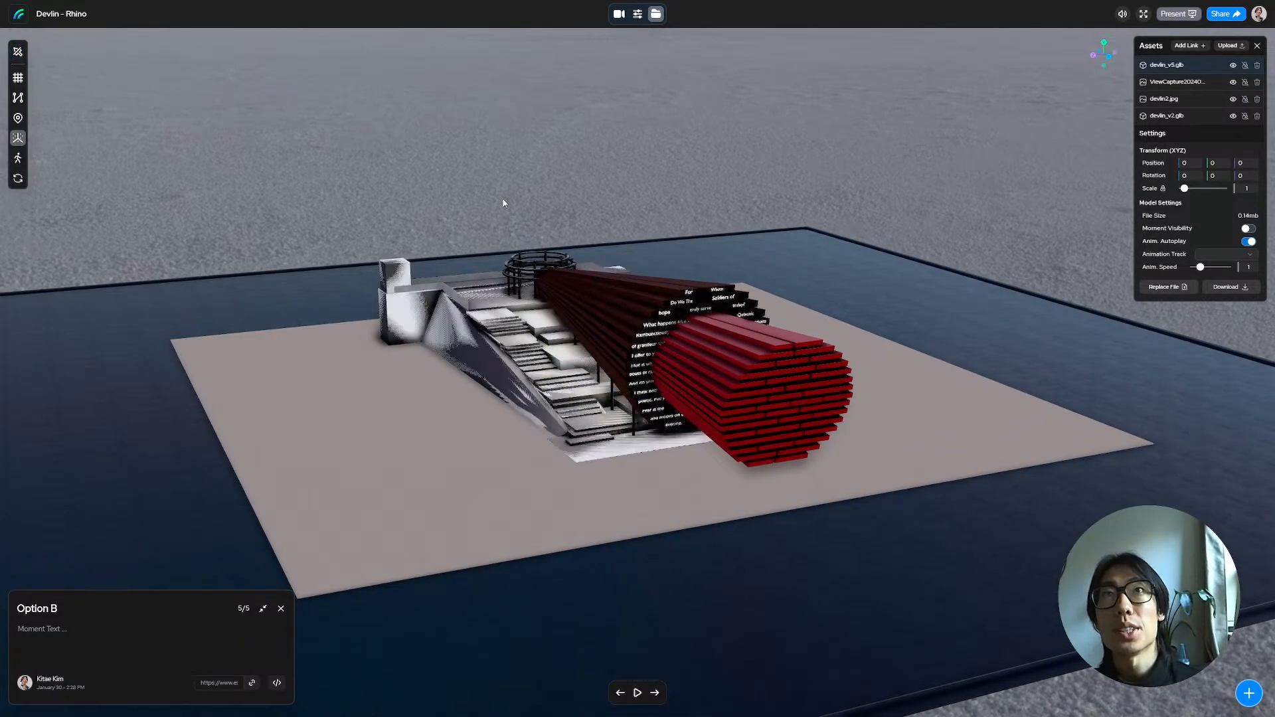
# Step: Frame the overlapping red-beam and lettered models together and add a camera moment titled Option 1
pyautogui.scroll(5, 506, 202)
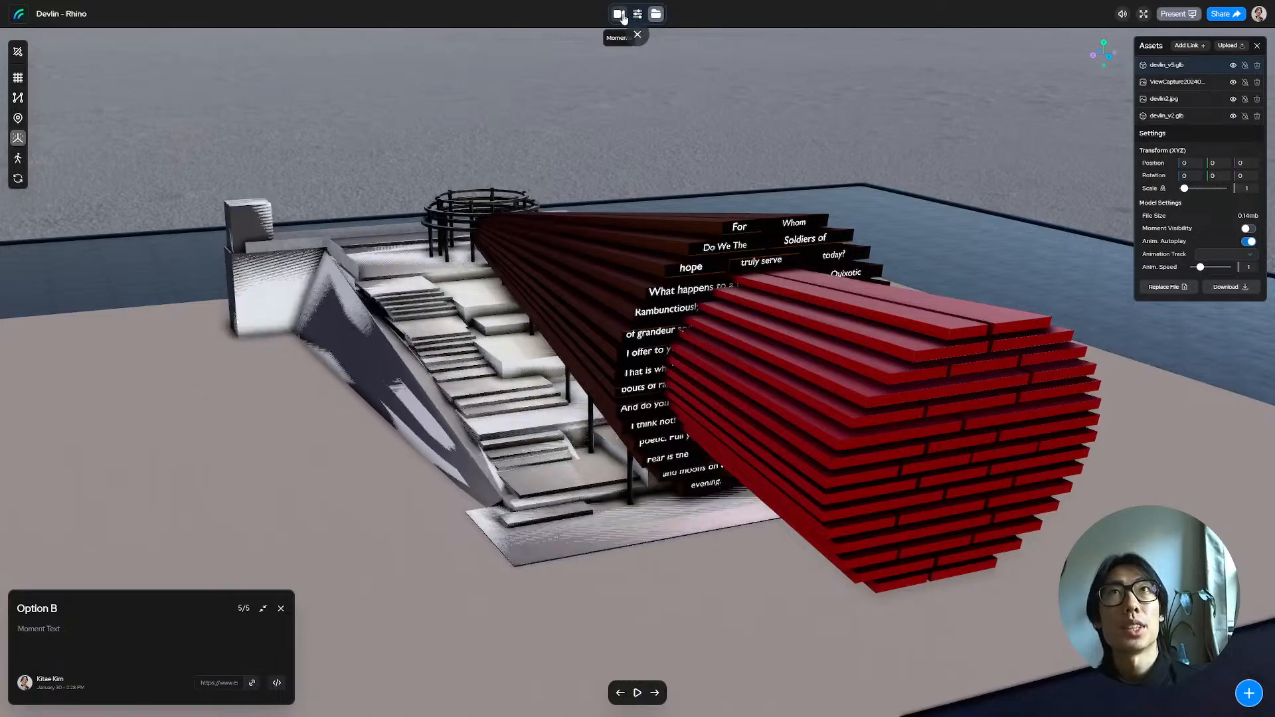
pyautogui.click(621, 16)
pyautogui.click(1191, 117)
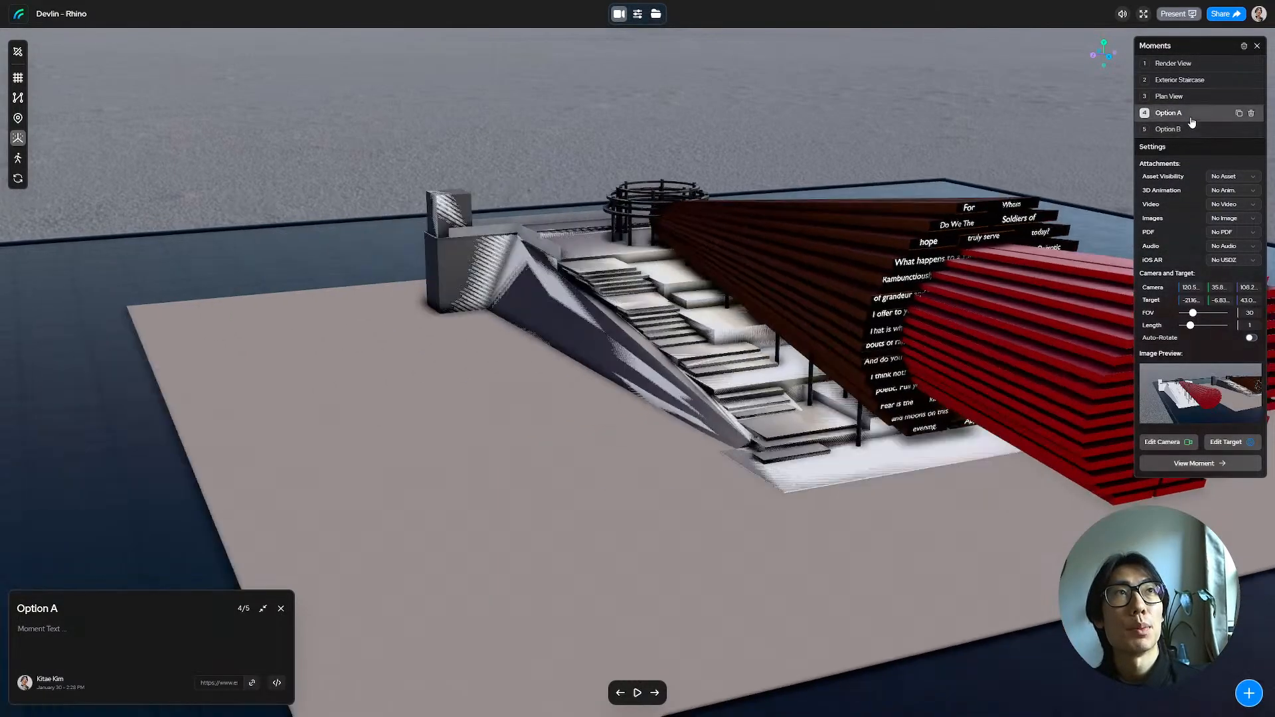
pyautogui.click(655, 14)
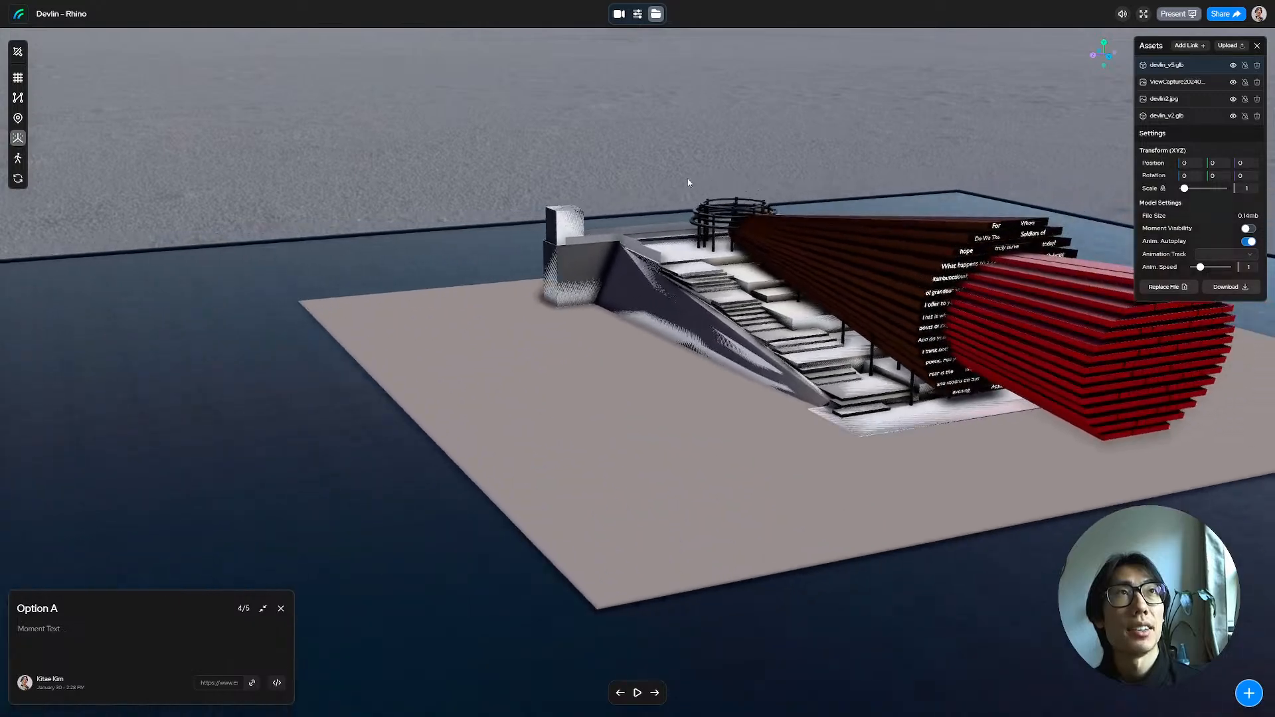
pyautogui.moveTo(821, 180); pyautogui.dragTo(708, 216, button='right')
pyautogui.scroll(4, 763, 189)
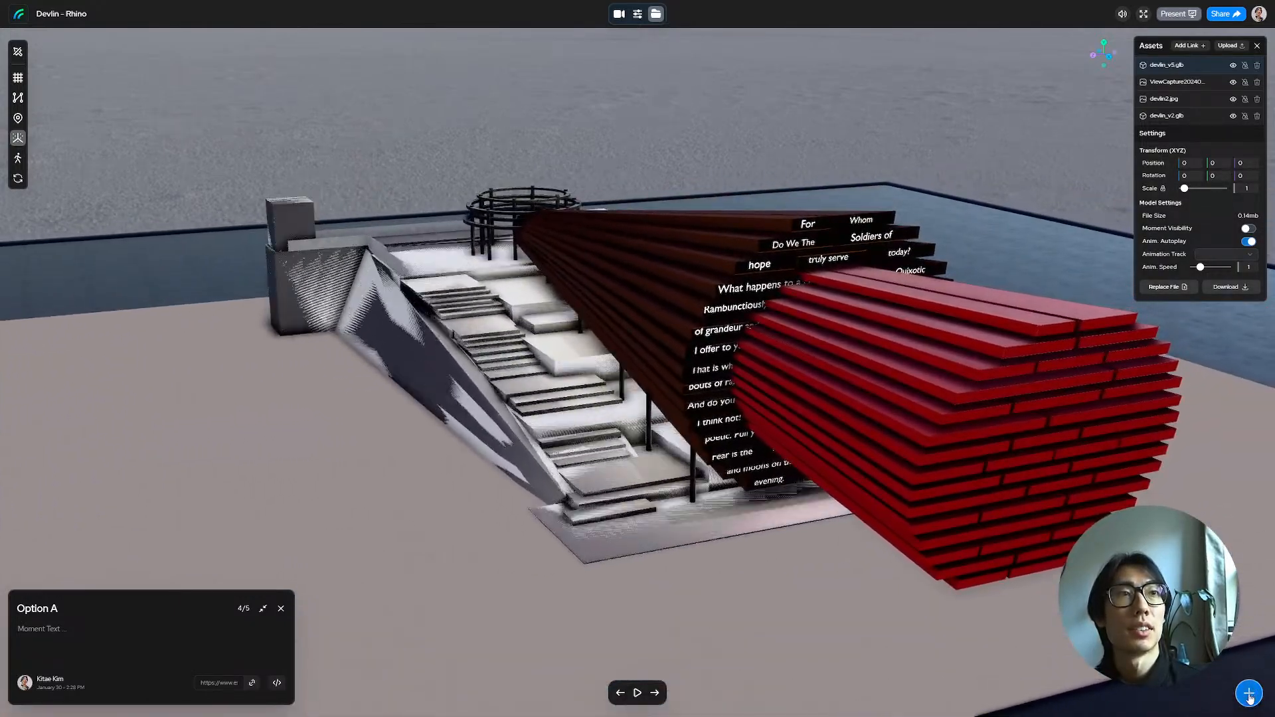
pyautogui.click(1249, 693)
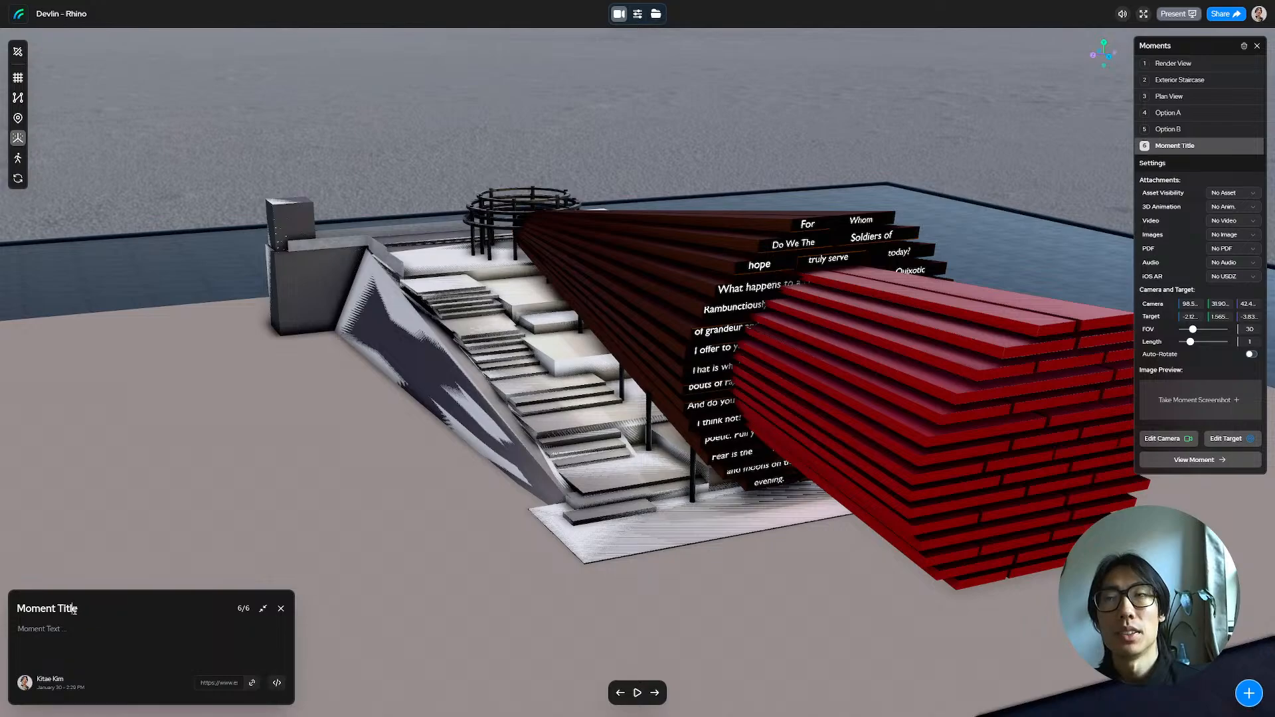
pyautogui.doubleClick(73, 610)
pyautogui.hotkey('ctrl', 'a')
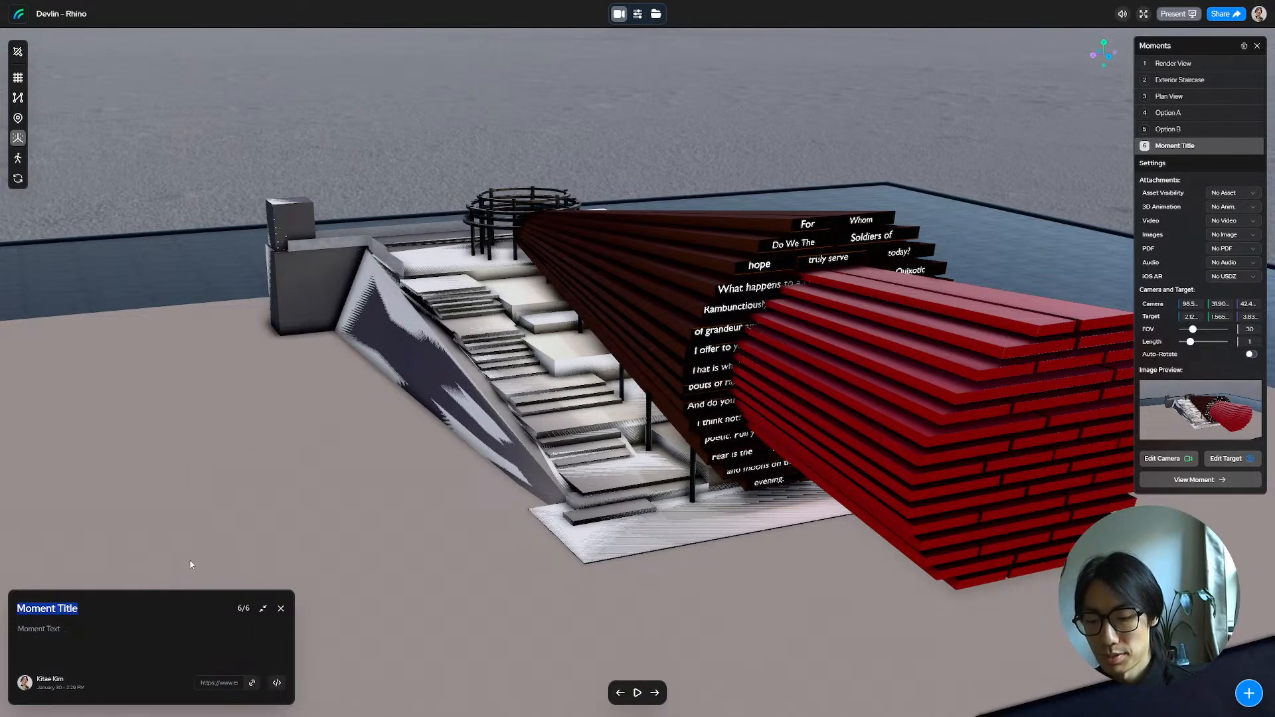
pyautogui.write('Option 1')
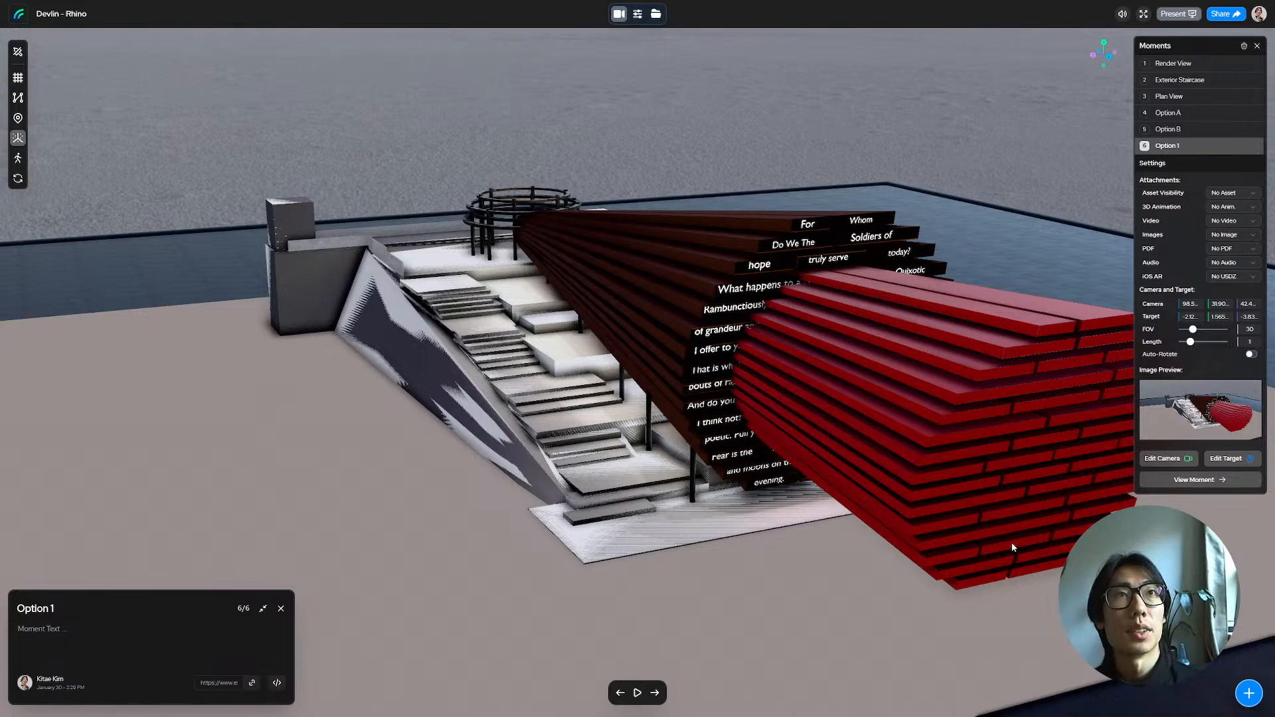
# Step: Orbit slightly toward the beam ends and add a second camera moment titled Option 2
pyautogui.moveTo(1012, 543); pyautogui.dragTo(1001, 546)
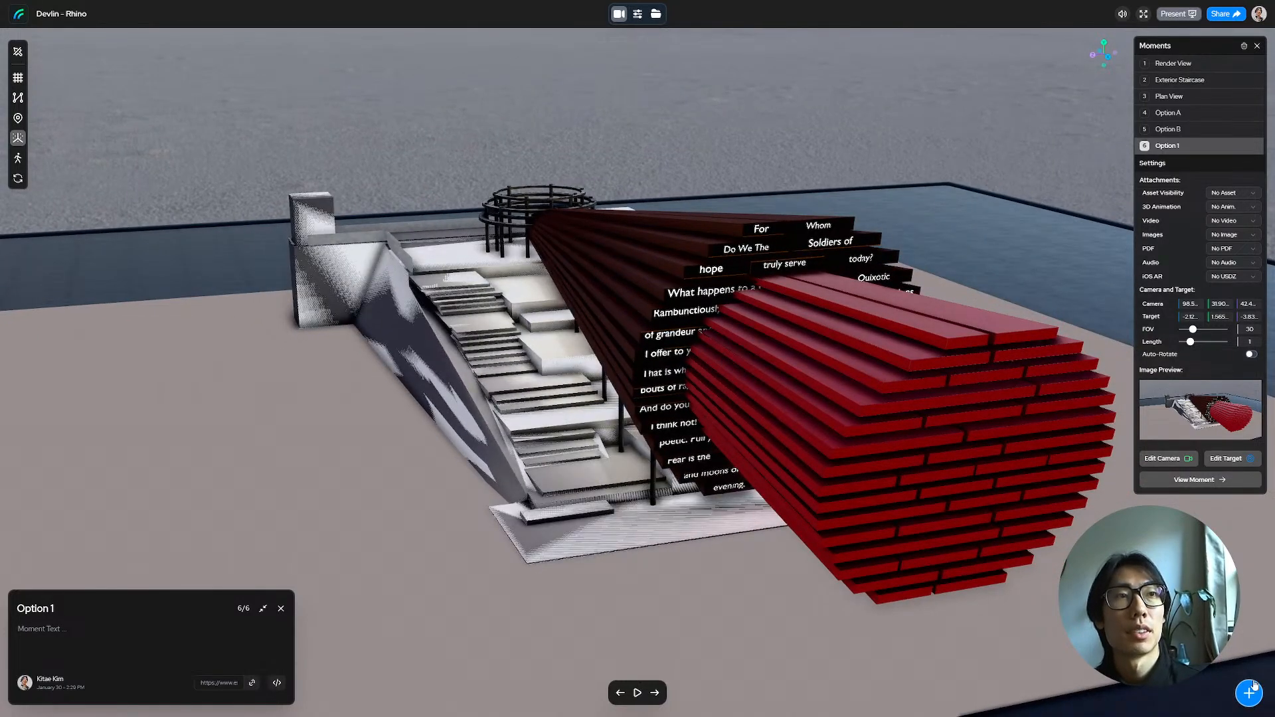
pyautogui.click(1249, 693)
pyautogui.tripleClick(79, 607)
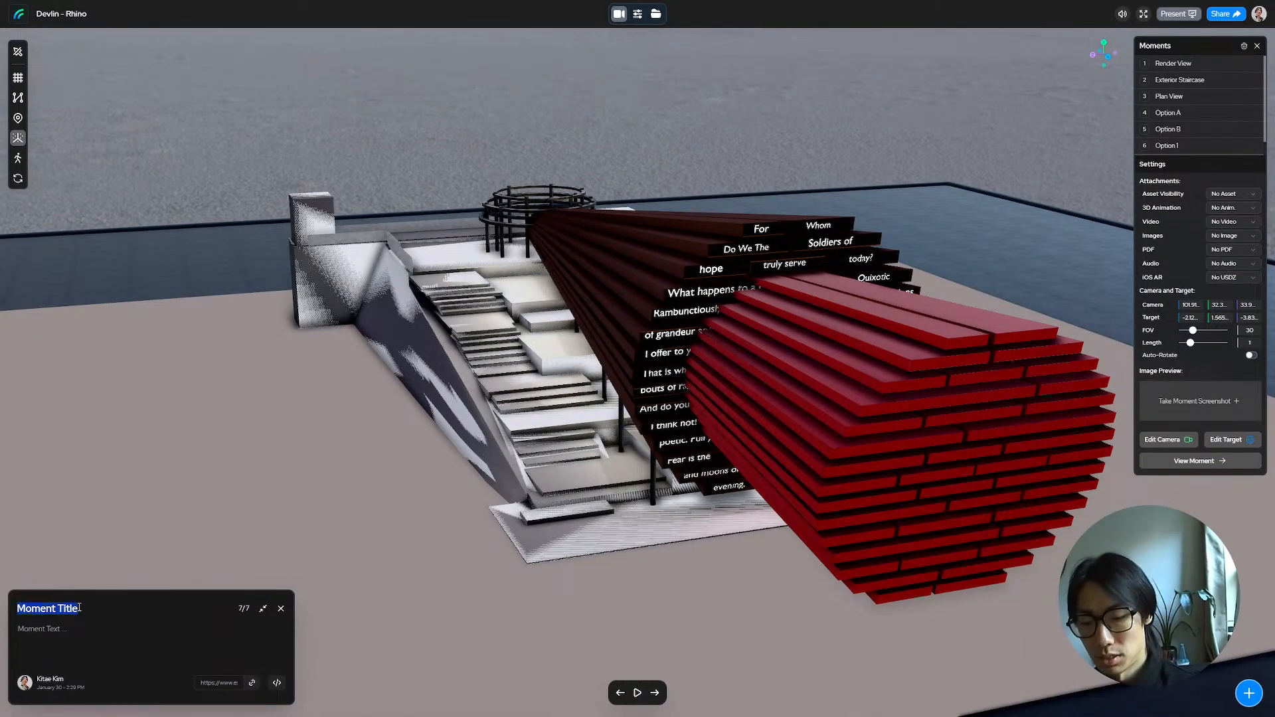
pyautogui.write('Opt')
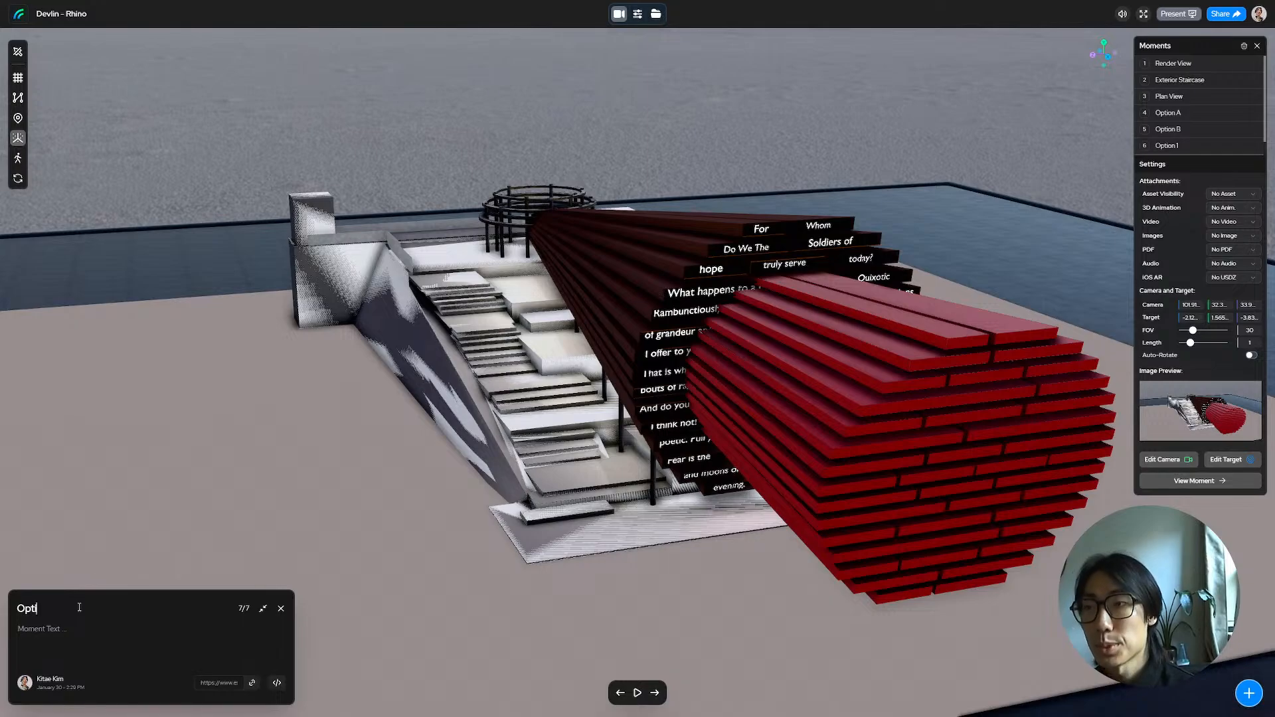
pyautogui.write('ion 2')
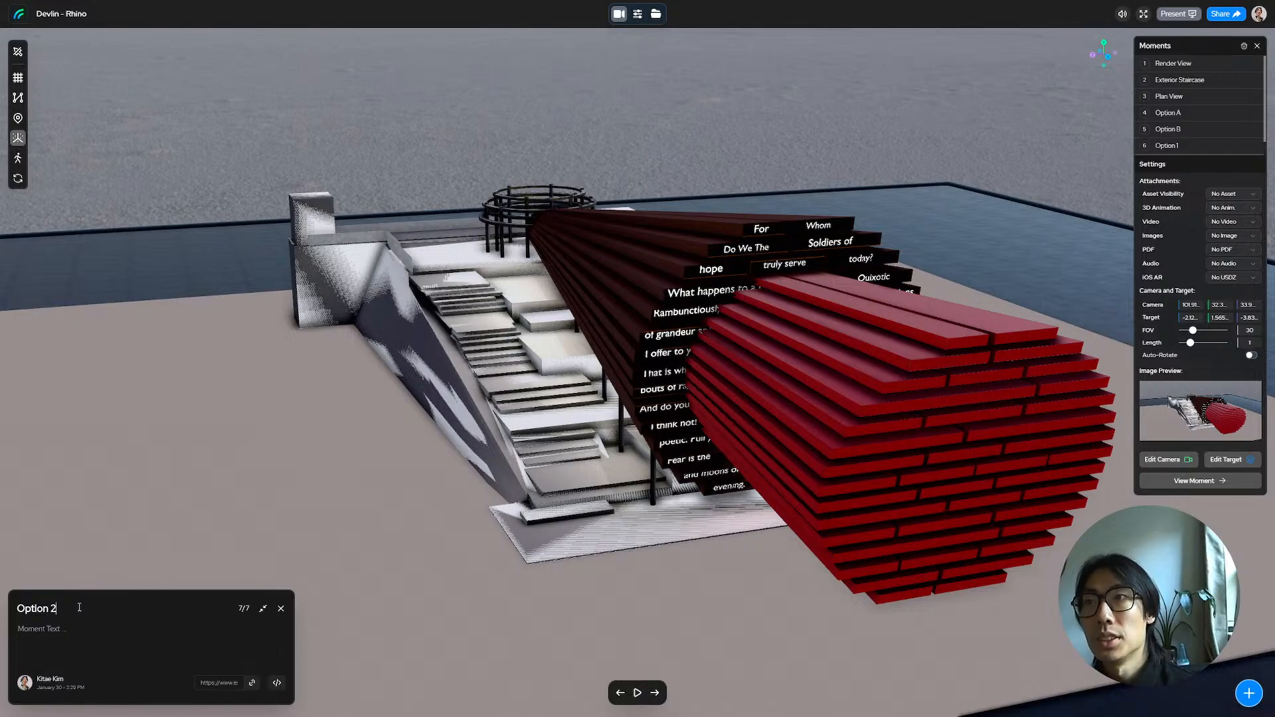
# Step: Enable Moment Visibility for both the devlin_v5.glb and devlin_v2.glb models
pyautogui.click(656, 13)
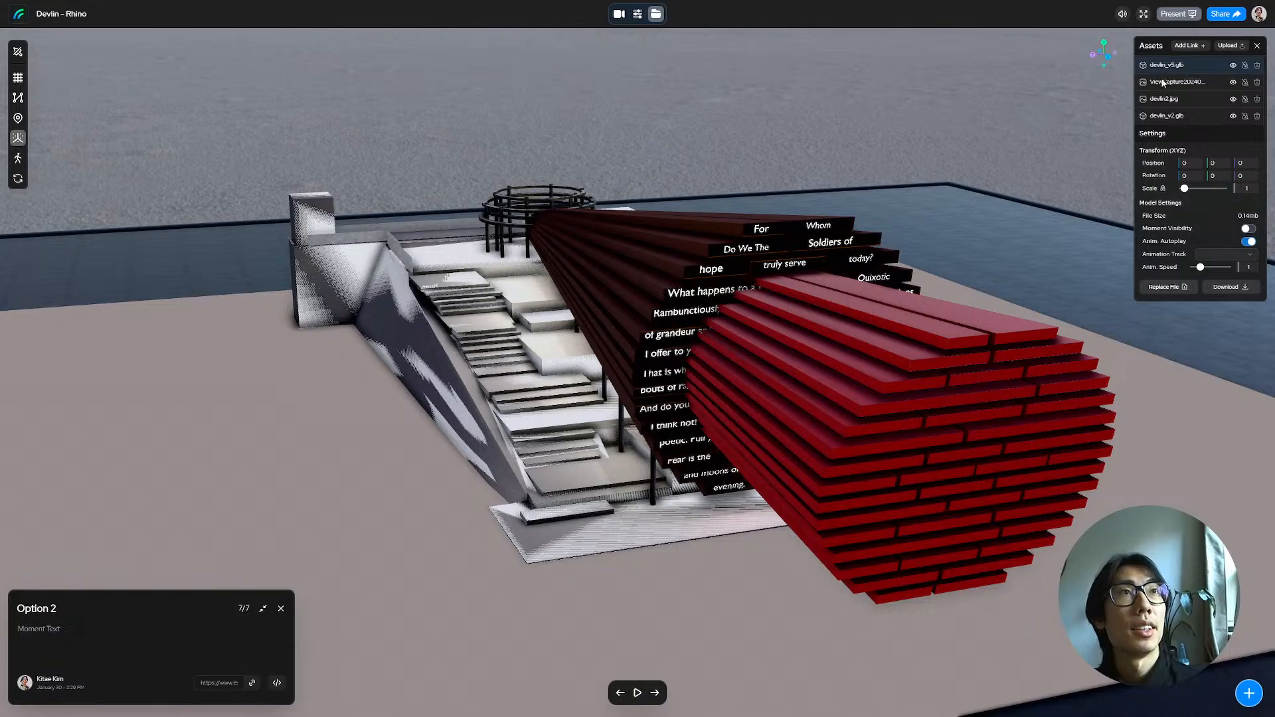
pyautogui.click(1248, 229)
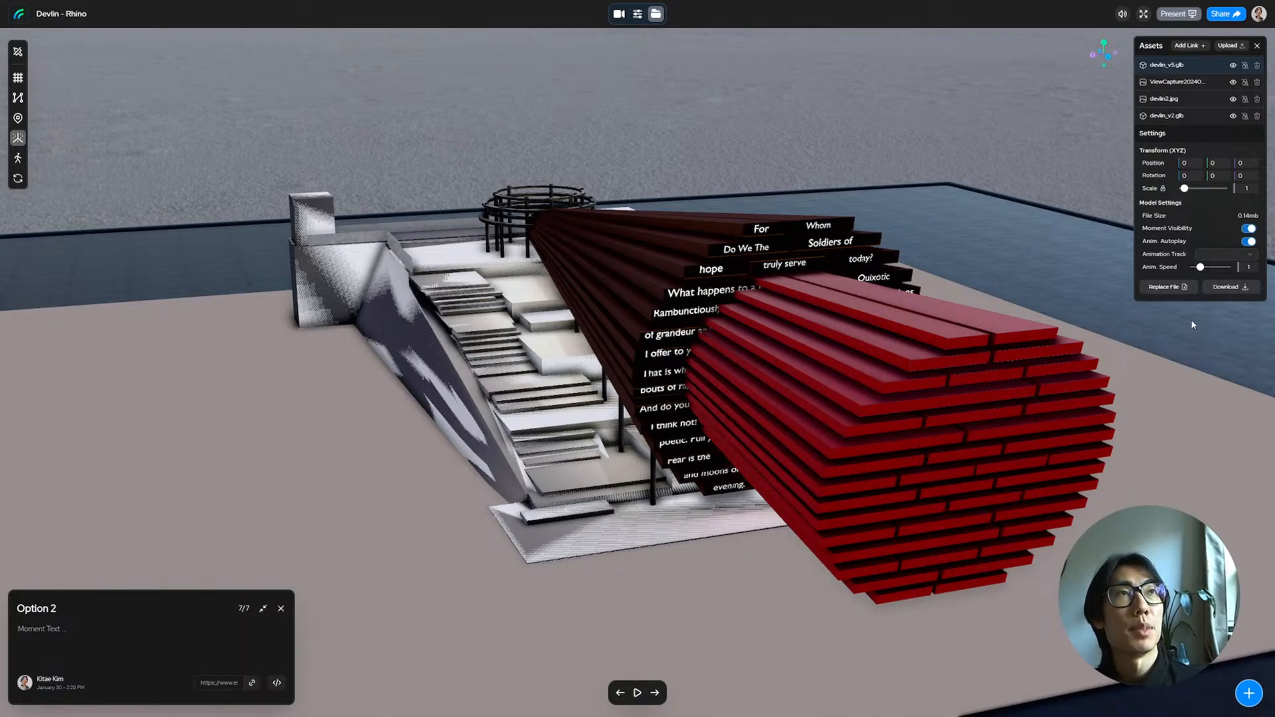
pyautogui.click(1185, 114)
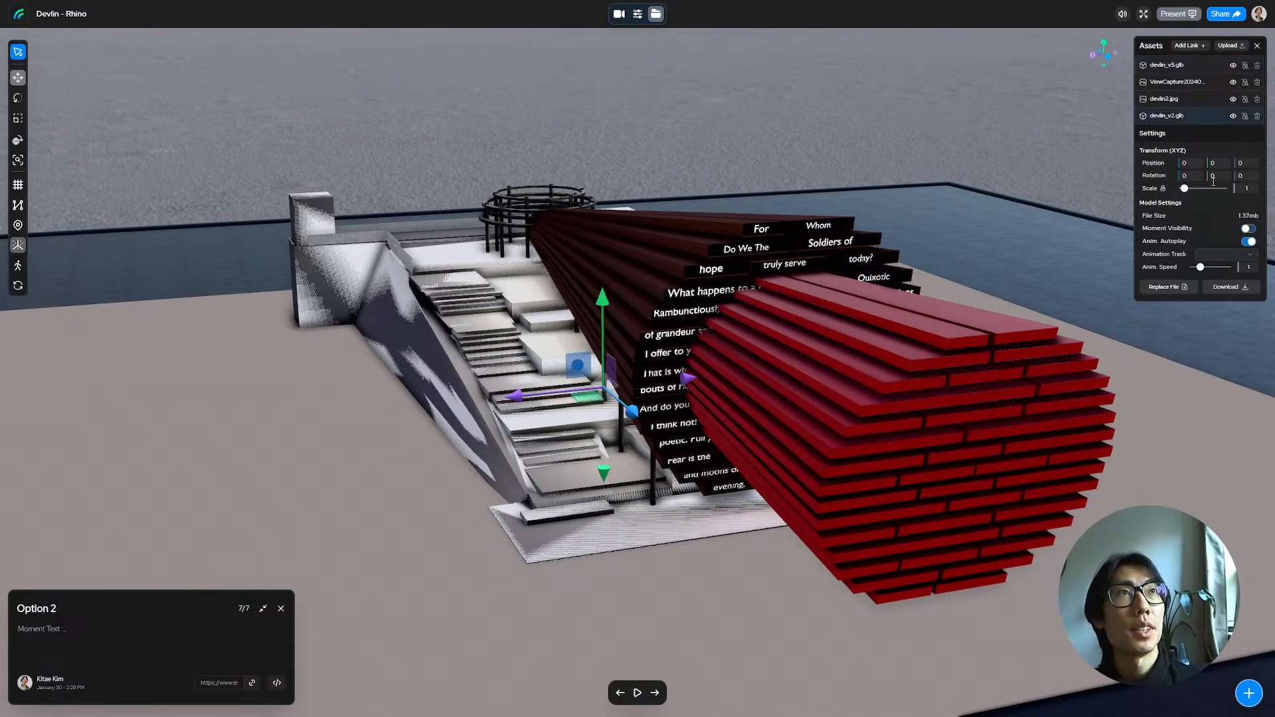
pyautogui.click(1245, 228)
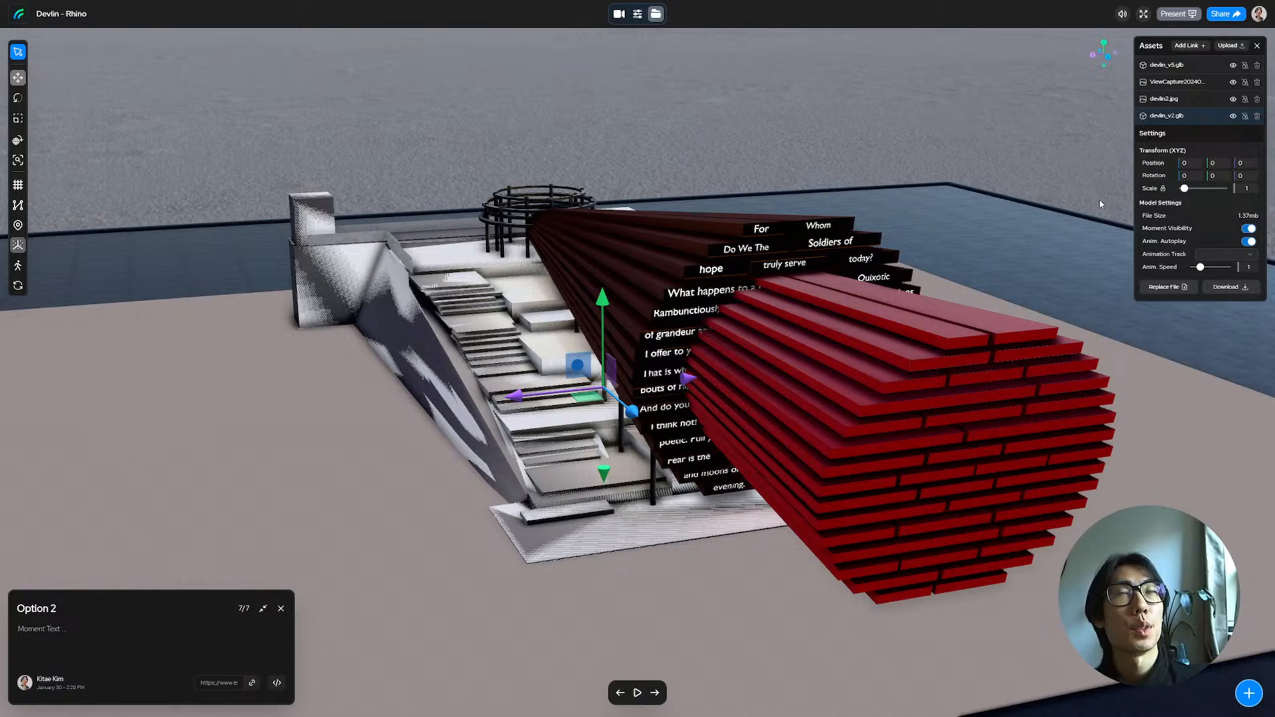
# Step: Set the Option 1 moment's Asset Visibility attachment to devlin_v5.glb
pyautogui.click(619, 14)
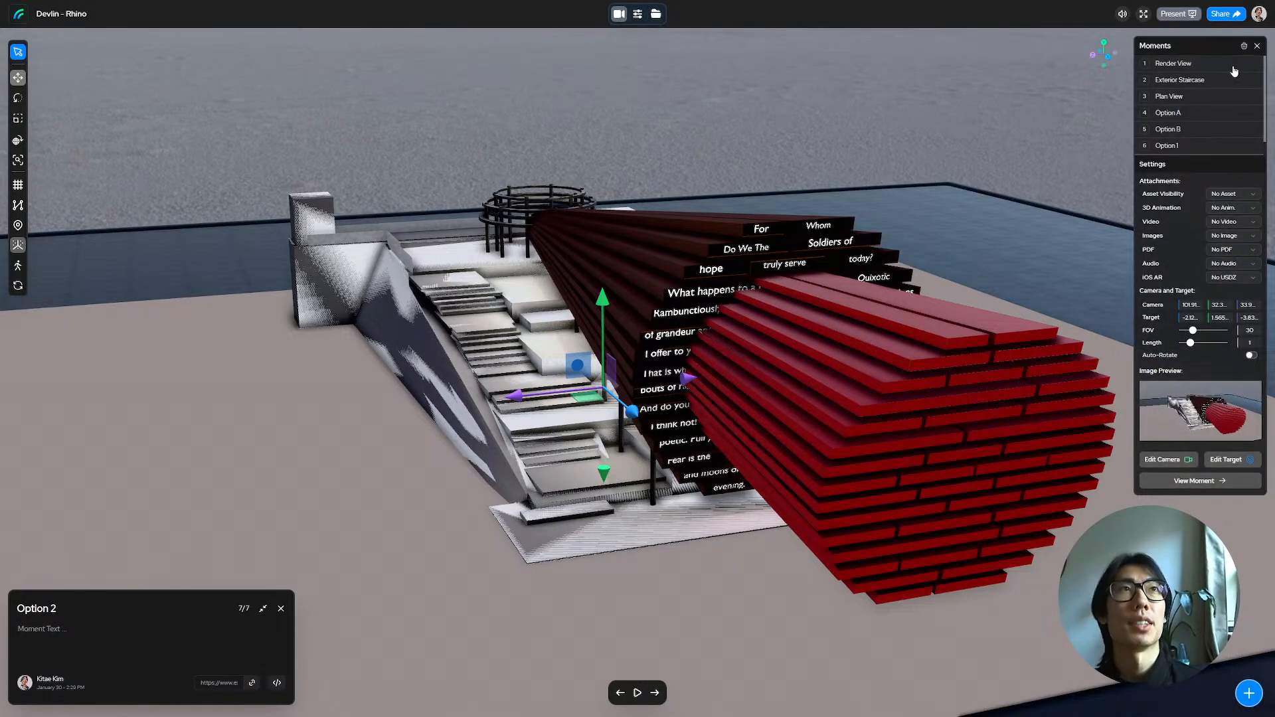
pyautogui.click(1173, 145)
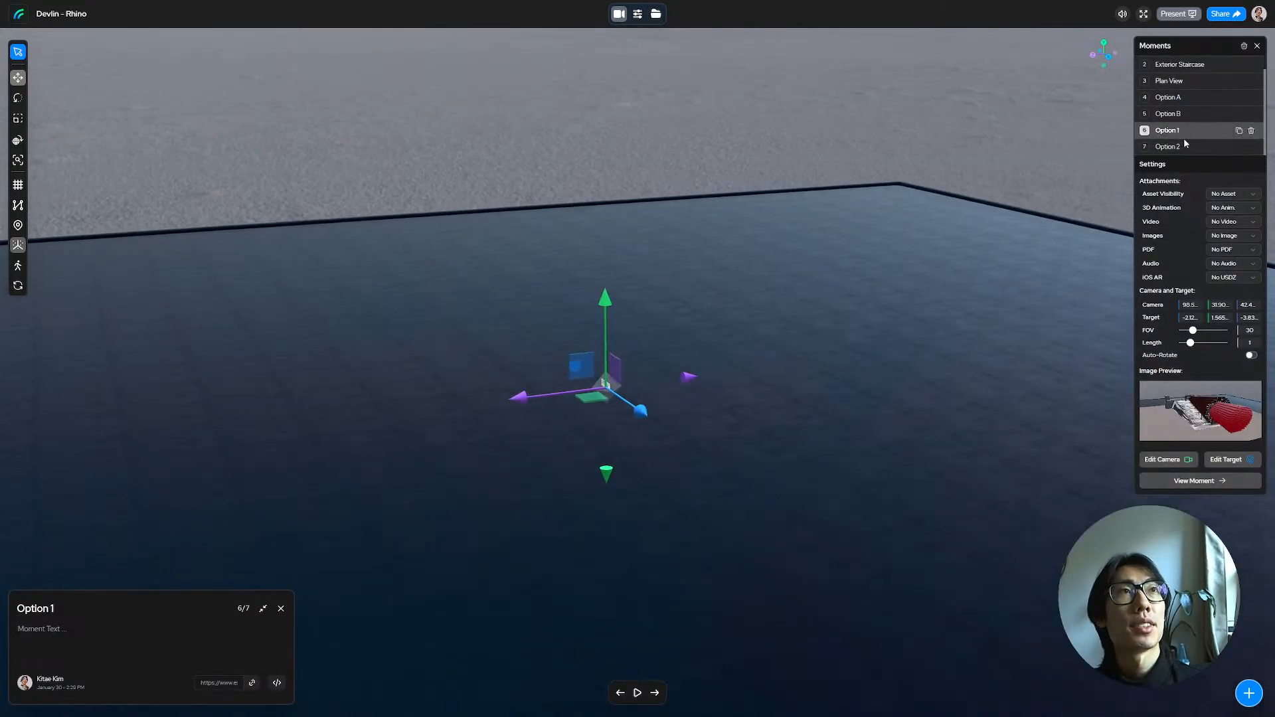
pyautogui.click(1234, 208)
pyautogui.click(1239, 196)
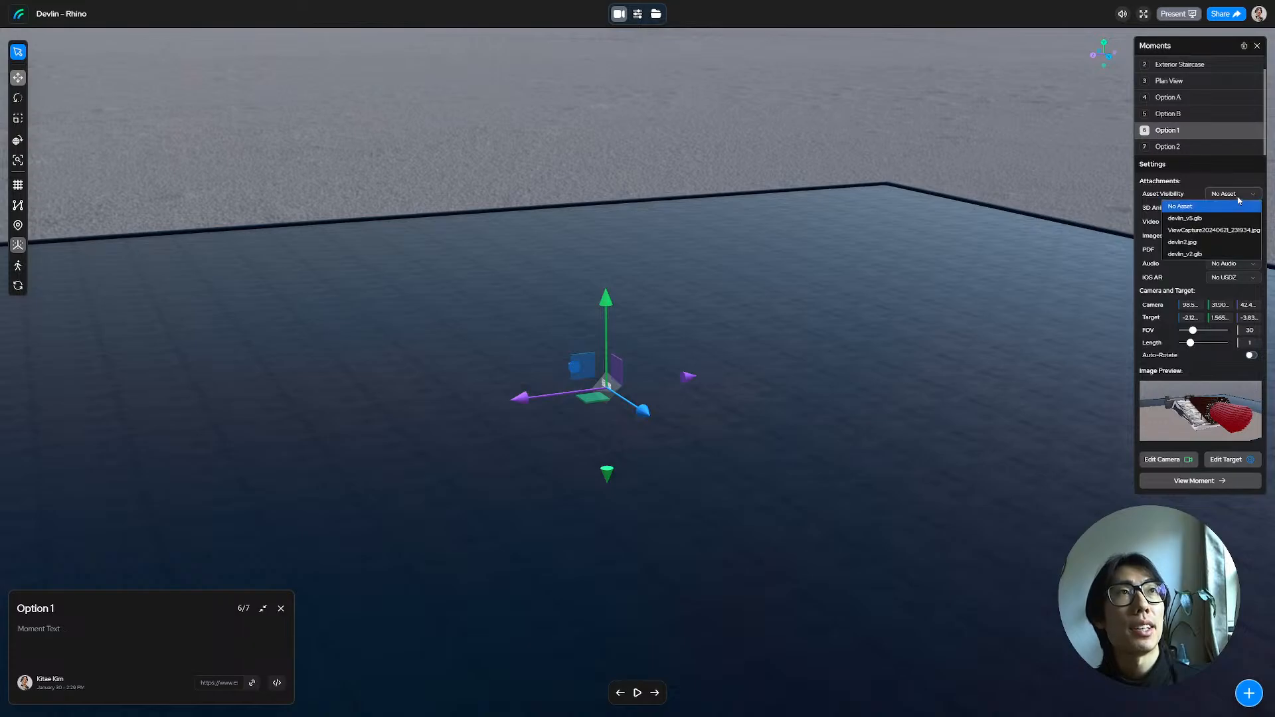
pyautogui.click(1232, 217)
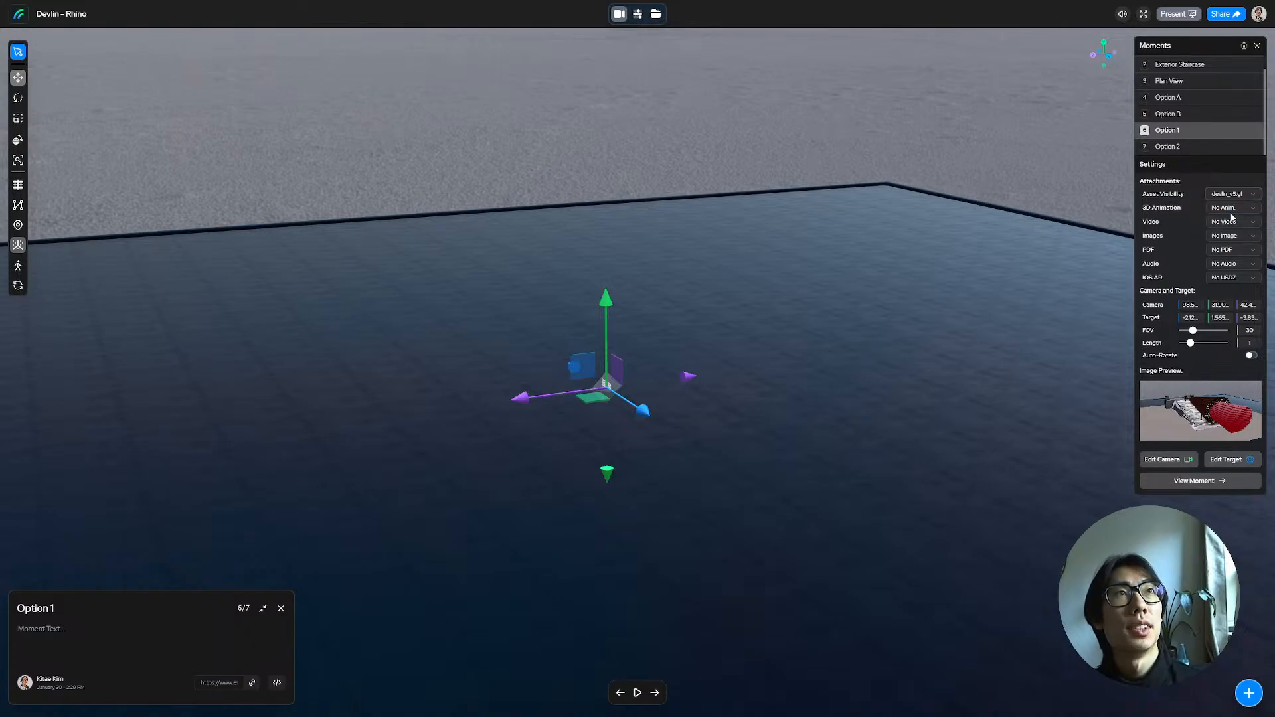
# Step: Set the Option 2 moment's Asset Visibility attachment to devlin_v2.glb
pyautogui.click(1181, 147)
pyautogui.click(1228, 194)
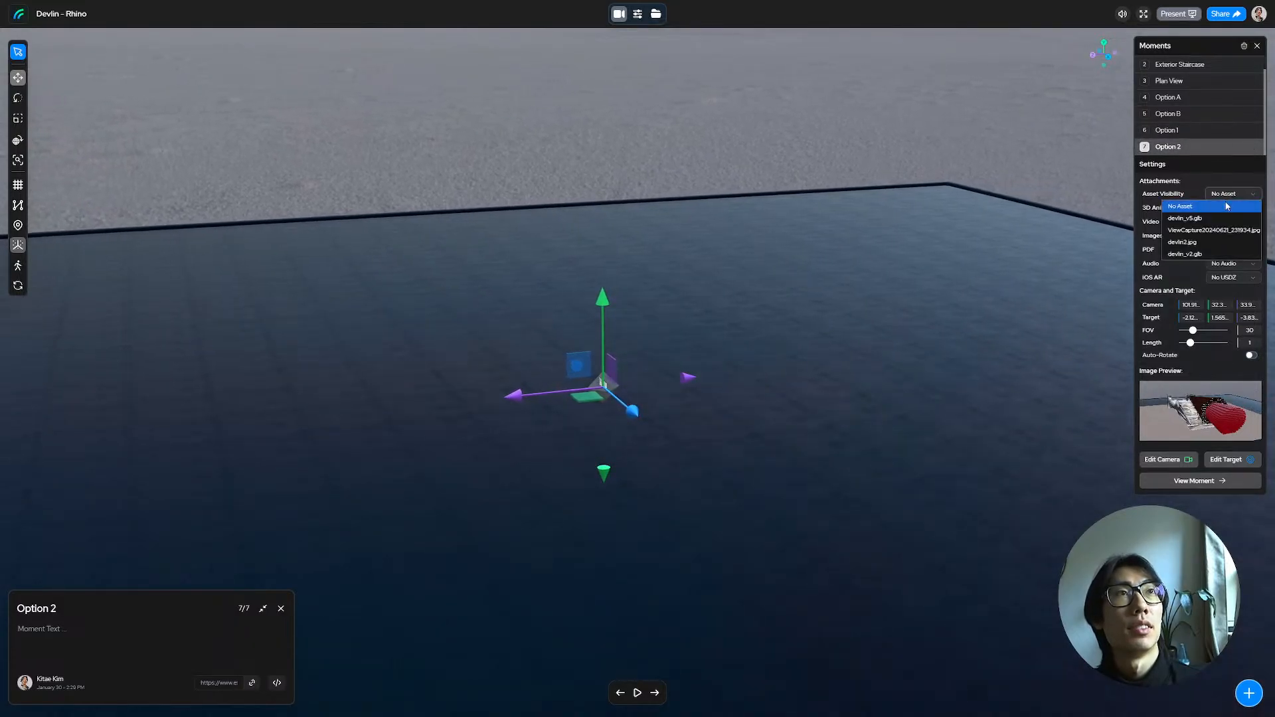
pyautogui.click(1195, 254)
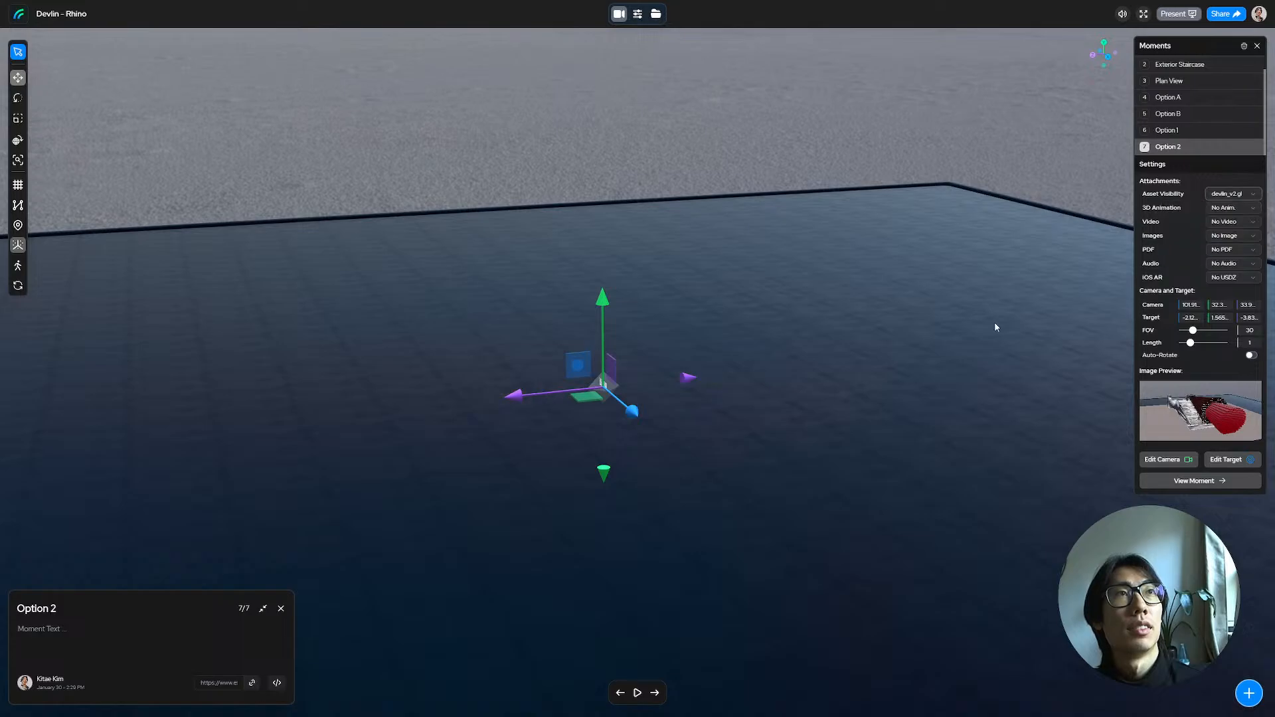
# Step: Switch back and forth between the Option 1 and Option 2 moments to compare the two designs
pyautogui.click(621, 693)
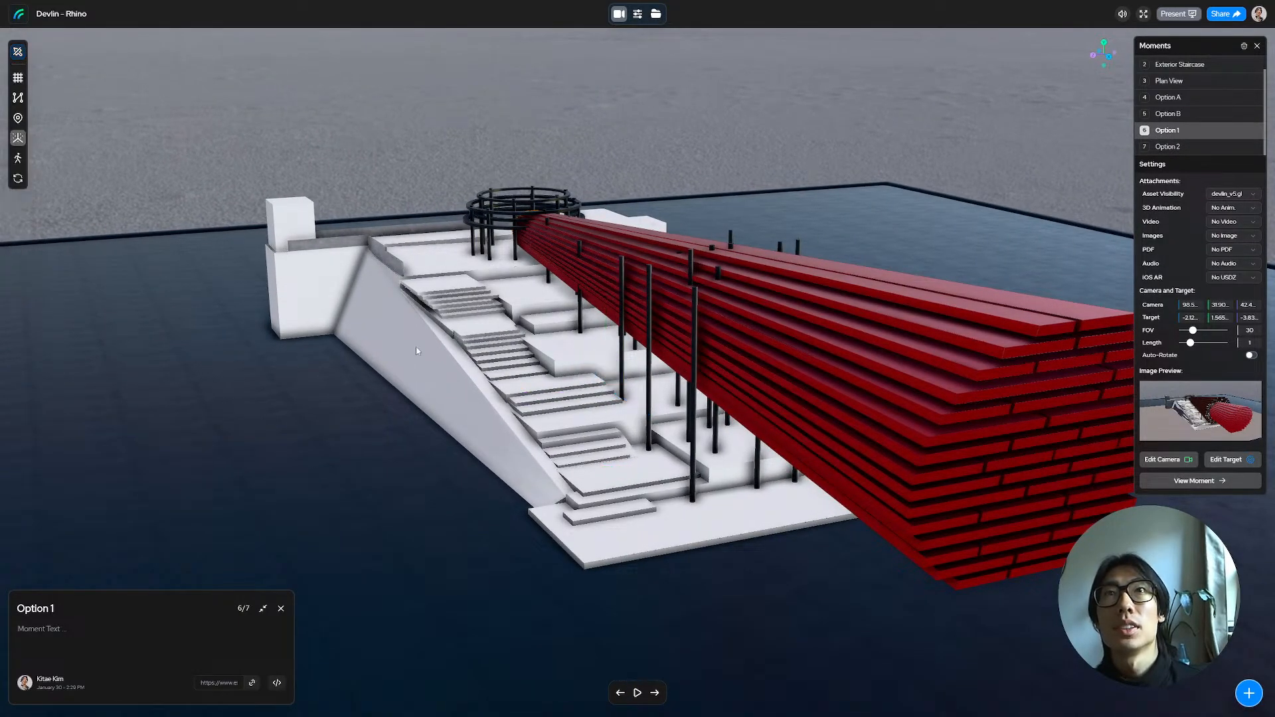
pyautogui.click(655, 692)
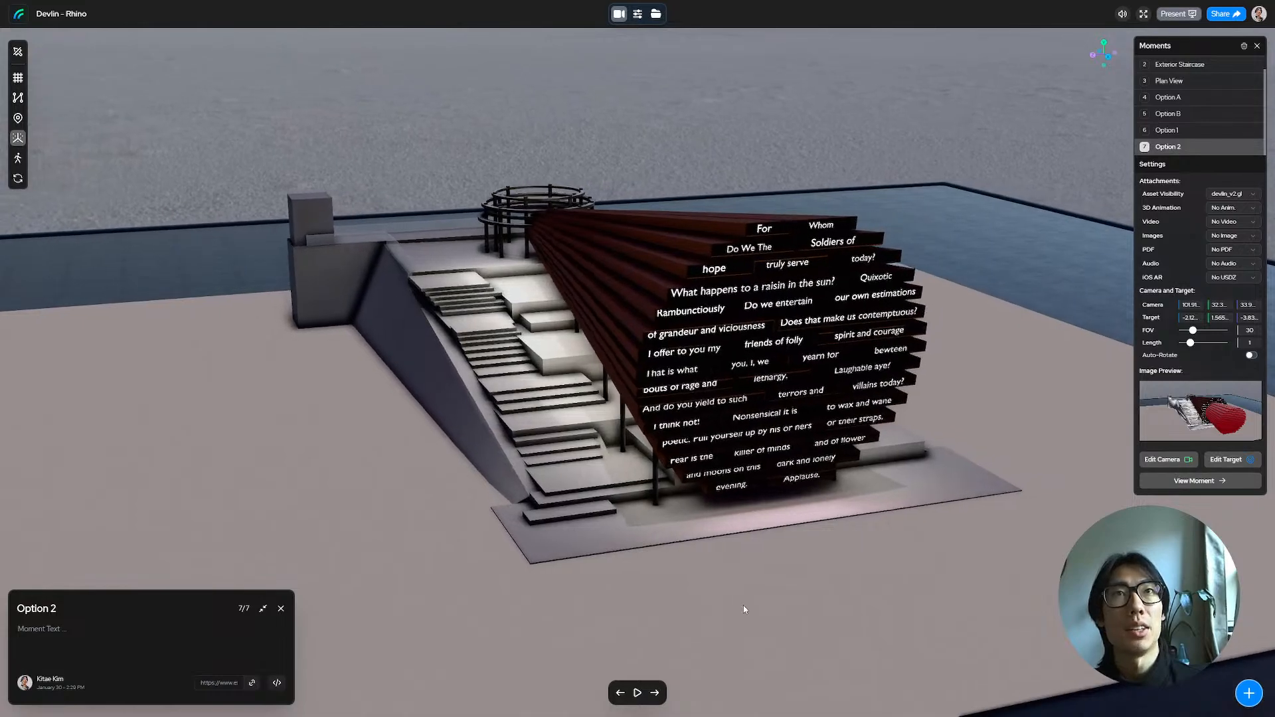
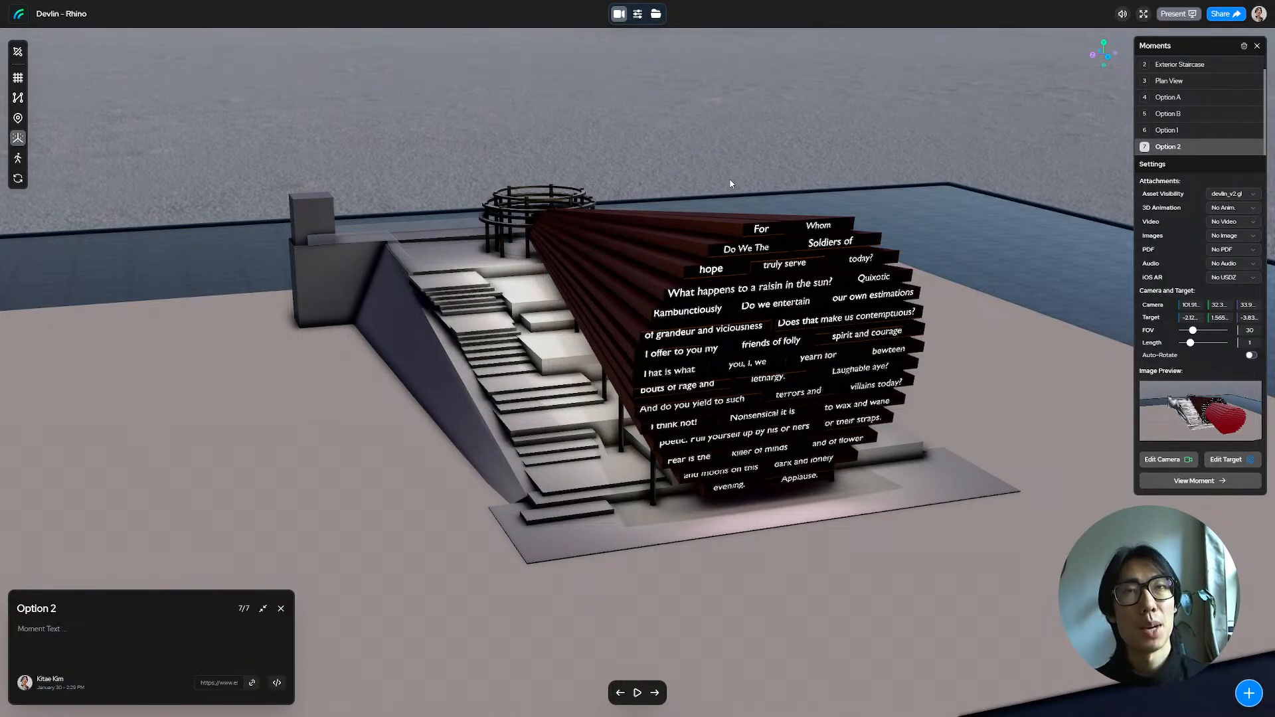
pyautogui.click(618, 692)
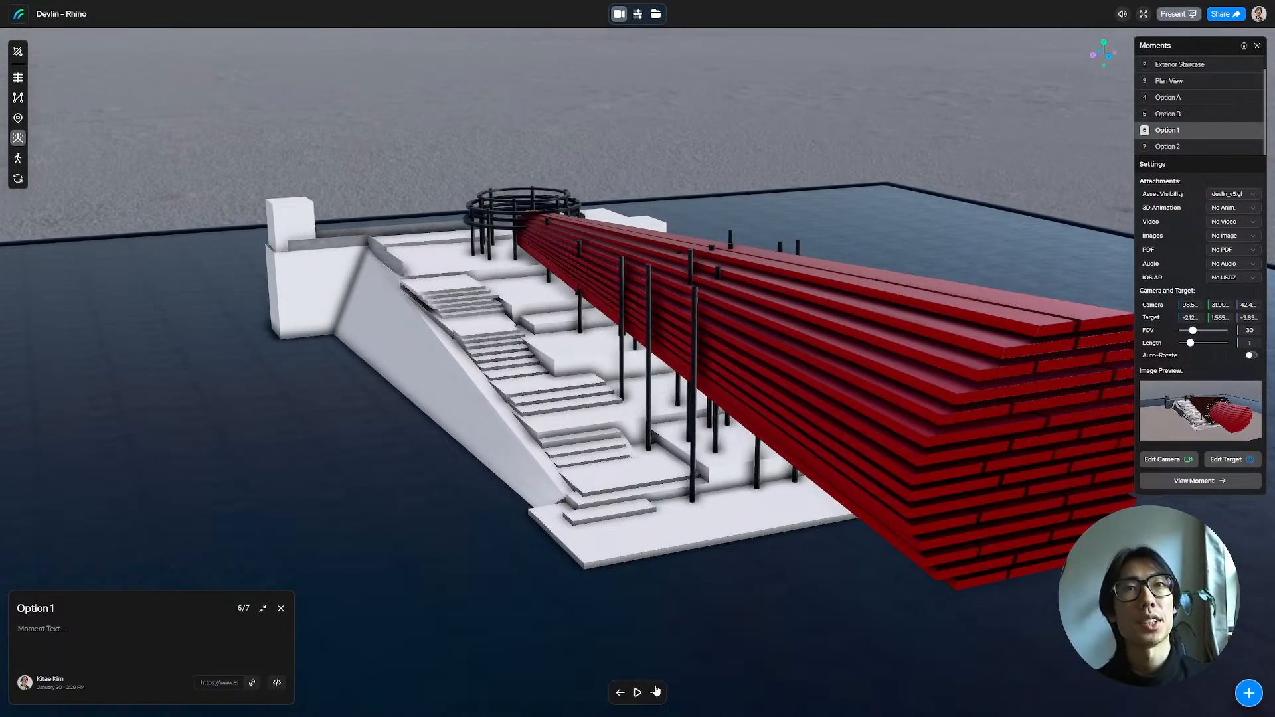
pyautogui.click(655, 692)
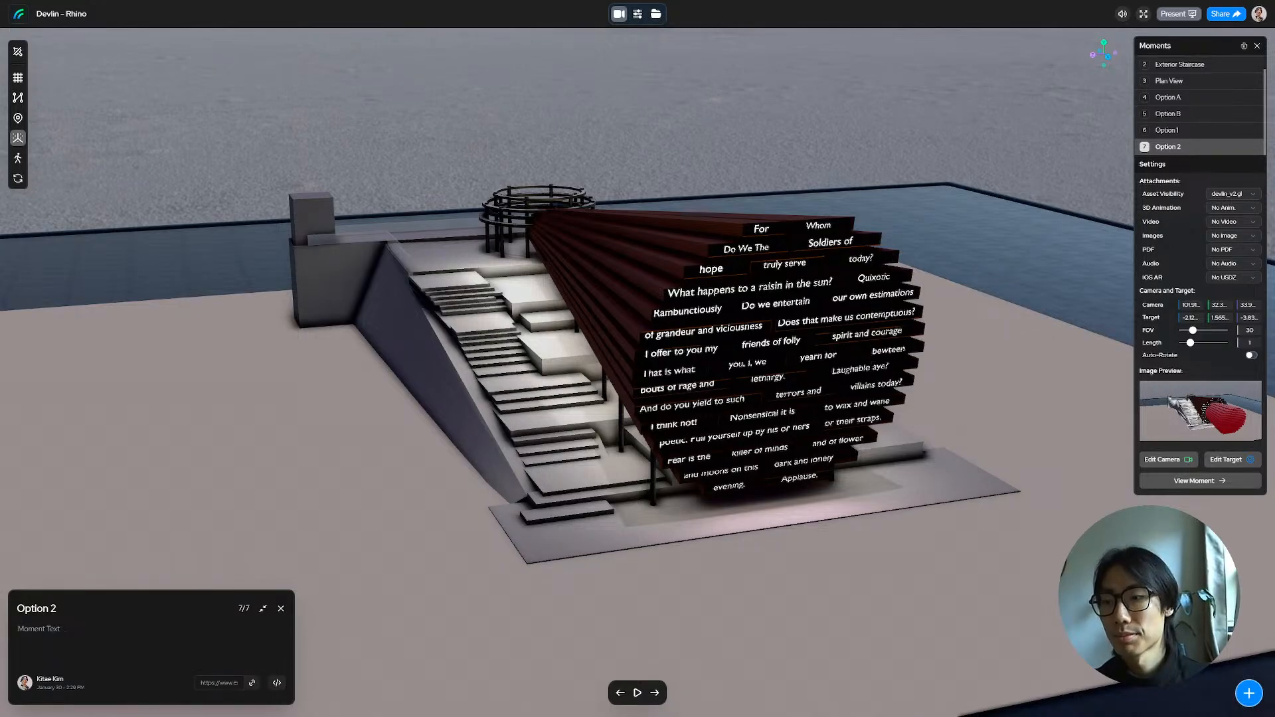
# Step: Switch to File Explorer and import rp_chen_posed_001_Mobile-v1.glb from the entourage folder into the Foveate scene
pyautogui.hotkey('alt', 'Tab')
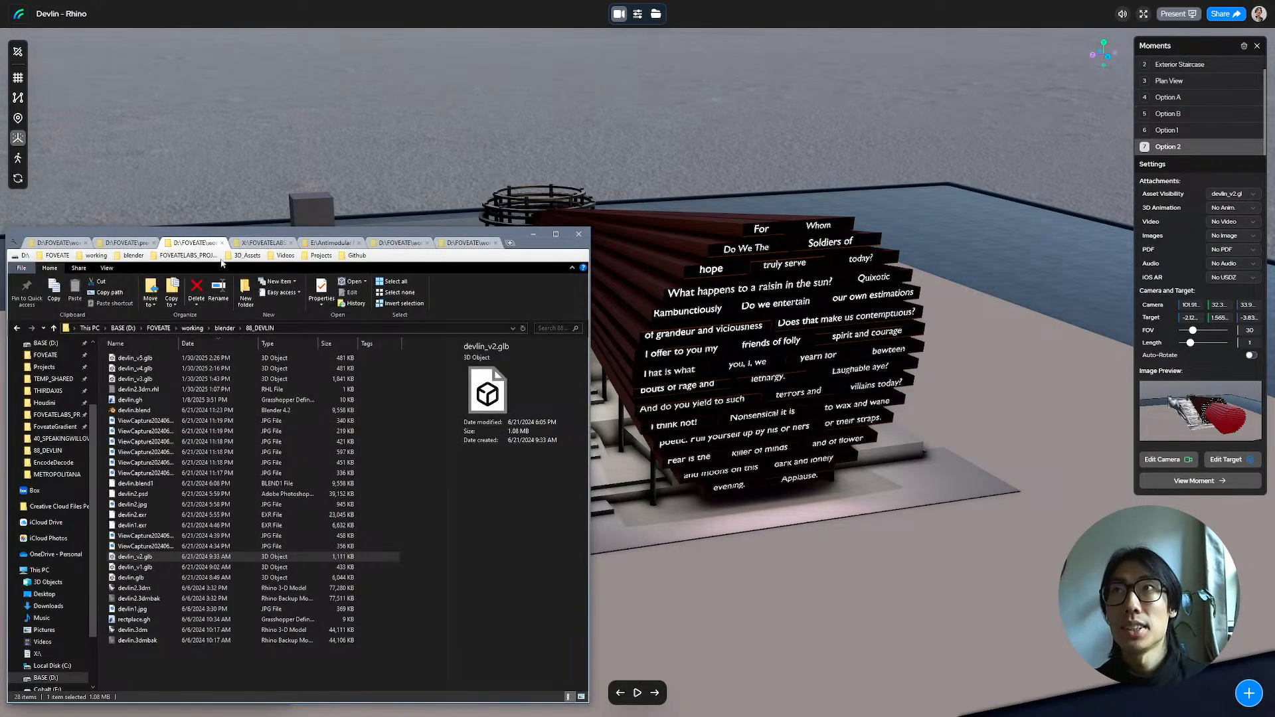
pyautogui.click(73, 244)
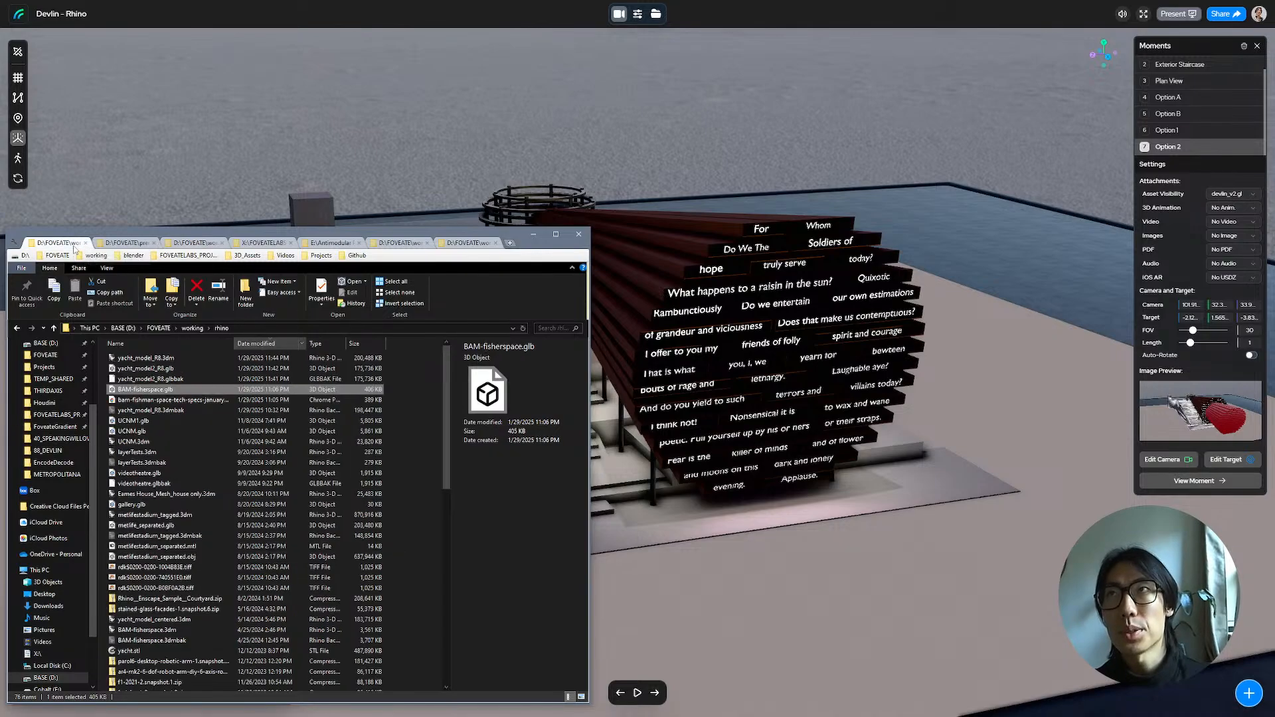
pyautogui.click(123, 244)
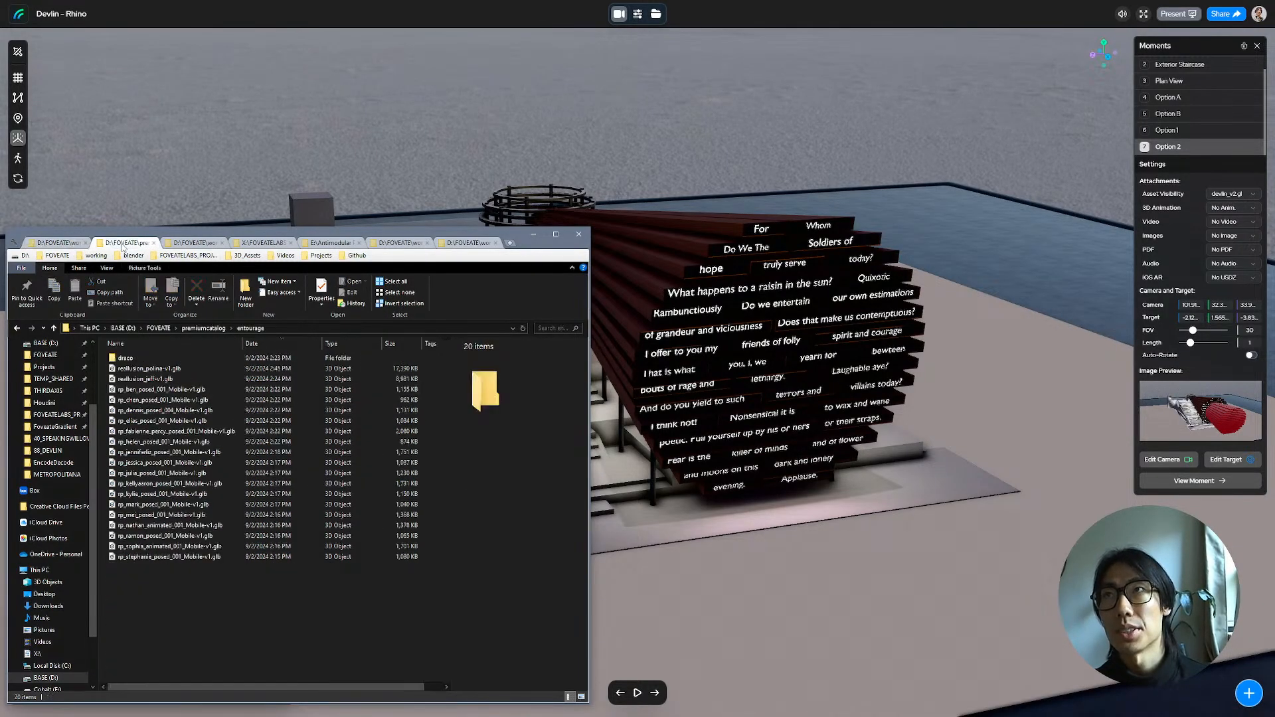
pyautogui.click(217, 399)
pyautogui.moveTo(216, 399); pyautogui.dragTo(717, 401)
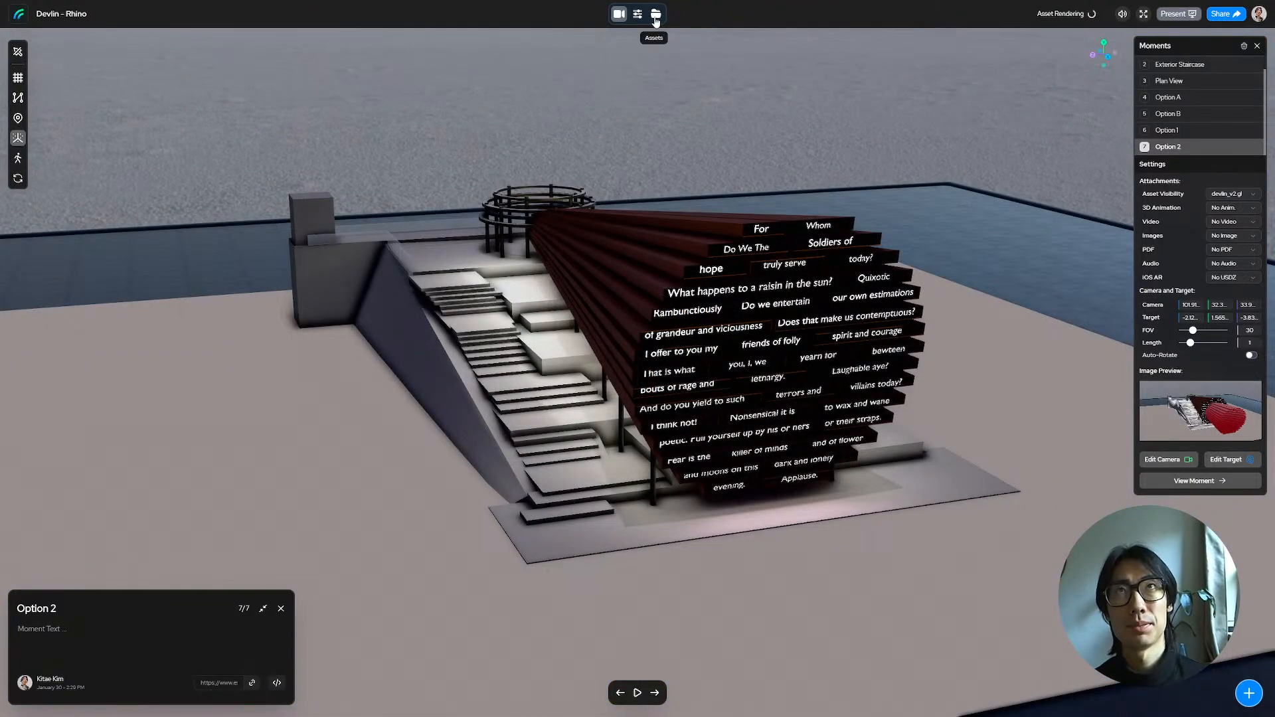
# Step: Lock the two devlin models and move the imported person onto the upper stairs, at about Y 6.58 and Z 10.42
pyautogui.click(655, 20)
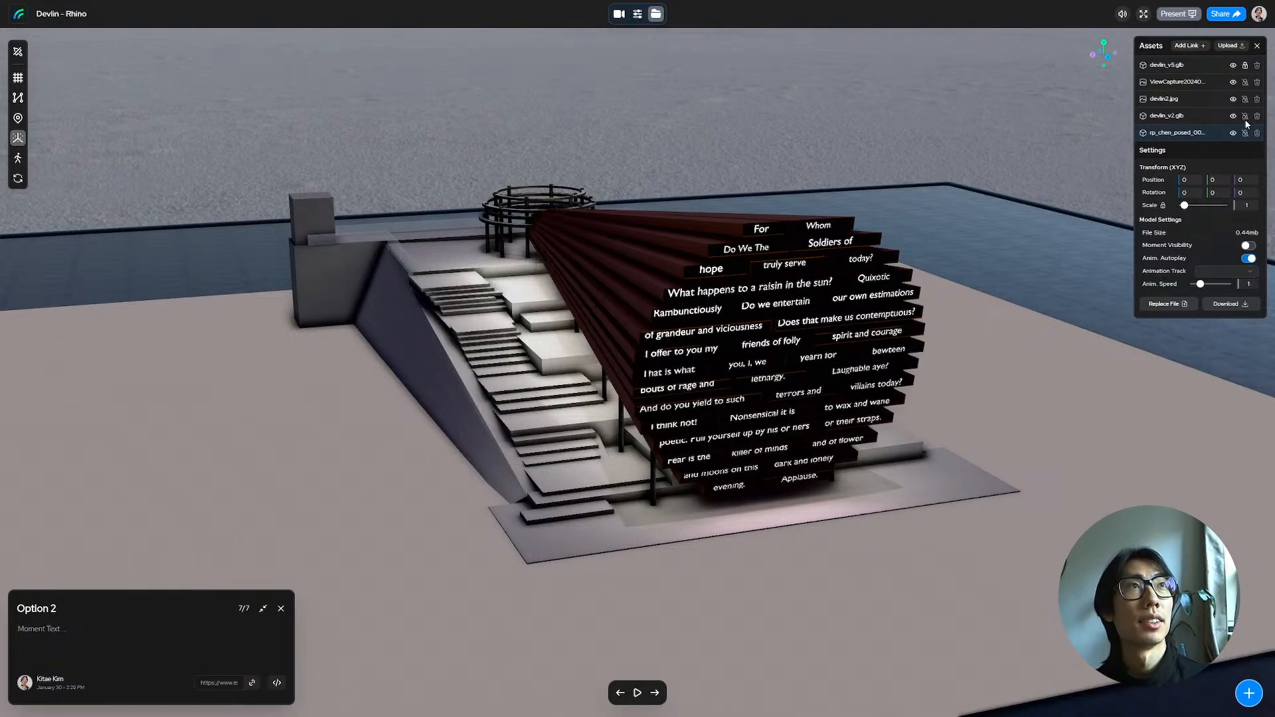
pyautogui.click(1173, 133)
pyautogui.moveTo(598, 309); pyautogui.dragTo(595, 228)
pyautogui.moveTo(514, 318); pyautogui.dragTo(387, 334)
pyautogui.scroll(6, 476, 283)
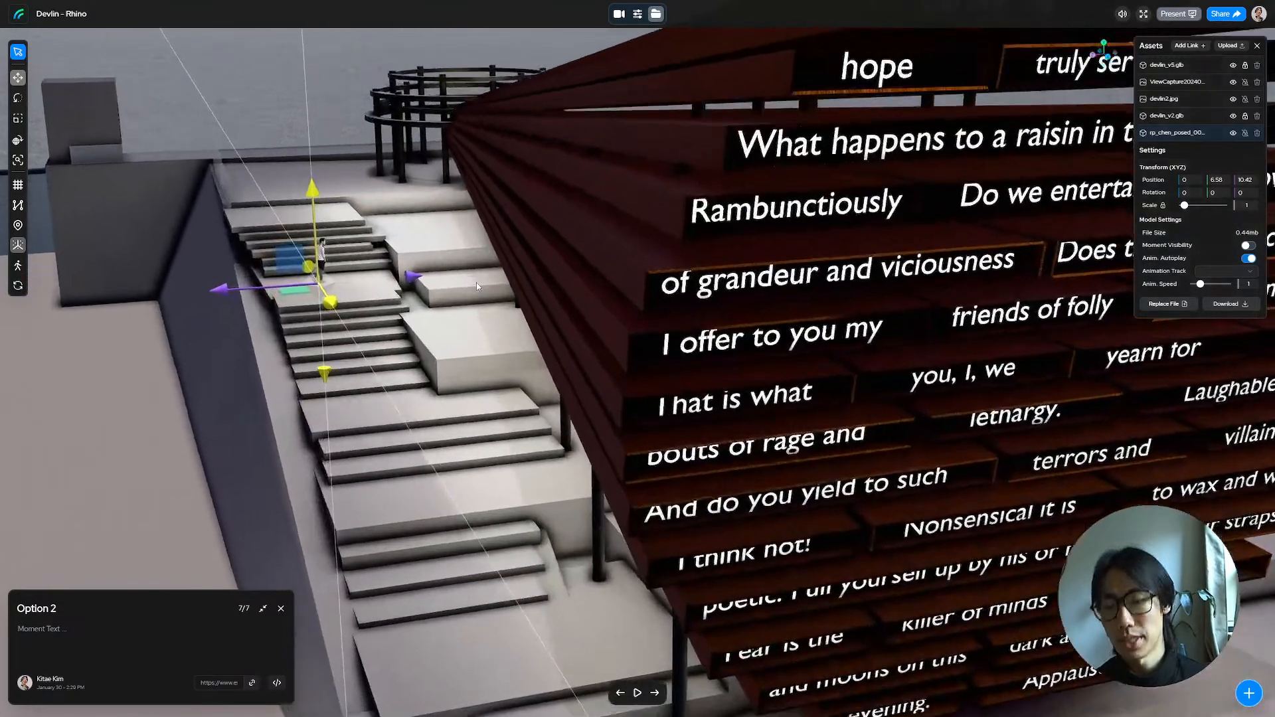
# Step: Focus on the person and move the figure down onto the next landing, at about X -3.95 and Y 5.26
pyautogui.press('f')
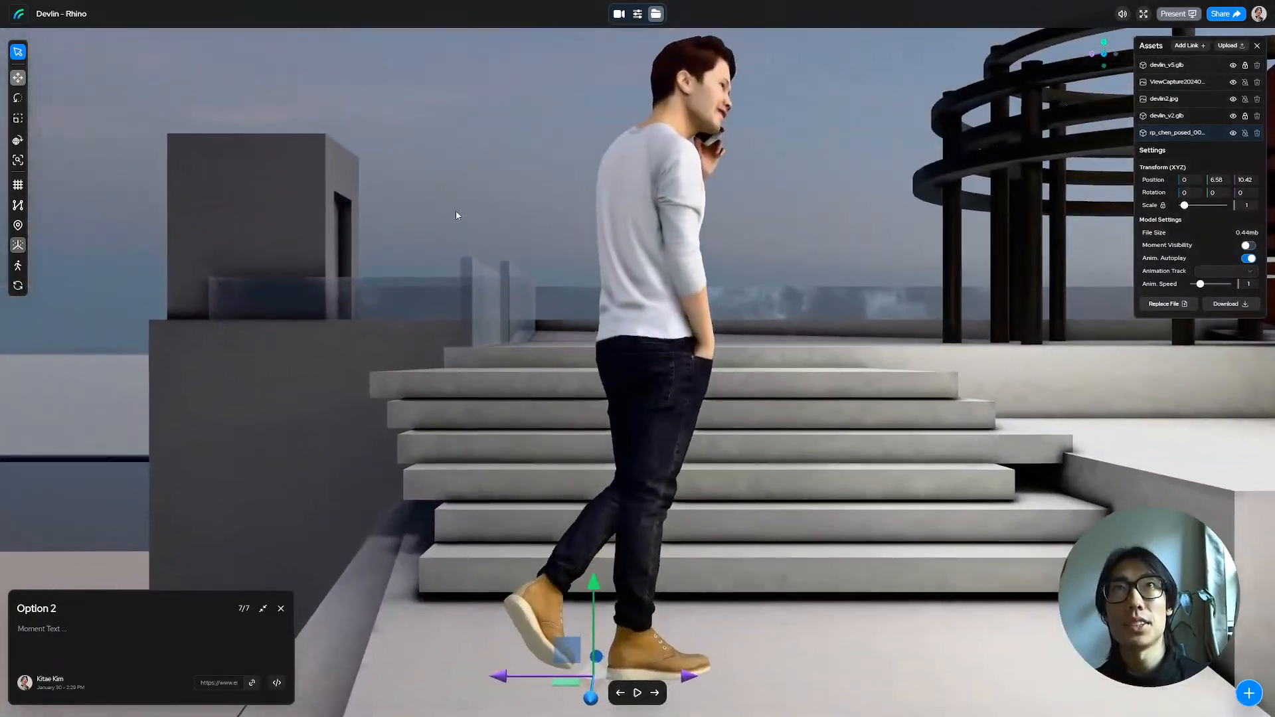
pyautogui.moveTo(458, 216); pyautogui.dragTo(670, 239)
pyautogui.scroll(-6, 669, 238)
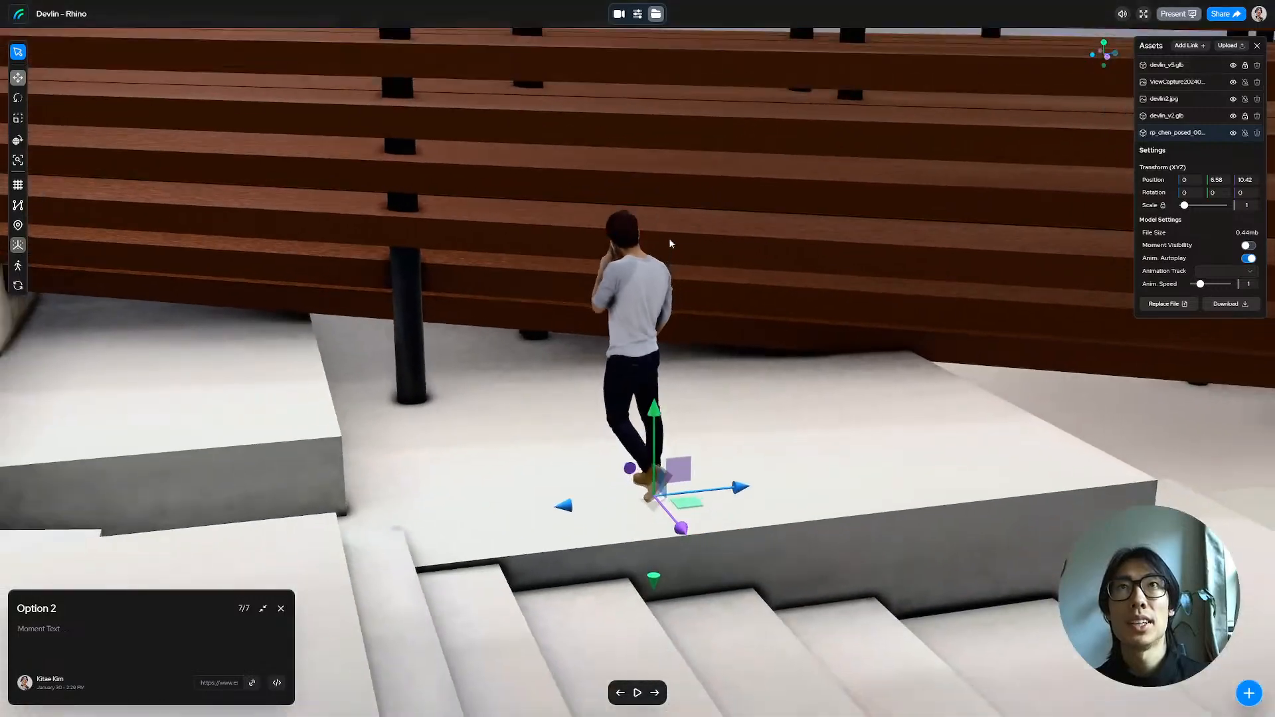
pyautogui.moveTo(727, 401); pyautogui.dragTo(410, 460)
# Step: Rotate the person about 74 degrees around the vertical axis, raise it to about Y 5.34, and leave object selection mode
pyautogui.press('e')
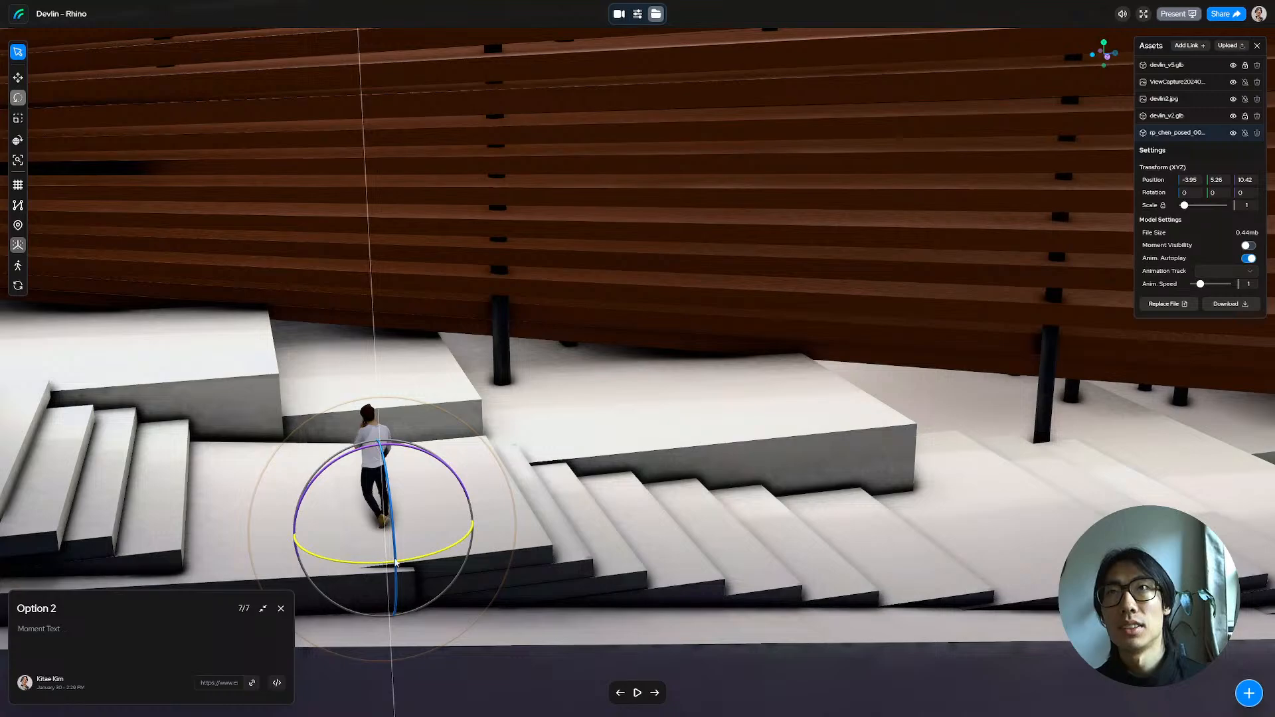
pyautogui.moveTo(396, 563); pyautogui.dragTo(378, 453)
pyautogui.press('w')
pyautogui.press('Escape')
pyautogui.scroll(-5, 568, 429)
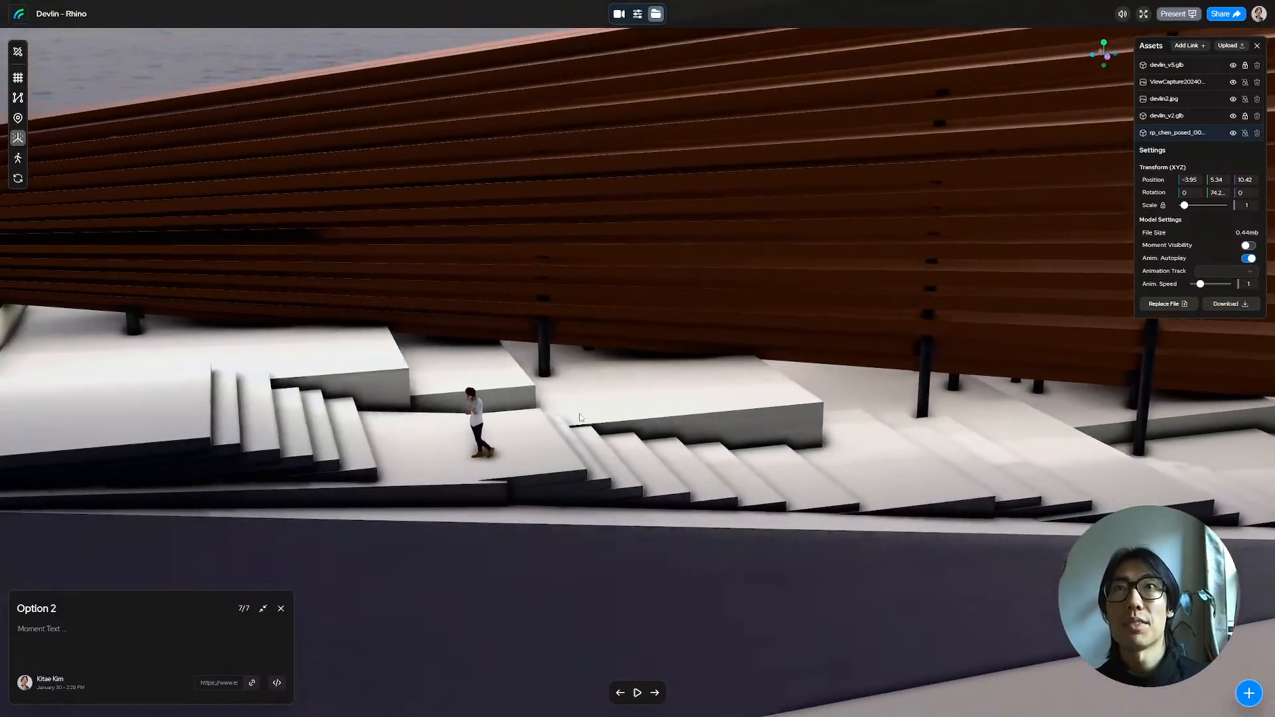
pyautogui.scroll(-10, 579, 413)
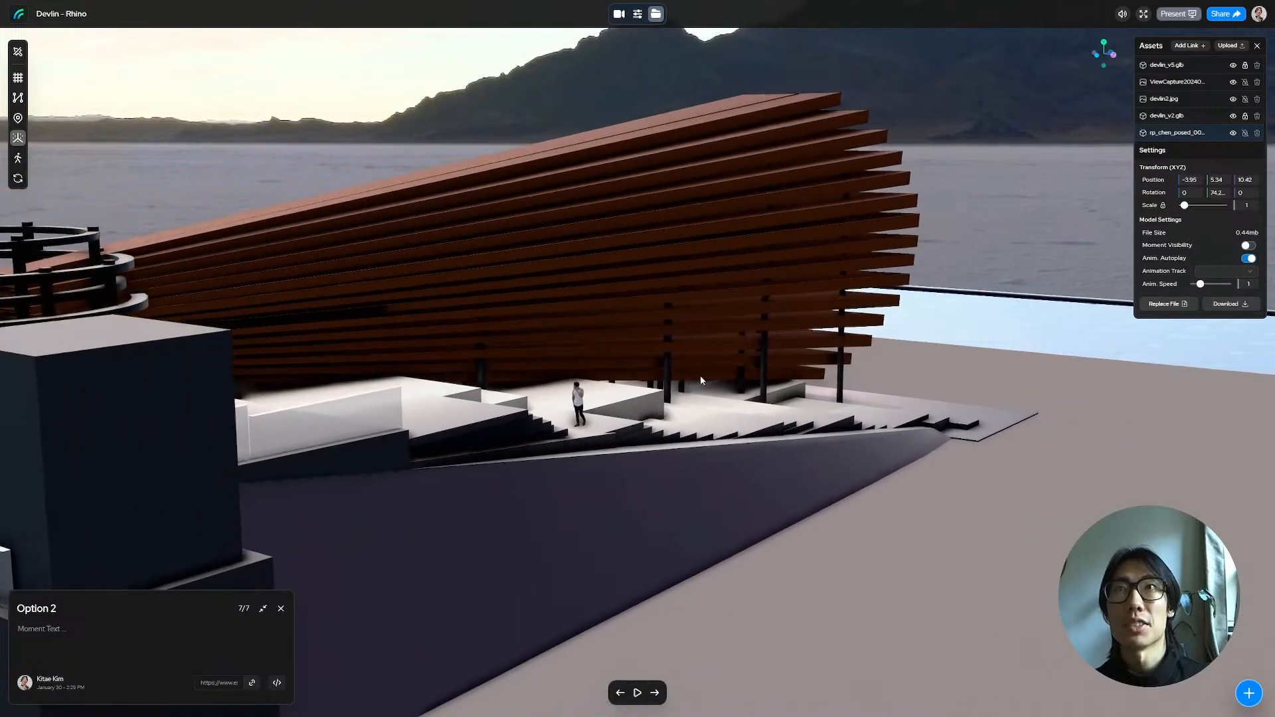
# Step: Add a moment with an elevated view over the pavilion from its ring structure end, and title it "Top of Pavilion"
pyautogui.moveTo(398, 296); pyautogui.dragTo(746, 378)
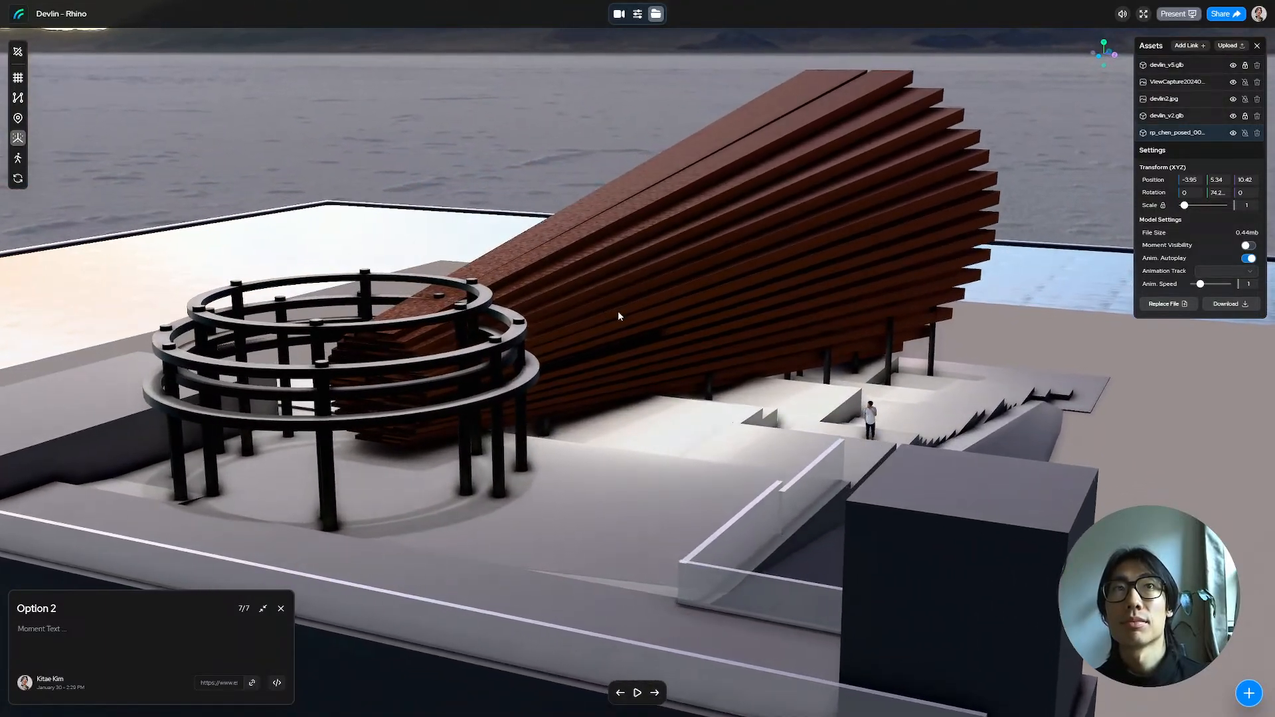
pyautogui.moveTo(618, 313); pyautogui.dragTo(628, 324, button='right')
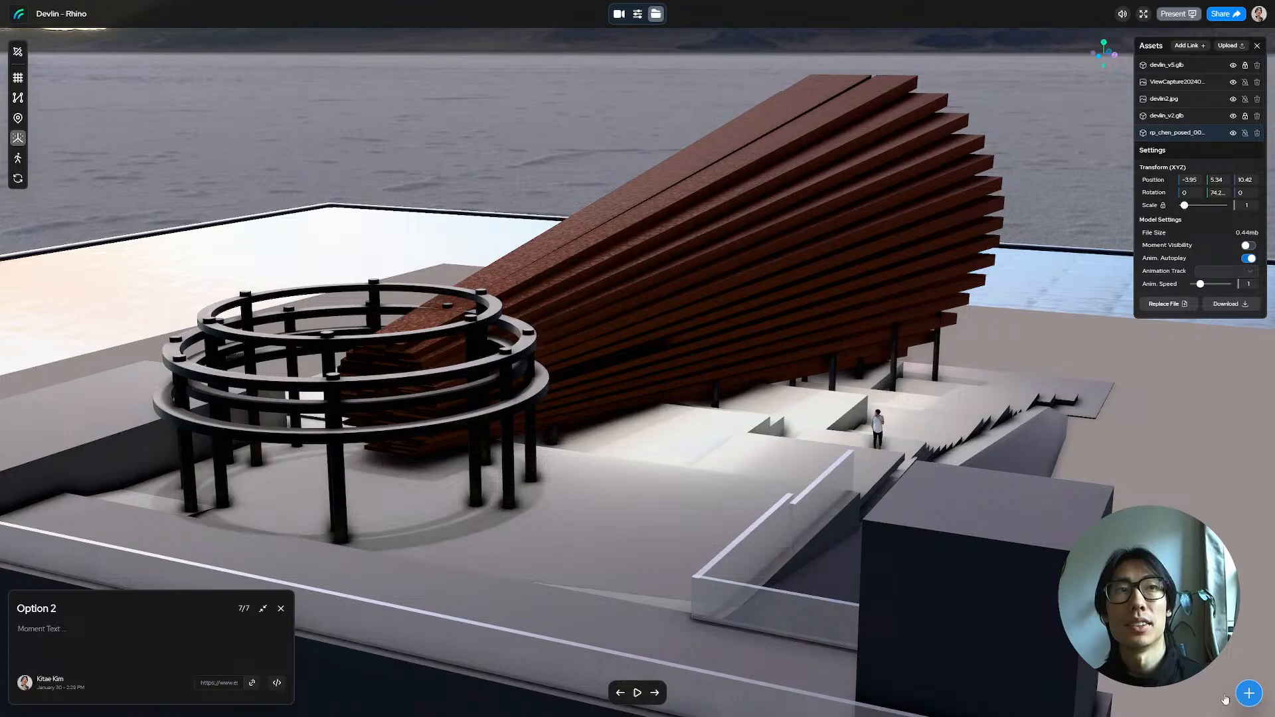
pyautogui.click(1247, 693)
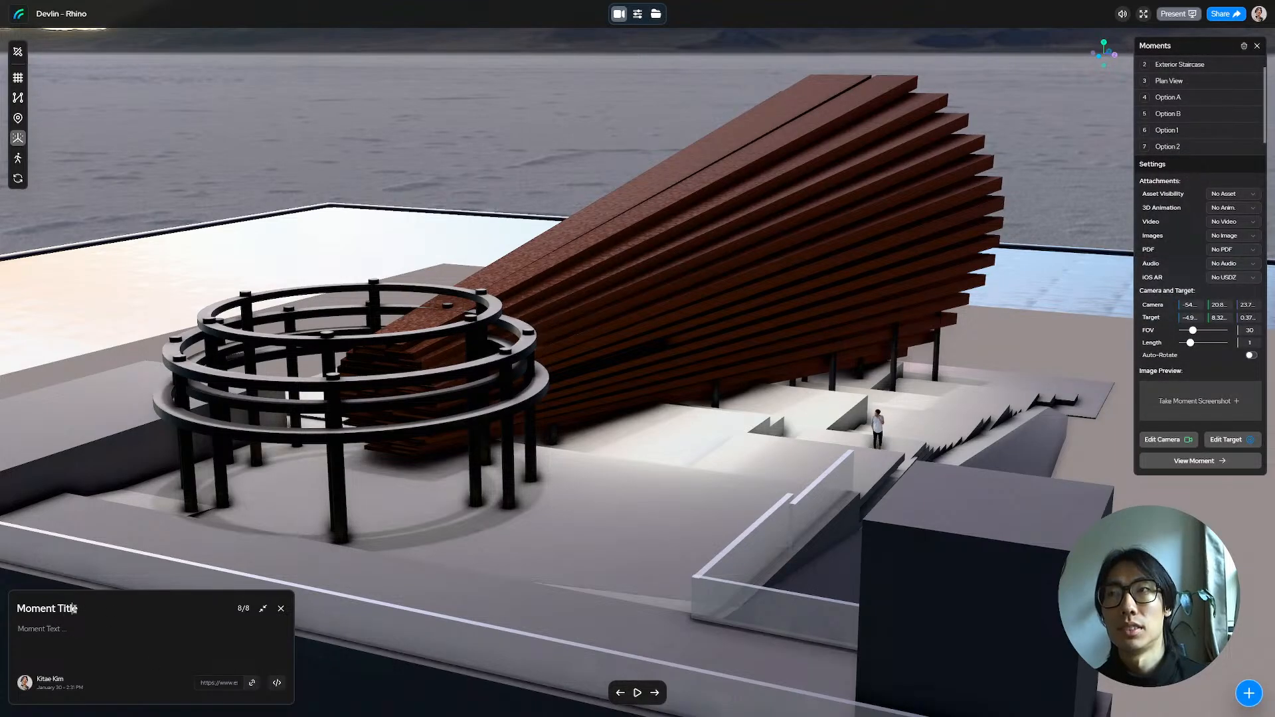
pyautogui.tripleClick(73, 608)
pyautogui.write('Top of Pavilion')
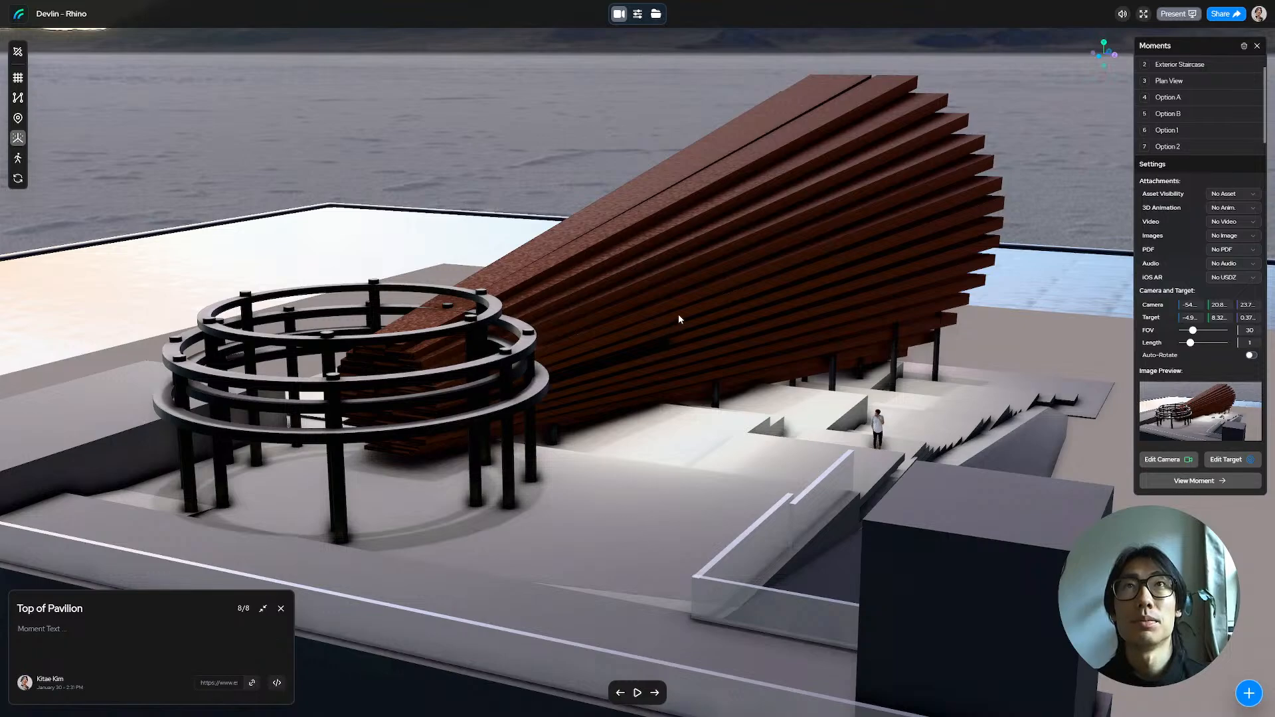
# Step: Exit full screen and enable the scene's share link in the sharing settings
pyautogui.press('Escape')
pyautogui.click(159, 29)
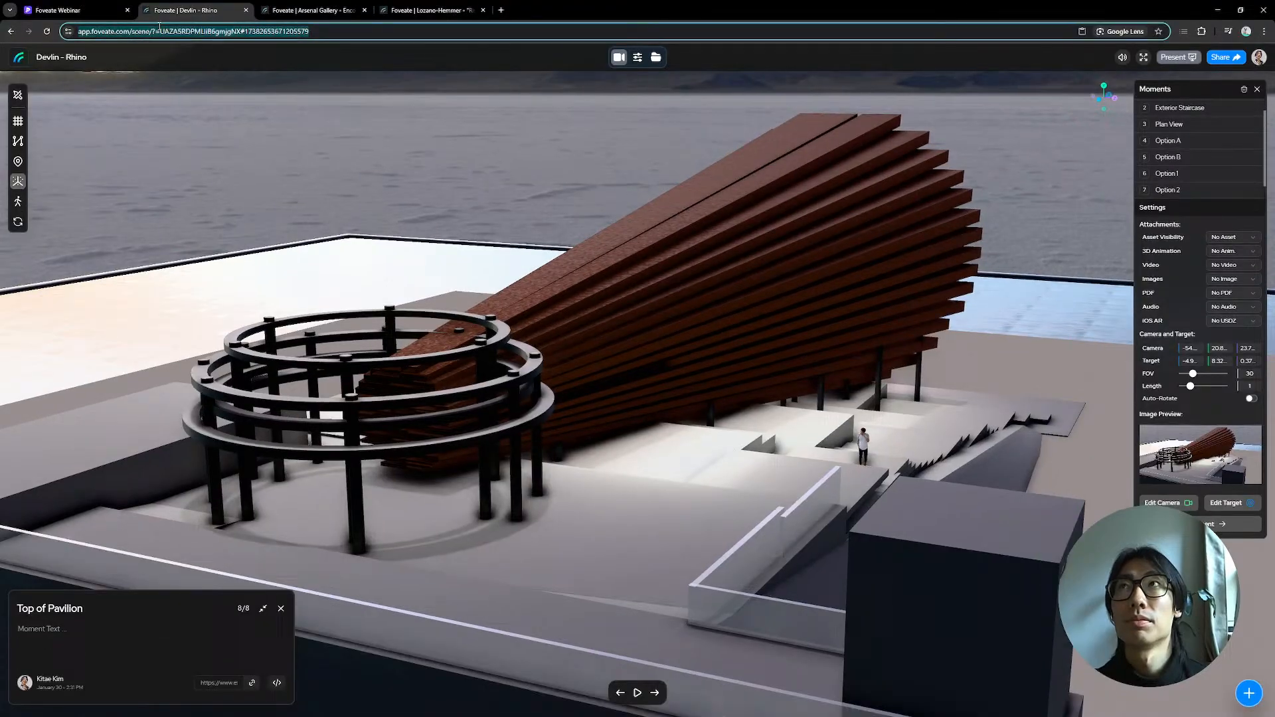
pyautogui.click(561, 203)
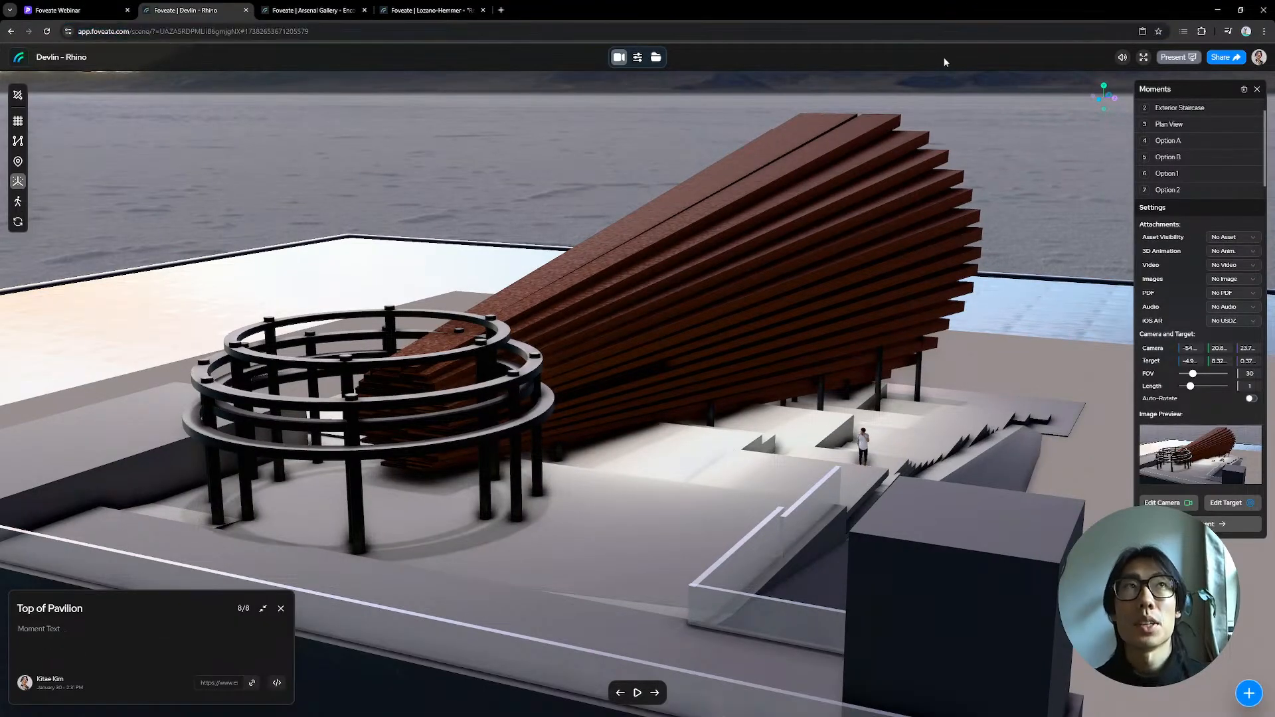
pyautogui.click(1229, 59)
pyautogui.click(625, 337)
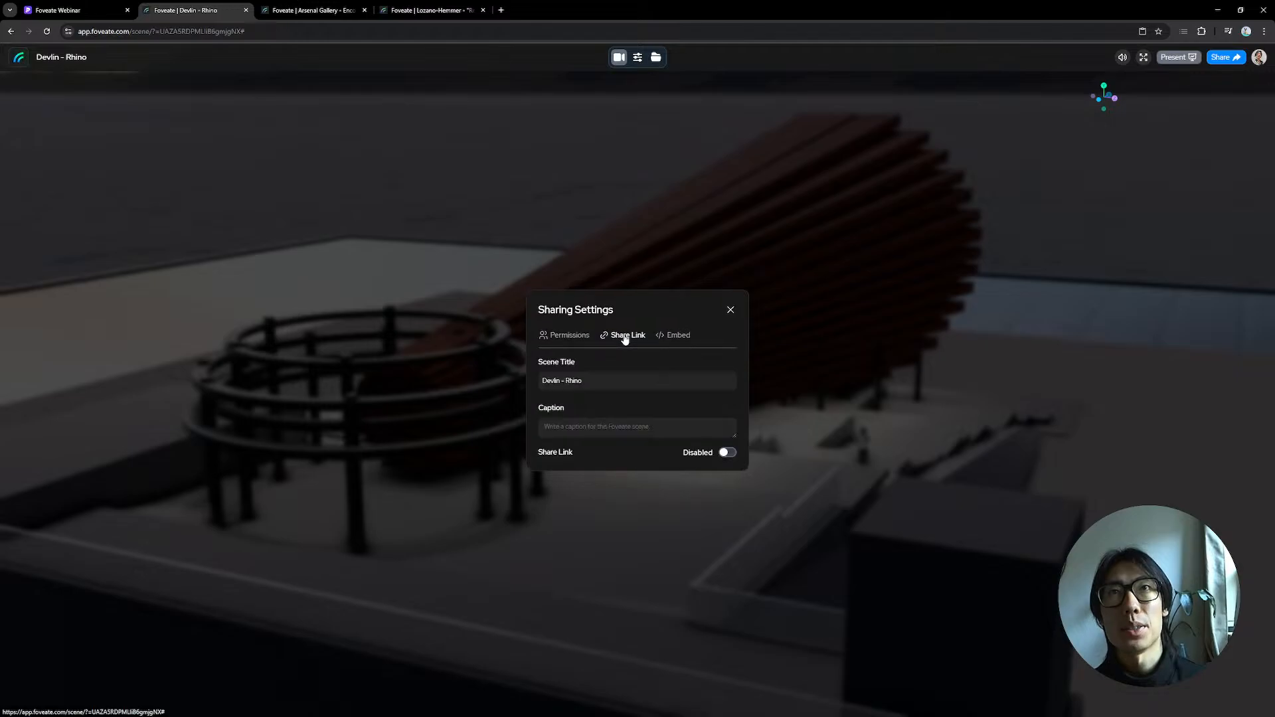
pyautogui.click(728, 453)
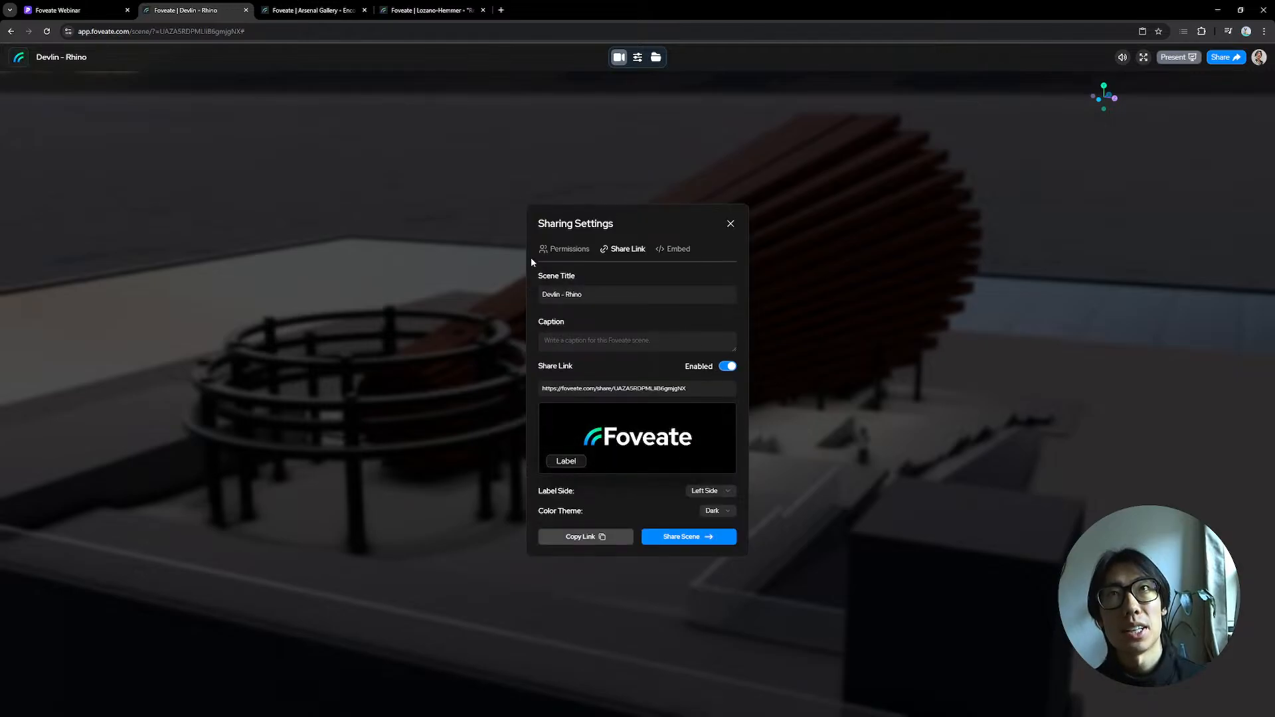
# Step: Add a team member to the scene's permissions as an editor
pyautogui.click(552, 249)
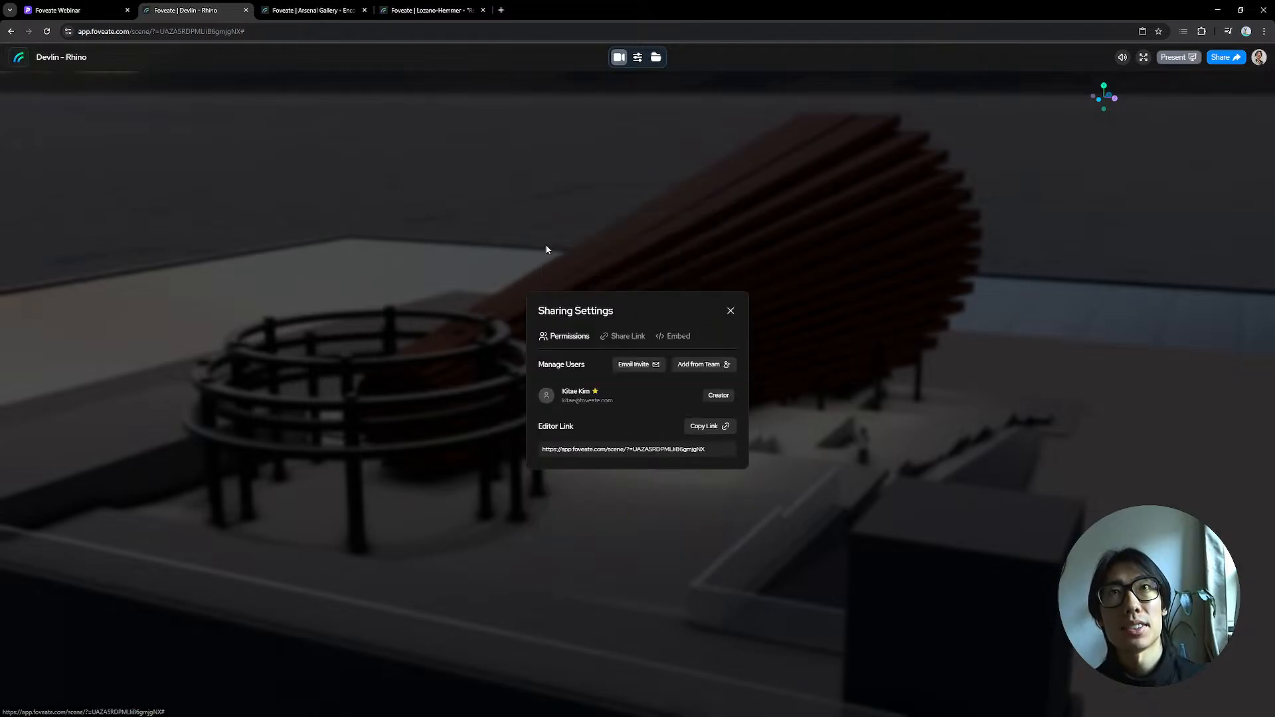
pyautogui.click(726, 367)
pyautogui.click(690, 412)
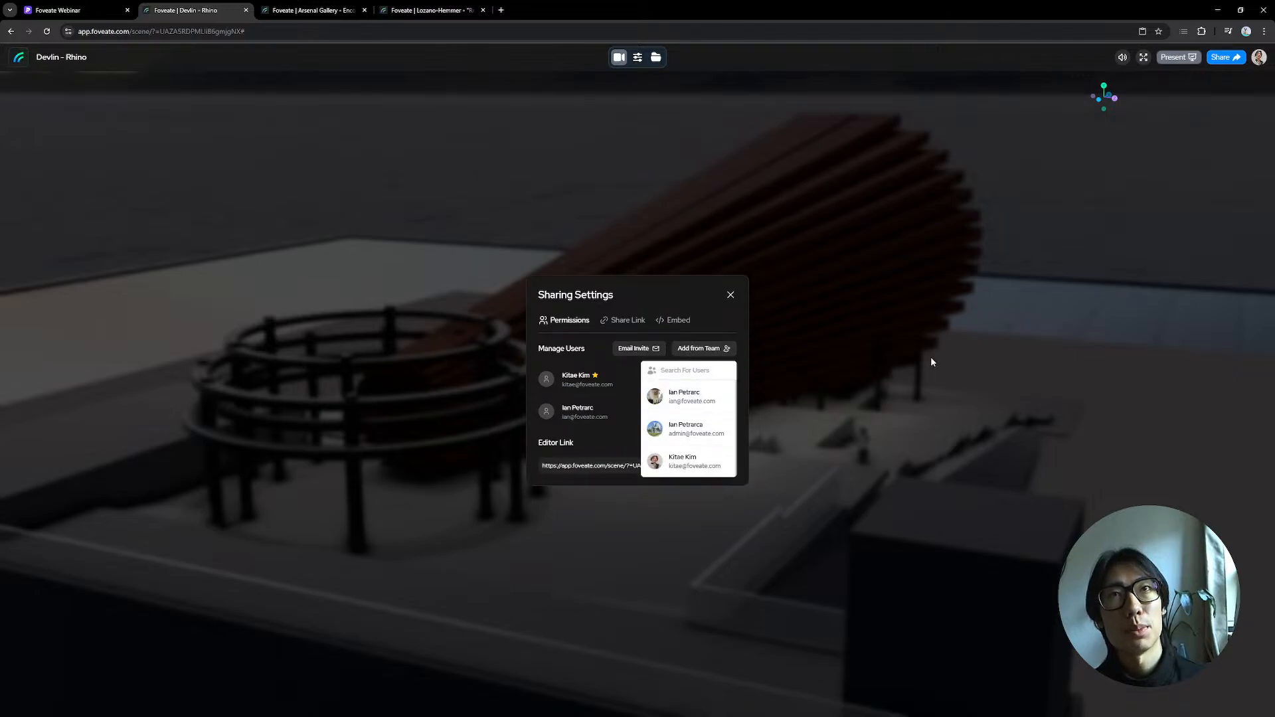
pyautogui.click(771, 405)
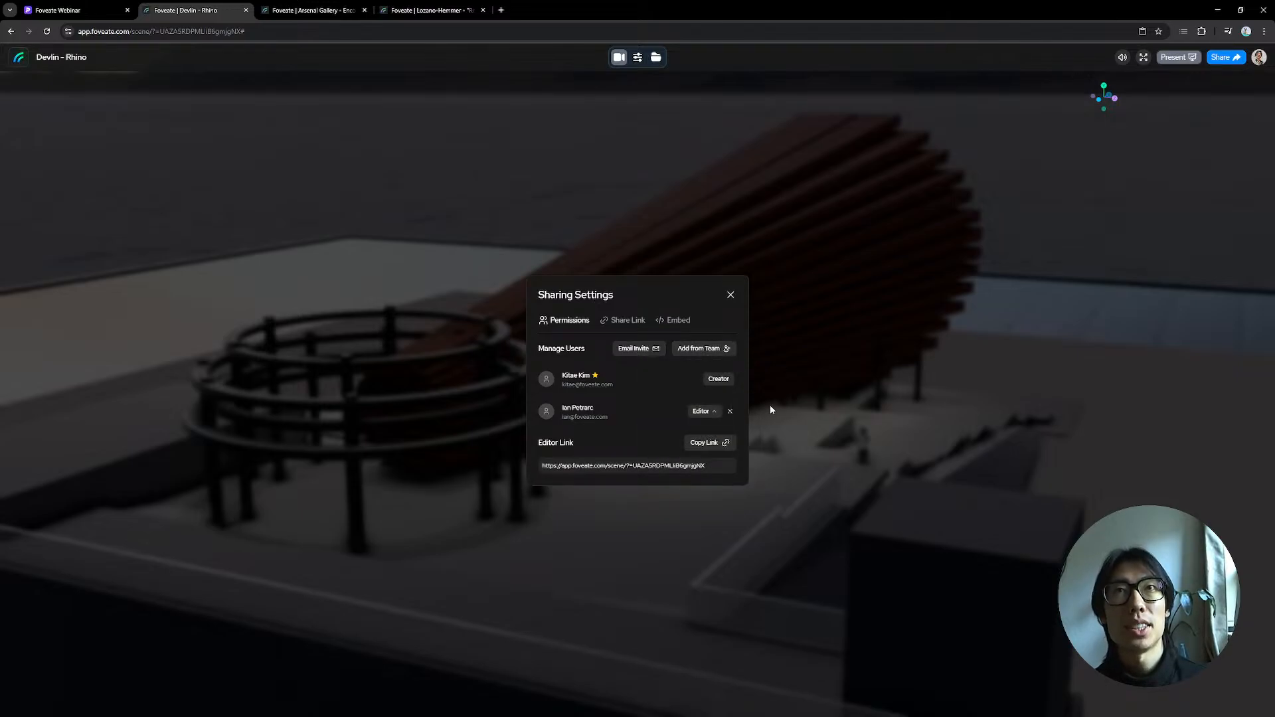
# Step: Look at the form for inviting a user by email and close it without sending an invite
pyautogui.click(644, 351)
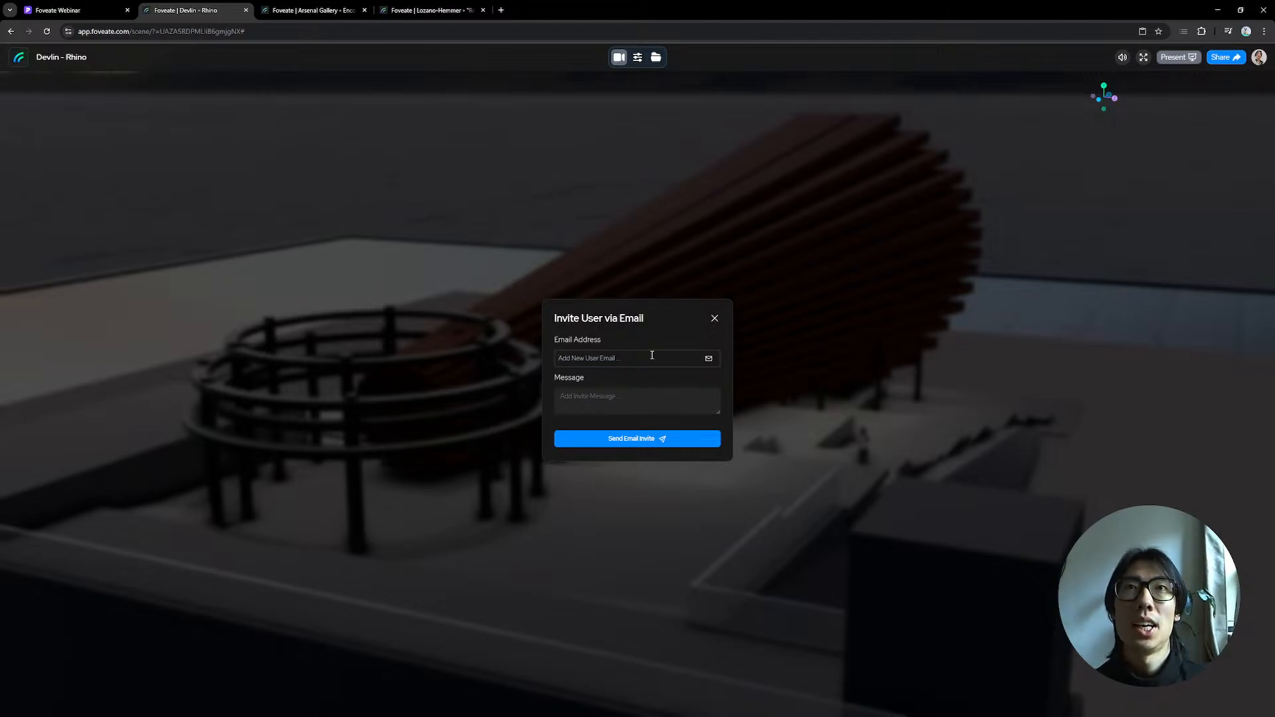
pyautogui.click(652, 356)
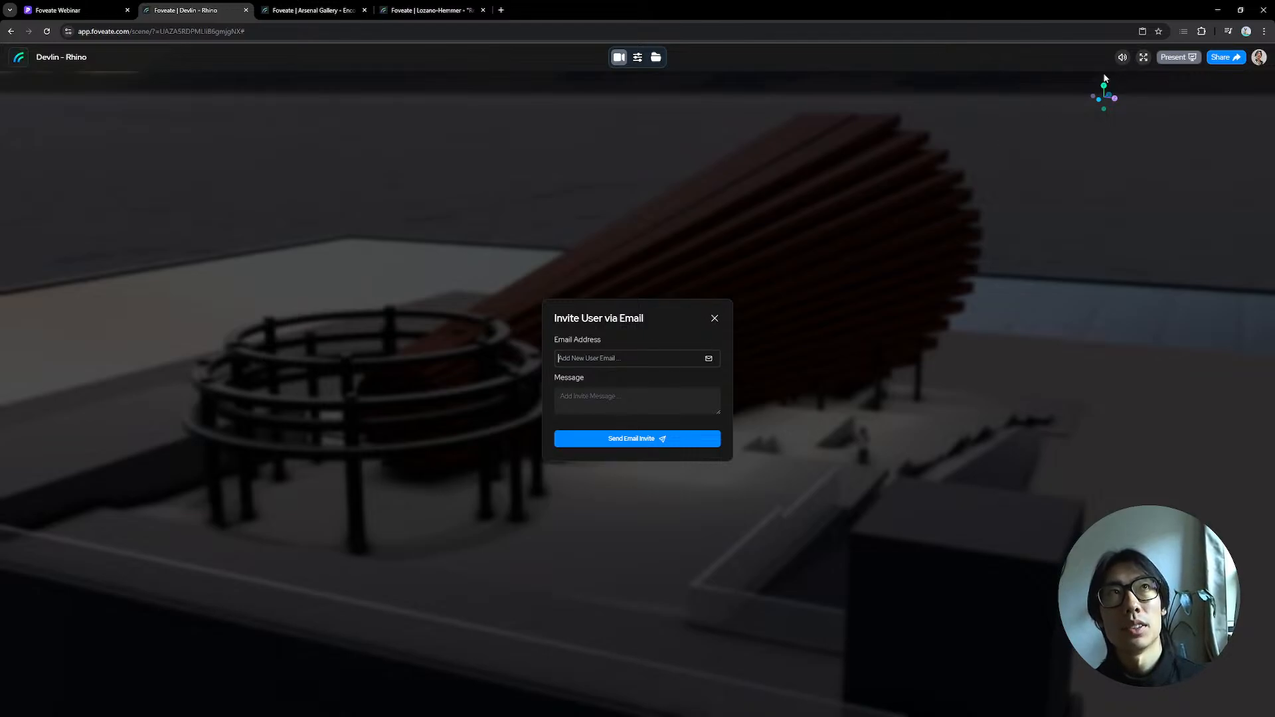
pyautogui.click(715, 318)
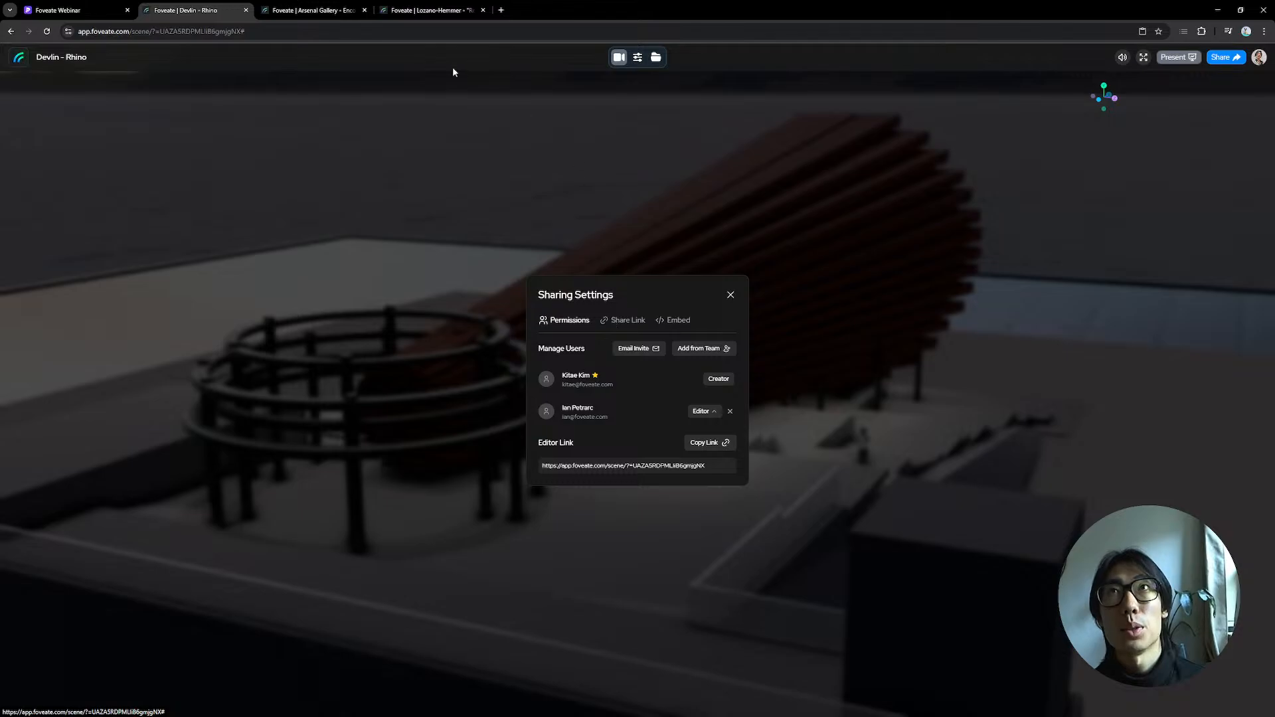
# Step: Preview the scene through its share link, and close both the preview and the sharing settings
pyautogui.hotkey('ctrl', 'l')
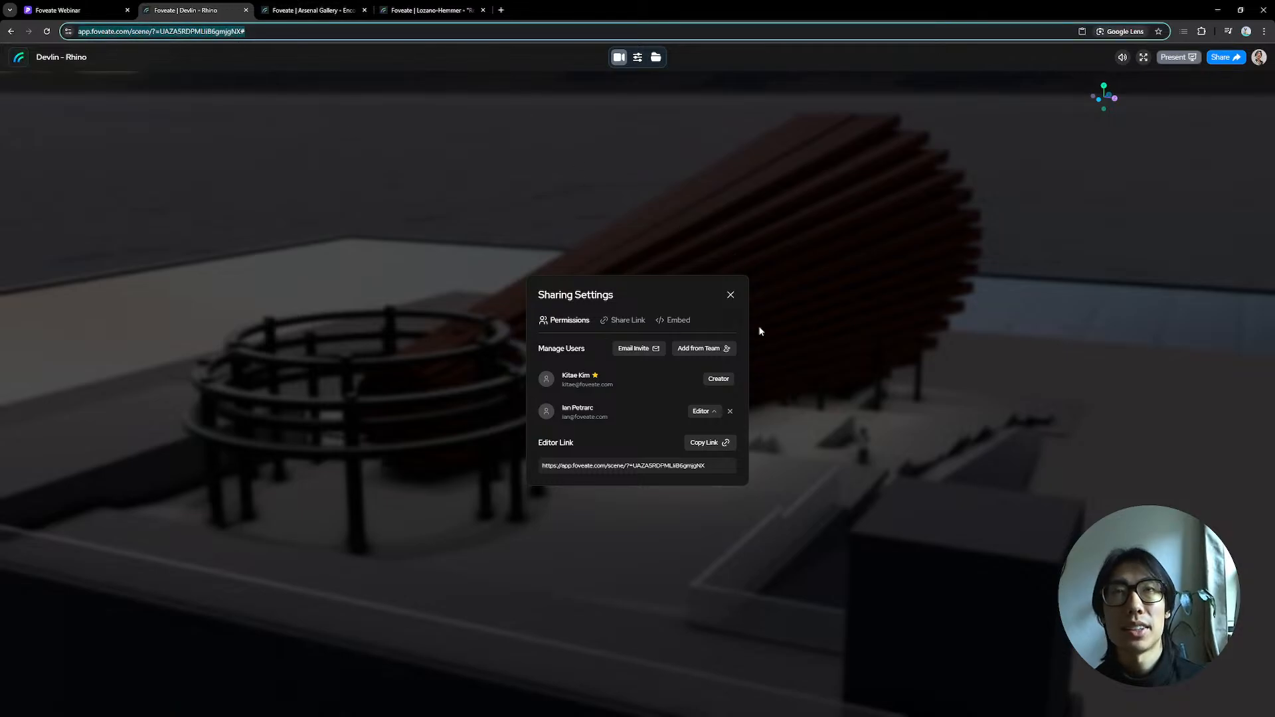
pyautogui.click(634, 325)
pyautogui.click(634, 325)
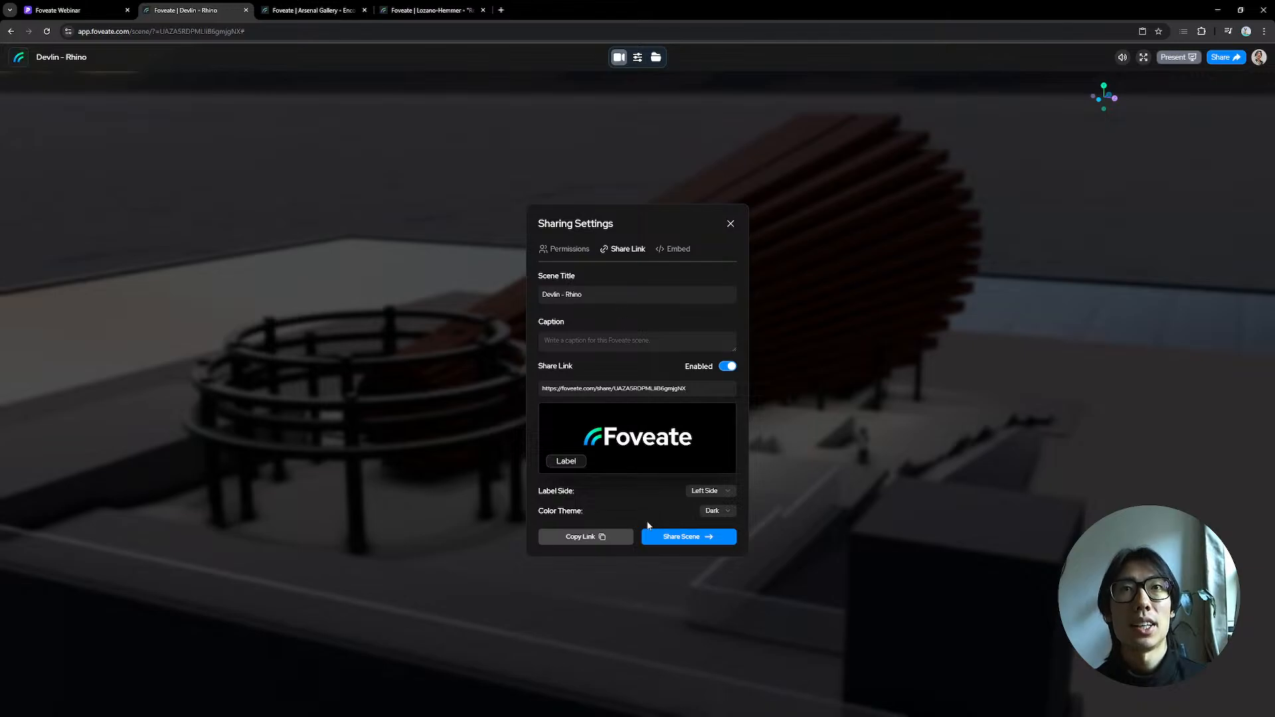
pyautogui.click(672, 536)
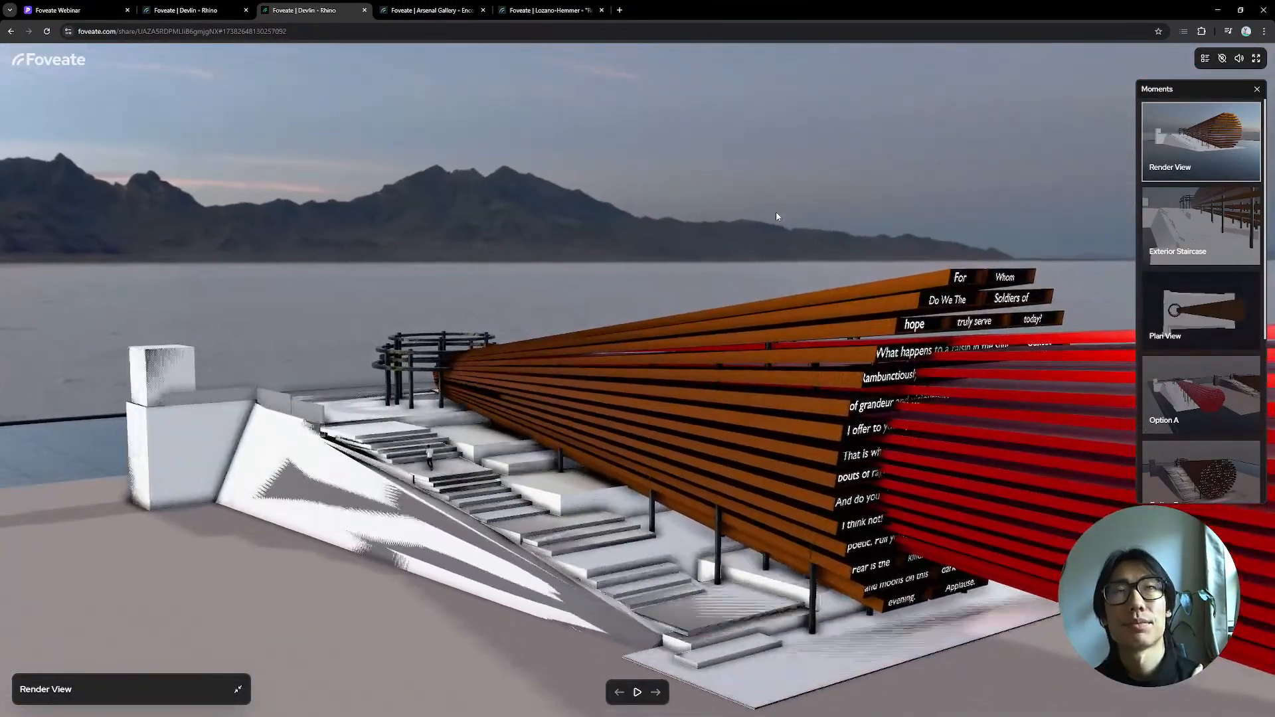
pyautogui.middleClick(313, 10)
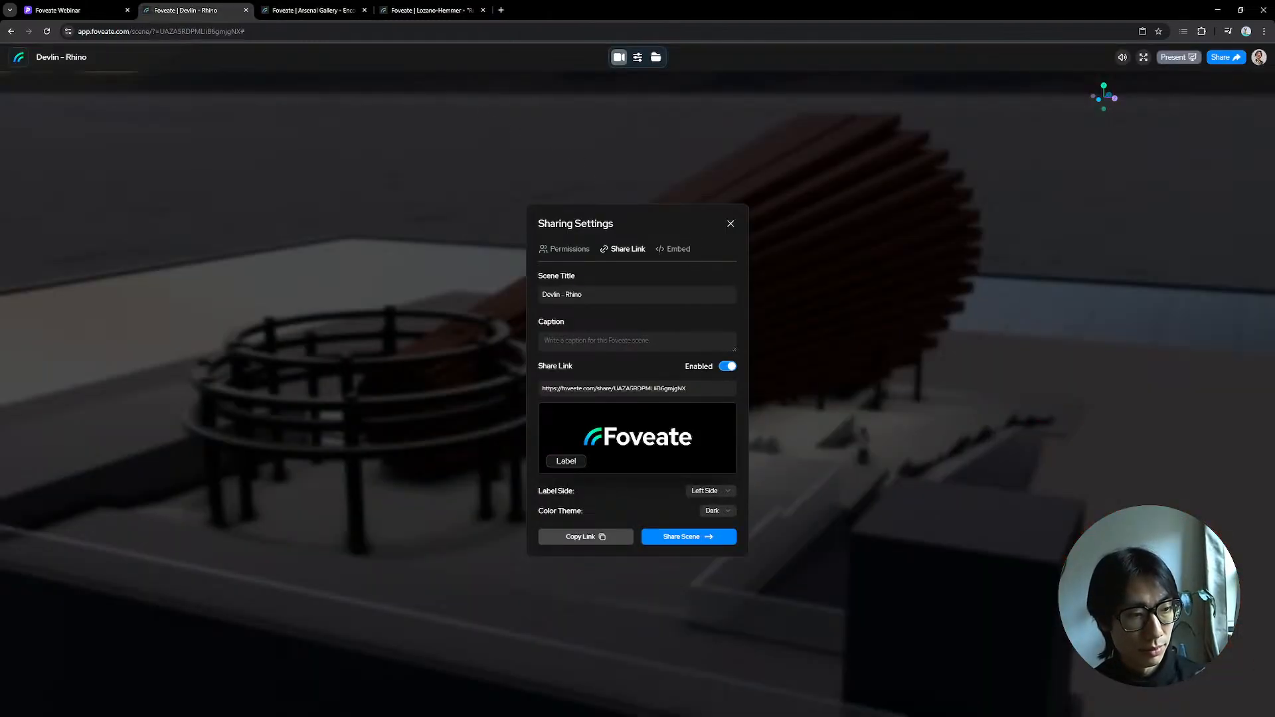
pyautogui.click(730, 223)
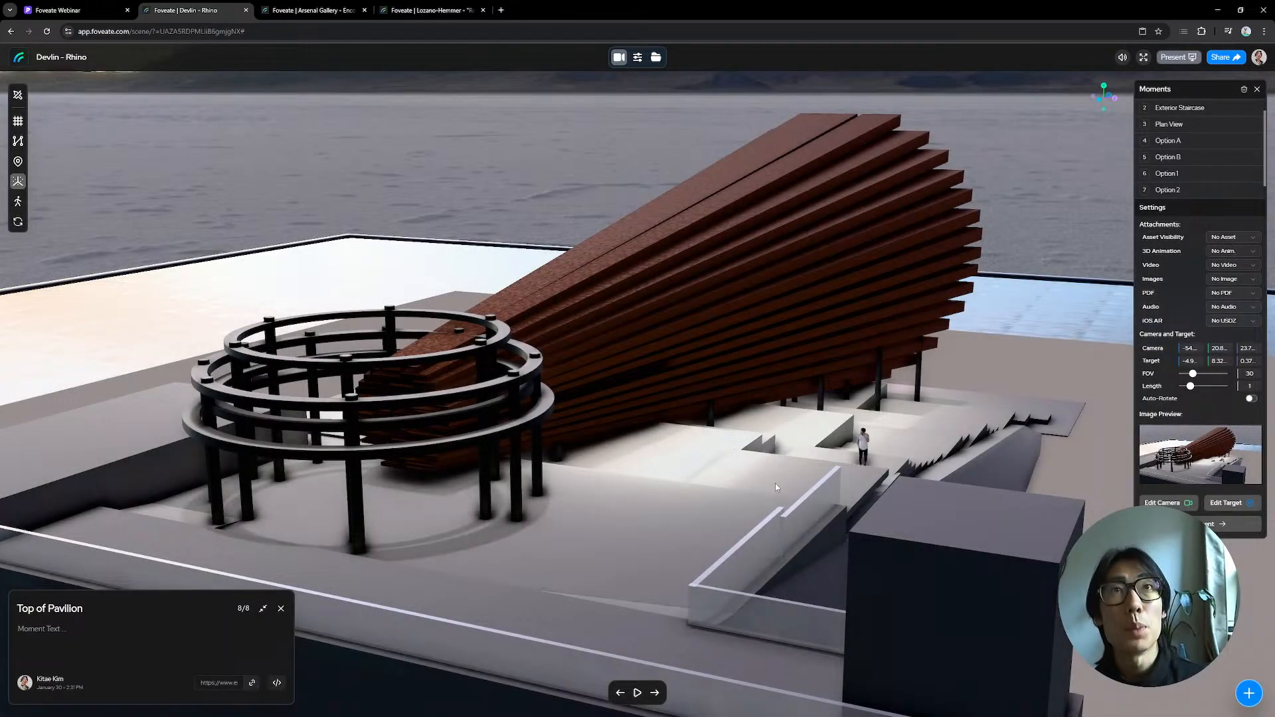
# Step: Check the Render View, Exterior Staircase and Plan View moments and the devlin_v5.glb asset, and return to Exterior Staircase
pyautogui.click(655, 692)
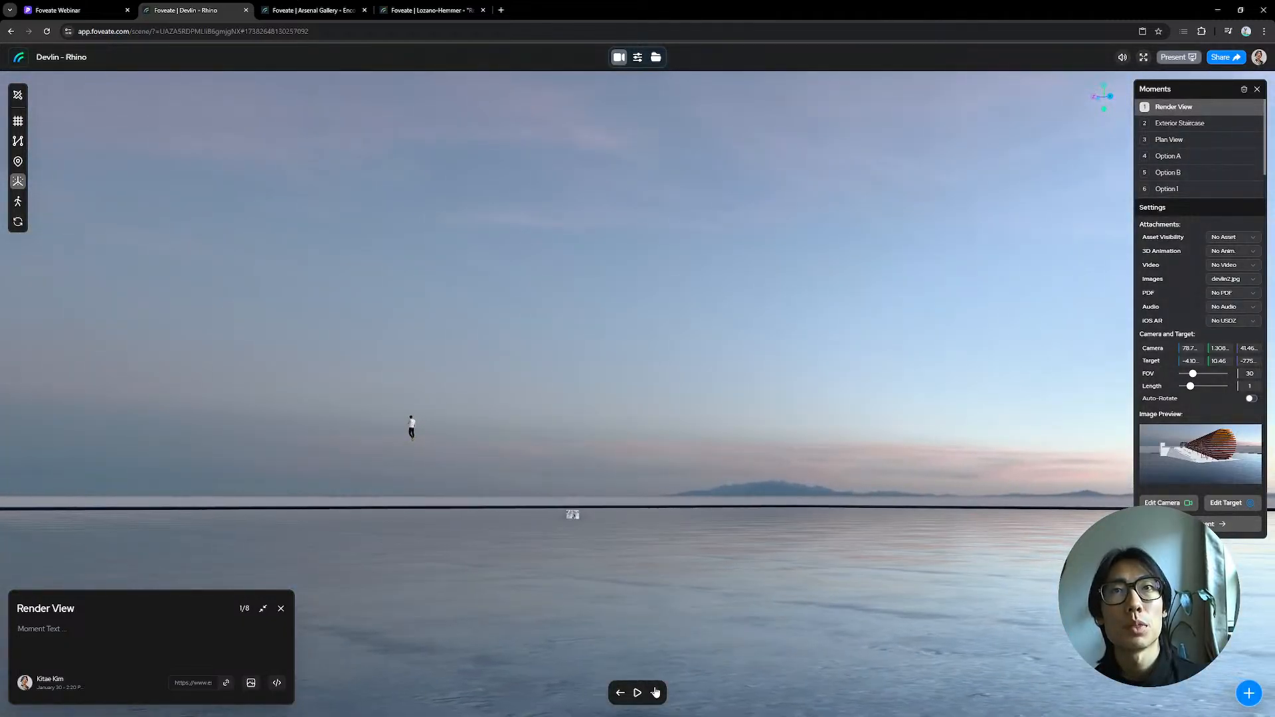
pyautogui.click(655, 693)
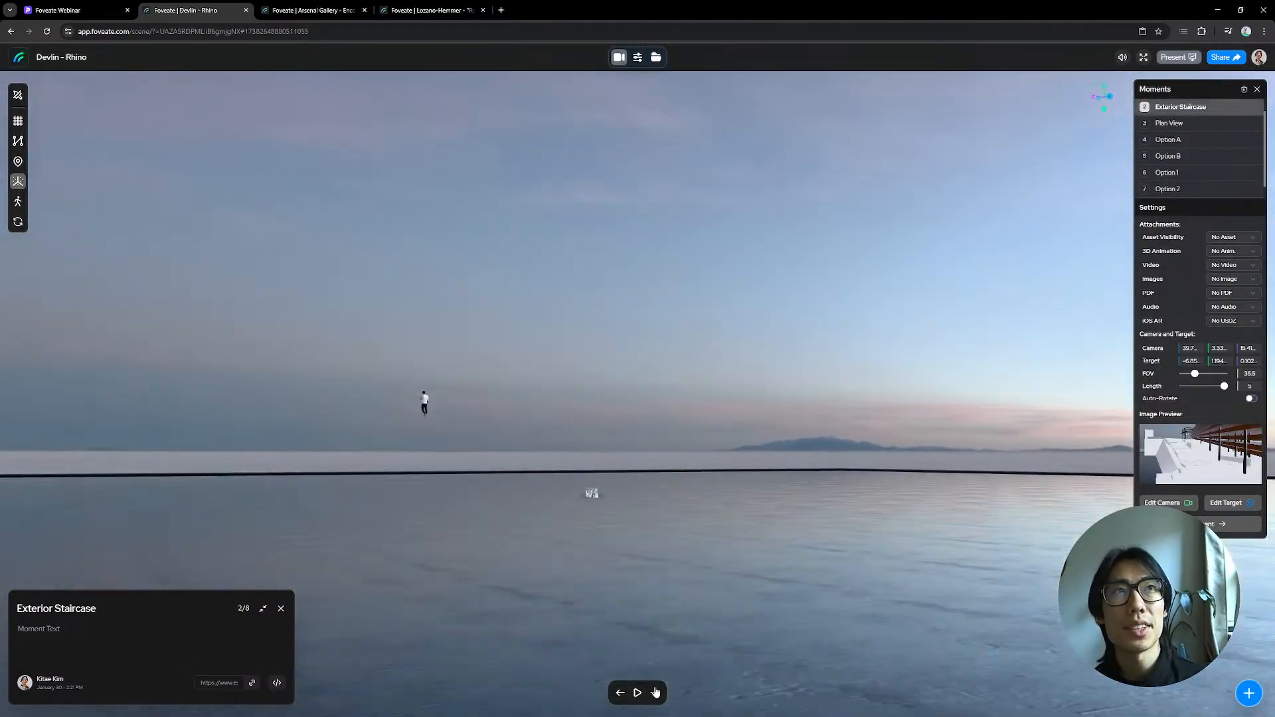
pyautogui.click(655, 693)
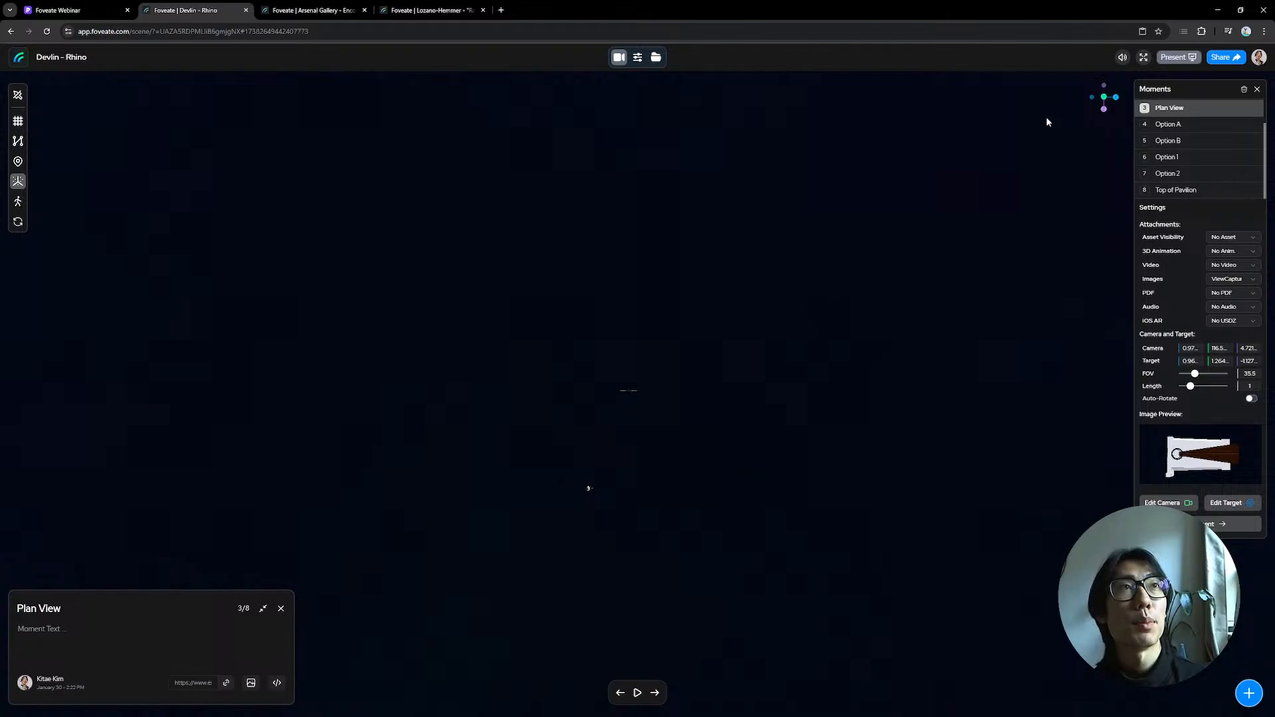
pyautogui.click(655, 57)
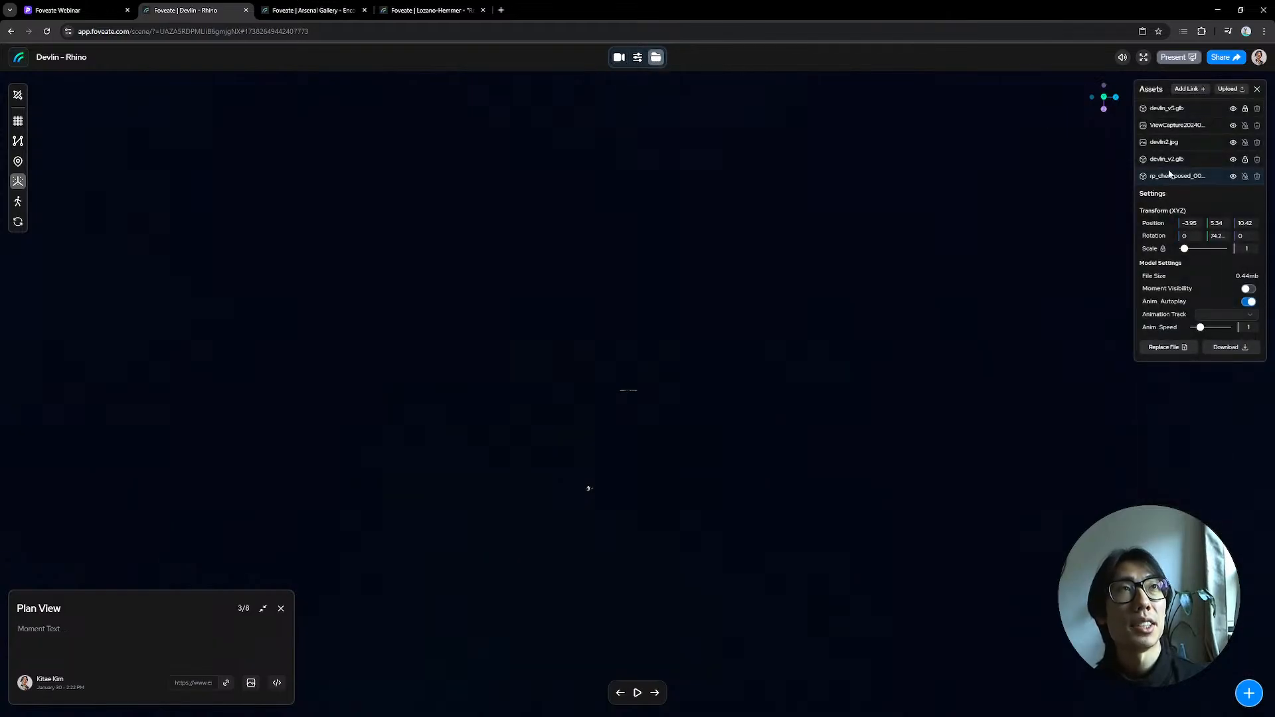
pyautogui.click(1172, 112)
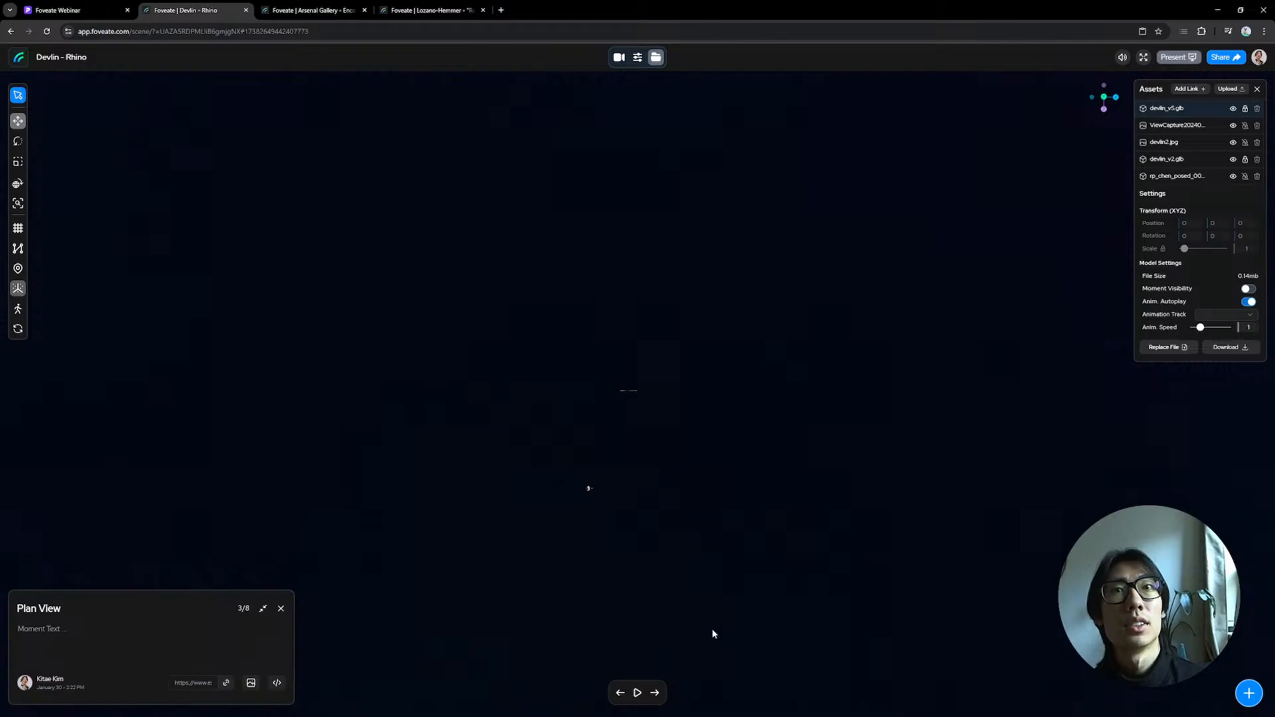
pyautogui.click(637, 694)
pyautogui.click(621, 693)
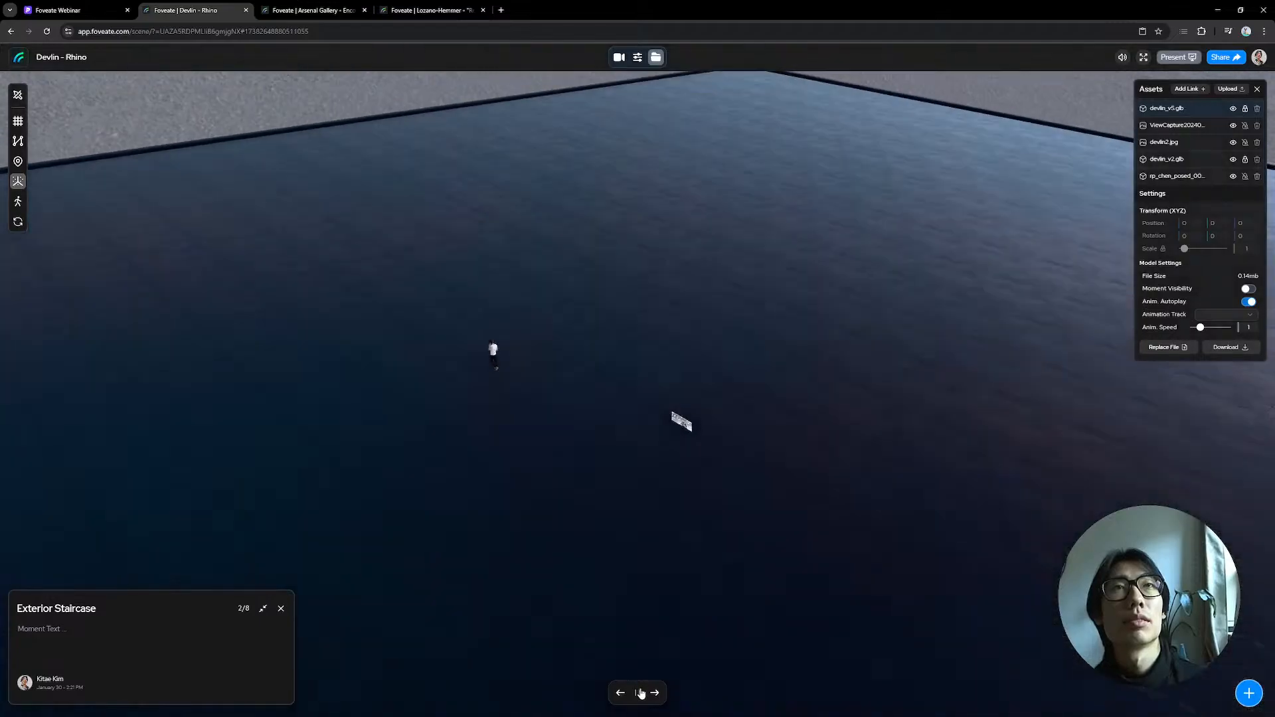
pyautogui.click(639, 693)
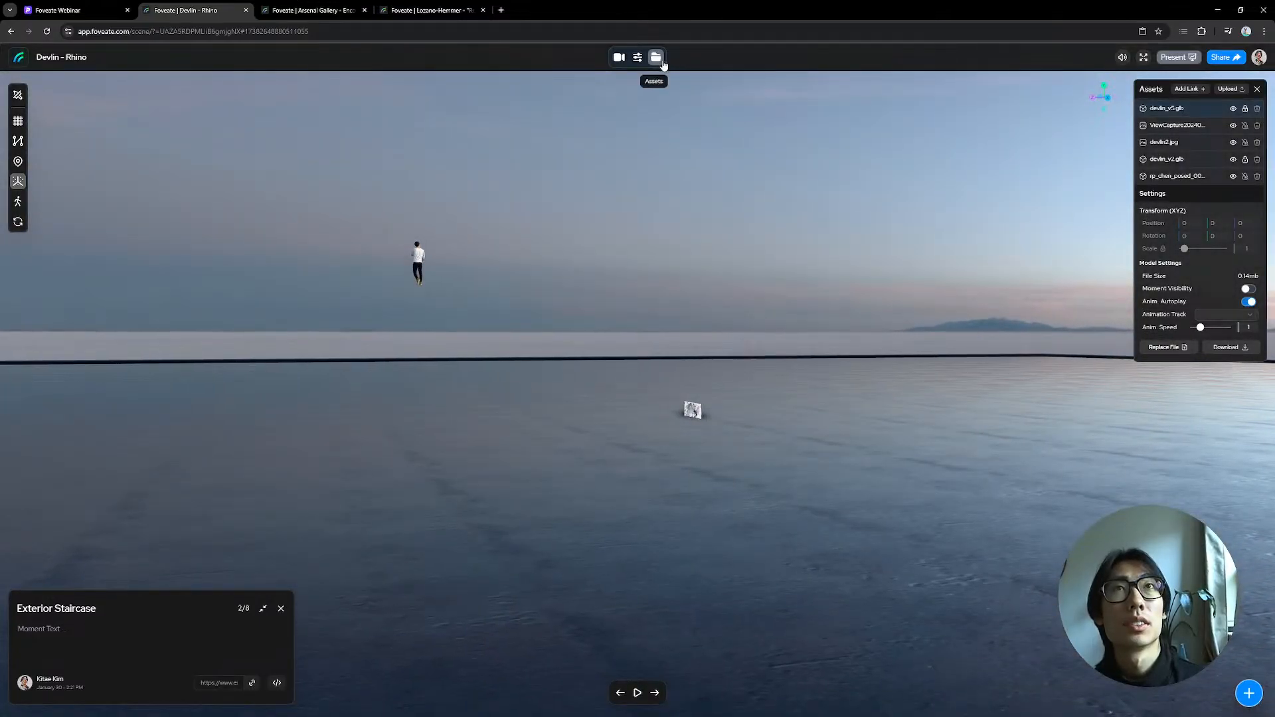
# Step: Switch to File Explorer and upload devlin_v2.glb from the 88_DEVLIN folder into the Foveate scene
pyautogui.hotkey('alt', 'Tab')
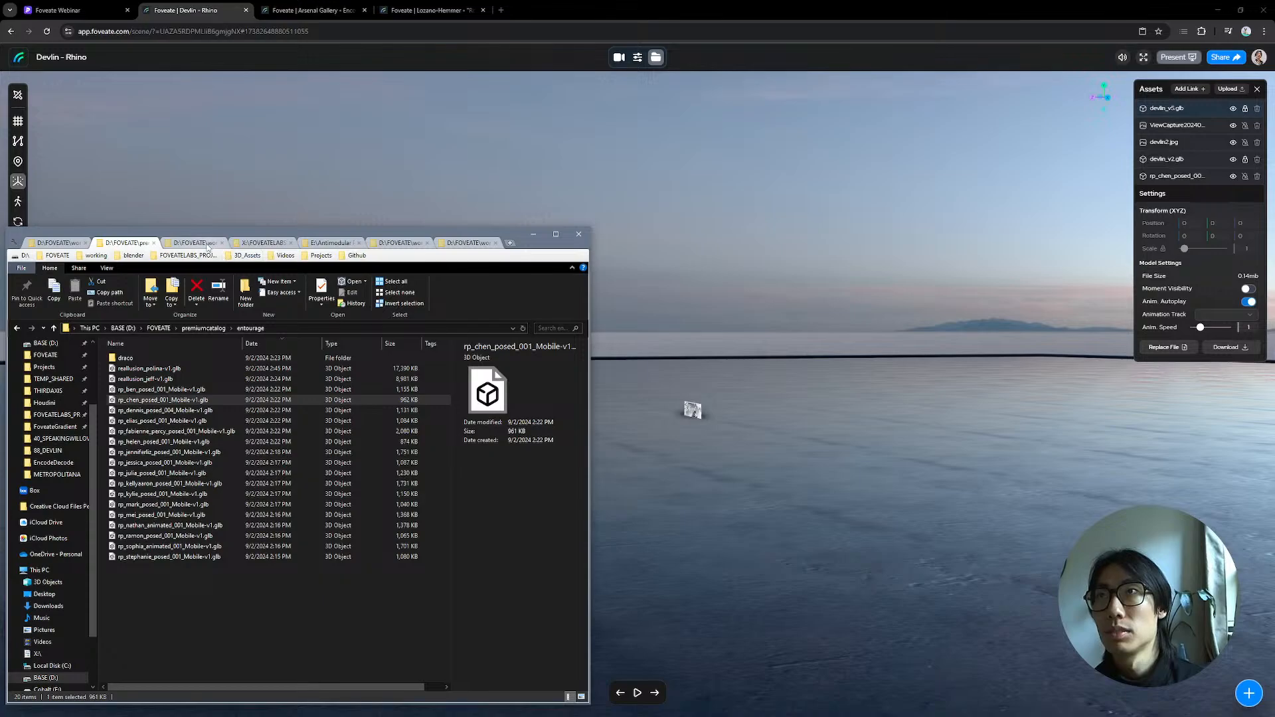
pyautogui.click(196, 243)
pyautogui.click(164, 360)
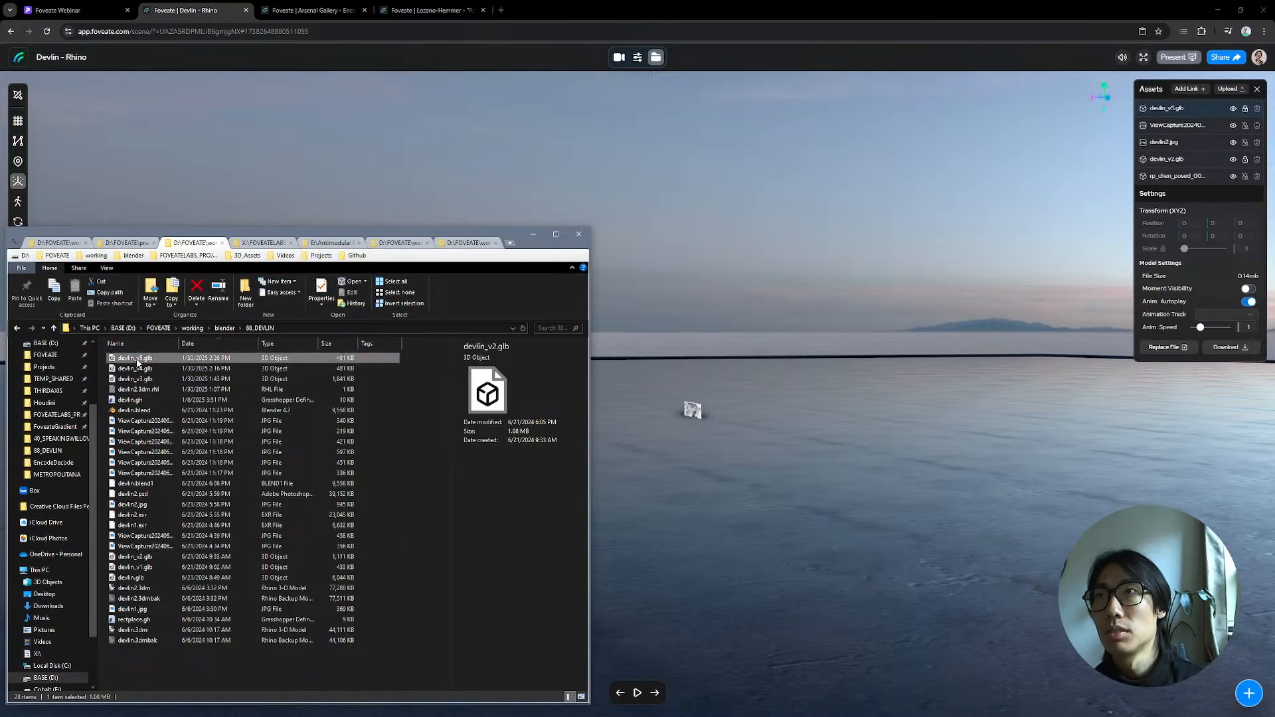
pyautogui.moveTo(166, 362); pyautogui.dragTo(257, 361)
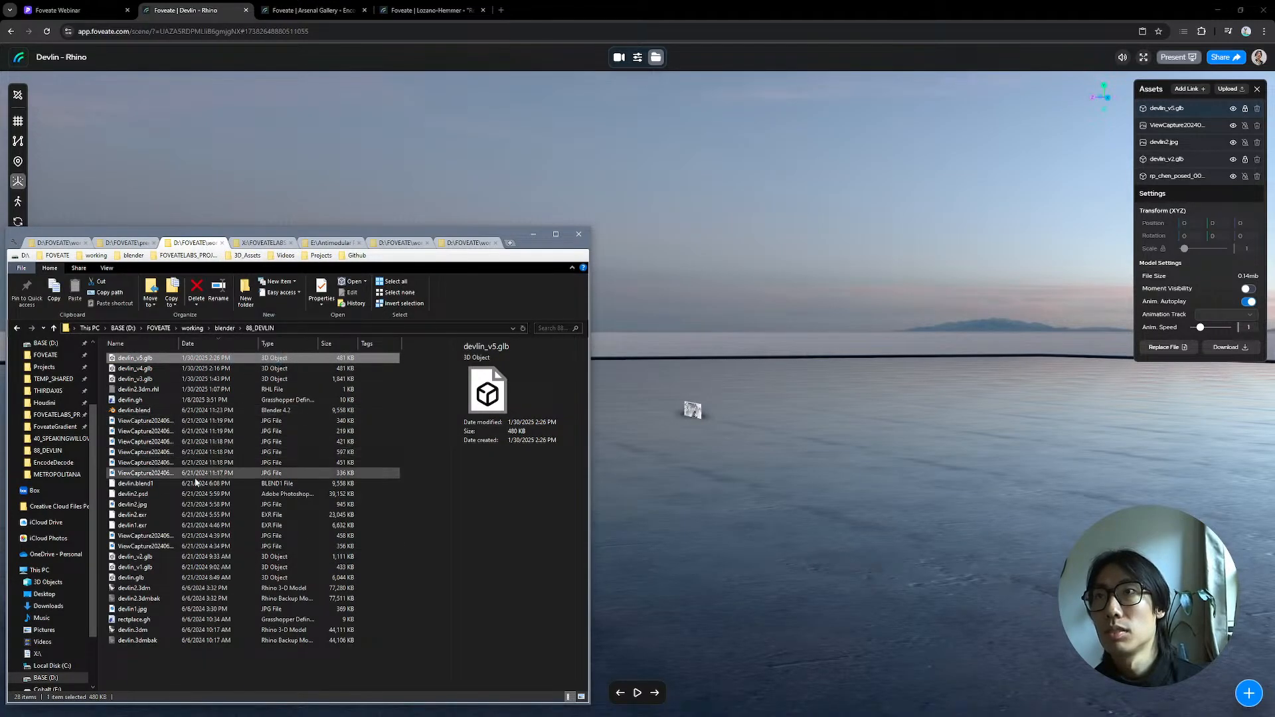
pyautogui.click(146, 567)
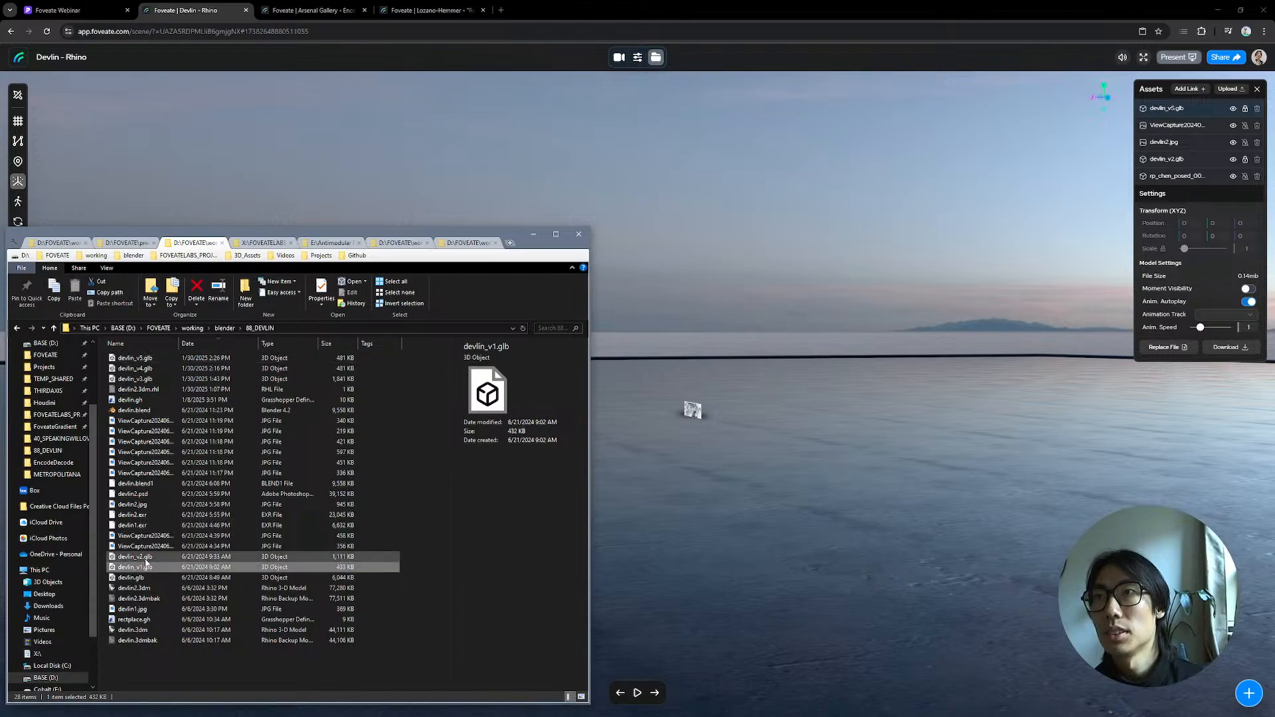
pyautogui.moveTo(147, 564); pyautogui.dragTo(683, 264)
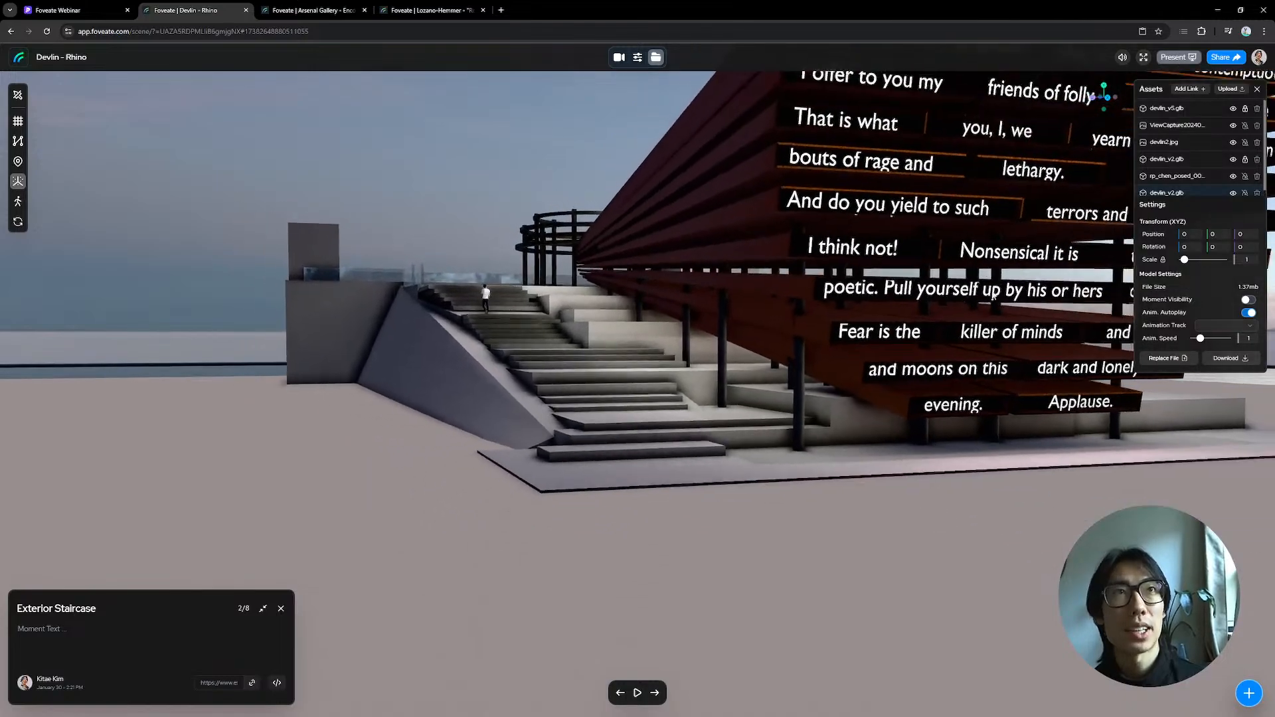
# Step: Set the Plan View moment's FOV to 51.4 and its length to 4.3
pyautogui.moveTo(784, 229); pyautogui.dragTo(787, 303)
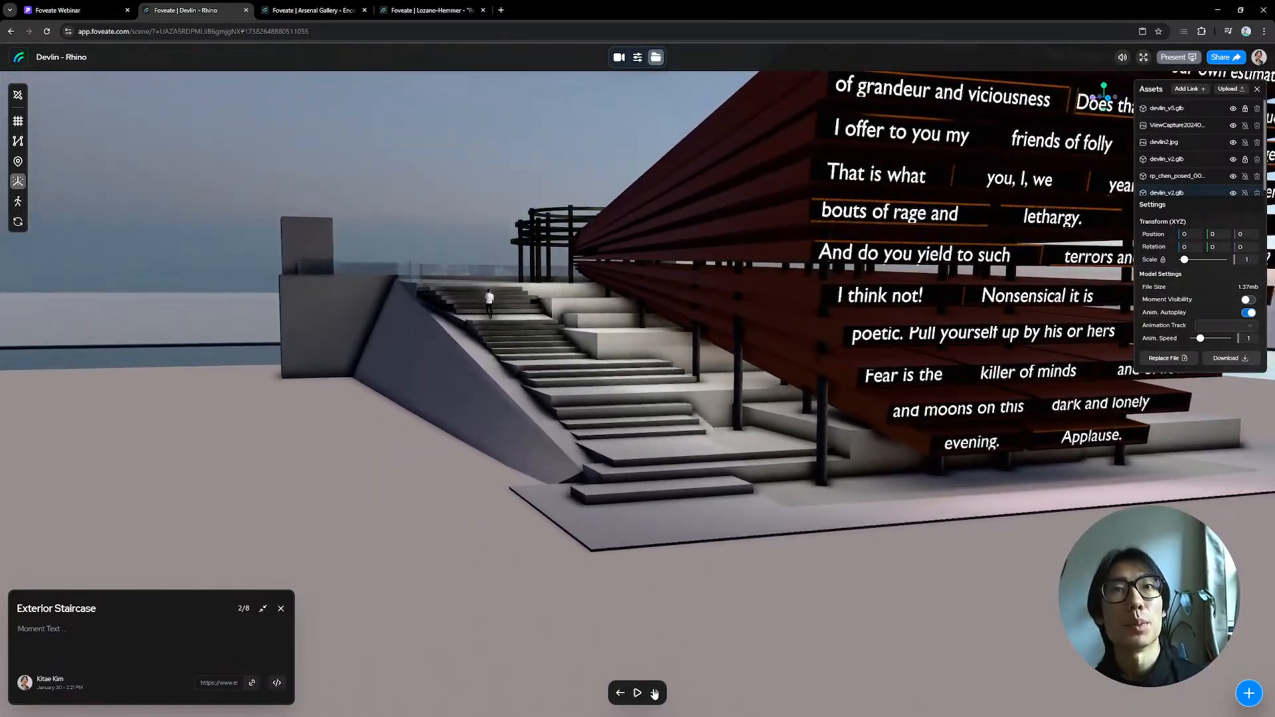
pyautogui.click(655, 693)
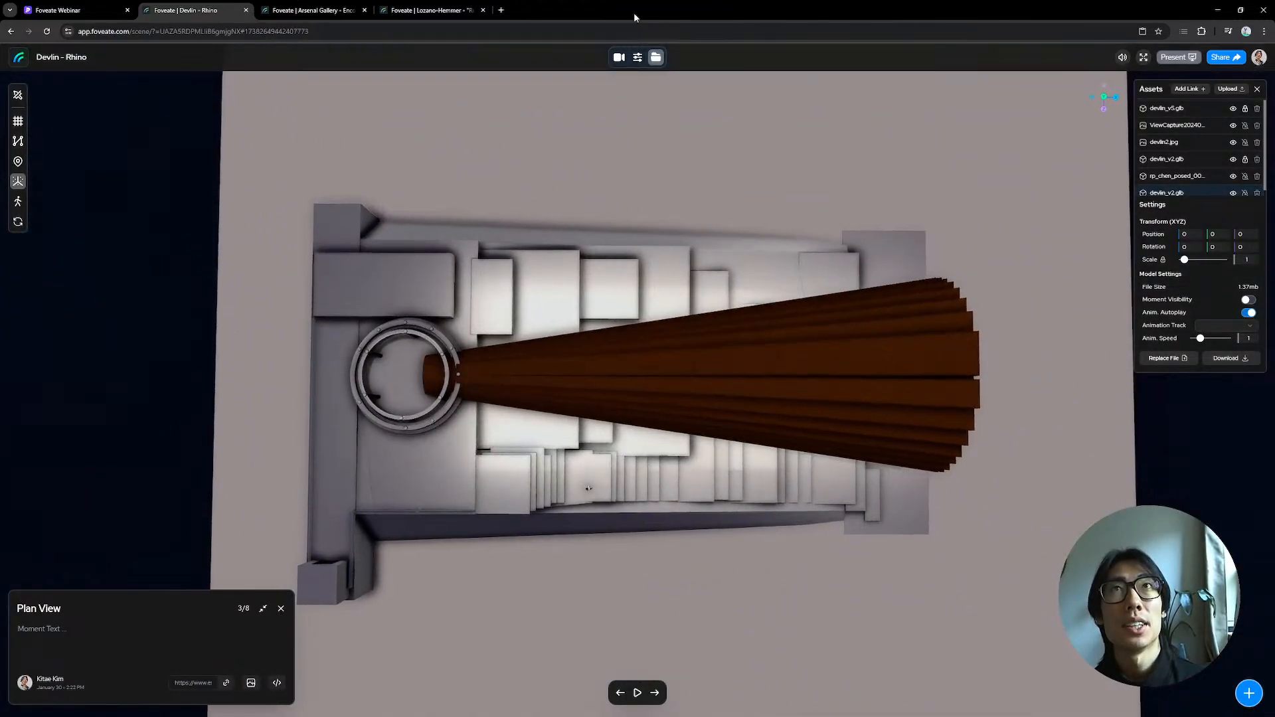
pyautogui.click(619, 57)
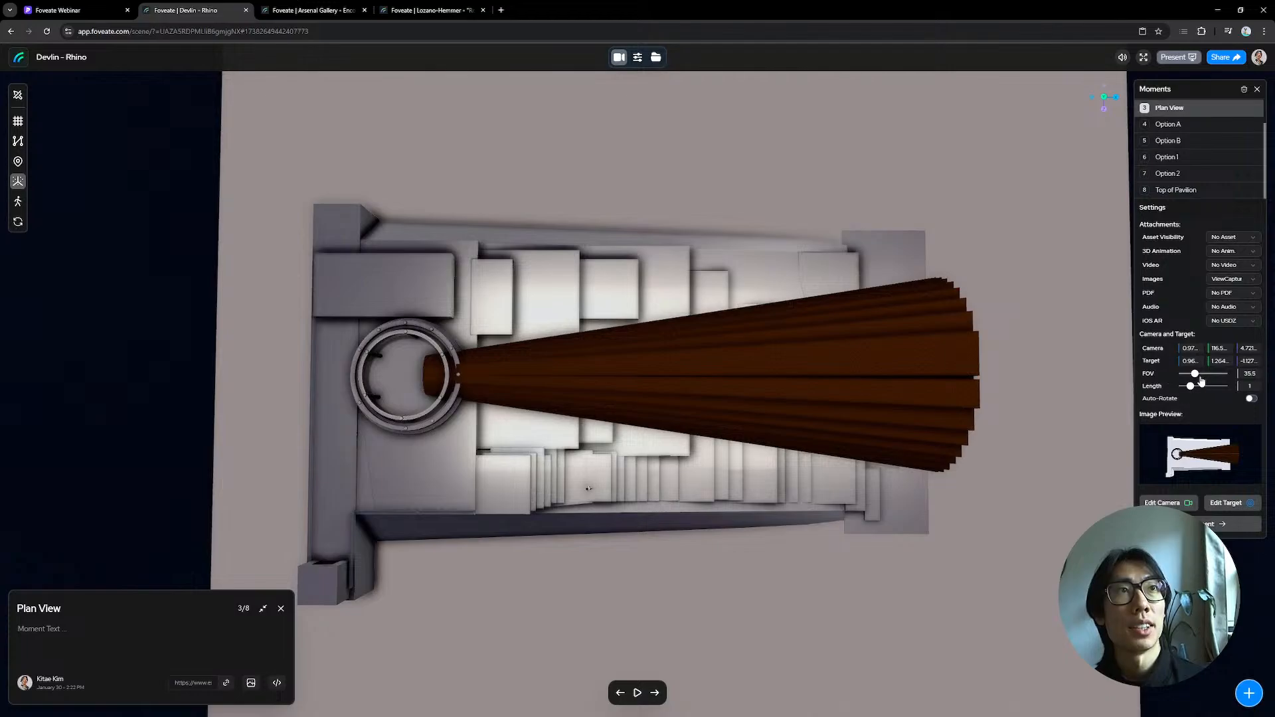
pyautogui.moveTo(1200, 380); pyautogui.dragTo(1220, 390)
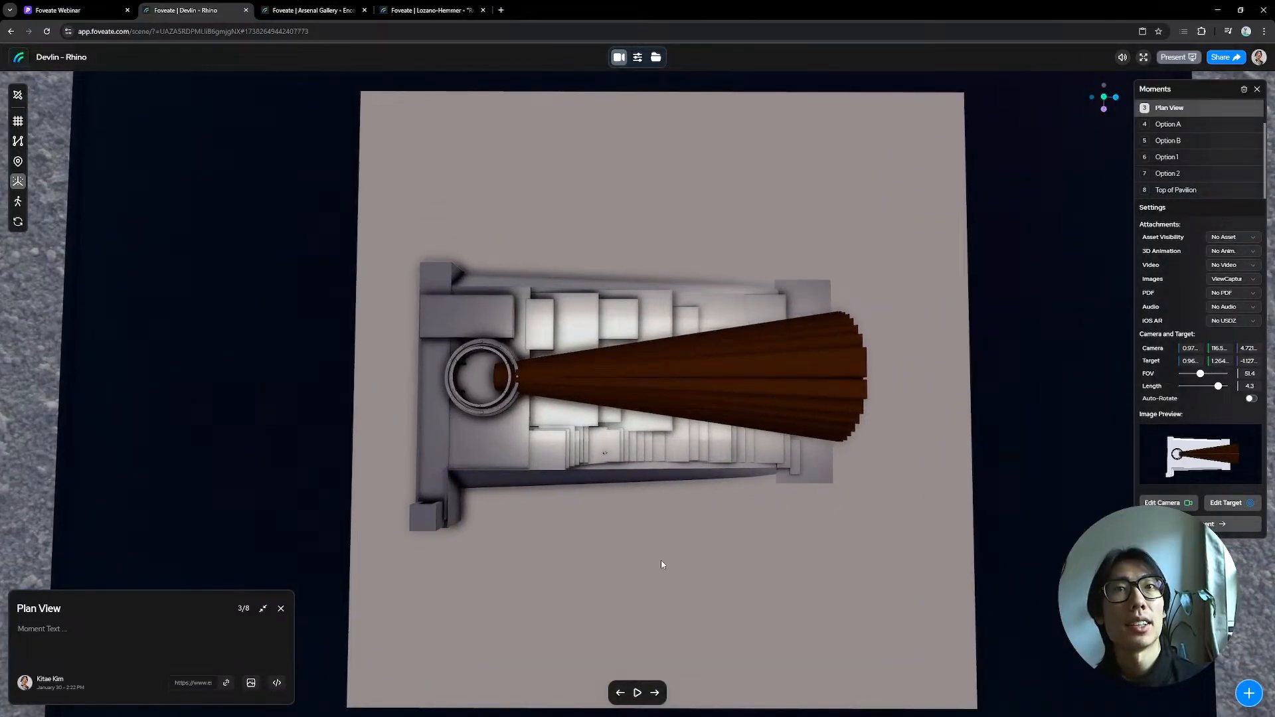
# Step: Go to the Exterior Staircase moment and back to Plan View to check the adjusted camera view and its link
pyautogui.click(619, 693)
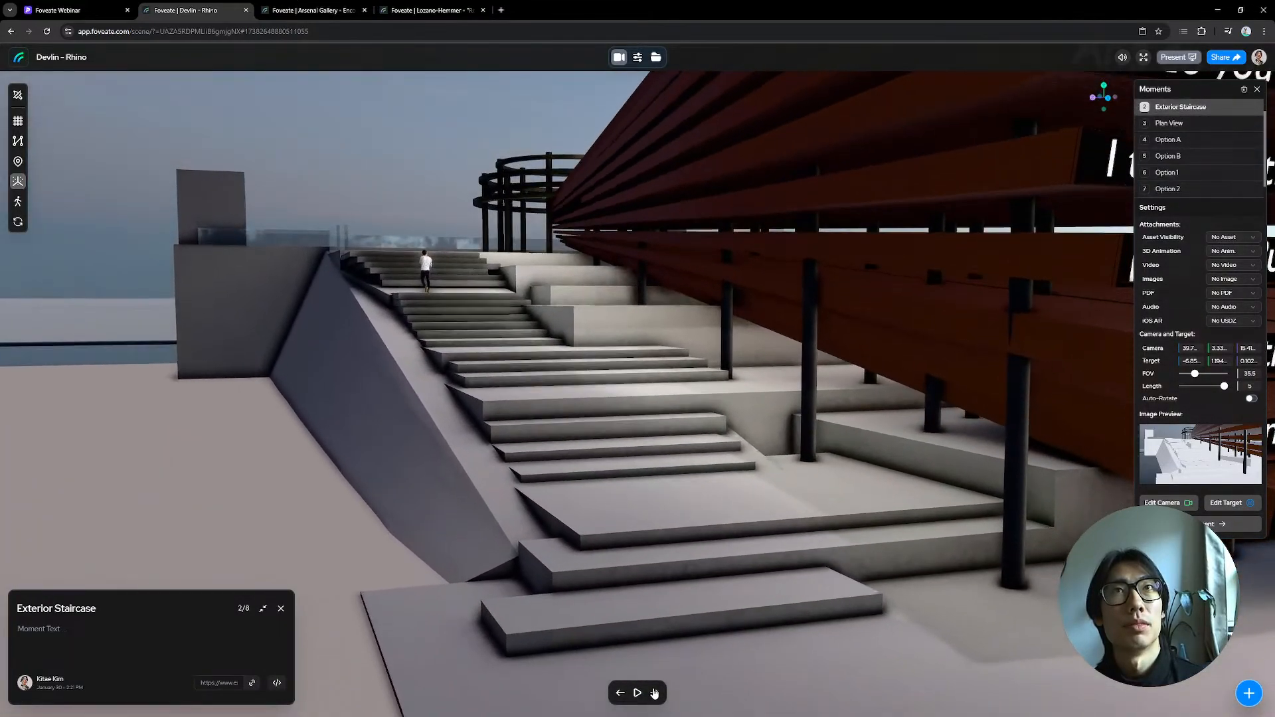
pyautogui.click(654, 693)
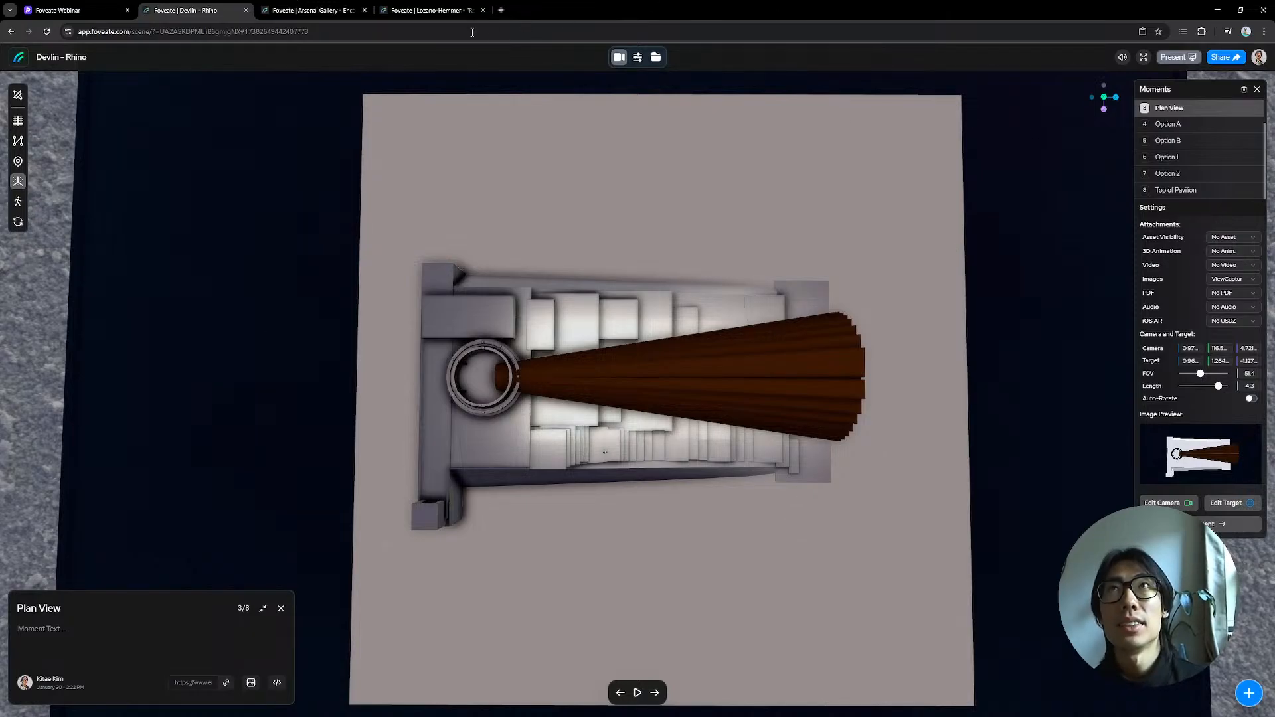
pyautogui.click(841, 31)
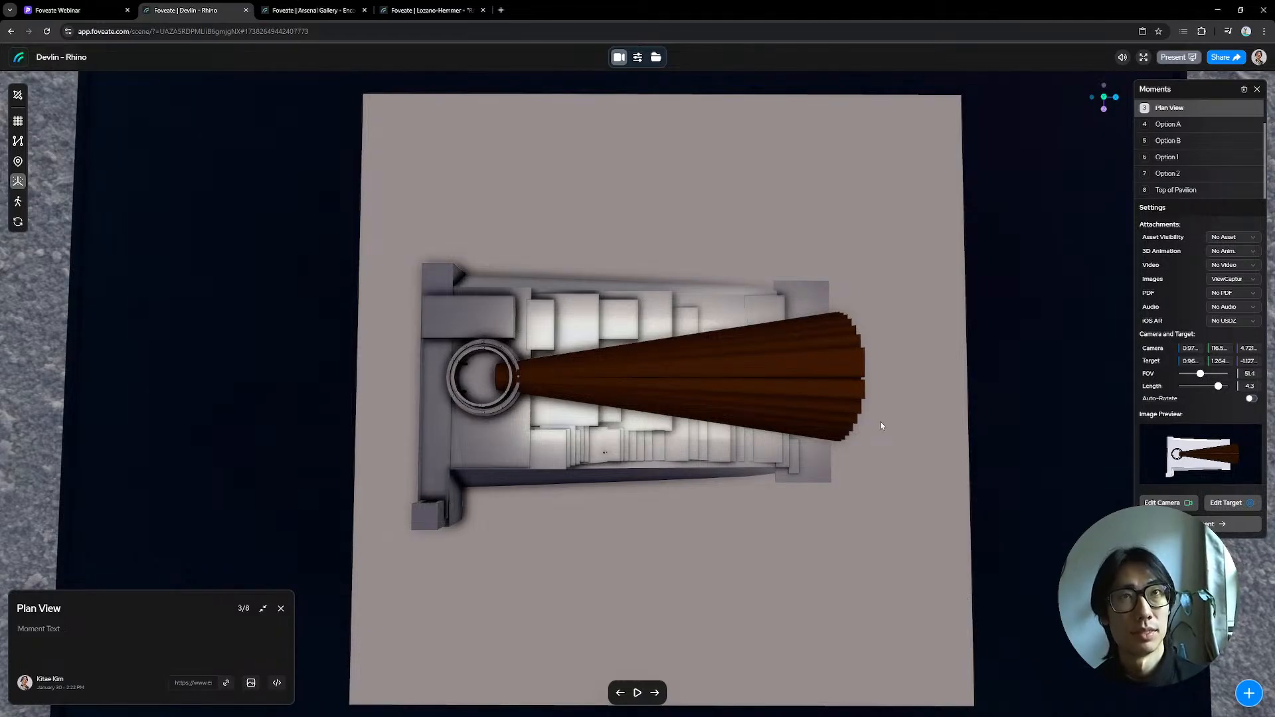
# Step: Turn off the ground in the scene settings and set the environment blur to 0.09
pyautogui.moveTo(879, 421); pyautogui.dragTo(664, 252)
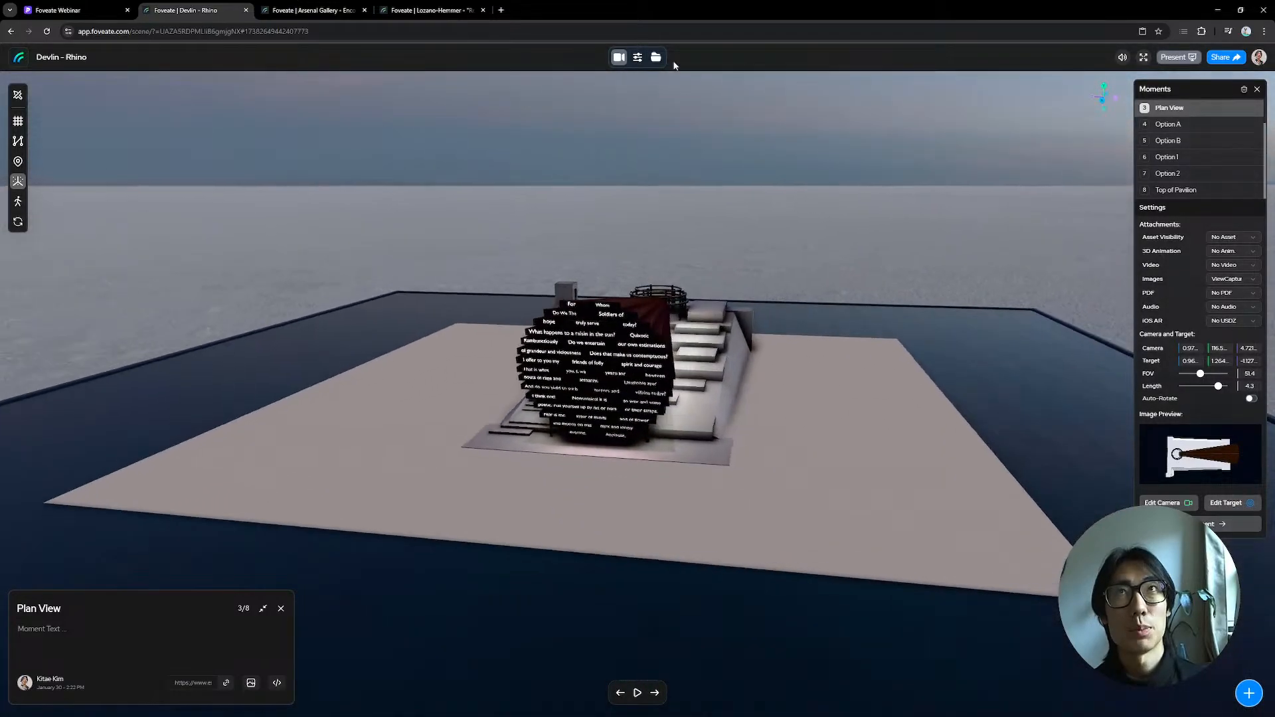
pyautogui.click(637, 57)
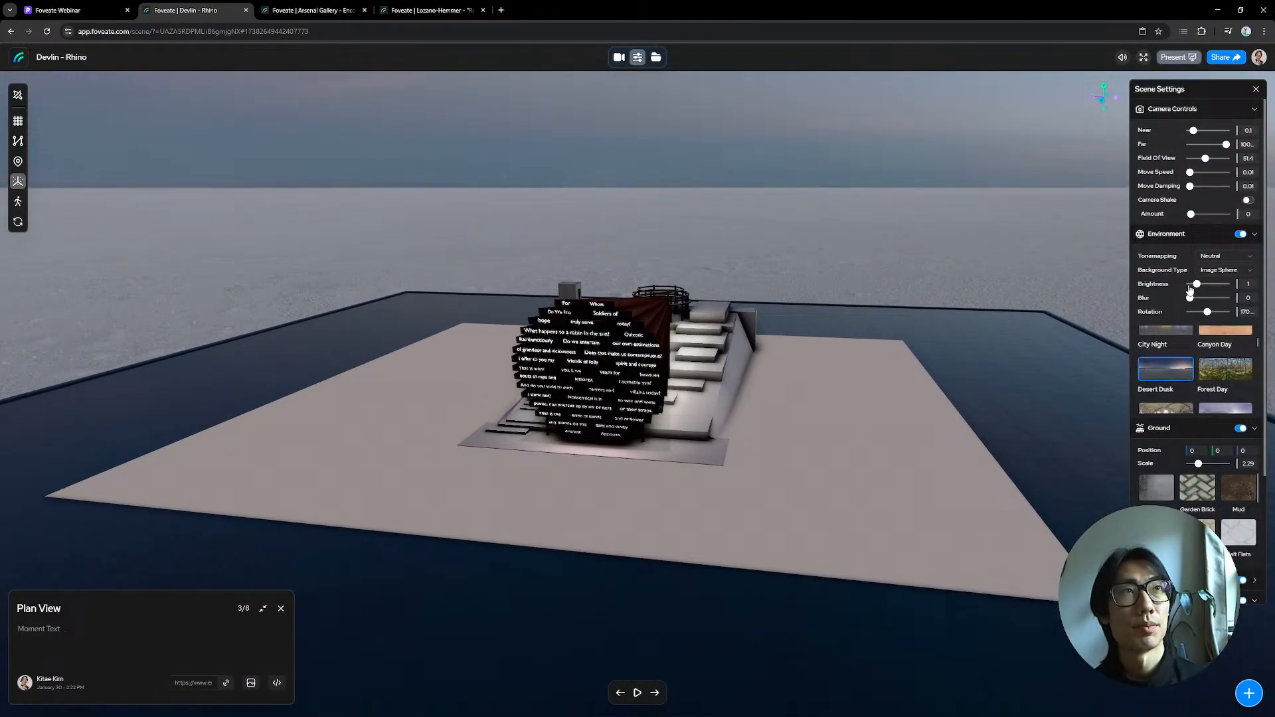
pyautogui.click(1242, 429)
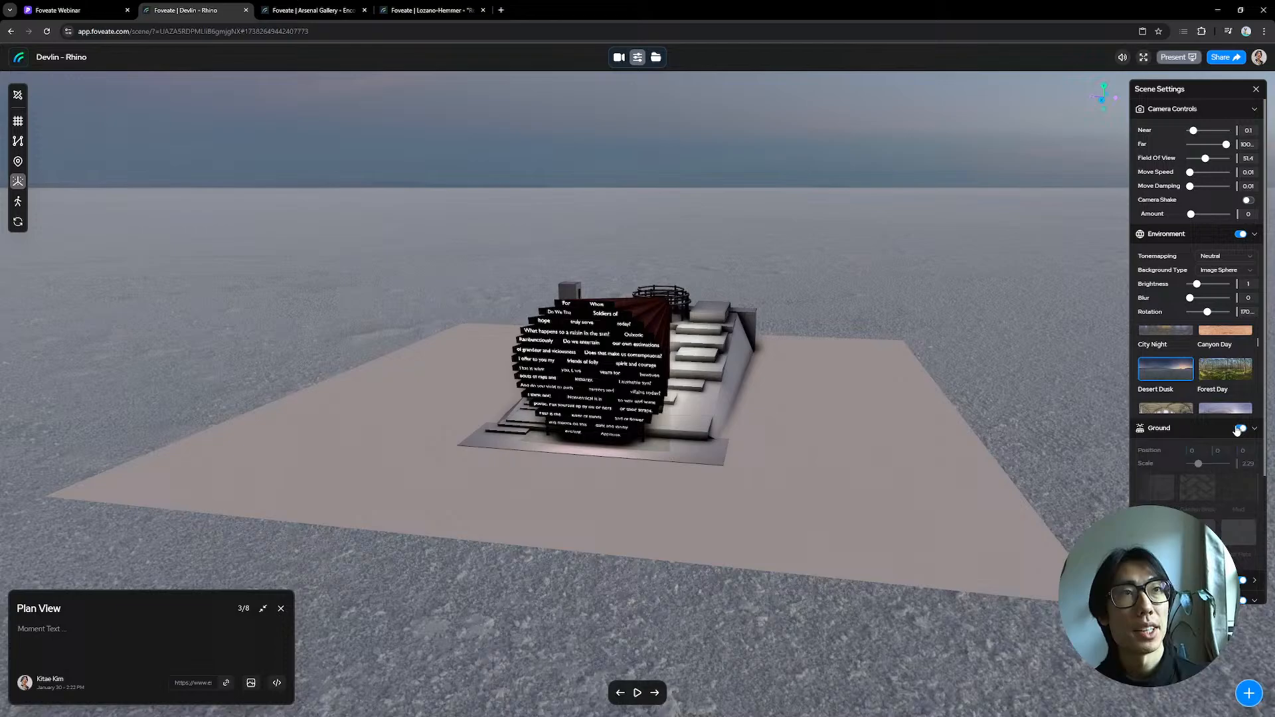
pyautogui.click(1202, 430)
pyautogui.click(1201, 430)
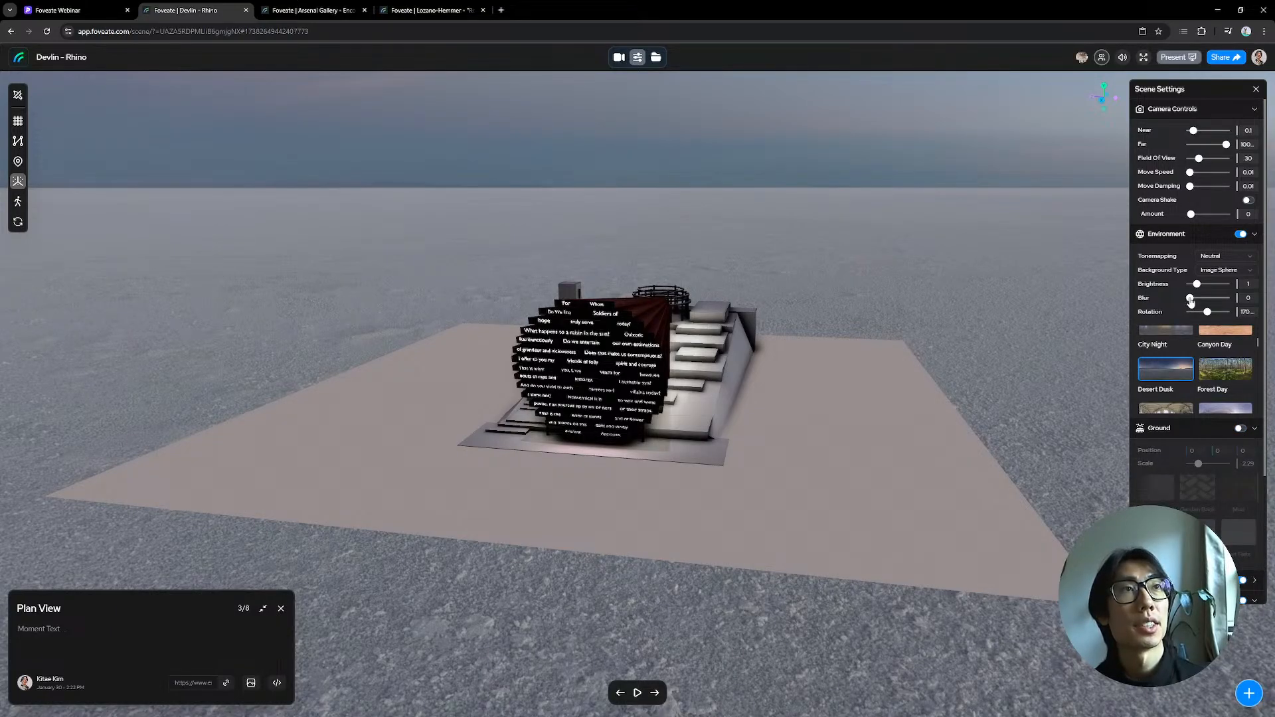
pyautogui.moveTo(1191, 298); pyautogui.dragTo(1194, 298)
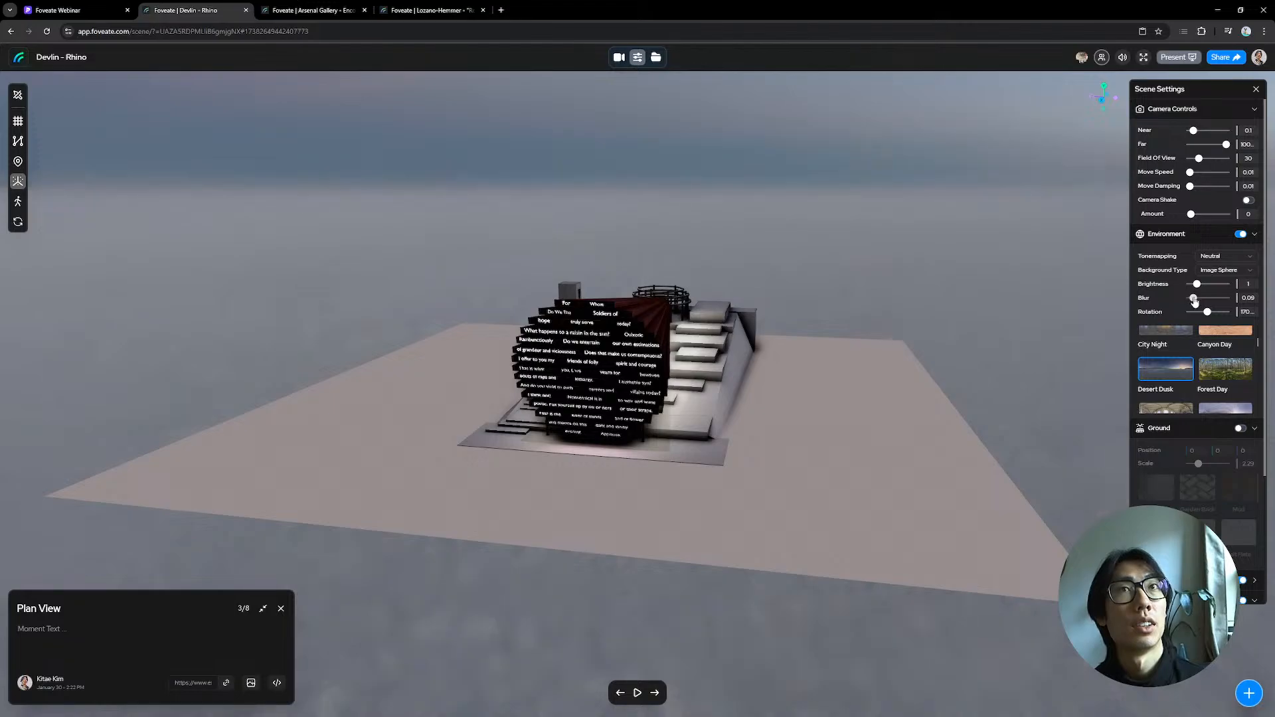
pyautogui.moveTo(845, 283); pyautogui.dragTo(1008, 146)
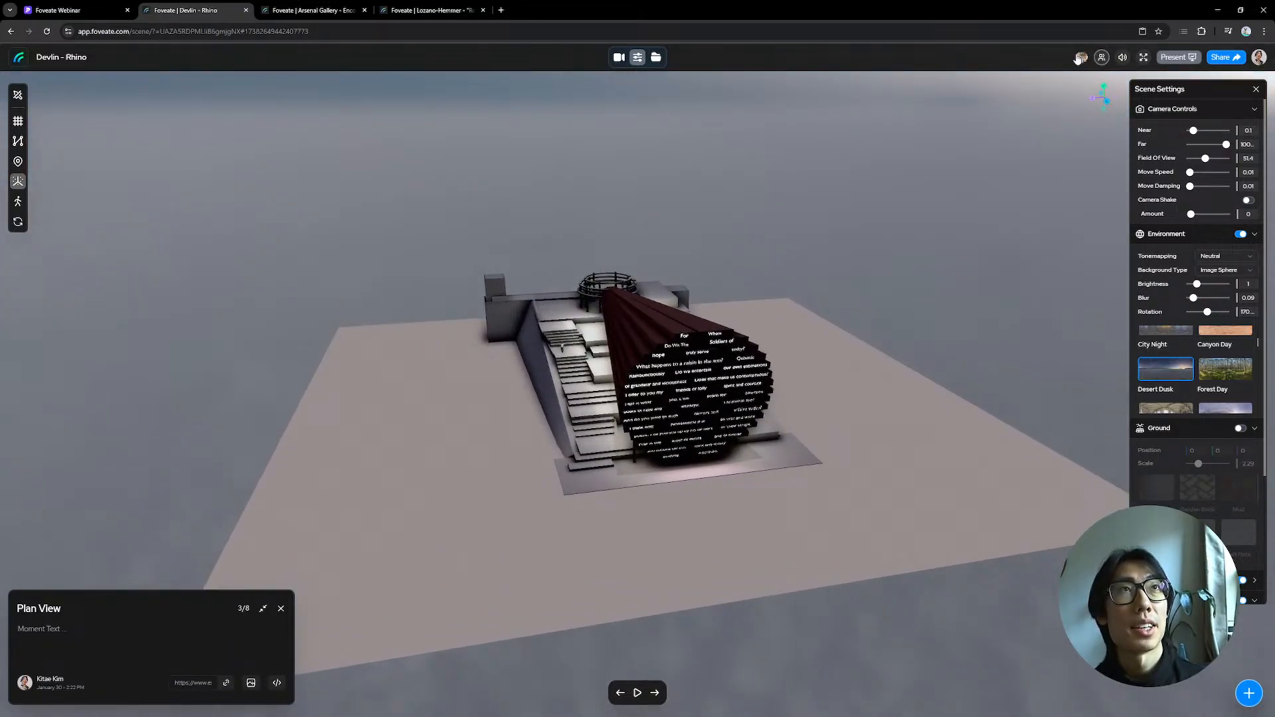
# Step: Show the other participants in the scene and start presenting to them
pyautogui.click(1101, 57)
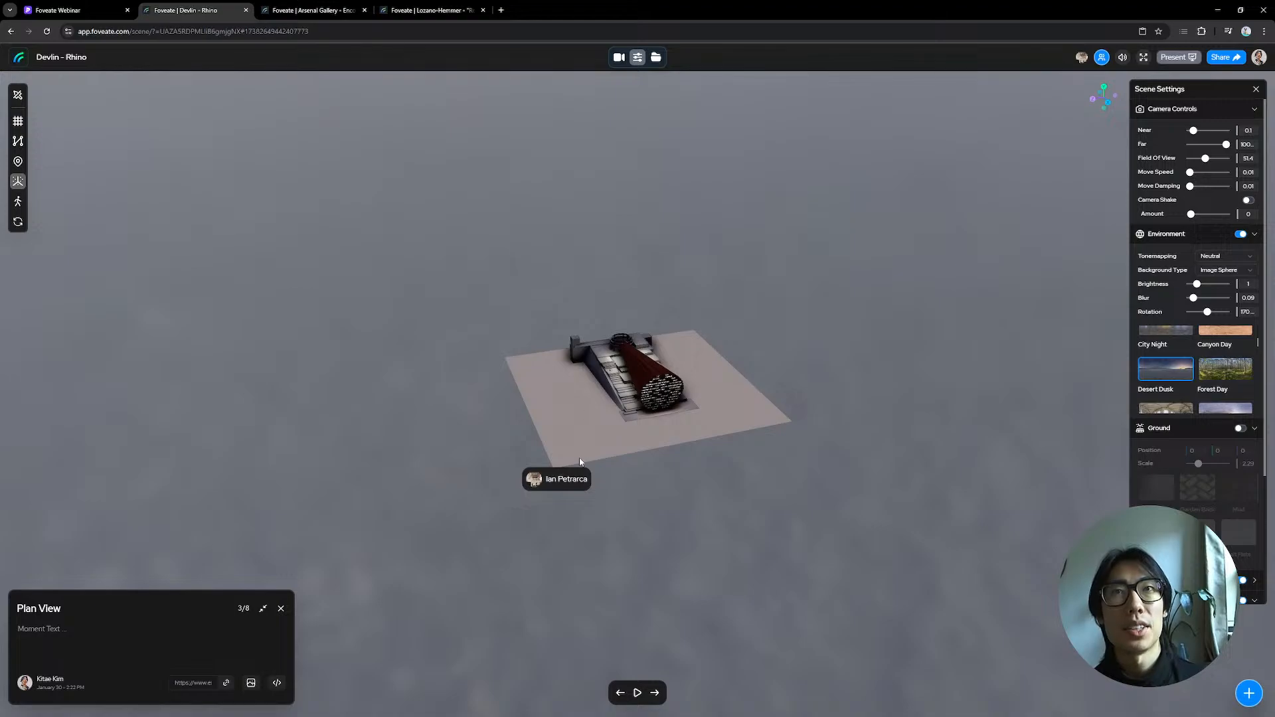
pyautogui.click(572, 481)
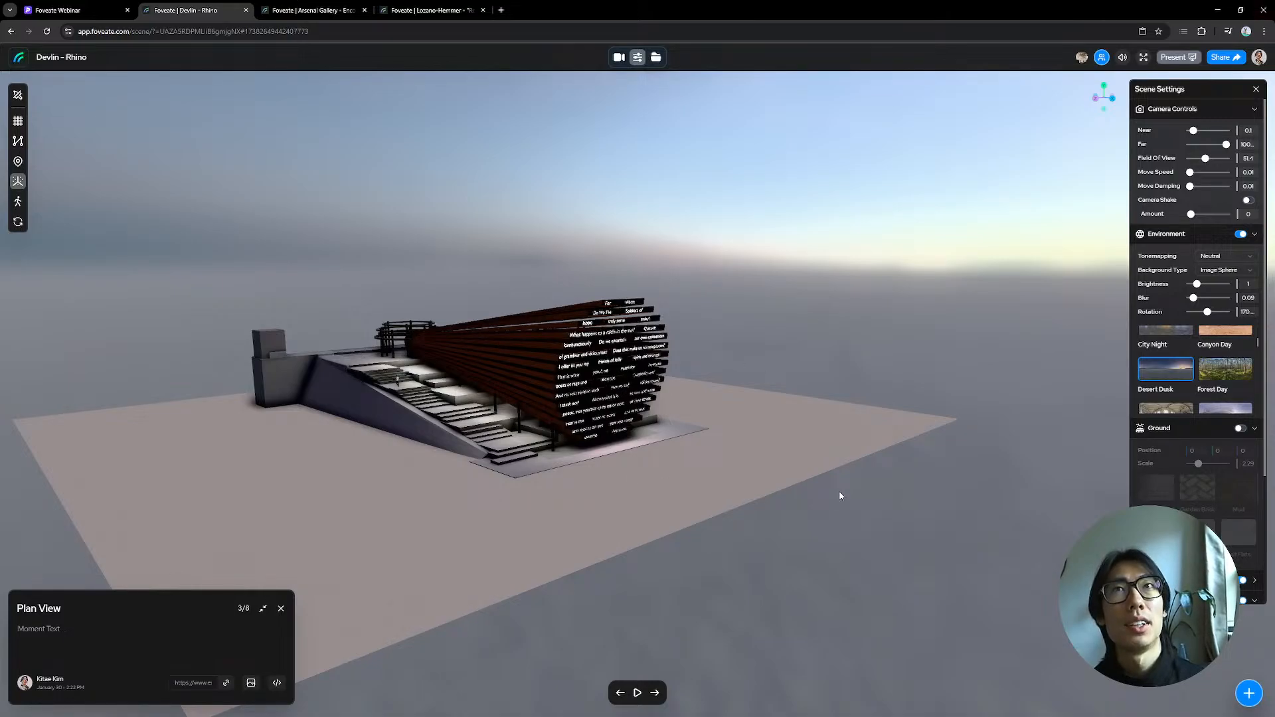
pyautogui.click(1178, 58)
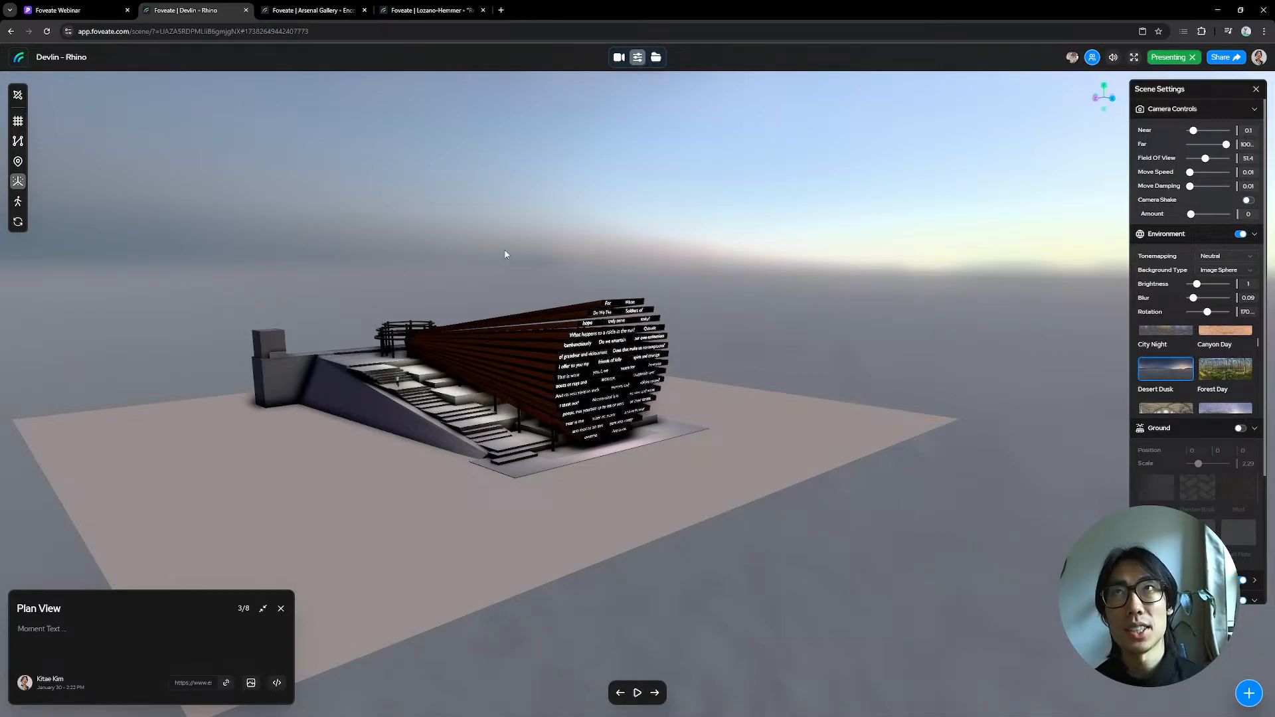
# Step: Present close views of the pavilion and the Option A and Option B moments, and stop presenting
pyautogui.moveTo(763, 429)
pyautogui.mouseDown()
pyautogui.moveTo(689, 443)
pyautogui.moveTo(737, 445)
pyautogui.mouseUp()
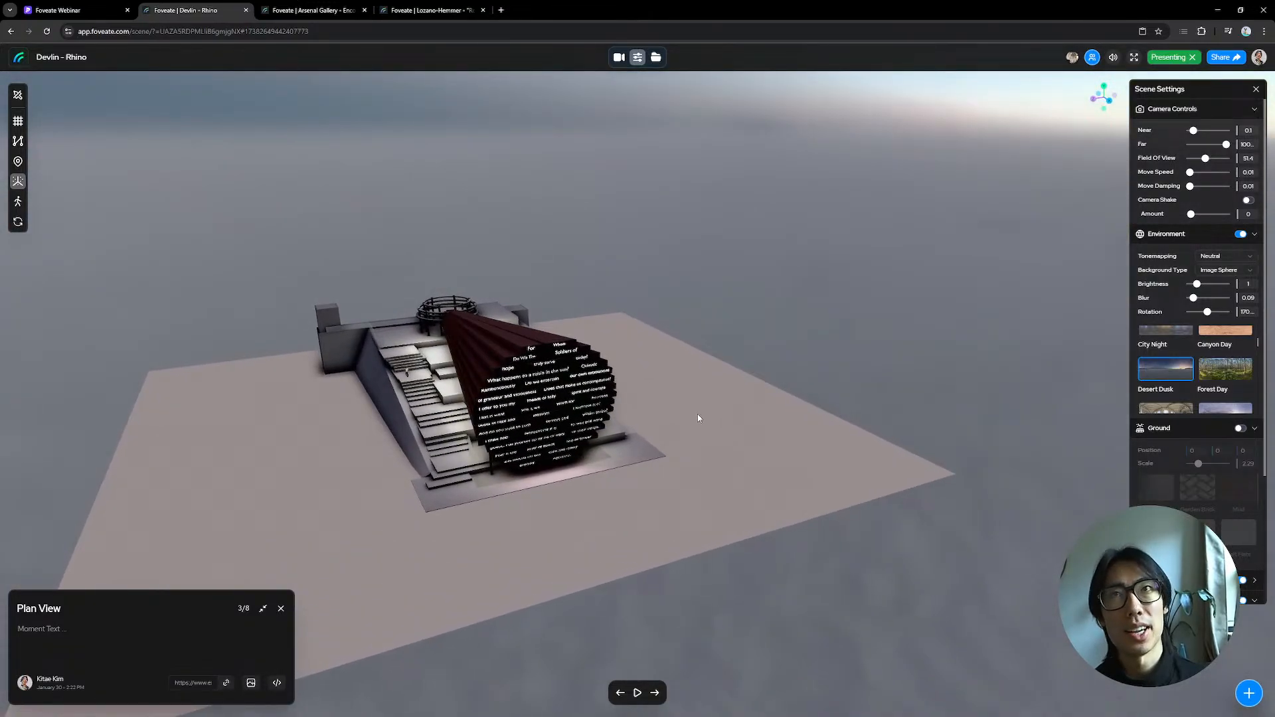
pyautogui.scroll(5, 443, 420)
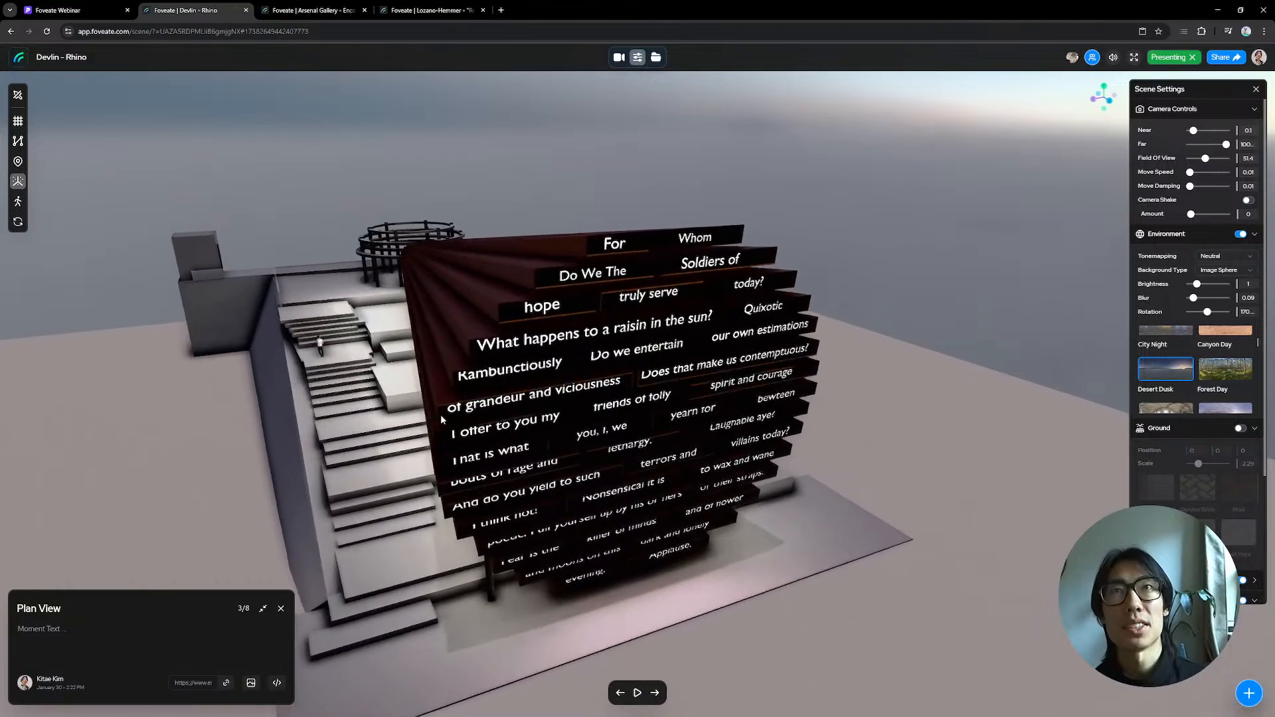
pyautogui.moveTo(440, 415); pyautogui.dragTo(461, 405)
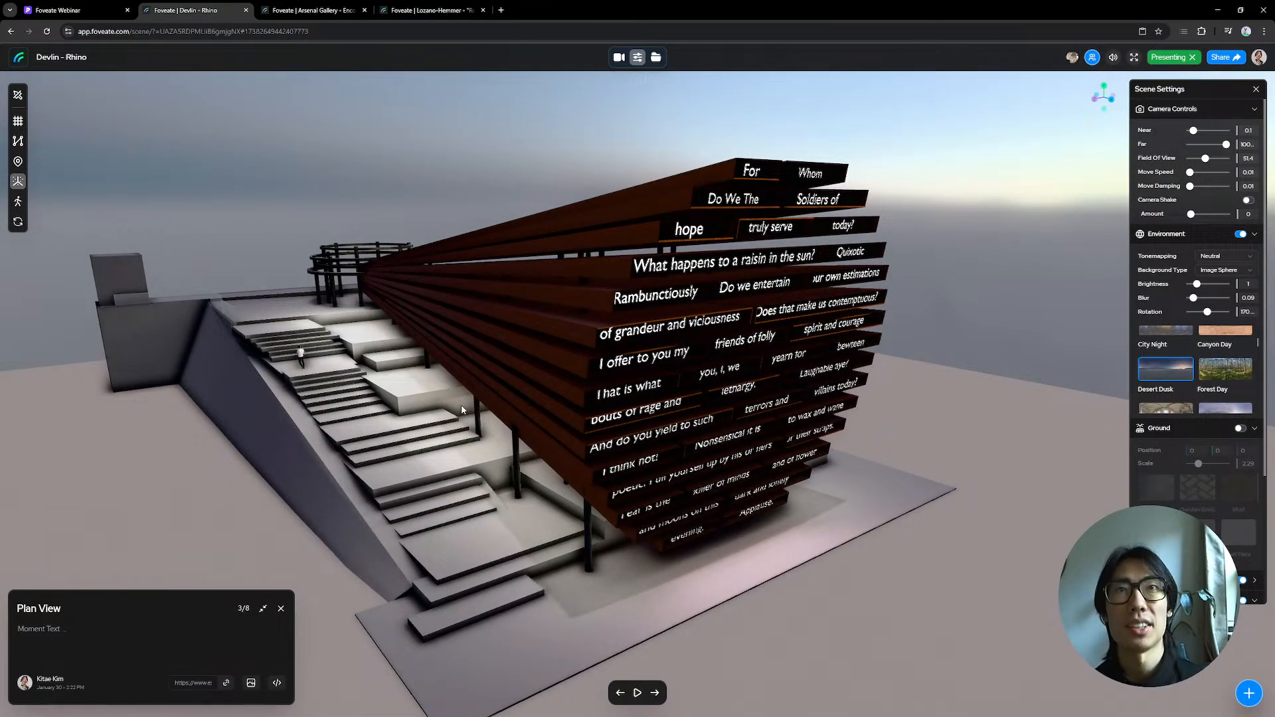
pyautogui.click(656, 692)
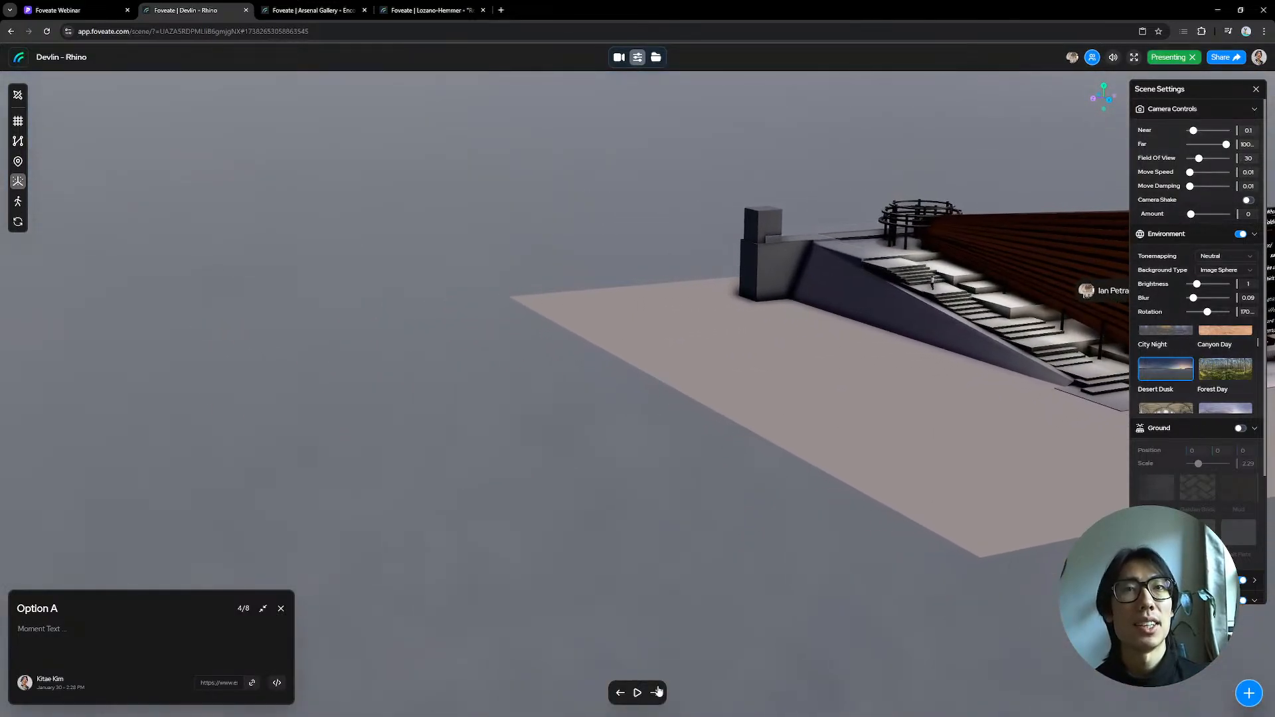
pyautogui.click(656, 692)
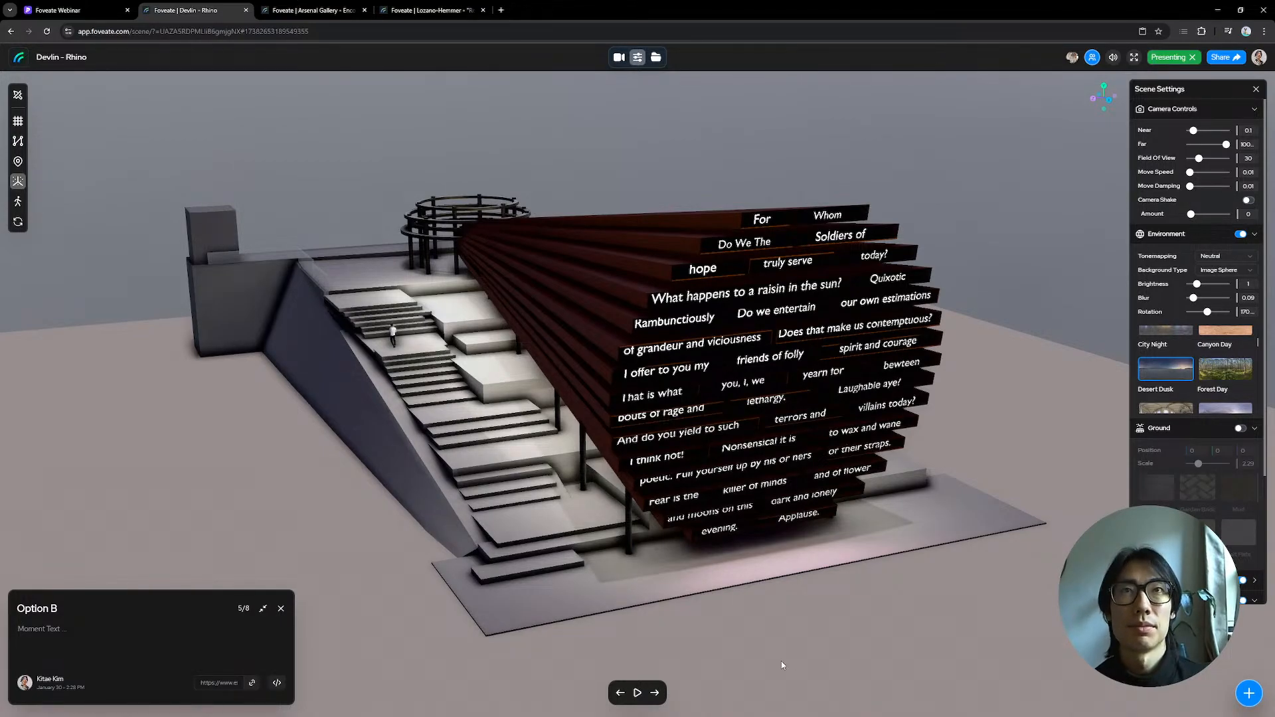
pyautogui.moveTo(626, 342); pyautogui.dragTo(629, 342)
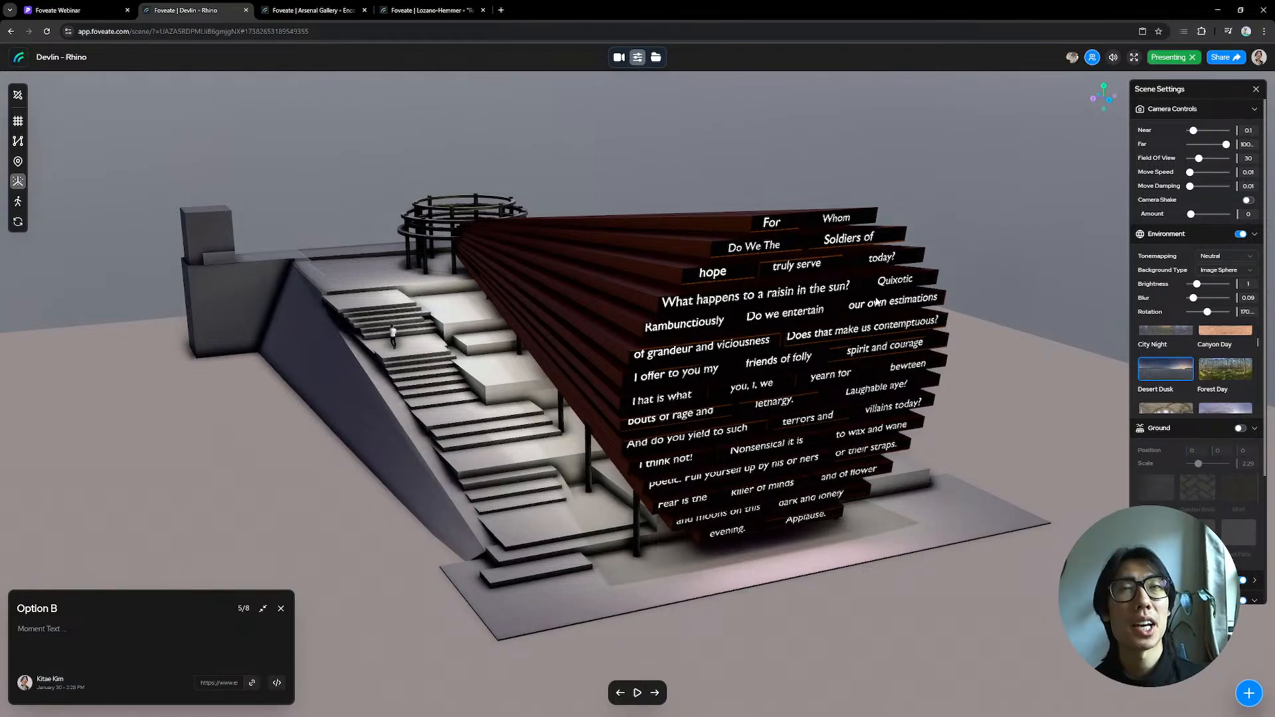
pyautogui.click(1192, 58)
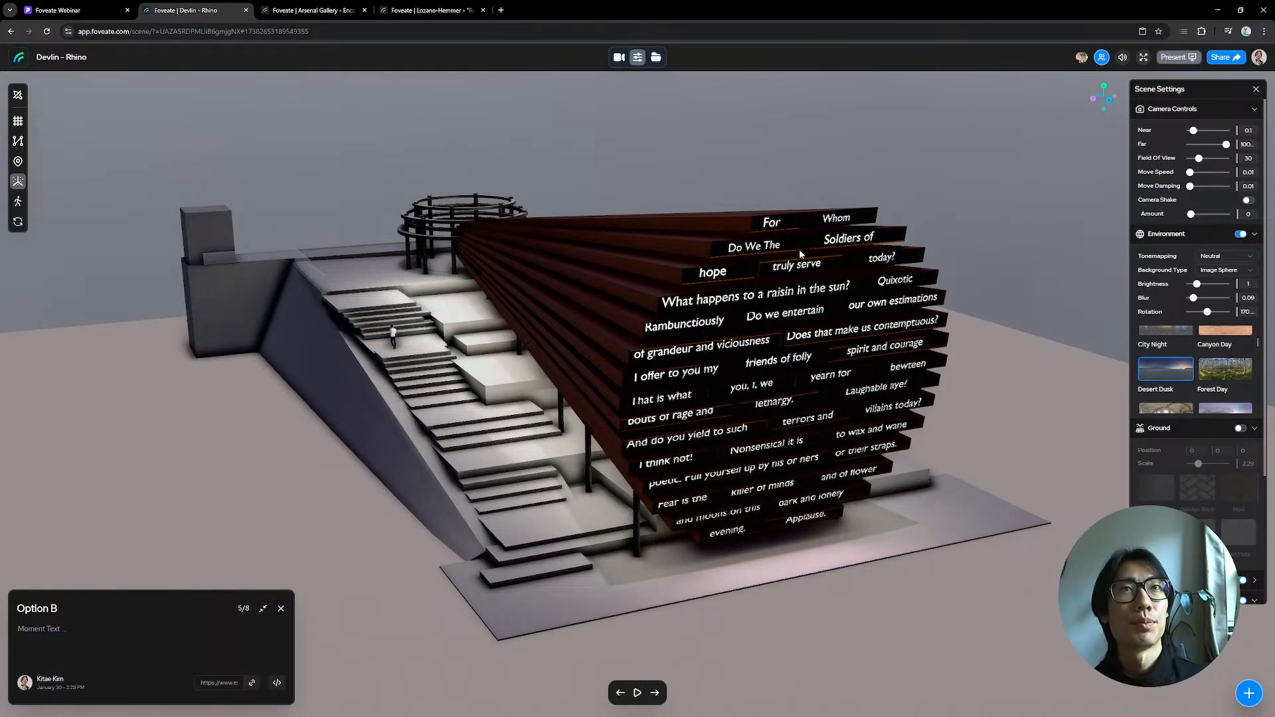
pyautogui.moveTo(800, 251); pyautogui.dragTo(796, 242)
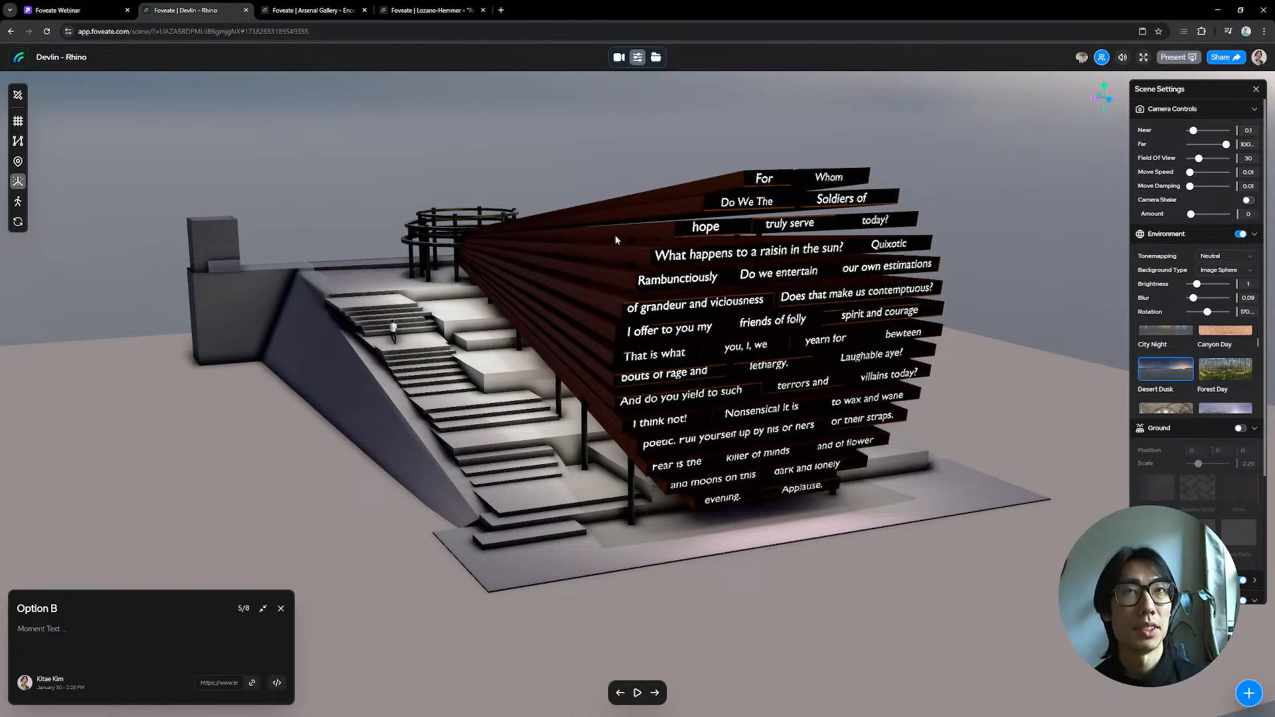
pyautogui.moveTo(615, 236); pyautogui.dragTo(663, 244, button='right')
pyautogui.moveTo(664, 239); pyautogui.dragTo(667, 233)
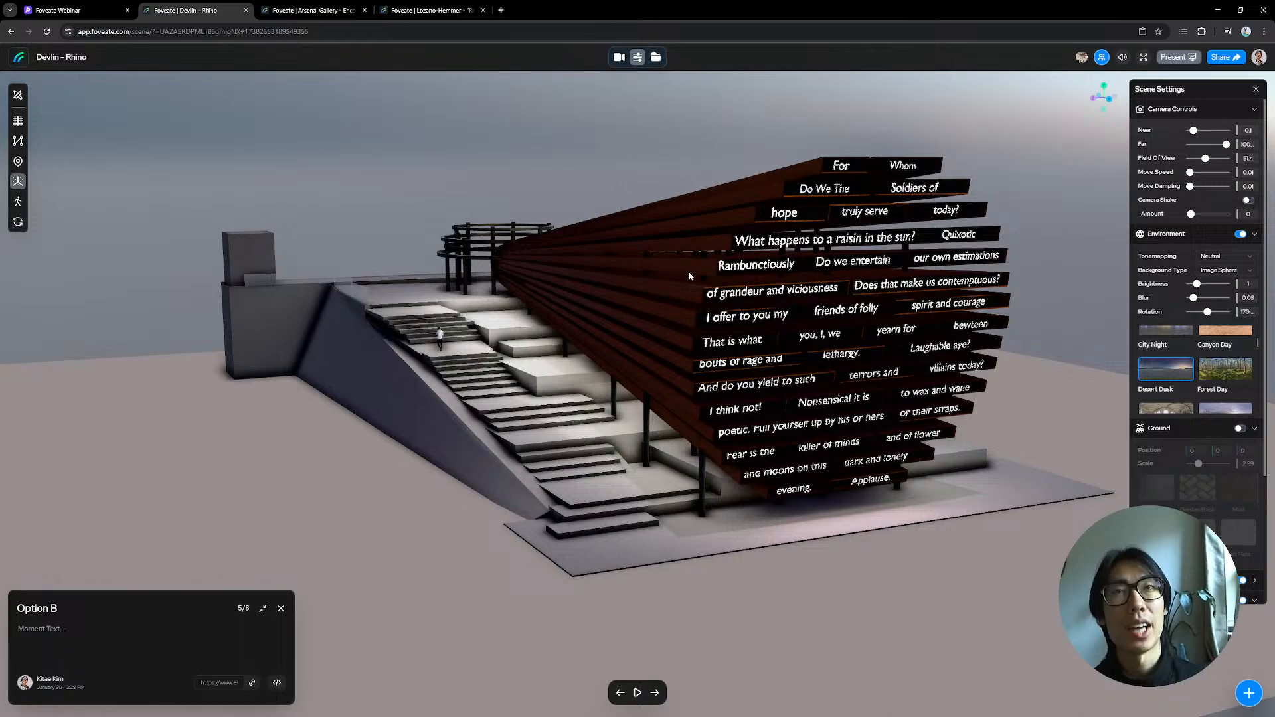
pyautogui.moveTo(705, 263); pyautogui.dragTo(635, 263)
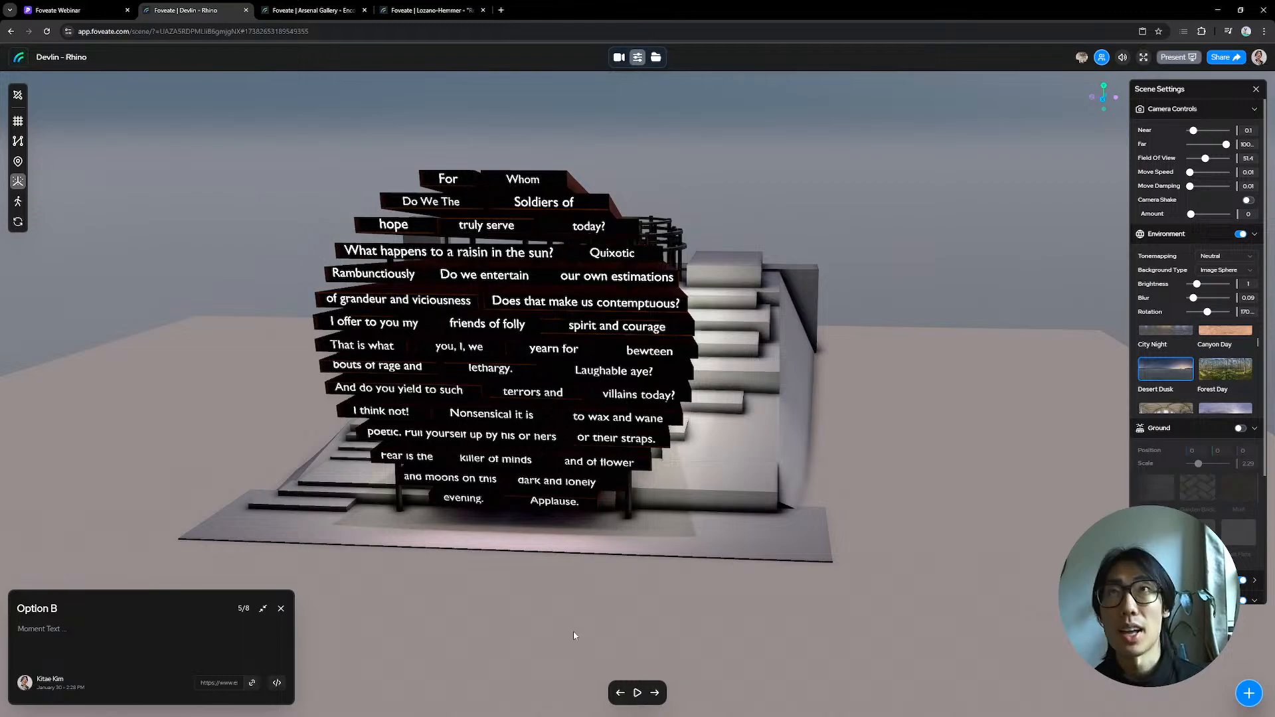
pyautogui.moveTo(494, 325); pyautogui.dragTo(582, 352)
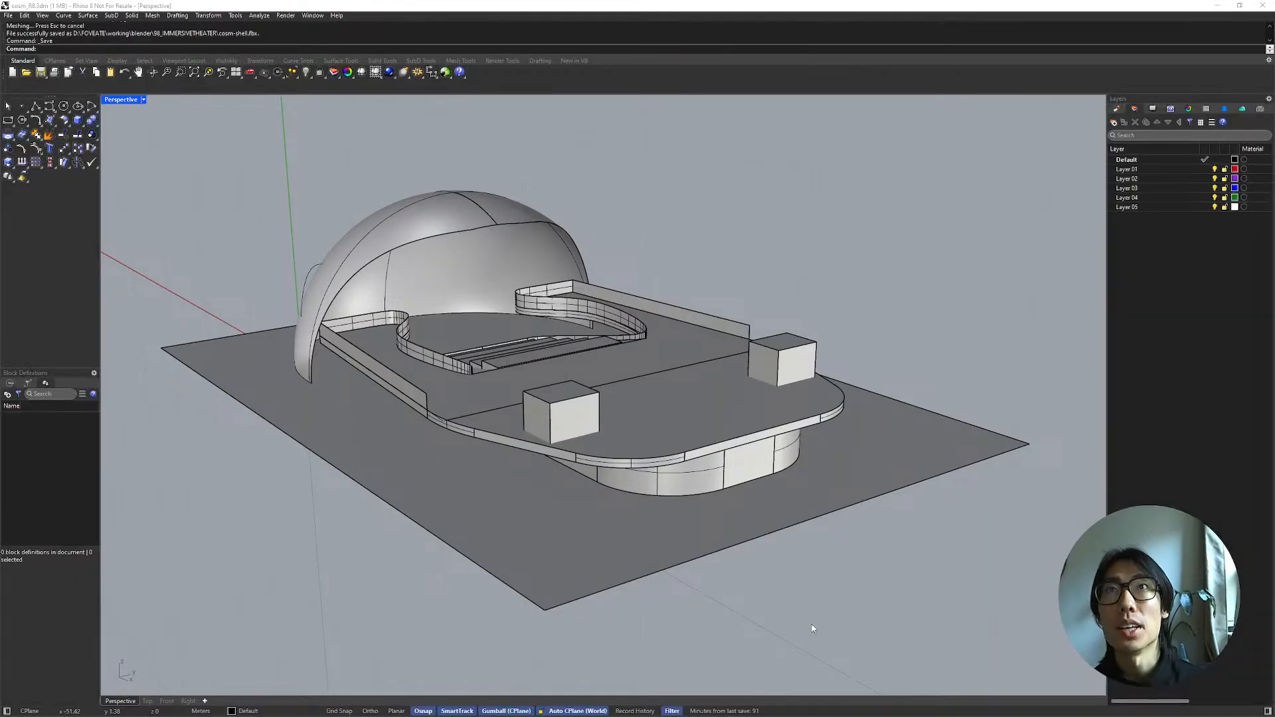
pyautogui.moveTo(812, 624)
pyautogui.mouseDown(button='right')
pyautogui.moveTo(747, 577)
pyautogui.moveTo(798, 615)
pyautogui.mouseUp(button='right')
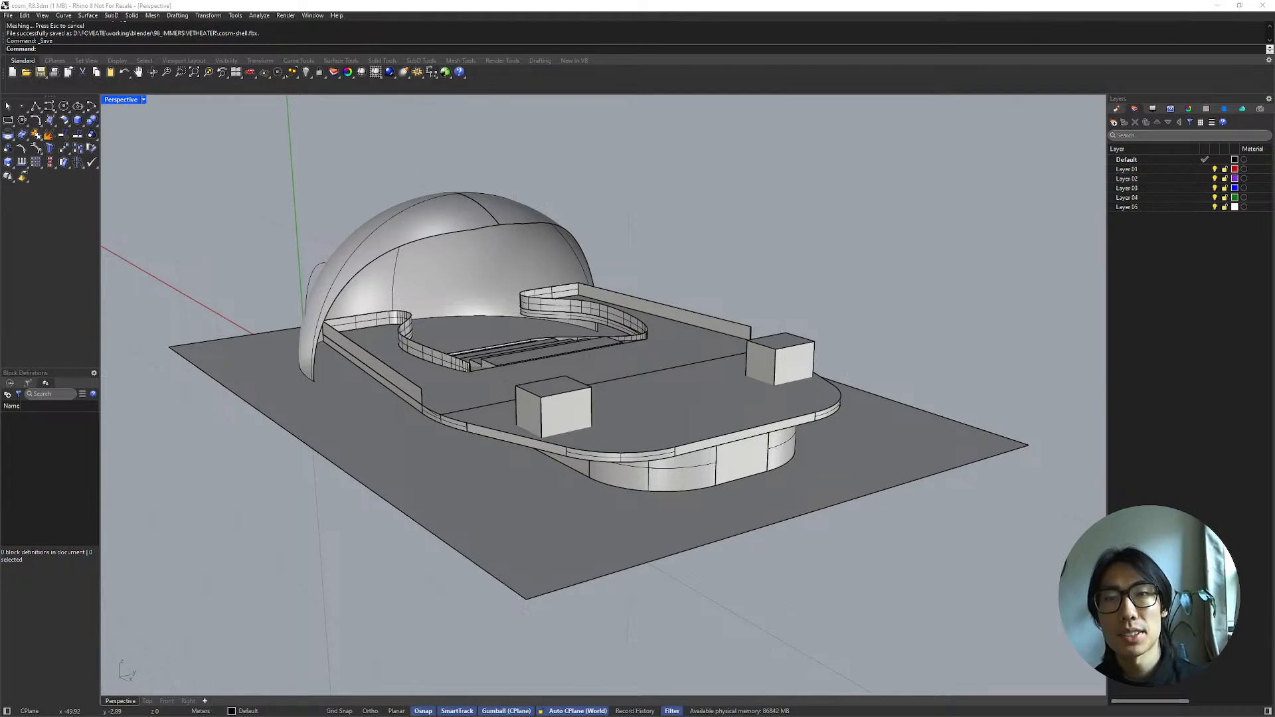
# Step: Switch to Chrome and search the web for "cosm los angeles" in a new tab
pyautogui.hotkey('alt', 'Tab')
pyautogui.click(500, 10)
pyautogui.write('cosm')
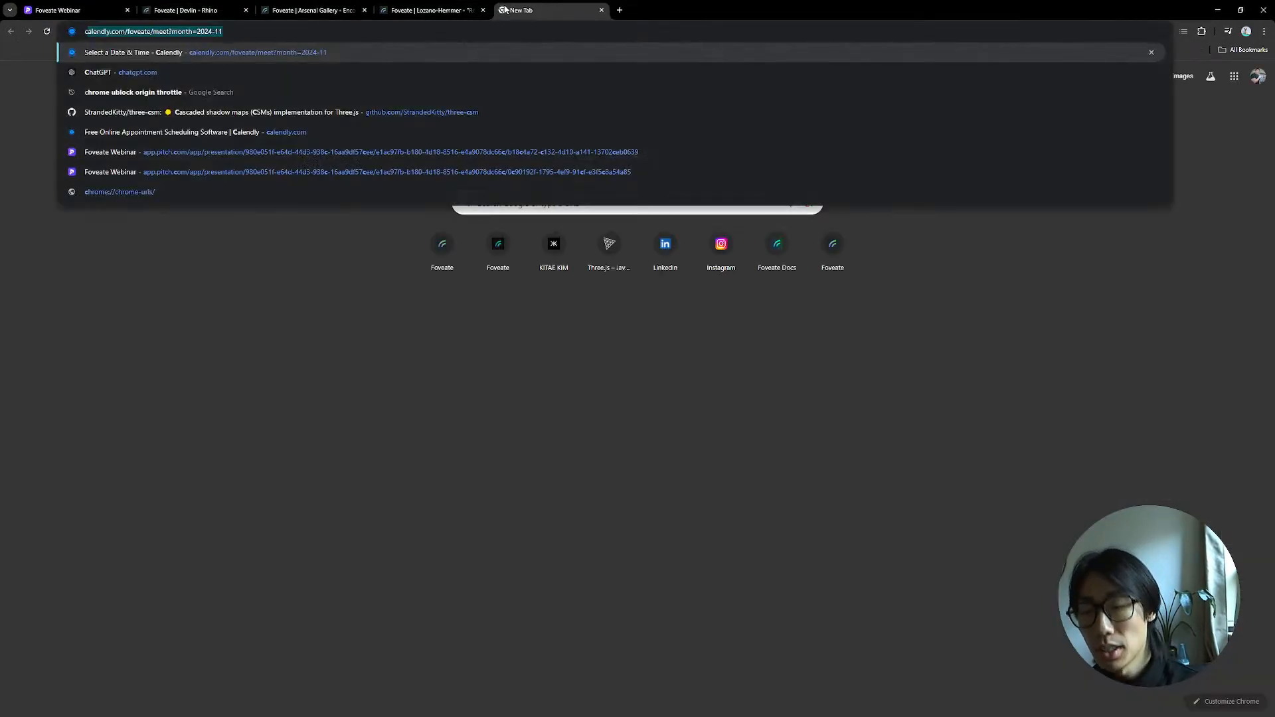
pyautogui.write(' los angeles')
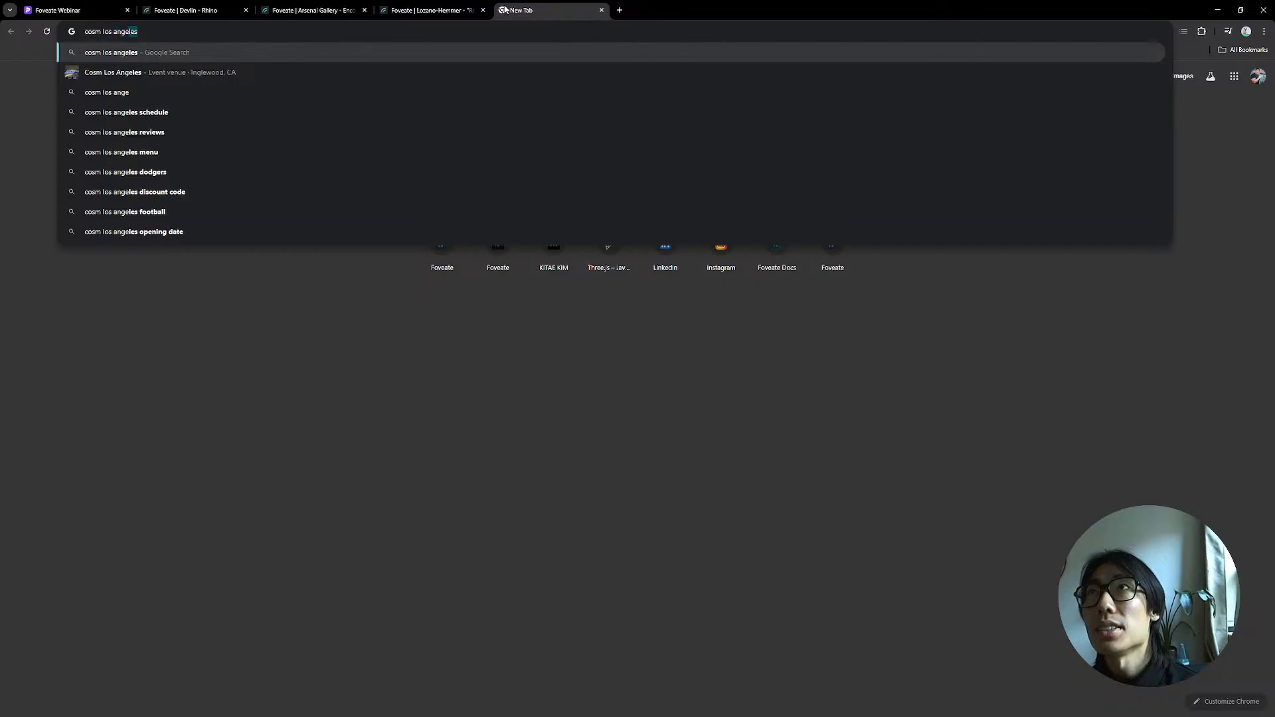
pyautogui.press('Return')
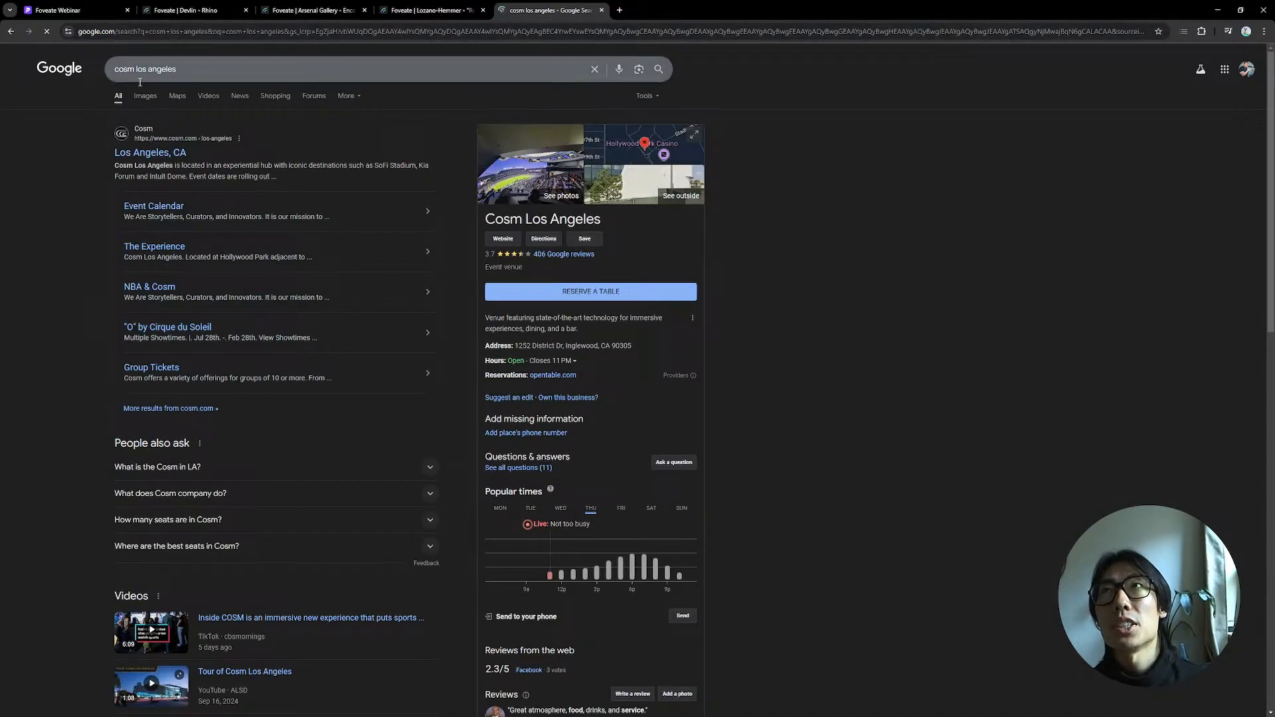
# Step: Check the image results for the venue and open the Cosm Los Angeles website from the web results
pyautogui.click(158, 103)
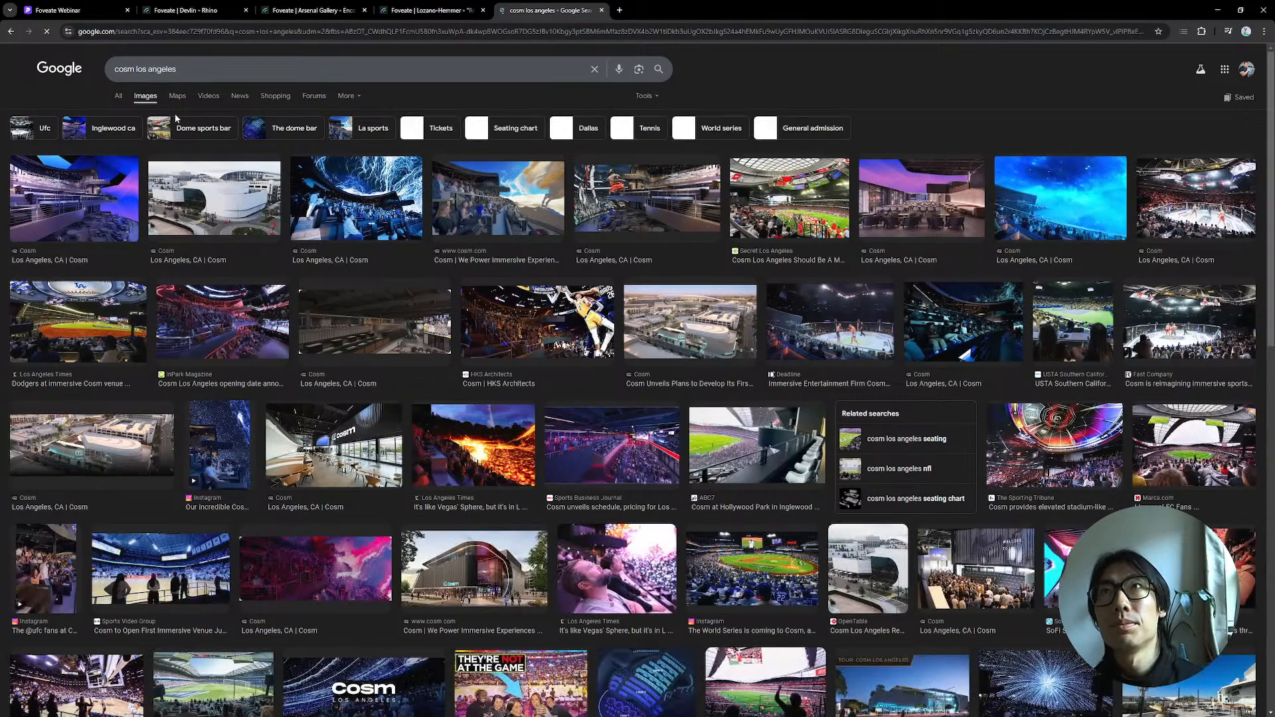
pyautogui.hotkey('alt', 'Left')
pyautogui.click(160, 154)
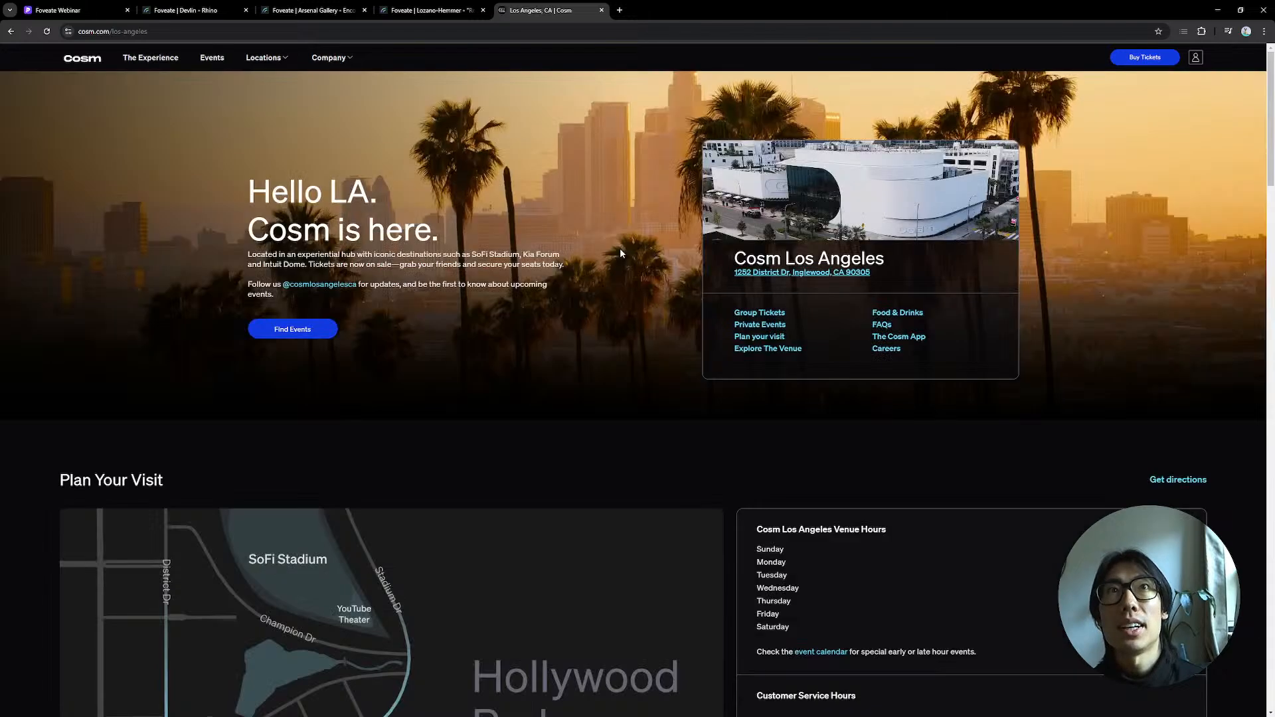
# Step: Look through the Cosm Los Angeles page, including the events, the Explore the Venue section and the FAQs
pyautogui.scroll(-3, 638, 259)
pyautogui.scroll(-10, 648, 264)
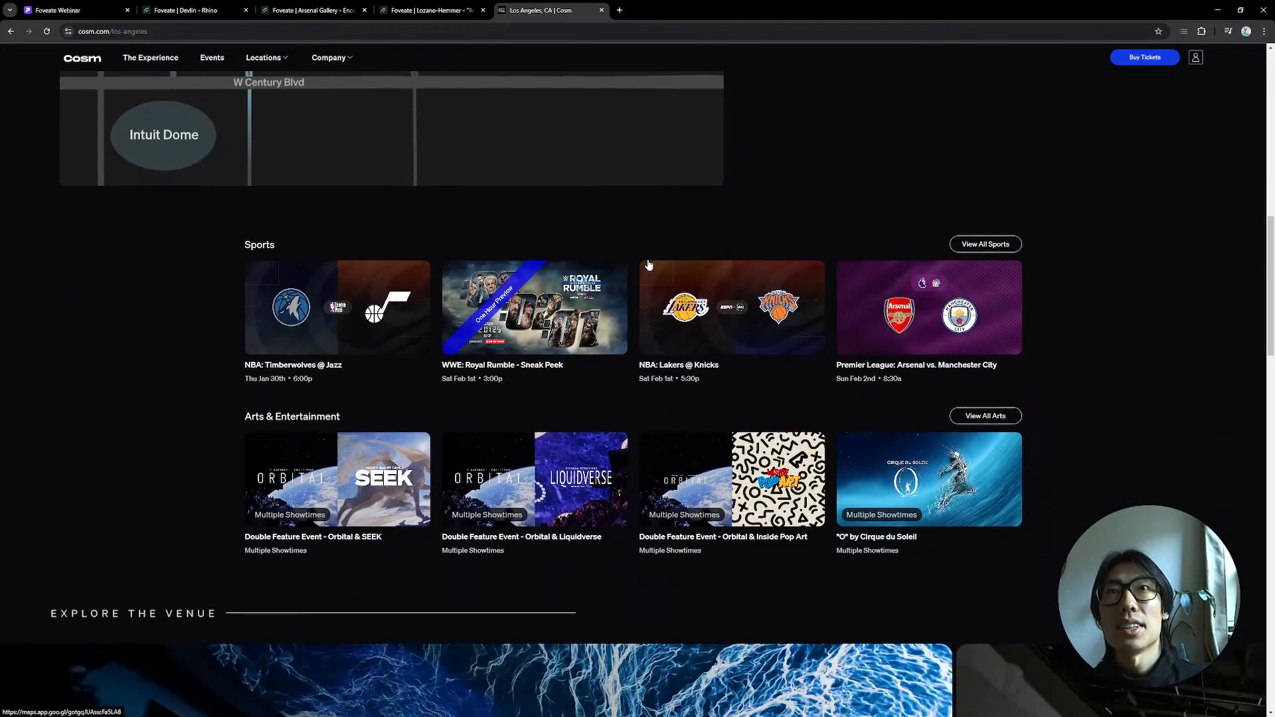
pyautogui.scroll(-4, 651, 264)
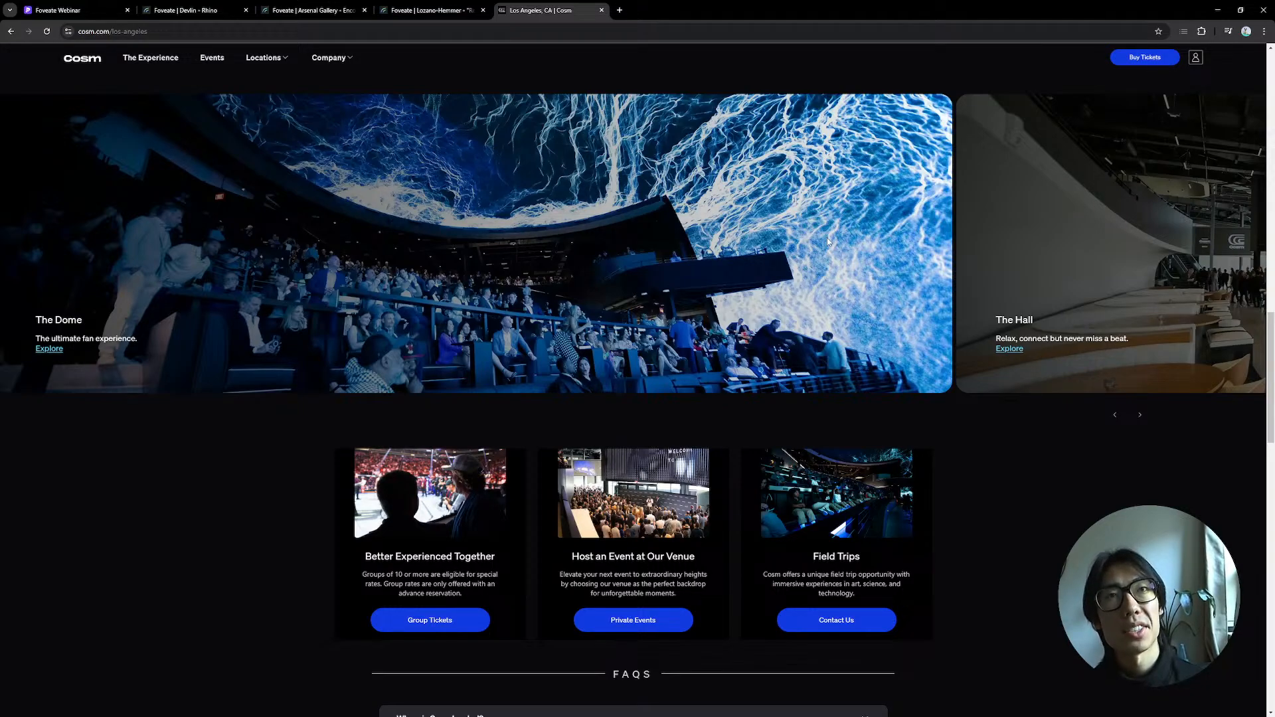
pyautogui.scroll(-2, 827, 241)
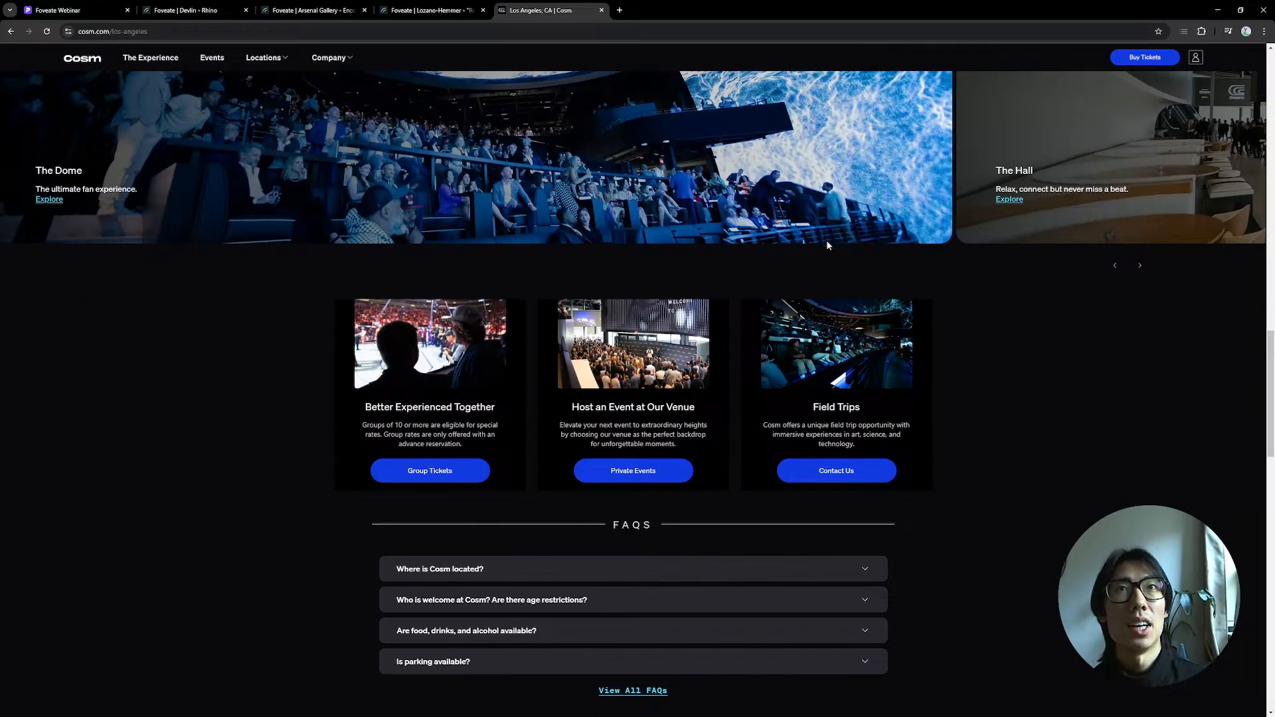
pyautogui.scroll(18, 827, 244)
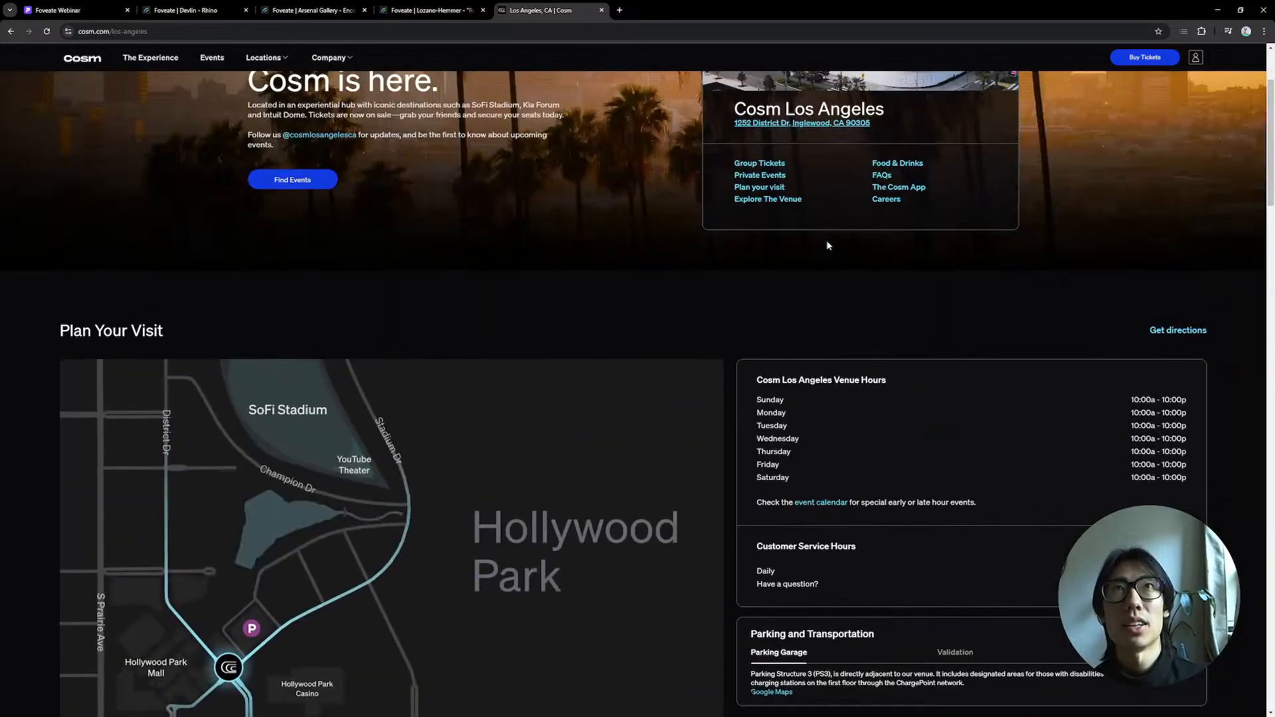
pyautogui.scroll(2, 827, 246)
# Step: Open The Experience page of the Cosm website and view the Dome footage in the venue section
pyautogui.click(136, 58)
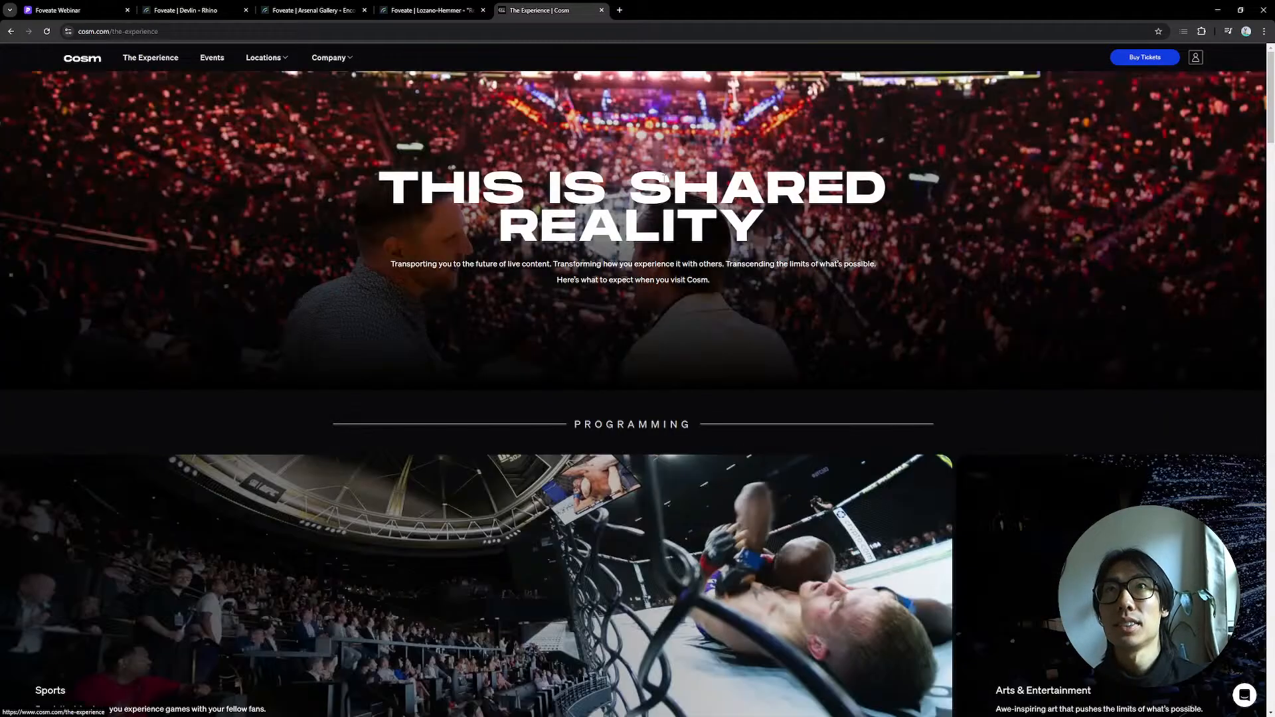
pyautogui.scroll(-4, 693, 290)
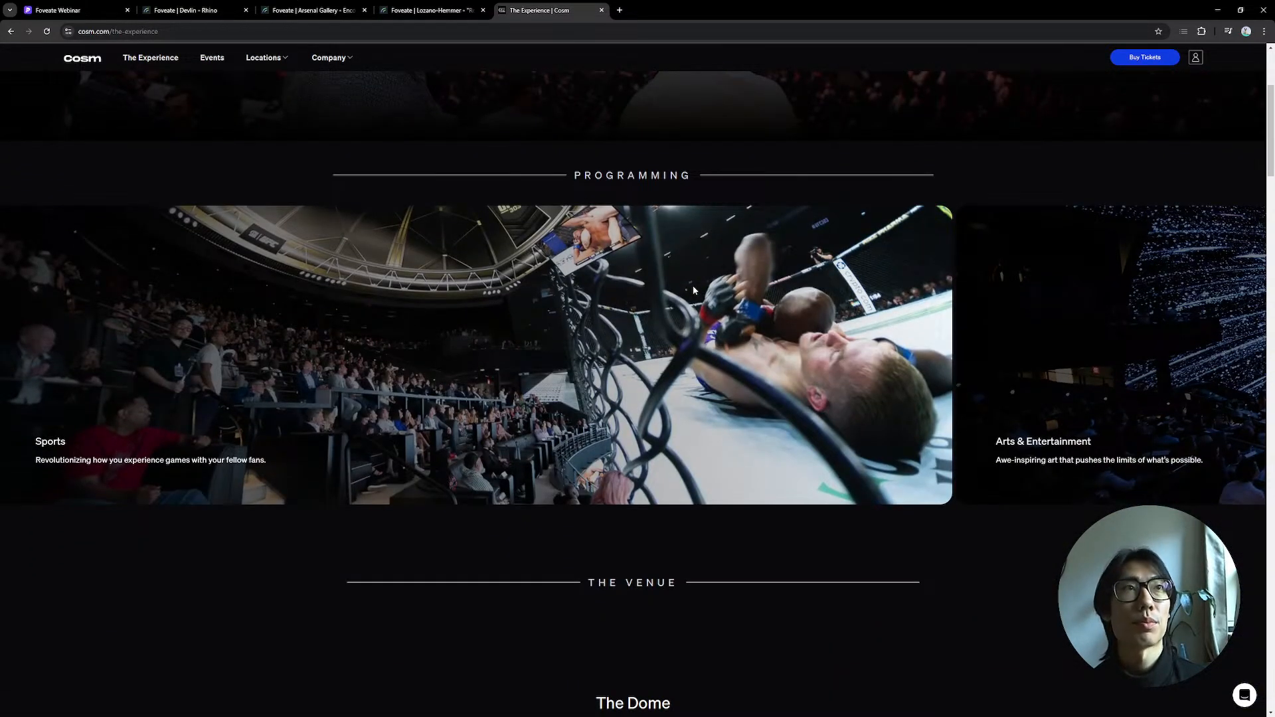
pyautogui.scroll(-10, 693, 289)
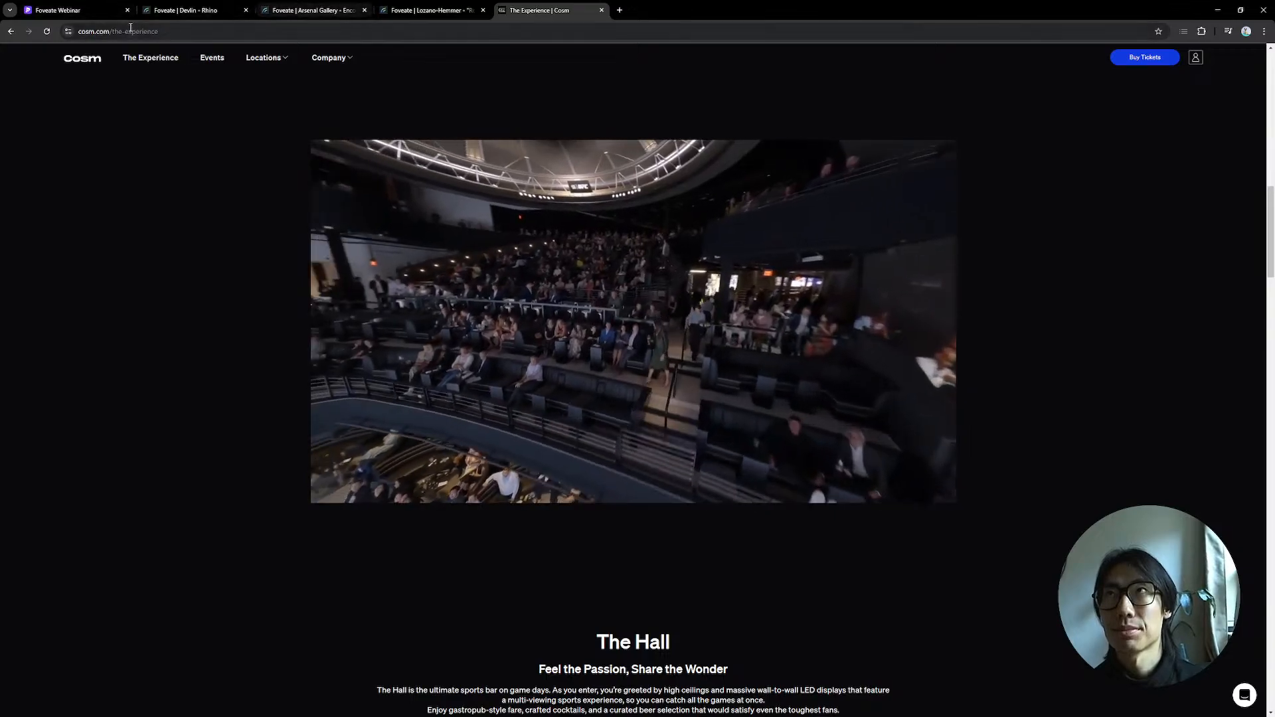
# Step: Close the Cosm tab and the Devlin - Rhino scene tab in the browser
pyautogui.hotkey('ctrl', '2')
pyautogui.hotkey('ctrl', 'w')
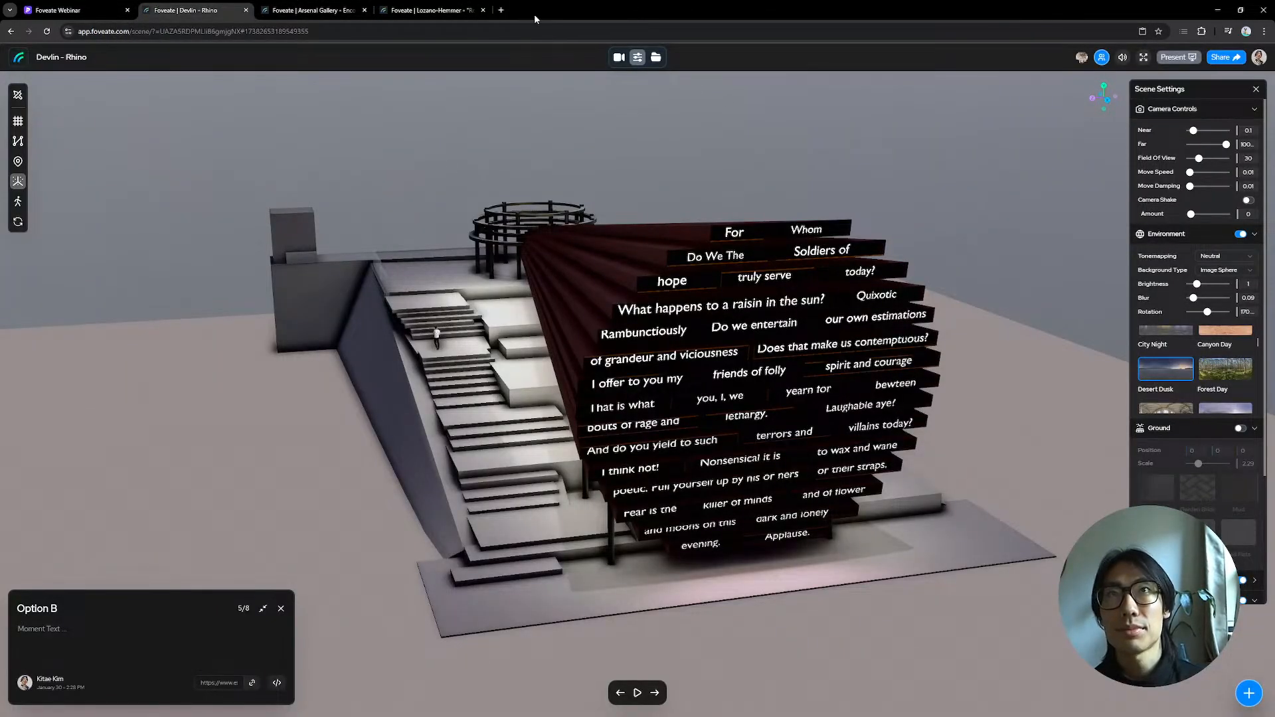
pyautogui.click(245, 11)
pyautogui.click(672, 93)
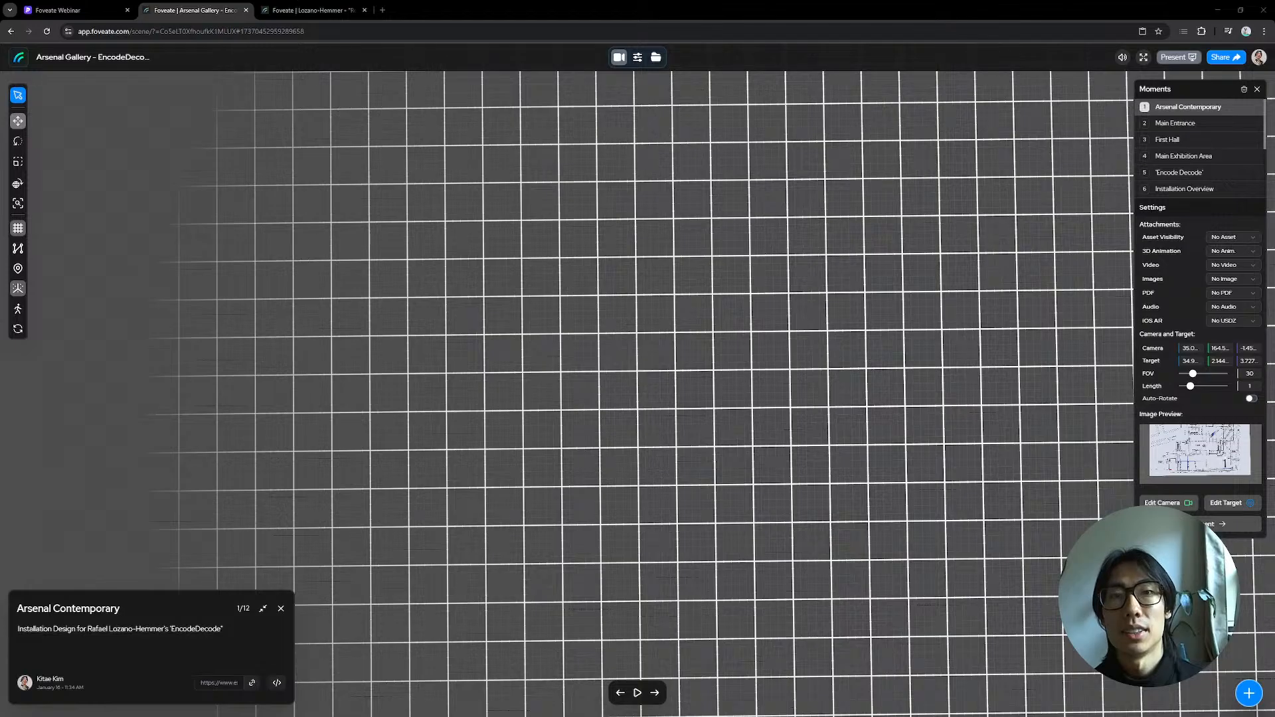
# Step: Switch to Rhino, undo the last gumball moves of the two boxes on the upper deck and delete the boxes
pyautogui.hotkey('alt', 'Tab')
pyautogui.moveTo(789, 535); pyautogui.dragTo(632, 459, button='right')
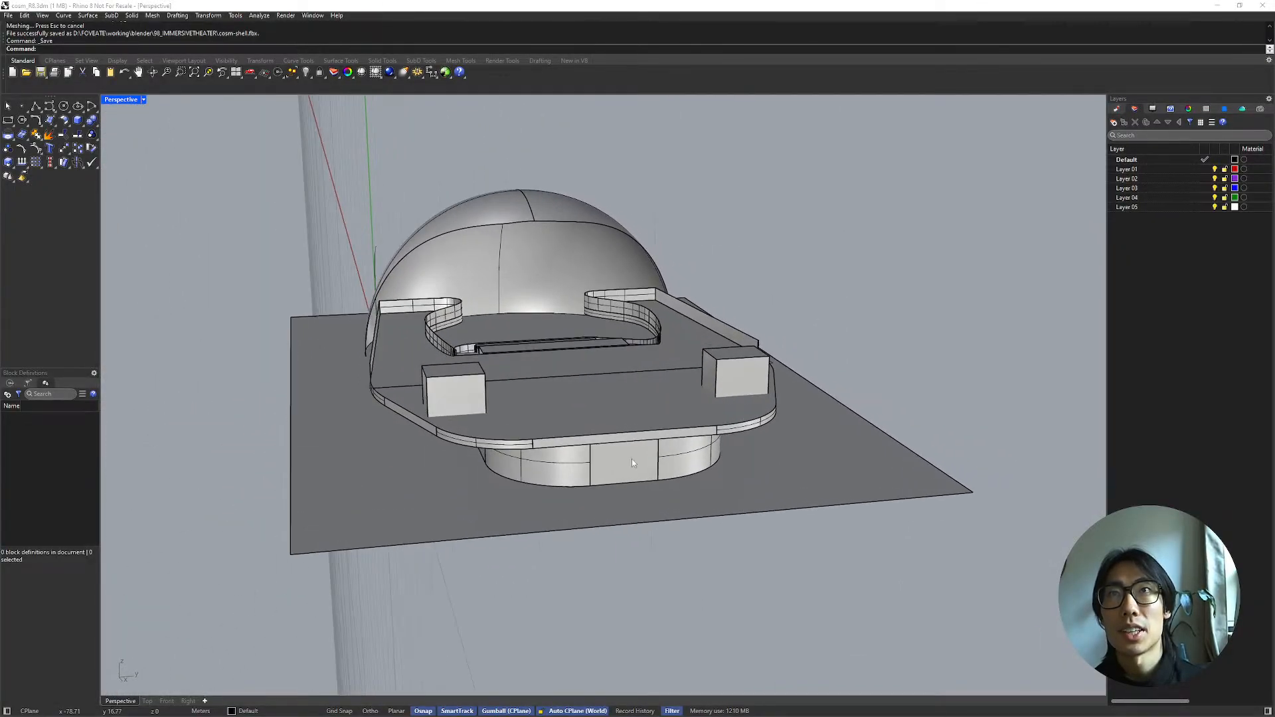
pyautogui.hotkey('ctrl', 'z')
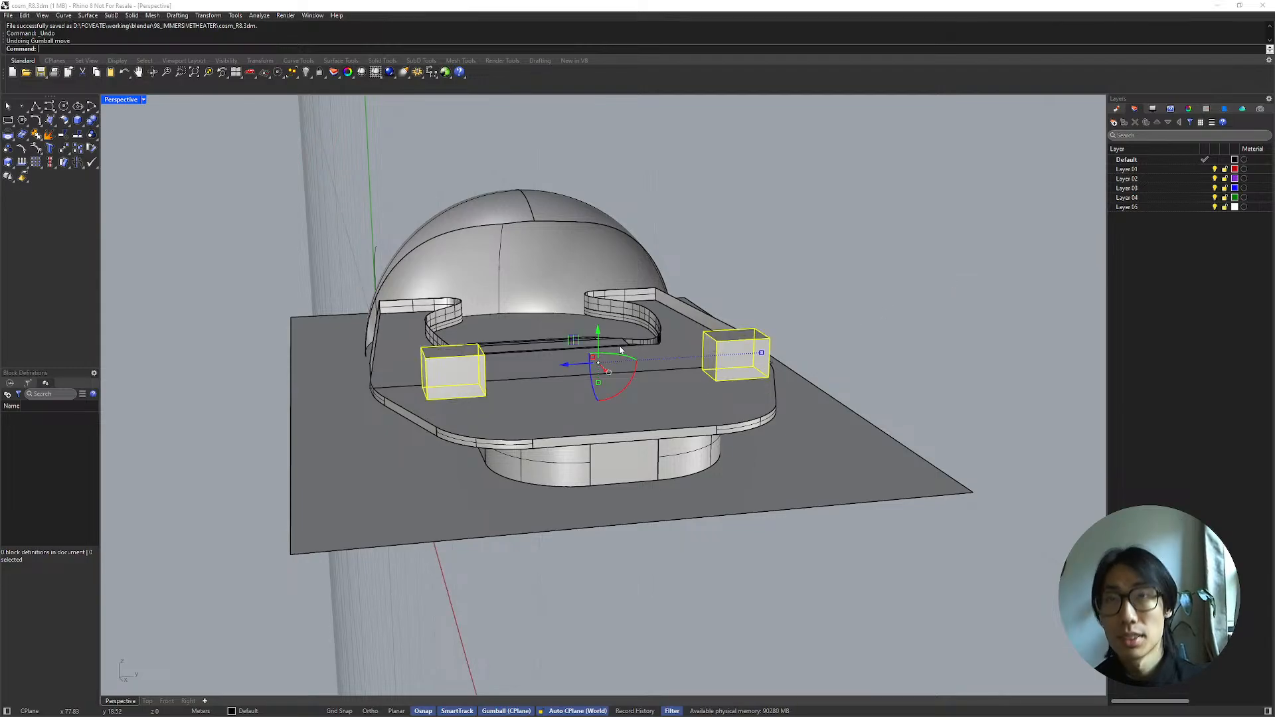
pyautogui.hotkey('ctrl', 'z')
pyautogui.hotkey('ctrl', 'z')
pyautogui.press('Delete')
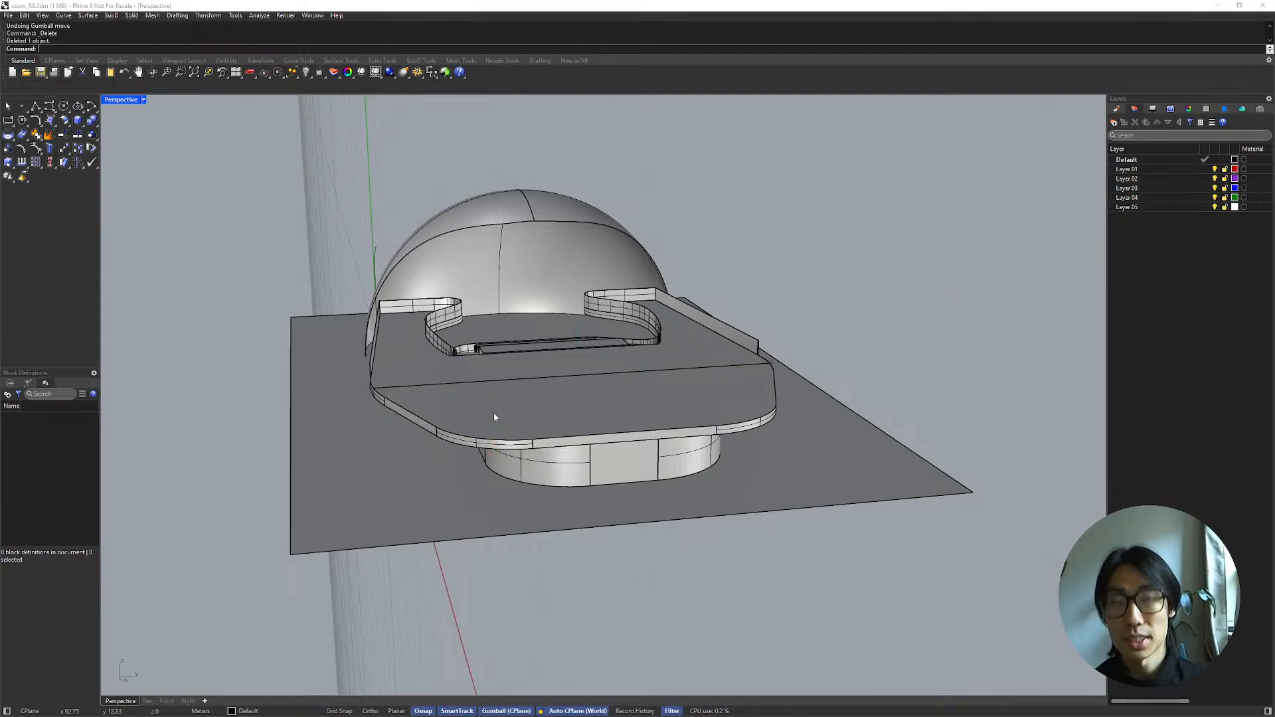
# Step: Examine the theater model's stepped seating, curved balcony walls and dome shell from several angles
pyautogui.scroll(2, 529, 362)
pyautogui.moveTo(533, 363); pyautogui.dragTo(571, 395, button='right')
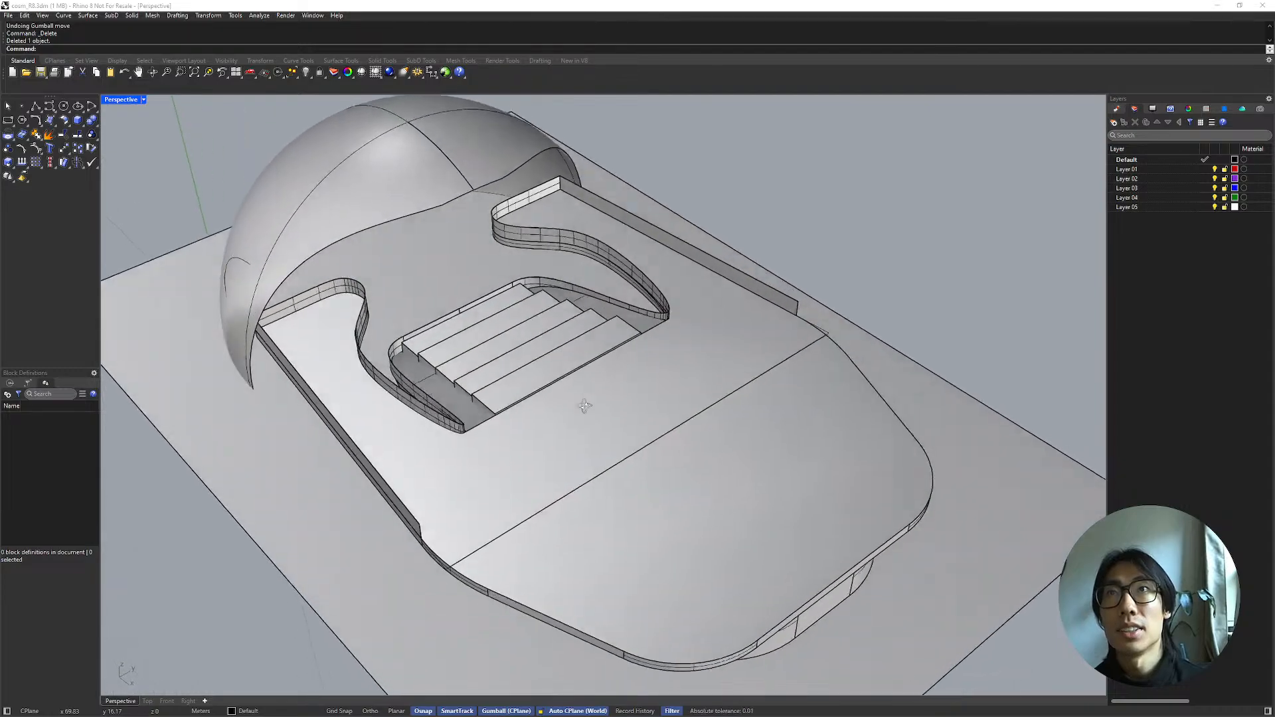
pyautogui.scroll(2, 556, 389)
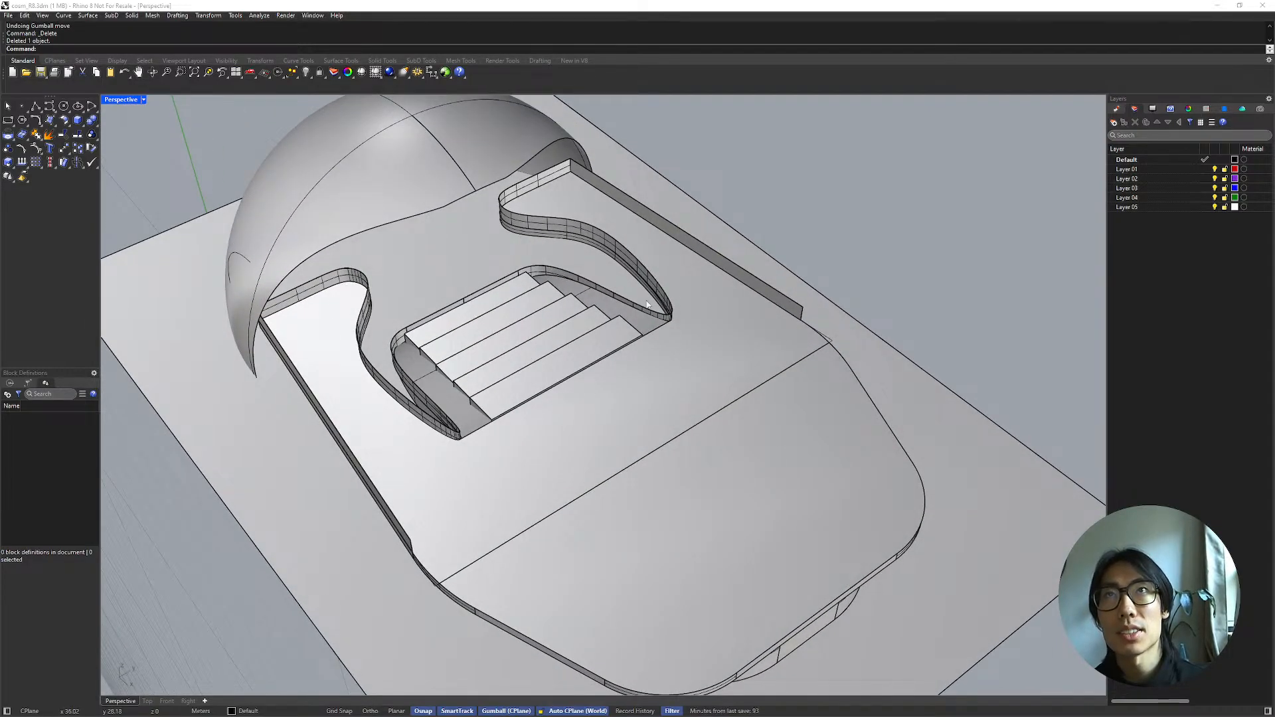
pyautogui.scroll(-3, 708, 367)
pyautogui.moveTo(708, 366); pyautogui.dragTo(702, 398, button='right')
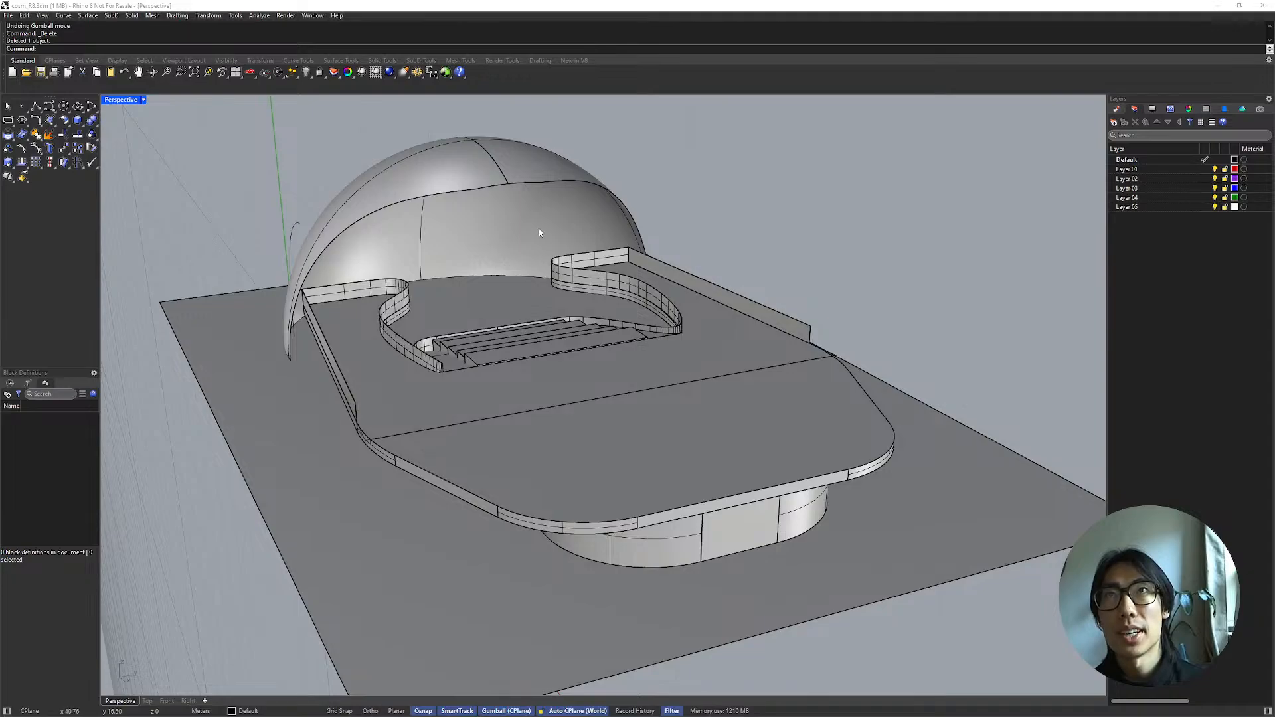
pyautogui.click(558, 193)
pyautogui.click(613, 172)
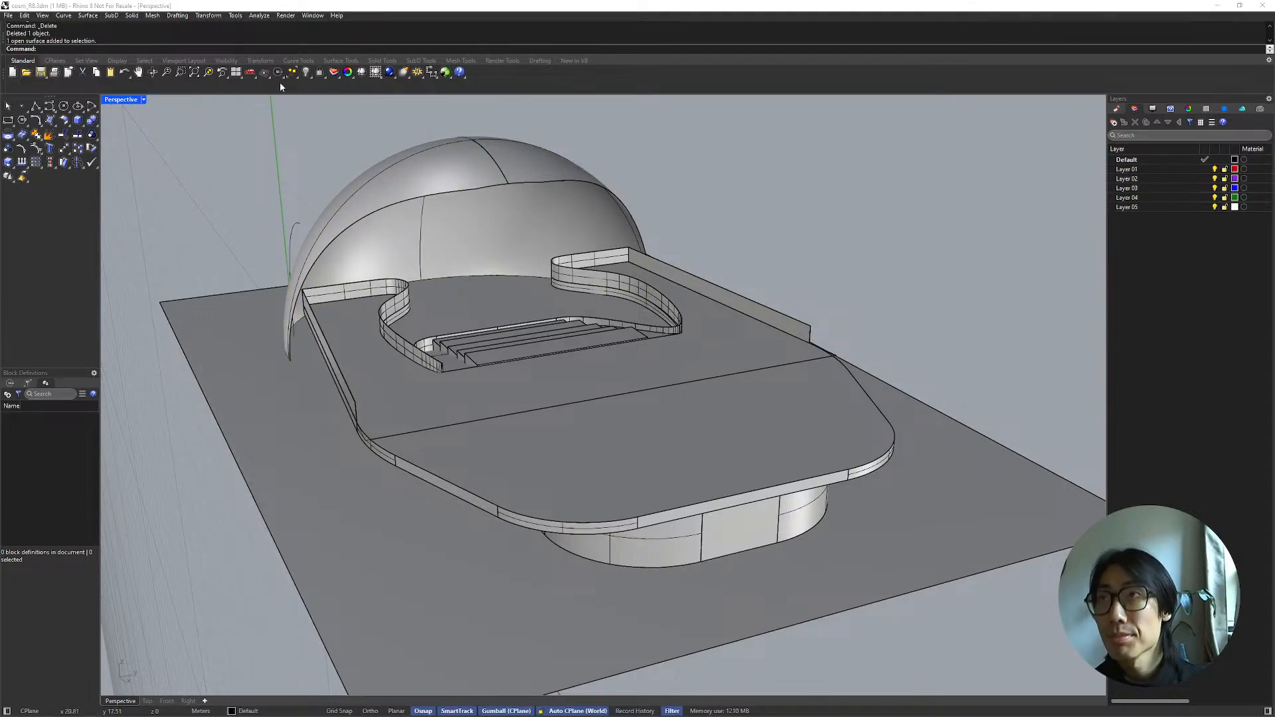
# Step: Set the perspective view to the Rendered display mode and check the checker texture on the dome surface
pyautogui.click(126, 99)
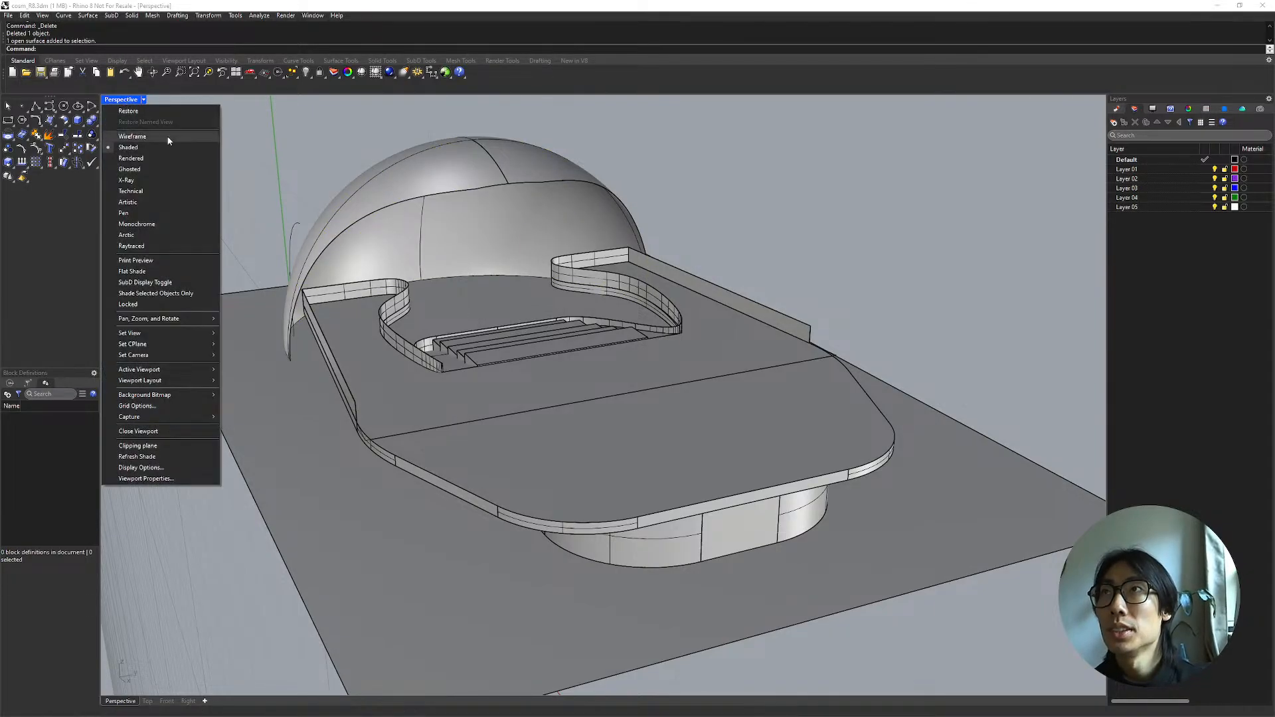
pyautogui.click(162, 157)
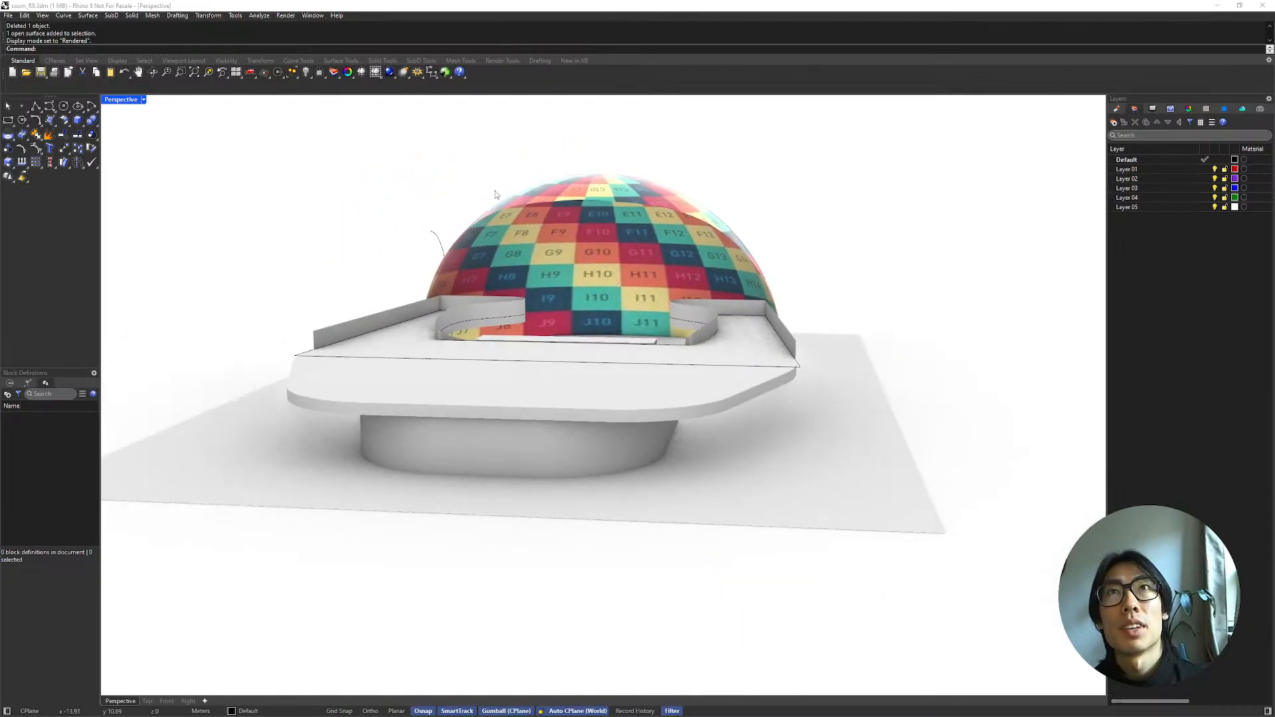
pyautogui.scroll(3, 495, 193)
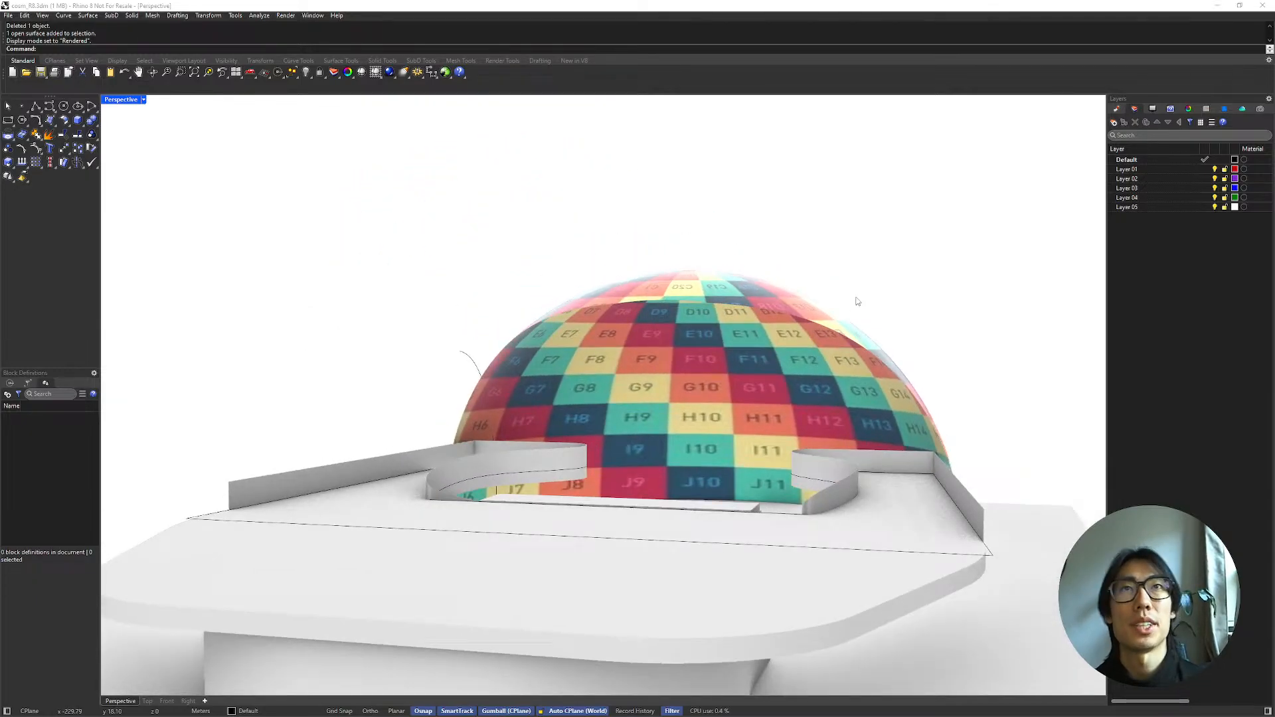
pyautogui.click(843, 334)
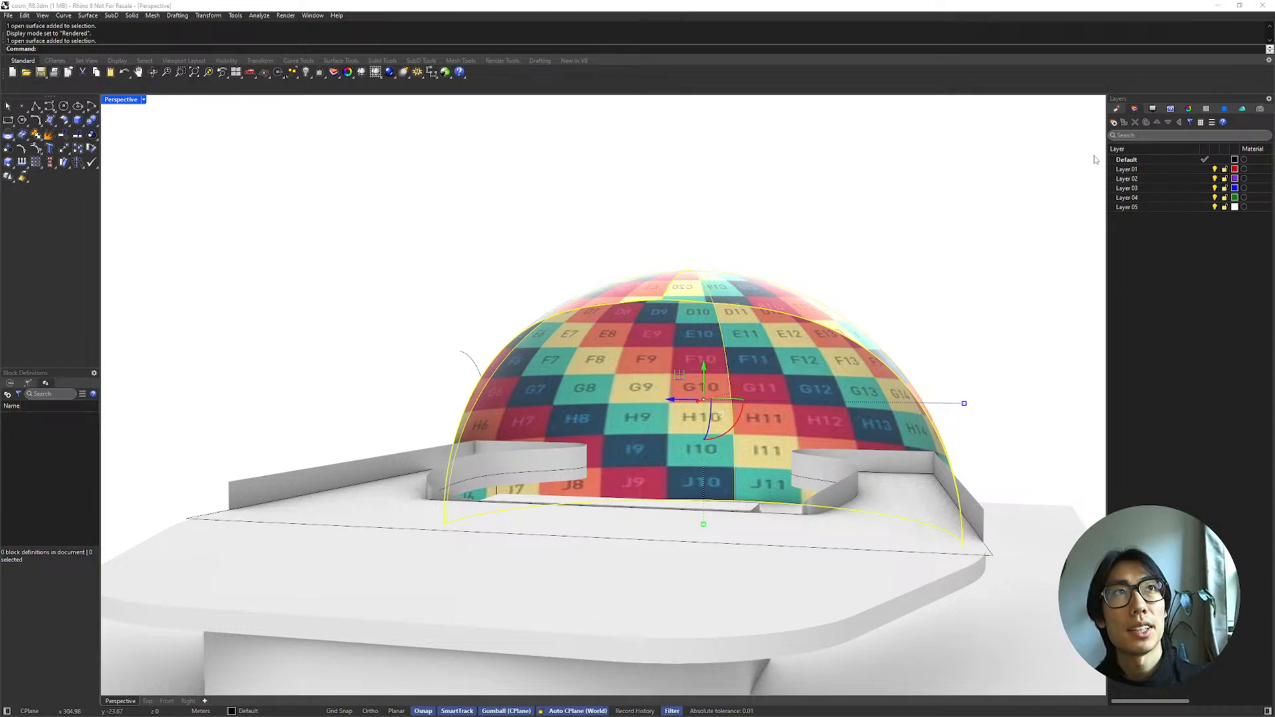
pyautogui.click(878, 224)
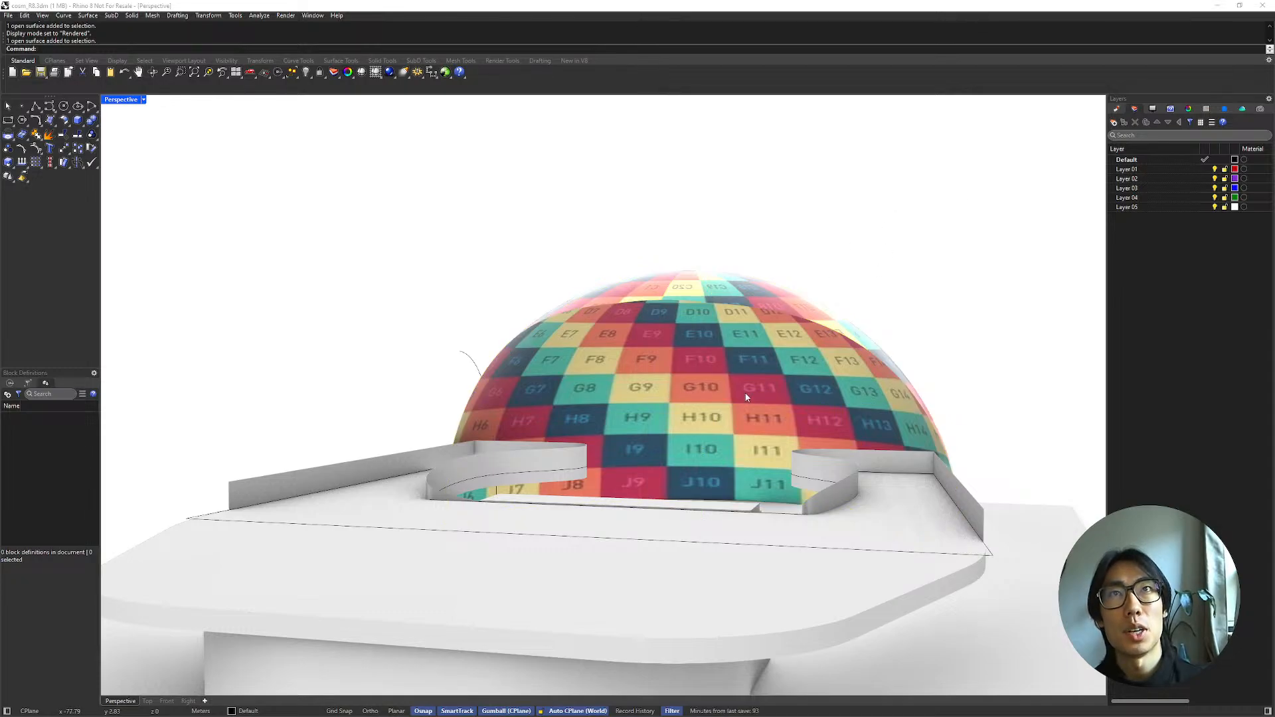
# Step: Inspect the open curve beside the dome and the textured dome from above and from the side
pyautogui.moveTo(746, 397); pyautogui.dragTo(906, 261, button='right')
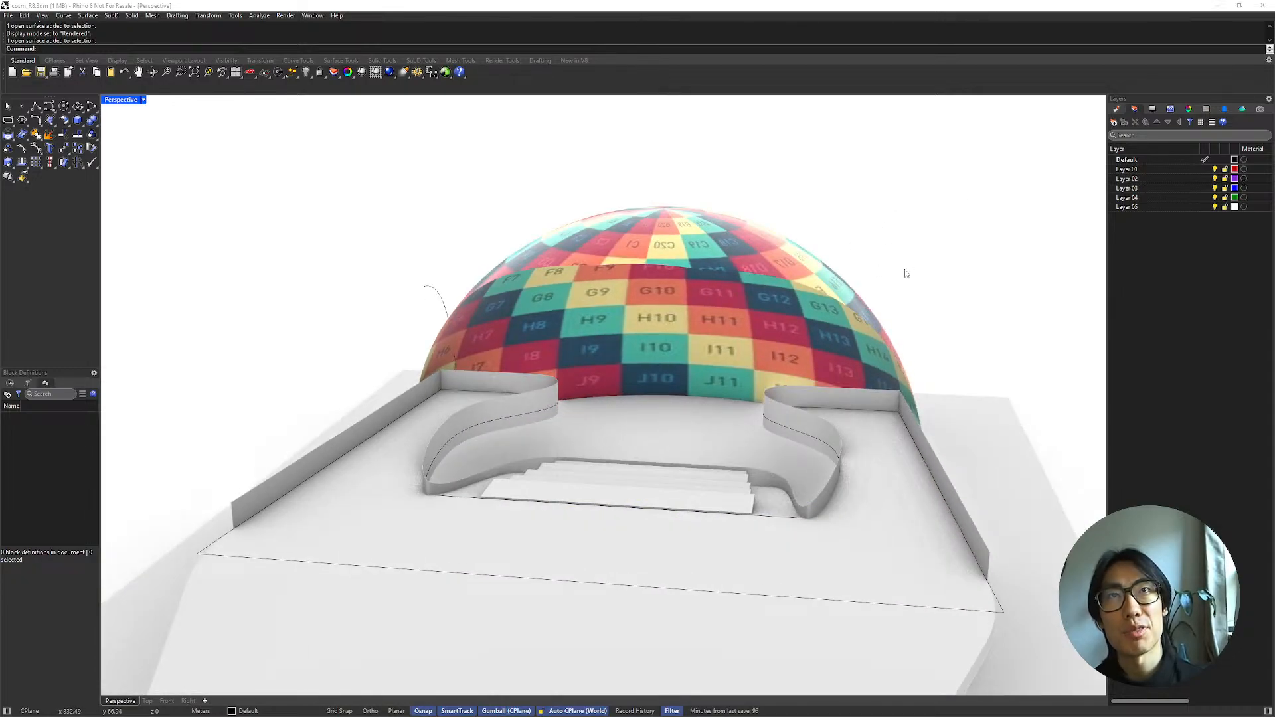
pyautogui.click(441, 301)
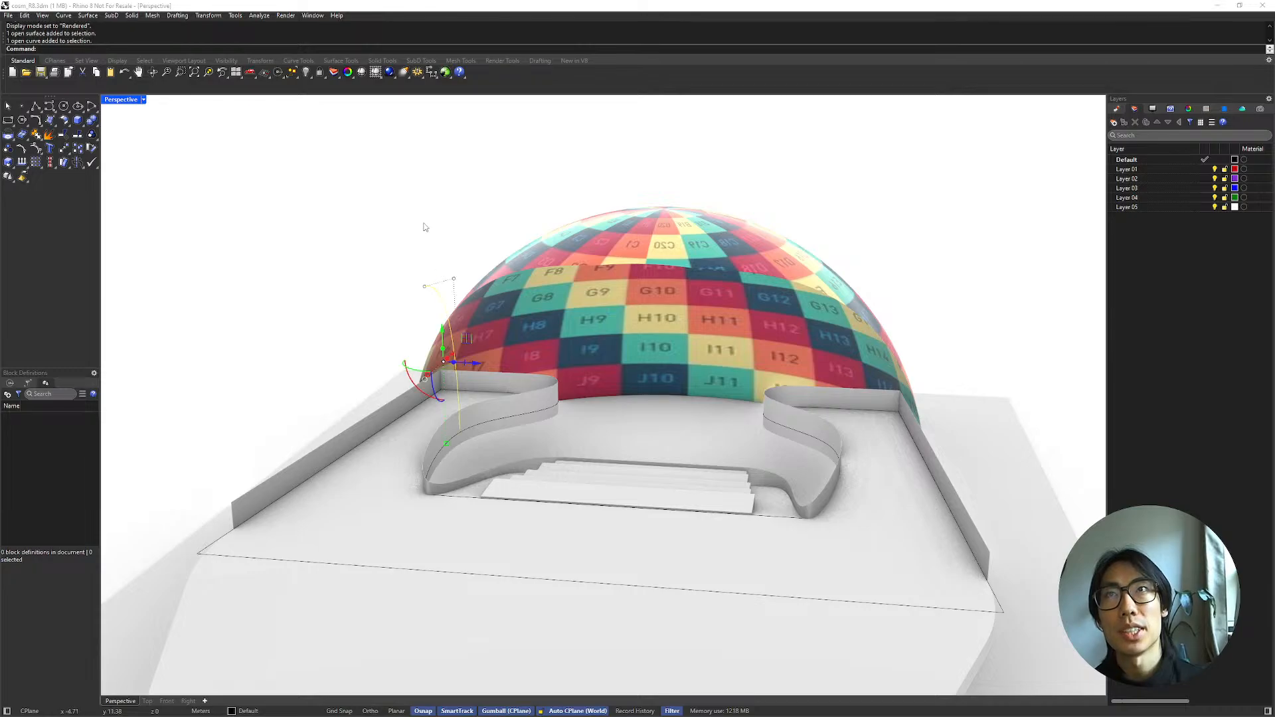
pyautogui.moveTo(442, 301); pyautogui.dragTo(401, 279, button='right')
pyautogui.click(788, 222)
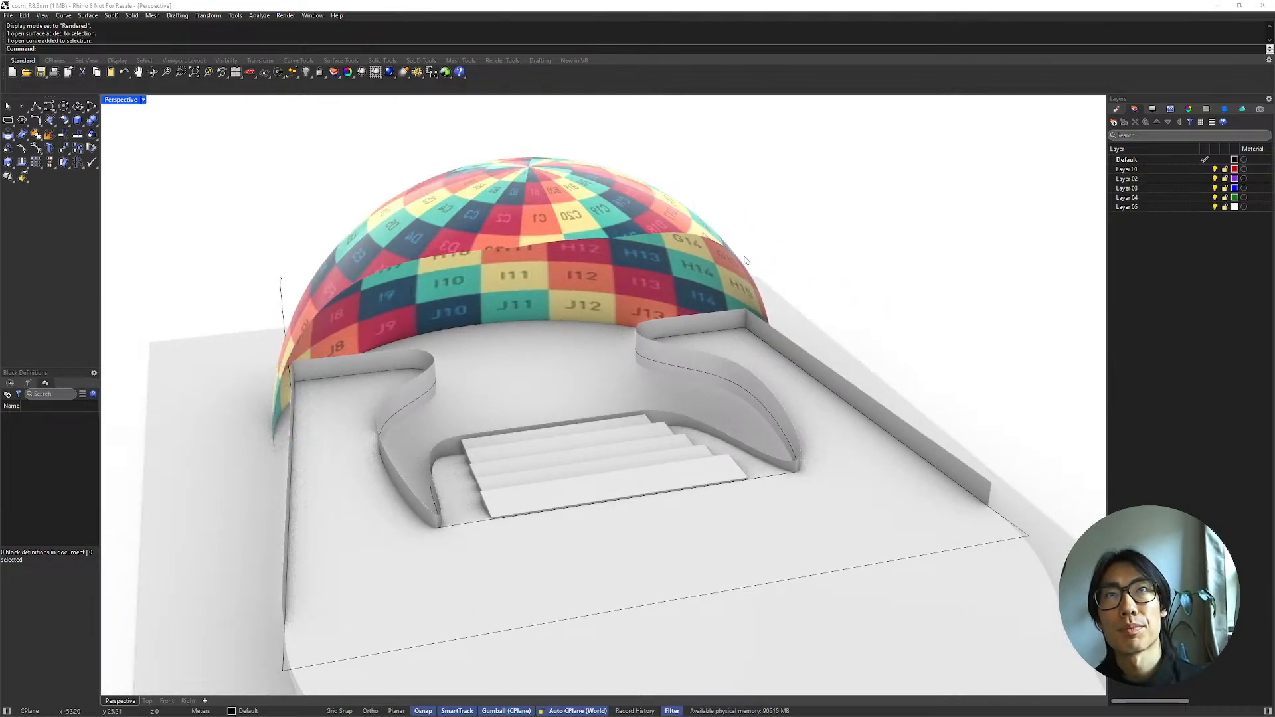
pyautogui.moveTo(581, 291); pyautogui.dragTo(680, 332, button='right')
# Step: Select the dome surface and review the settings of its VIDEO material in the material editor
pyautogui.click(664, 320)
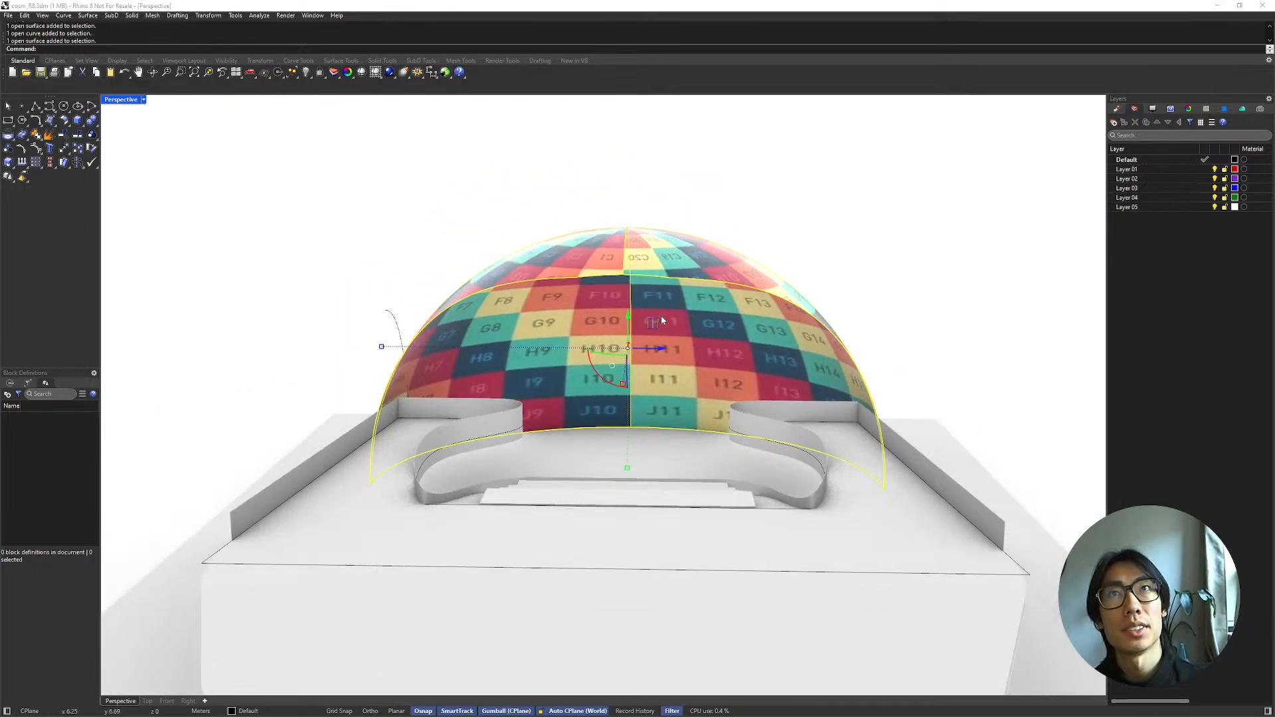
pyautogui.click(1134, 109)
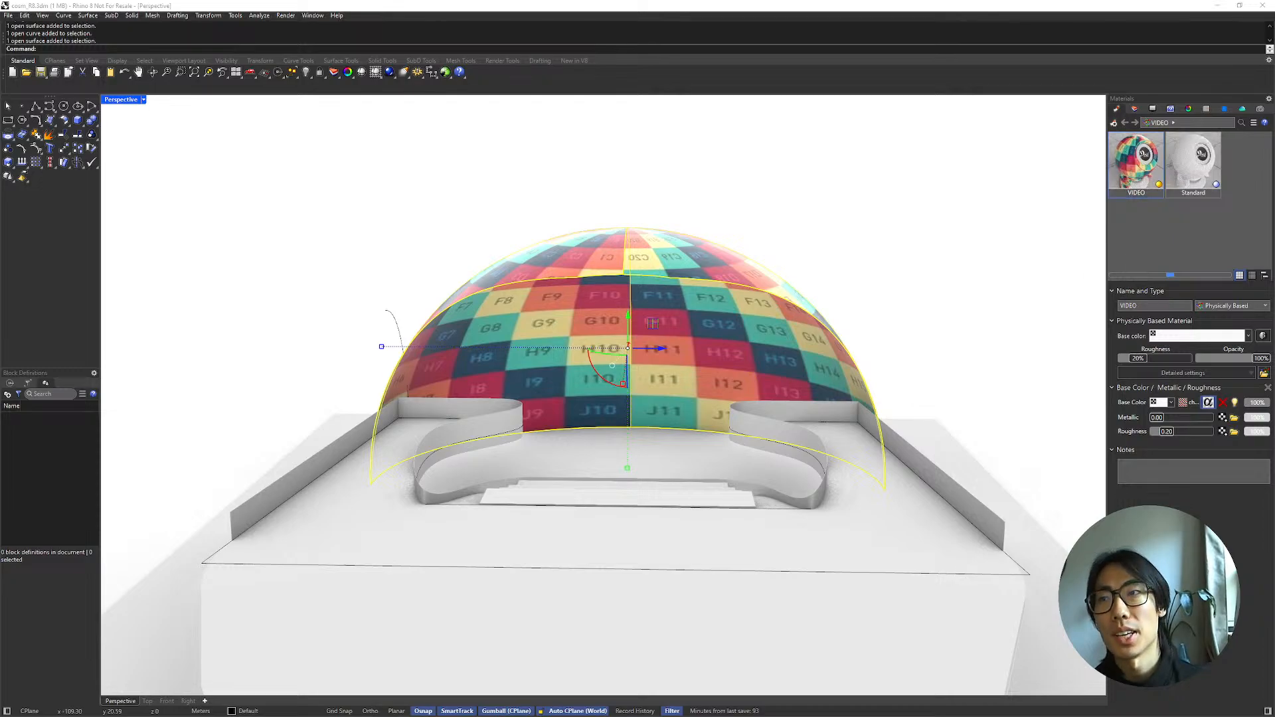
pyautogui.doubleClick(1136, 159)
pyautogui.moveTo(1005, 171); pyautogui.dragTo(967, 133)
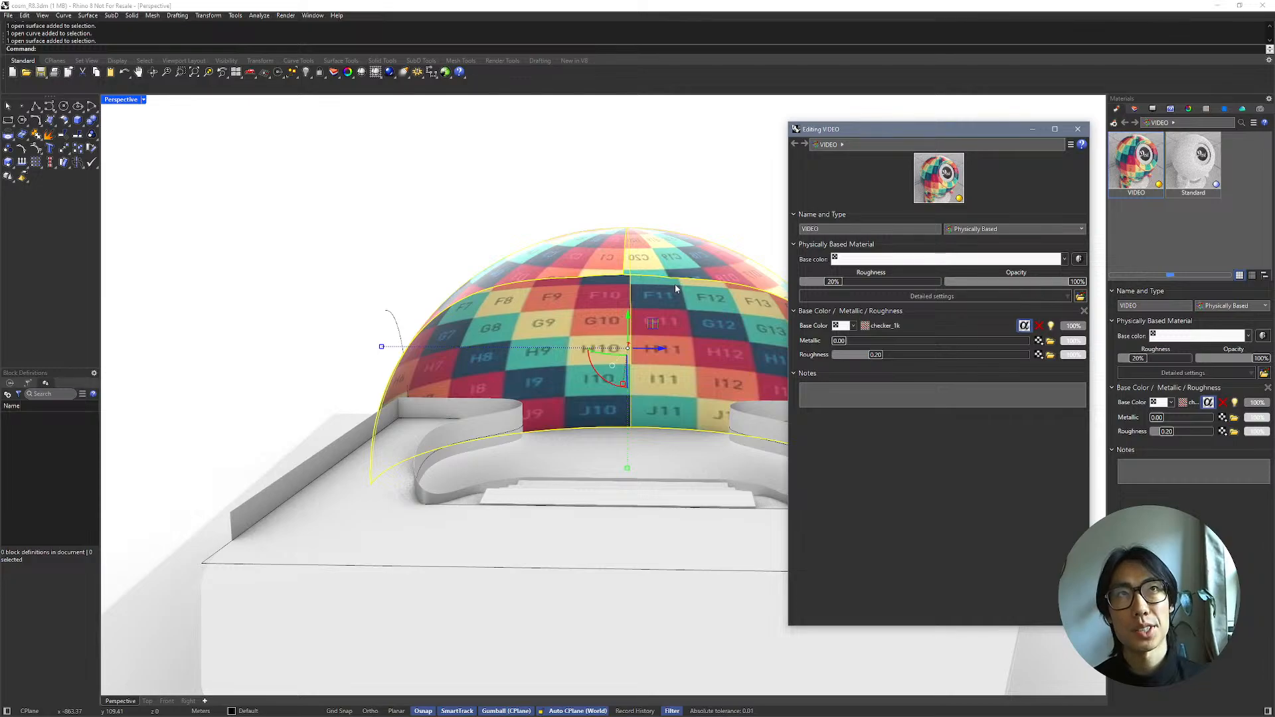
pyautogui.click(1077, 128)
pyautogui.click(920, 260)
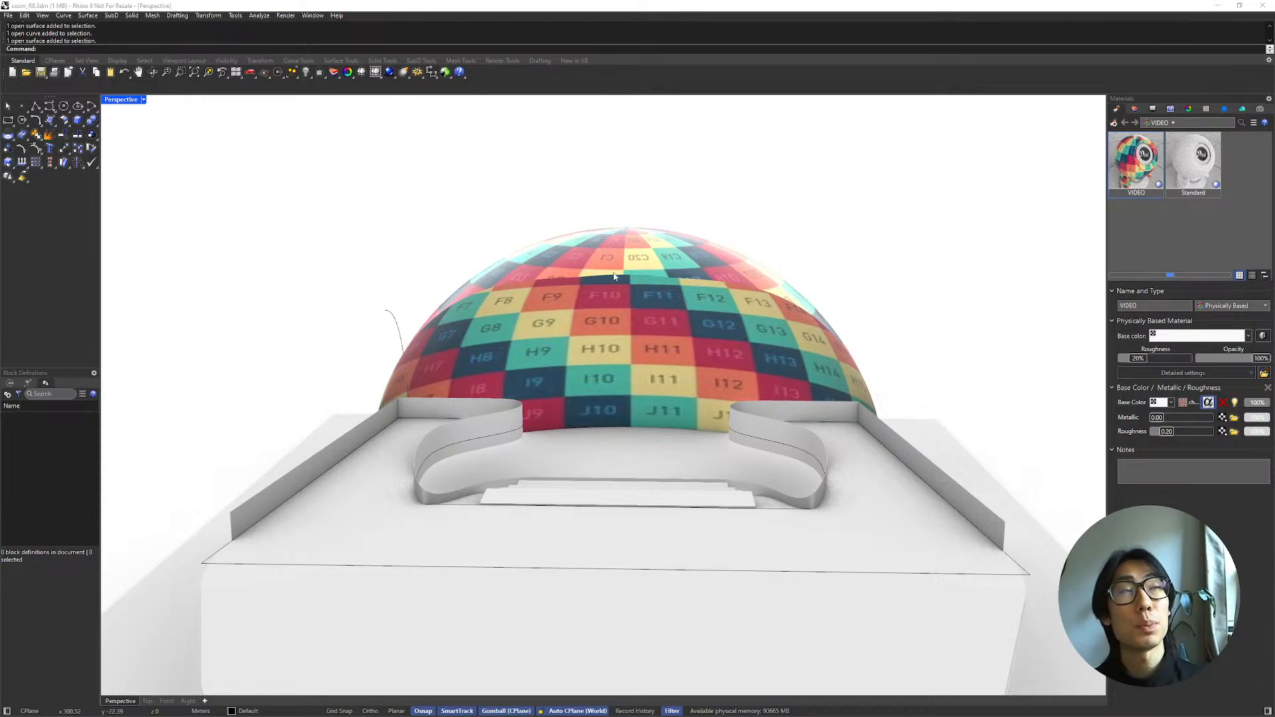
# Step: Start an export of the whole theater model with every object selected
pyautogui.moveTo(645, 374); pyautogui.dragTo(648, 349, button='right')
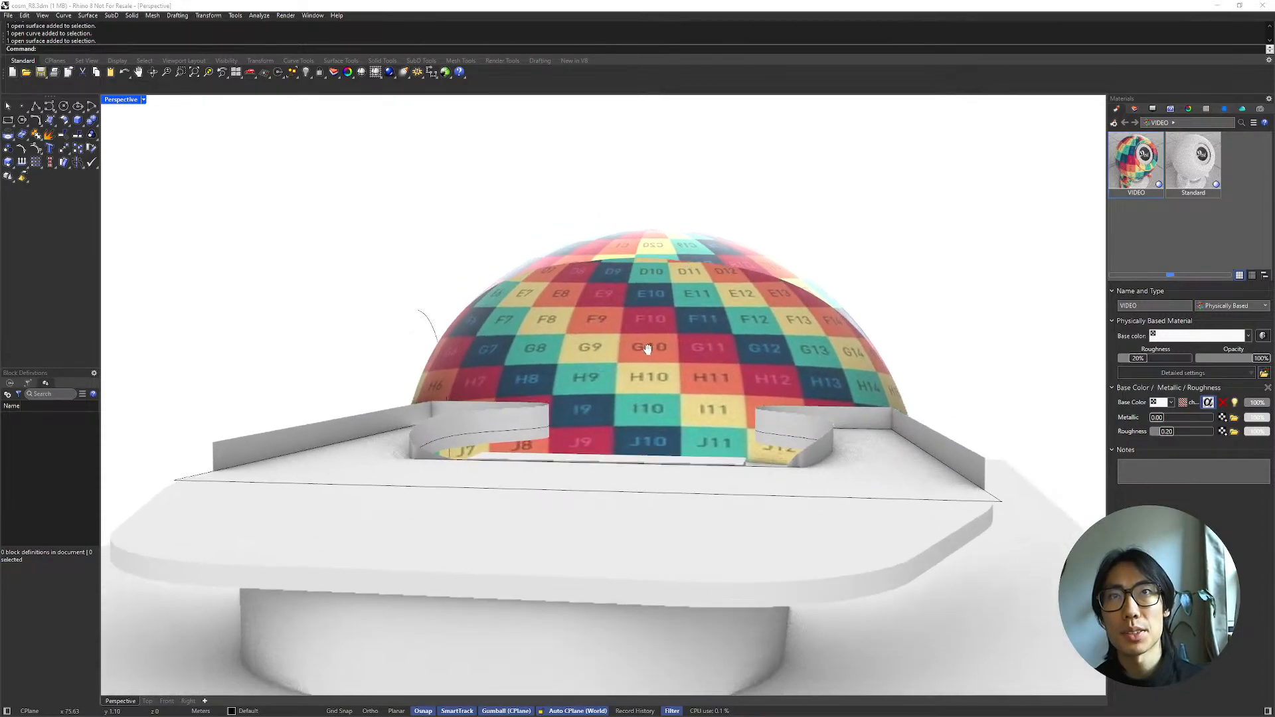
pyautogui.scroll(-2, 641, 326)
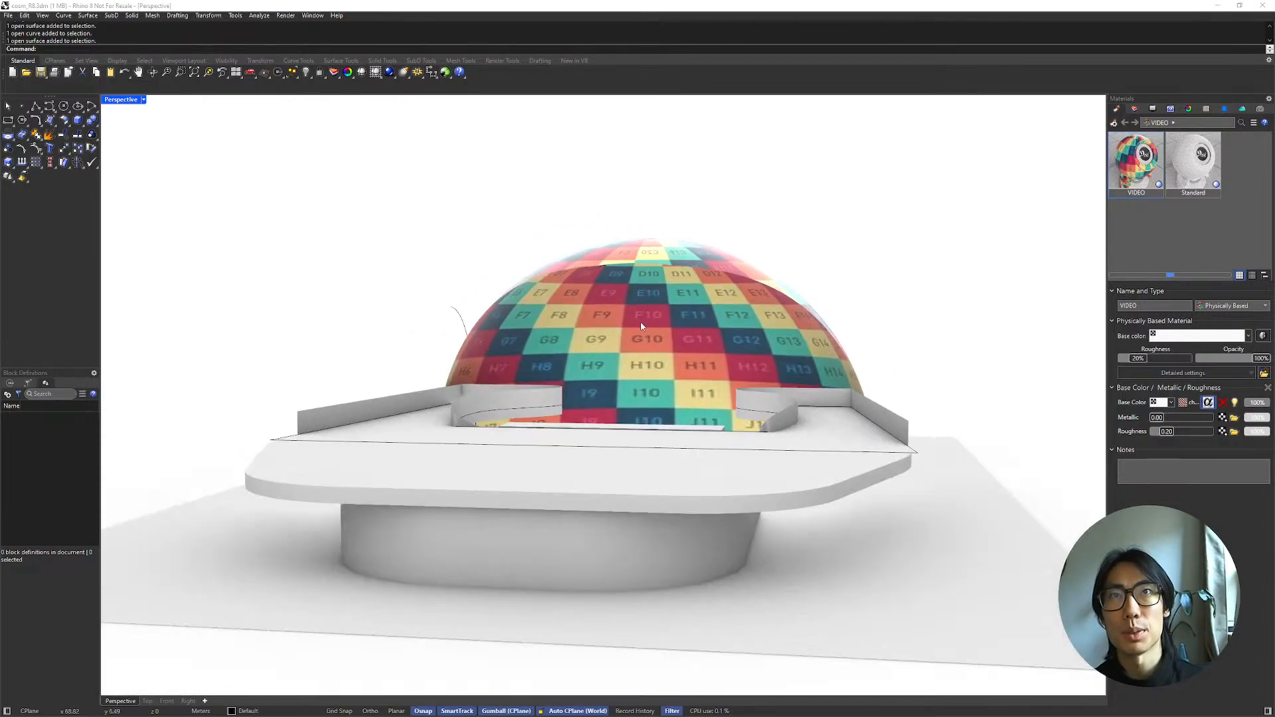
pyautogui.click(8, 16)
pyautogui.click(85, 172)
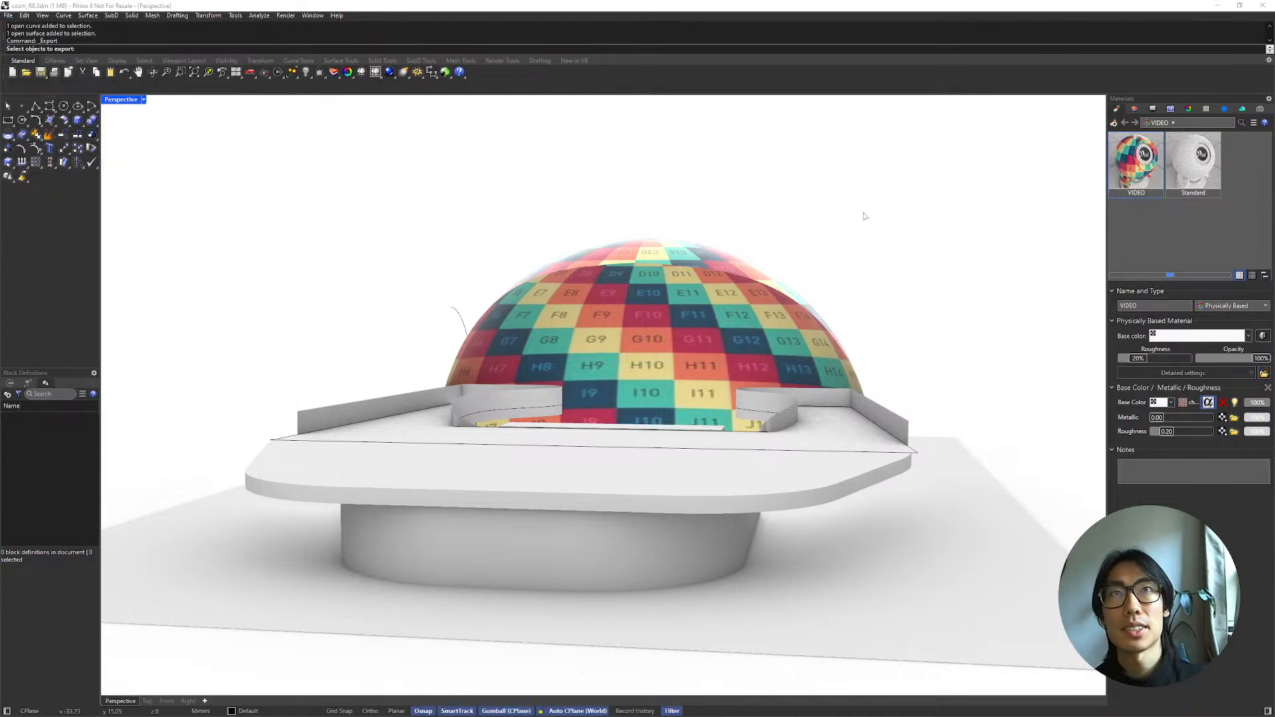
pyautogui.hotkey('ctrl', 'a')
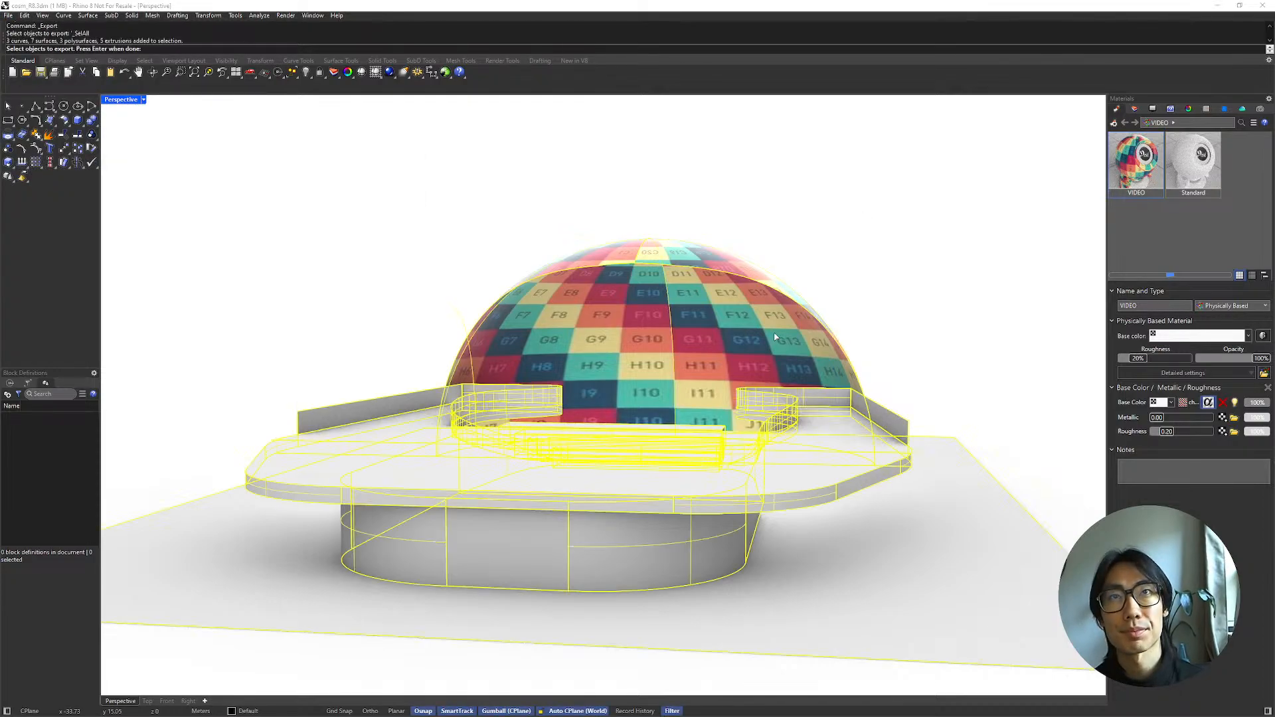
pyautogui.press('Return')
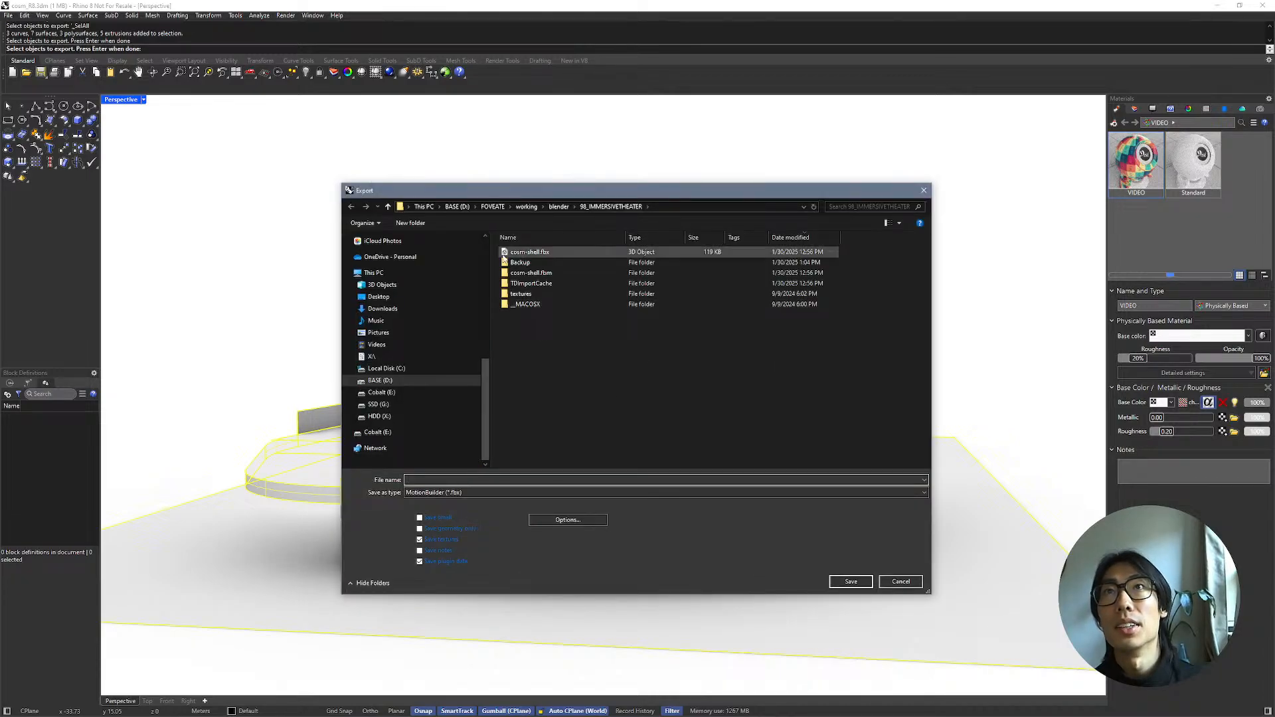
# Step: Export the model as the glTF binary file cosm1.glb in the 98_IMMERSIVETHEATER folder, replacing the existing file
pyautogui.click(488, 494)
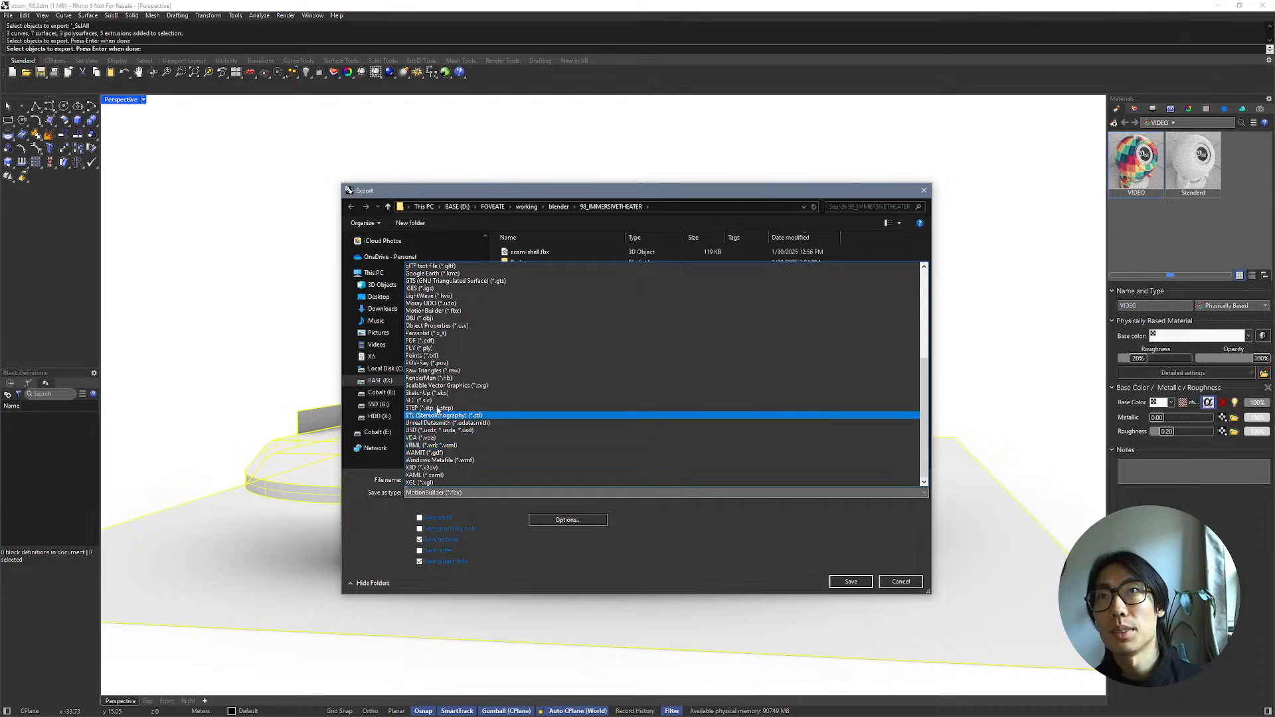
pyautogui.scroll(1, 449, 302)
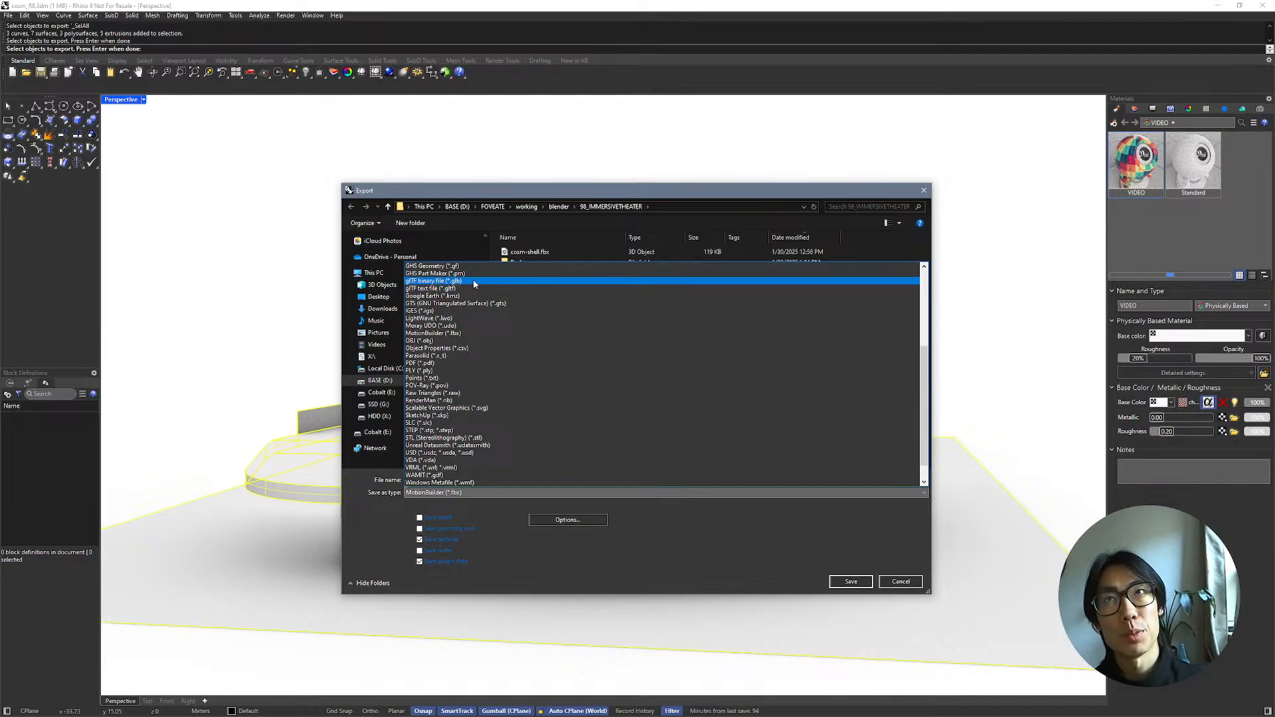
pyautogui.click(475, 283)
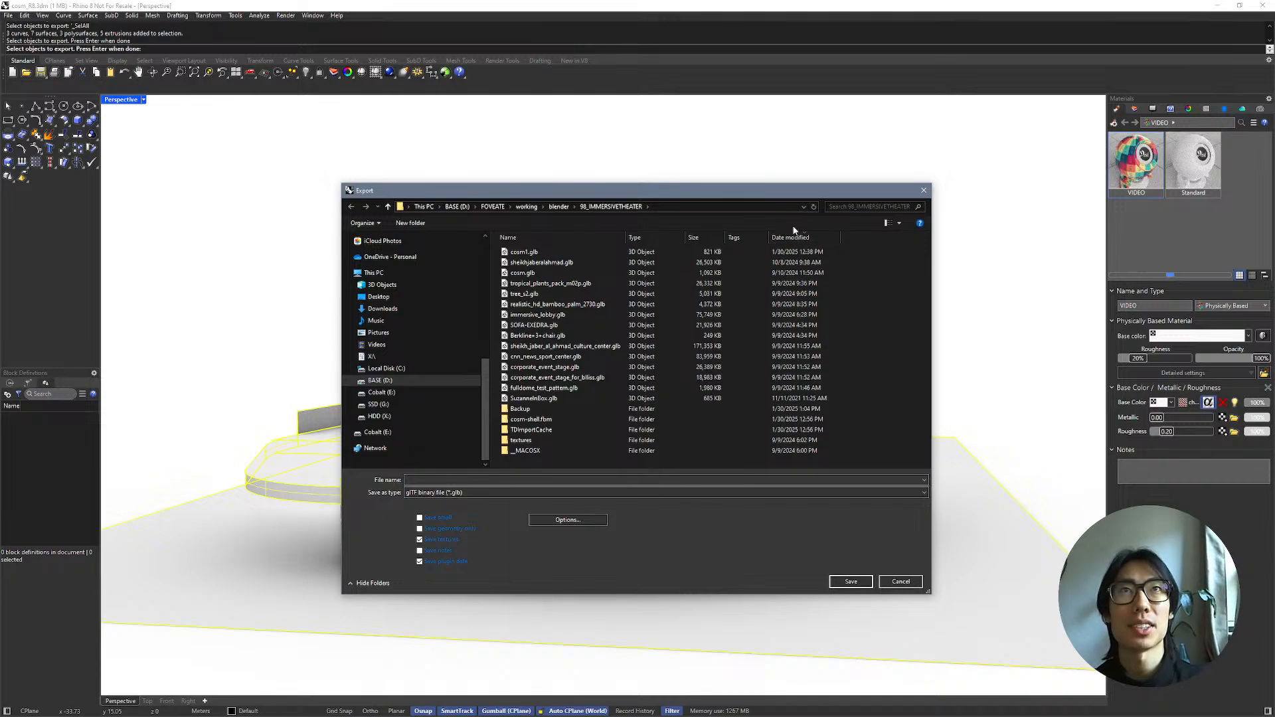
pyautogui.click(604, 251)
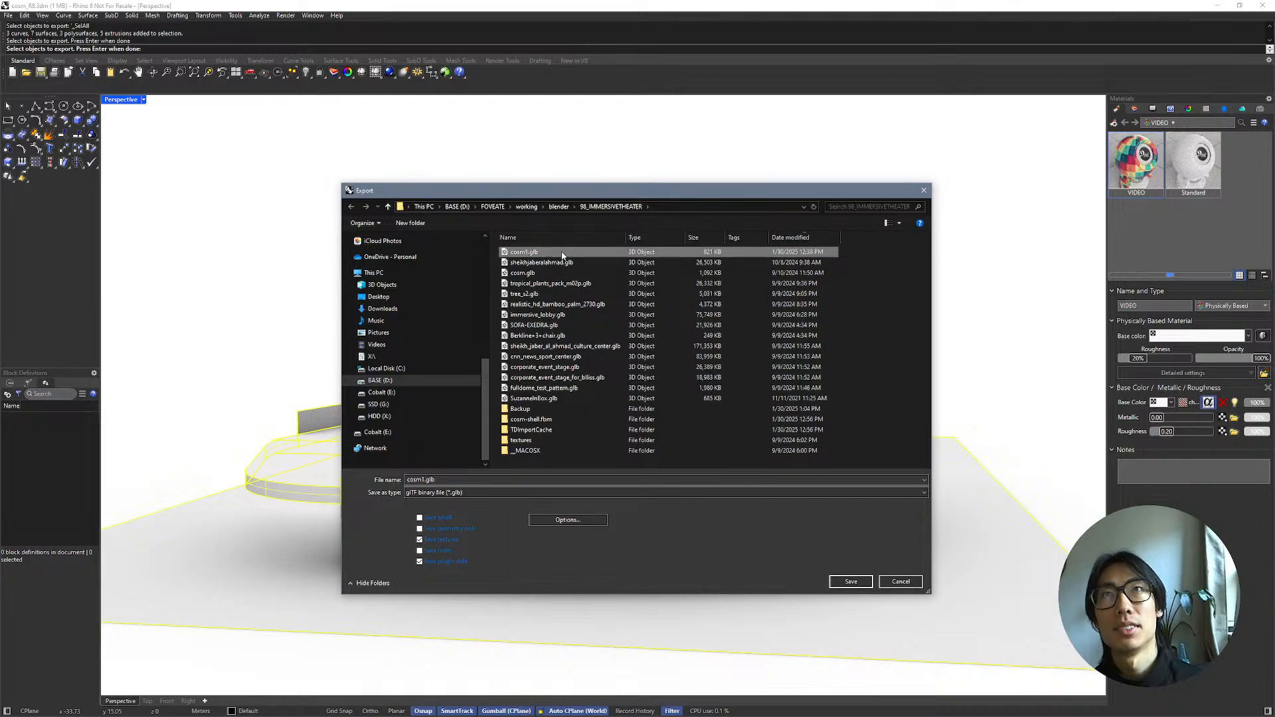
pyautogui.click(850, 582)
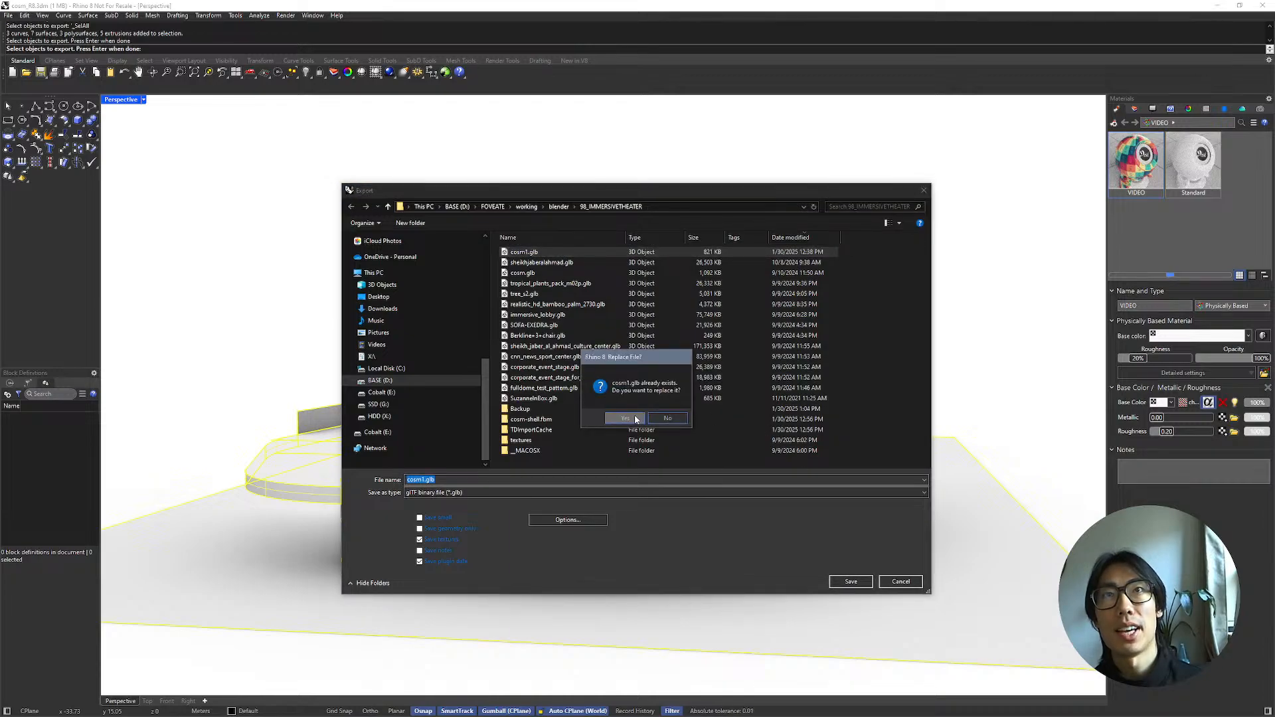
pyautogui.click(635, 420)
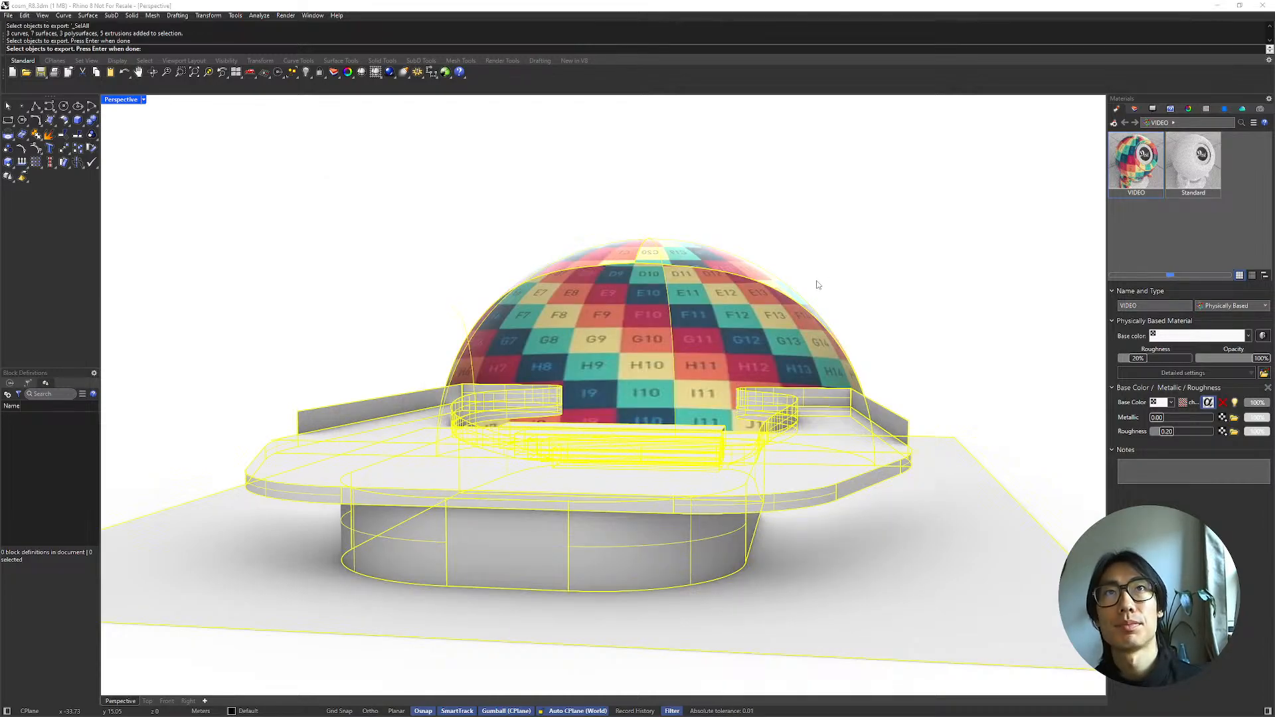
pyautogui.press('Return')
# Step: Switch to Foveate, leave the Arsenal Gallery scene and create a new scene from the dashboard
pyautogui.moveTo(779, 243); pyautogui.dragTo(812, 317, button='right')
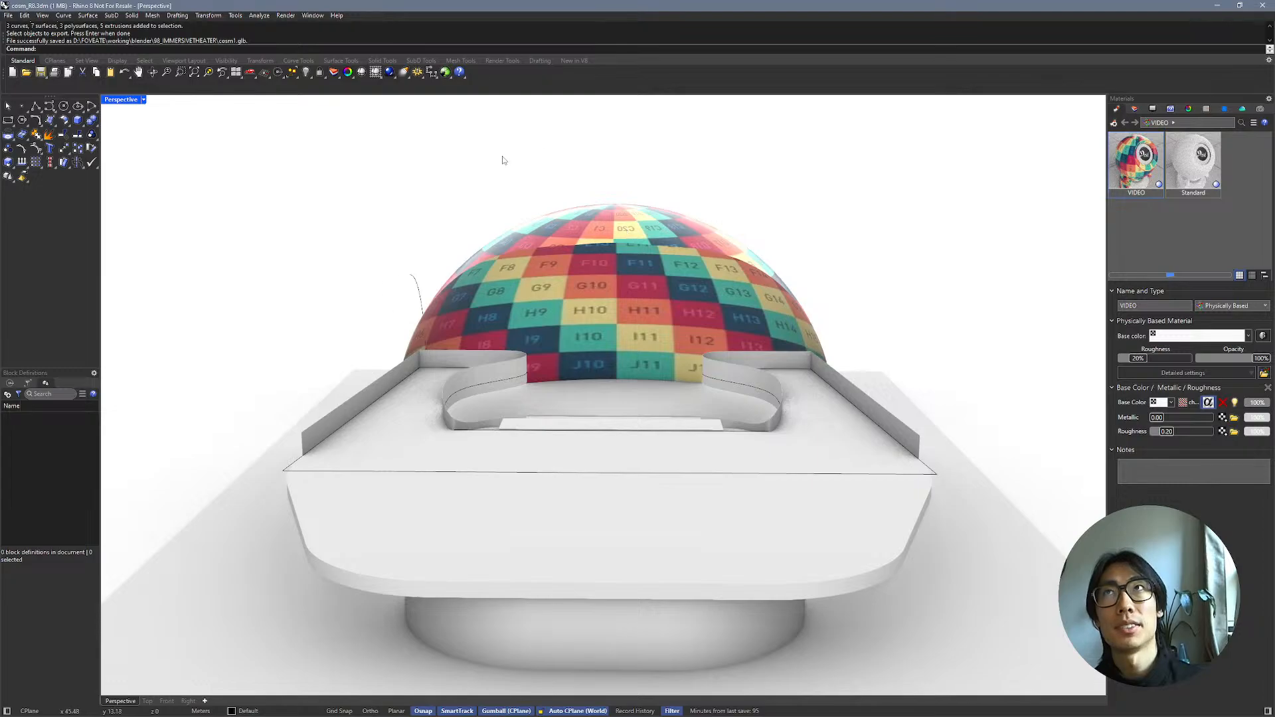
pyautogui.click(1226, 6)
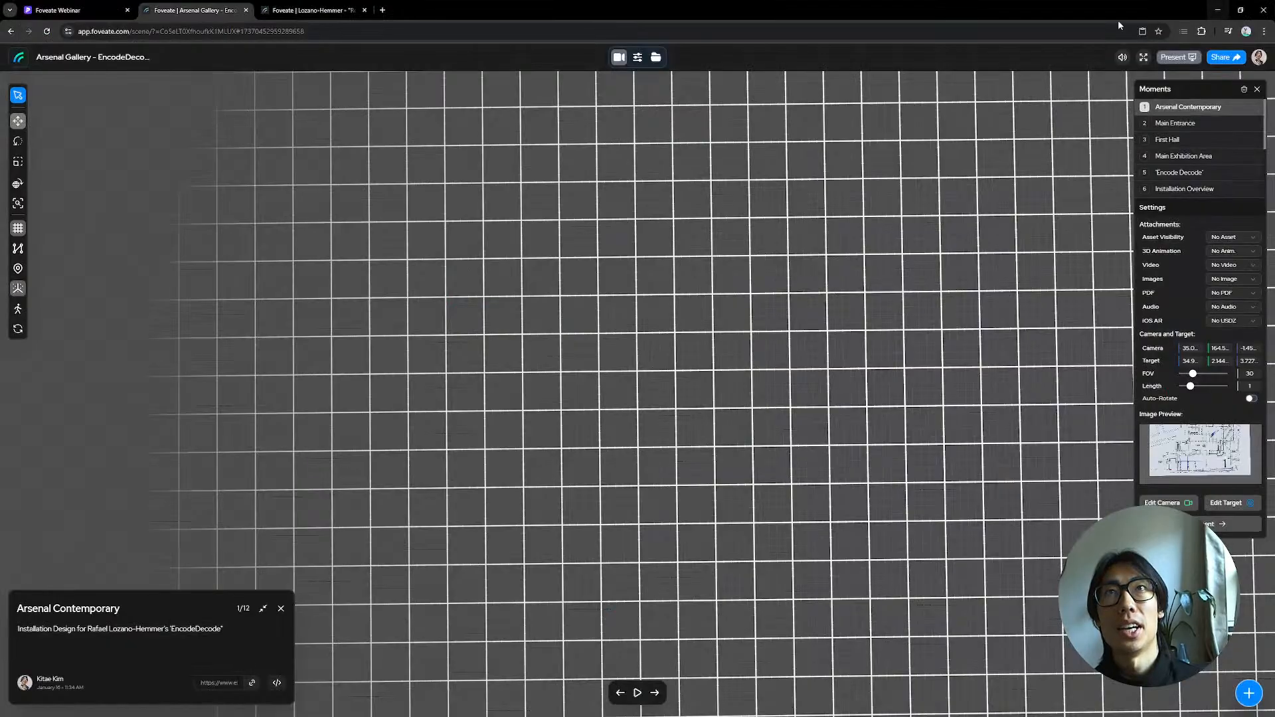
pyautogui.click(18, 61)
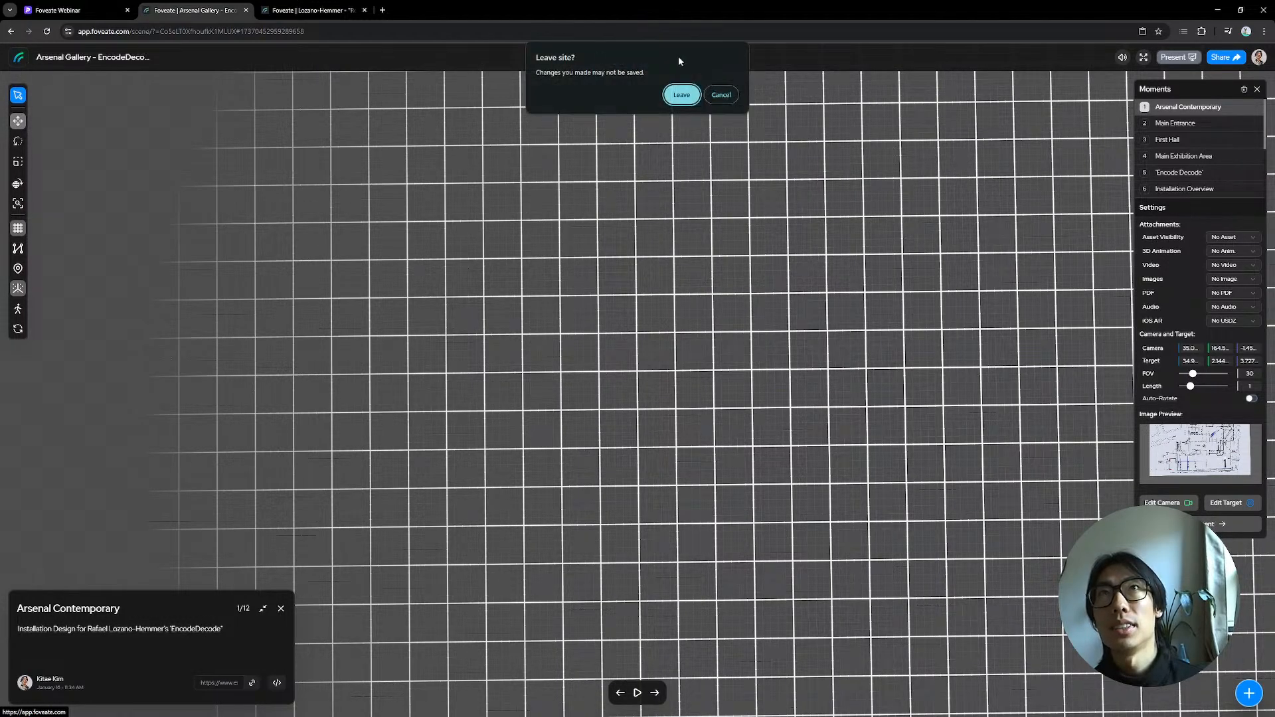
pyautogui.click(688, 92)
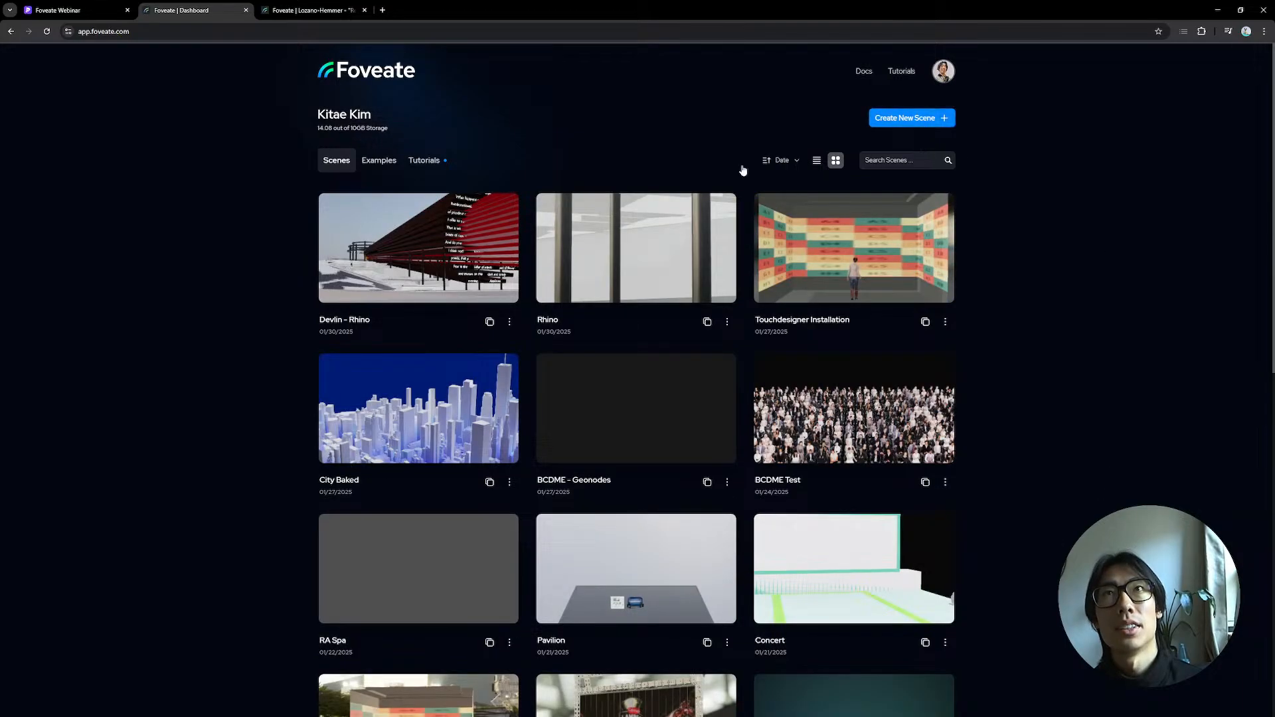
pyautogui.click(915, 120)
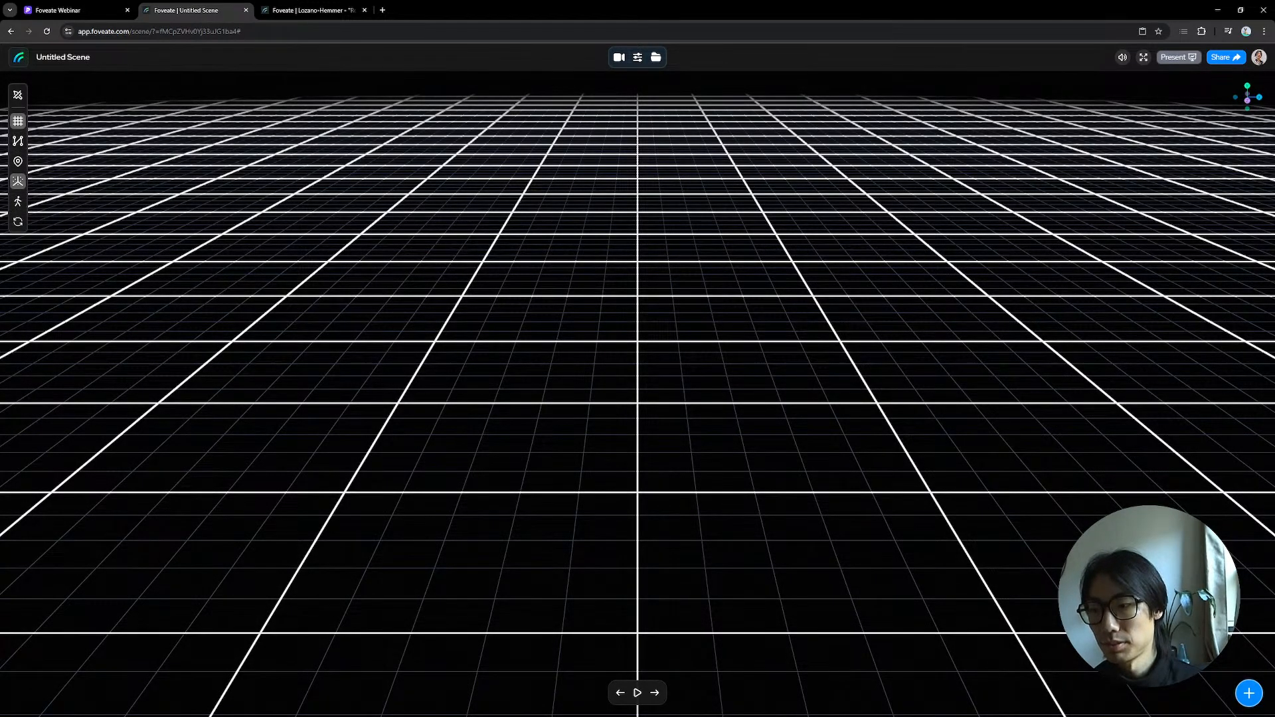
# Step: Import cosm1.glb from the 98_IMMERSIVETHEATER folder in File Explorer into the empty Foveate scene
pyautogui.hotkey('alt', 'Tab')
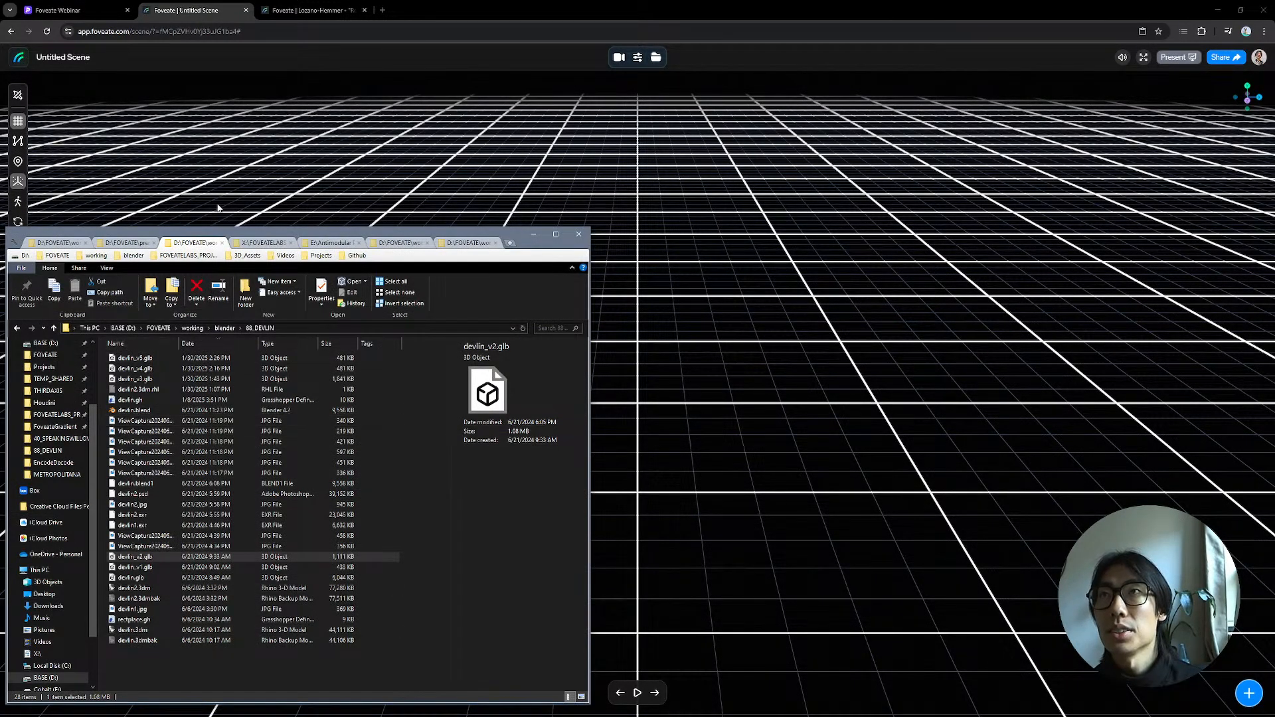
pyautogui.click(254, 244)
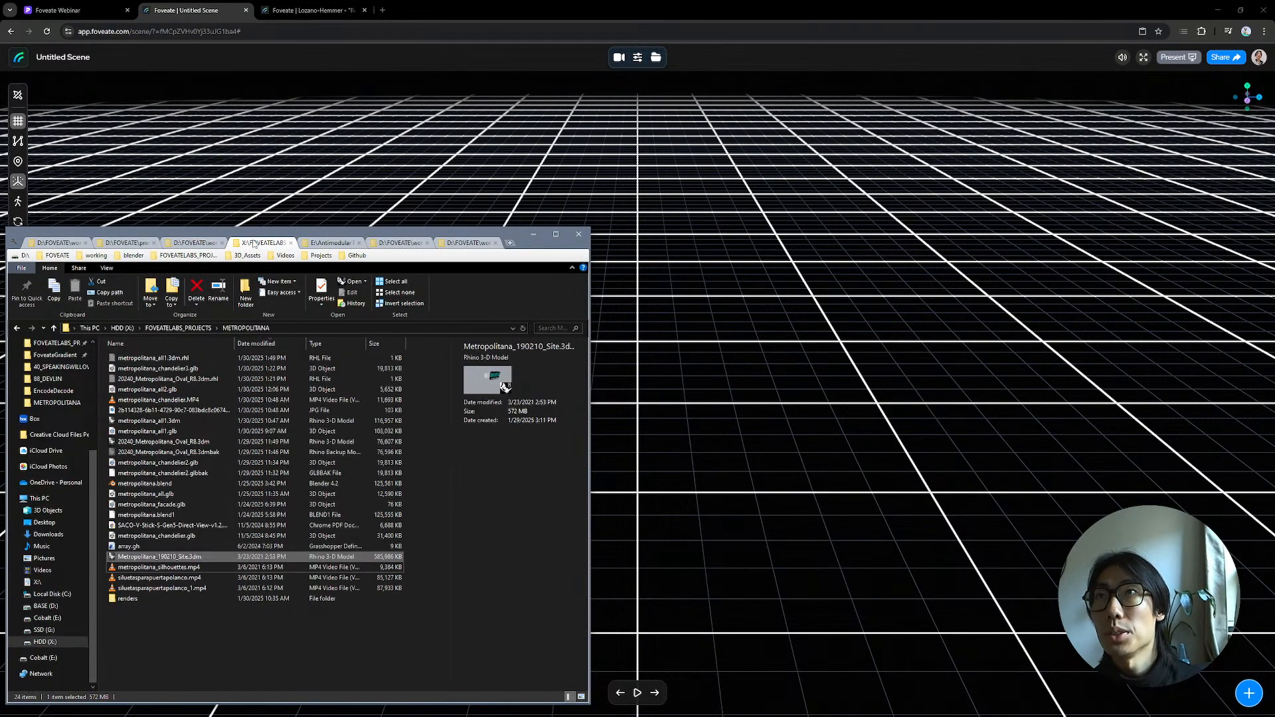
pyautogui.click(341, 244)
pyautogui.click(398, 243)
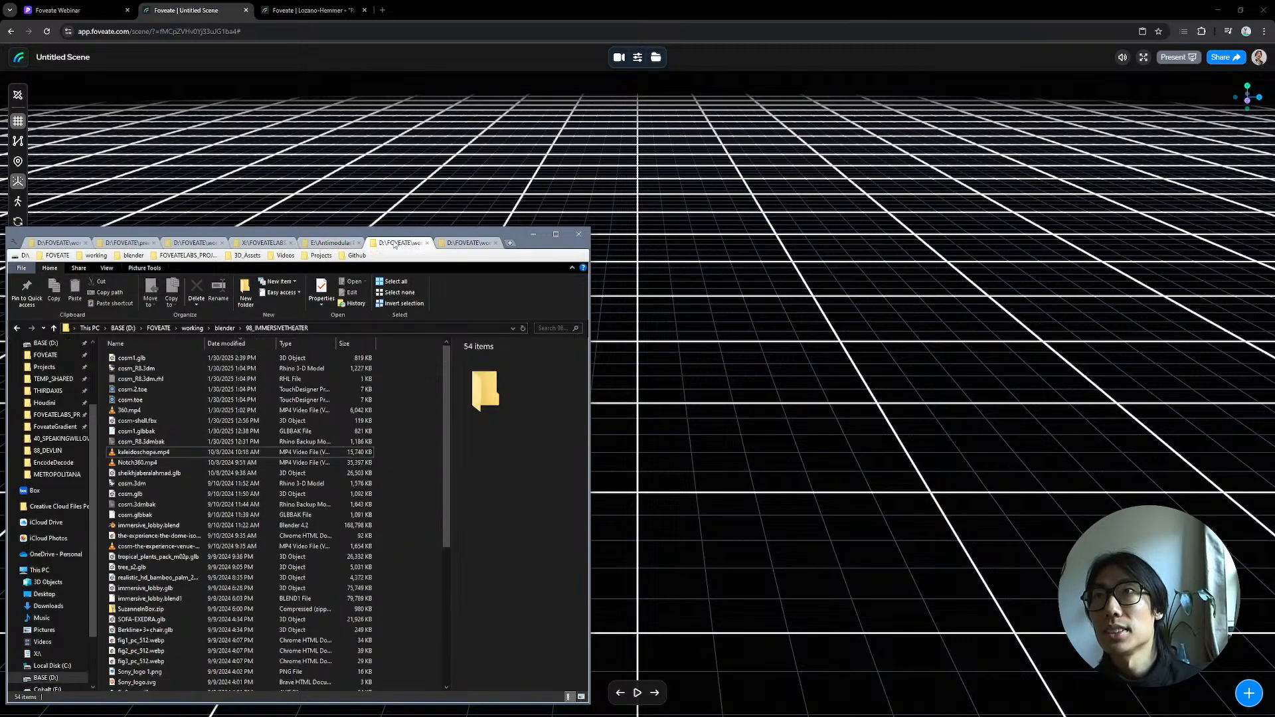
pyautogui.click(193, 358)
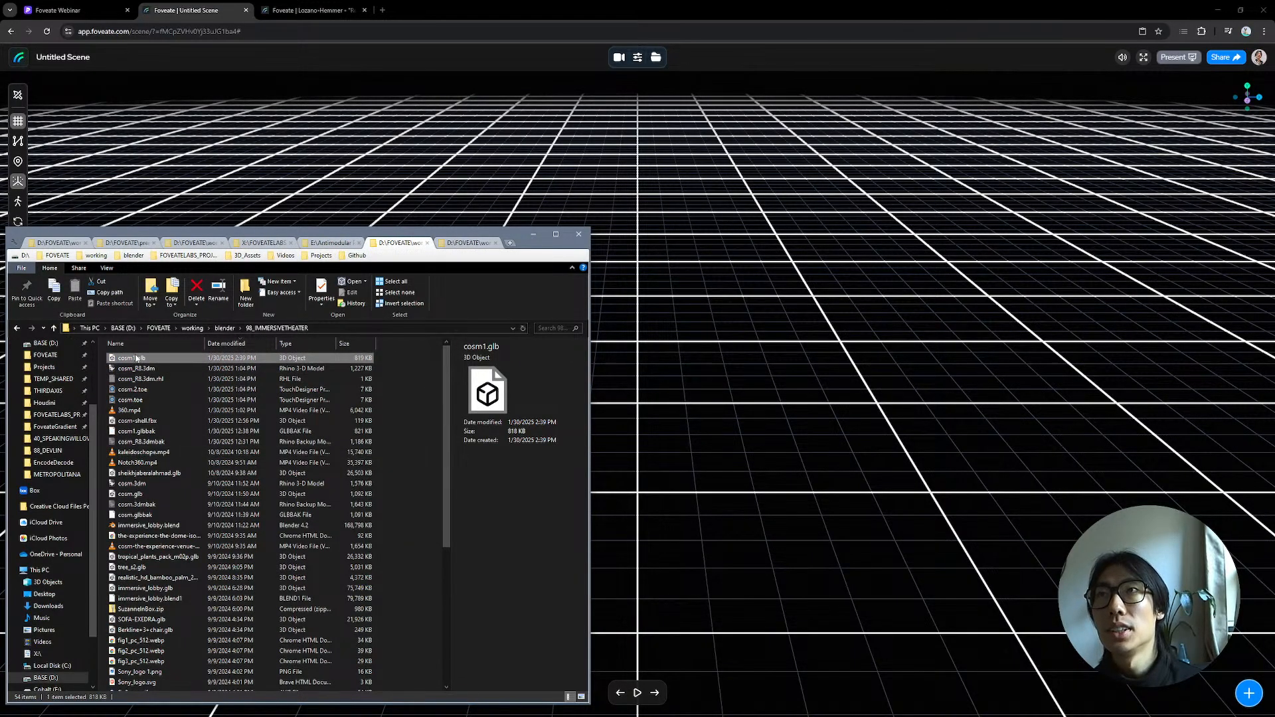
pyautogui.moveTo(269, 358); pyautogui.dragTo(800, 242)
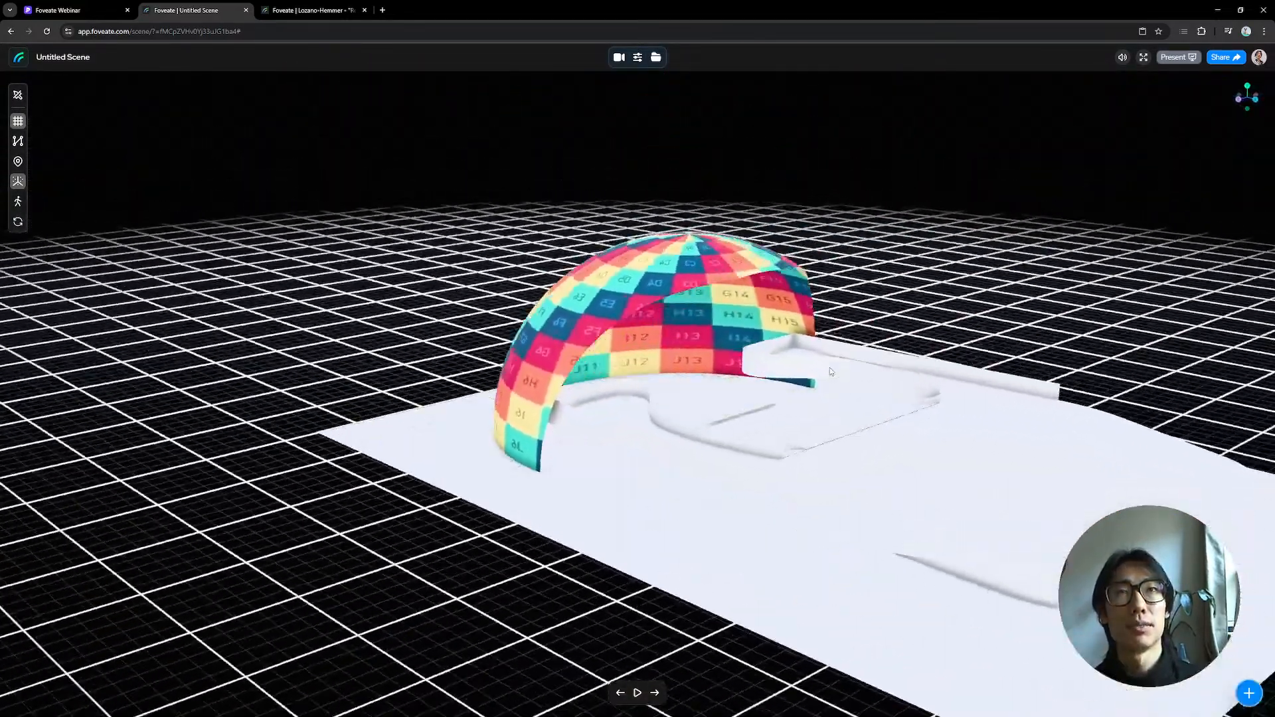
# Step: Hide the scene grid and light the theater model with the Rhino Studio environment
pyautogui.press('g')
pyautogui.moveTo(830, 372); pyautogui.dragTo(698, 372)
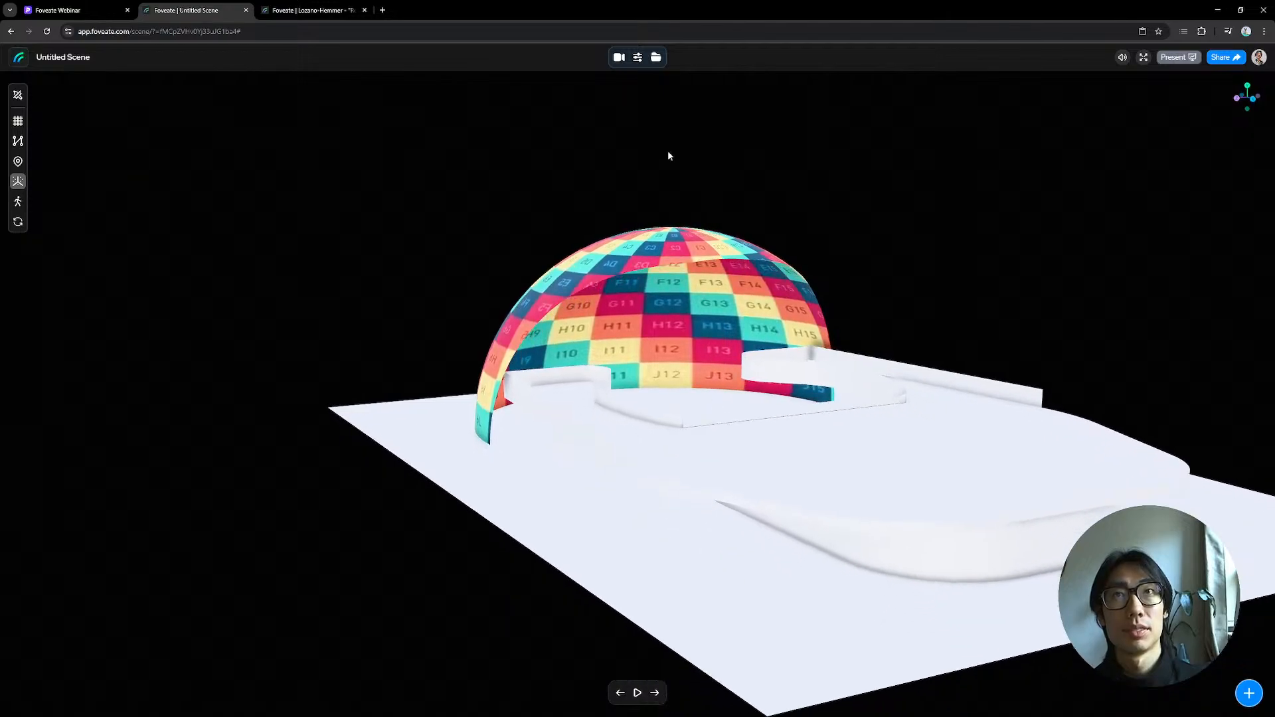
pyautogui.click(637, 57)
pyautogui.scroll(-2, 1219, 344)
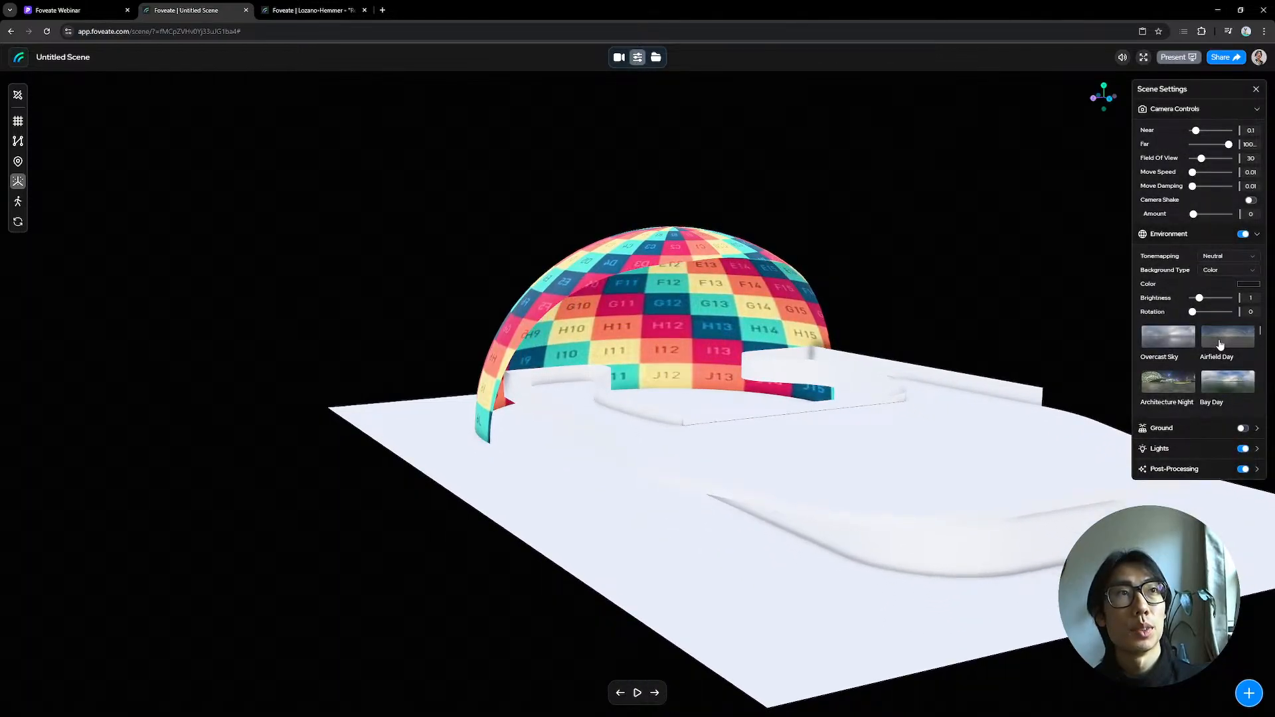
pyautogui.scroll(-3, 1219, 344)
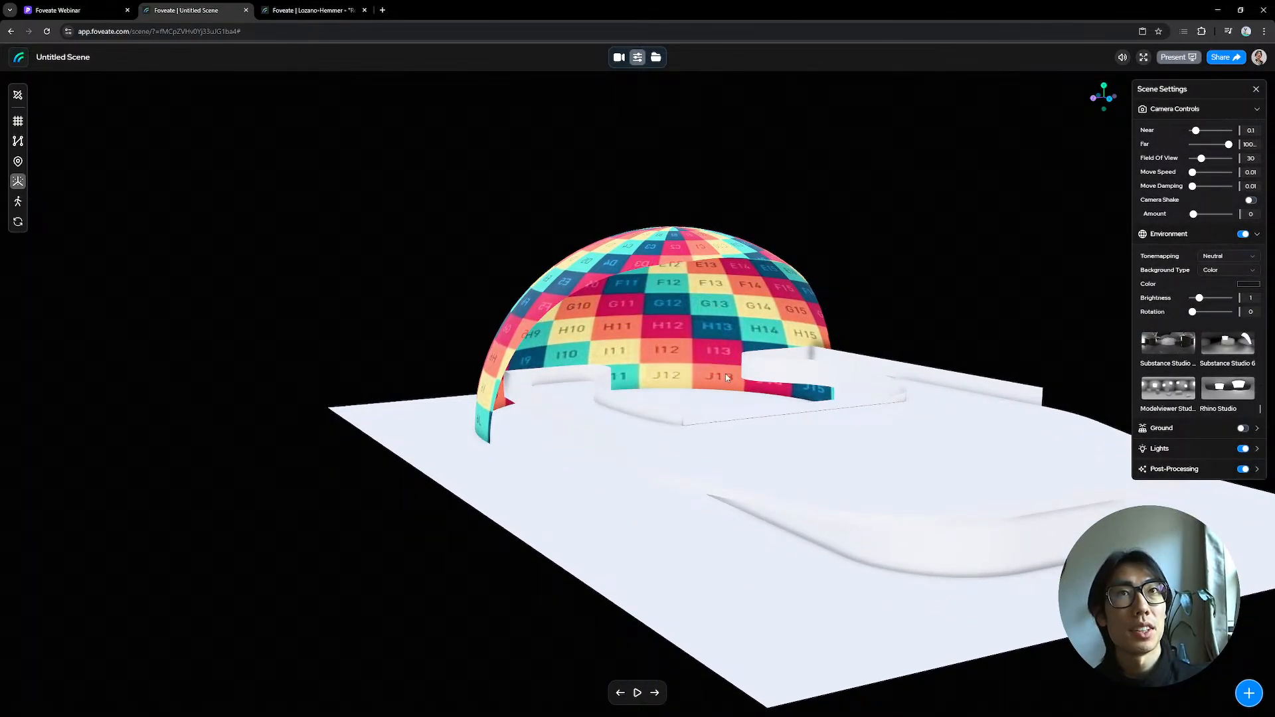
pyautogui.click(1244, 395)
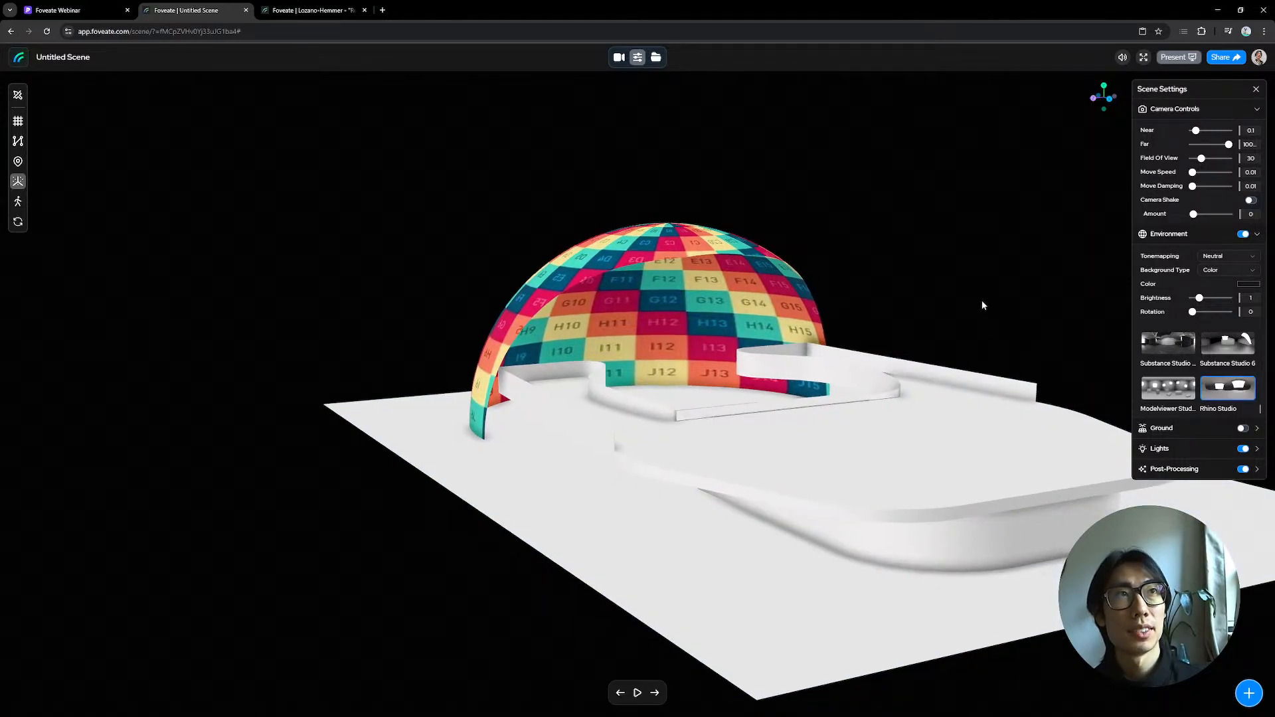
# Step: Set the environment background to Image Sphere with a blur of 0.68 and a rotation of about 106
pyautogui.click(1228, 269)
pyautogui.click(1221, 294)
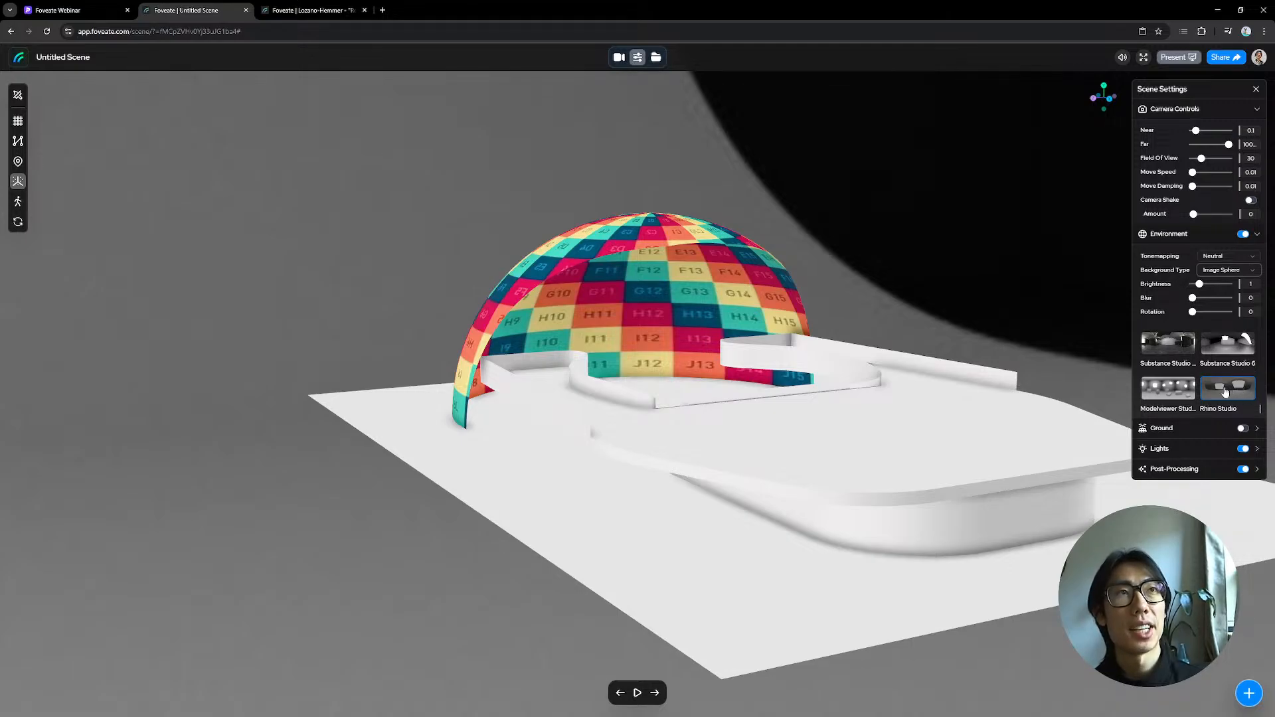
pyautogui.moveTo(1193, 312); pyautogui.dragTo(1215, 302)
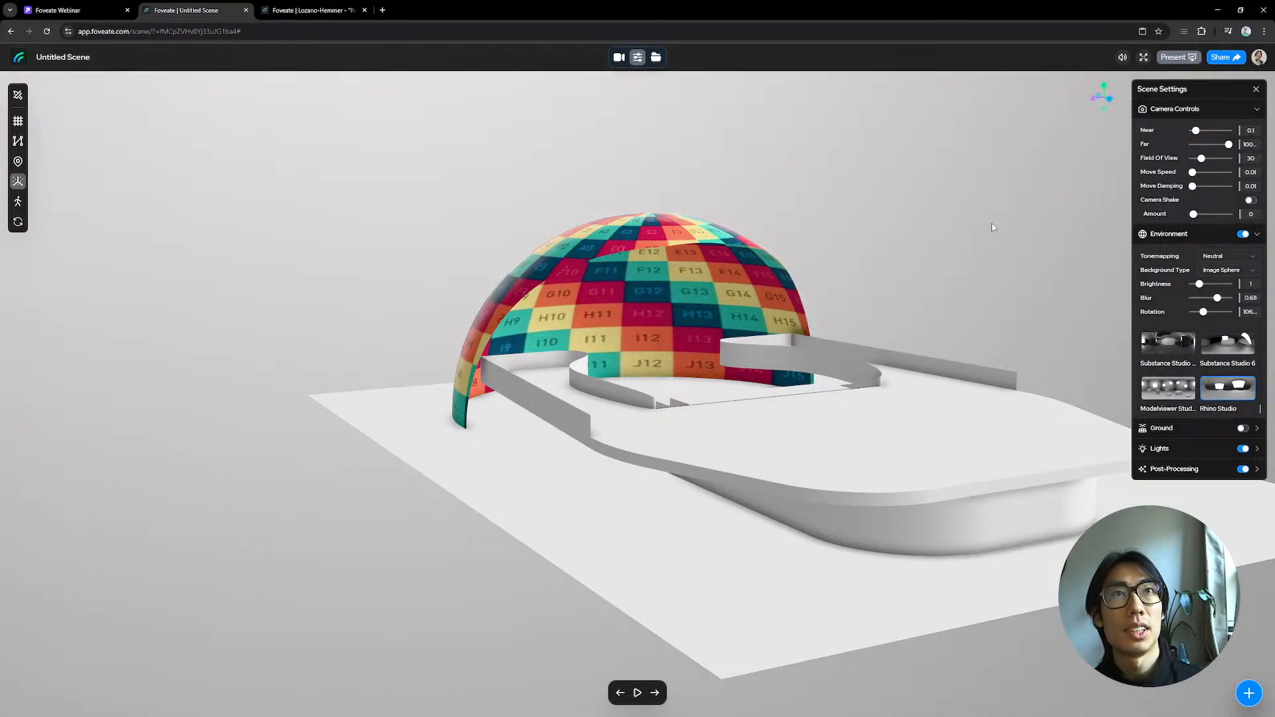
# Step: Set the ambient occlusion to intensity 6.93, radius 32 and falloff 1.33 in the post-processing settings
pyautogui.click(1172, 469)
pyautogui.scroll(-1, 1172, 468)
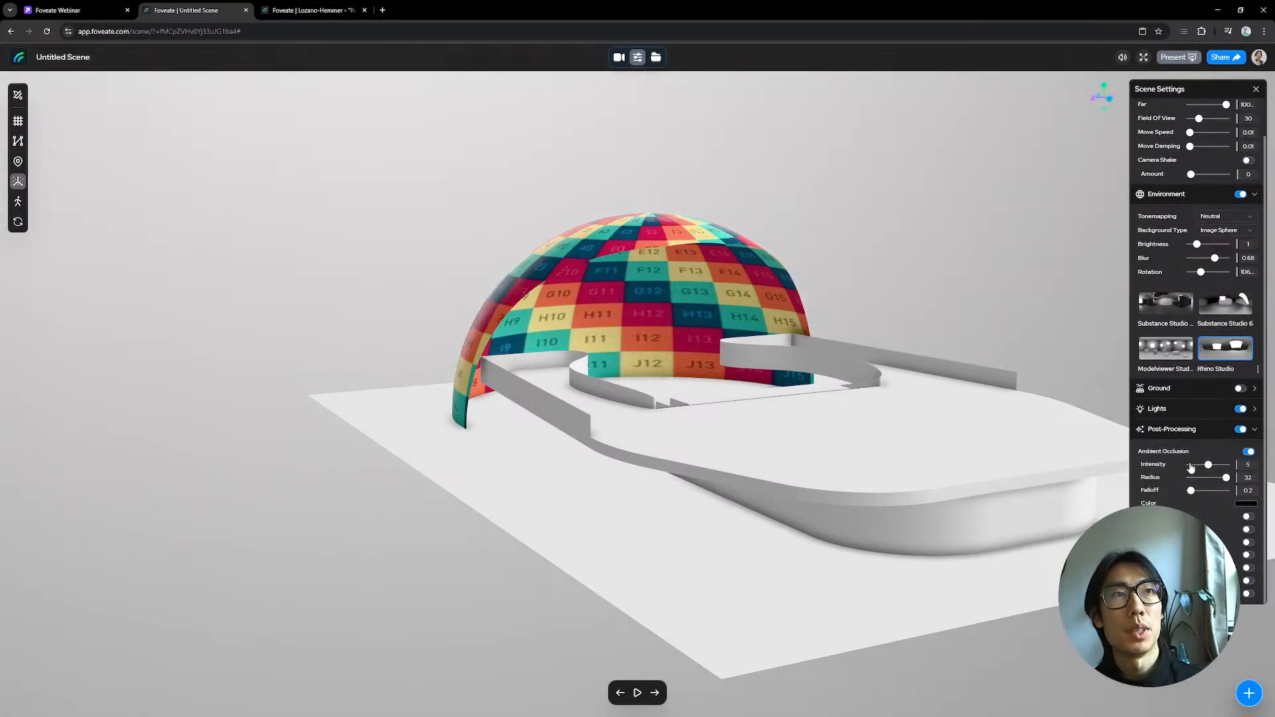
pyautogui.moveTo(1190, 490); pyautogui.dragTo(1235, 485)
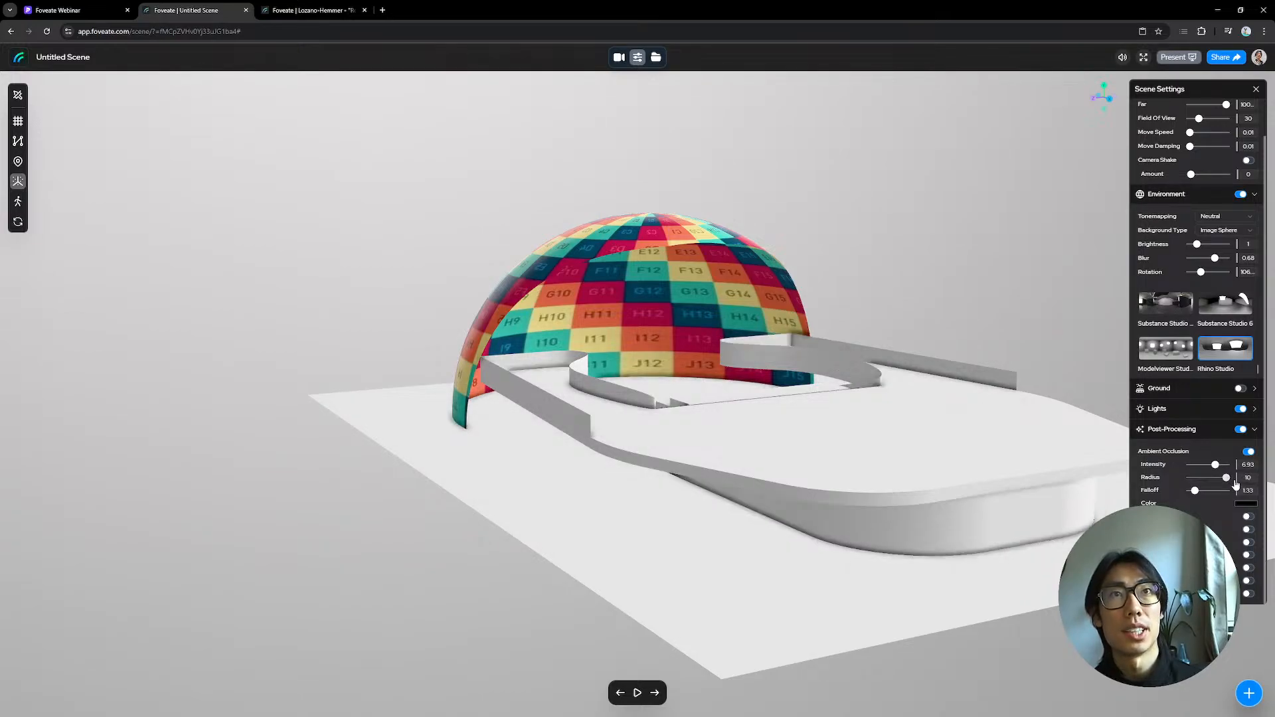
pyautogui.doubleClick(1253, 480)
pyautogui.write('32')
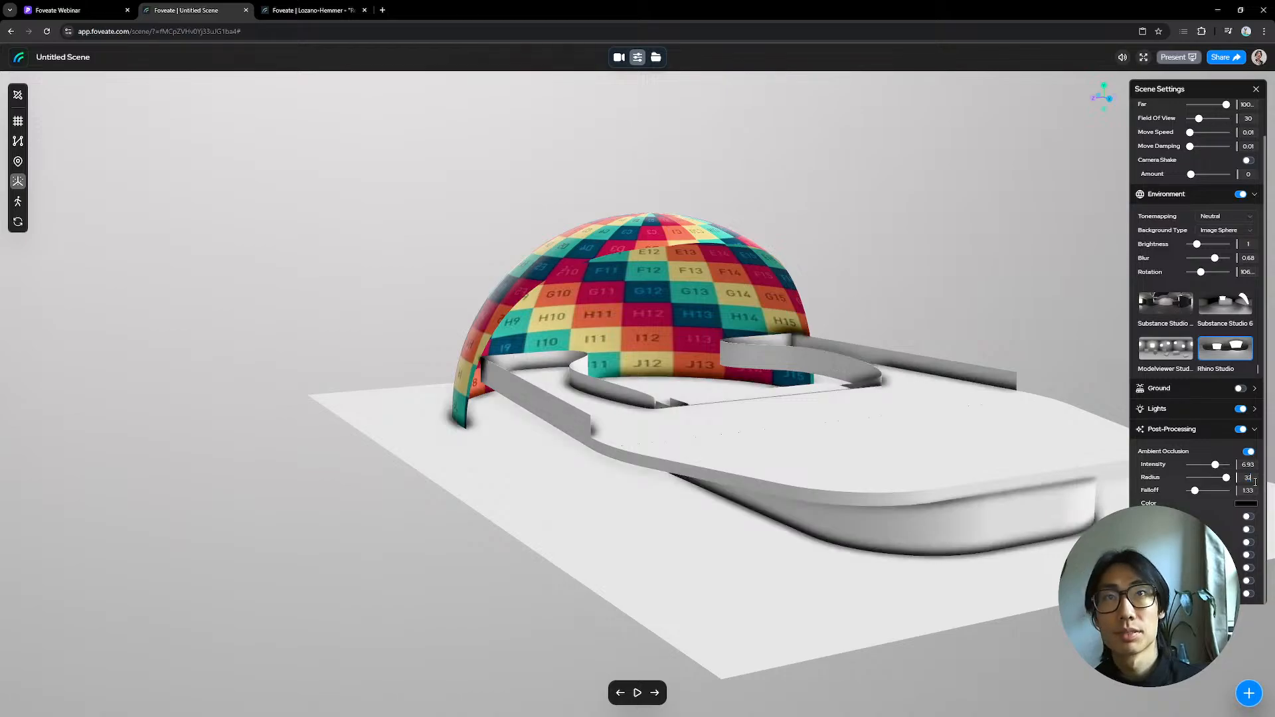
# Step: Change the ambient occlusion color to gray and check the shading around the balcony walls and dome
pyautogui.moveTo(894, 458); pyautogui.dragTo(846, 483)
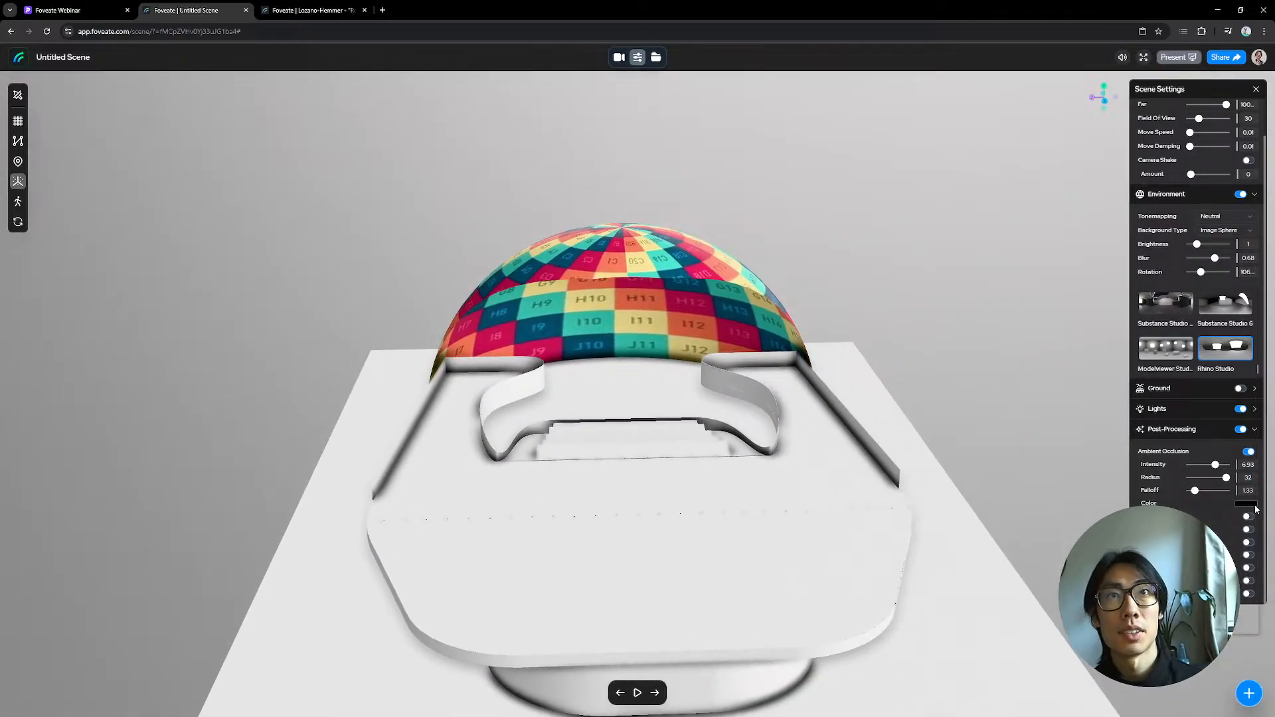
pyautogui.click(1254, 505)
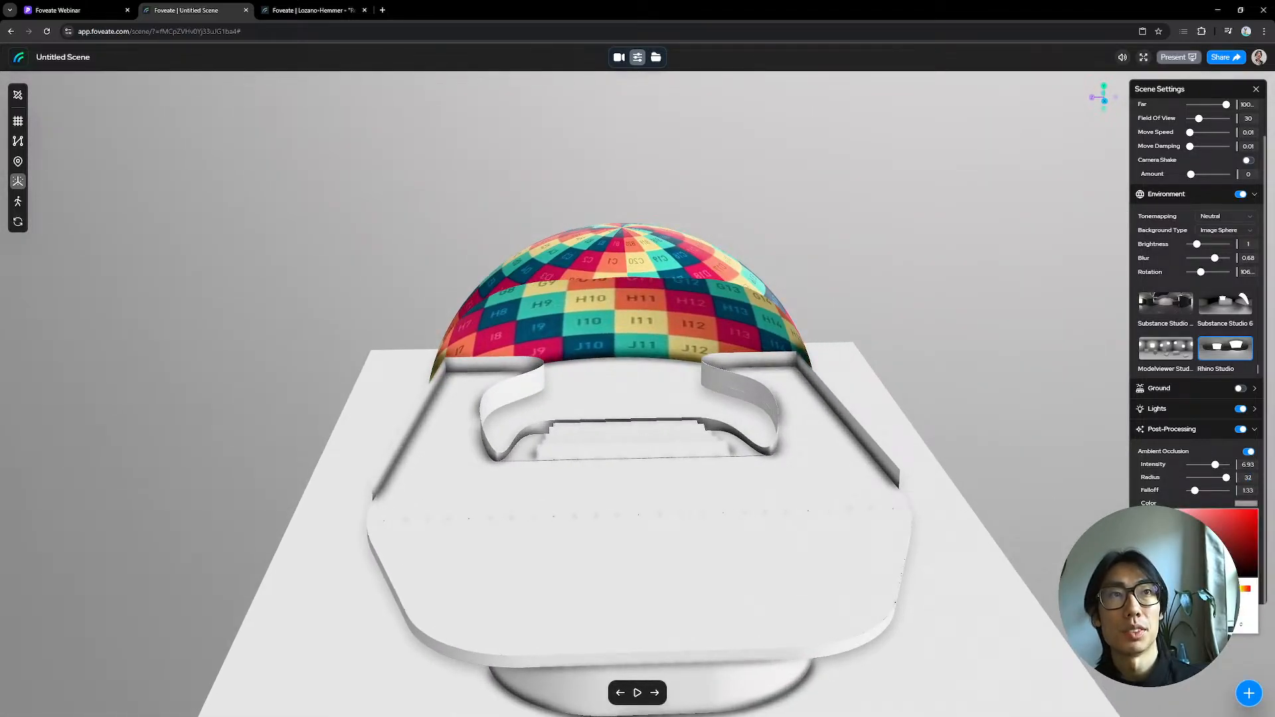
pyautogui.moveTo(1145, 541); pyautogui.dragTo(804, 386)
pyautogui.scroll(5, 581, 312)
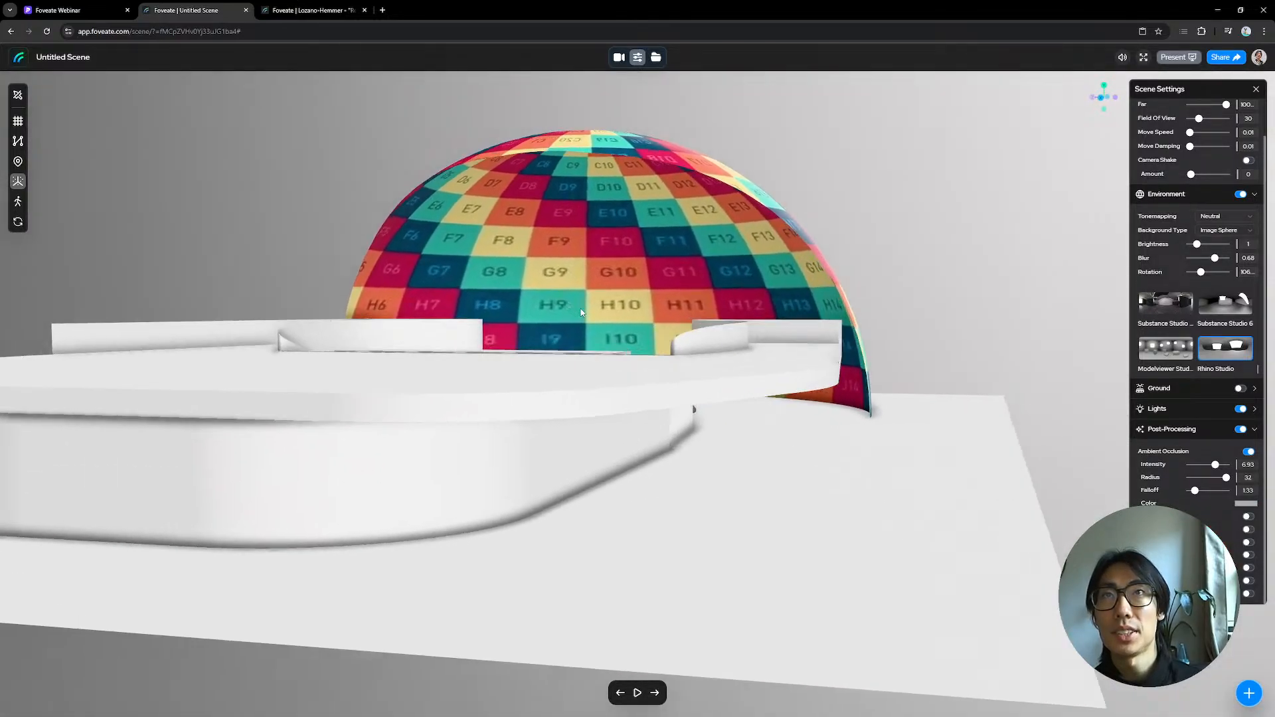
pyautogui.moveTo(581, 310); pyautogui.dragTo(601, 324)
pyautogui.scroll(6, 582, 310)
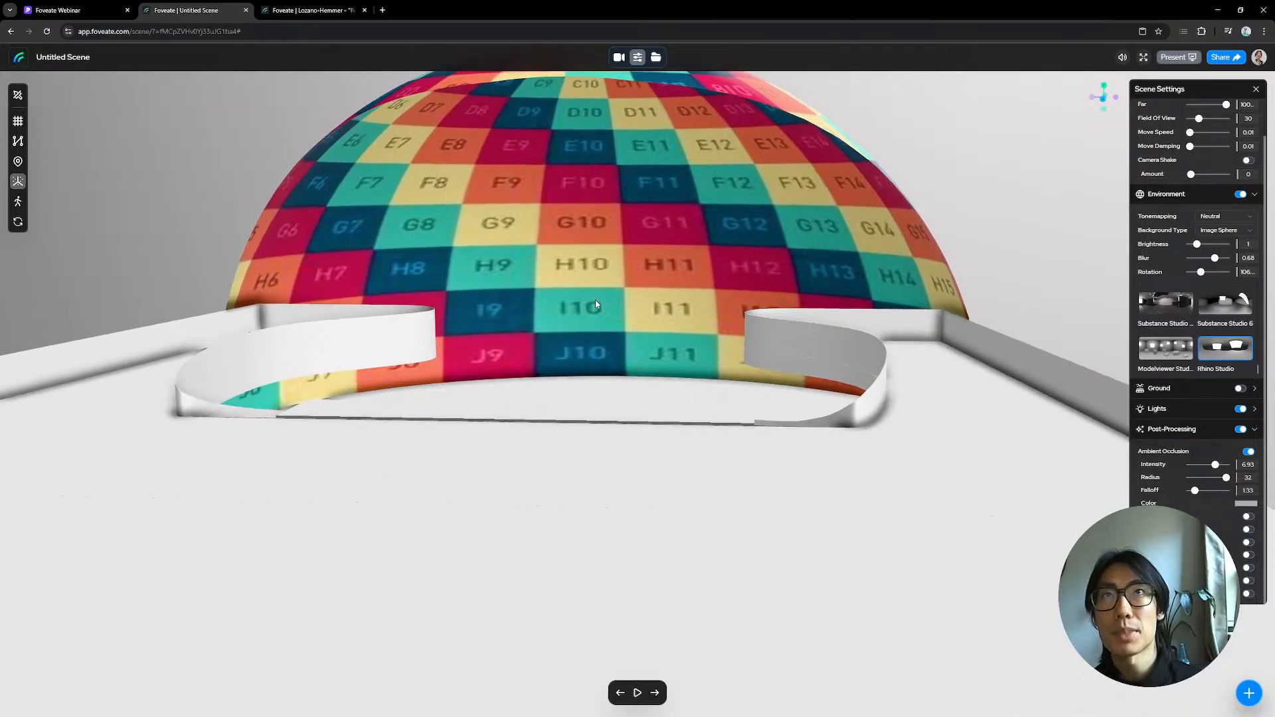
pyautogui.scroll(-5, 595, 304)
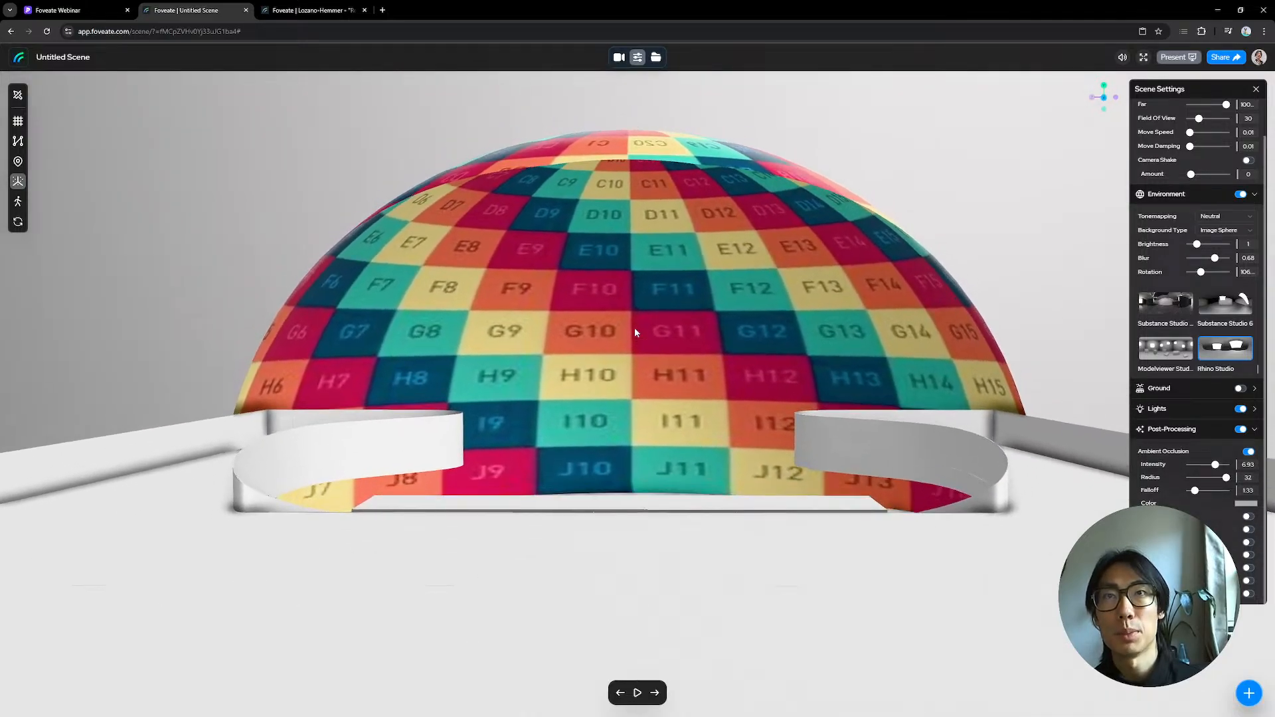
# Step: Save the exterior view of the theater as a moment titled Moment 1 and switch to first-person navigation facing the seating steps
pyautogui.press('m')
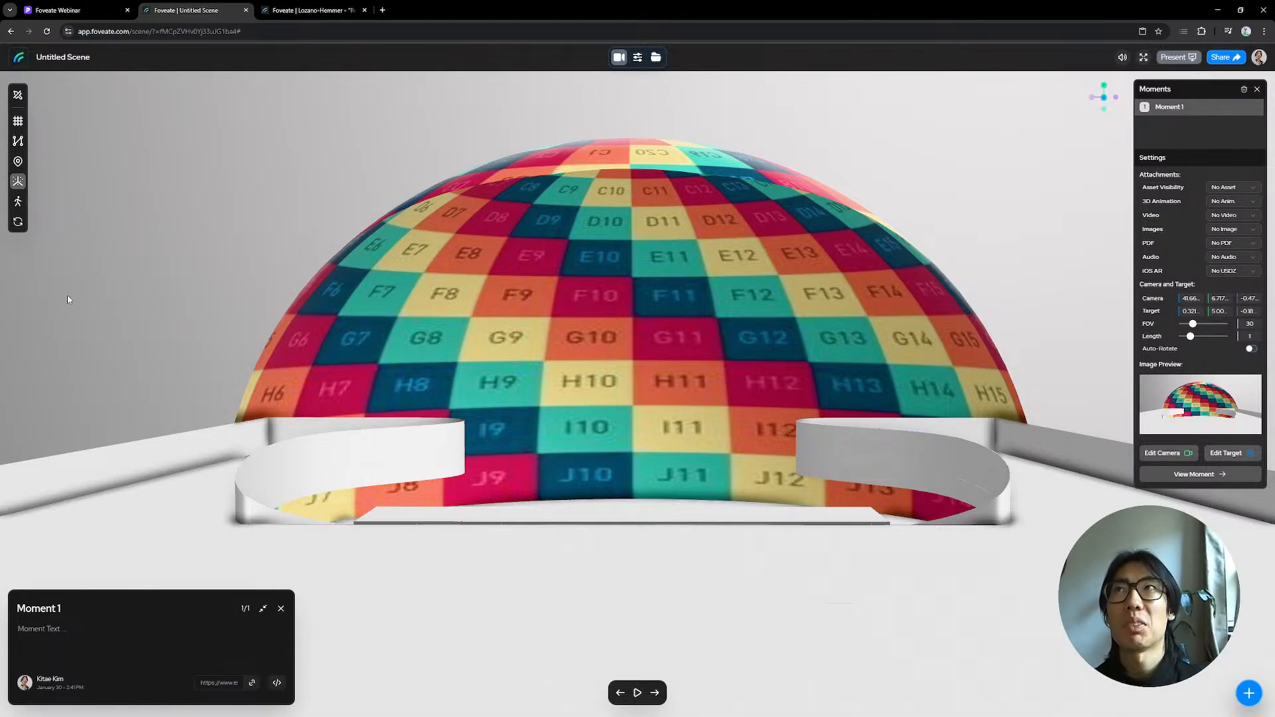
pyautogui.click(20, 201)
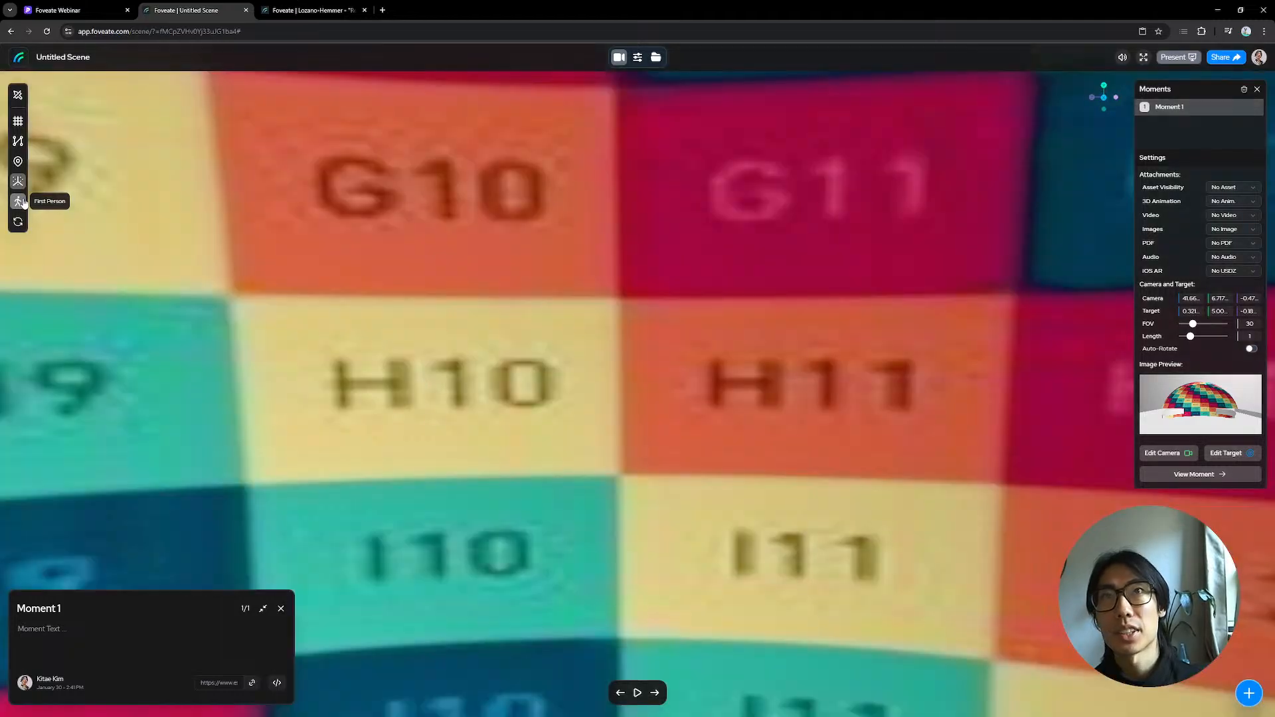
pyautogui.moveTo(583, 390); pyautogui.dragTo(767, 386)
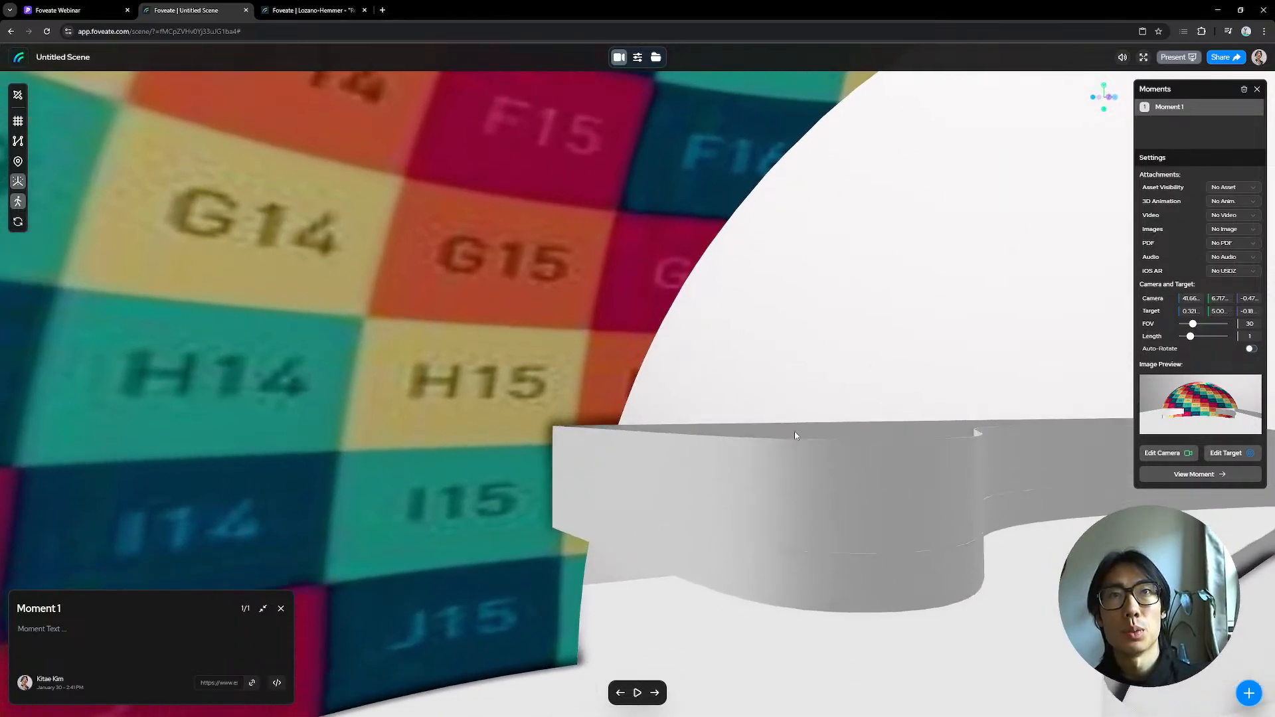
pyautogui.moveTo(794, 432); pyautogui.dragTo(895, 421)
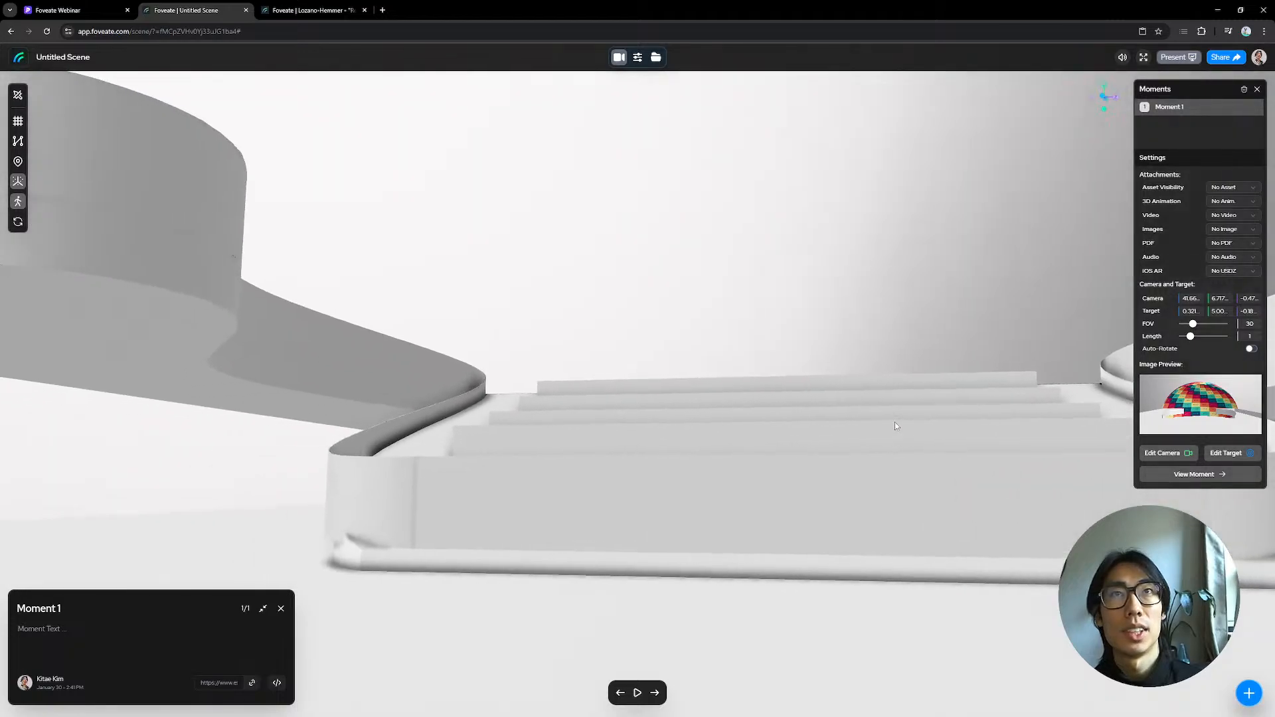
# Step: Save a dome-facing view from the seating, with a field of view of 65.6, as a new moment titled Main Seating
pyautogui.click(644, 58)
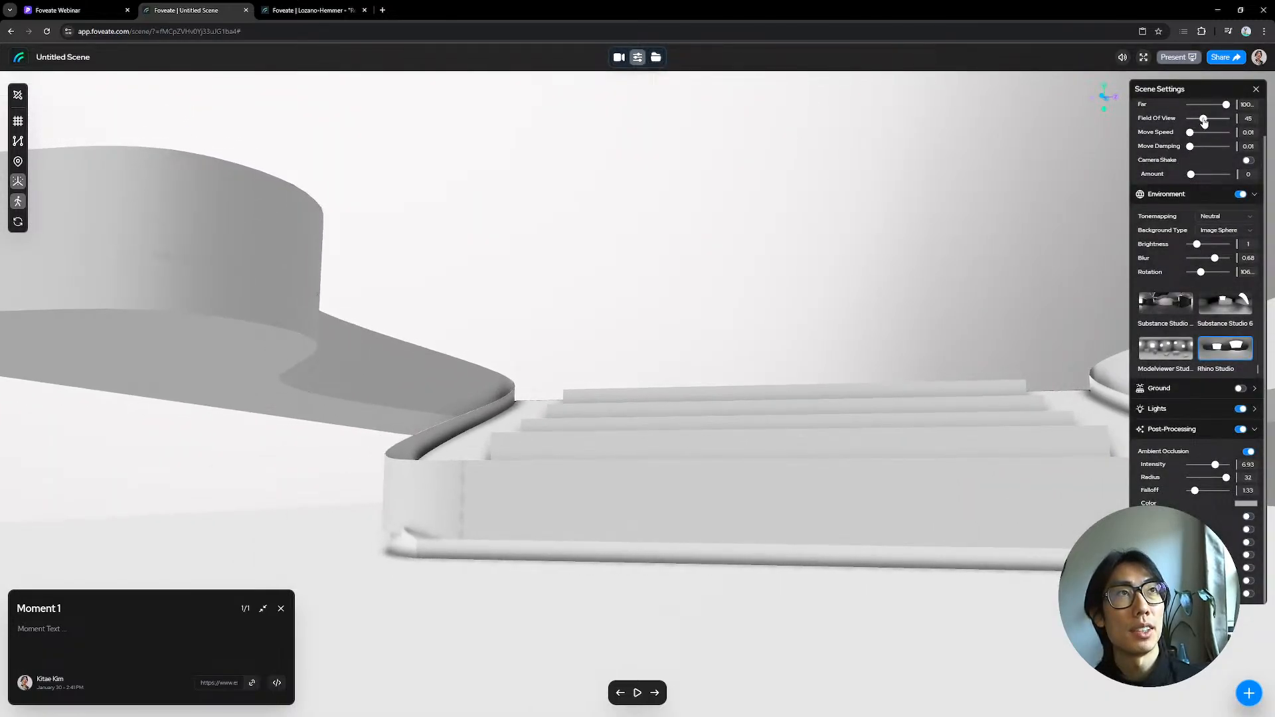
pyautogui.moveTo(1202, 118); pyautogui.dragTo(1211, 127)
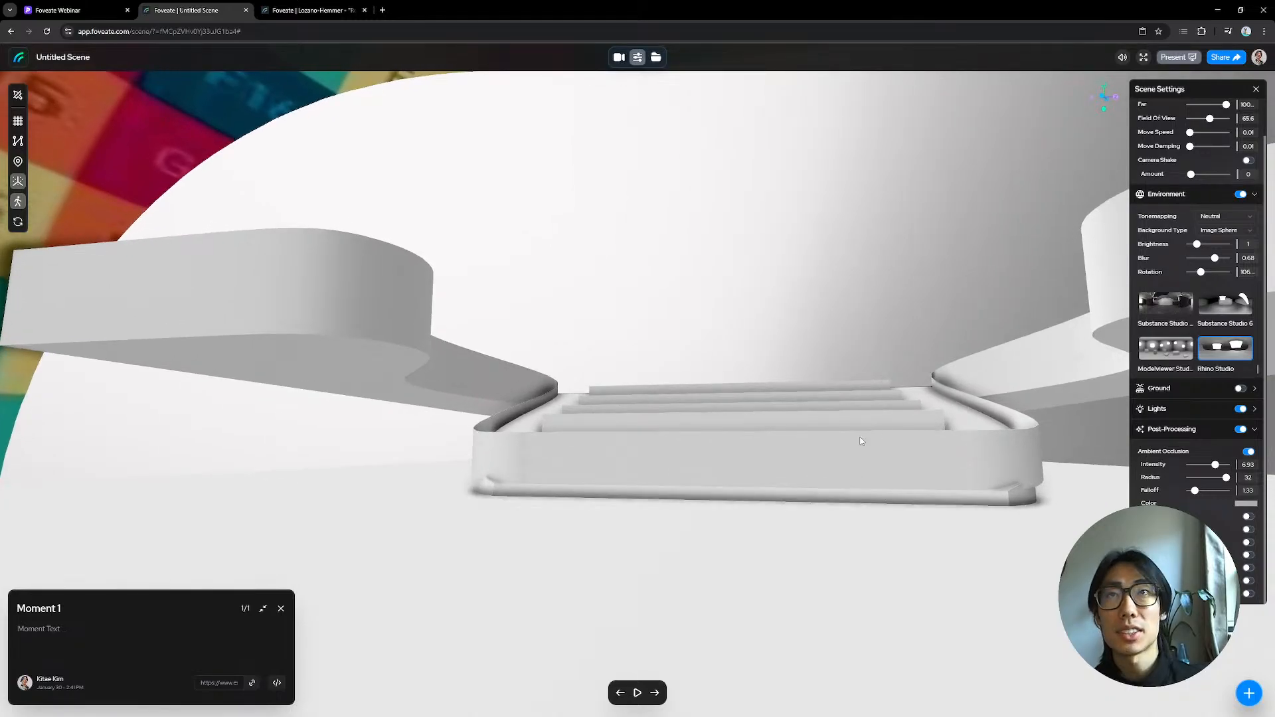
pyautogui.moveTo(863, 442); pyautogui.dragTo(566, 411)
pyautogui.press('w')
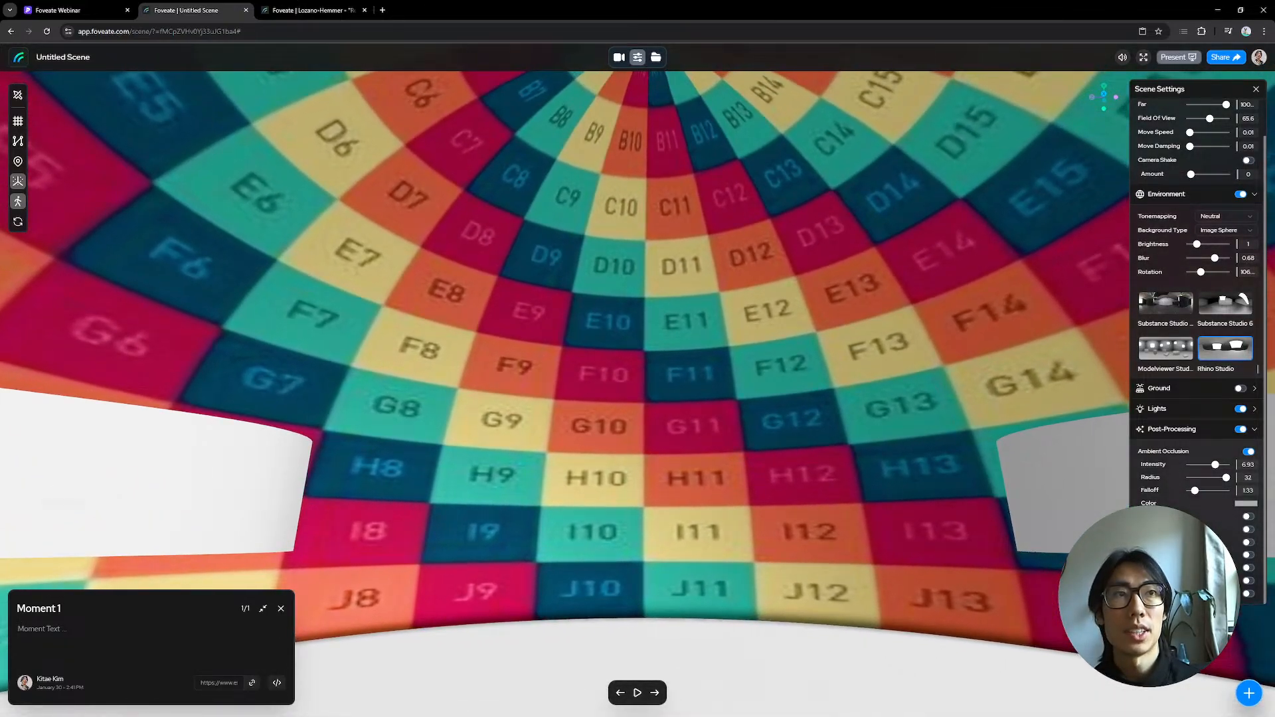
pyautogui.click(1249, 693)
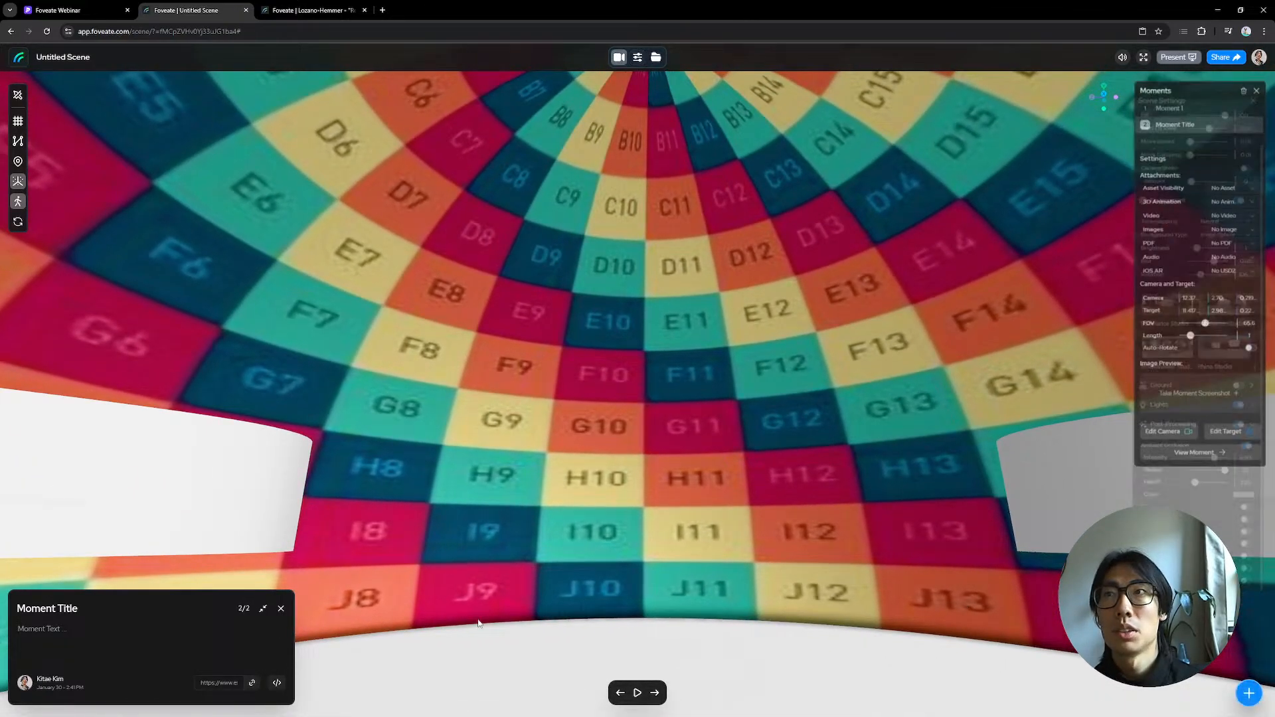
pyautogui.tripleClick(66, 608)
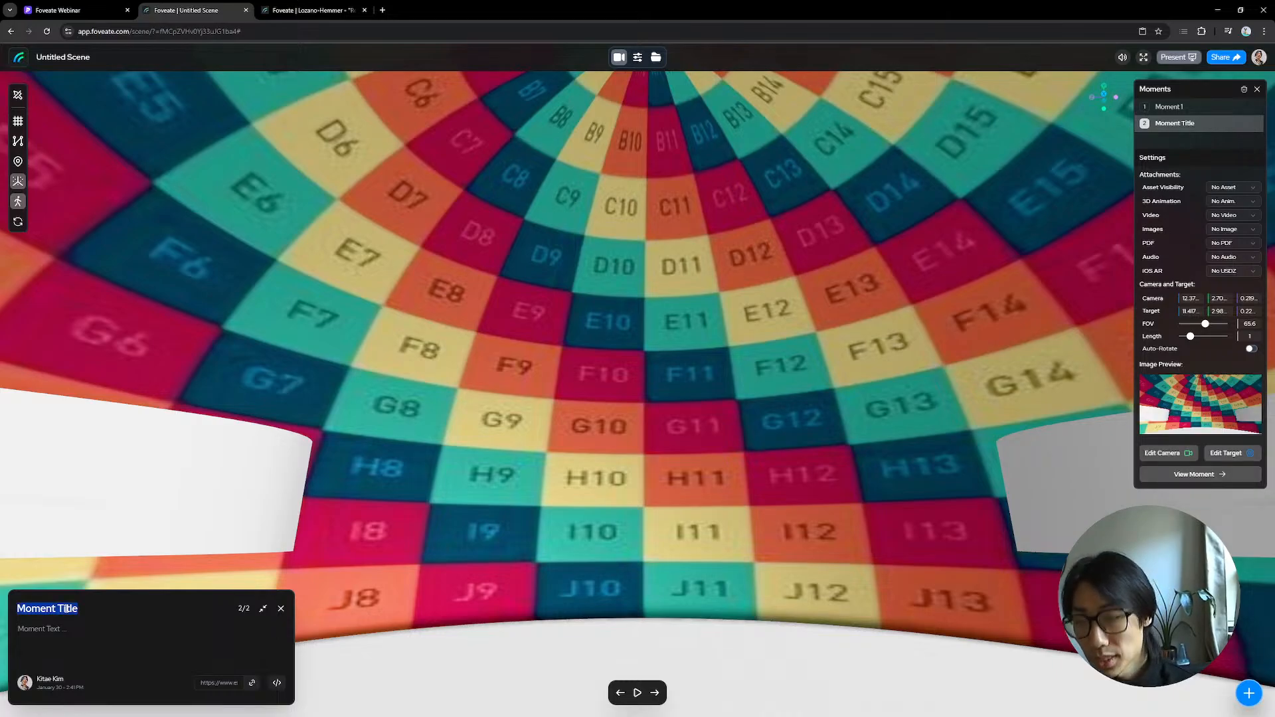
pyautogui.write('Main Seating')
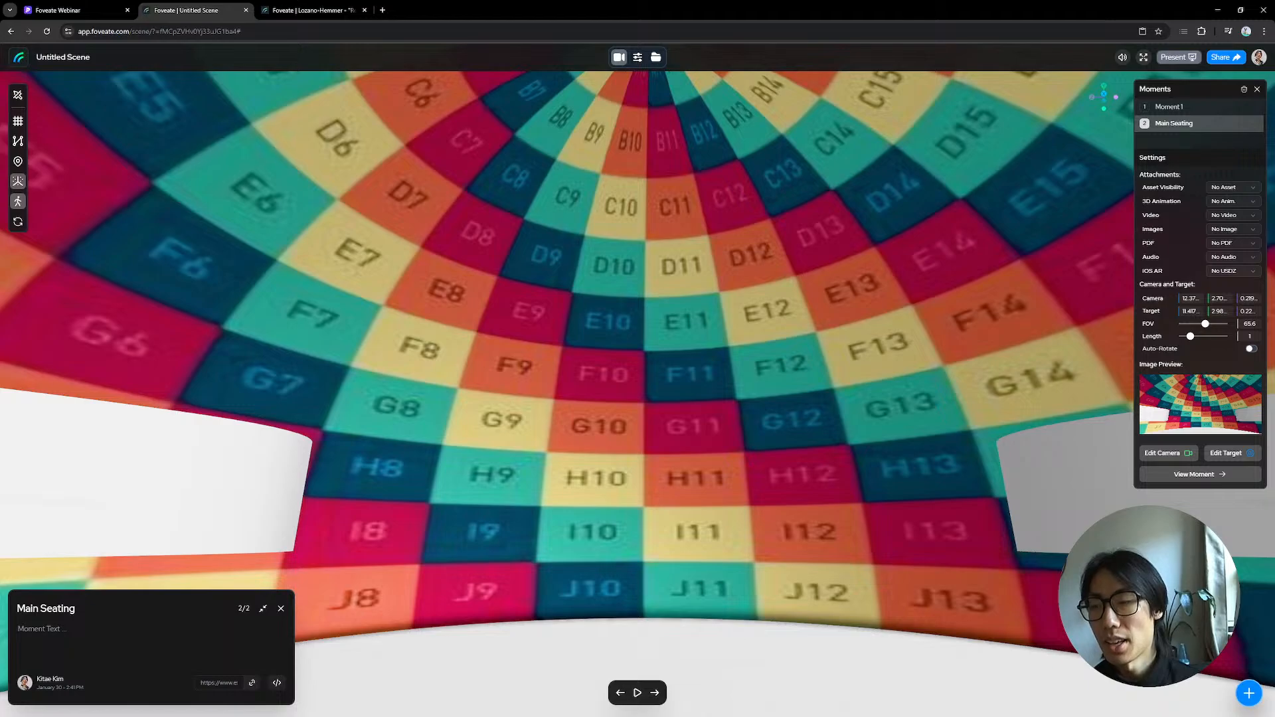
# Step: Import the video kaleidoschope.mp4 from the immersive theater folder into the scene
pyautogui.hotkey('alt', 'Tab')
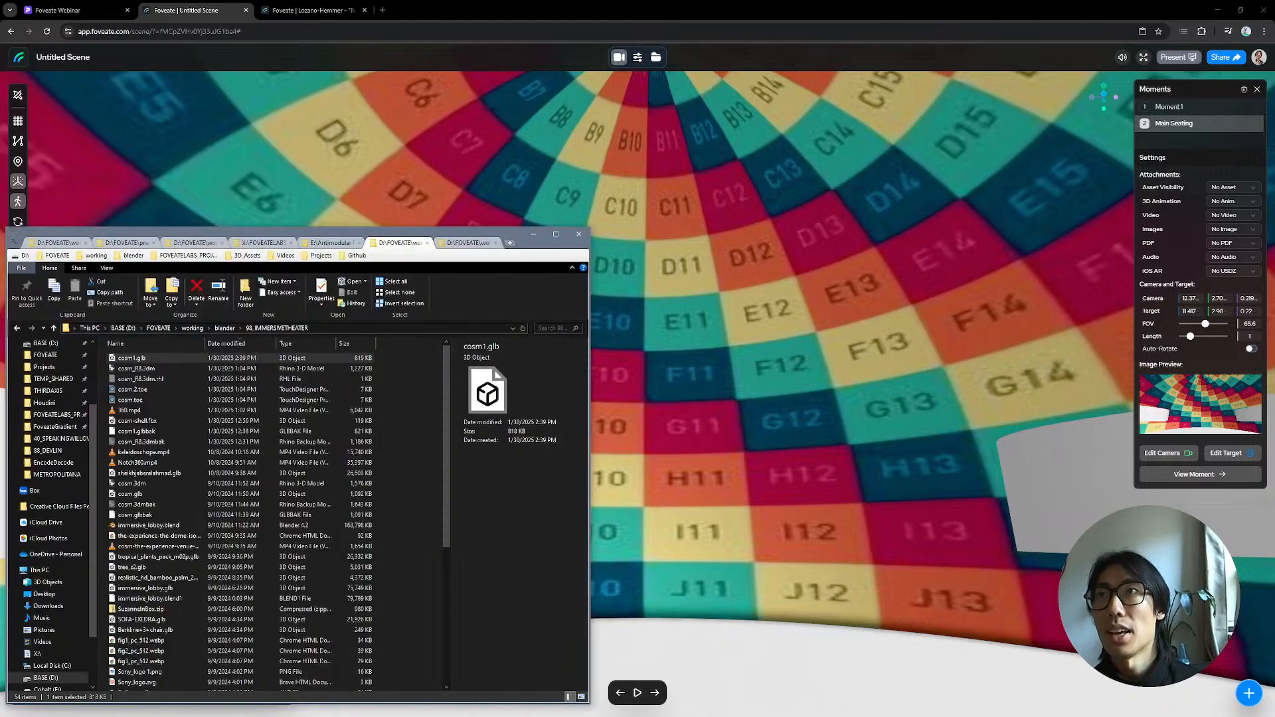
pyautogui.click(217, 411)
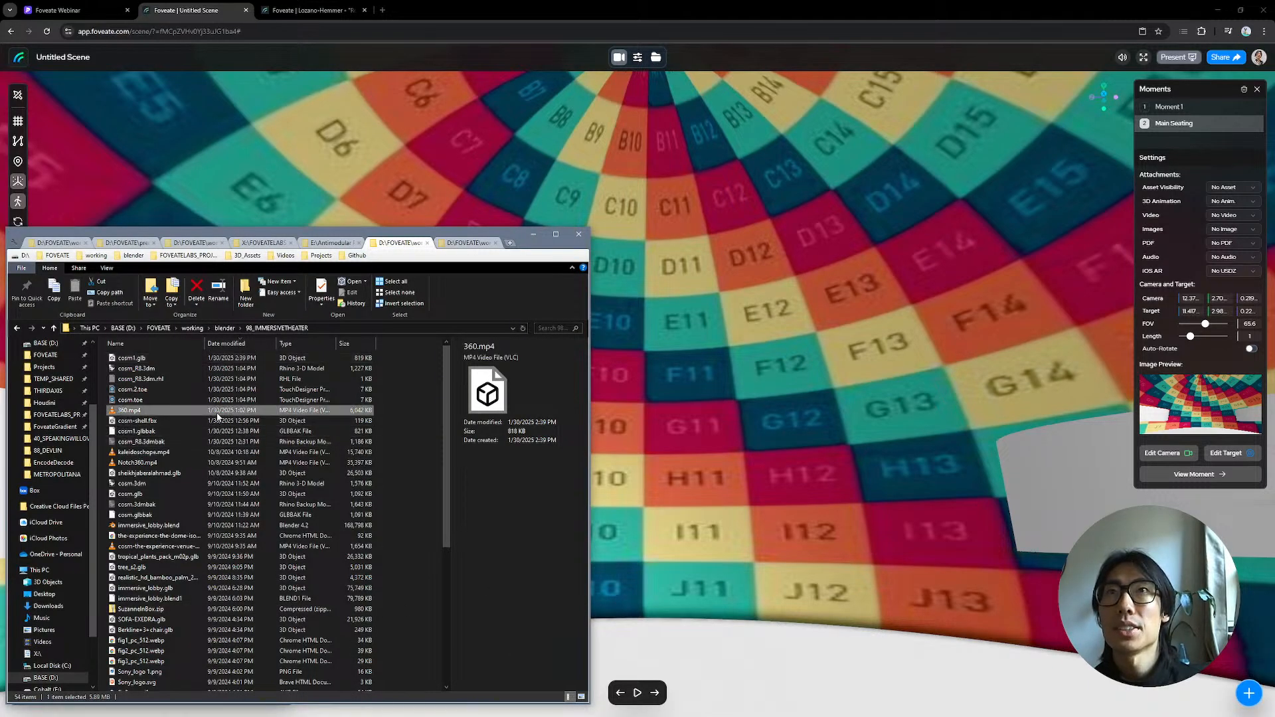
pyautogui.click(172, 462)
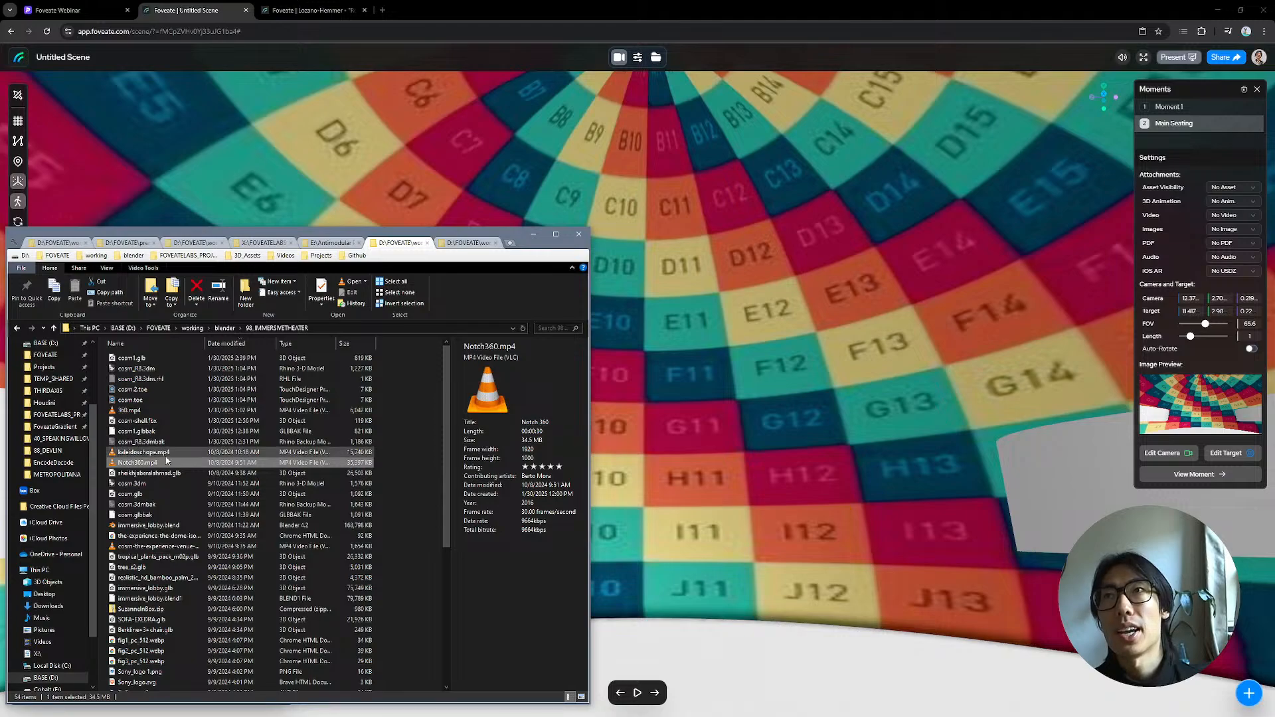
pyautogui.click(170, 455)
pyautogui.moveTo(170, 455); pyautogui.dragTo(666, 435)
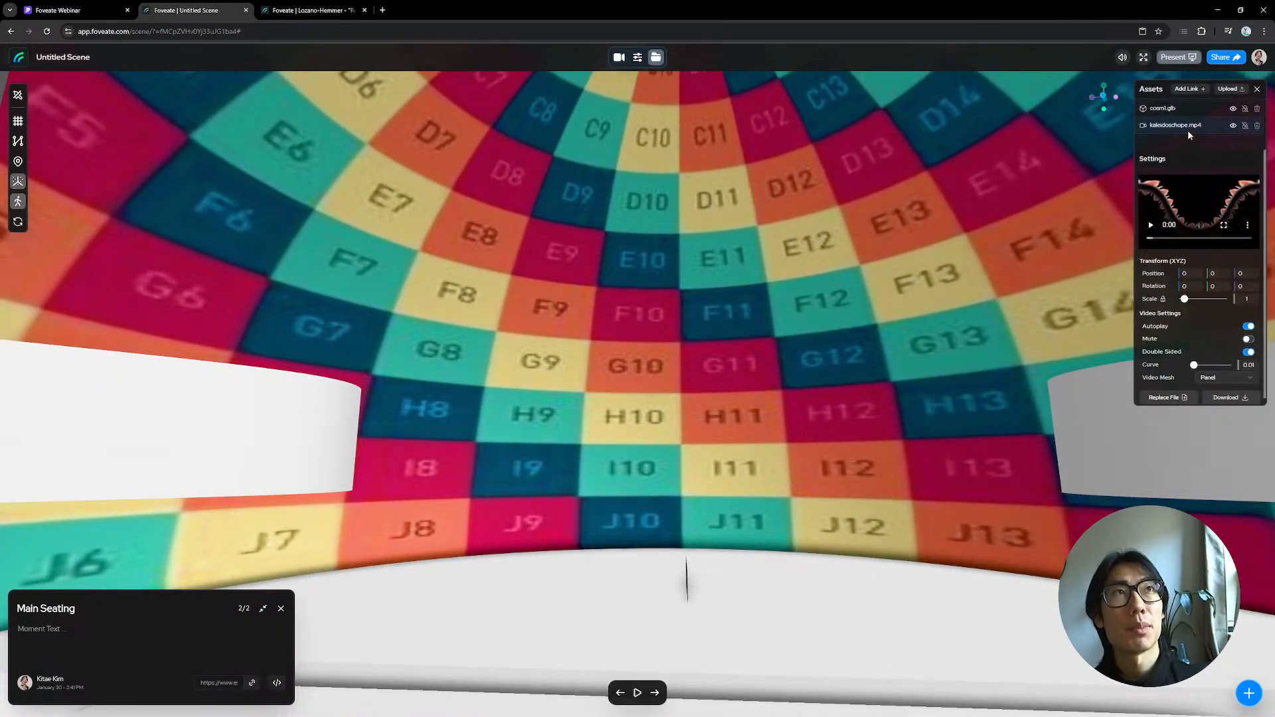
# Step: Lock the cosm1.glb model, then raise the video panel to height 3.4 and rotate it about -87° to face the seating
pyautogui.click(1188, 129)
pyautogui.click(1245, 108)
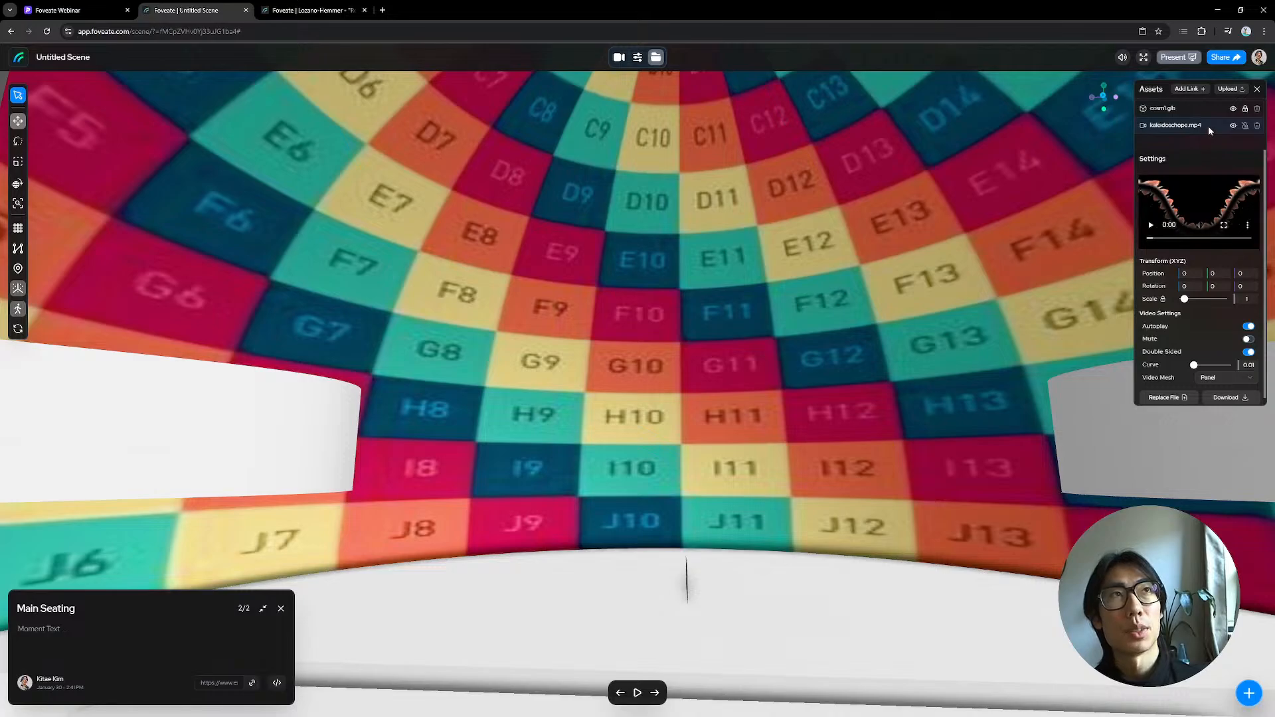
pyautogui.moveTo(690, 504); pyautogui.dragTo(699, 361)
pyautogui.press('e')
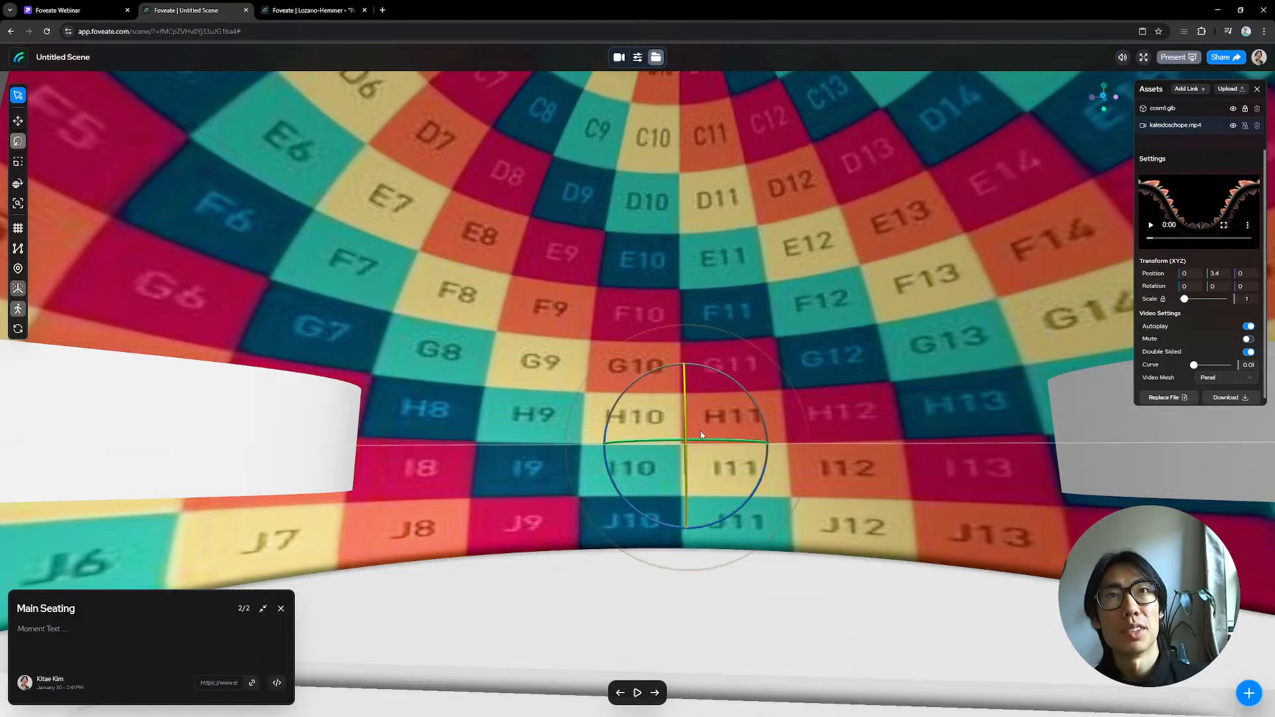
pyautogui.moveTo(702, 440); pyautogui.dragTo(973, 403)
pyautogui.press('space')
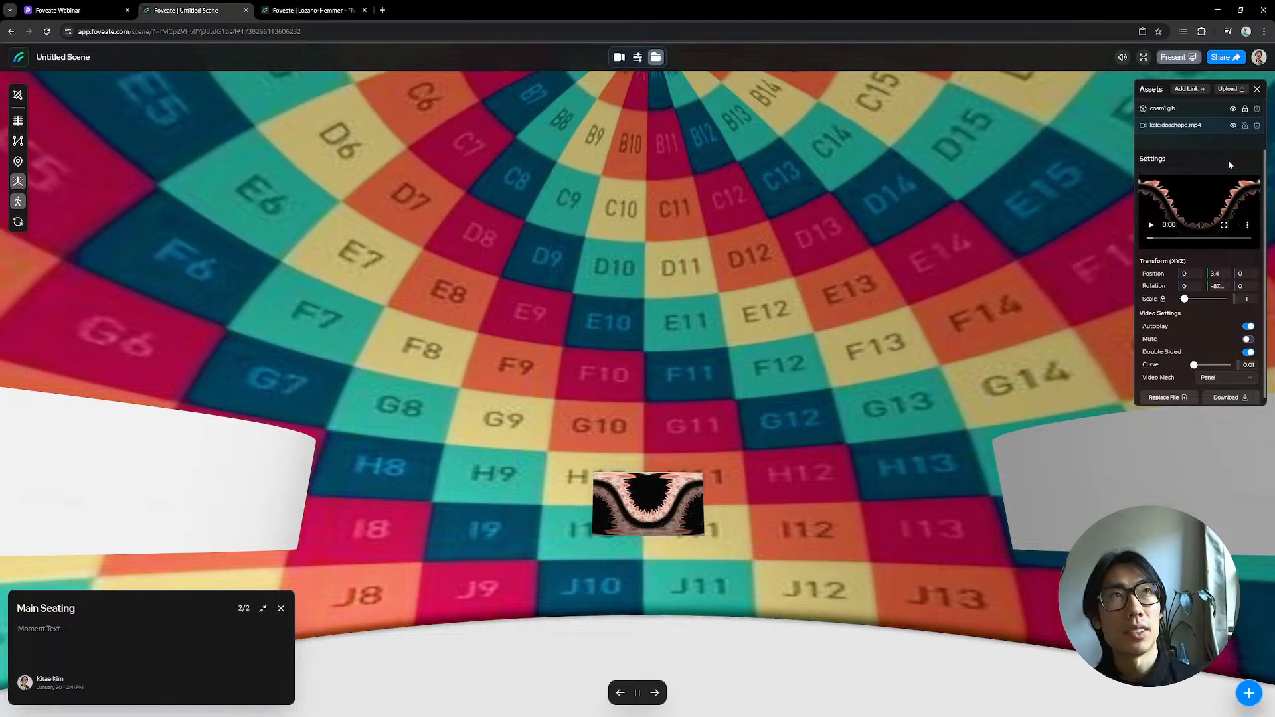
# Step: Set the Video Mesh of kaleidoschope.mp4 to cosm1.glb so the video maps onto the dome
pyautogui.click(1176, 112)
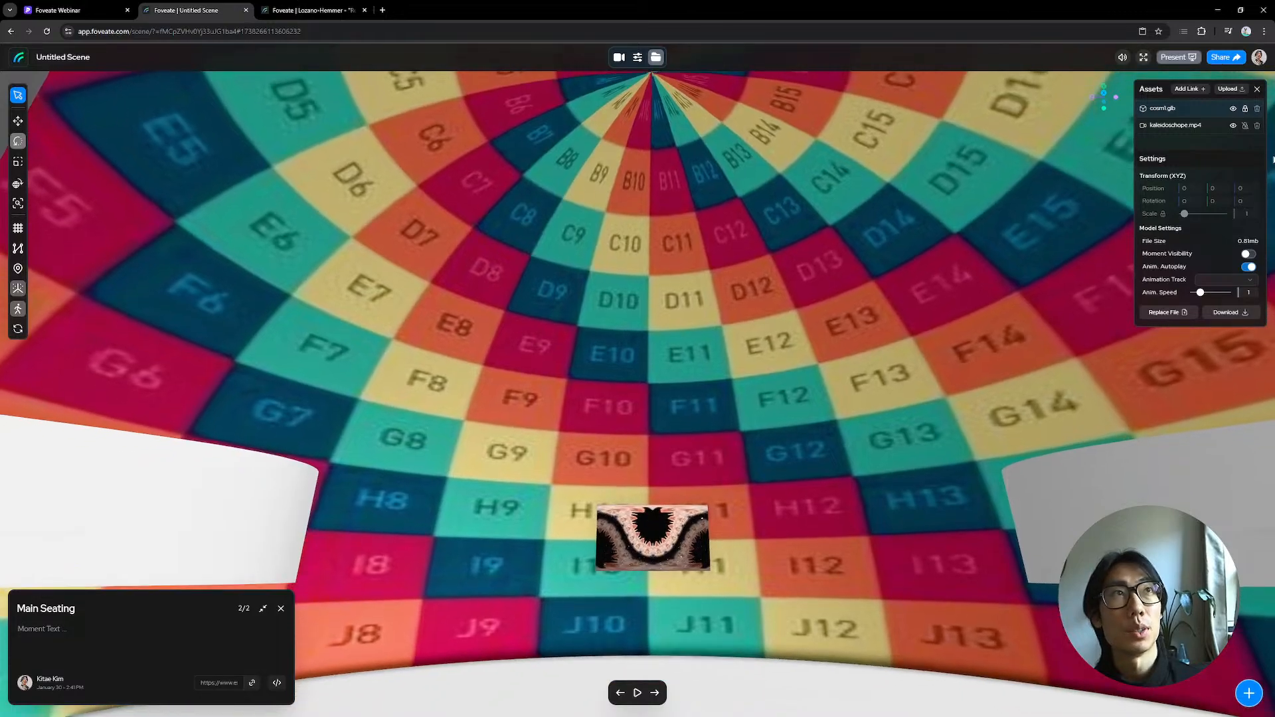
pyautogui.click(1180, 127)
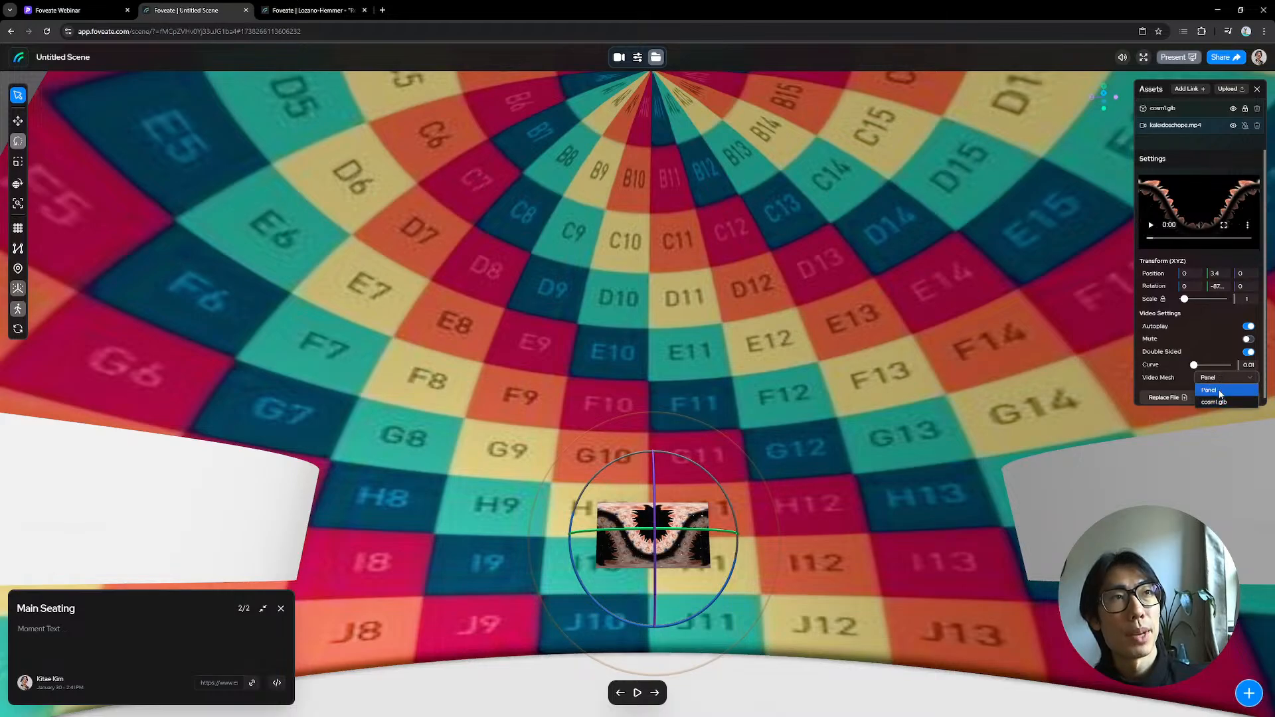
pyautogui.click(1215, 402)
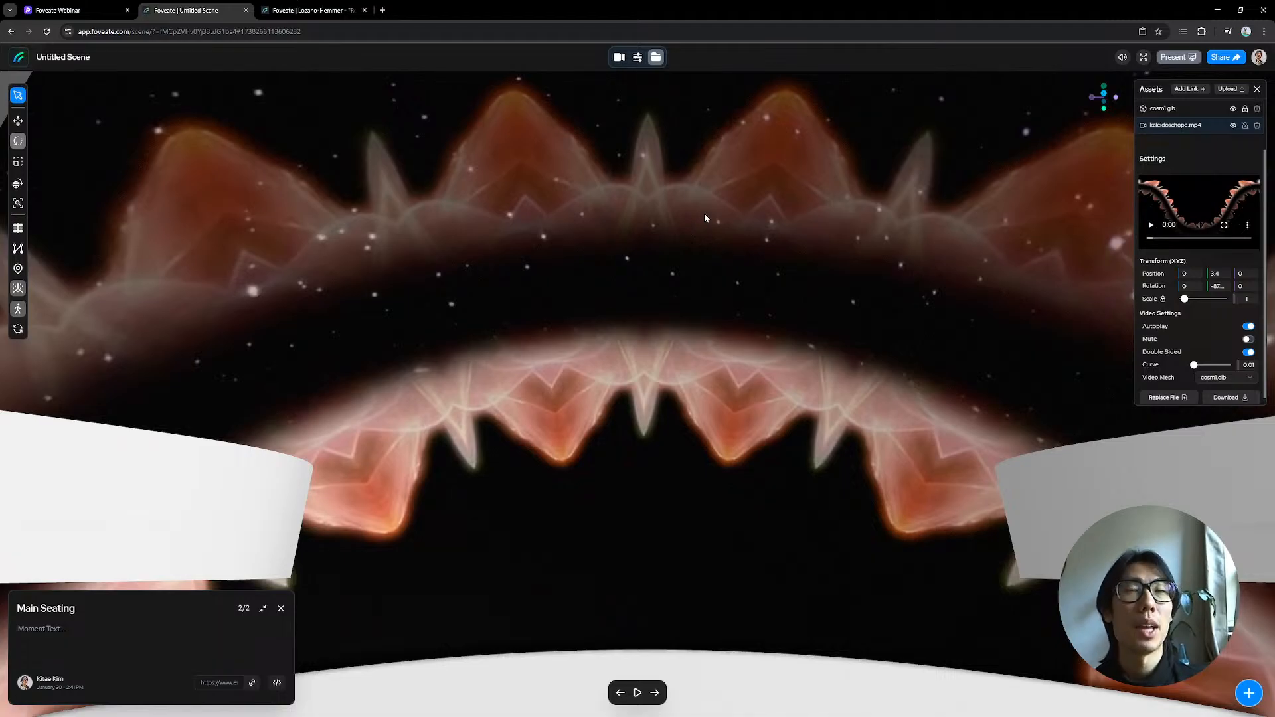
# Step: Examine the projected video on the dome from the seating area, then return to the exterior view of Moment 1
pyautogui.moveTo(674, 344); pyautogui.dragTo(696, 334)
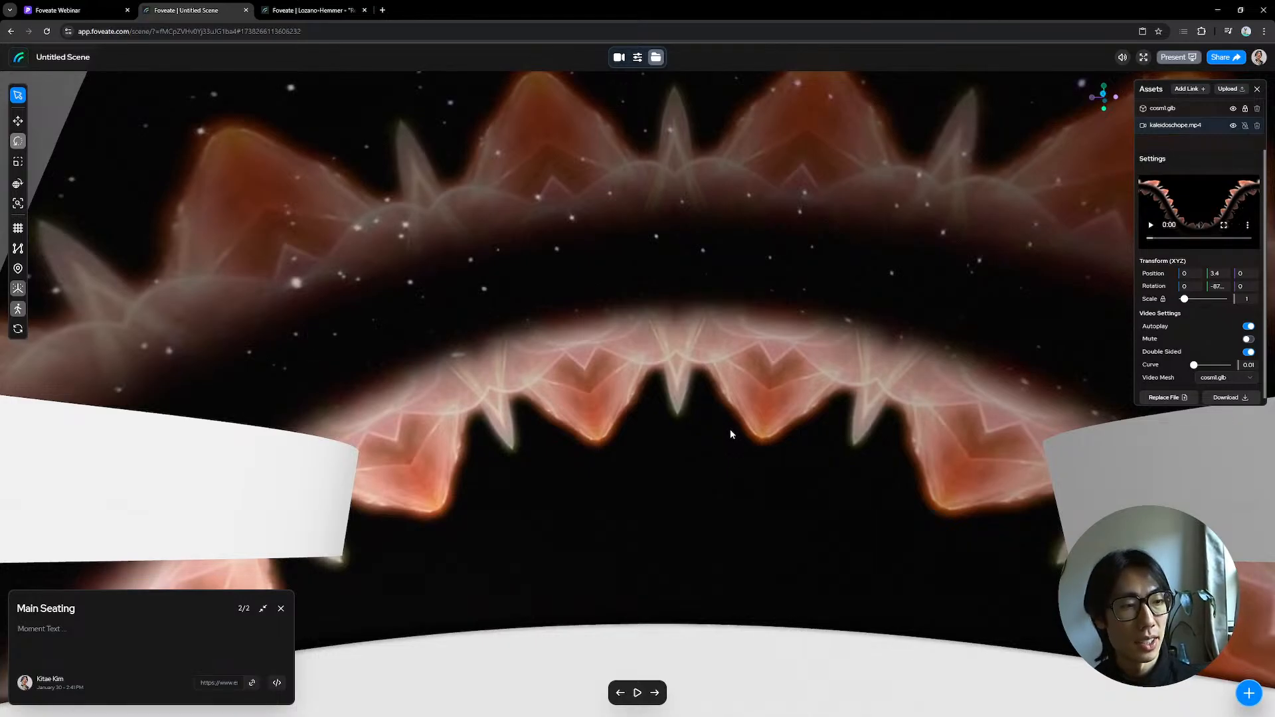
pyautogui.moveTo(785, 311); pyautogui.dragTo(783, 318)
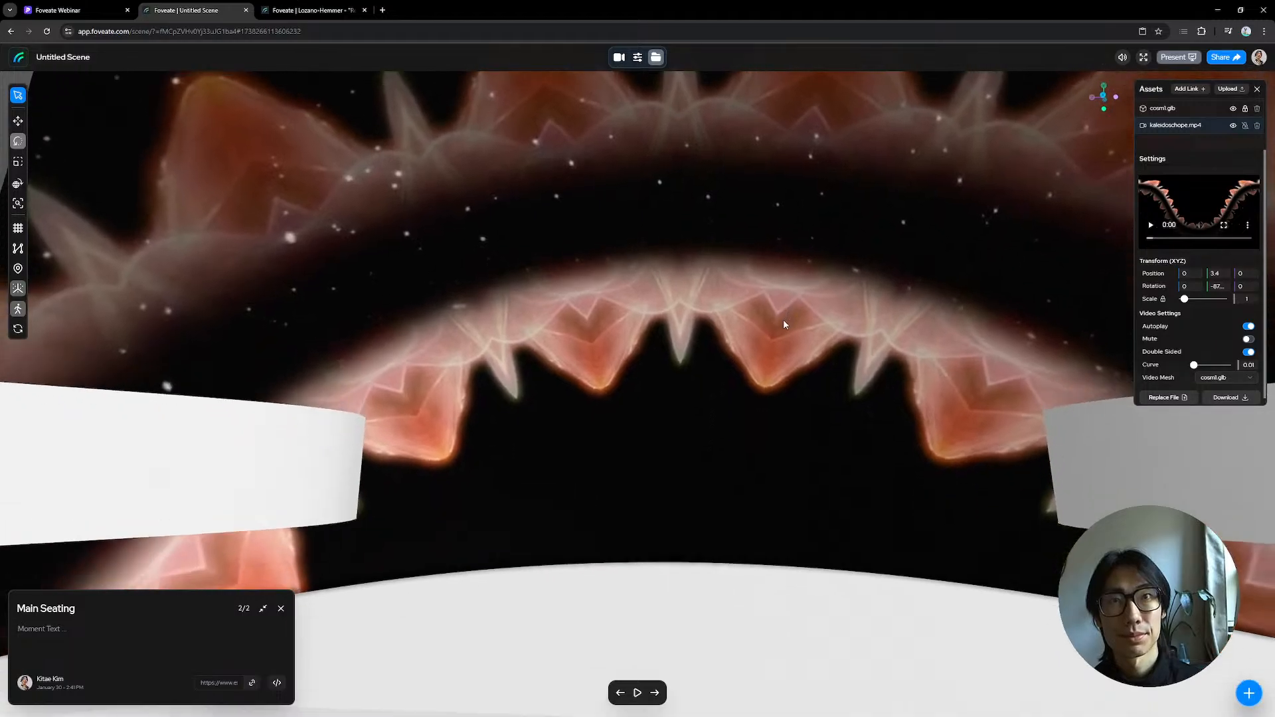
pyautogui.press('e')
pyautogui.press('s')
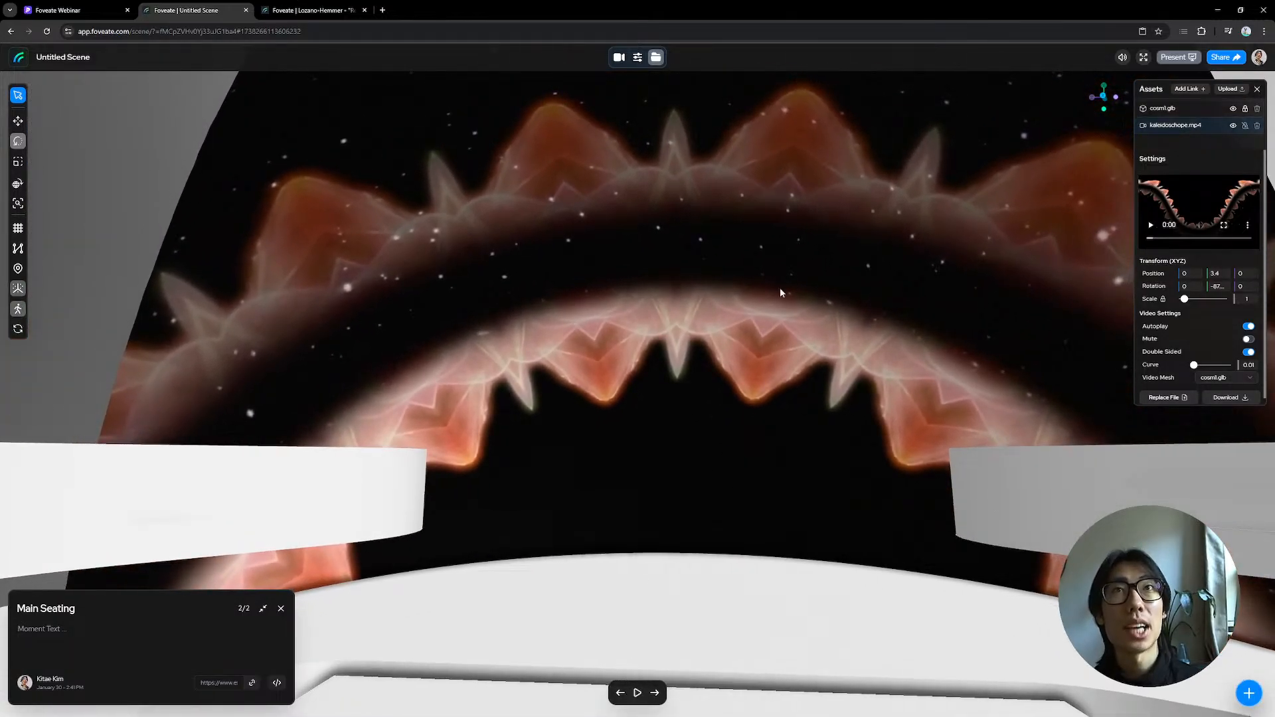
pyautogui.click(638, 693)
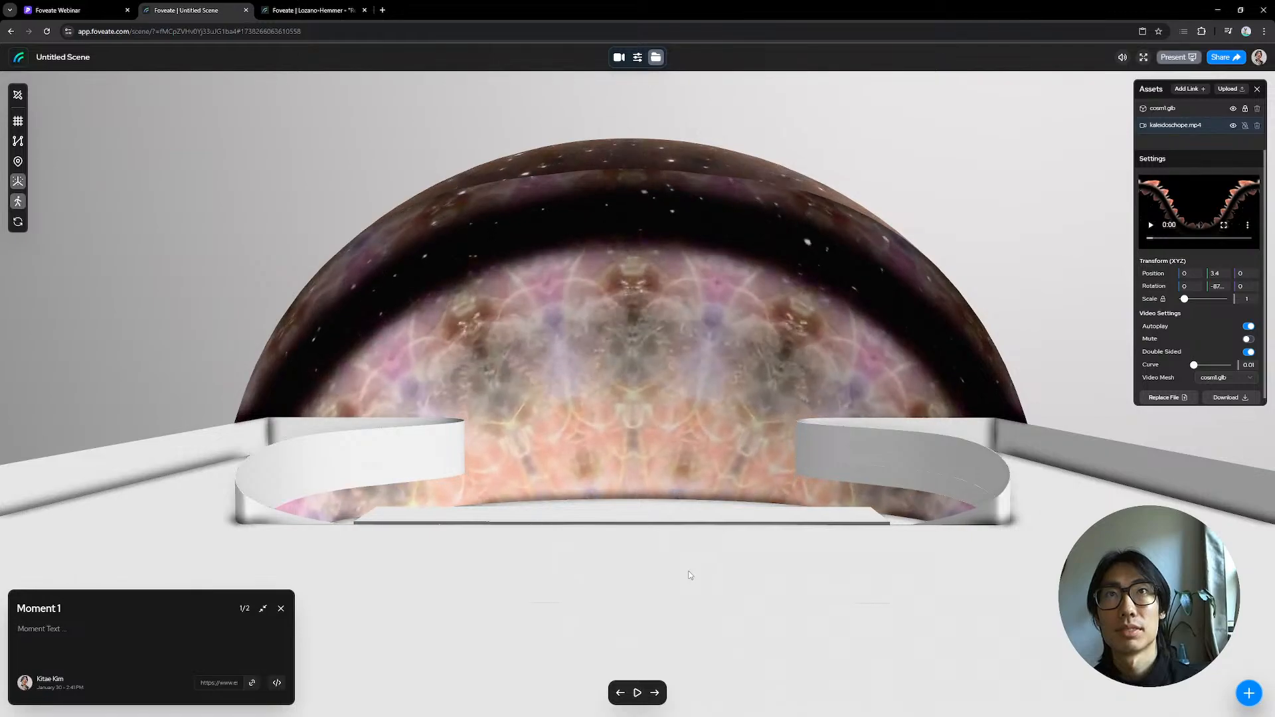
# Step: Keep the Image Sphere background, set its blur to 0 and change the environment to Tokyo Day
pyautogui.click(636, 58)
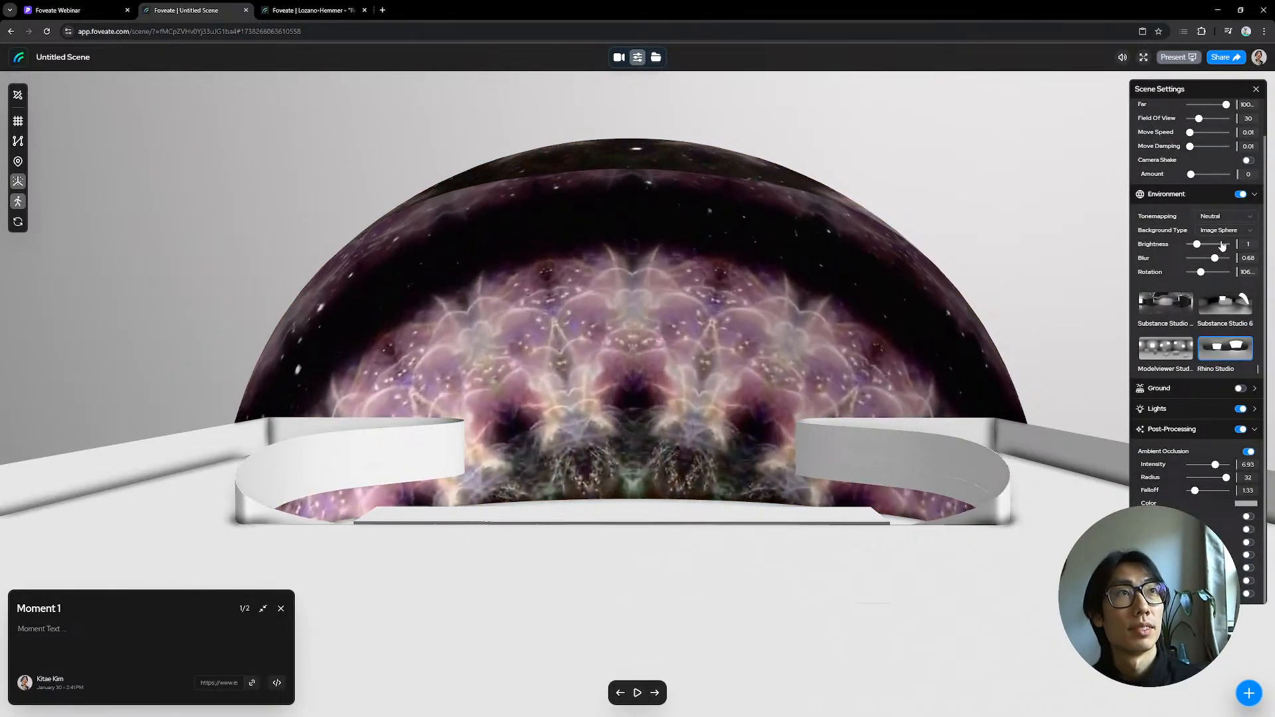
pyautogui.click(1222, 231)
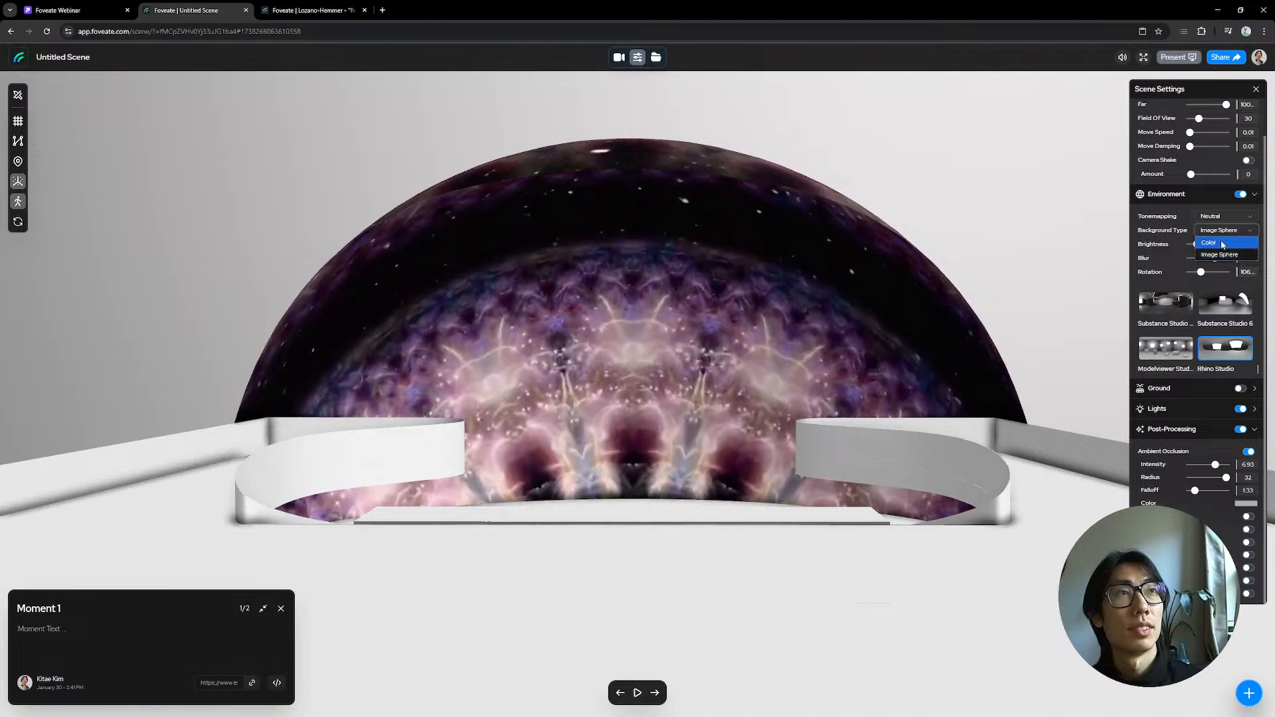
pyautogui.click(1219, 254)
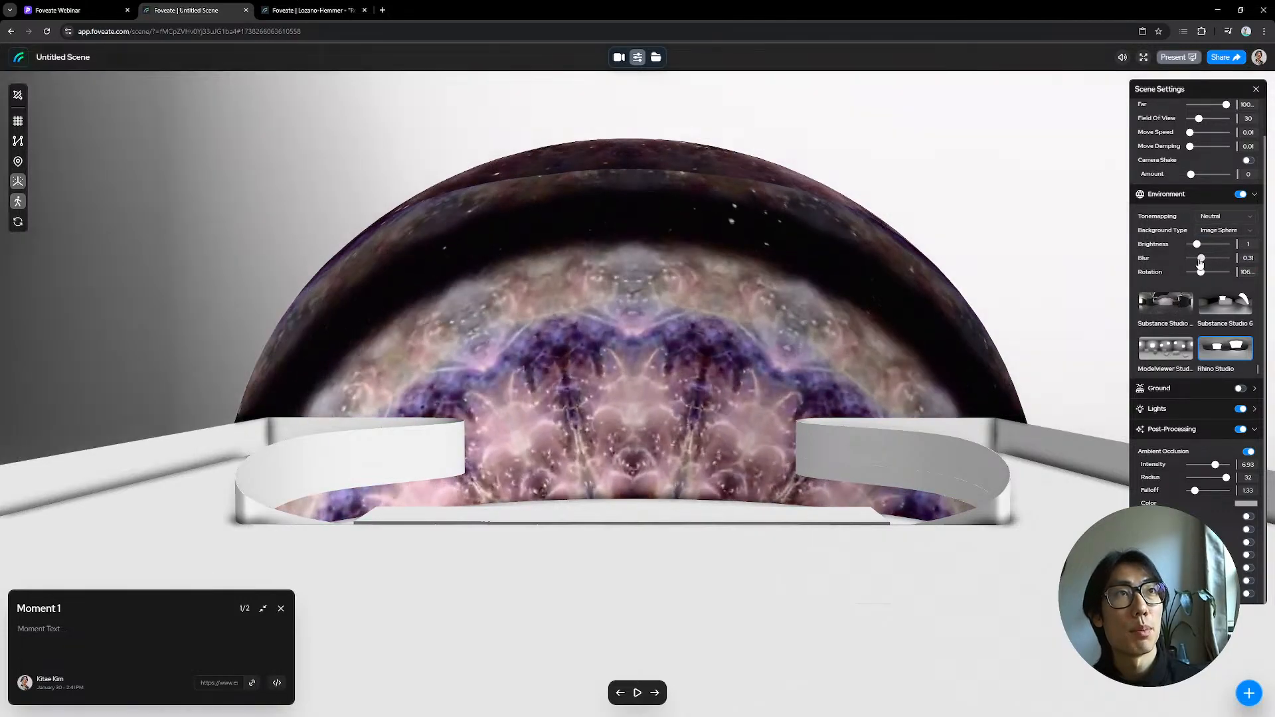
pyautogui.scroll(-3, 1199, 329)
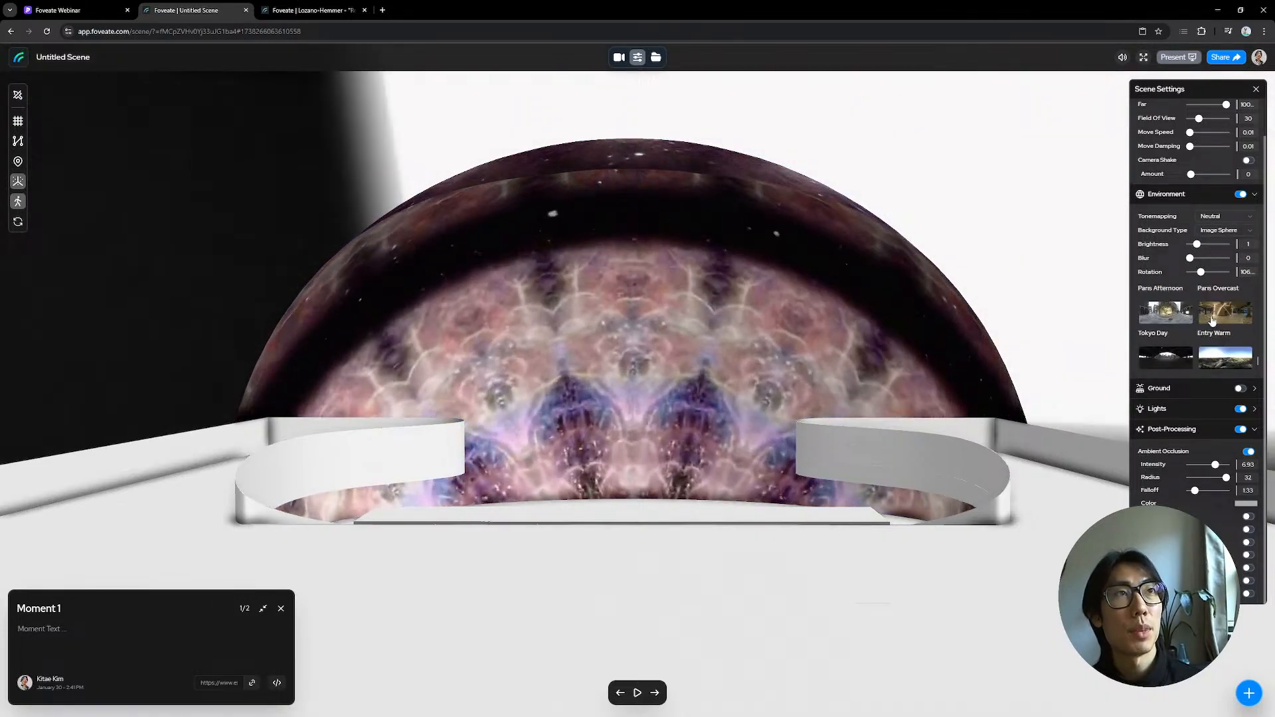
pyautogui.click(1166, 312)
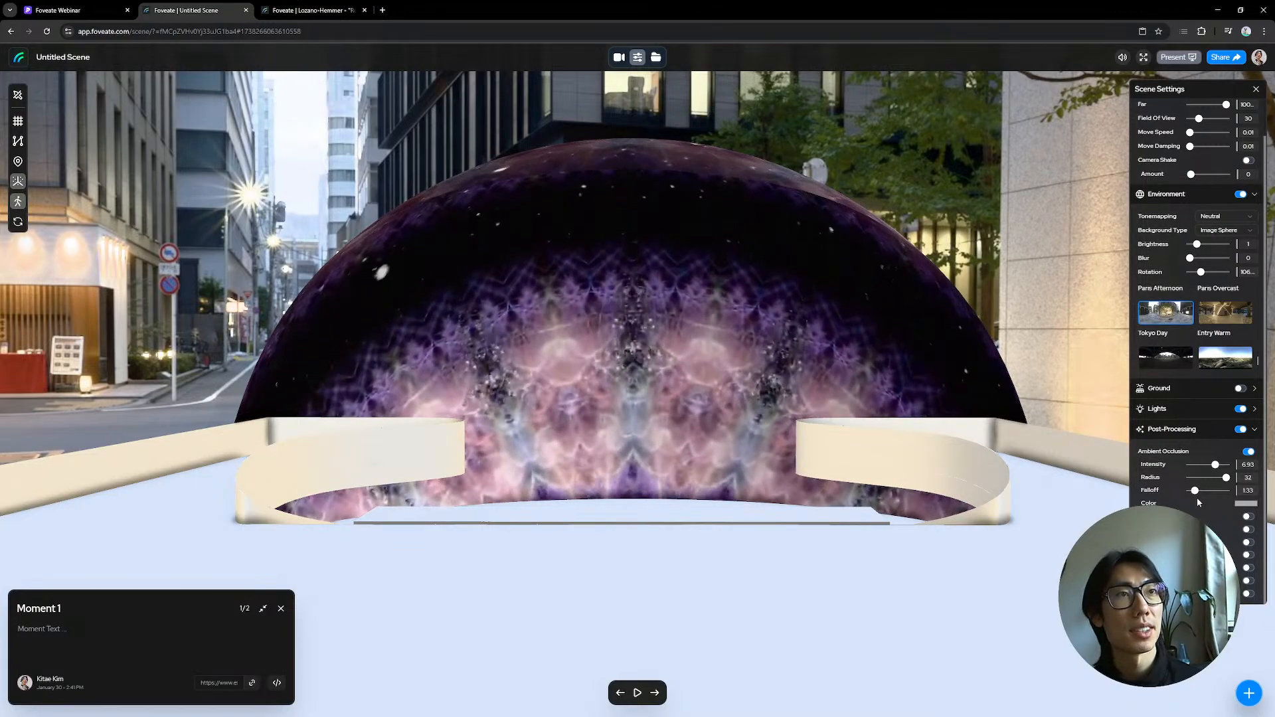
# Step: Enable the depth of field blur in post-processing and set its three values to 5, 500 and 100 in order
pyautogui.click(1248, 530)
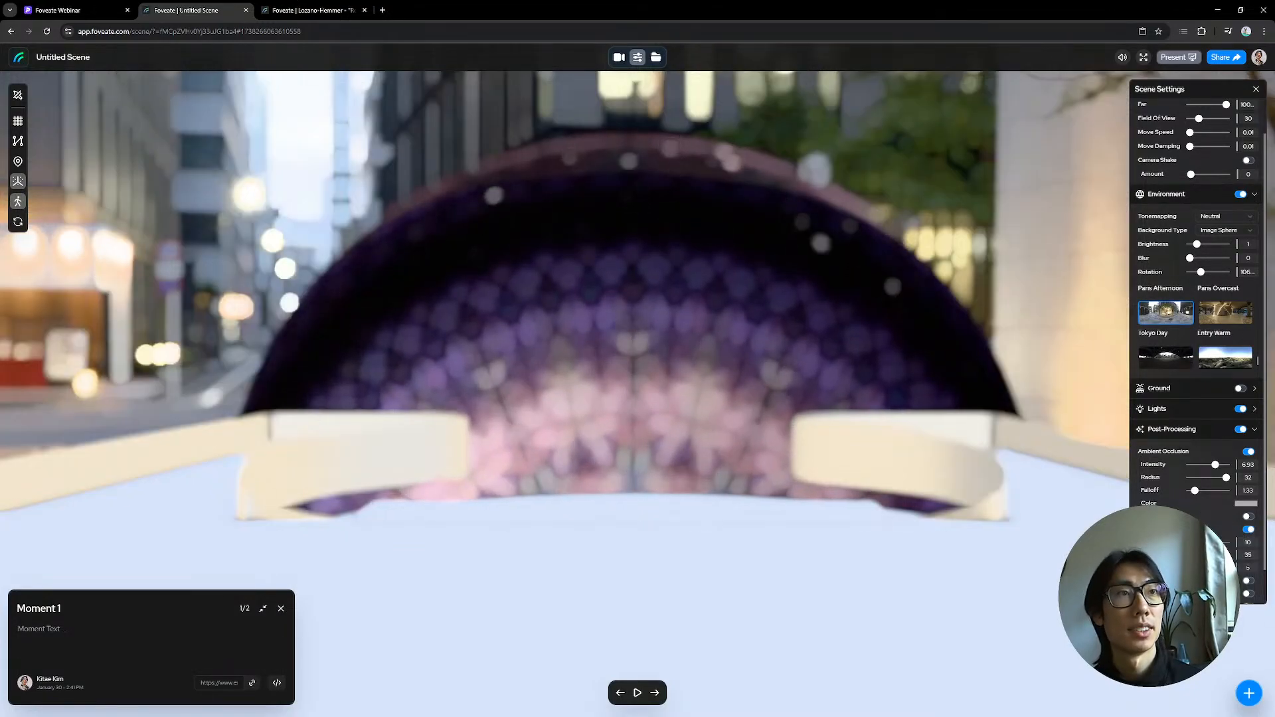
pyautogui.doubleClick(1248, 555)
pyautogui.write('100')
pyautogui.press('Tab')
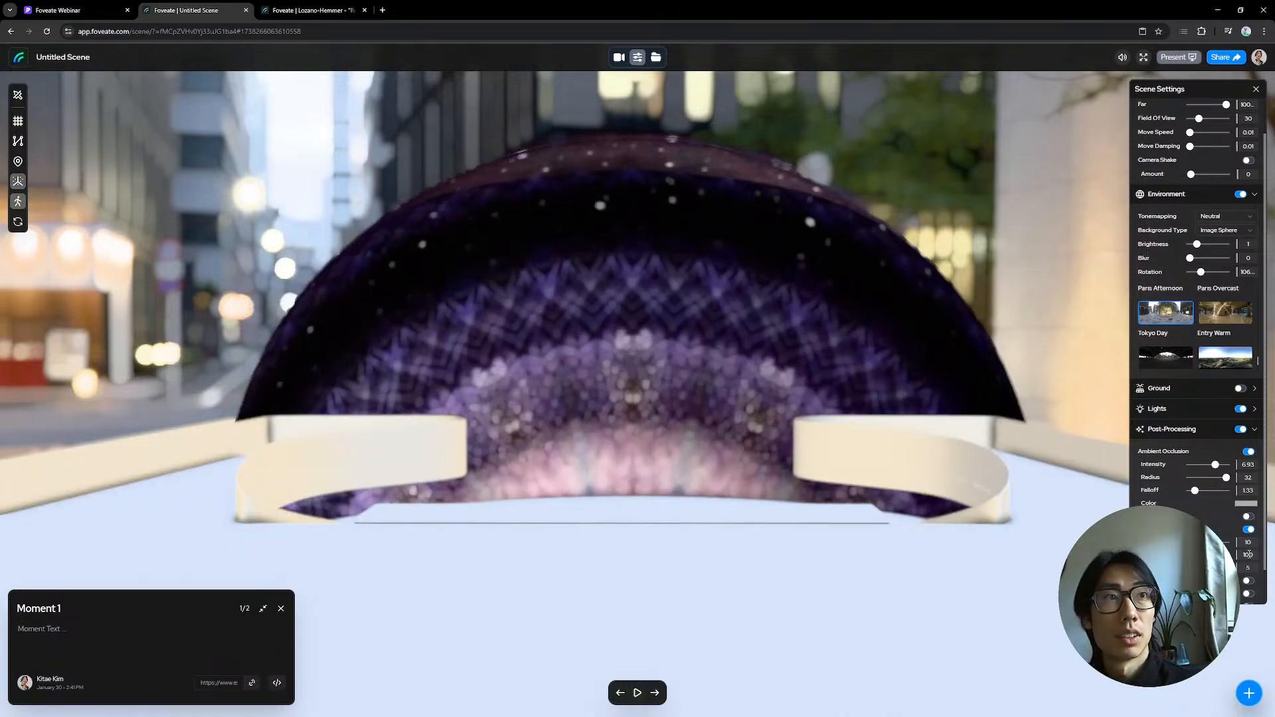
pyautogui.write('100')
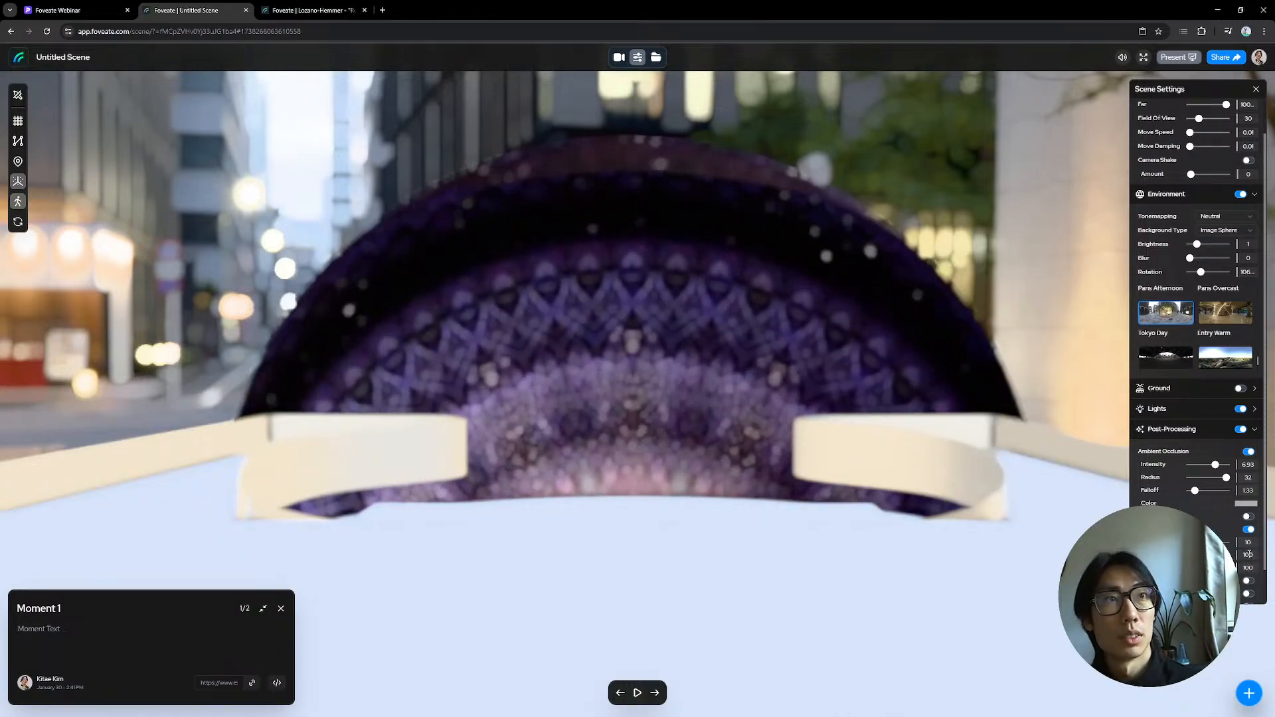
pyautogui.doubleClick(1249, 554)
pyautogui.write('500')
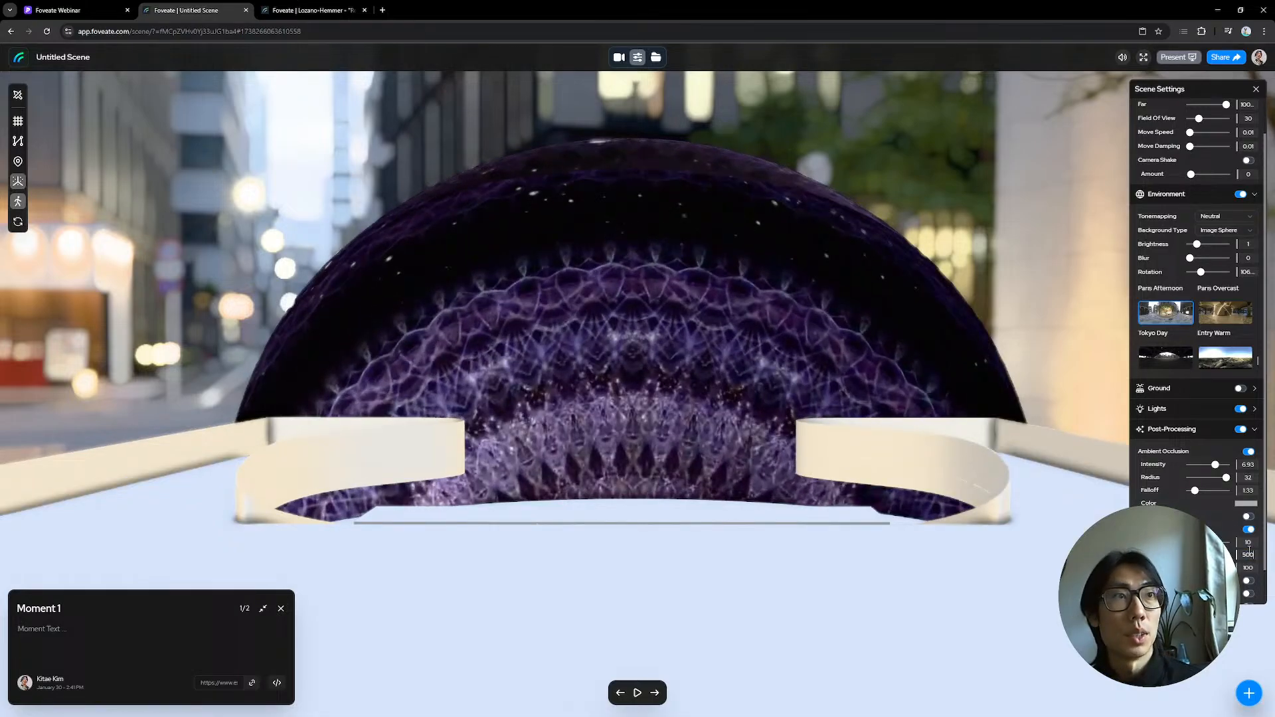
pyautogui.moveTo(1252, 542); pyautogui.dragTo(1235, 541)
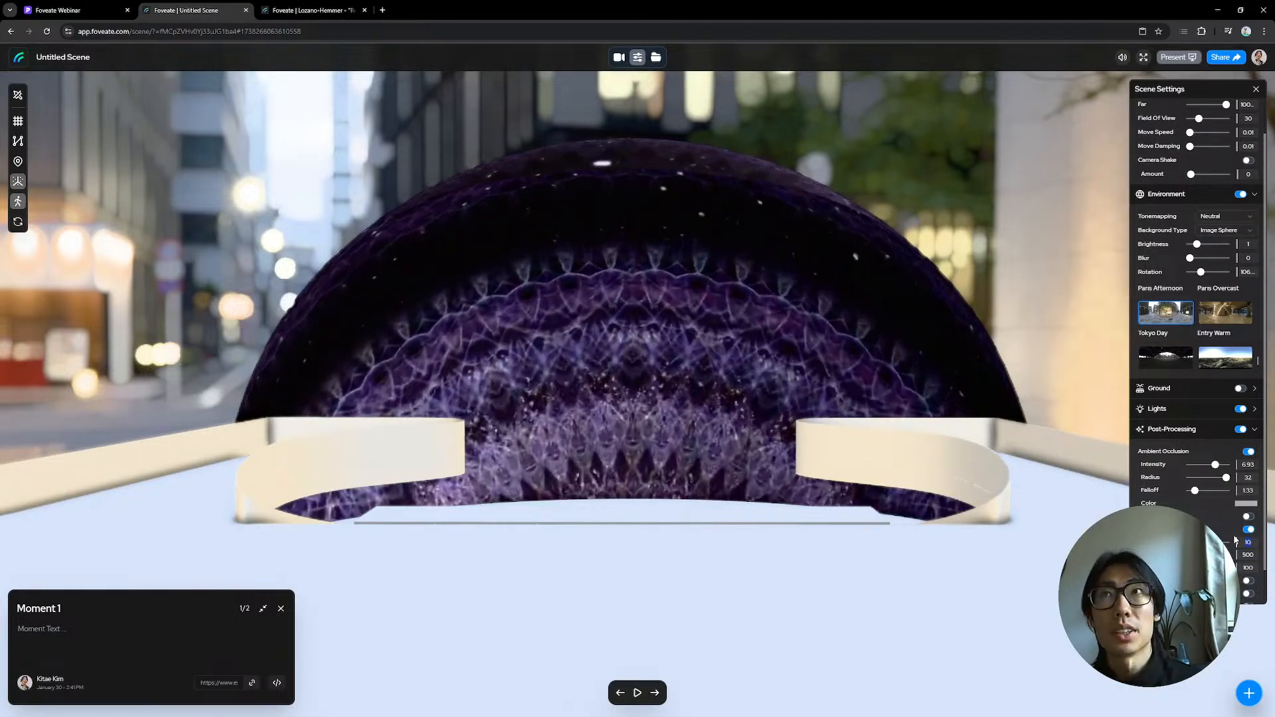
pyautogui.write('5')
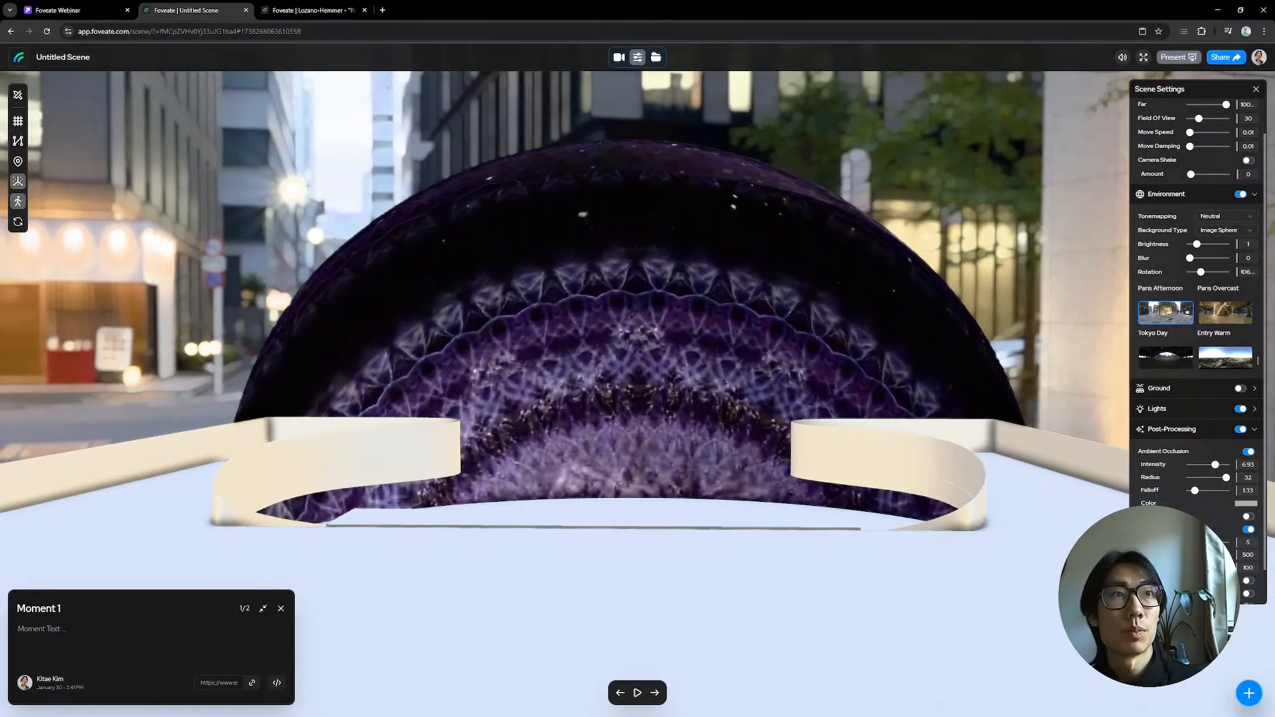
# Step: Enable chromatic aberration, adjust its amount and turn on the three post-processing effects listed after it, checking the dome view
pyautogui.scroll(-1, 1216, 506)
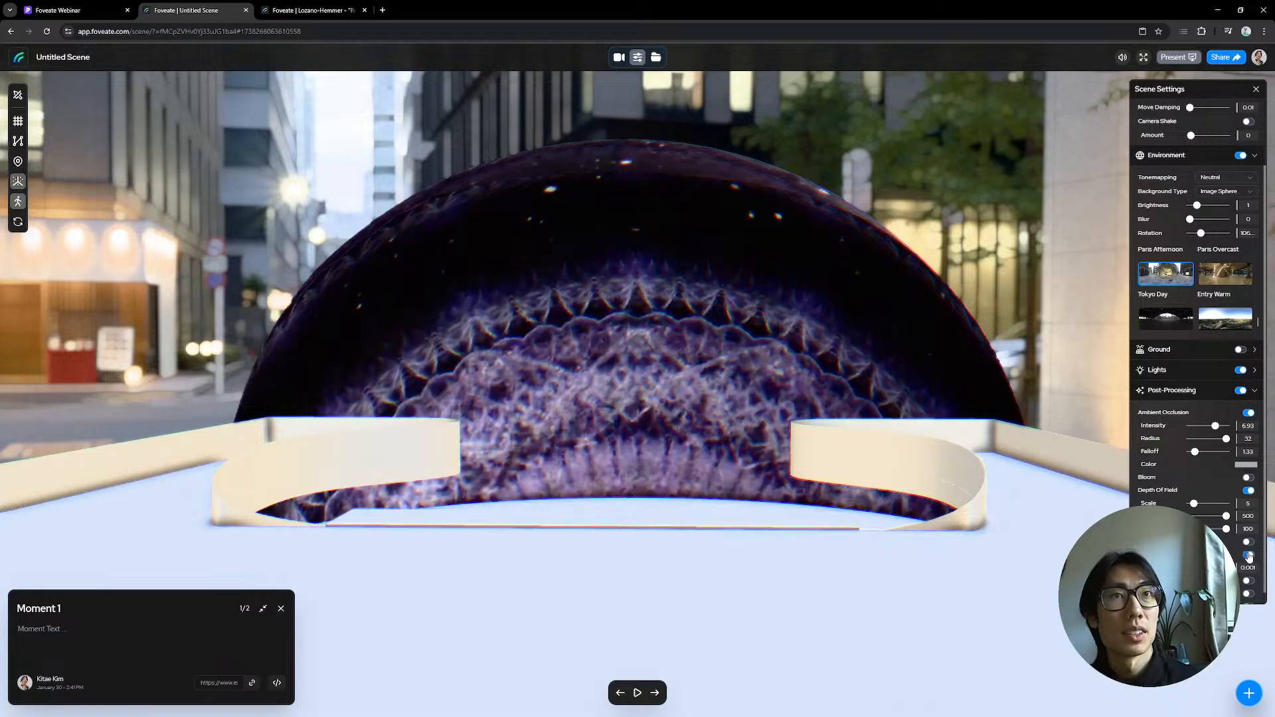
pyautogui.moveTo(1193, 554); pyautogui.dragTo(1190, 555)
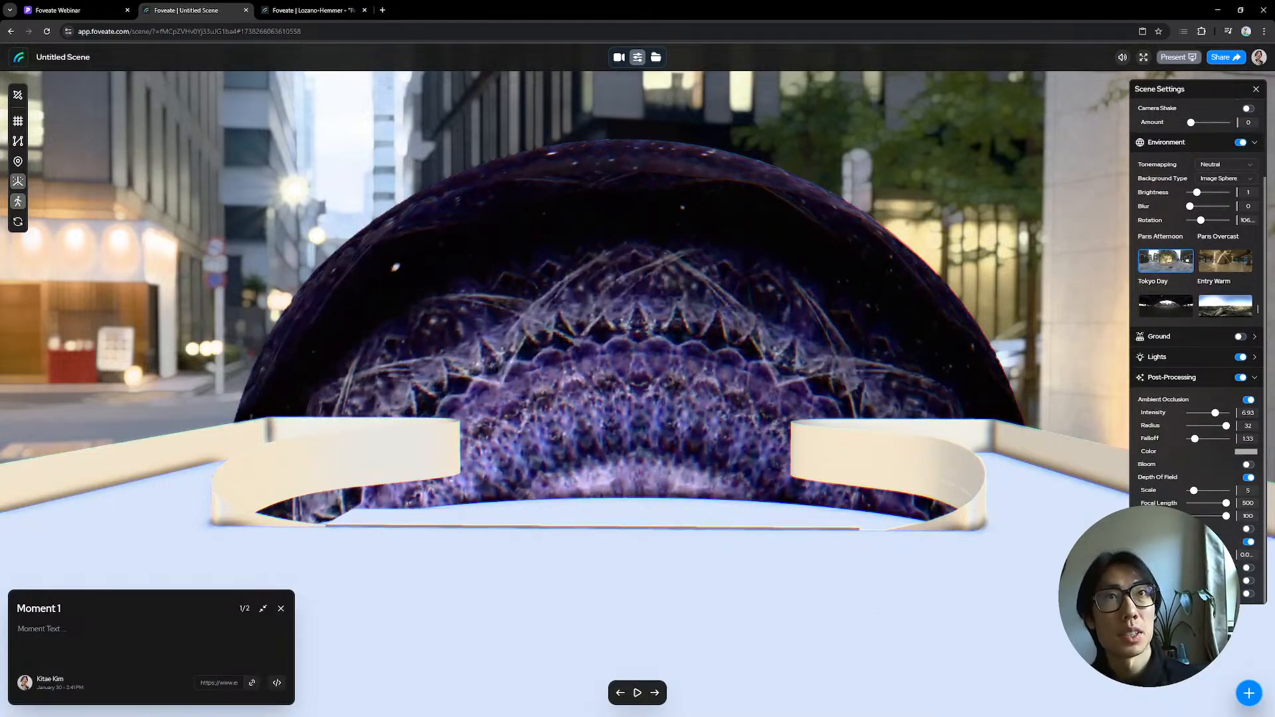
pyautogui.click(1248, 568)
pyautogui.scroll(-1, 1236, 560)
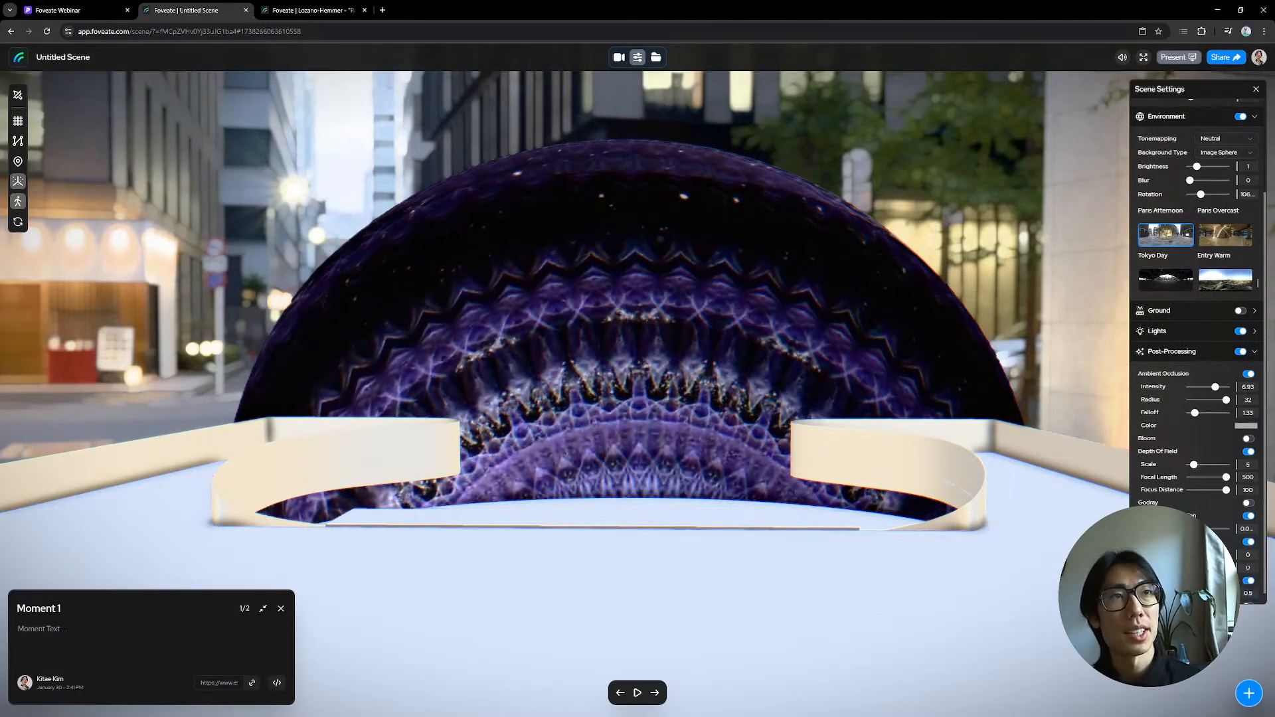
pyautogui.scroll(-1, 1249, 583)
pyautogui.scroll(-1, 1249, 583)
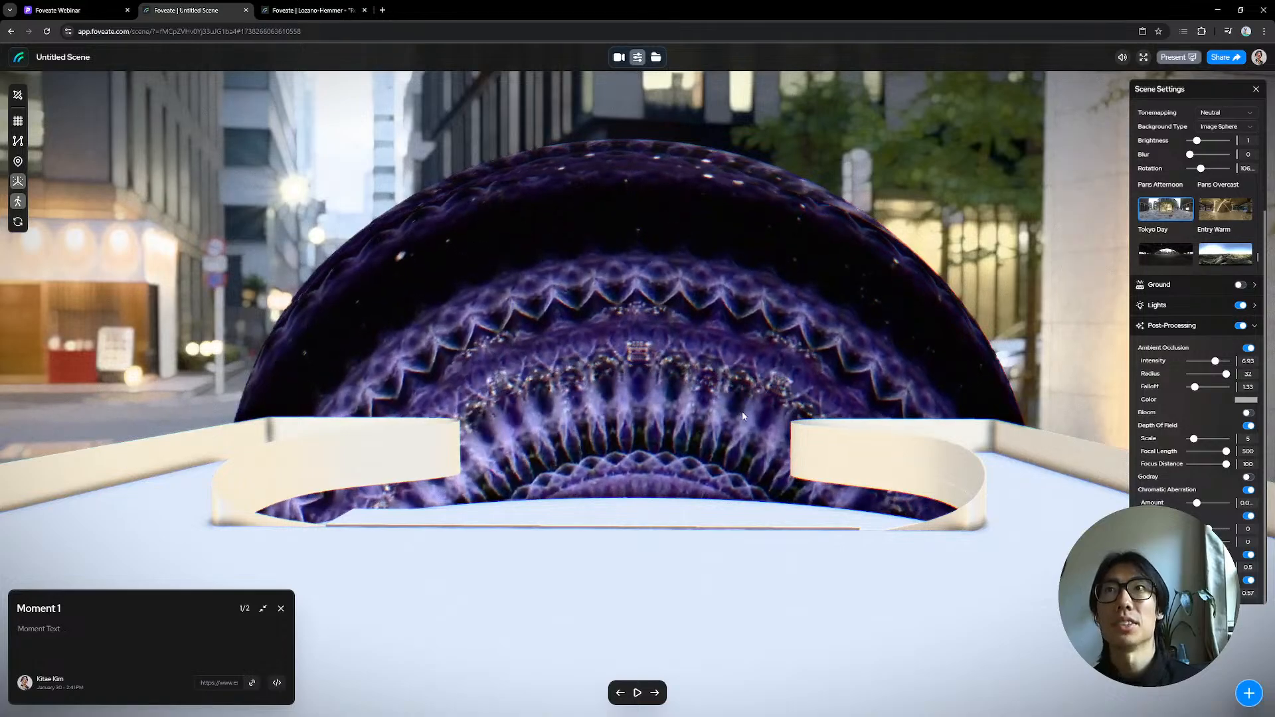
pyautogui.moveTo(742, 412)
pyautogui.mouseDown()
pyautogui.moveTo(759, 413)
pyautogui.moveTo(747, 416)
pyautogui.mouseUp()
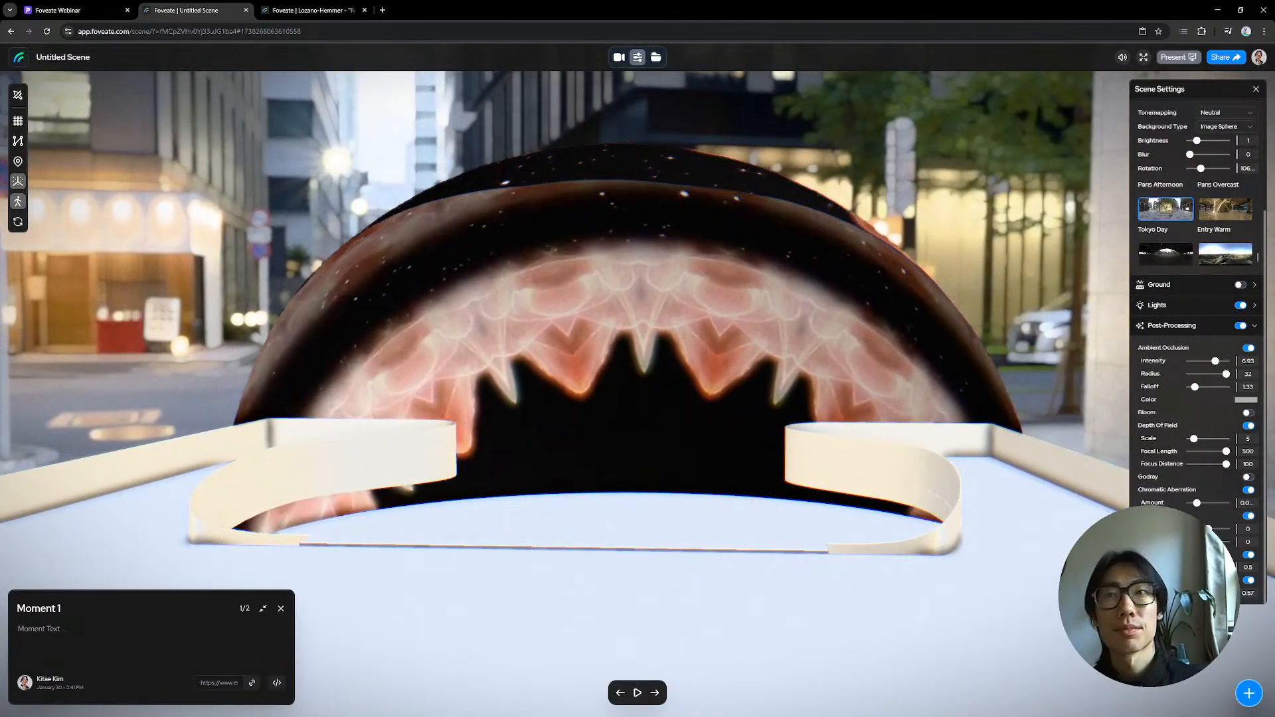
pyautogui.click(638, 693)
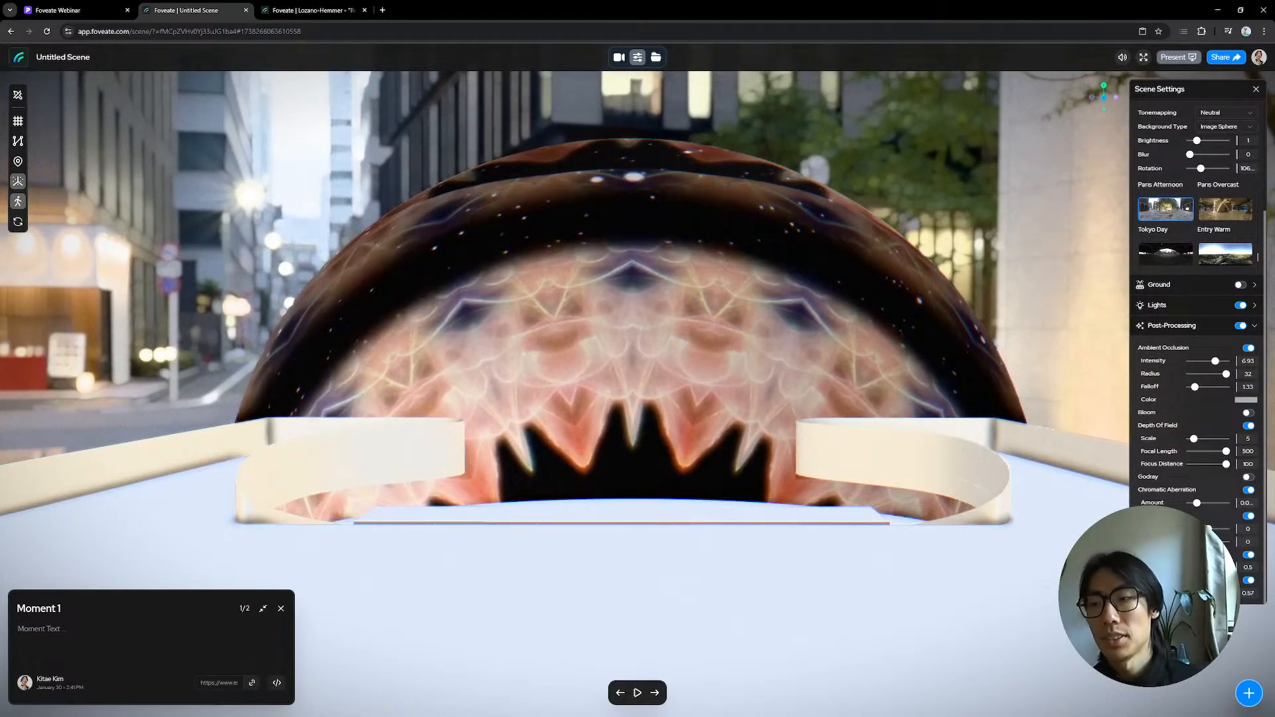
# Step: Switch to File Explorer and add the video 360.mp4 from the immersive theater folder to the scene
pyautogui.hotkey('alt', 'Tab')
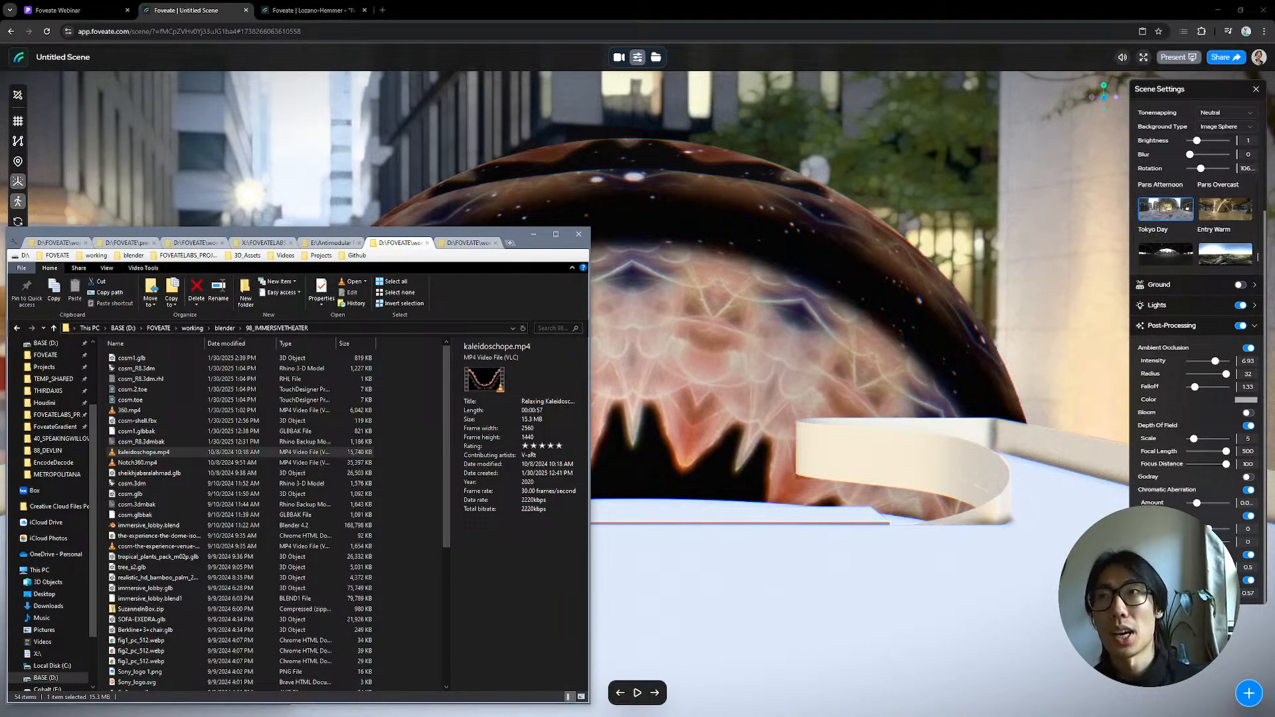
pyautogui.click(150, 461)
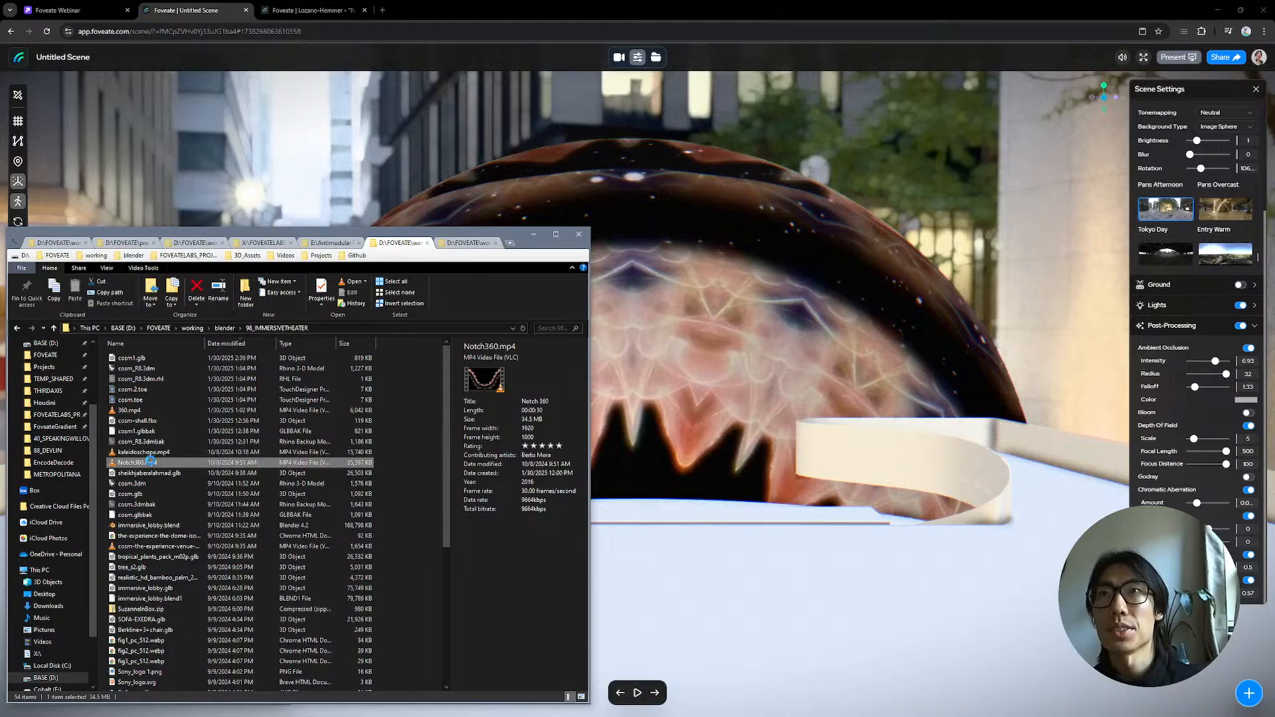
pyautogui.click(129, 411)
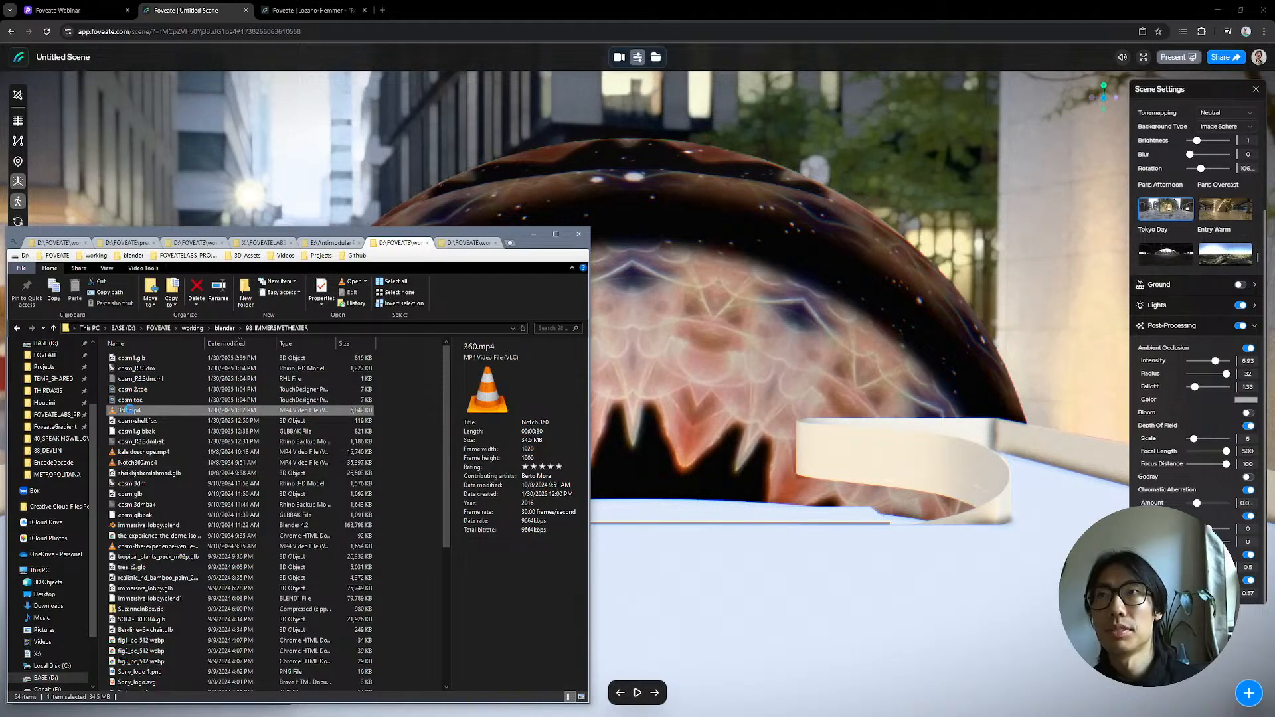
pyautogui.moveTo(129, 411); pyautogui.dragTo(774, 329)
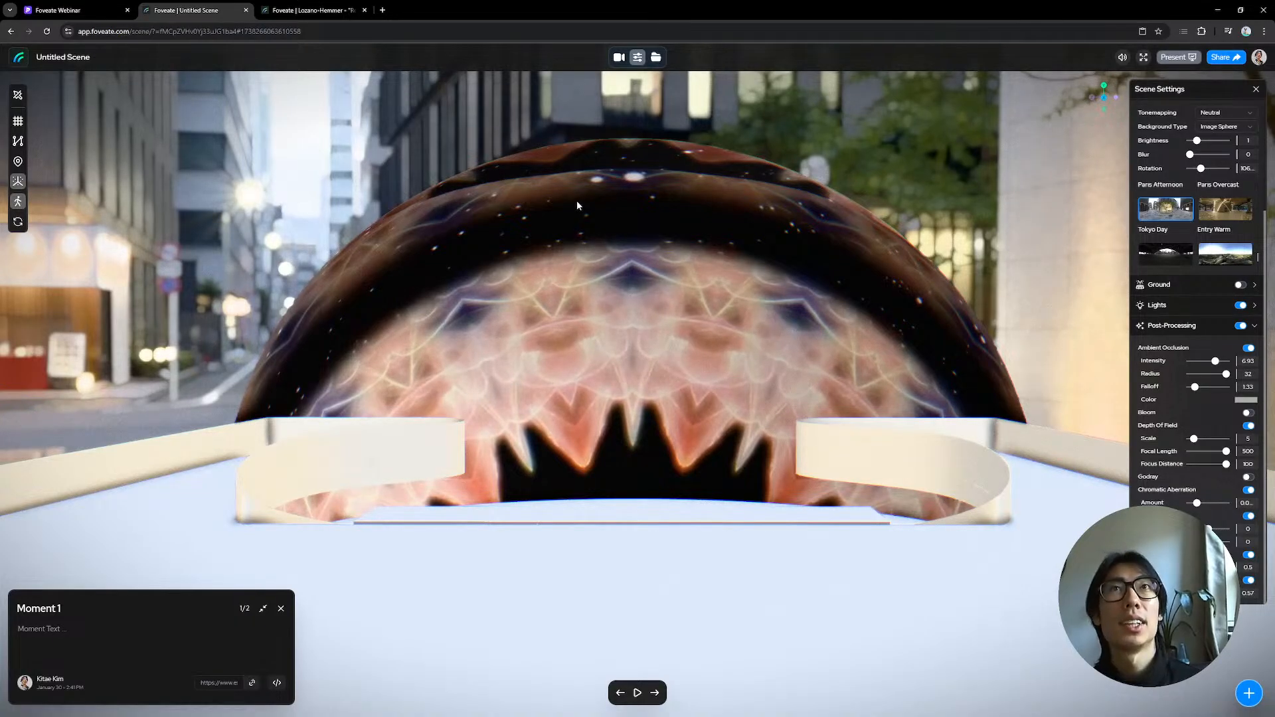
# Step: Set the Video Mesh of 360.mp4 to cosm1.glb and open the settings of kaleidoschope.mp4
pyautogui.click(657, 57)
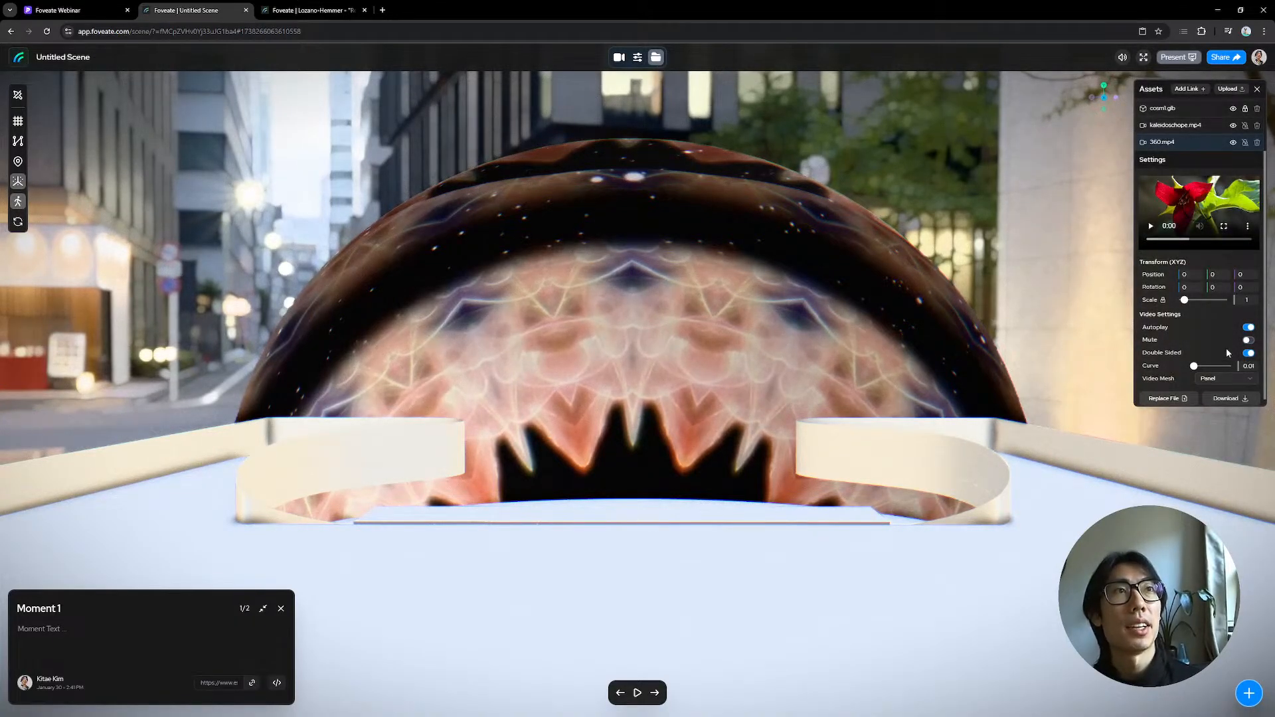
pyautogui.click(1218, 377)
pyautogui.click(1219, 404)
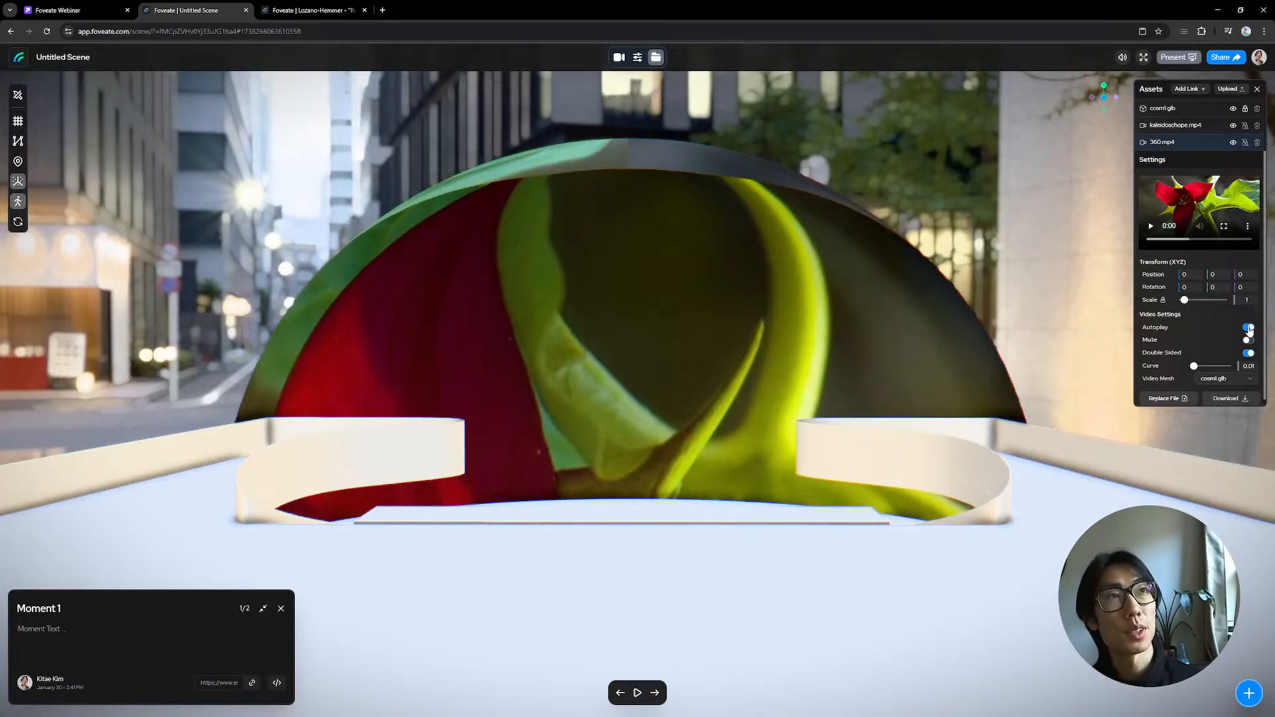
pyautogui.click(1159, 128)
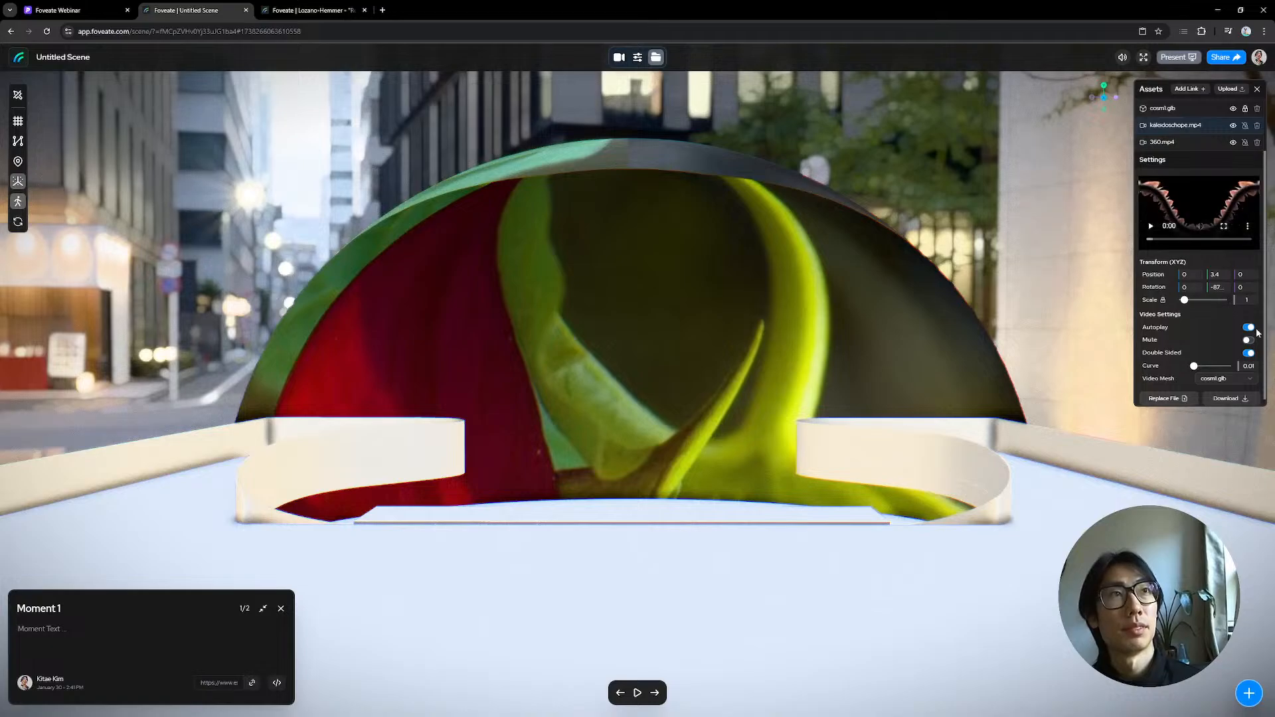
# Step: Attach the video kaleidoschope.mp4 to Moment 1 and 360.mp4 to the Main Seating moment
pyautogui.click(619, 57)
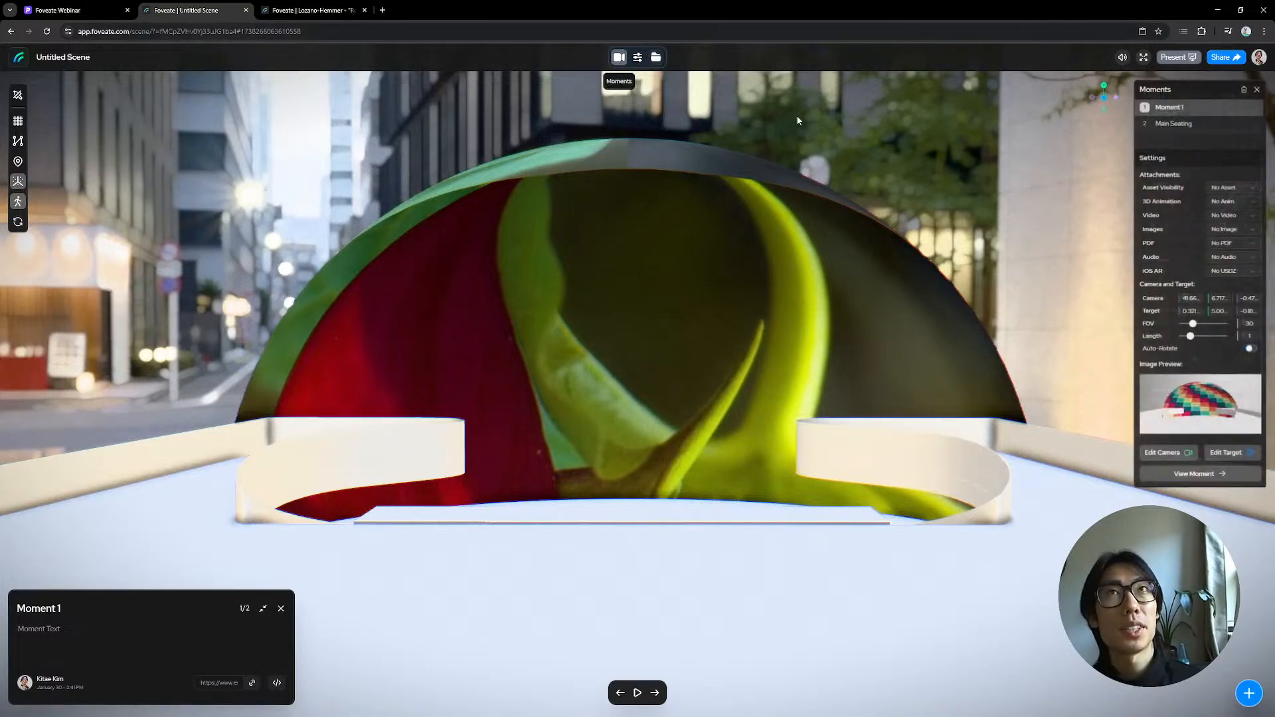
pyautogui.click(1248, 217)
pyautogui.click(1232, 234)
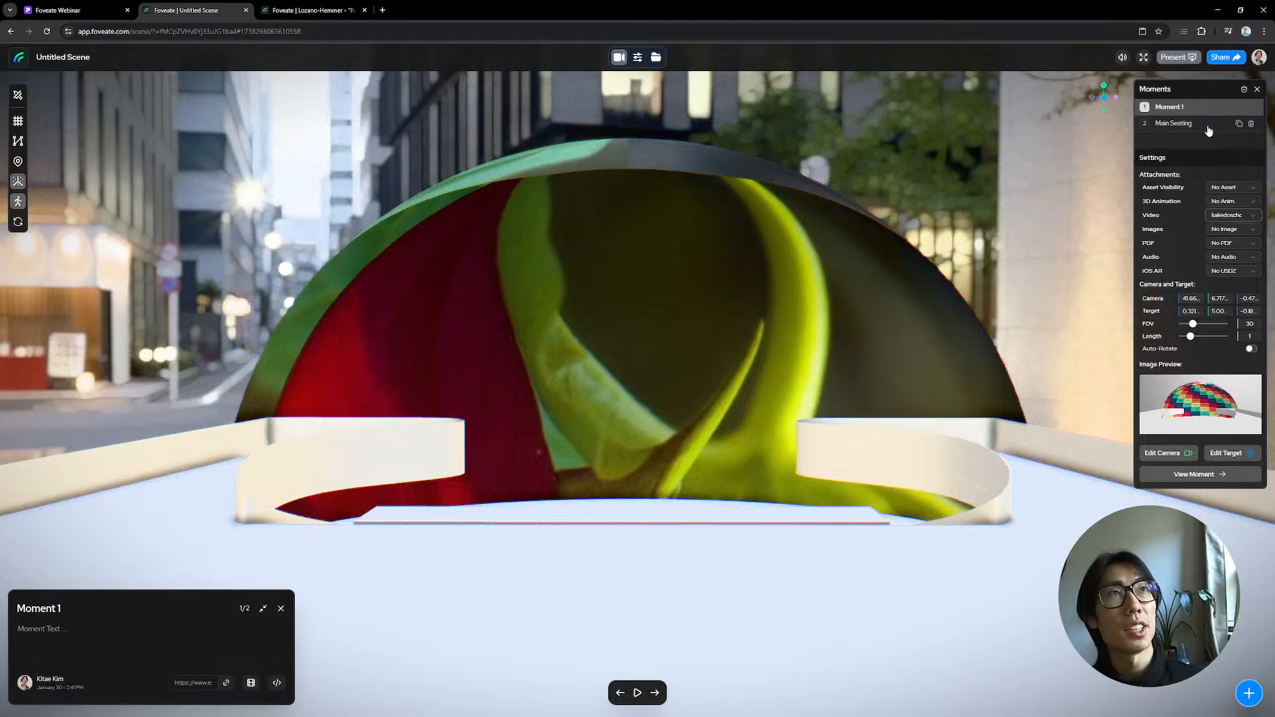
pyautogui.click(1208, 127)
pyautogui.click(1245, 216)
pyautogui.click(1236, 245)
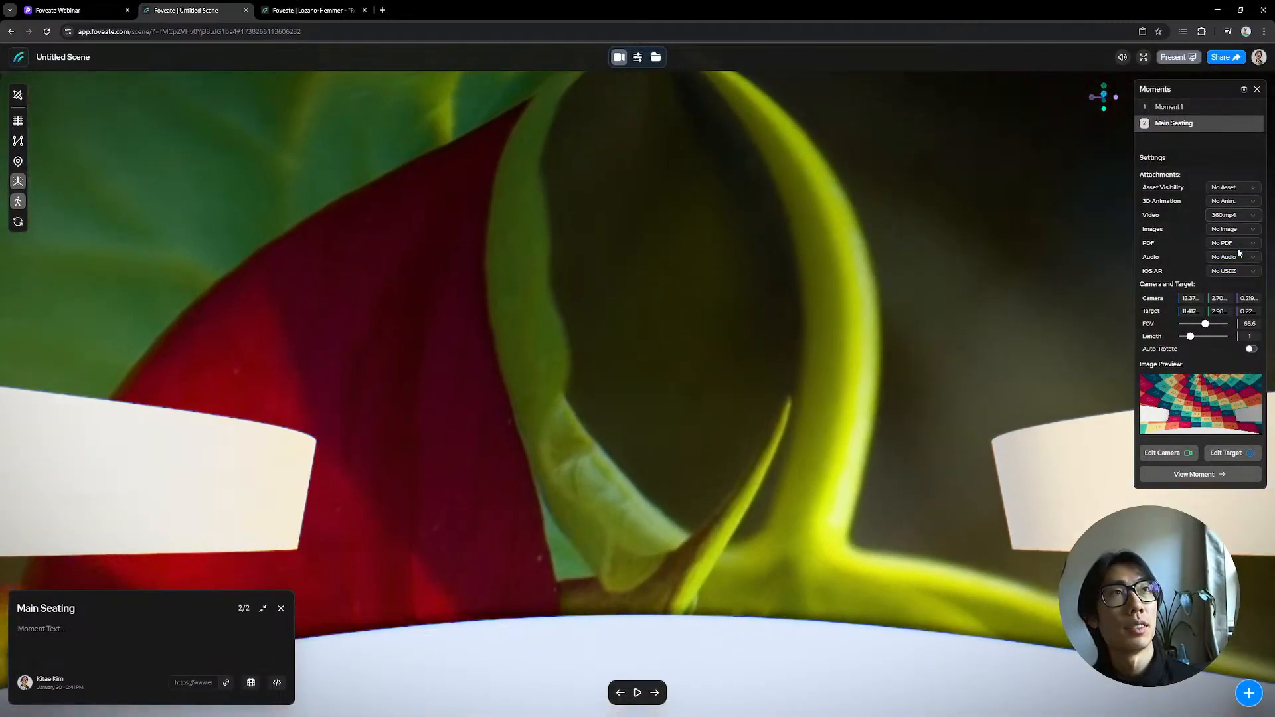
# Step: Play the scene and alternate between Moment 1 and Main Seating to check the dome video attached to each
pyautogui.click(655, 692)
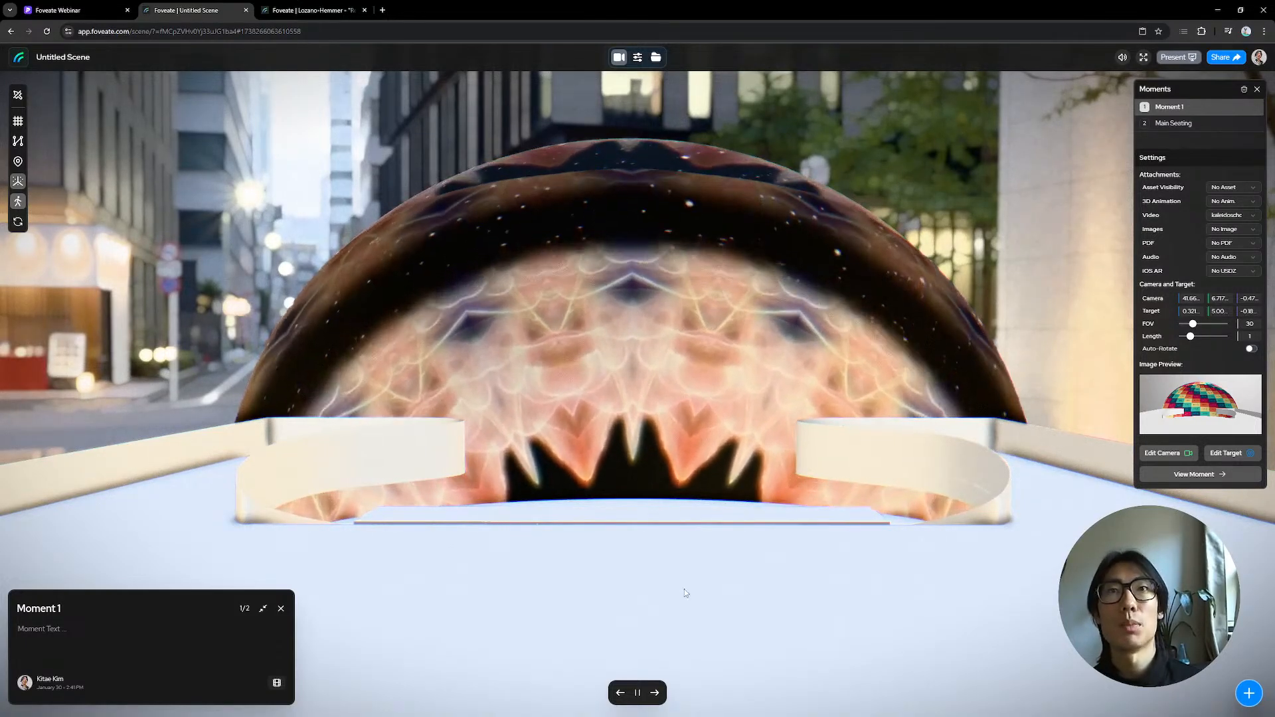
pyautogui.click(655, 692)
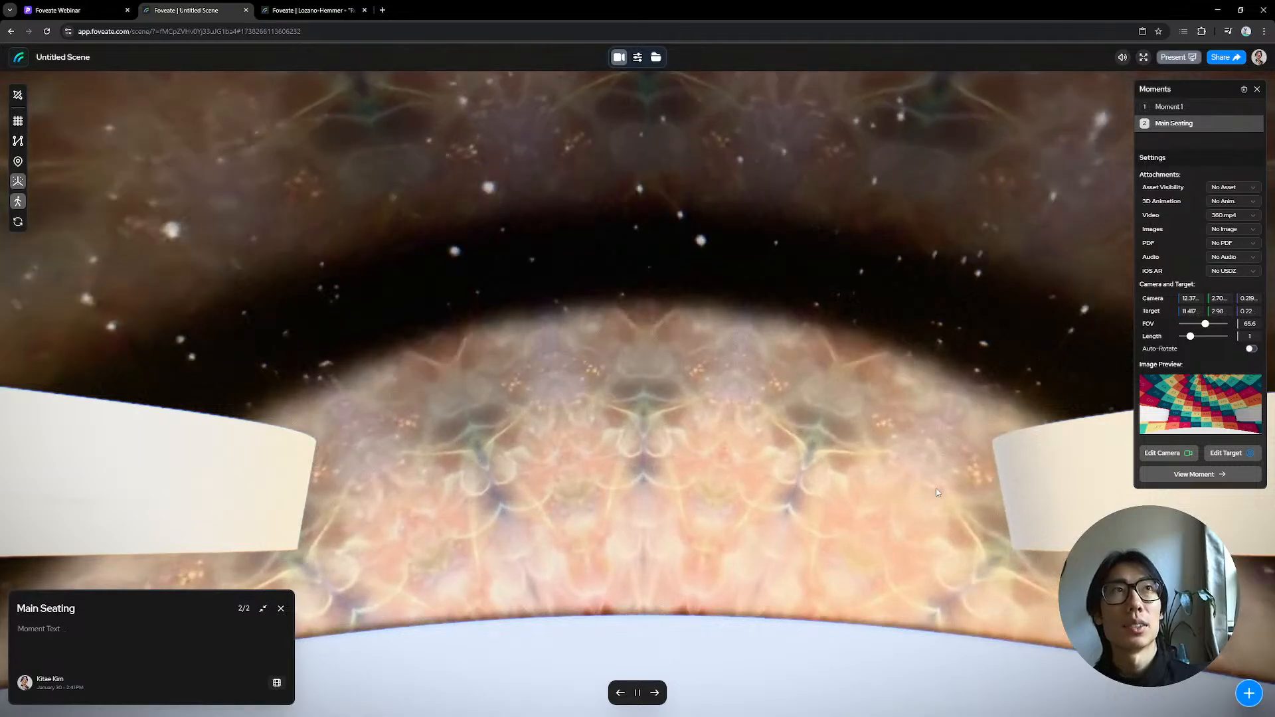
pyautogui.click(635, 696)
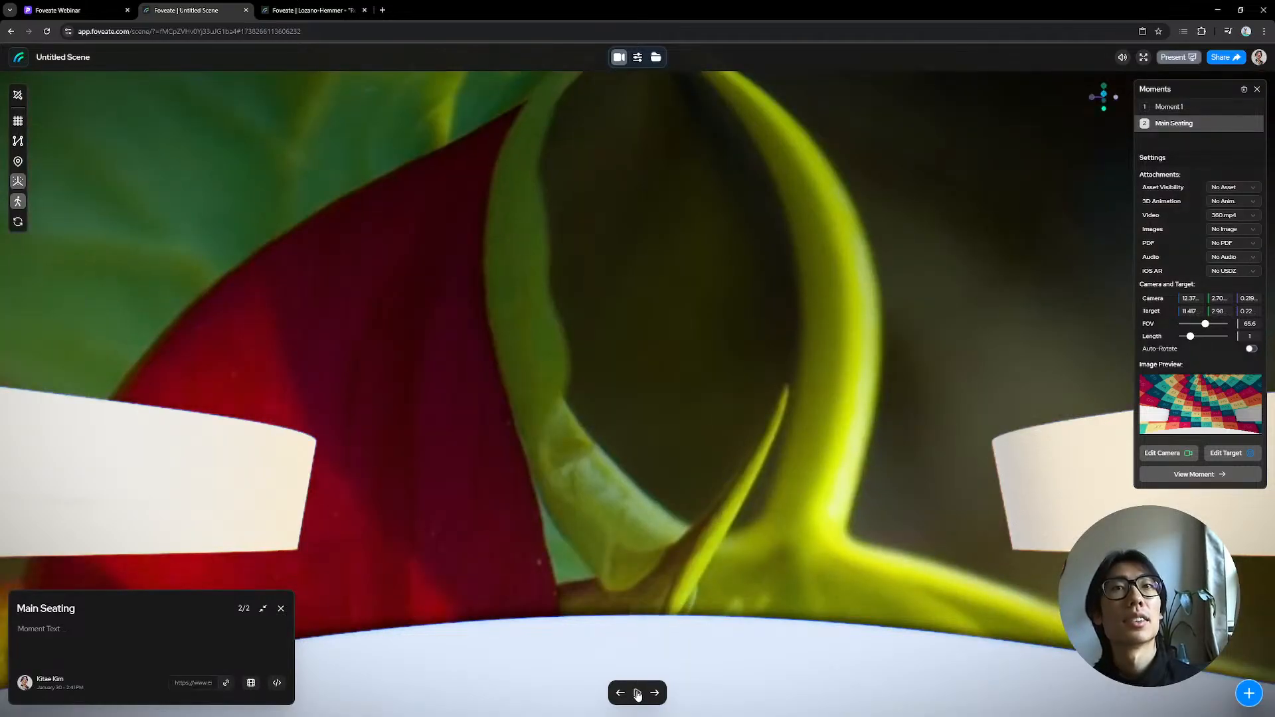
pyautogui.click(637, 694)
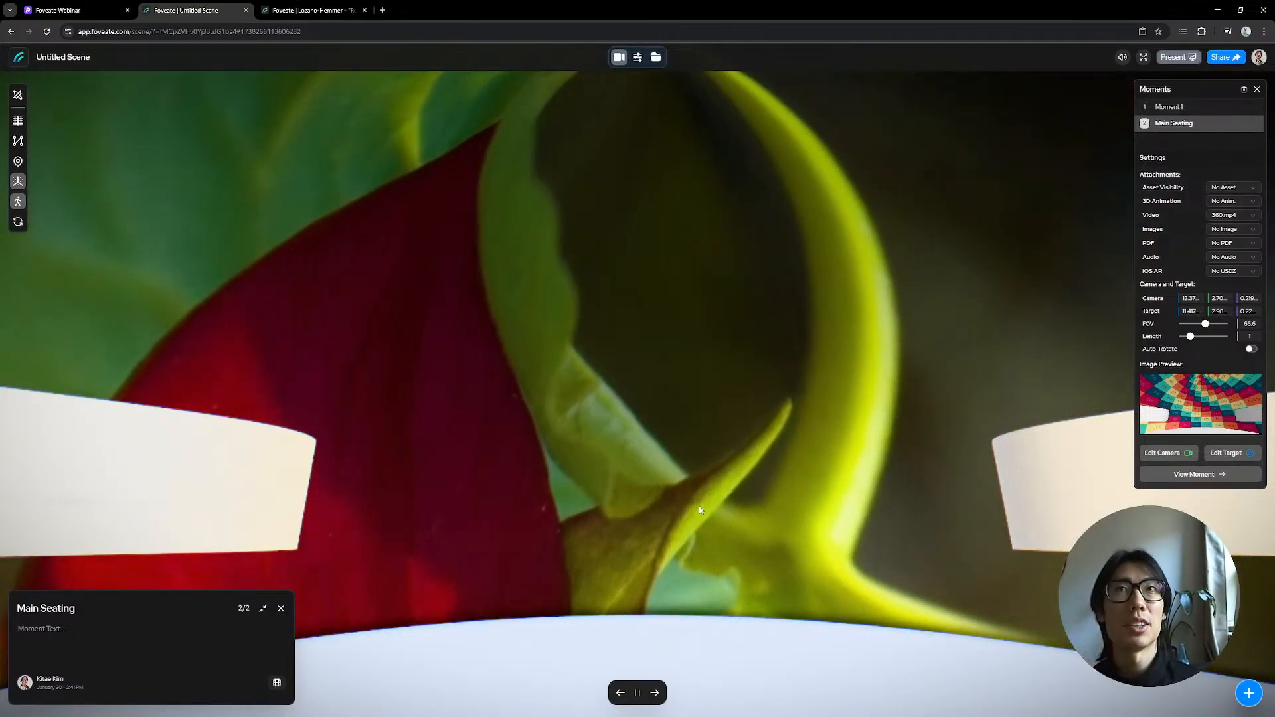
pyautogui.click(656, 693)
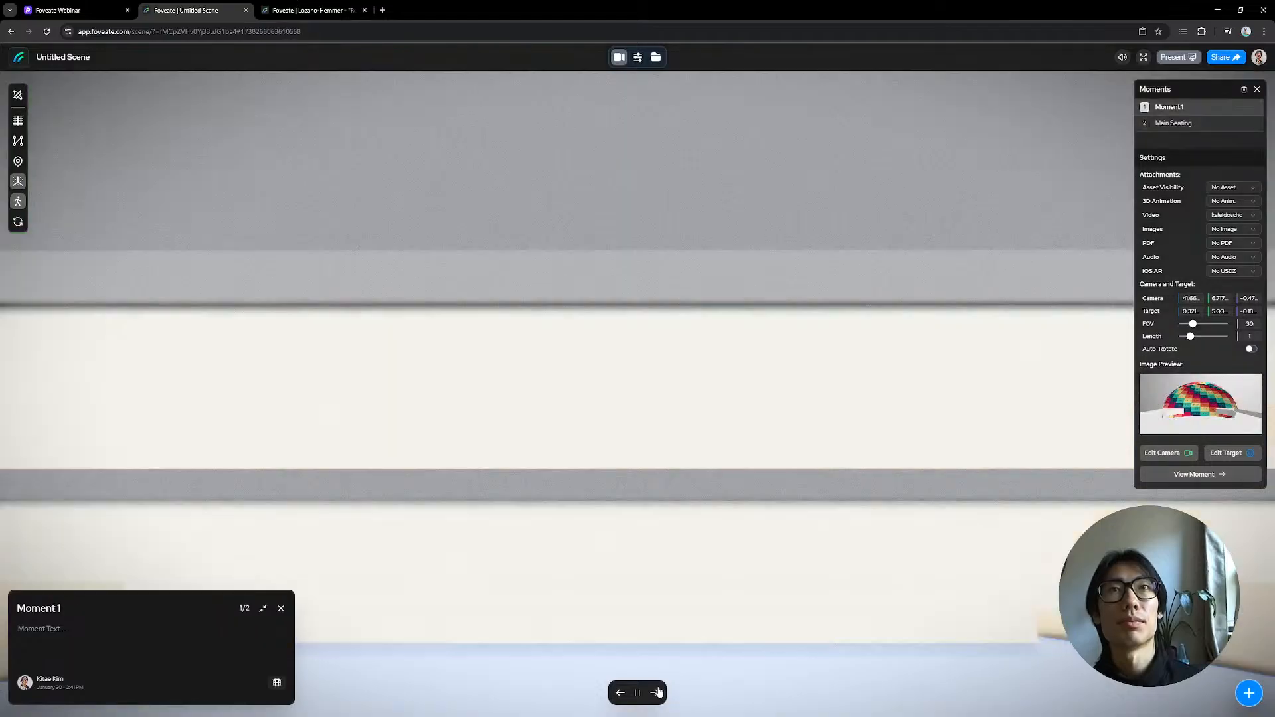
pyautogui.click(657, 693)
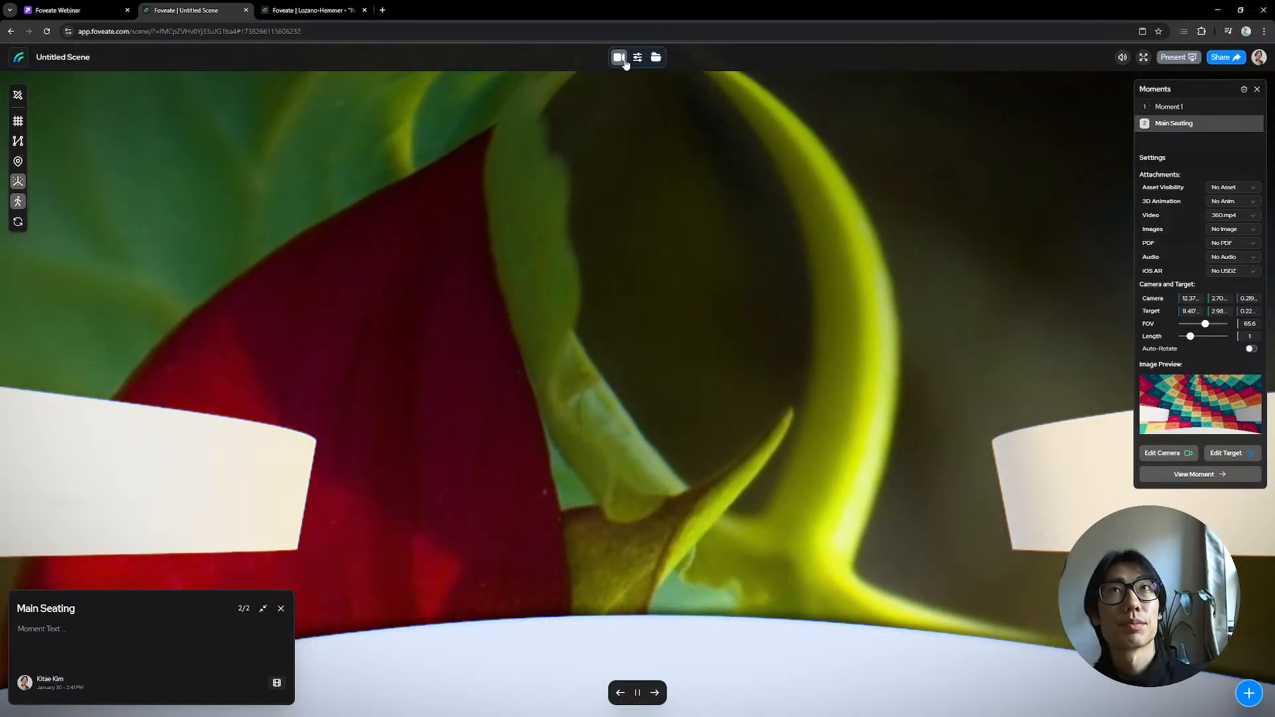
# Step: Set the FOV of the Main Seating moment to 89, then stop playback at Moment 1
pyautogui.moveTo(1211, 325); pyautogui.dragTo(1214, 326)
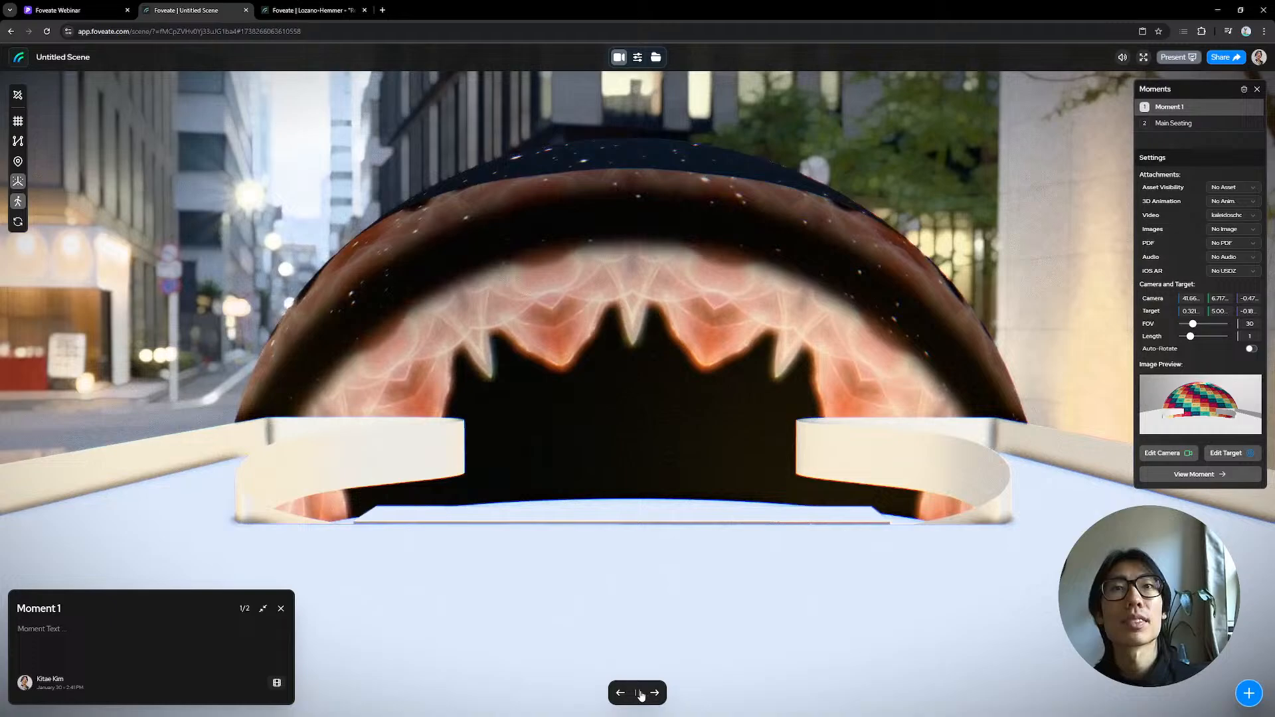
pyautogui.click(638, 693)
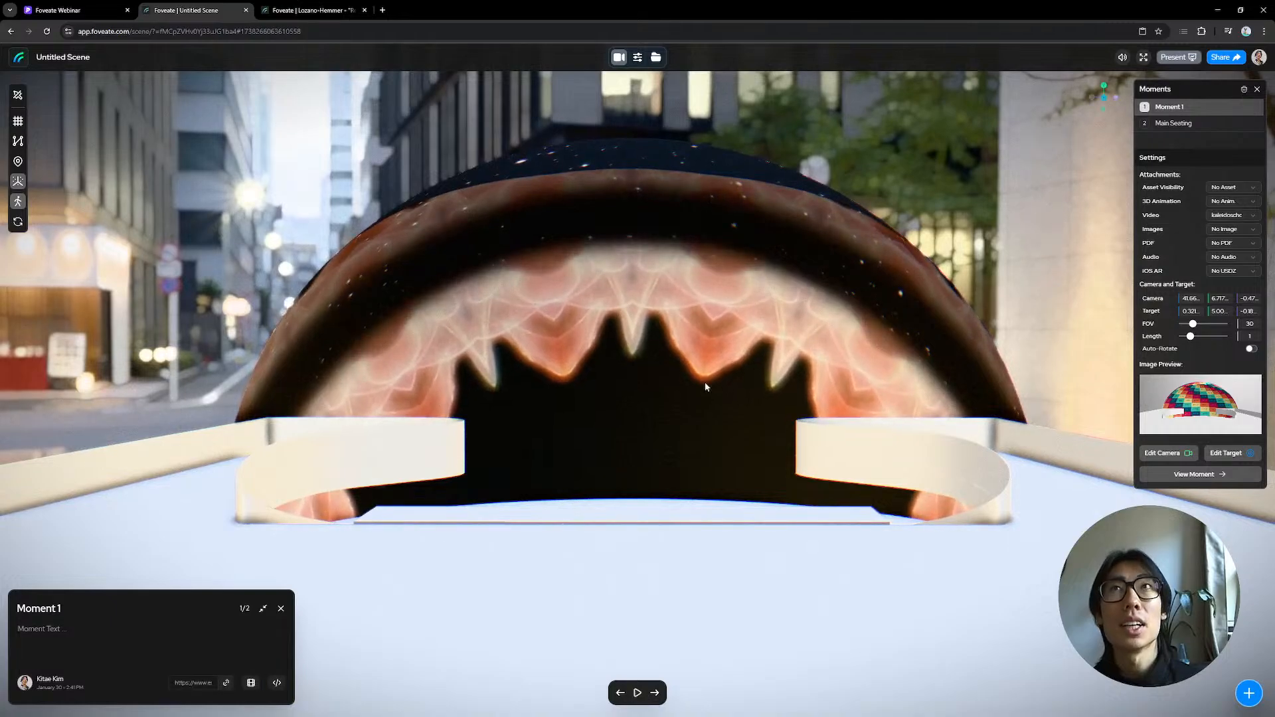
# Step: Compare the page addresses of Moment 1 and Main Seating while switching between the two moments
pyautogui.click(269, 30)
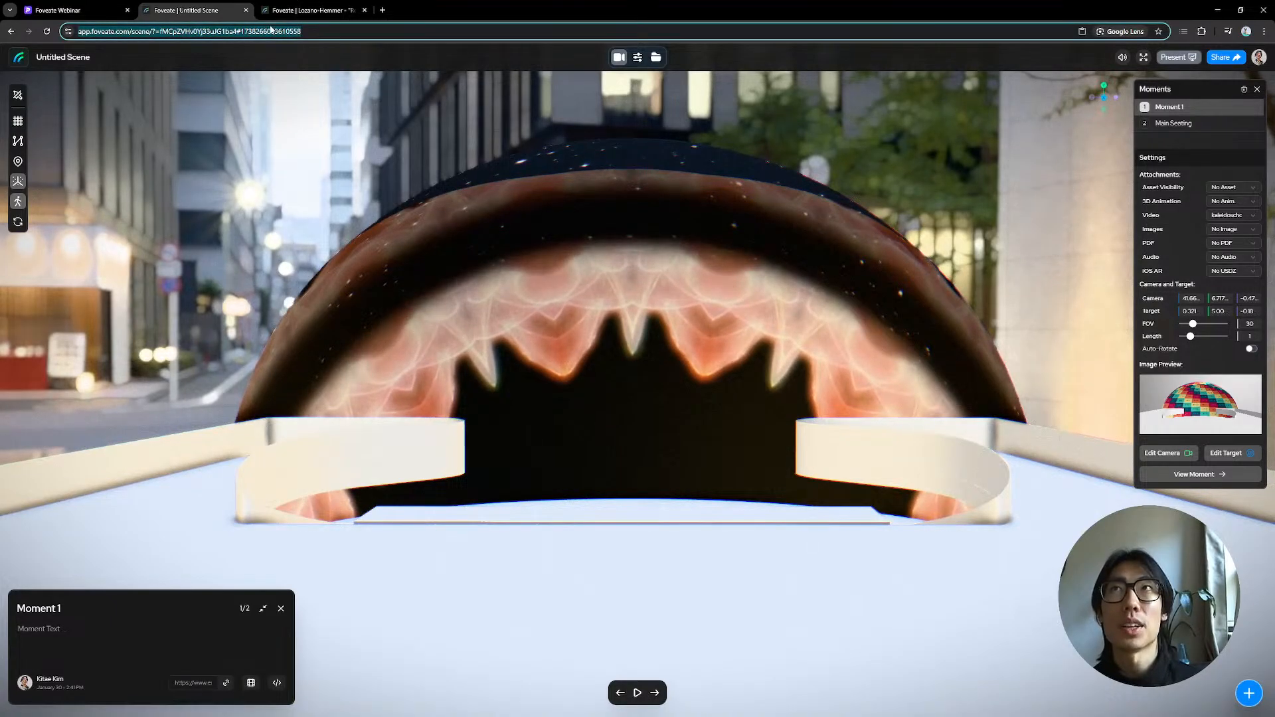
pyautogui.click(654, 692)
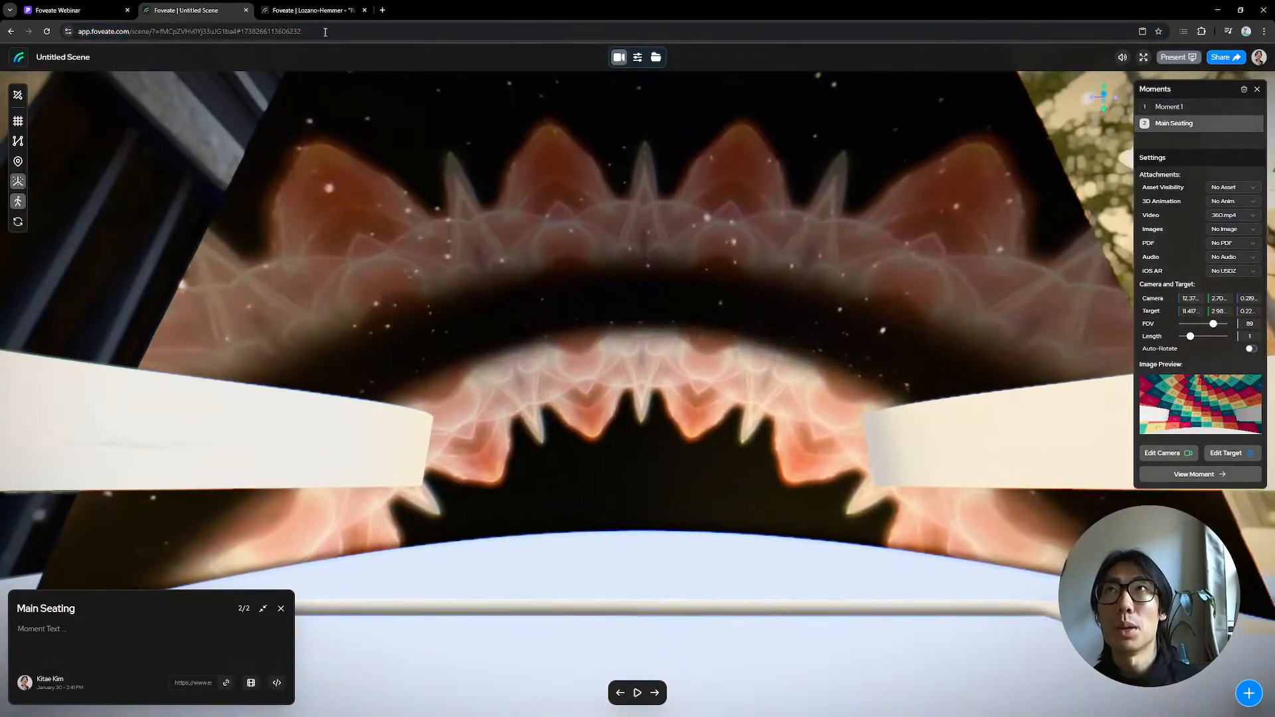
pyautogui.click(326, 31)
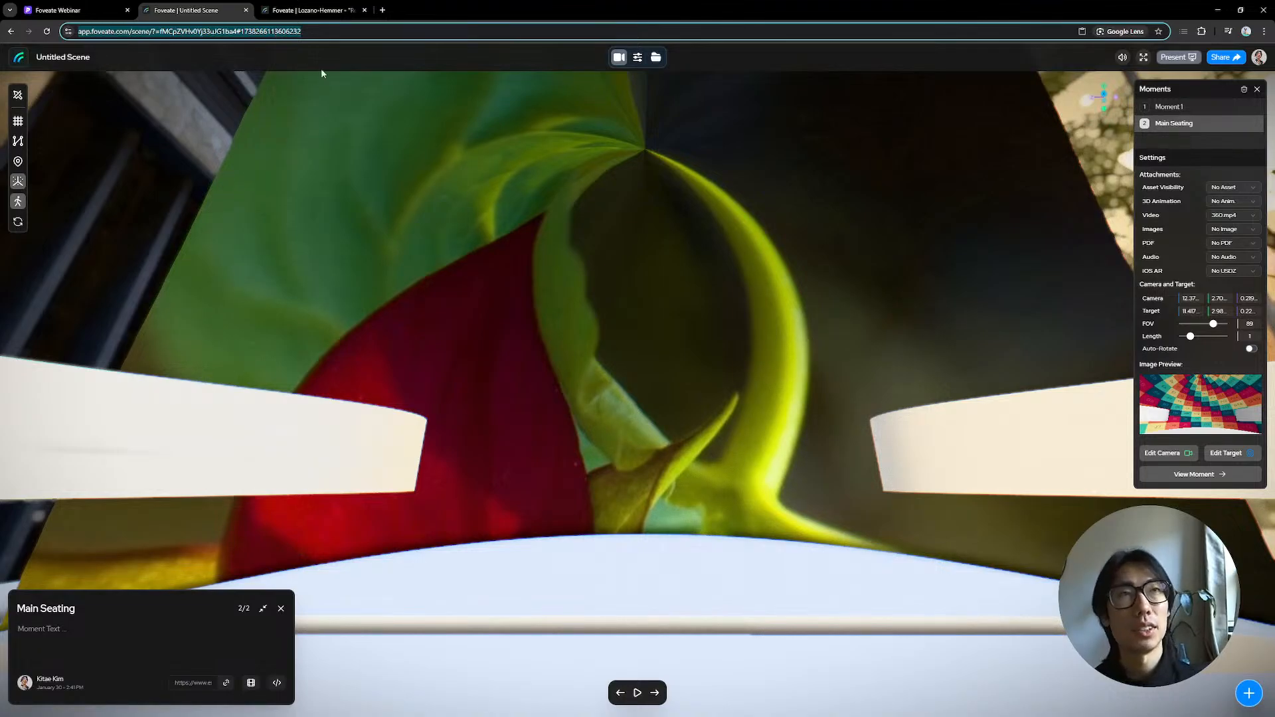
pyautogui.click(656, 693)
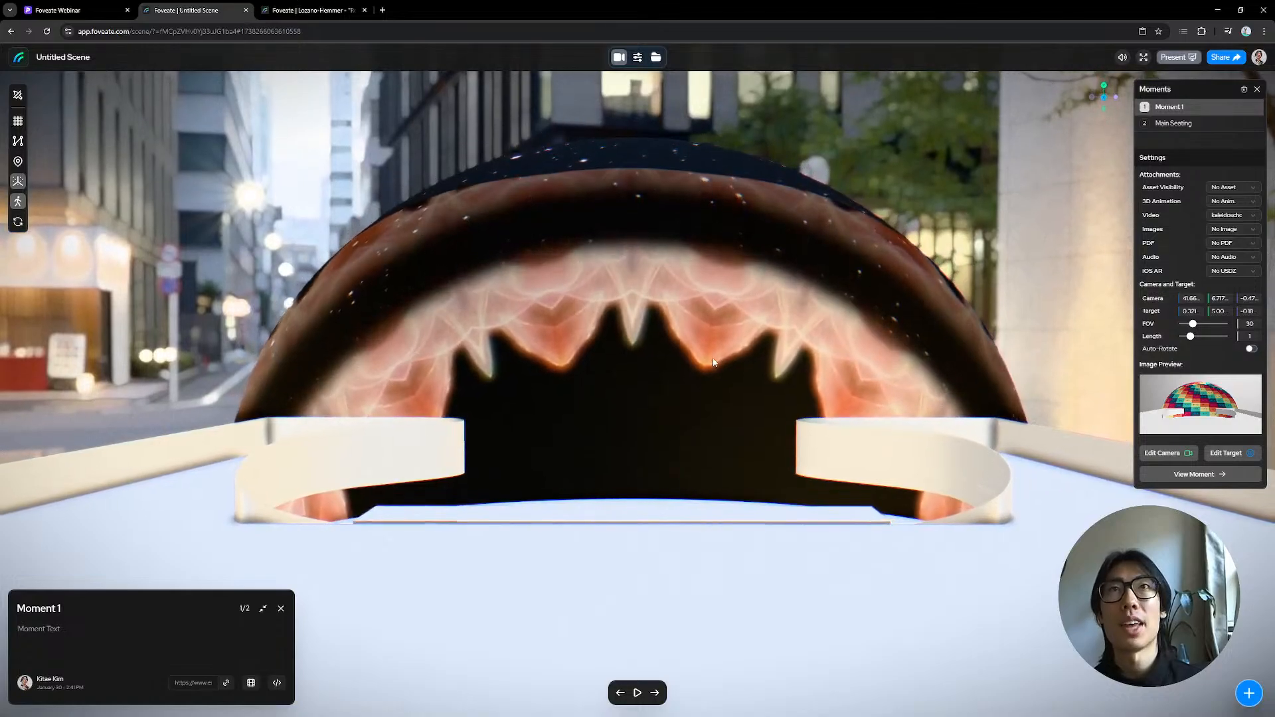
pyautogui.click(188, 33)
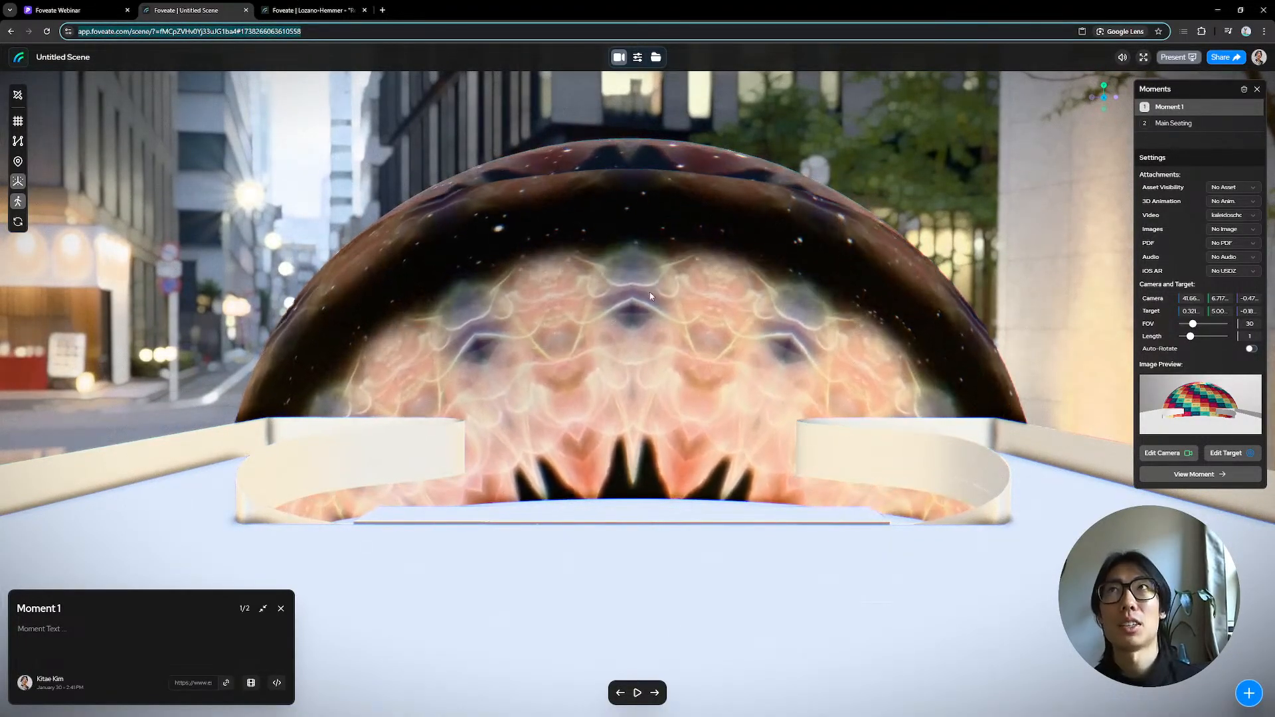
# Step: Rename the scene to "Cosm Los Angeles"
pyautogui.tripleClick(45, 58)
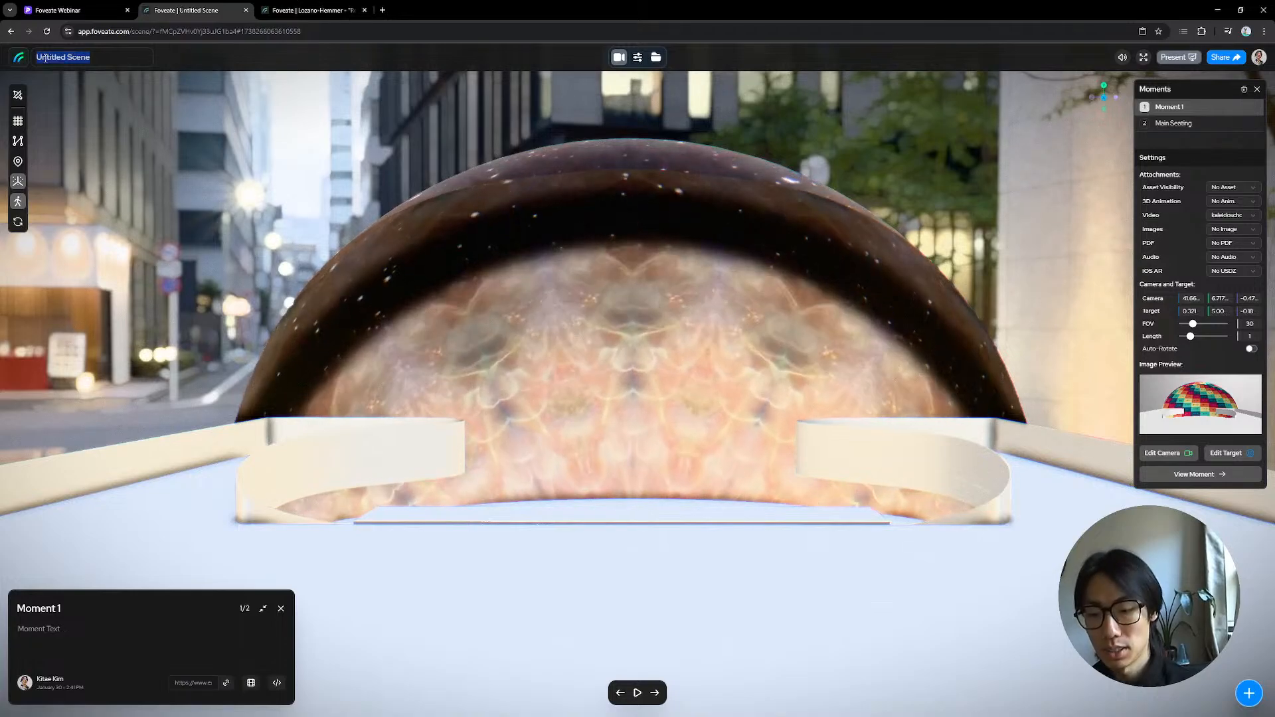
pyautogui.write('Cosm L')
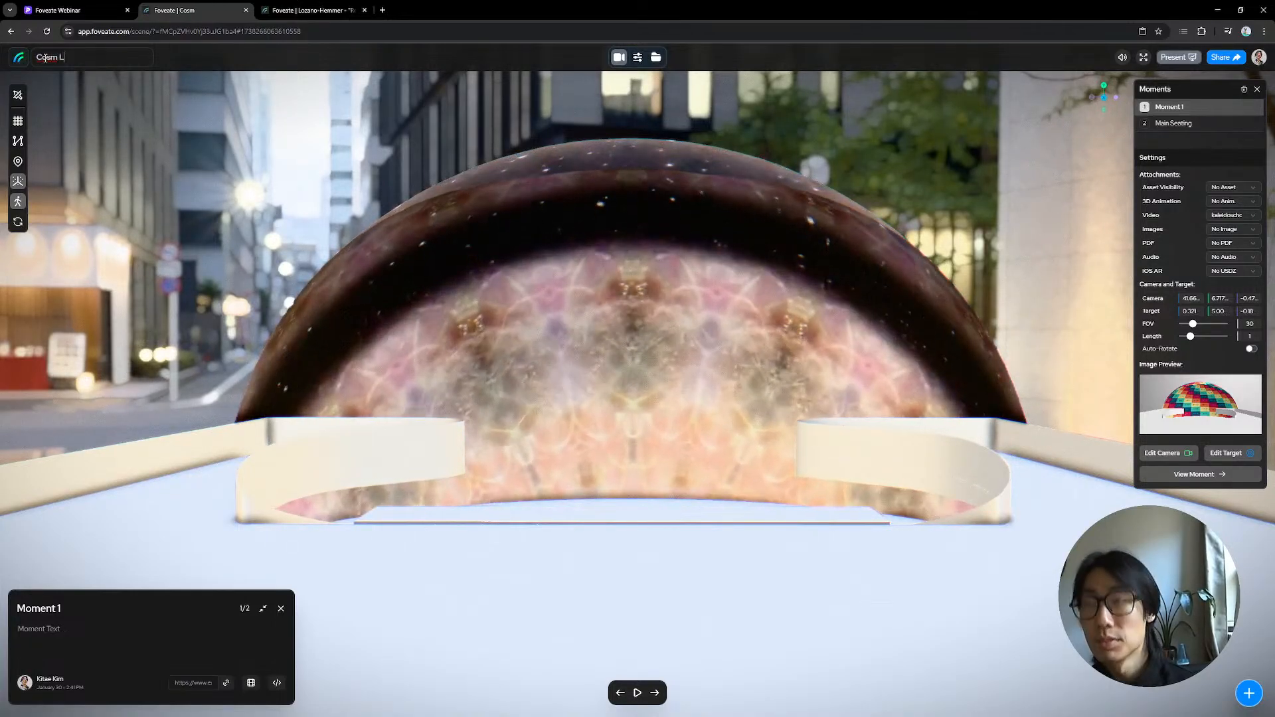
pyautogui.write('ons Angeles')
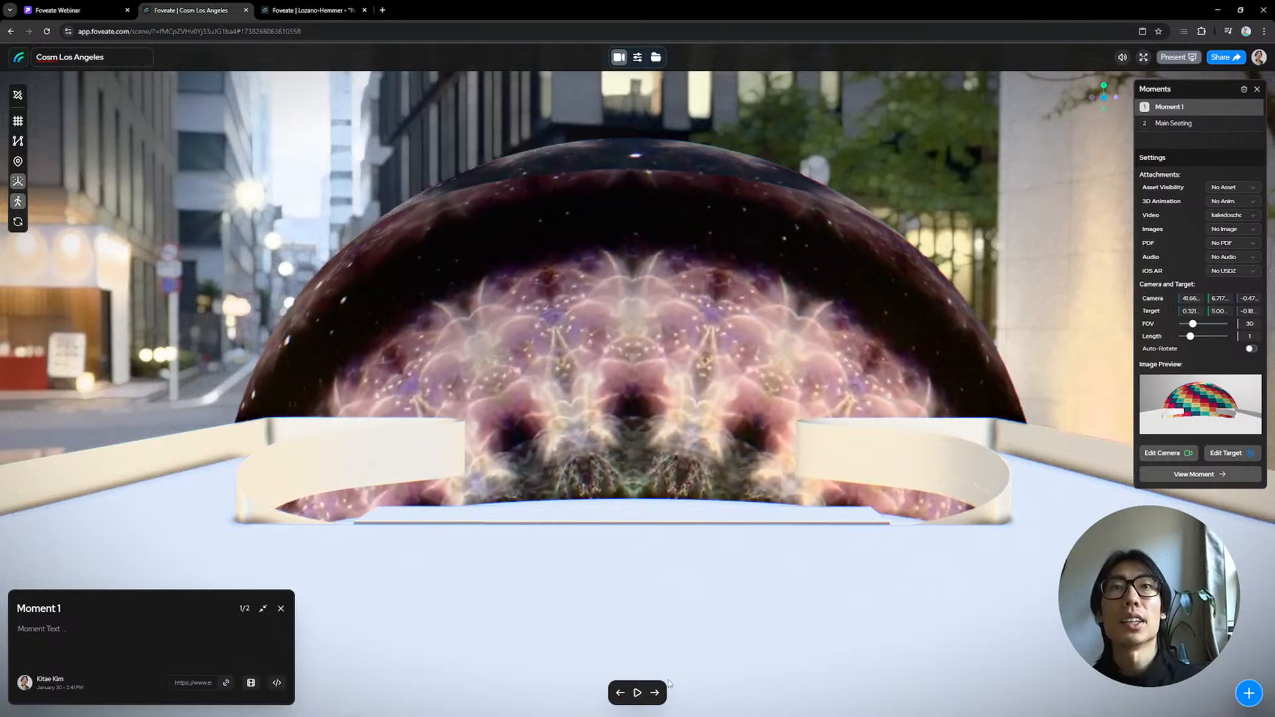
# Step: Copy the scene's Moment 1 link, open it in a new browser tab and start playback there
pyautogui.click(340, 31)
pyautogui.hotkey('ctrl', 'c')
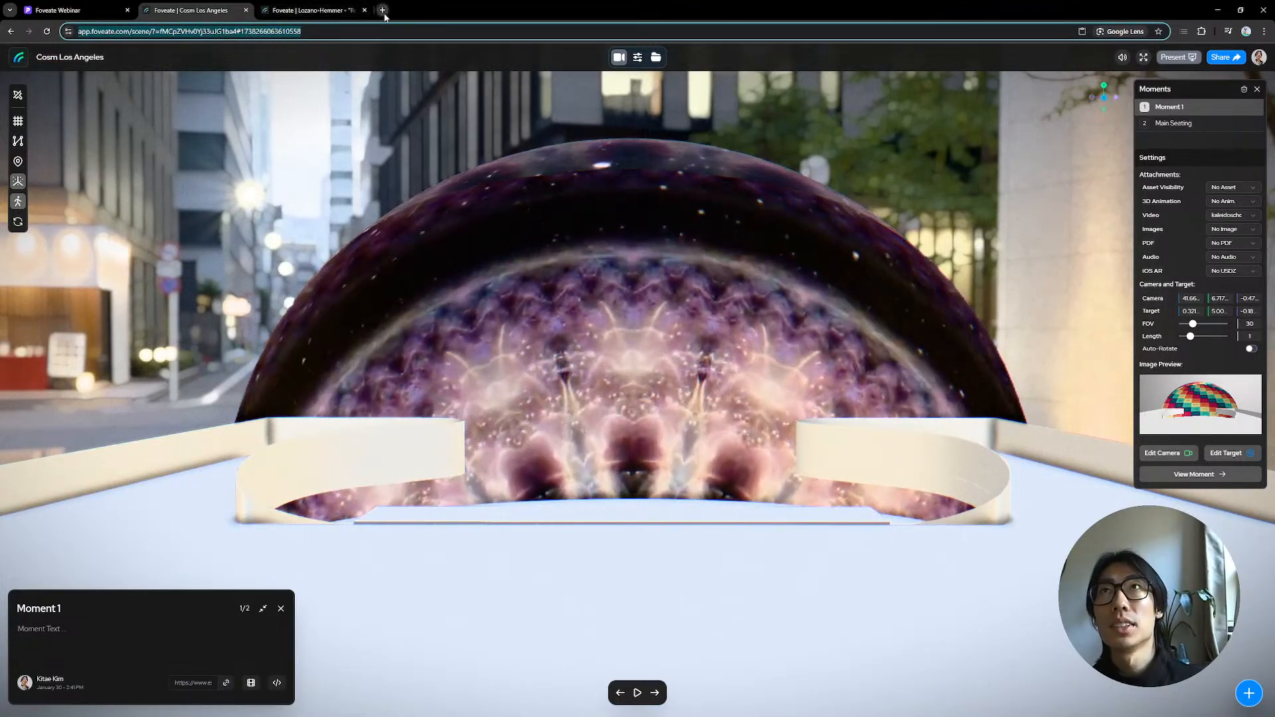
pyautogui.click(383, 10)
pyautogui.hotkey('ctrl', 'v')
pyautogui.press('Return')
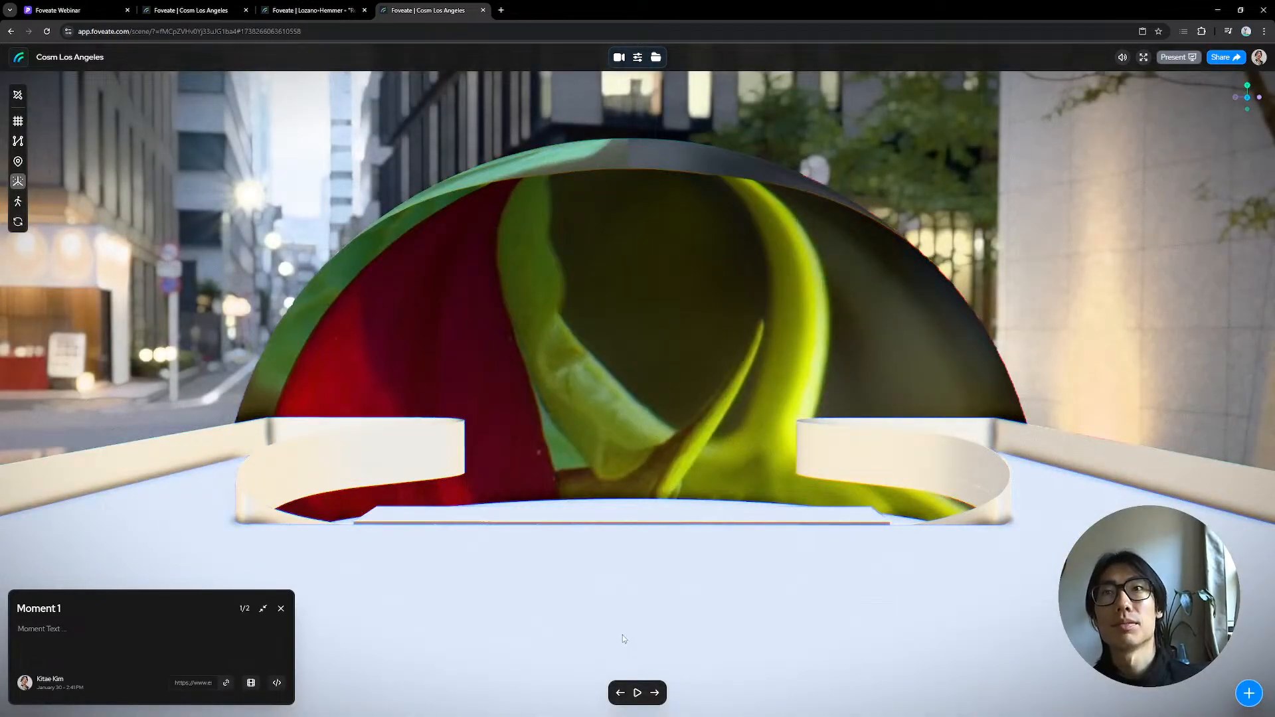
pyautogui.click(639, 693)
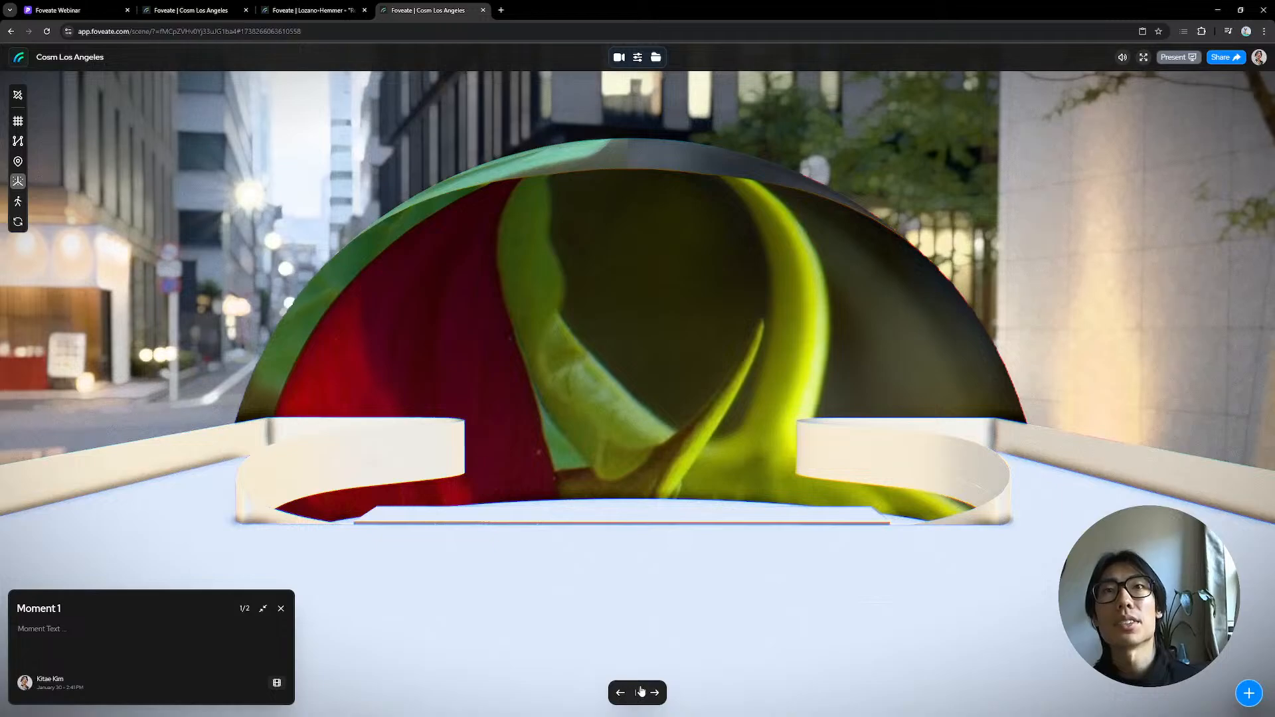
# Step: Advance through the moments in the shared-link tab, then close that tab and return to the original Cosm Los Angeles scene
pyautogui.click(654, 693)
pyautogui.click(654, 693)
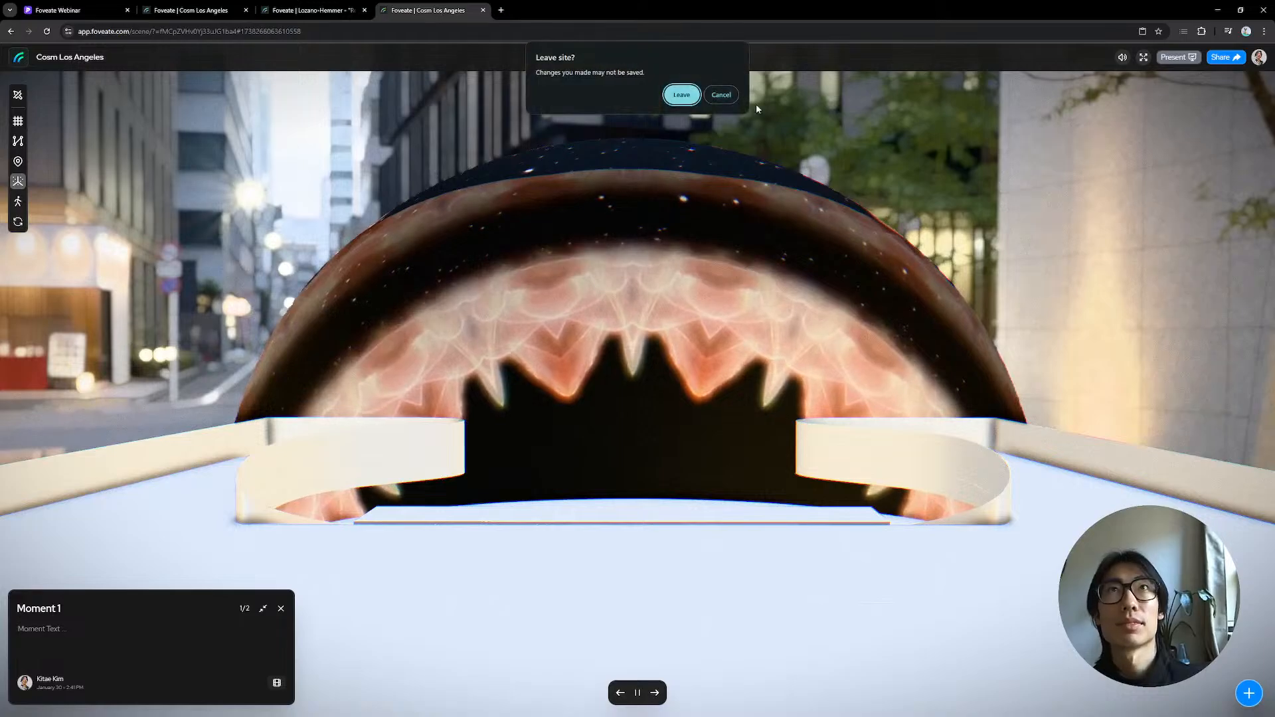
pyautogui.hotkey('ctrl', 'w')
pyautogui.click(176, 11)
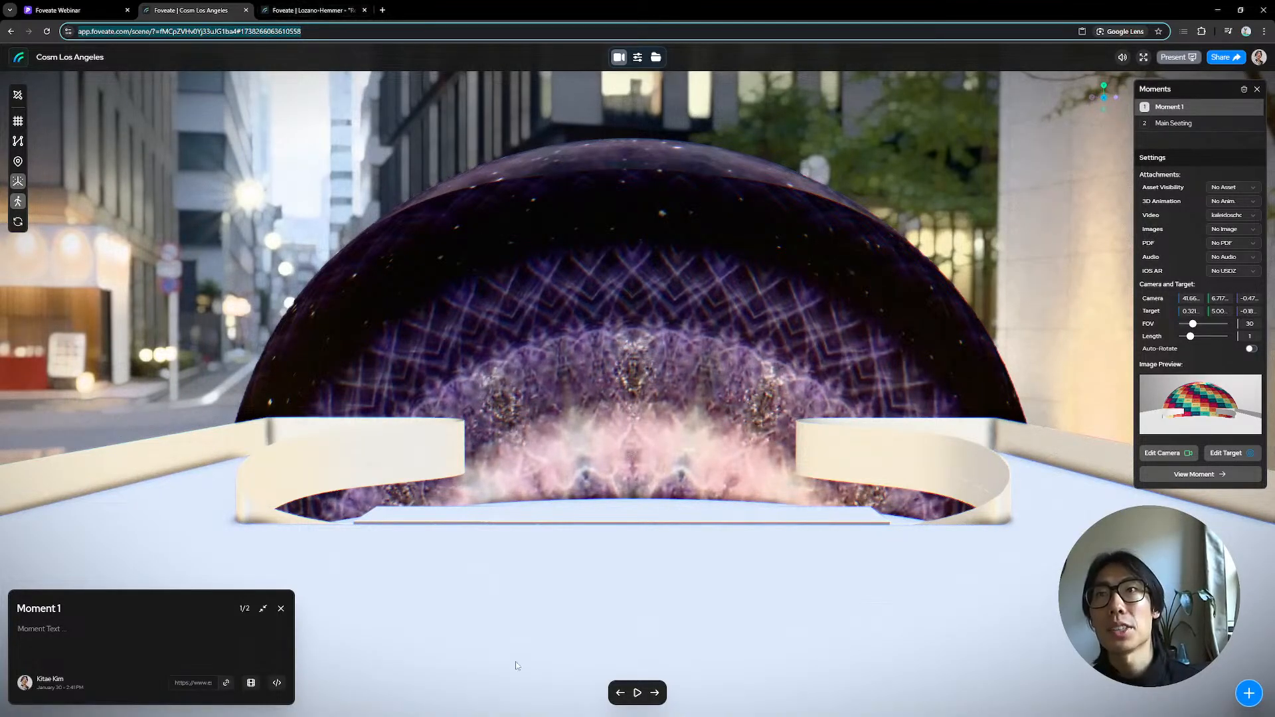
# Step: Add the person model rp_elias_posed_001_Mobile-v1.glb from the premiumcatalog entourage folder to the Cosm Los Angeles scene and view it in front of the dome
pyautogui.hotkey('alt', 'Tab')
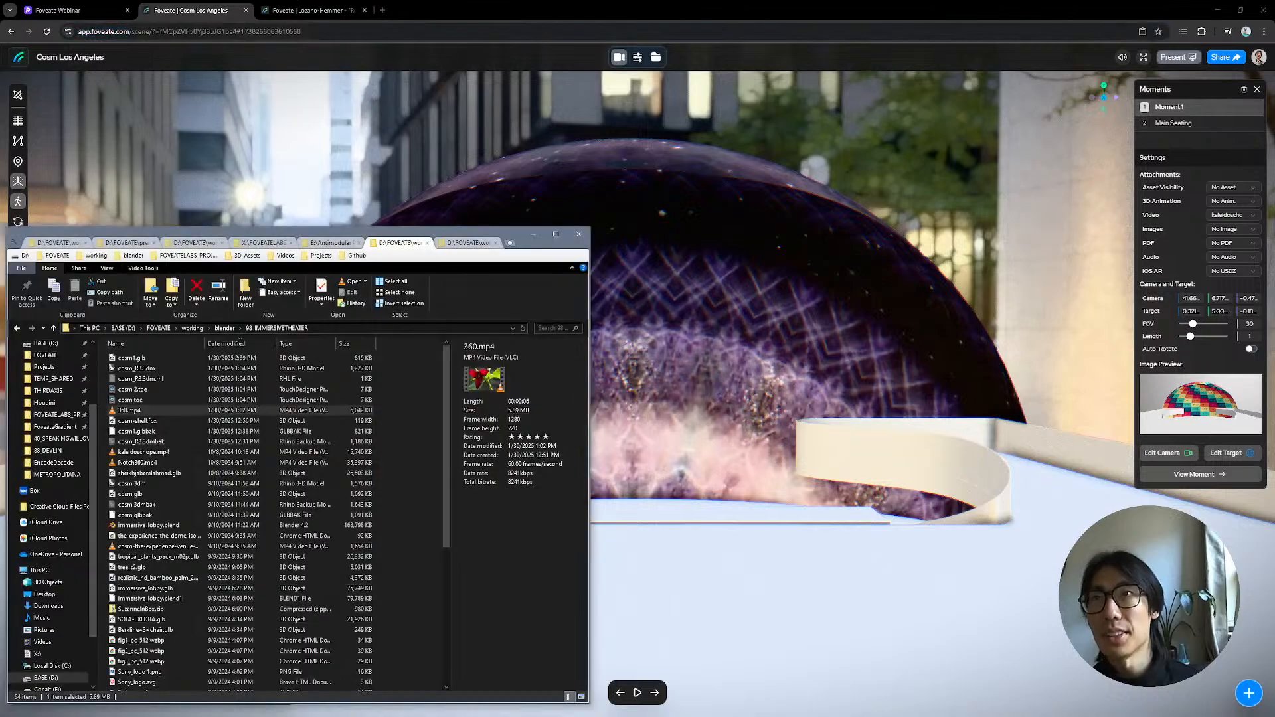
pyautogui.click(64, 243)
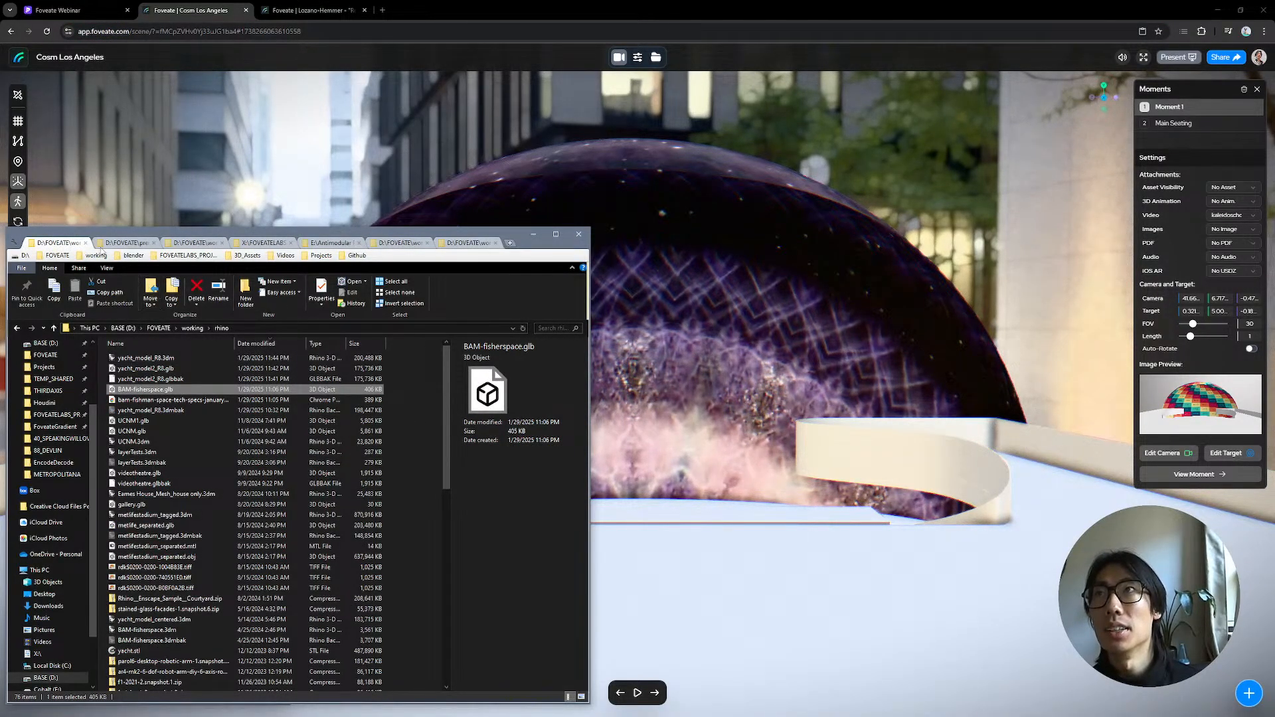
pyautogui.click(111, 243)
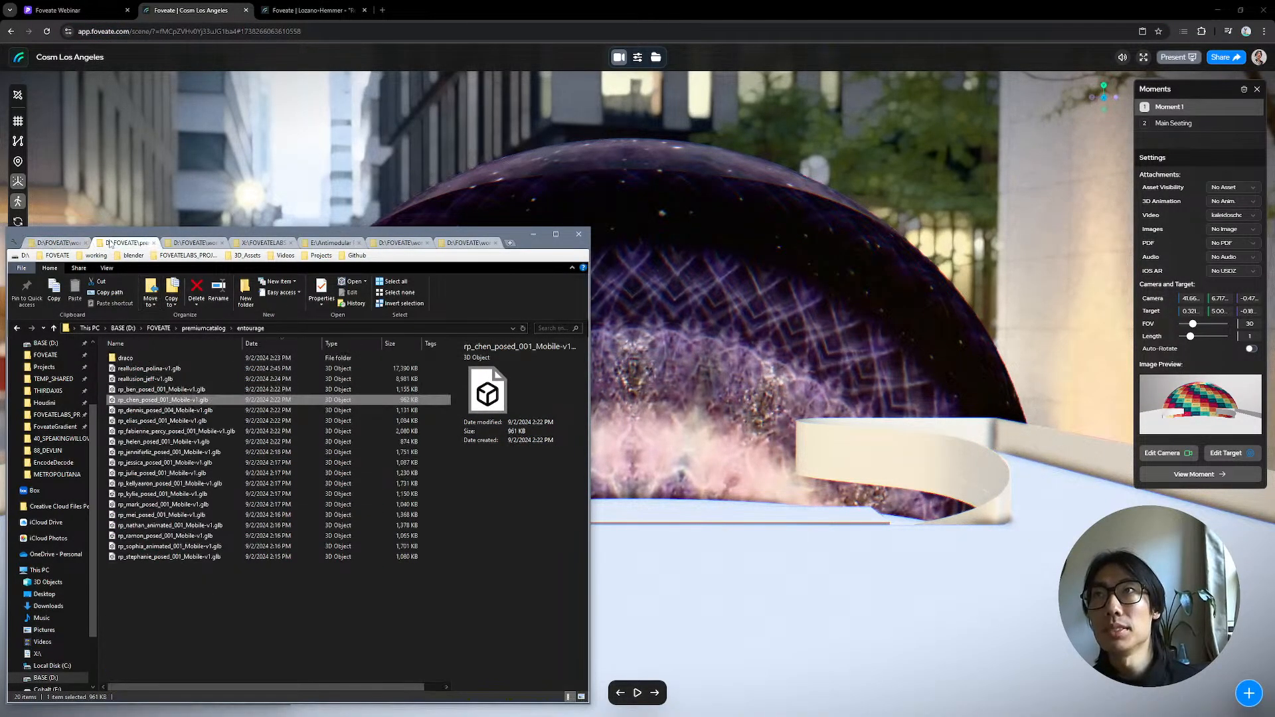
pyautogui.click(174, 423)
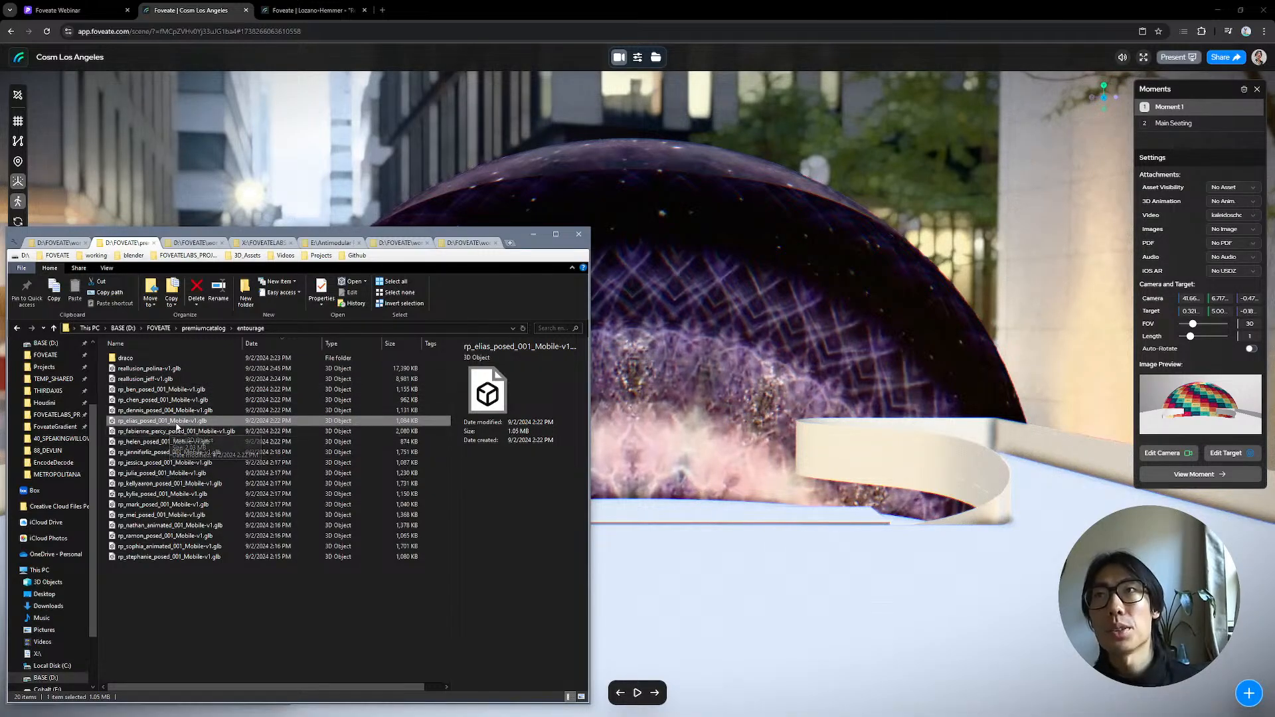
pyautogui.moveTo(174, 423); pyautogui.dragTo(746, 203)
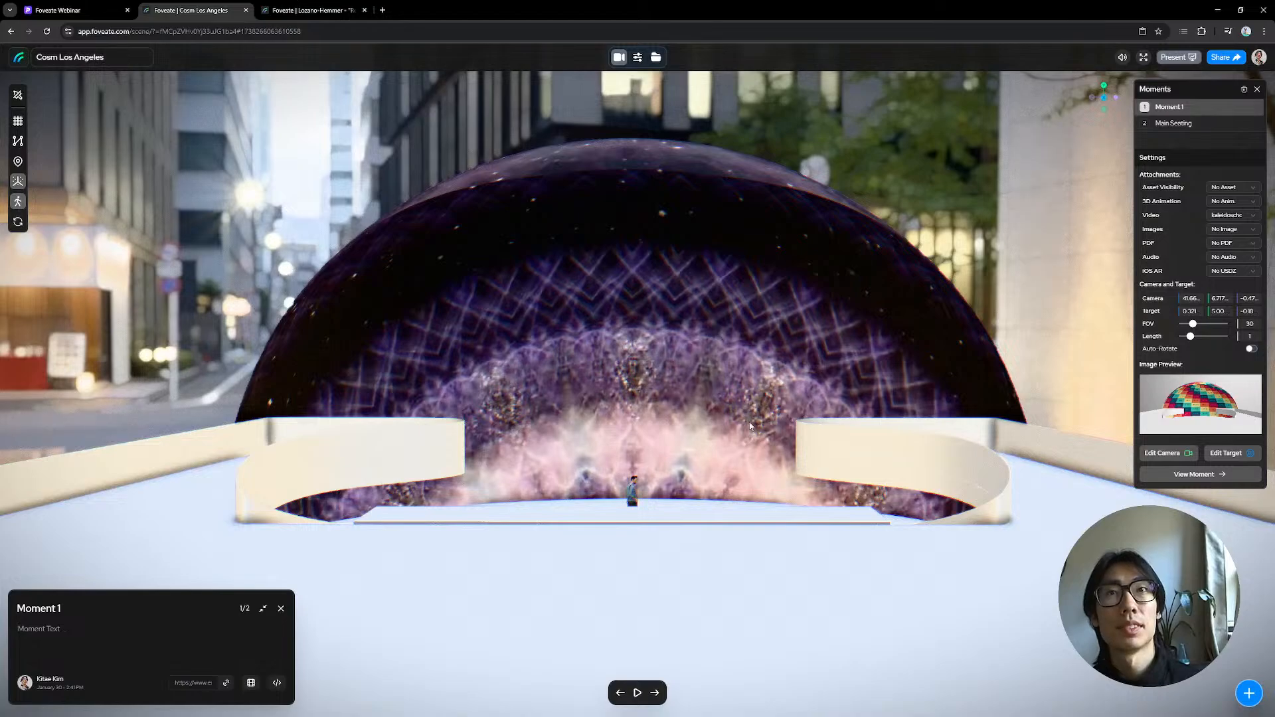
pyautogui.moveTo(750, 423)
pyautogui.mouseDown()
pyautogui.moveTo(719, 435)
pyautogui.moveTo(755, 423)
pyautogui.mouseUp()
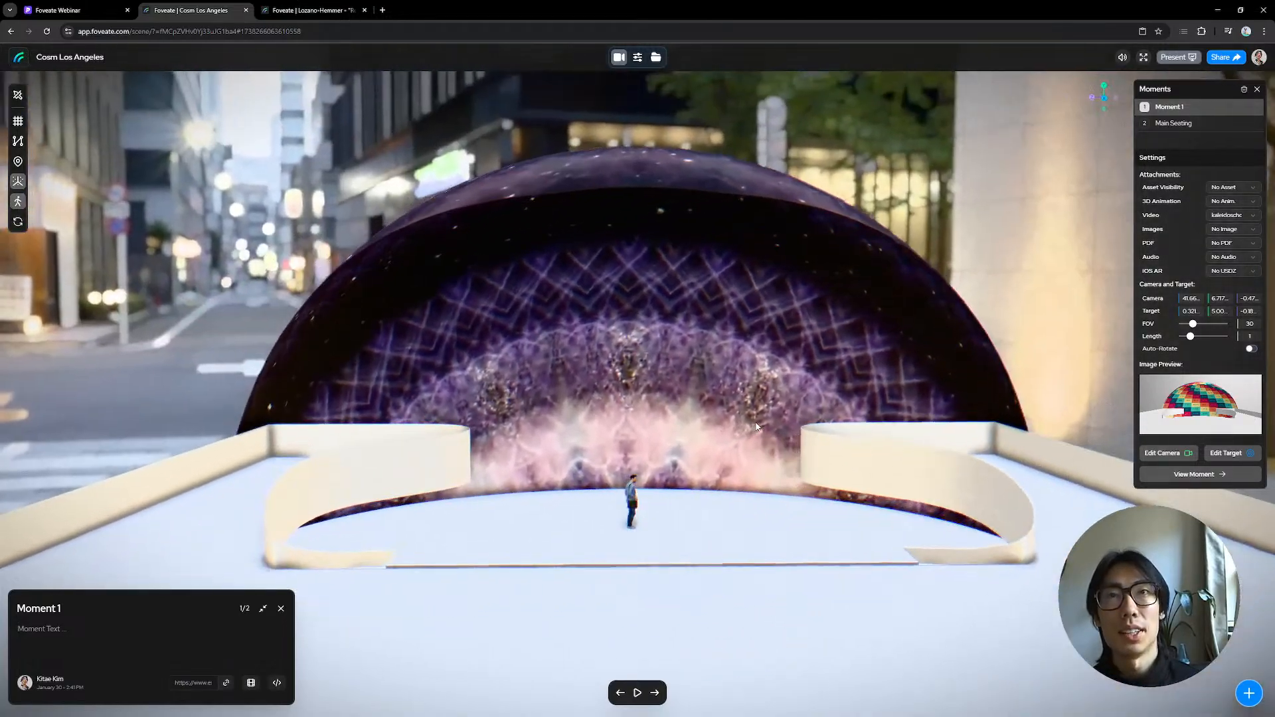
# Step: Look up the Renderpeople website in a new browser tab, browse its home page of 3D people models, and close the tab
pyautogui.click(383, 10)
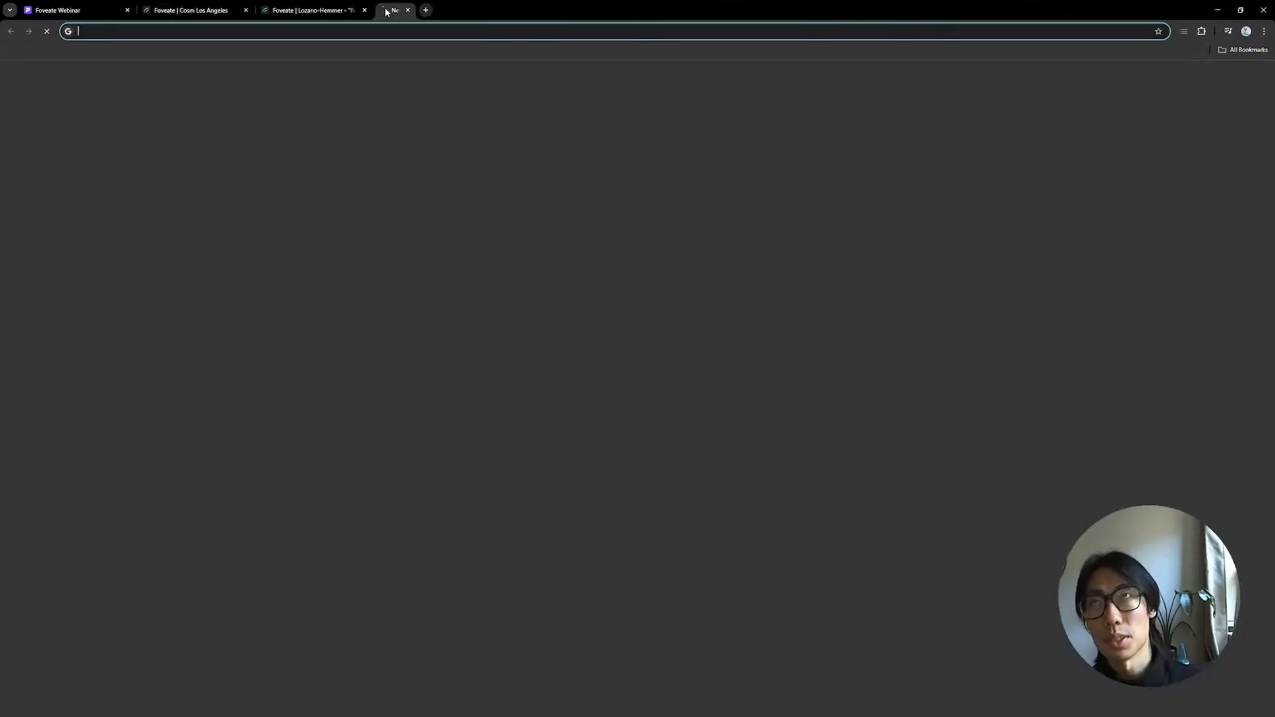
pyautogui.write('renderpeoip')
pyautogui.press('BackSpace')
pyautogui.press('BackSpace')
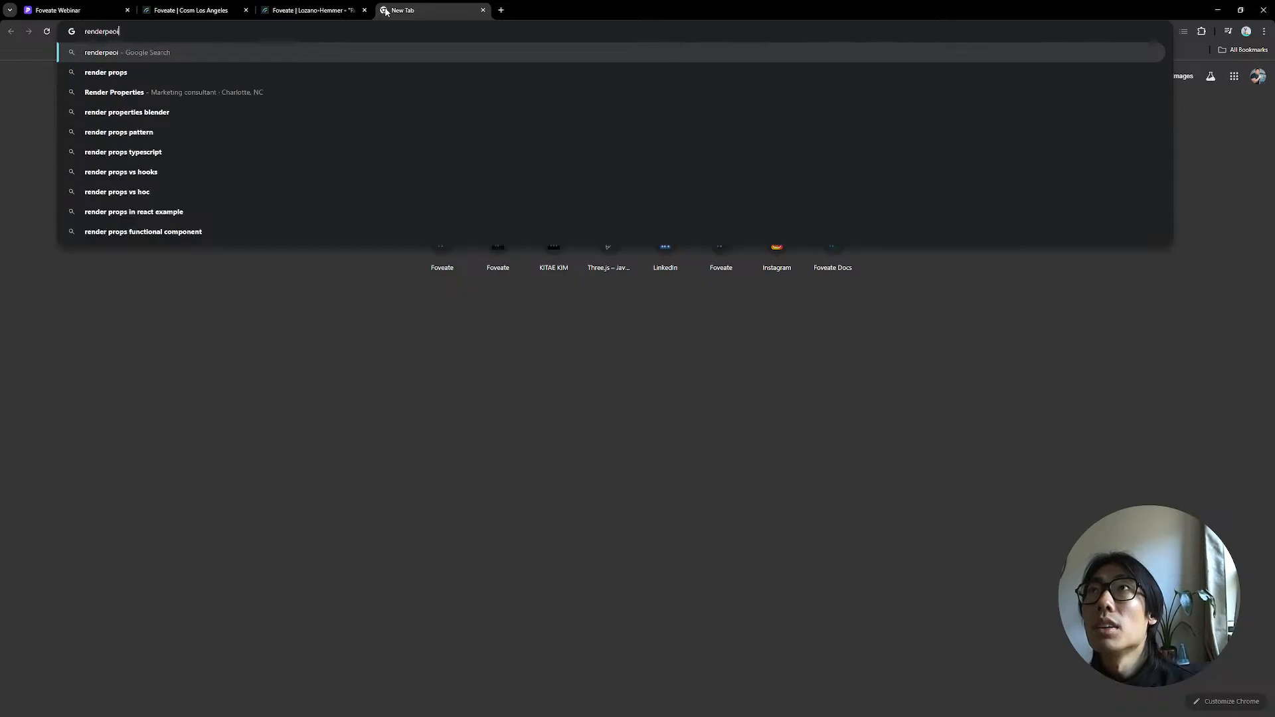
pyautogui.write('ple')
pyautogui.press('Return')
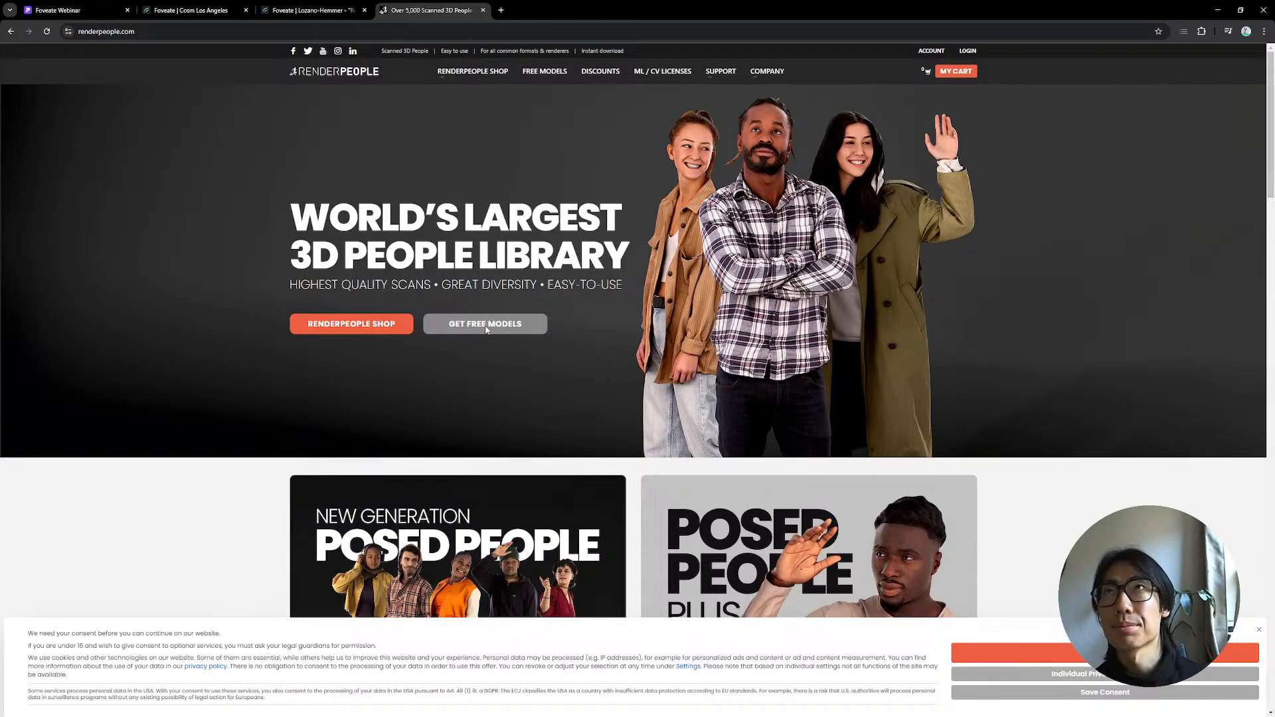
pyautogui.scroll(-2, 503, 325)
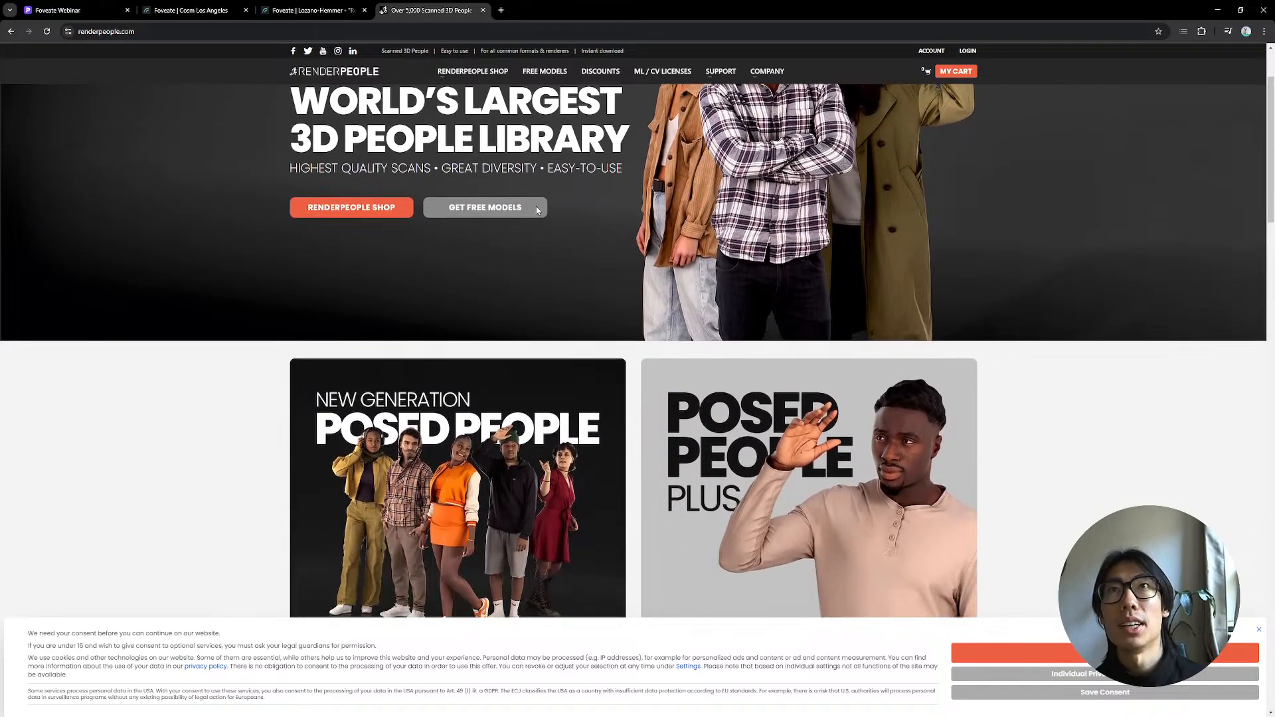
pyautogui.scroll(-2, 655, 403)
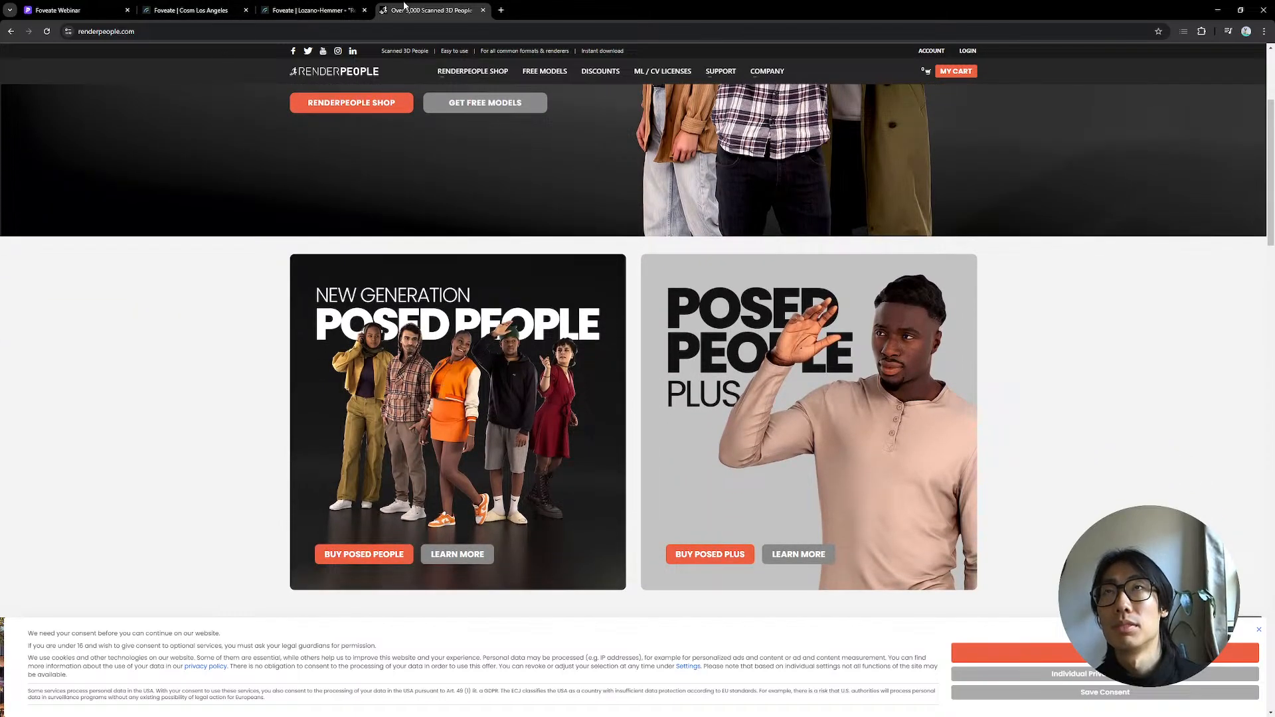
pyautogui.middleClick(404, 8)
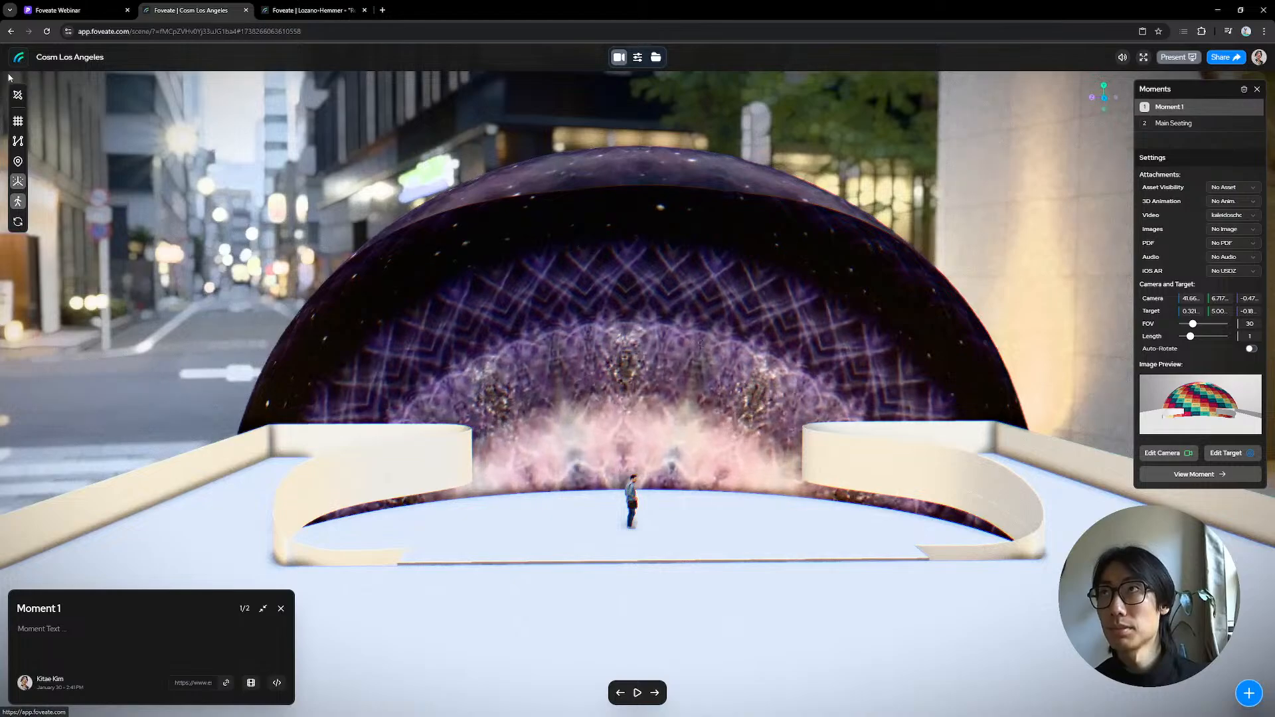
# Step: Leave the scene for the Foveate dashboard, then switch to Rhino and examine the EncodeDecode corner walls in the Perspective view
pyautogui.click(87, 60)
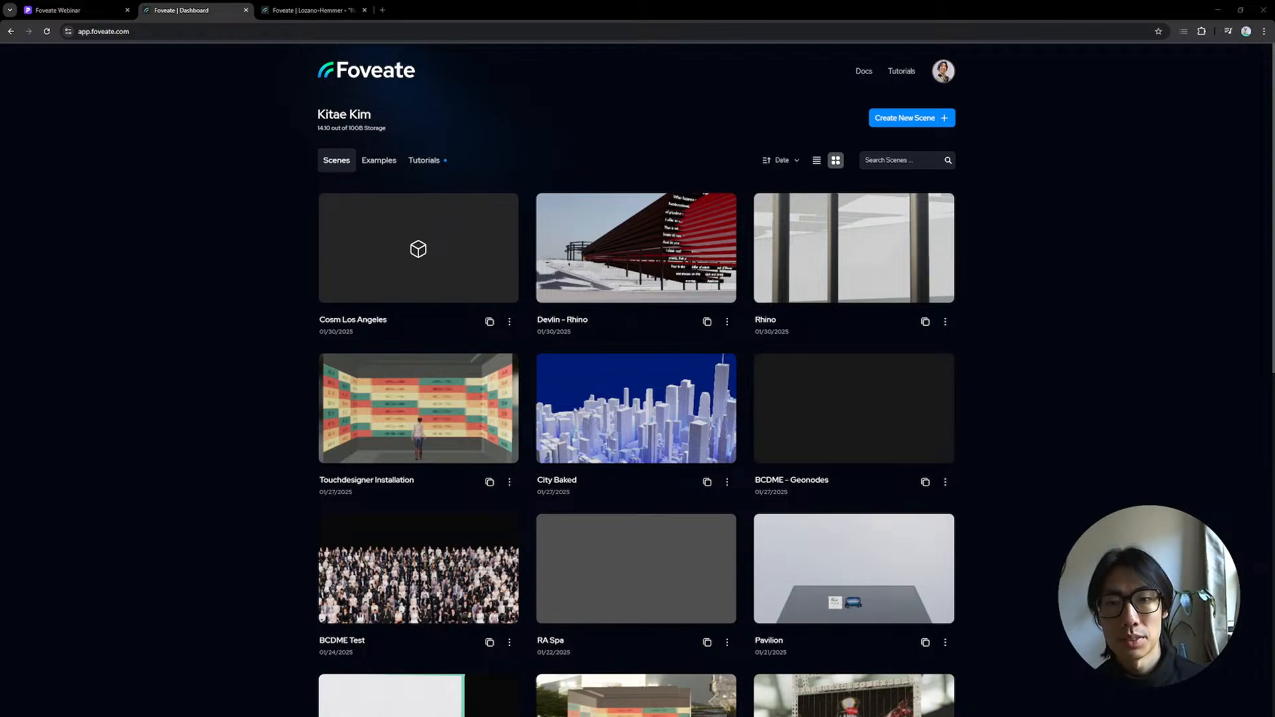
pyautogui.hotkey('alt', 'Tab')
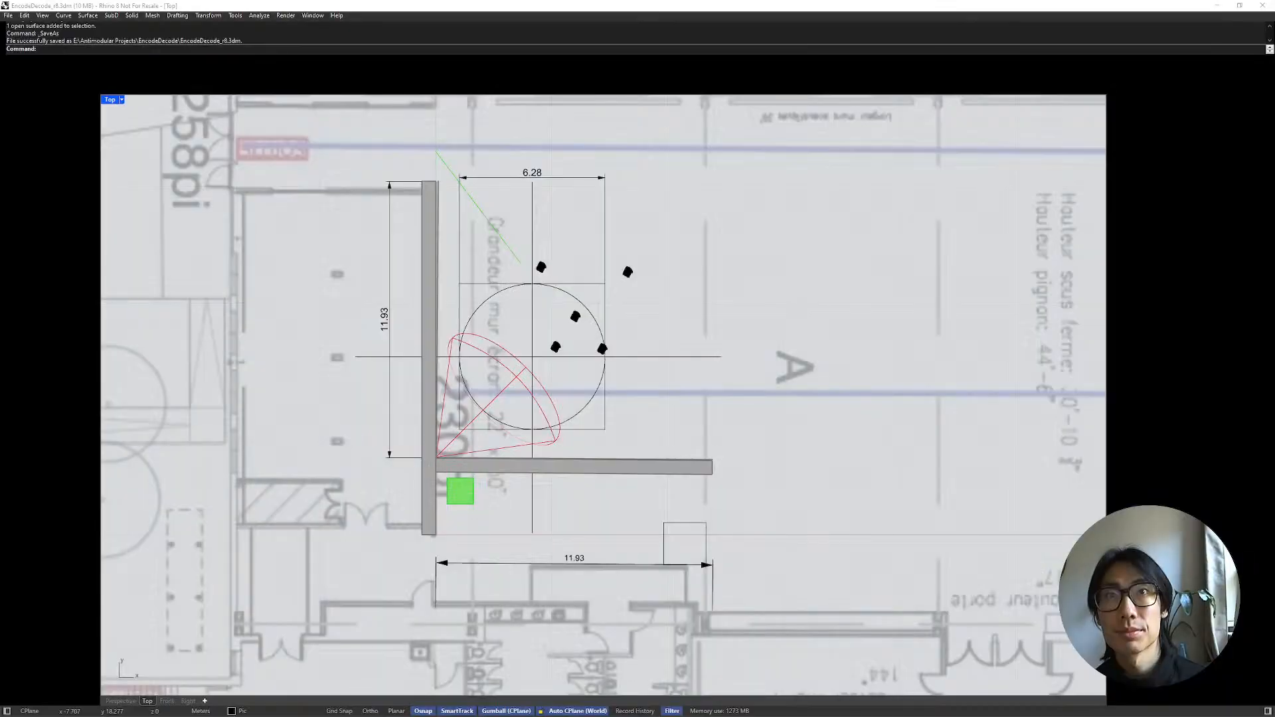
pyautogui.click(120, 700)
pyautogui.scroll(3, 626, 407)
pyautogui.scroll(-4, 626, 408)
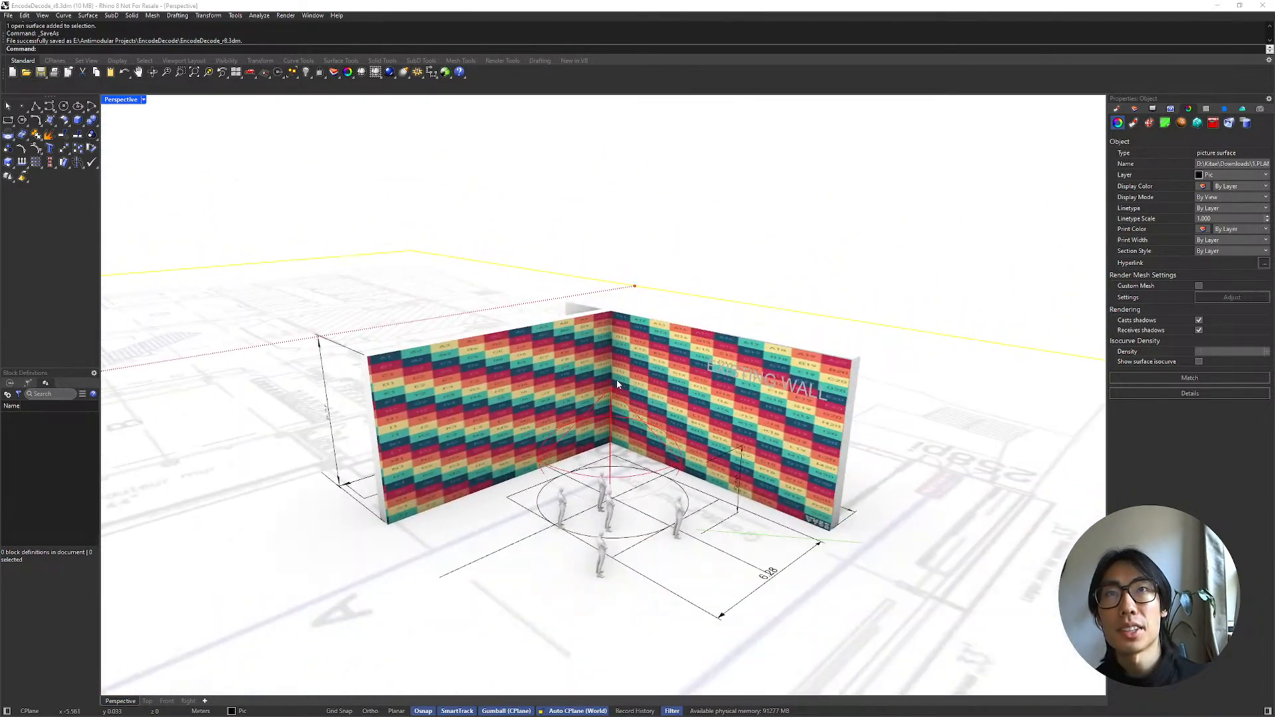
pyautogui.moveTo(616, 380); pyautogui.dragTo(649, 373, button='right')
pyautogui.click(726, 241)
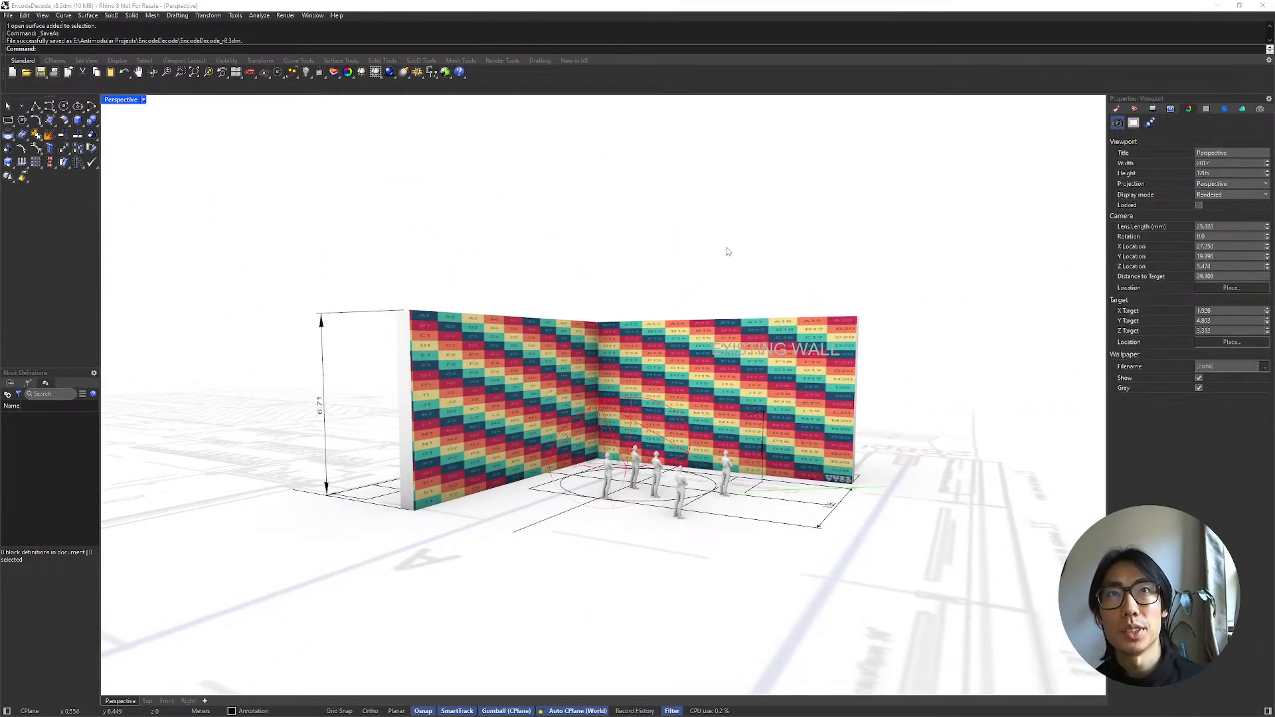
pyautogui.moveTo(726, 248); pyautogui.dragTo(689, 236, button='right')
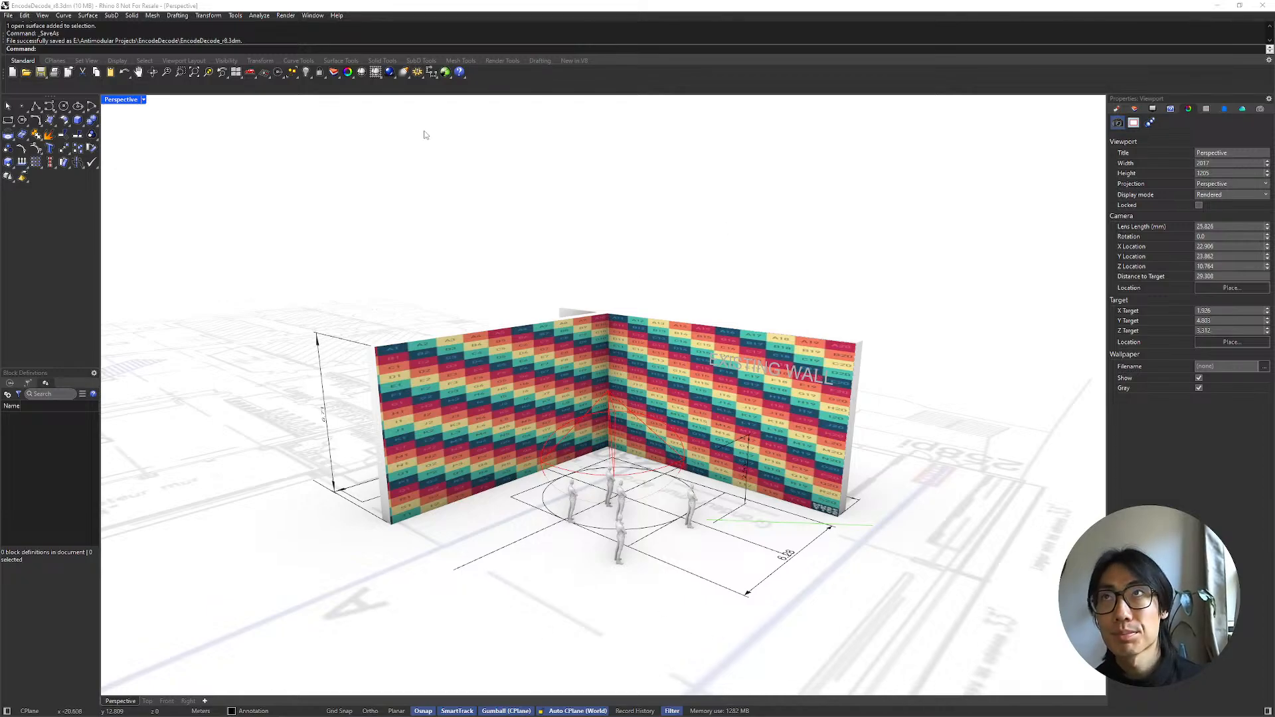
# Step: Switch to the browser, search the web for the Encode/Decode project by its title and designer, and open its portfolio page
pyautogui.hotkey('alt', 'Tab')
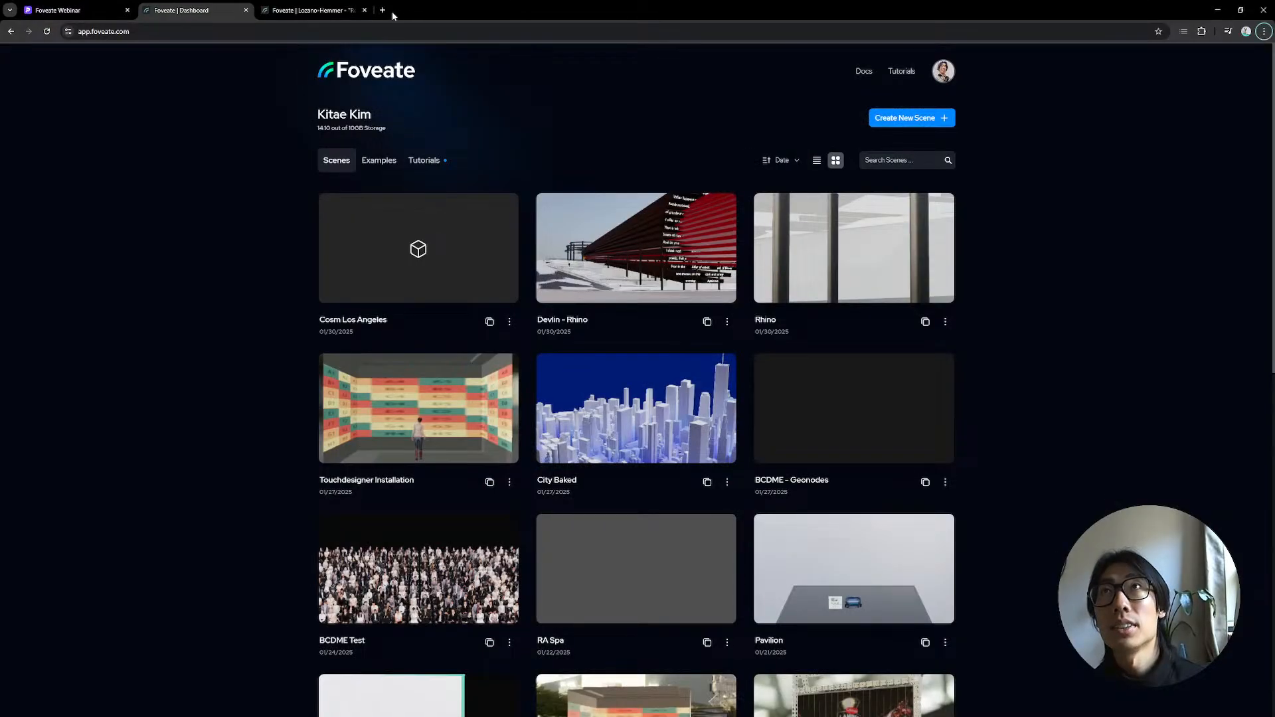
pyautogui.click(391, 10)
pyautogui.write('encode de')
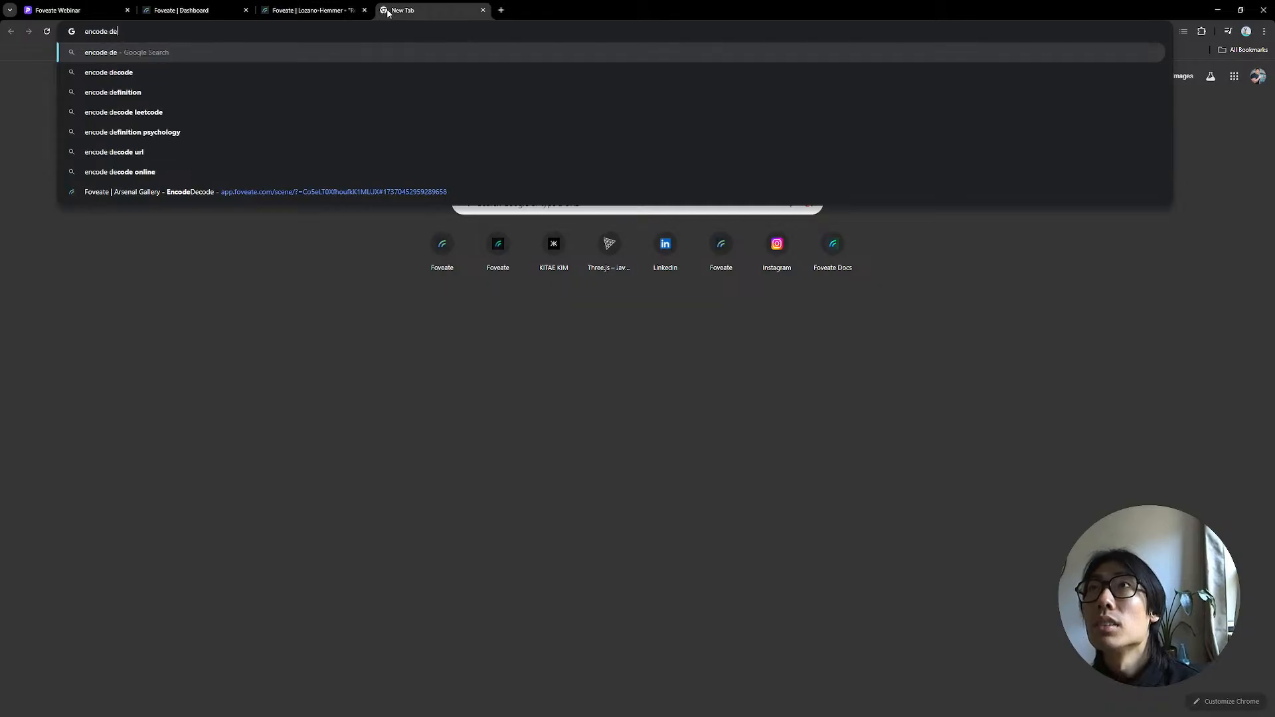
pyautogui.write('code kitae kimn')
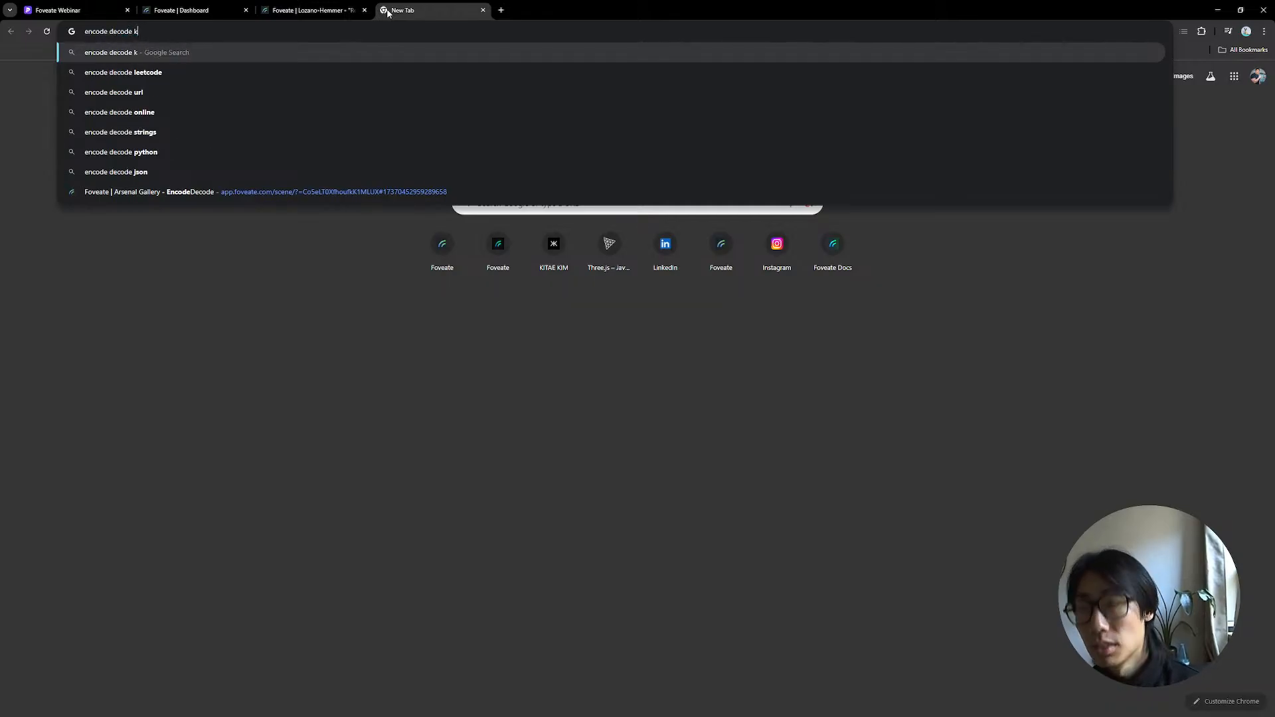
pyautogui.press('Return')
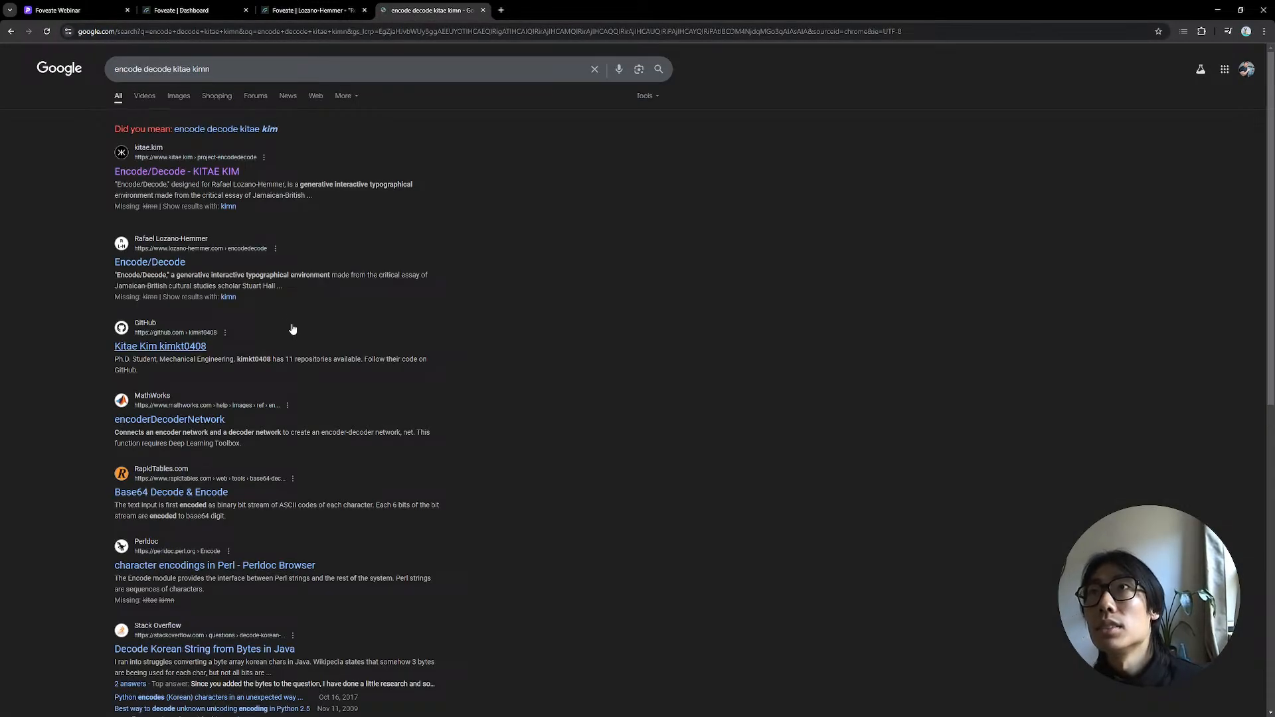
pyautogui.click(199, 171)
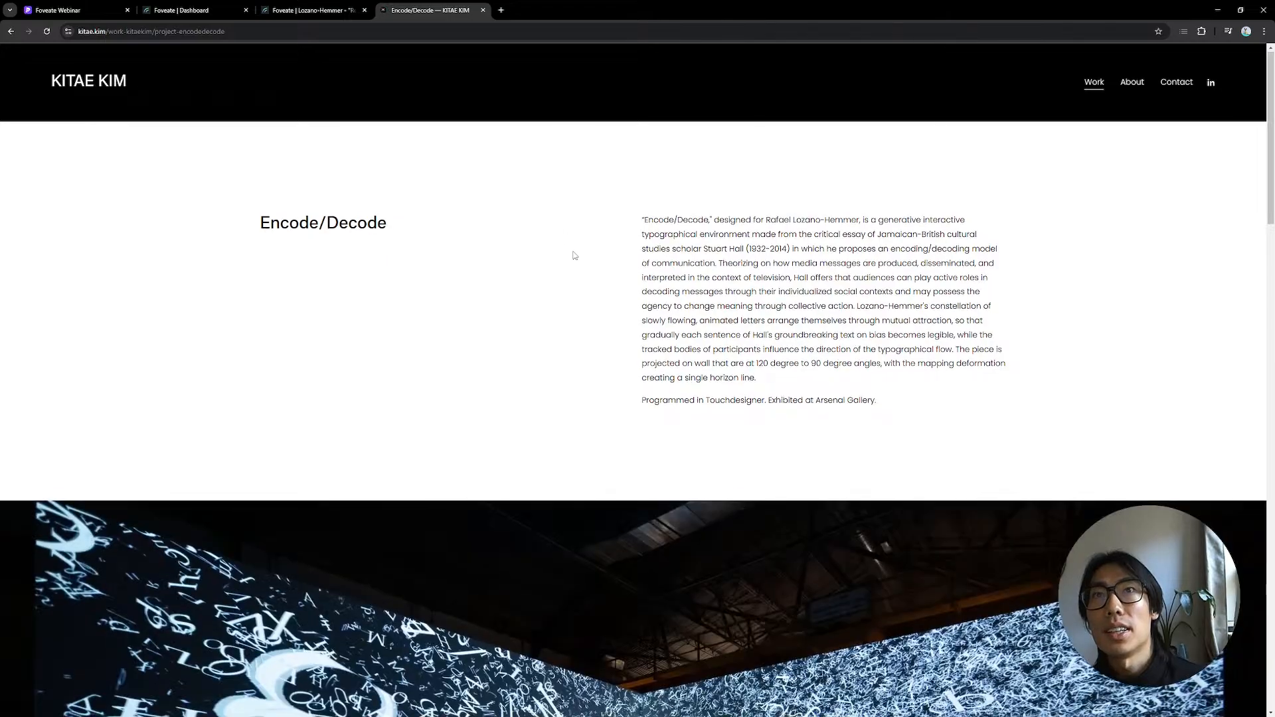
# Step: Browse the installation photos on the Encode/Decode page and play the embedded Arsenal Contemporary Montreal video from about 00:05
pyautogui.scroll(-6, 573, 249)
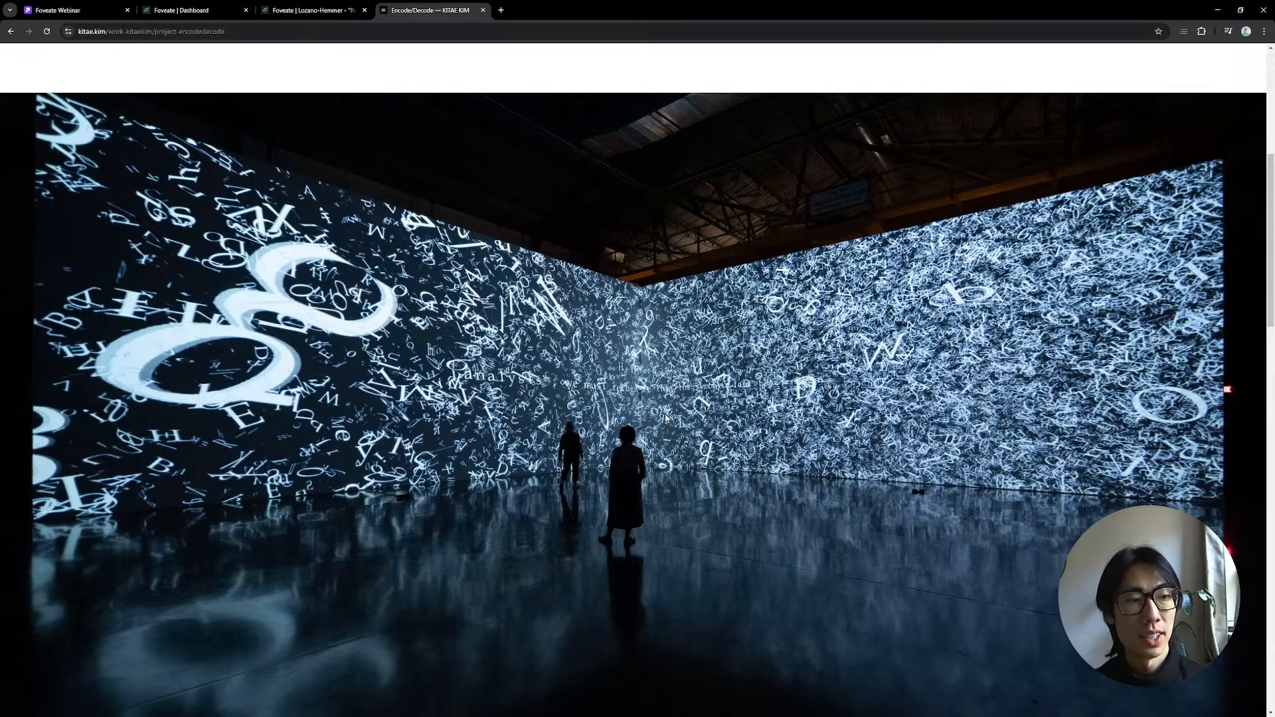
pyautogui.scroll(-10, 657, 312)
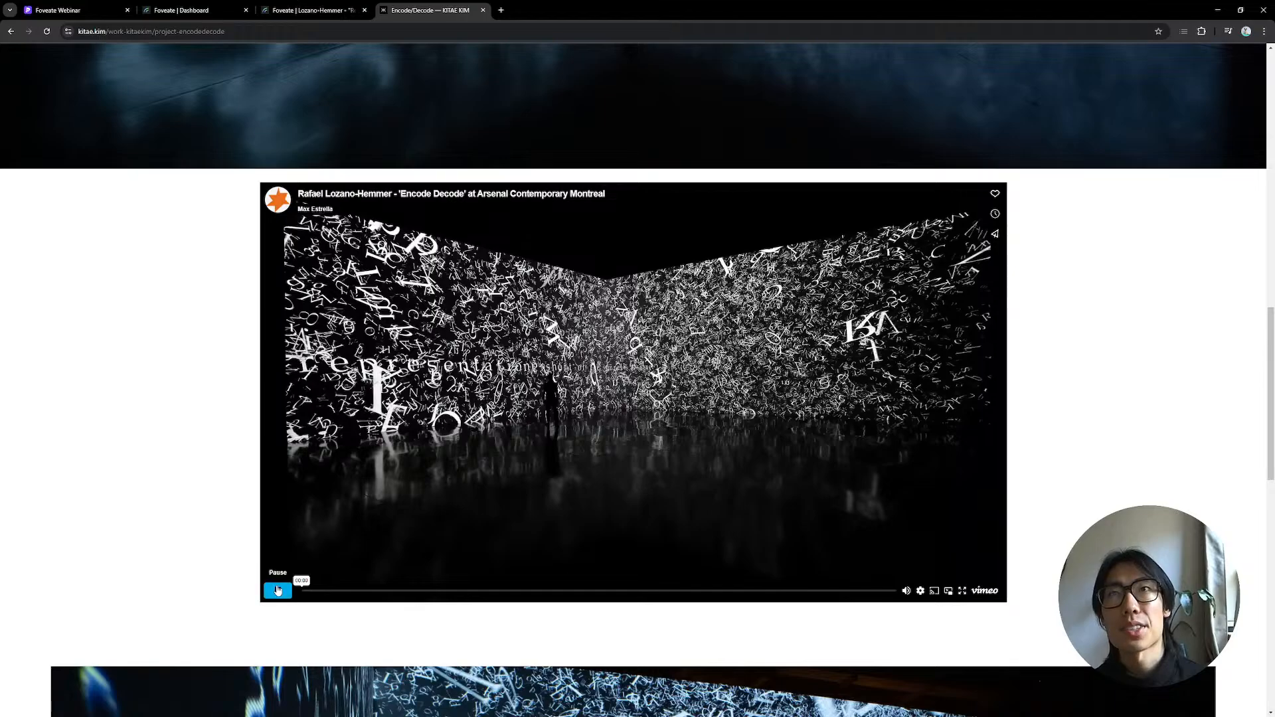
pyautogui.click(277, 590)
pyautogui.scroll(-1, 202, 408)
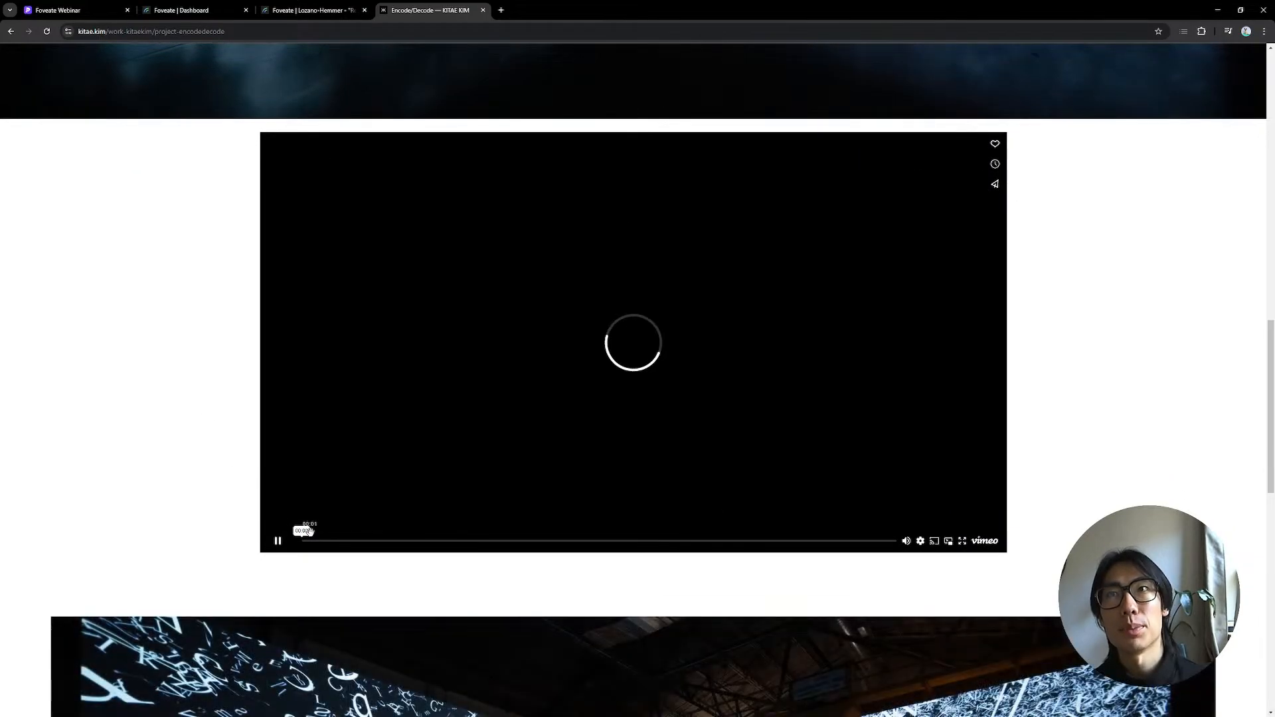
pyautogui.click(322, 544)
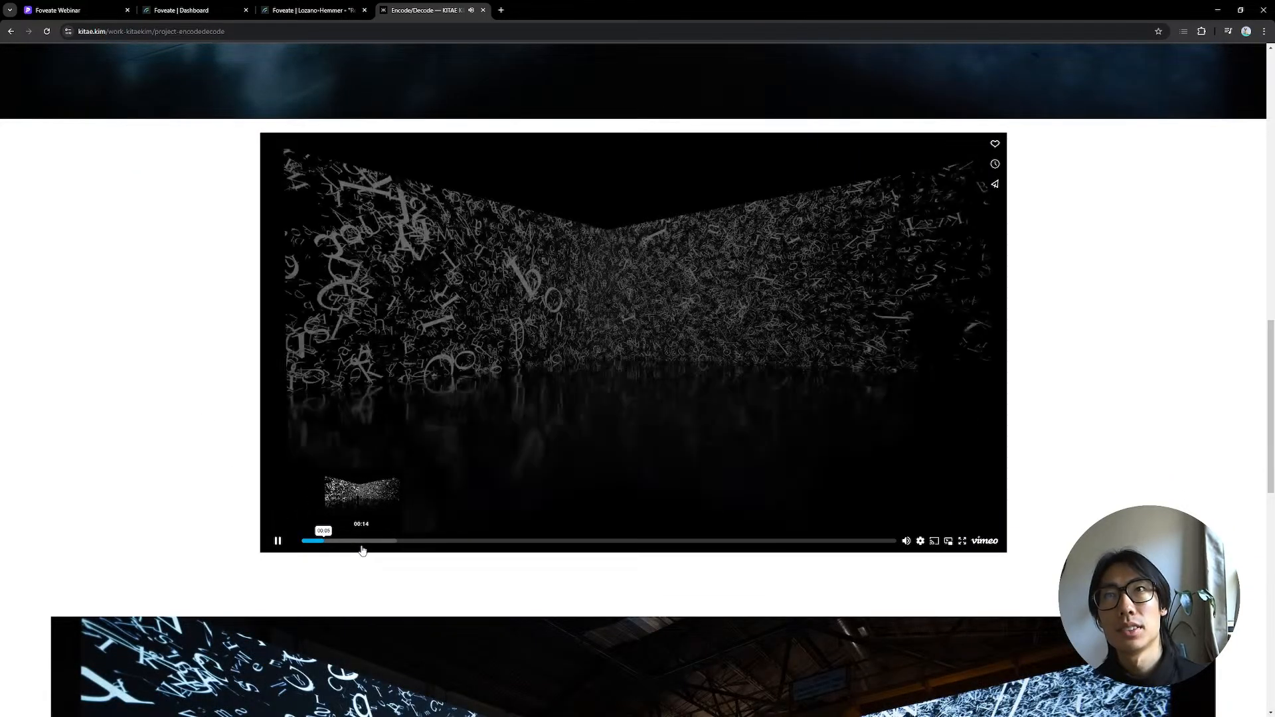
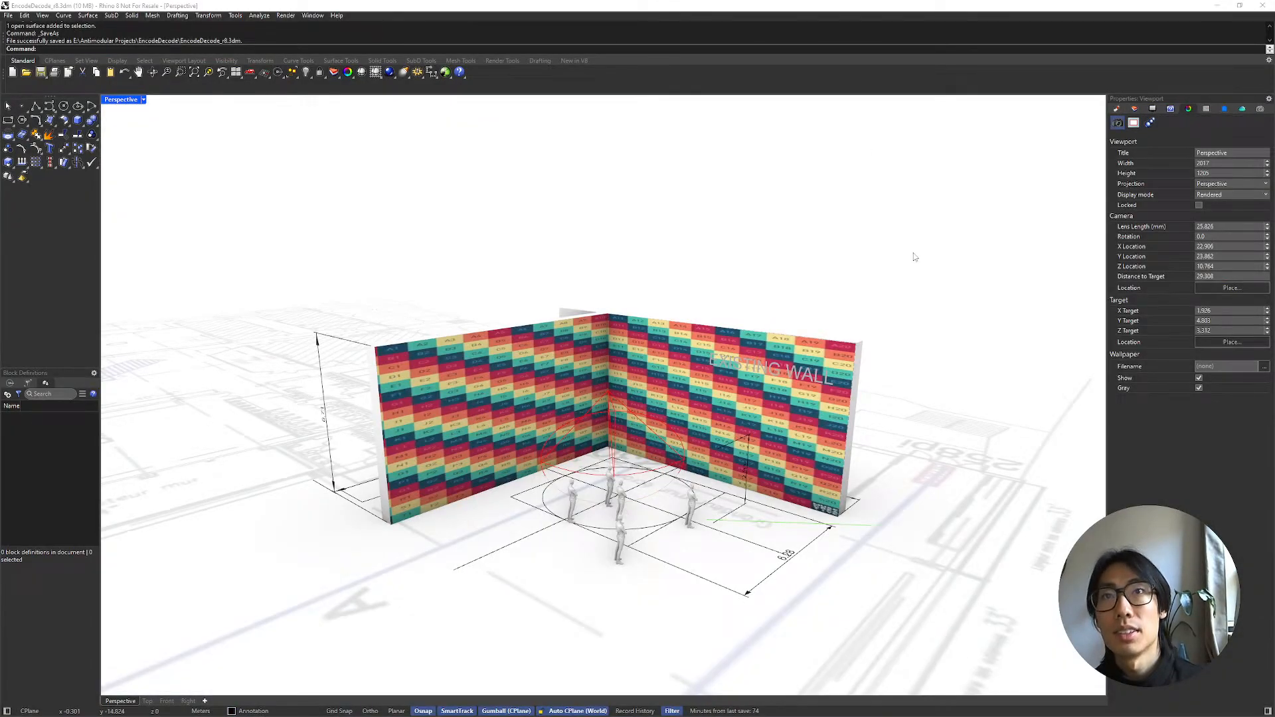
# Step: In Rhino, examine the corner walls in perspective, then the surrounding gallery floor plan in the Top view
pyautogui.moveTo(799, 278); pyautogui.dragTo(690, 389, button='right')
pyautogui.scroll(-12, 795, 372)
pyautogui.click(147, 700)
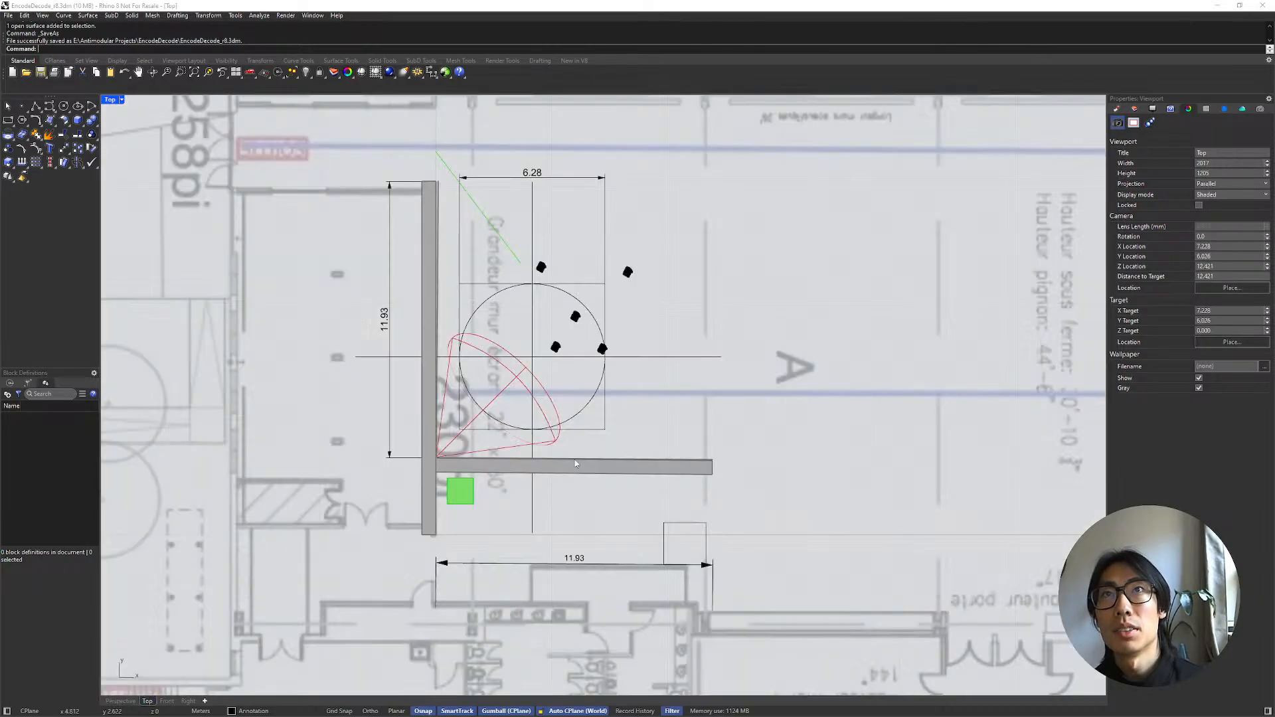
pyautogui.scroll(-5, 674, 382)
pyautogui.moveTo(747, 450); pyautogui.dragTo(564, 322, button='right')
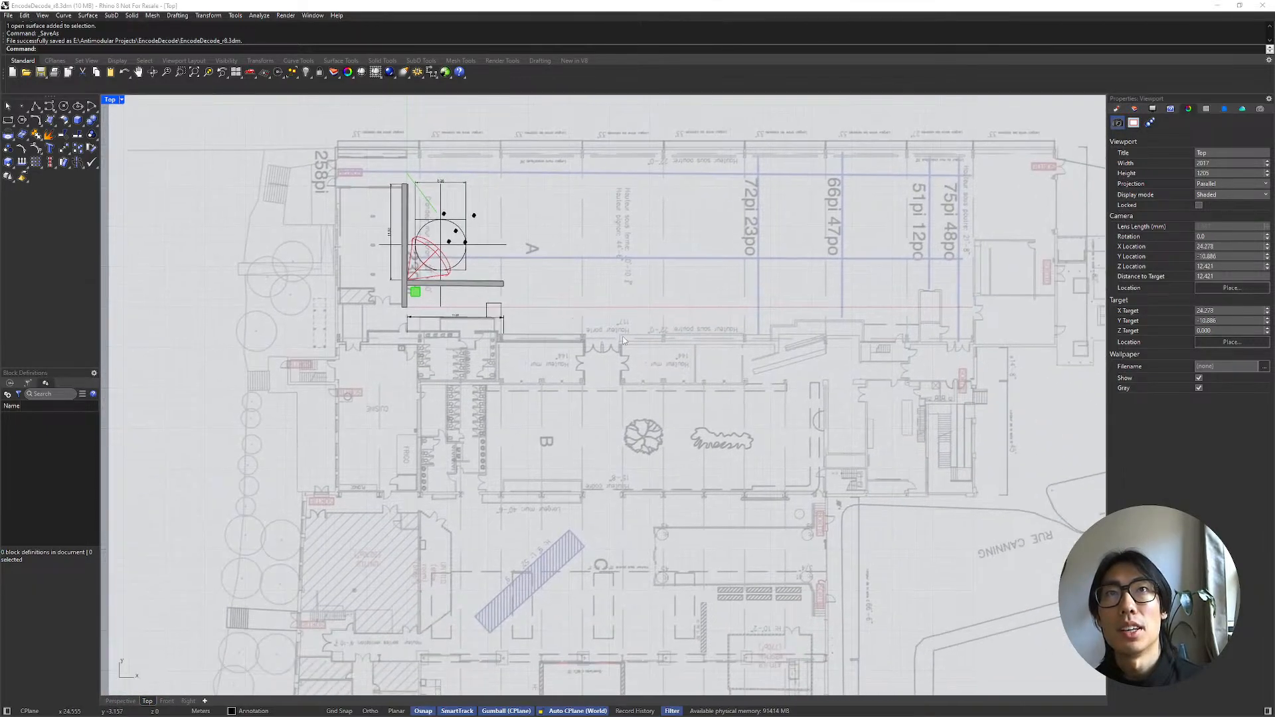
pyautogui.moveTo(895, 438); pyautogui.dragTo(683, 481, button='right')
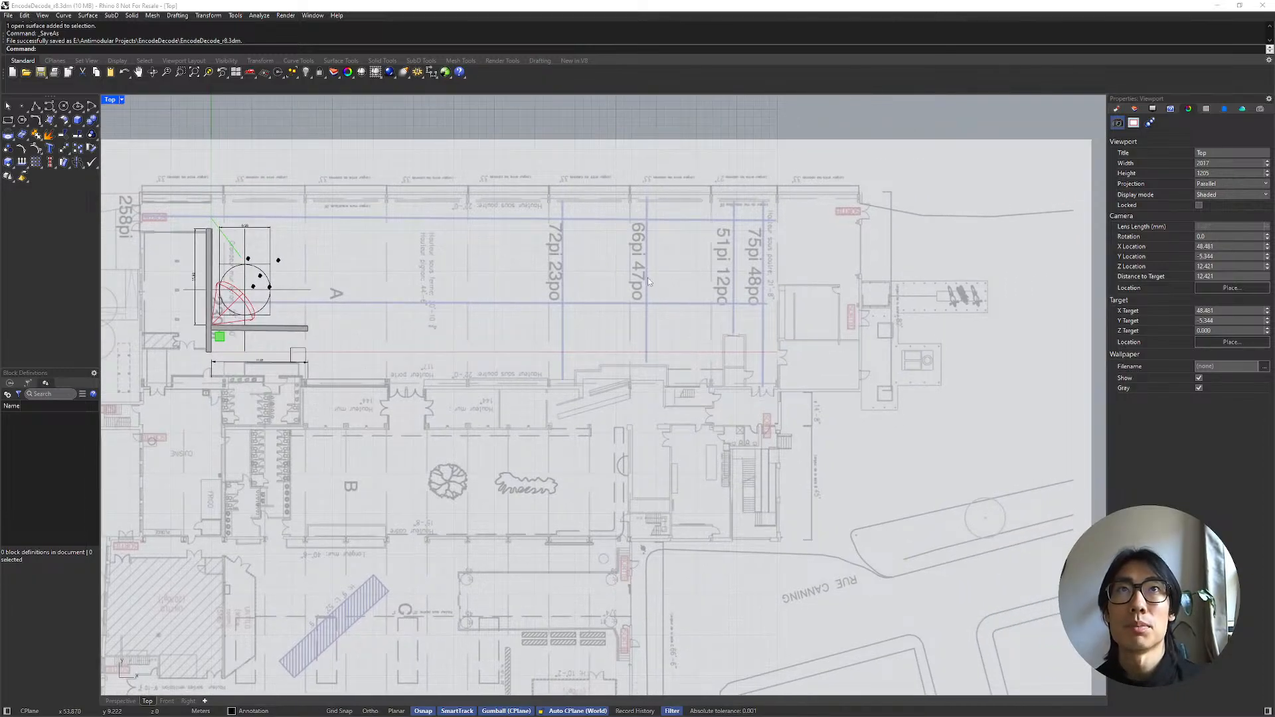
pyautogui.moveTo(903, 332); pyautogui.dragTo(912, 225, button='right')
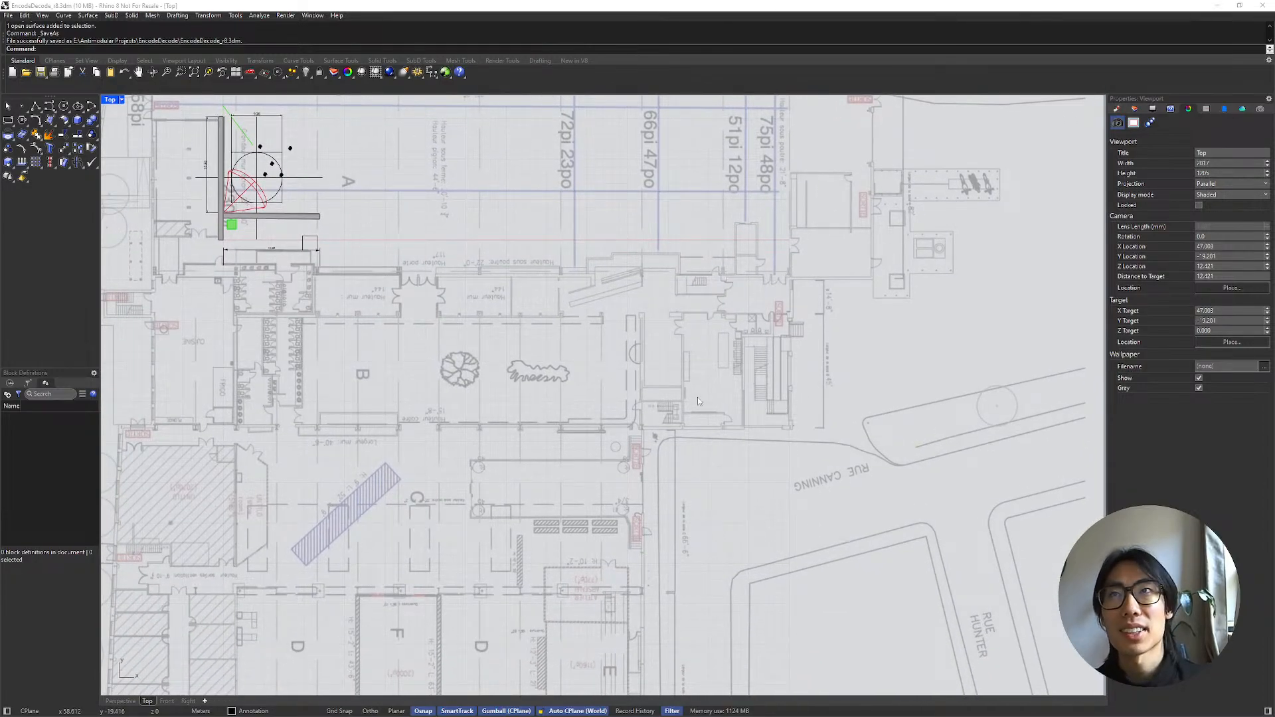
pyautogui.moveTo(852, 390); pyautogui.dragTo(902, 502, button='right')
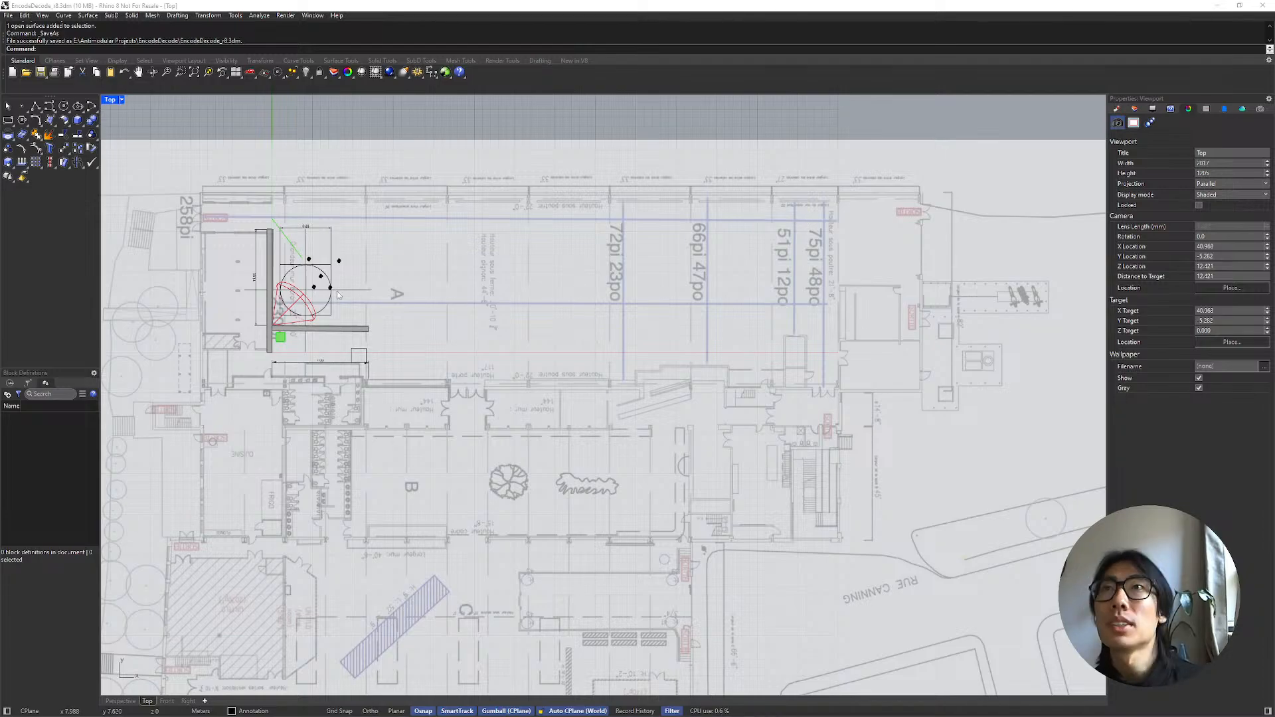
pyautogui.scroll(4, 337, 294)
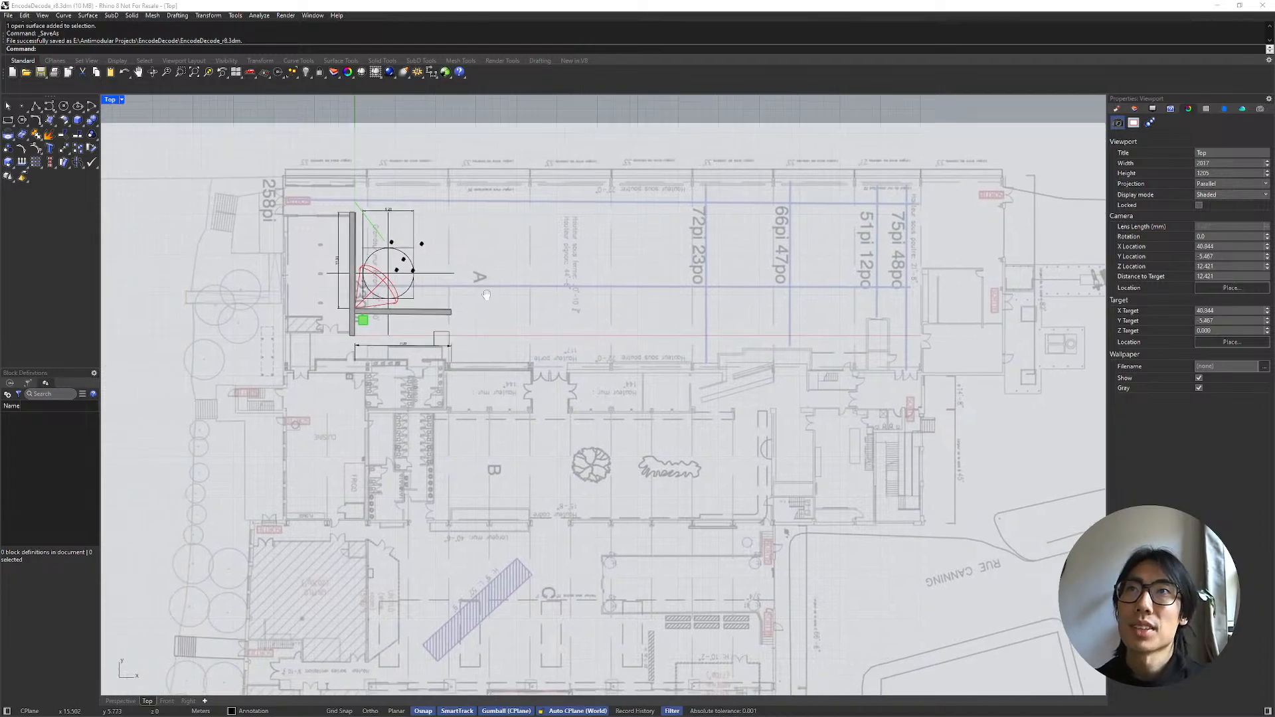
# Step: Inspect the two corner walls on the floor plan in the Top view, selecting each wall in turn
pyautogui.click(270, 340)
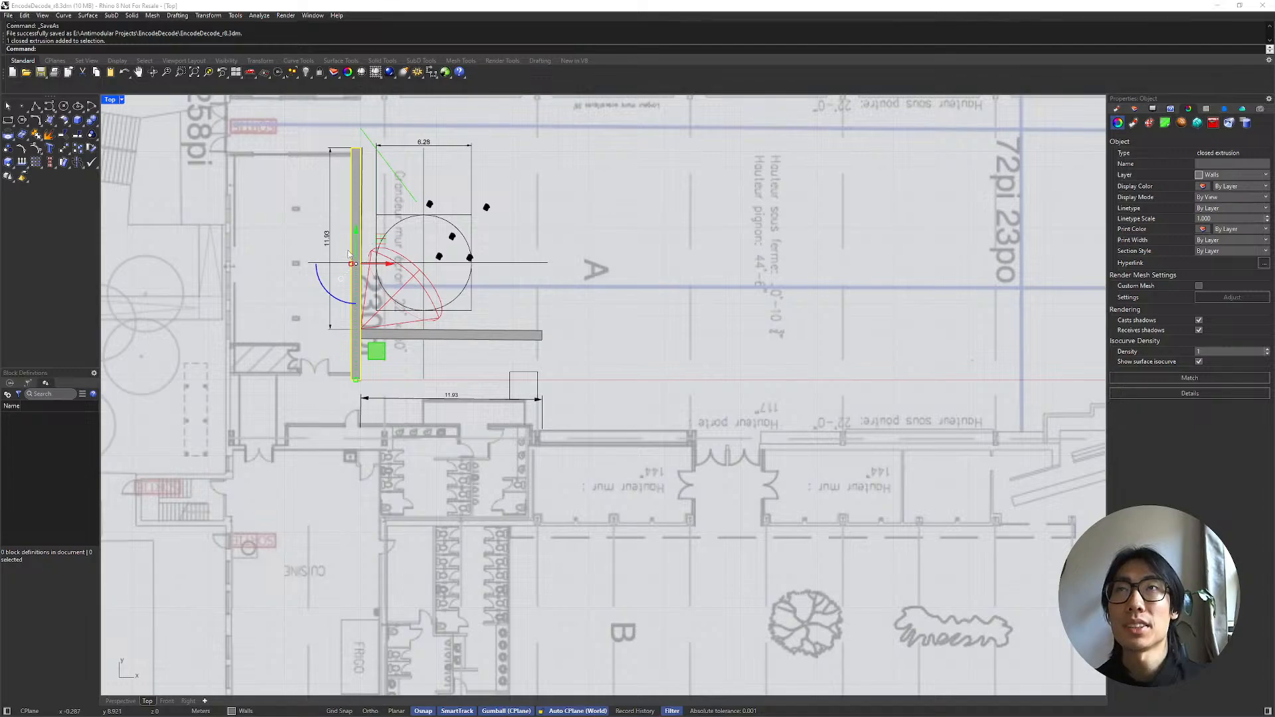
pyautogui.click(312, 220)
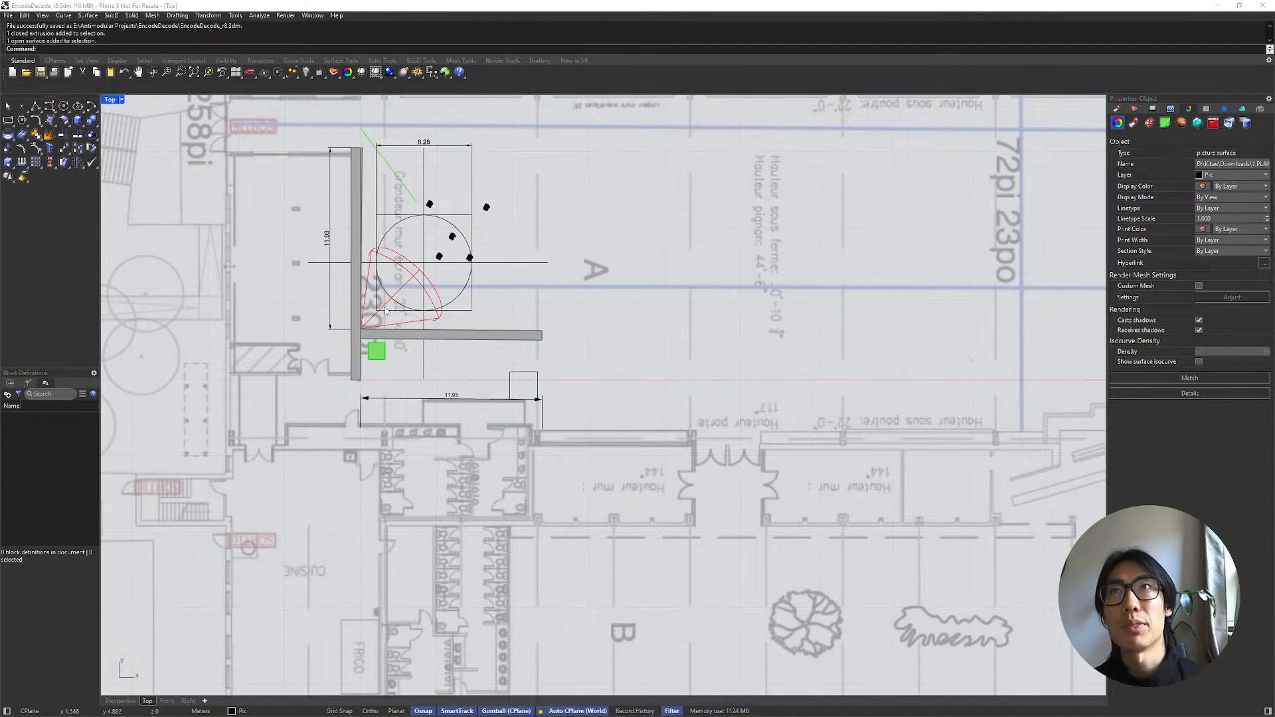
pyautogui.click(400, 330)
pyautogui.click(526, 342)
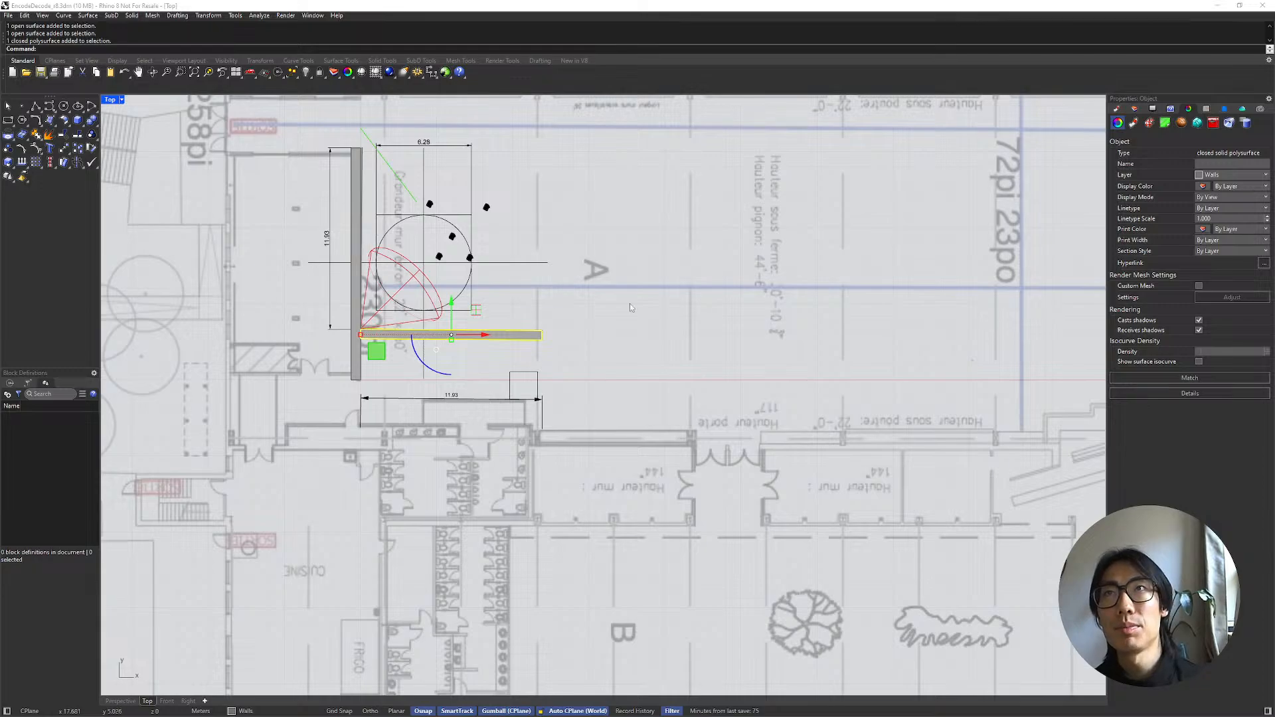
pyautogui.scroll(5, 629, 304)
pyautogui.moveTo(629, 304); pyautogui.dragTo(971, 437, button='right')
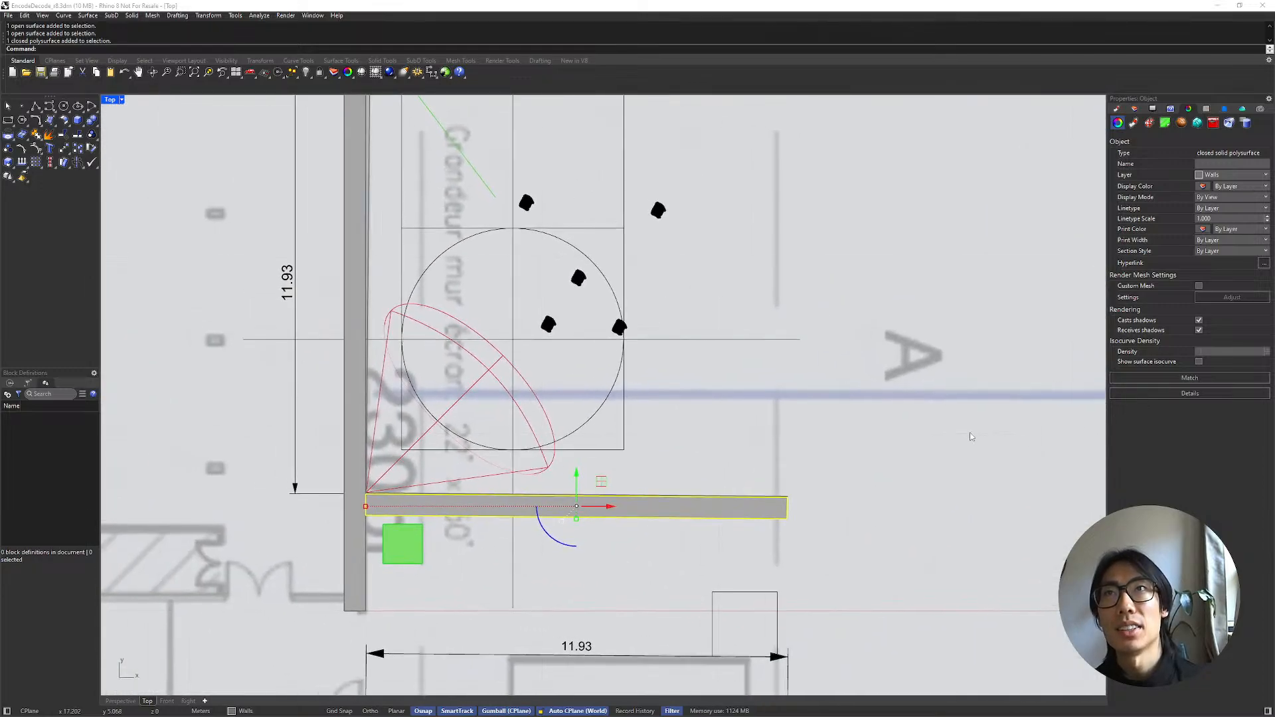
# Step: Select the red Kinect range curves at the wall corner and examine them up close in the Perspective view
pyautogui.click(478, 374)
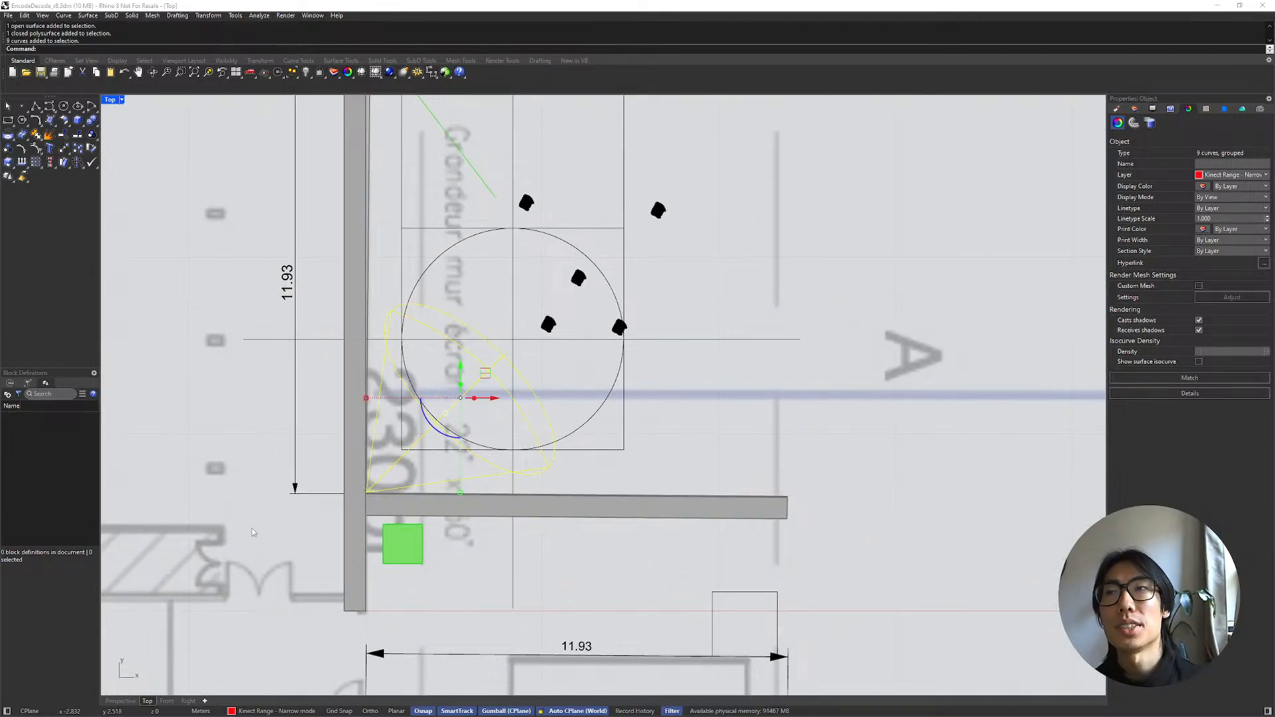
pyautogui.click(120, 701)
pyautogui.moveTo(835, 490); pyautogui.dragTo(866, 409, button='right')
pyautogui.write('zs')
pyautogui.press('Return')
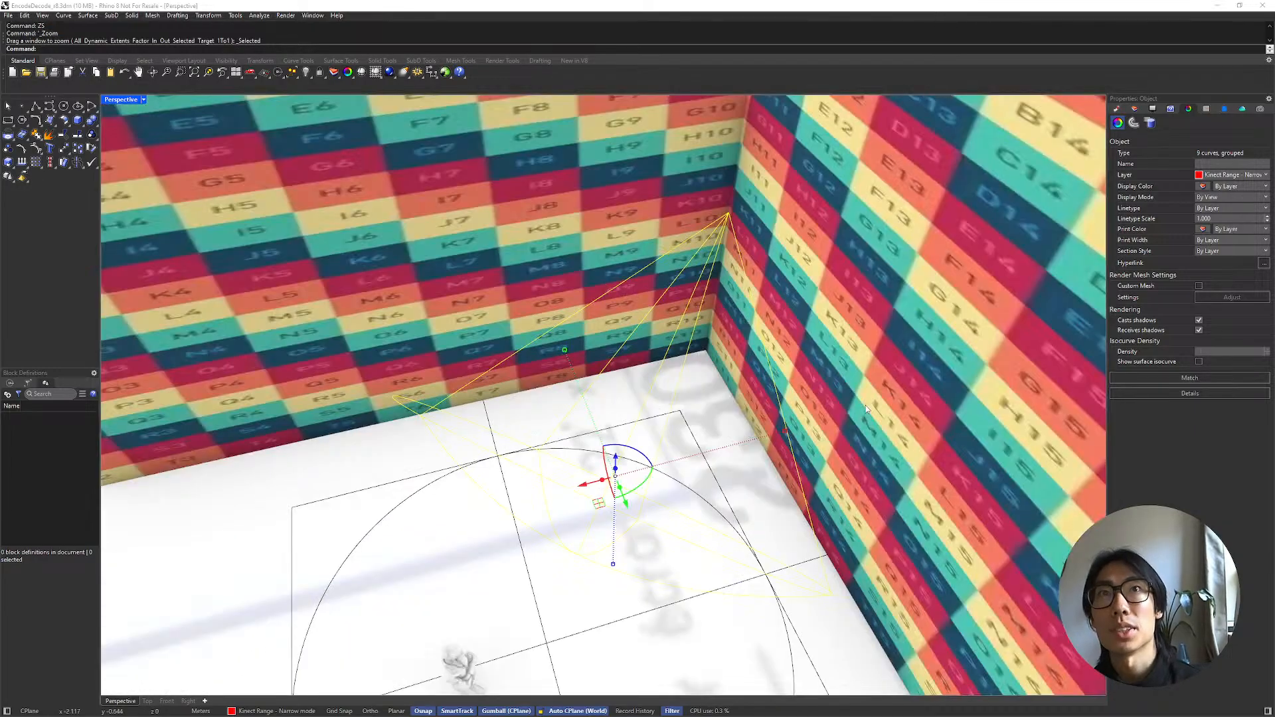
pyautogui.moveTo(728, 391); pyautogui.dragTo(735, 344, button='right')
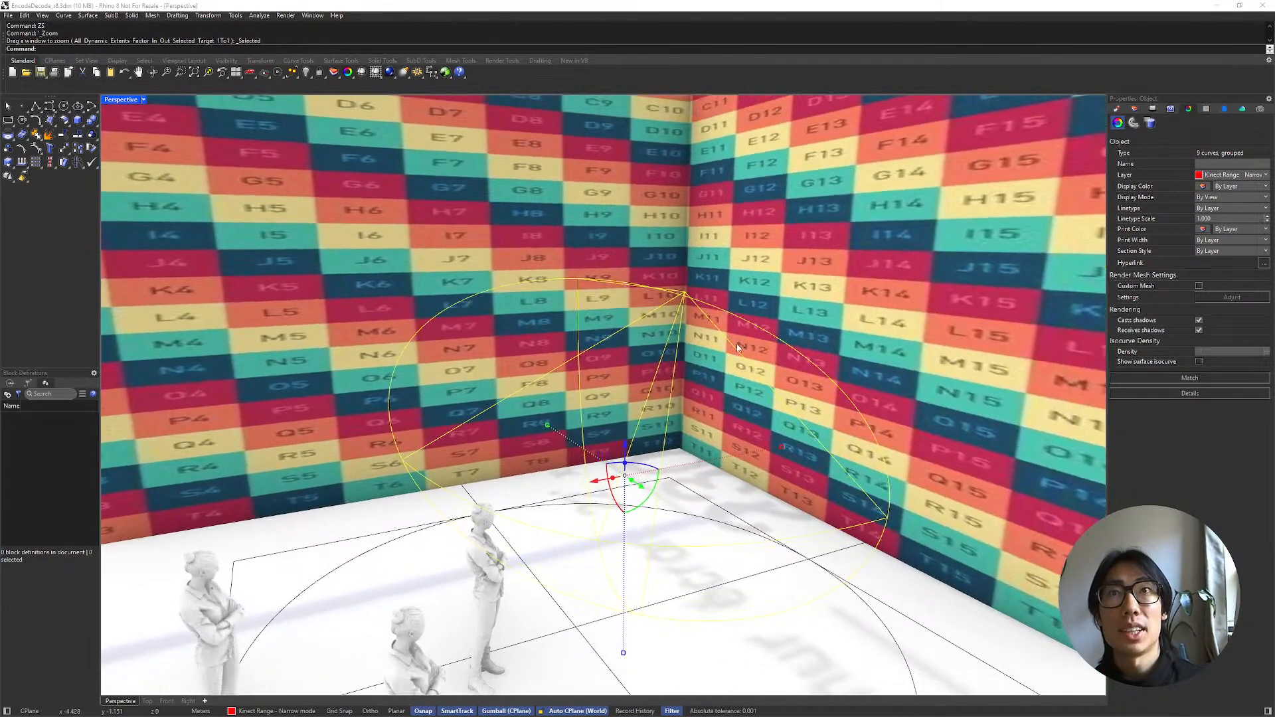
# Step: Examine both grid-patterned walls together with the standing figures and floor circle in perspective, then clear the selection
pyautogui.scroll(-2, 736, 344)
pyautogui.click(708, 461)
pyautogui.moveTo(732, 433); pyautogui.dragTo(695, 438, button='right')
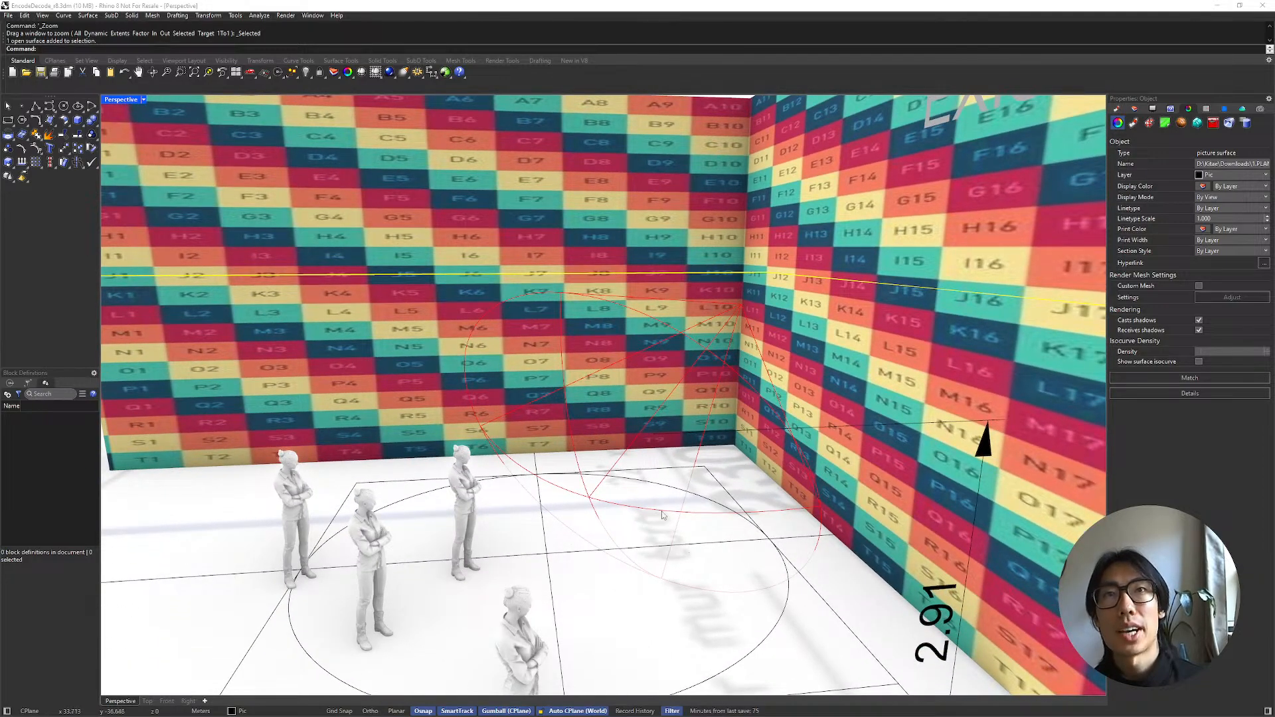
pyautogui.scroll(-6, 650, 355)
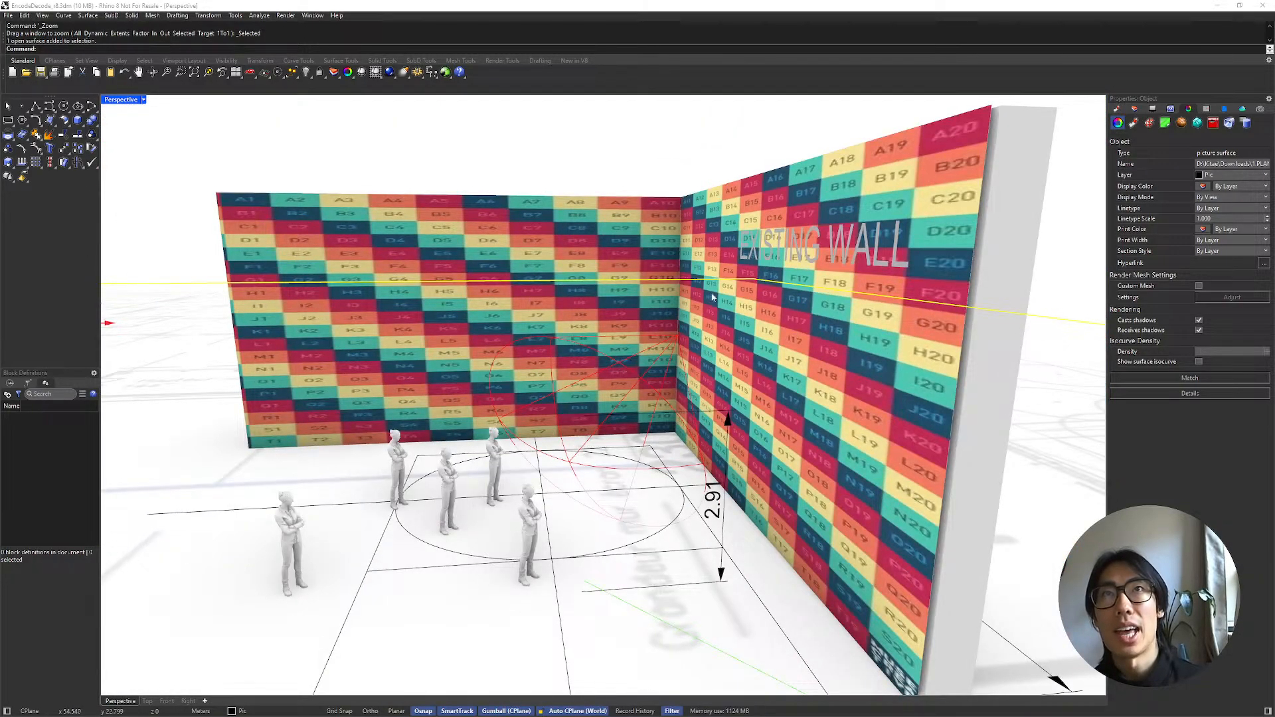
pyautogui.moveTo(726, 261); pyautogui.dragTo(750, 266, button='right')
pyautogui.click(759, 148)
pyautogui.moveTo(759, 148); pyautogui.dragTo(778, 169, button='right')
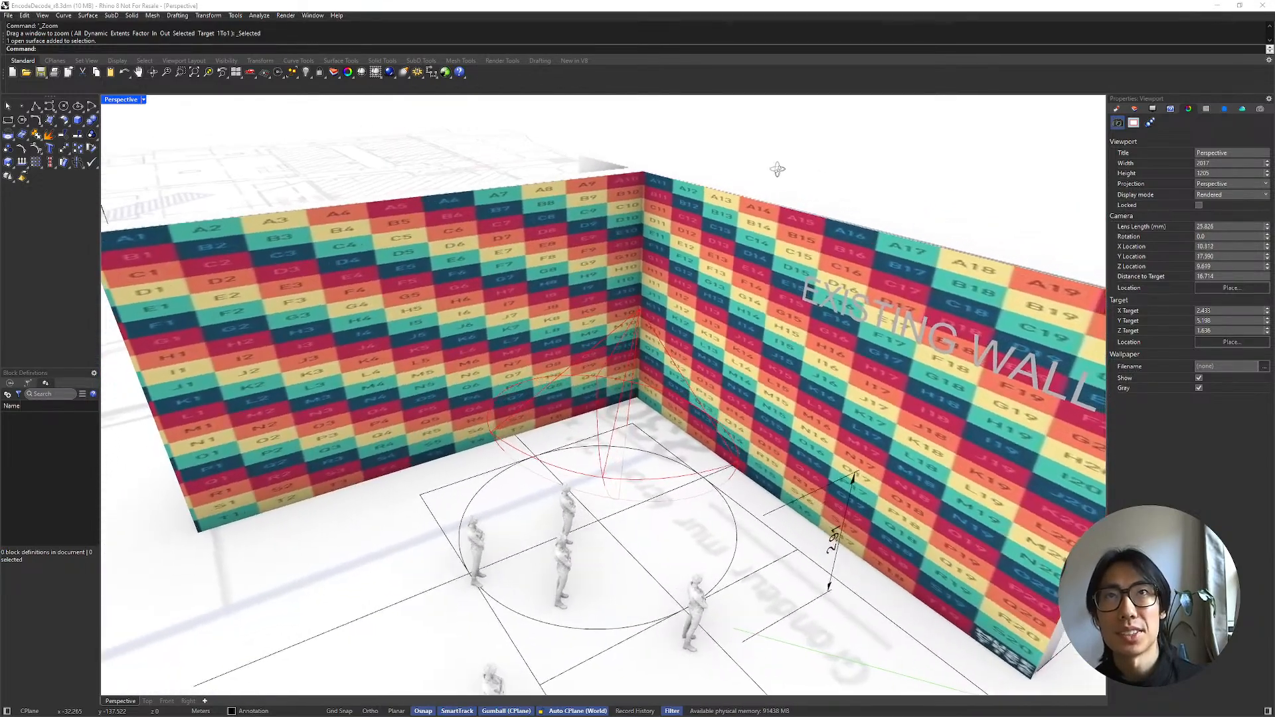
pyautogui.scroll(-3, 676, 271)
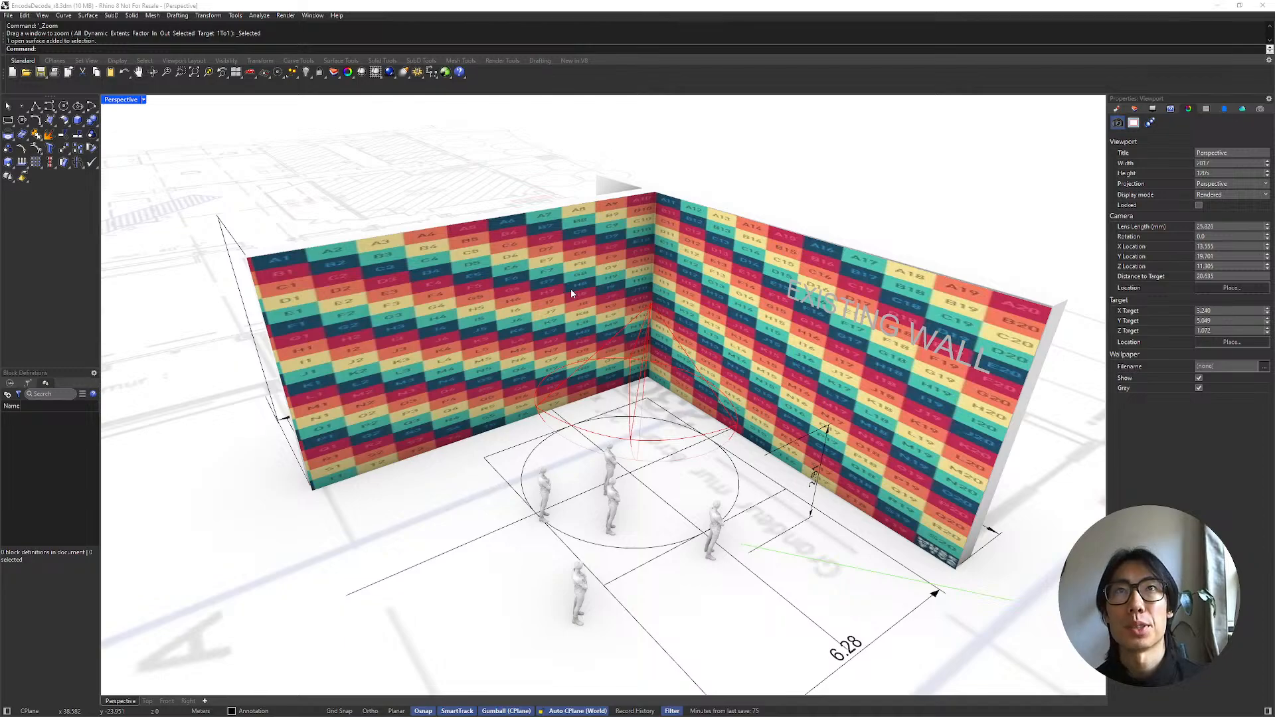
# Step: Examine the inner corner of the patterned walls up close, the rear of the walls, and the whole installation from above
pyautogui.scroll(10, 663, 307)
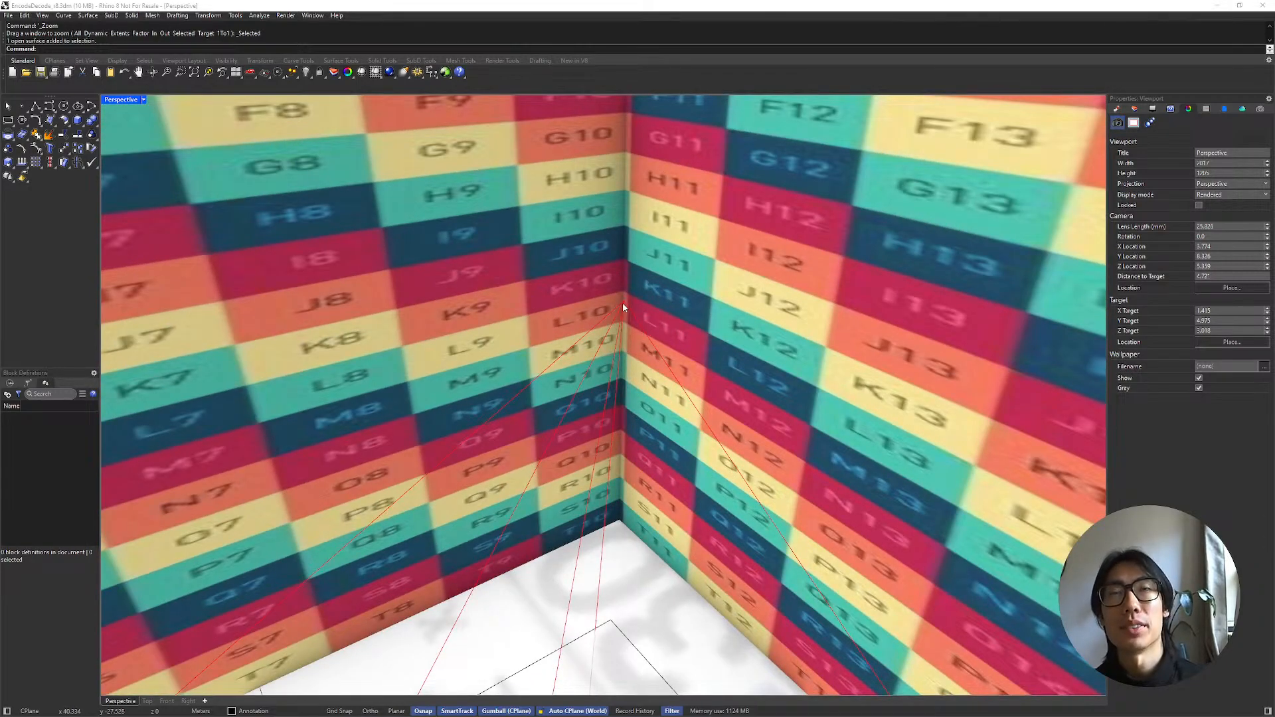
pyautogui.scroll(-6, 624, 311)
pyautogui.moveTo(623, 311); pyautogui.dragTo(524, 357, button='right')
pyautogui.scroll(-5, 524, 357)
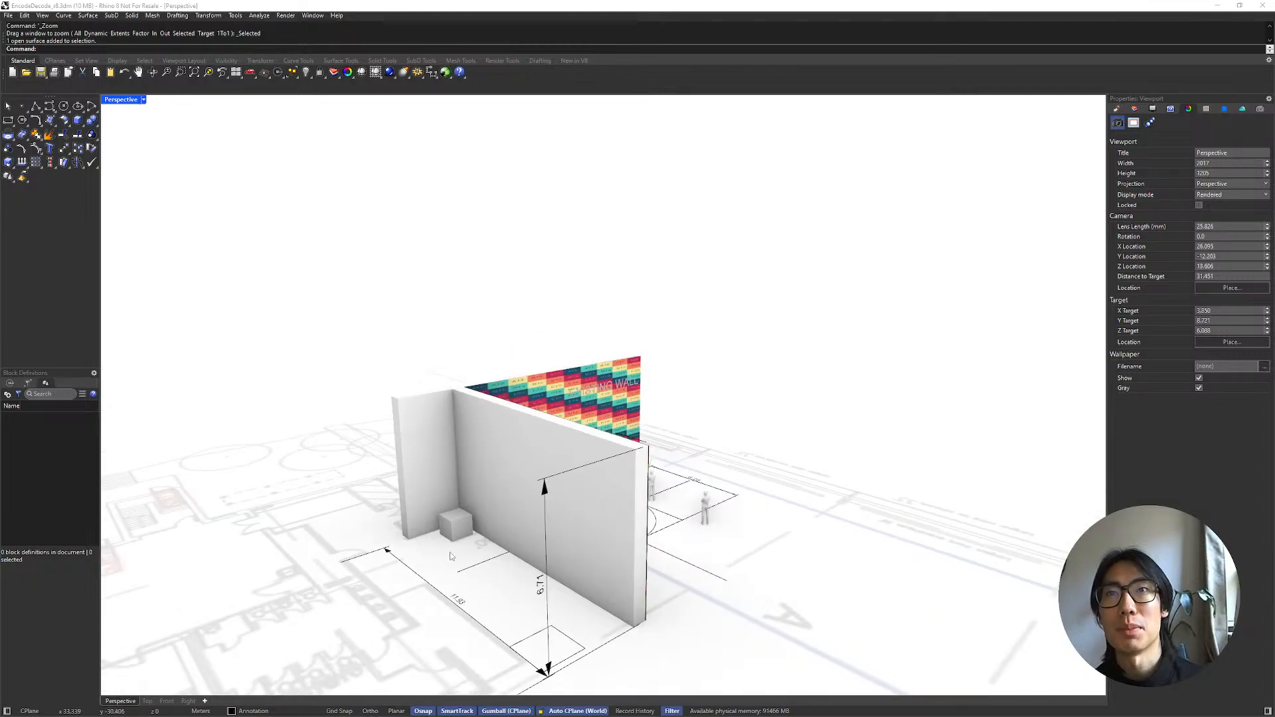
pyautogui.moveTo(680, 558); pyautogui.dragTo(501, 571, button='right')
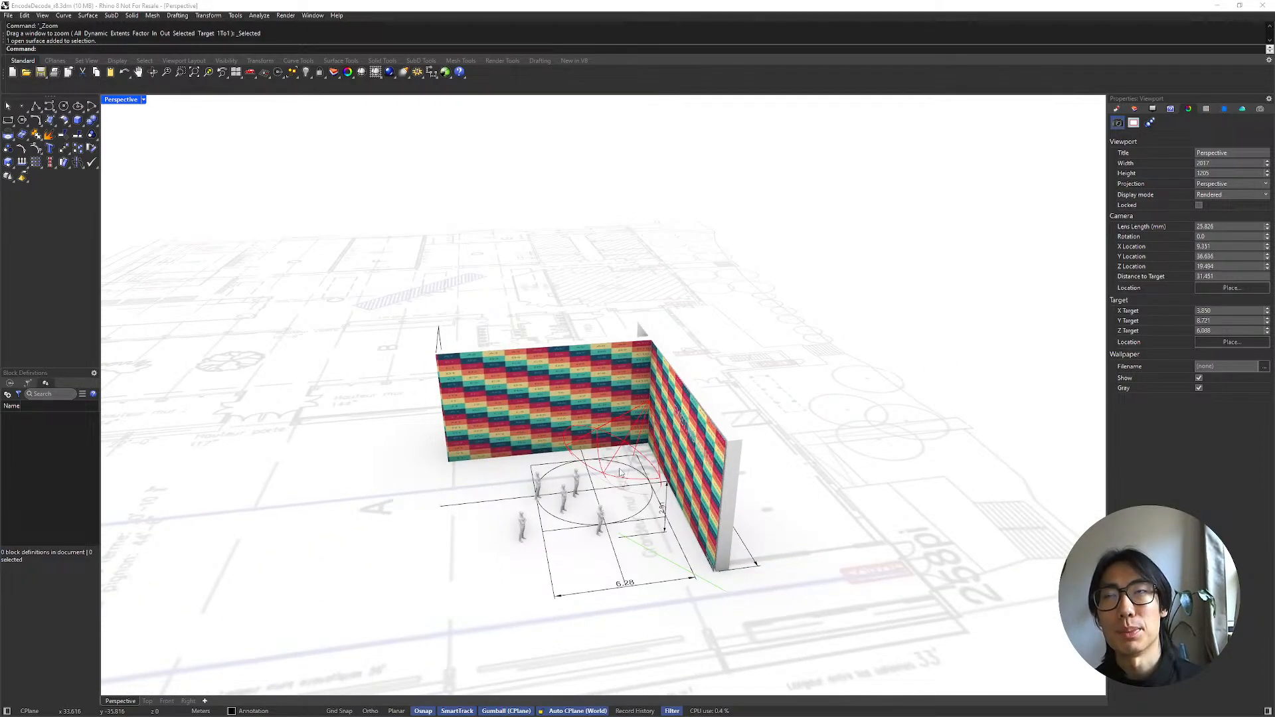
pyautogui.moveTo(620, 472); pyautogui.dragTo(641, 476, button='right')
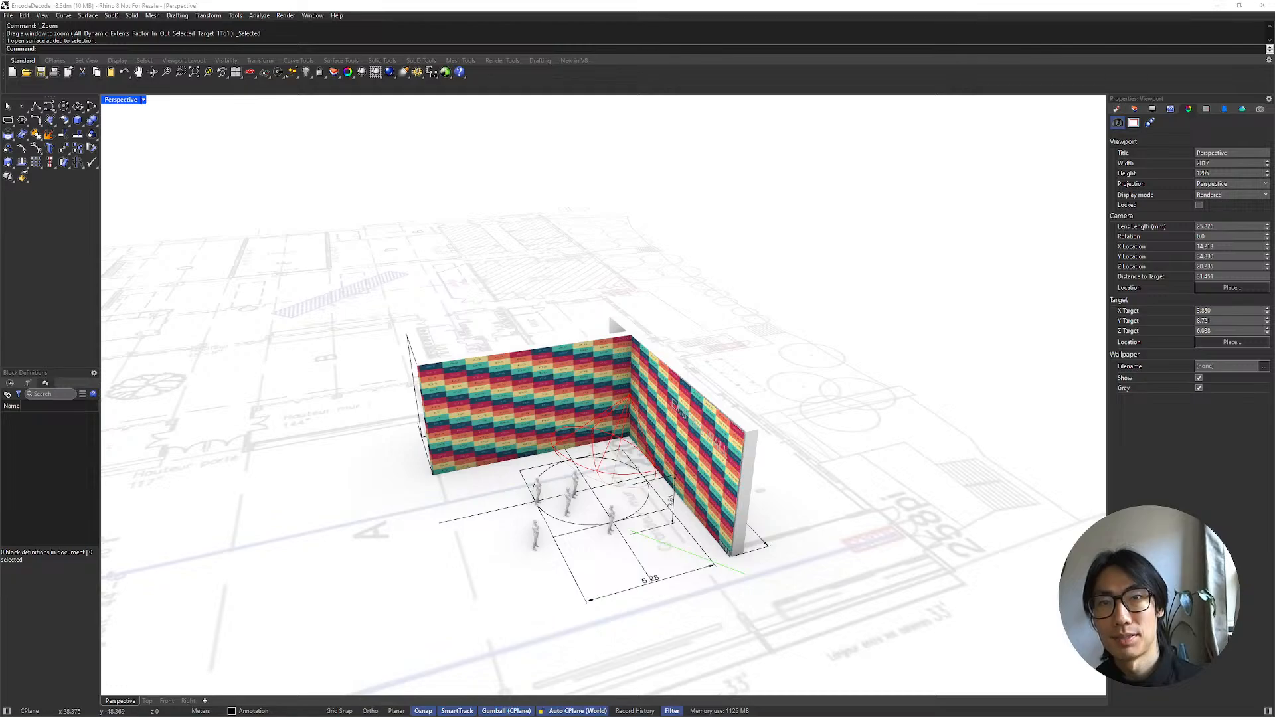
# Step: Switch to the Encode/Decode project in TouchDesigner, start timeline playback, and examine the output end of the Main_GFX network
pyautogui.moveTo(731, 65); pyautogui.dragTo(731, 3)
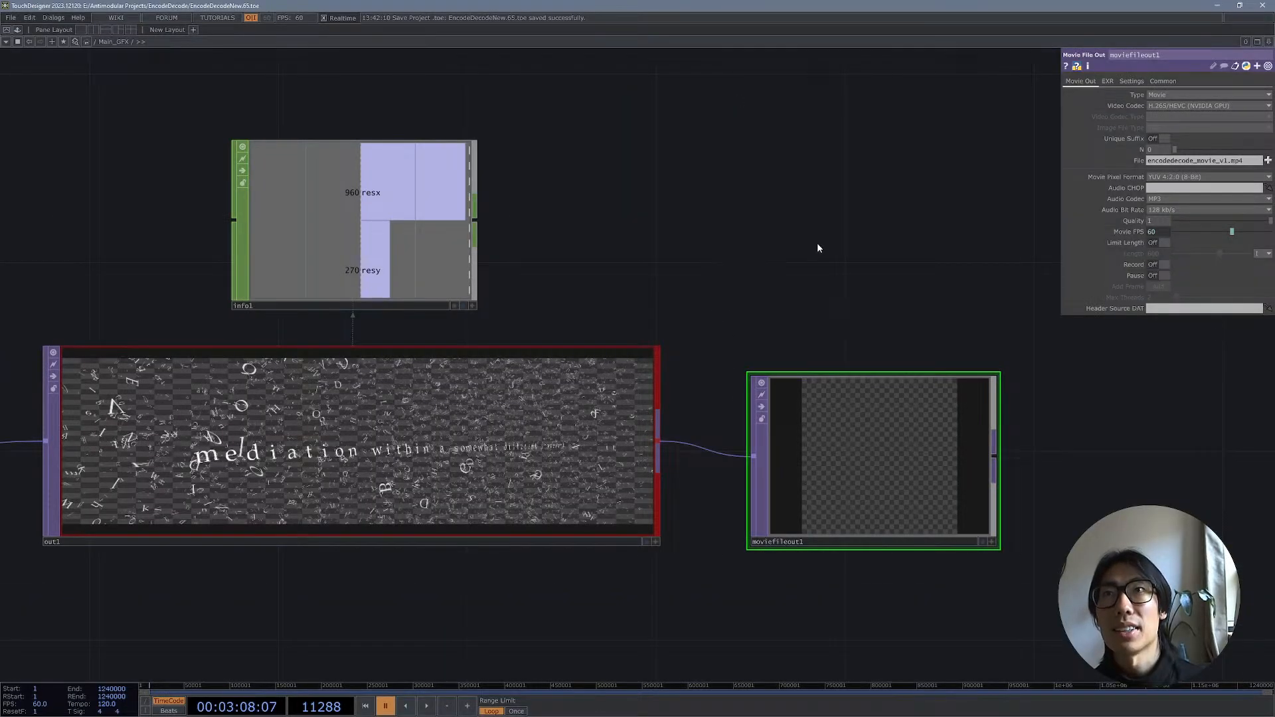
pyautogui.click(430, 708)
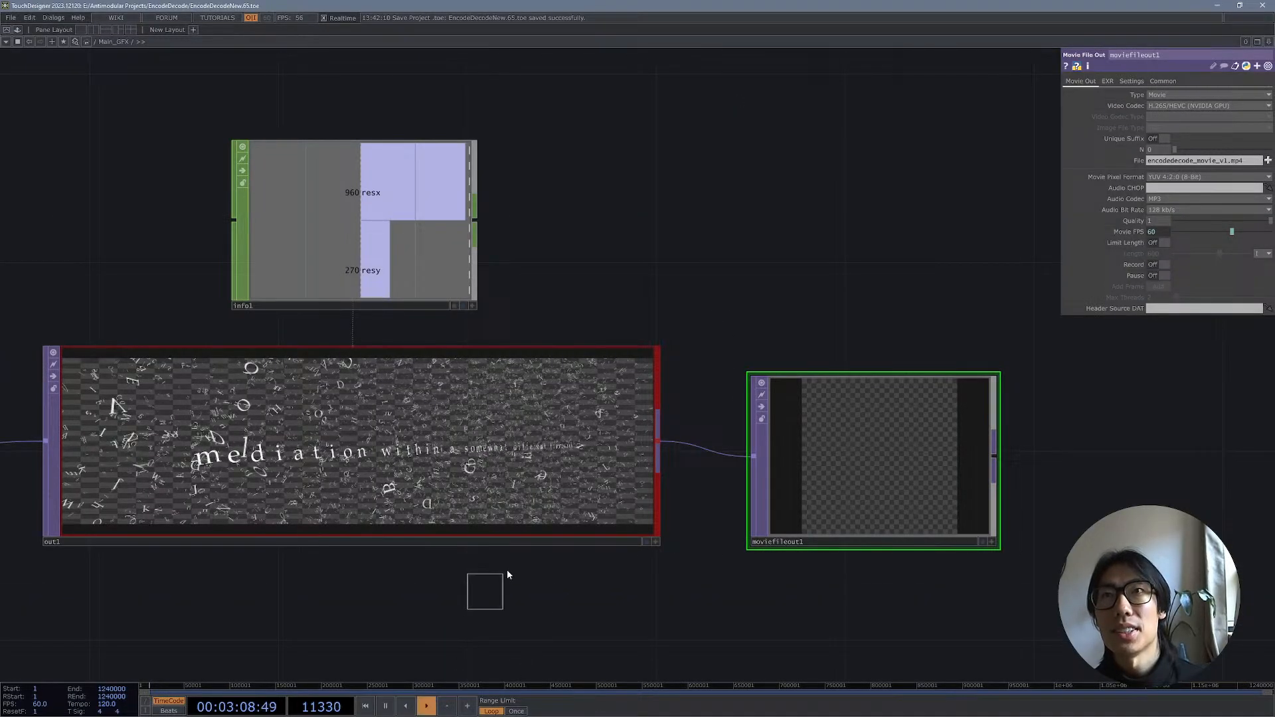
pyautogui.scroll(-5, 508, 569)
pyautogui.moveTo(470, 602); pyautogui.dragTo(618, 481)
pyautogui.scroll(-5, 618, 481)
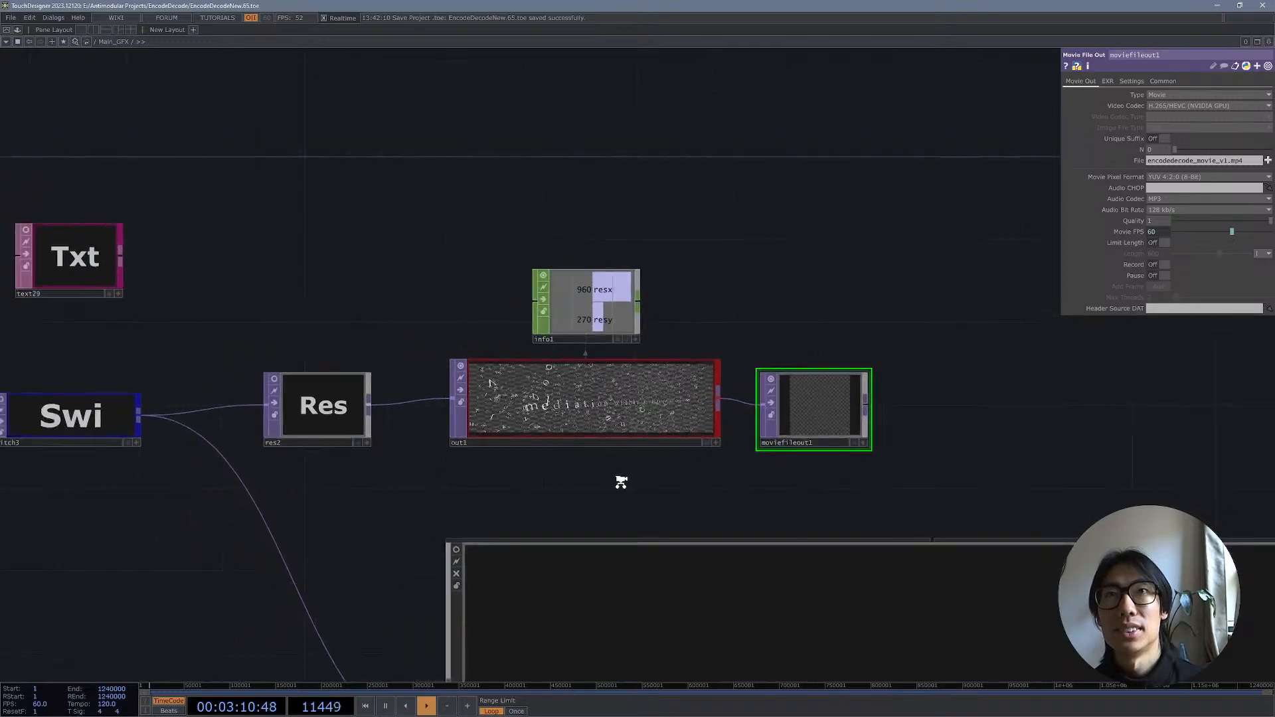
pyautogui.scroll(-10, 700, 236)
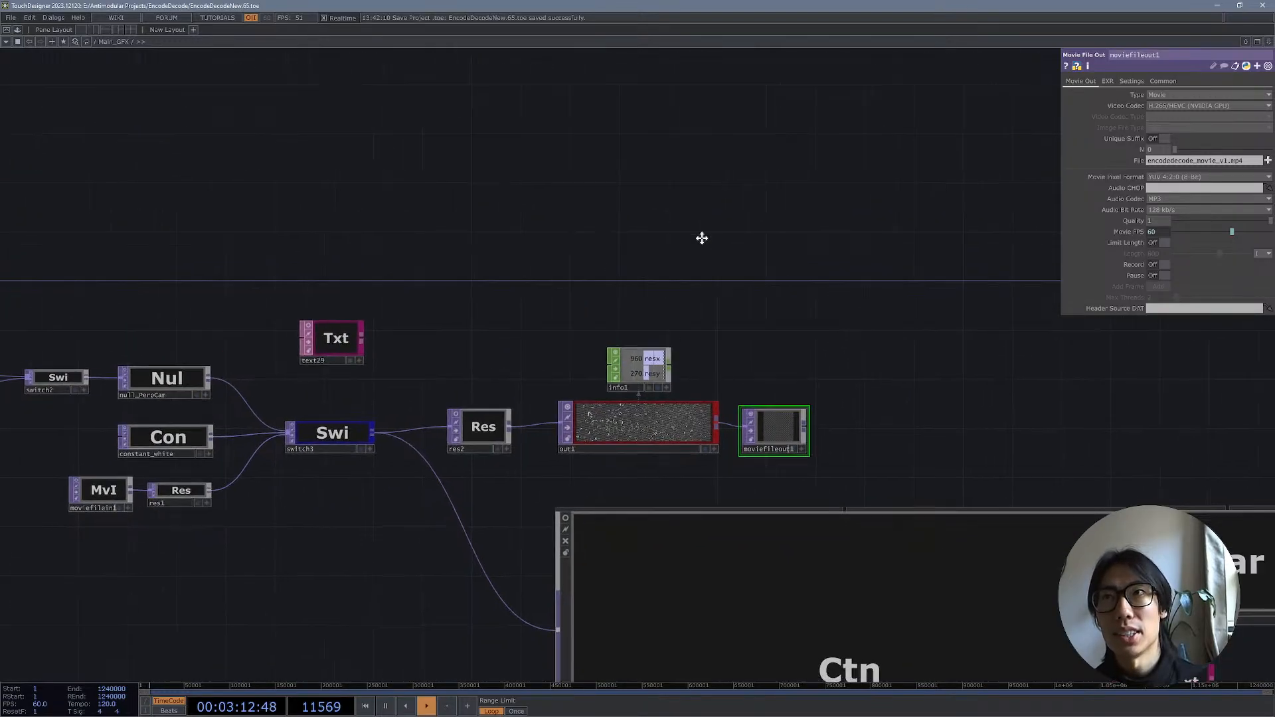
pyautogui.scroll(5, 677, 556)
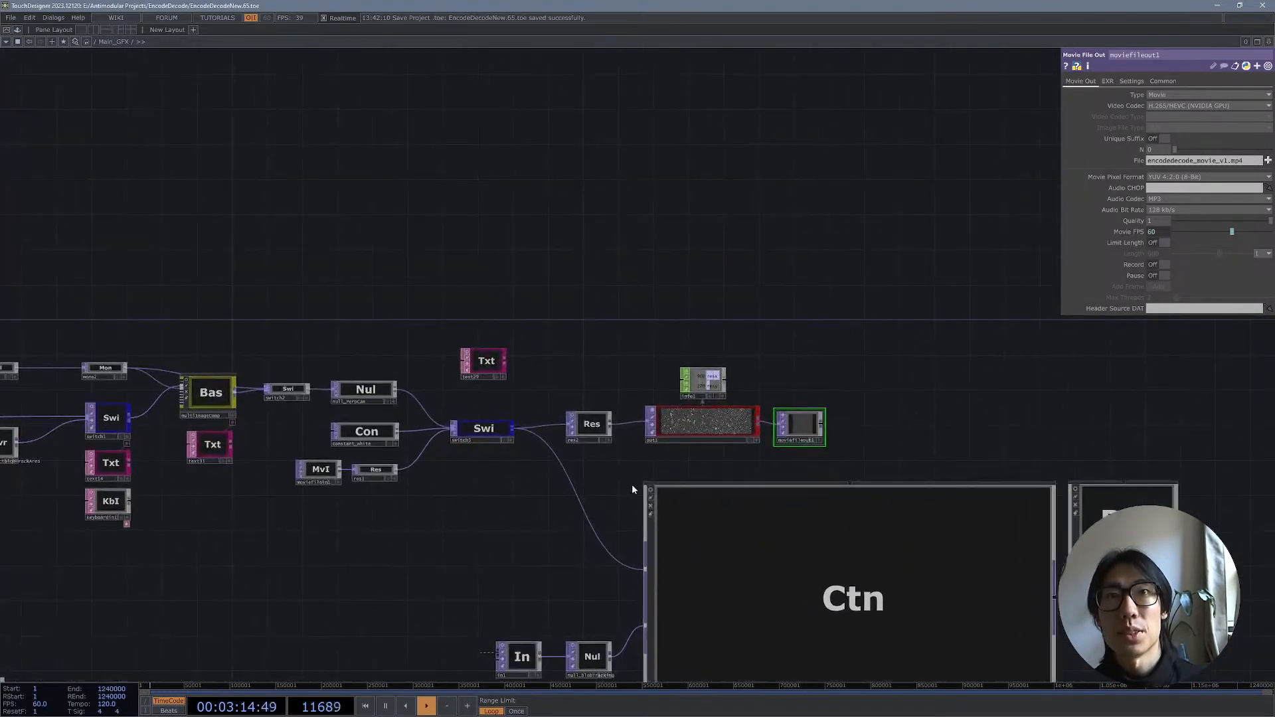
# Step: Turn on the 3D_Previz viewer, examine the animated corner walls and tracking area in it, then leave its interactive mode
pyautogui.click(652, 490)
pyautogui.moveTo(959, 409); pyautogui.dragTo(788, 259)
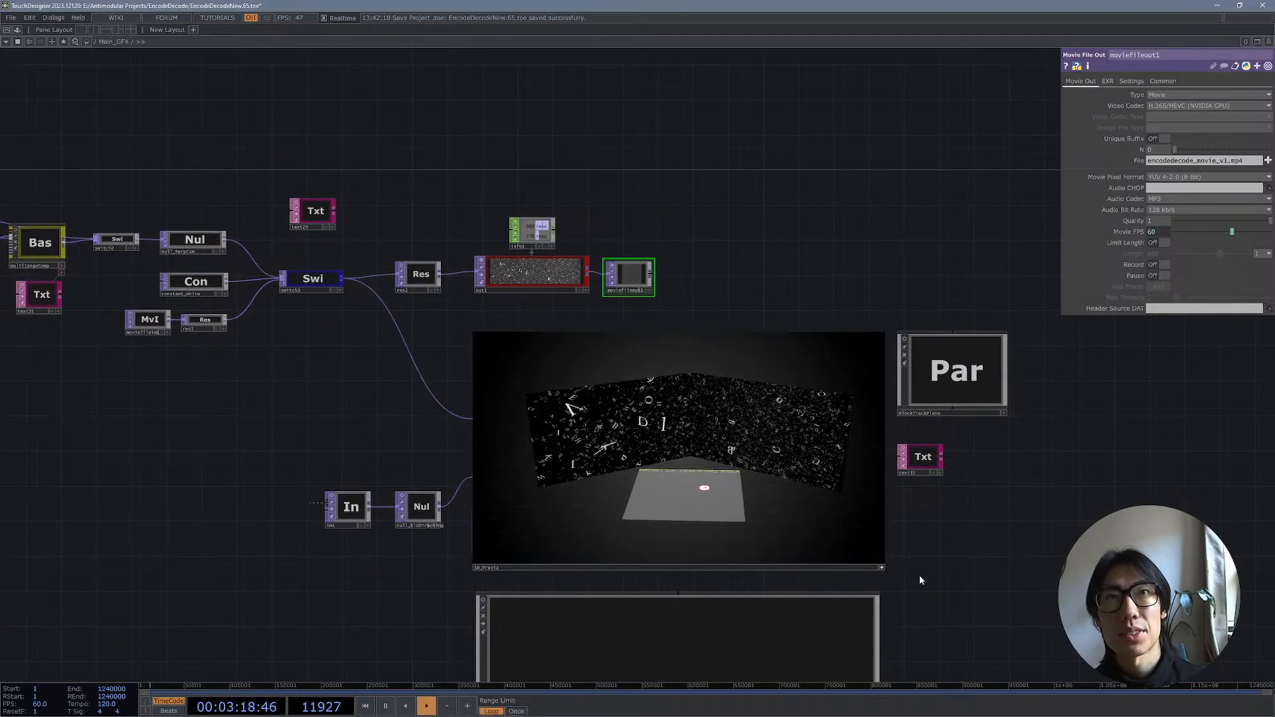
pyautogui.scroll(4, 919, 575)
pyautogui.moveTo(498, 414); pyautogui.dragTo(471, 425)
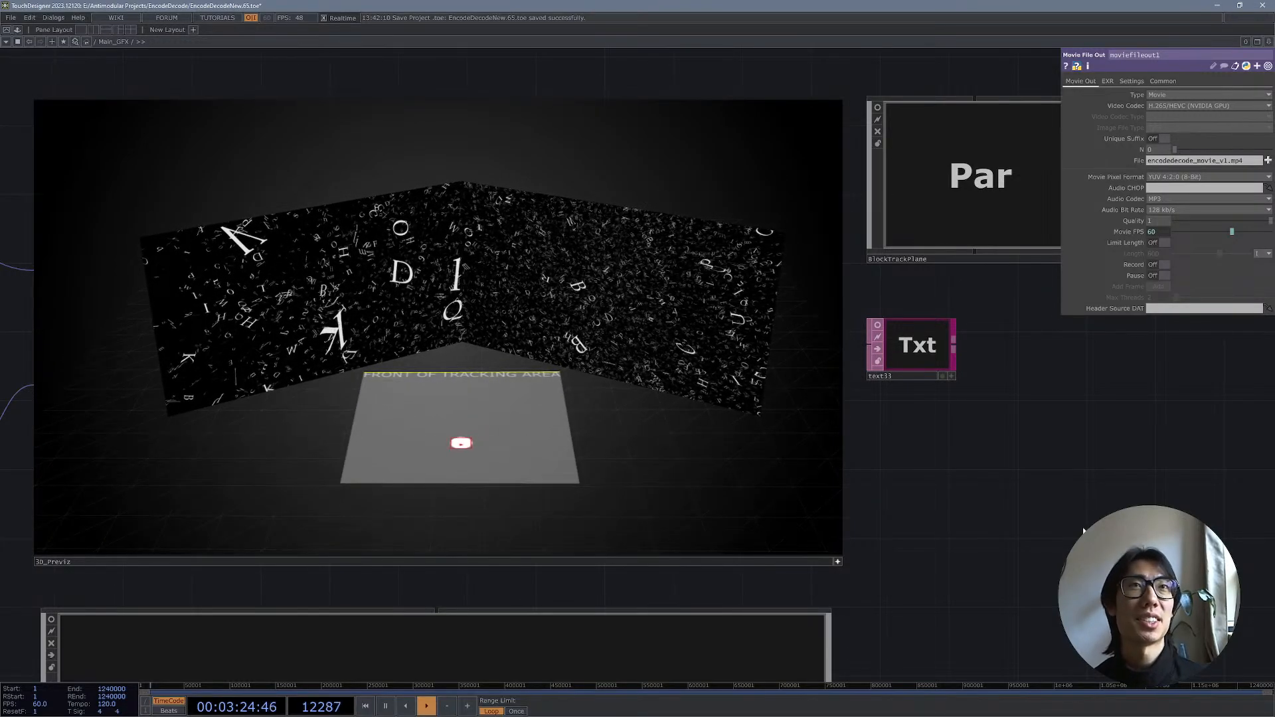
pyautogui.moveTo(990, 483); pyautogui.dragTo(1136, 494)
pyautogui.moveTo(761, 366); pyautogui.dragTo(760, 373)
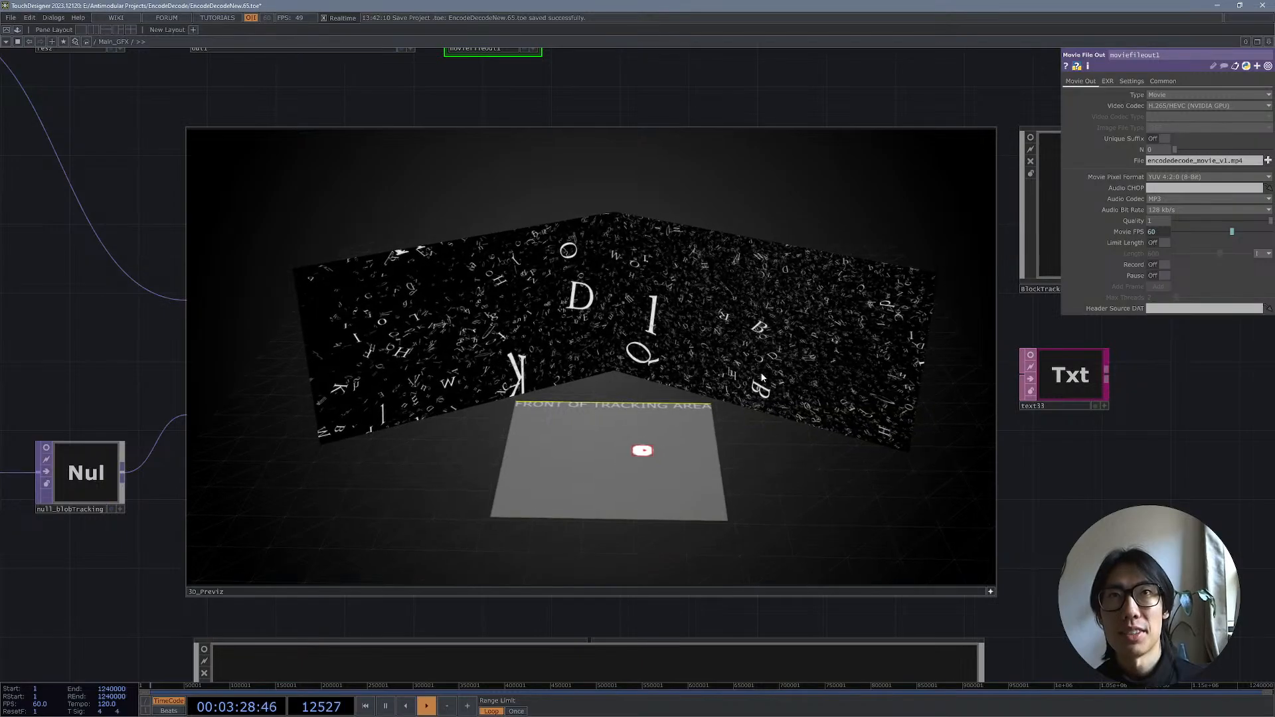
pyautogui.moveTo(476, 299); pyautogui.dragTo(477, 331)
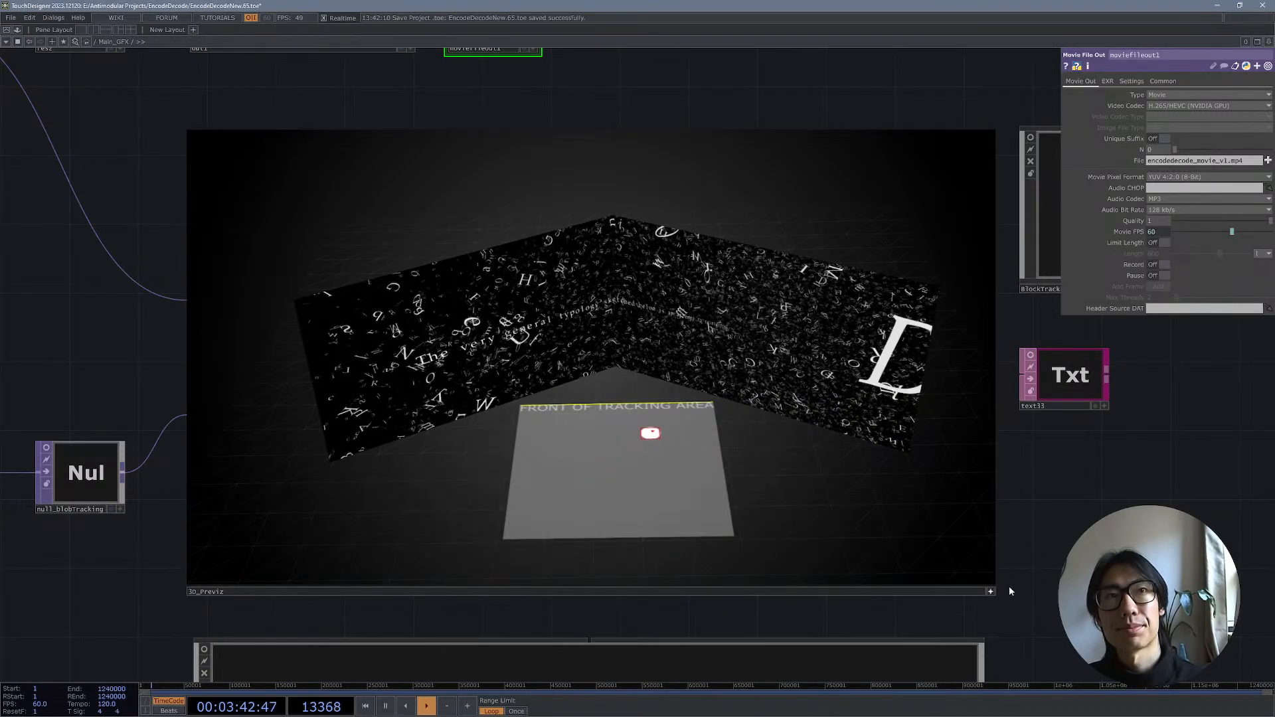
pyautogui.click(990, 592)
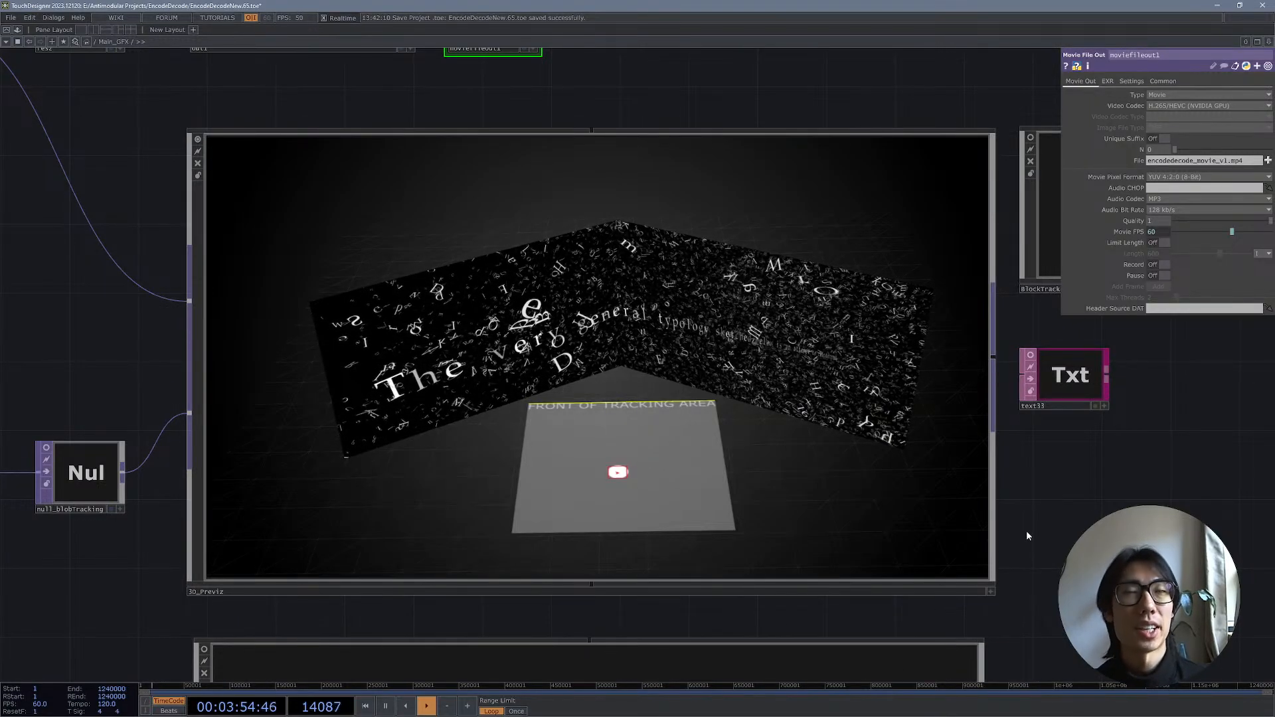
# Step: Examine the out1 output, its resolution info and the connected Movie File Out operator above the 3D preview
pyautogui.scroll(-3, 1026, 530)
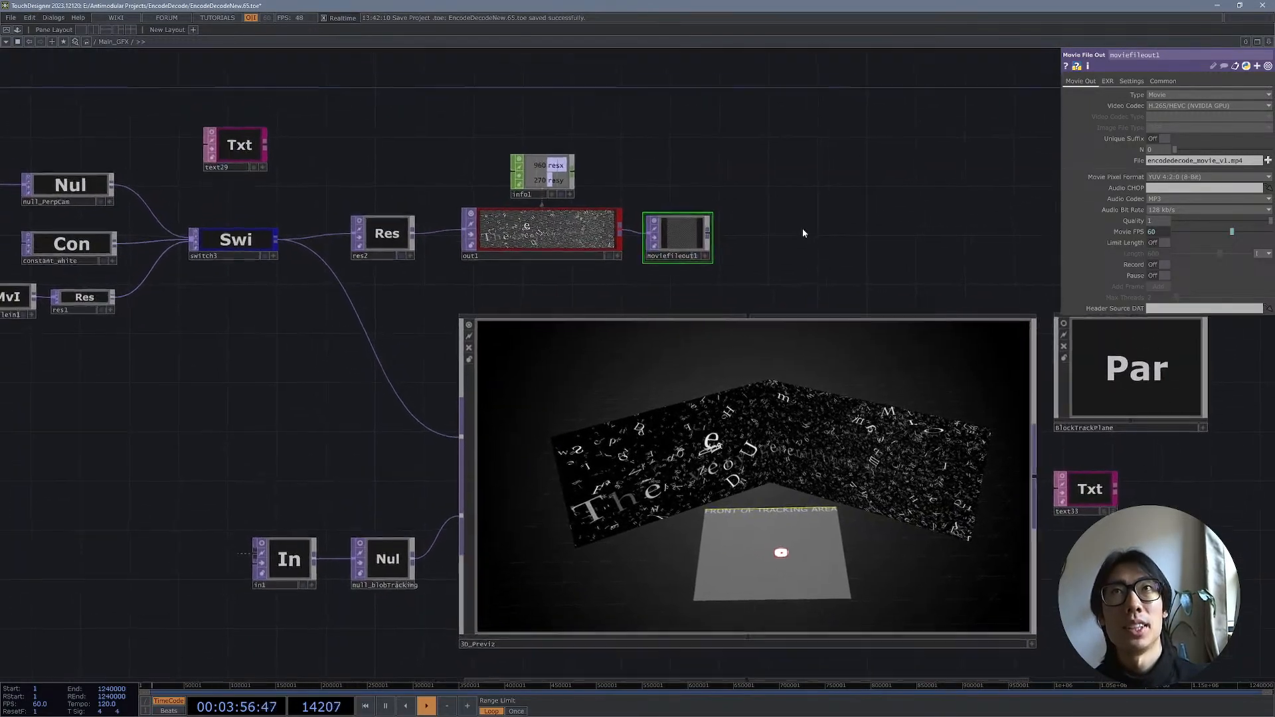
pyautogui.scroll(3, 802, 230)
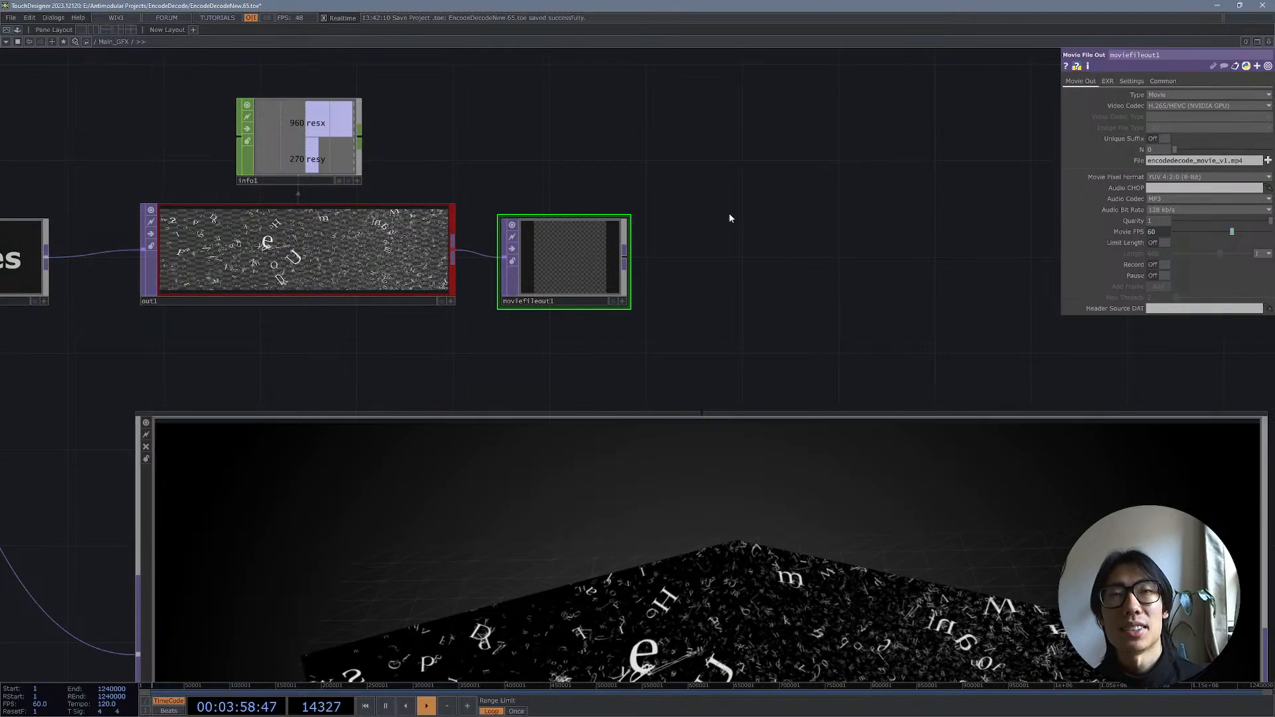
pyautogui.moveTo(716, 225); pyautogui.dragTo(755, 186)
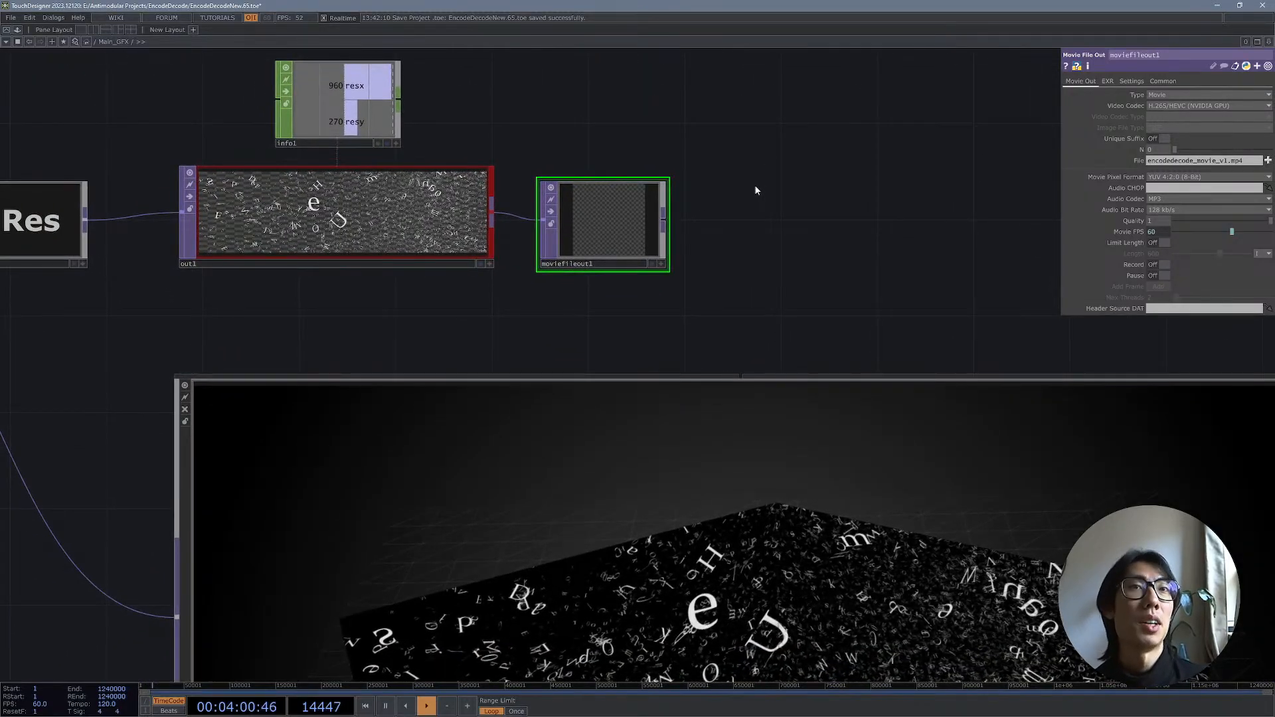
pyautogui.moveTo(856, 215); pyautogui.dragTo(913, 116)
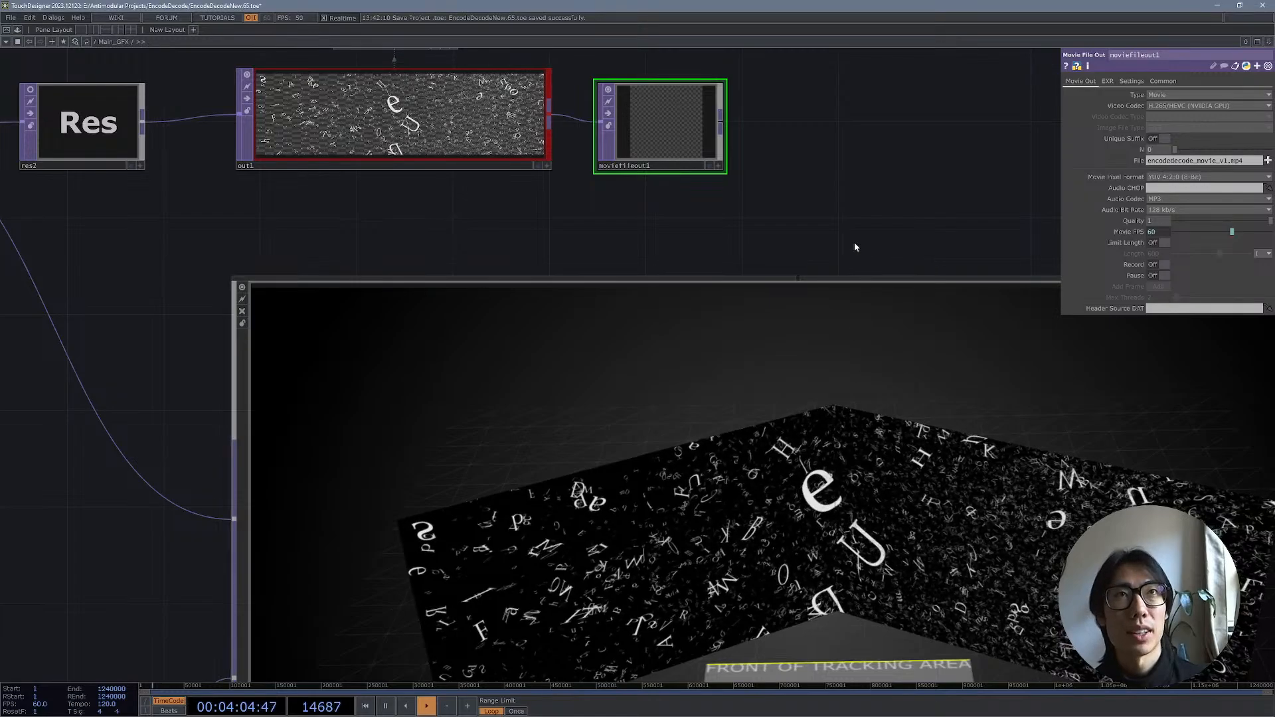
pyautogui.moveTo(854, 242); pyautogui.dragTo(803, 174)
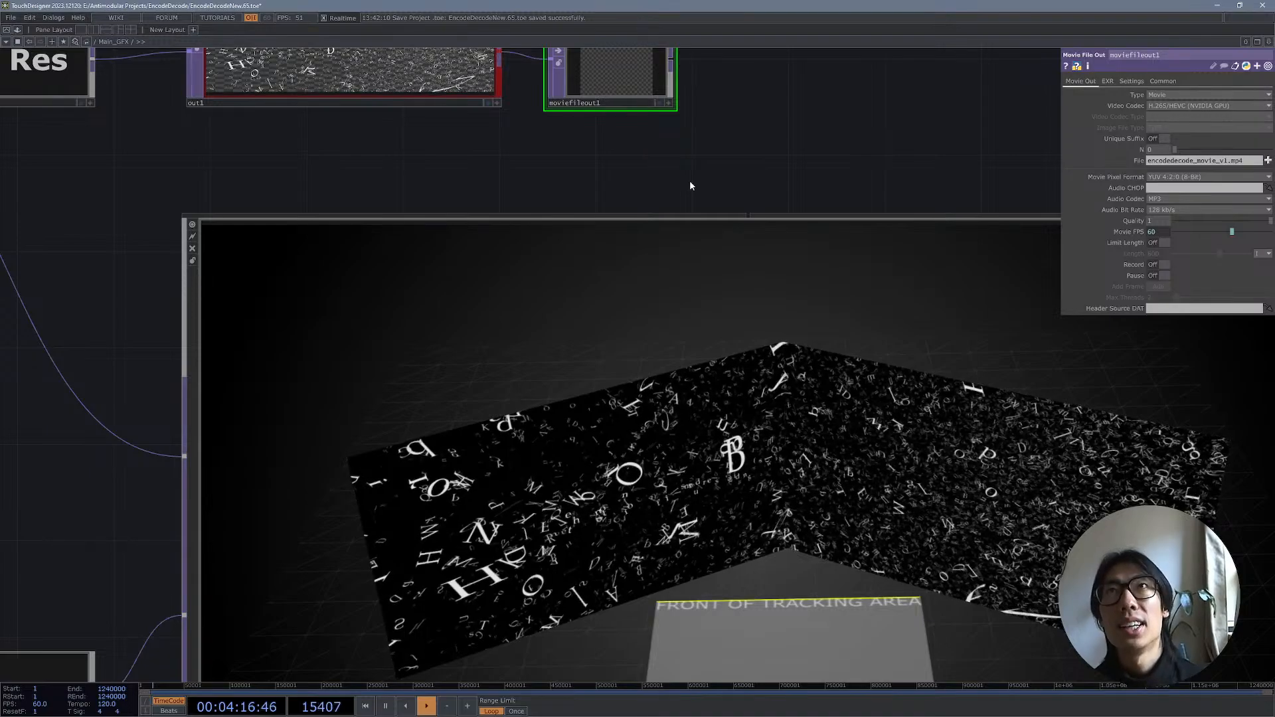
pyautogui.moveTo(681, 188); pyautogui.dragTo(856, 347)
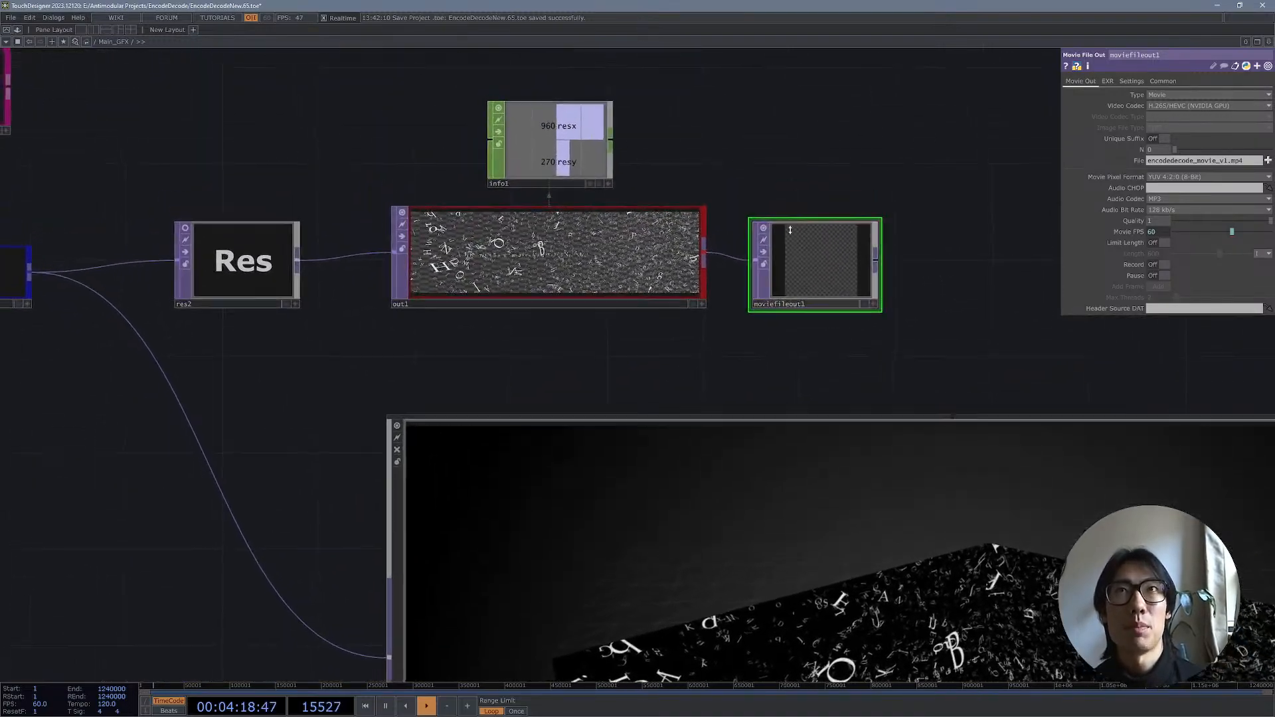
pyautogui.scroll(5, 716, 122)
pyautogui.moveTo(715, 138); pyautogui.dragTo(885, 116)
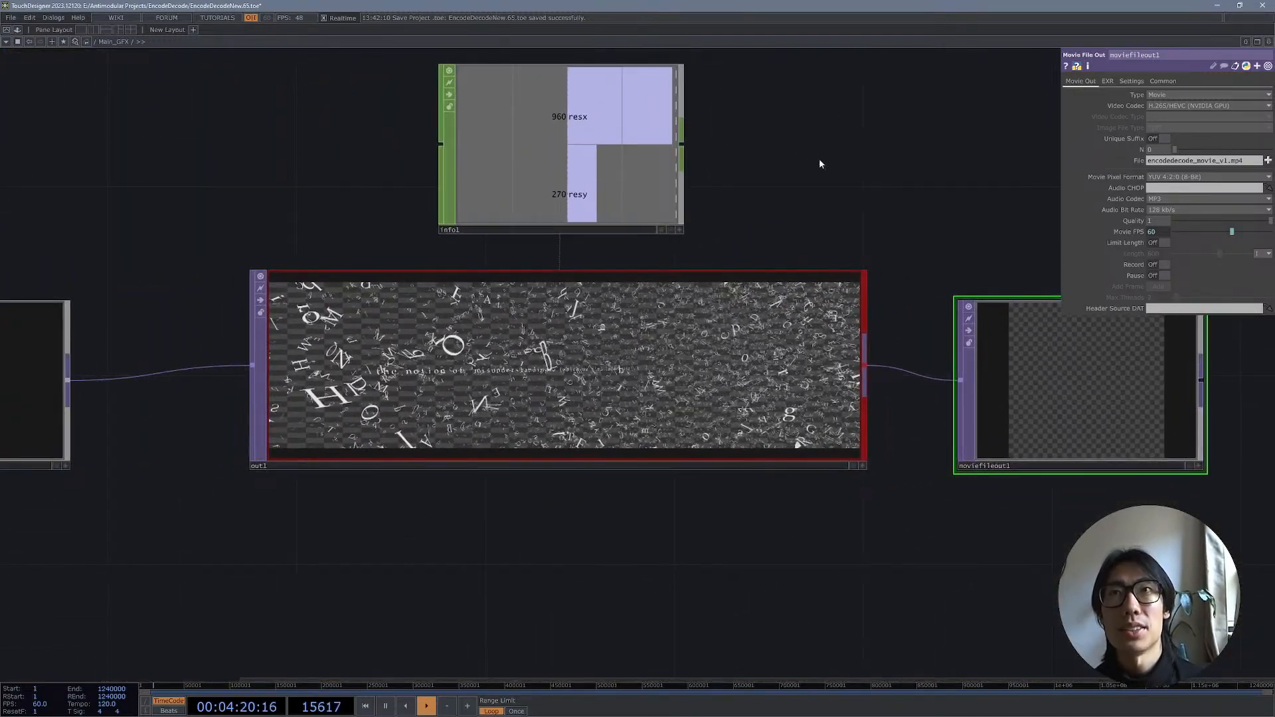
# Step: Set the moviefileout1 operator's video codec to H.265/HEVC (NVIDIA GPU) and its file name to encodedecode_movie_v2.mp4
pyautogui.click(610, 336)
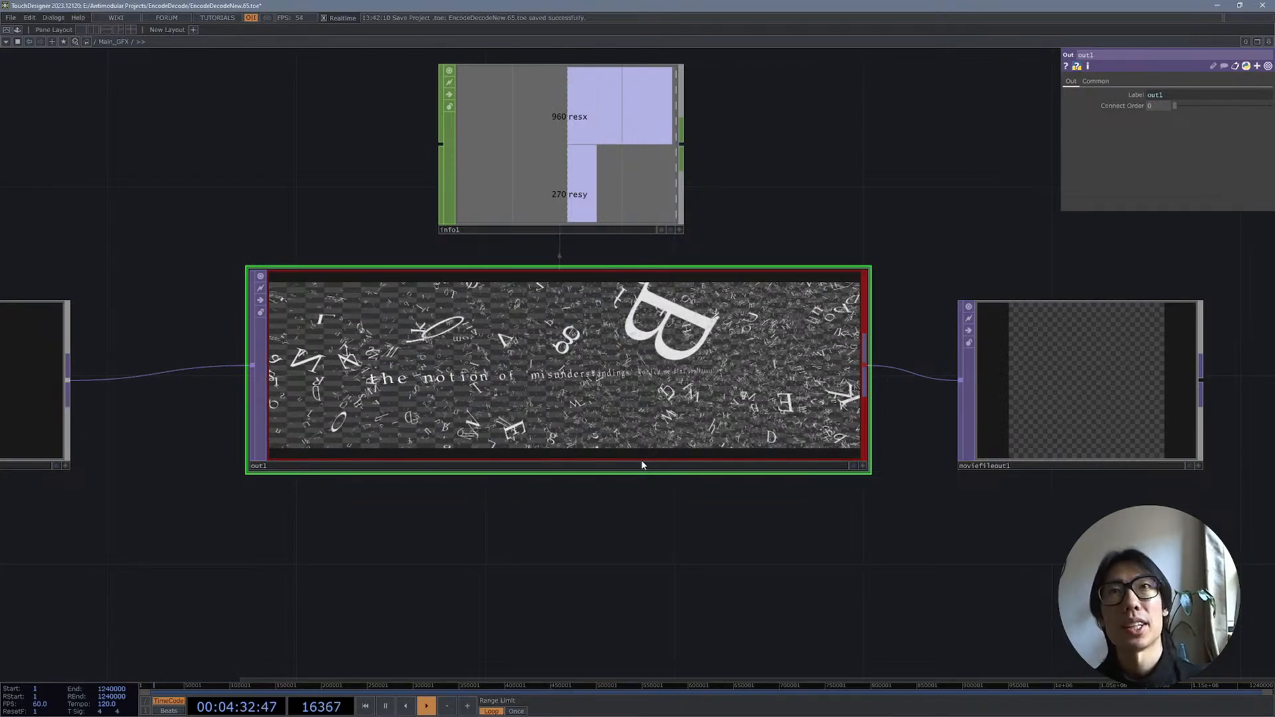
pyautogui.click(1094, 350)
pyautogui.moveTo(966, 239); pyautogui.dragTo(841, 276)
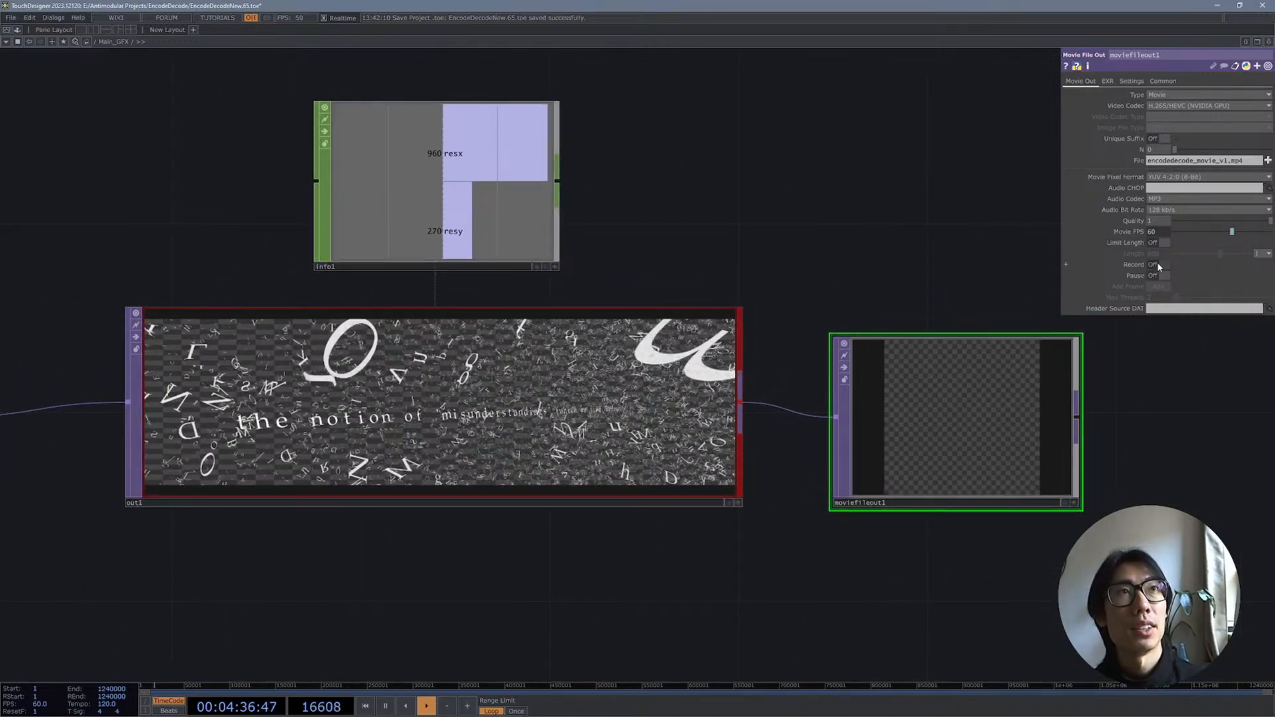
pyautogui.click(1187, 107)
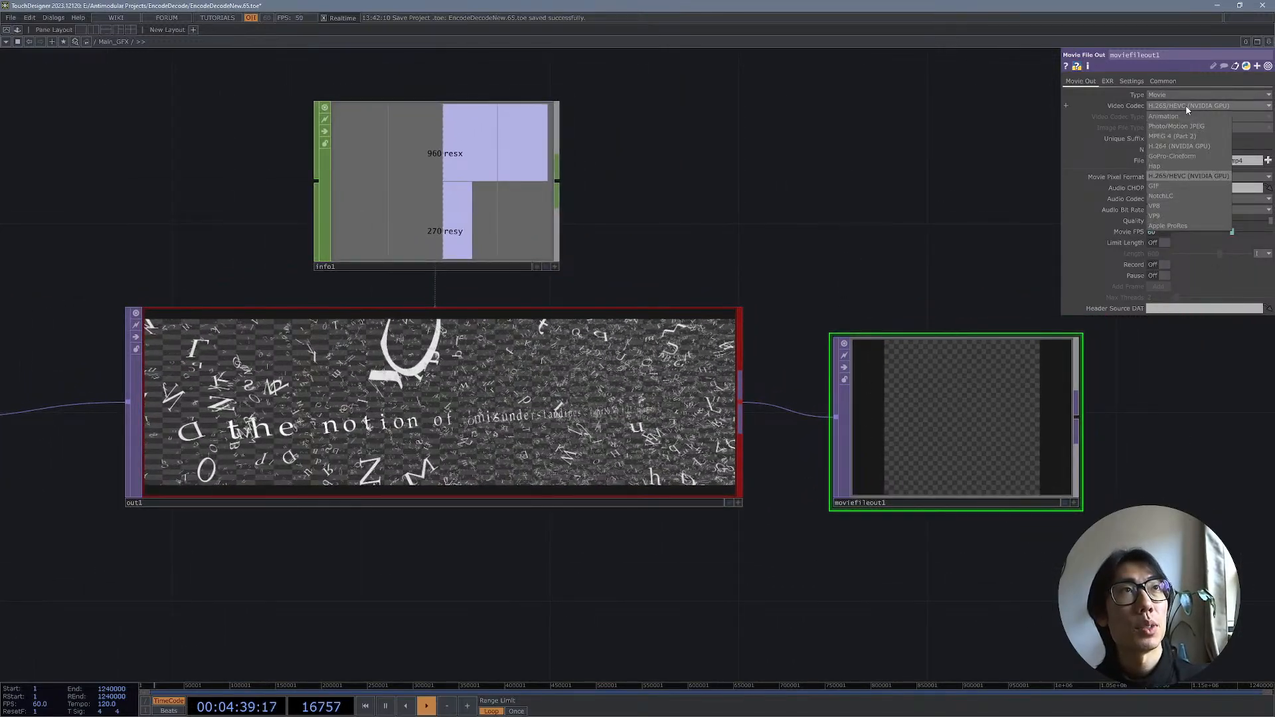
pyautogui.click(1210, 176)
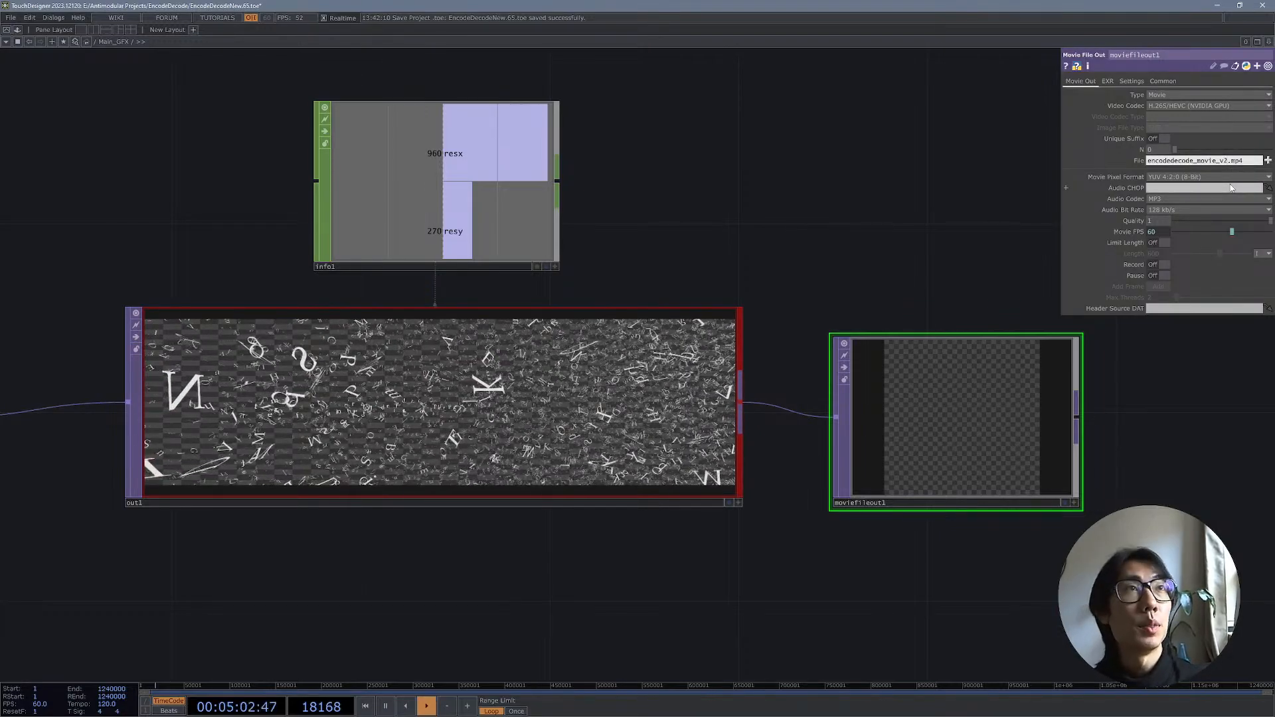
# Step: Record a short clip of the out1 animation with the Movie File Out operator, then stop recording
pyautogui.click(1154, 265)
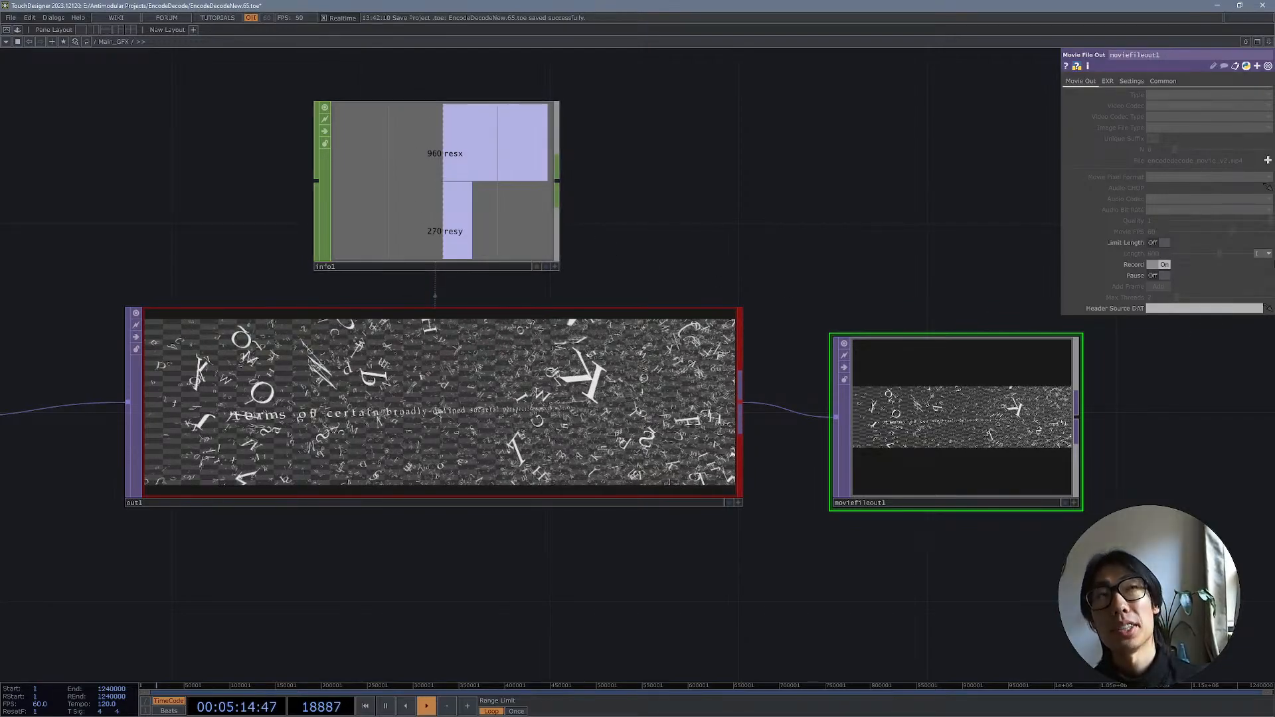
pyautogui.click(1164, 265)
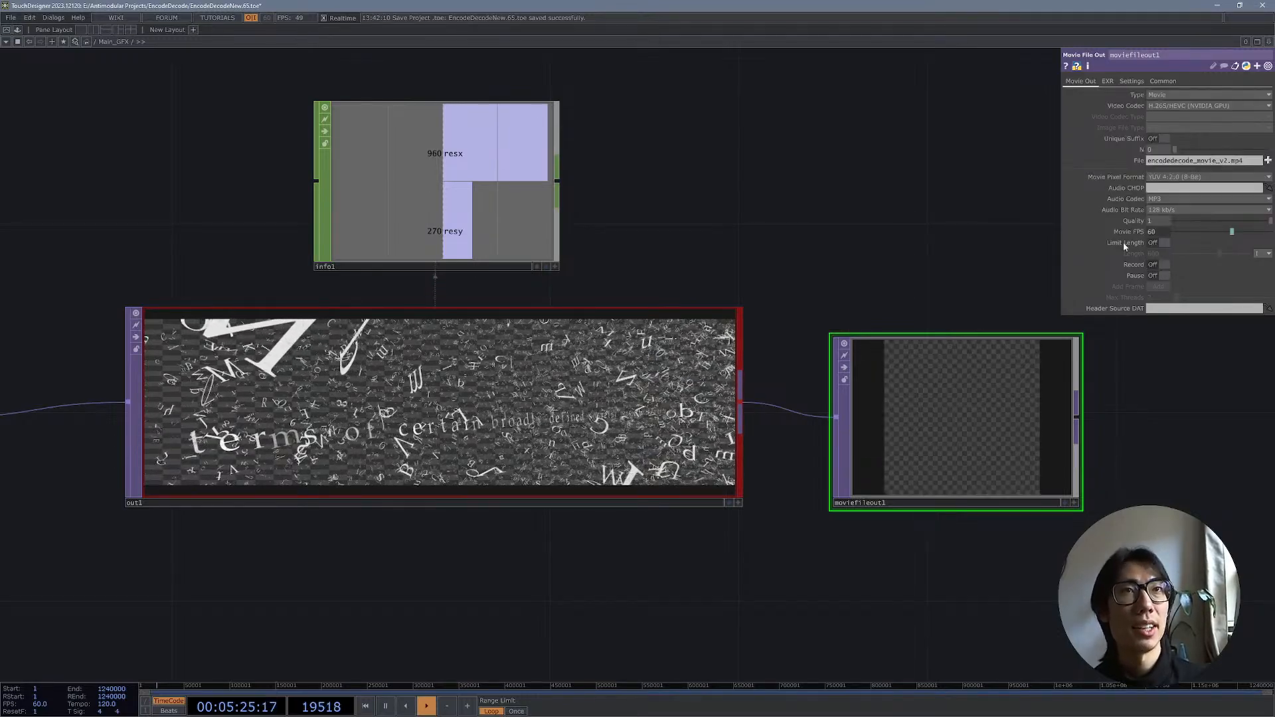
# Step: Switch to the Rhino model, select the surface of the wall labelled EXISTING WALL, and display its VIDEO material
pyautogui.click(1217, 5)
pyautogui.moveTo(684, 326); pyautogui.dragTo(726, 362, button='right')
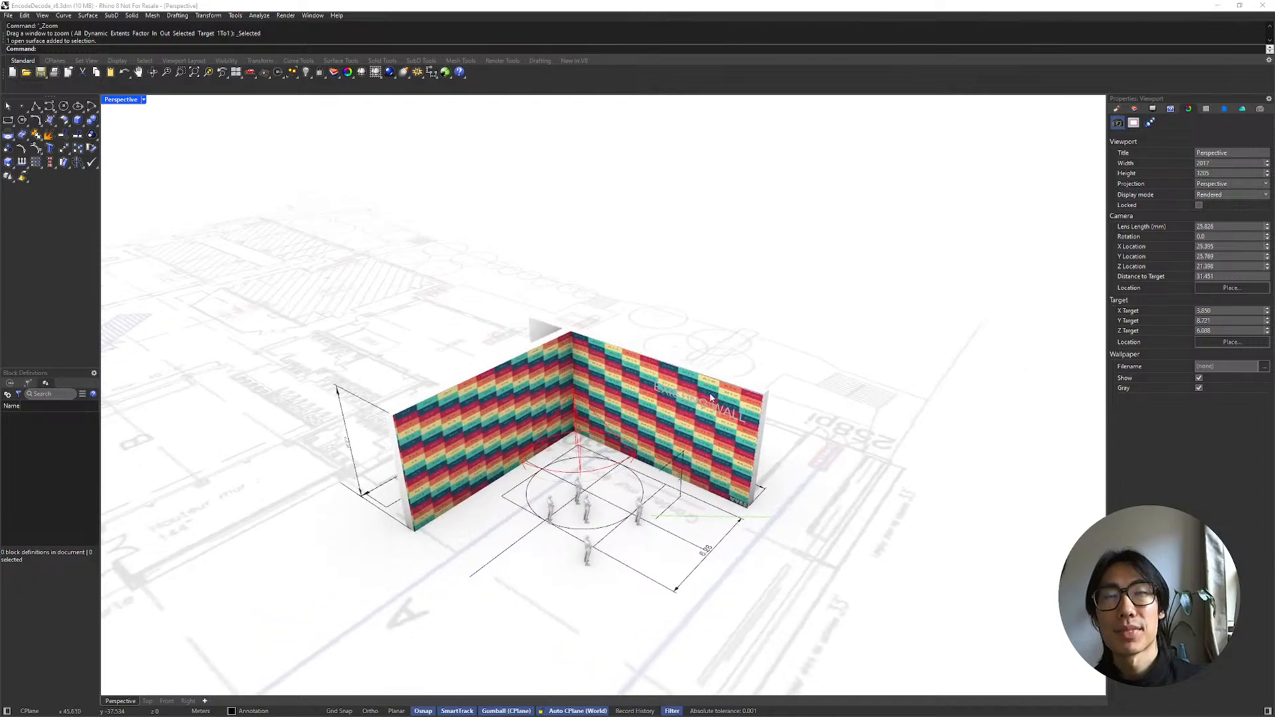
pyautogui.click(689, 406)
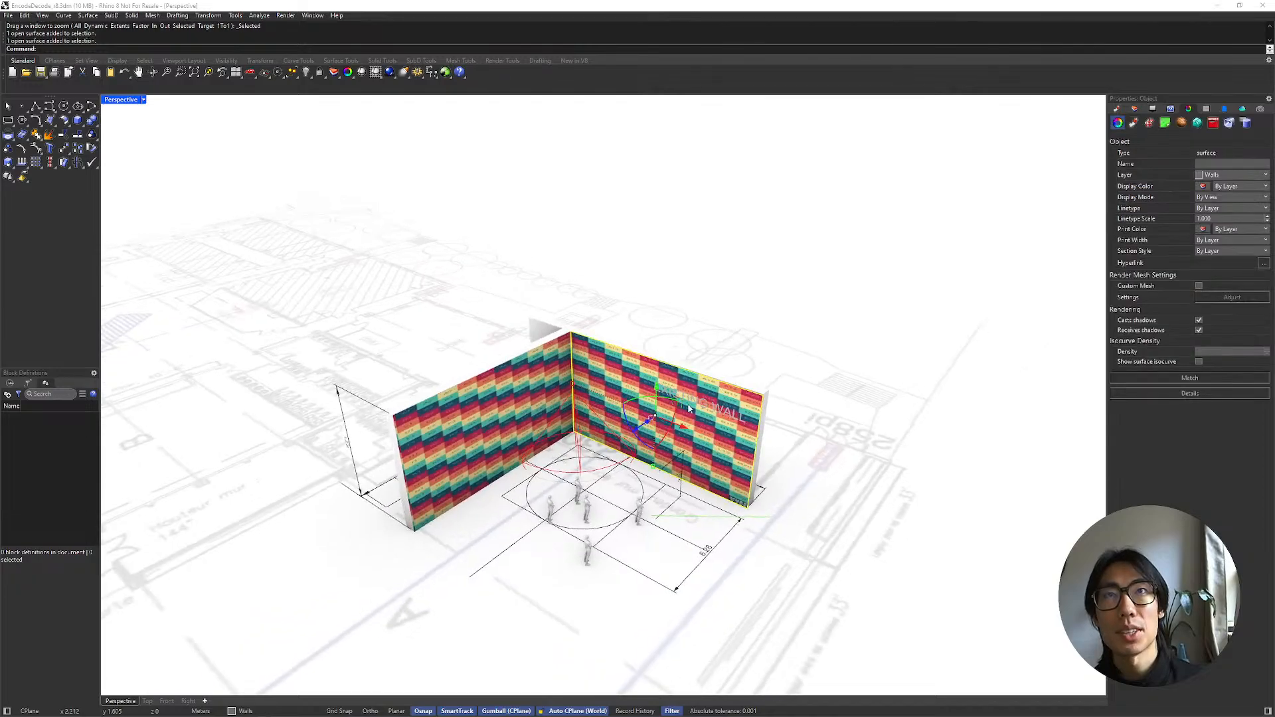
pyautogui.click(1115, 110)
pyautogui.click(1133, 248)
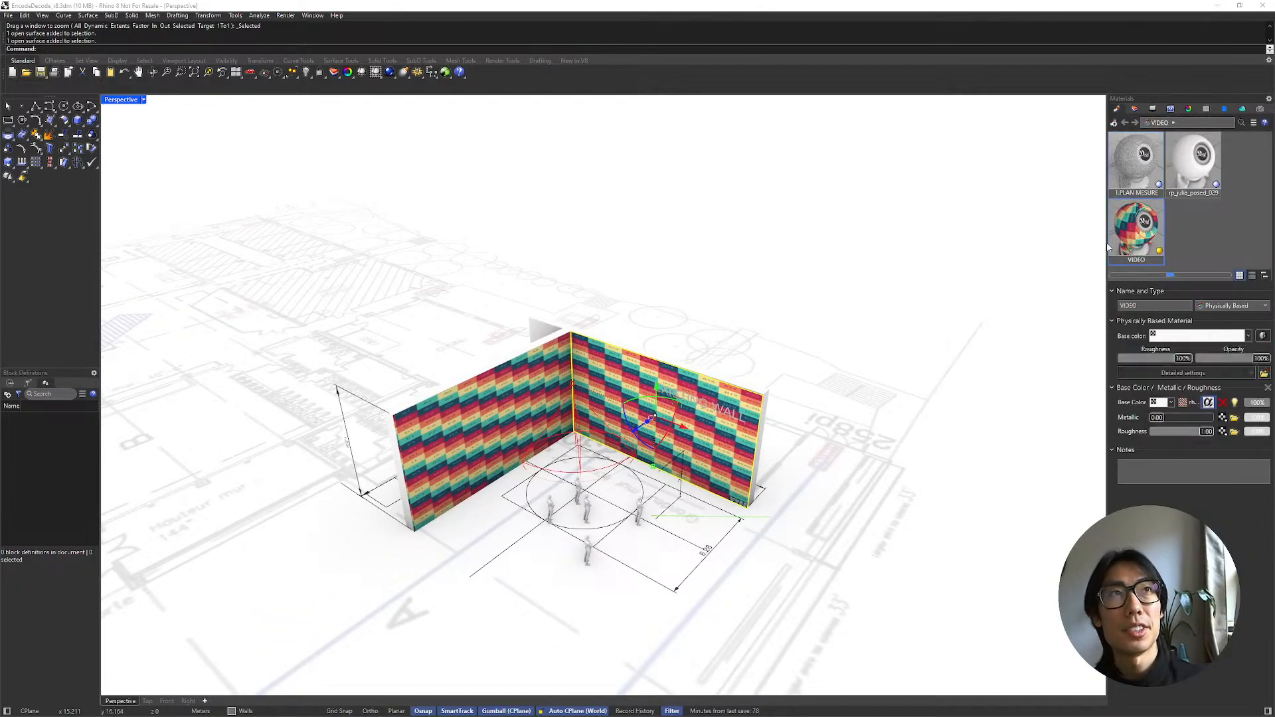
# Step: Select the other patterned wall surface, examine how the lettered grid runs across both walls up close, and clear the selection
pyautogui.scroll(4, 568, 425)
pyautogui.moveTo(568, 426); pyautogui.dragTo(545, 365, button='right')
pyautogui.click(495, 421)
pyautogui.moveTo(494, 432); pyautogui.dragTo(550, 340, button='right')
pyautogui.scroll(4, 550, 340)
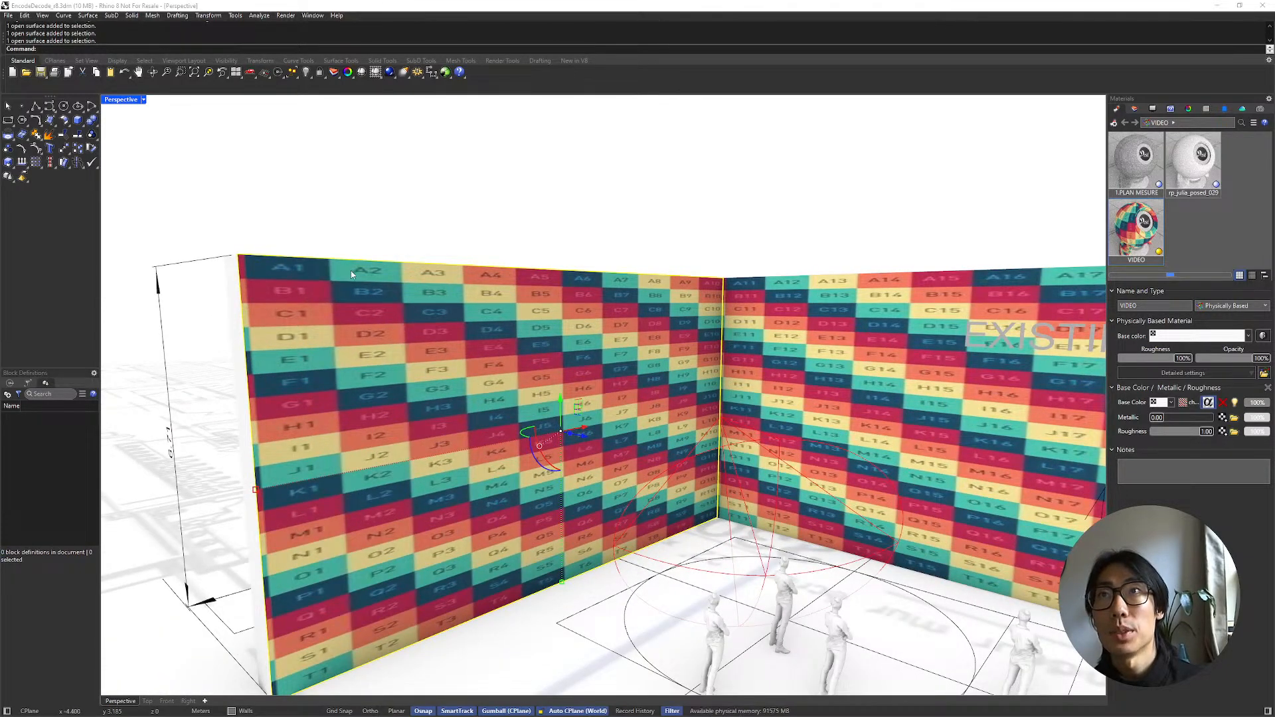
pyautogui.click(925, 247)
pyautogui.moveTo(926, 247)
pyautogui.keyDown('shift'); pyautogui.mouseDown(button='right')
pyautogui.moveTo(862, 212)
pyautogui.moveTo(725, 216)
pyautogui.mouseUp(button='right'); pyautogui.keyUp('shift')
pyautogui.scroll(-2, 862, 213)
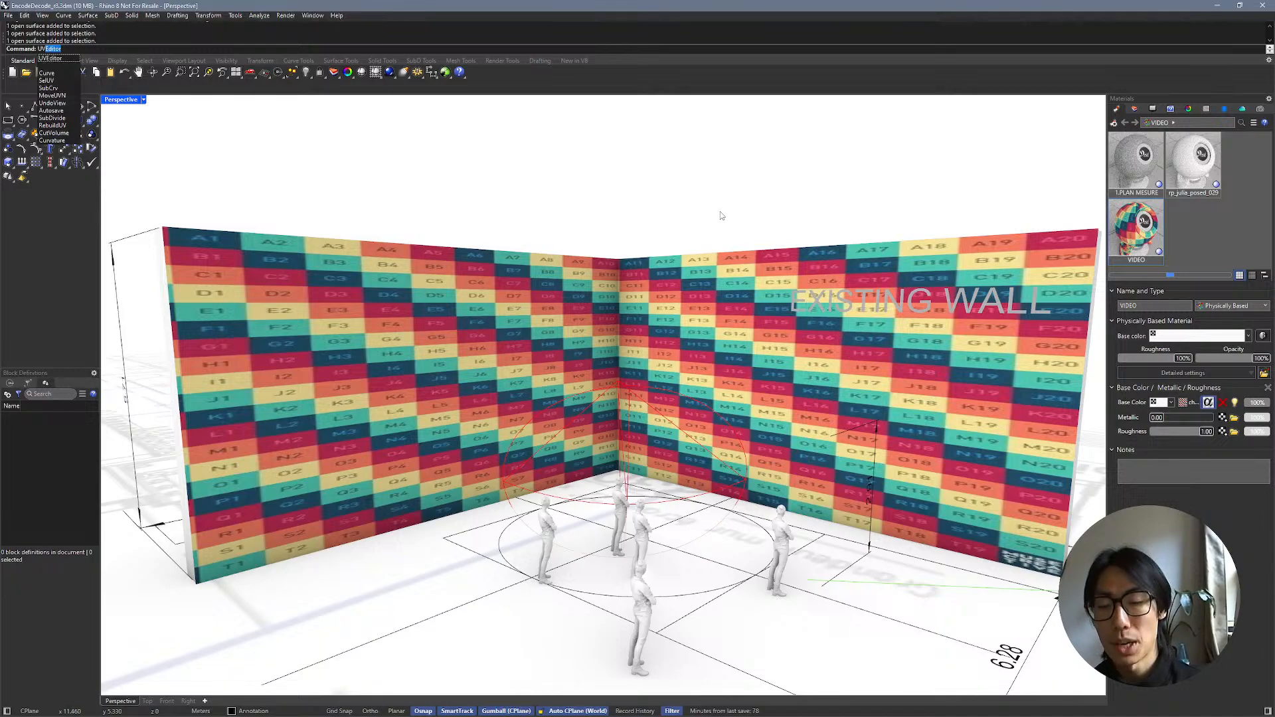
pyautogui.press('Return')
pyautogui.click(507, 333)
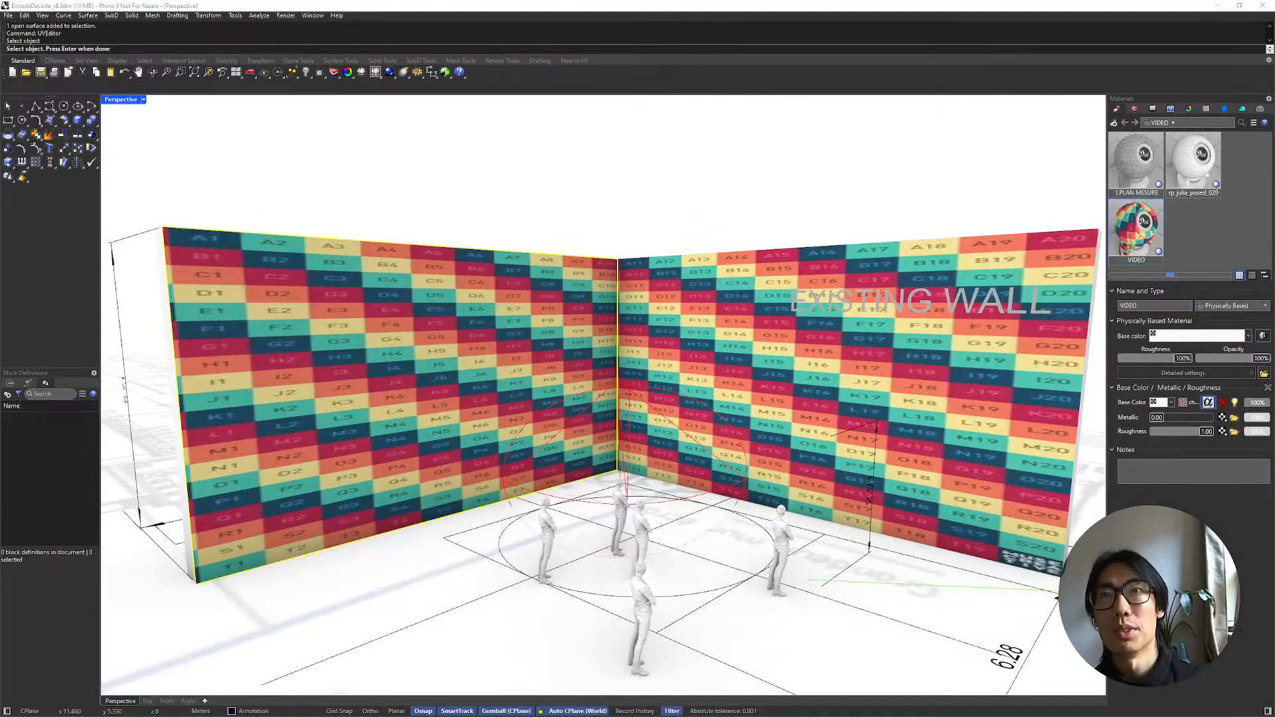
pyautogui.moveTo(578, 593); pyautogui.dragTo(622, 593, button='right')
pyautogui.press('Escape')
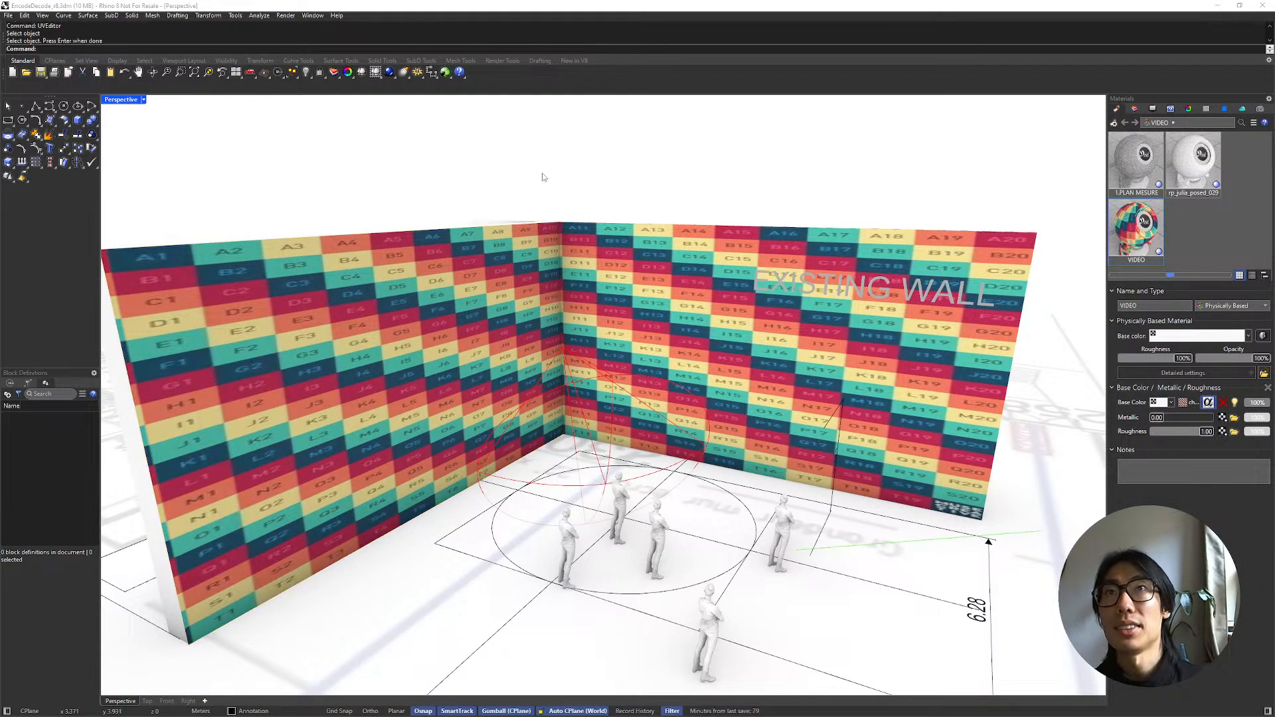
# Step: Select all objects in the model and begin exporting the selection to the EncodeDecode project folder
pyautogui.moveTo(620, 155); pyautogui.dragTo(609, 173, button='right')
pyautogui.scroll(-2, 608, 173)
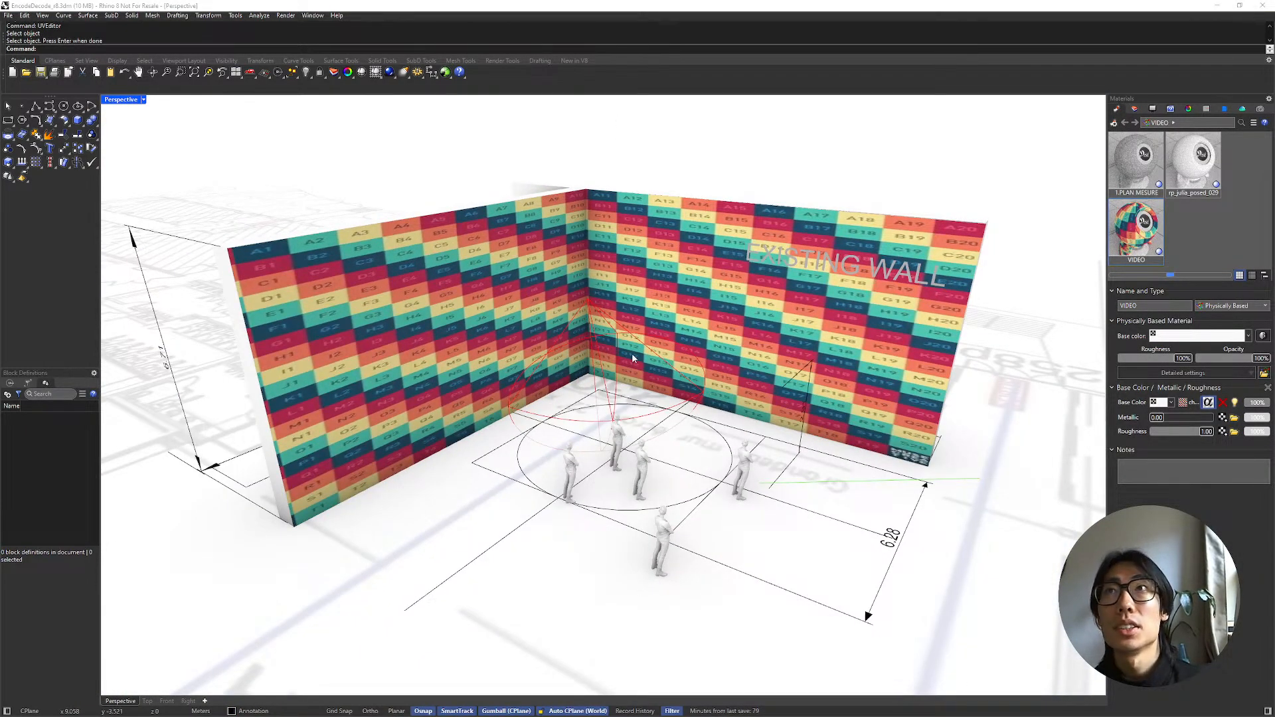
pyautogui.hotkey('ctrl', 'a')
pyautogui.click(8, 16)
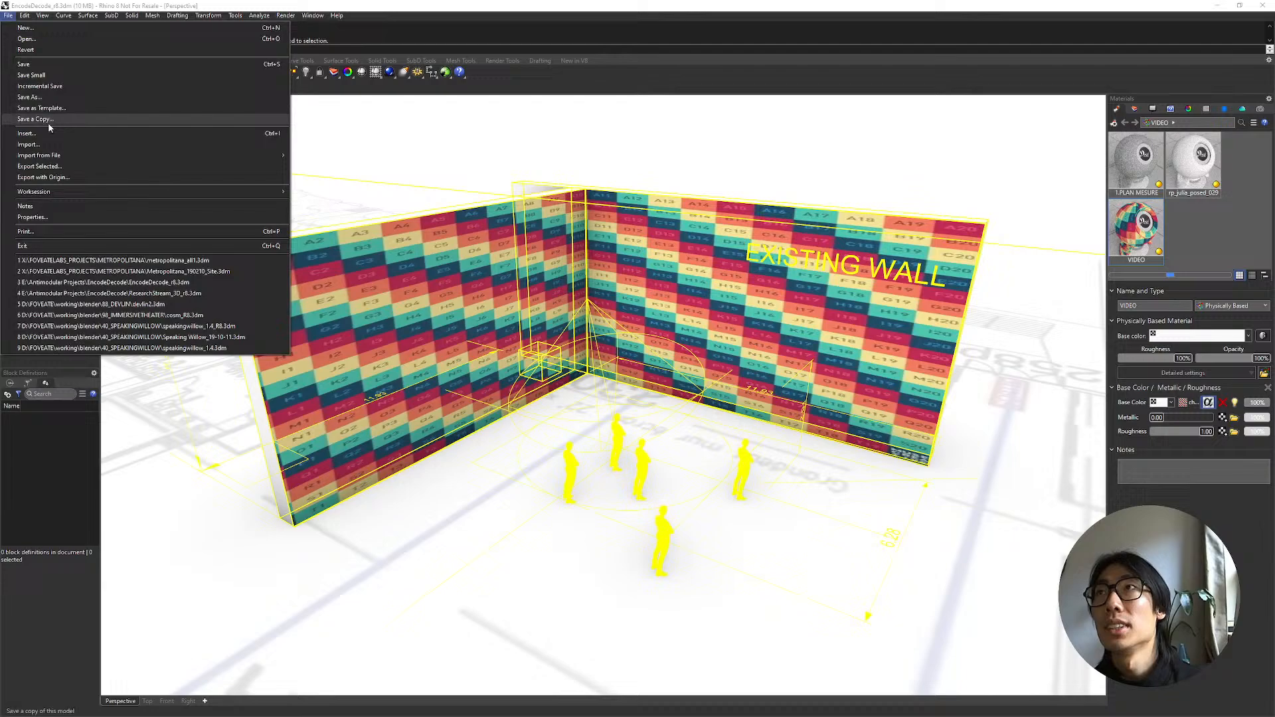
pyautogui.click(50, 167)
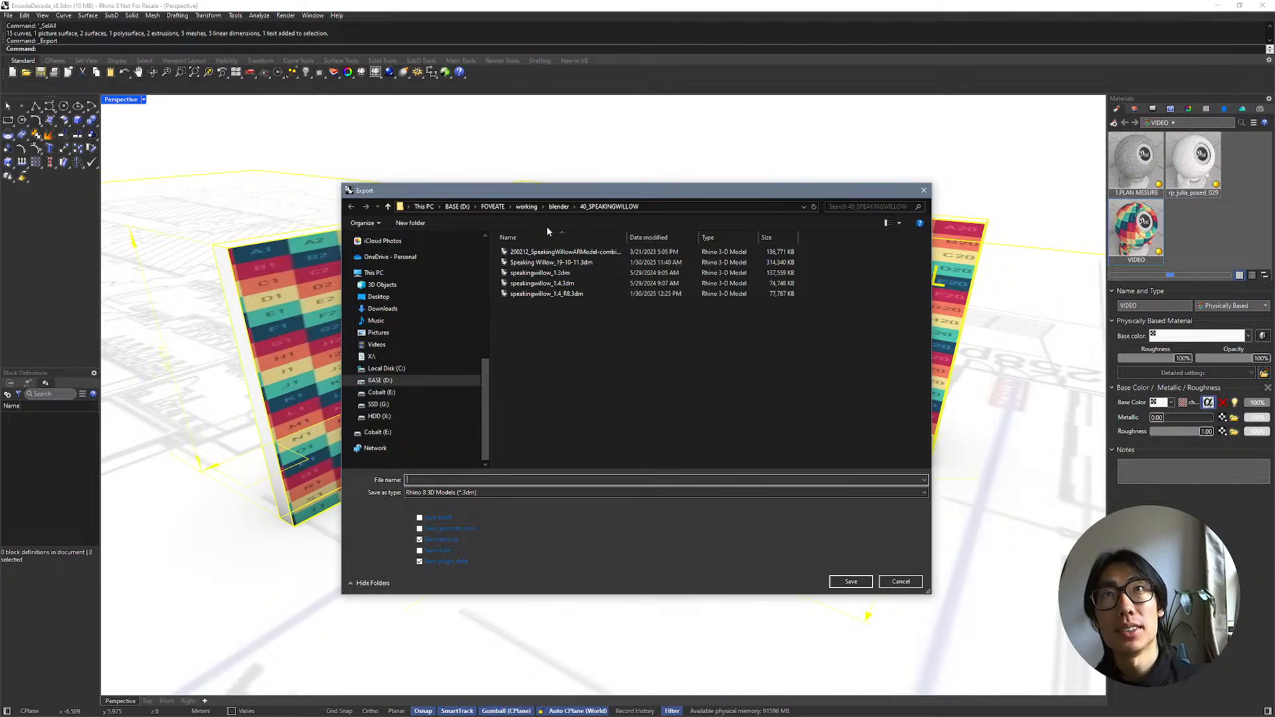
pyautogui.scroll(6, 428, 321)
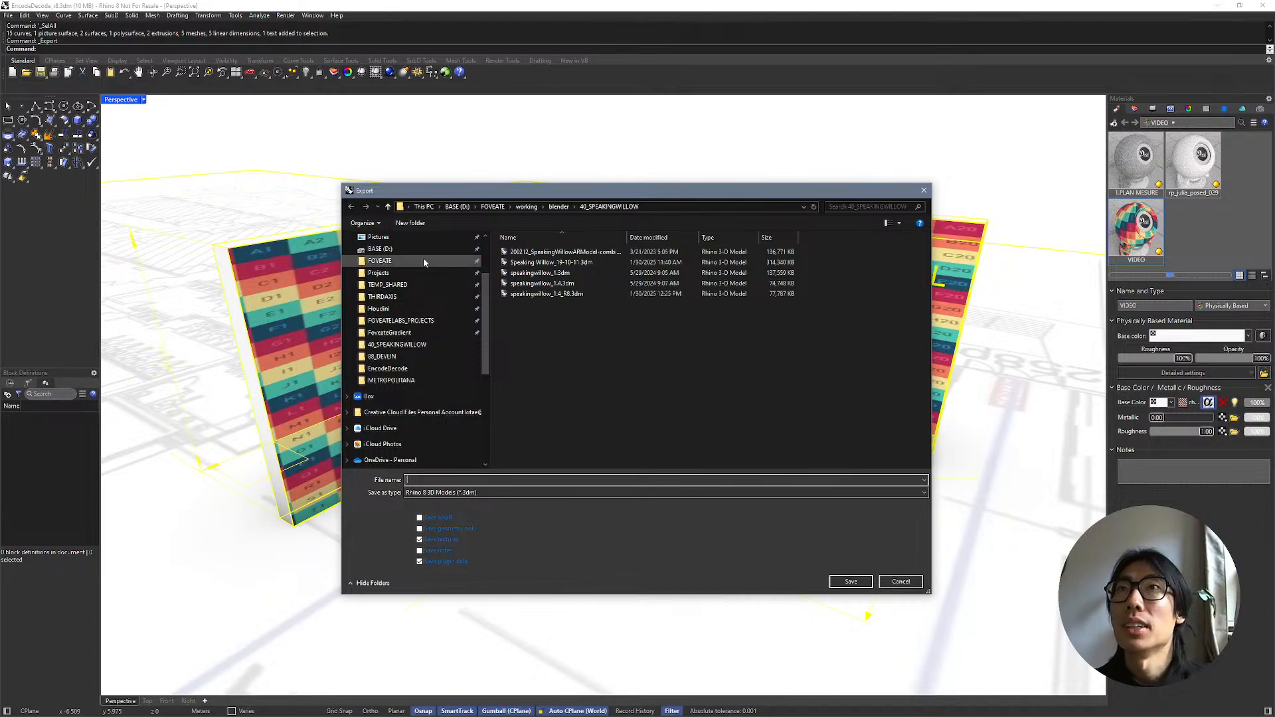
pyautogui.click(388, 368)
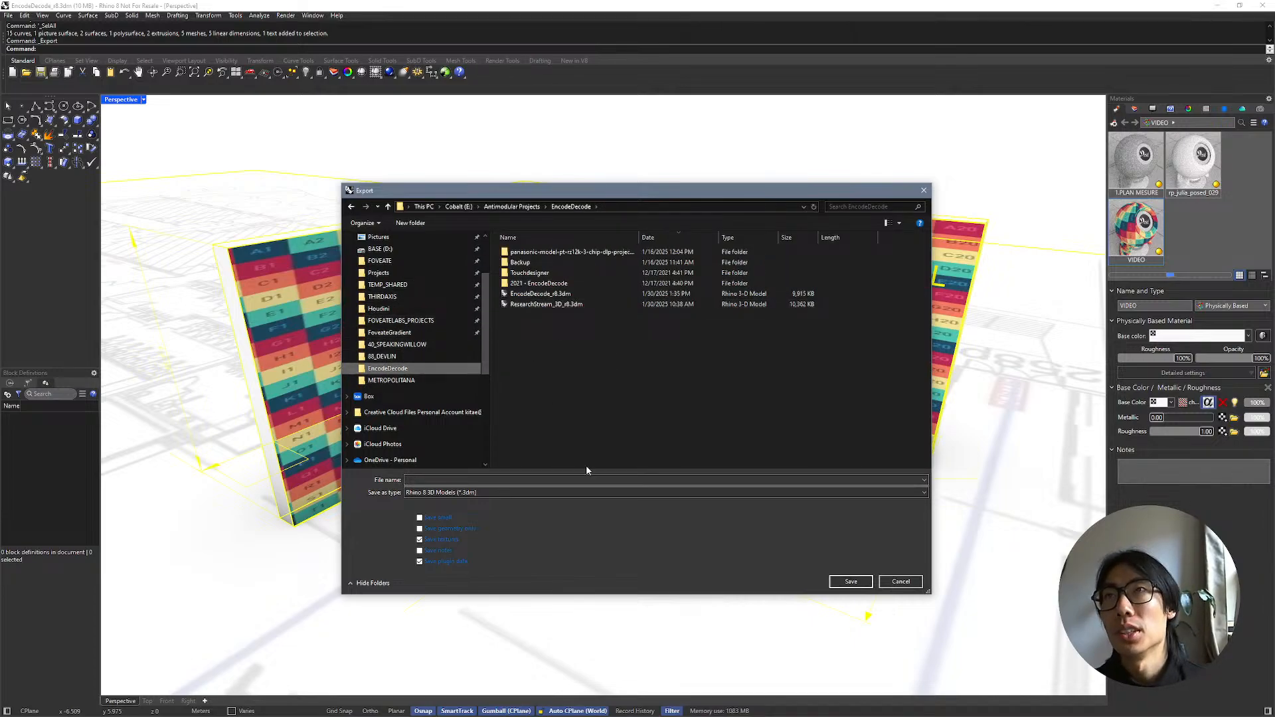
# Step: Export the selection as a glTF binary file named EncodeDecode3.glb
pyautogui.click(532, 493)
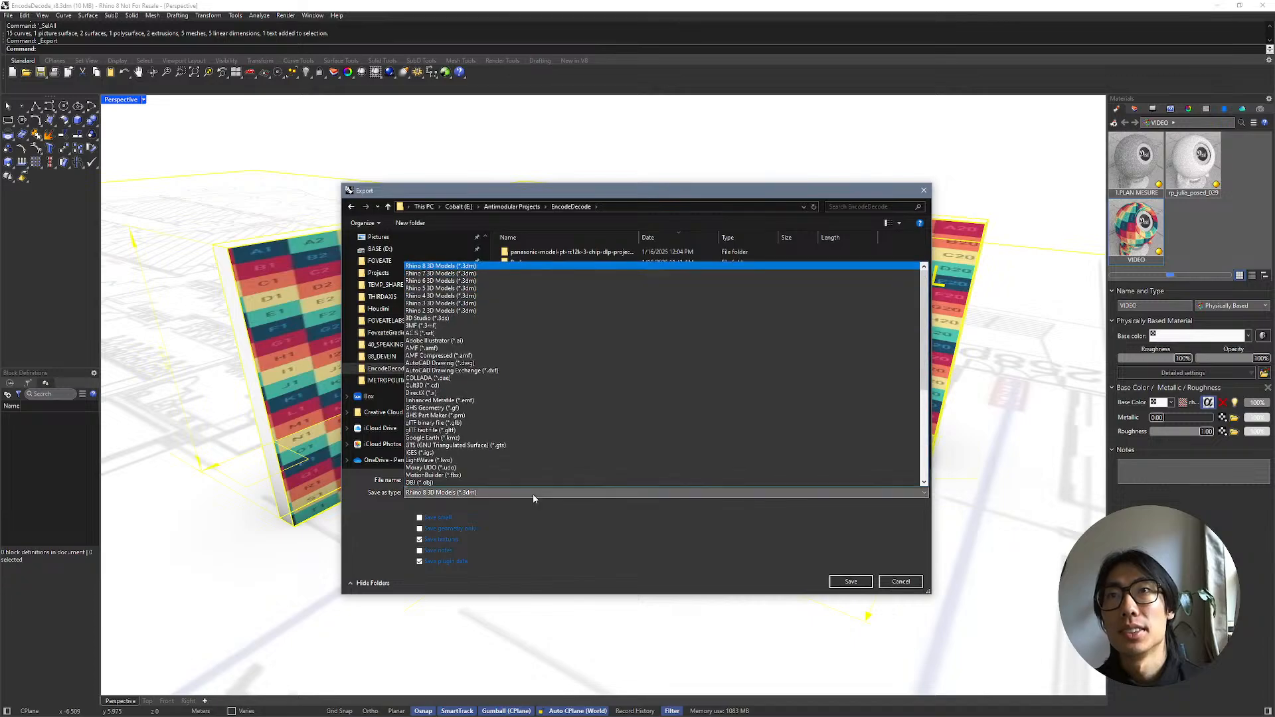
pyautogui.click(497, 424)
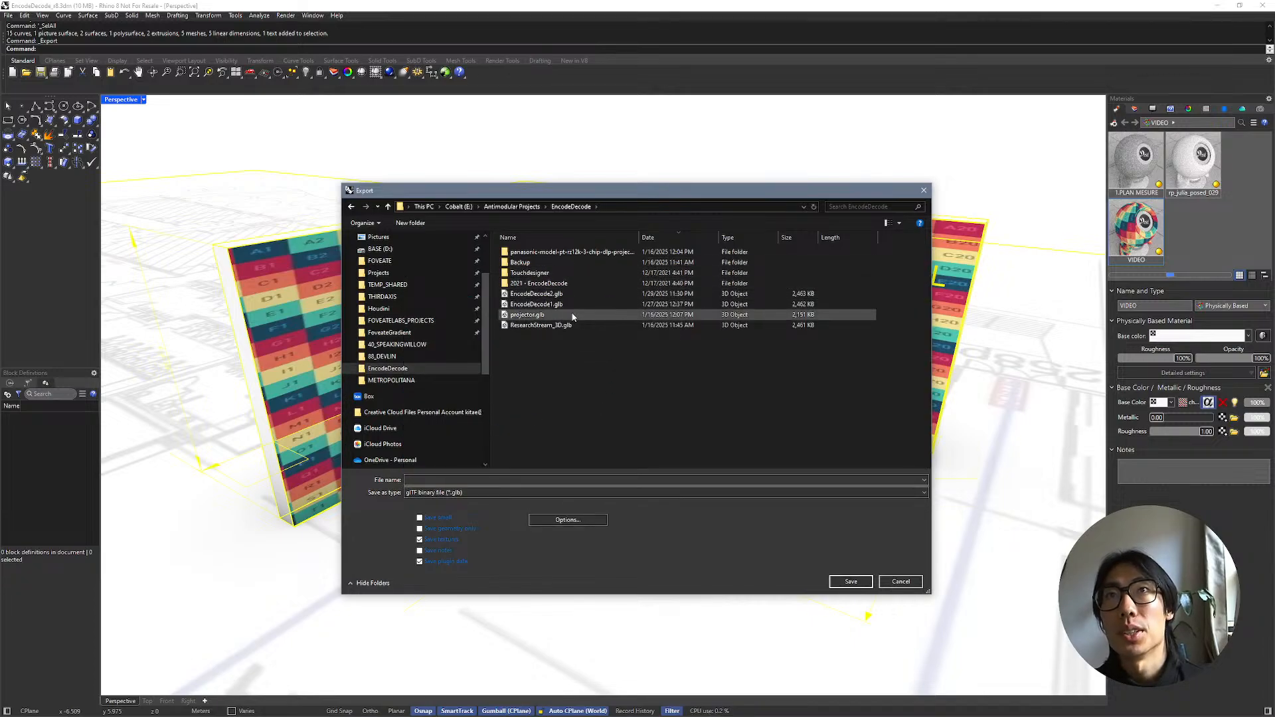
pyautogui.click(571, 294)
pyautogui.click(452, 479)
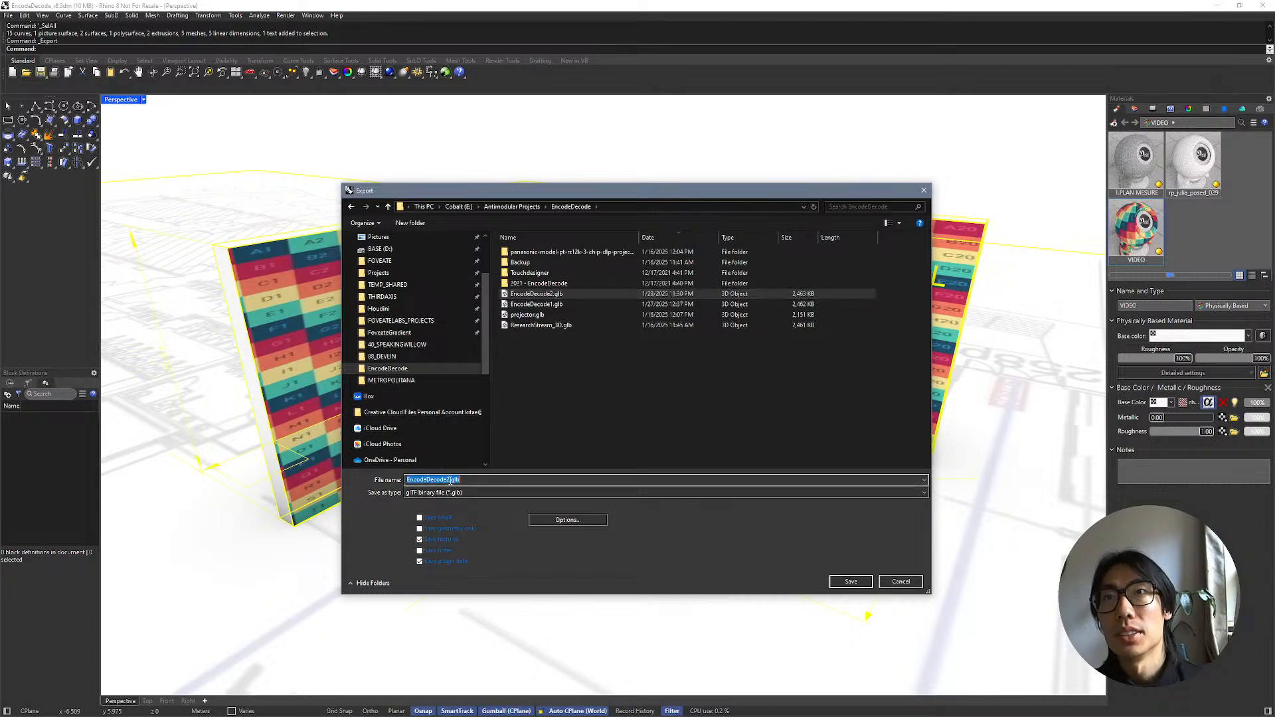
pyautogui.click(450, 479)
pyautogui.press('BackSpace')
pyautogui.write('3')
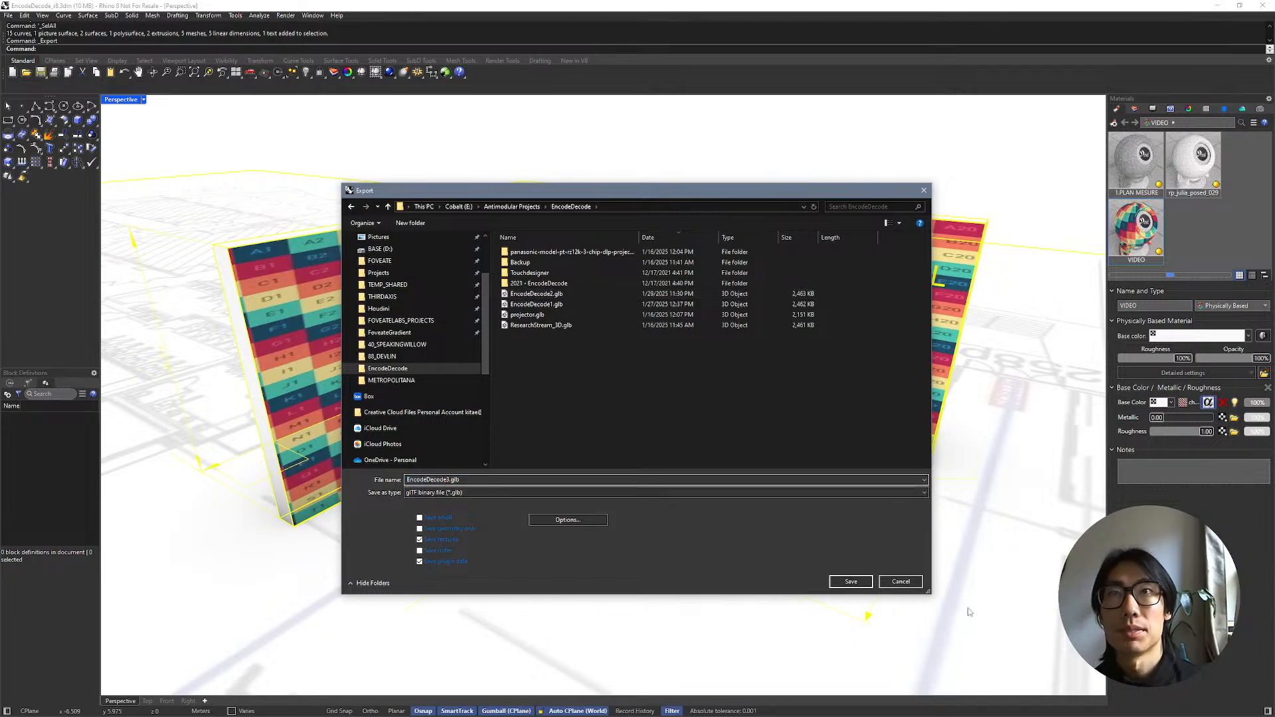
pyautogui.click(858, 582)
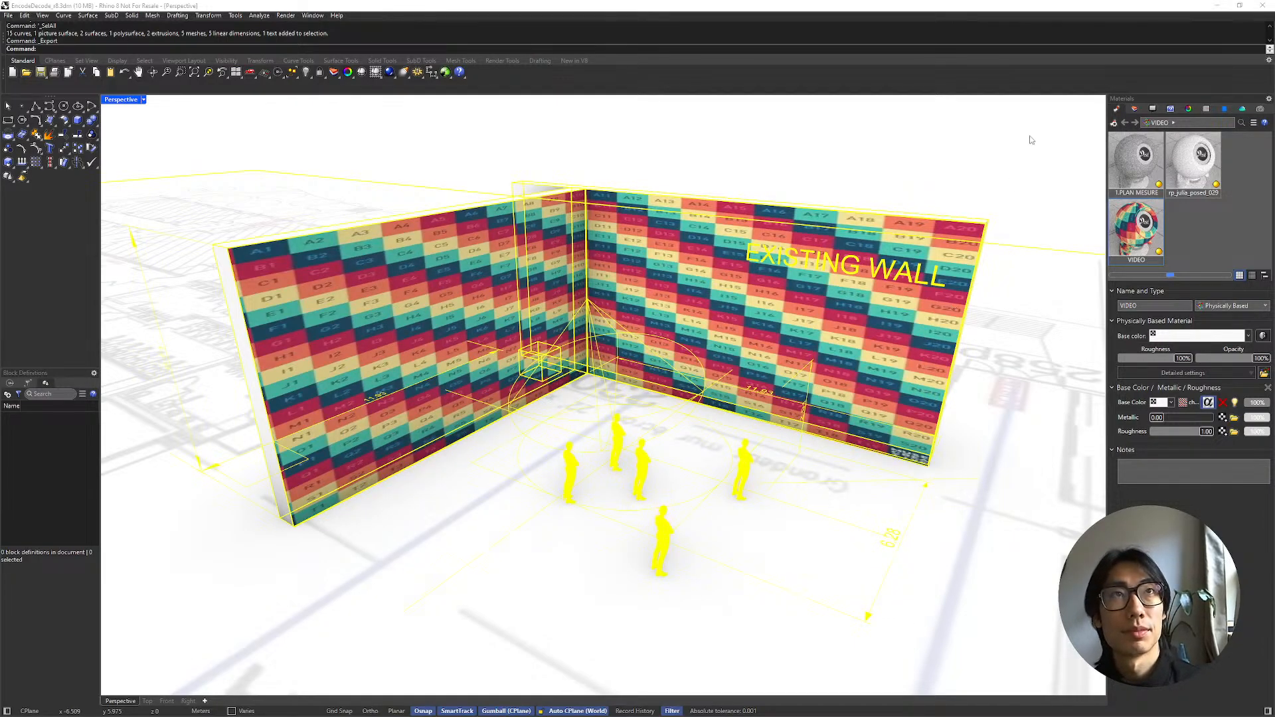
# Step: Switch to the Foveate dashboard in the browser, search the scenes for "enc" and open the Arsenal Gallery EncodeDecode scene
pyautogui.click(1218, 6)
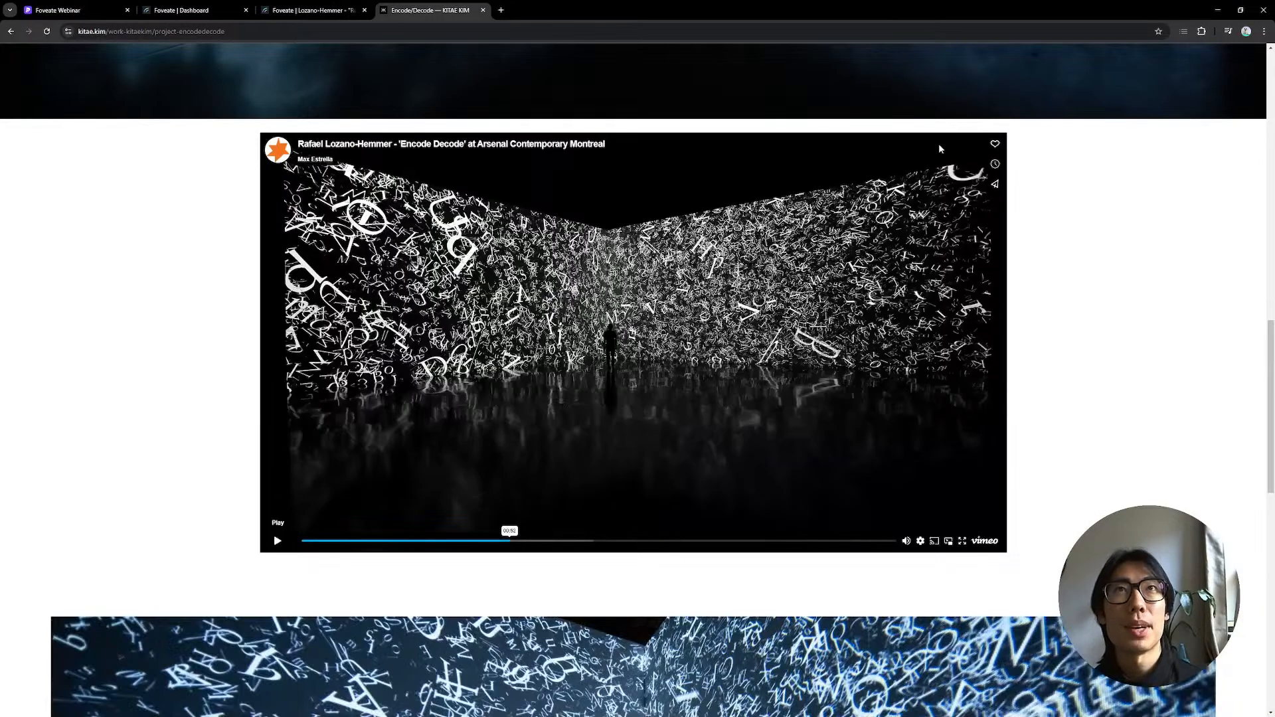
pyautogui.click(199, 10)
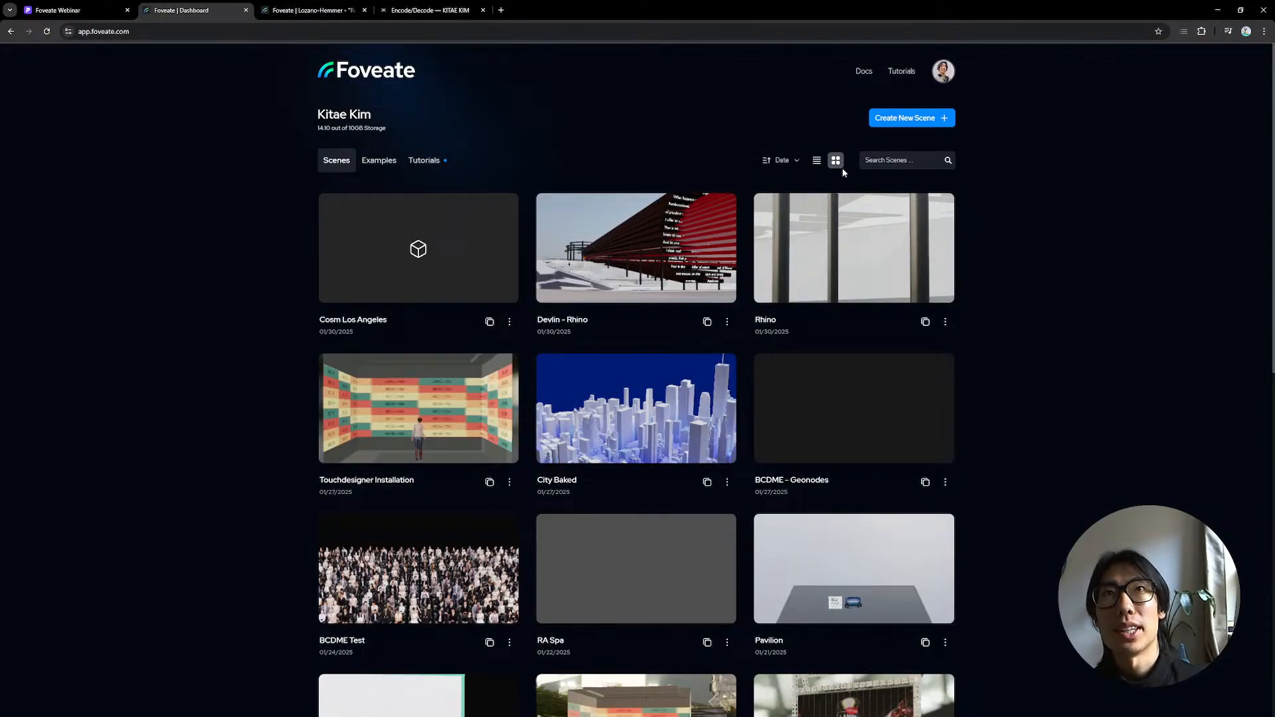
pyautogui.click(881, 159)
pyautogui.write('enc')
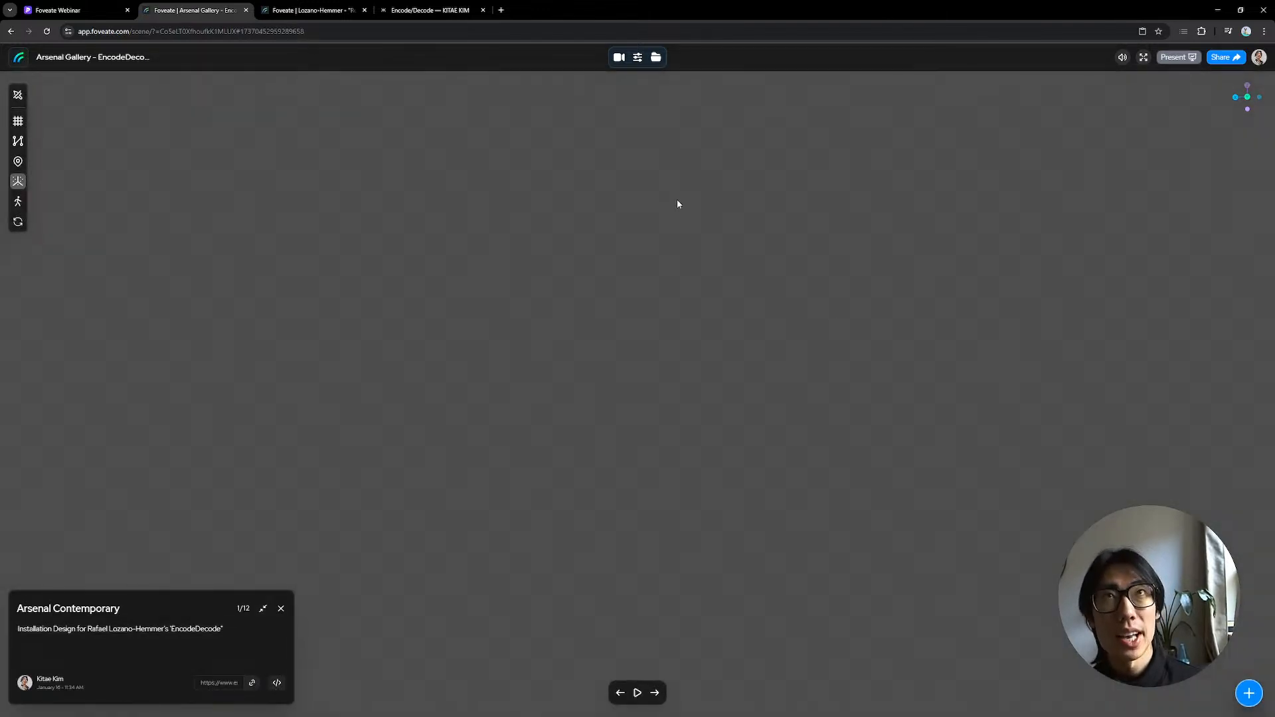
# Step: Add EncodeDecode3.glb from the EncodeDecode project folder to the scene, showing the grid only while the model loads
pyautogui.click(17, 121)
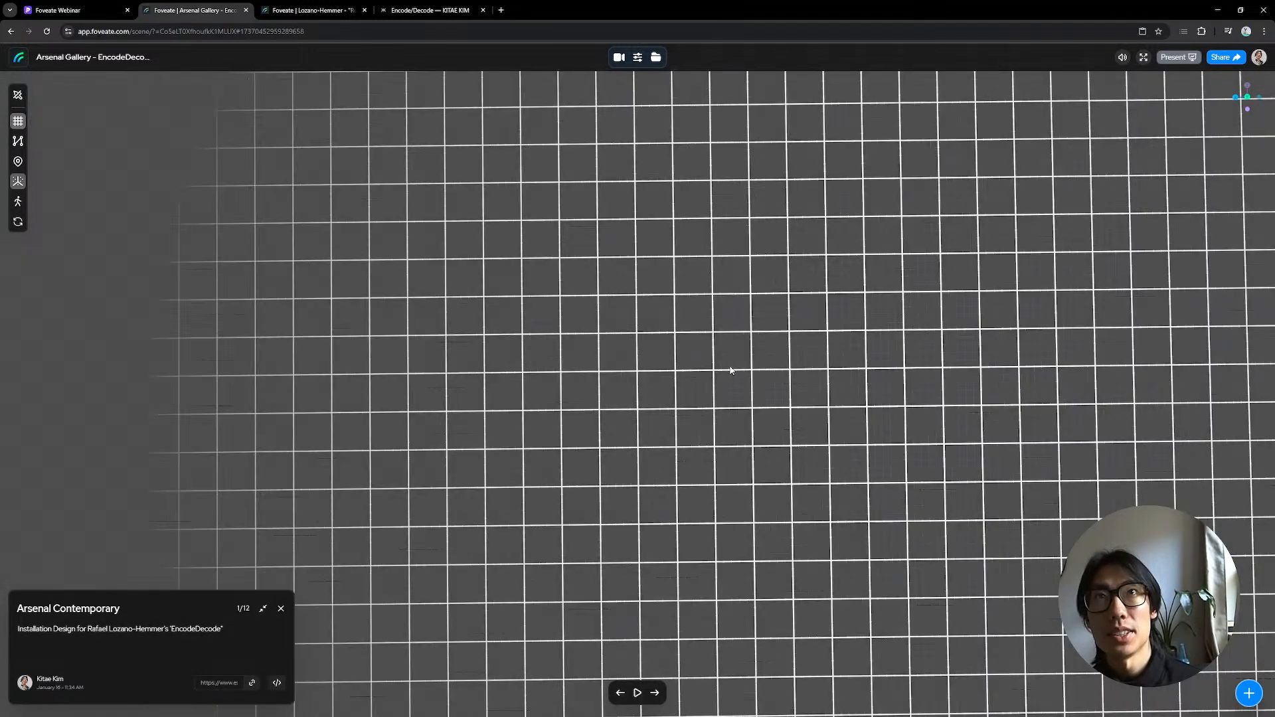
pyautogui.moveTo(731, 370); pyautogui.dragTo(798, 289)
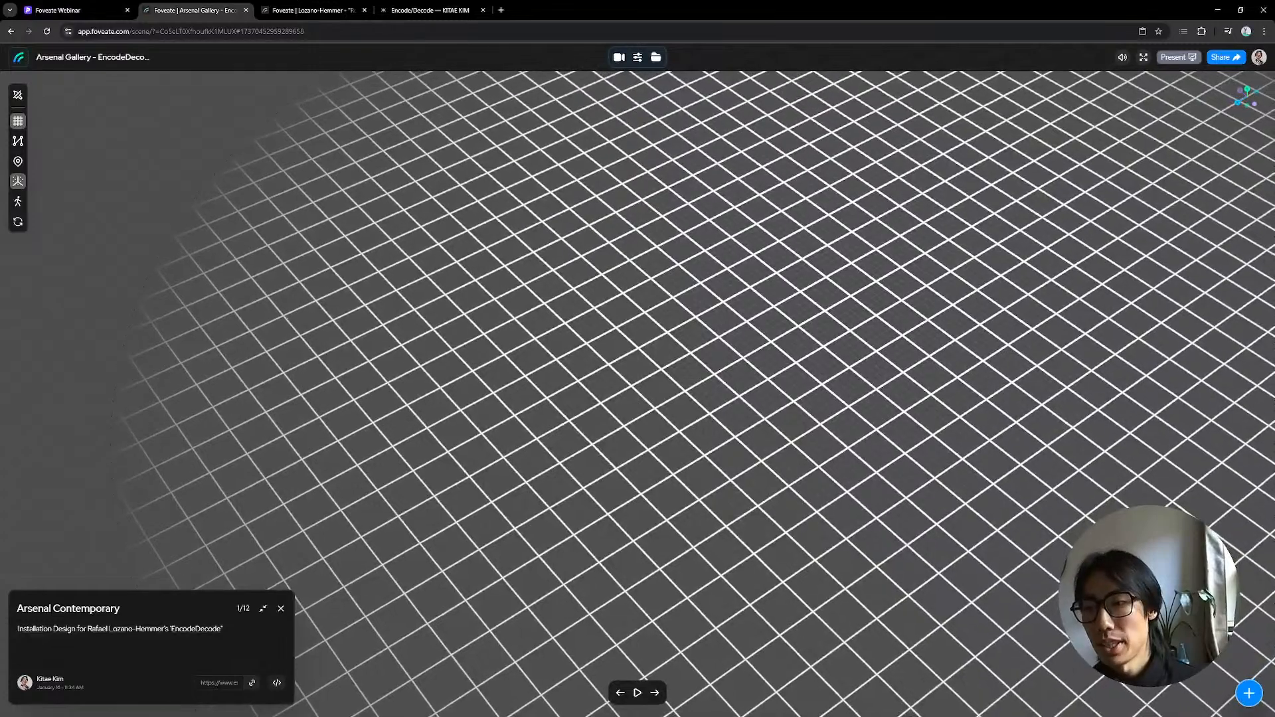
pyautogui.hotkey('alt', 'Tab')
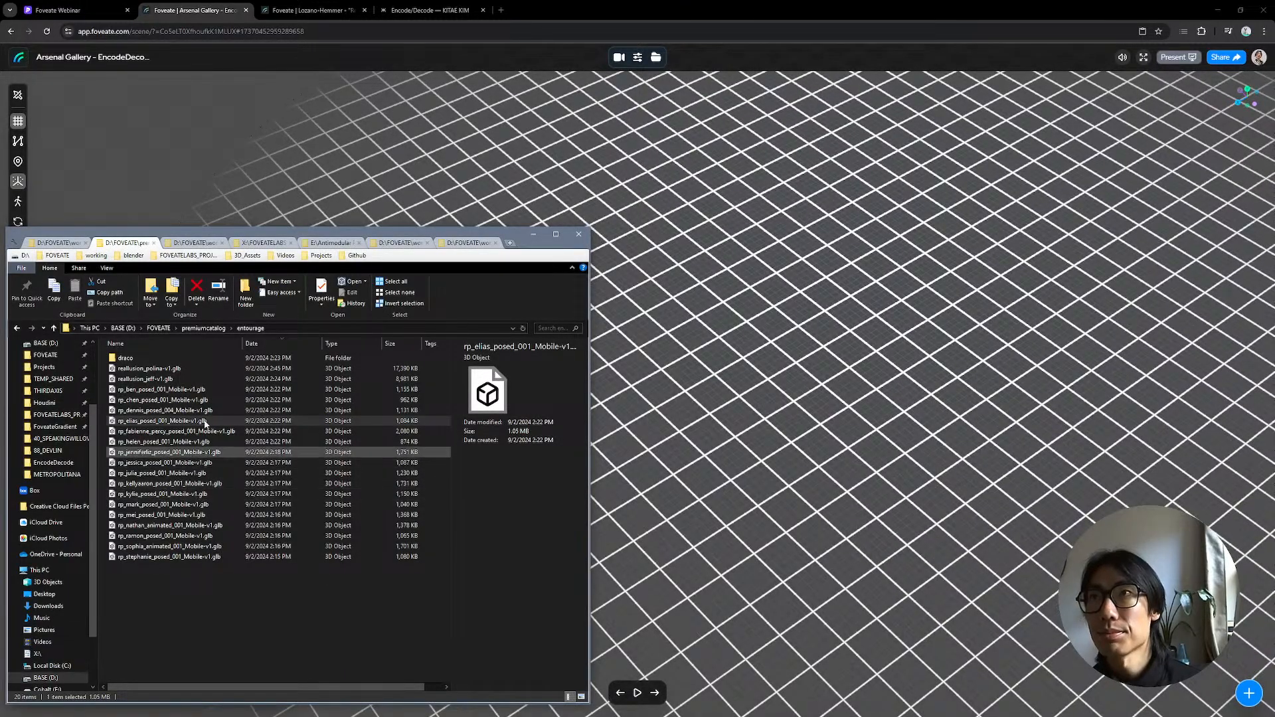
pyautogui.click(347, 244)
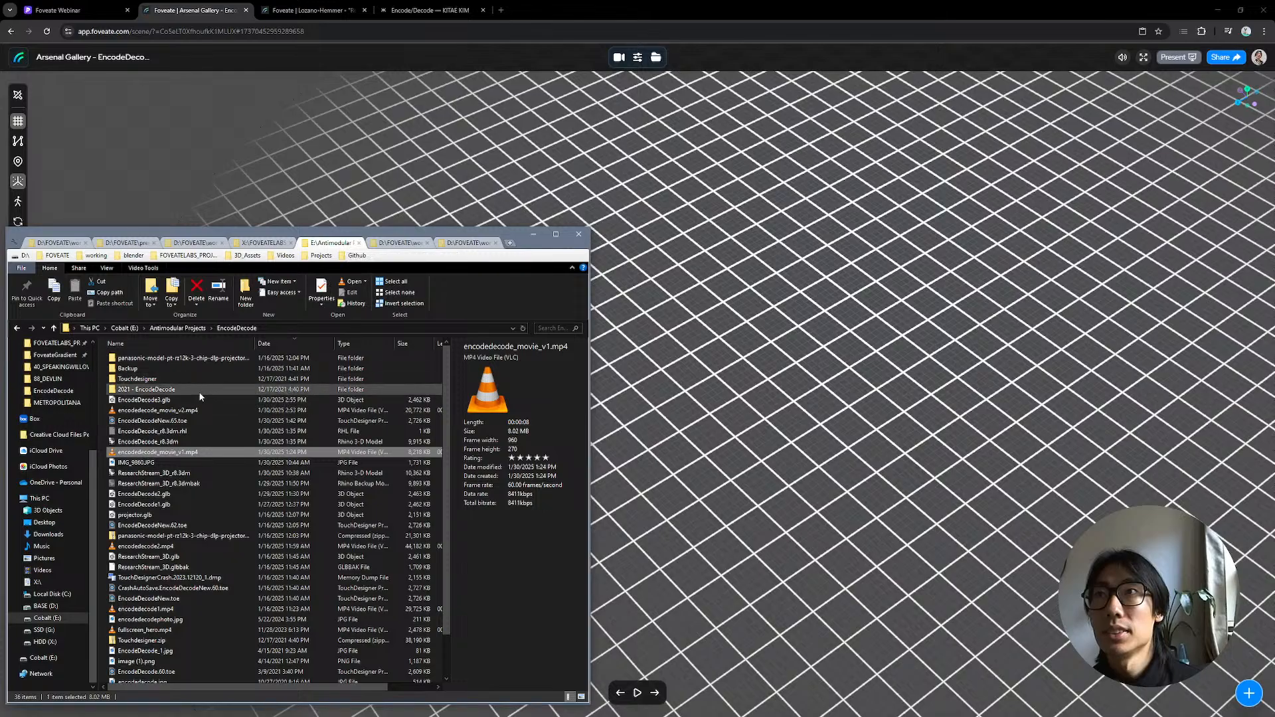
pyautogui.moveTo(167, 401); pyautogui.dragTo(1067, 233)
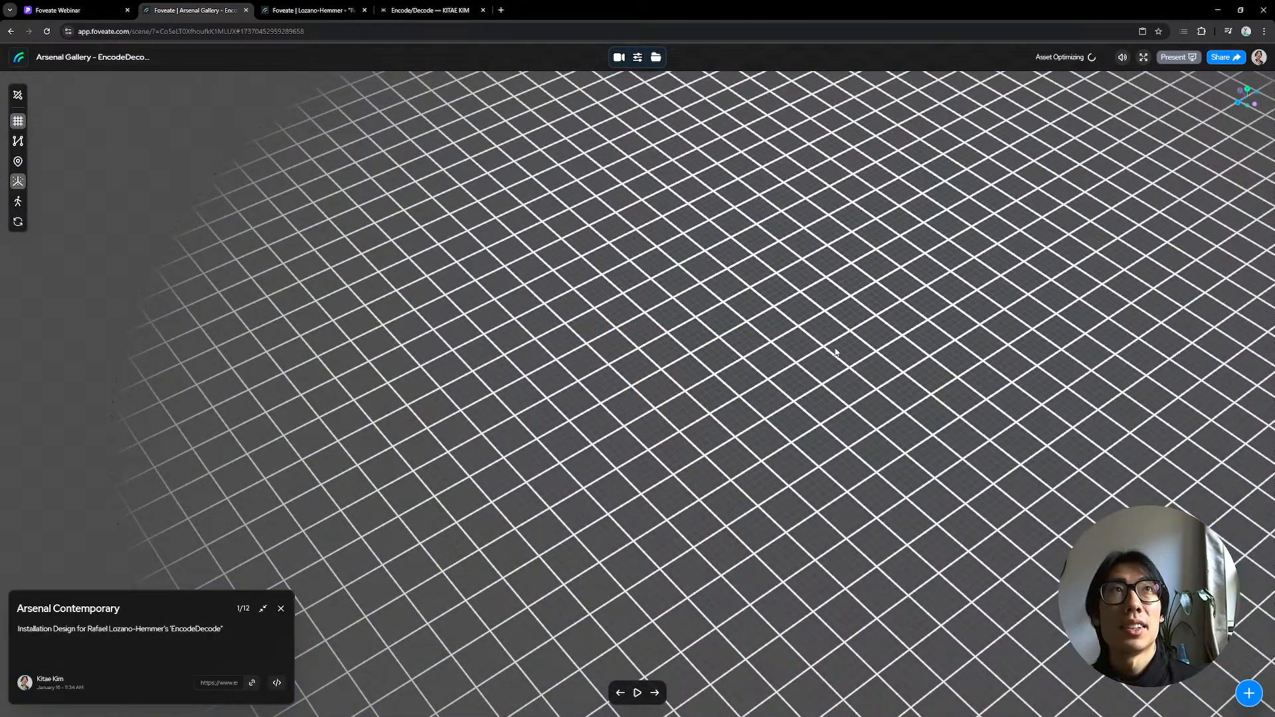
pyautogui.click(18, 121)
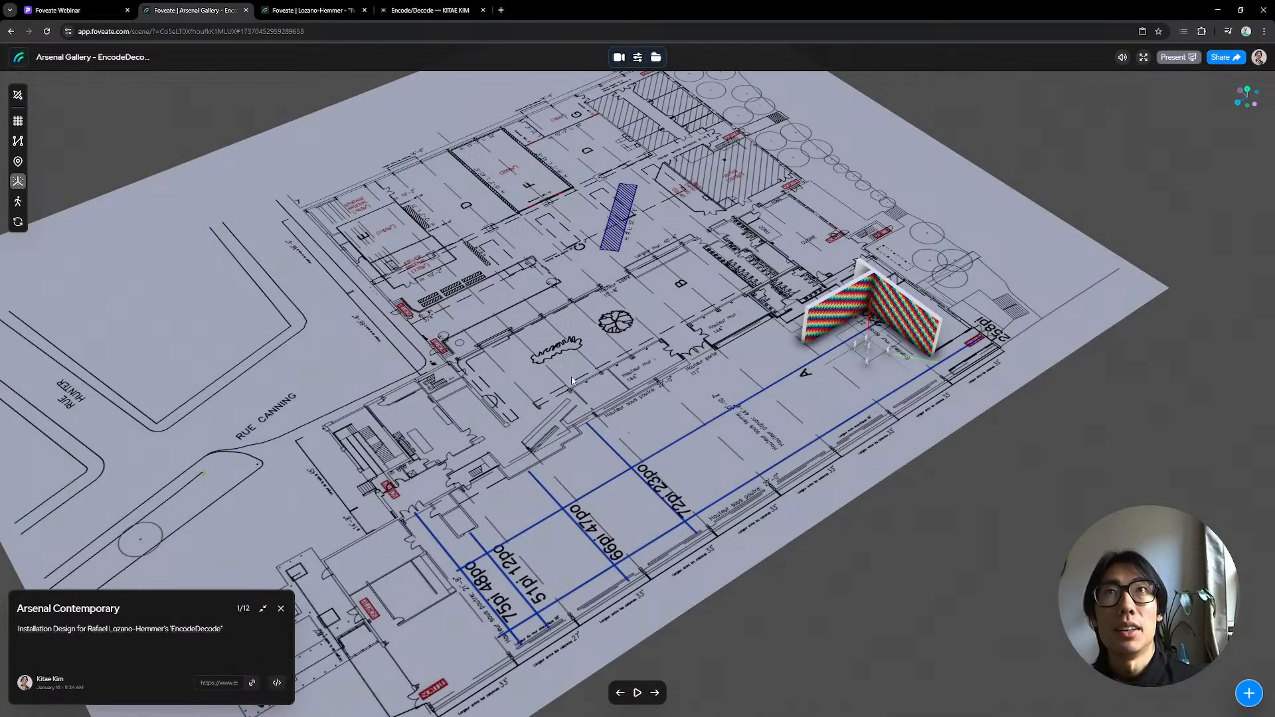
# Step: Examine the imported walls on the floor plan and open the scene's asset list
pyautogui.scroll(5, 607, 364)
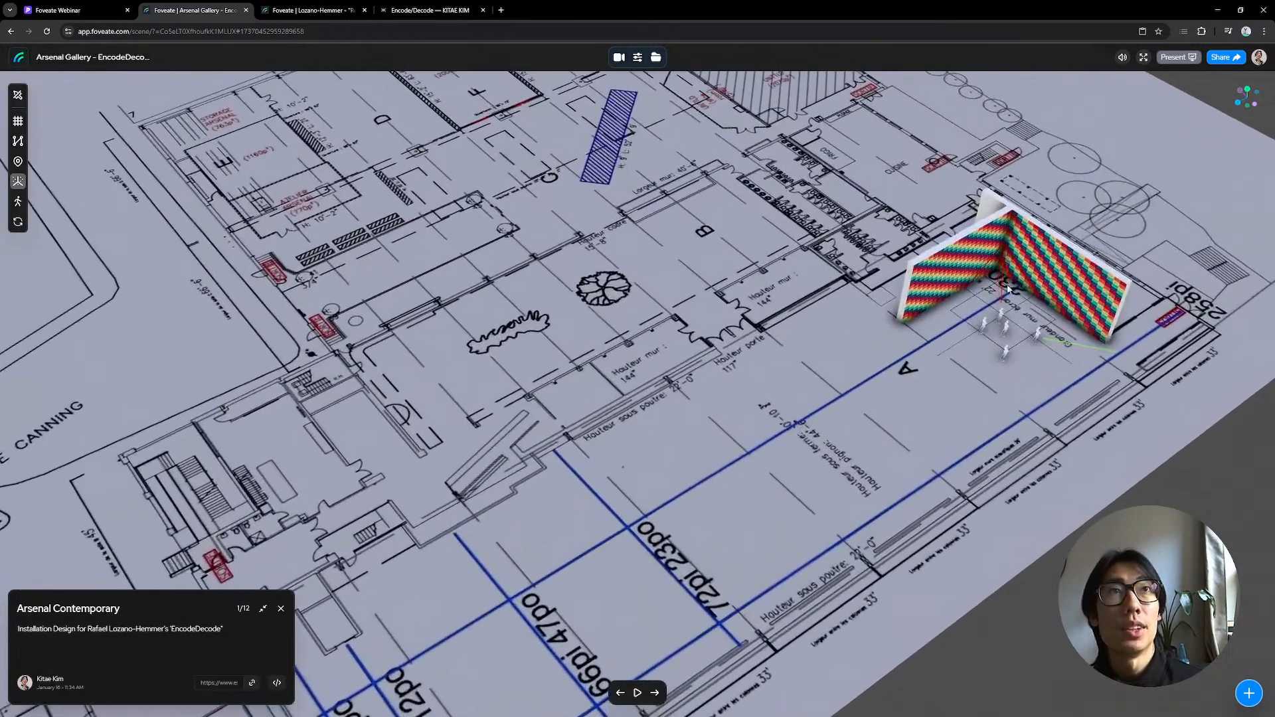
pyautogui.moveTo(1077, 386); pyautogui.dragTo(779, 425, button='right')
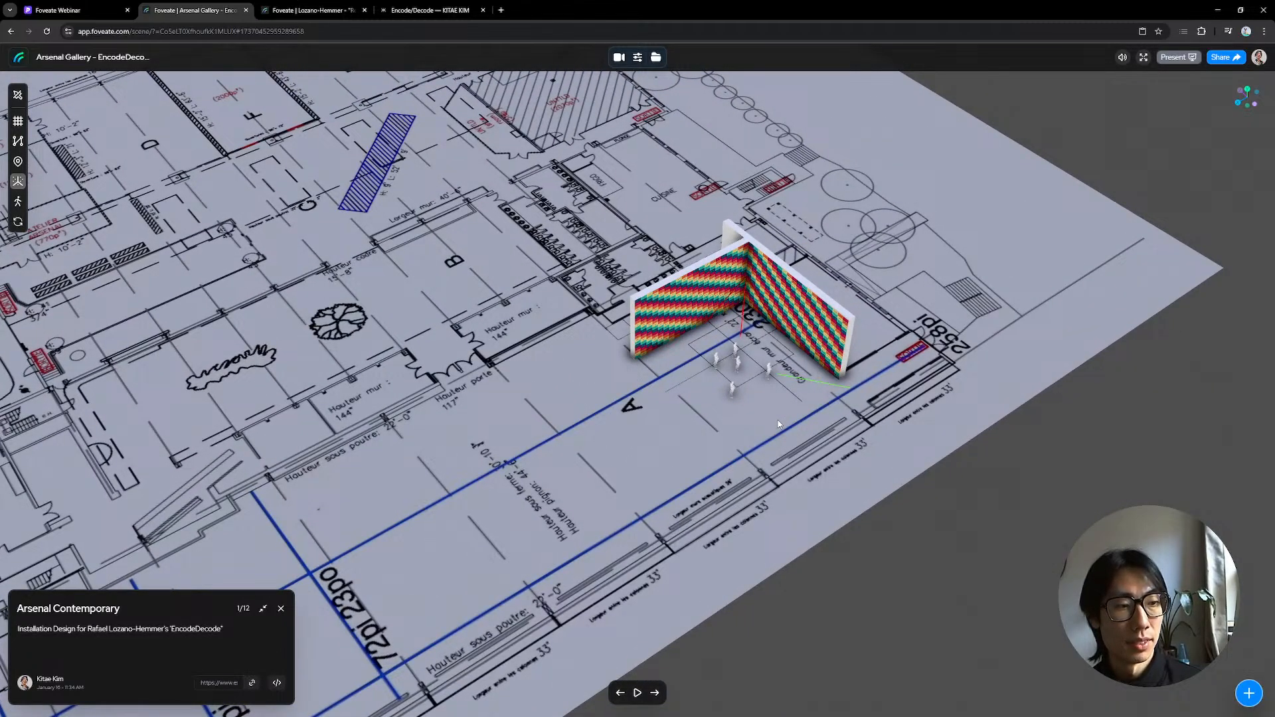
pyautogui.click(655, 58)
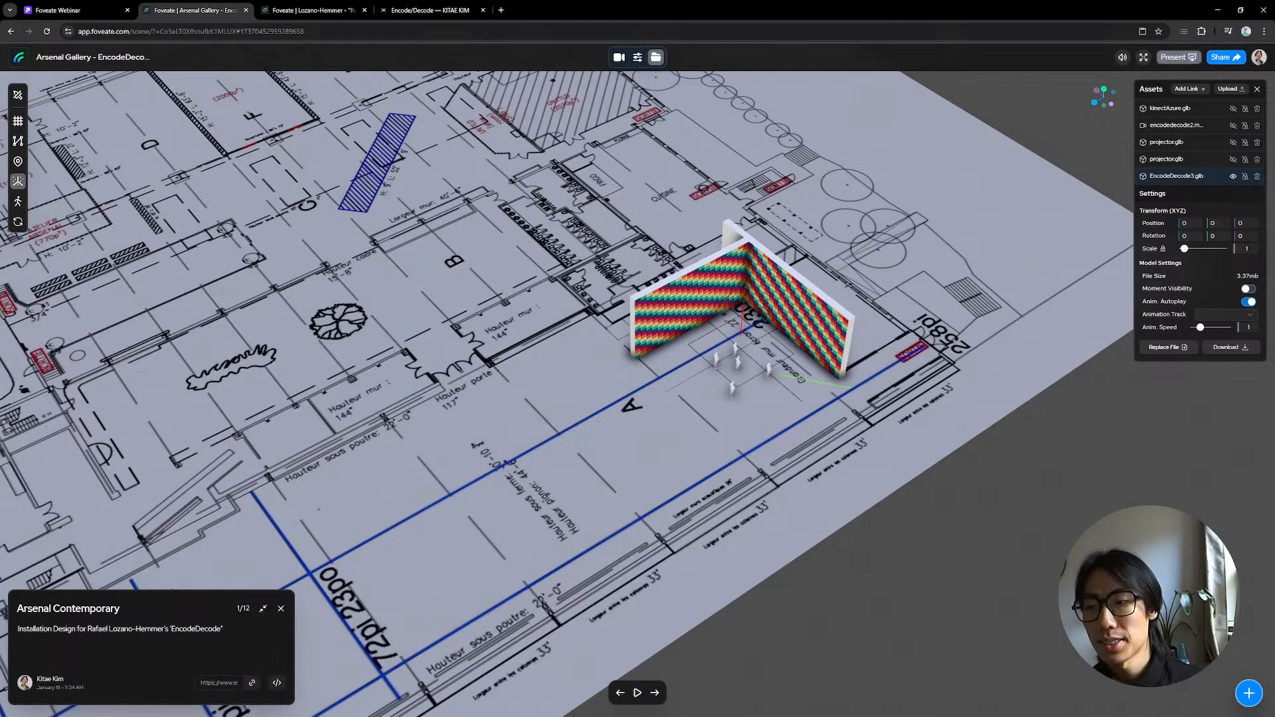
pyautogui.hotkey('alt', 'Tab')
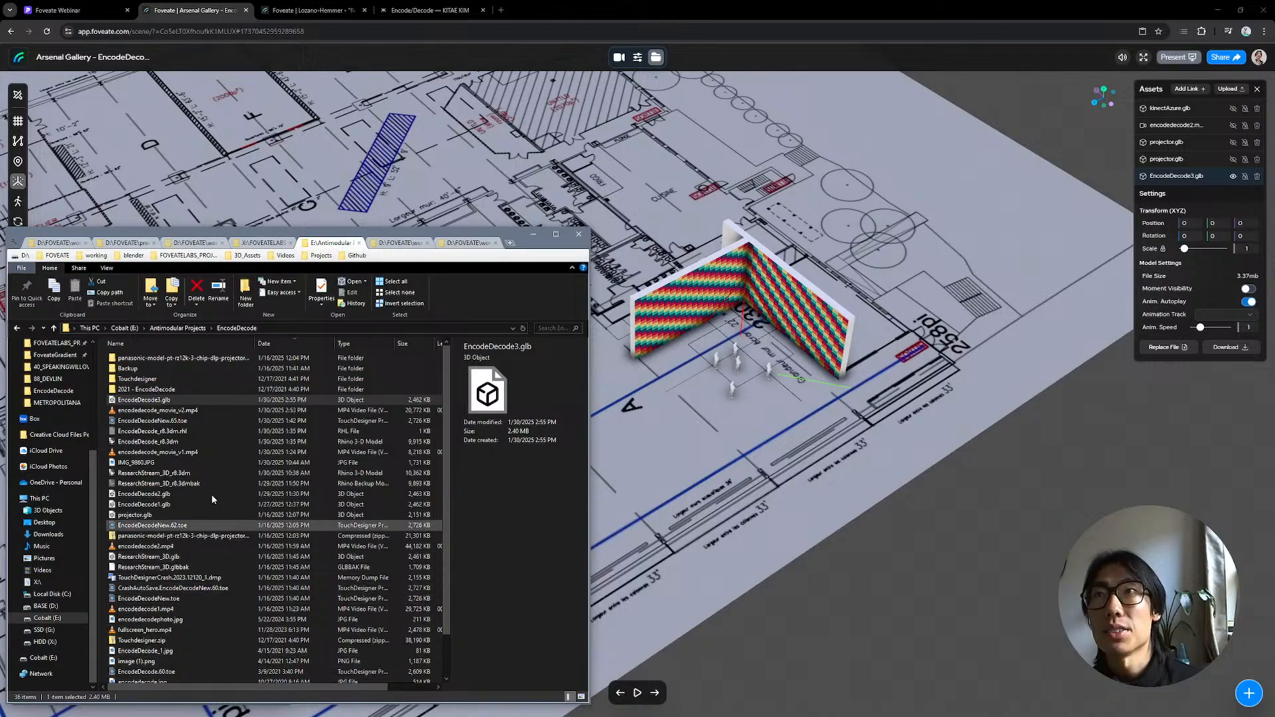
pyautogui.click(531, 154)
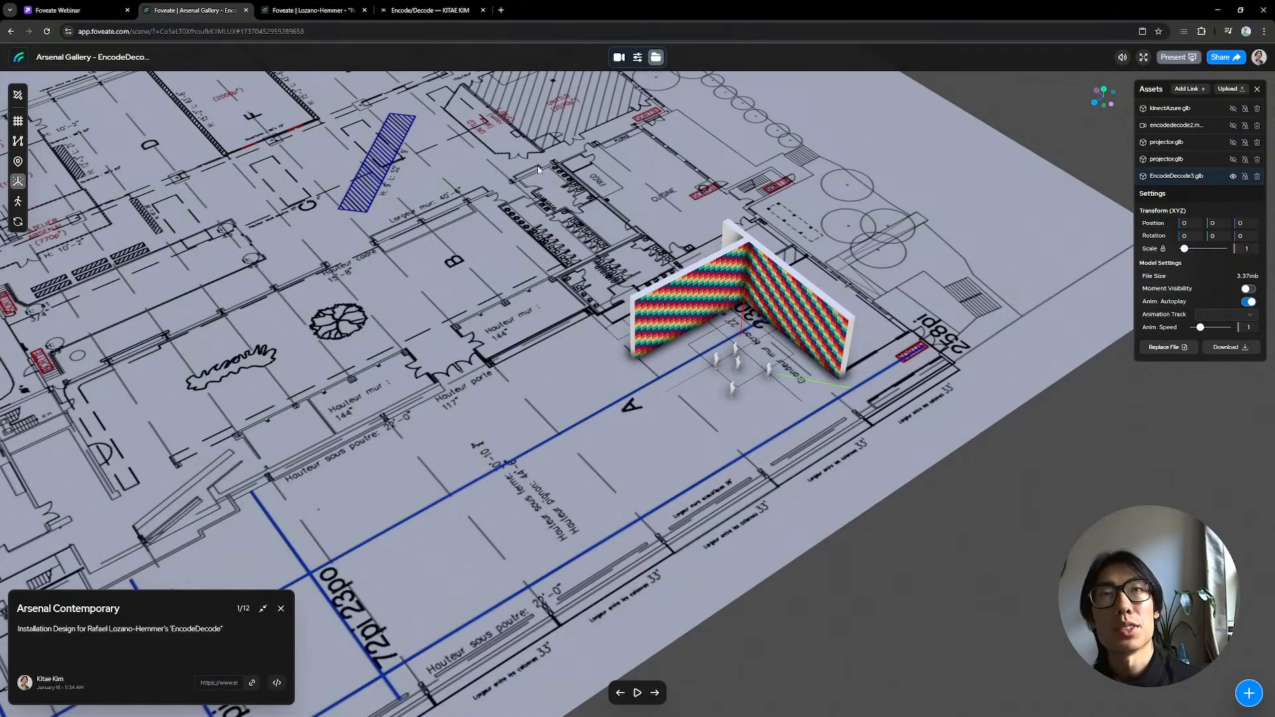
pyautogui.scroll(6, 739, 360)
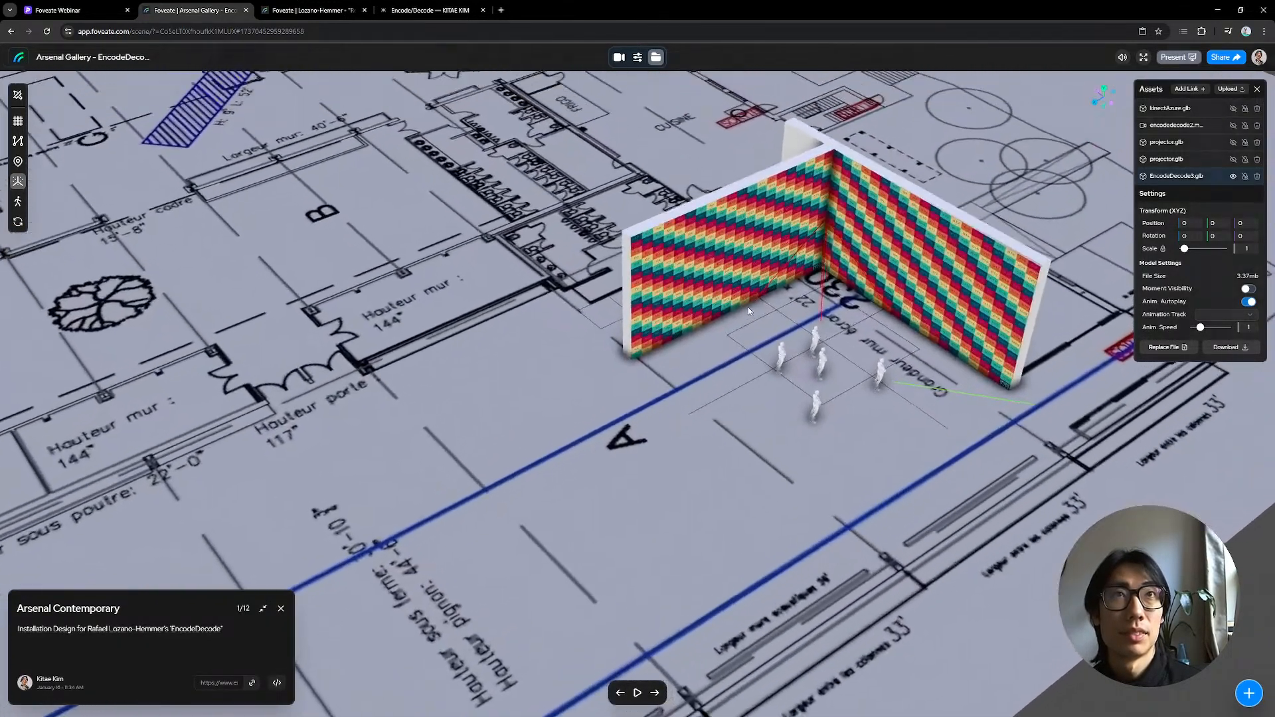
pyautogui.moveTo(822, 425); pyautogui.dragTo(918, 333)
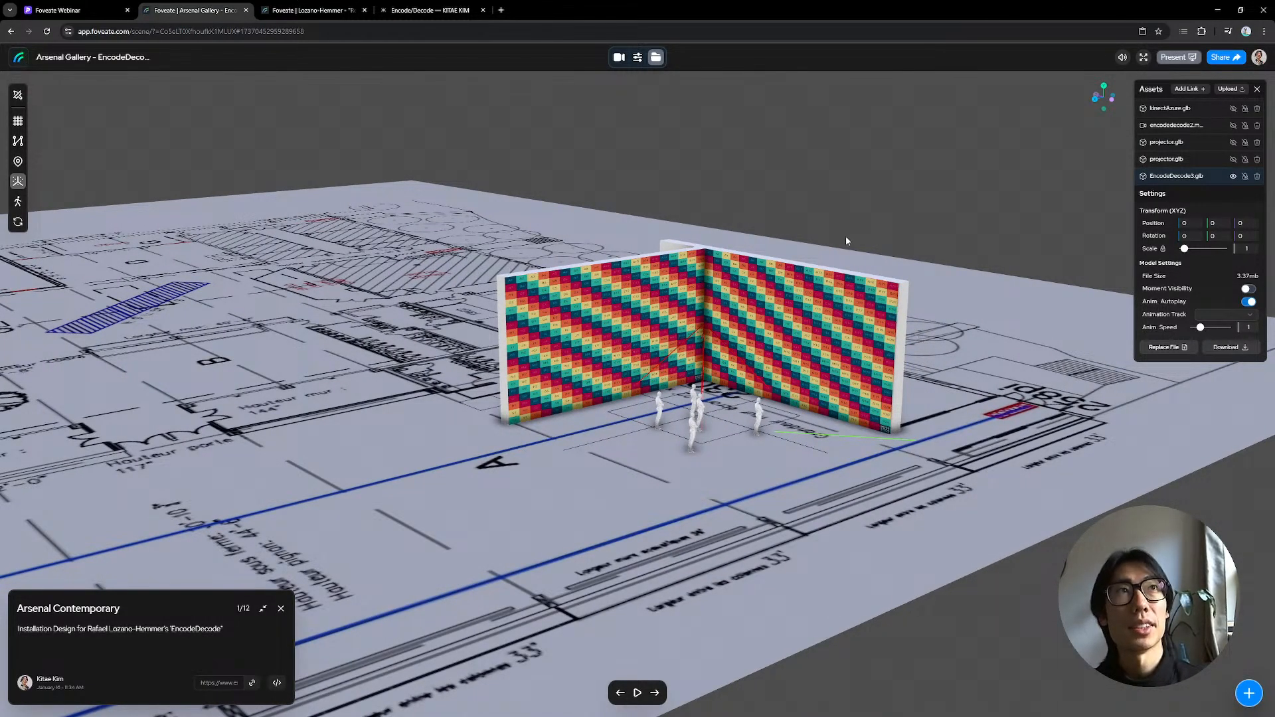
# Step: Add encodedecode_movie_v2.mp4 from the project folder to the scene and set its video mesh to the EncodeDecode model
pyautogui.click(1189, 126)
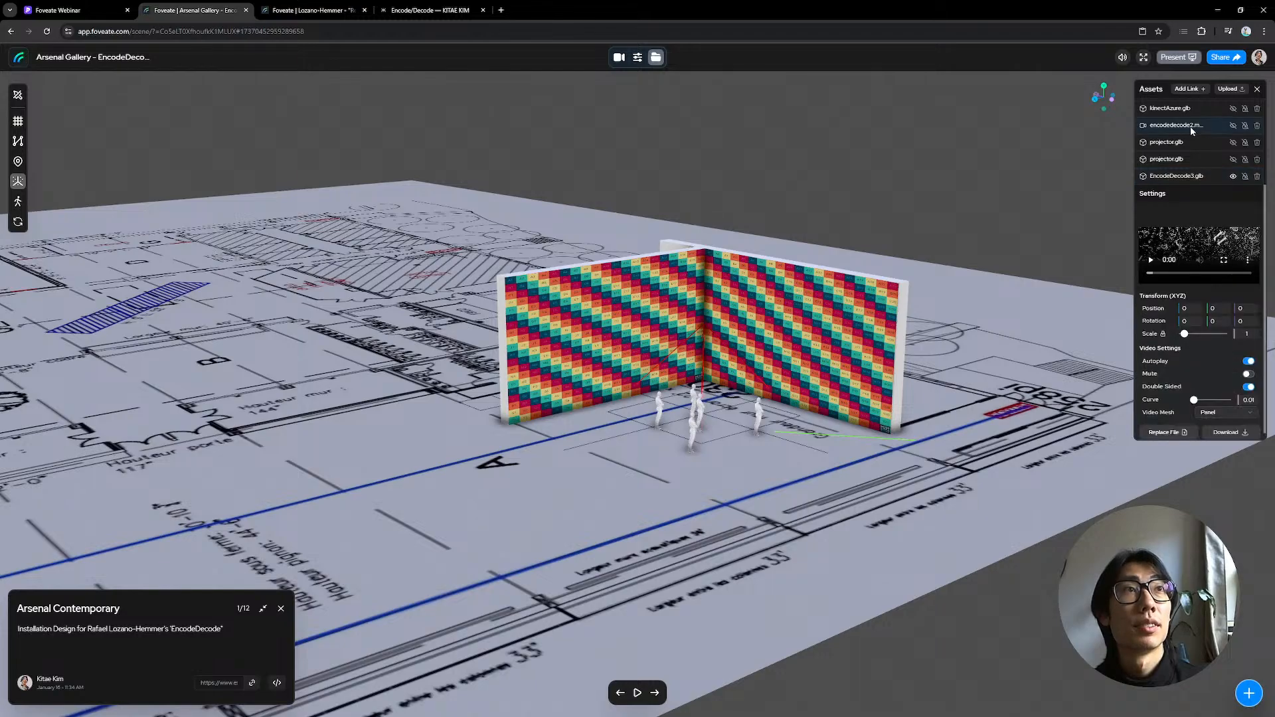
pyautogui.hotkey('alt', 'Tab')
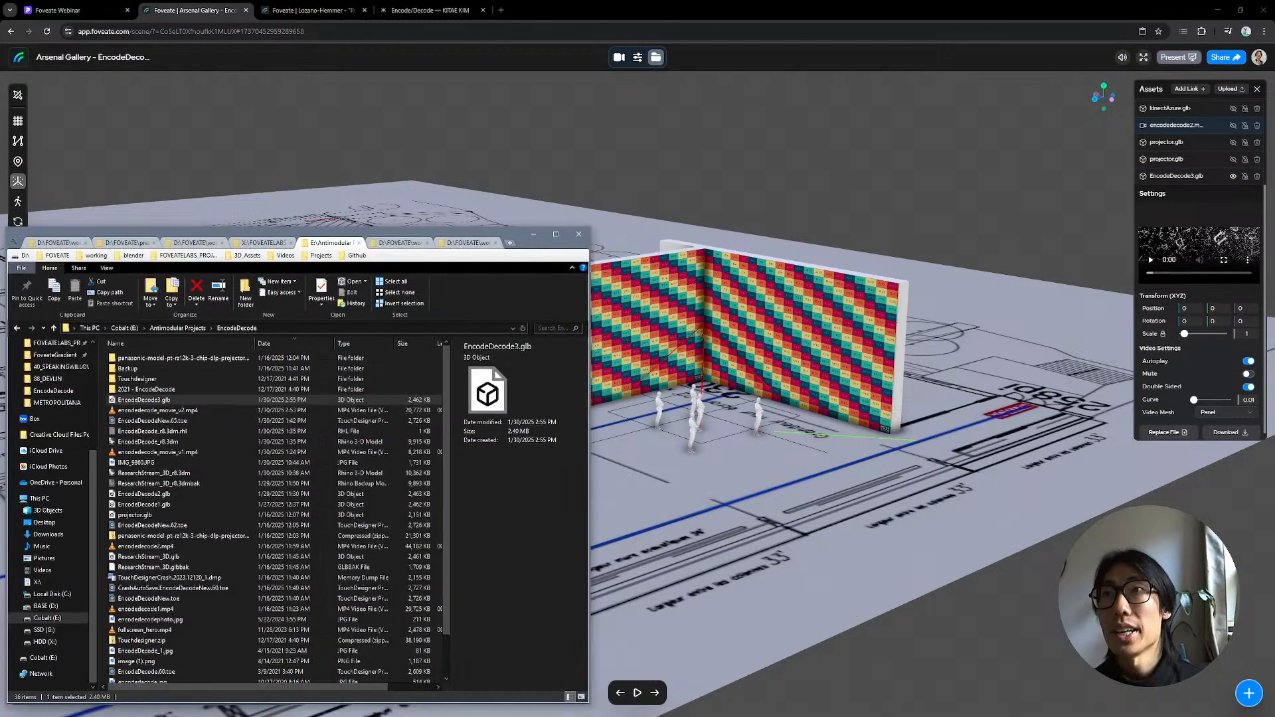
pyautogui.doubleClick(158, 409)
pyautogui.moveTo(158, 410); pyautogui.dragTo(712, 360)
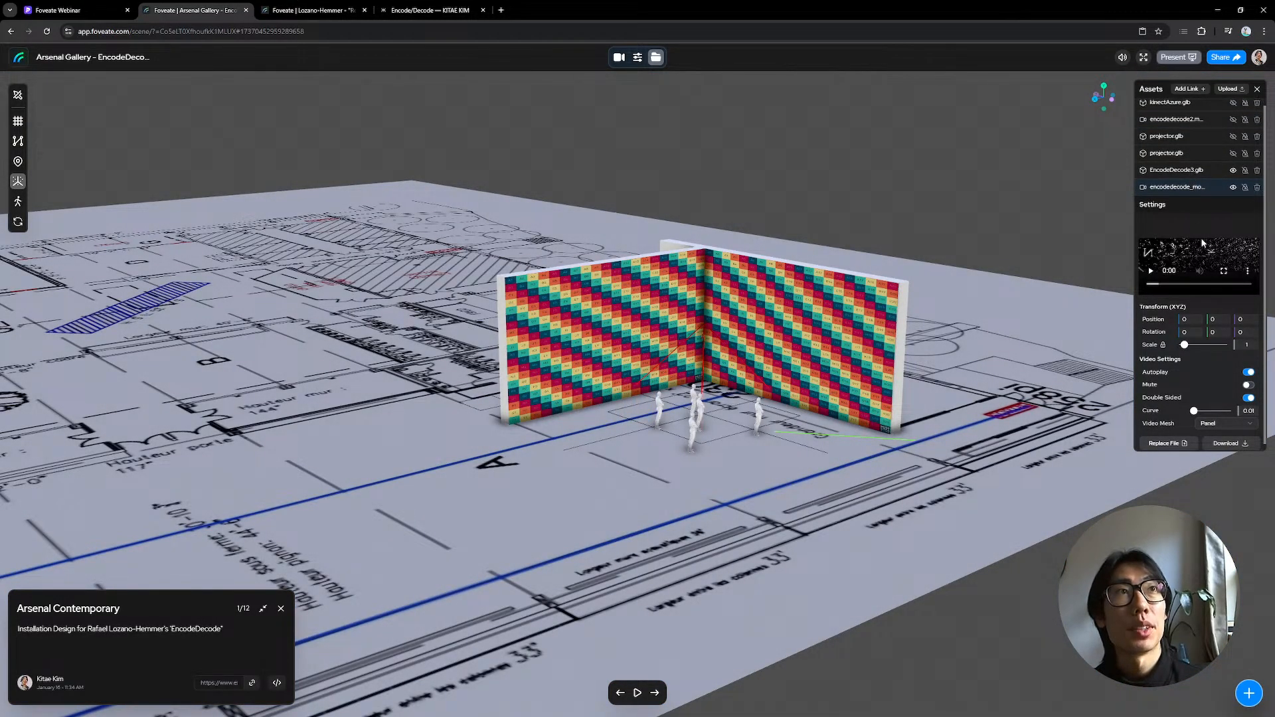
pyautogui.click(1218, 420)
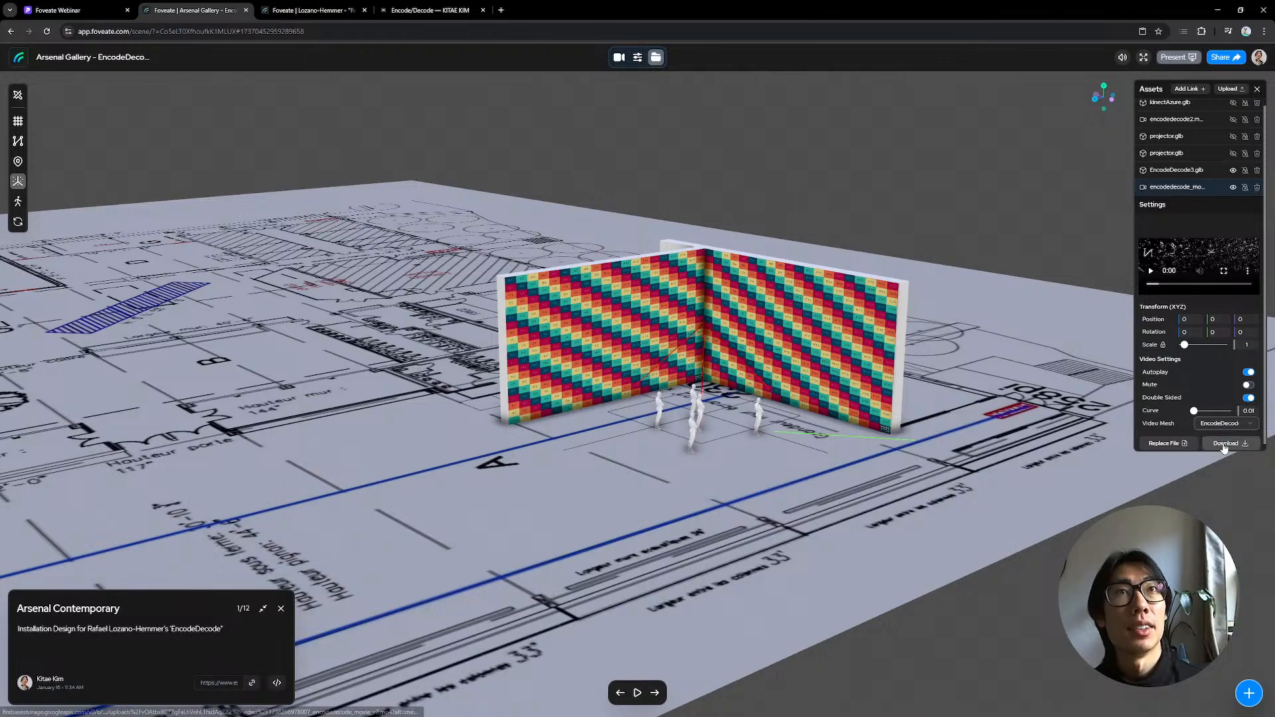
pyautogui.click(1225, 447)
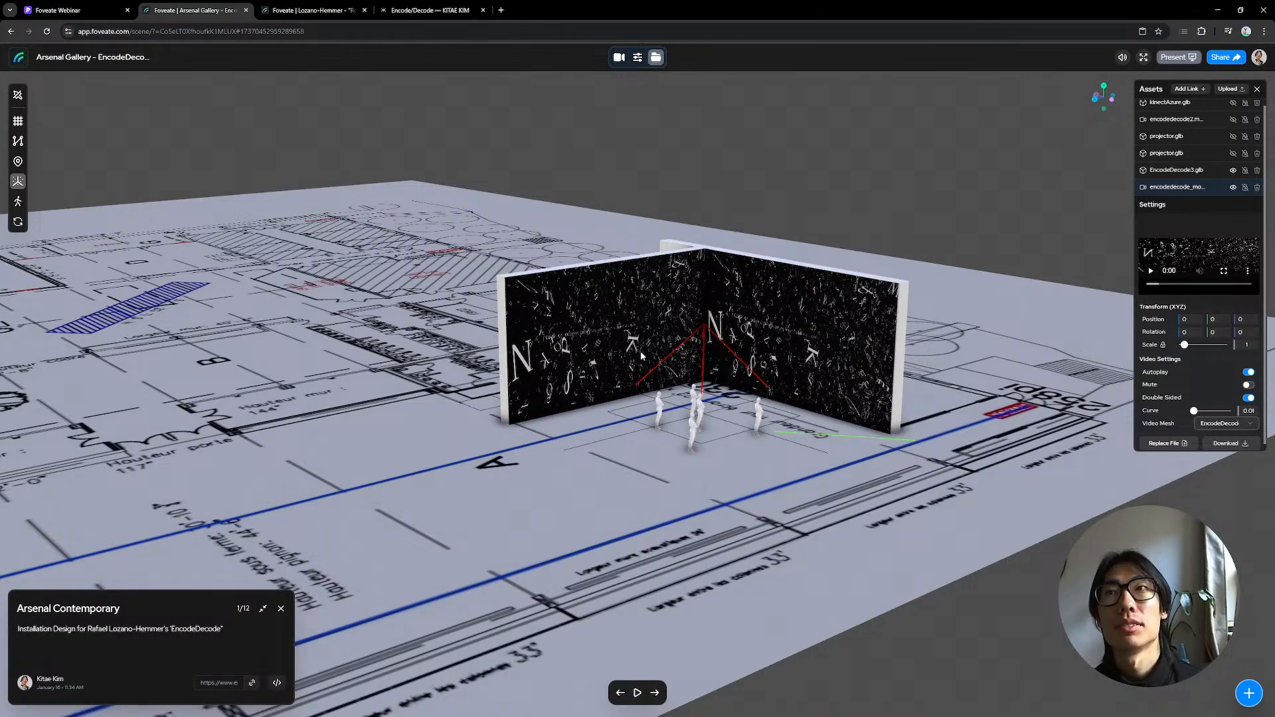
# Step: Browse the scene's moments, visit Main Exhibition Area through its marker with the markers shown temporarily, and advance to Installation Overview
pyautogui.click(619, 57)
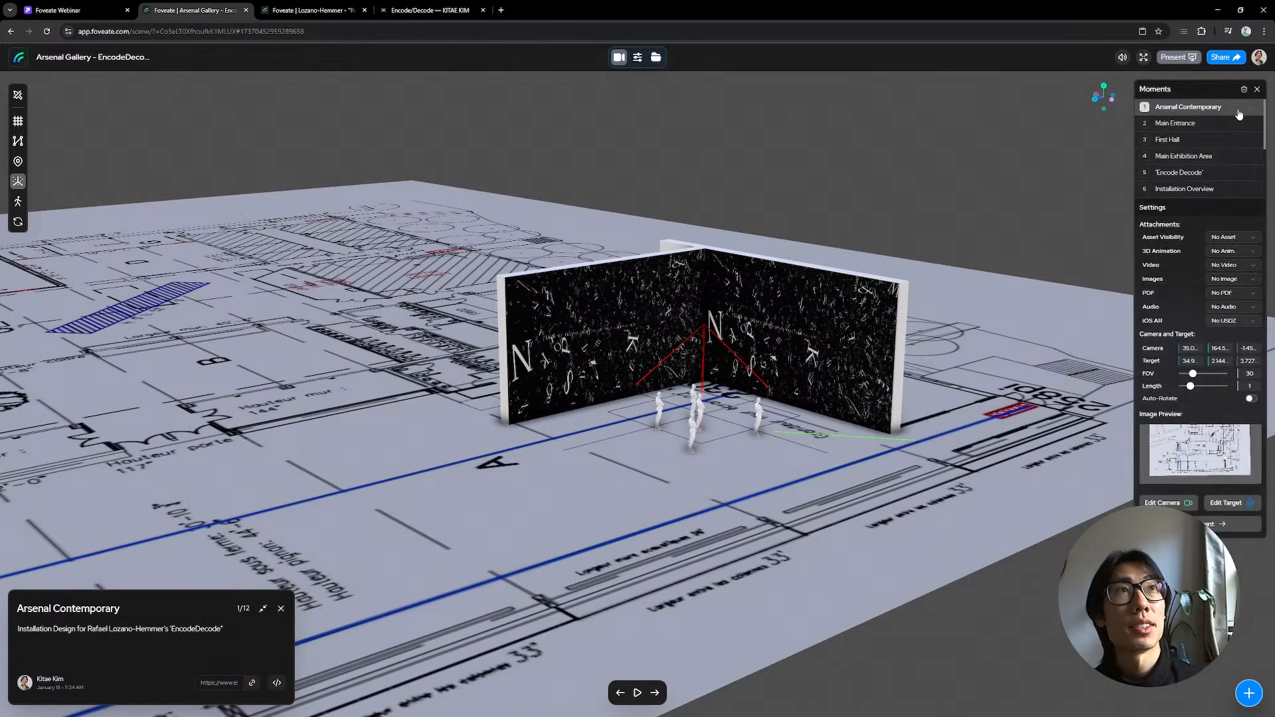
pyautogui.scroll(-3, 1238, 115)
pyautogui.scroll(3, 1238, 115)
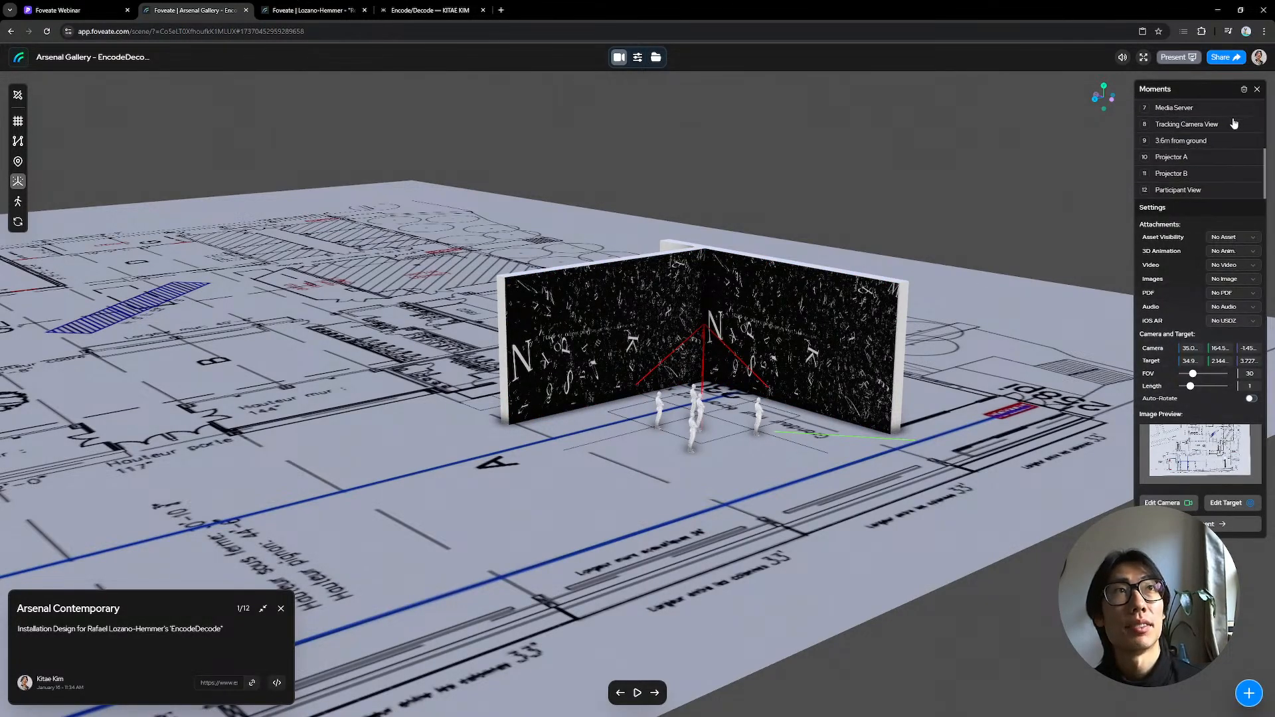
pyautogui.click(17, 163)
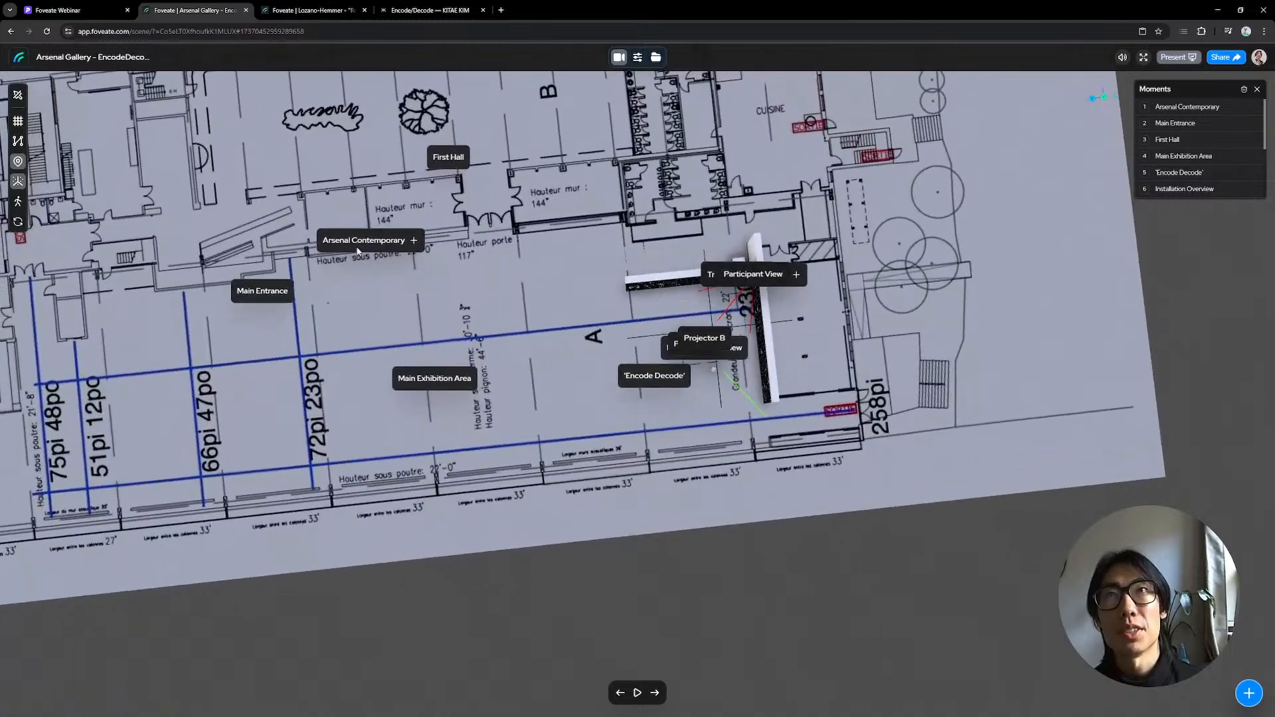
pyautogui.click(398, 401)
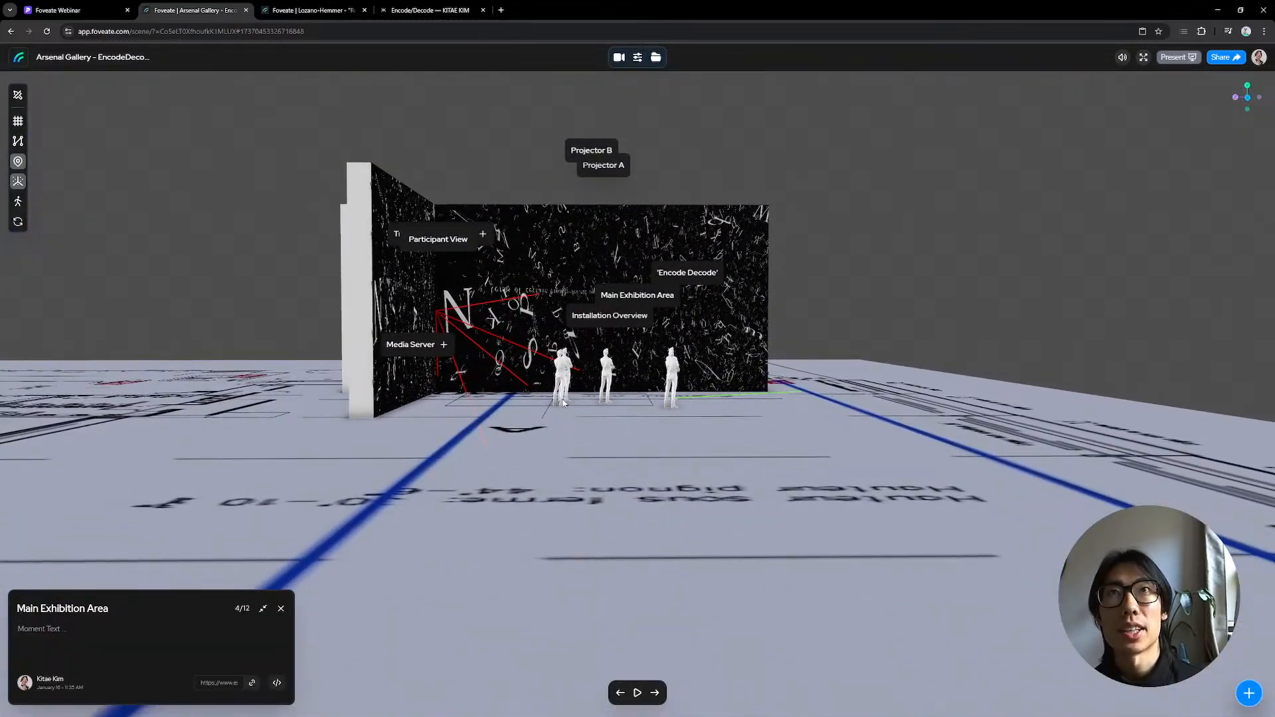
pyautogui.click(17, 162)
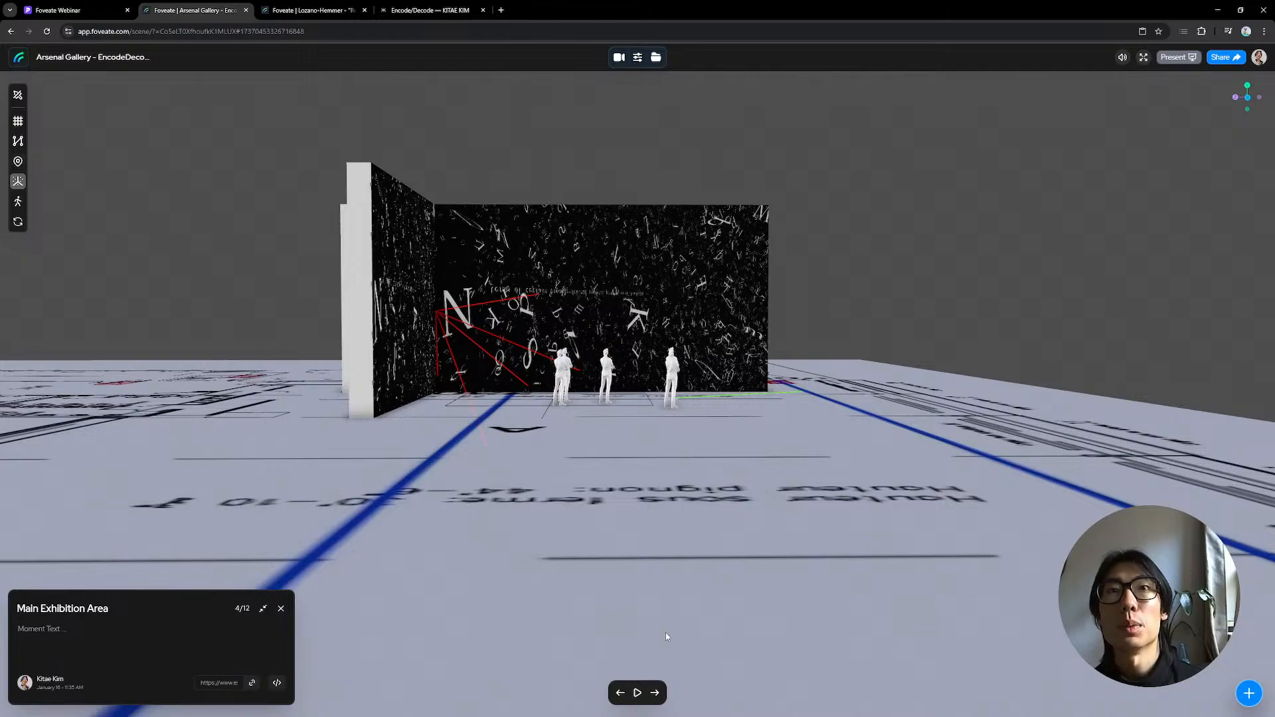
pyautogui.click(655, 692)
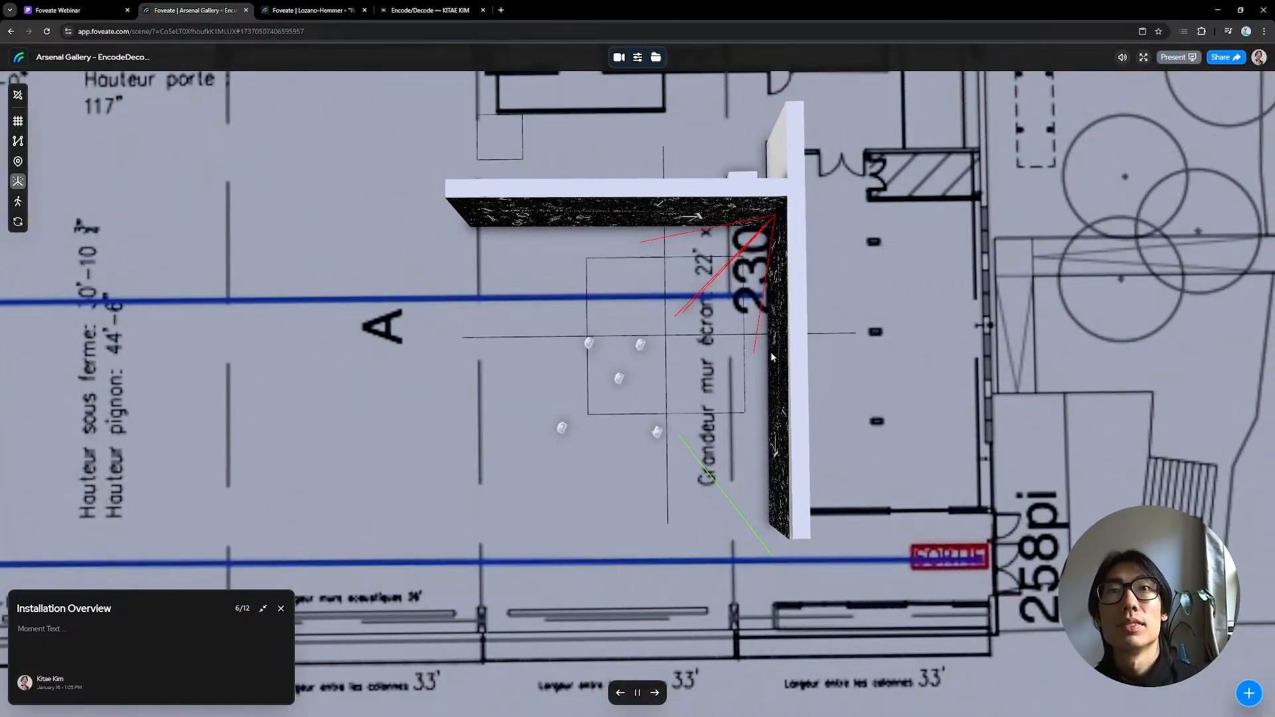
# Step: Make kinectAzure.glb and both projector.glb assets visible in the scene and reload the page
pyautogui.click(654, 59)
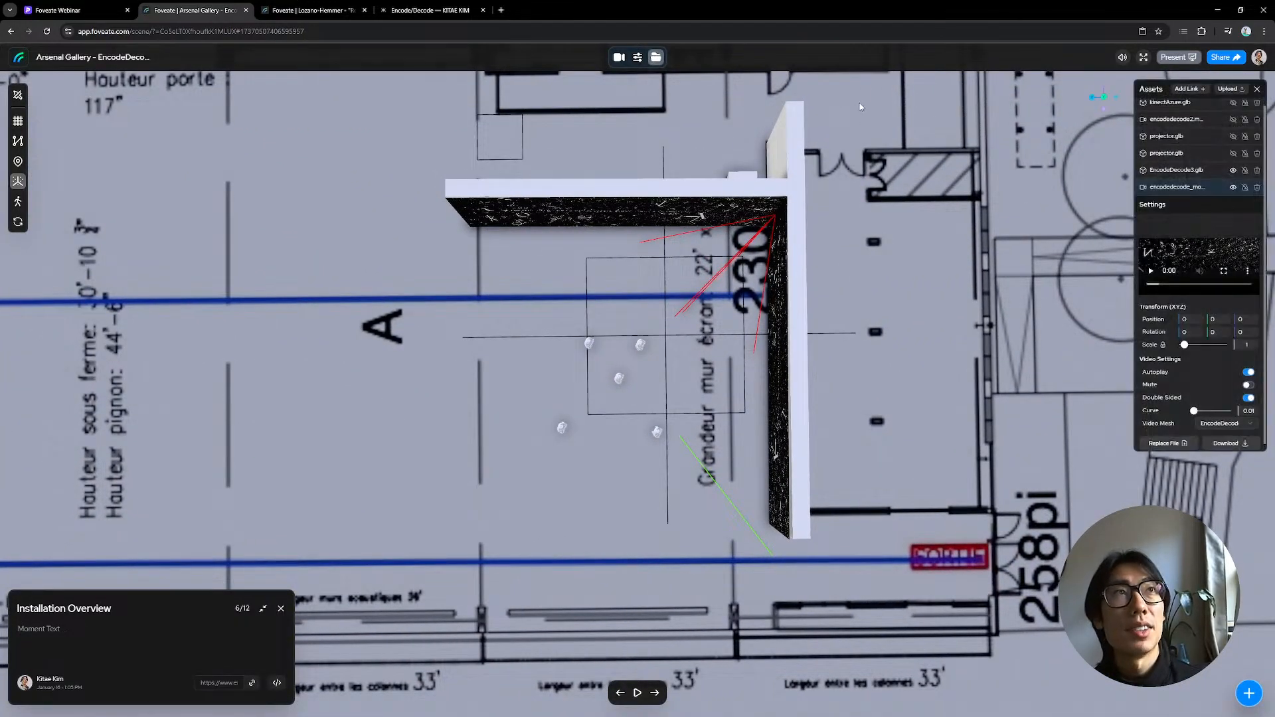
pyautogui.scroll(1, 1151, 142)
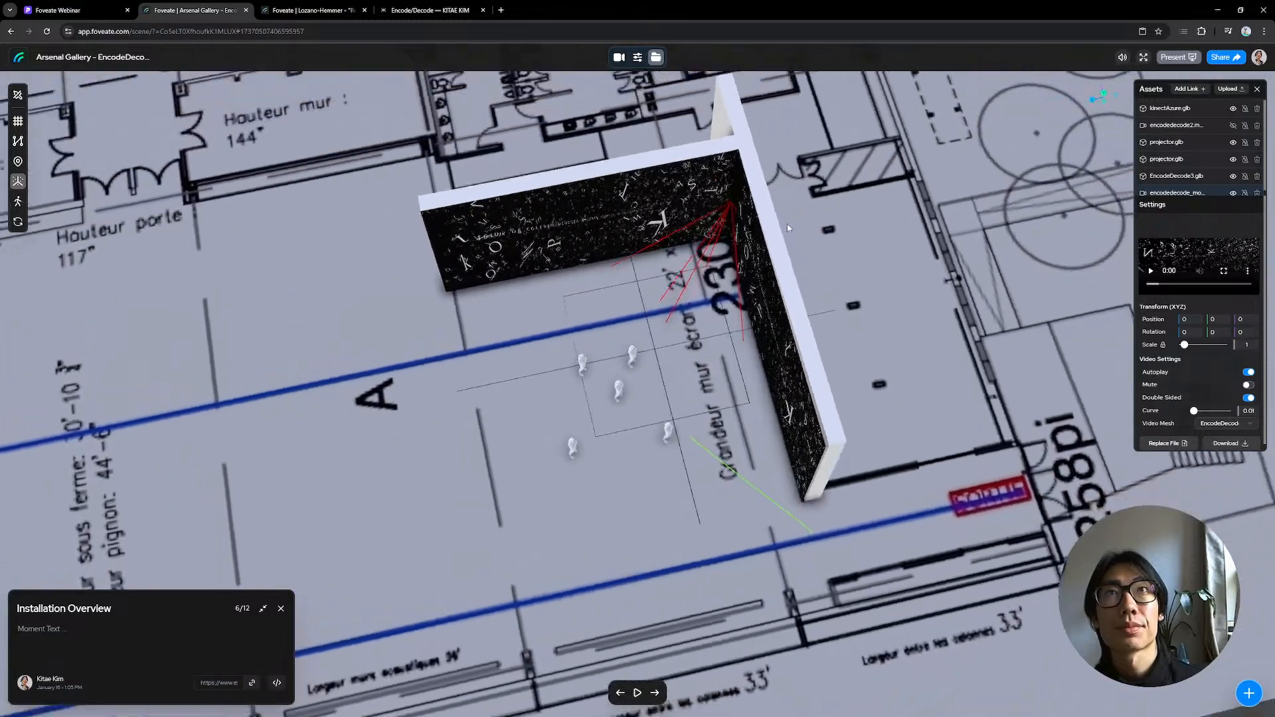
pyautogui.scroll(-1, 1249, 118)
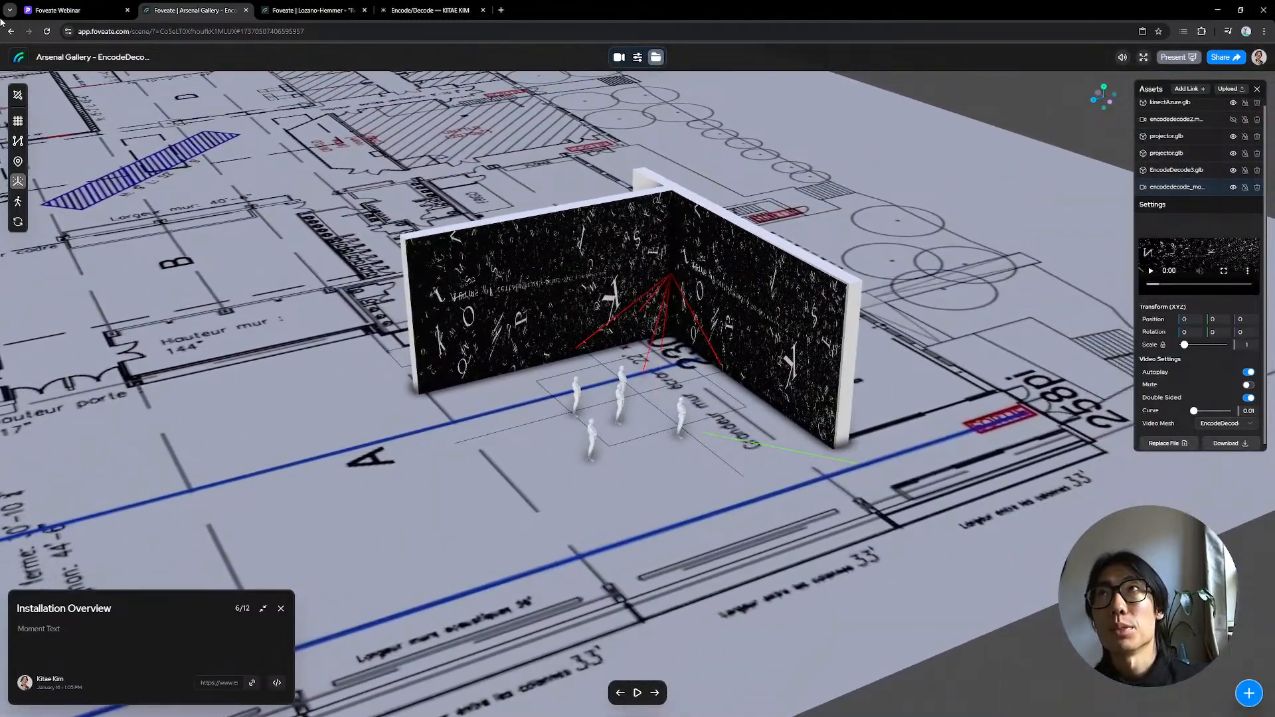
pyautogui.click(47, 32)
pyautogui.click(680, 92)
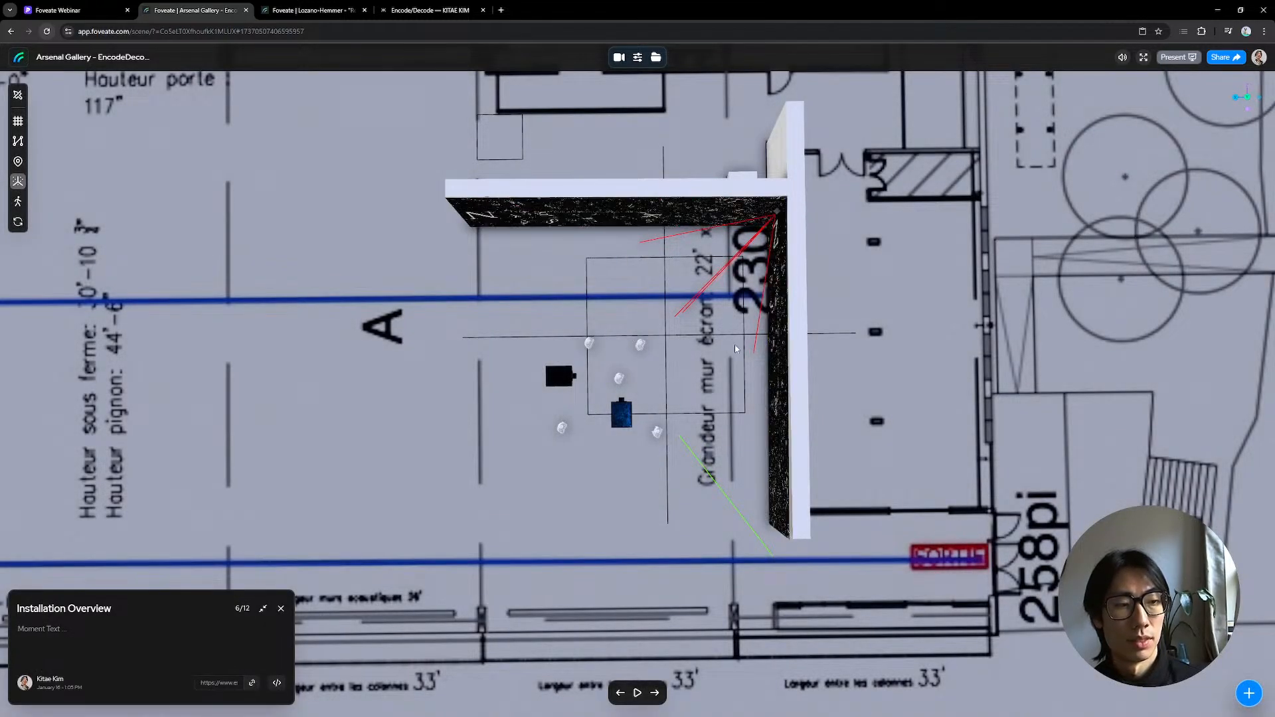
# Step: Locate the two projectors around the installation and select each projector.glb in the asset list
pyautogui.moveTo(666, 297); pyautogui.dragTo(465, 287)
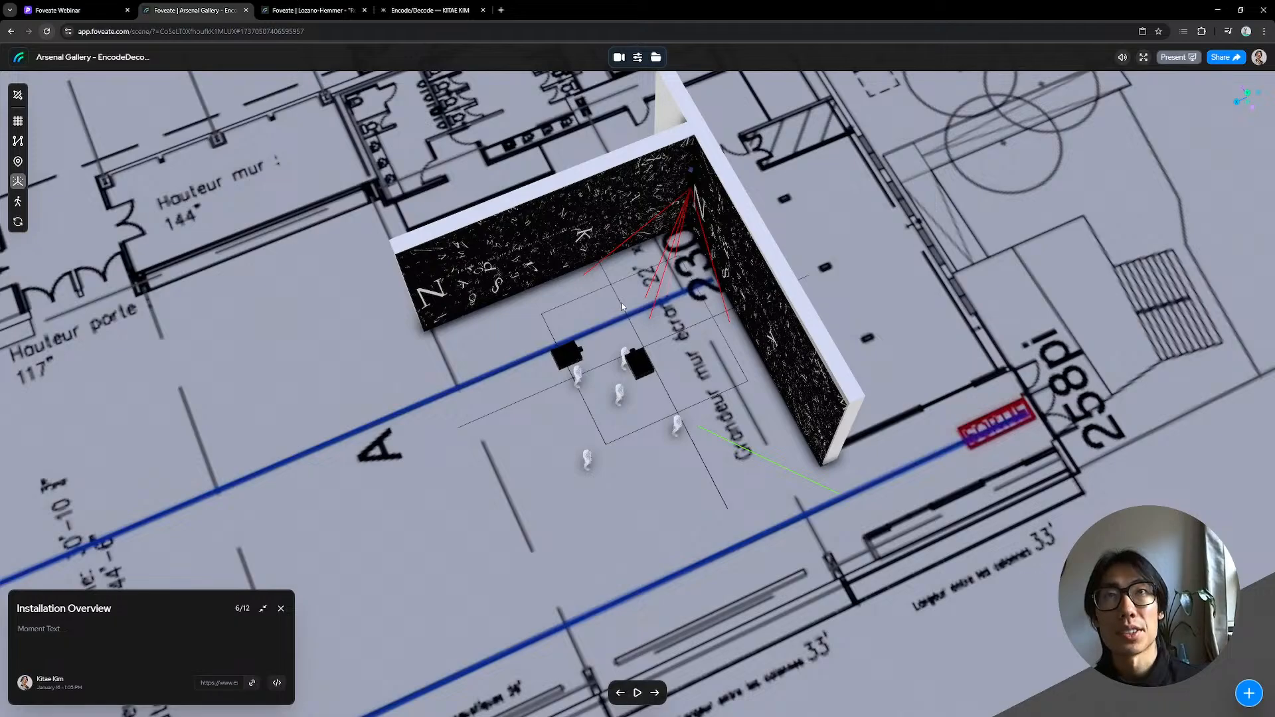
pyautogui.scroll(5, 621, 306)
pyautogui.moveTo(631, 356); pyautogui.dragTo(445, 322)
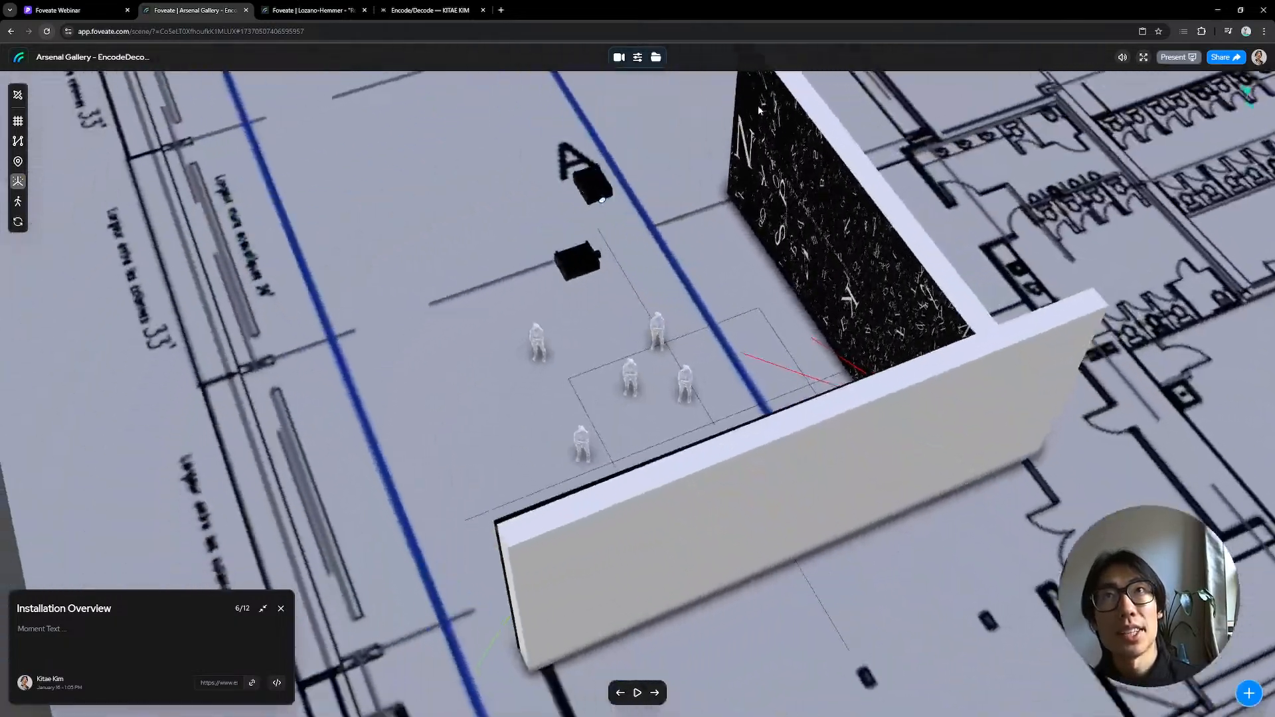
pyautogui.click(655, 57)
pyautogui.click(1167, 142)
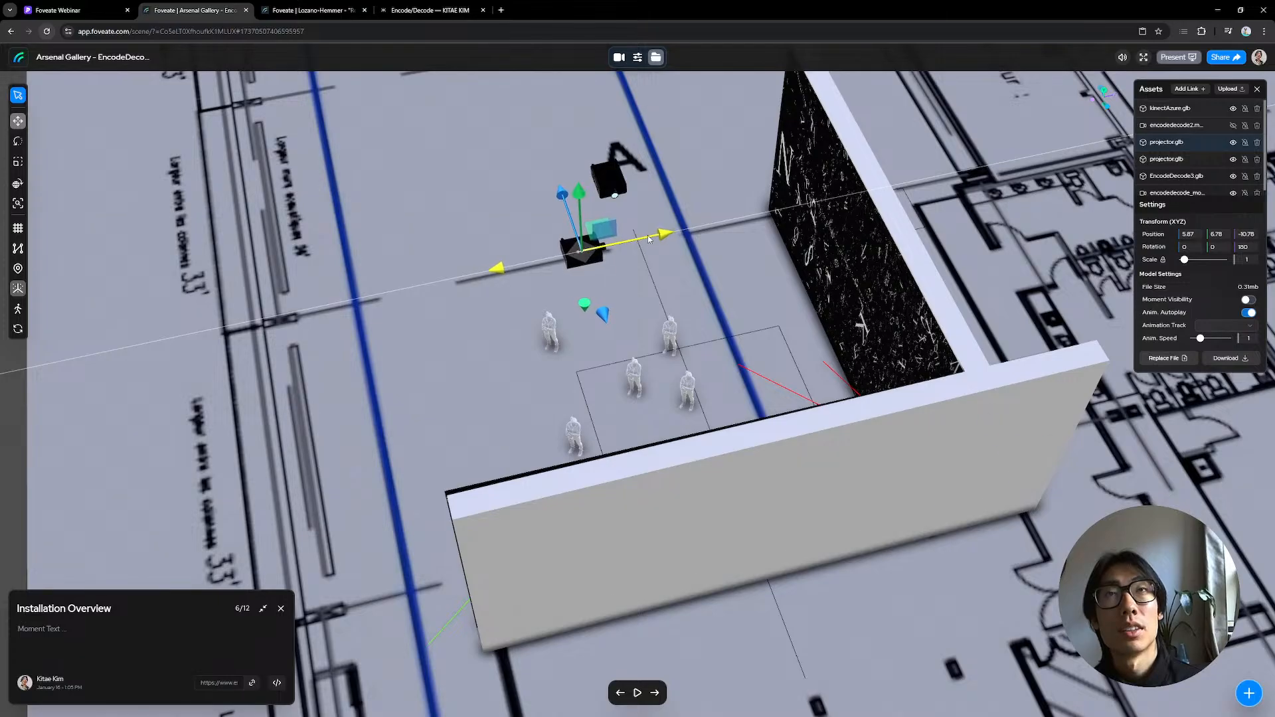
pyautogui.click(1104, 89)
pyautogui.doubleClick(1199, 160)
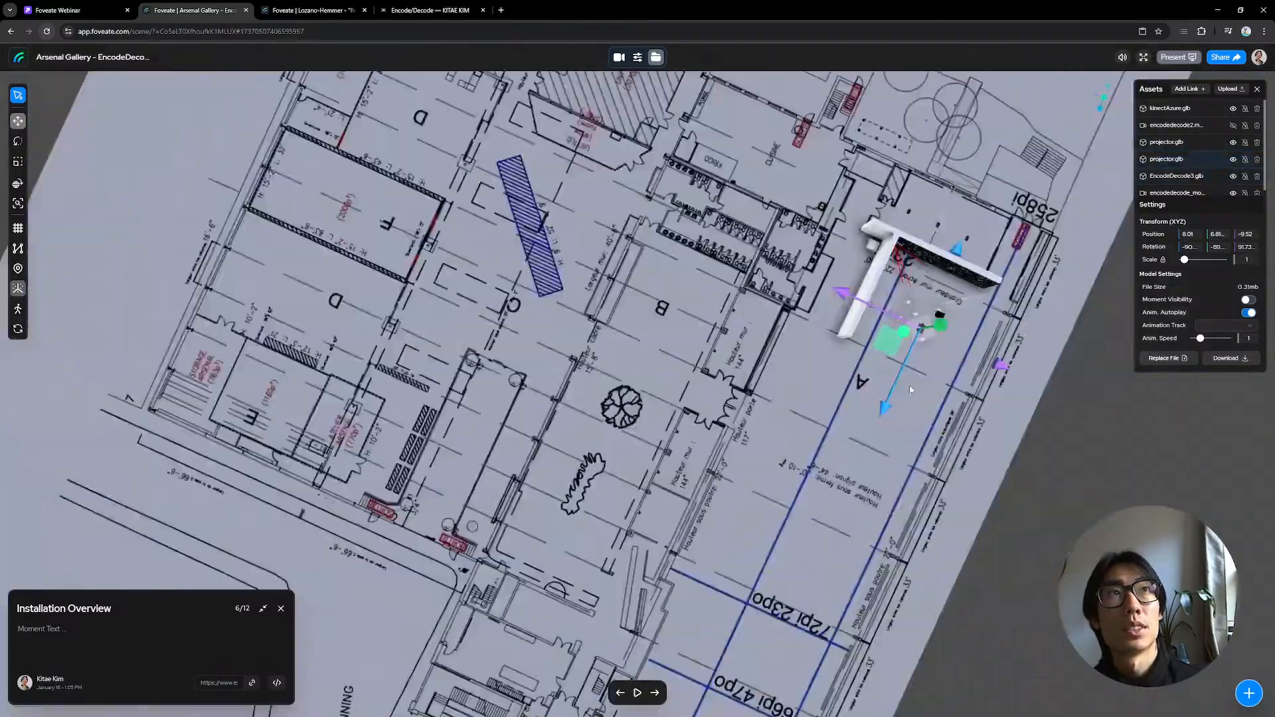
# Step: Examine the two projector models up close from the front and from below
pyautogui.moveTo(1006, 557); pyautogui.dragTo(1060, 433)
pyautogui.scroll(-5, 1059, 433)
pyautogui.scroll(-3, 1059, 432)
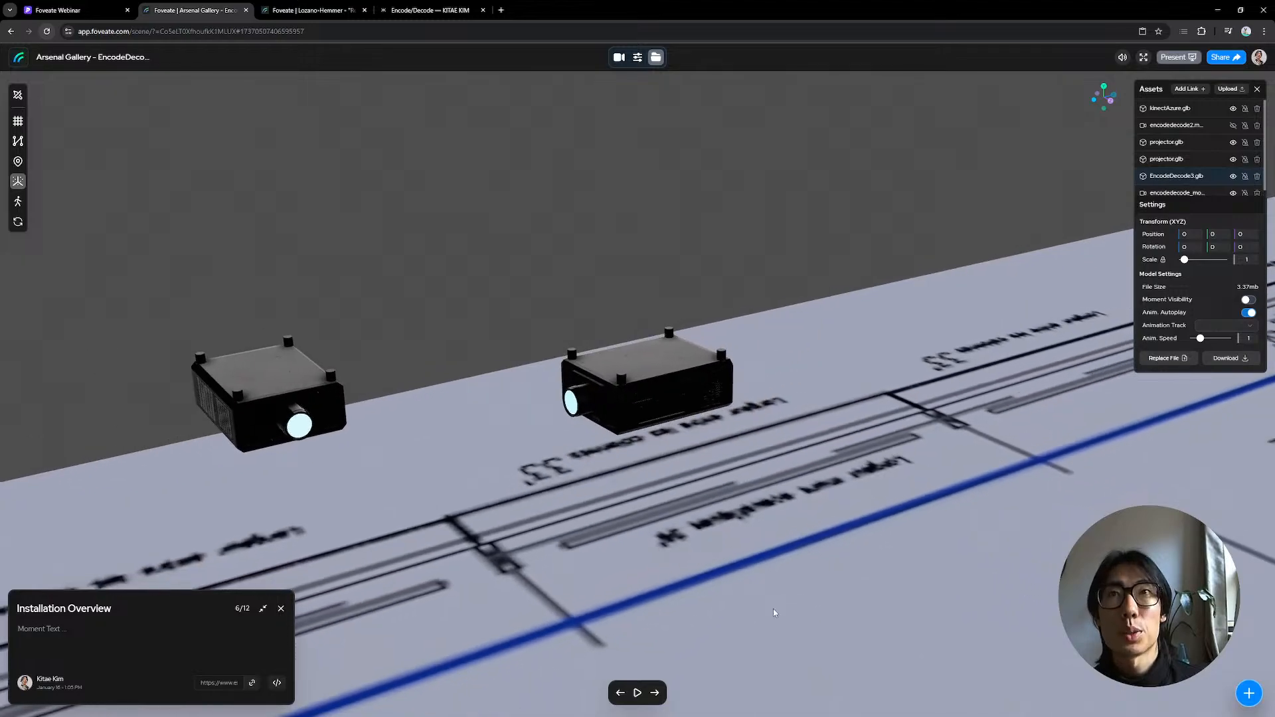
pyautogui.moveTo(774, 608); pyautogui.dragTo(751, 562)
pyautogui.scroll(2, 301, 456)
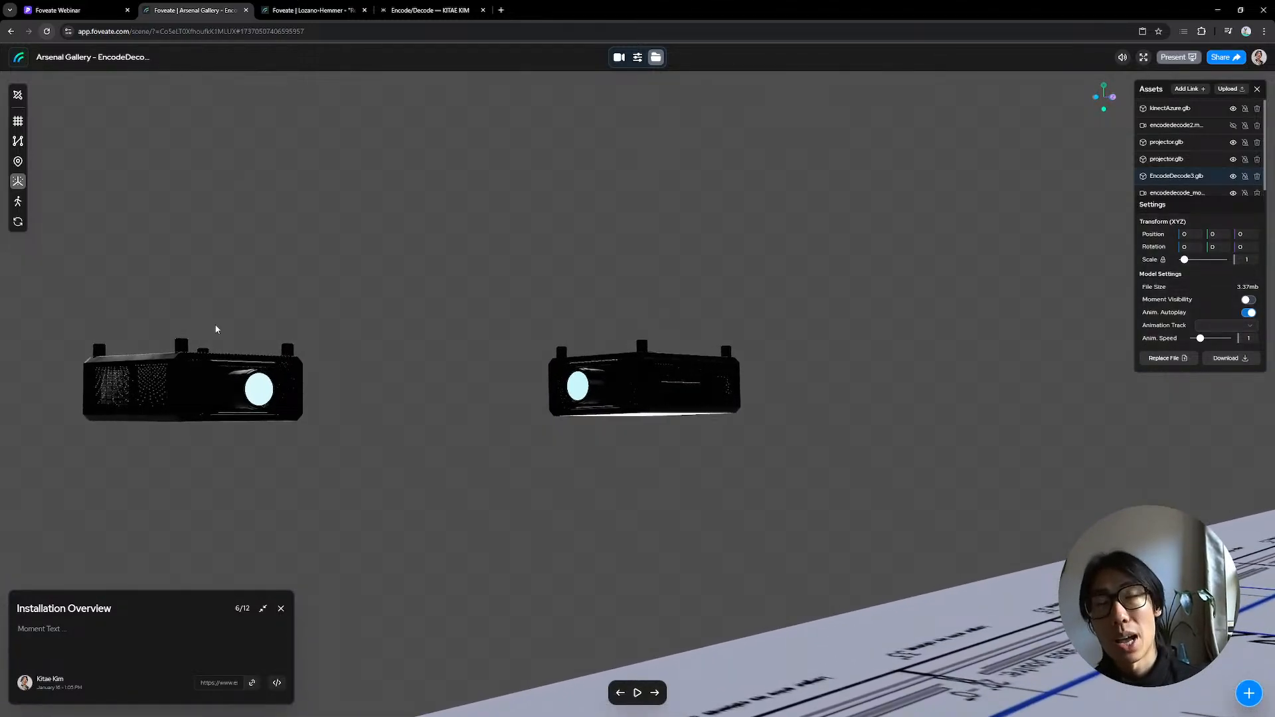
pyautogui.moveTo(430, 256); pyautogui.dragTo(567, 233, button='right')
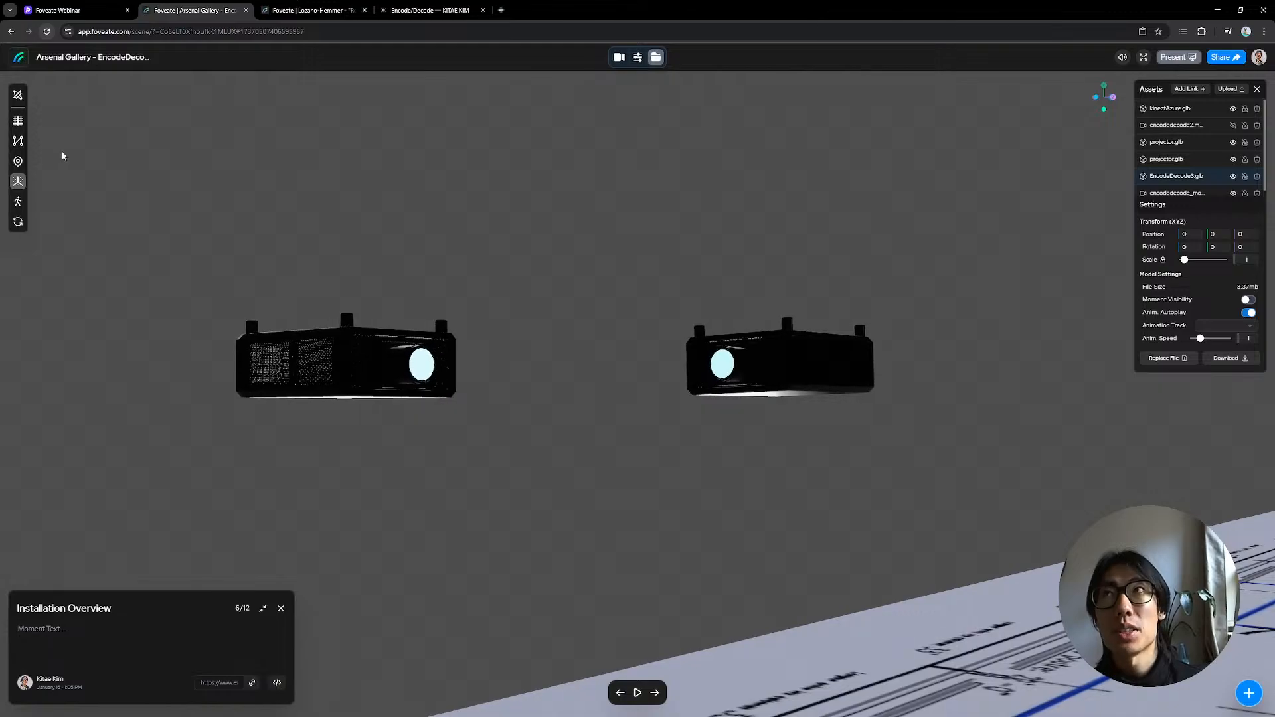
# Step: Show the moment markers in the scene and go to the Projector B moment
pyautogui.click(18, 160)
pyautogui.moveTo(618, 99); pyautogui.dragTo(627, 123)
pyautogui.click(565, 123)
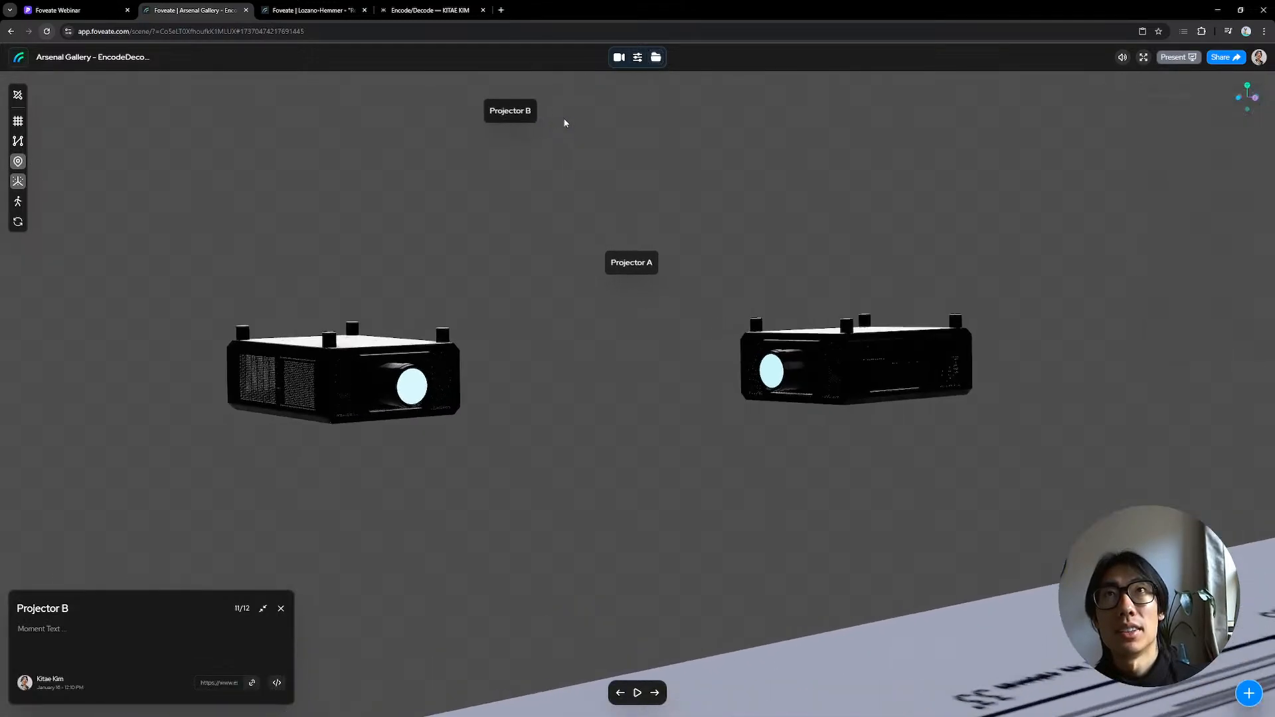
# Step: Turn on the glow effect in the scene's post-processing settings and check it on the projector lenses
pyautogui.click(640, 57)
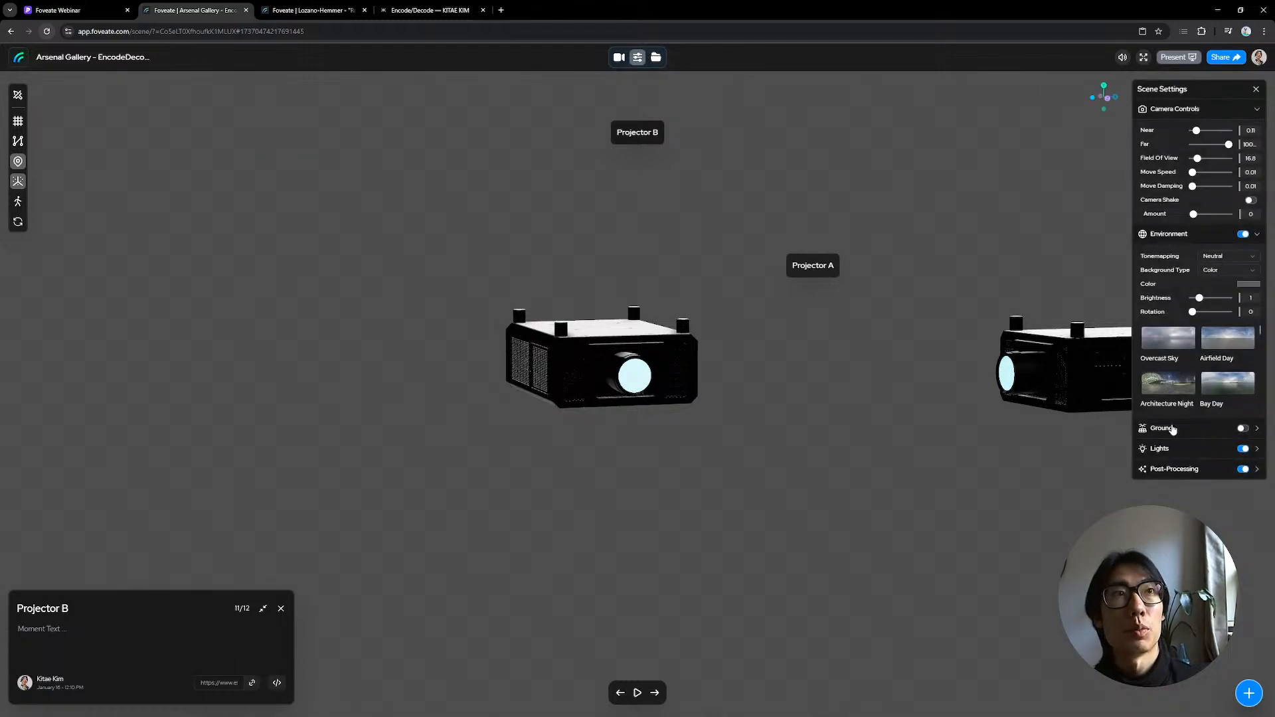
pyautogui.click(1171, 470)
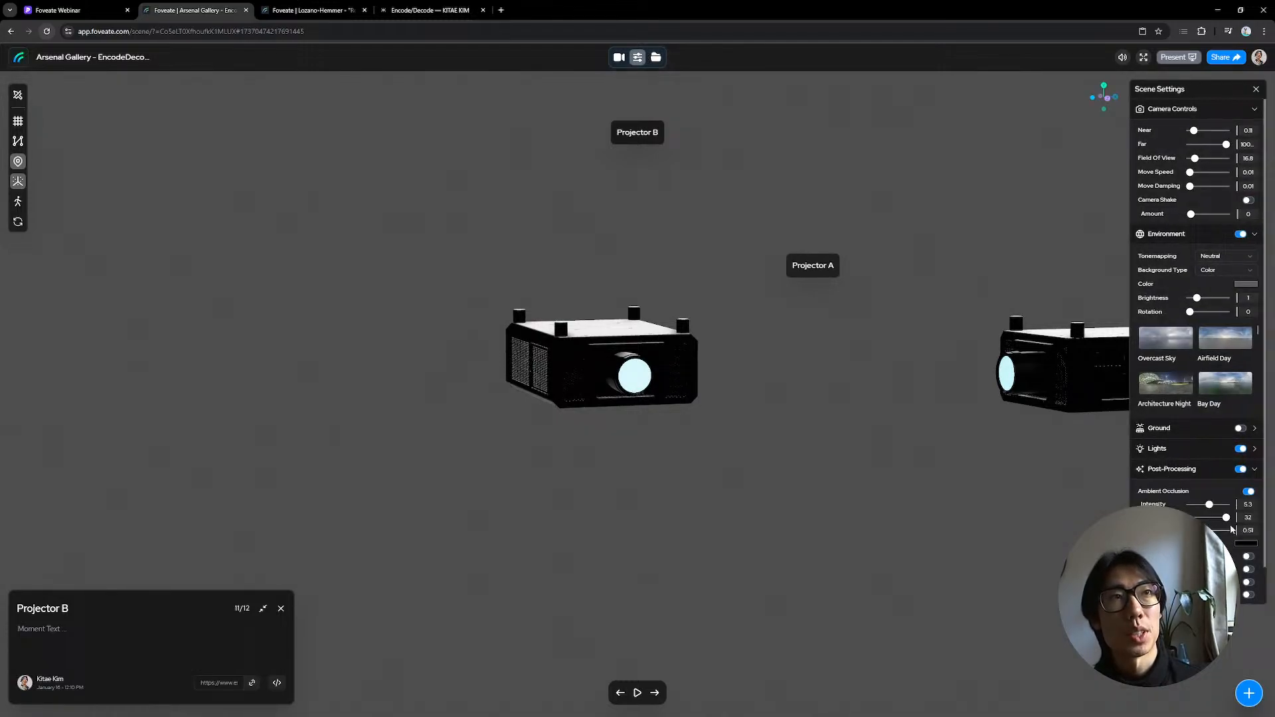
pyautogui.click(1248, 557)
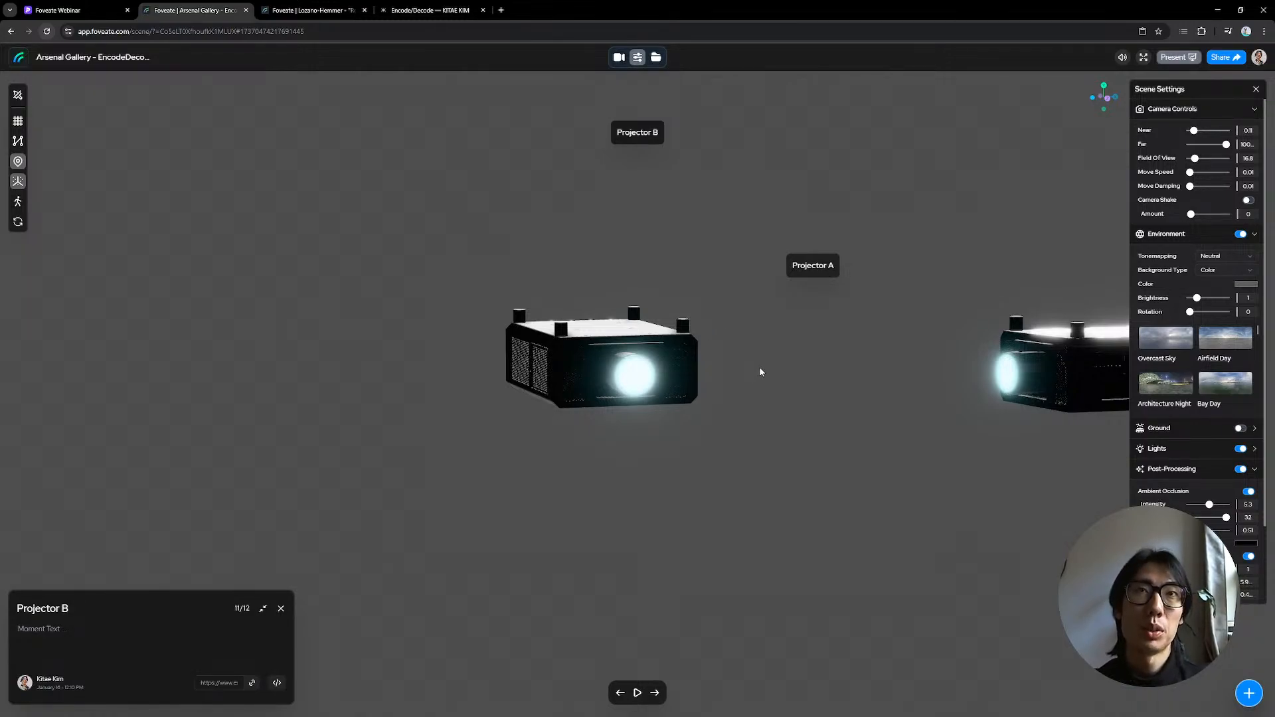
pyautogui.moveTo(752, 315); pyautogui.dragTo(825, 335)
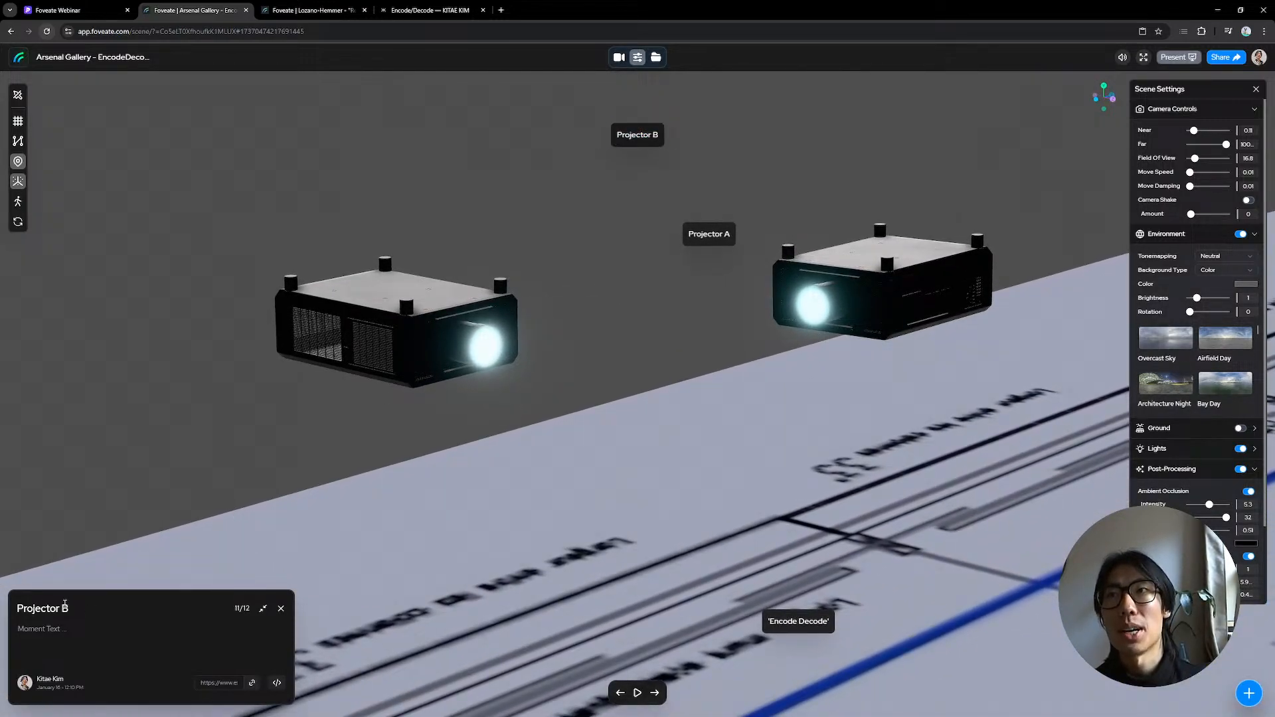
# Step: Review the asset list, then compare the Projector A and Projector B moments from the moments list
pyautogui.click(655, 58)
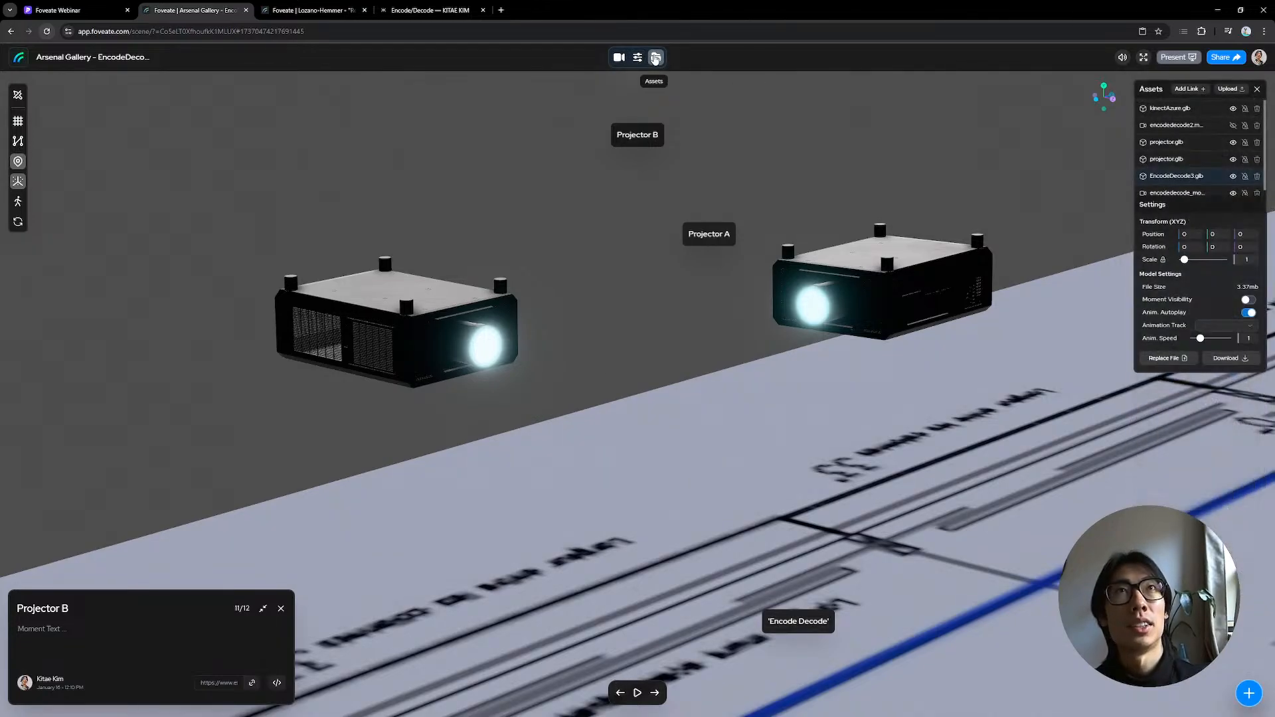
pyautogui.scroll(-1, 1193, 180)
pyautogui.press('1')
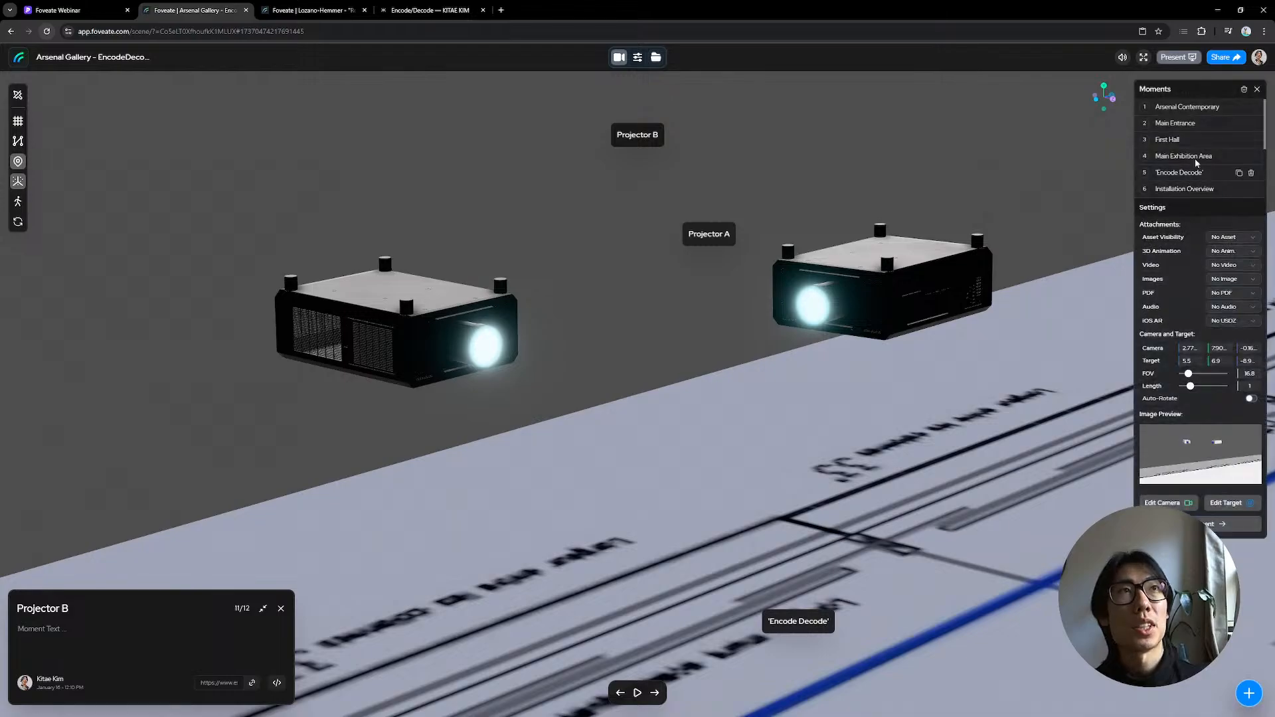
pyautogui.scroll(-2, 1192, 171)
pyautogui.click(1185, 158)
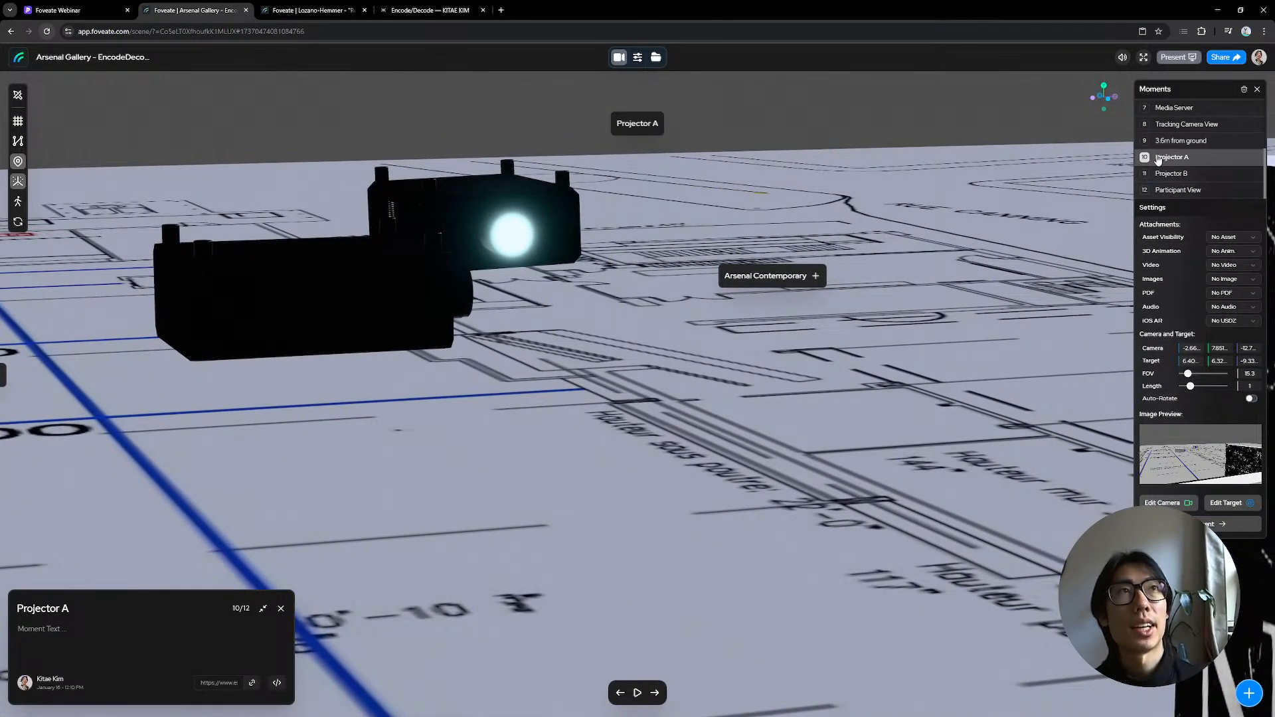
pyautogui.click(1162, 174)
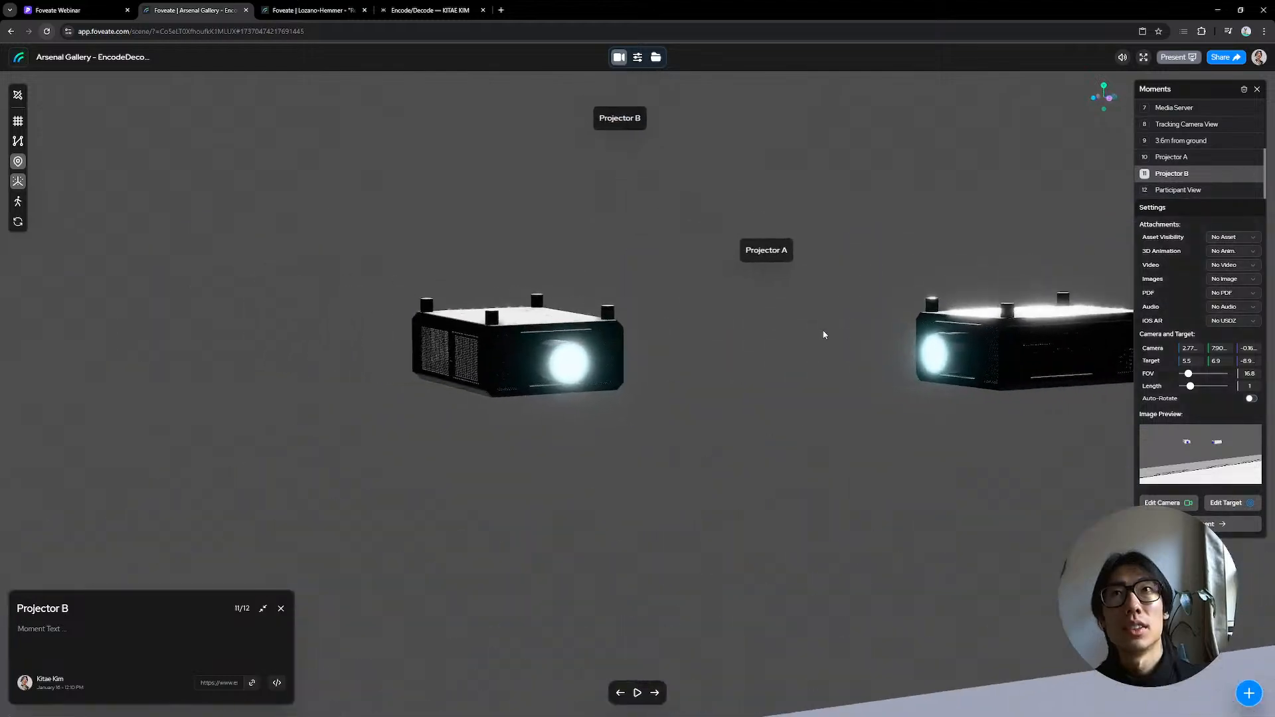
# Step: Hide the moment markers, examine the projectors against the video walls and open the Tracking Camera View moment
pyautogui.click(18, 161)
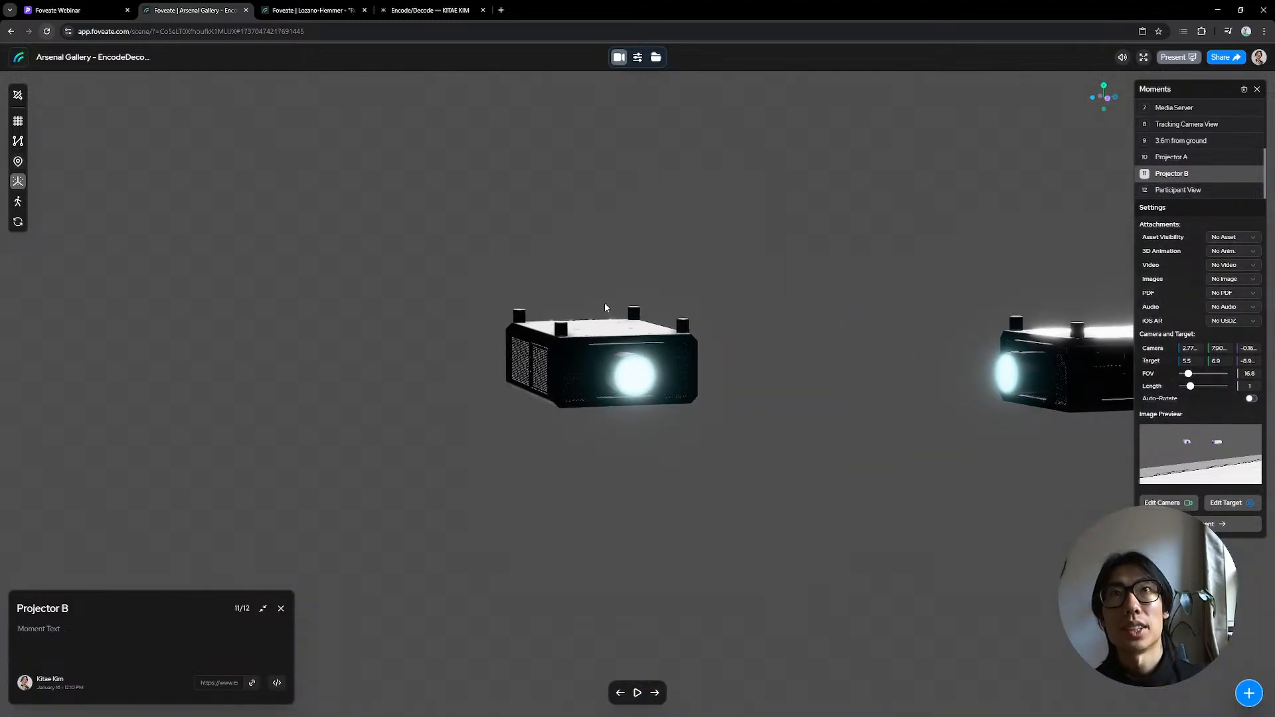
pyautogui.moveTo(695, 279); pyautogui.dragTo(948, 279)
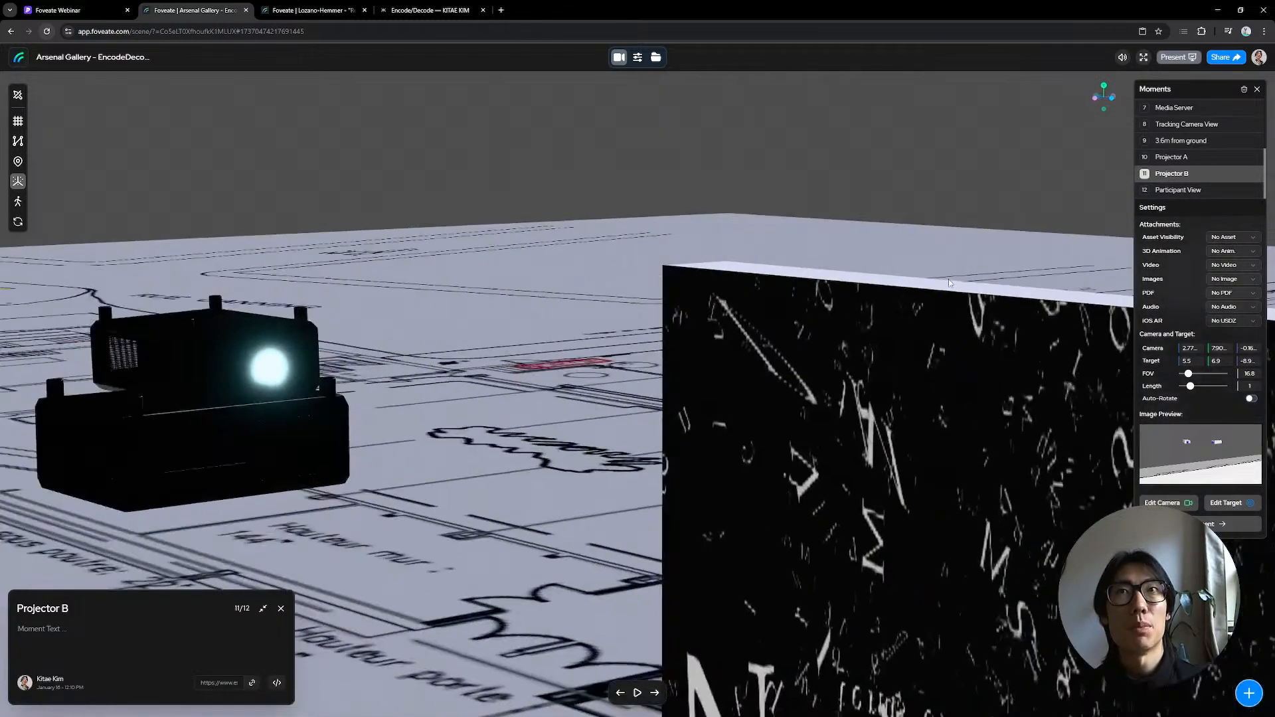
pyautogui.moveTo(702, 336); pyautogui.dragTo(652, 313)
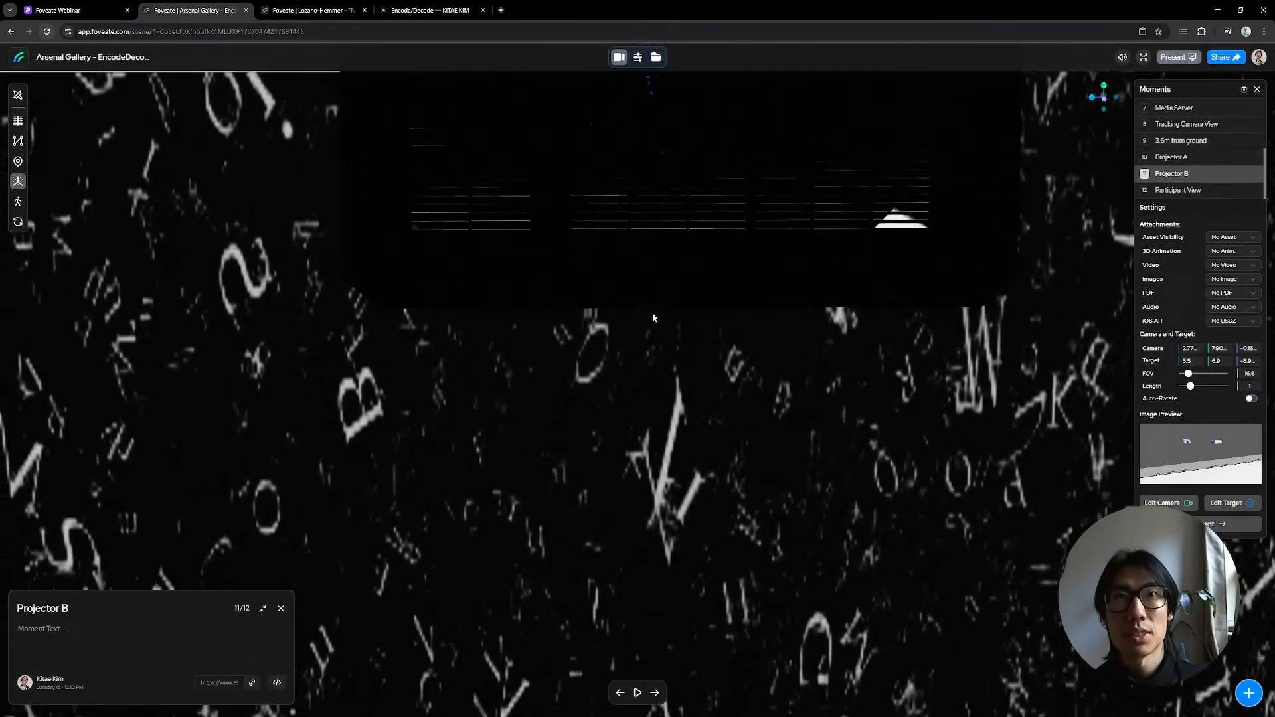
pyautogui.scroll(-5, 653, 318)
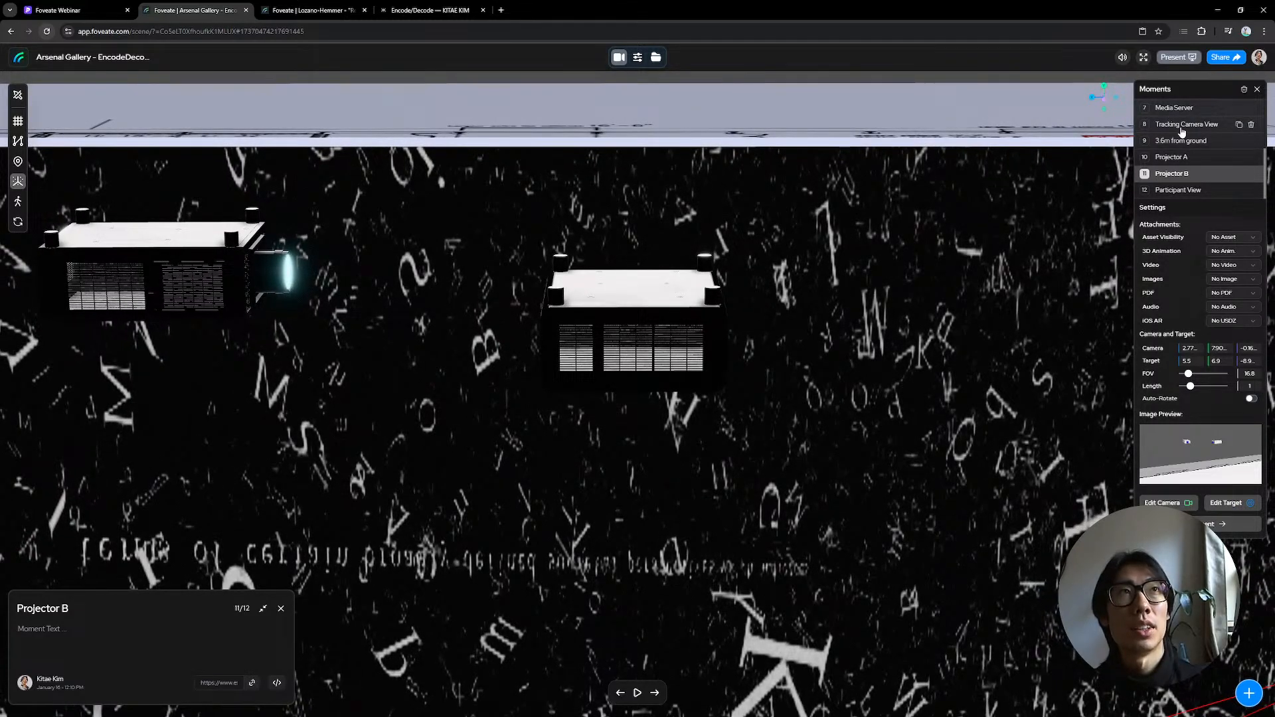
pyautogui.click(1181, 126)
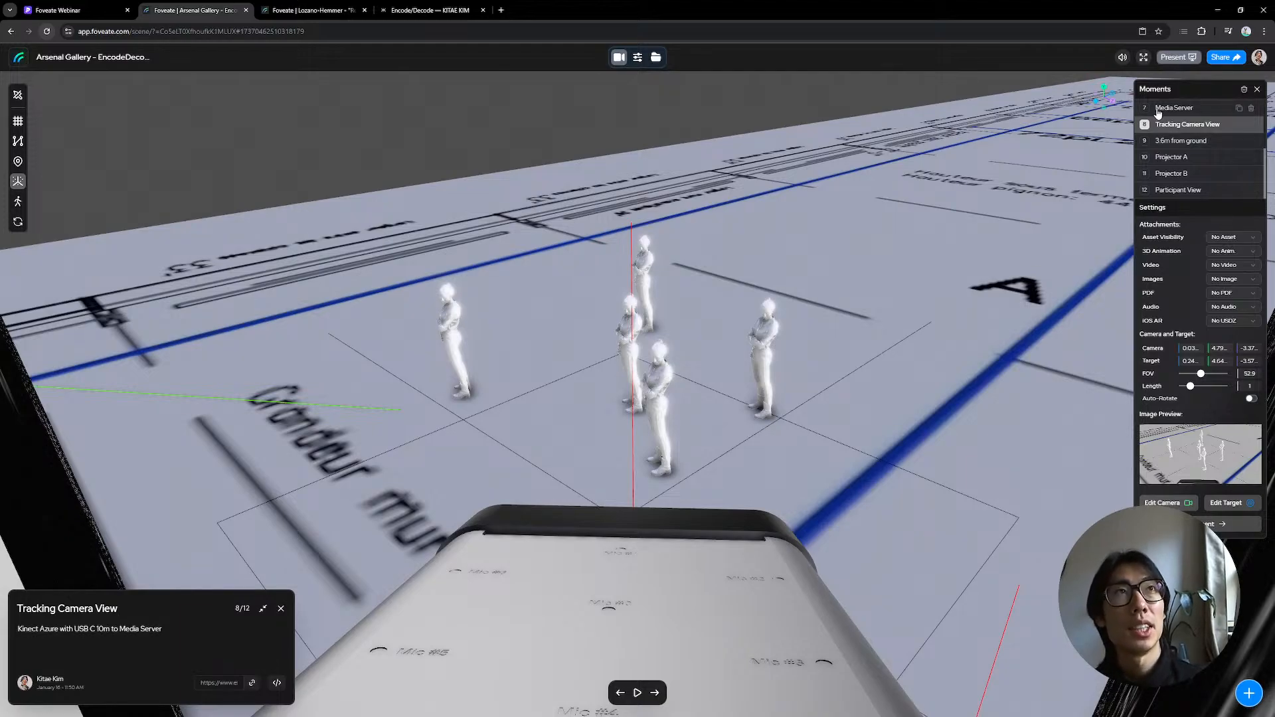
# Step: Open the Media Server moment and add the photo IMG_9860.JPG from the EncodeDecode project folder to the scene
pyautogui.click(1191, 112)
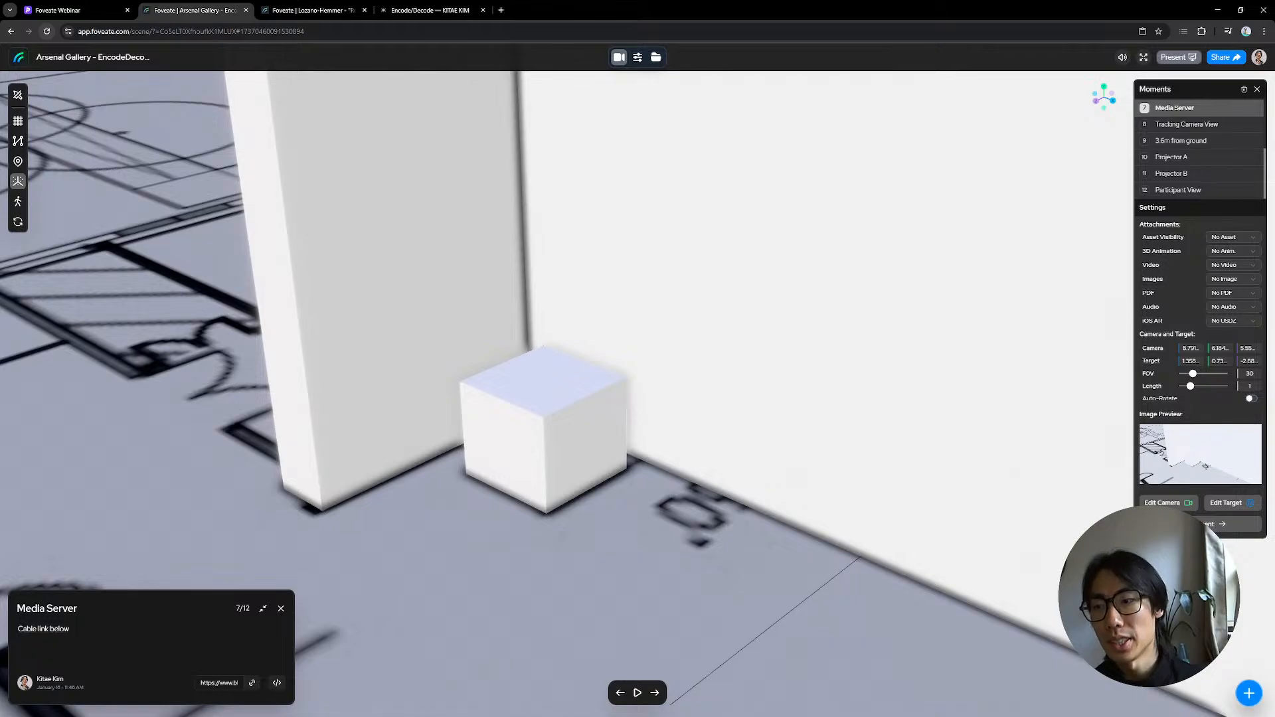
pyautogui.hotkey('alt', 'Tab')
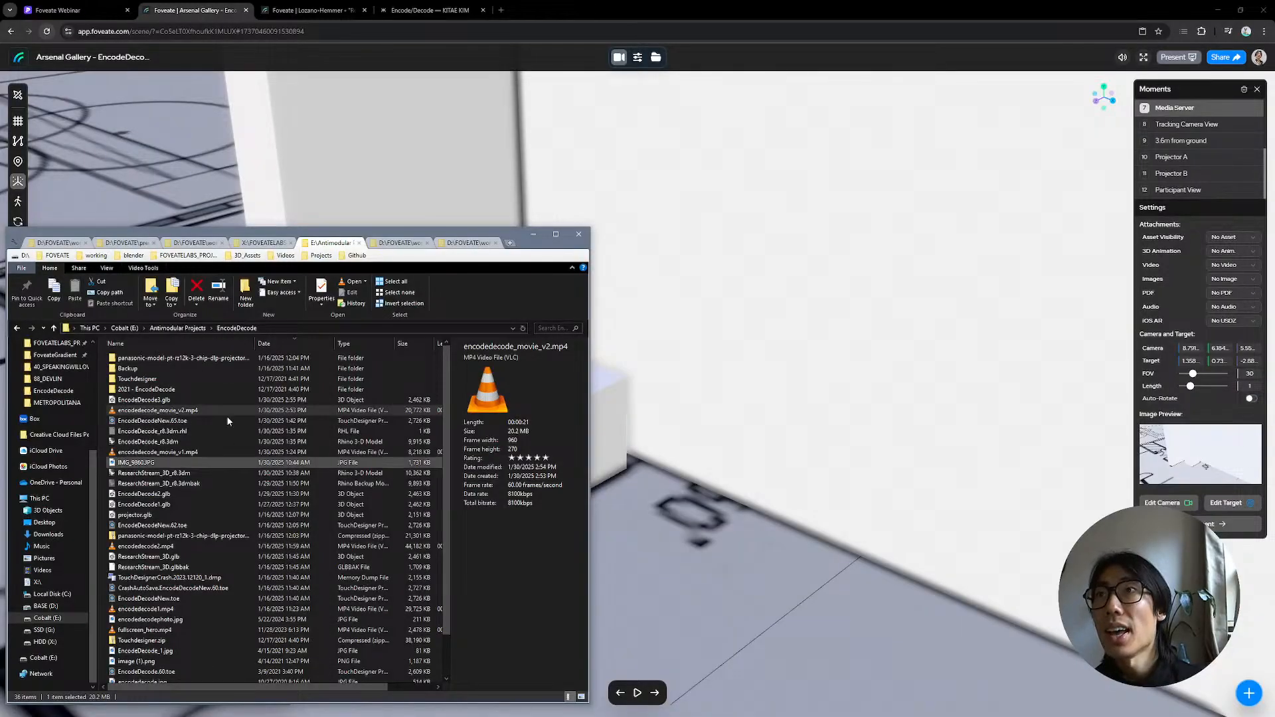
pyautogui.click(157, 463)
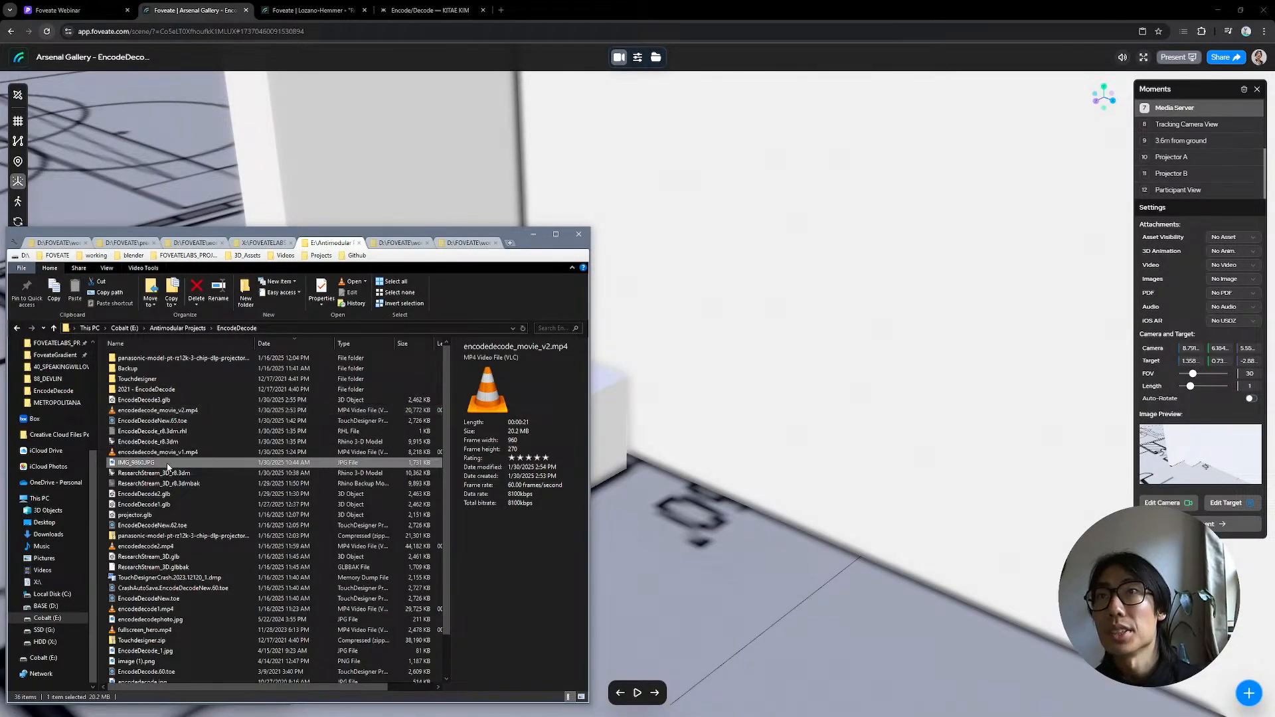
pyautogui.moveTo(159, 470); pyautogui.dragTo(697, 366)
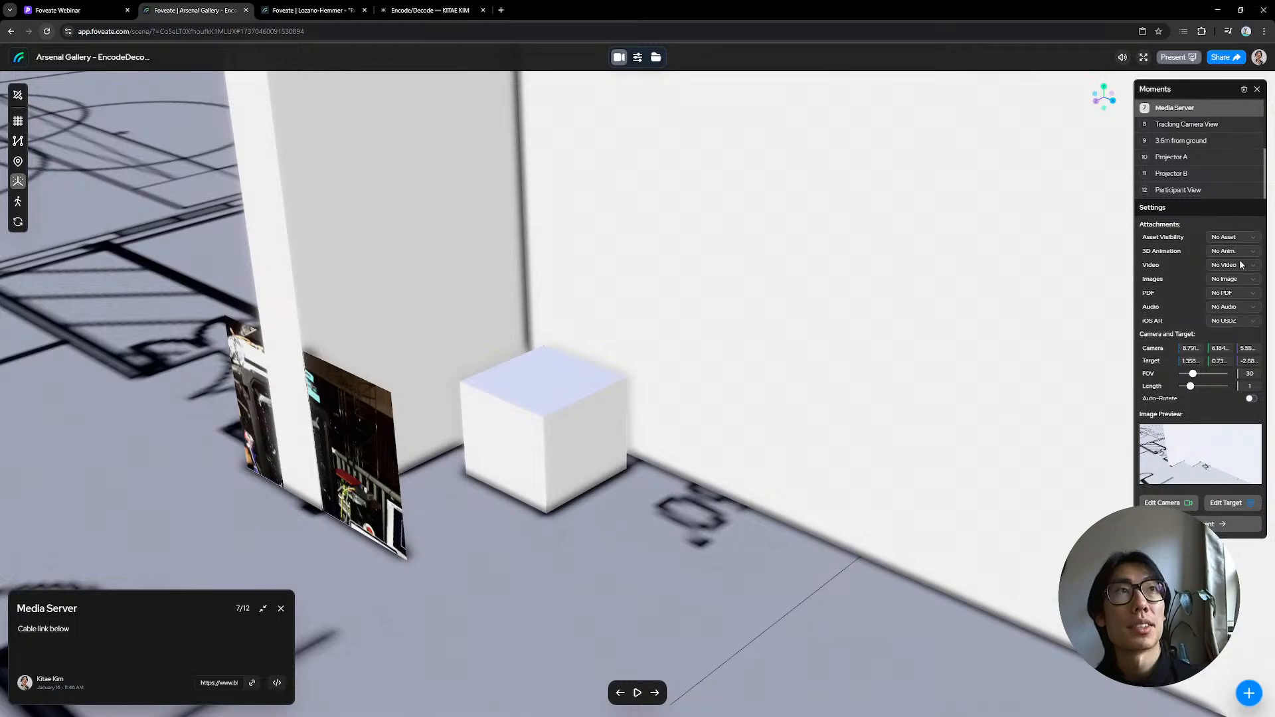
# Step: Attach the IMG_9860 image to the Media Server moment
pyautogui.click(1234, 281)
pyautogui.click(1234, 303)
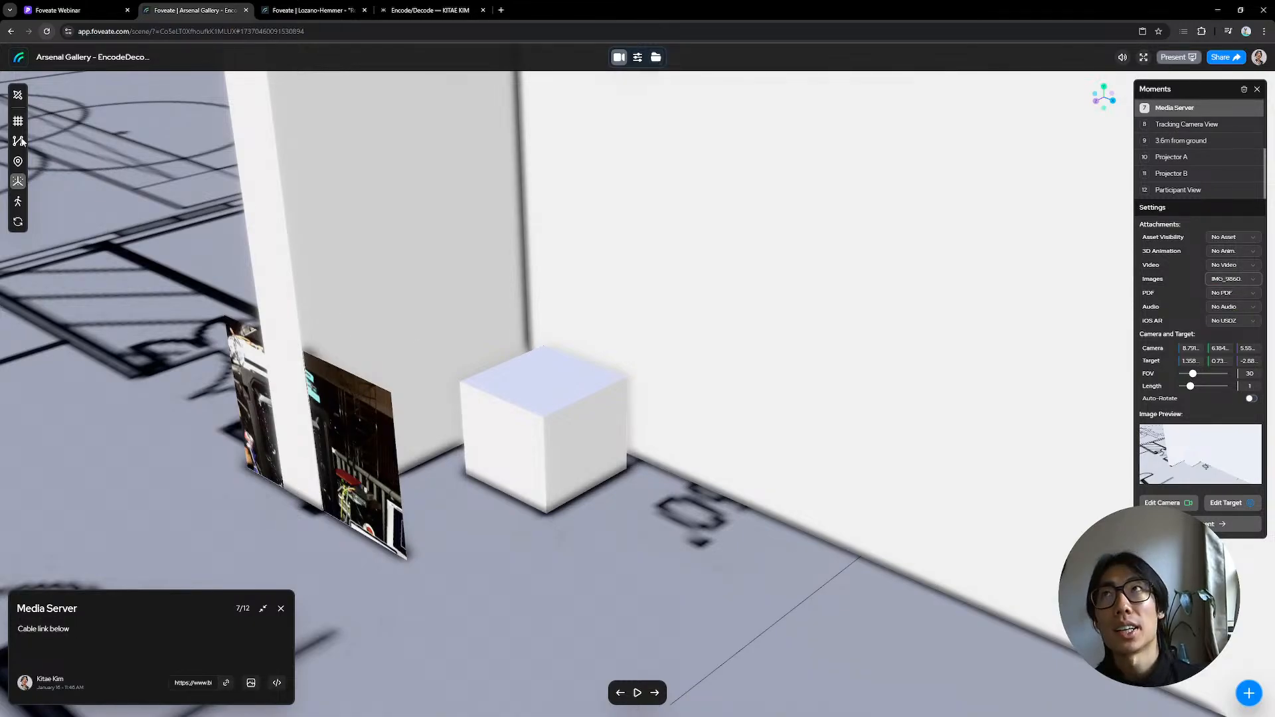
# Step: Activate the transform controls and try to move the IMG_9860 photo toward the white server box
pyautogui.click(17, 95)
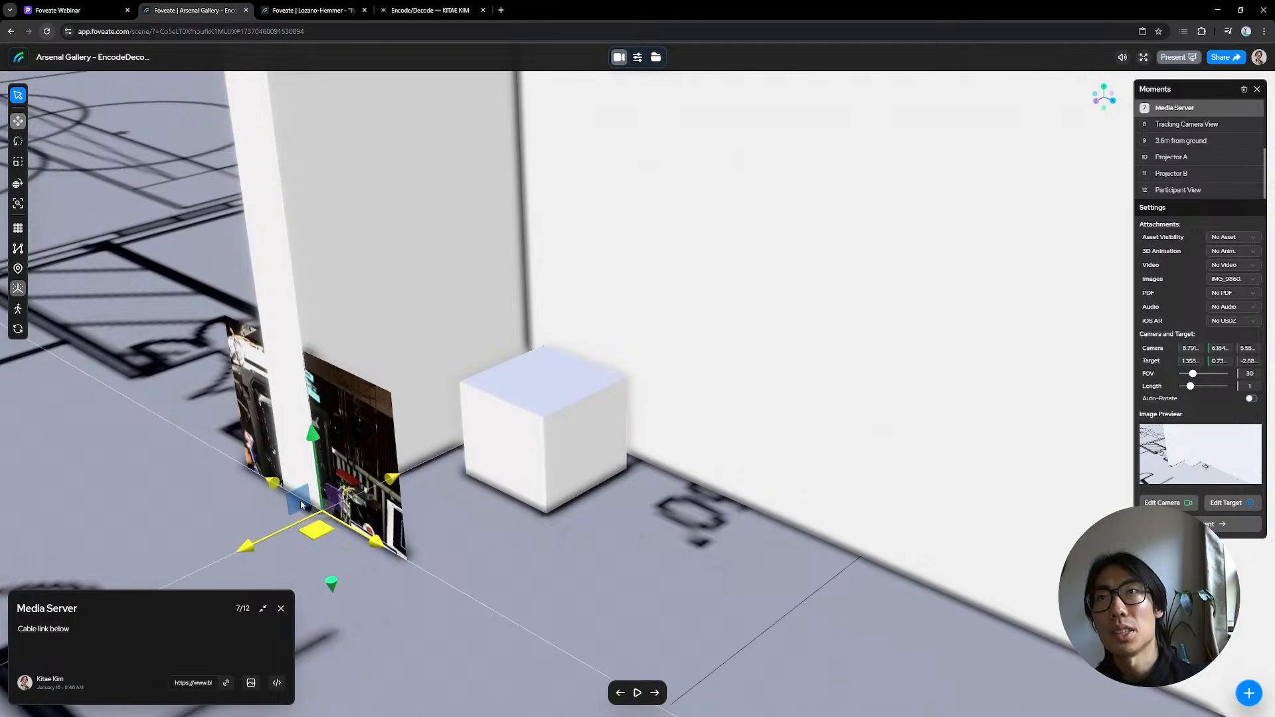
pyautogui.moveTo(338, 502); pyautogui.dragTo(627, 350)
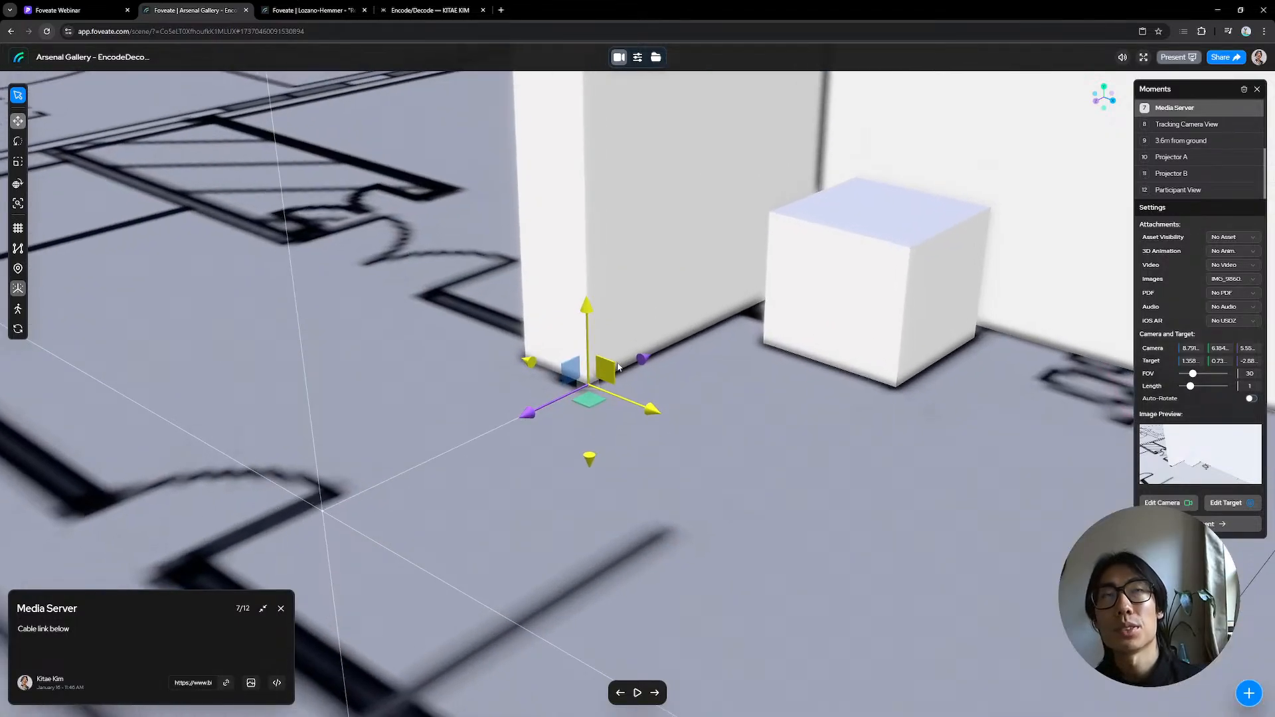
# Step: Reset the EncodeDecode3.glb model's X and Y position to 0 and lock the model
pyautogui.click(656, 58)
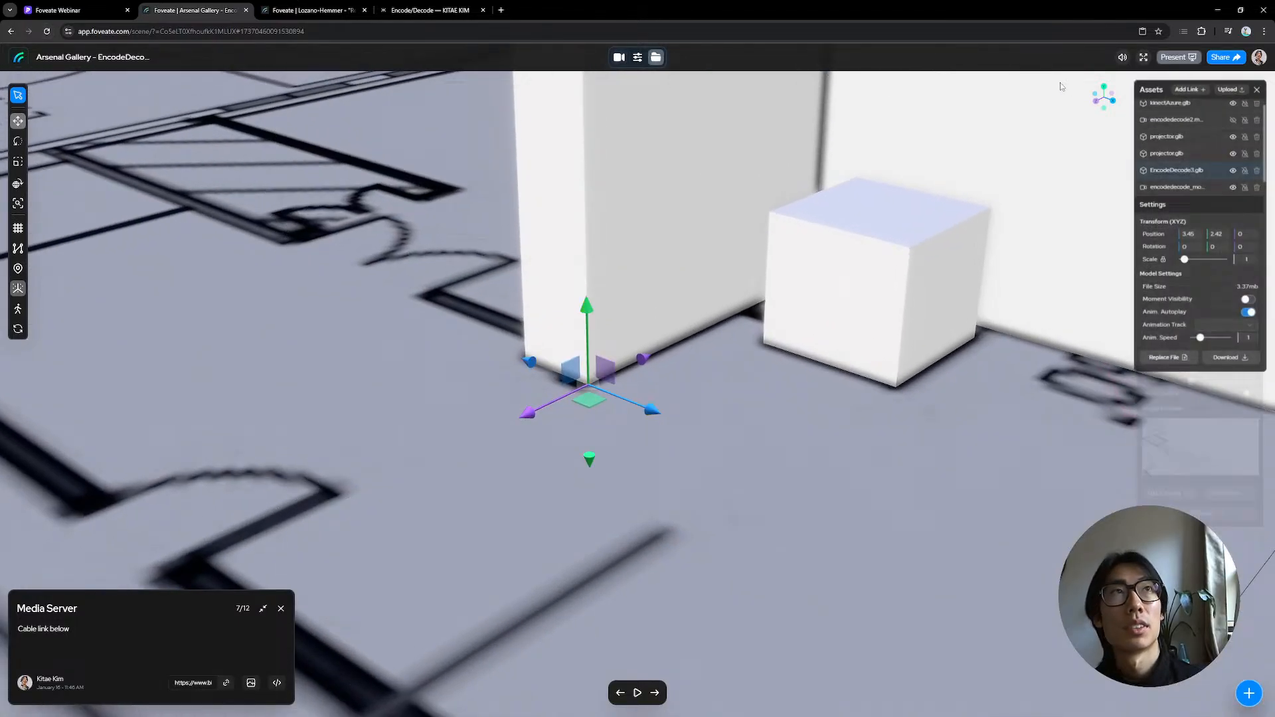
pyautogui.click(1177, 110)
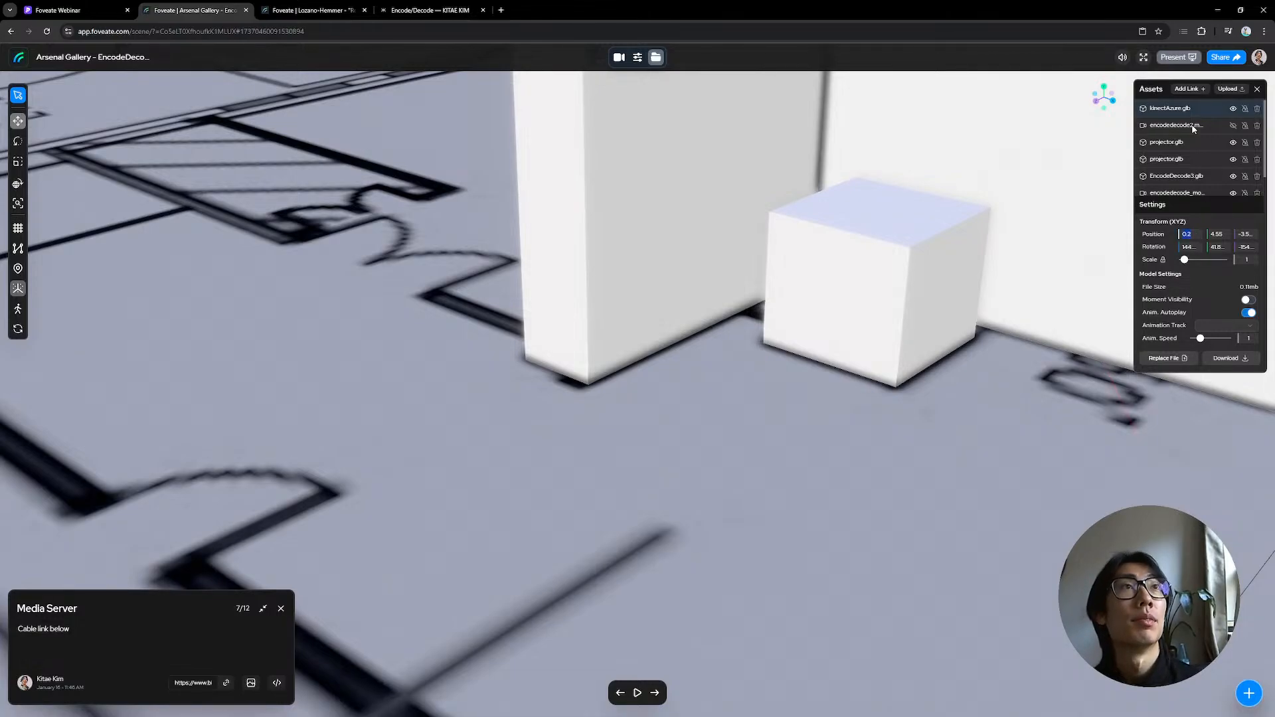
pyautogui.scroll(-1, 1181, 170)
pyautogui.click(1181, 155)
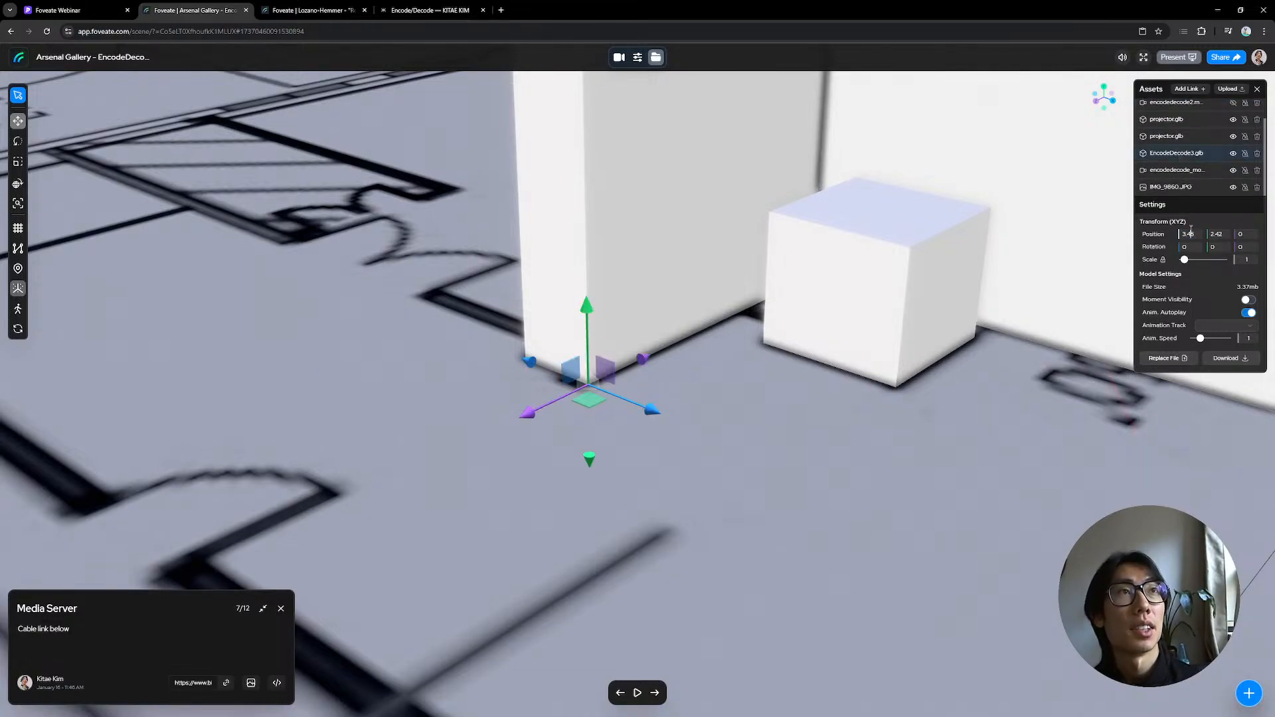
pyautogui.write('0')
pyautogui.press('Tab')
pyautogui.write('0')
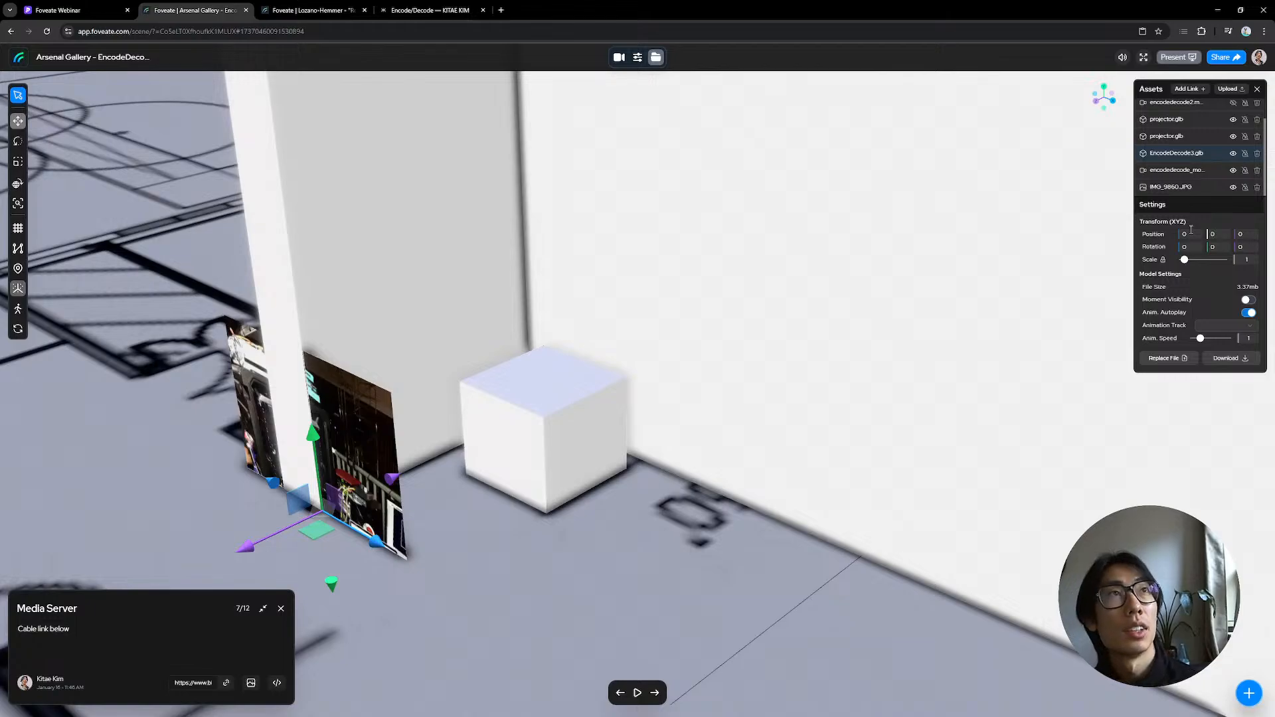
pyautogui.click(1245, 154)
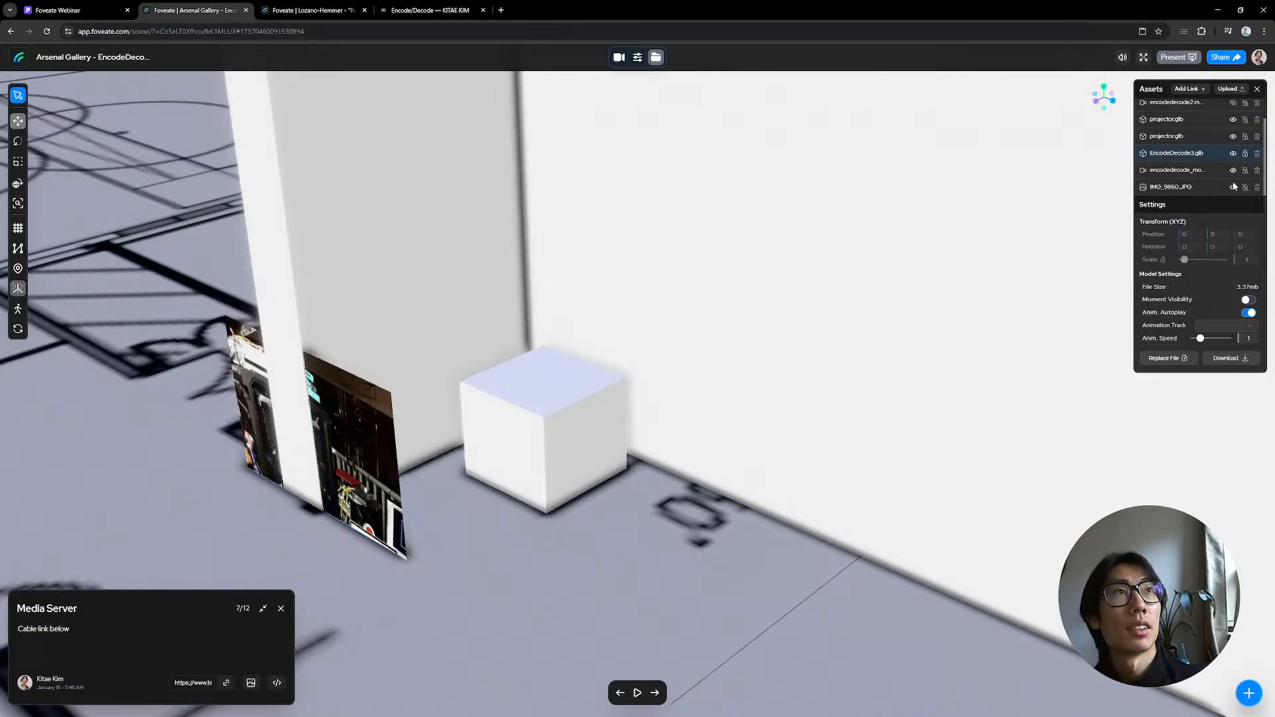
# Step: Move the IMG_9860.JPG photo beside the white server box, to a position of about 3.27, 1.64, -1.79
pyautogui.click(1187, 189)
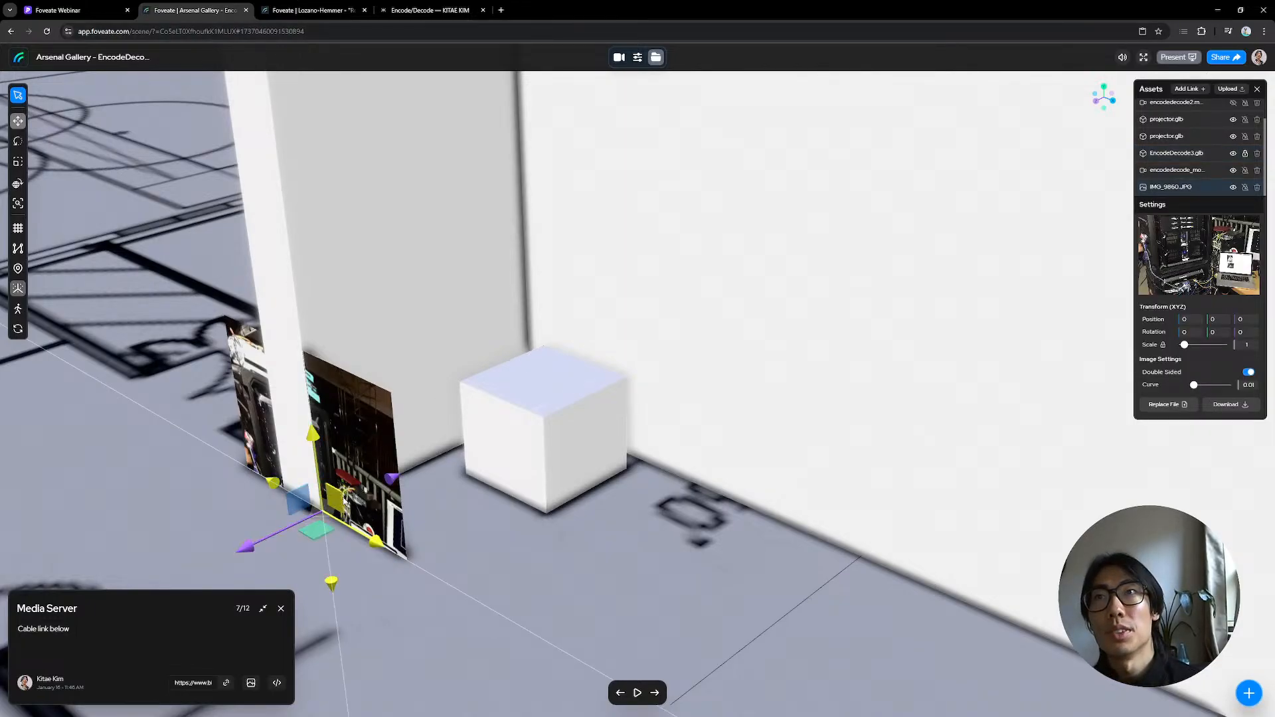
pyautogui.moveTo(341, 494); pyautogui.dragTo(686, 347)
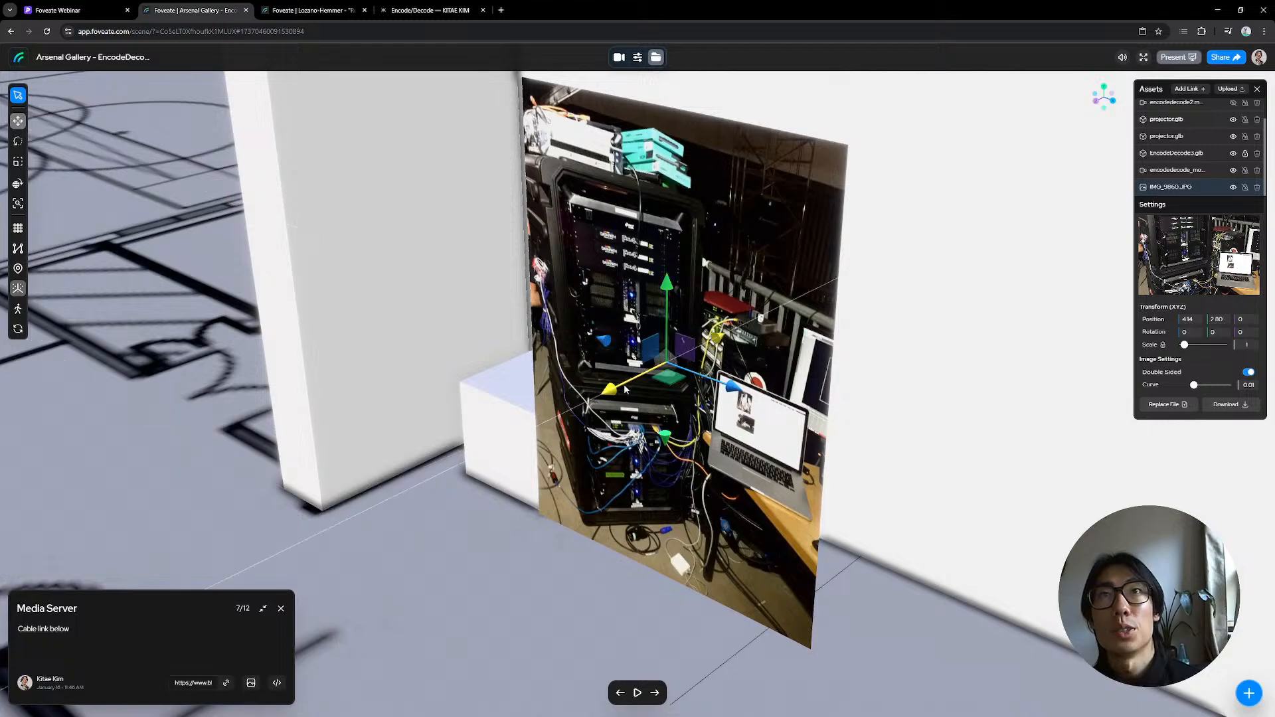
pyautogui.moveTo(602, 391); pyautogui.dragTo(763, 312)
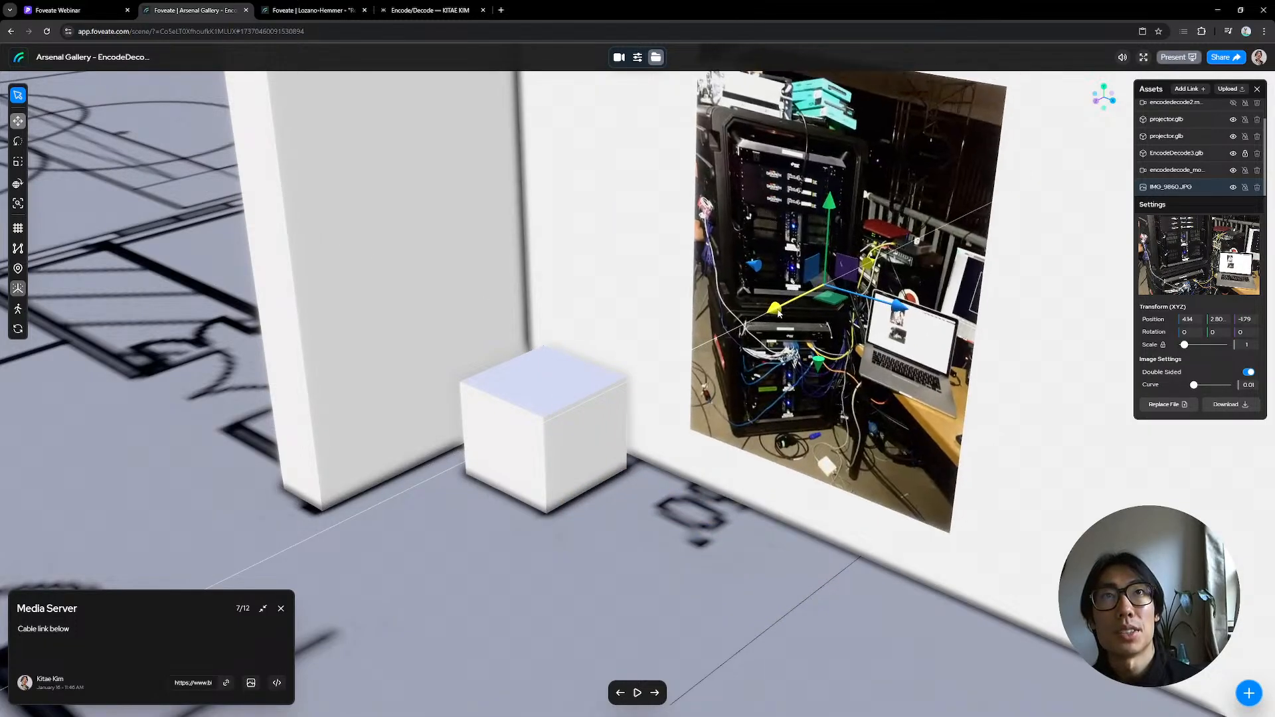
pyautogui.moveTo(824, 207); pyautogui.dragTo(821, 327)
pyautogui.moveTo(861, 453); pyautogui.dragTo(774, 420)
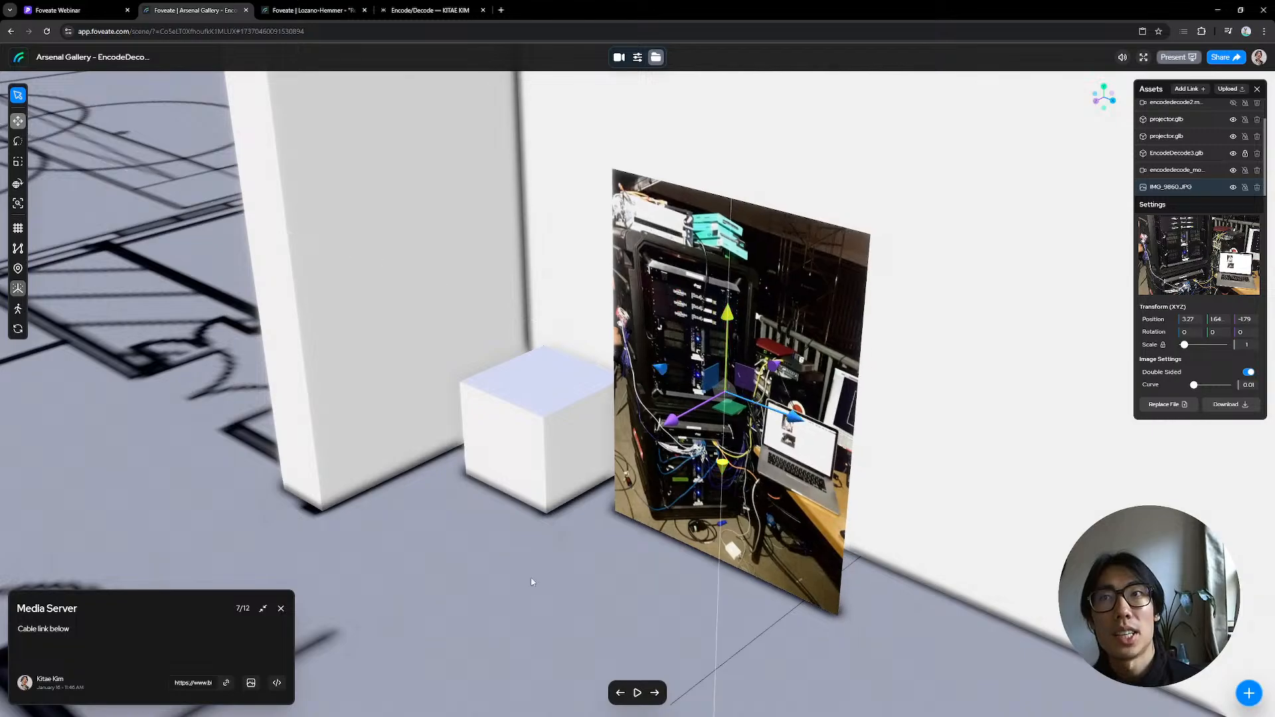
# Step: View the photo attached to the Media Server moment, close it and examine the video-mapped walls
pyautogui.click(251, 682)
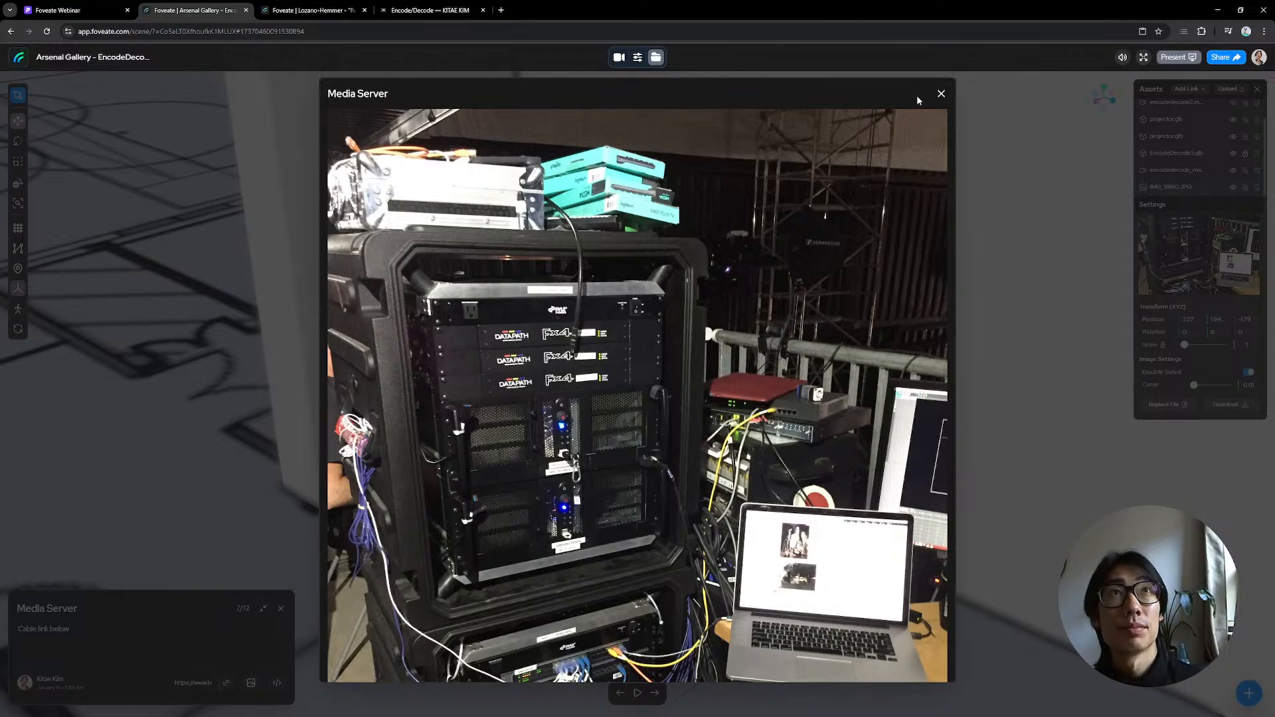
pyautogui.click(940, 95)
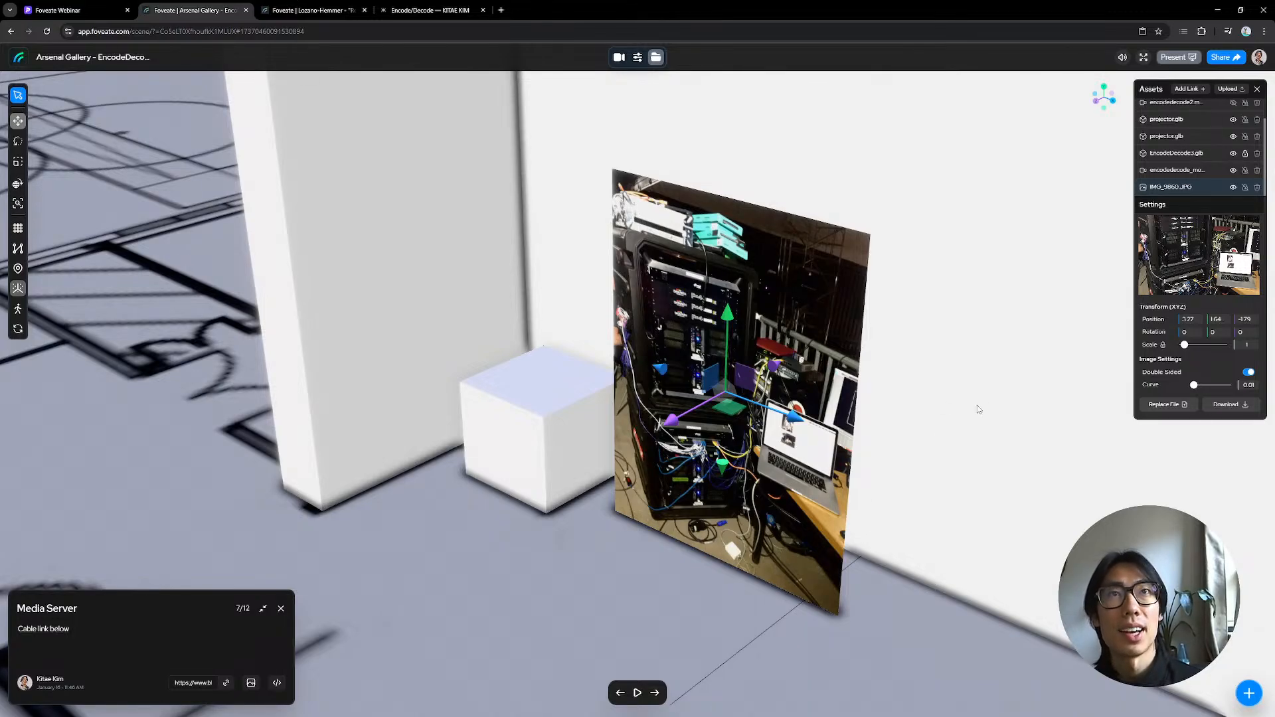
pyautogui.moveTo(770, 309); pyautogui.dragTo(550, 293)
pyautogui.scroll(-8, 549, 293)
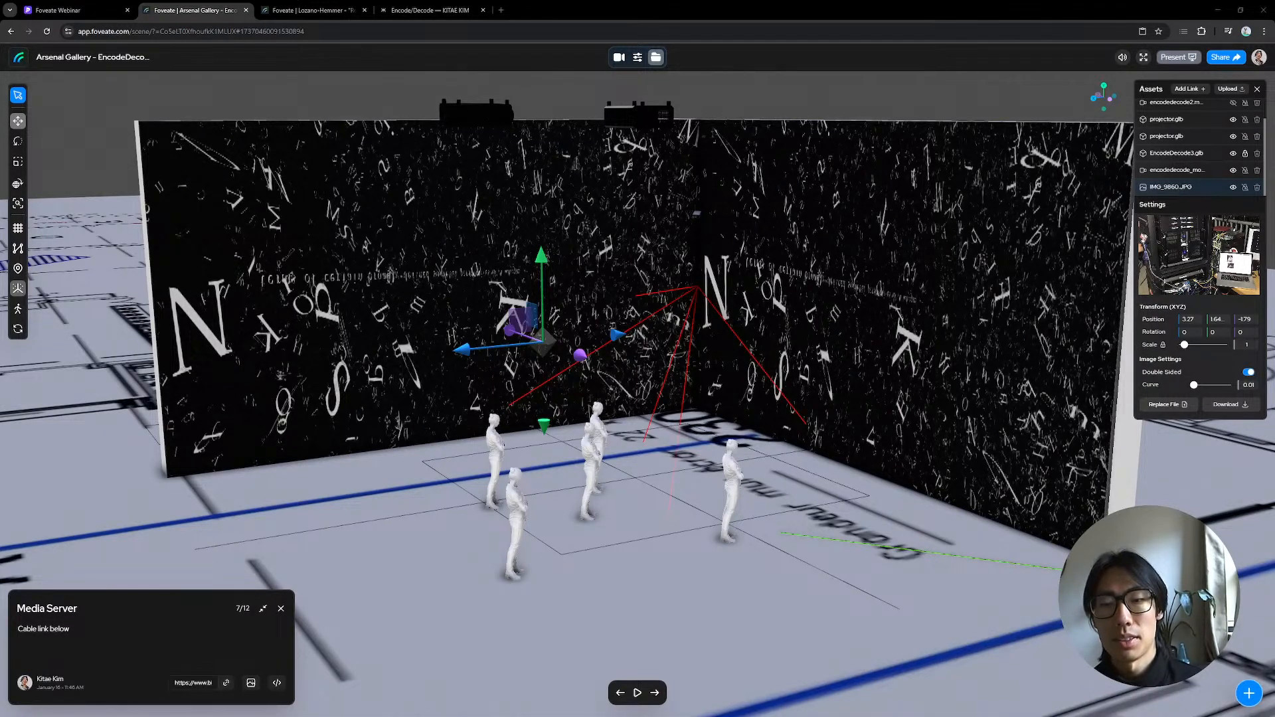
# Step: Switch to Rhino, select each of the two video wall surfaces to inspect their texture mapping, and return to the Foveate scene
pyautogui.hotkey('alt', 'Tab')
pyautogui.click(1066, 177)
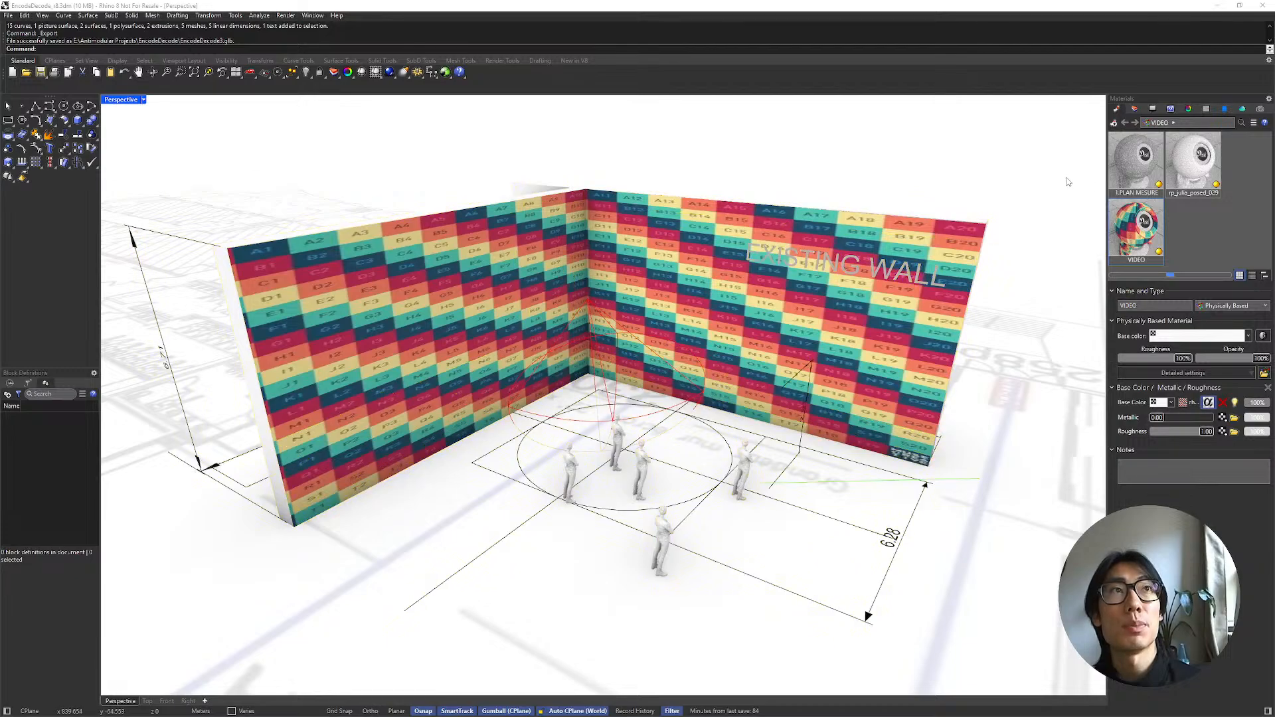
pyautogui.click(607, 308)
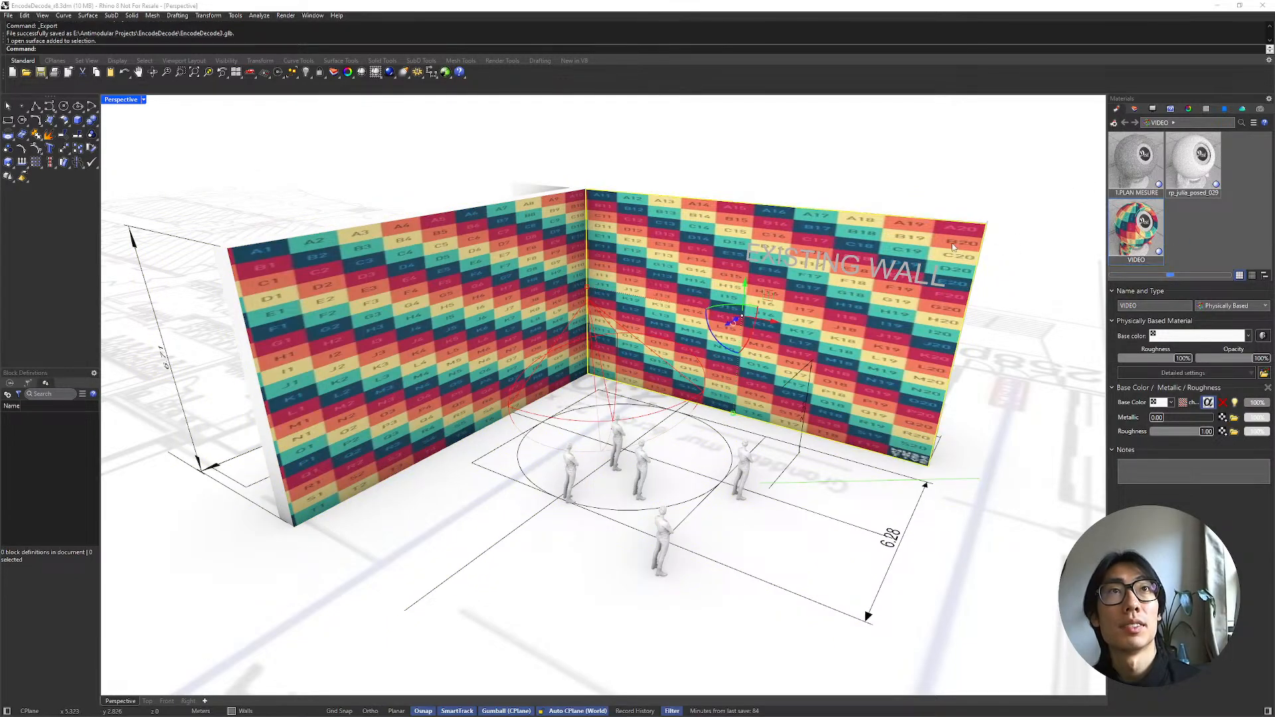
pyautogui.click(568, 292)
pyautogui.click(633, 267)
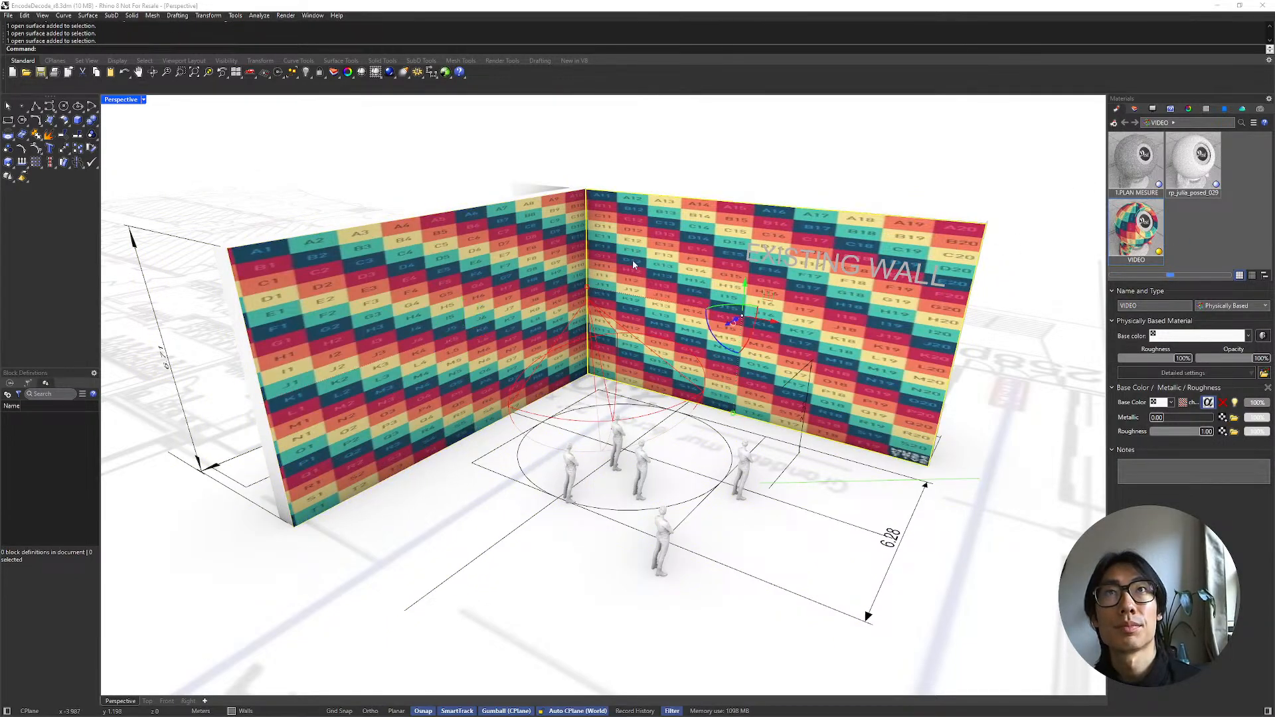
pyautogui.click(575, 266)
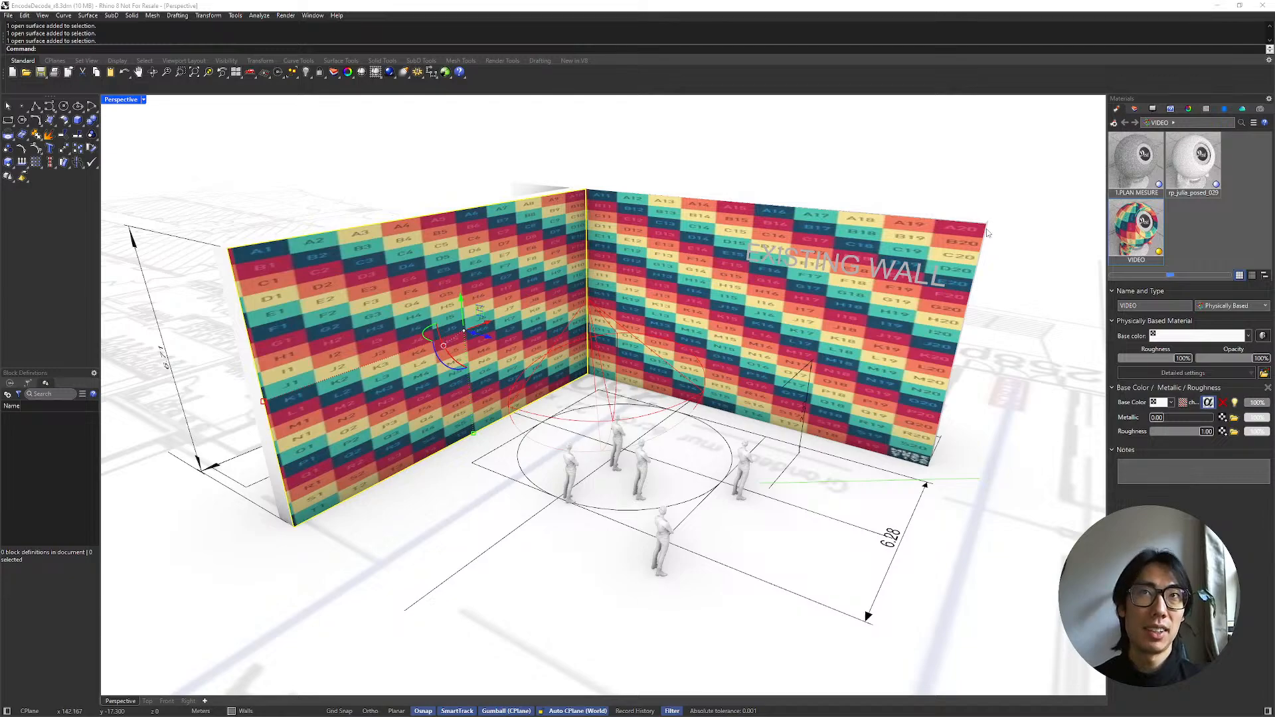
pyautogui.click(1217, 5)
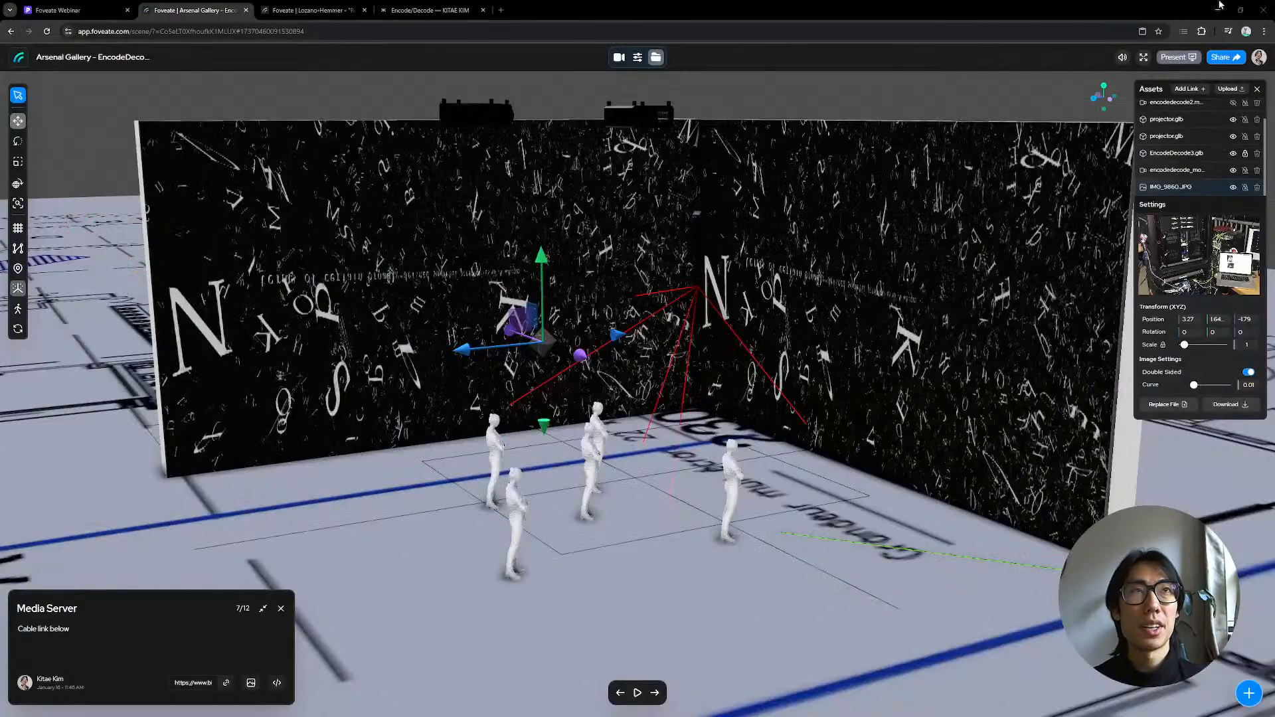
# Step: Select the encodedecode movie asset and check its video mesh options
pyautogui.click(1195, 170)
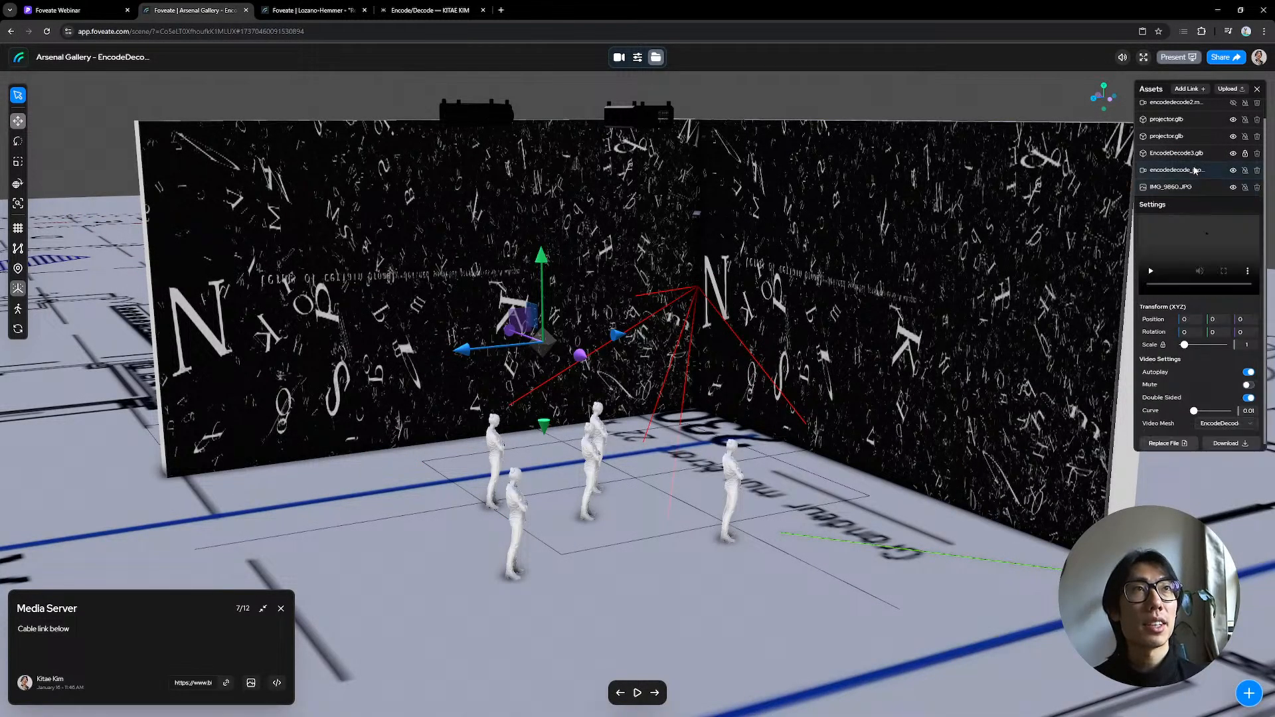
pyautogui.click(1211, 425)
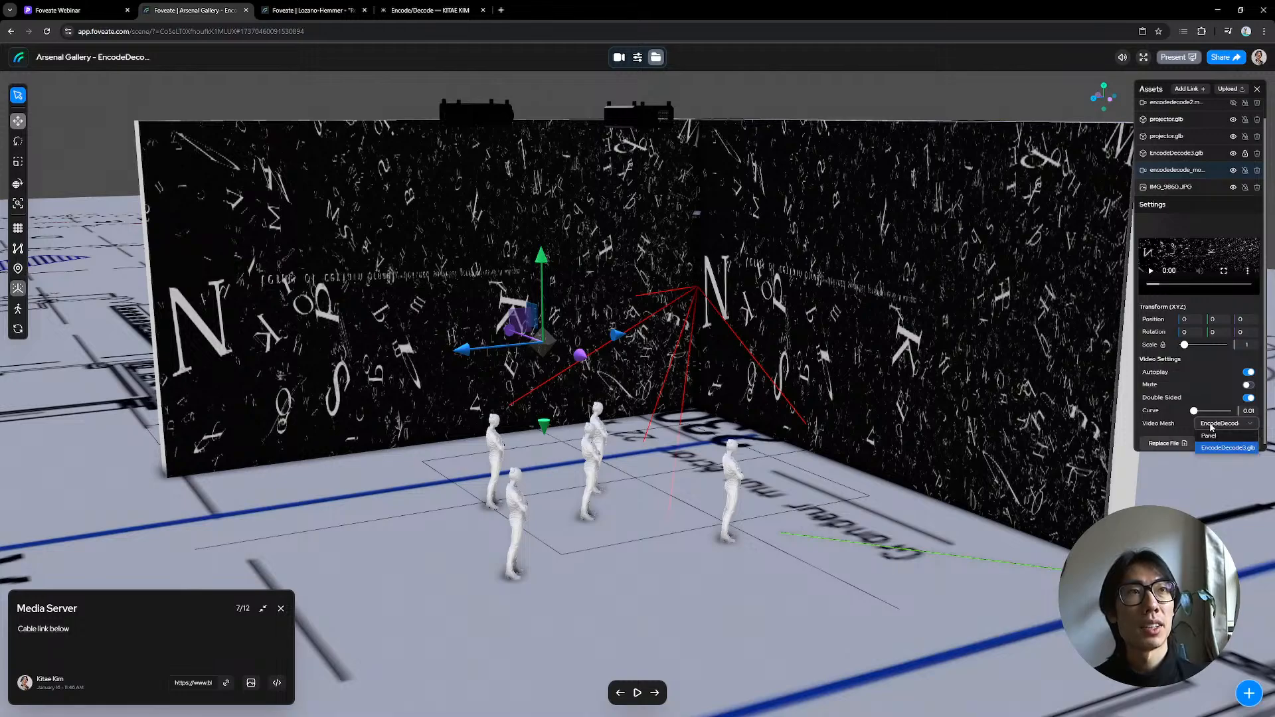
pyautogui.click(969, 416)
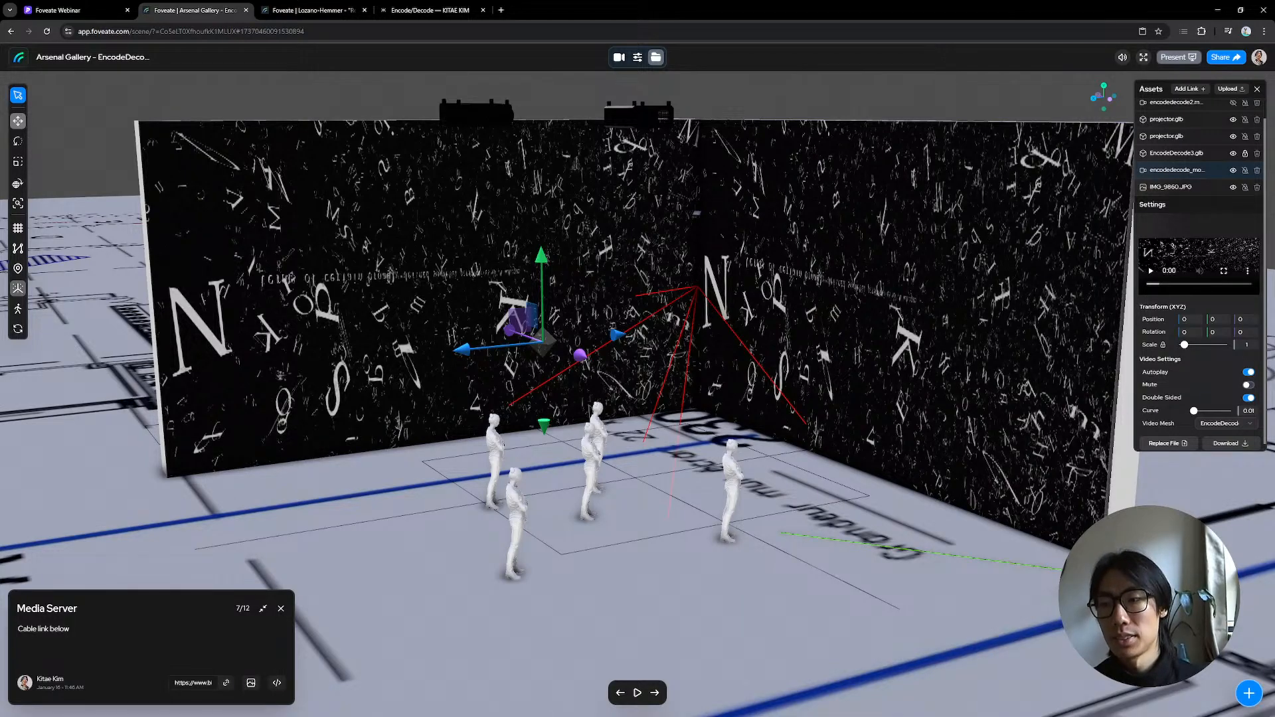
# Step: Add fullscreen_hero.mp4 from the EncodeDecode project folder to the scene and set its video mesh to EncodeDecode3.glb
pyautogui.hotkey('alt', 'Tab')
pyautogui.scroll(-2, 303, 463)
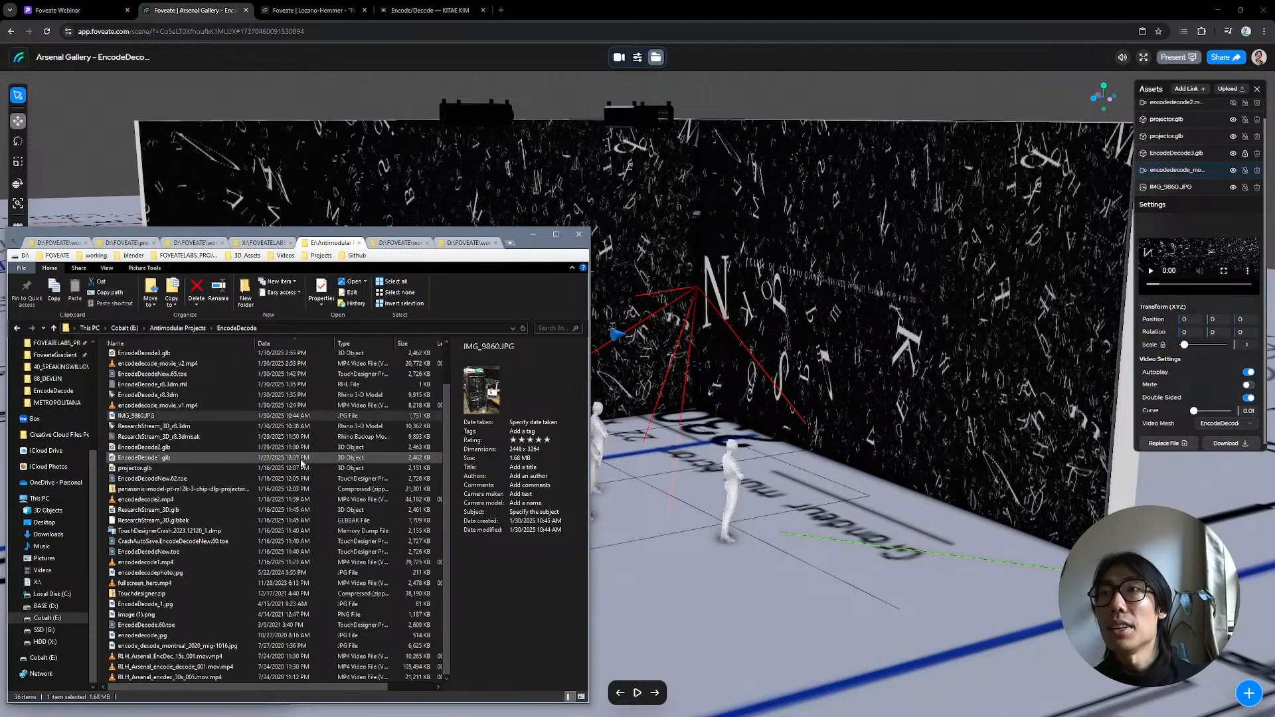
pyautogui.click(185, 584)
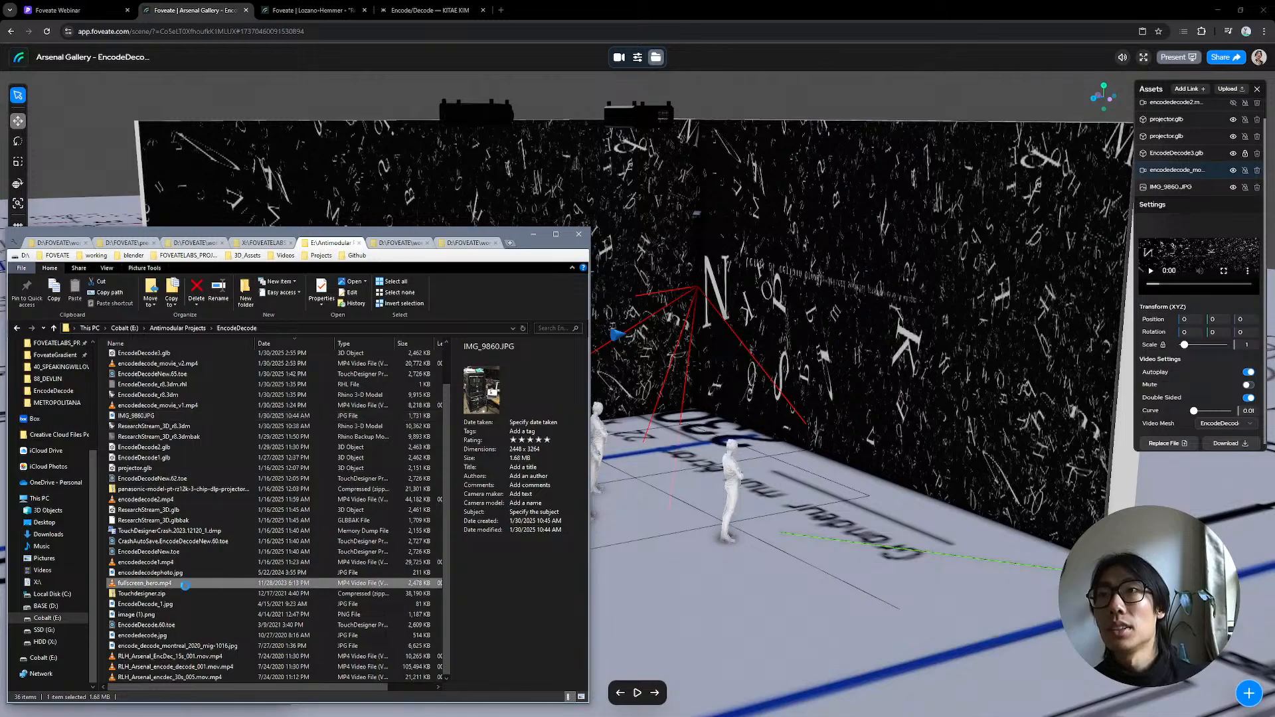
pyautogui.moveTo(185, 583); pyautogui.dragTo(903, 259)
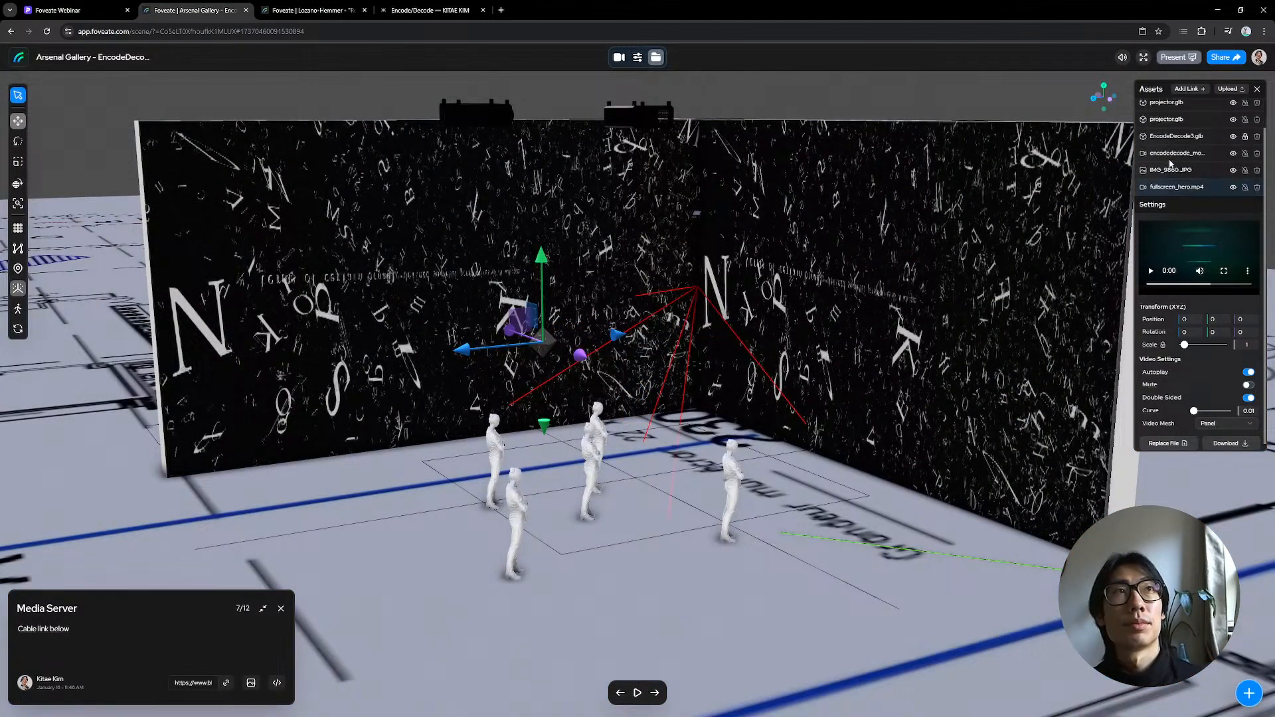
pyautogui.click(1226, 423)
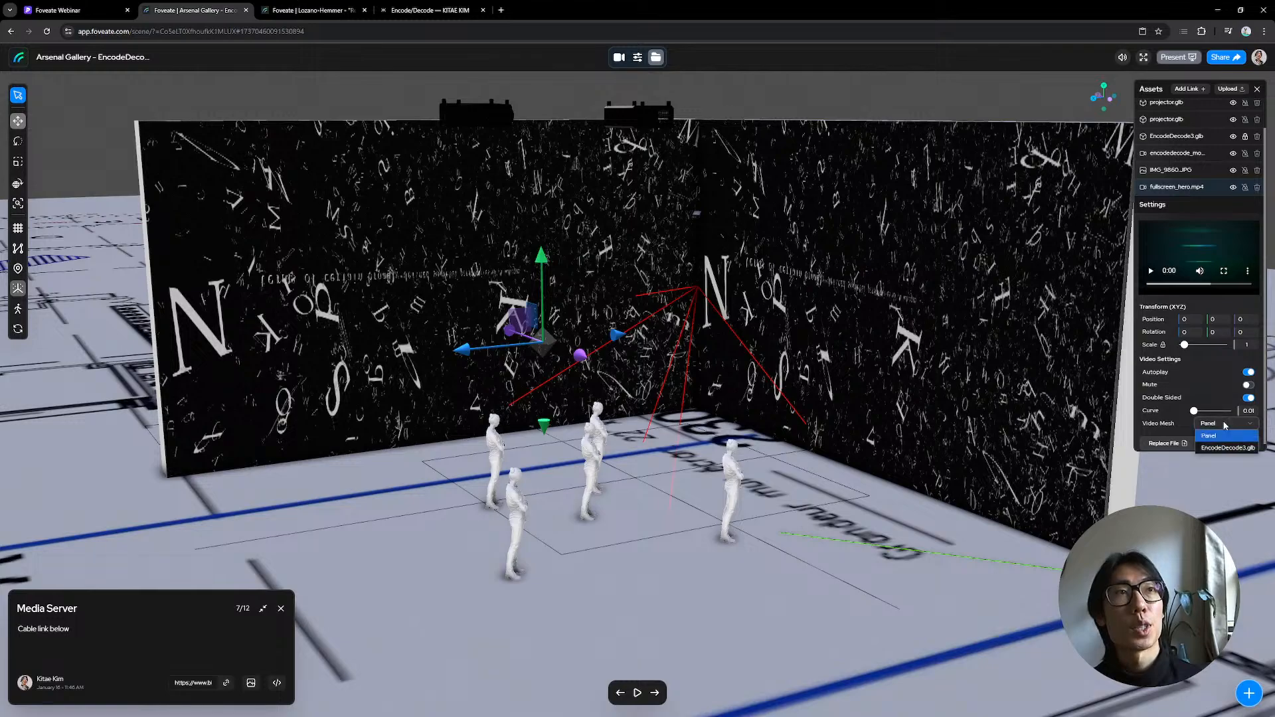
pyautogui.click(1225, 449)
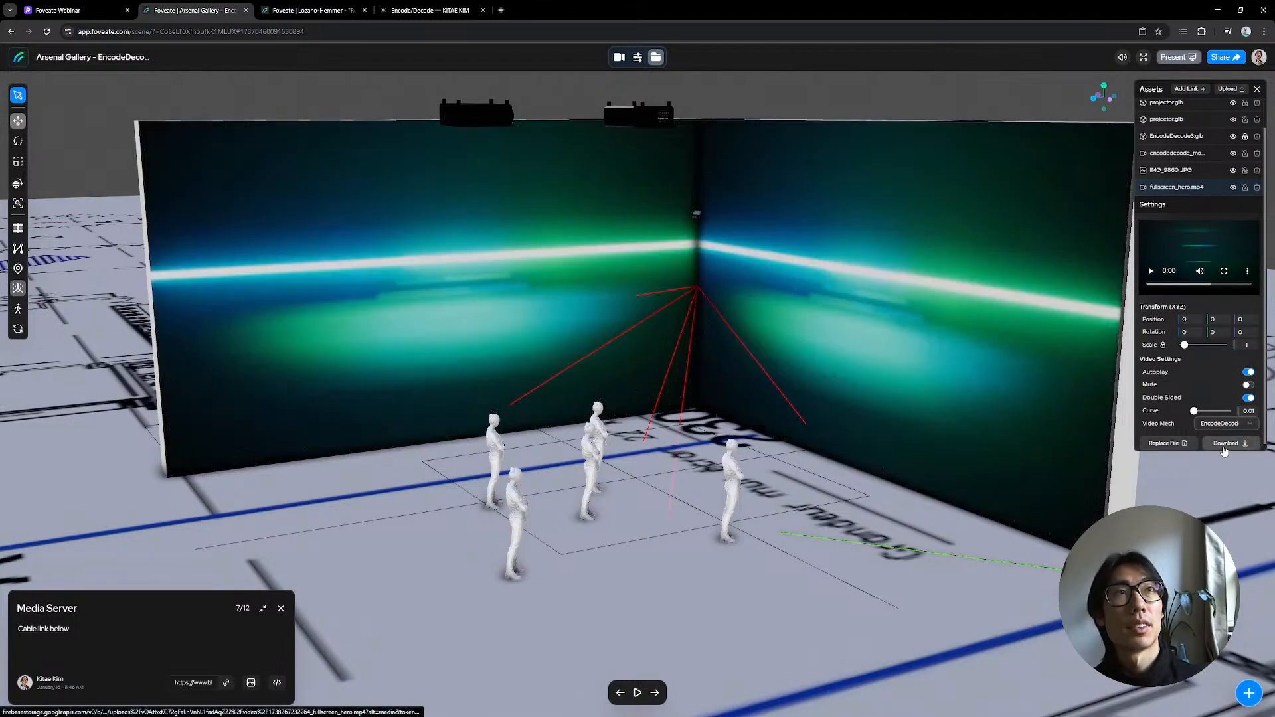
# Step: Step back to the 'Encode Decode' moment to check the new wall video, look at Tracking Camera View and return to Media Server
pyautogui.click(638, 692)
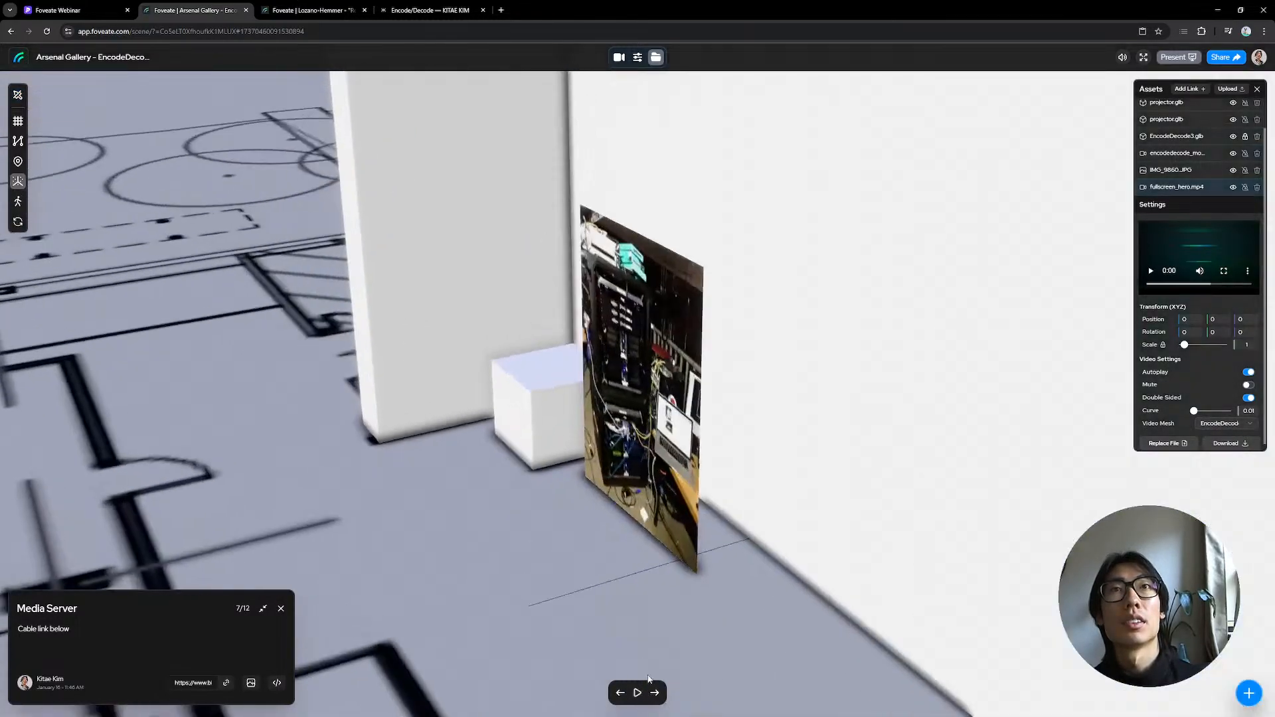
pyautogui.press('Left')
pyautogui.press('Left')
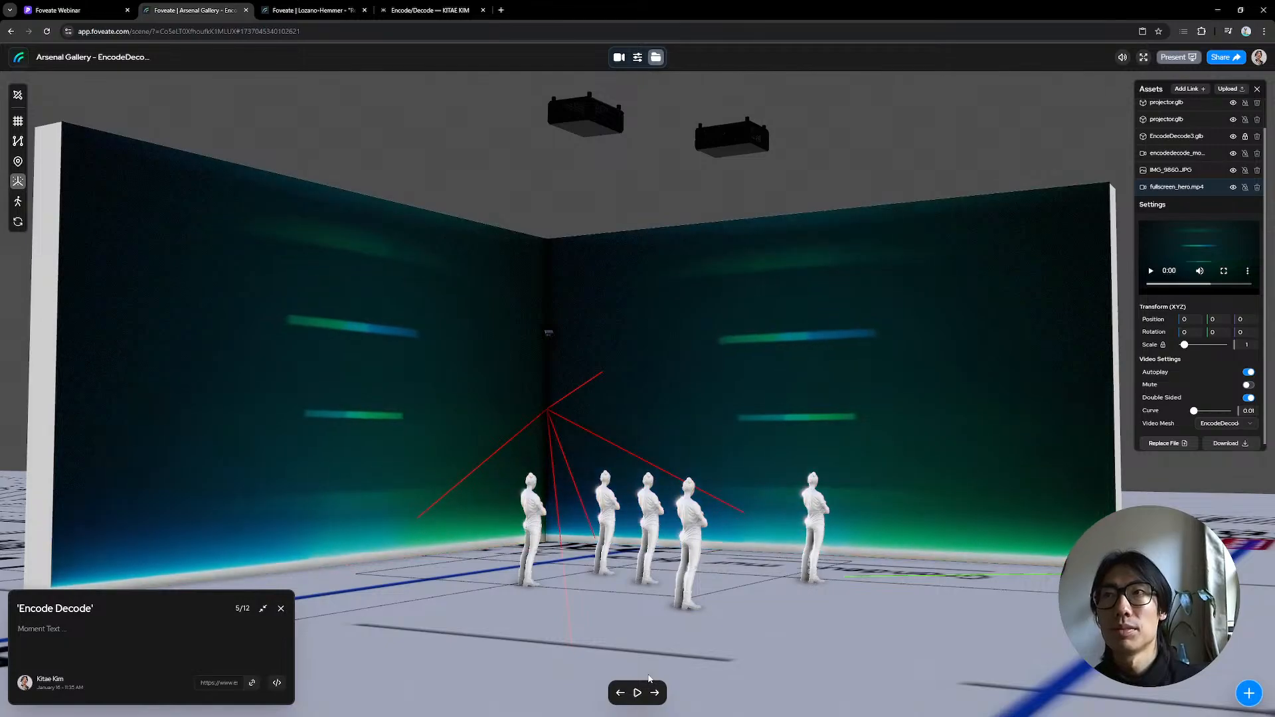
pyautogui.press('Right')
pyautogui.press('Right')
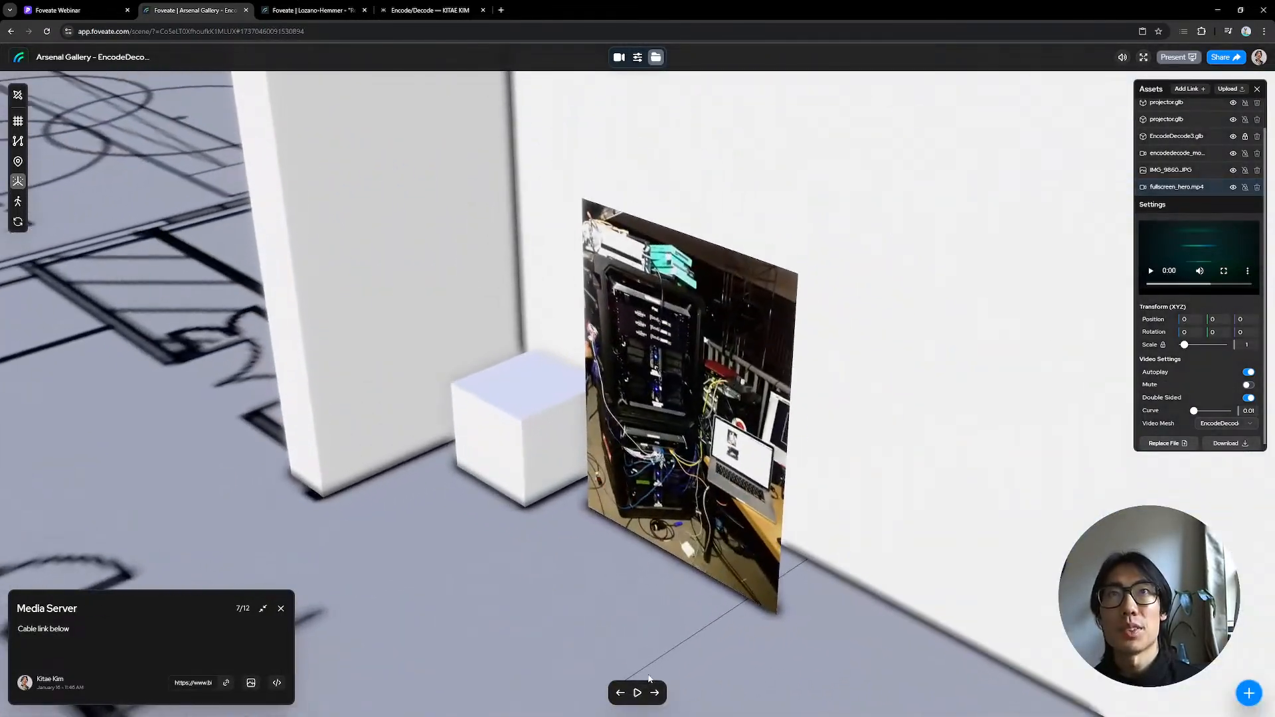
pyautogui.press('Right')
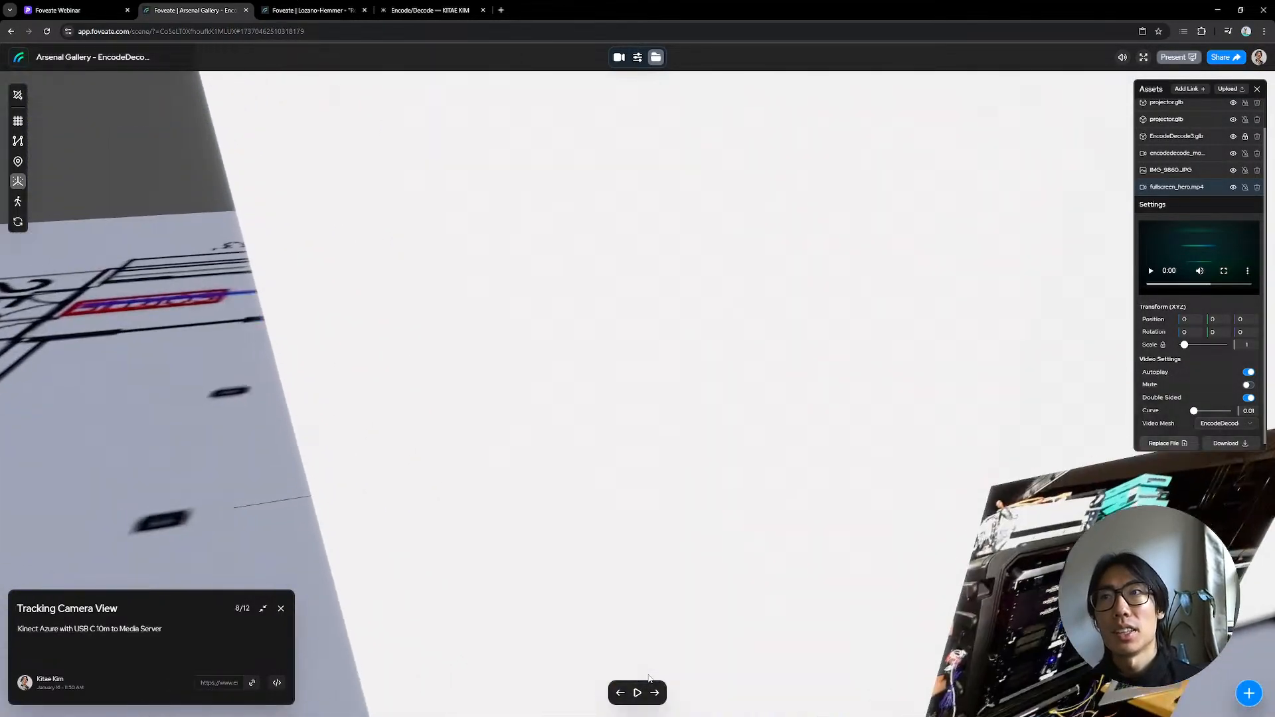
pyautogui.press('Left')
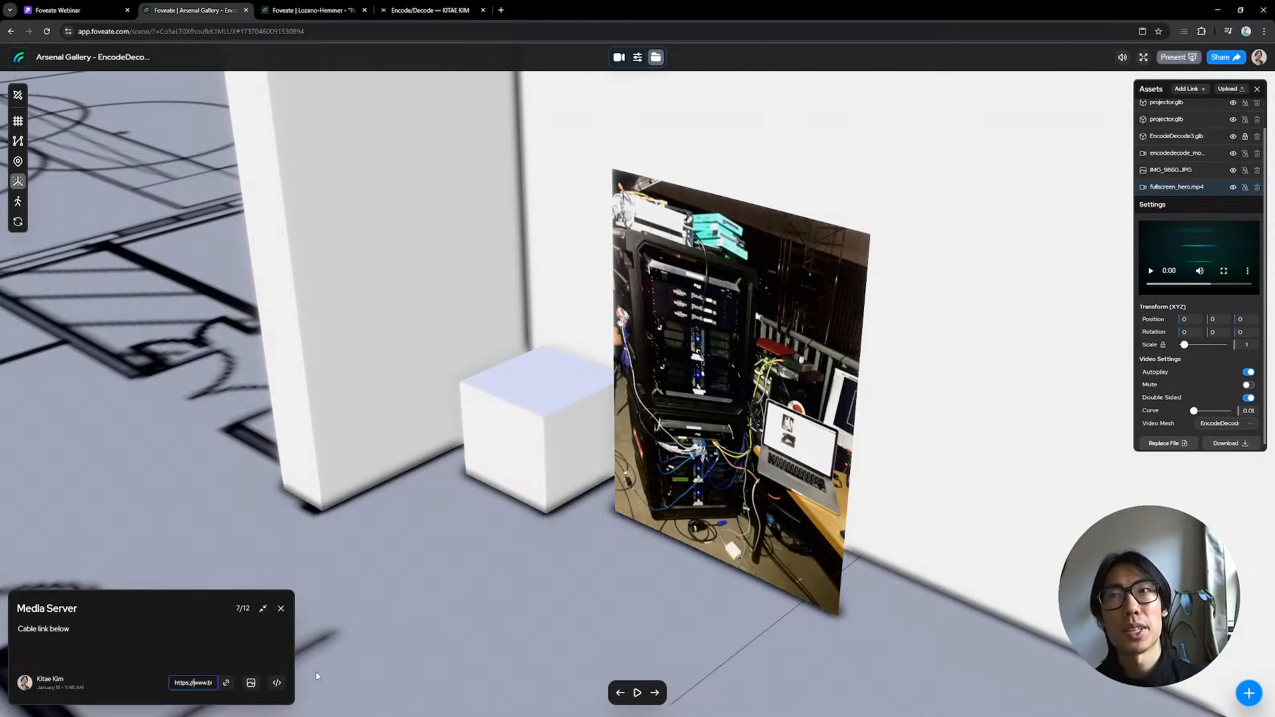
# Step: Open the cable link attached to the Media Server moment and enlarge the product image of the USB connectors
pyautogui.click(227, 682)
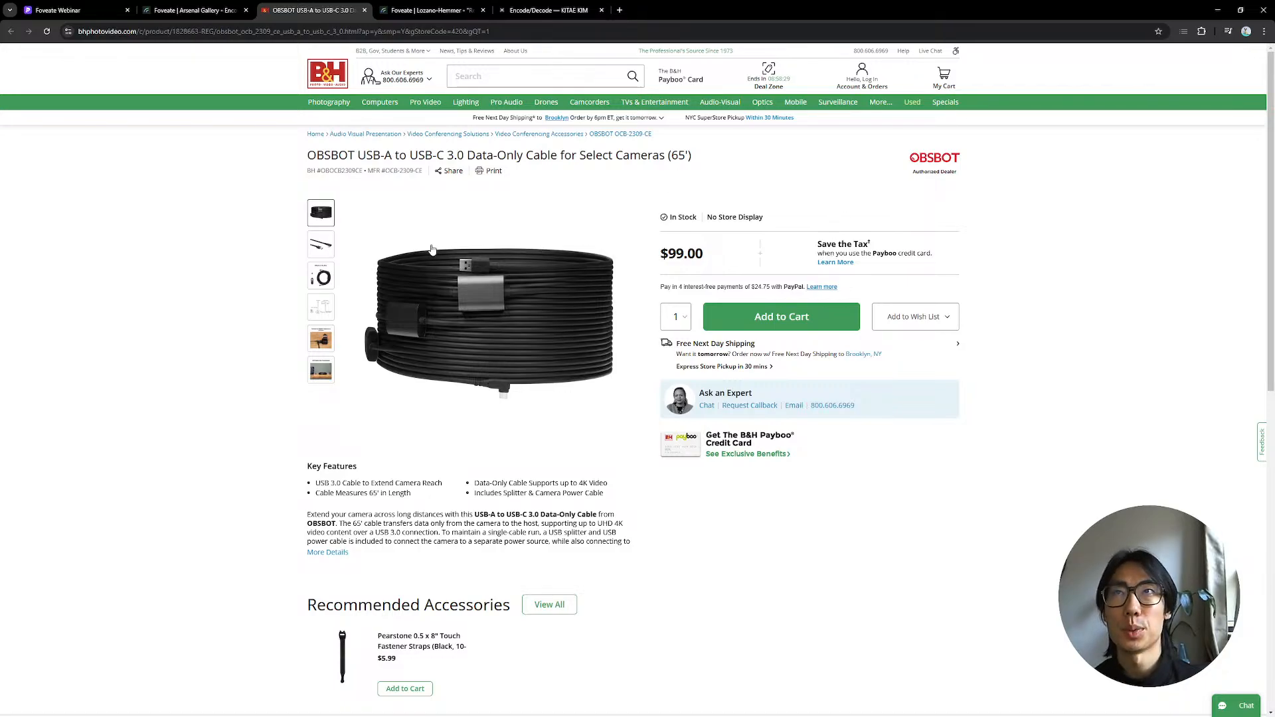
pyautogui.click(320, 246)
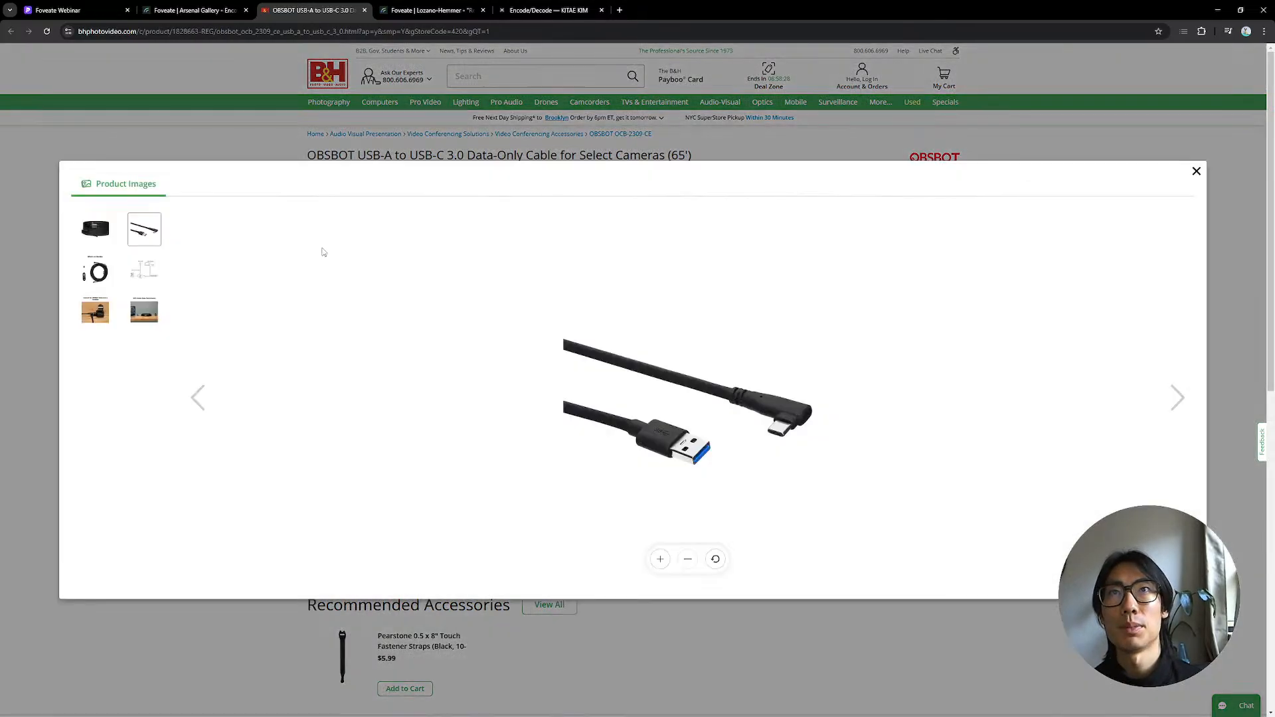
# Step: Close the enlarged cable image, return to the scene and advance through Tracking Camera View to the '3.6m from ground' moment
pyautogui.click(1196, 171)
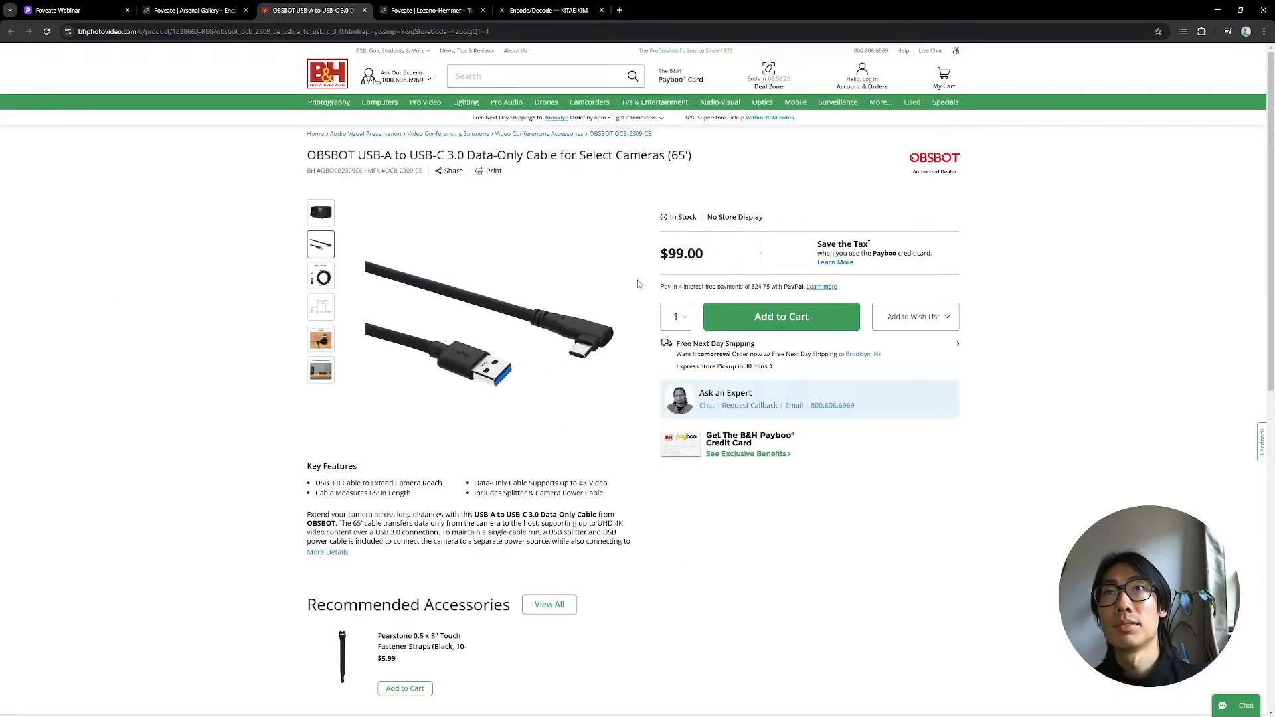
pyautogui.click(199, 10)
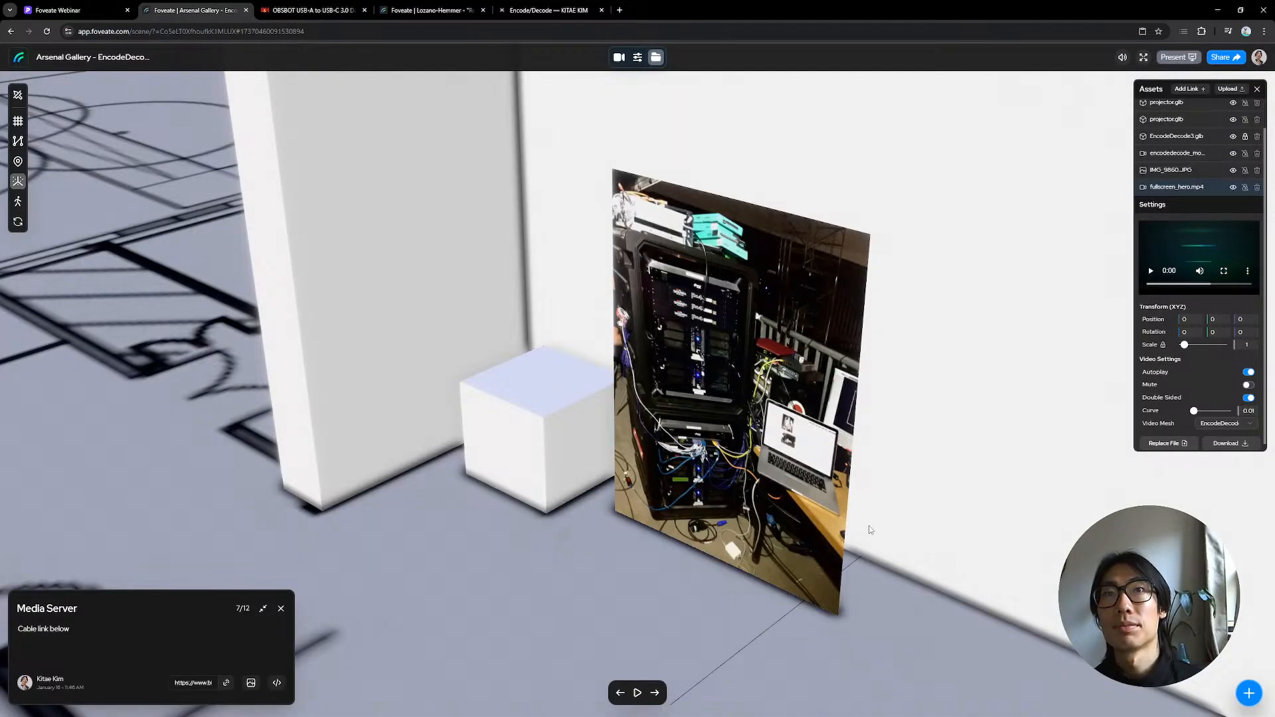
pyautogui.click(655, 693)
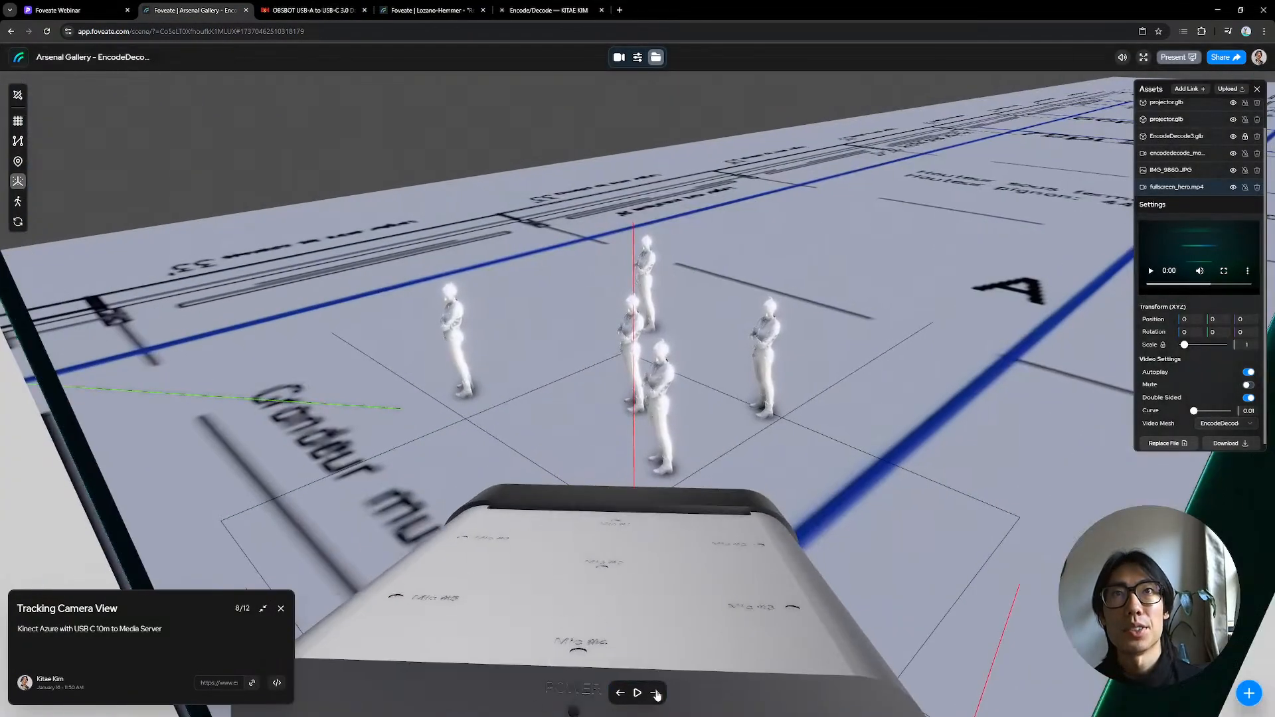
pyautogui.click(655, 693)
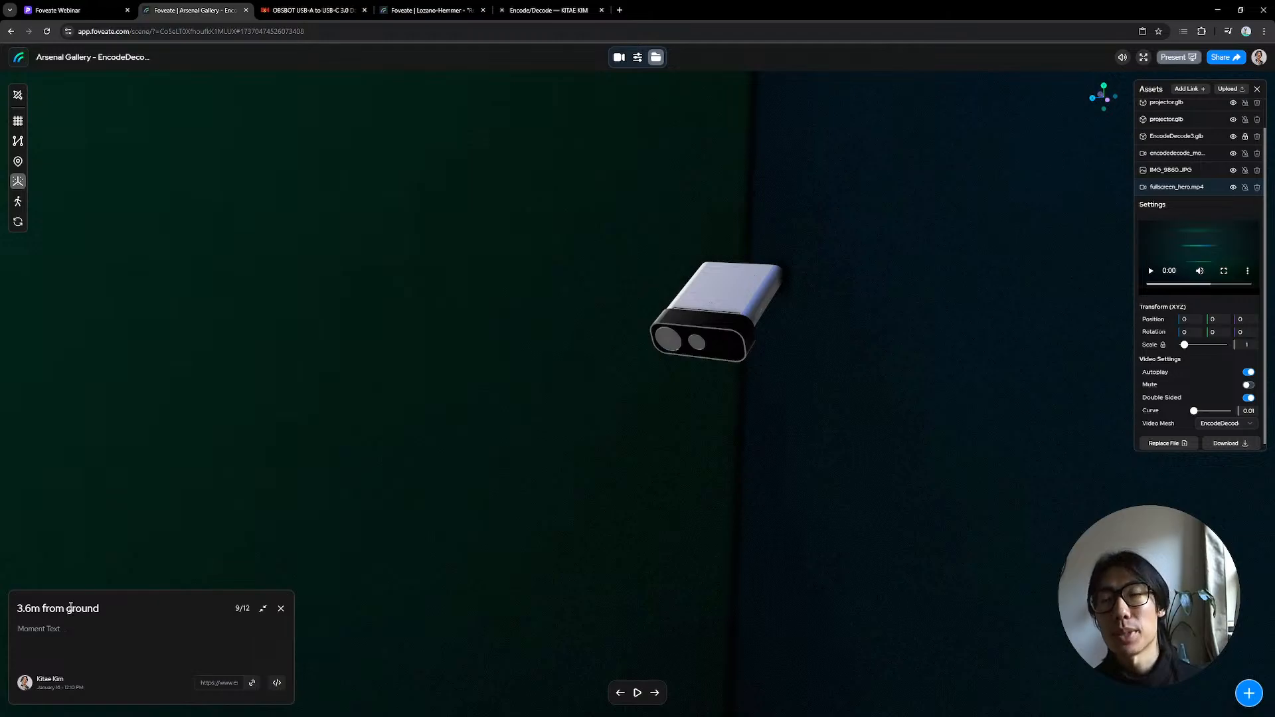
# Step: Examine the tracking camera's placement relative to the projection walls, projectors and visitor figures, from close up to the whole installation
pyautogui.scroll(-8, 714, 308)
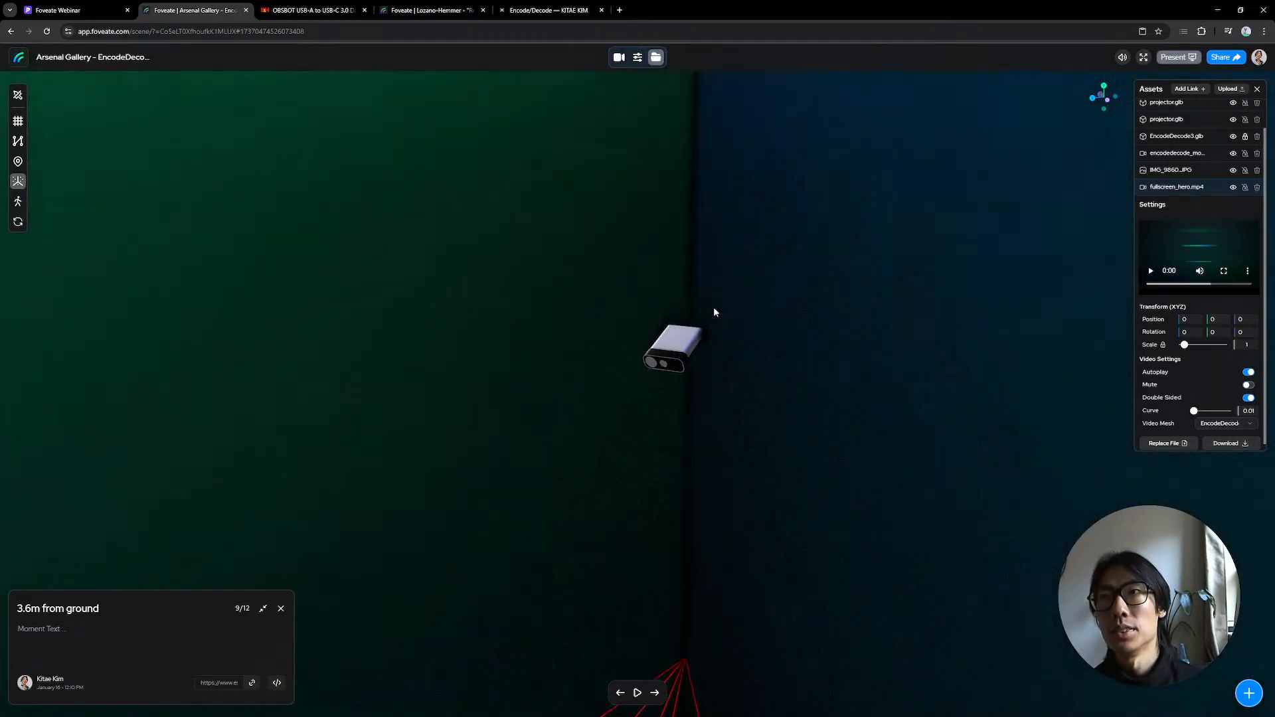
pyautogui.moveTo(717, 395); pyautogui.dragTo(748, 268)
pyautogui.scroll(-5, 746, 264)
pyautogui.moveTo(733, 409); pyautogui.dragTo(720, 194)
pyautogui.scroll(-5, 690, 194)
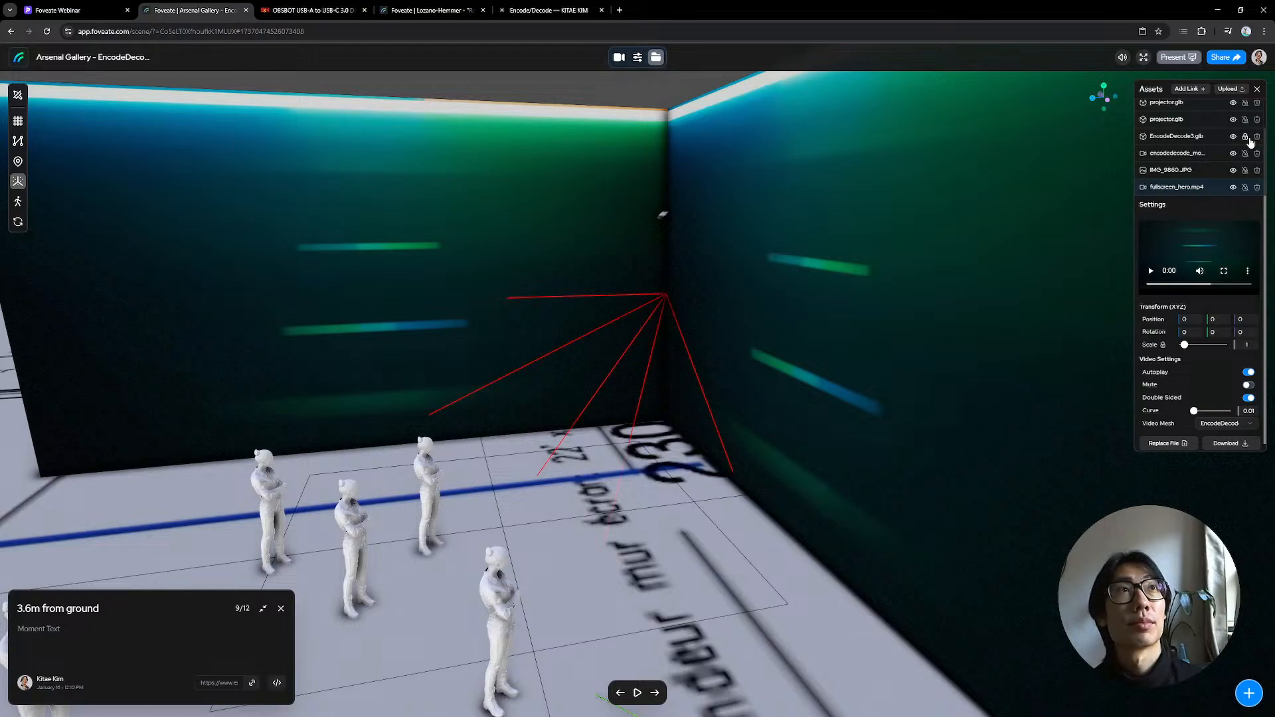
pyautogui.scroll(-6, 739, 351)
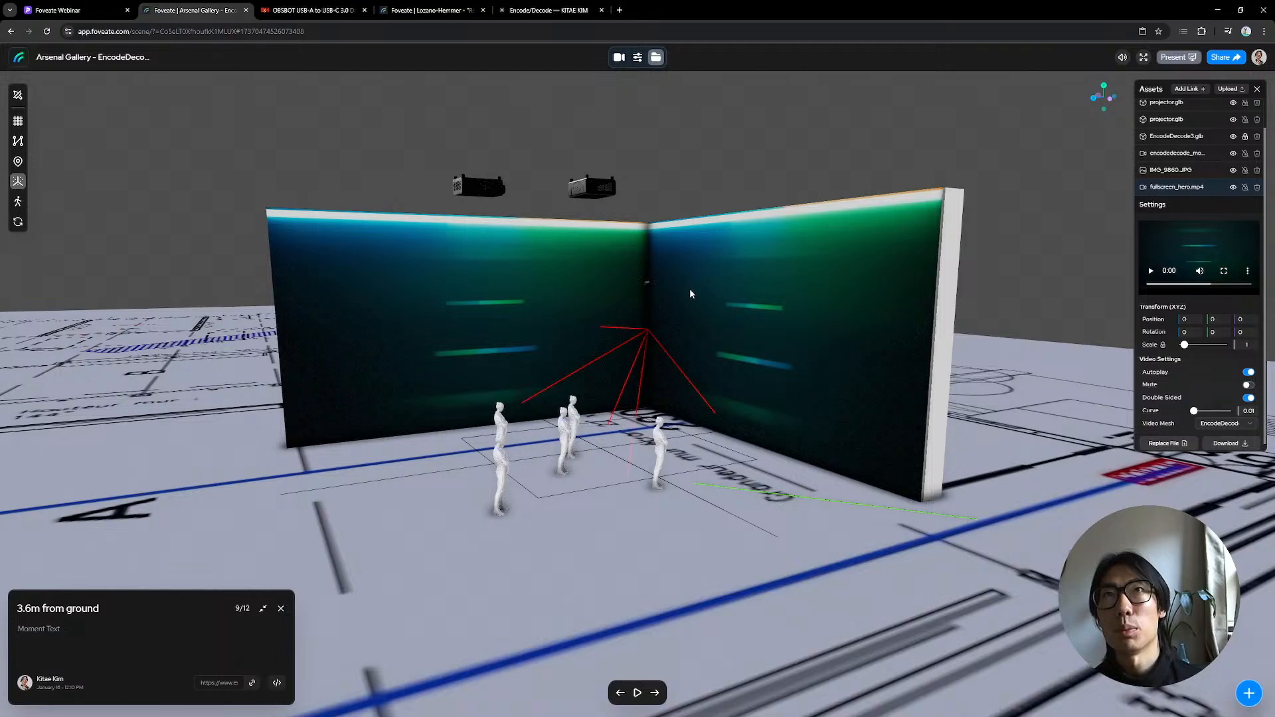
pyautogui.moveTo(689, 288); pyautogui.dragTo(670, 337)
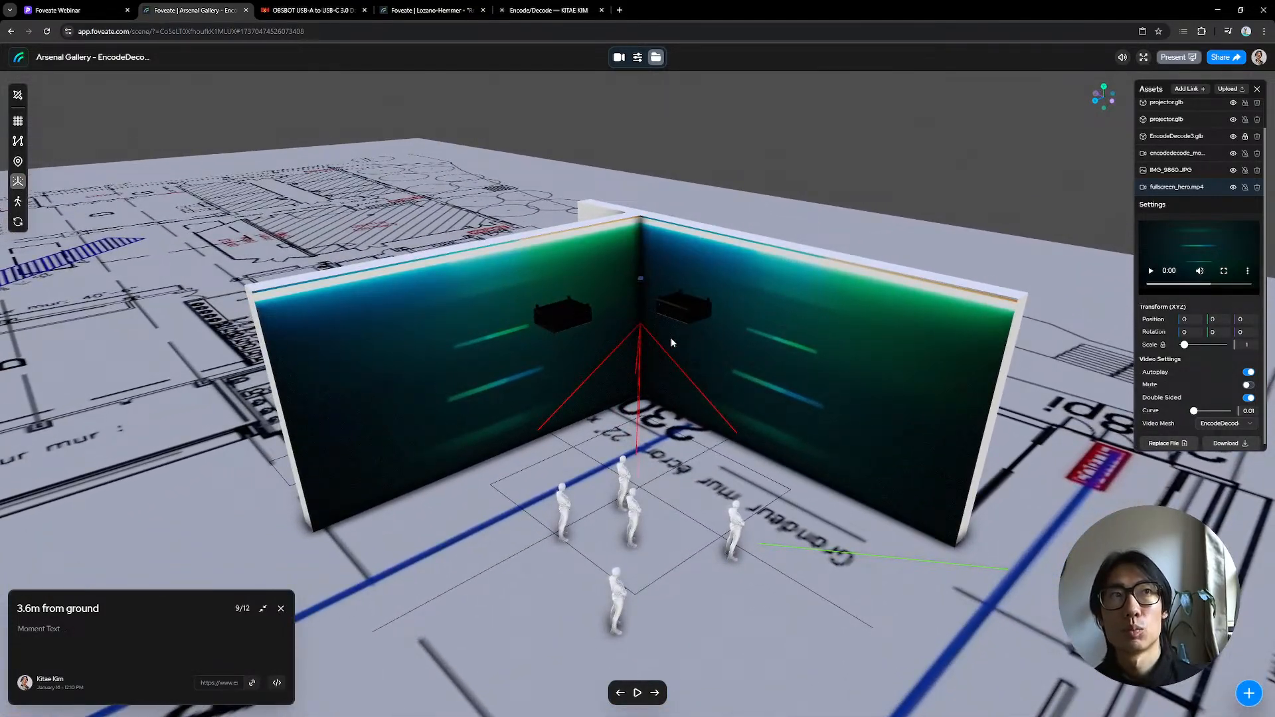
# Step: Open the scene's sharing settings and disable its share link
pyautogui.click(1222, 57)
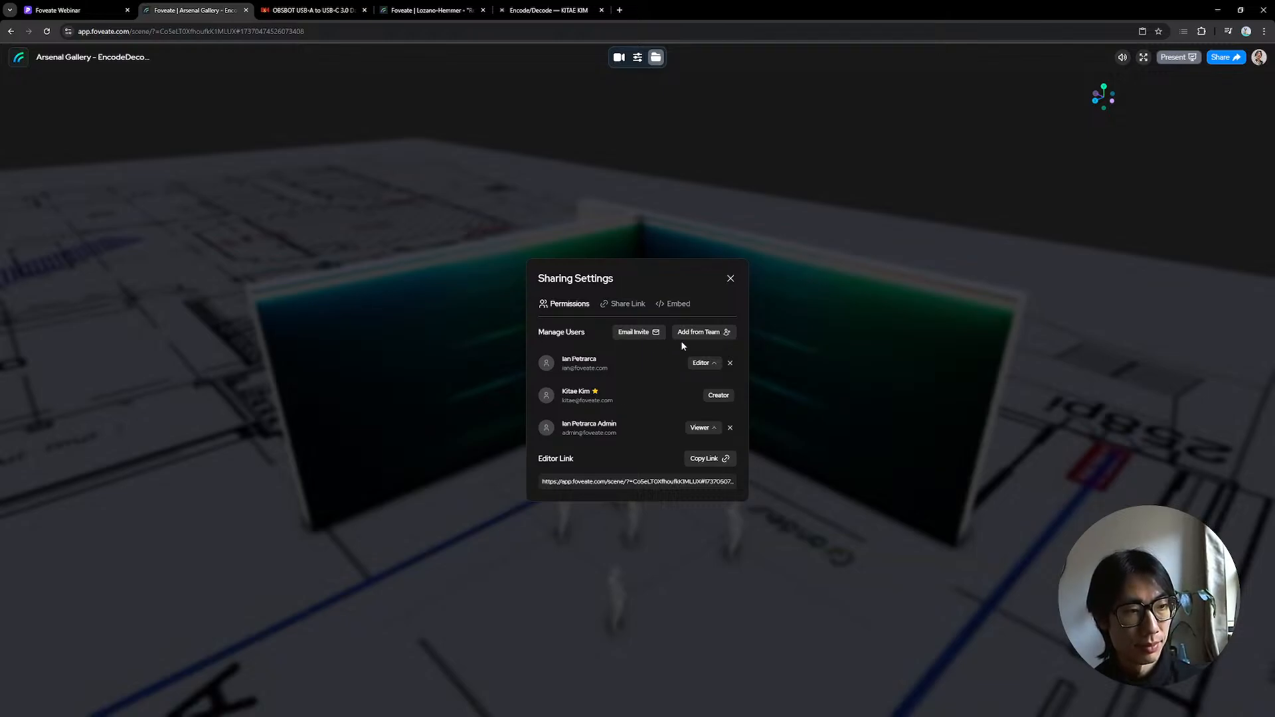
pyautogui.click(624, 304)
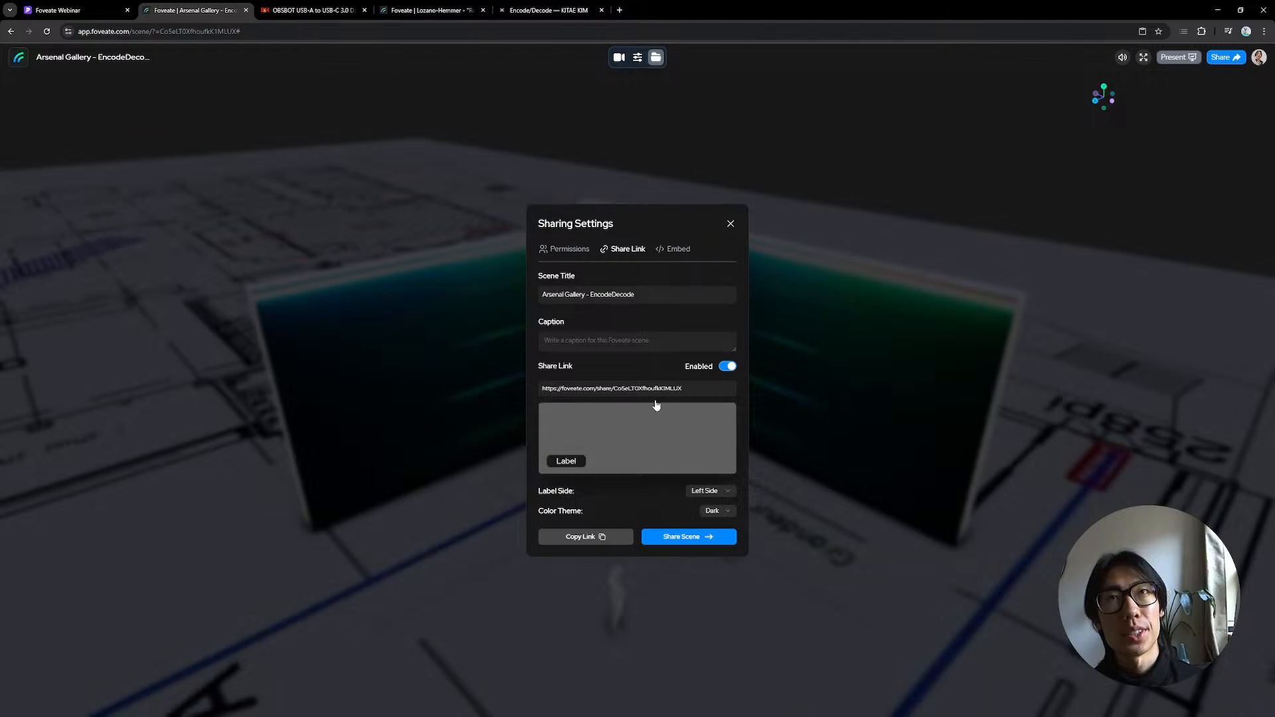
pyautogui.click(728, 367)
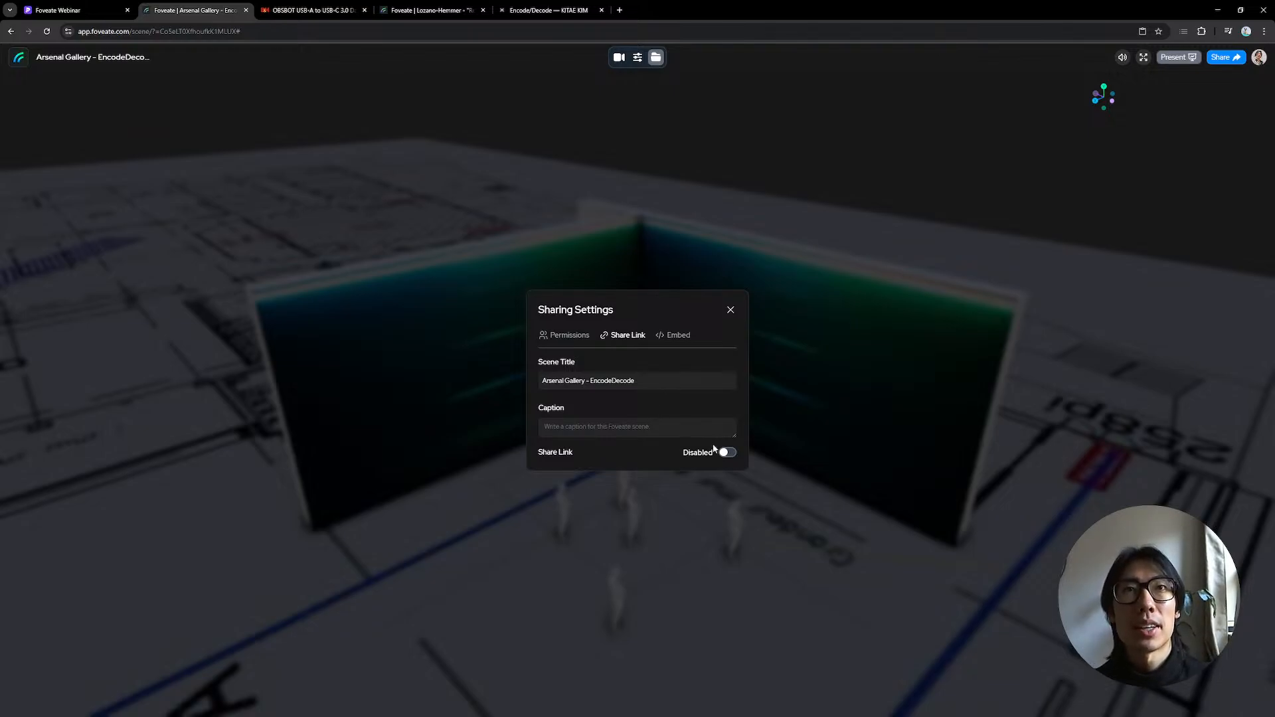
# Step: Set the permission of the first listed user to Viewer
pyautogui.click(576, 337)
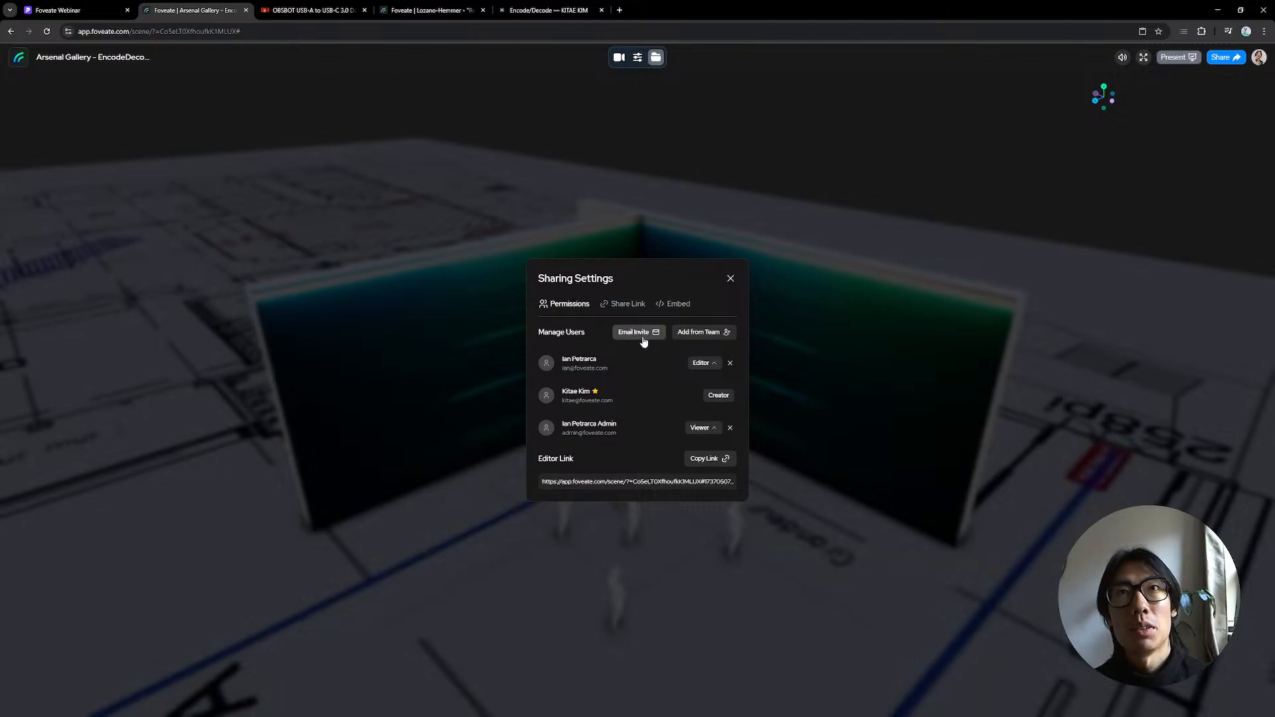
pyautogui.click(701, 363)
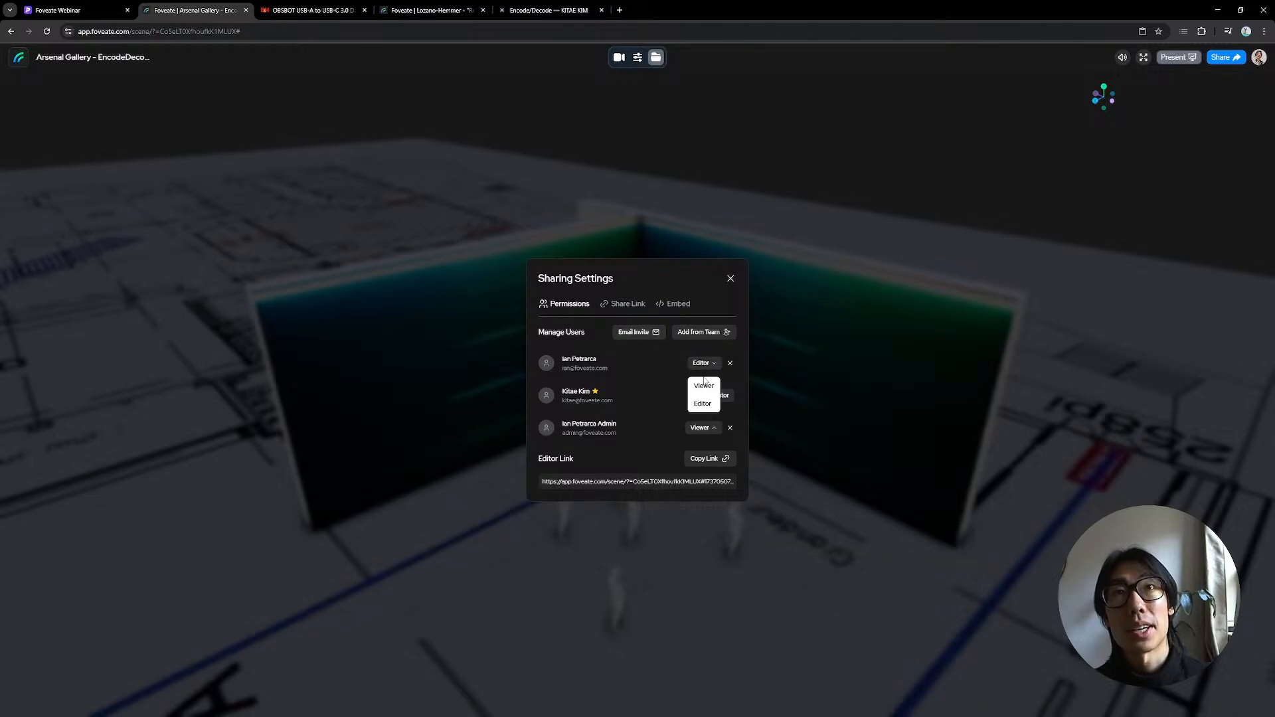
pyautogui.click(704, 385)
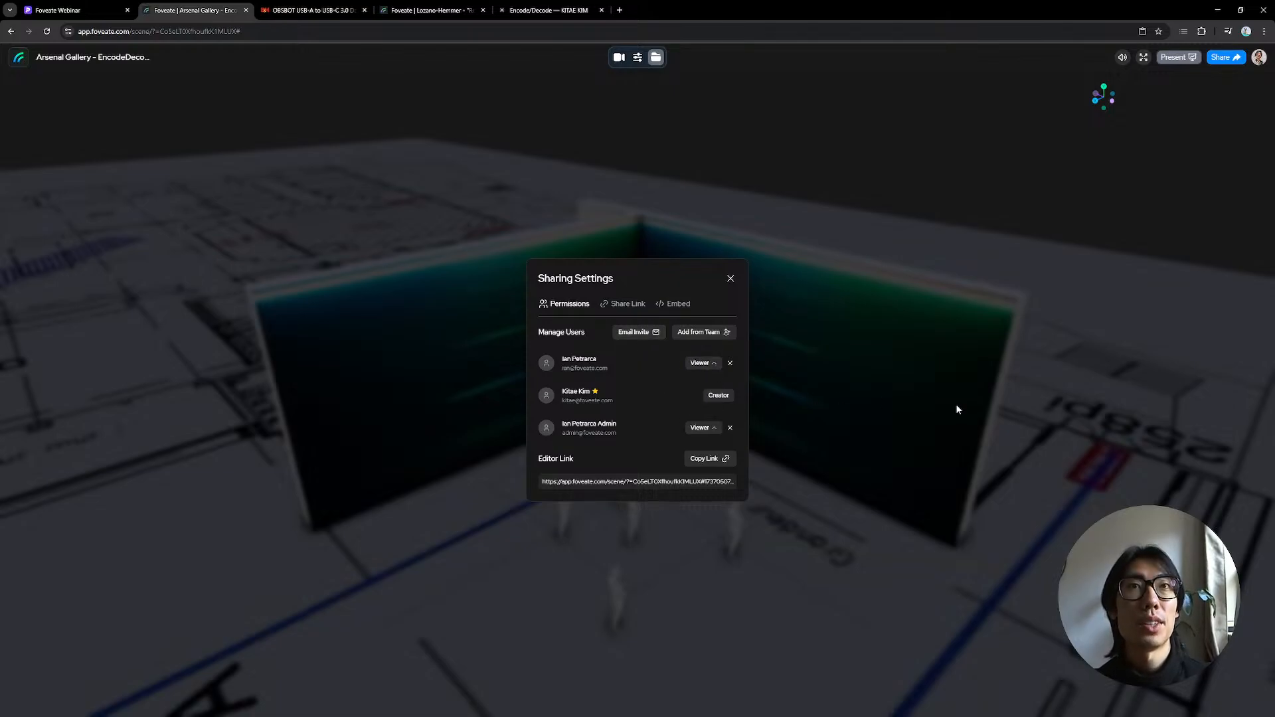
# Step: Review the share link, user permissions and embed code in the sharing settings, and close them
pyautogui.click(642, 305)
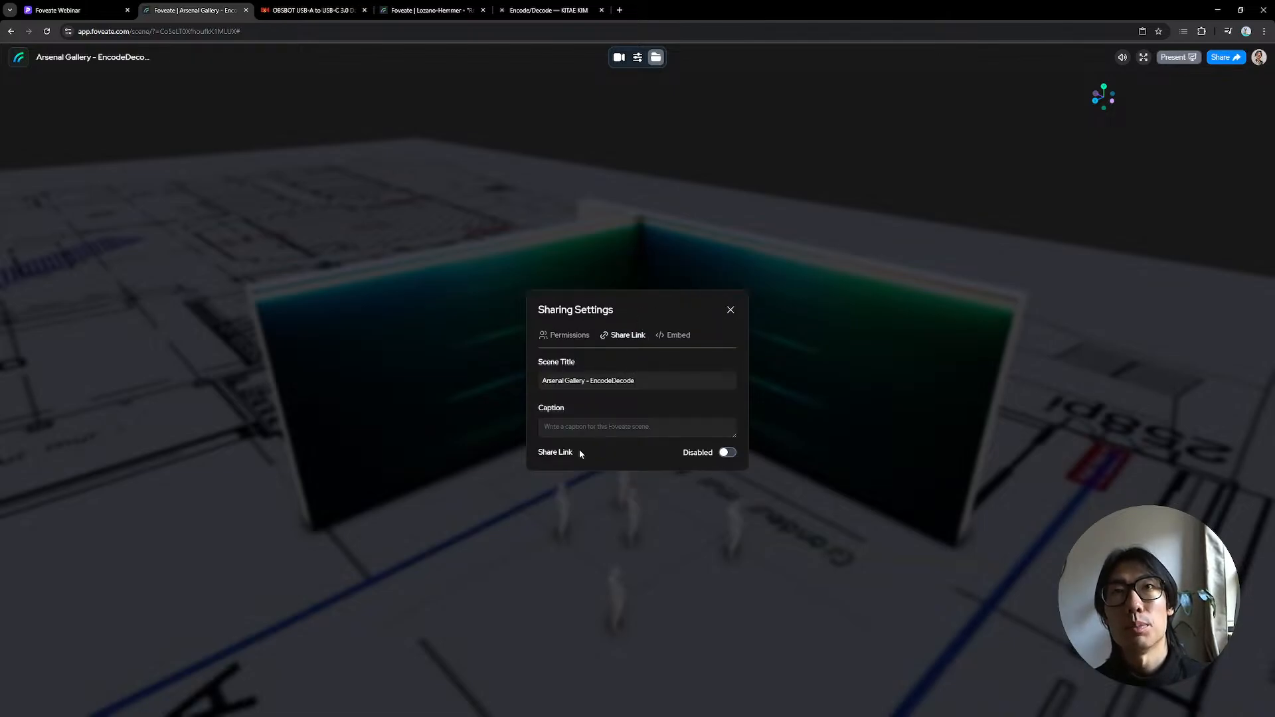
pyautogui.click(585, 334)
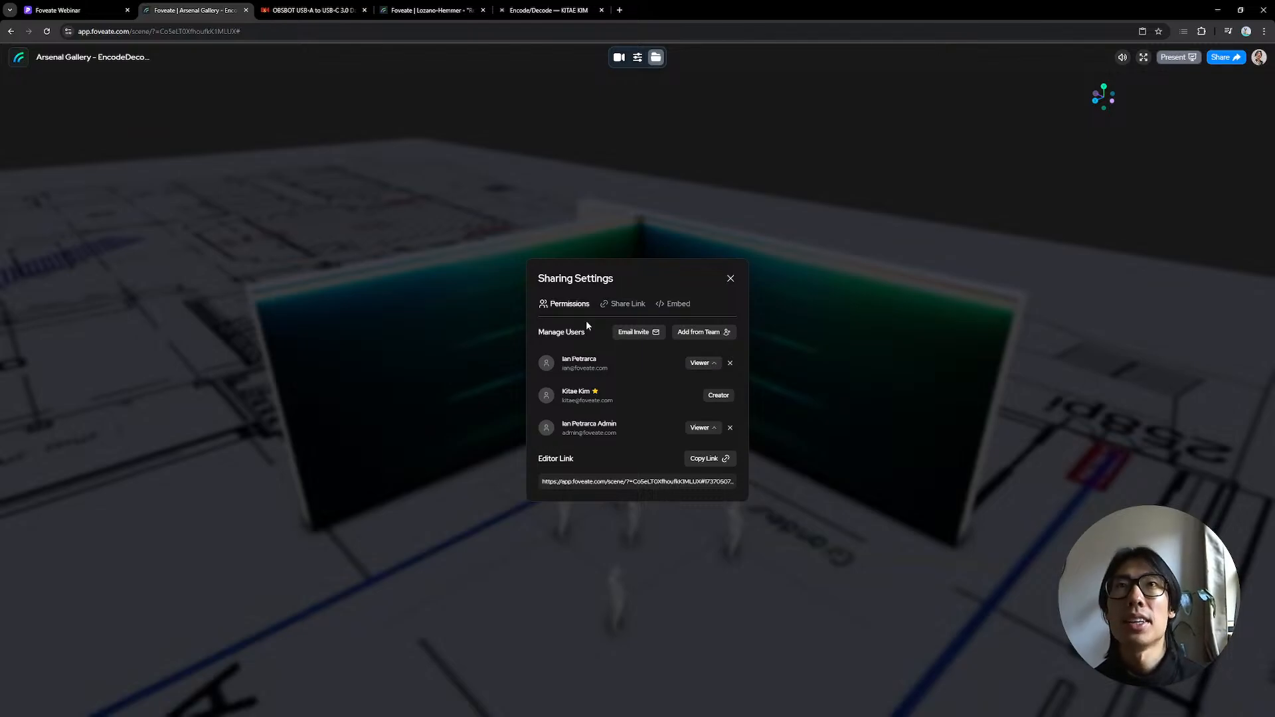
pyautogui.click(663, 305)
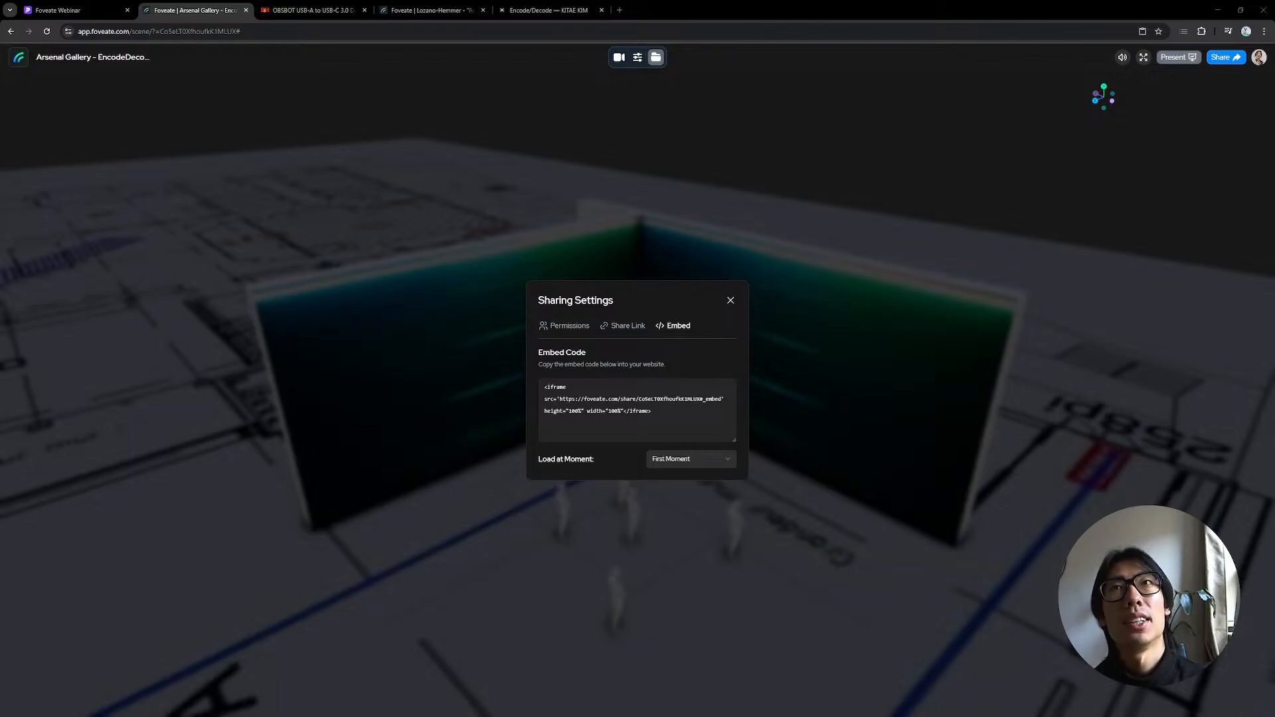
pyautogui.click(730, 300)
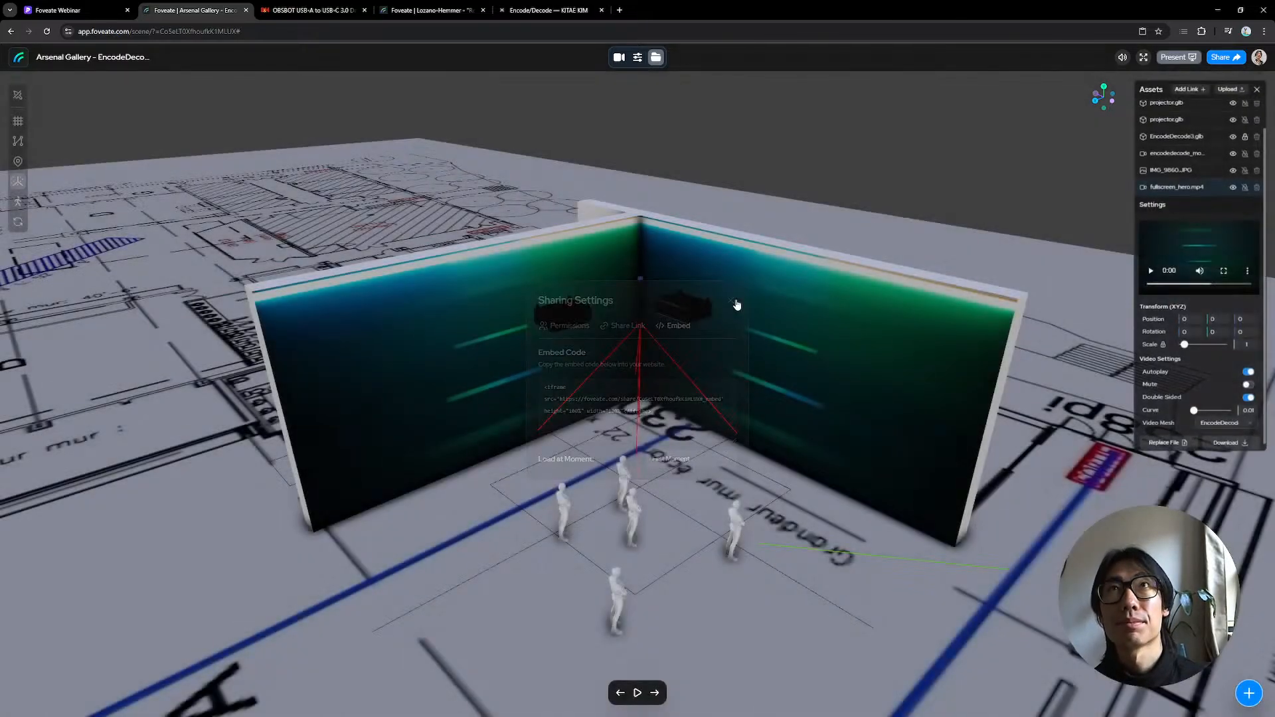
# Step: Close the cable product page, return to the dashboard and create a new scene
pyautogui.moveTo(592, 218); pyautogui.dragTo(607, 209)
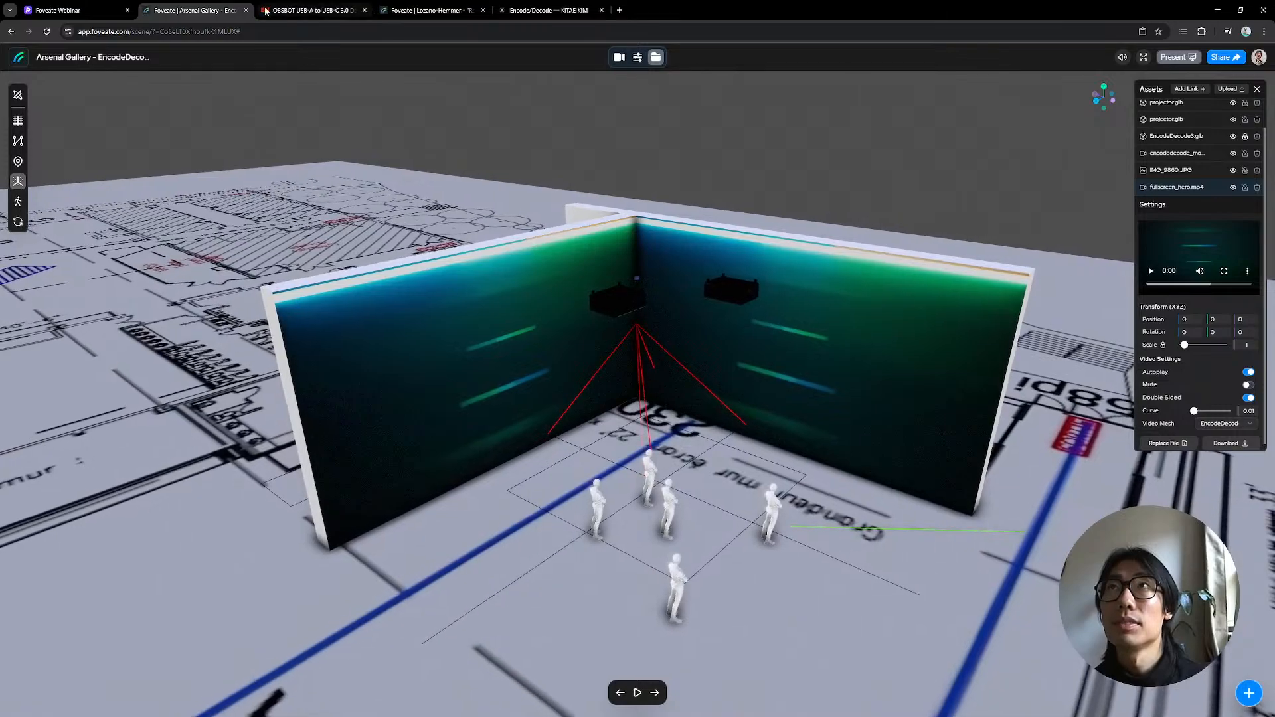
pyautogui.click(364, 10)
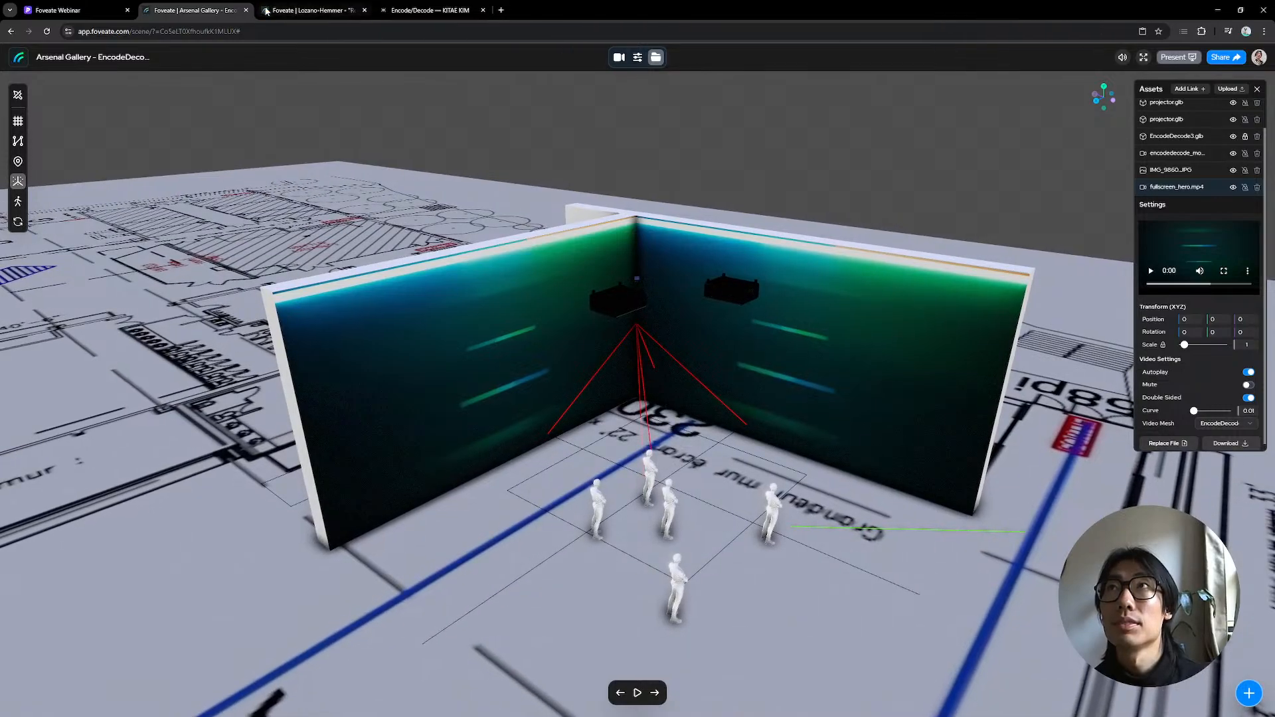
pyautogui.click(19, 57)
pyautogui.click(684, 95)
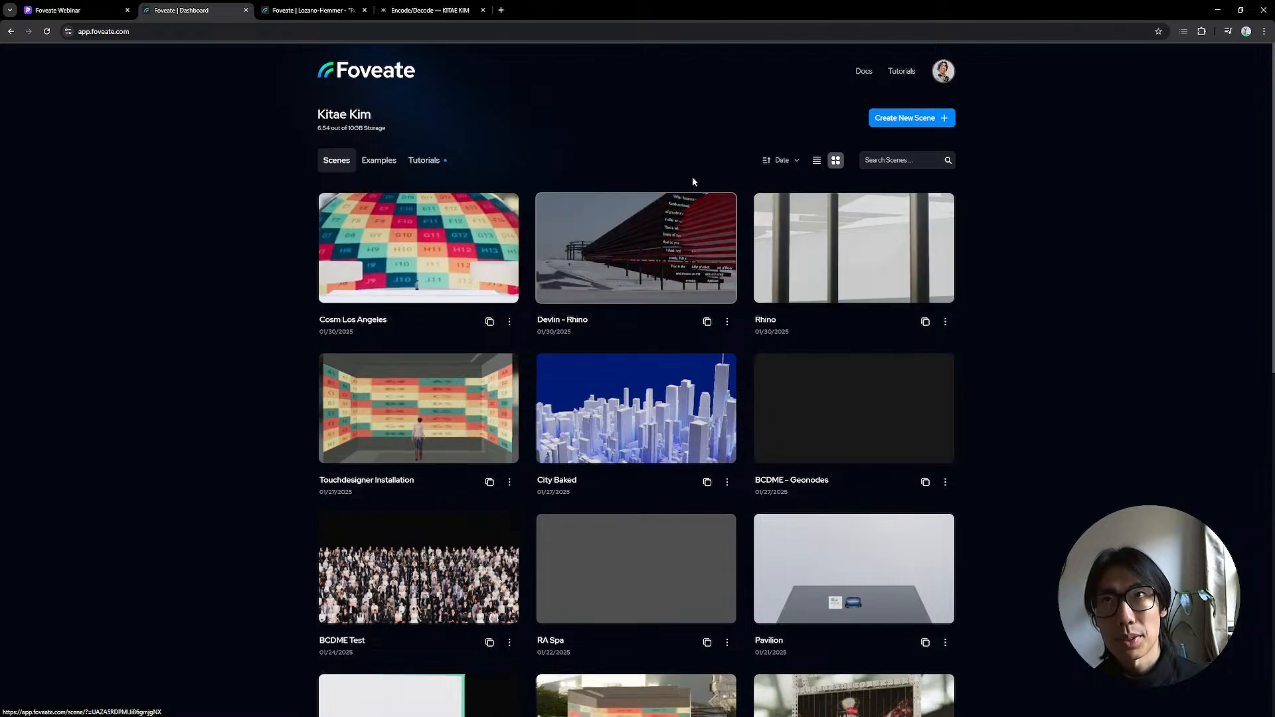
pyautogui.click(903, 123)
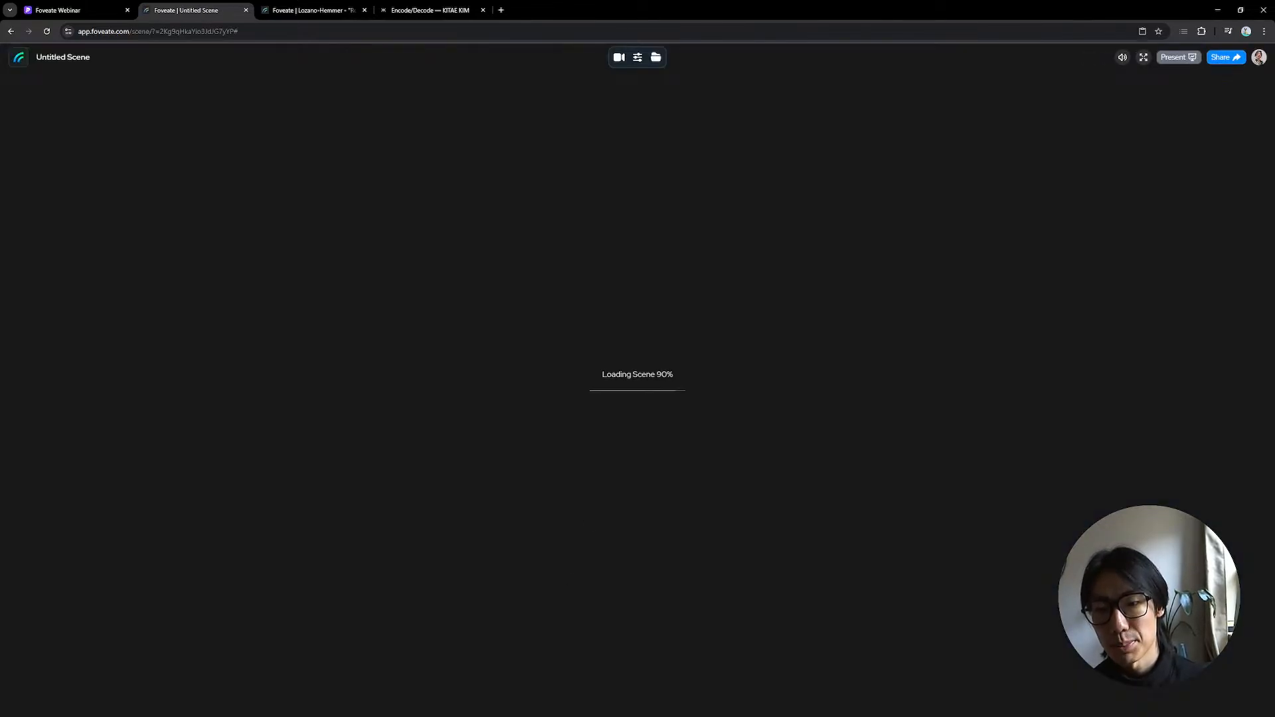
# Step: Switch to Rhino and delete the closed rectangular curve lying beneath the hanging columns
pyautogui.hotkey('alt', 'Tab')
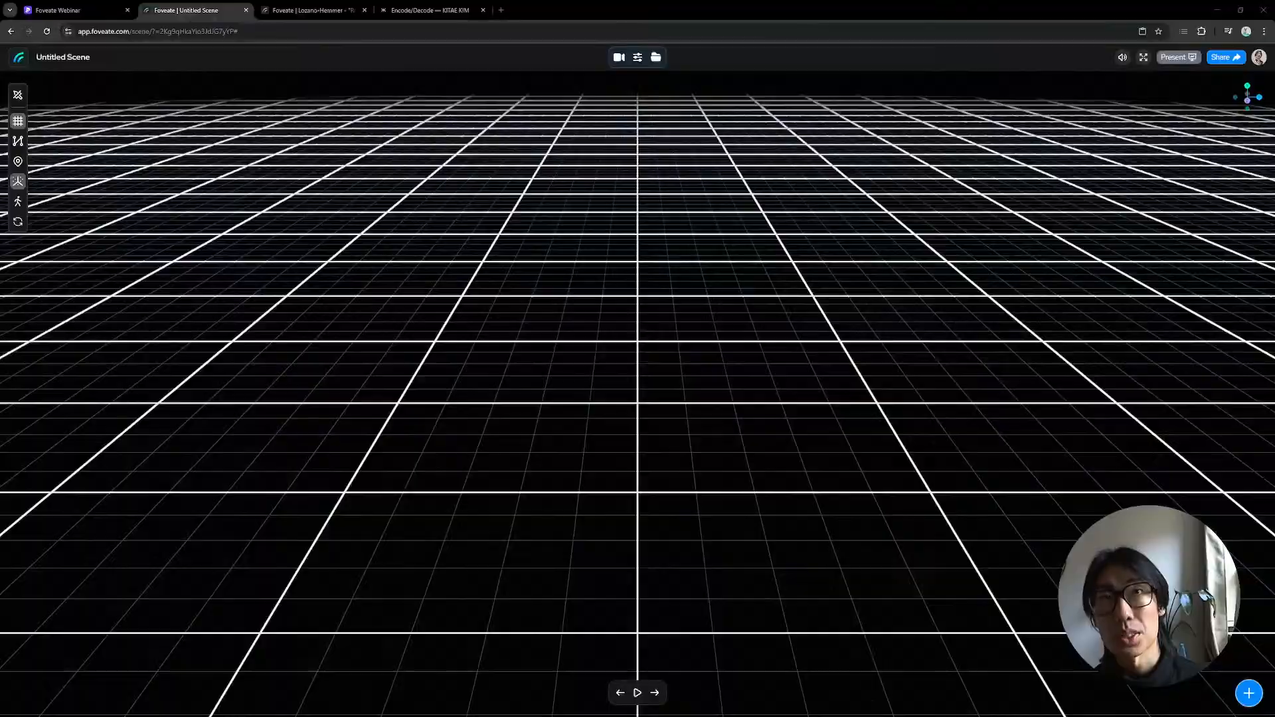
pyautogui.moveTo(732, 342); pyautogui.dragTo(536, 310, button='right')
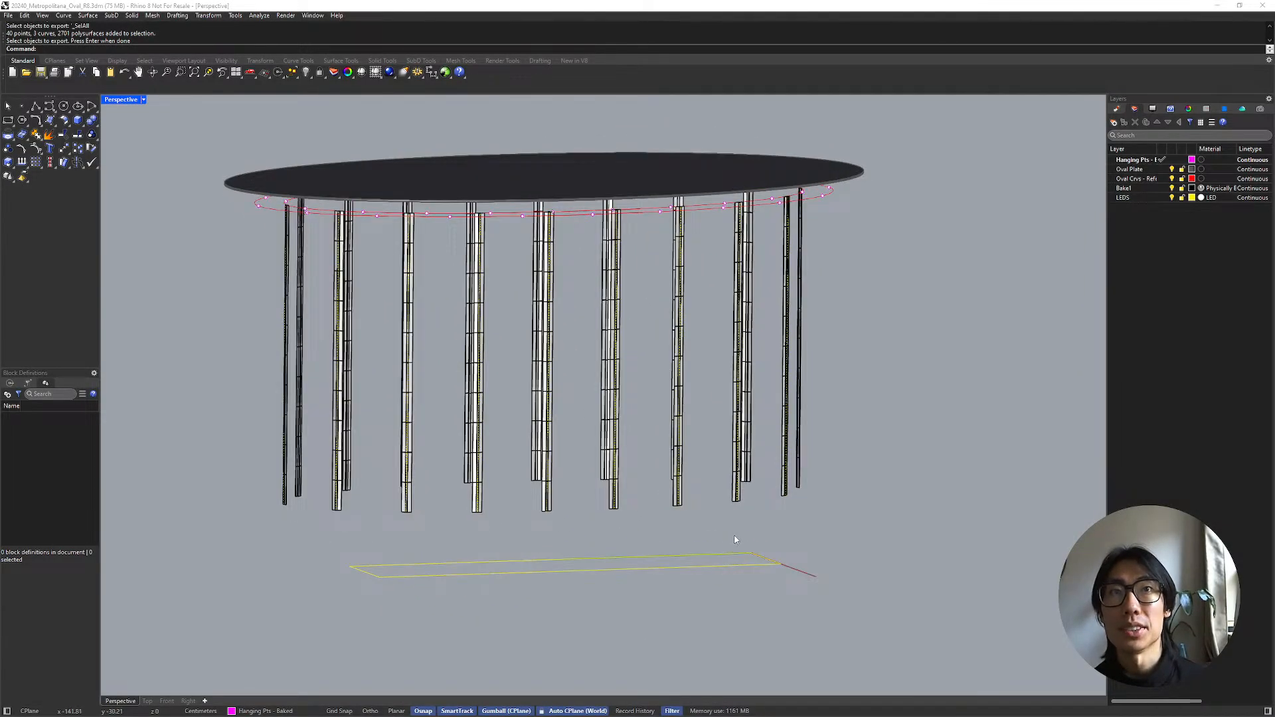
pyautogui.click(758, 584)
pyautogui.press('Delete')
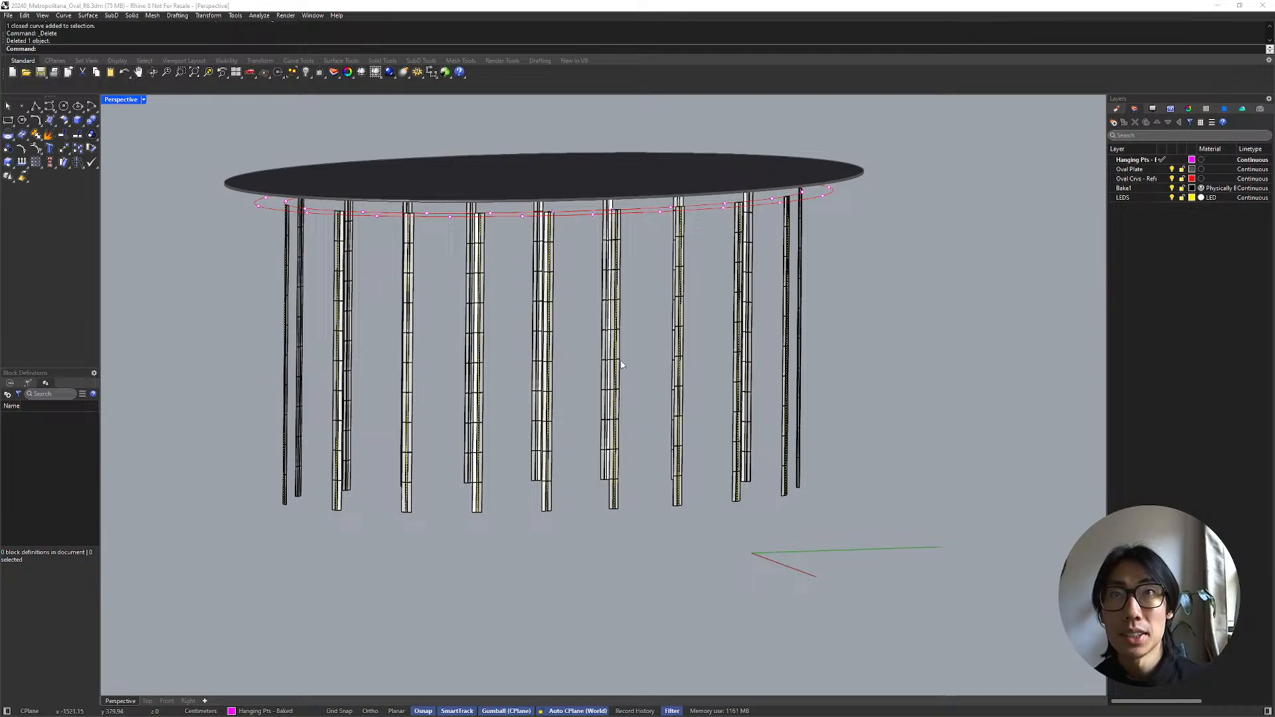
# Step: Inspect the individual LED pieces on one of the hanging columns, selecting a single LED to check it
pyautogui.scroll(10, 619, 356)
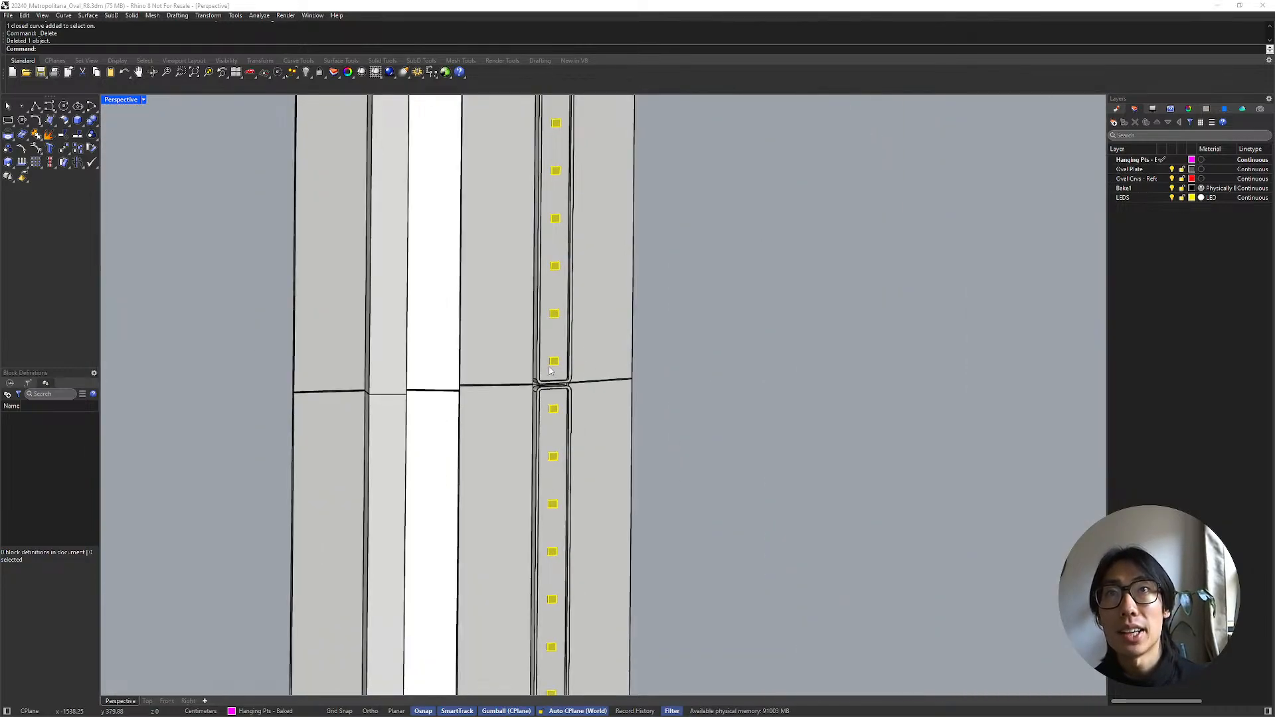
pyautogui.click(564, 381)
pyautogui.click(622, 394)
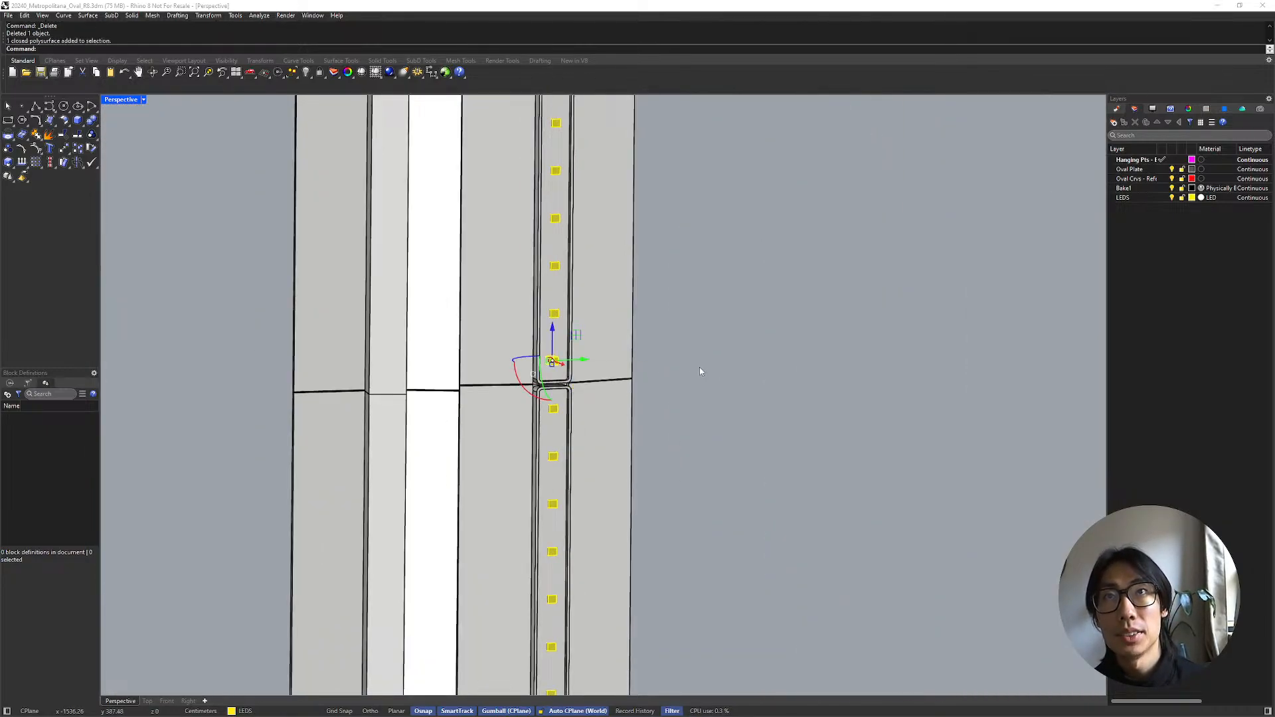
pyautogui.click(700, 368)
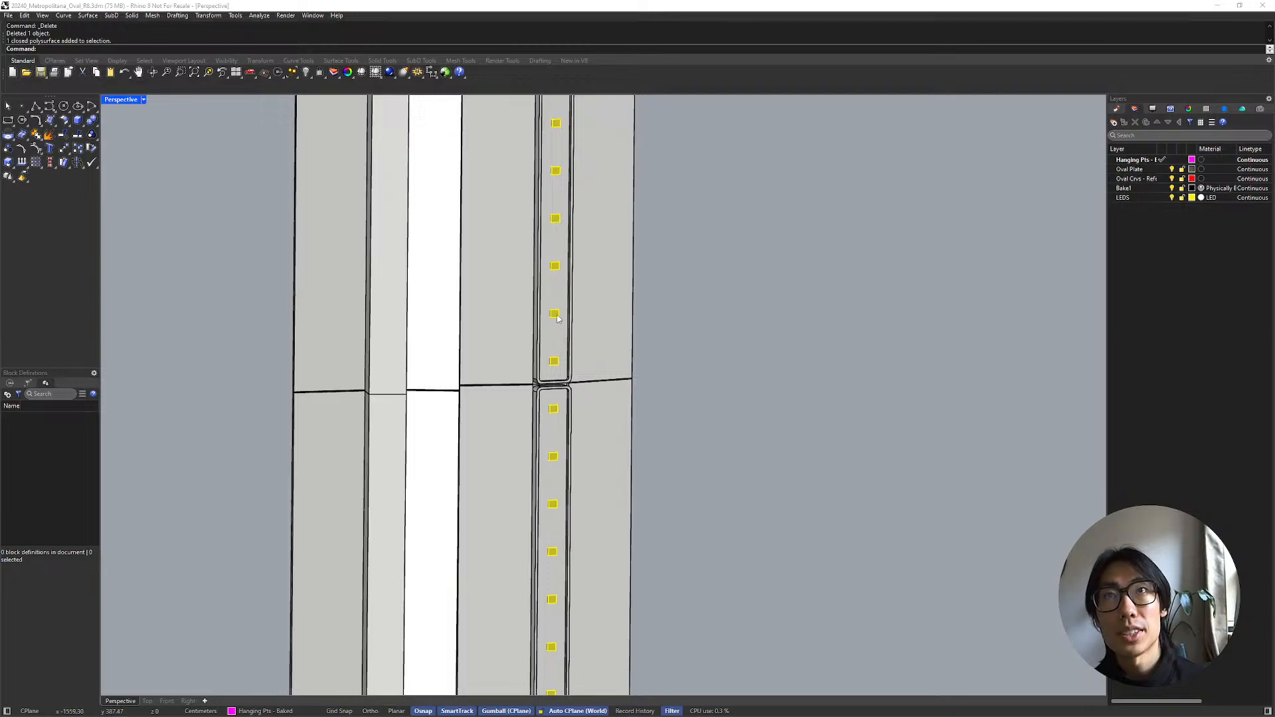
pyautogui.scroll(-5, 712, 424)
pyautogui.scroll(-5, 712, 425)
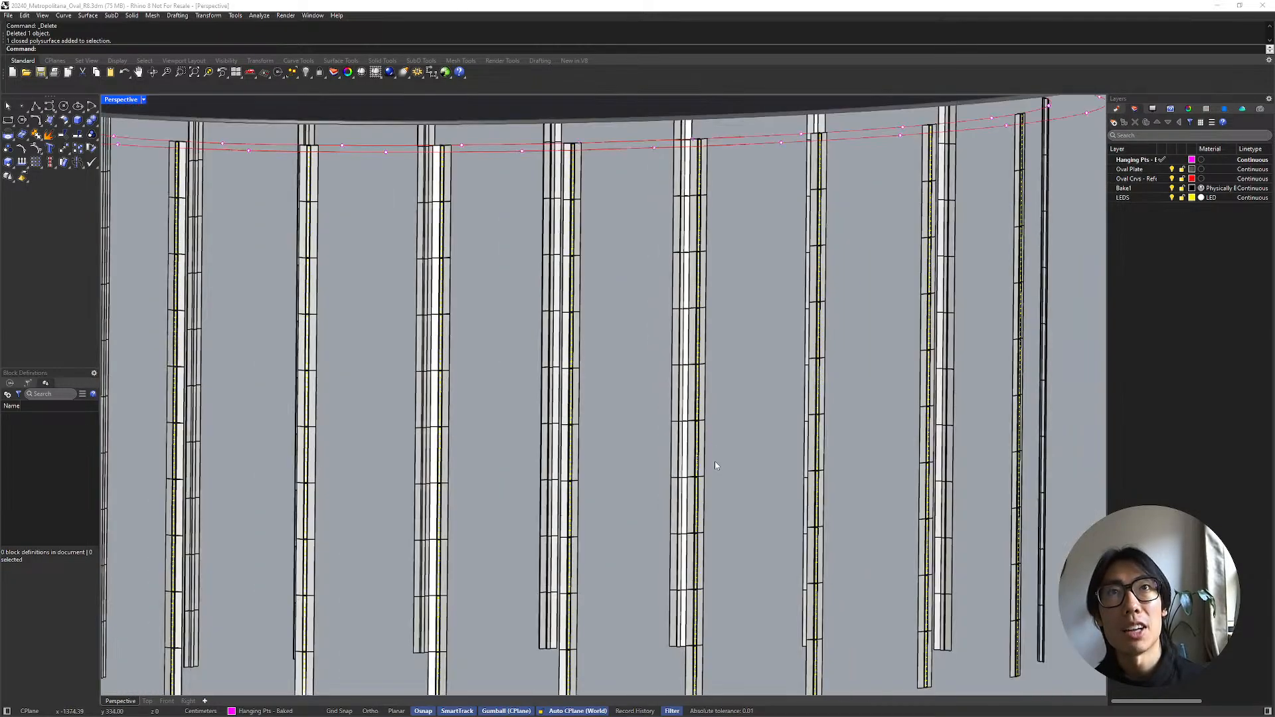
# Step: Examine the ring of hanging columns, the hanging points and the oval plate from several angles
pyautogui.moveTo(714, 461); pyautogui.dragTo(647, 443, button='right')
pyautogui.scroll(-6, 648, 448)
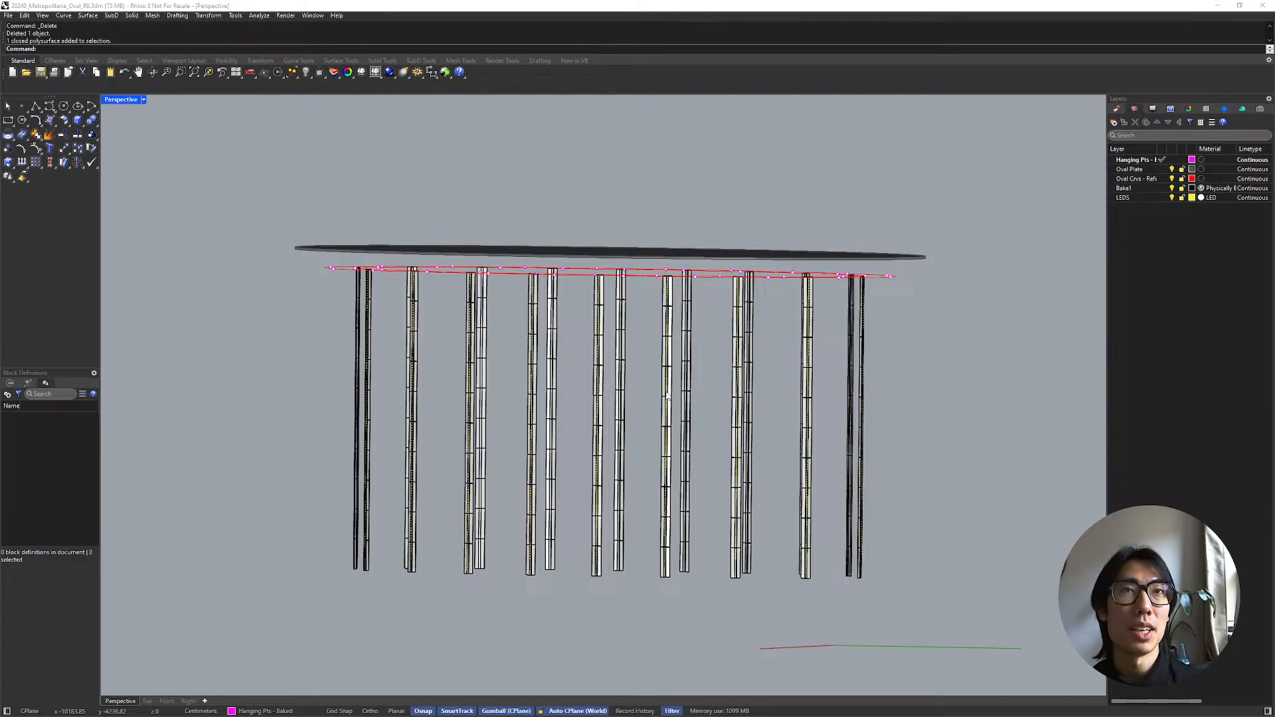
pyautogui.scroll(6, 668, 397)
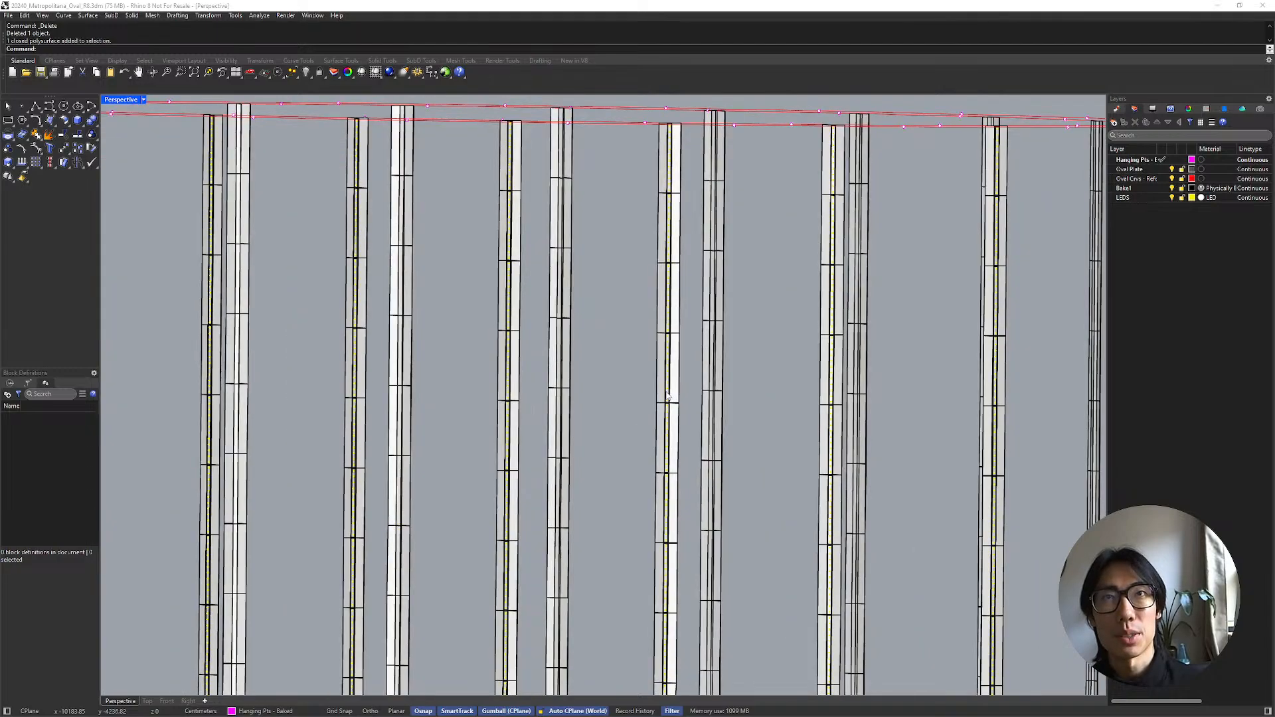
pyautogui.scroll(-5, 667, 396)
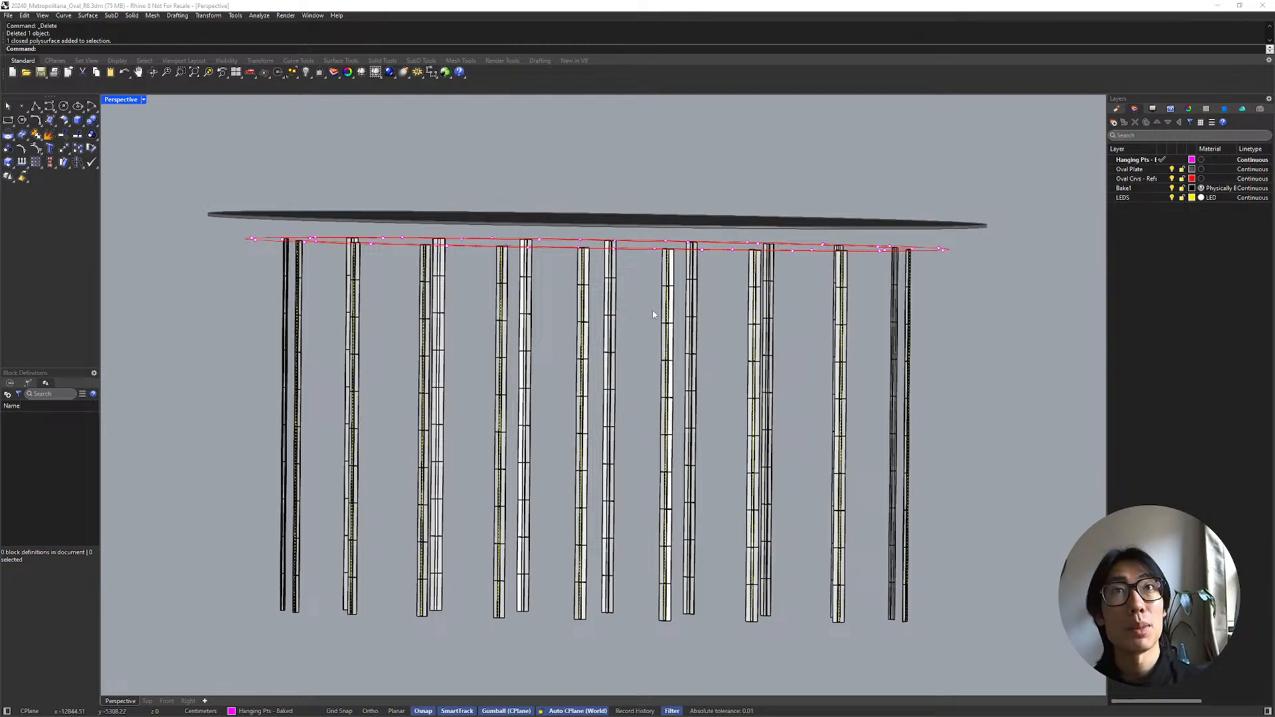
pyautogui.moveTo(667, 292); pyautogui.dragTo(692, 278, button='right')
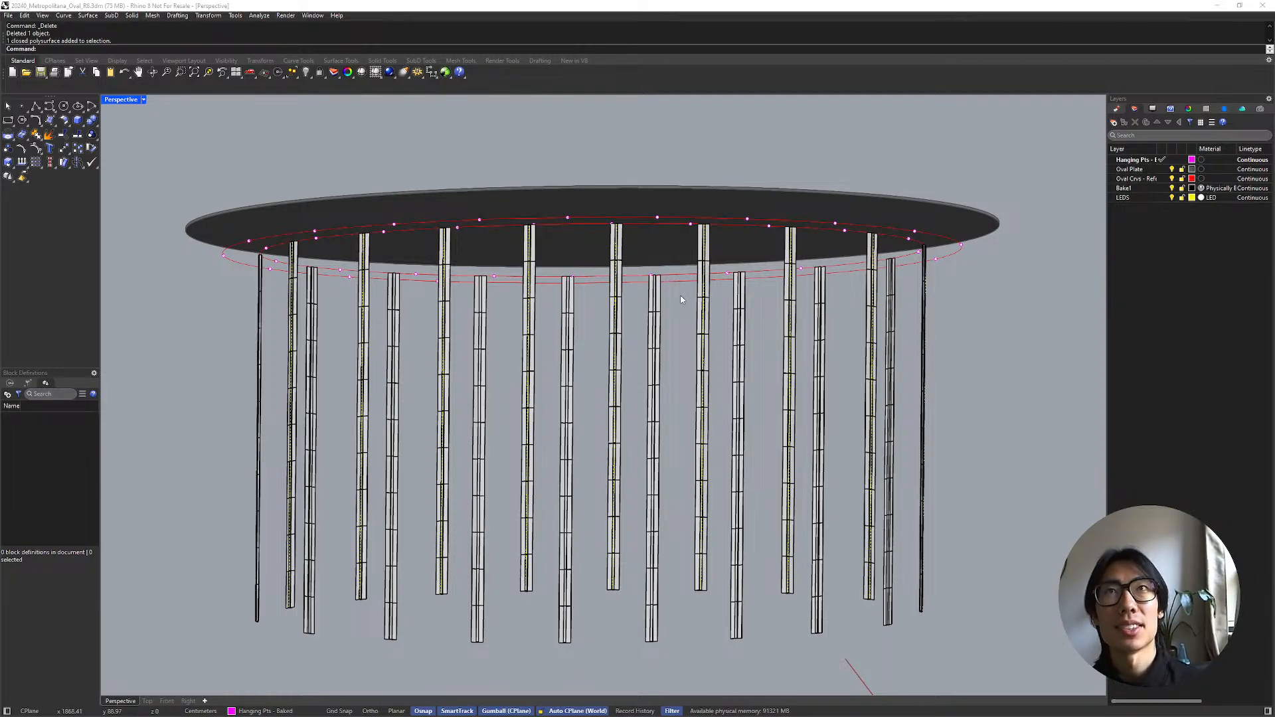
pyautogui.moveTo(681, 300); pyautogui.dragTo(697, 297, button='right')
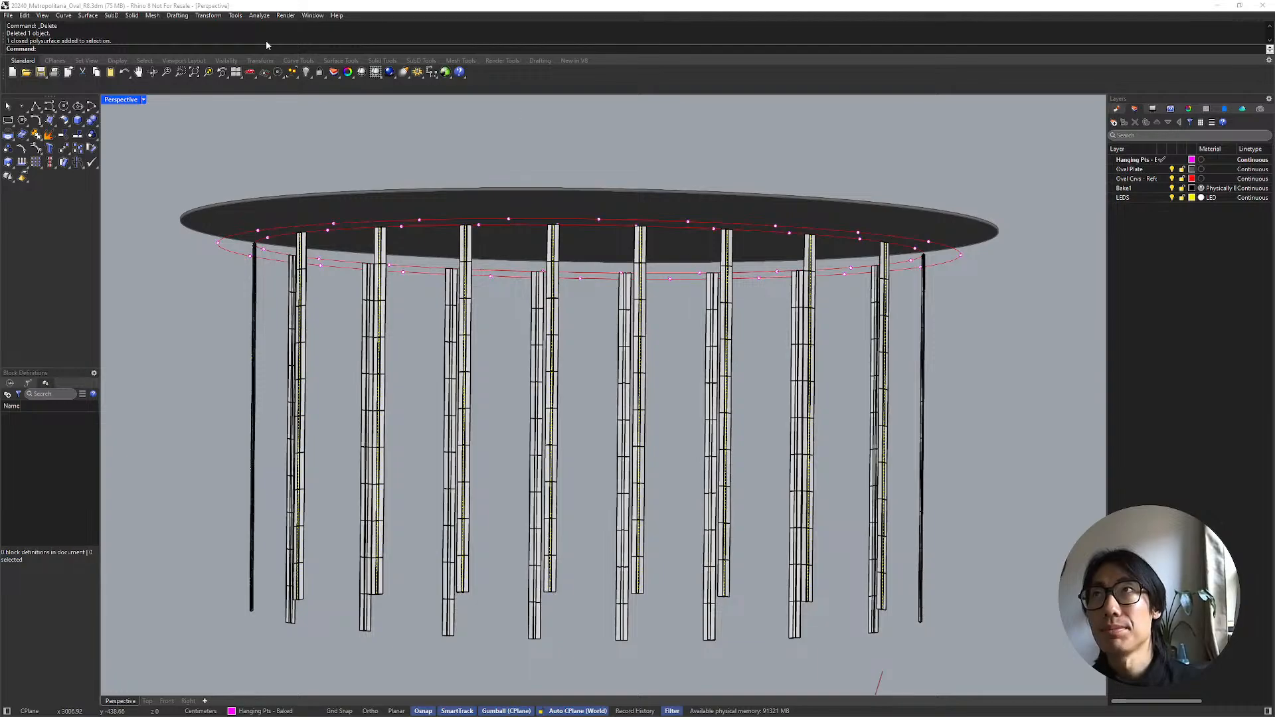
# Step: Set the perspective viewport to Rendered display and check the emission material assigned to a single LED on a hanging column
pyautogui.click(128, 101)
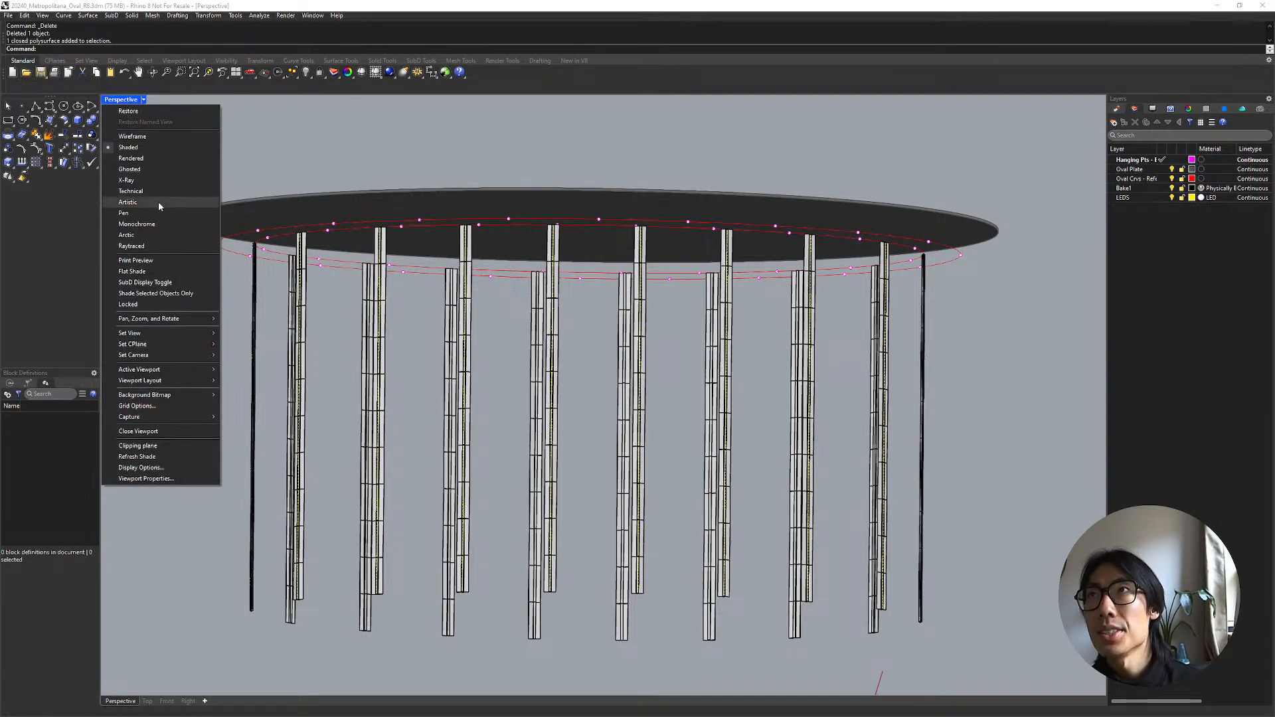
pyautogui.click(167, 158)
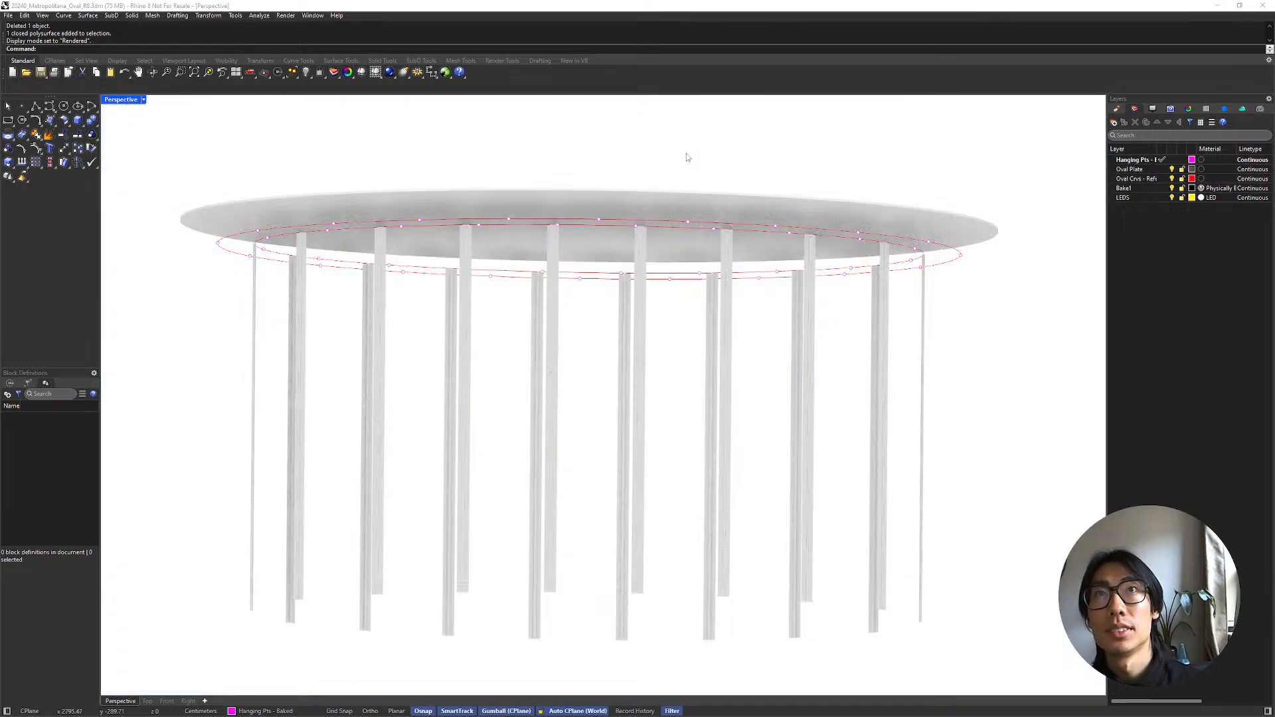
pyautogui.moveTo(698, 179); pyautogui.dragTo(721, 174, button='right')
pyautogui.scroll(10, 721, 174)
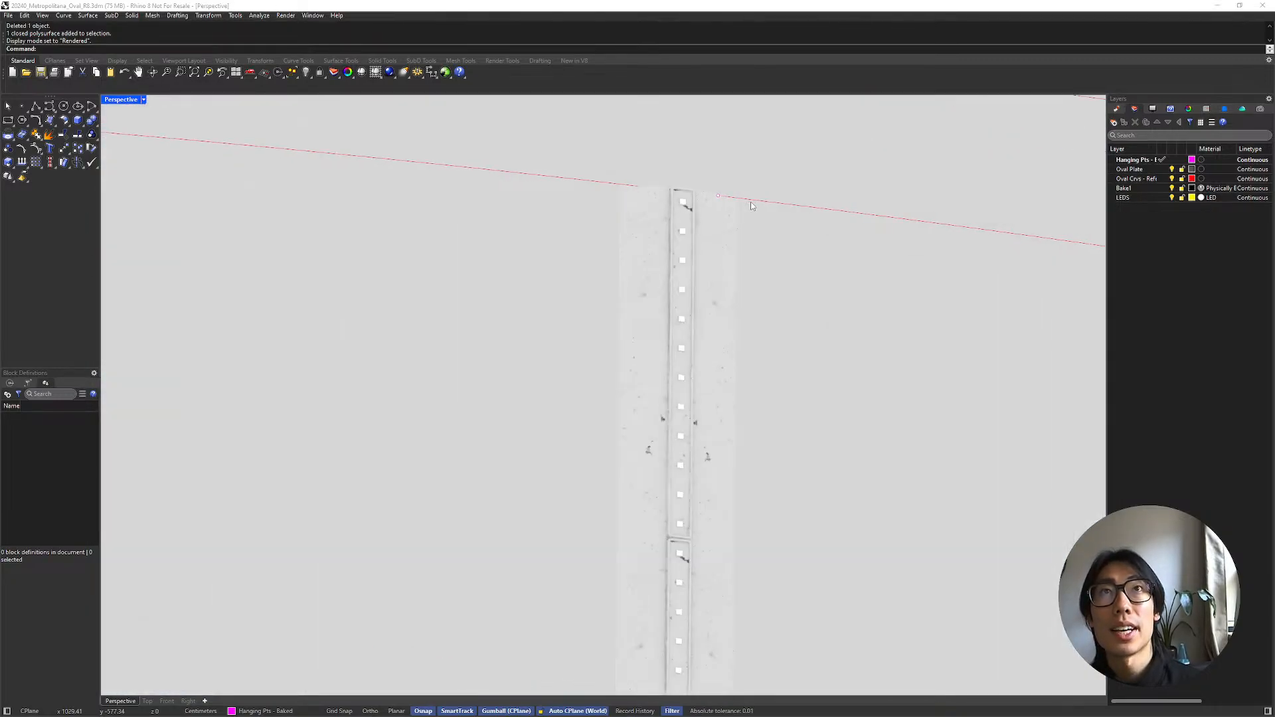
pyautogui.click(686, 211)
pyautogui.click(708, 241)
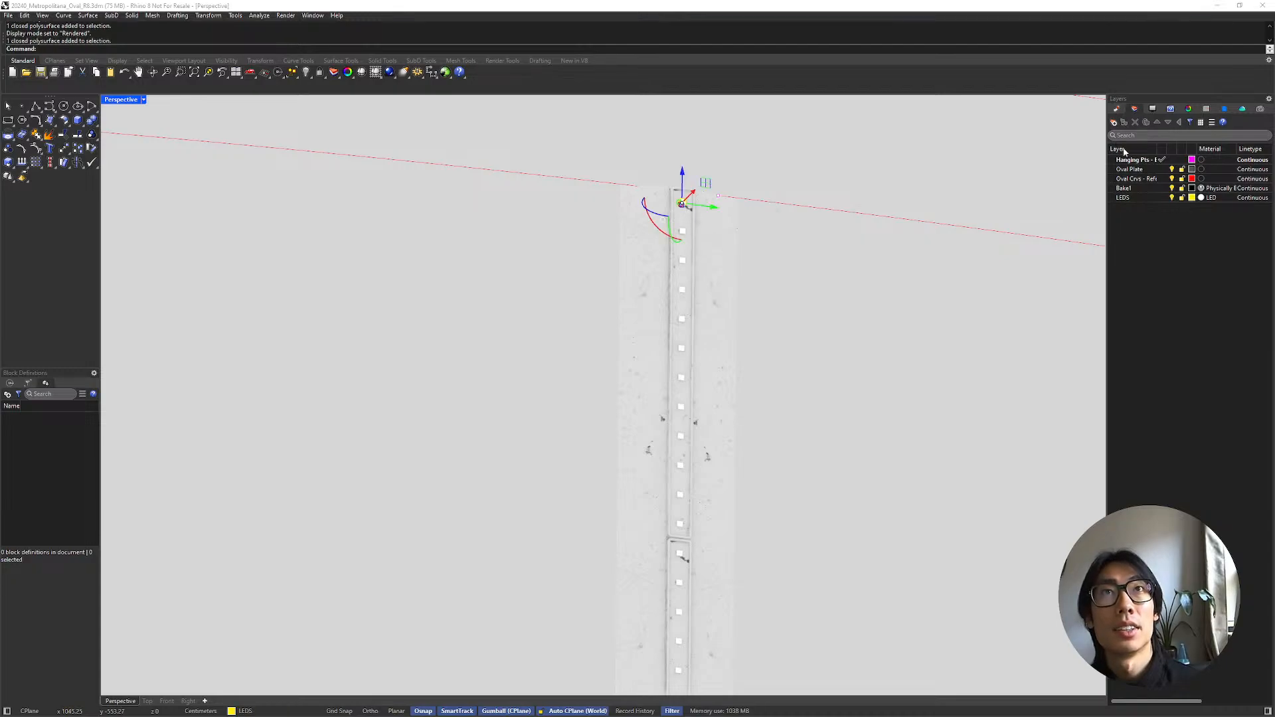
pyautogui.click(1119, 110)
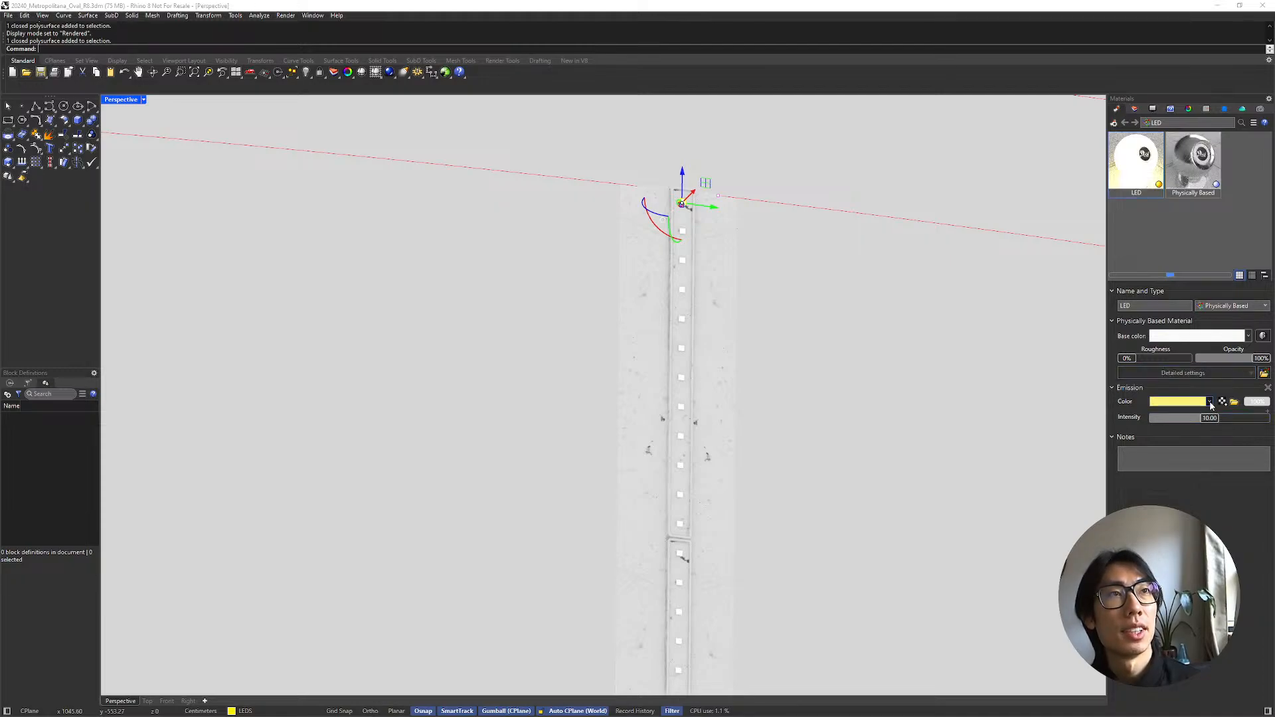
pyautogui.scroll(-3, 893, 316)
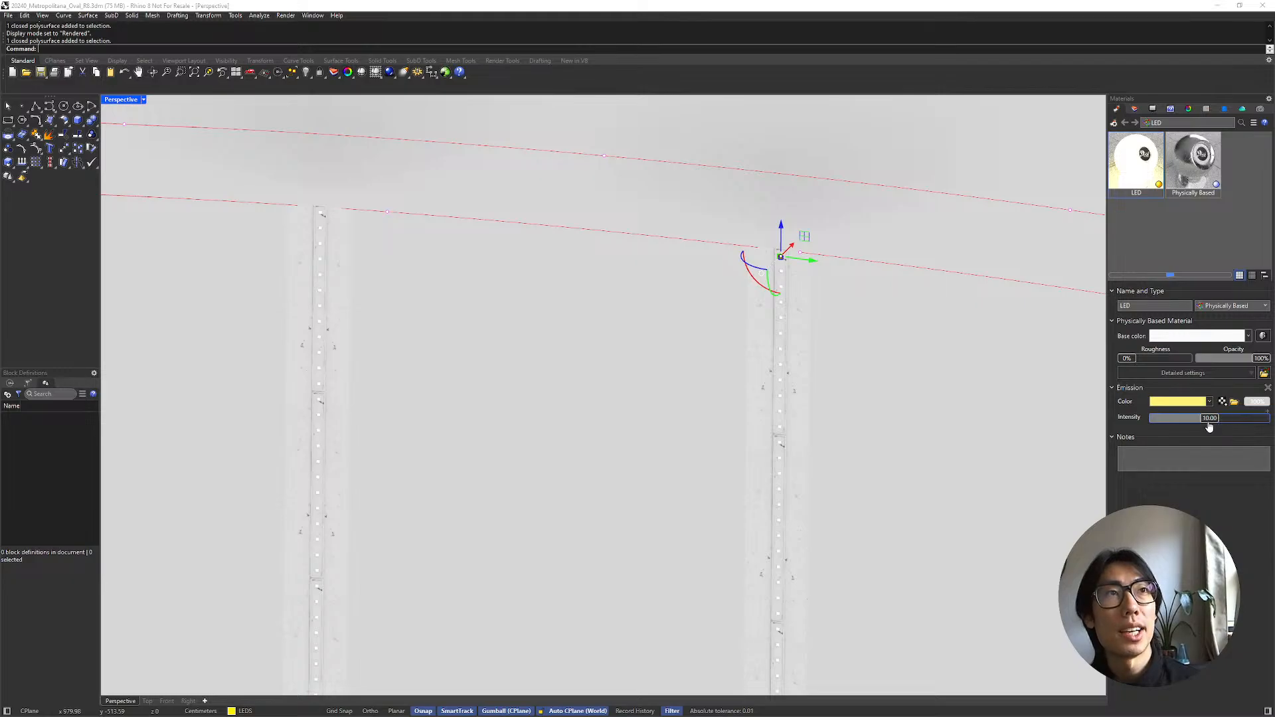
pyautogui.scroll(-2, 910, 383)
pyautogui.click(915, 337)
pyautogui.press('Escape')
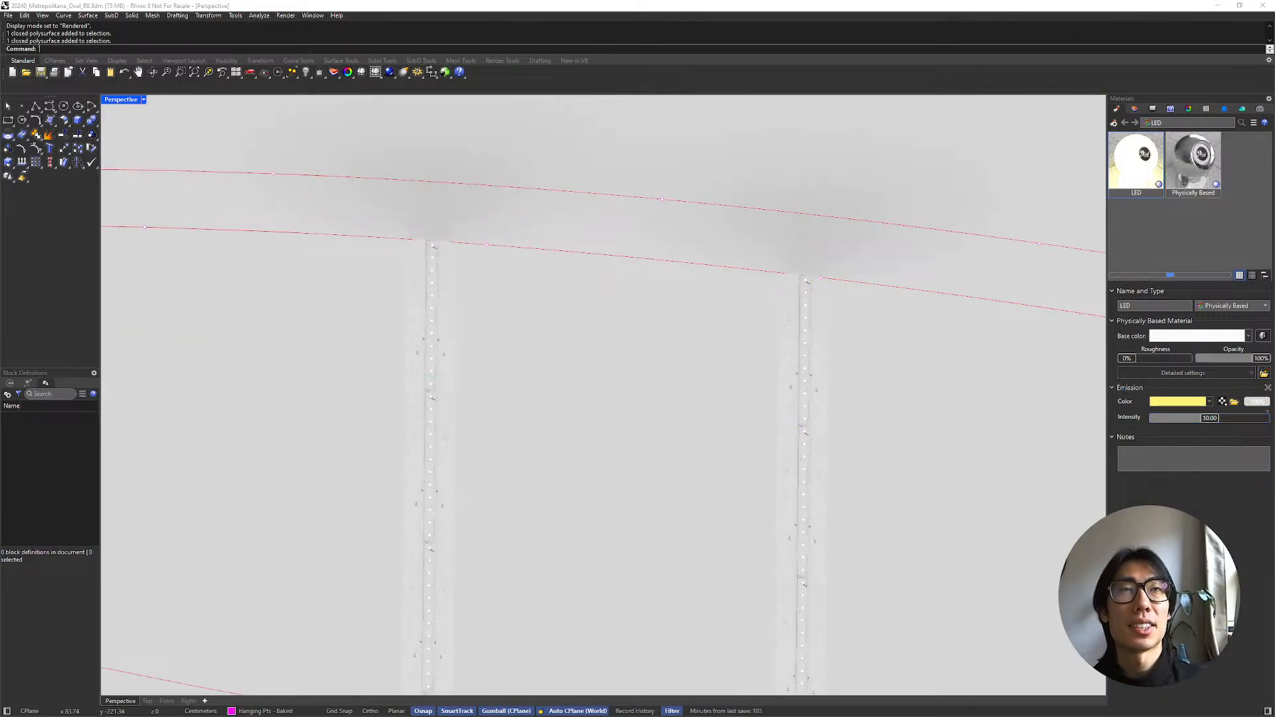
# Step: Preview the whole installation in Raytraced display mode, and return the viewport to Rendered
pyautogui.scroll(-2, 915, 362)
pyautogui.scroll(-3, 805, 317)
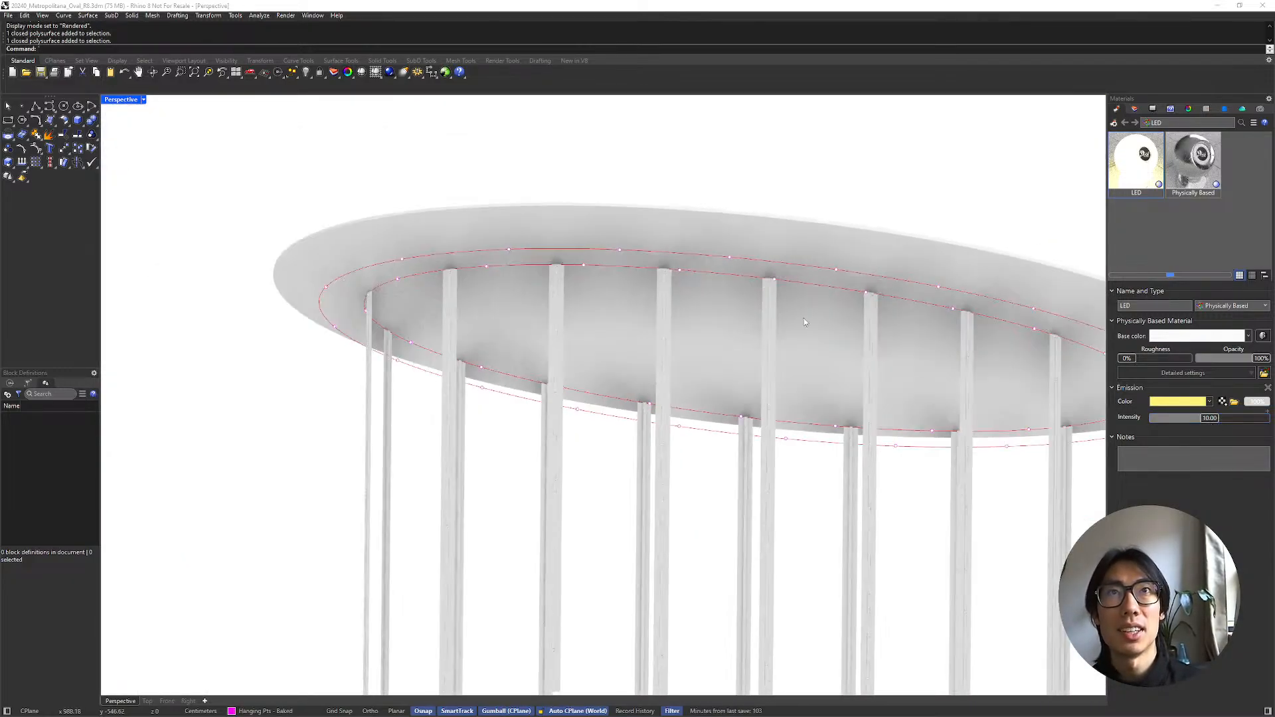
pyautogui.scroll(-4, 804, 317)
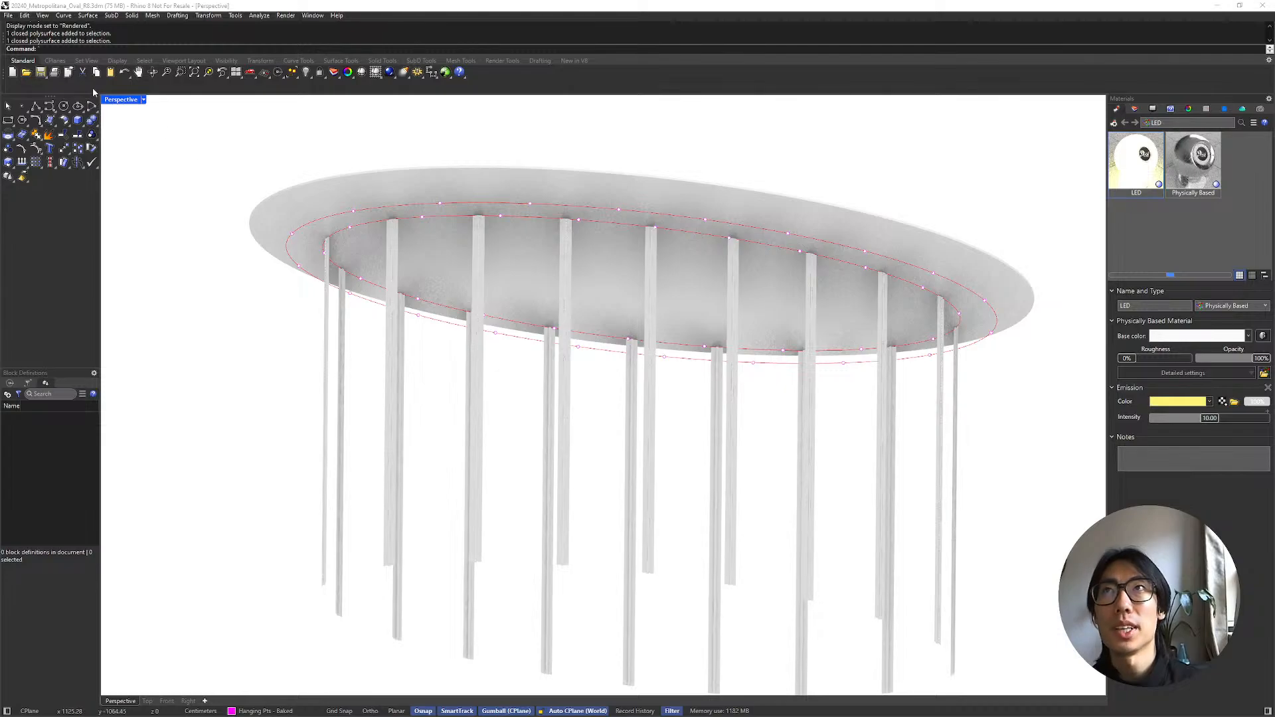
pyautogui.click(112, 99)
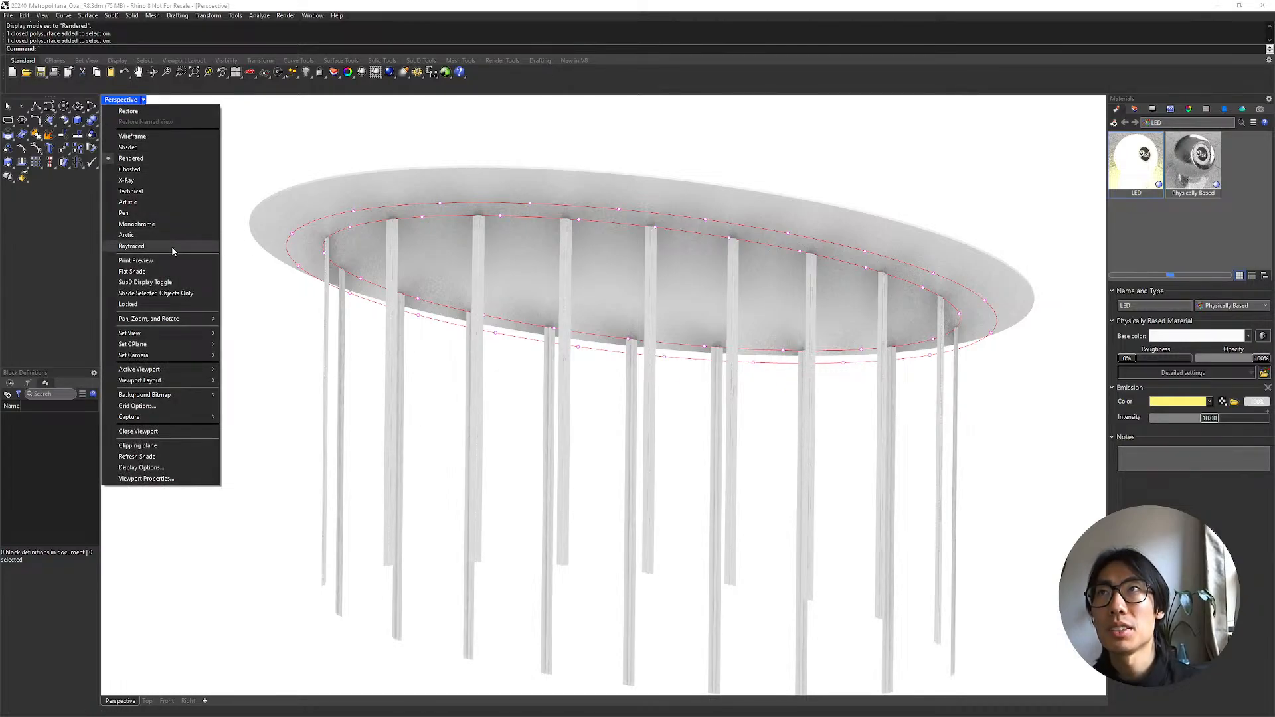
pyautogui.click(133, 246)
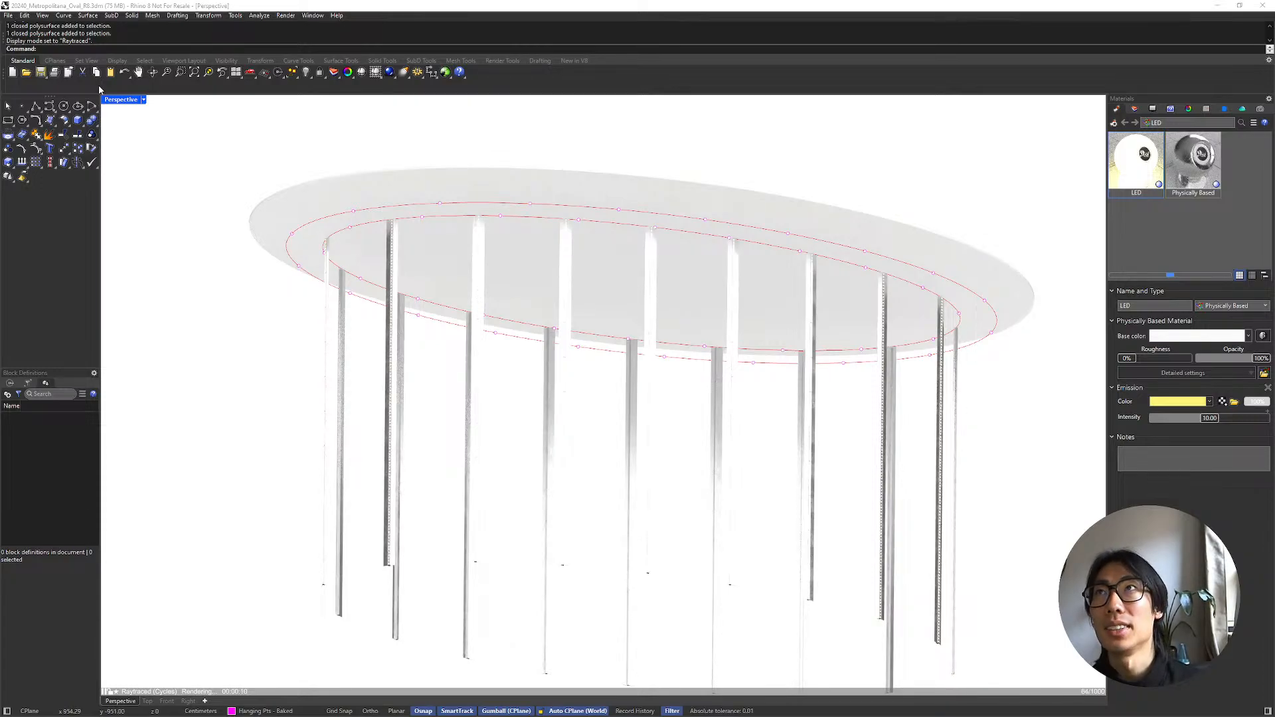
pyautogui.click(115, 99)
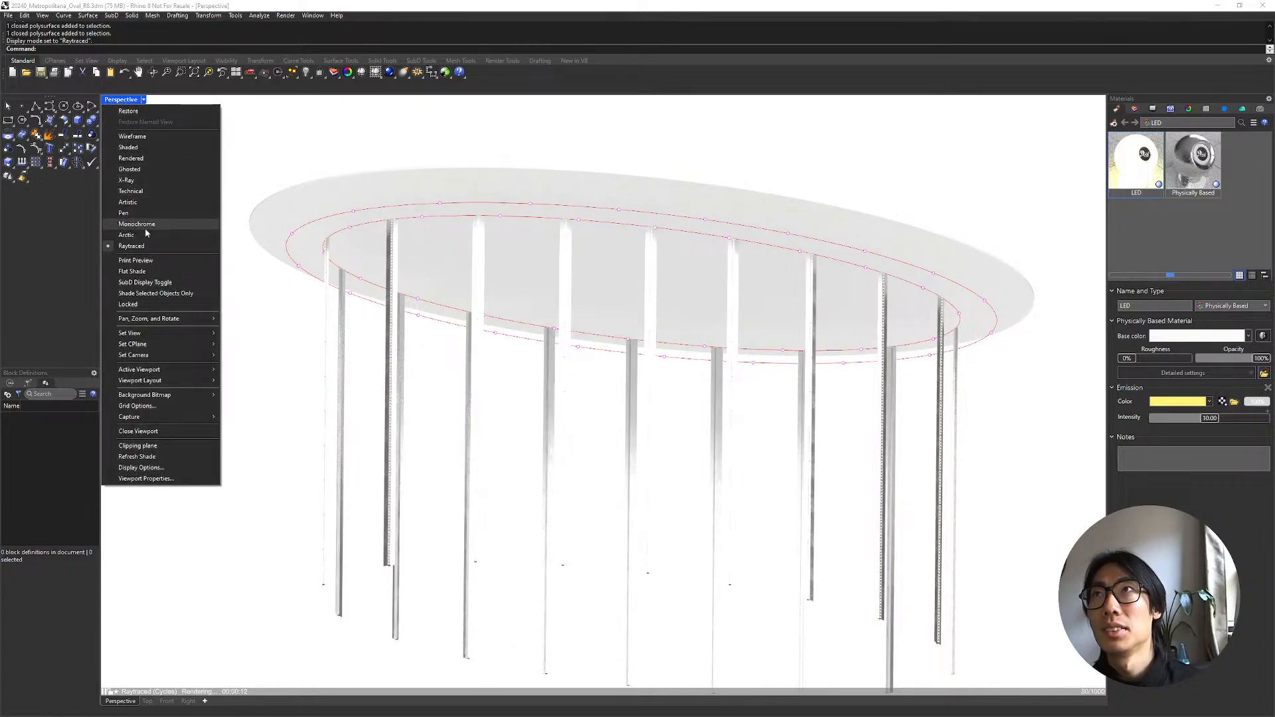
pyautogui.click(169, 159)
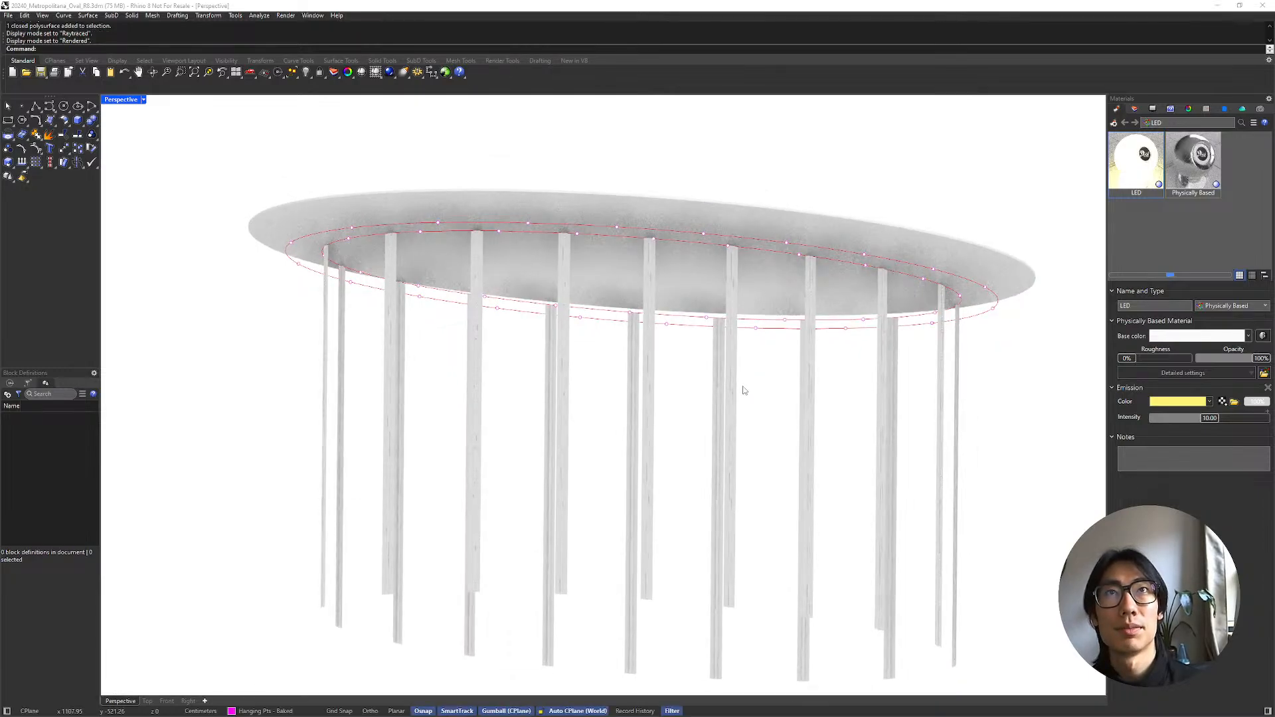
# Step: Export all objects as the glTF binary file metropolitana_chandelier3.glb in the METROPOLITANA folder, replacing the existing file
pyautogui.moveTo(745, 376); pyautogui.dragTo(664, 397, button='right')
pyautogui.hotkey('ctrl', 'a')
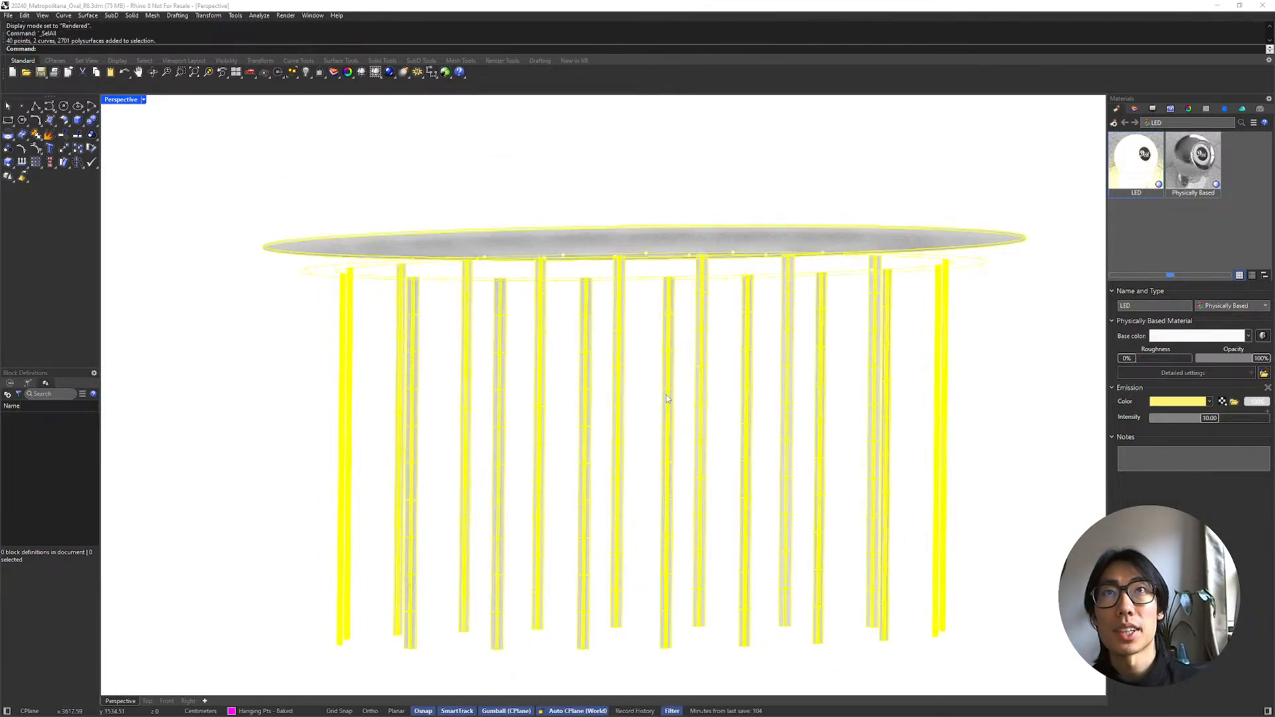
pyautogui.click(7, 15)
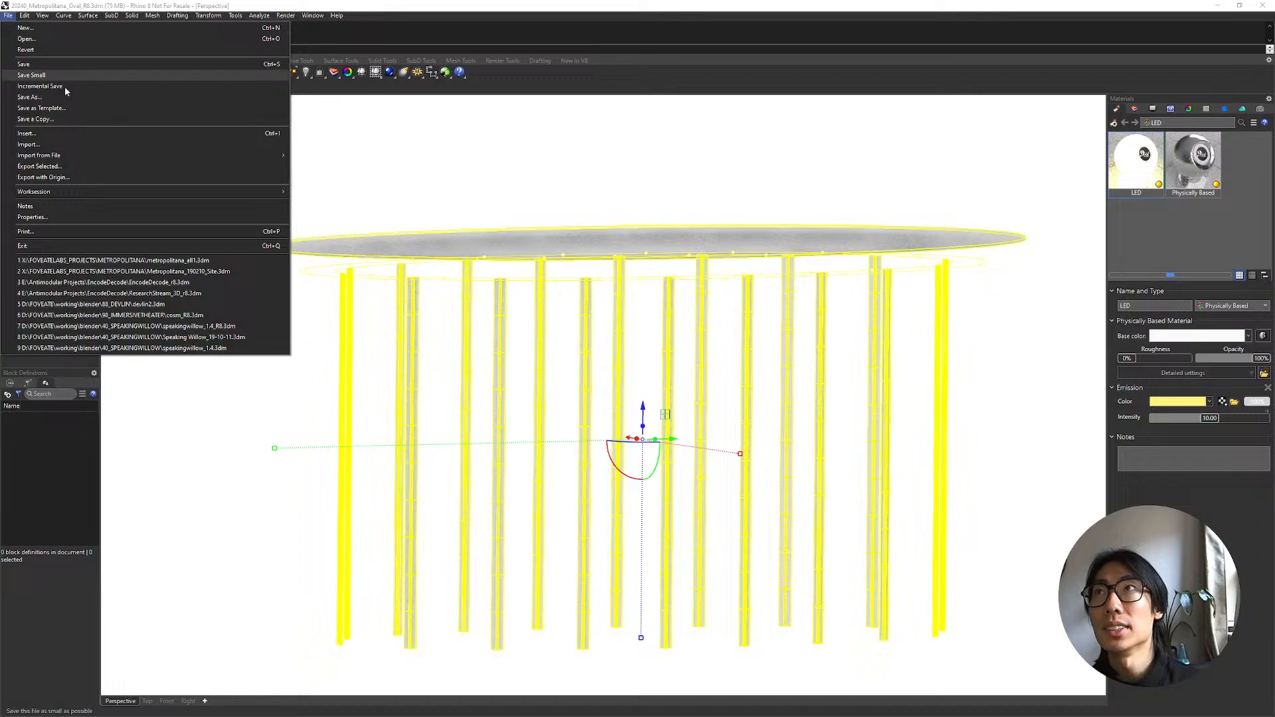
pyautogui.click(79, 166)
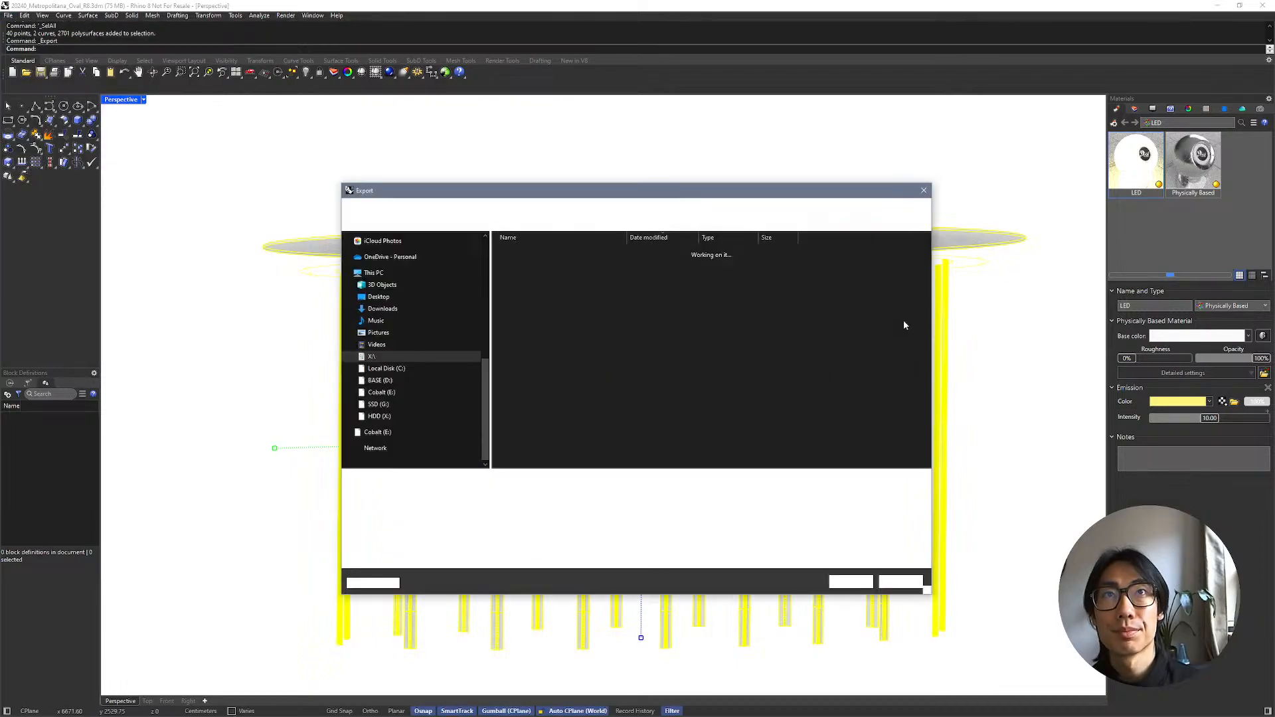
pyautogui.click(588, 253)
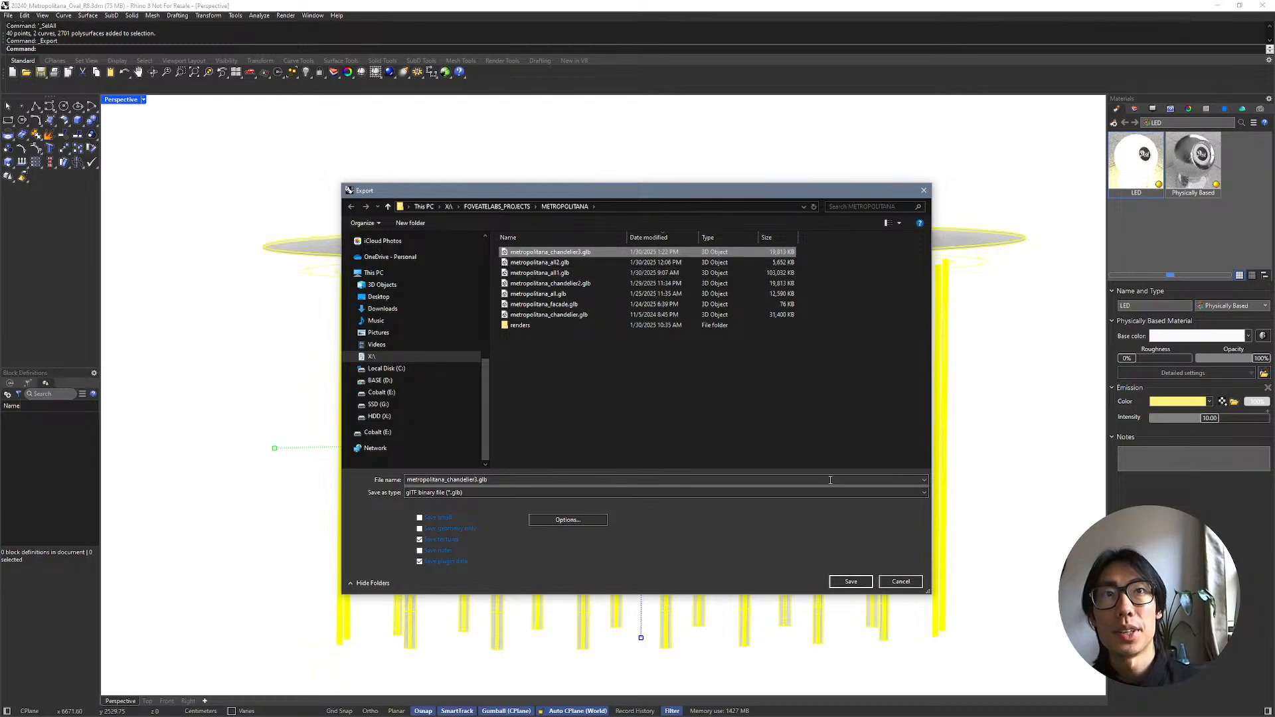
pyautogui.click(850, 582)
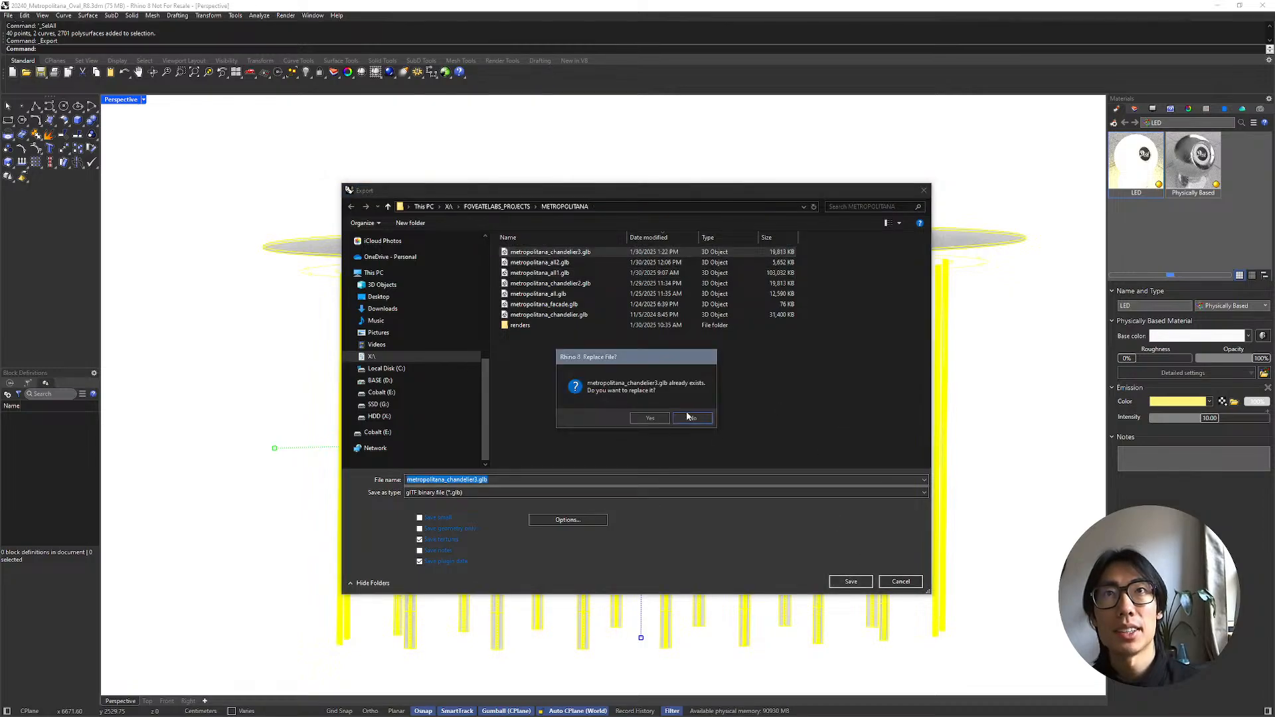
pyautogui.click(651, 418)
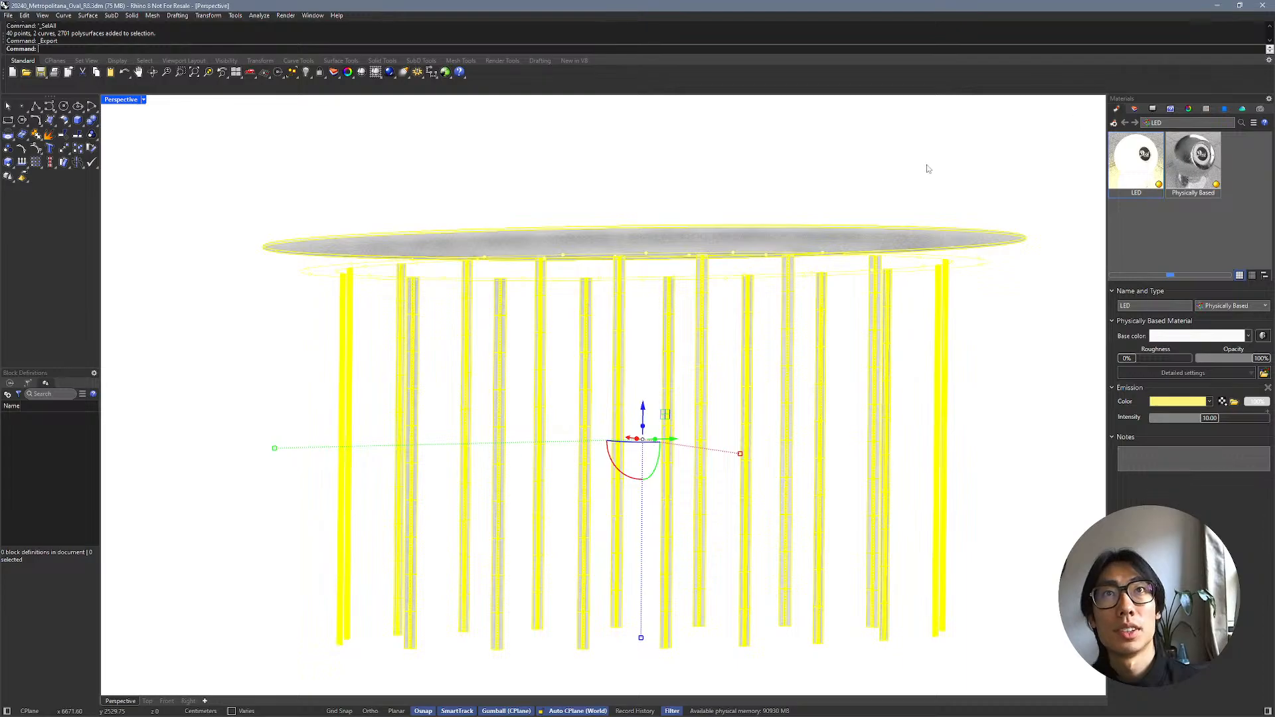
# Step: Switch to Foveate and upload metropolitana_chandelier3.glb from the METROPOLITANA folder into the untitled scene
pyautogui.hotkey('alt', 'Tab')
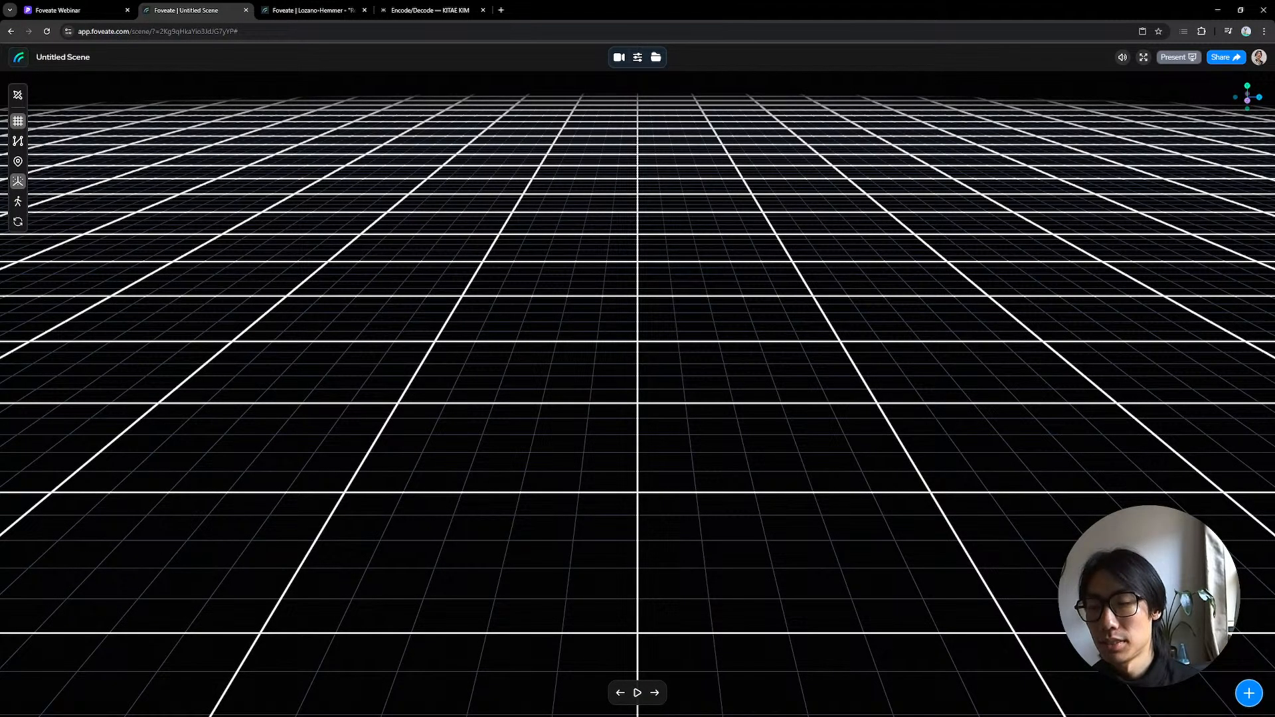
pyautogui.hotkey('alt', 'Tab')
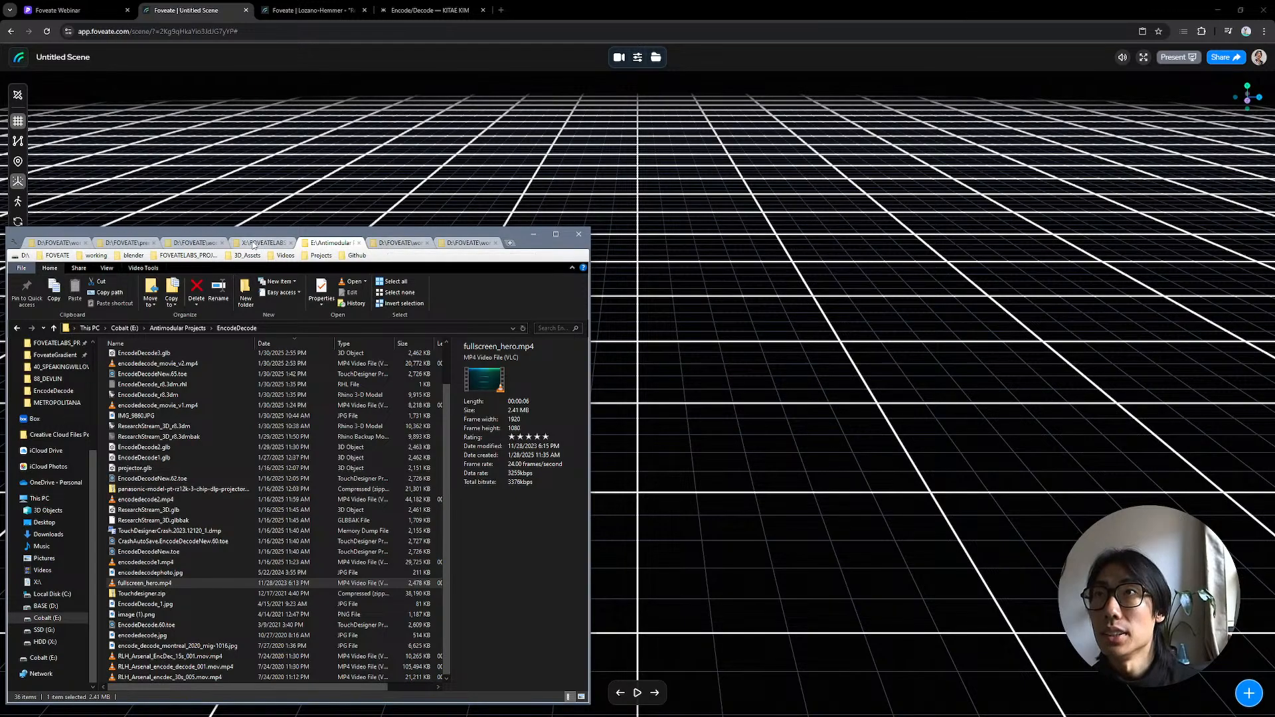
pyautogui.click(264, 243)
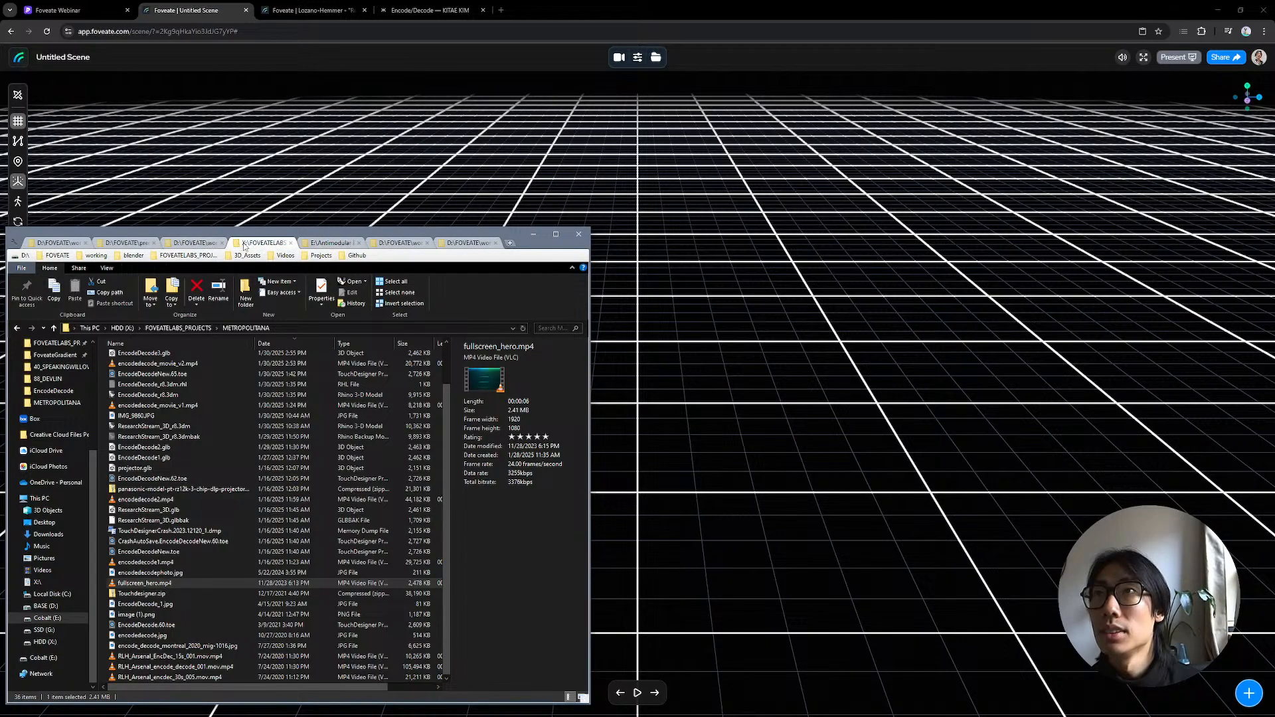
pyautogui.click(177, 360)
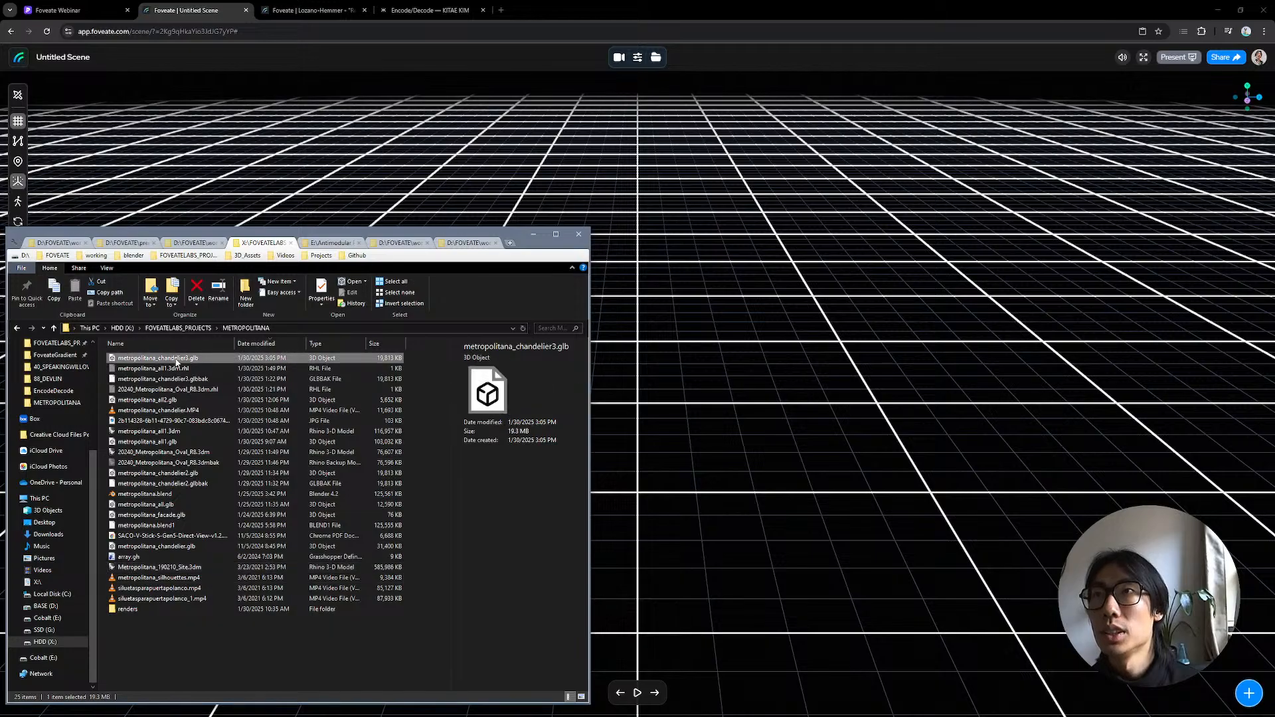
pyautogui.moveTo(161, 360); pyautogui.dragTo(708, 340)
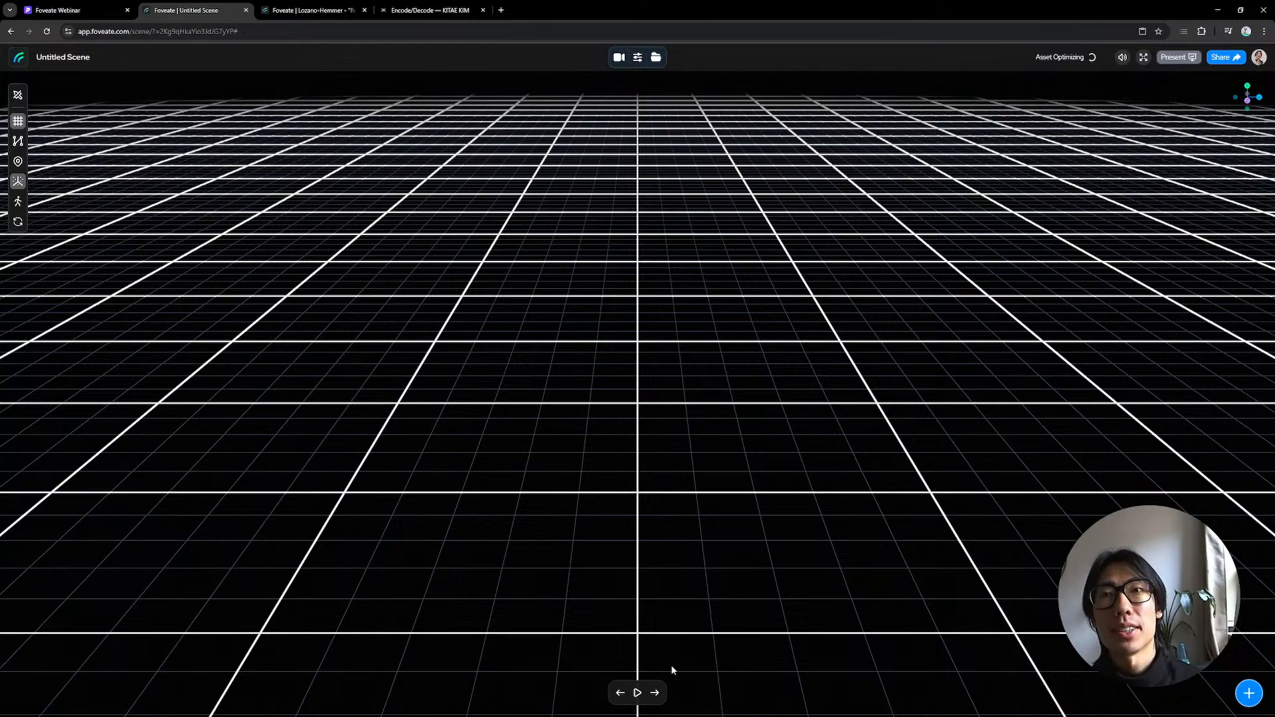
# Step: Return to Rhino, select individual segments of a hanging column to check them, and set the viewport to Wireframe display
pyautogui.hotkey('alt', 'Tab')
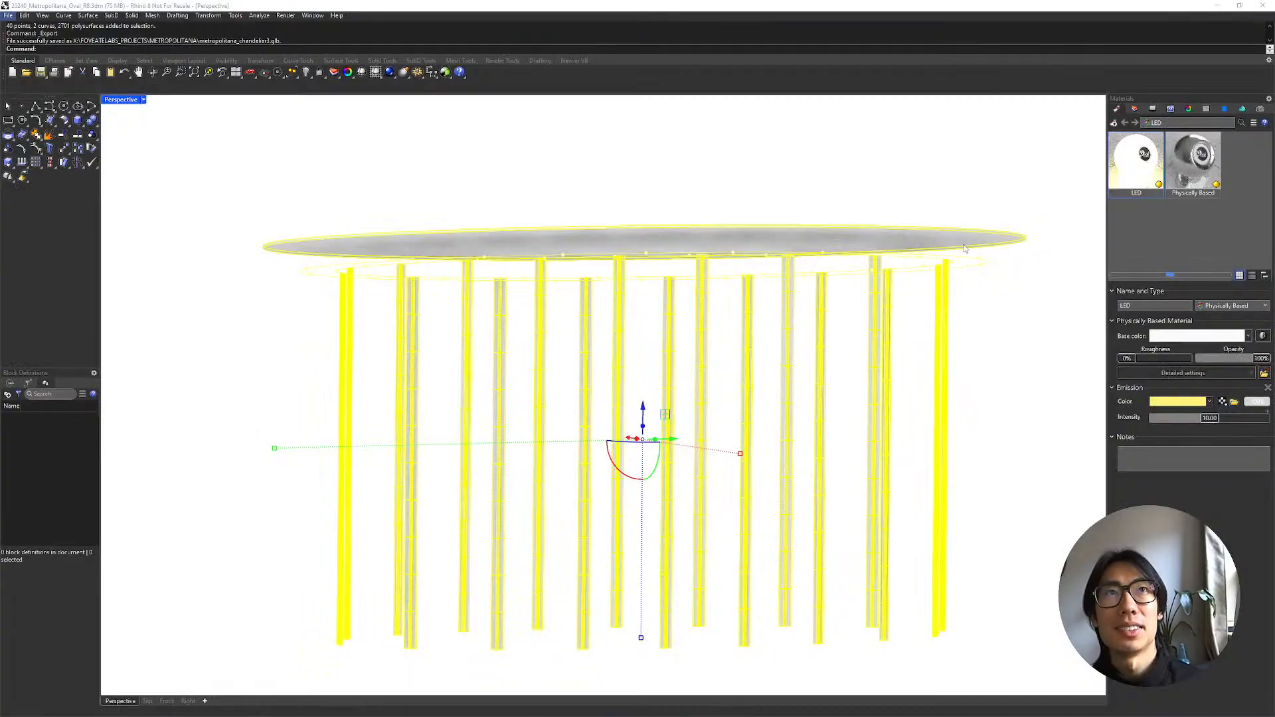
pyautogui.click(990, 332)
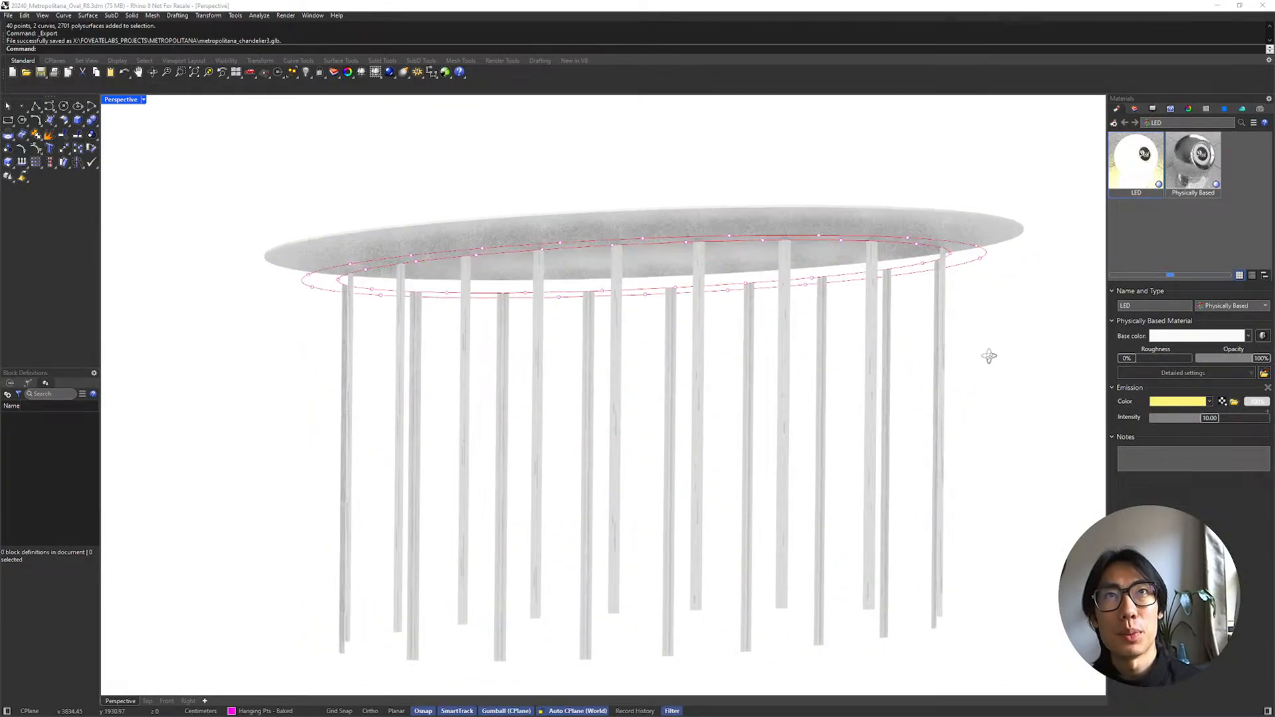
pyautogui.scroll(3, 715, 226)
pyautogui.click(717, 228)
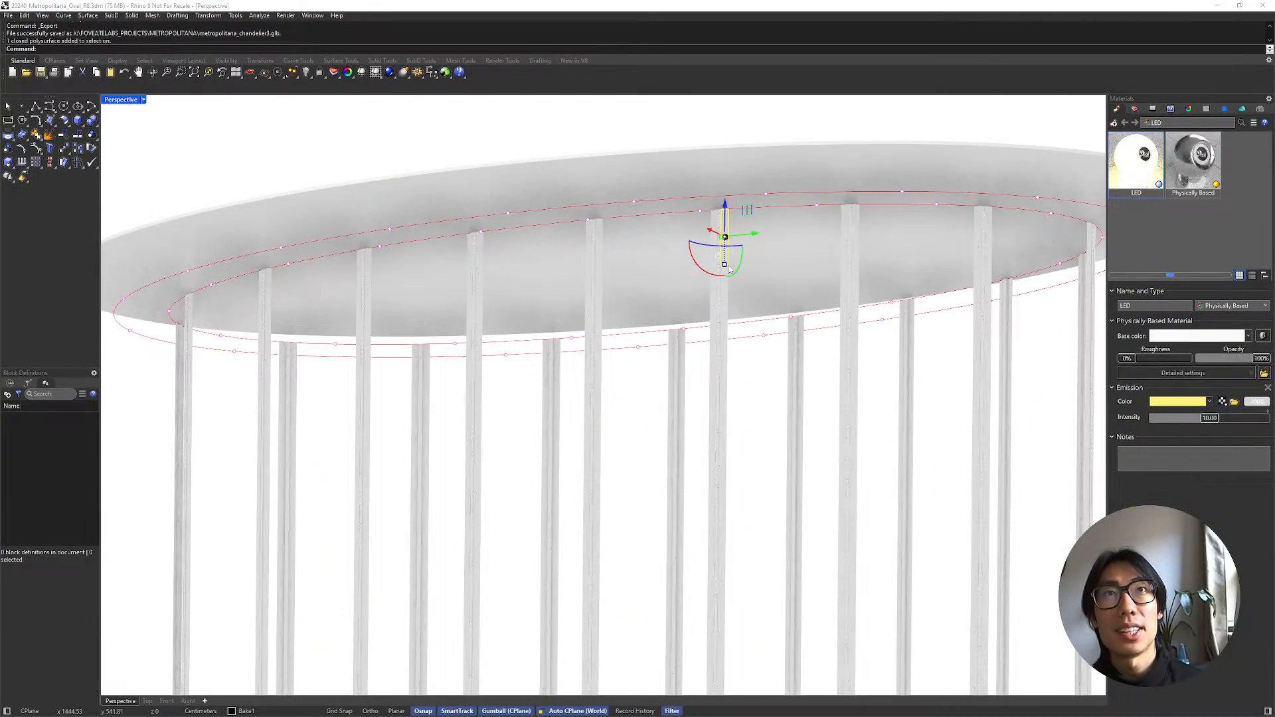
pyautogui.click(729, 293)
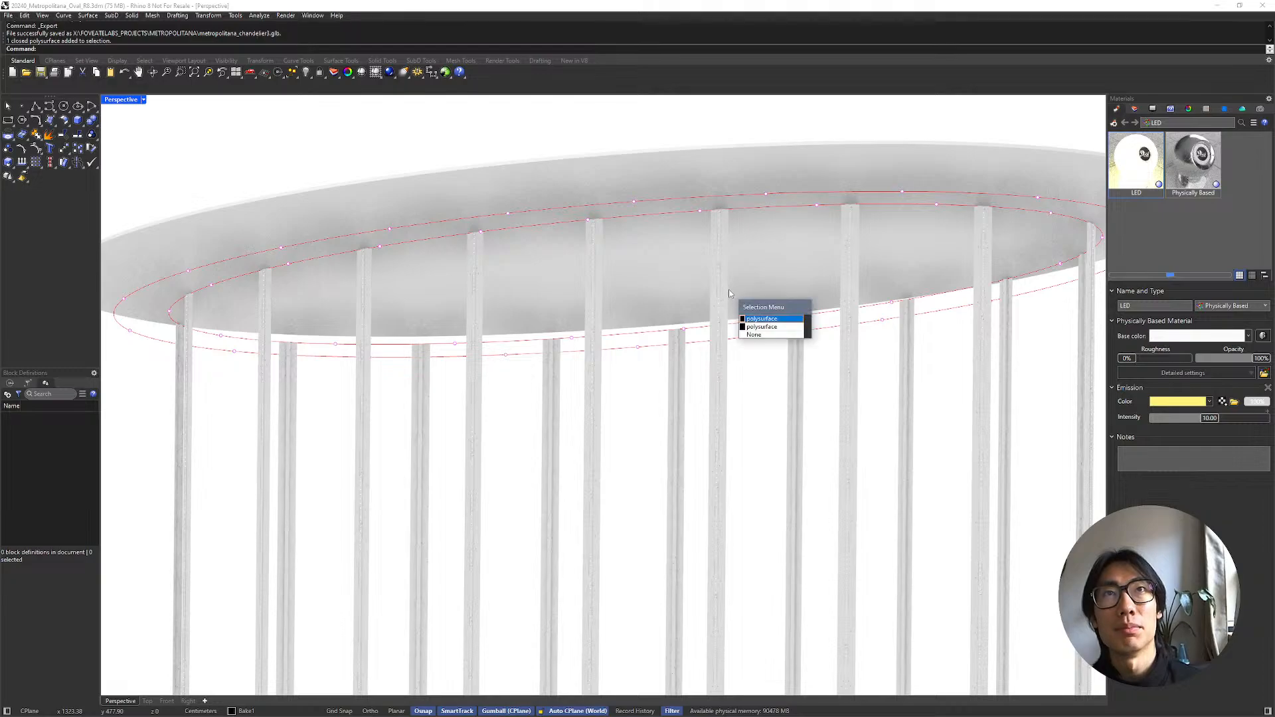
pyautogui.click(761, 327)
pyautogui.hotkey('ctrl', 'alt', 'w')
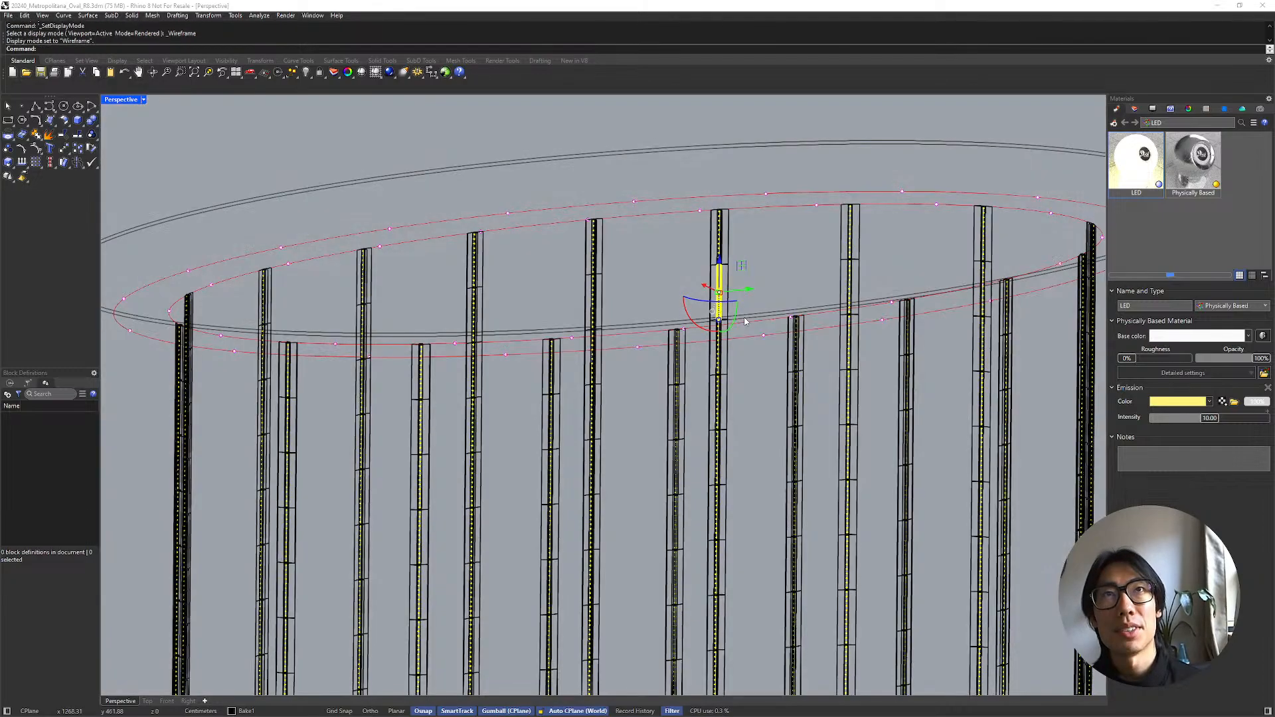
pyautogui.click(744, 360)
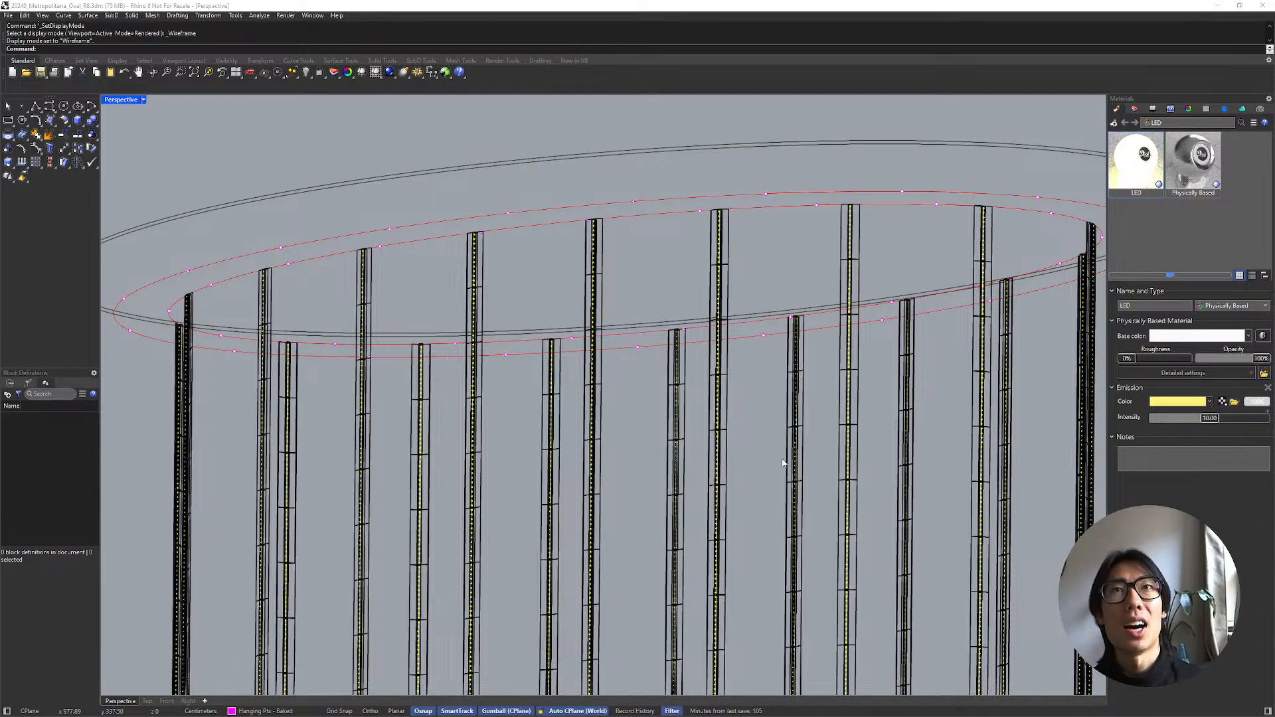
# Step: Examine the segmented make-up of the hanging columns in wireframe, selecting separate segments and viewing the whole ring from different angles
pyautogui.scroll(-5, 783, 463)
pyautogui.moveTo(786, 458); pyautogui.dragTo(733, 378, button='right')
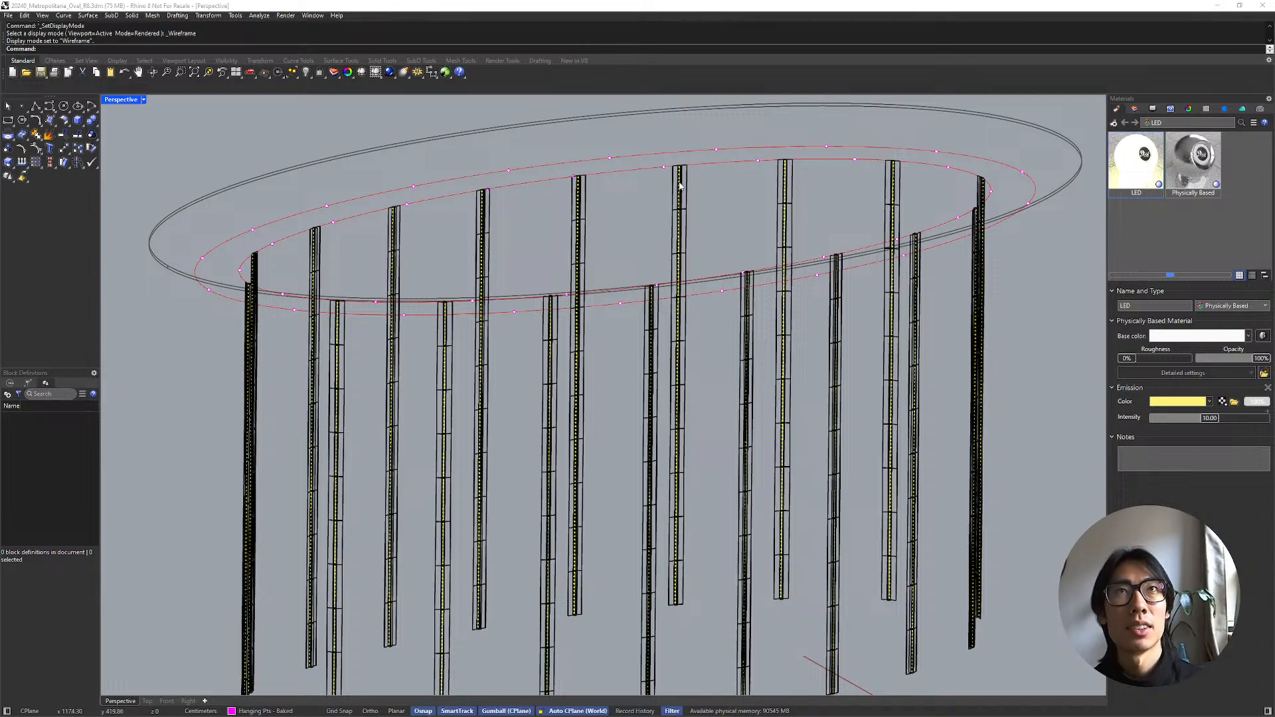
pyautogui.click(689, 216)
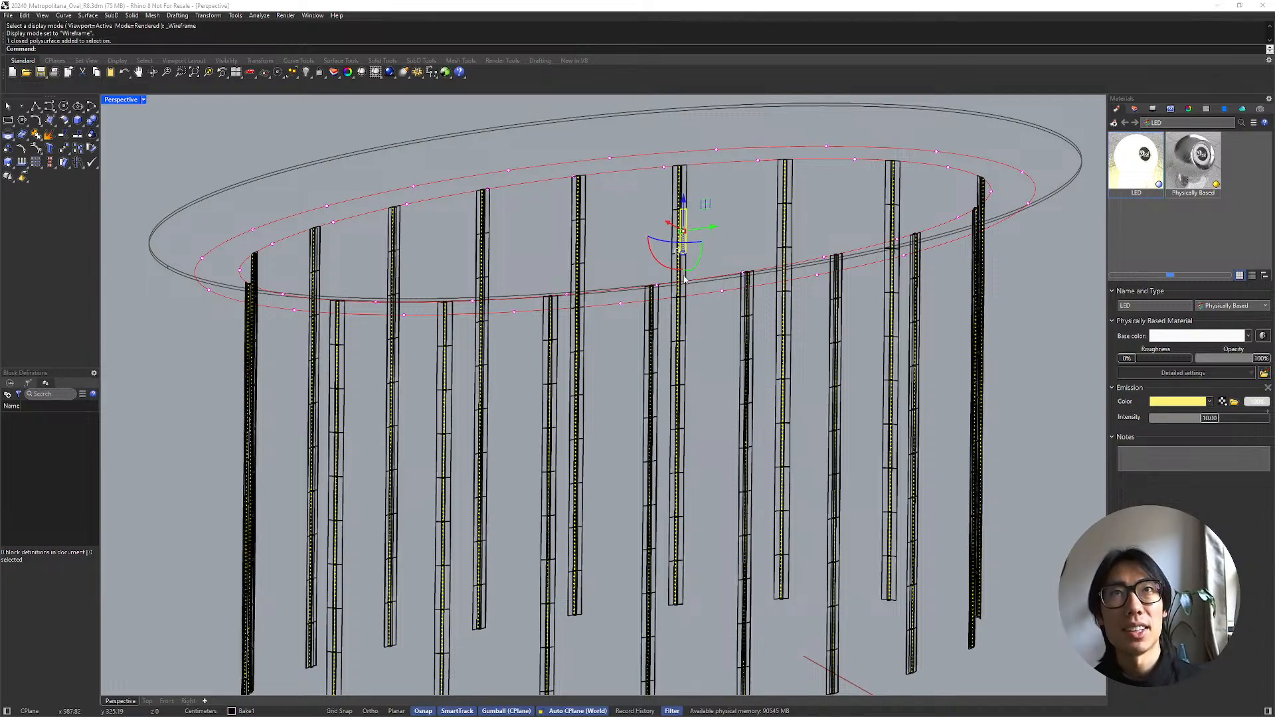
pyautogui.click(689, 304)
pyautogui.click(699, 356)
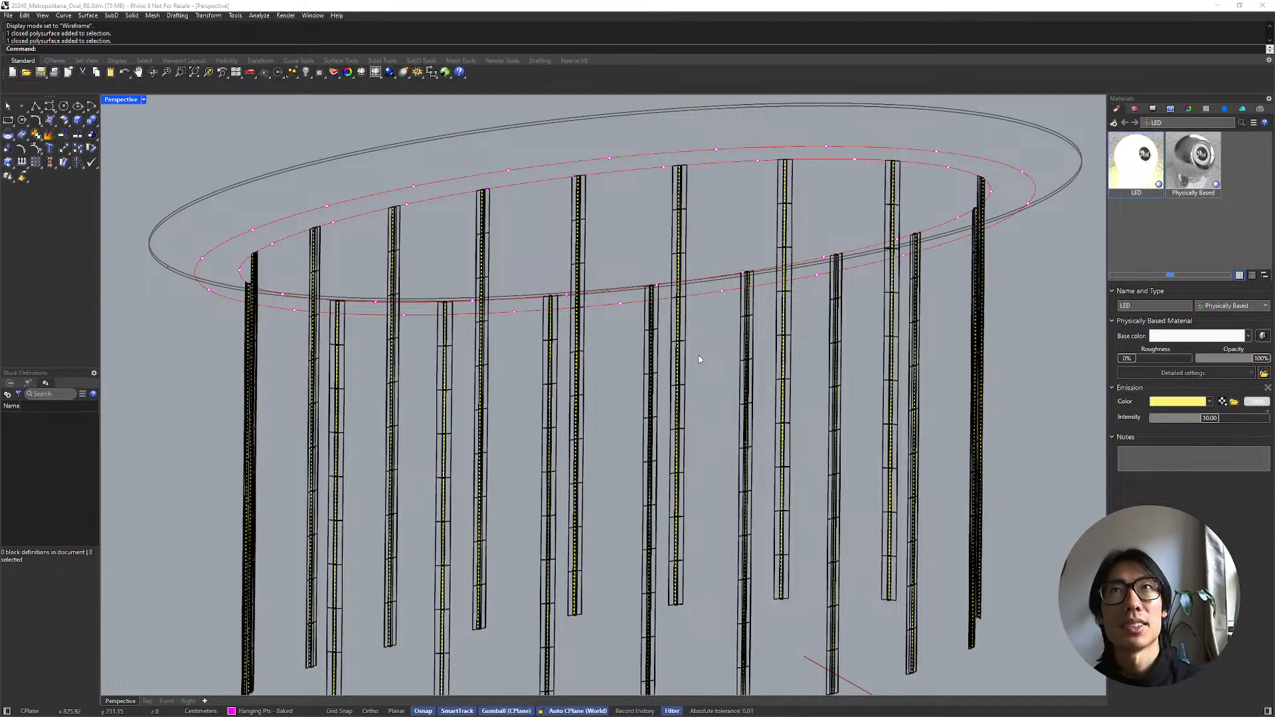
pyautogui.scroll(-2, 697, 358)
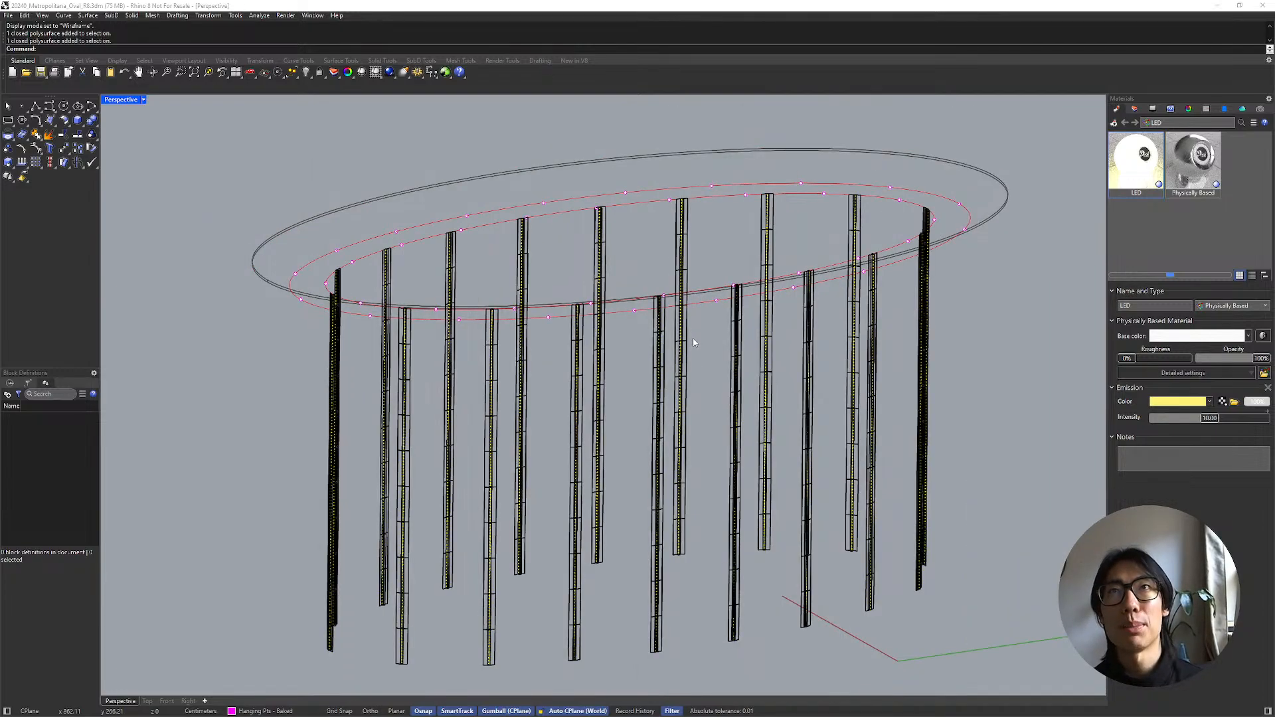
pyautogui.moveTo(560, 266); pyautogui.dragTo(278, 207, button='right')
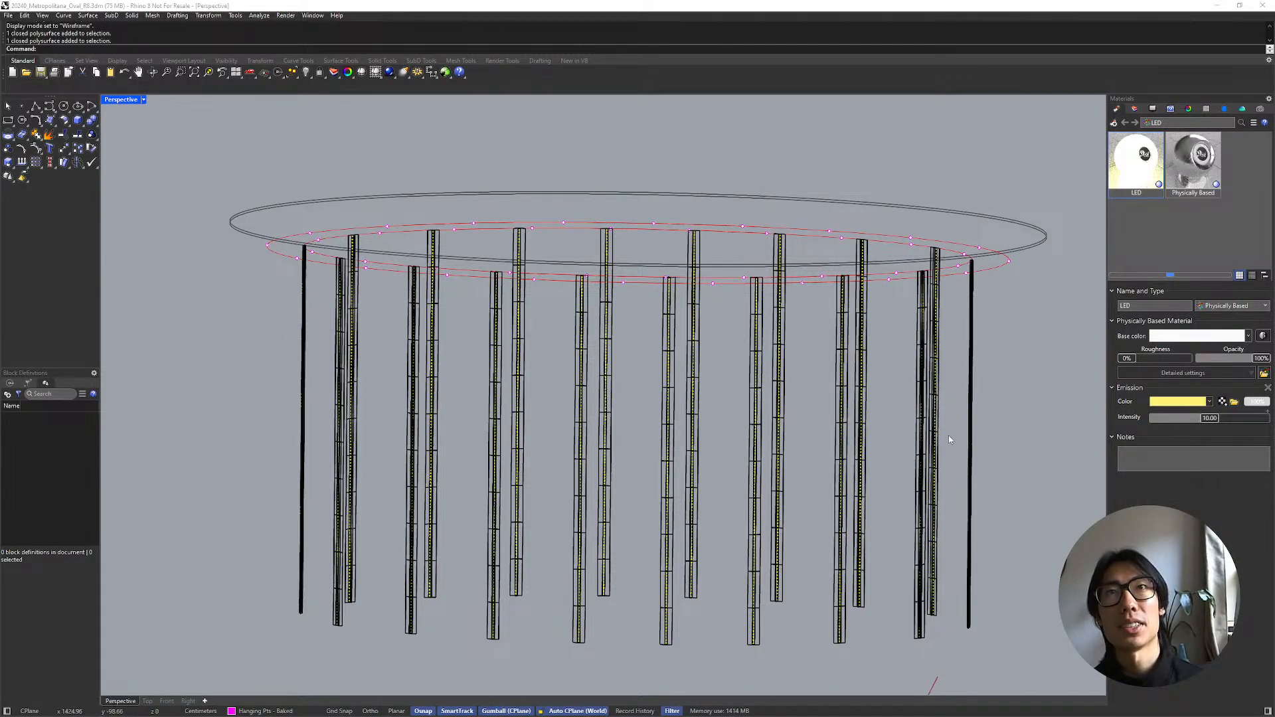
# Step: Return to Foveate, frame the whole chandelier in the untitled scene, and hide the floor grid
pyautogui.moveTo(949, 431); pyautogui.dragTo(950, 441, button='right')
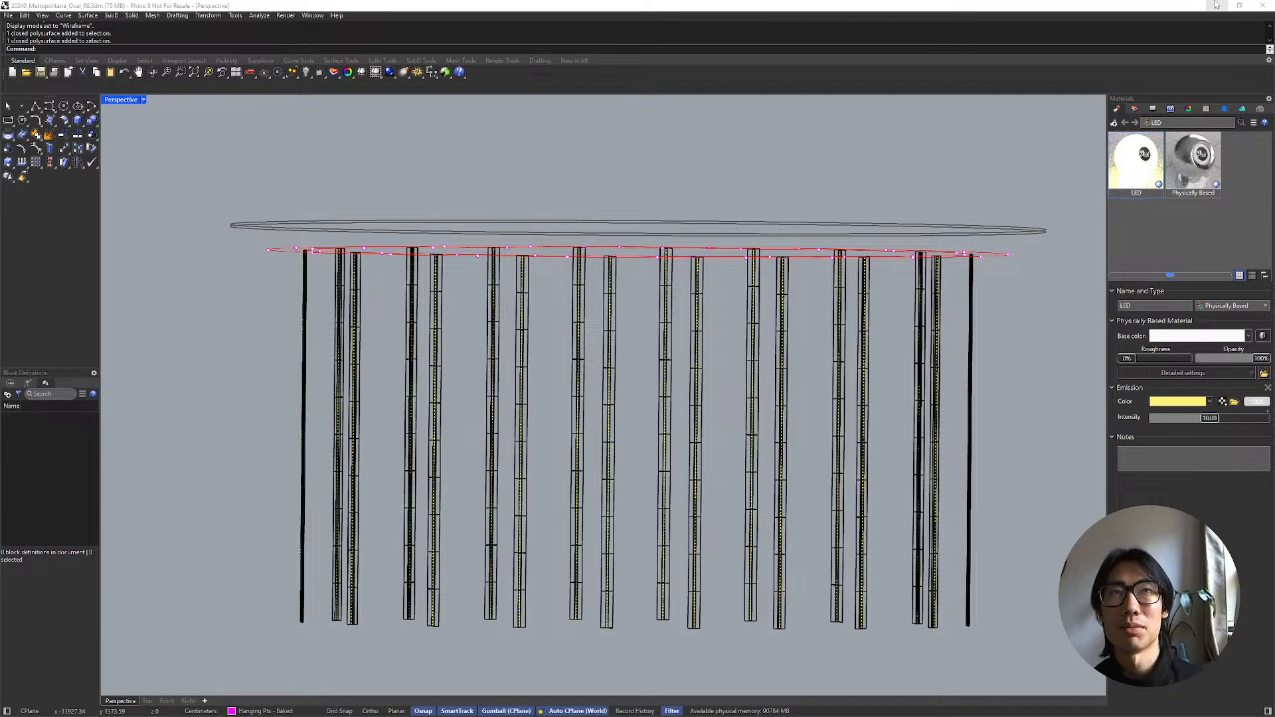
pyautogui.click(1216, 6)
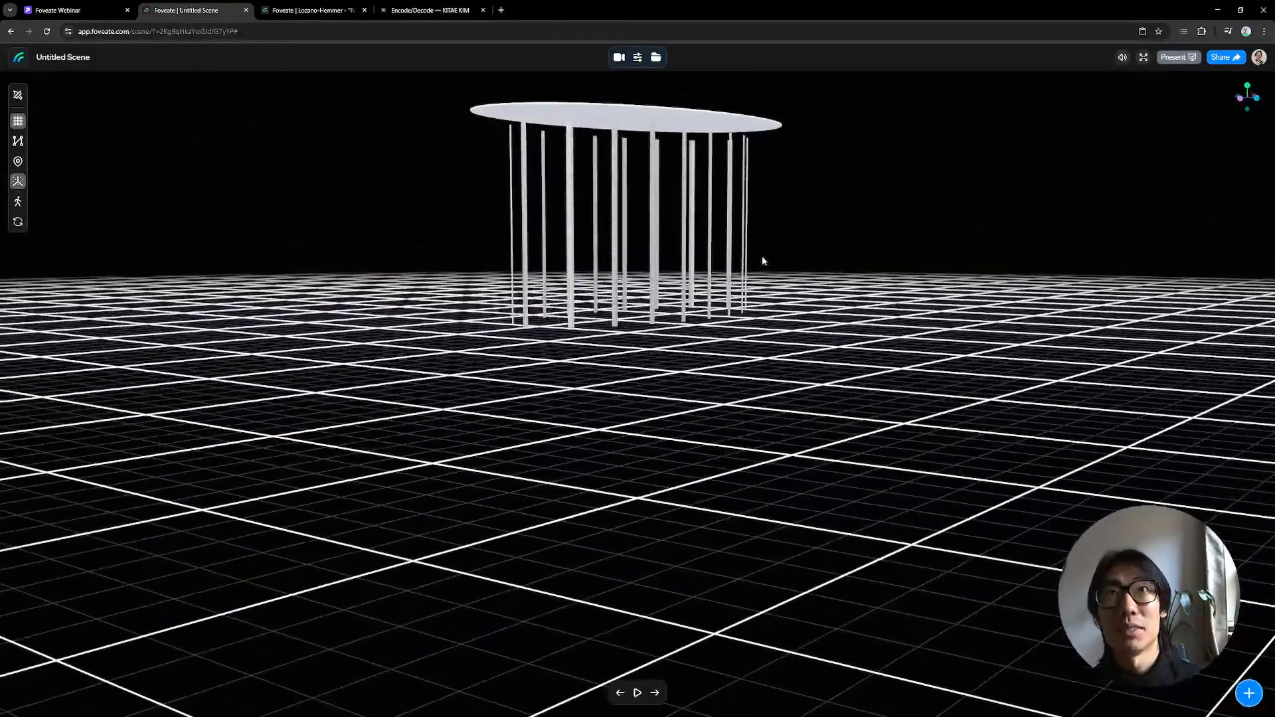
pyautogui.scroll(5, 695, 199)
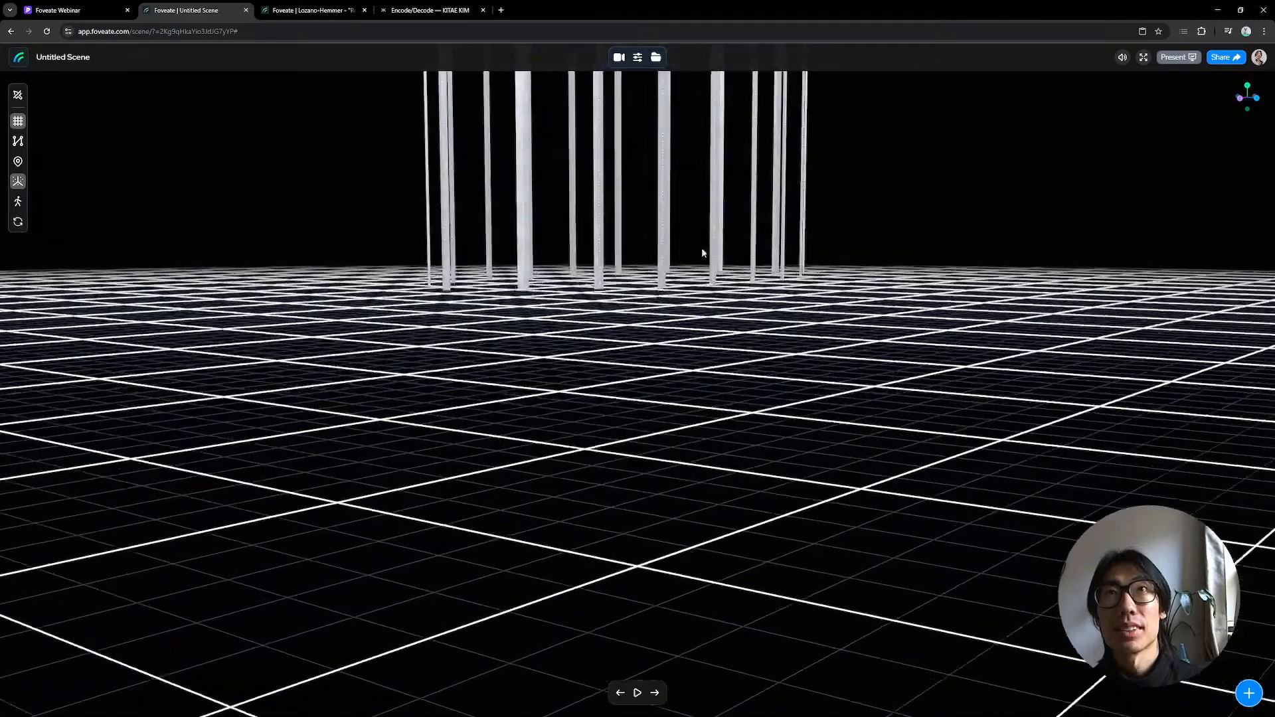
pyautogui.moveTo(703, 250); pyautogui.dragTo(693, 441, button='right')
pyautogui.moveTo(692, 441); pyautogui.dragTo(691, 414)
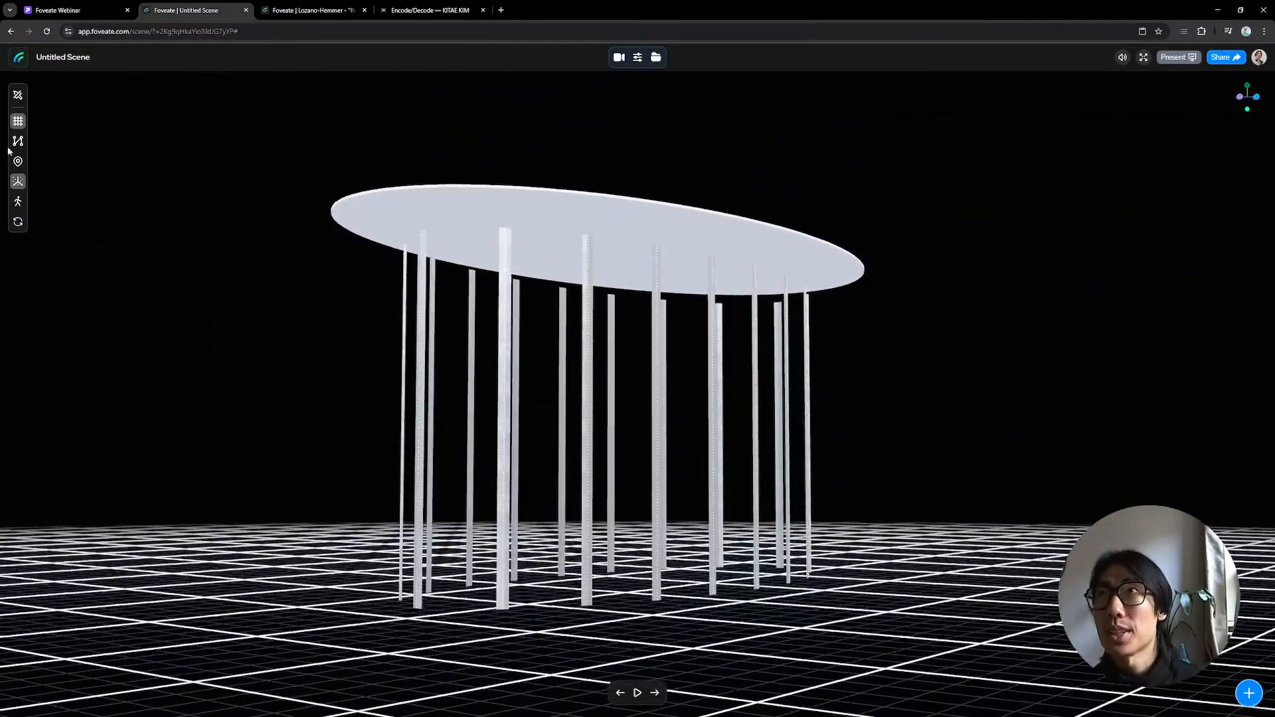
pyautogui.click(18, 121)
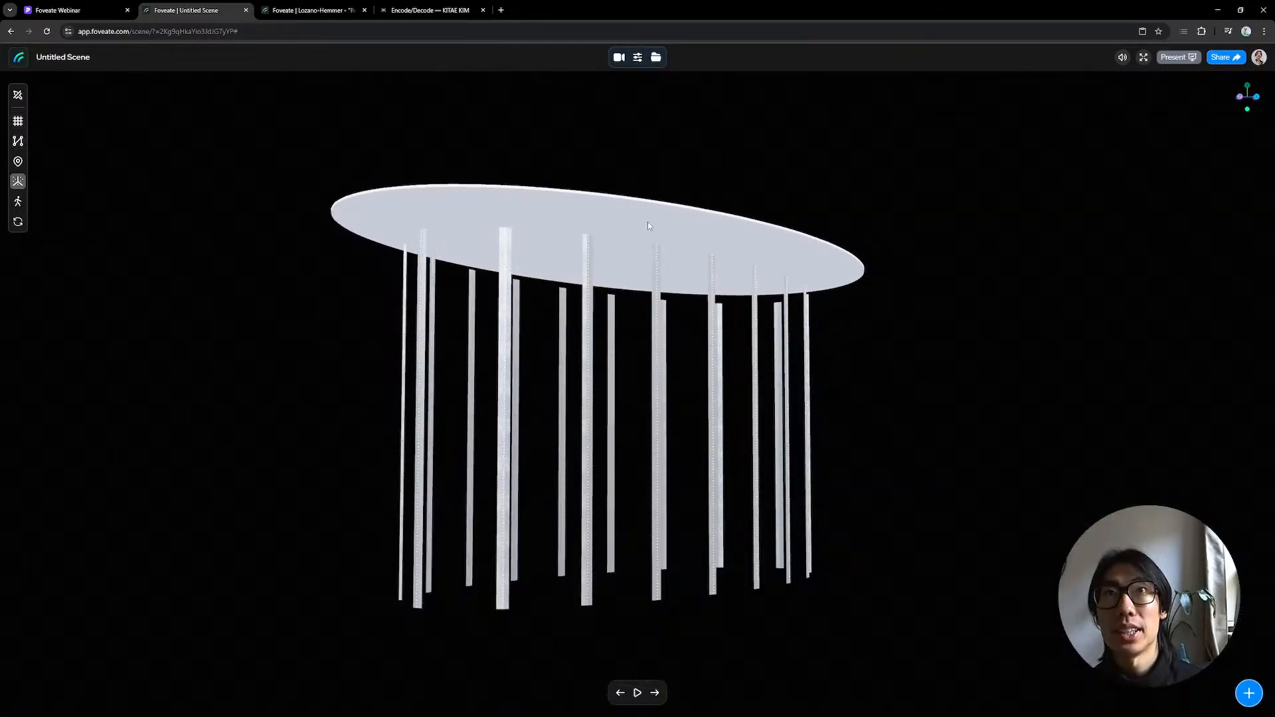
# Step: Set the environment's background type to Image Sphere, try City Night, and apply the Architecture Night image
pyautogui.click(638, 57)
pyautogui.click(1207, 270)
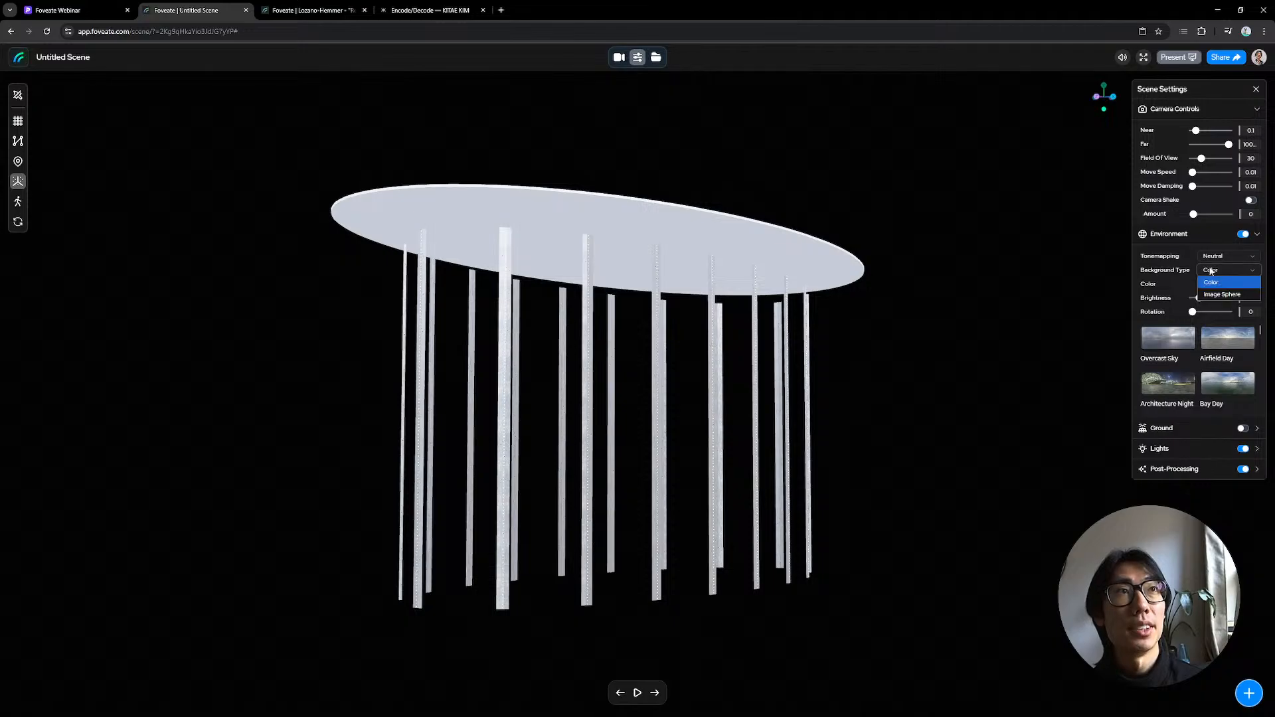
pyautogui.click(1222, 287)
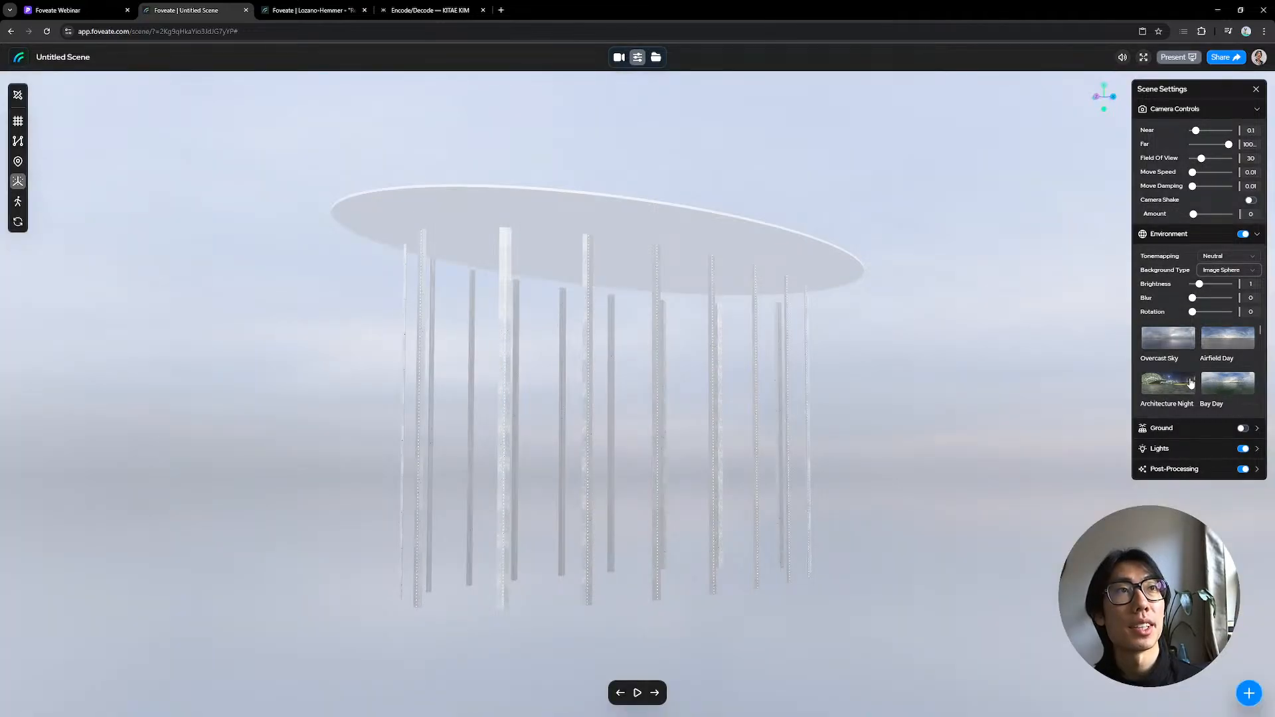
pyautogui.scroll(-2, 1209, 364)
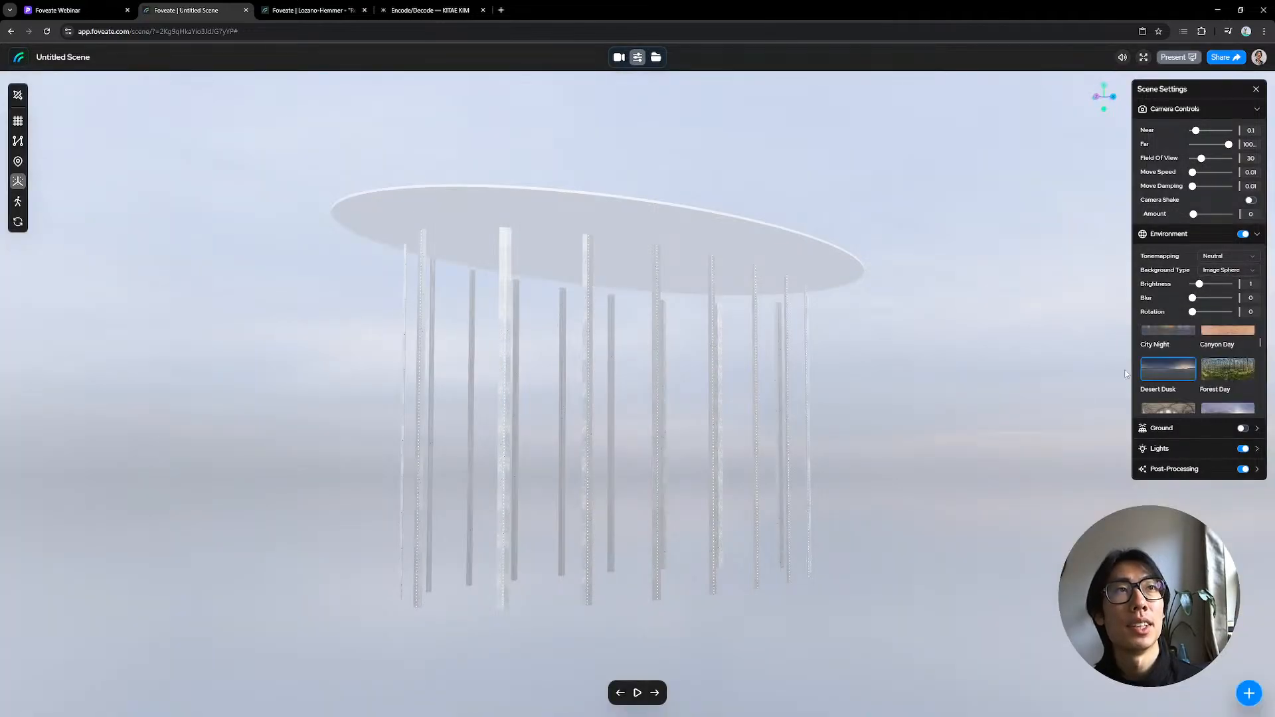
pyautogui.click(1157, 332)
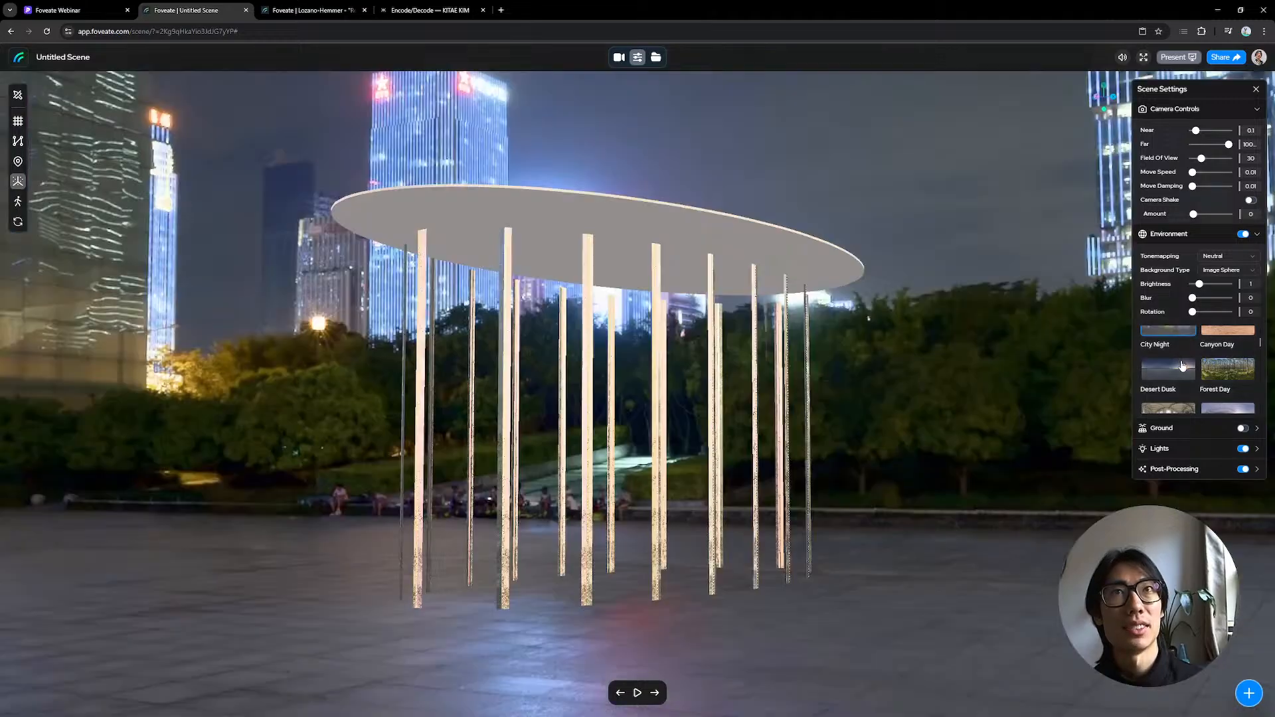
pyautogui.scroll(2, 1182, 361)
pyautogui.scroll(1, 1182, 362)
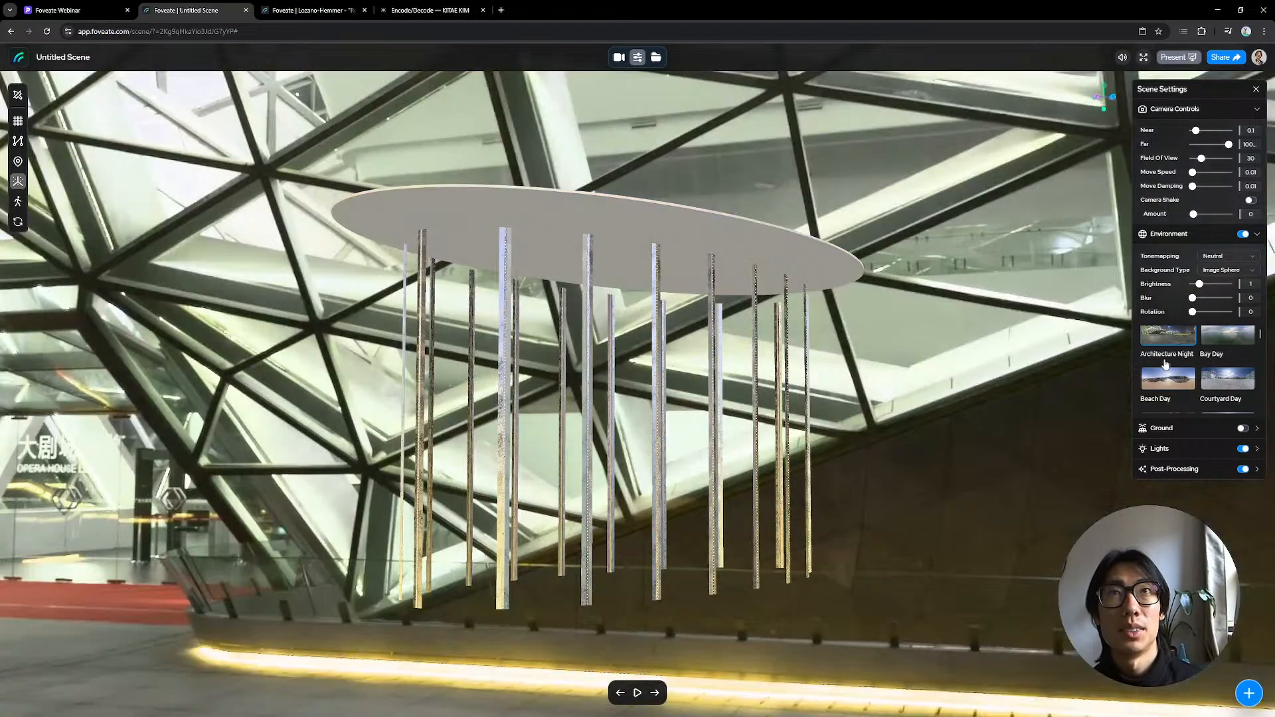
# Step: Examine the chandelier's hanging columns up close from below, including the metal texture and the individual LEDs
pyautogui.moveTo(834, 380); pyautogui.dragTo(843, 336)
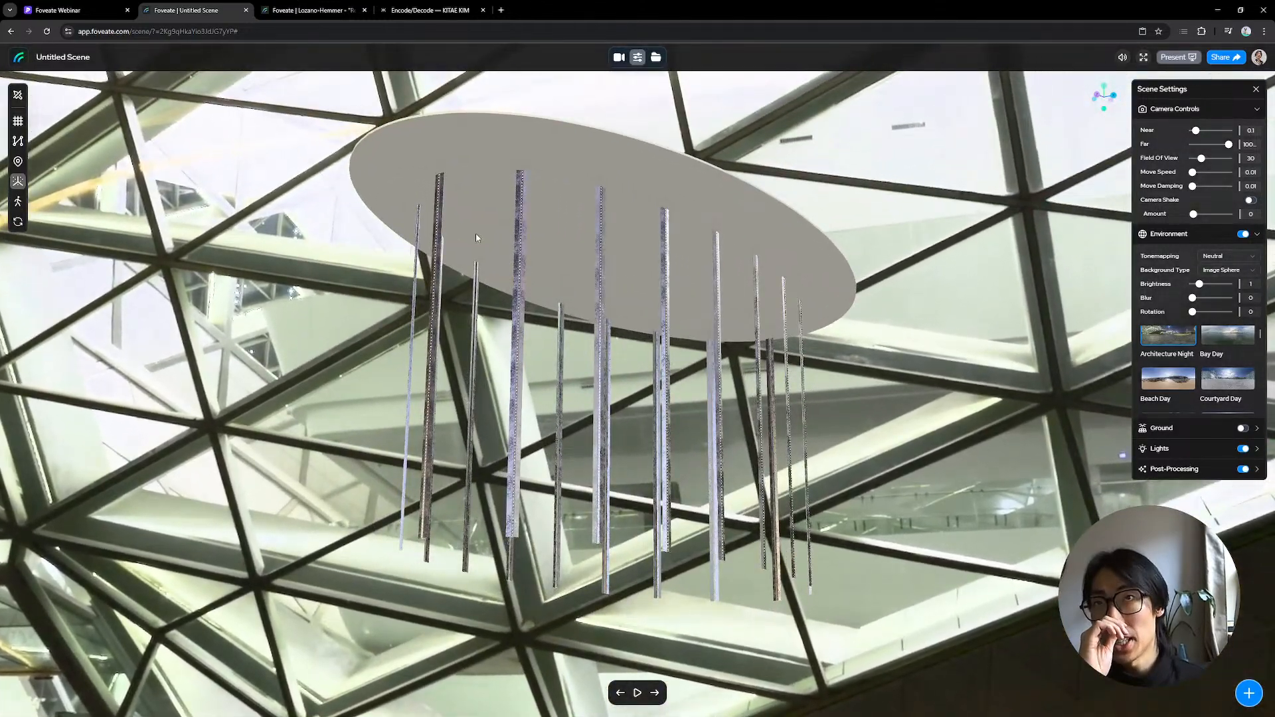
pyautogui.scroll(5, 631, 217)
pyautogui.scroll(5, 672, 314)
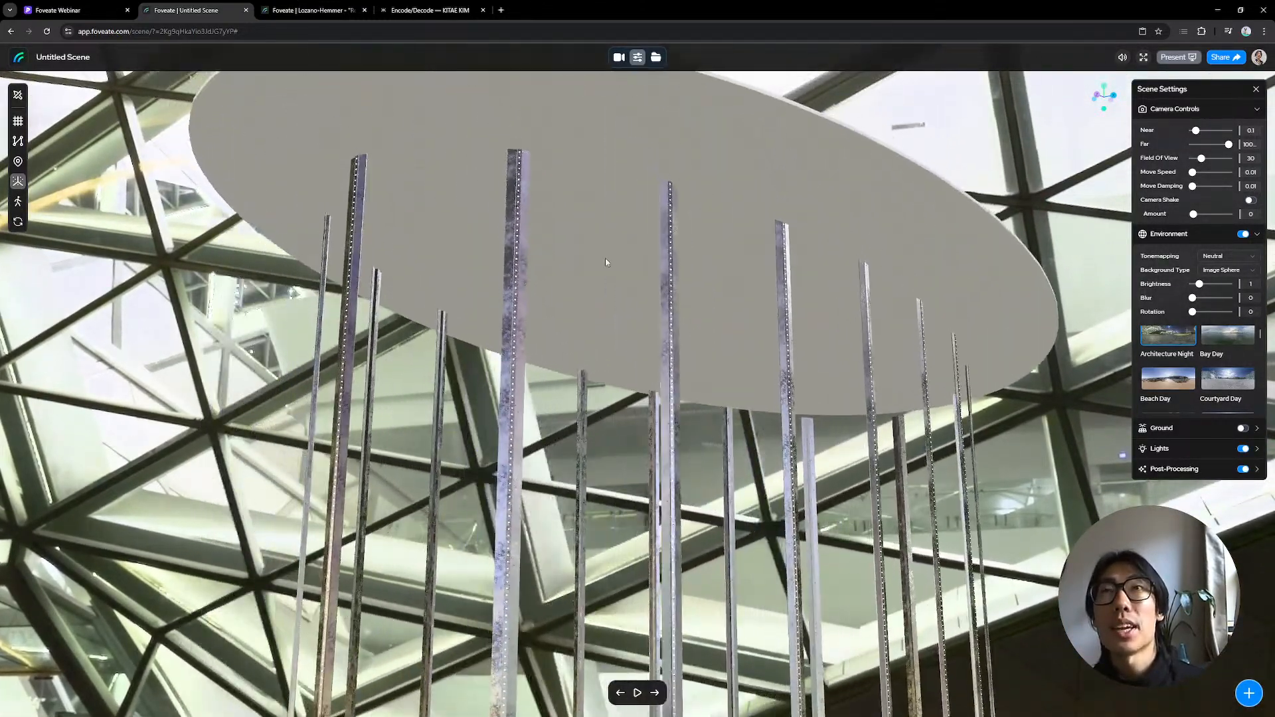
pyautogui.scroll(-5, 627, 359)
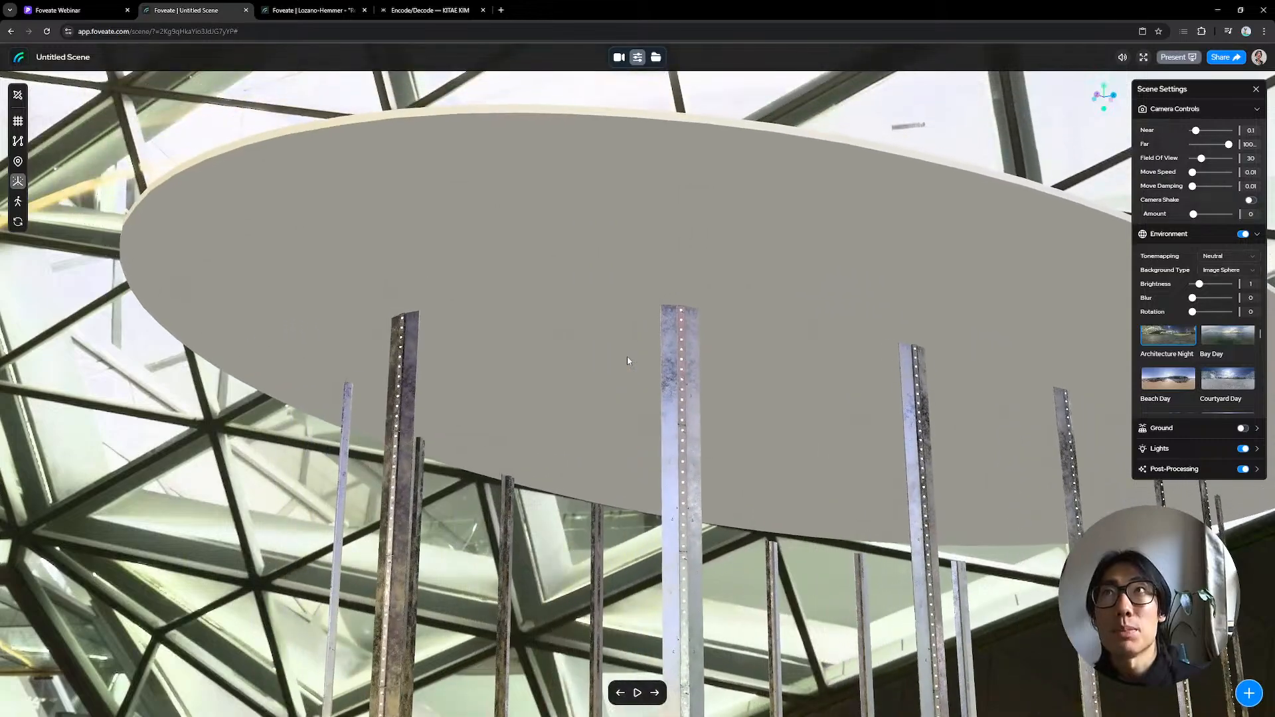
pyautogui.scroll(6, 729, 369)
pyautogui.scroll(6, 730, 370)
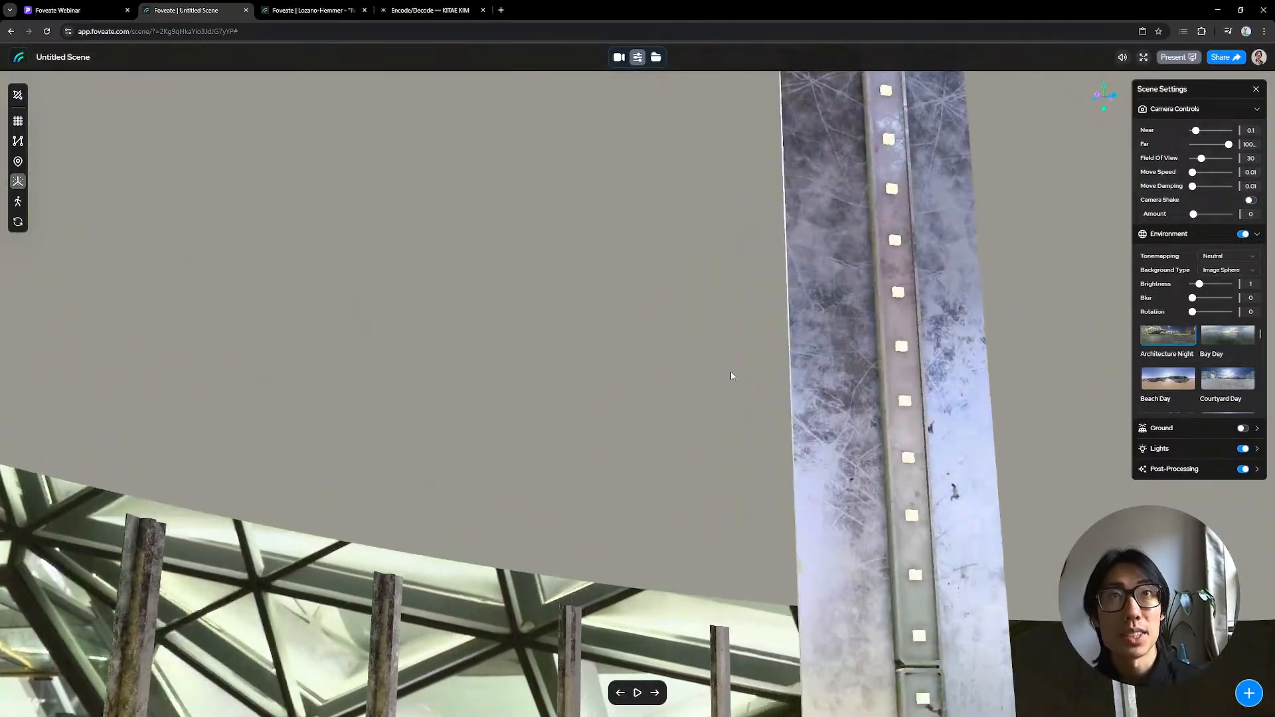
pyautogui.moveTo(731, 371); pyautogui.dragTo(726, 370)
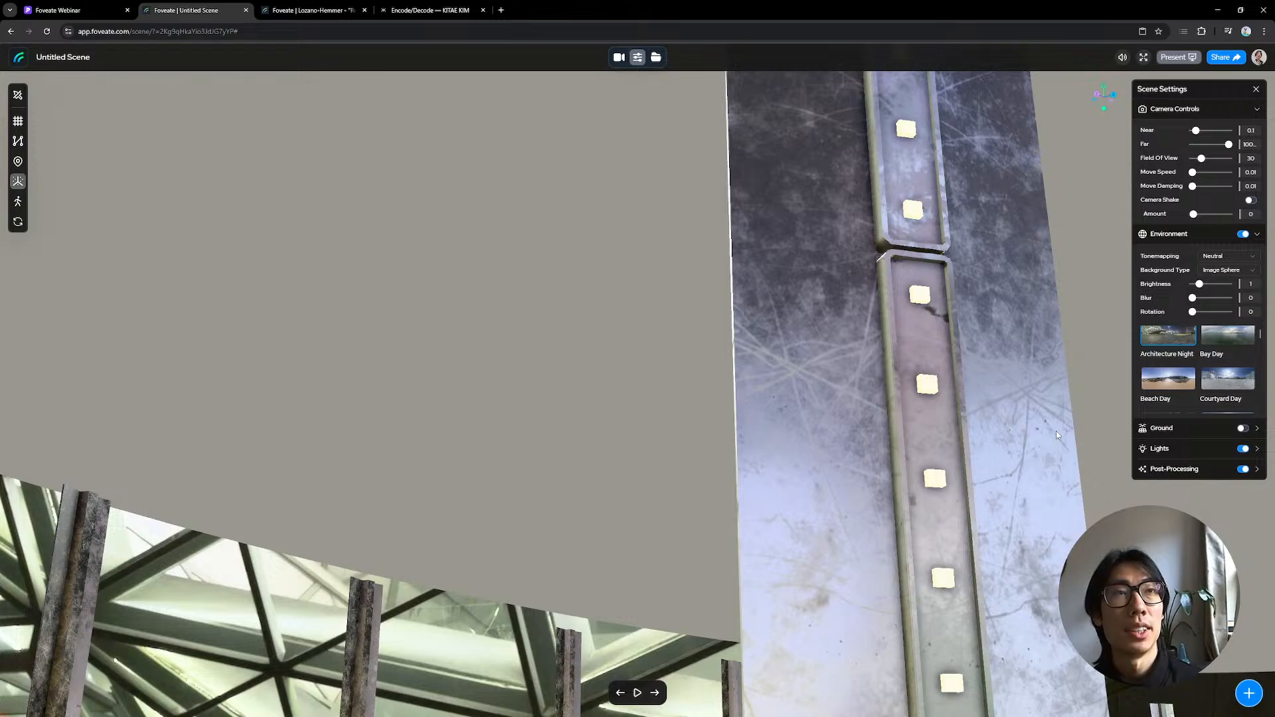
pyautogui.scroll(-3, 1049, 382)
pyautogui.scroll(-6, 1048, 381)
pyautogui.moveTo(1048, 382); pyautogui.dragTo(903, 401)
pyautogui.scroll(4, 905, 420)
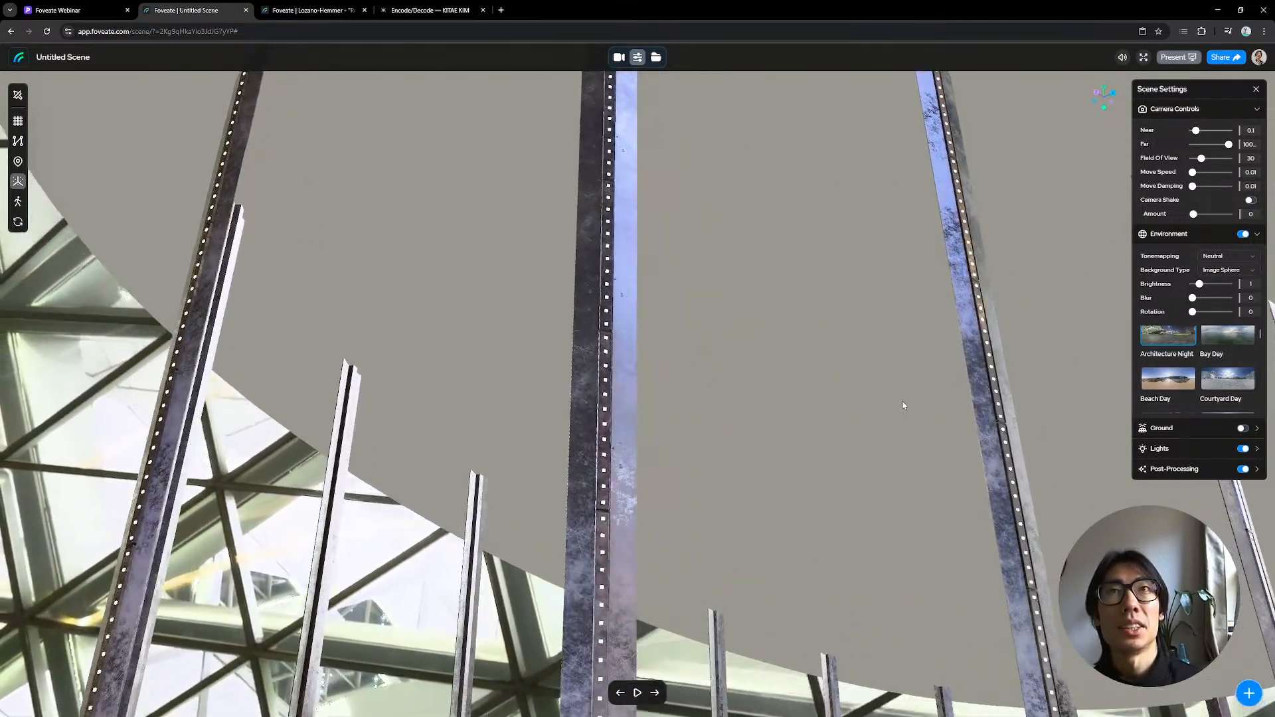
# Step: Rotate the Architecture Night environment to about 106 while keeping the columns in view
pyautogui.scroll(-3, 902, 401)
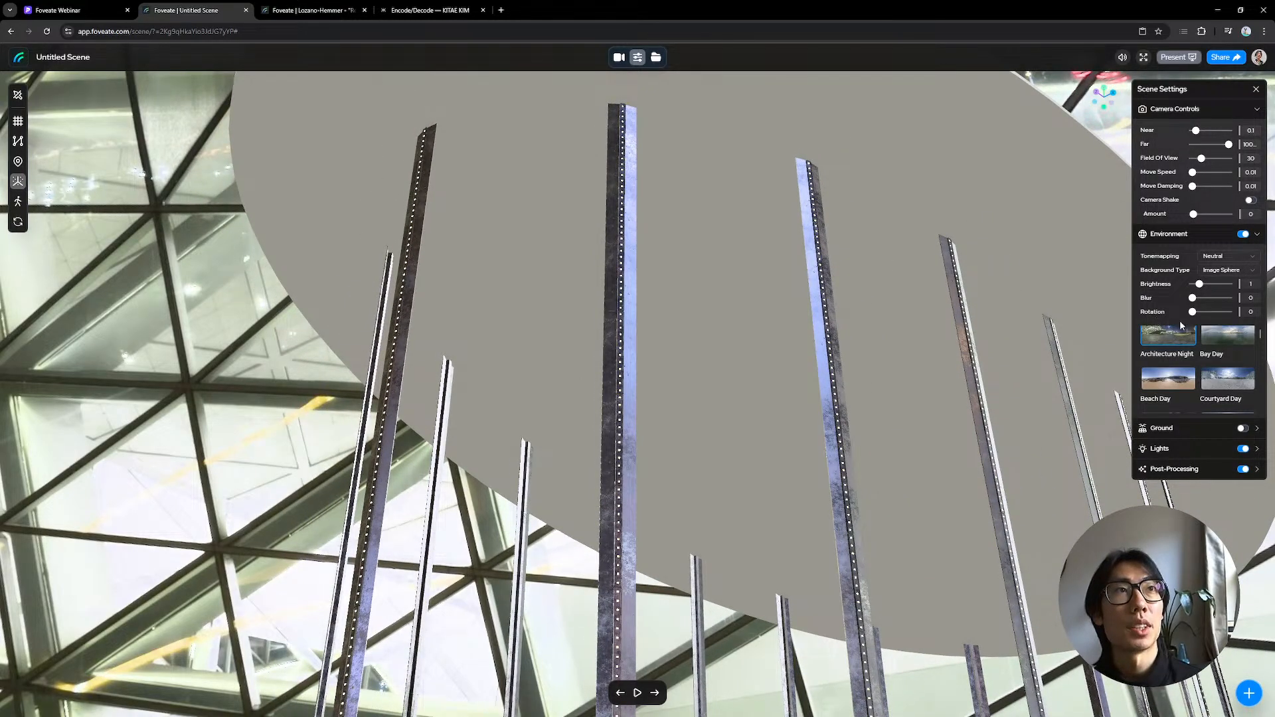
pyautogui.moveTo(1192, 312); pyautogui.dragTo(1198, 317)
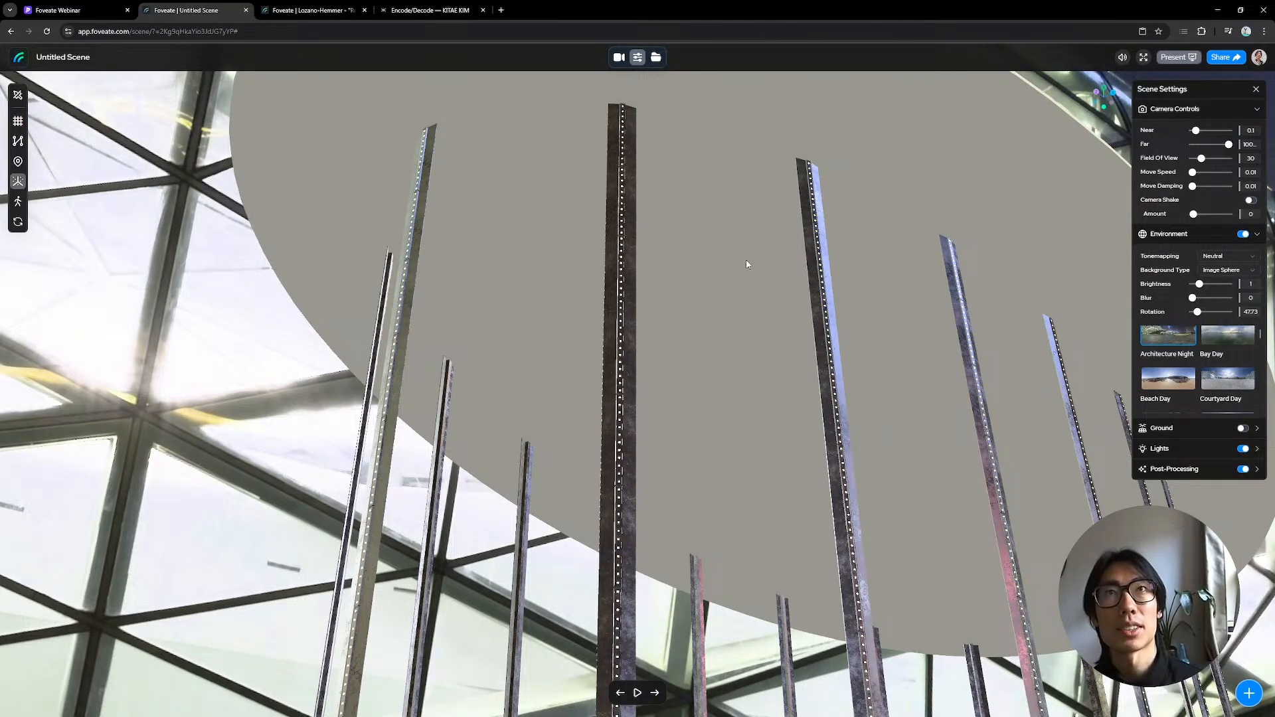
pyautogui.moveTo(1198, 313); pyautogui.dragTo(1204, 313)
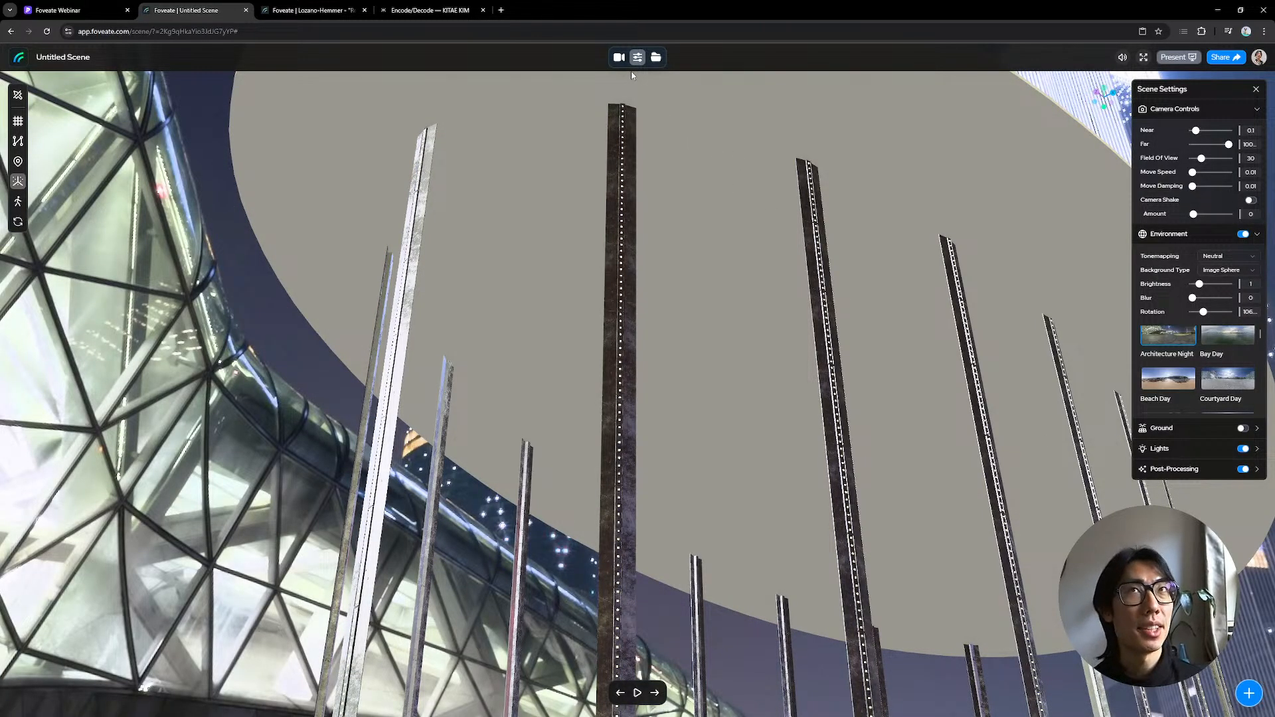
# Step: Enable Bloom in the scene's post-processing settings and view its effect on a column's LEDs up close
pyautogui.click(1194, 470)
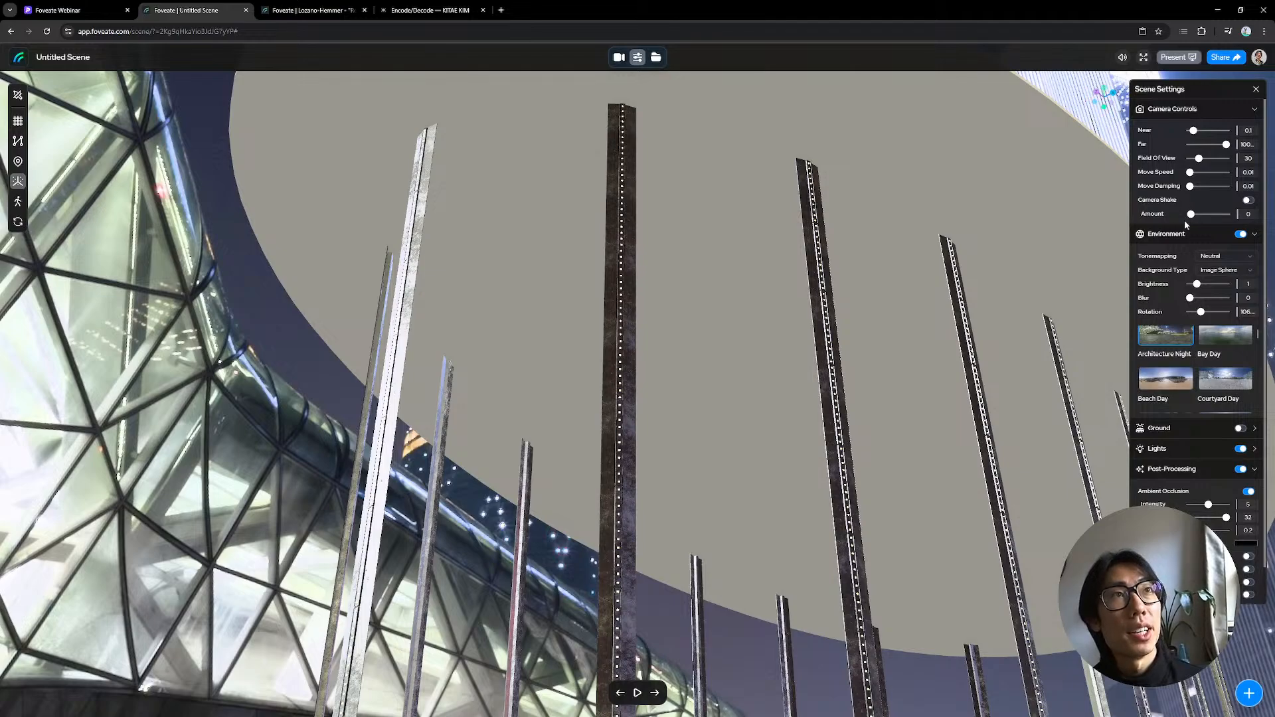
pyautogui.click(1182, 234)
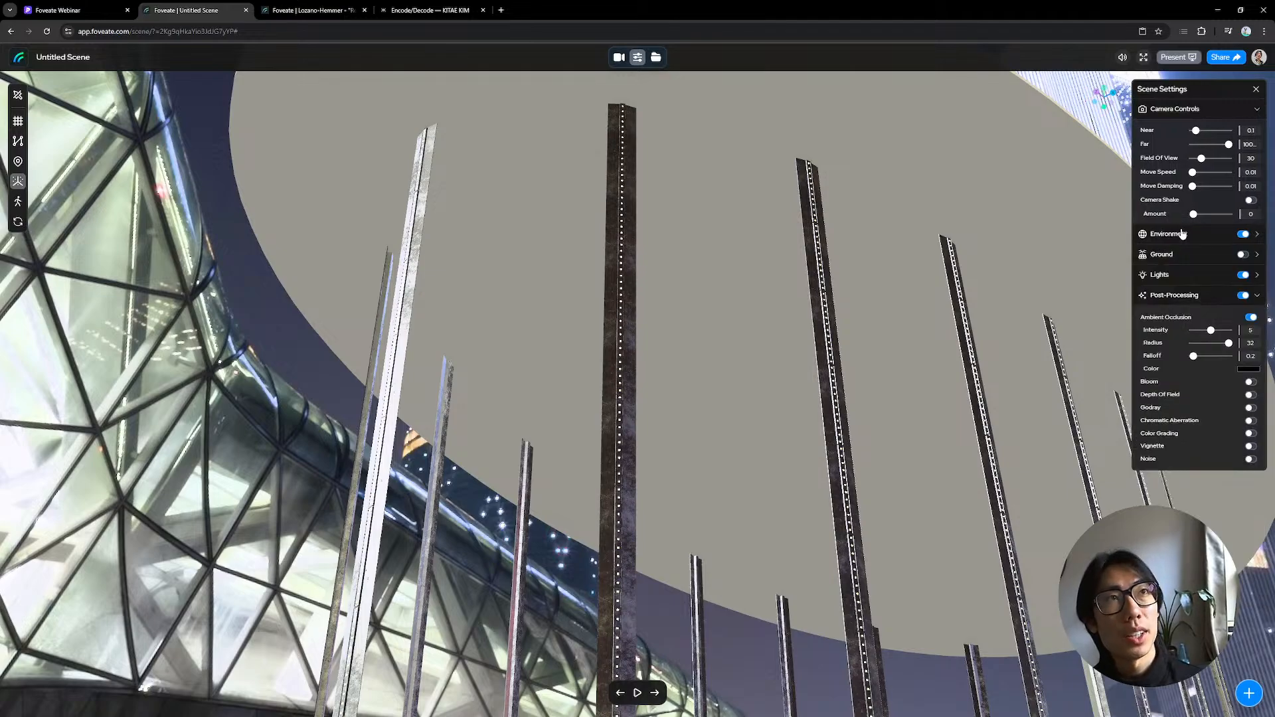
pyautogui.click(1250, 383)
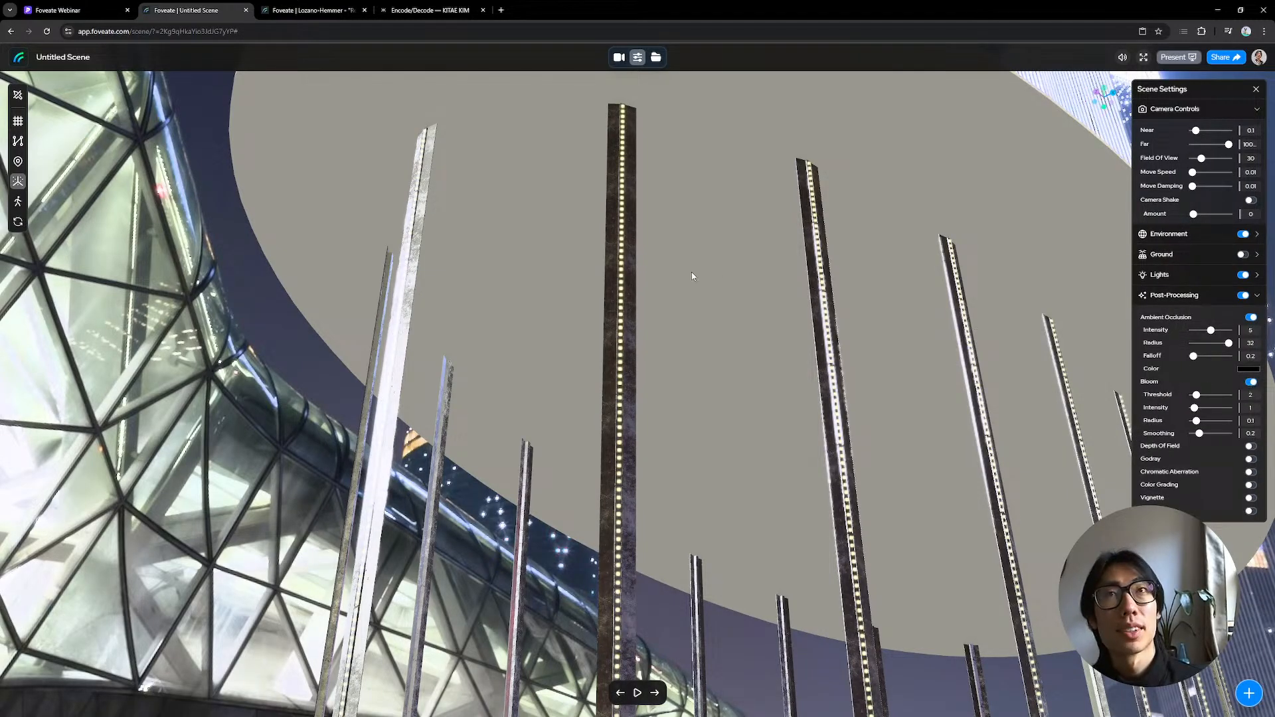
pyautogui.scroll(6, 654, 306)
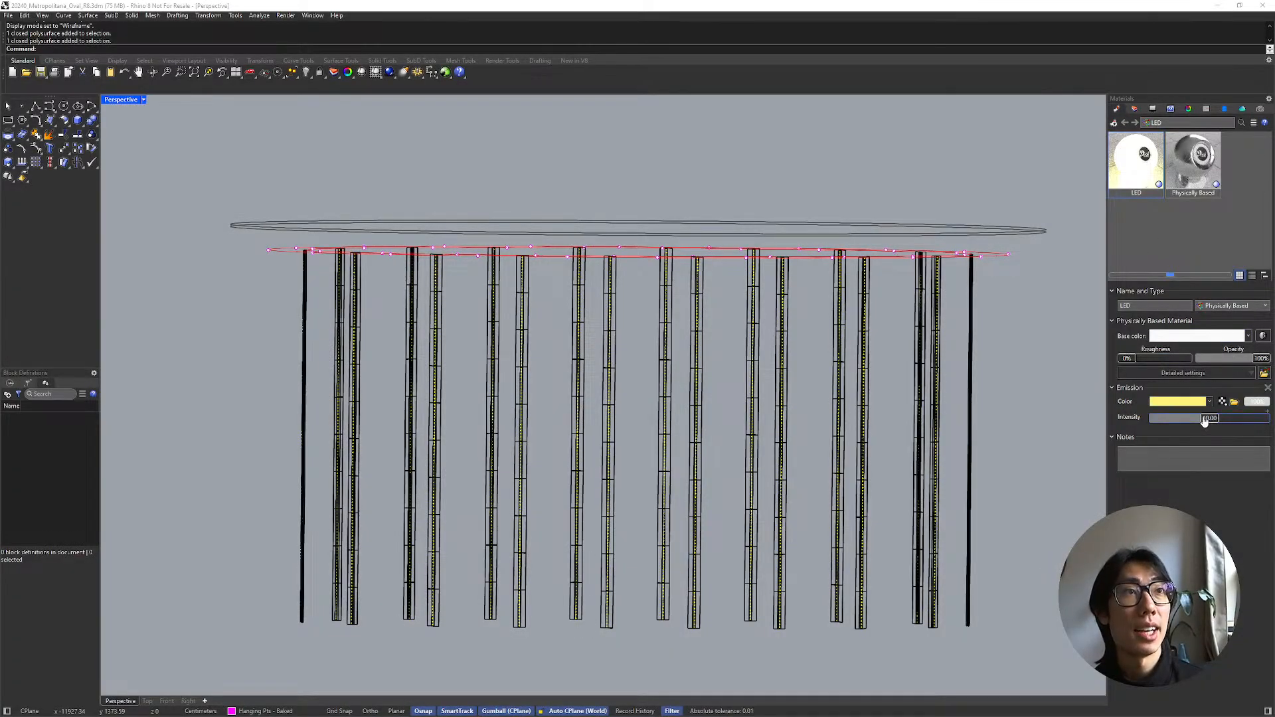
# Step: Back in Foveate, set the bloom intensity to about 16.5, radius to about 0.2 and smoothing to 0.3, and view the glowing columns
pyautogui.click(1219, 5)
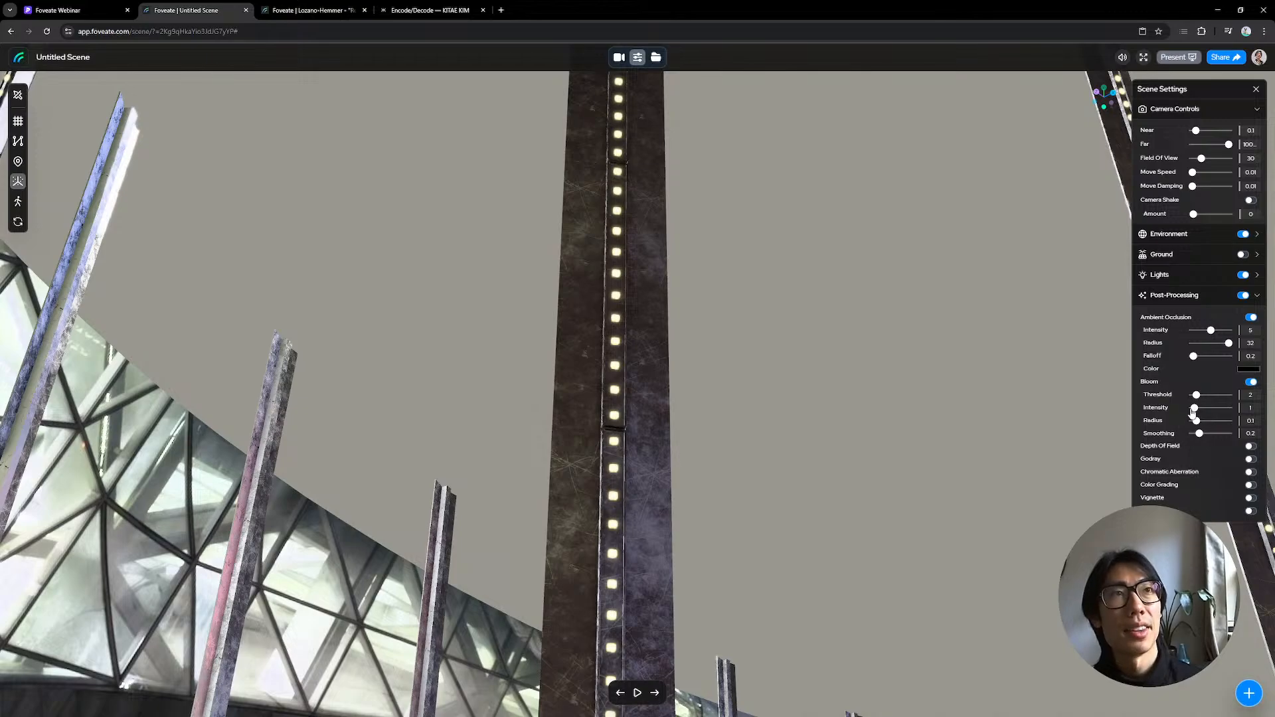
pyautogui.moveTo(1199, 415)
pyautogui.mouseDown()
pyautogui.moveTo(1227, 416)
pyautogui.moveTo(1204, 423)
pyautogui.mouseUp()
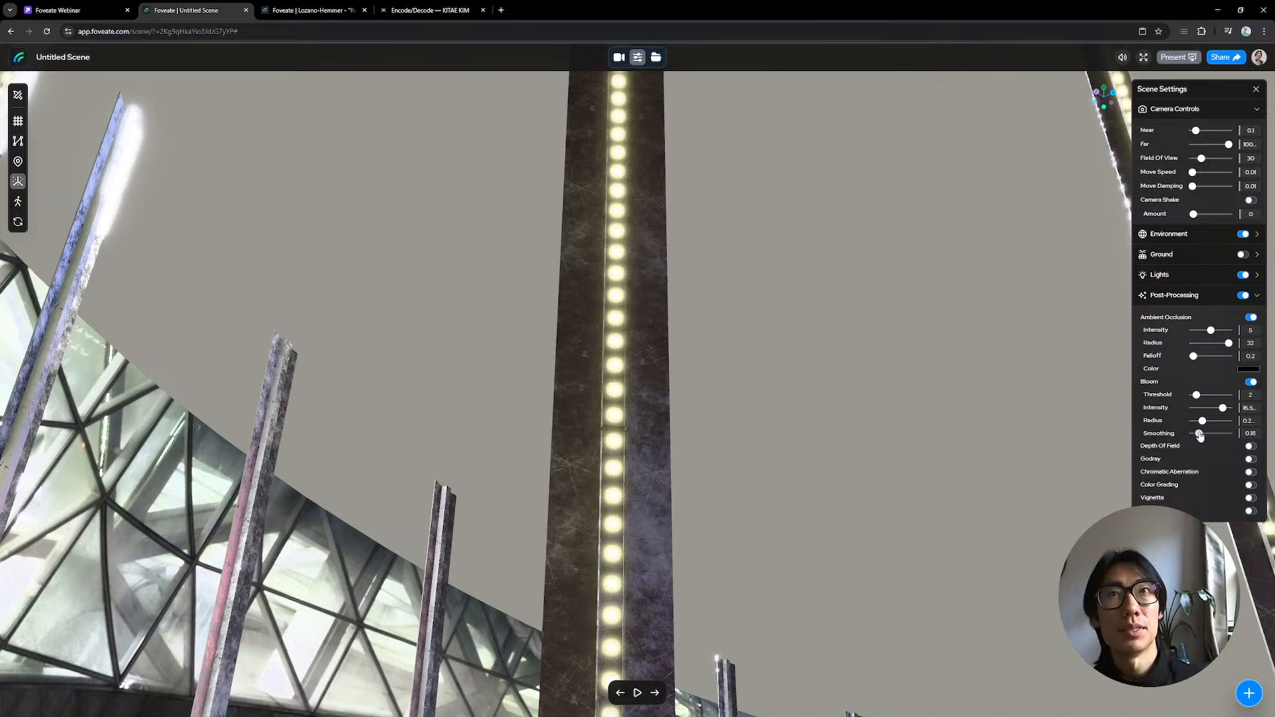
pyautogui.scroll(-8, 886, 384)
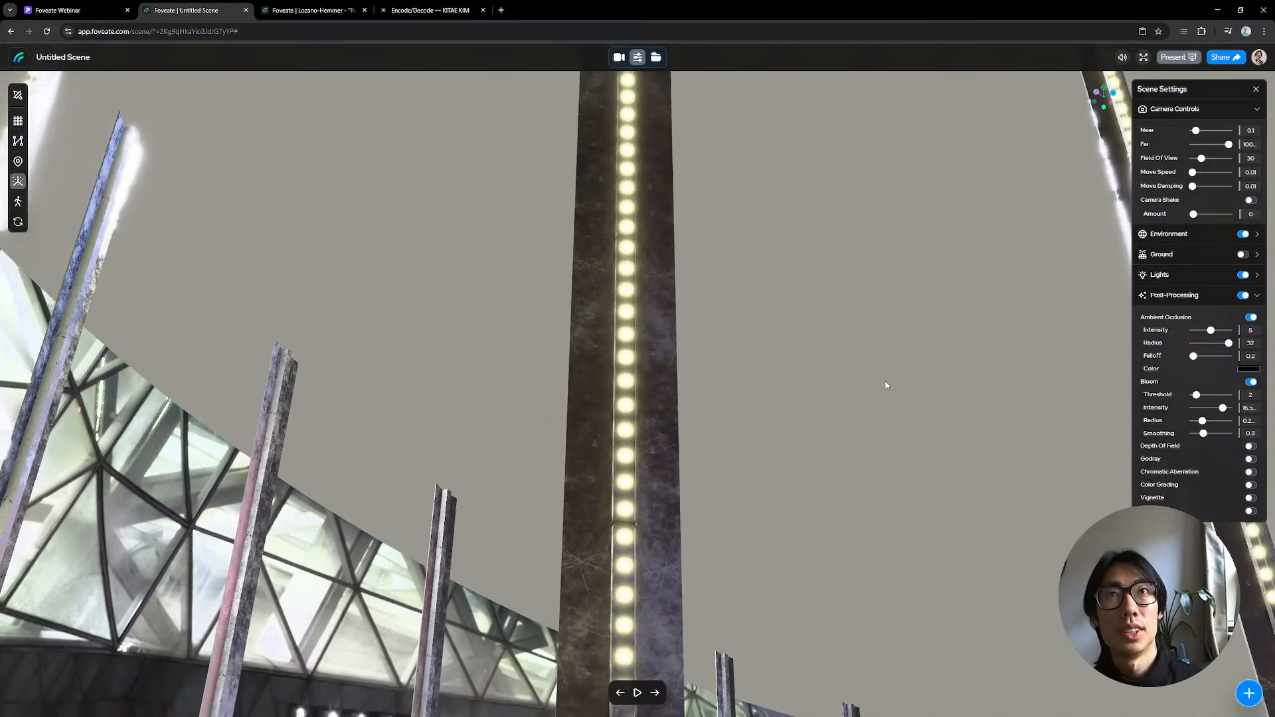
pyautogui.moveTo(869, 394); pyautogui.dragTo(573, 297)
pyautogui.scroll(-8, 573, 293)
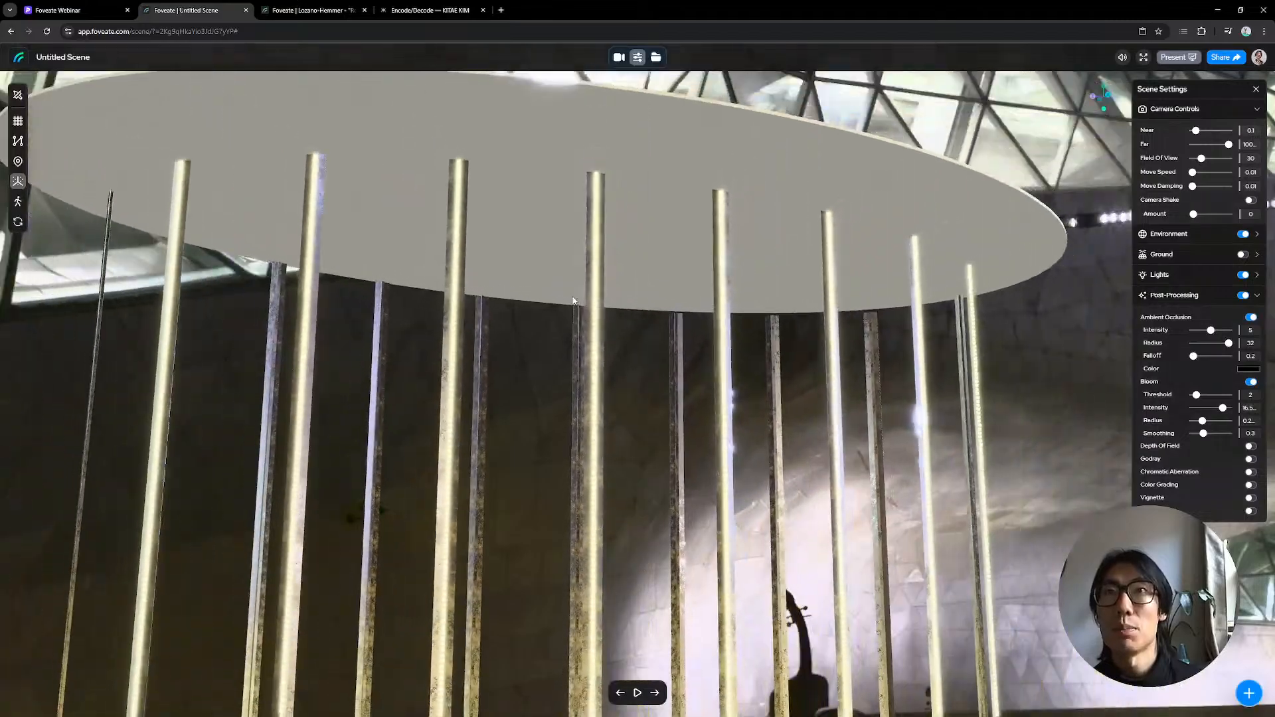
pyautogui.moveTo(850, 333); pyautogui.dragTo(925, 352)
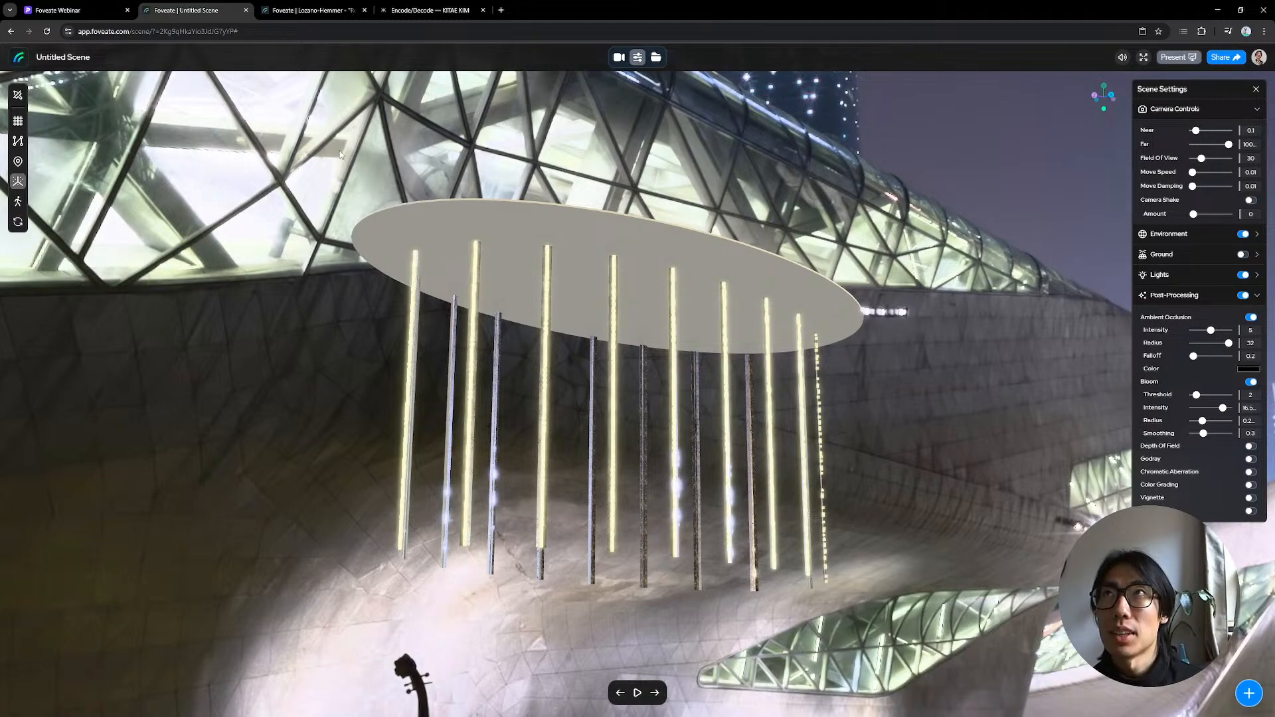
# Step: Switch through the Lozano-Hemmer scene to the designer's portfolio website and open the Reflejo Peatonal project page
pyautogui.click(326, 13)
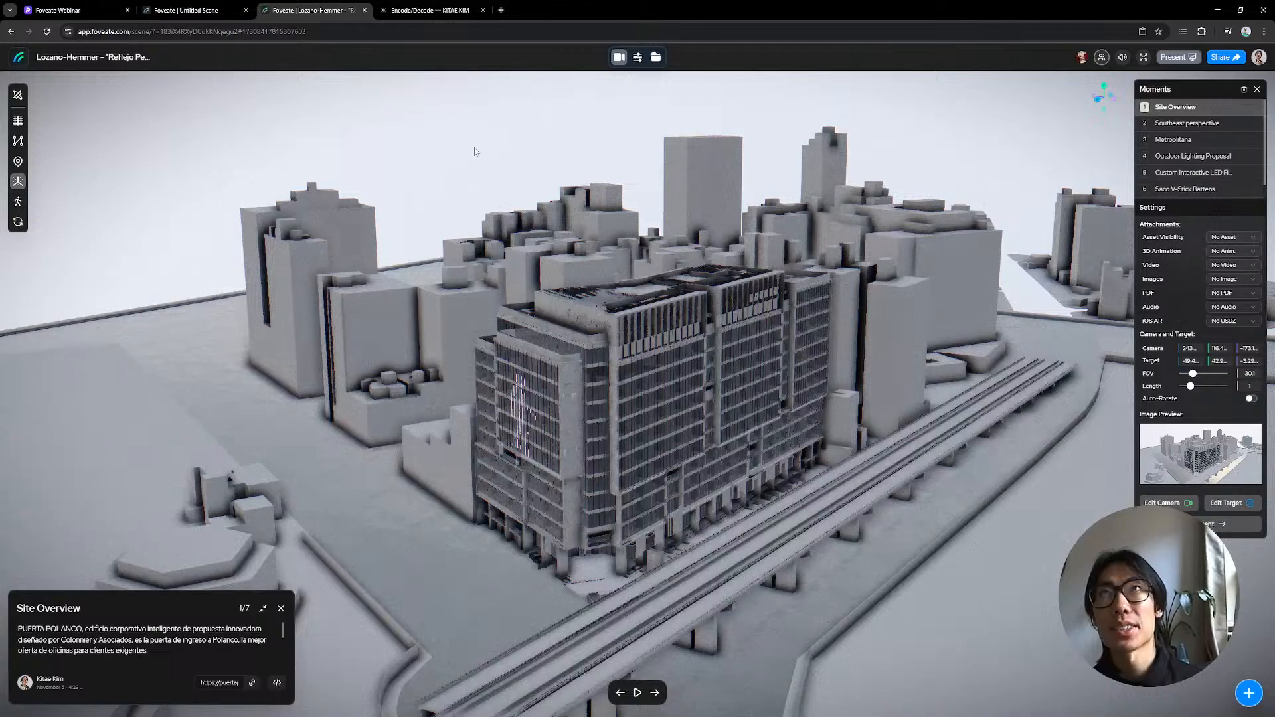
pyautogui.click(436, 10)
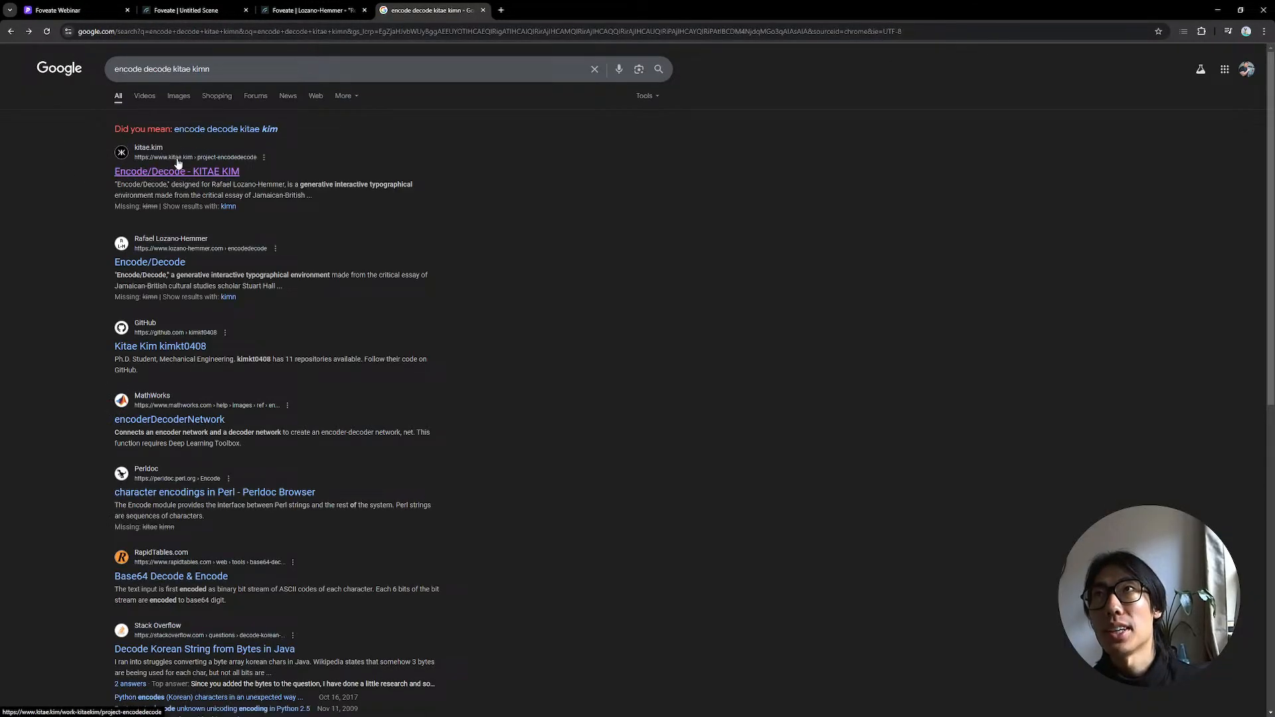
pyautogui.click(178, 162)
pyautogui.click(90, 84)
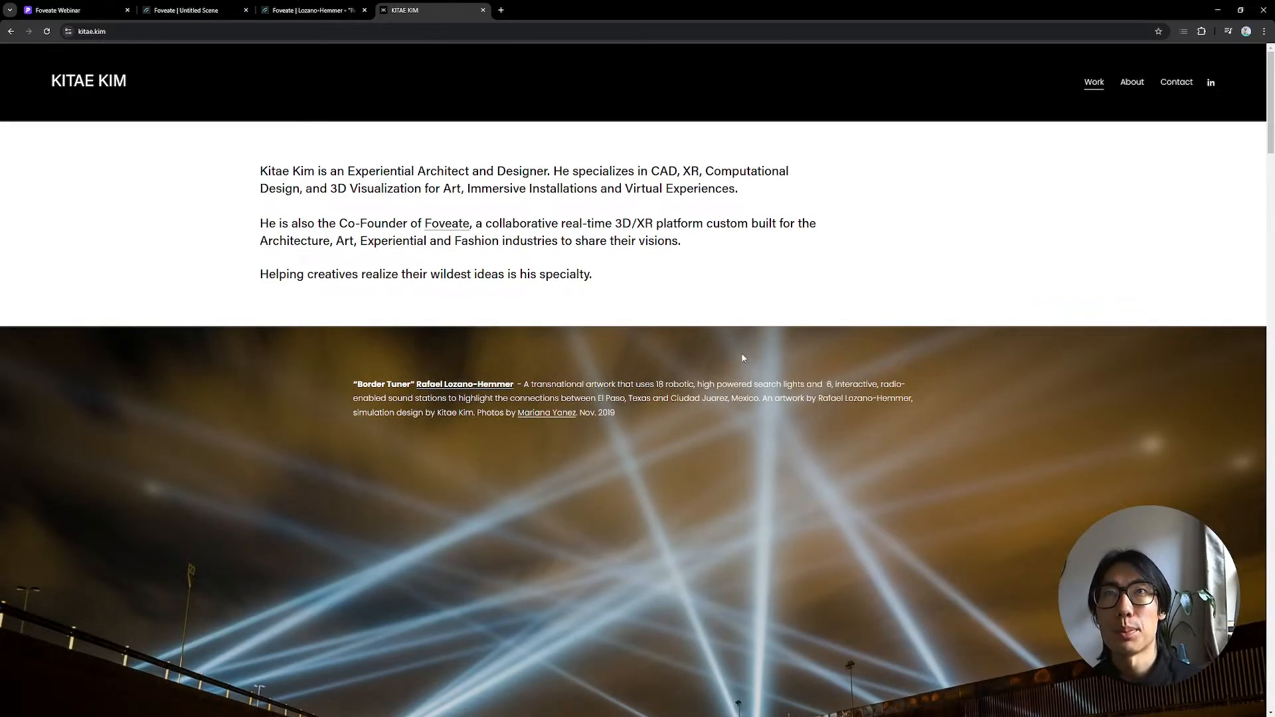
pyautogui.scroll(-20, 743, 358)
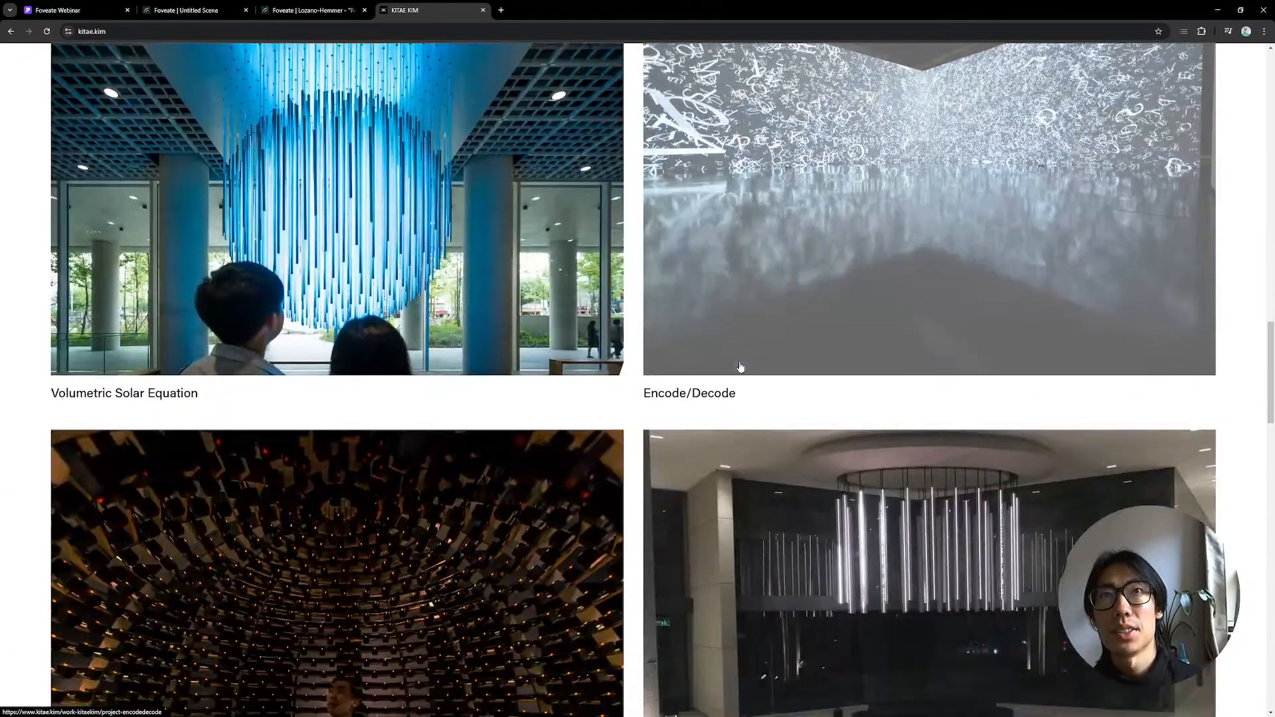
pyautogui.scroll(-5, 741, 367)
pyautogui.click(740, 367)
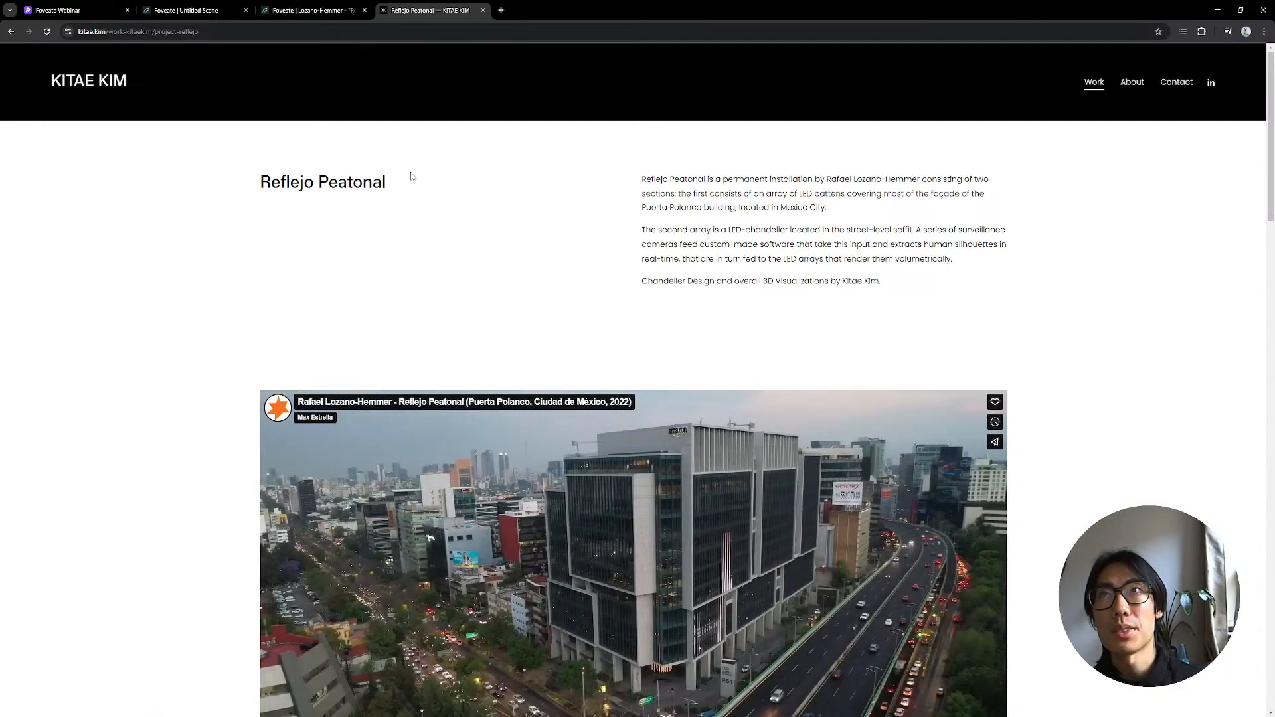
# Step: Play the Reflejo Peatonal video on the project page
pyautogui.scroll(-3, 411, 176)
pyautogui.scroll(-2, 487, 197)
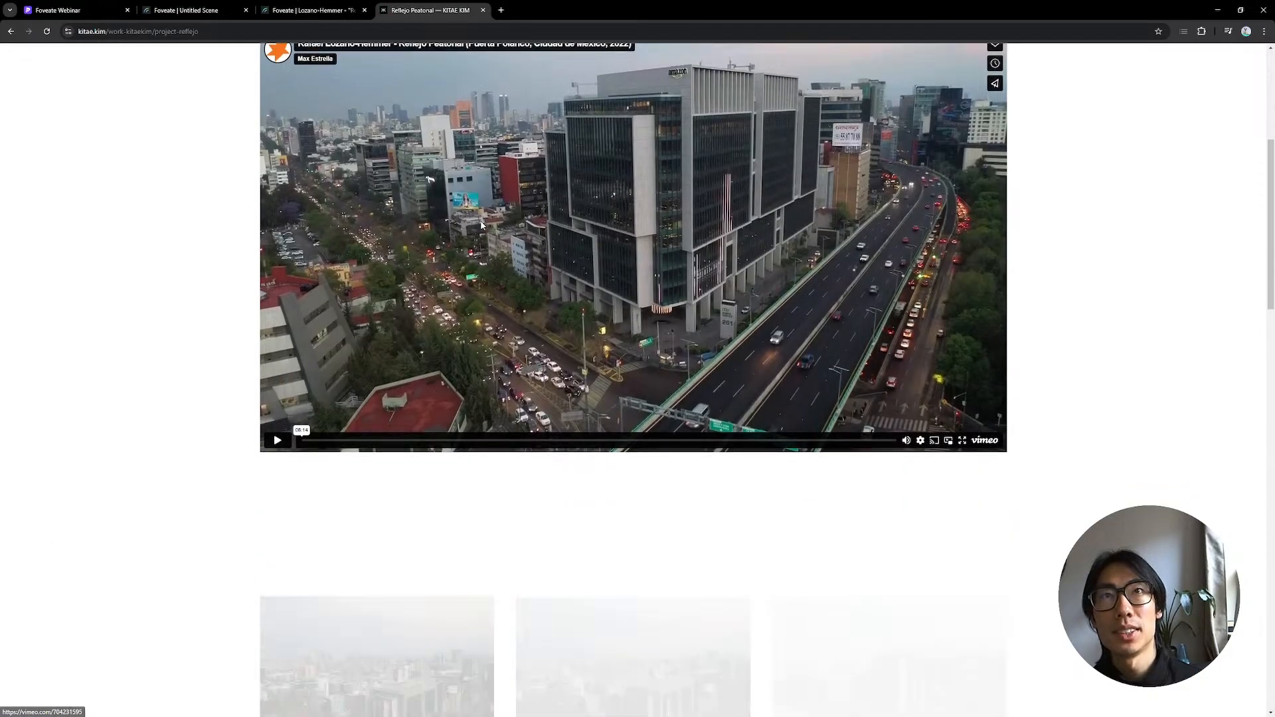
pyautogui.click(278, 440)
pyautogui.scroll(1, 505, 578)
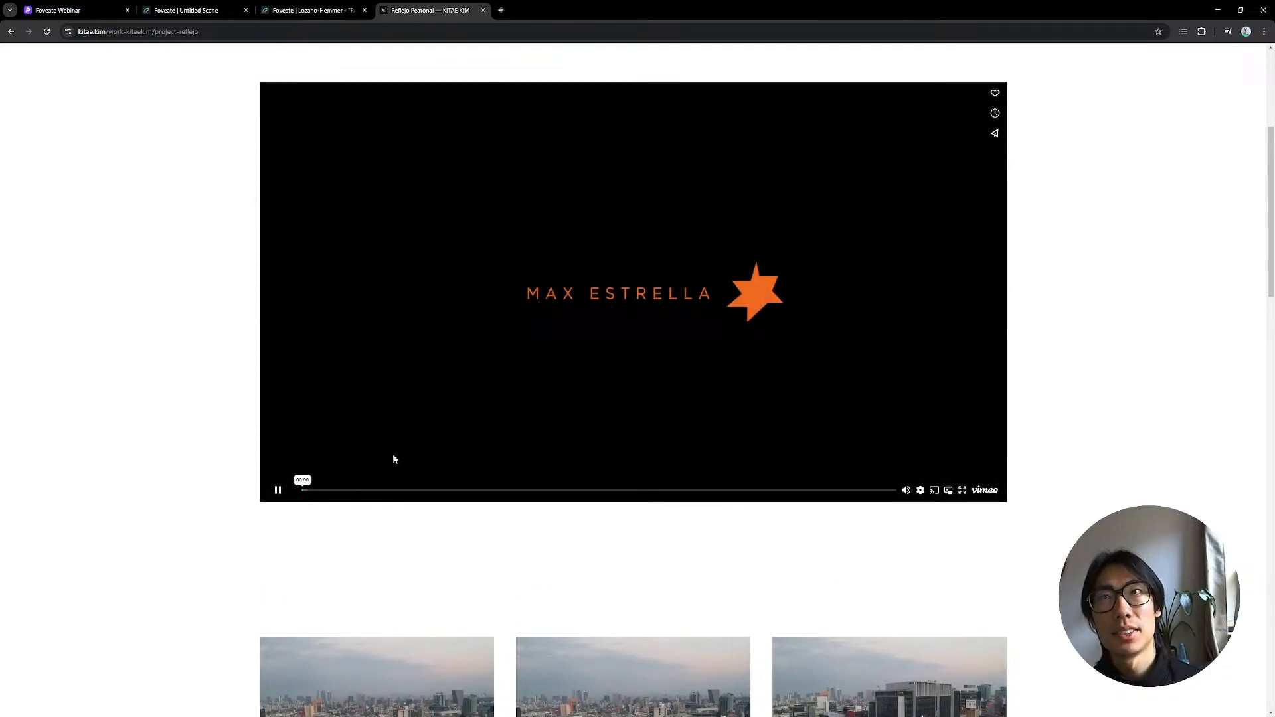
# Step: Skip ahead through the Reflejo Peatonal video to the footage of the hanging LED chandelier at night
pyautogui.click(315, 490)
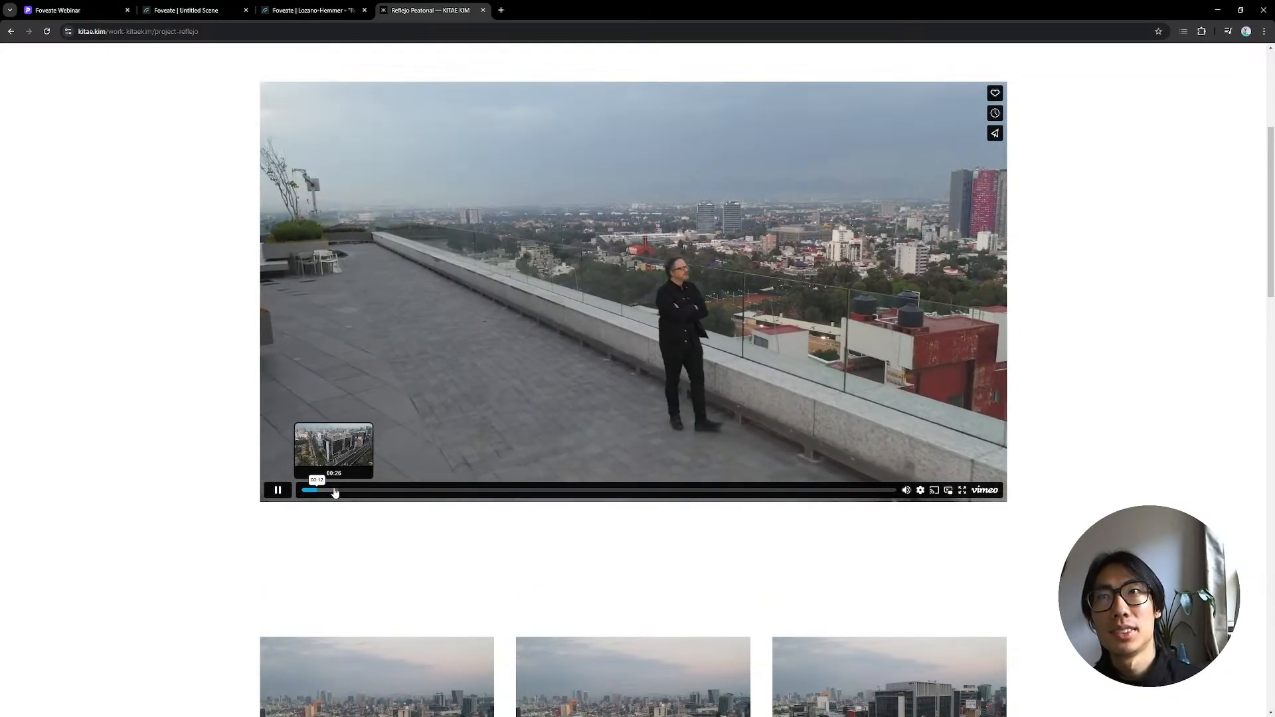
pyautogui.click(335, 490)
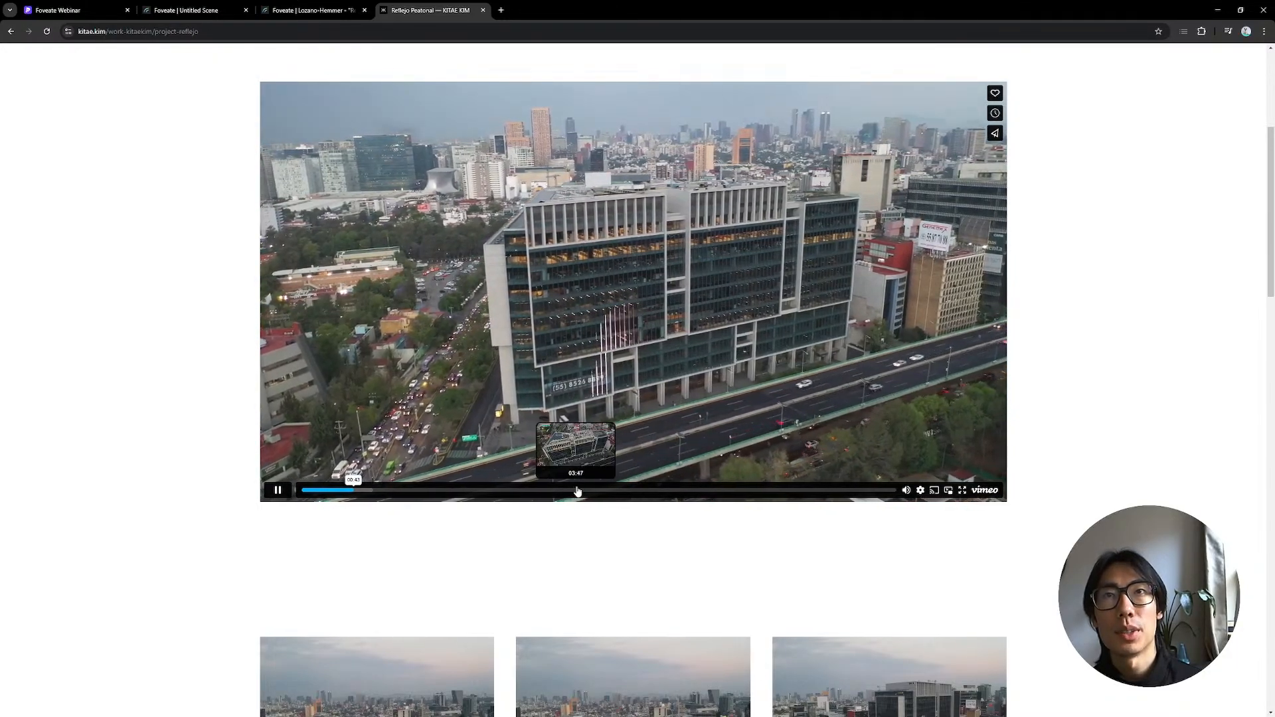
pyautogui.click(588, 491)
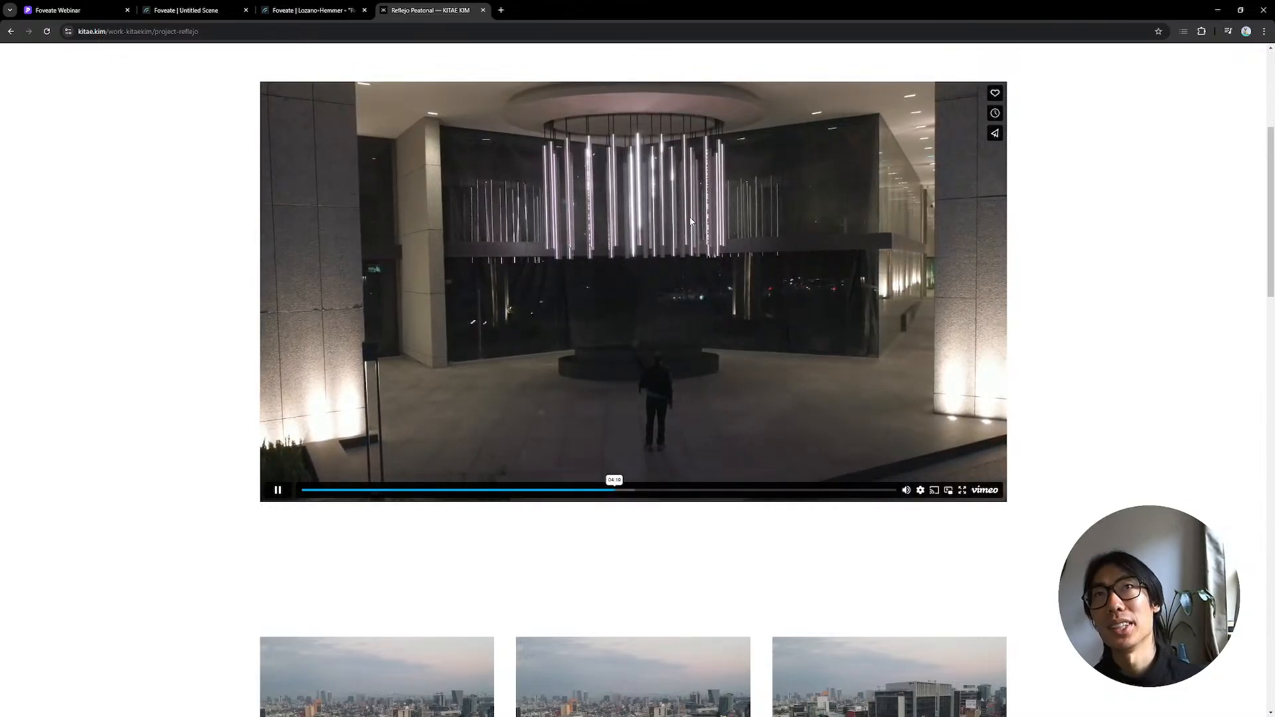
# Step: Browse the project page's photos and the Plaza Chandelier Design section down to the Puerta Polanco Oval video
pyautogui.scroll(-3, 697, 263)
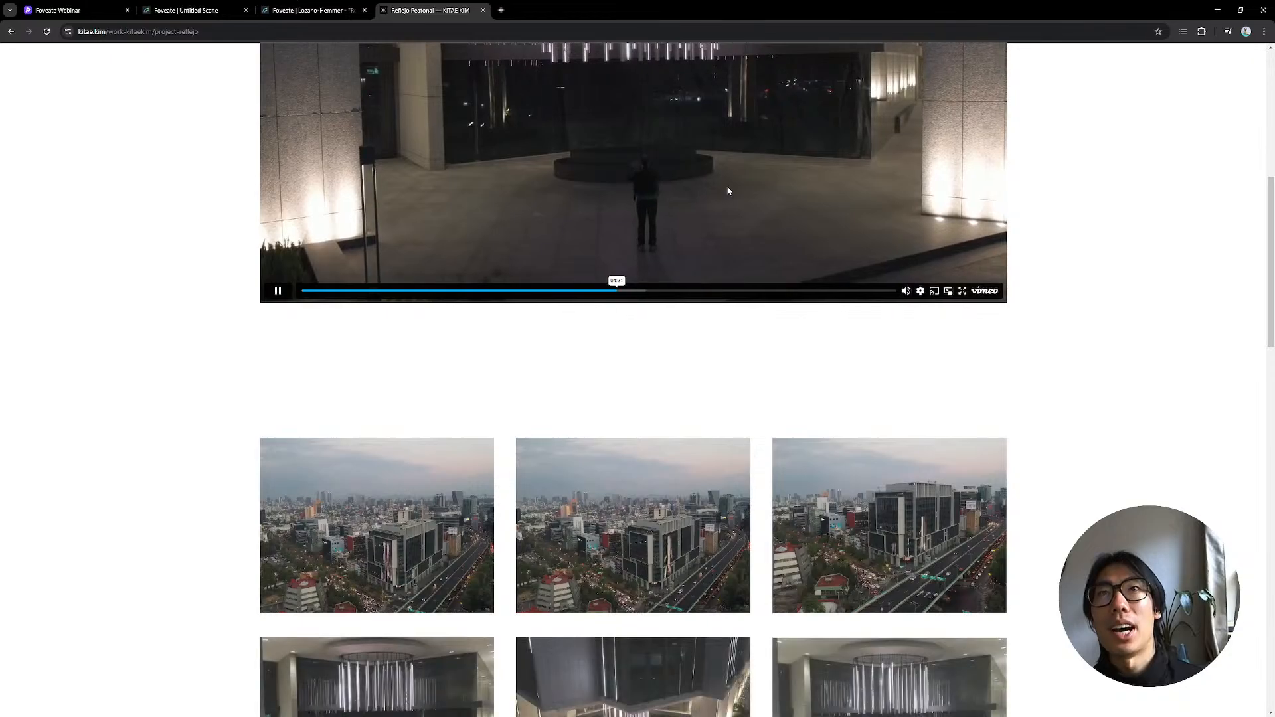
pyautogui.scroll(-4, 674, 287)
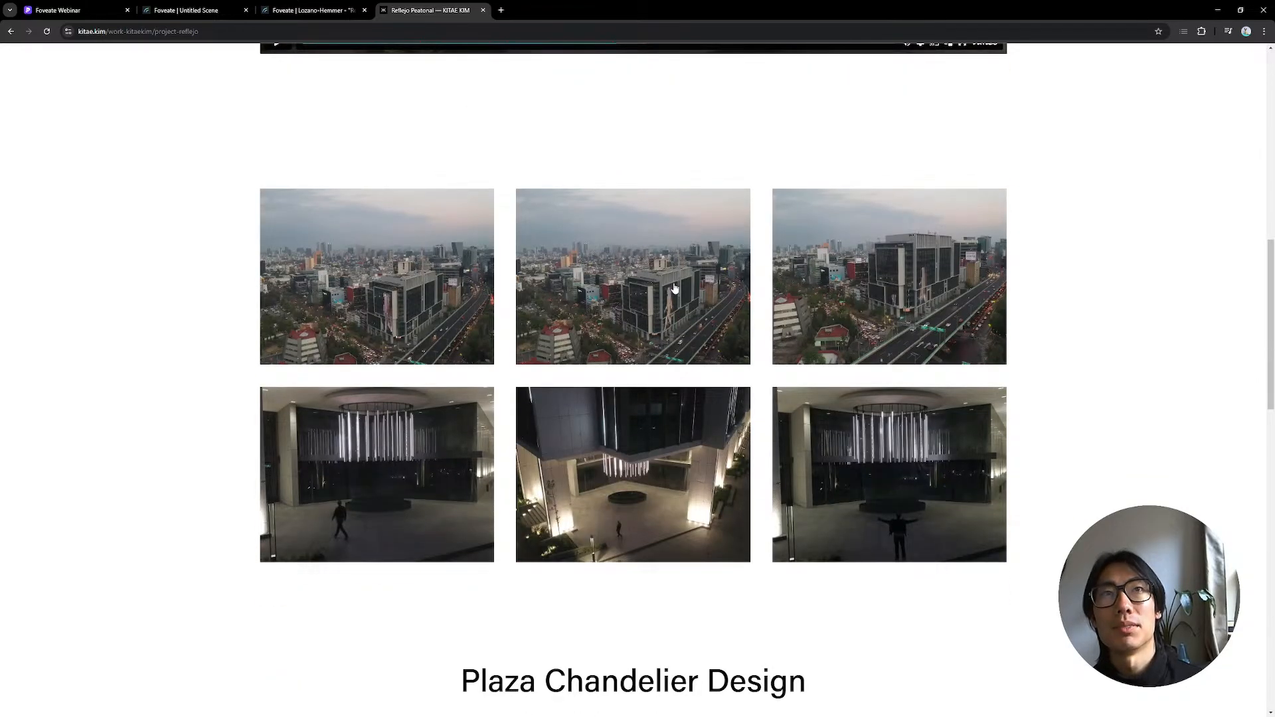
pyautogui.scroll(-8, 1233, 345)
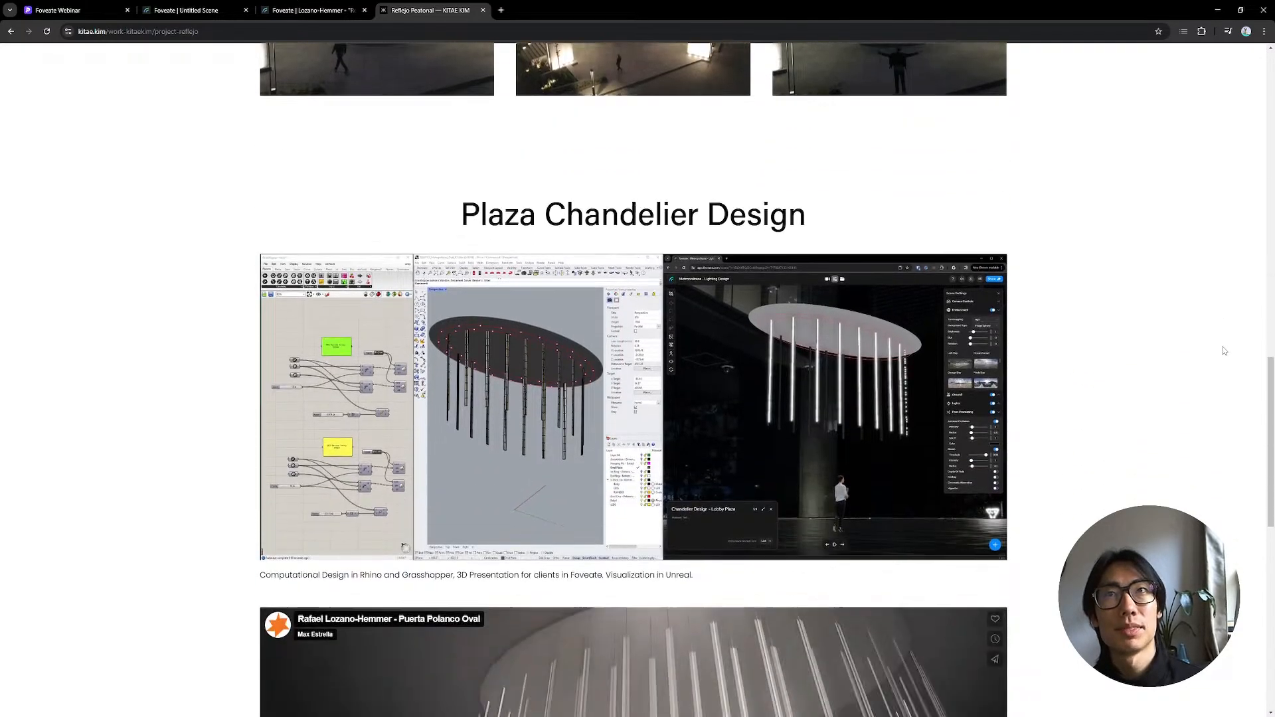
pyautogui.scroll(-6, 1224, 351)
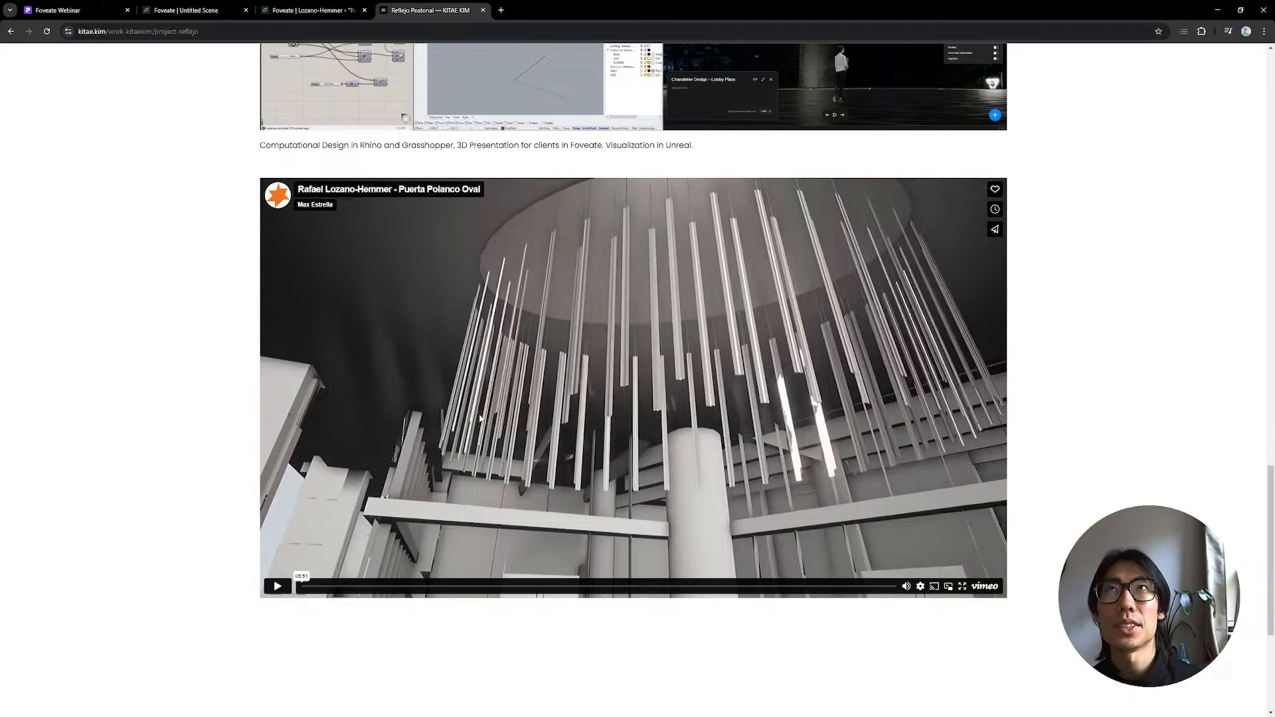
# Step: Switch to the Lozano-Hemmer scene in Foveate, view the LED facade up close, and play the scene from the Site Overview moment
pyautogui.click(291, 8)
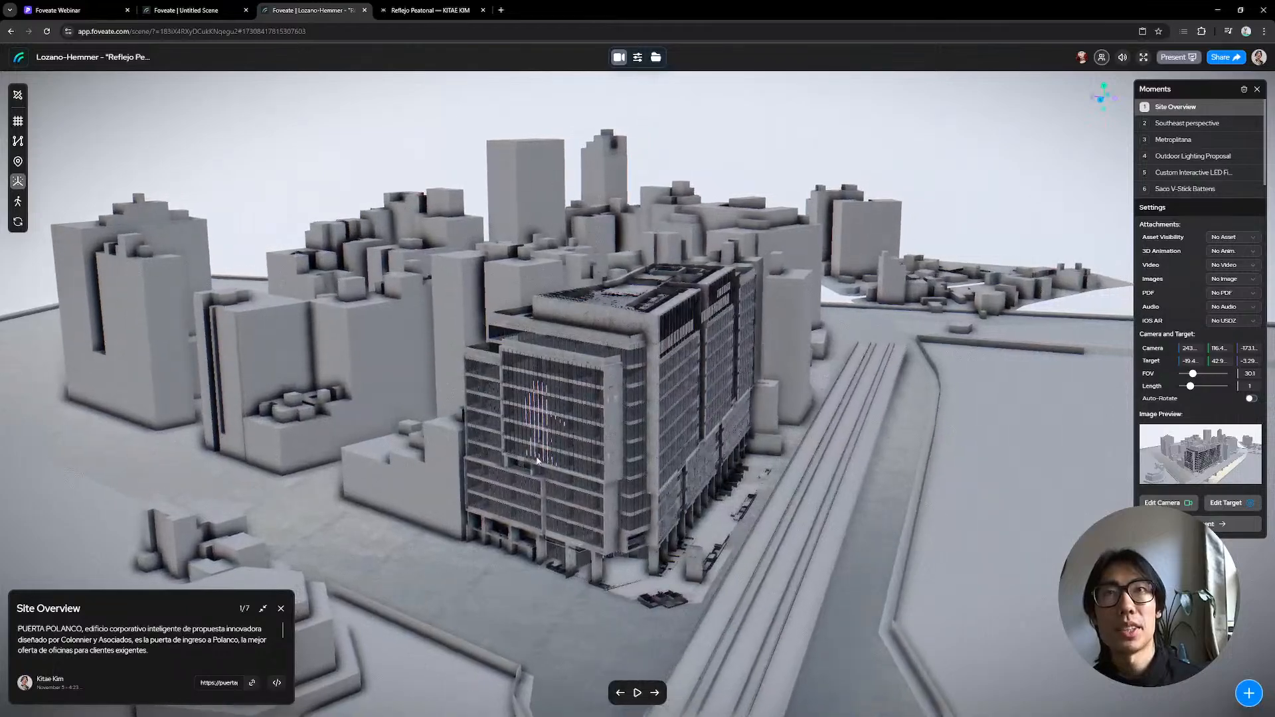
pyautogui.scroll(5, 533, 414)
pyautogui.moveTo(465, 473); pyautogui.dragTo(513, 441)
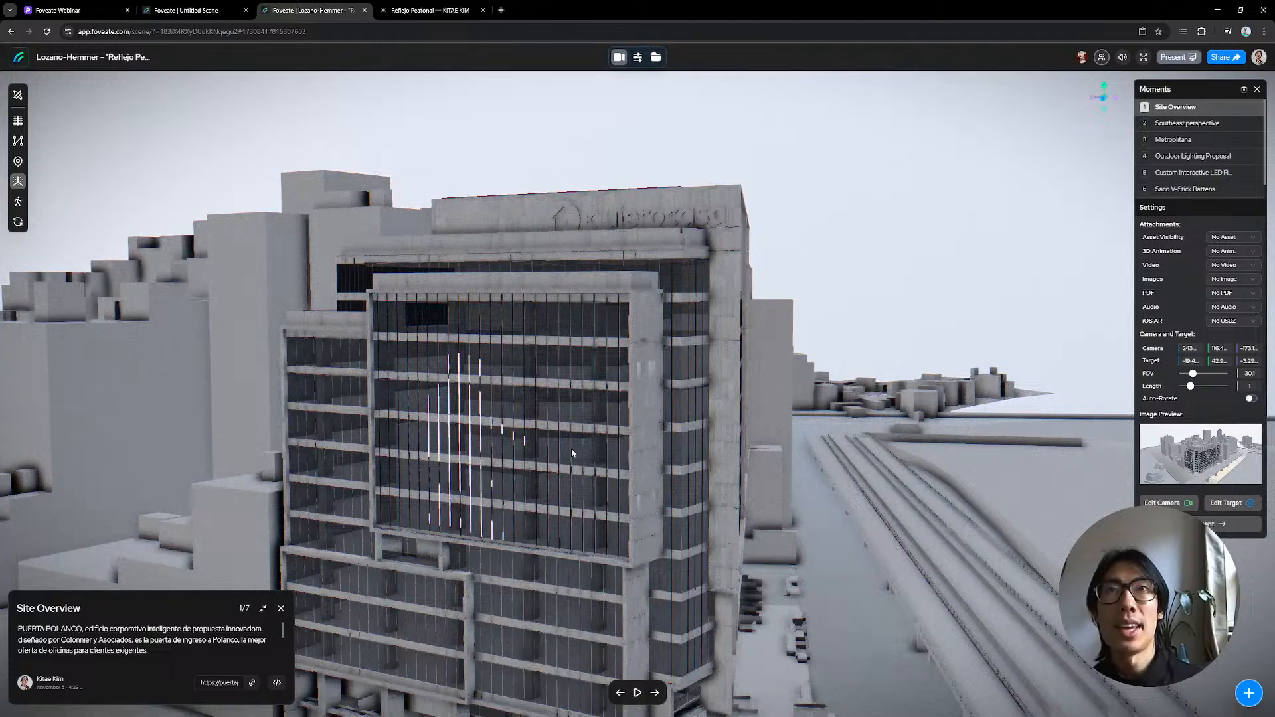
pyautogui.moveTo(573, 454); pyautogui.dragTo(593, 446)
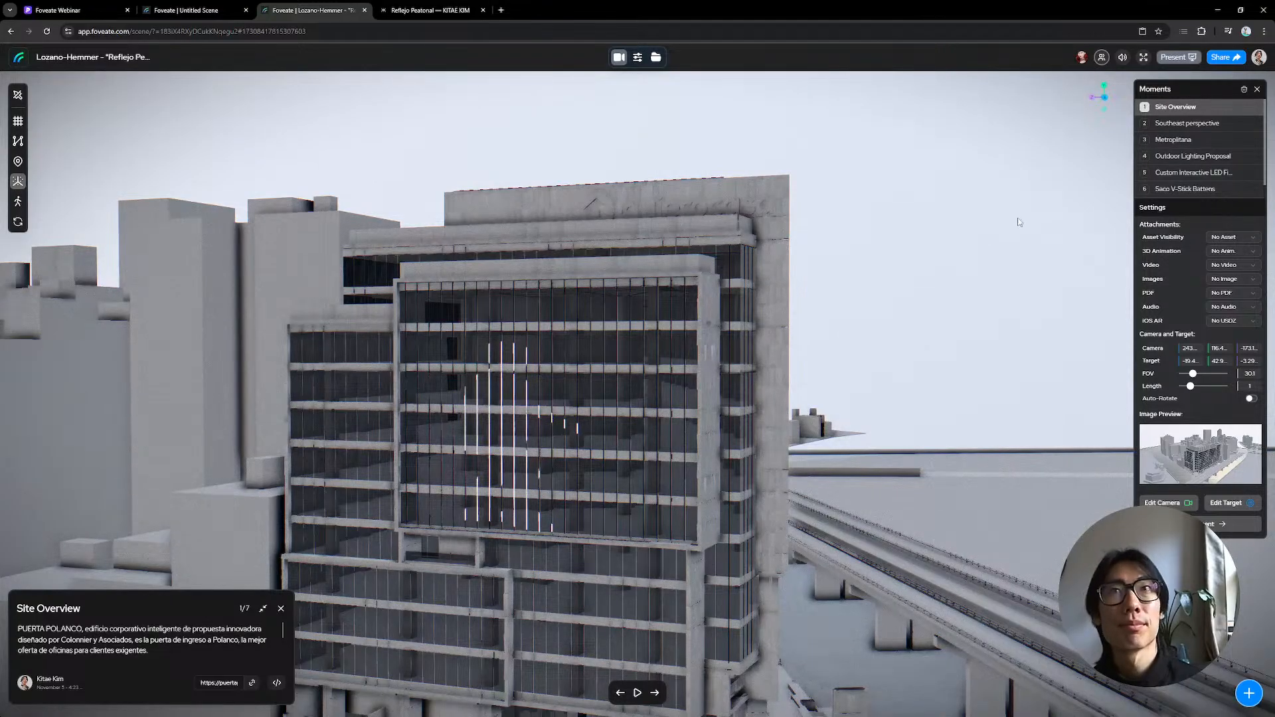
pyautogui.click(637, 694)
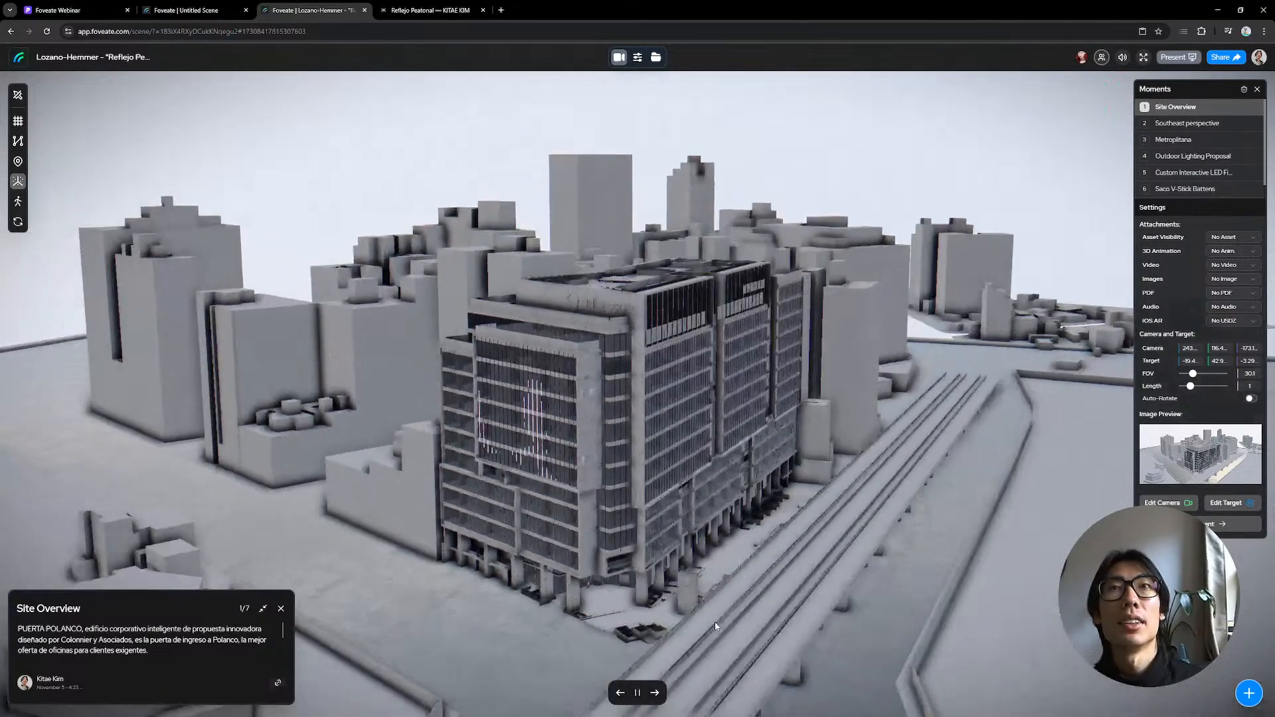
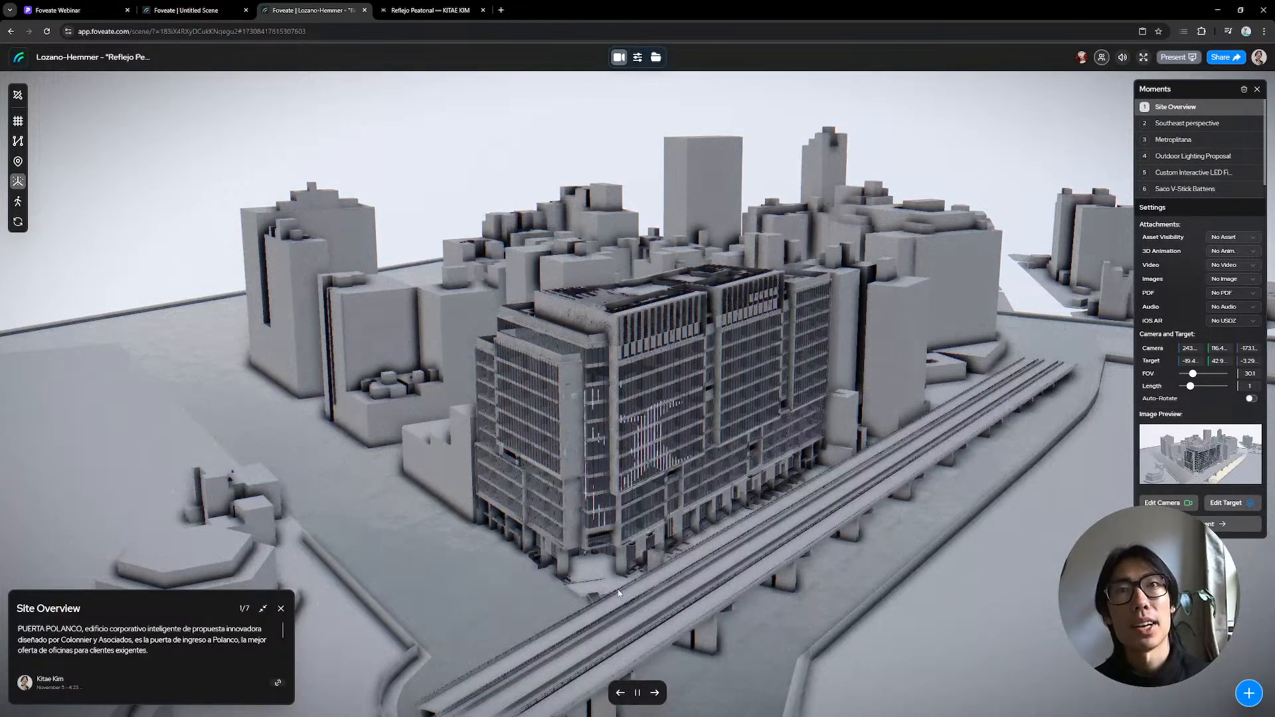
# Step: Show the scene's post-processing settings and step through the moments to Custom Interactive LED Fixture
pyautogui.click(637, 57)
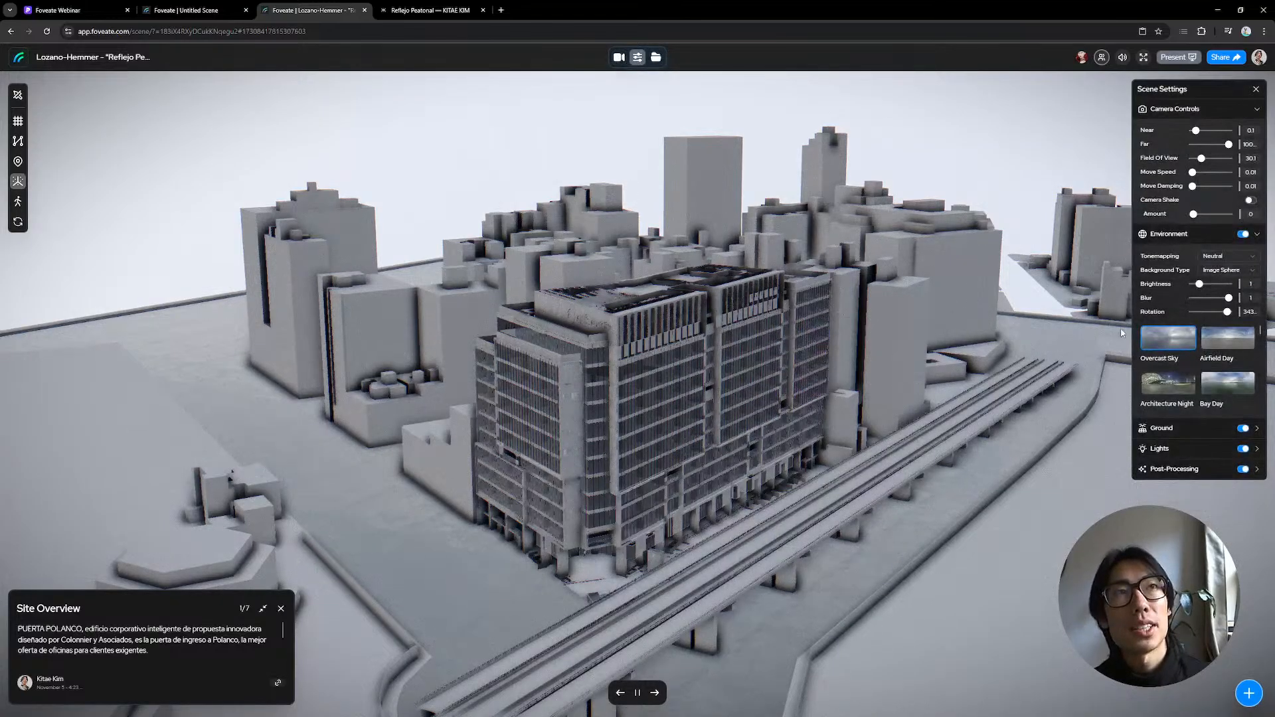
pyautogui.click(1175, 470)
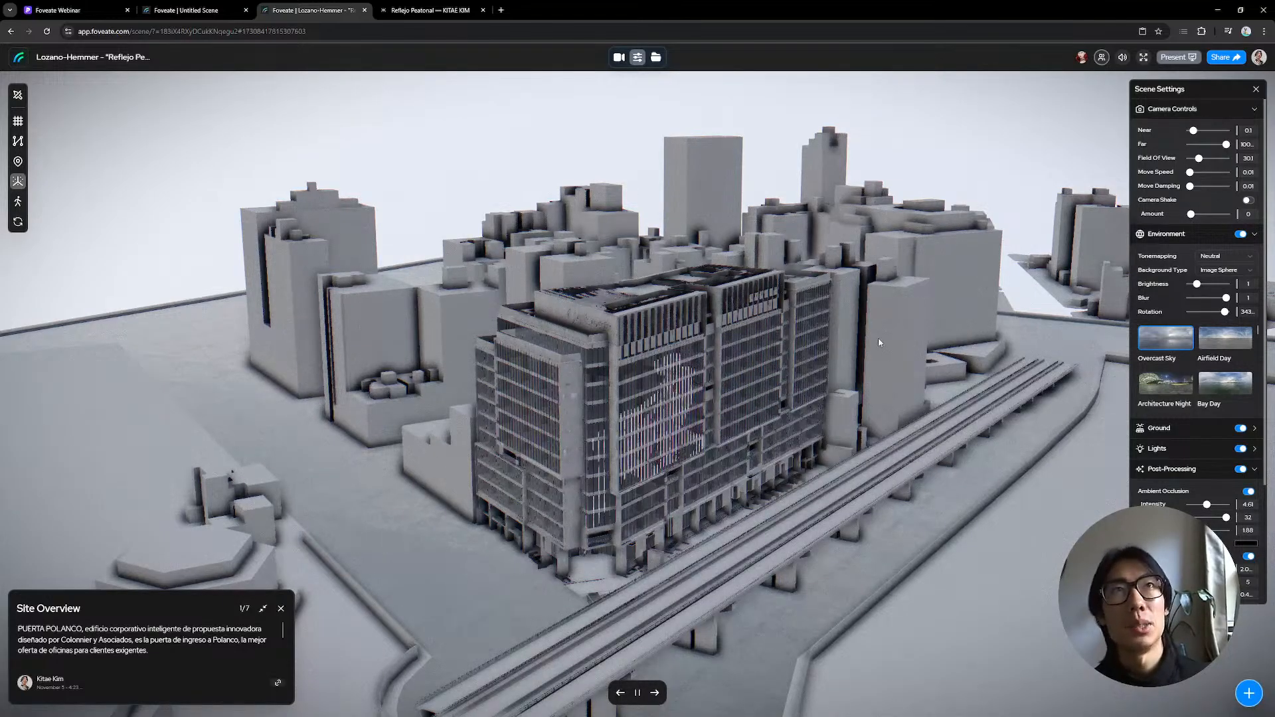
pyautogui.click(661, 692)
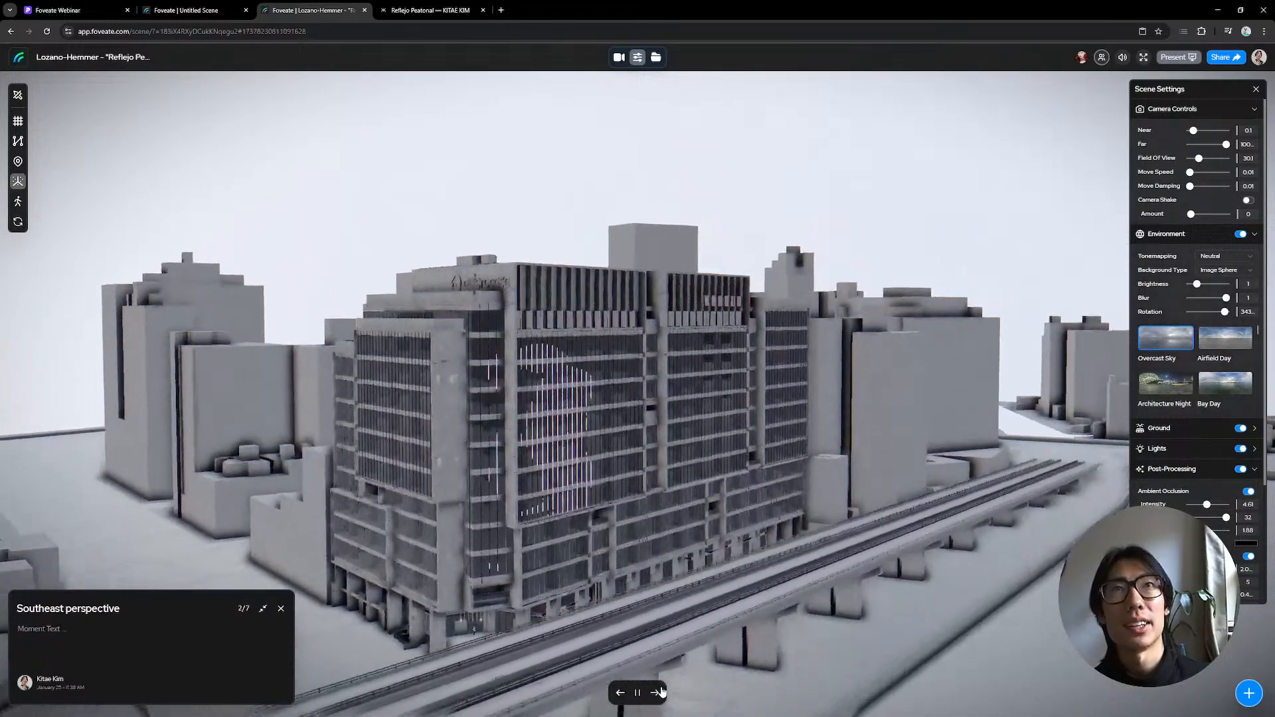
pyautogui.click(661, 691)
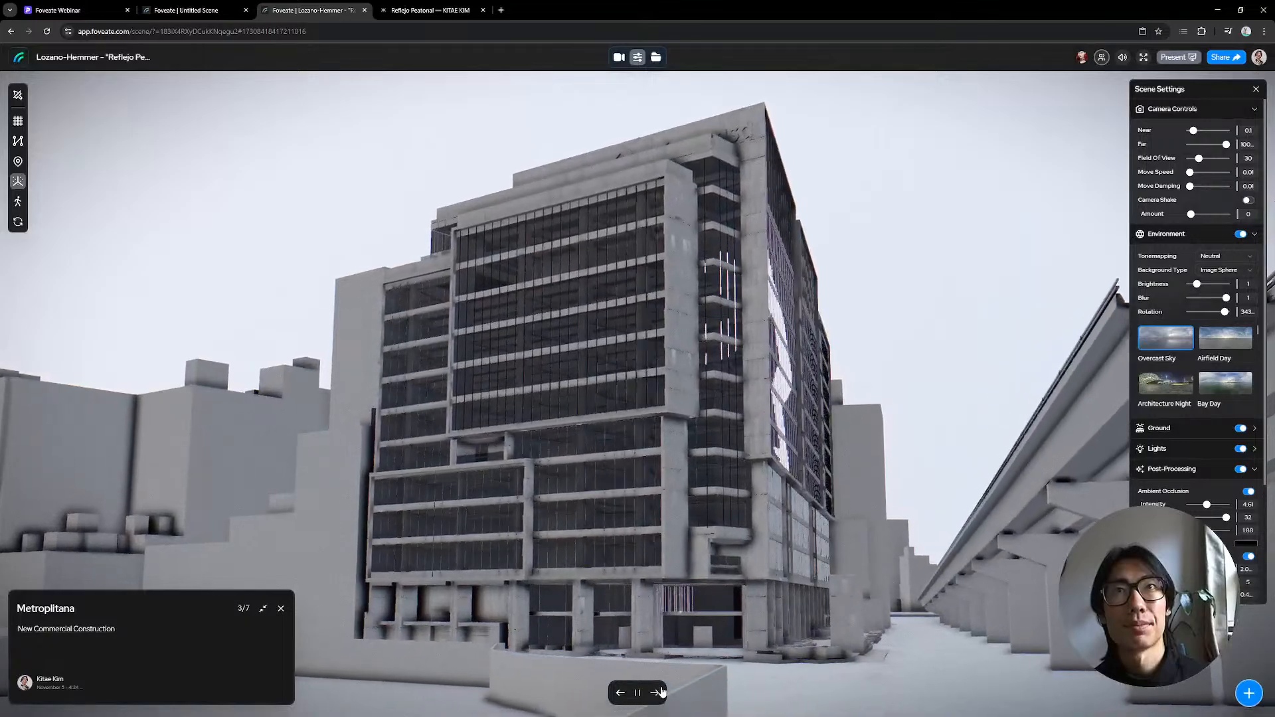
pyautogui.click(660, 692)
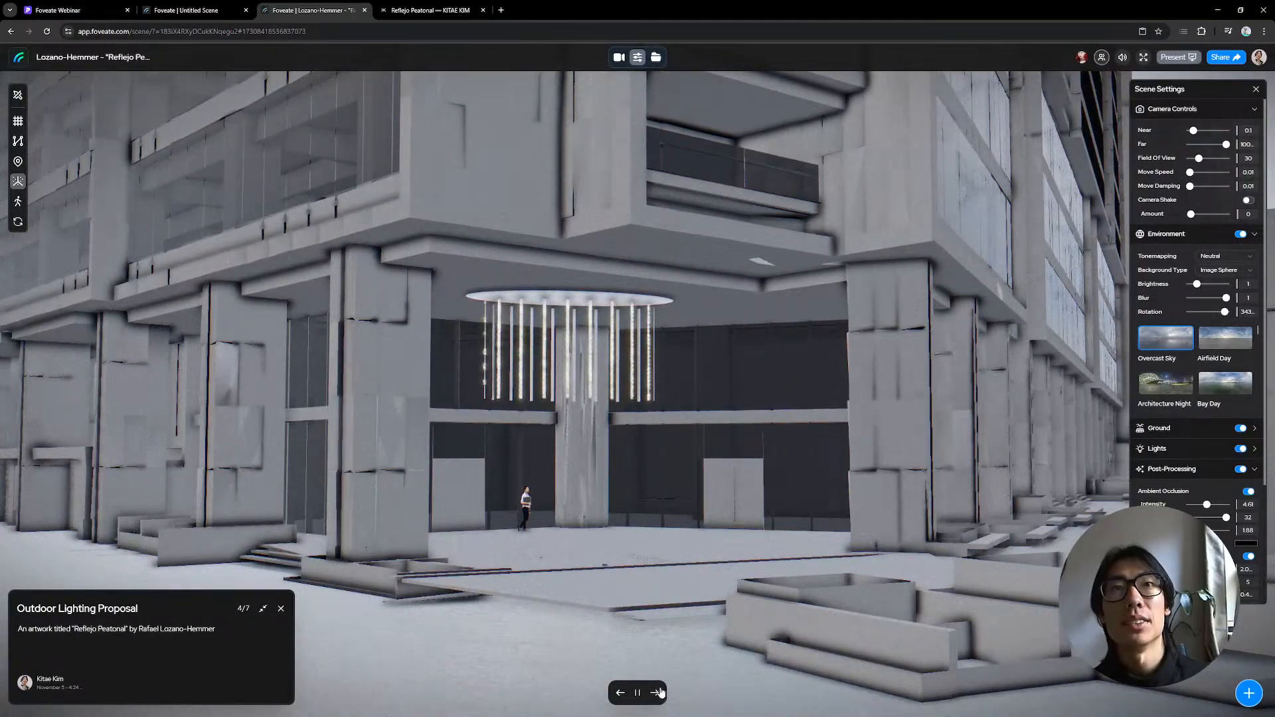
pyautogui.click(659, 692)
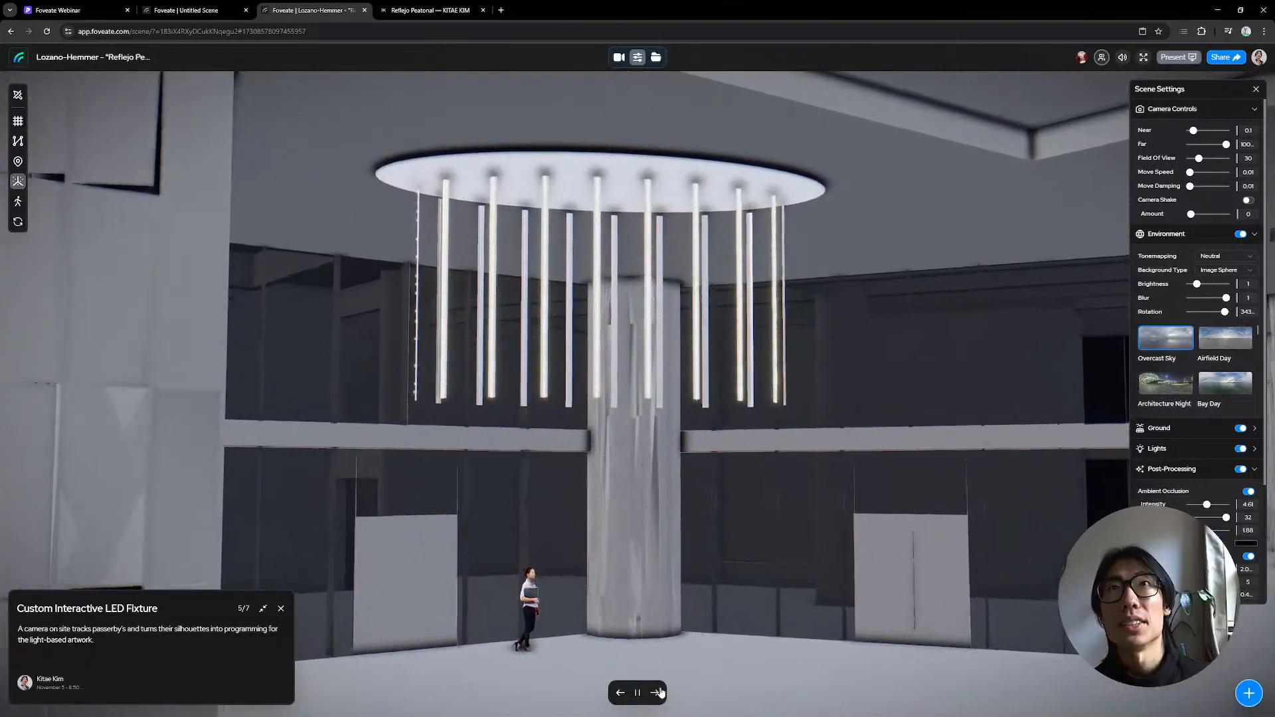
# Step: Move the chandelier asset to a Z position of about -4.68 and rotate it slightly about its vertical axis
pyautogui.click(655, 57)
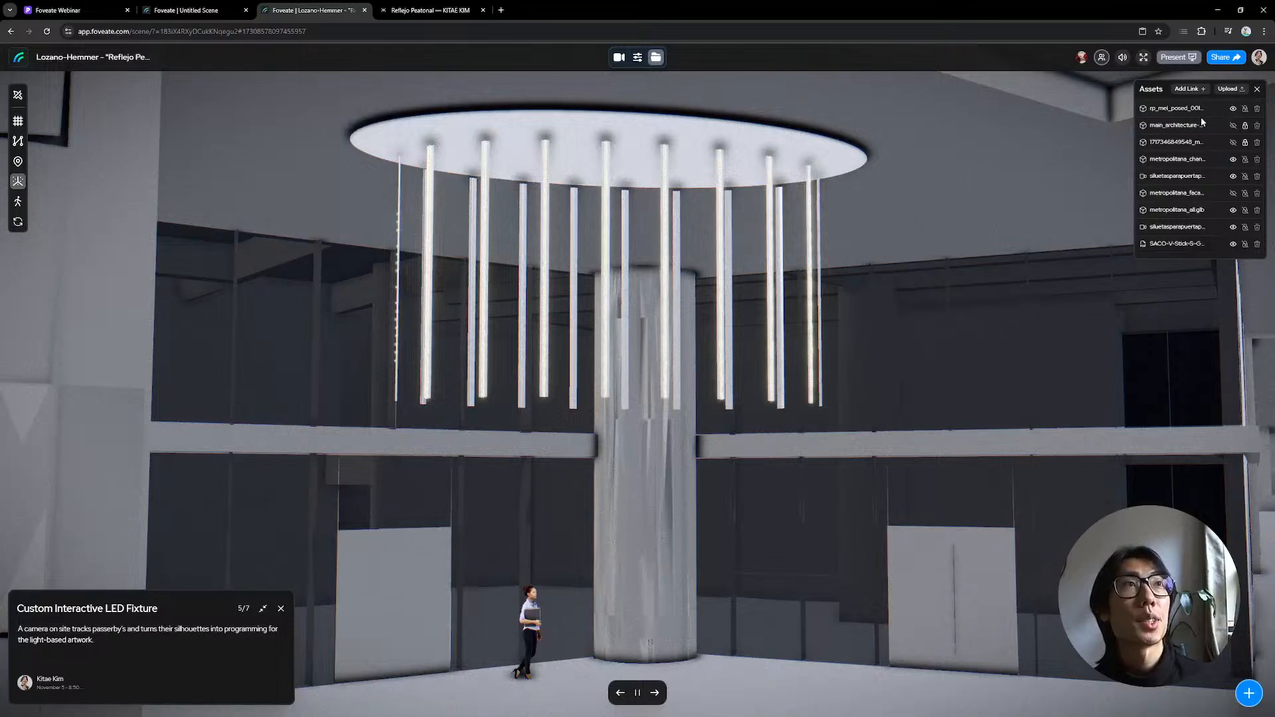
pyautogui.click(1187, 160)
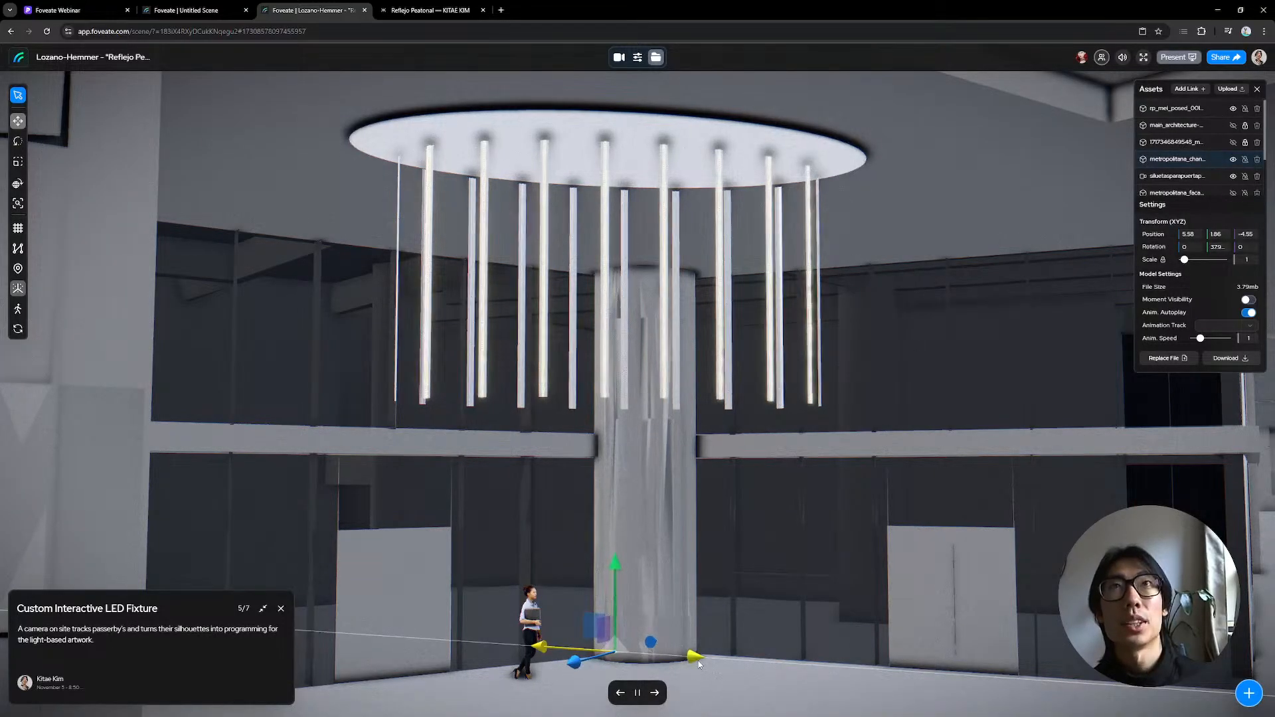
pyautogui.moveTo(698, 658); pyautogui.dragTo(708, 659)
pyautogui.press('r')
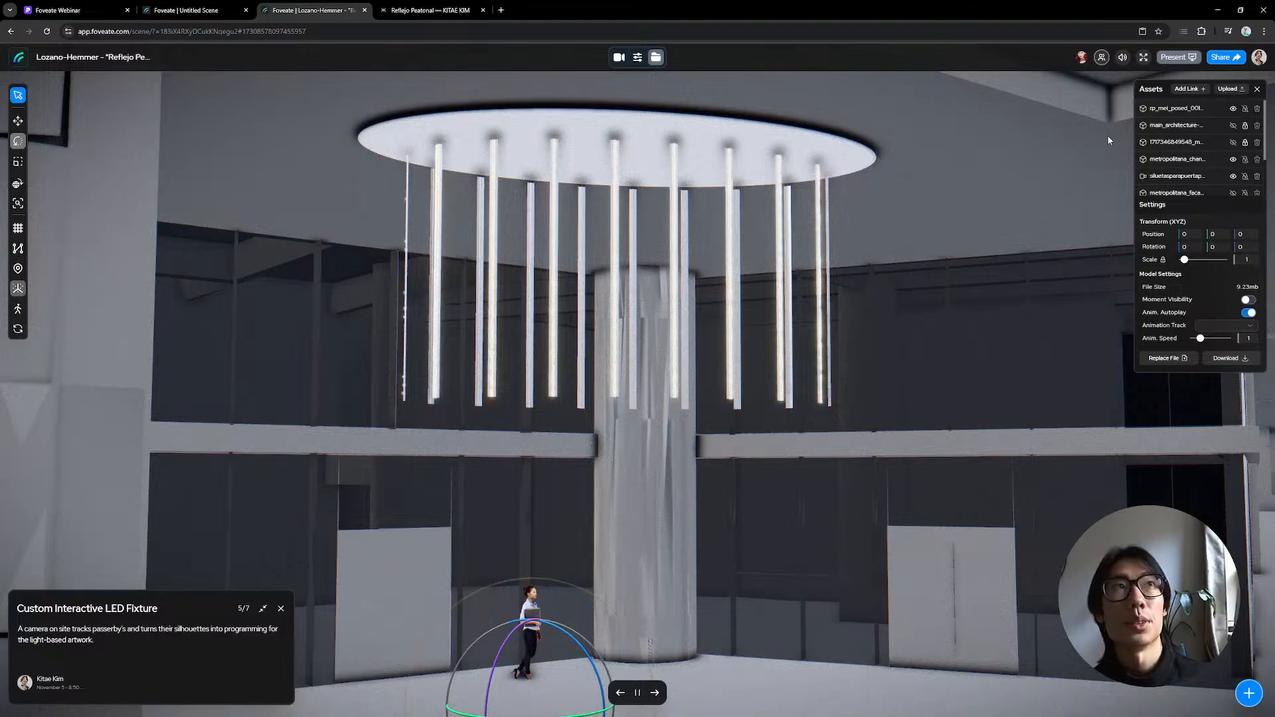
pyautogui.click(1179, 163)
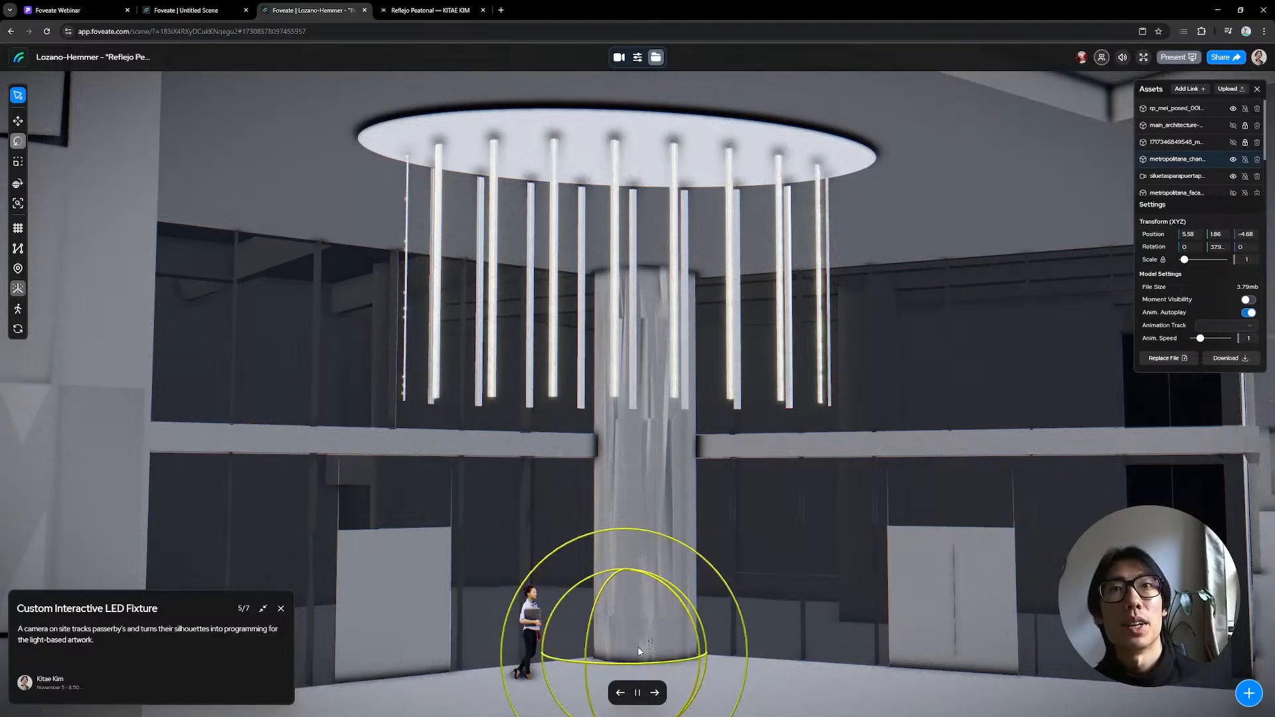
pyautogui.moveTo(642, 662); pyautogui.dragTo(629, 671)
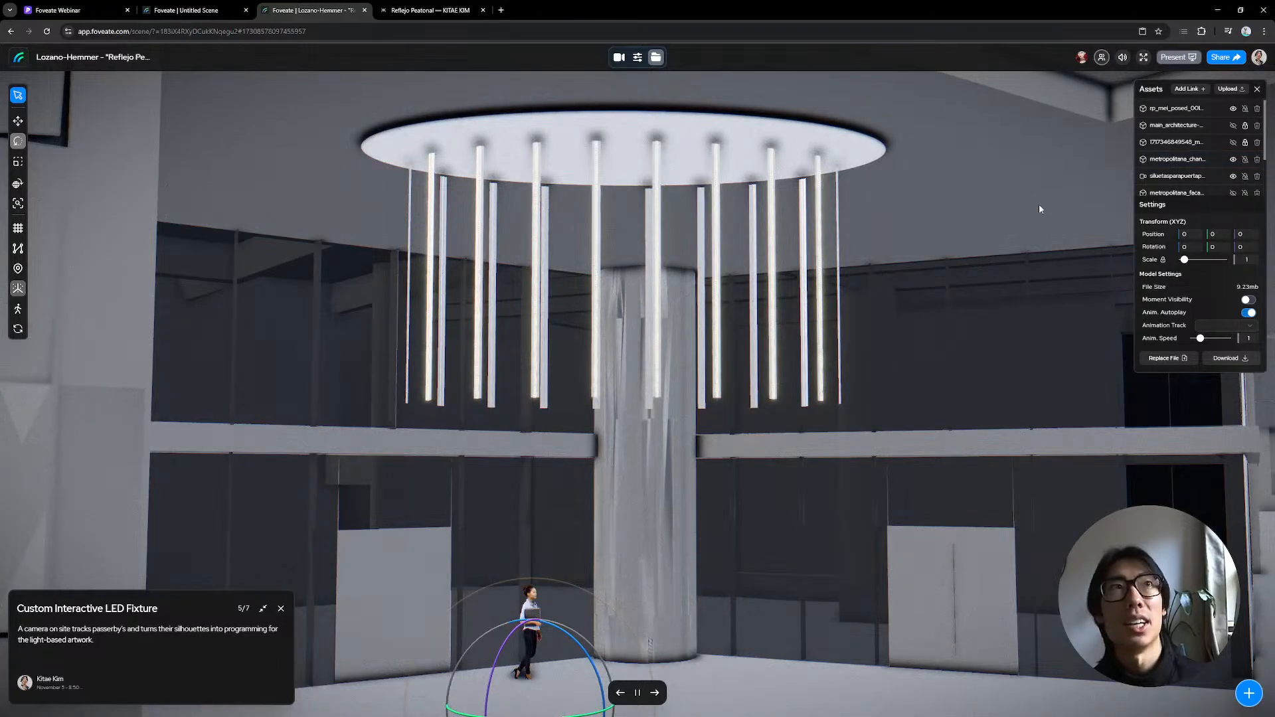
# Step: Select the posed woman asset, view her feet against the plaza floor up close, and set her Y position to 0.5
pyautogui.scroll(-1, 1202, 164)
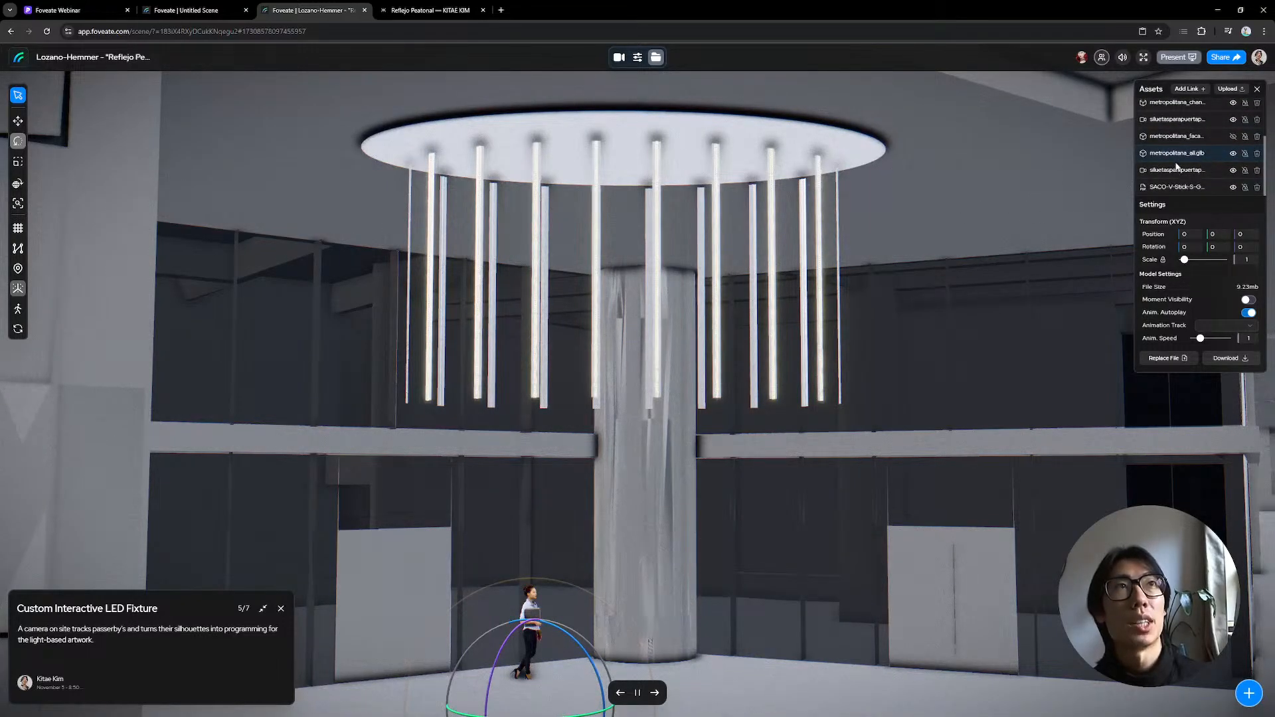
pyautogui.scroll(1, 1181, 146)
pyautogui.scroll(1, 1183, 143)
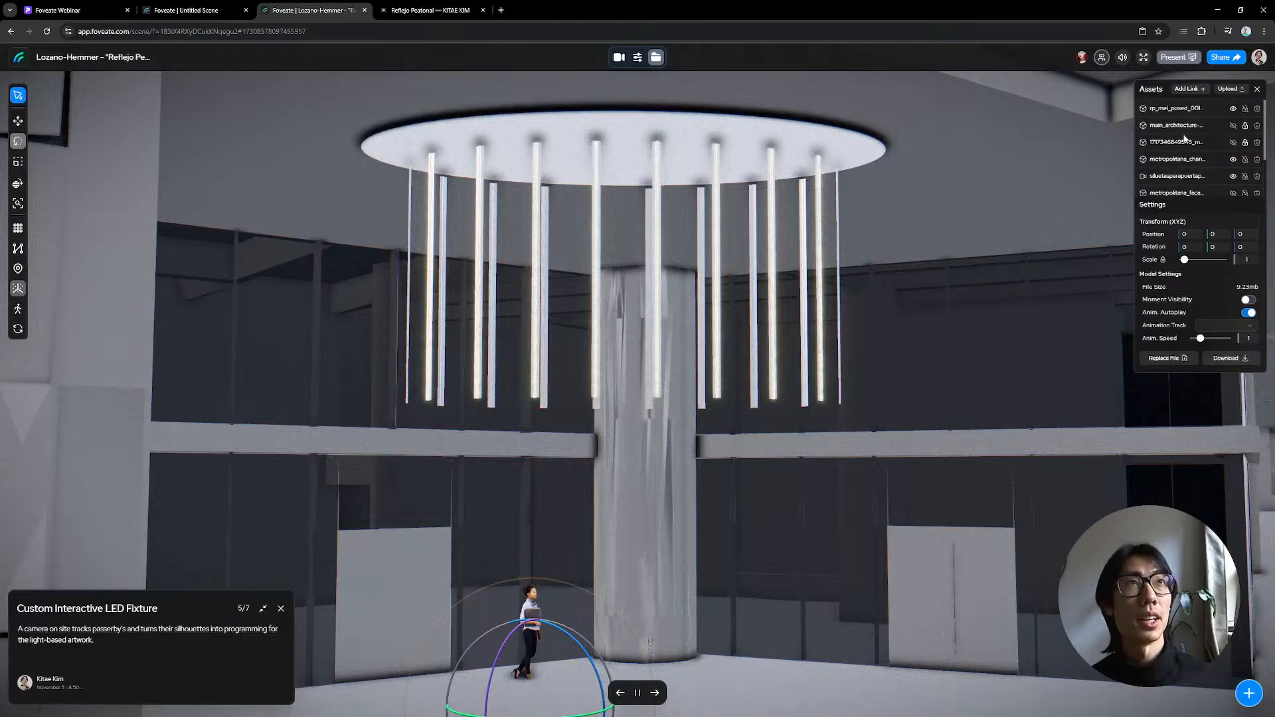
pyautogui.click(1189, 108)
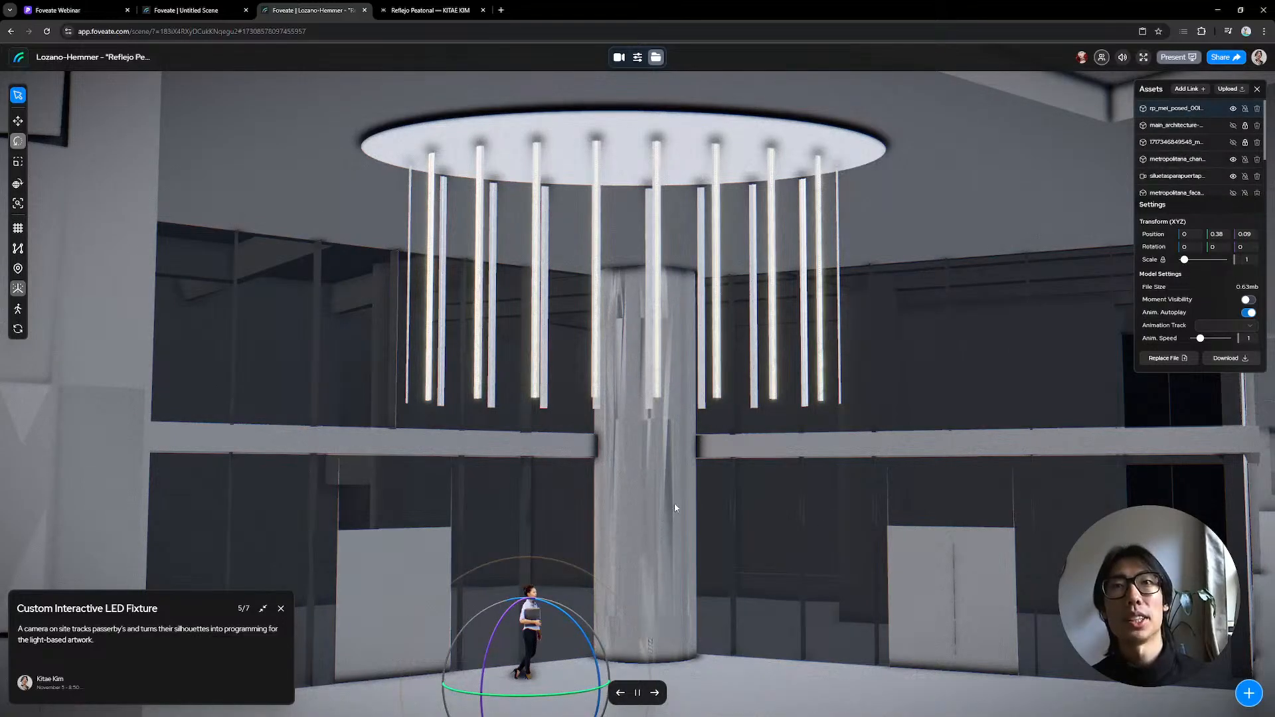
pyautogui.moveTo(830, 521); pyautogui.dragTo(786, 533)
pyautogui.scroll(-5, 769, 532)
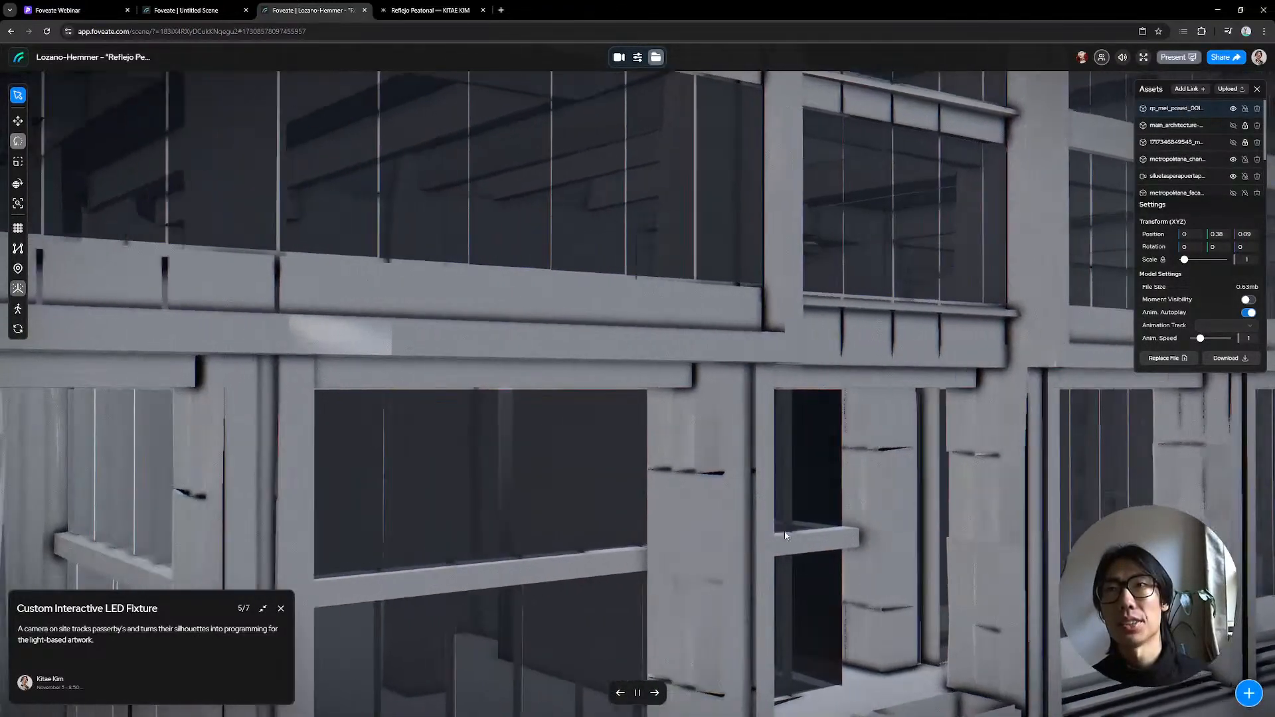
pyautogui.scroll(-5, 789, 534)
pyautogui.scroll(-10, 789, 534)
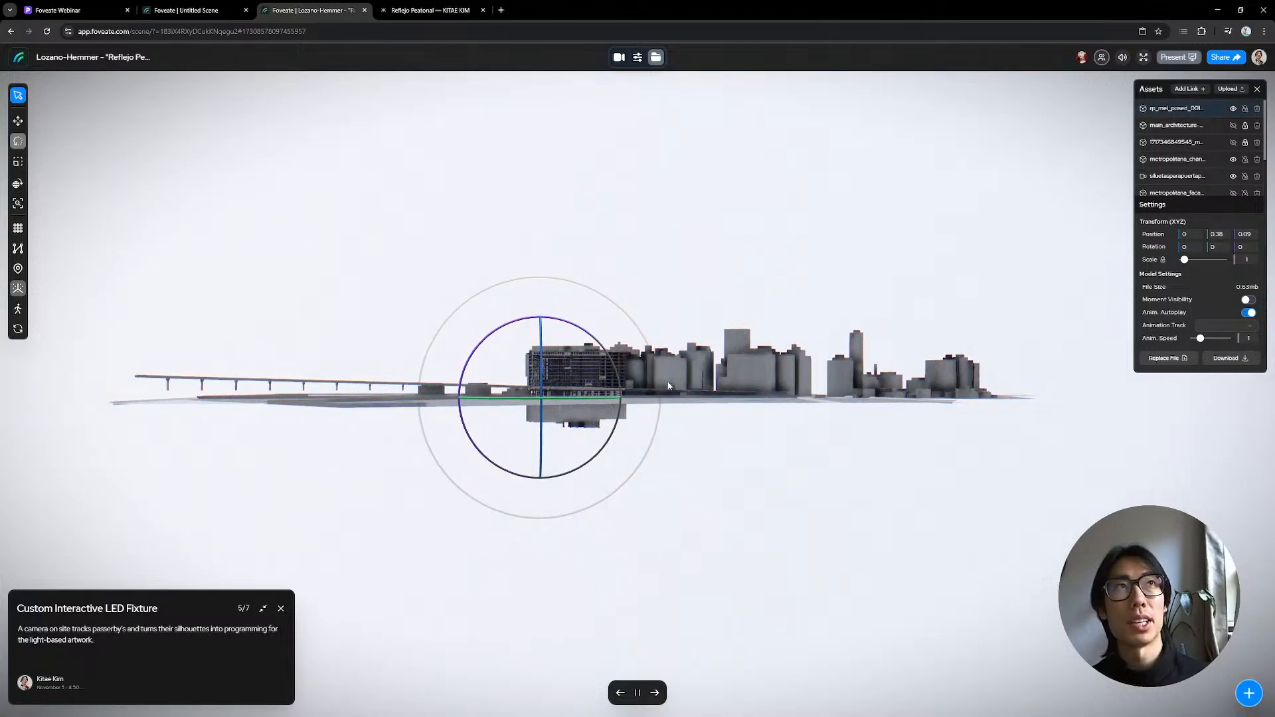
pyautogui.scroll(15, 668, 386)
pyautogui.press('Escape')
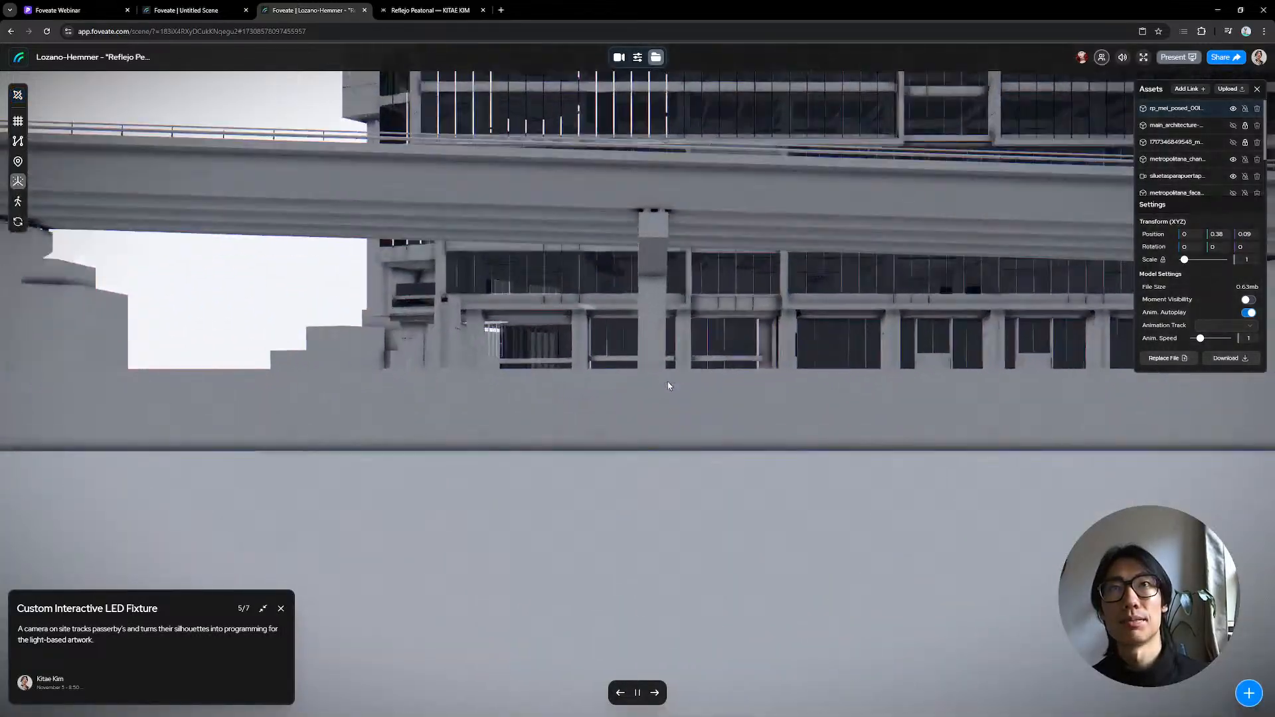
pyautogui.scroll(10, 667, 386)
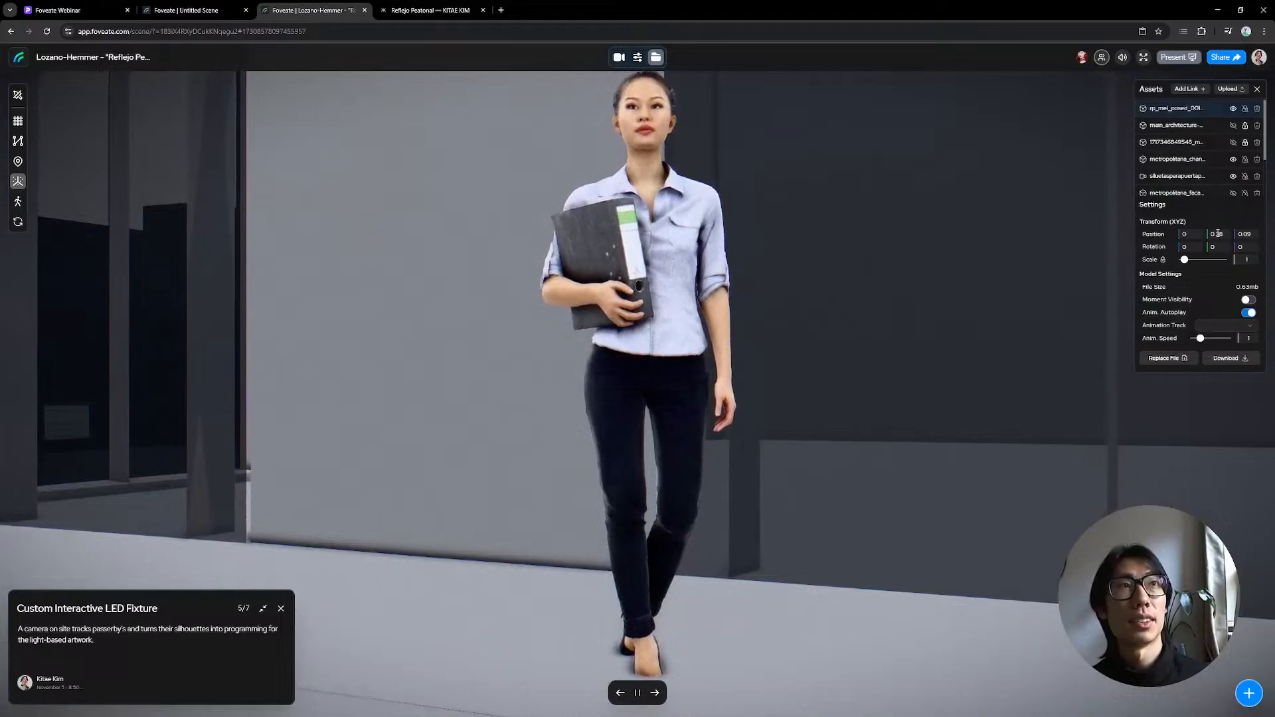
pyautogui.scroll(2, 1218, 234)
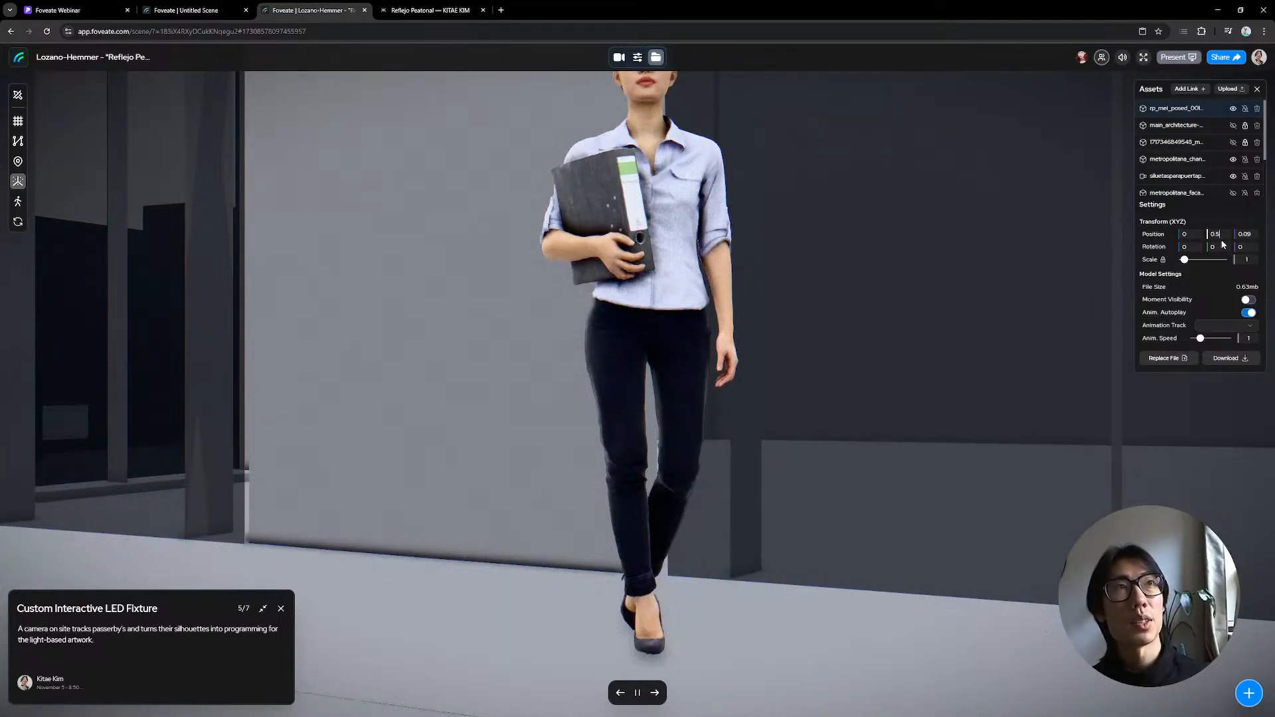
pyautogui.scroll(-1, 1223, 236)
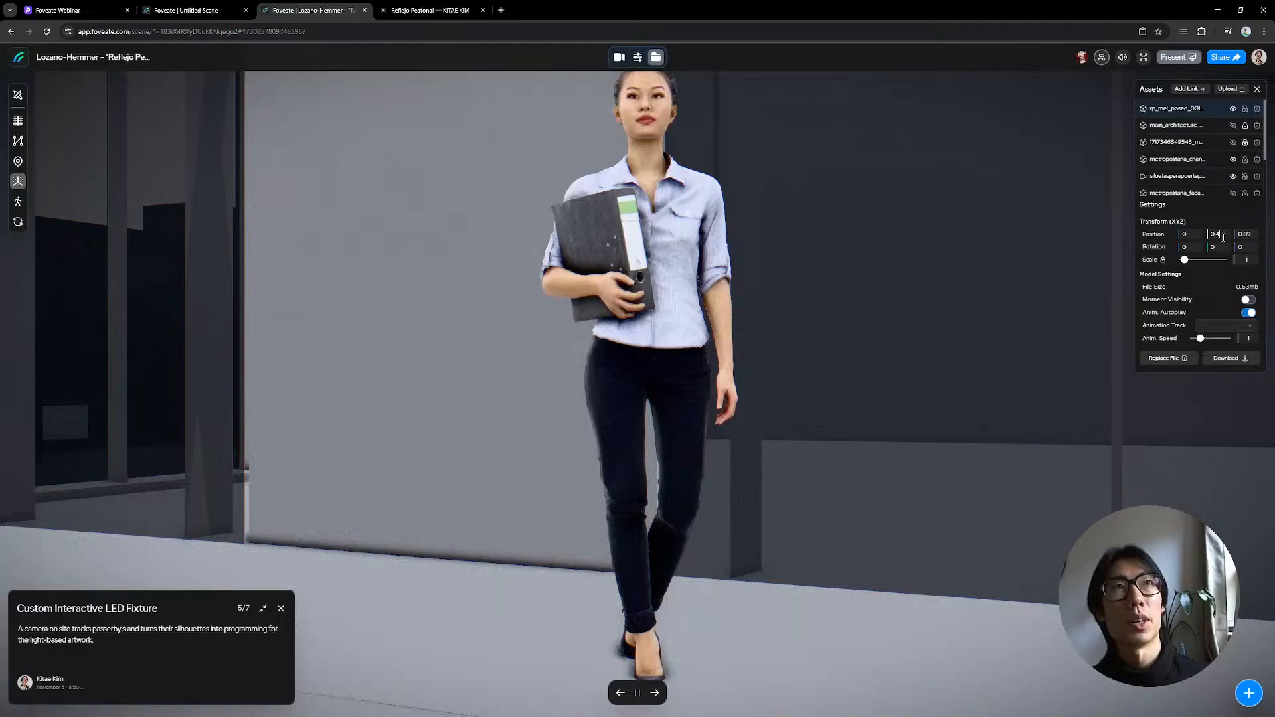
pyautogui.scroll(1, 1223, 236)
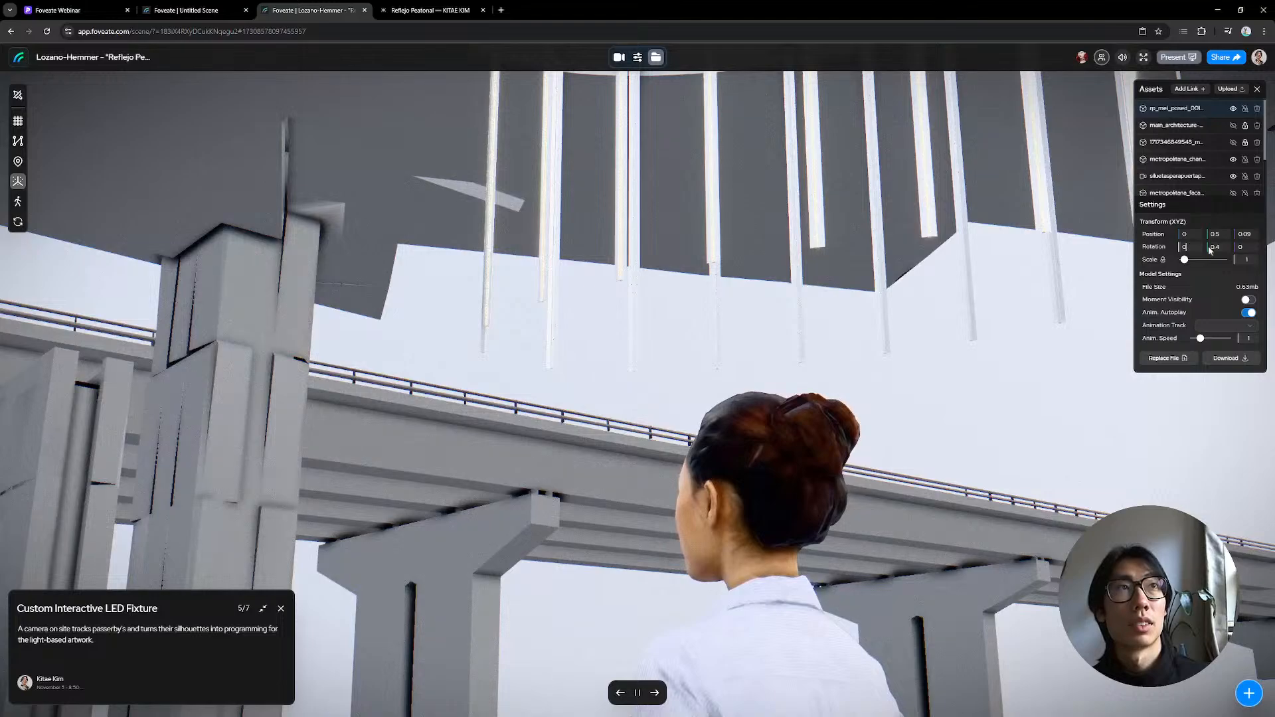
# Step: Reset the woman's Y rotation to 0 and adjust her Z rotation while viewing her from behind
pyautogui.press('BackSpace')
pyautogui.press('BackSpace')
pyautogui.press('Down')
pyautogui.press('Down')
pyautogui.press('Down')
pyautogui.press('Down')
pyautogui.press('Down')
pyautogui.press('Down')
pyautogui.press('Down')
pyautogui.press('Down')
pyautogui.press('Down')
pyautogui.press('Down')
pyautogui.press('Down')
pyautogui.press('Down')
pyautogui.press('Down')
pyautogui.press('Down')
pyautogui.press('Down')
pyautogui.press('Down')
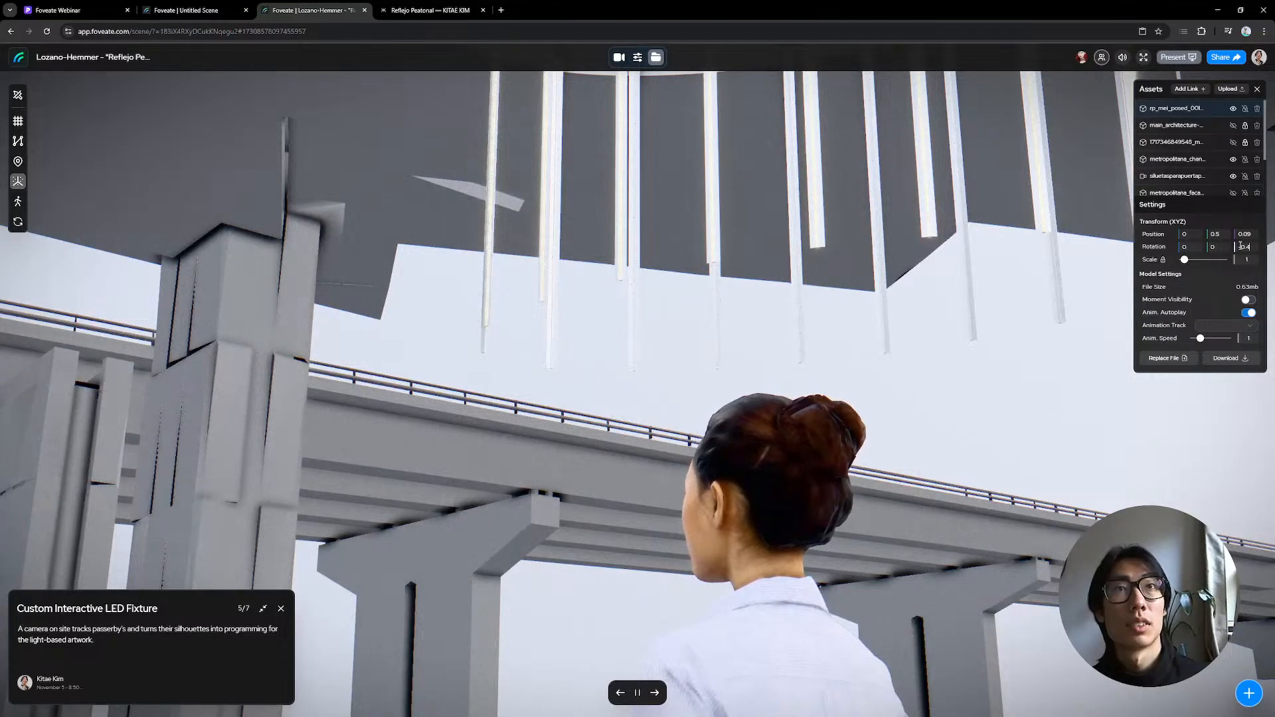
# Step: Frame an upward view over the woman's shoulder towards the chandelier and add it as a new moment
pyautogui.moveTo(1031, 258); pyautogui.dragTo(1070, 232)
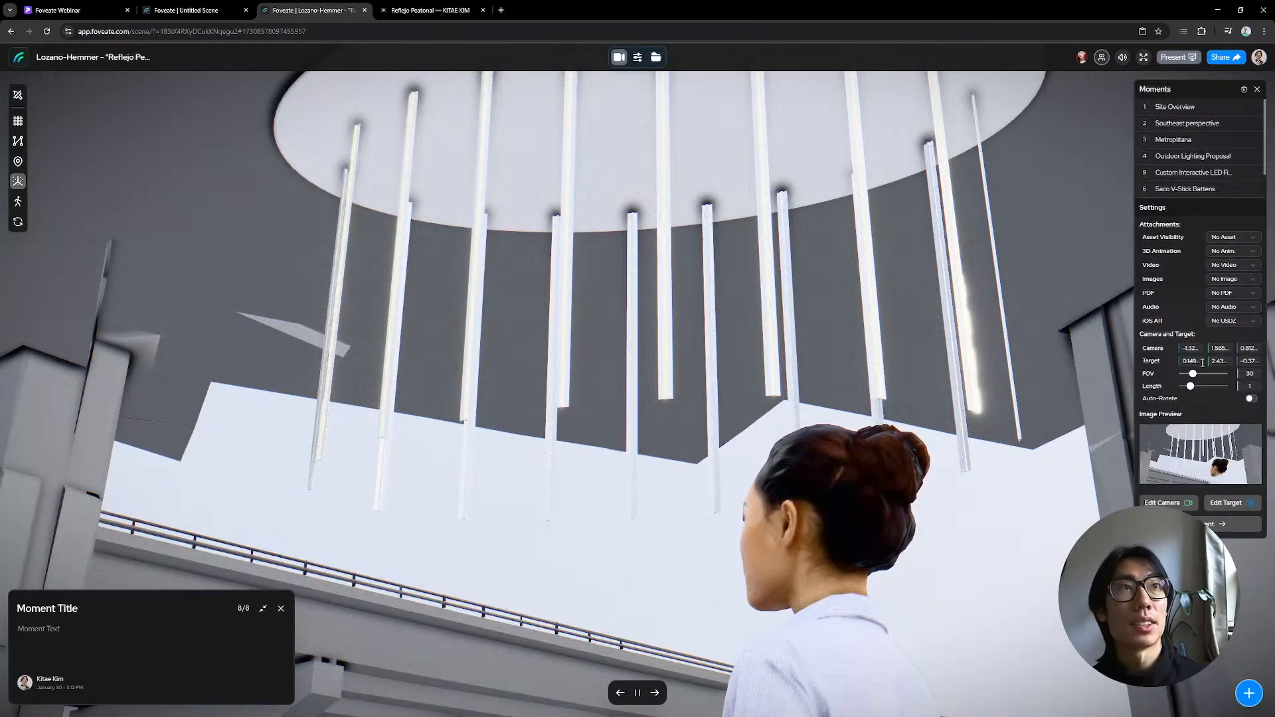
# Step: Widen the new moment's field of view to 45.6 and title the moment "Mei's View"
pyautogui.moveTo(1193, 374); pyautogui.dragTo(1198, 374)
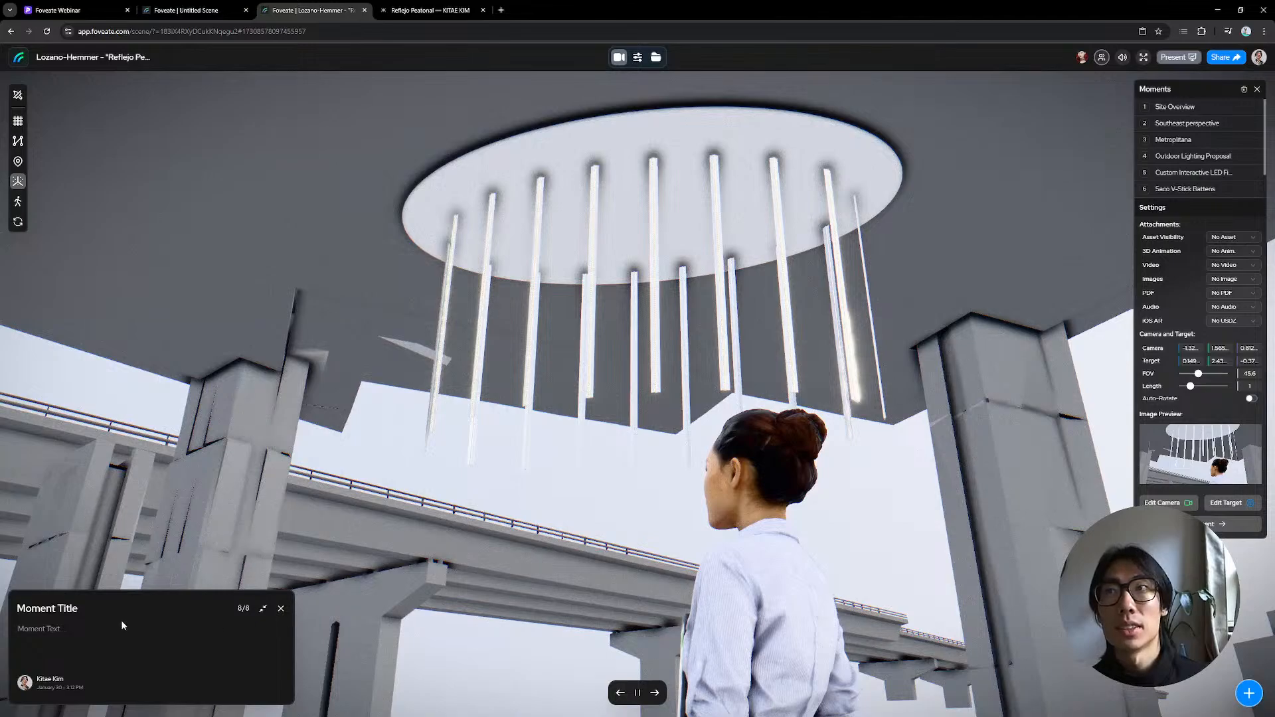
pyautogui.tripleClick(105, 612)
pyautogui.write("Mei's View")
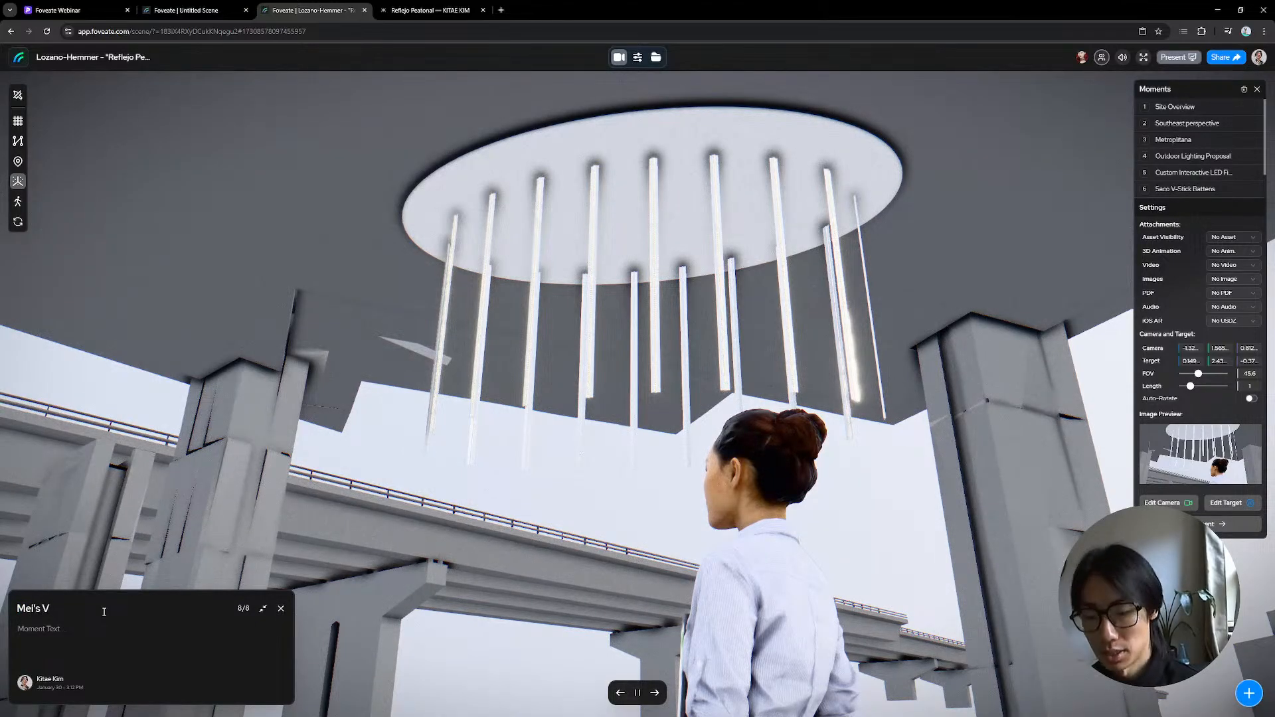
# Step: Select the posed woman asset and rotate her about her vertical axis to a Y rotation of about -61, checking her whole figure
pyautogui.click(20, 101)
pyautogui.moveTo(875, 470); pyautogui.dragTo(897, 525)
pyautogui.click(656, 58)
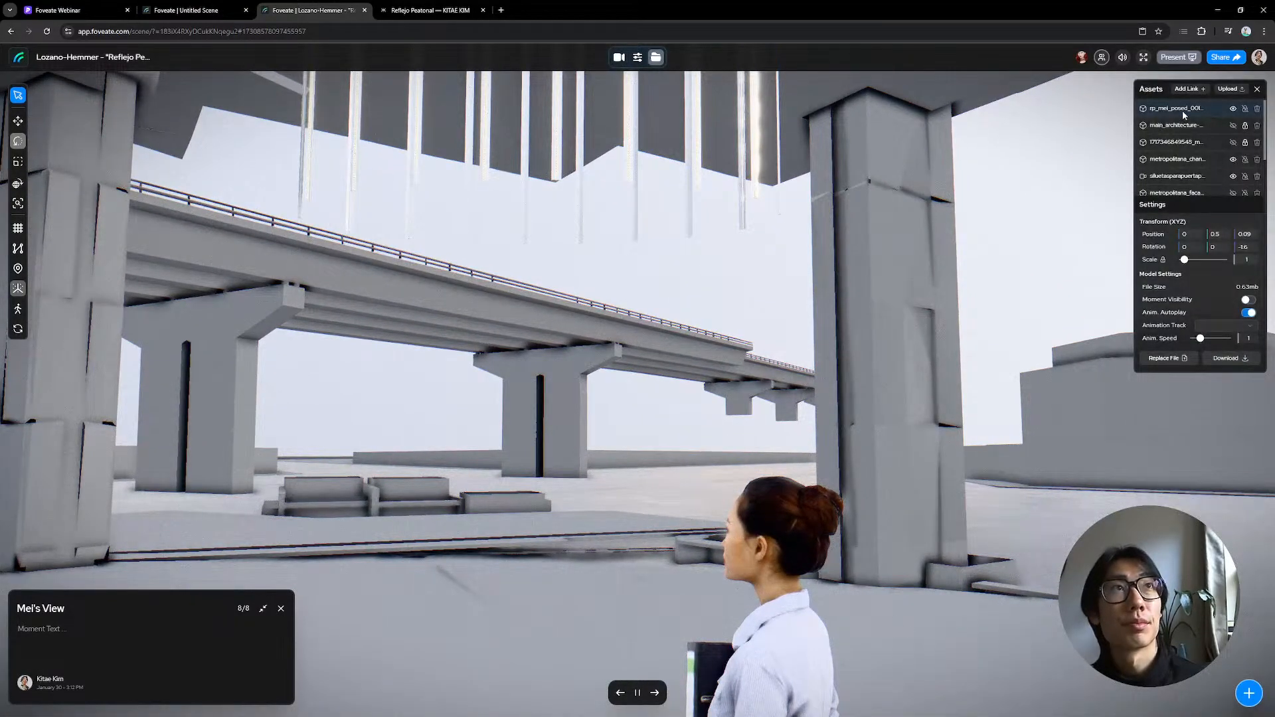
pyautogui.moveTo(706, 458); pyautogui.dragTo(727, 479)
pyautogui.moveTo(728, 480); pyautogui.dragTo(721, 229, button='right')
pyautogui.scroll(-3, 744, 356)
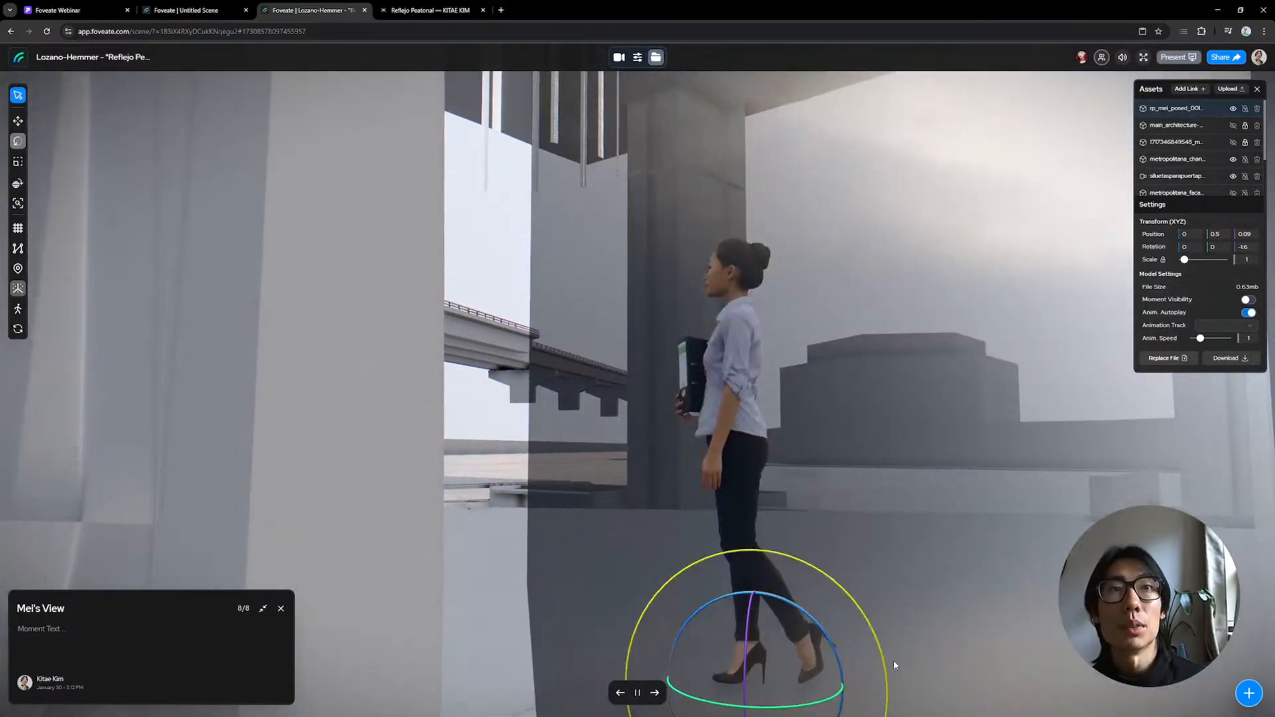
pyautogui.moveTo(909, 564); pyautogui.dragTo(817, 558)
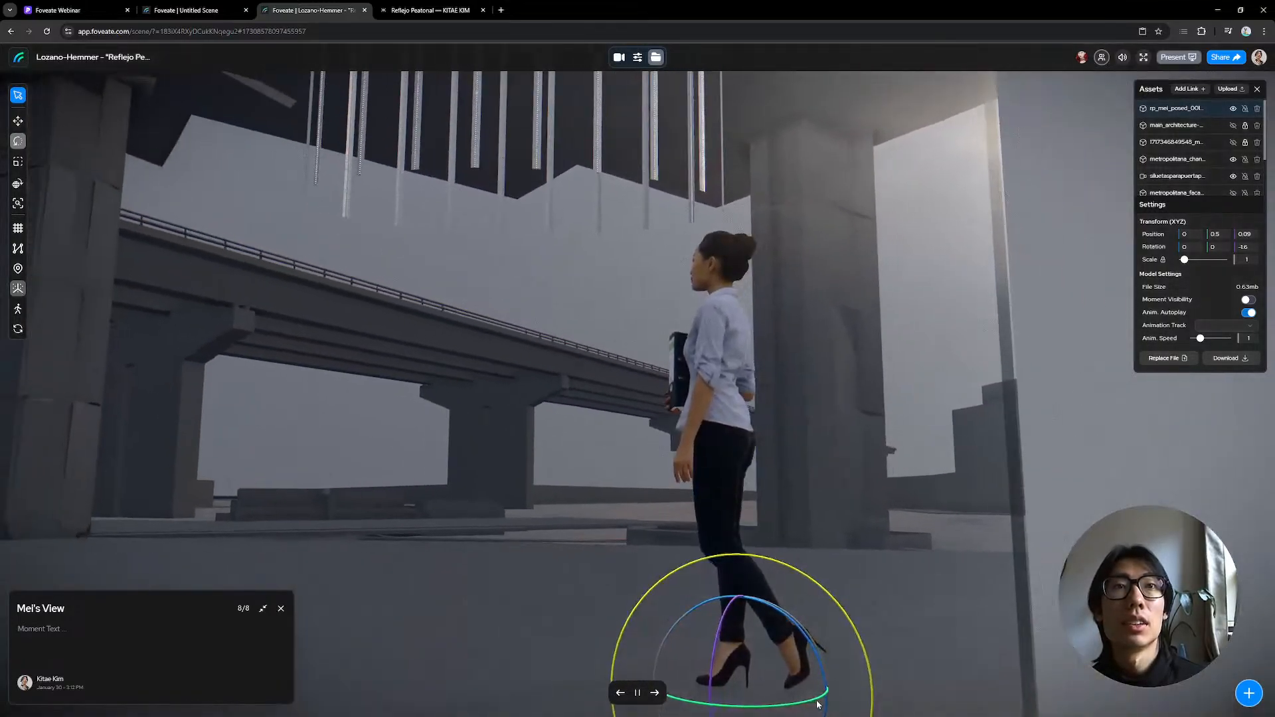
pyautogui.moveTo(904, 493); pyautogui.dragTo(1109, 525)
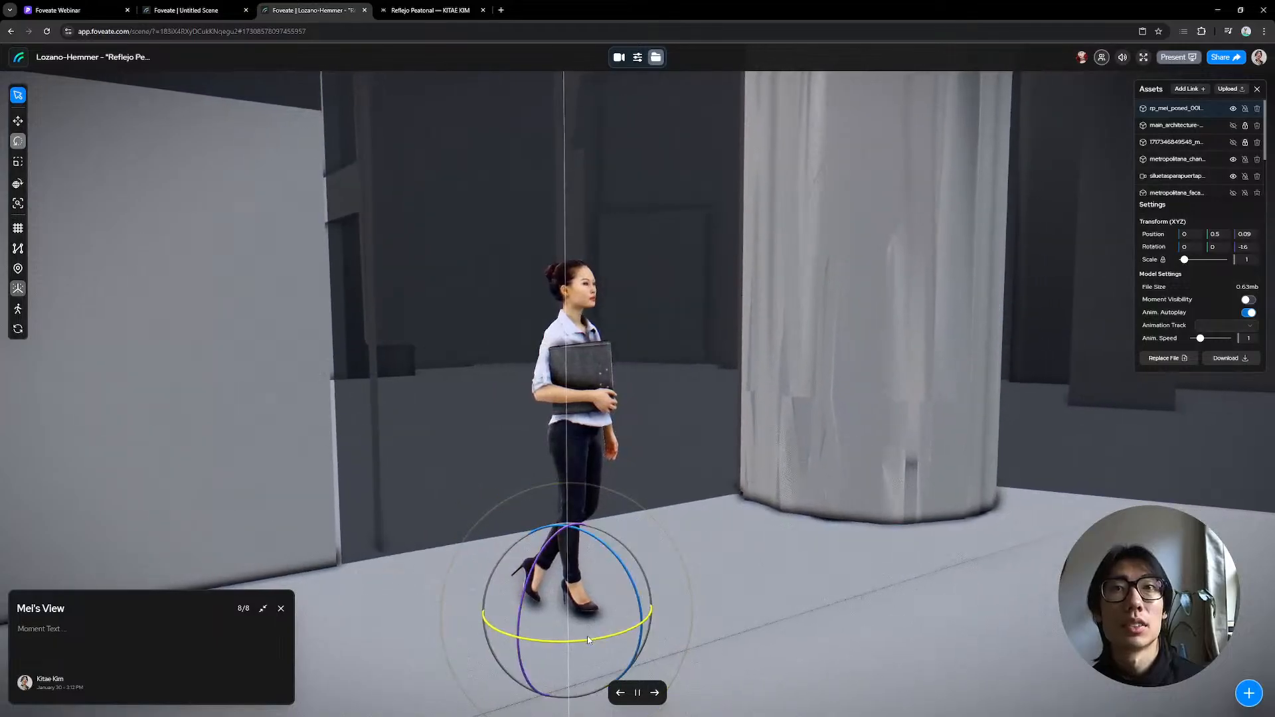
pyautogui.moveTo(587, 636); pyautogui.dragTo(548, 633)
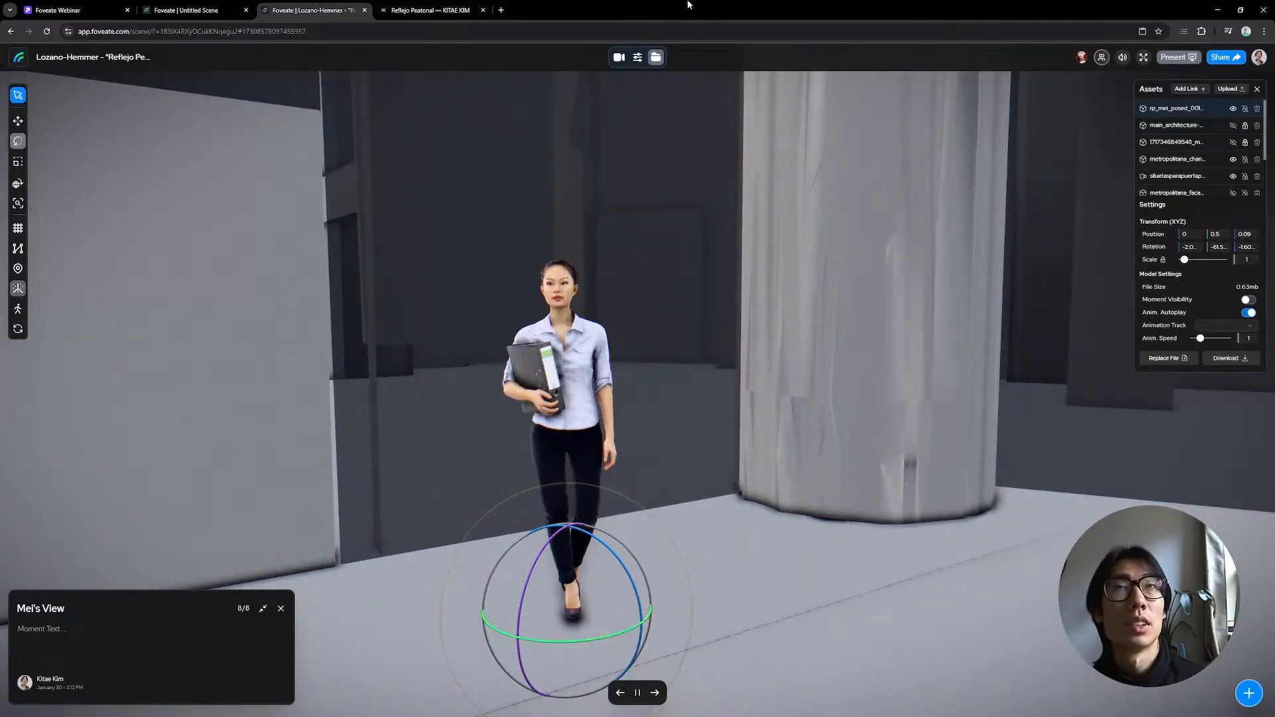
# Step: Play back the Mei's View moment to check the woman's new orientation, and advance to the Site Overview moment
pyautogui.click(618, 60)
pyautogui.scroll(-2, 1221, 192)
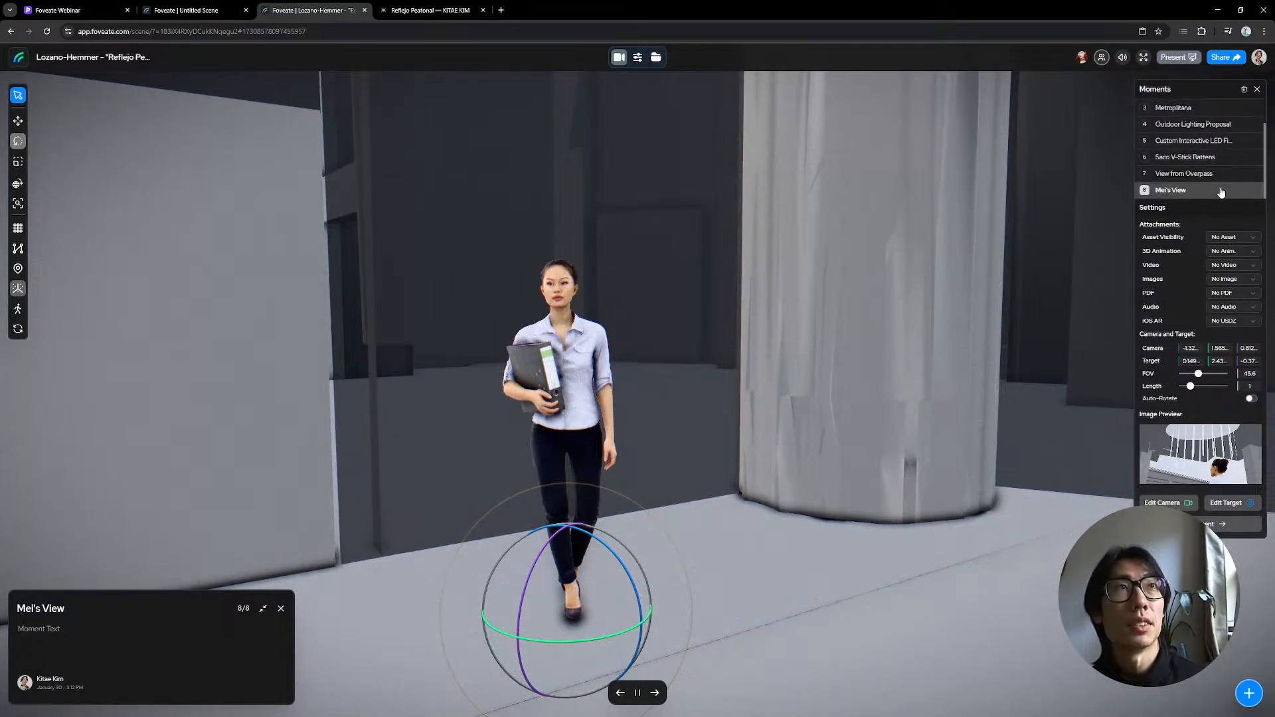
pyautogui.click(640, 693)
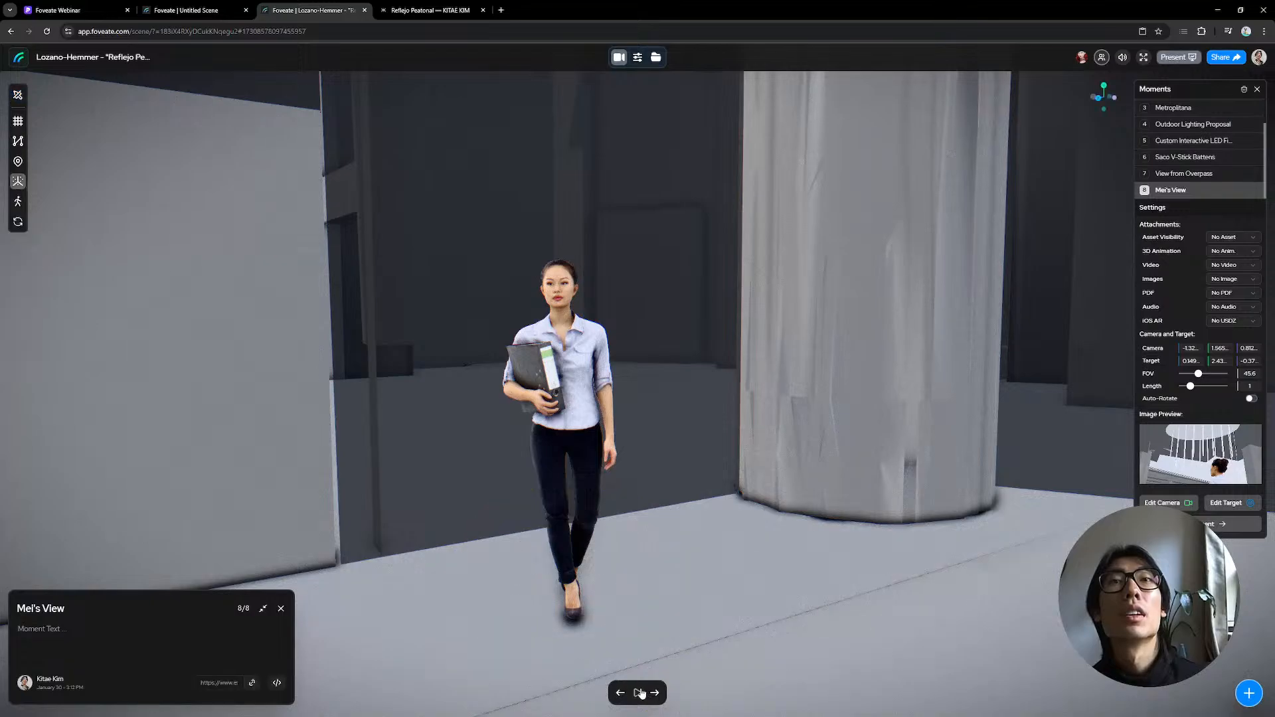
pyautogui.click(639, 693)
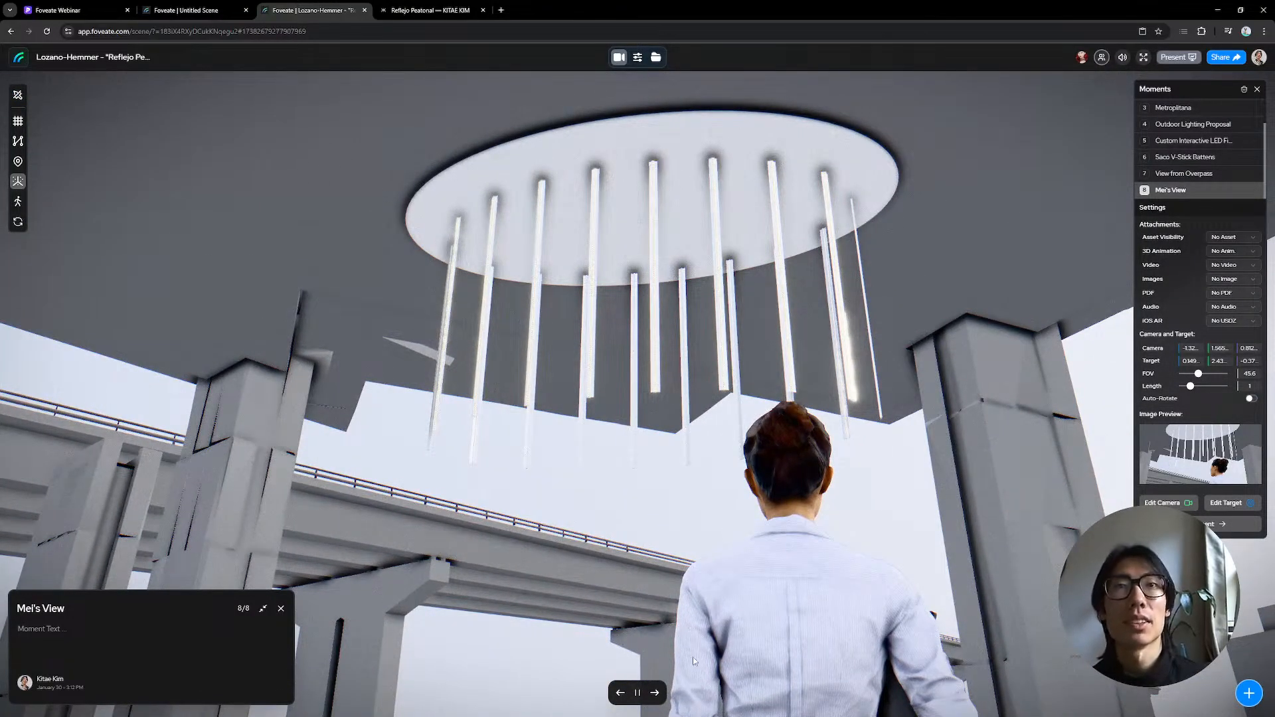
pyautogui.click(654, 693)
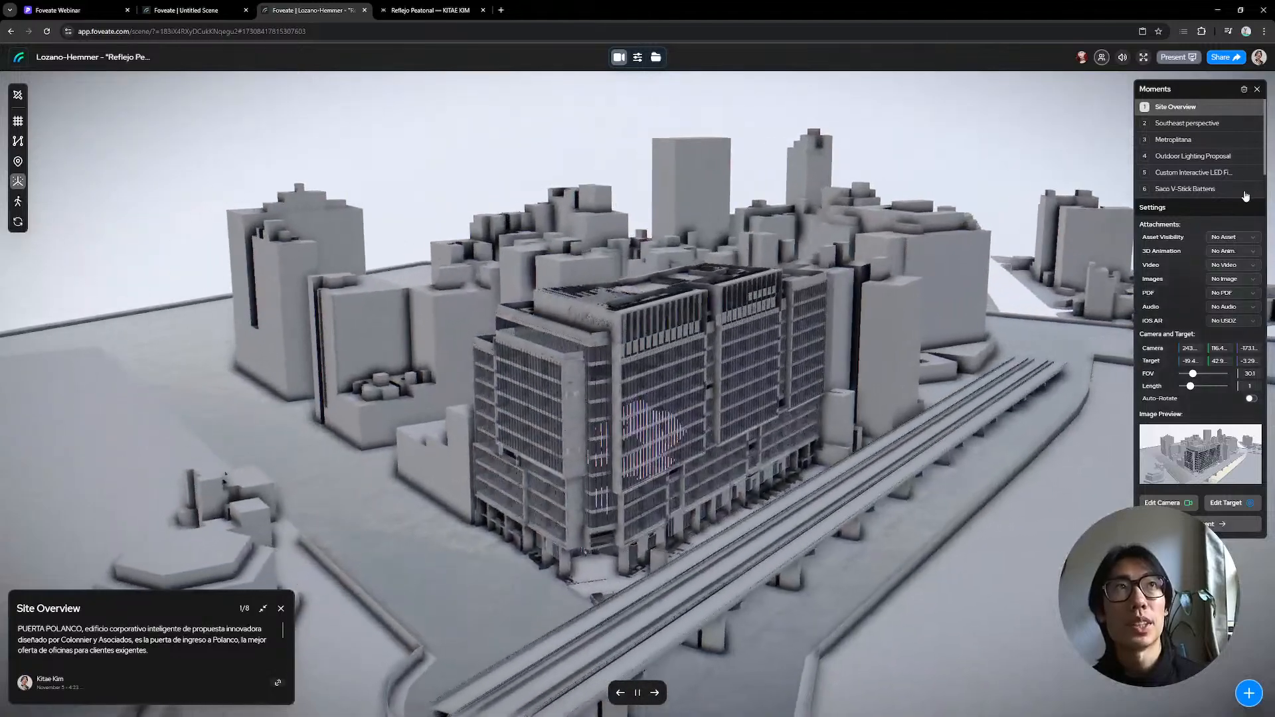
# Step: Show the moment markers in the scene and enter the Saco V-Stick Battens moment from its marker on the building
pyautogui.click(18, 161)
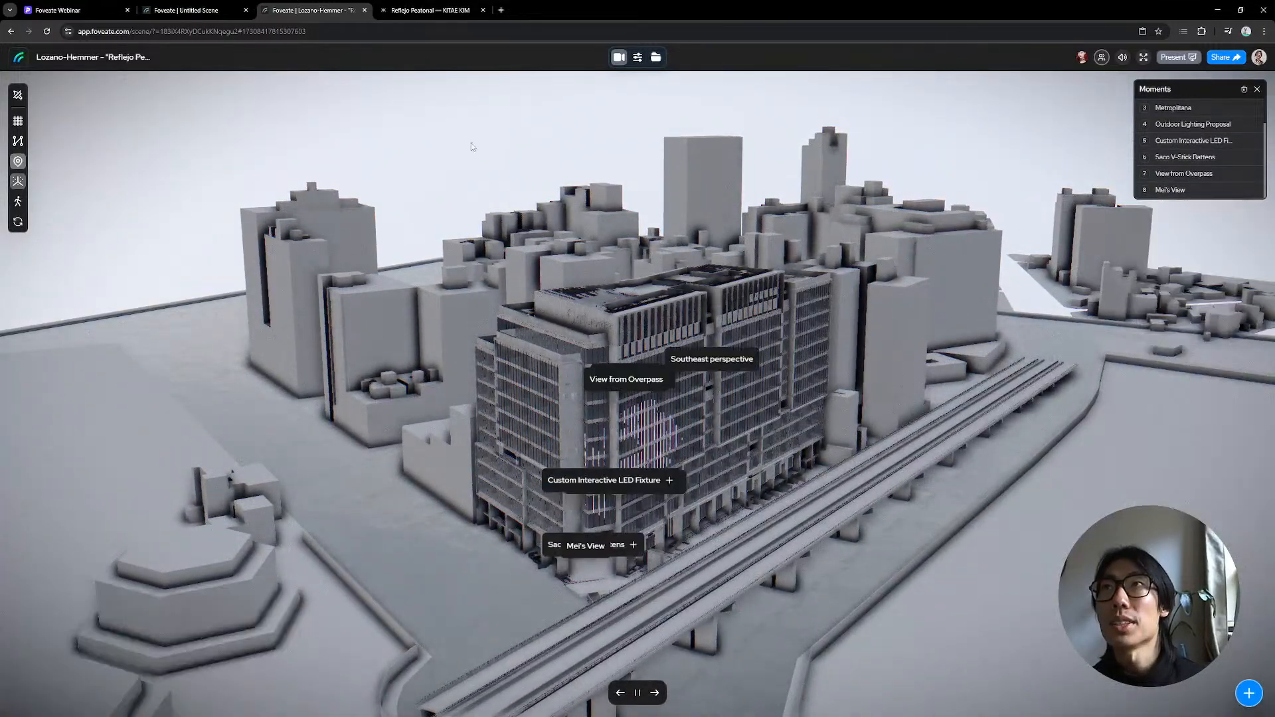
pyautogui.moveTo(617, 484); pyautogui.dragTo(769, 552)
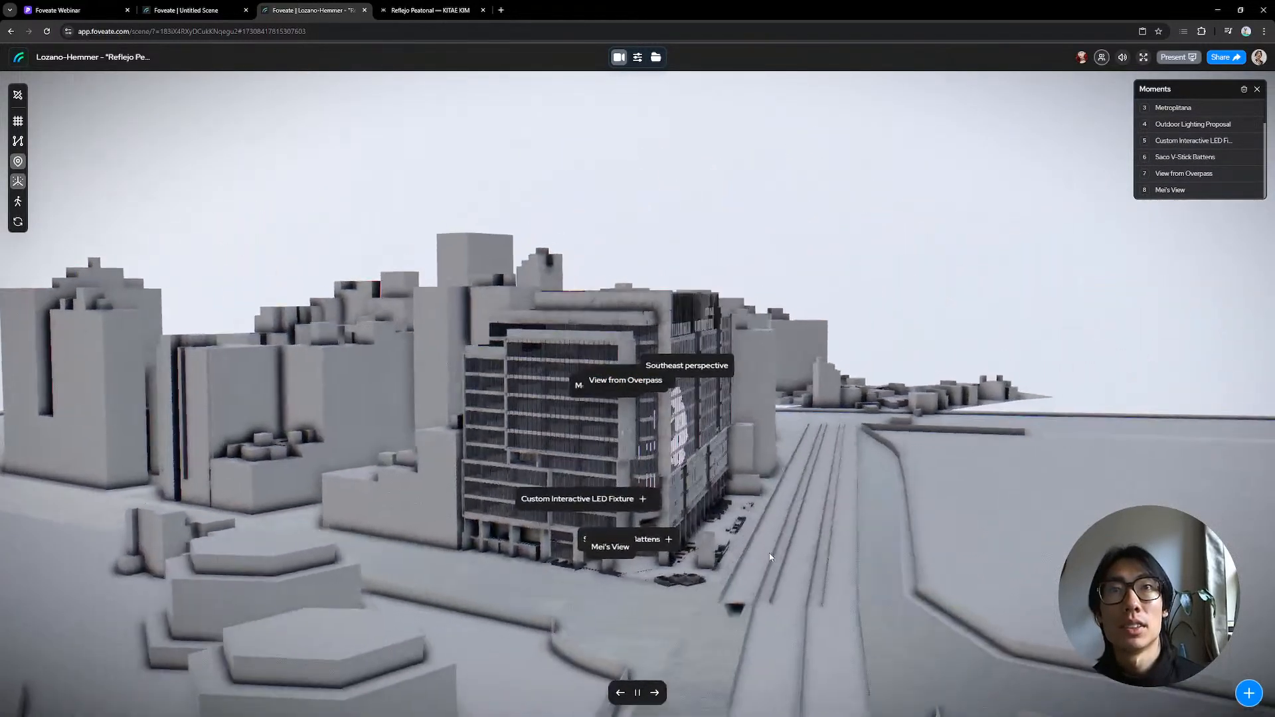
pyautogui.scroll(5, 770, 552)
pyautogui.moveTo(708, 536); pyautogui.dragTo(731, 424, button='right')
pyautogui.click(654, 521)
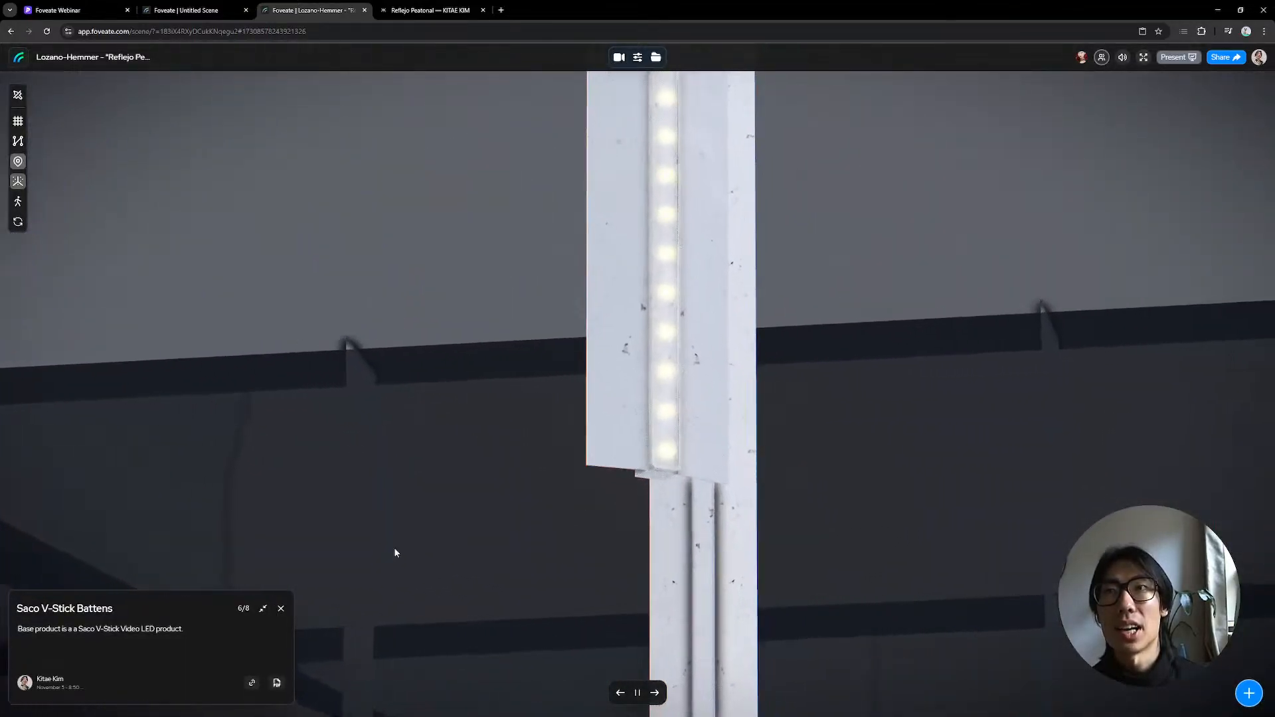
pyautogui.click(658, 57)
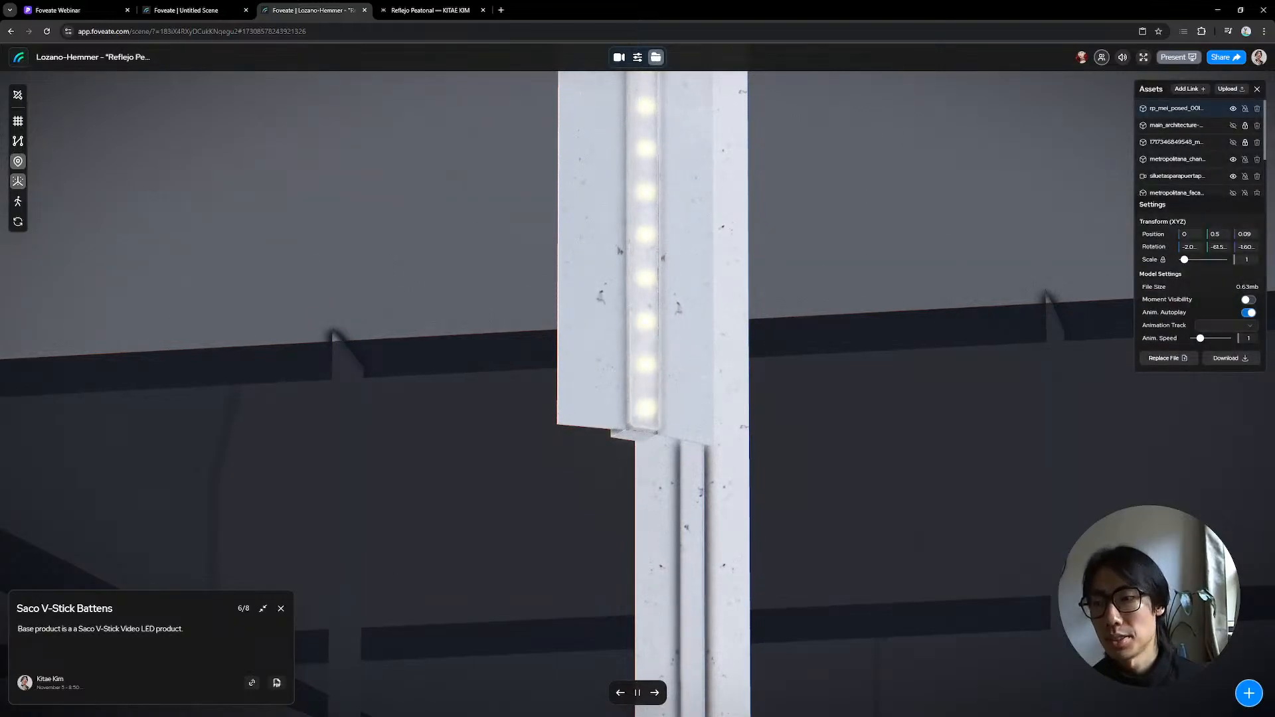
pyautogui.hotkey('alt', 'Tab')
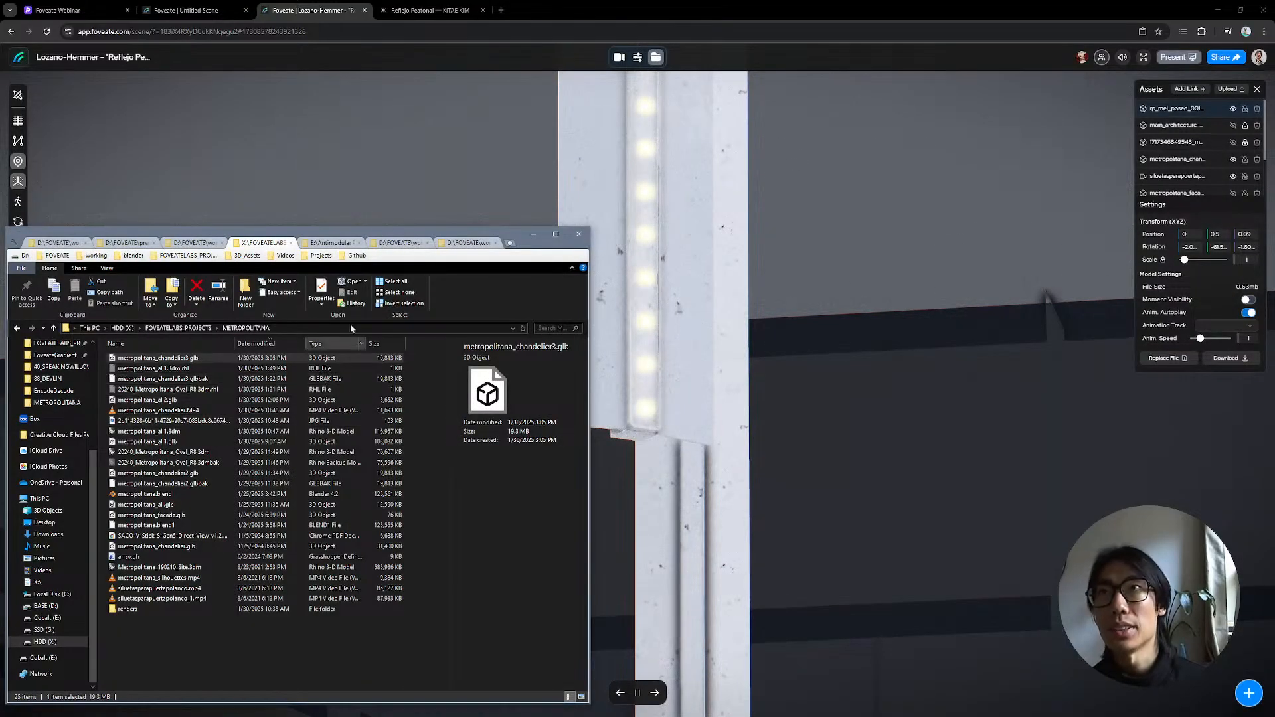
pyautogui.click(356, 216)
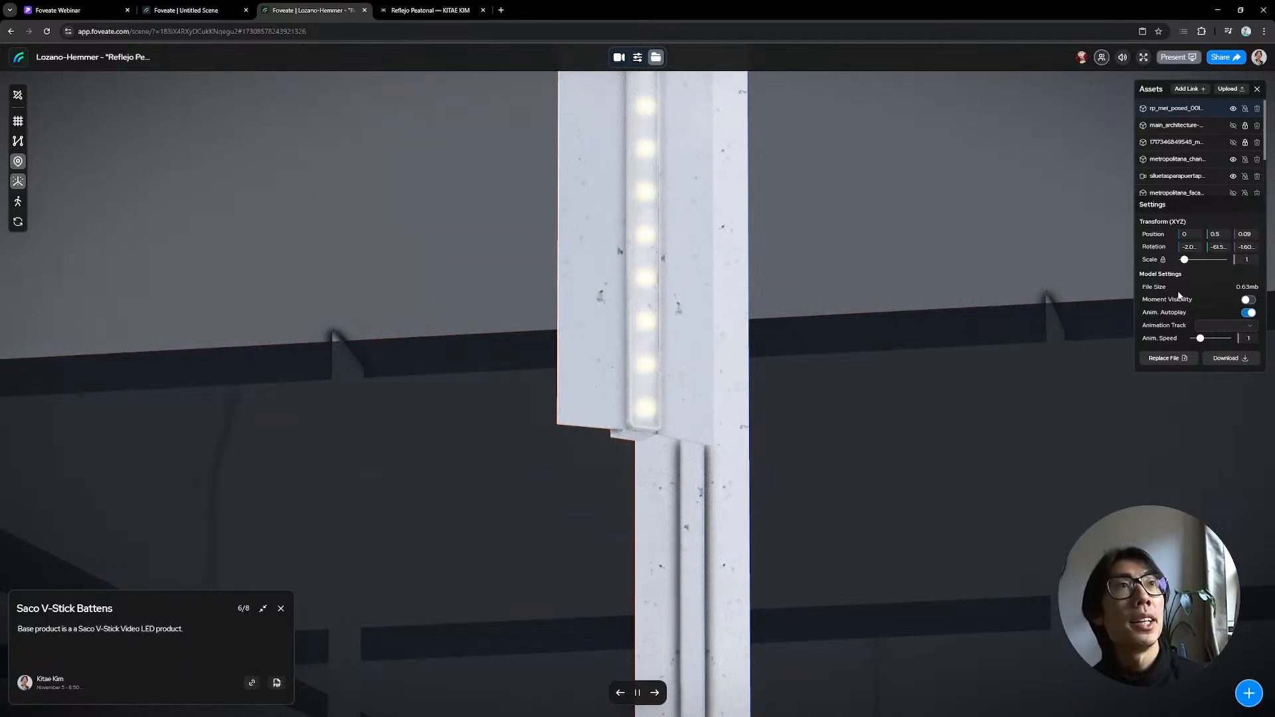
# Step: Choose SACO-V-Stick-S-Gen5-Direct-View-v1.2.pdf as the PDF attachment of the Saco V-Stick Battens moment
pyautogui.click(618, 58)
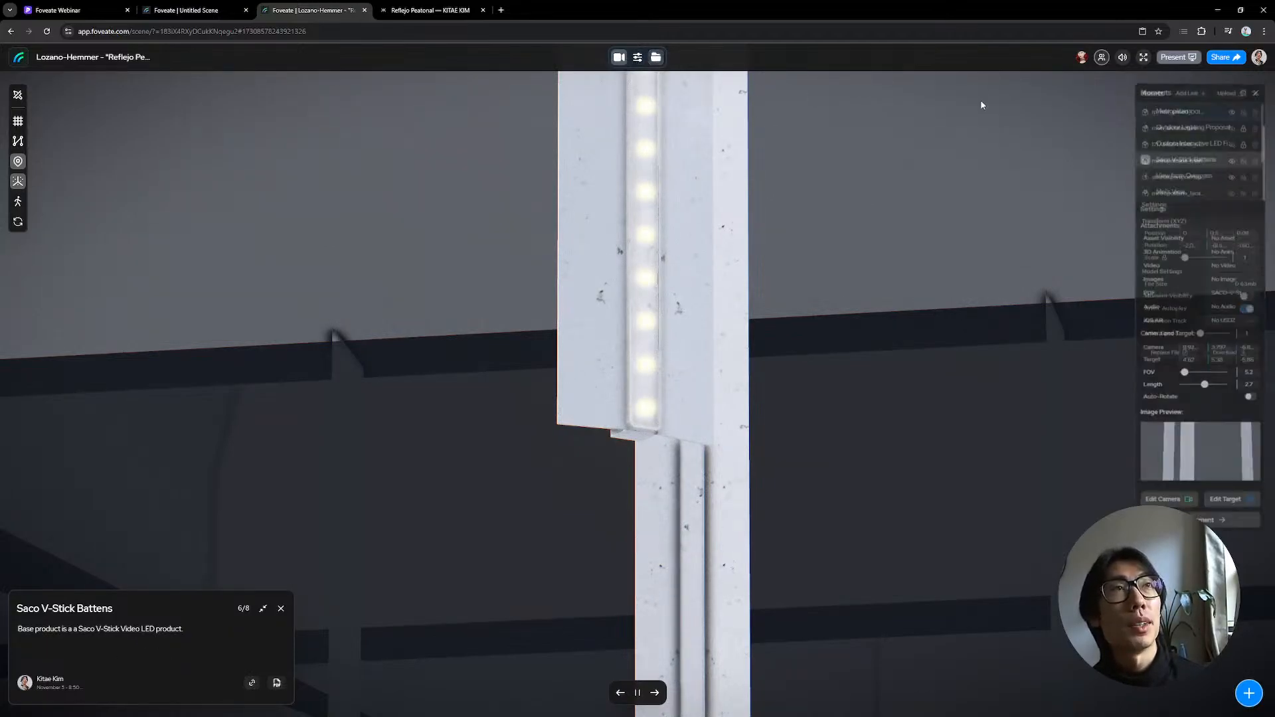
pyautogui.click(1233, 294)
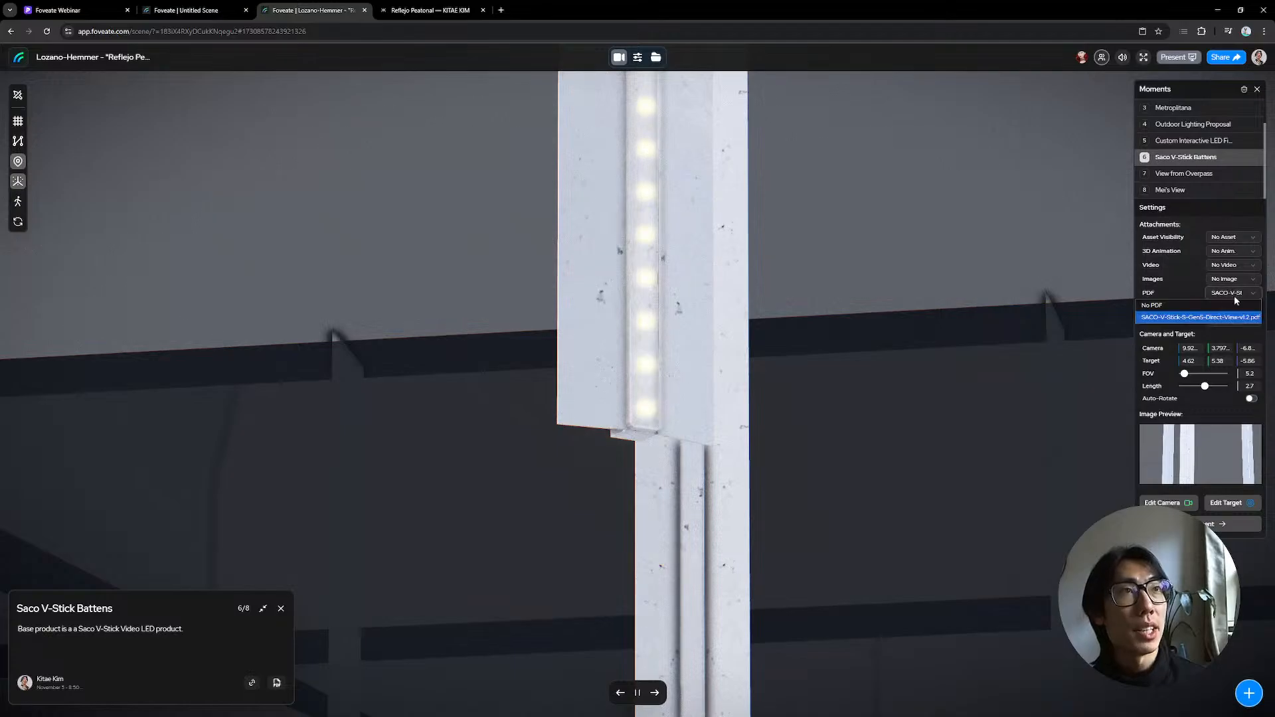
pyautogui.click(1143, 319)
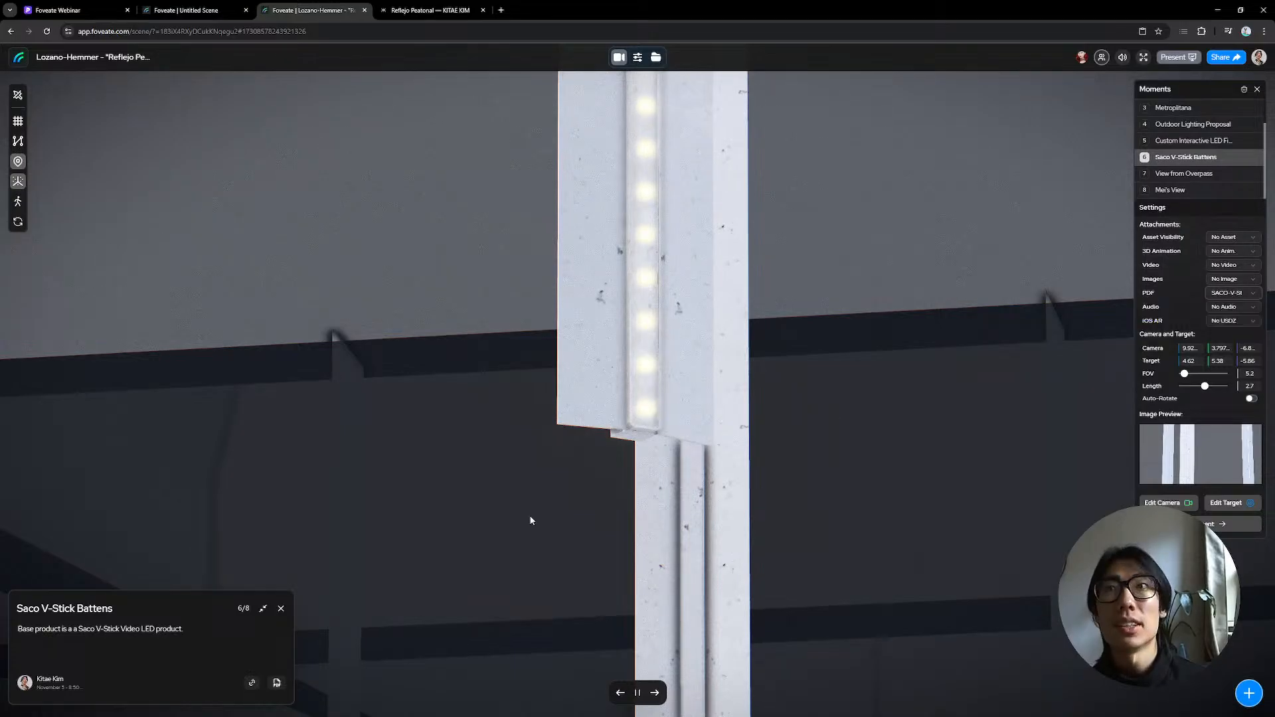
# Step: Open the moment's attached V-Stick S specification PDF, review its features, ordering guide and photometrics pages, and close it
pyautogui.click(278, 684)
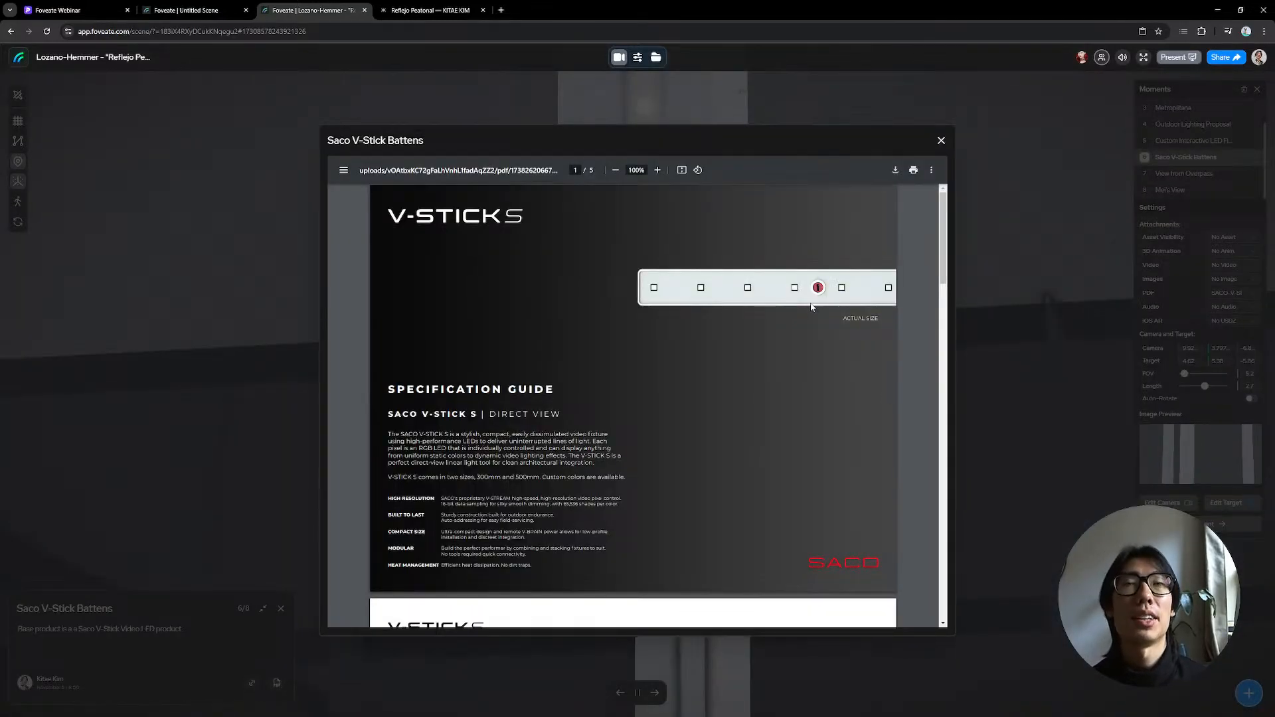
pyautogui.scroll(-15, 812, 307)
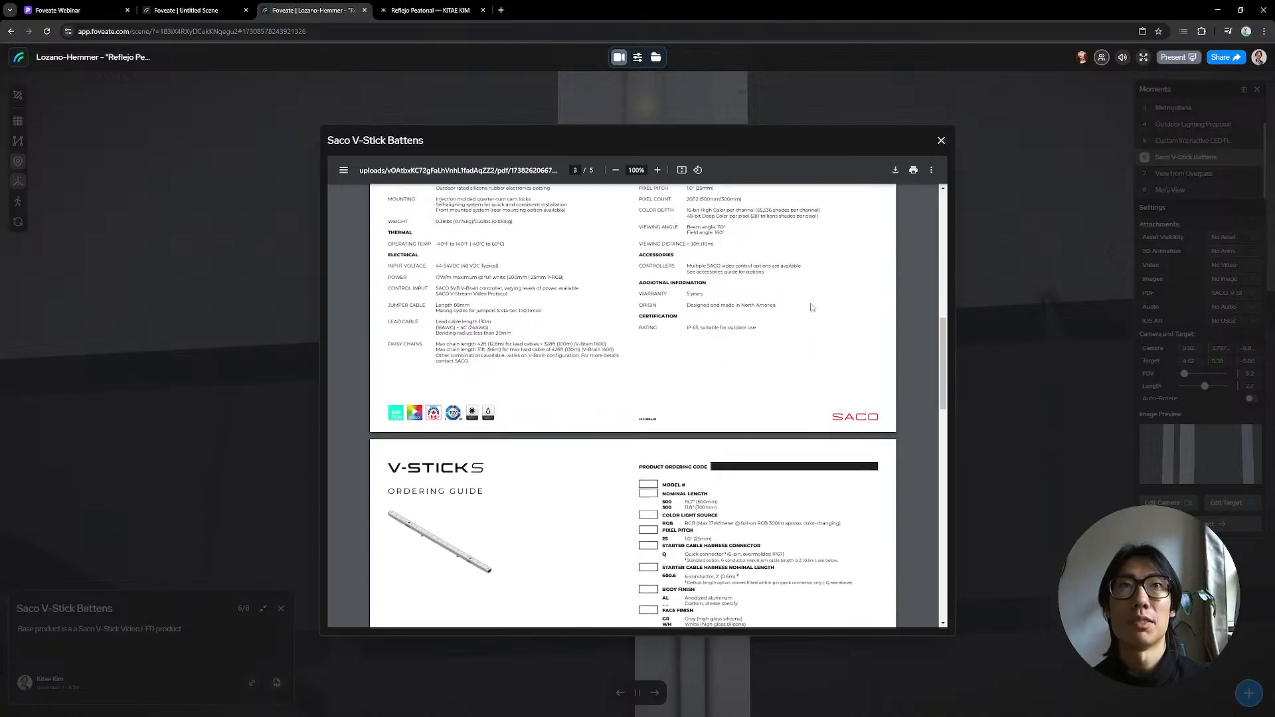
pyautogui.scroll(-8, 812, 307)
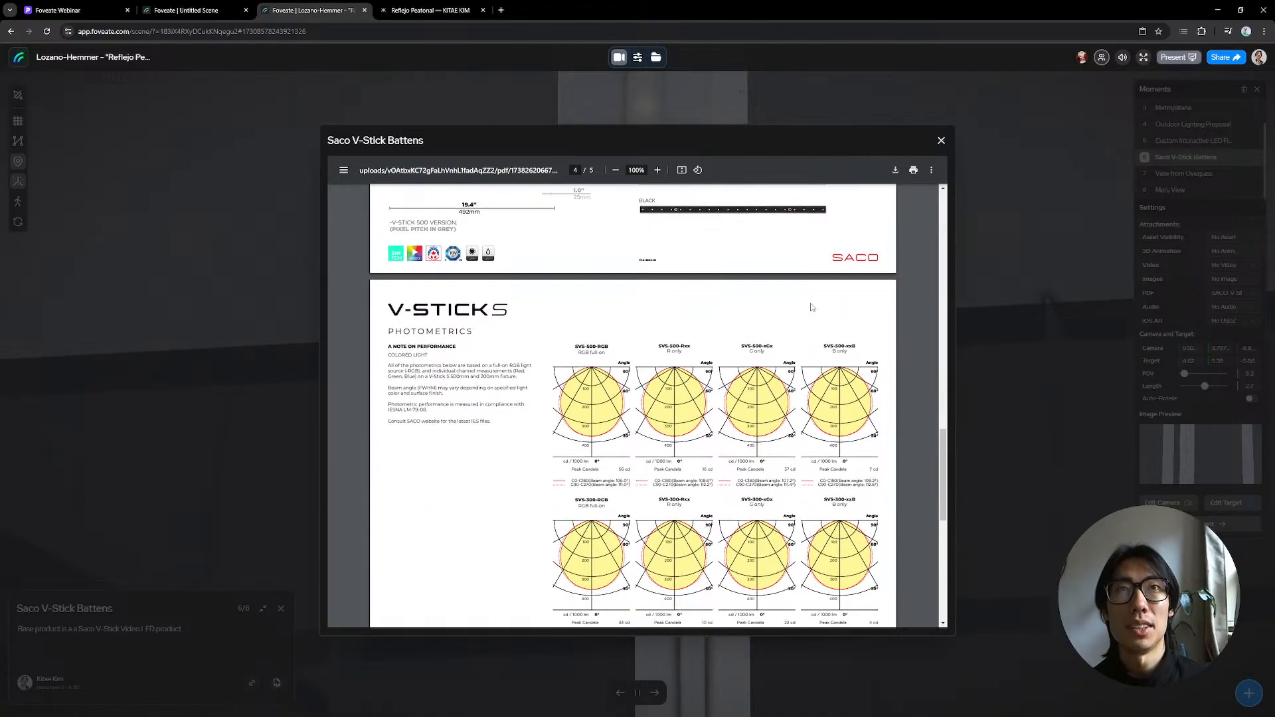
pyautogui.scroll(-3, 812, 307)
pyautogui.scroll(1, 811, 306)
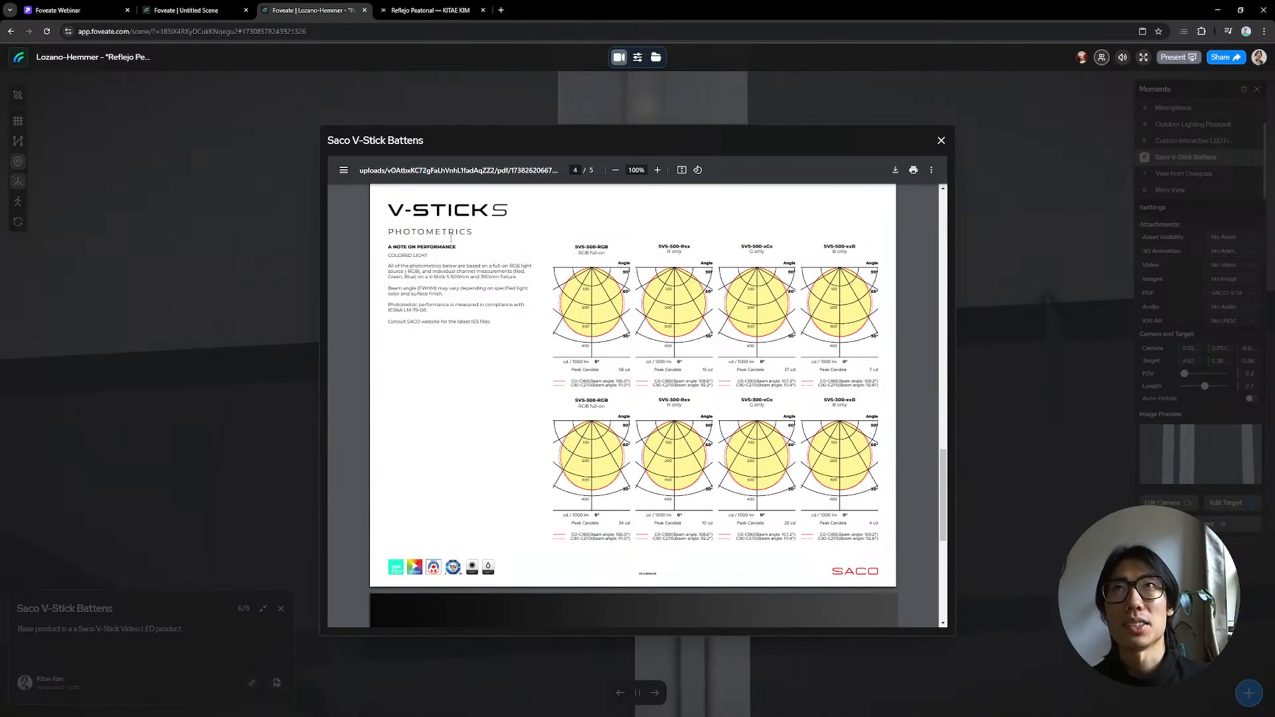
pyautogui.scroll(-5, 627, 235)
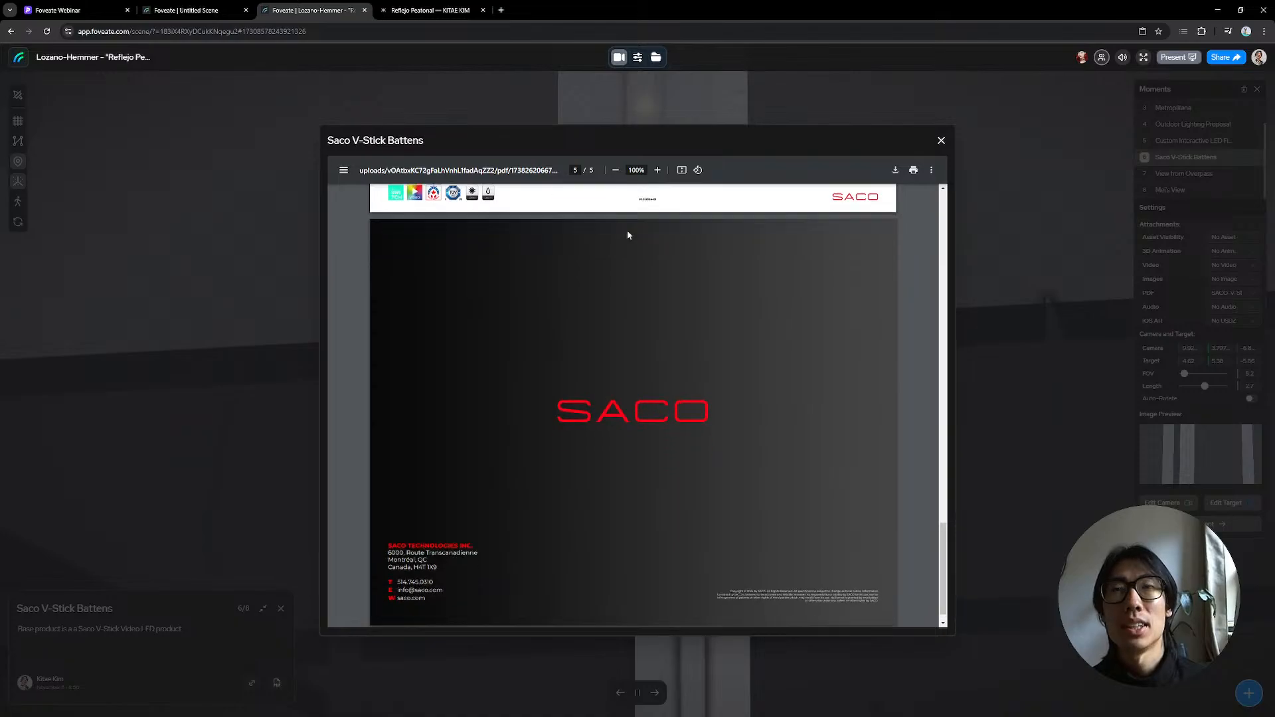
pyautogui.scroll(11, 627, 235)
pyautogui.scroll(1, 628, 234)
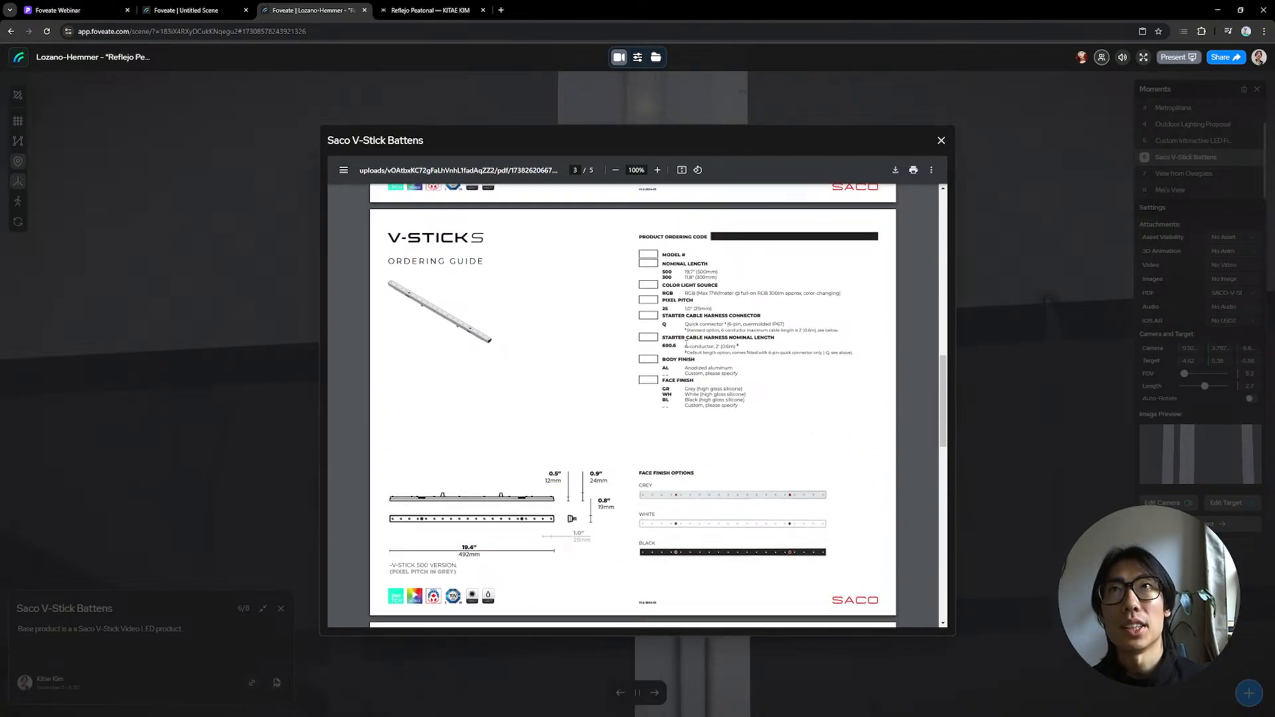
pyautogui.scroll(-1, 627, 235)
pyautogui.scroll(2, 687, 340)
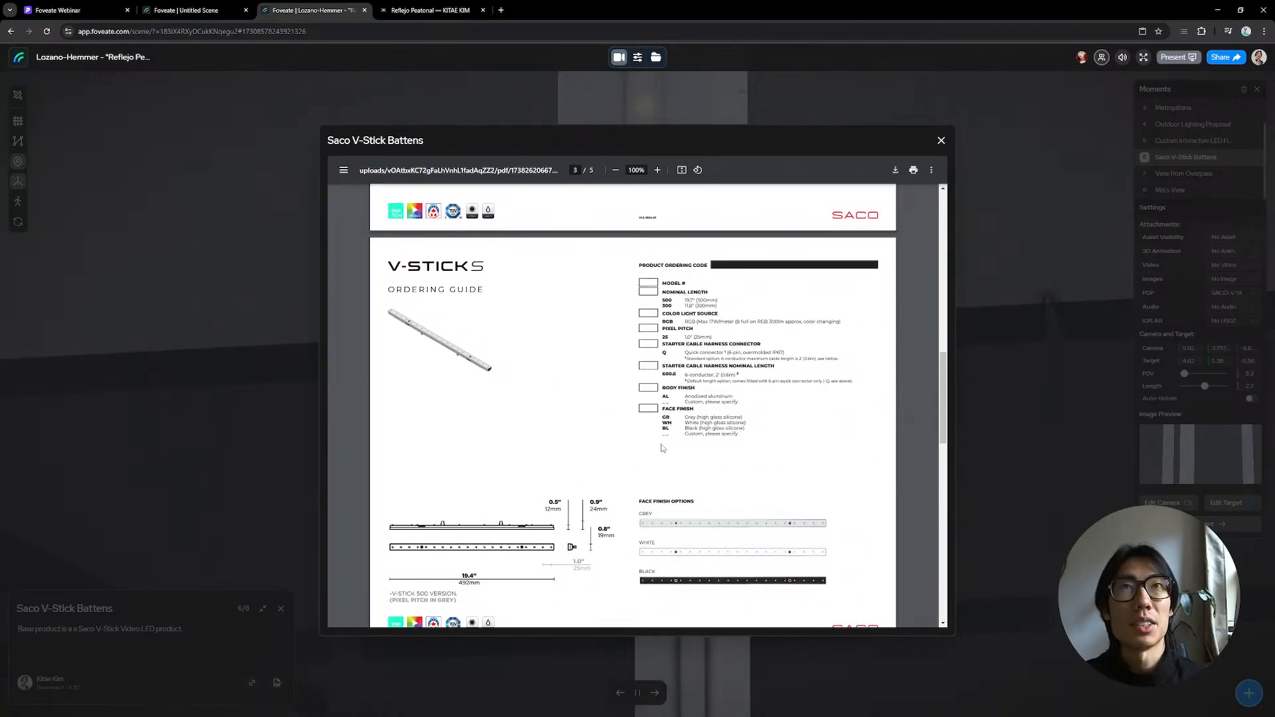
pyautogui.scroll(10, 746, 358)
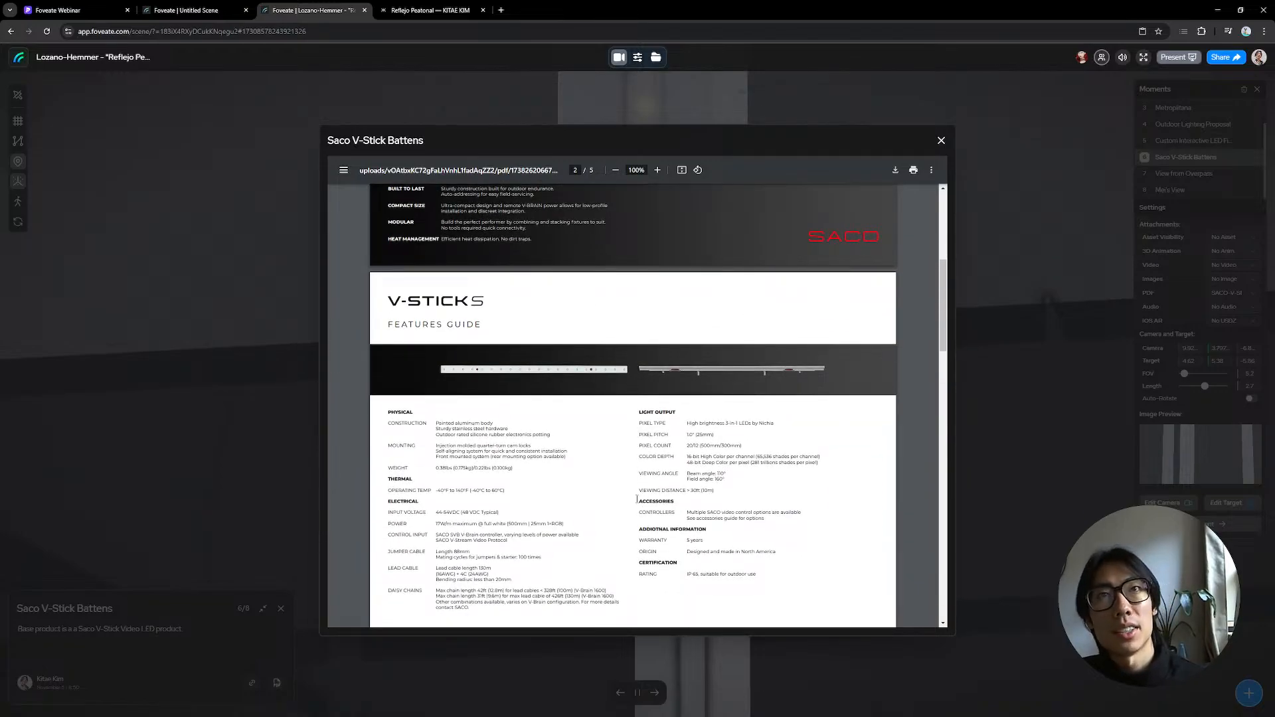
pyautogui.scroll(10, 657, 435)
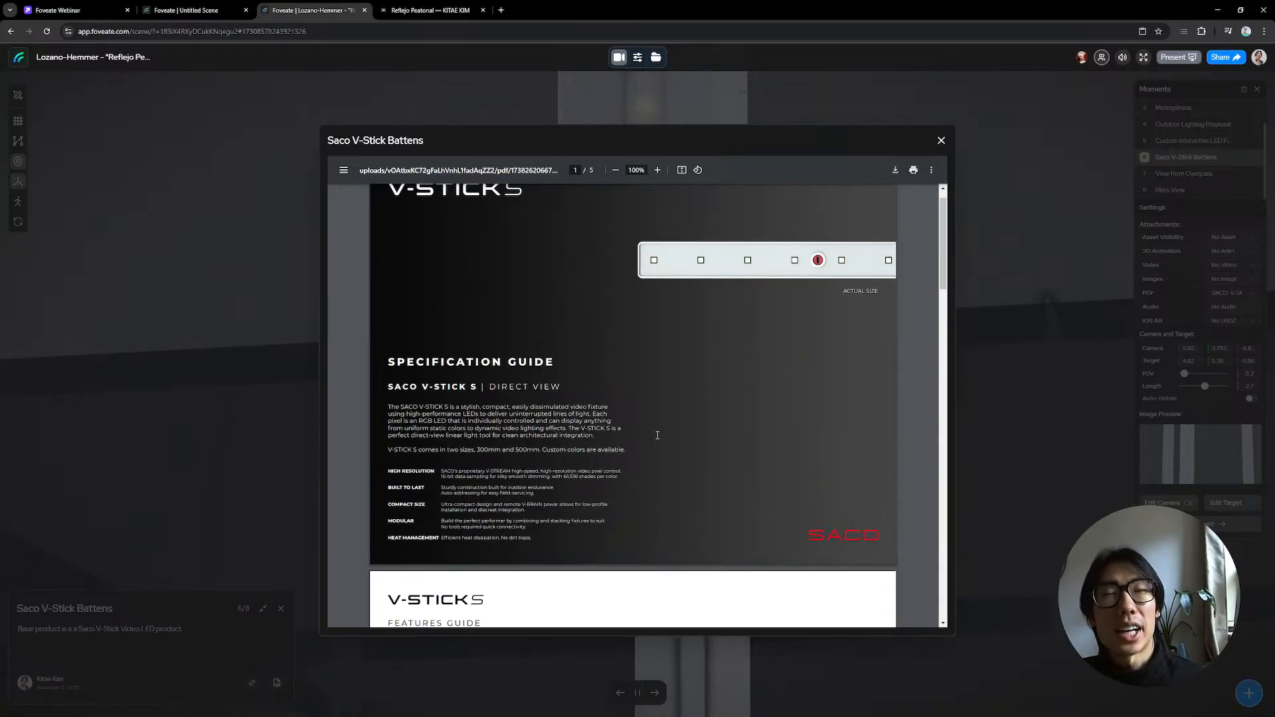
pyautogui.scroll(1, 657, 435)
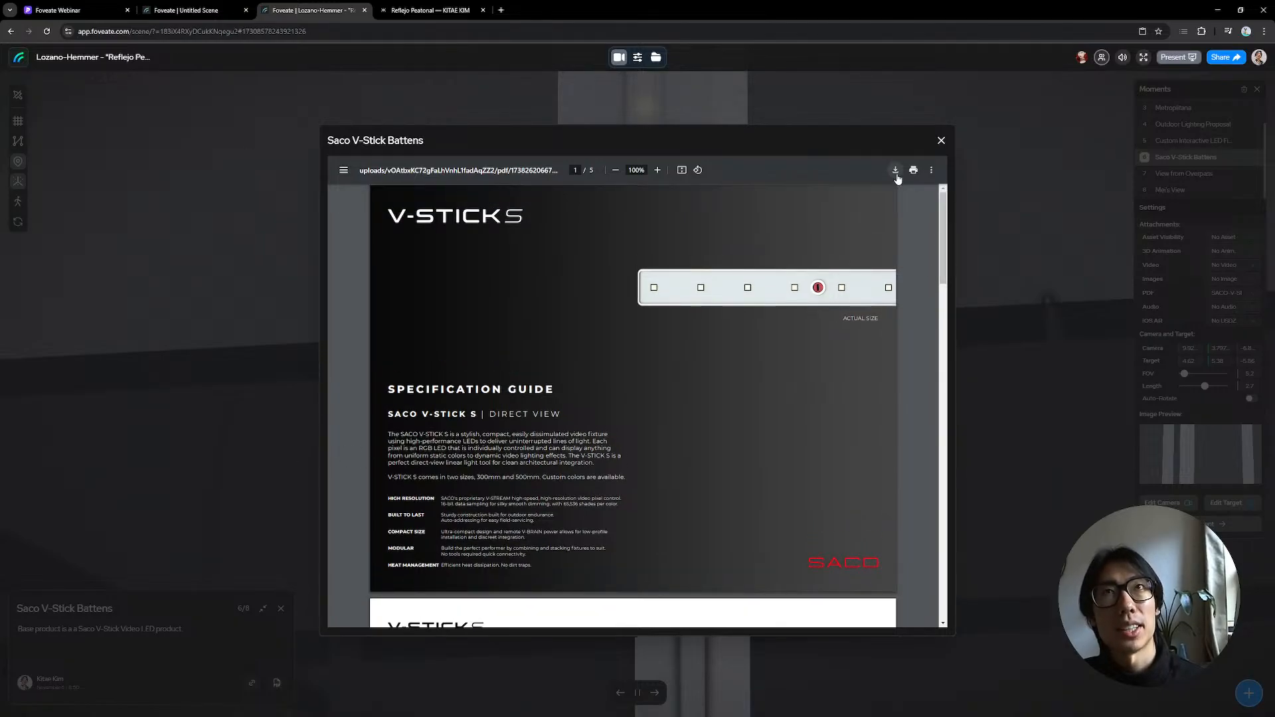
pyautogui.click(940, 142)
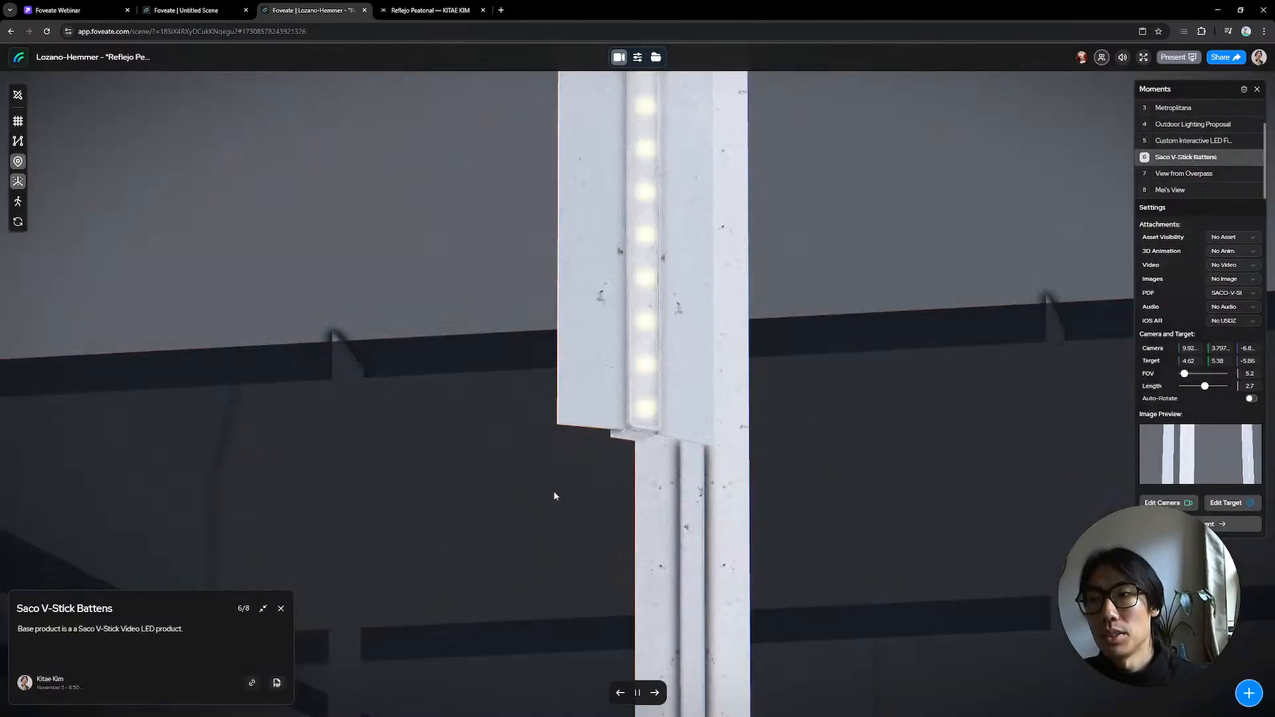
# Step: View the SACO V-Stick product web page linked to the moment and close it
pyautogui.click(252, 683)
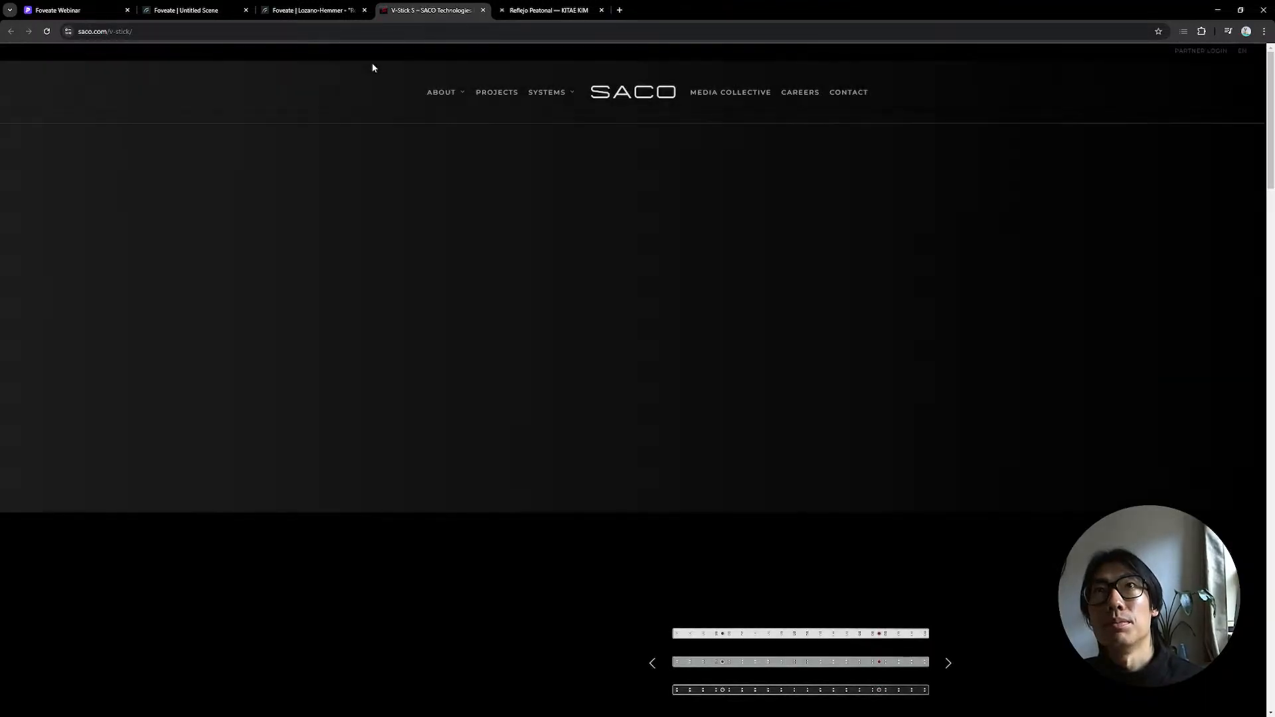
pyautogui.middleClick(394, 6)
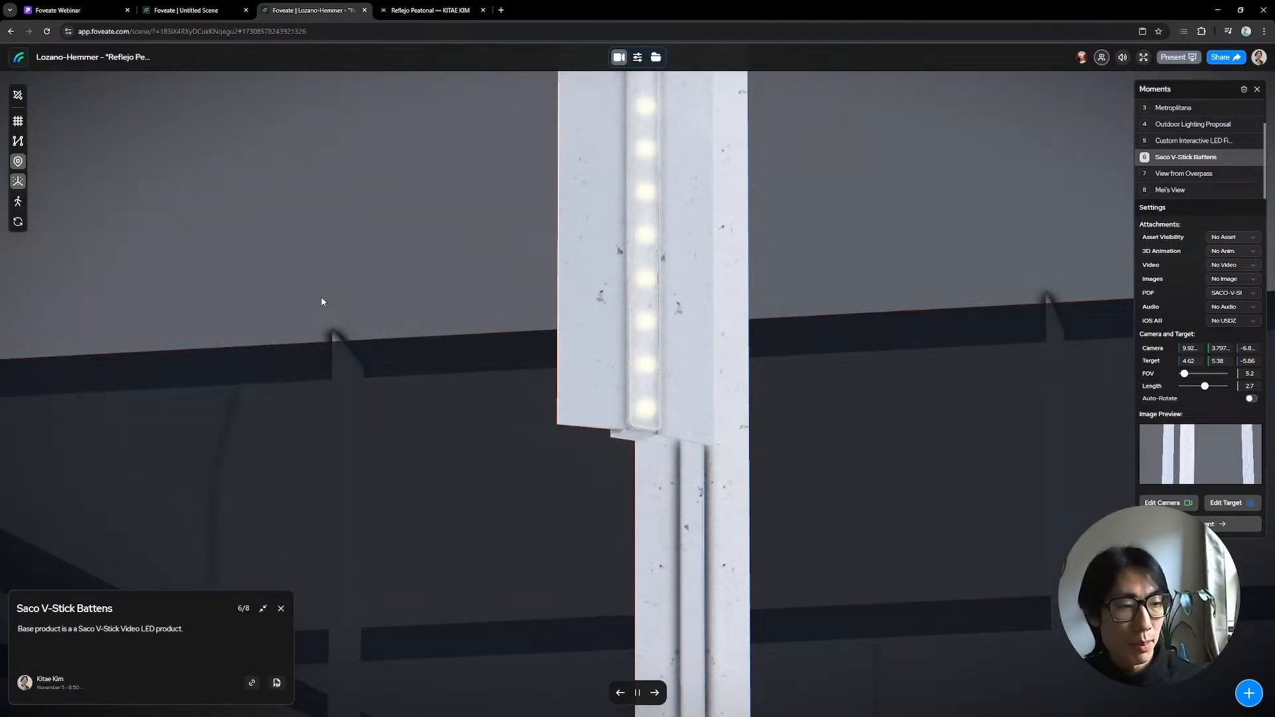
# Step: Switch to the other open Foveate scene, Untitled Scene
pyautogui.middleClick(208, 14)
pyautogui.click(671, 95)
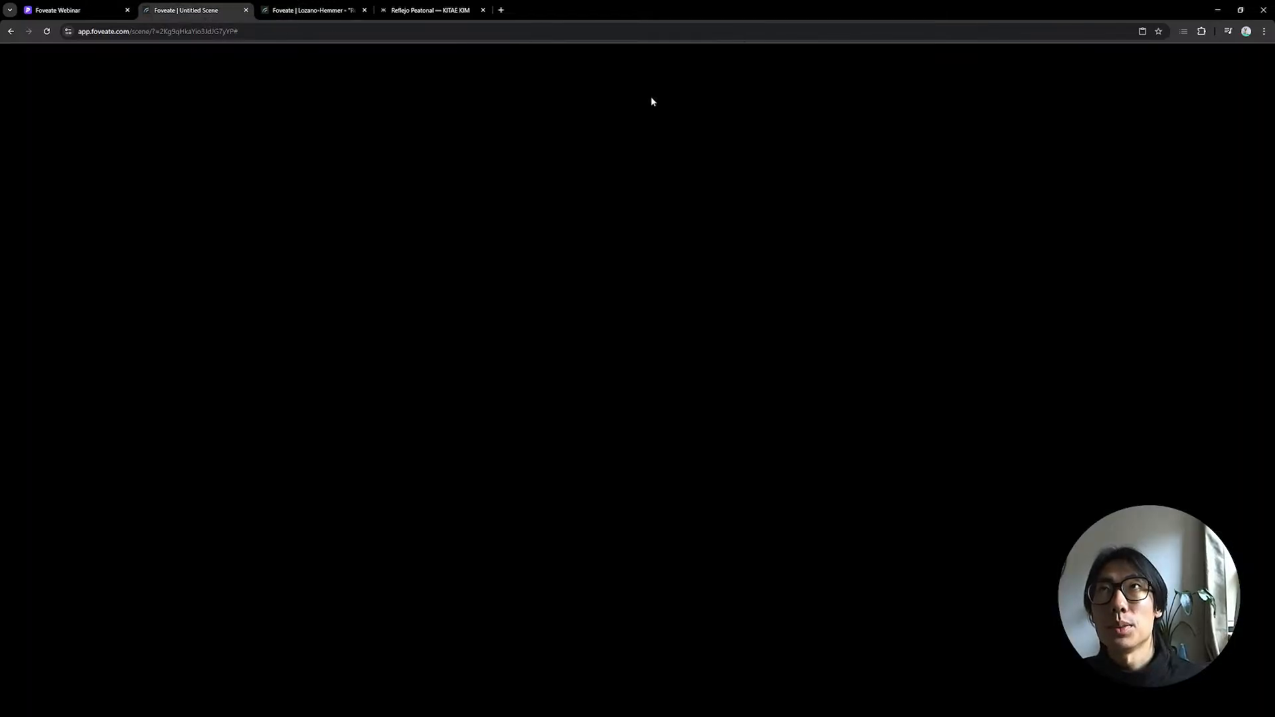